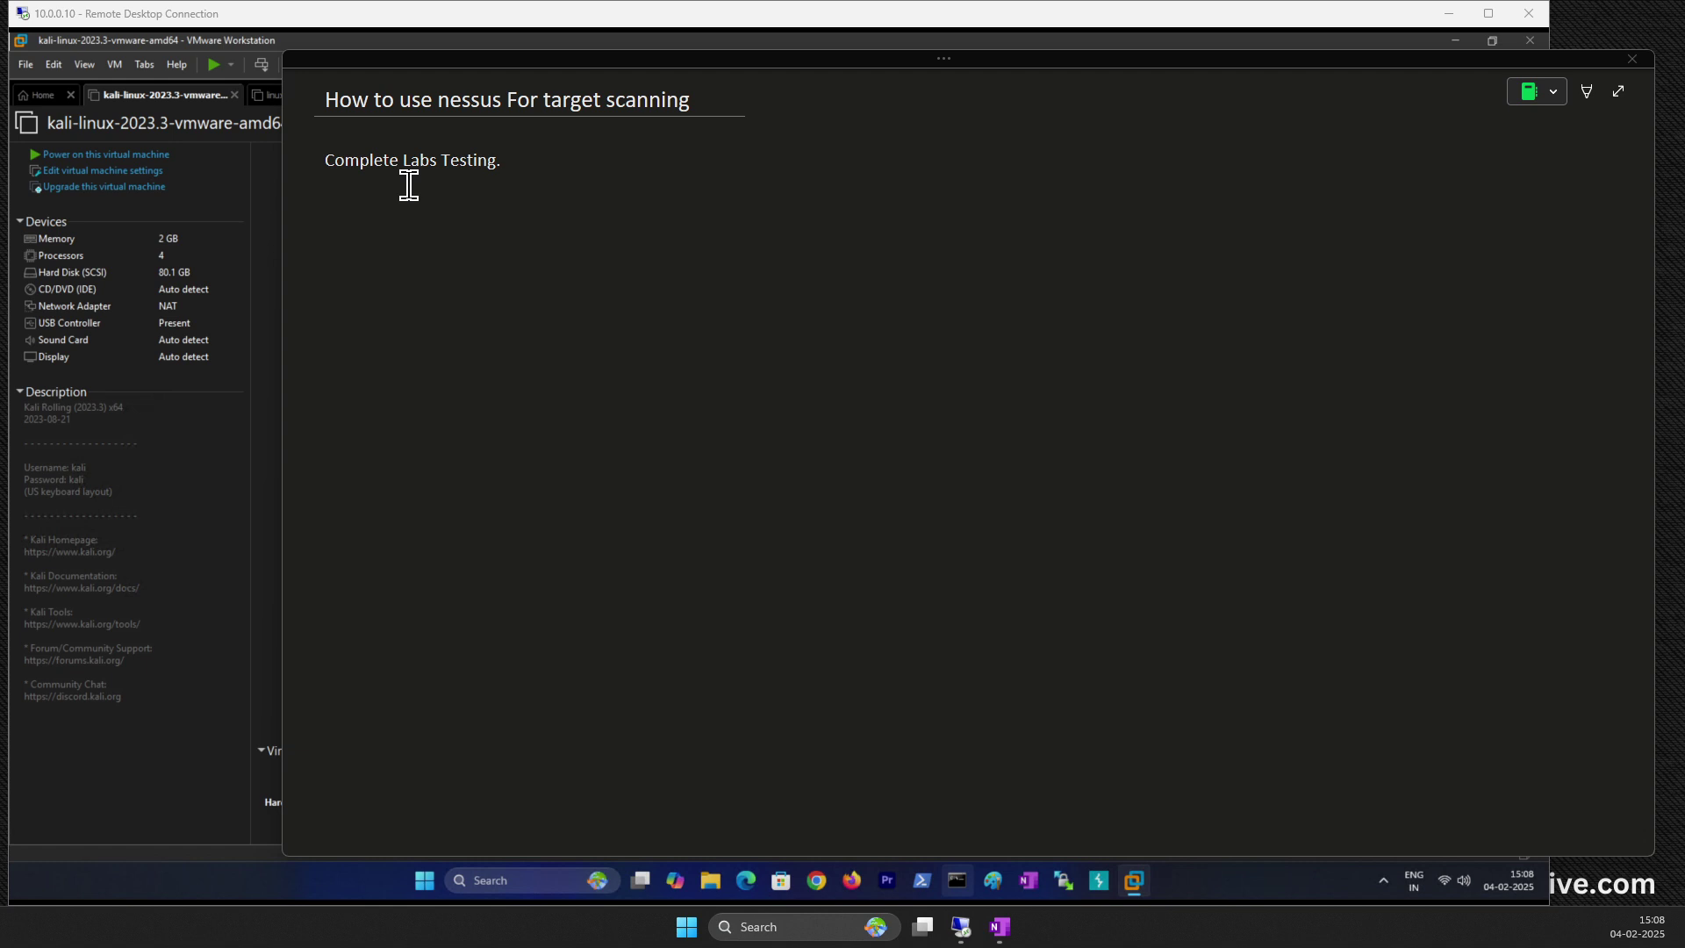
Step: Add lines '1-Kali Linux 2023.3' and '2-Windows Server (ADDS, DNS, IIS, FTP)' under Complete Labs Testing
click(531, 161)
key(Return)
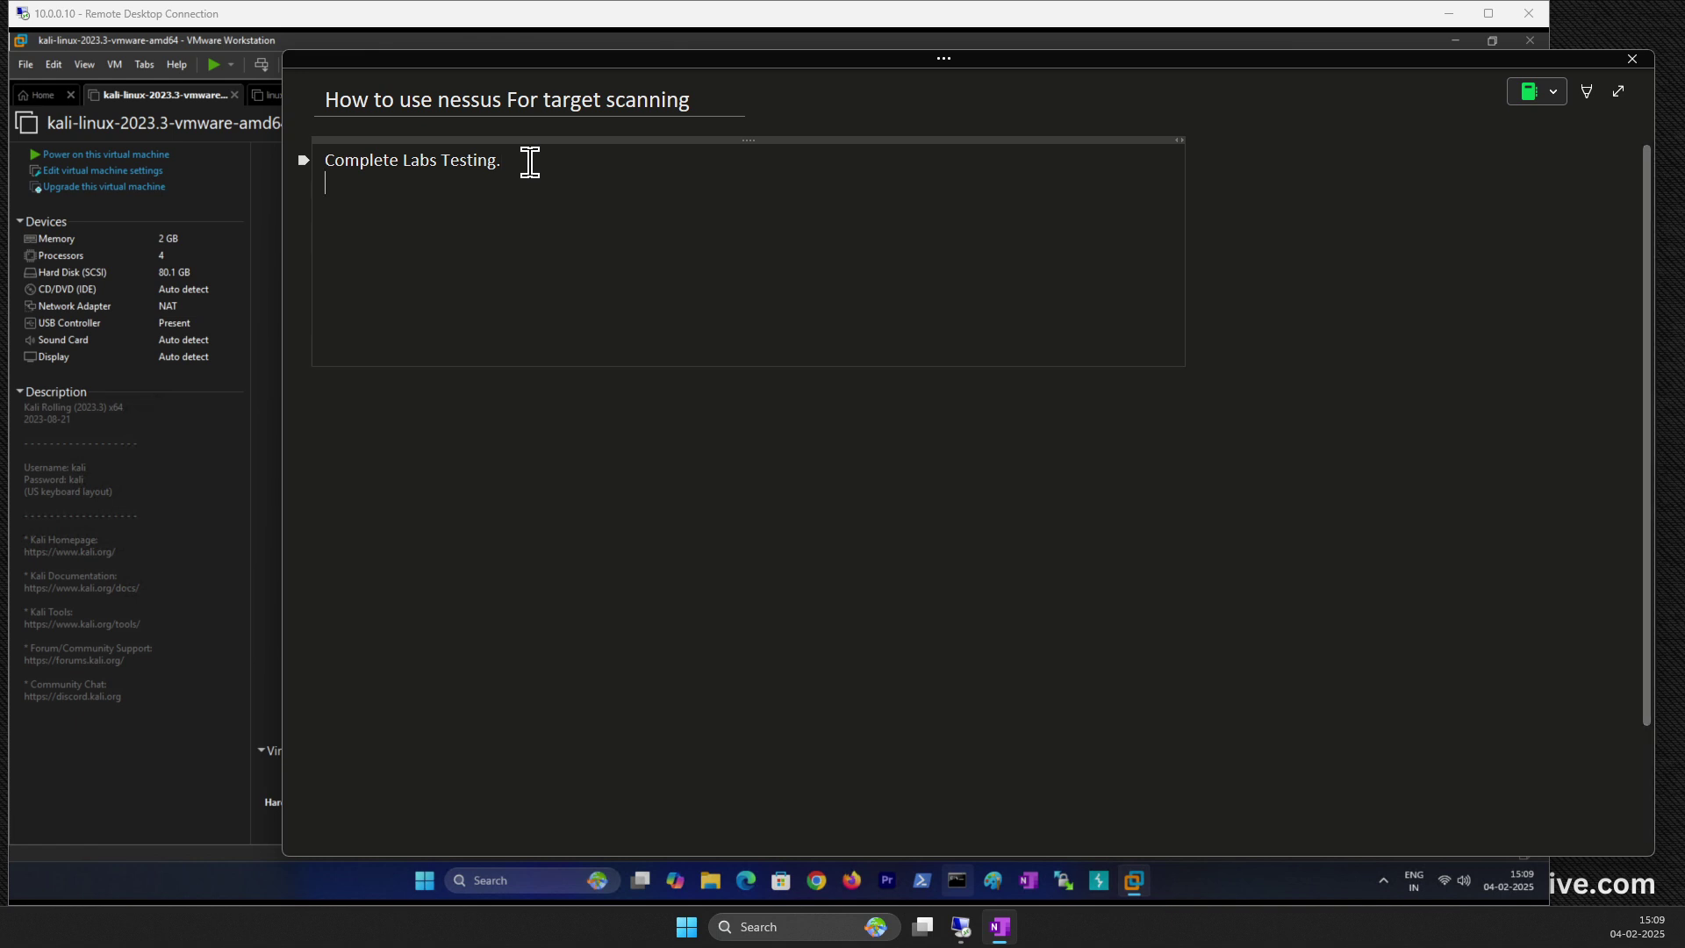
text(1-Kali Linux)
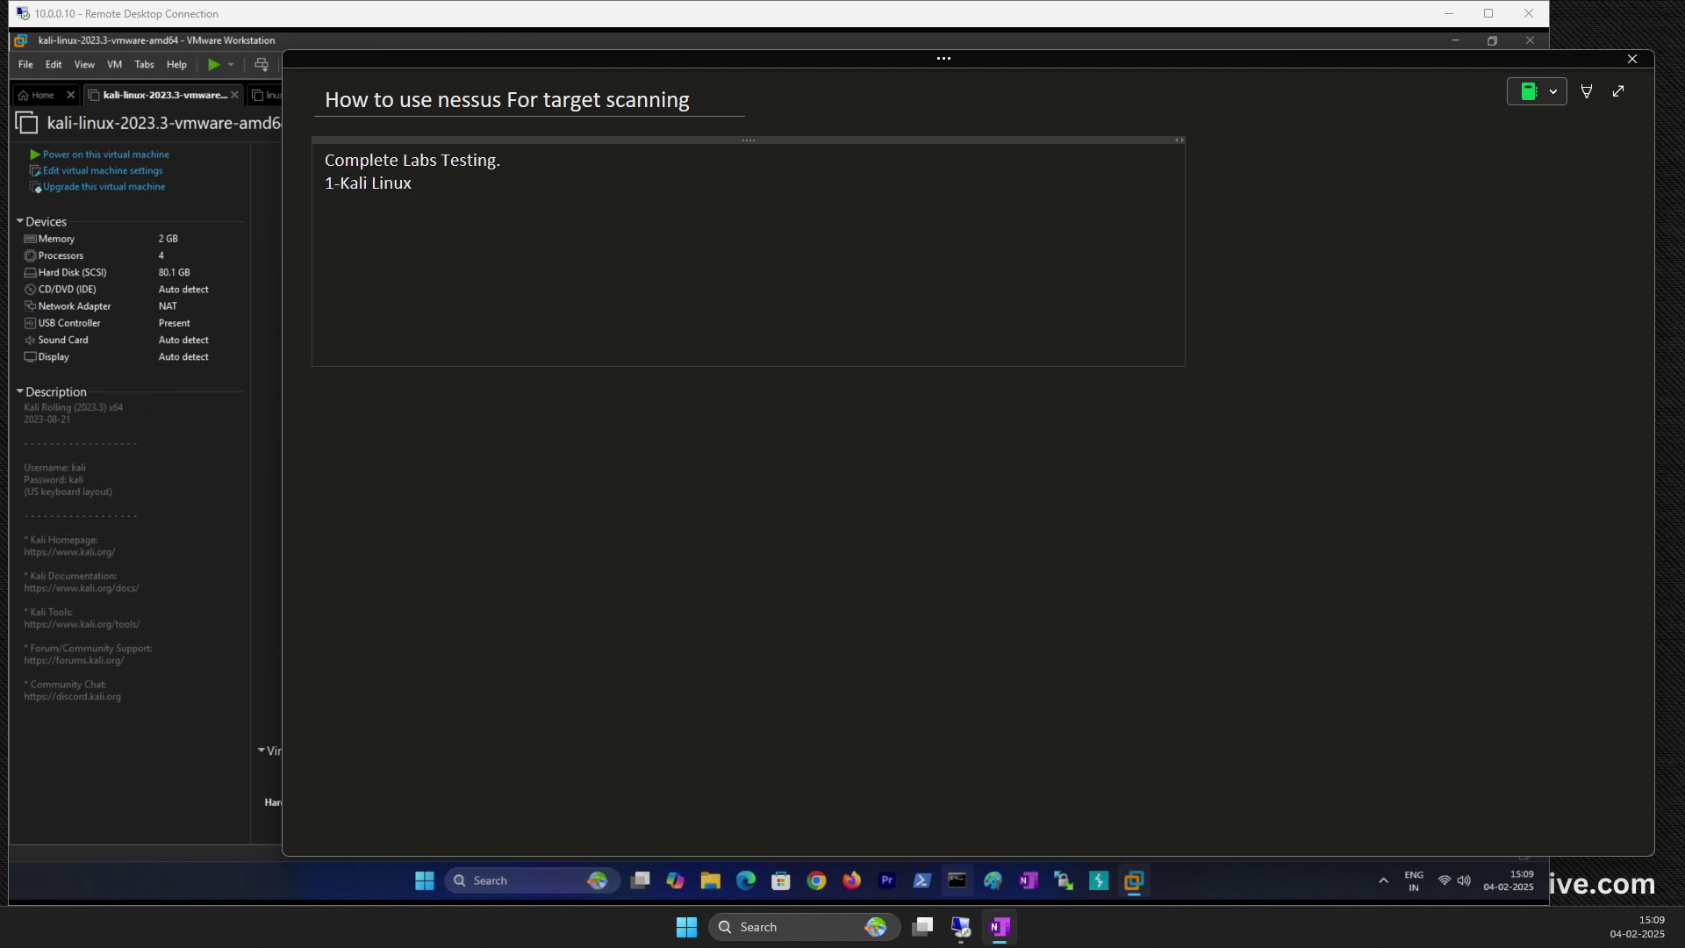
text( 2023.3)
key(Return)
text(2-Windows Serv)
key(BackSpace)
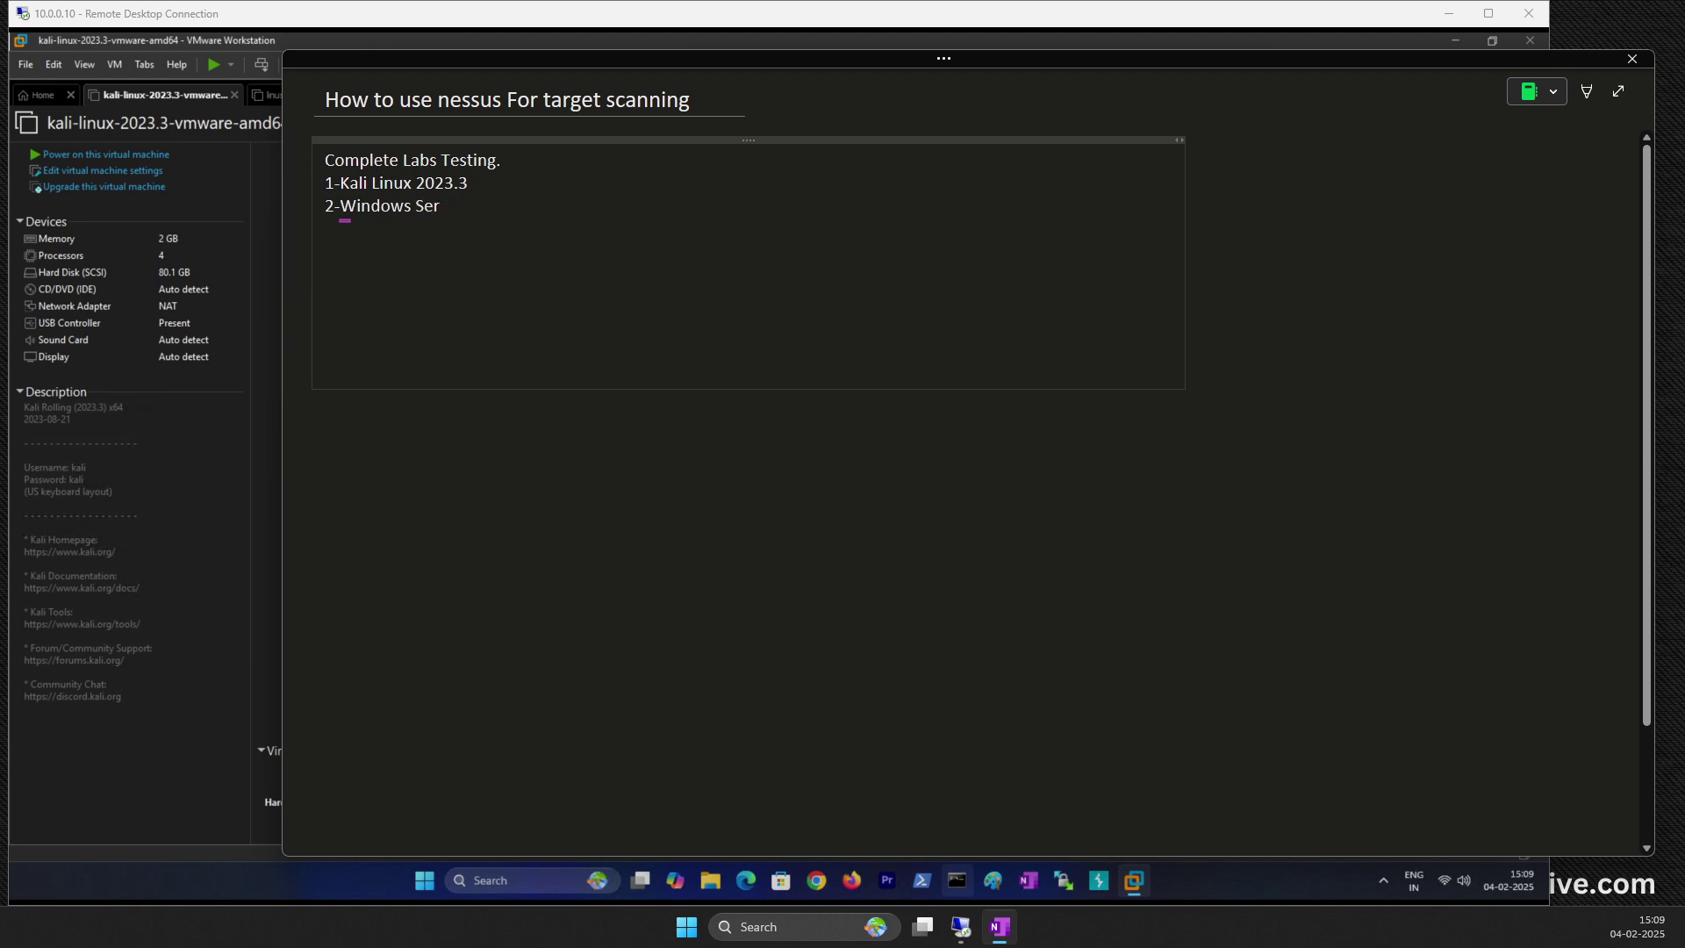
text(ver 2019)
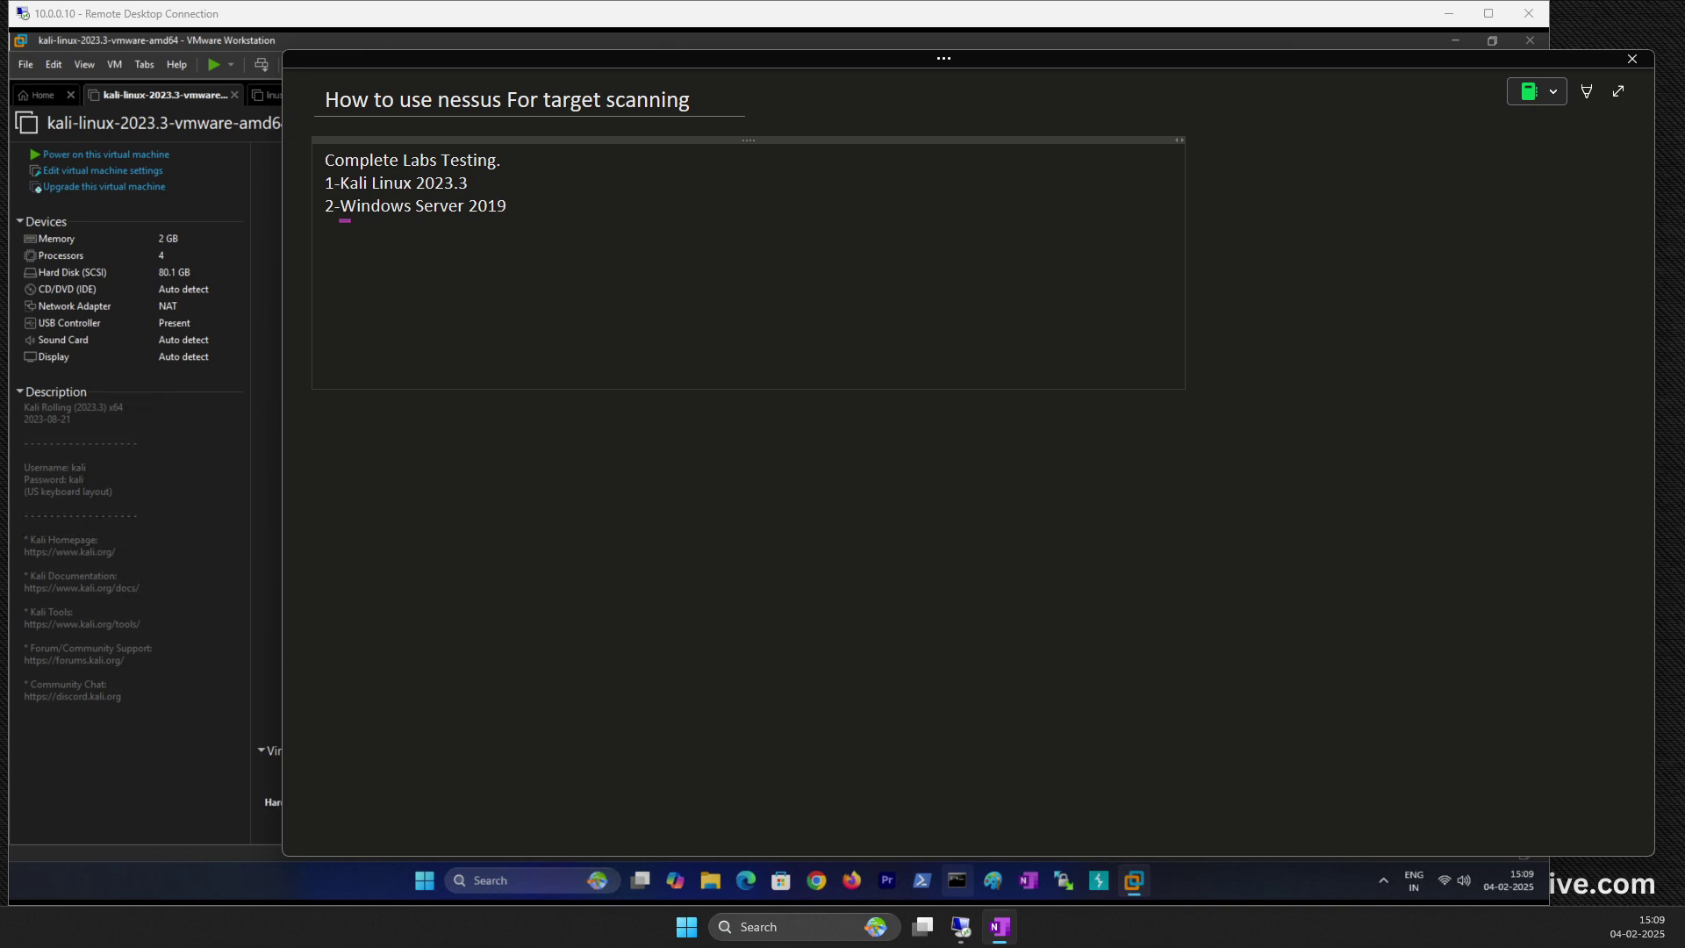
key(BackSpace)
key(BackSpace)
key(BackSpace)
key(BackSpace)
text((ADDS, DNS, IIS, FTP))
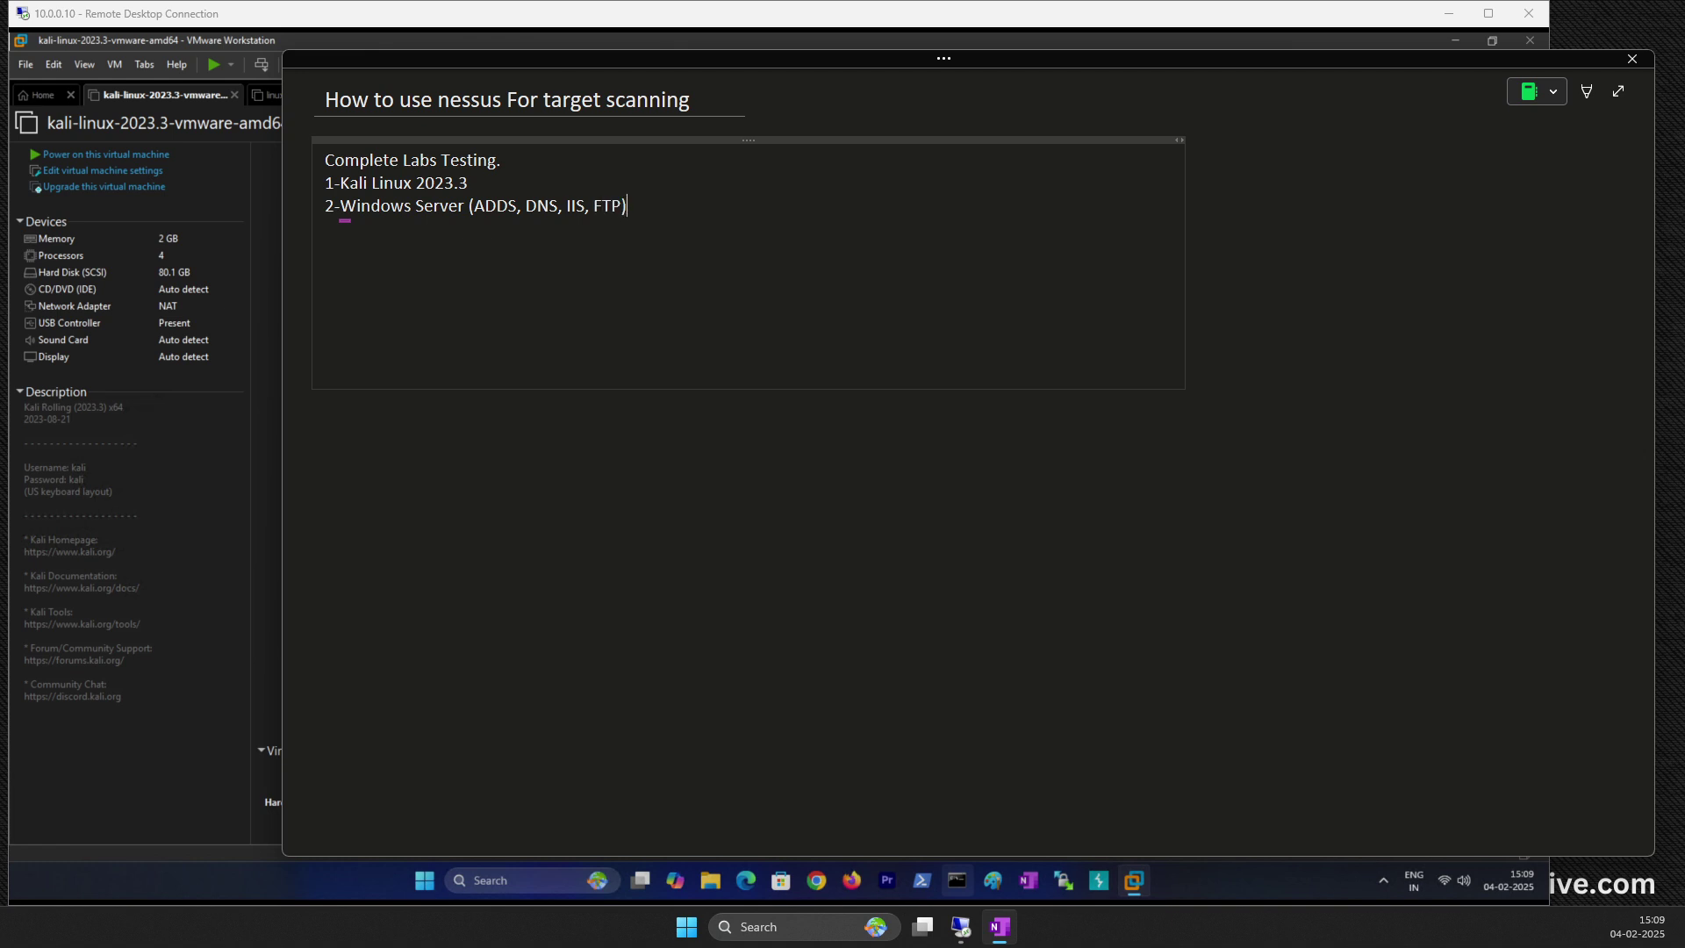
Step: Clean up stray list lines and start the third entry as '3-Linux Meta'
key(Return)
text(3- MSF)
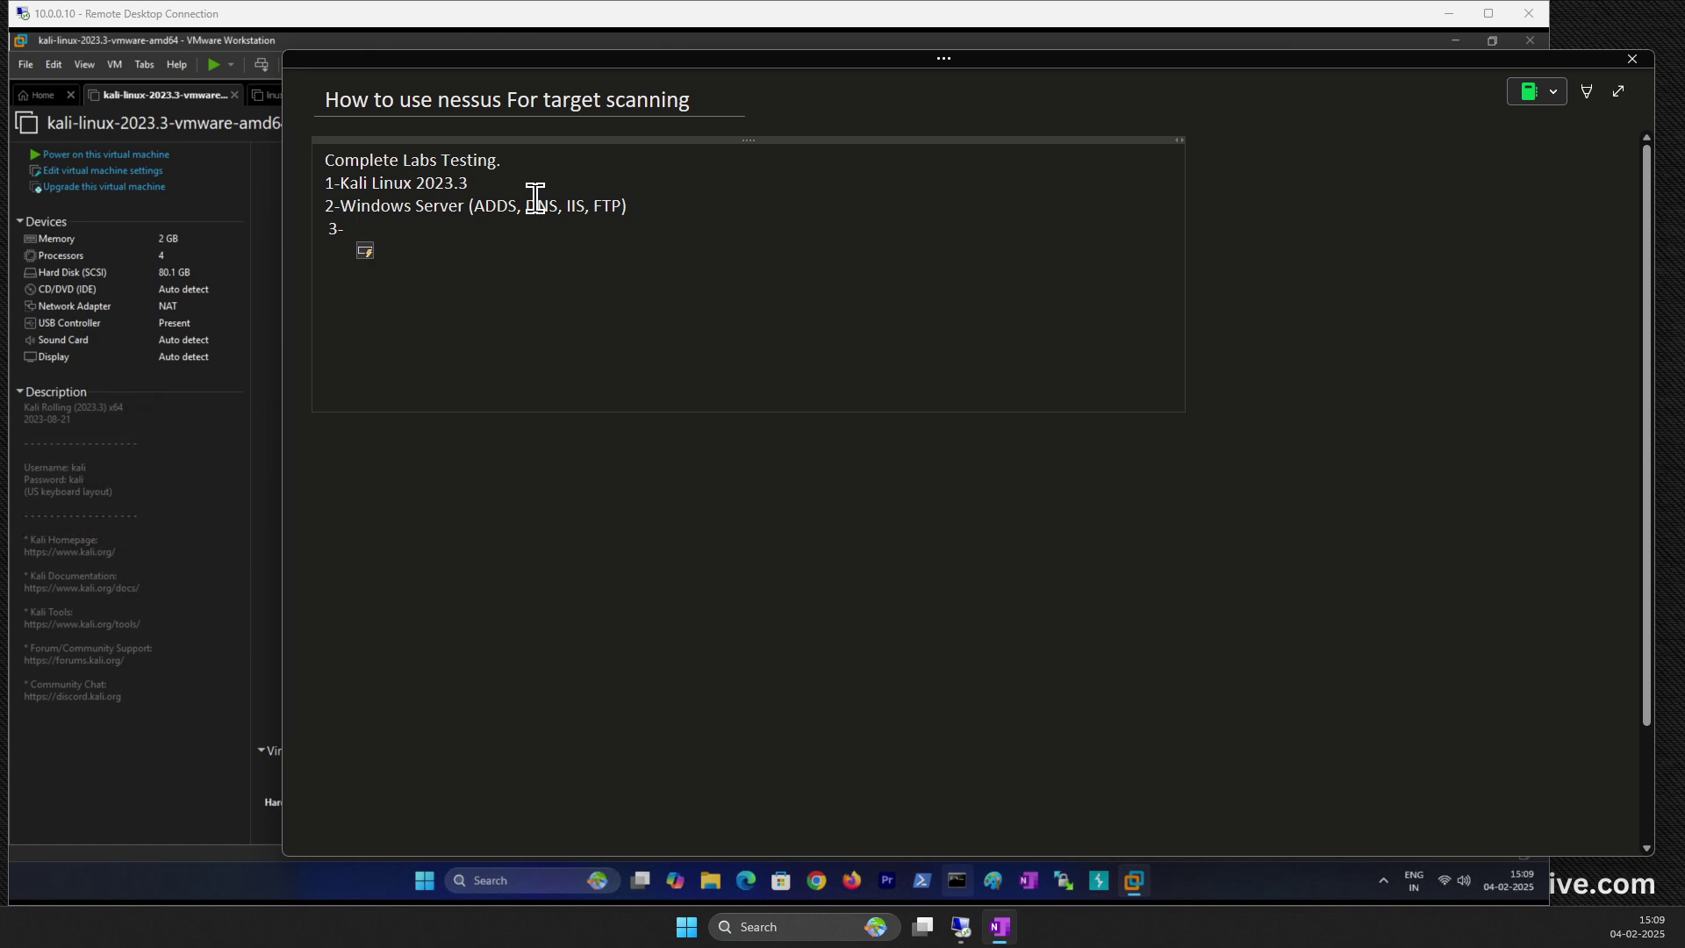
key(BackSpace)
key(BackSpace)
key(BackSpace)
key(BackSpace)
text(3-)
key(BackSpace)
text(Linux M)
key(BackSpace)
key(BackSpace)
key(BackSpace)
key(BackSpace)
key(BackSpace)
key(BackSpace)
key(BackSpace)
key(BackSpace)
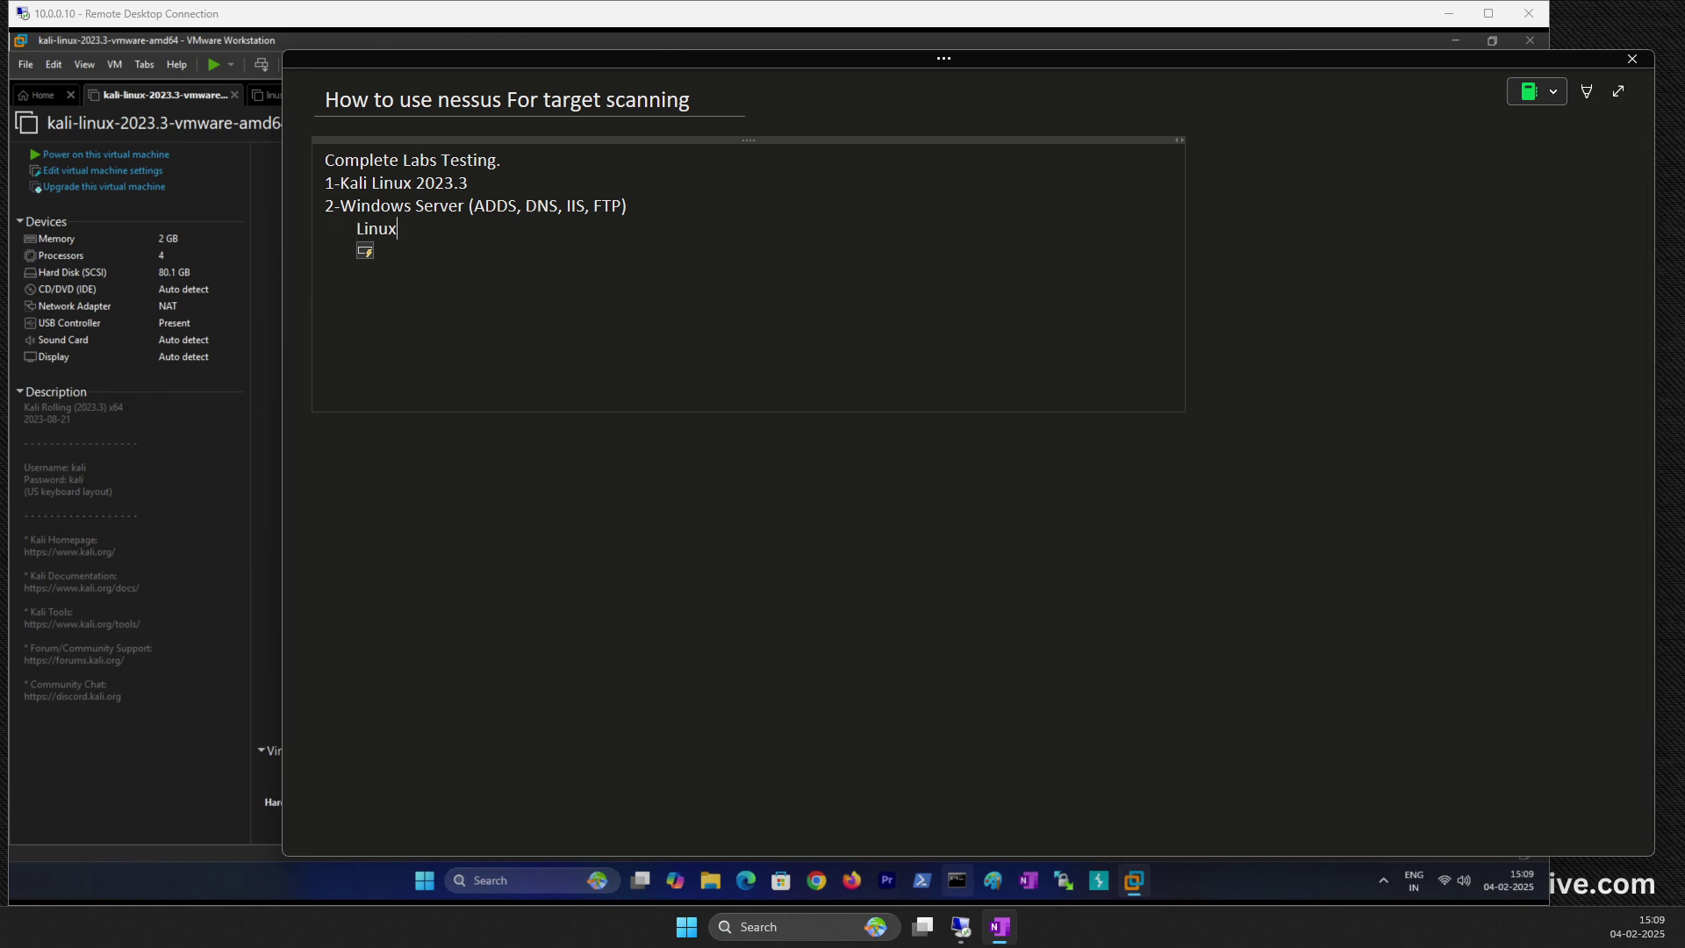
key(BackSpace)
key(Return)
text(3-)
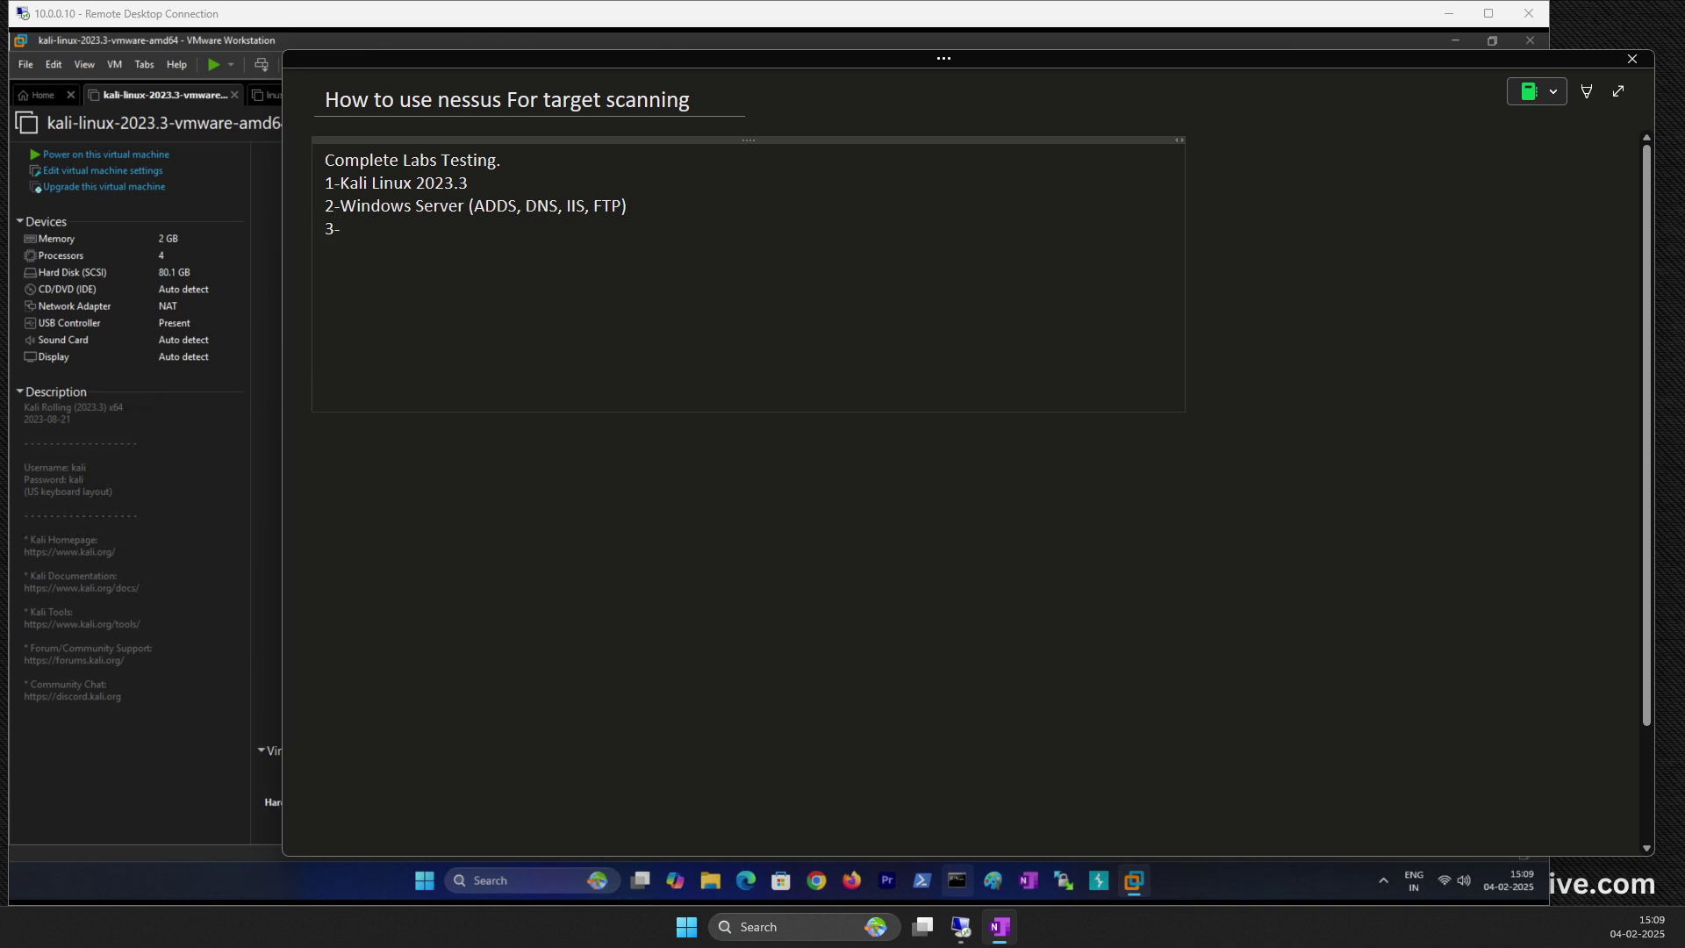
text(Linux Meta)
Step: Shrink and lower the note window, and change the third entry to '3-Linux MSF'
drag(436, 856, 395, 557)
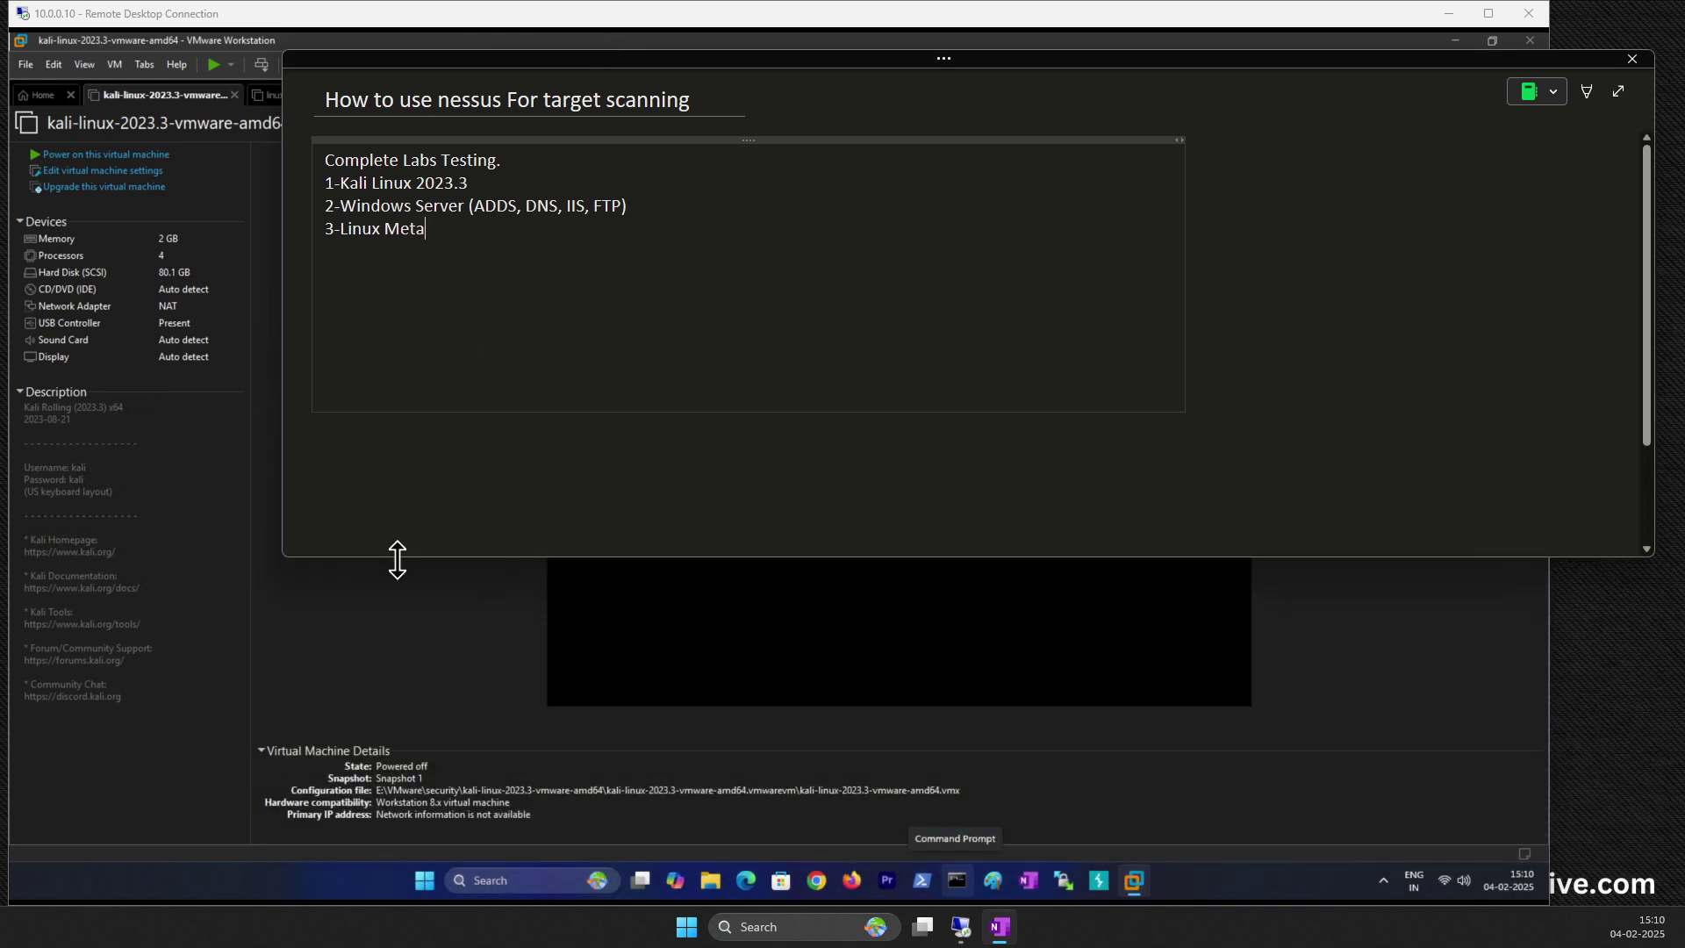
drag(762, 55, 753, 197)
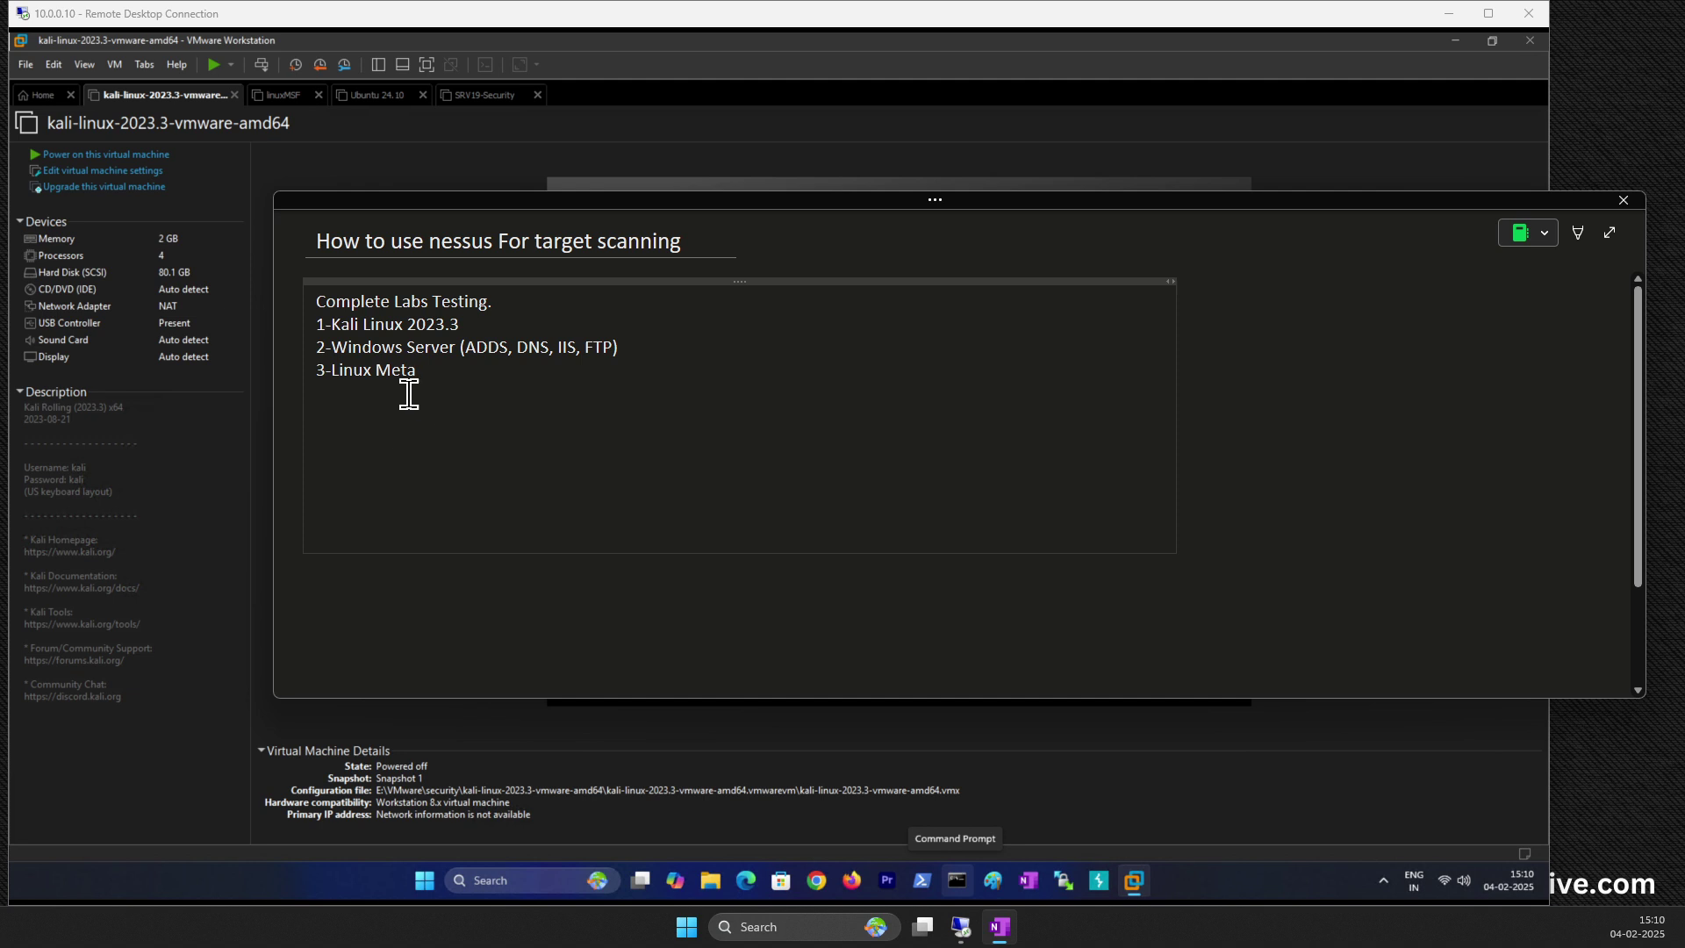
key(BackSpace)
key(BackSpace)
key(BackSpace)
key(BackSpace)
text(MSF)
Step: Add '4-Live Website (testfire.net, testphpvulnweb.com)' and narrow the OneNote window aside
key(Return)
text(4-Li)
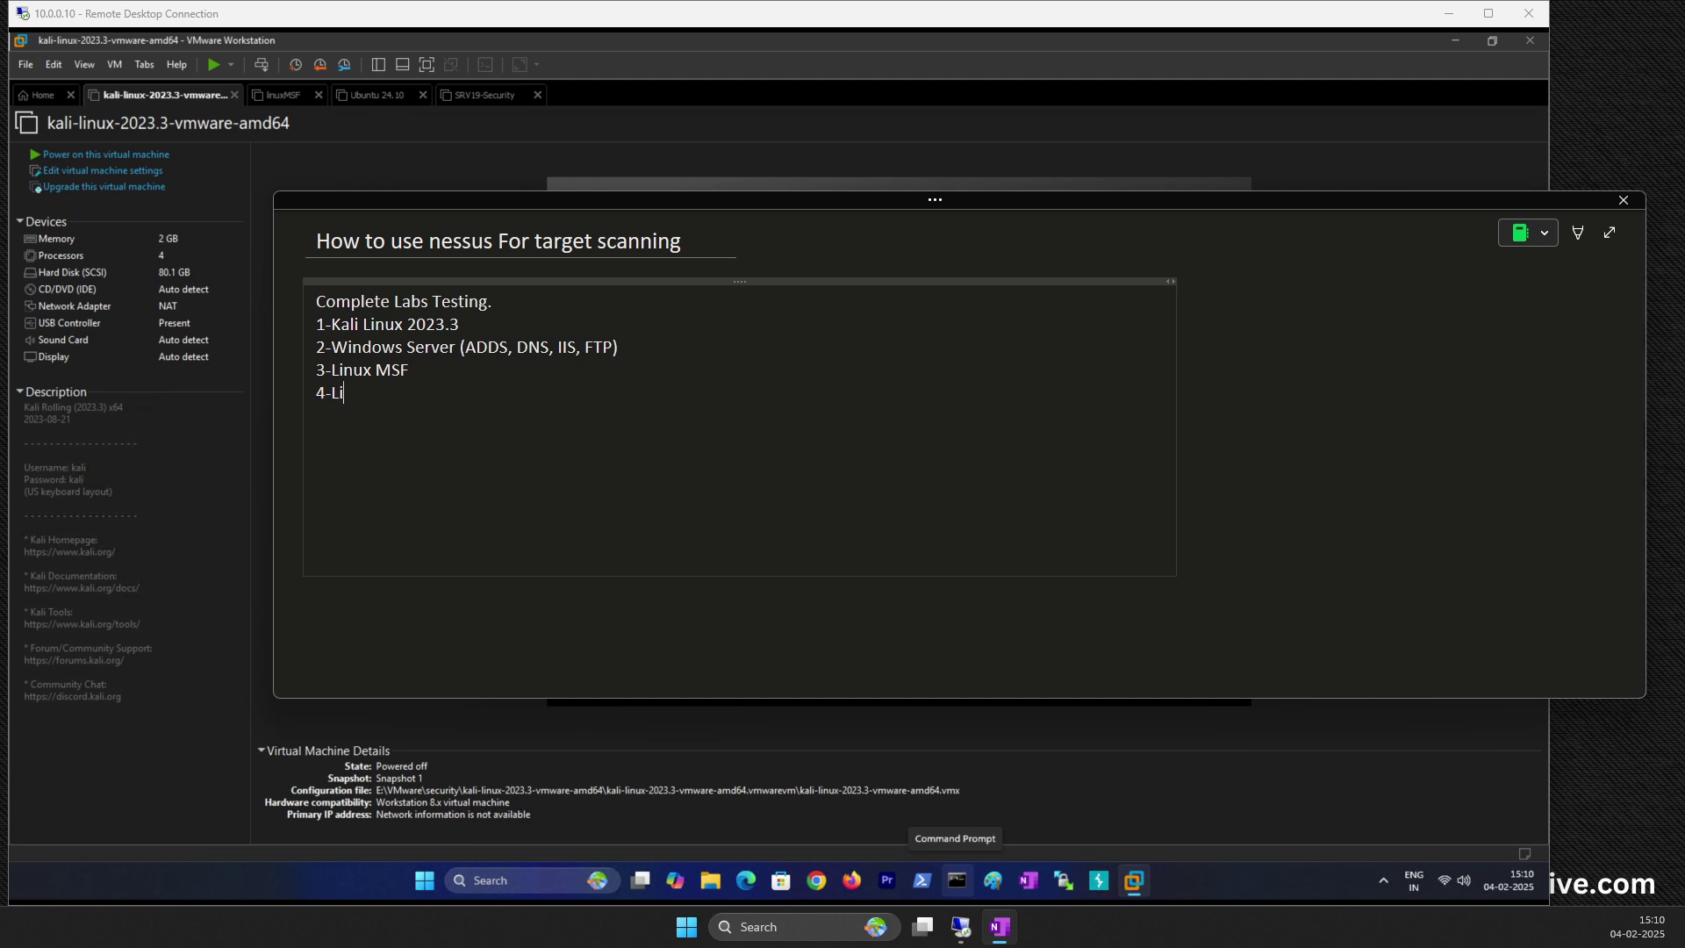
text(ve Website  (testfire.net)
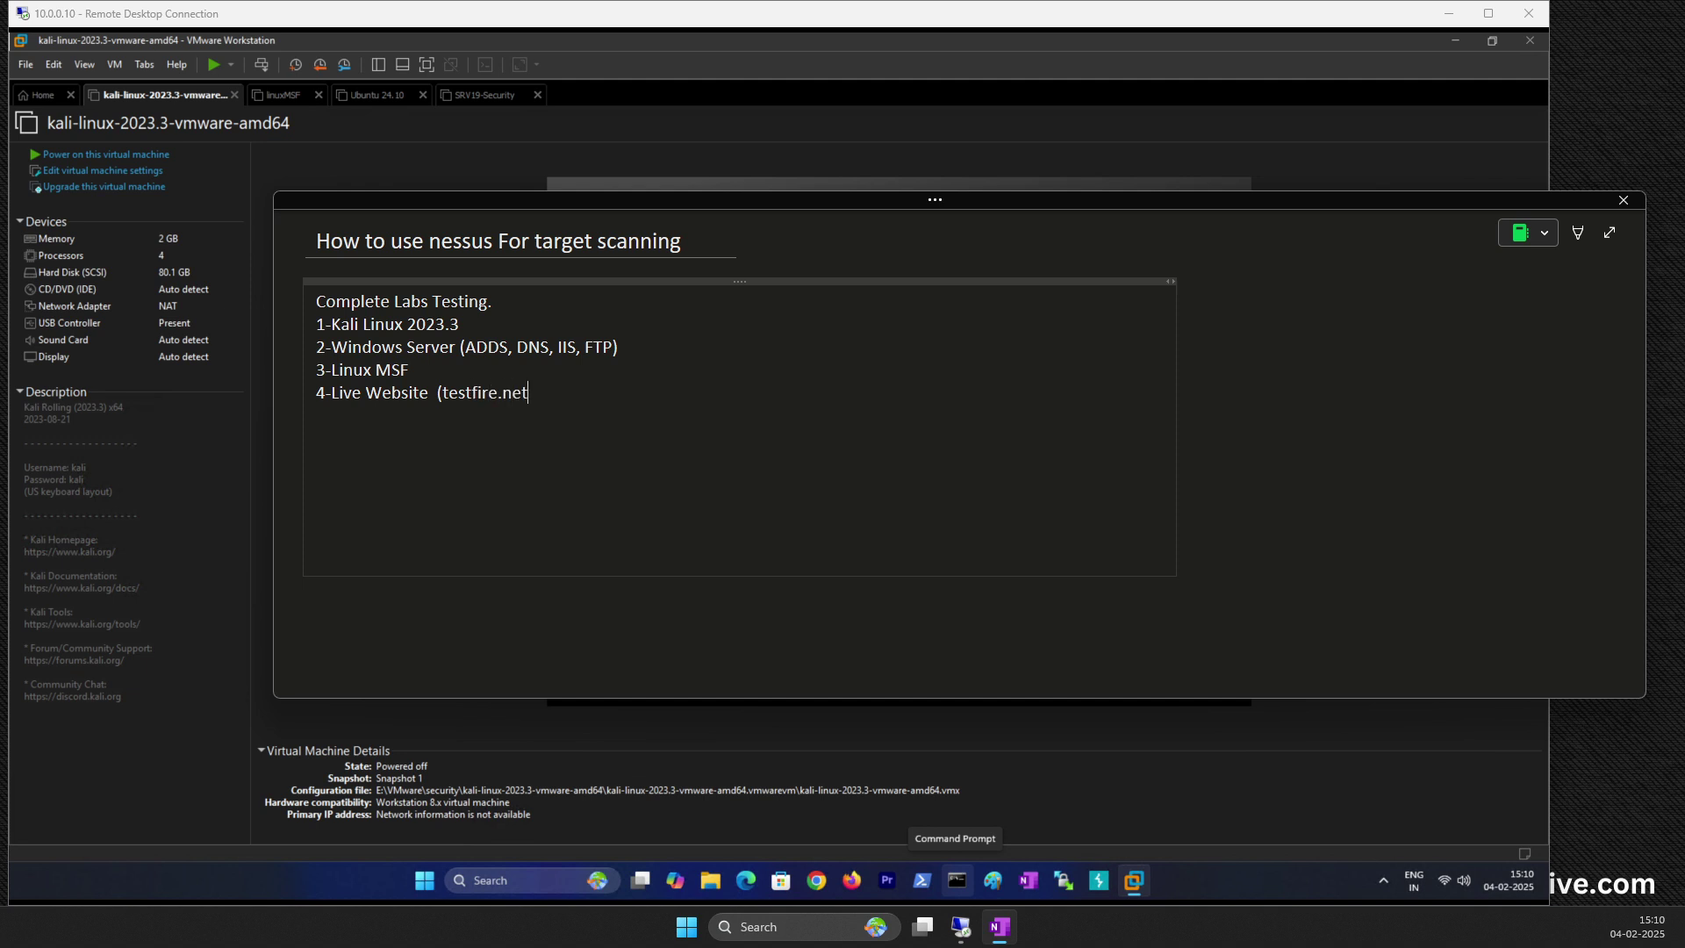
text(, testphp))
click(593, 393)
text(vulnweb.com)
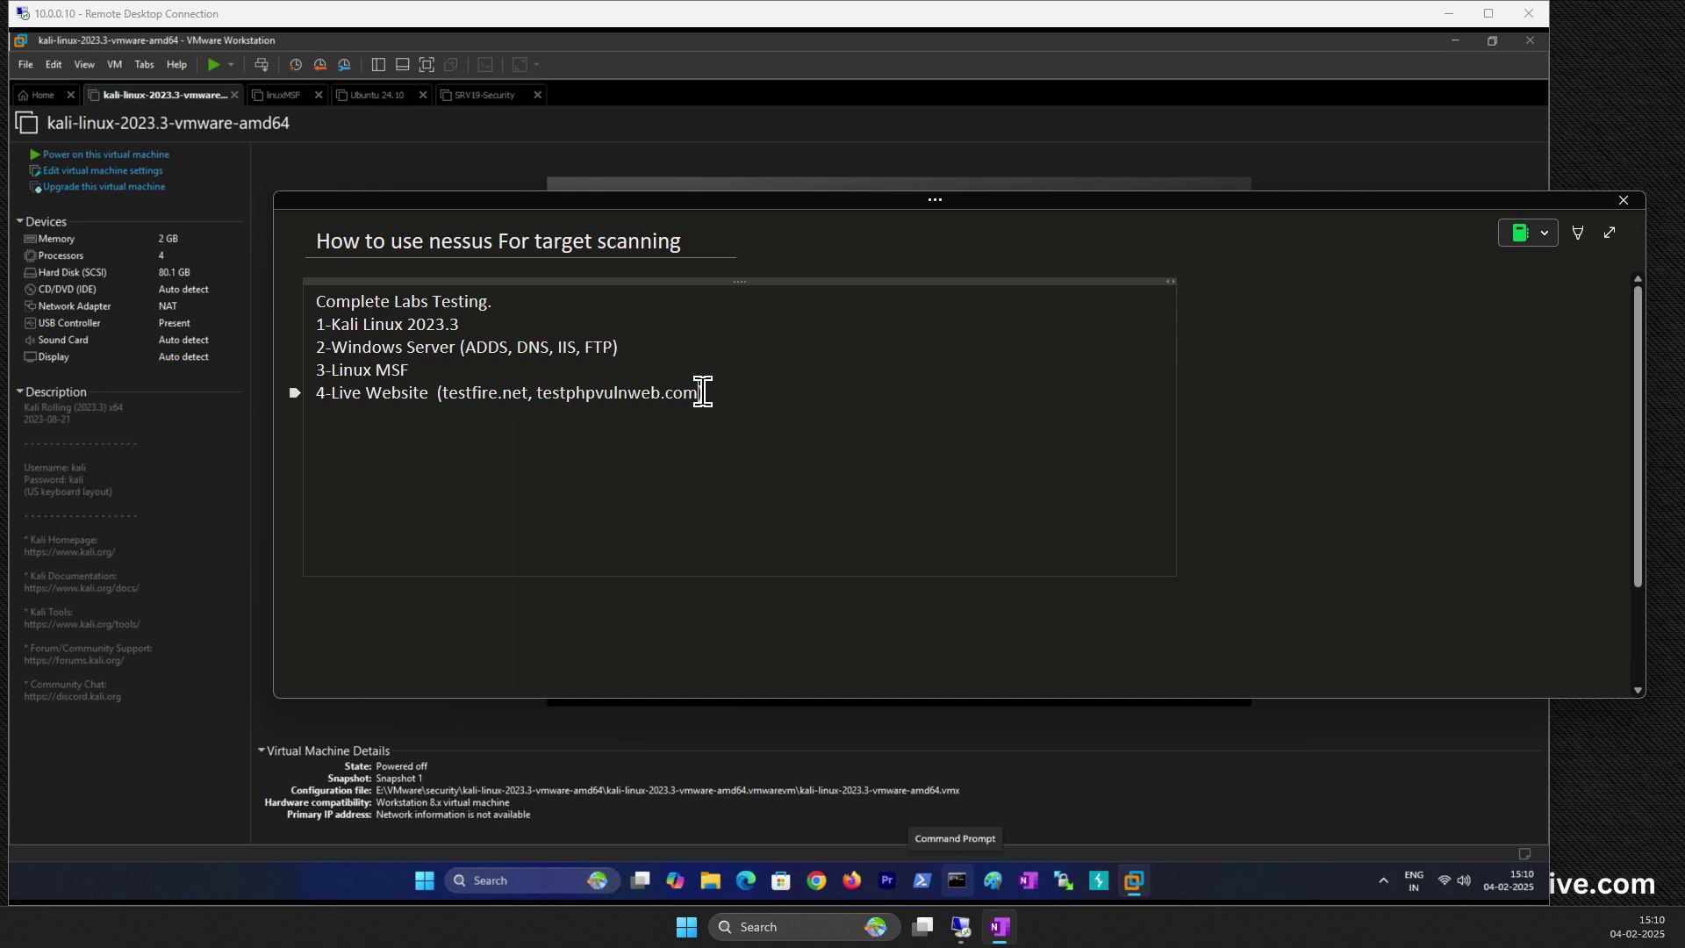
key(Return)
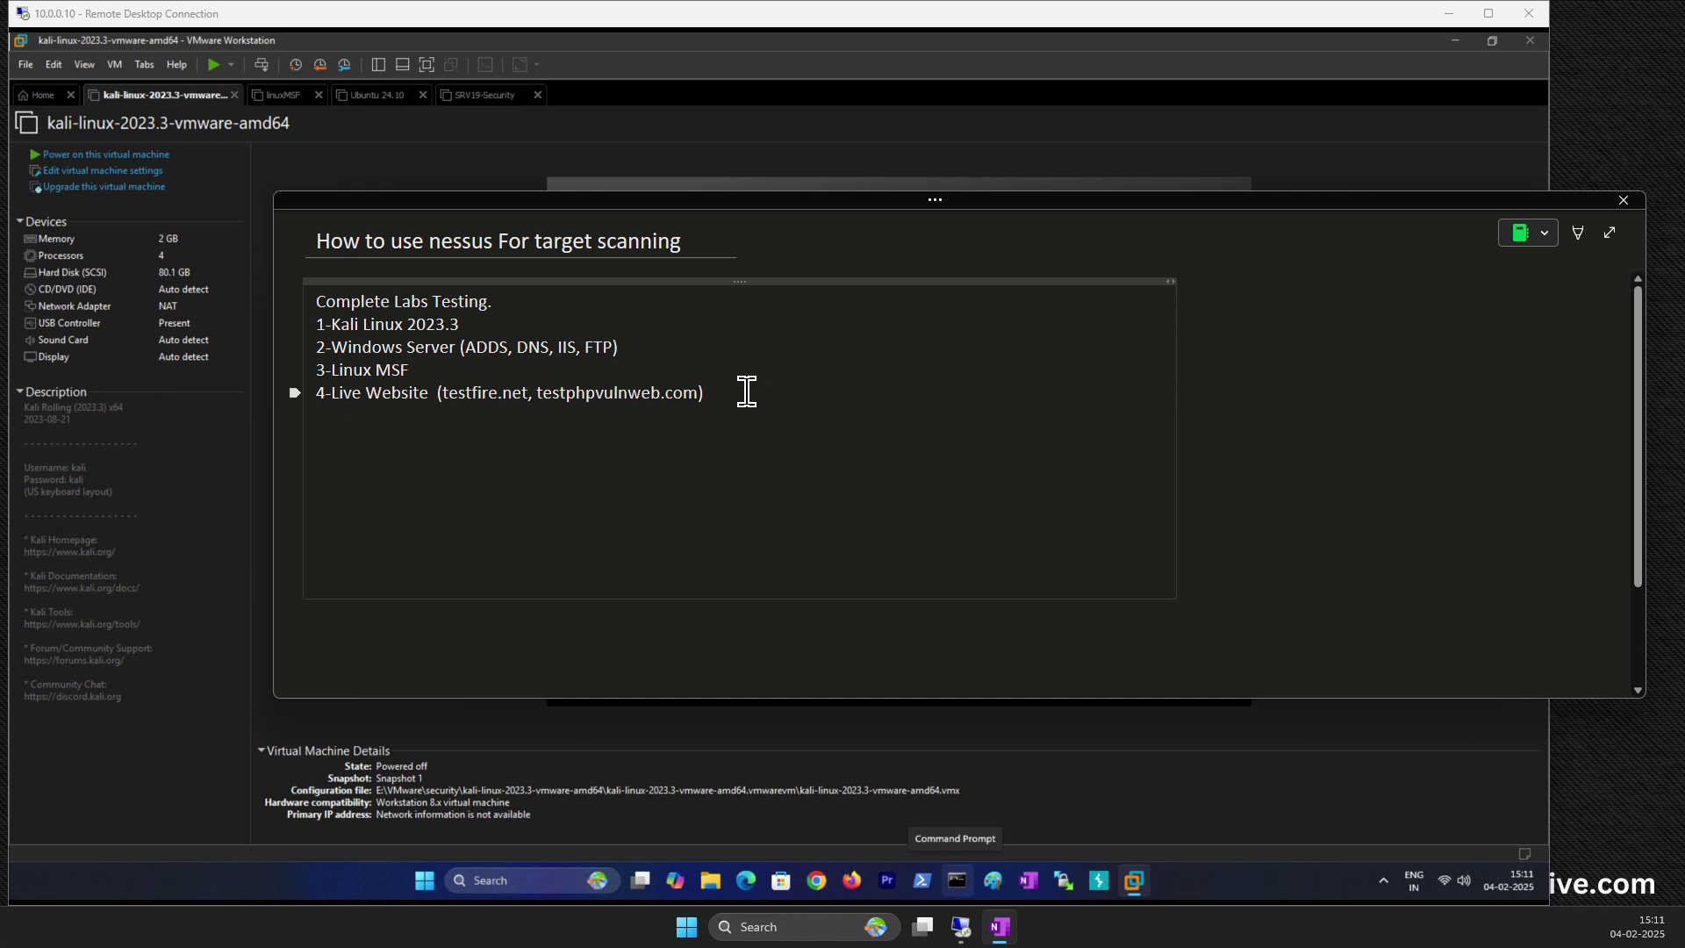
key(Return)
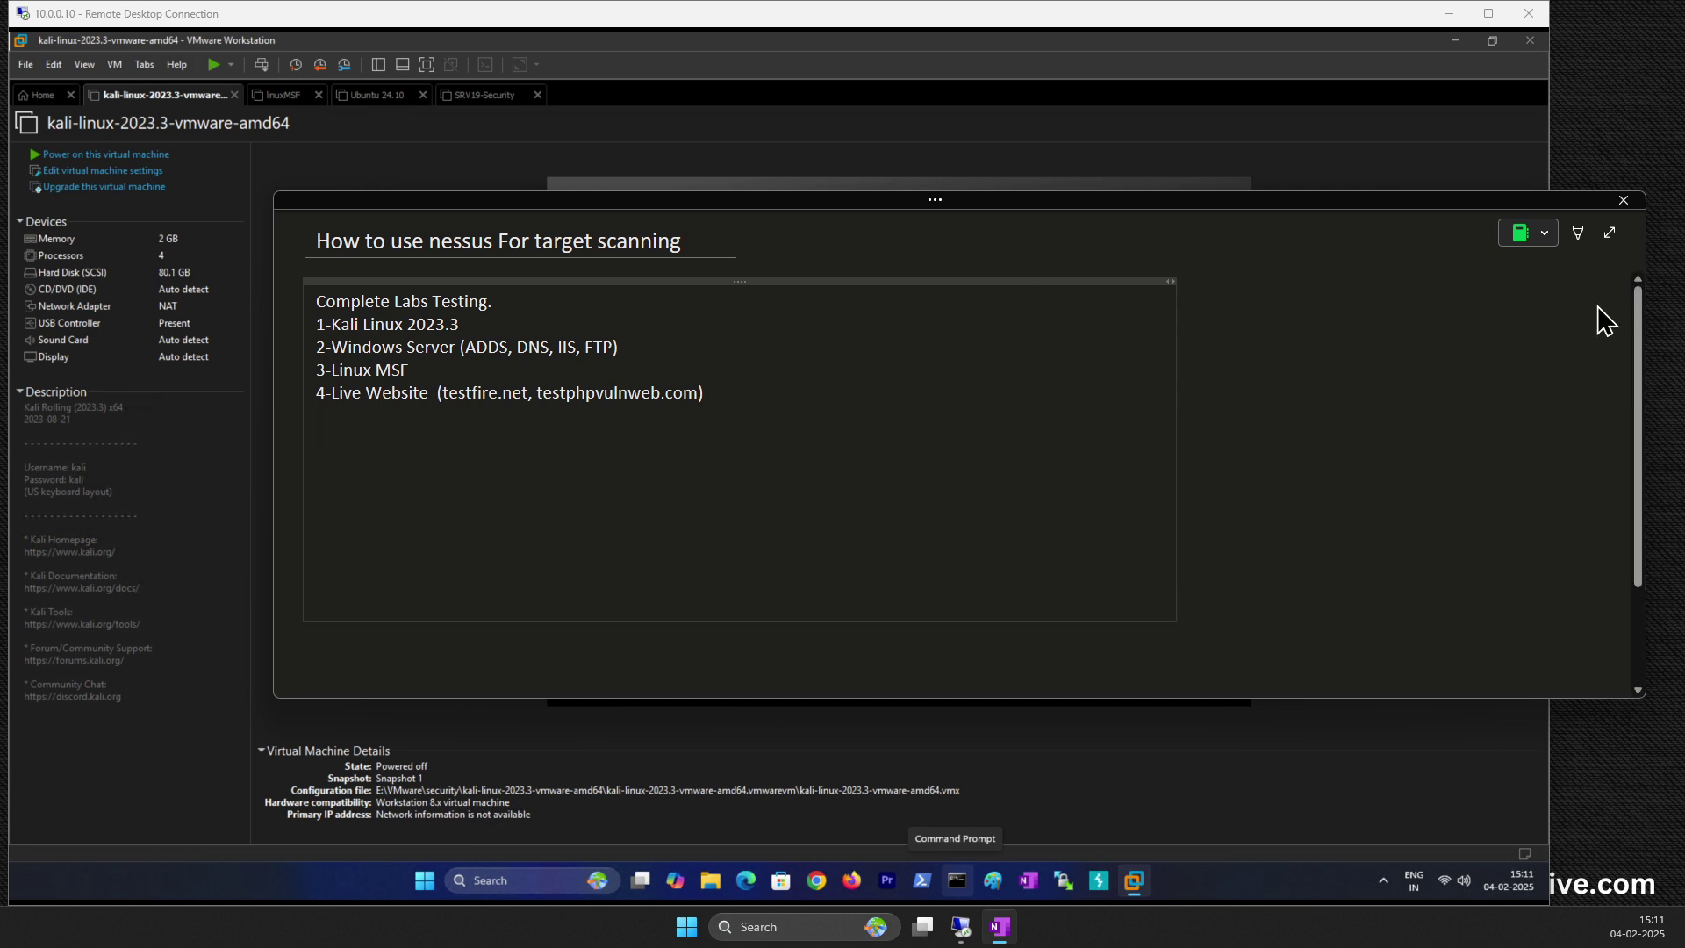
drag(1645, 262, 1303, 276)
drag(387, 203, 762, 255)
Step: Power on the kali-linux, linuxMSF and SRV19-Security VMs, ending on the kali-linux tab
click(95, 155)
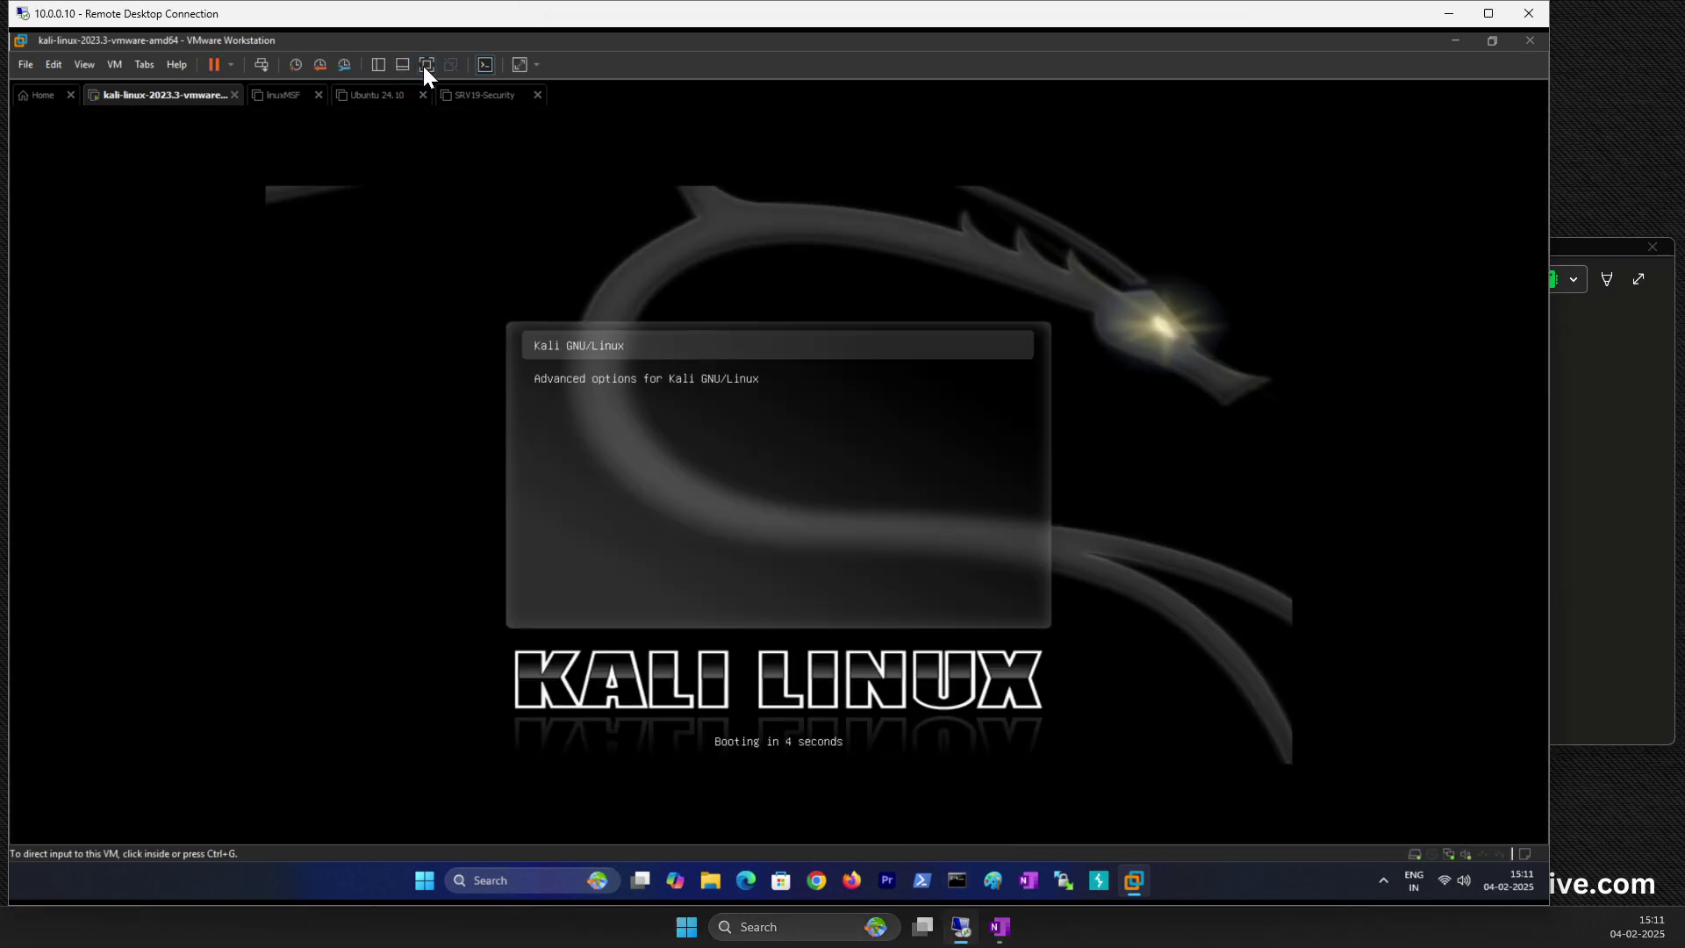
click(286, 96)
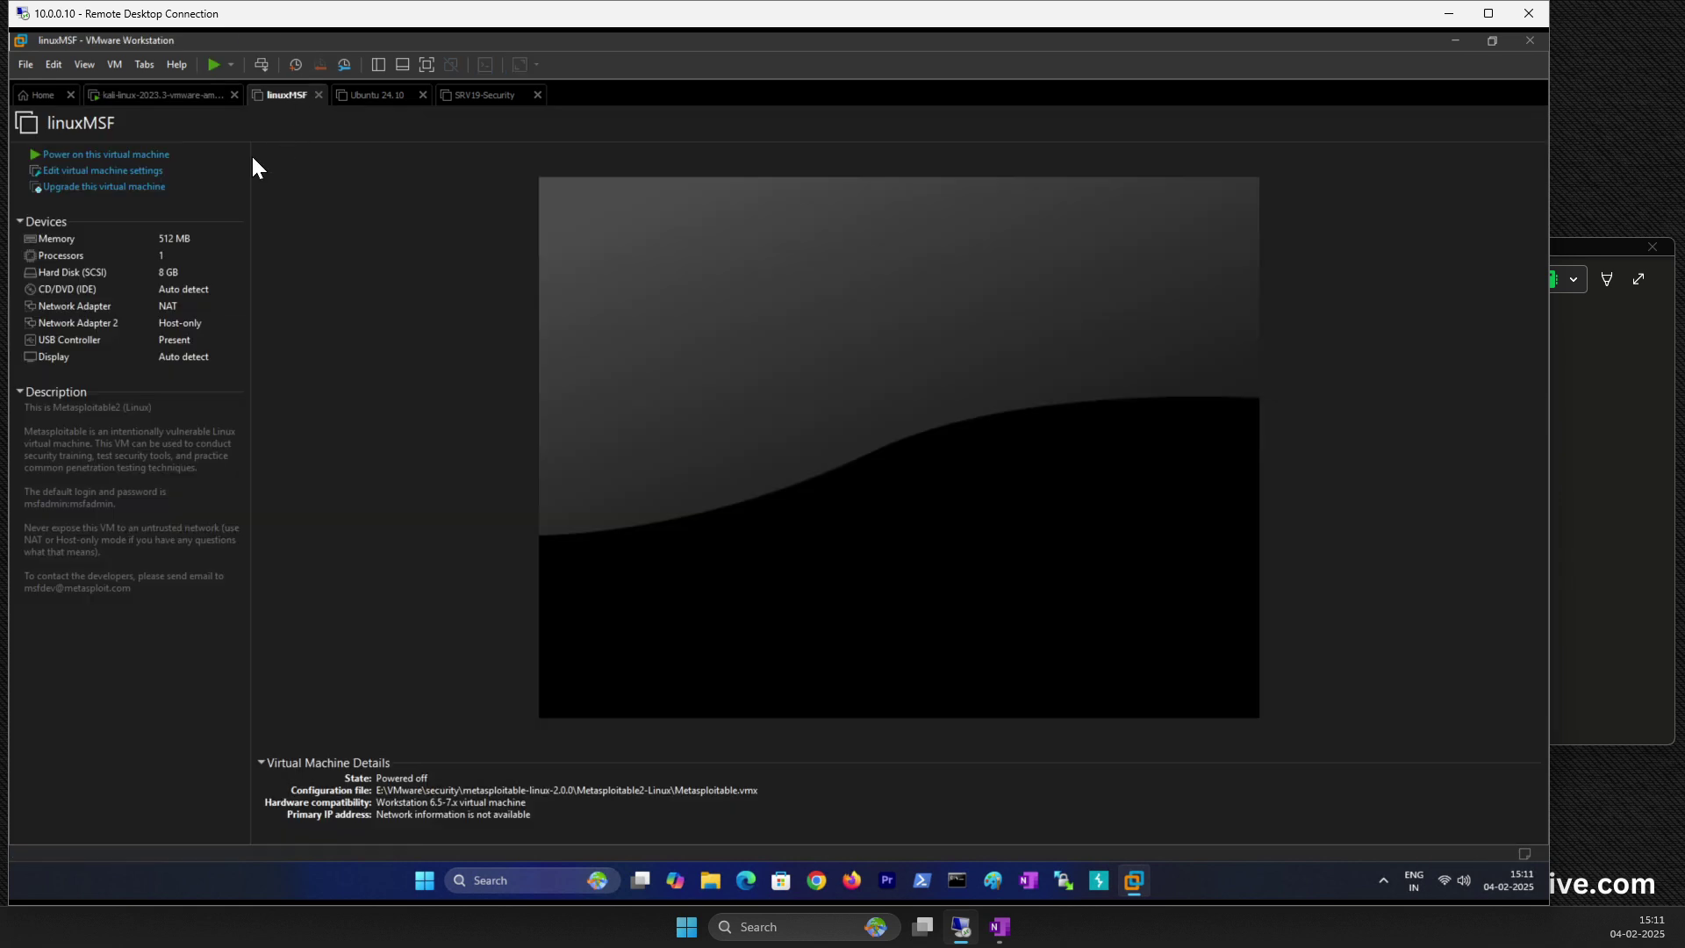
click(125, 156)
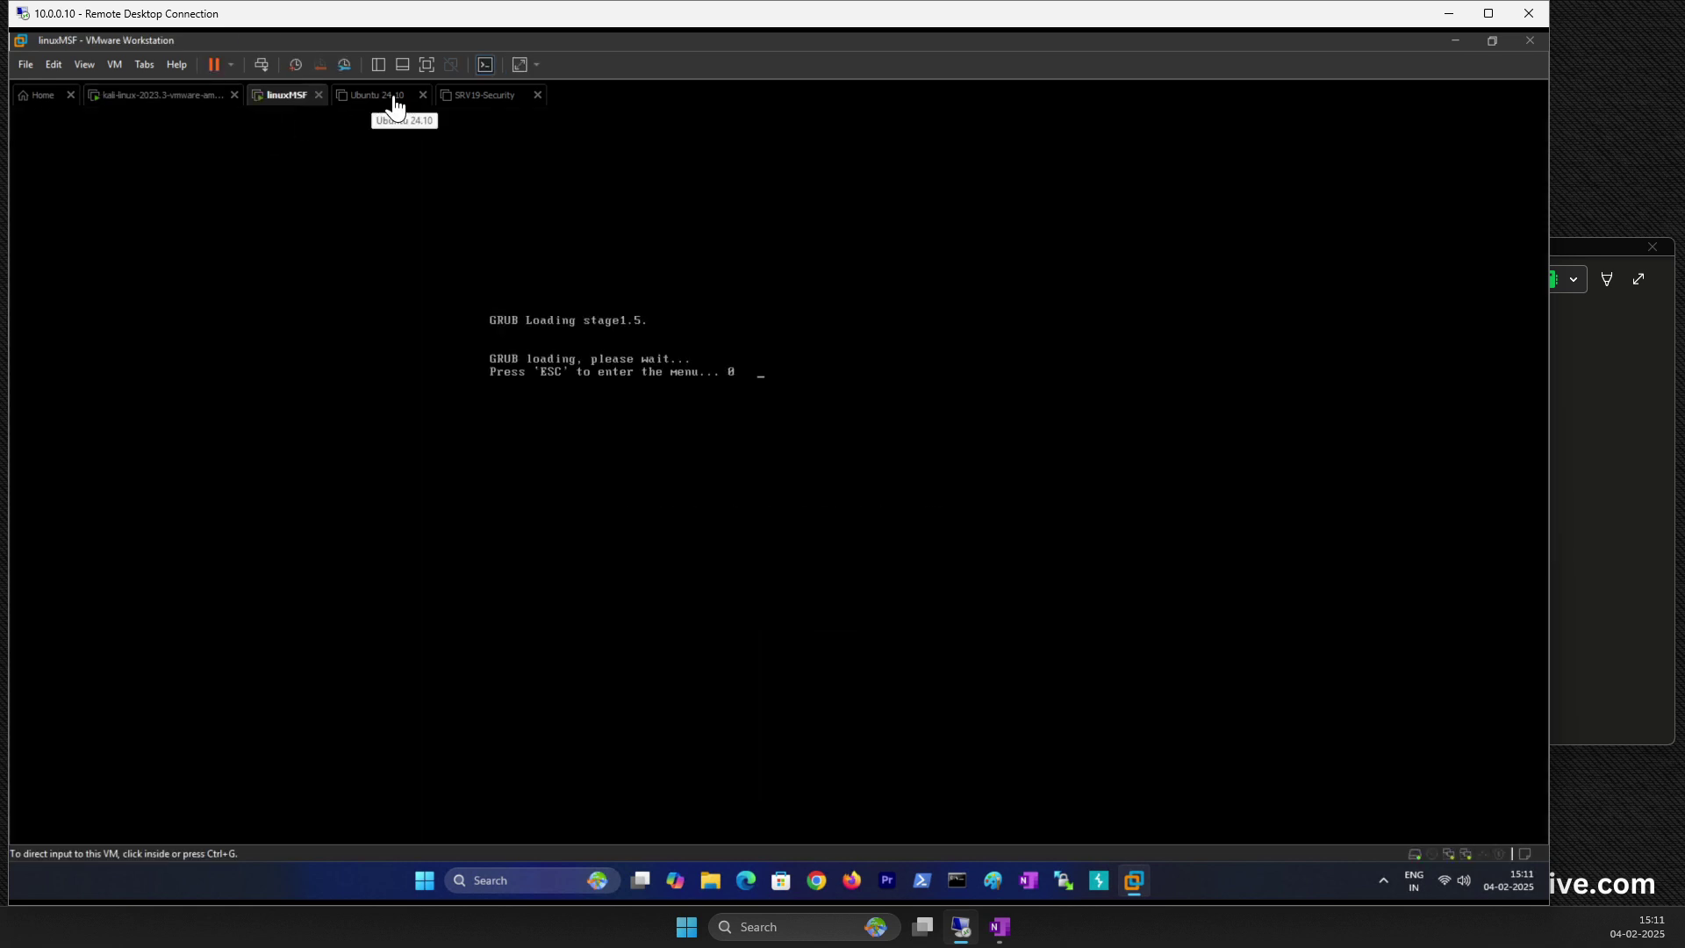
click(172, 96)
click(696, 438)
key(ctrl+alt)
click(488, 97)
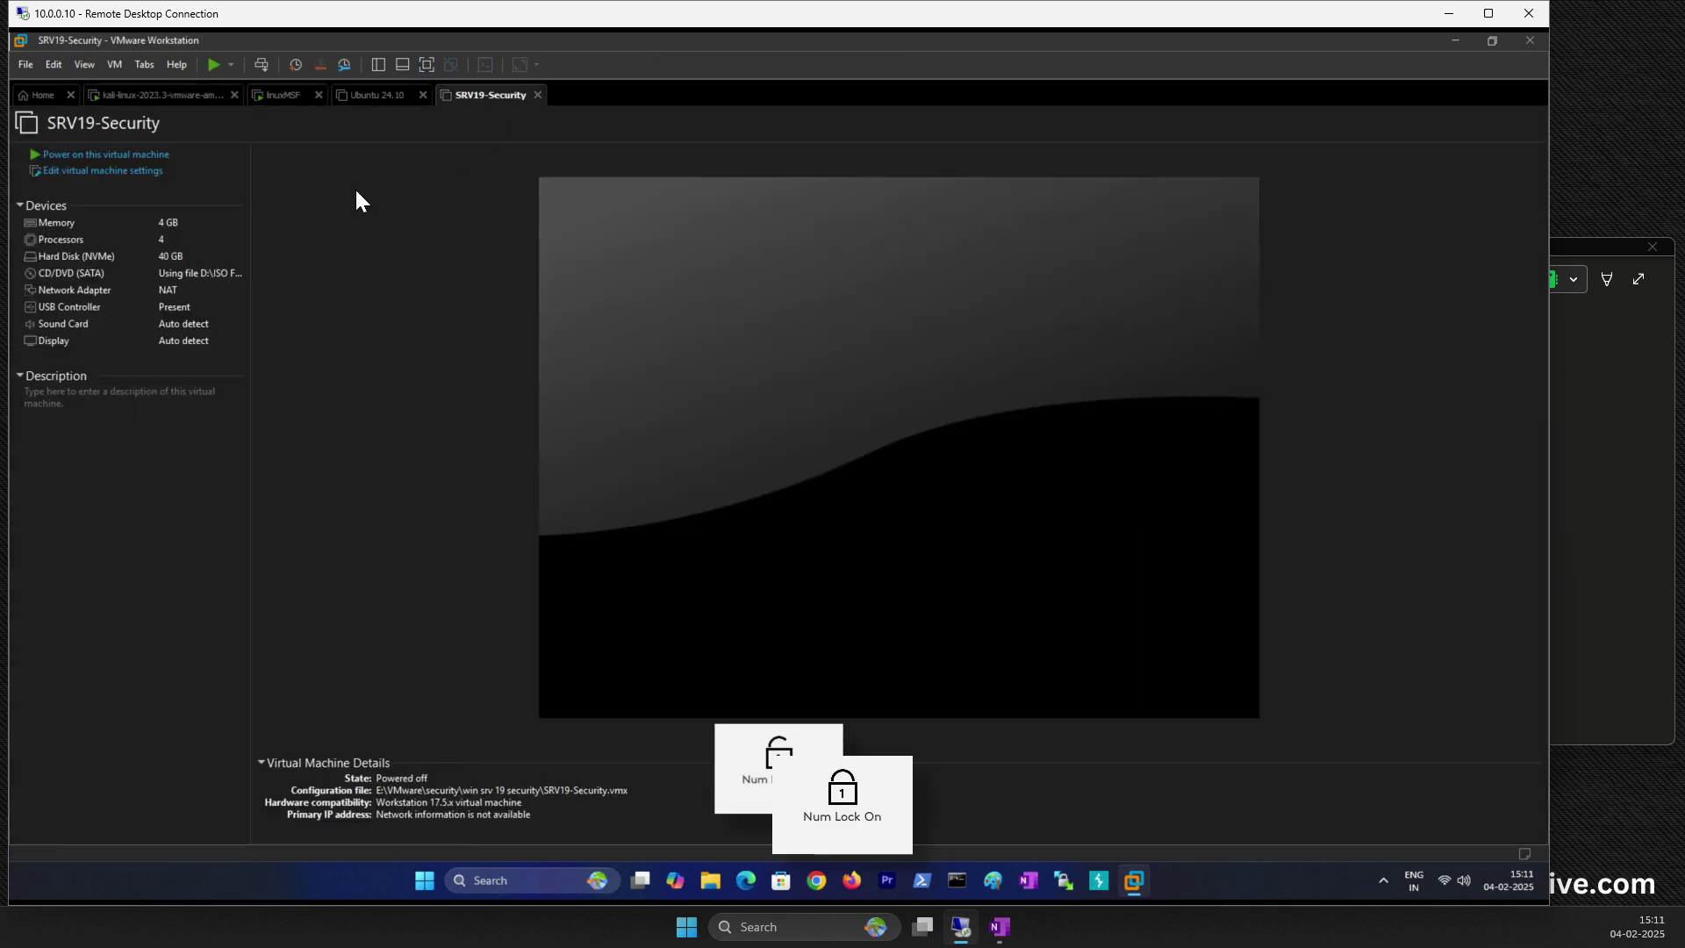
click(66, 155)
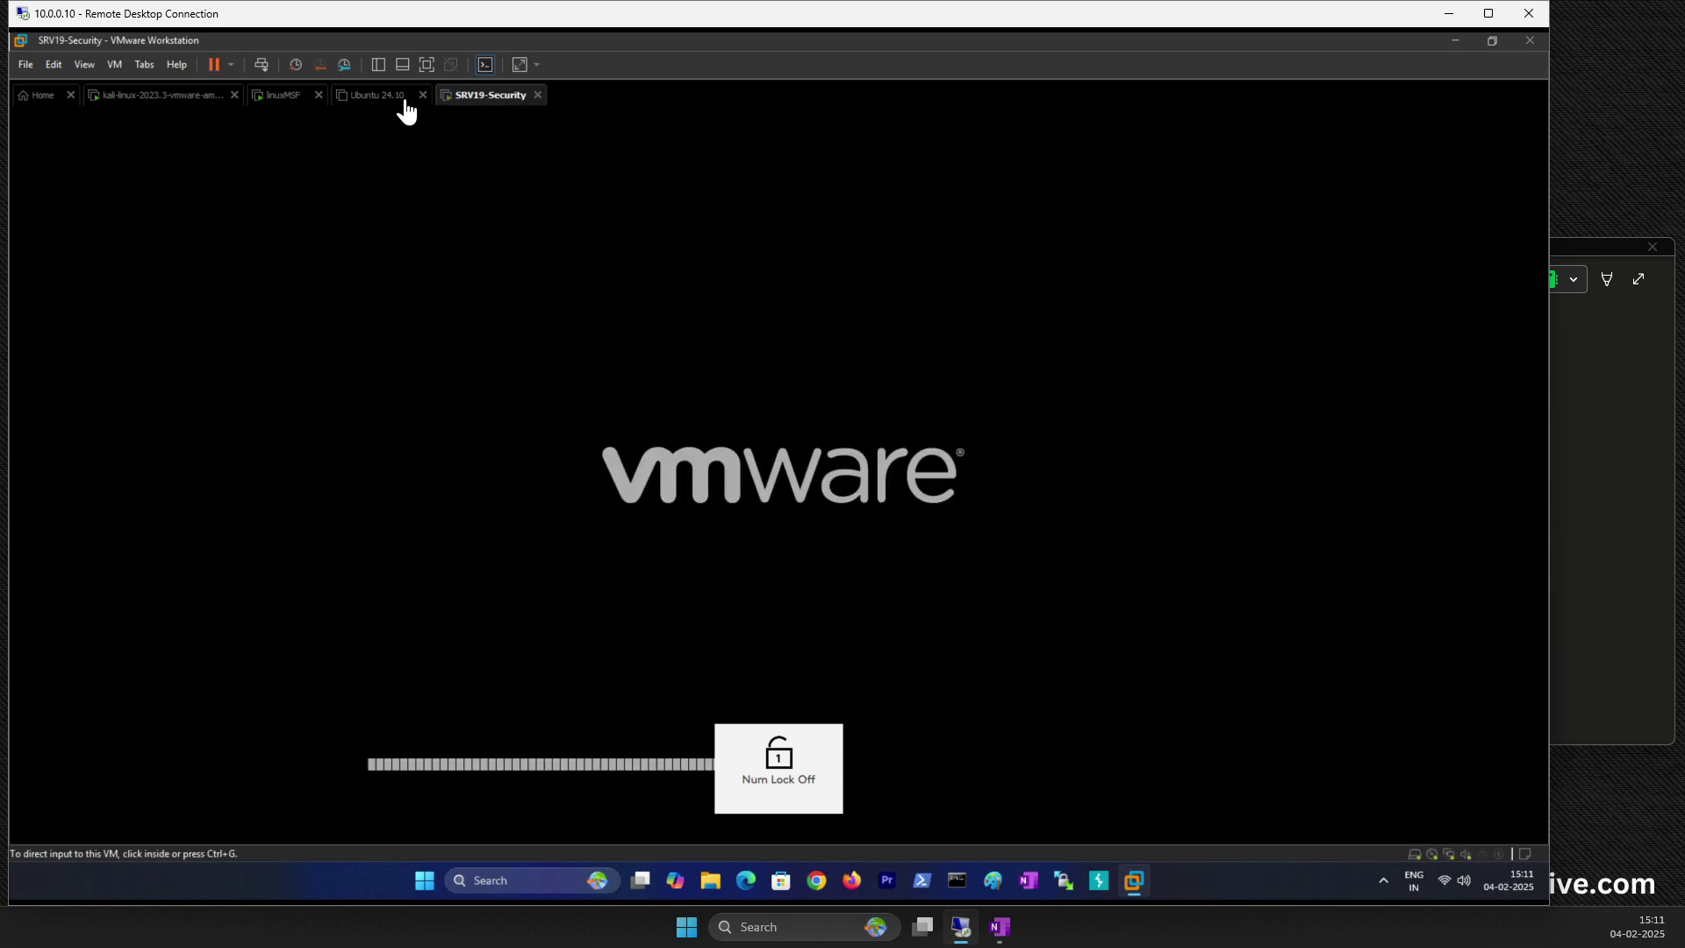
click(160, 98)
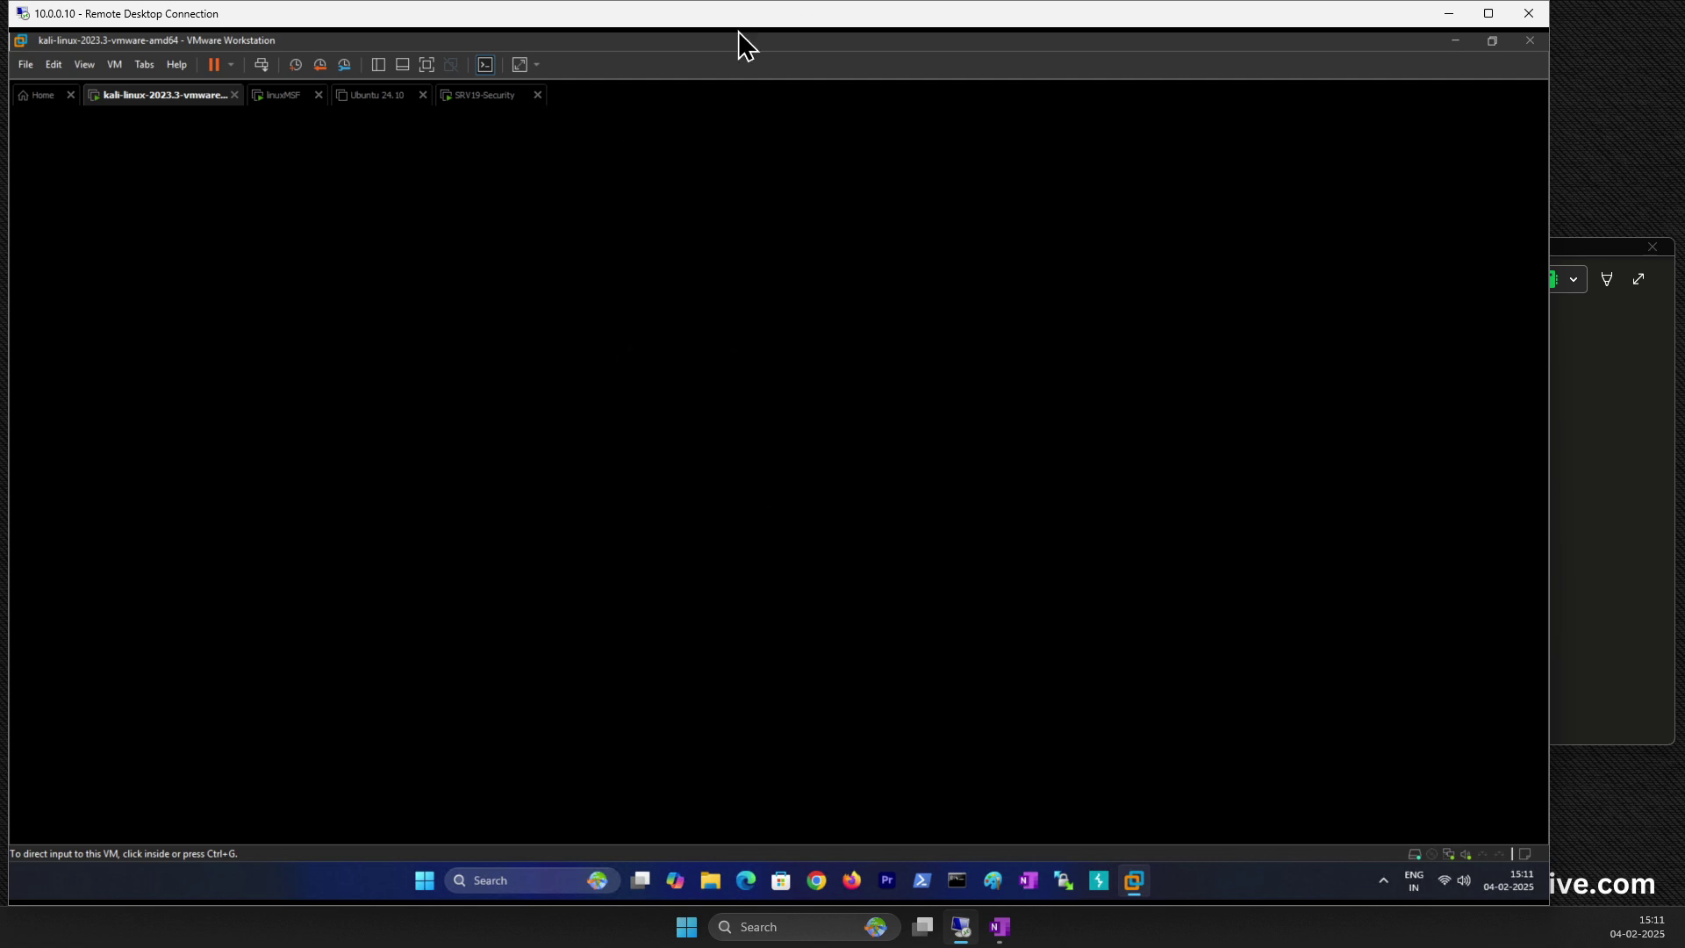
Step: Log in to Kali with the Kali username and password
click(395, 303)
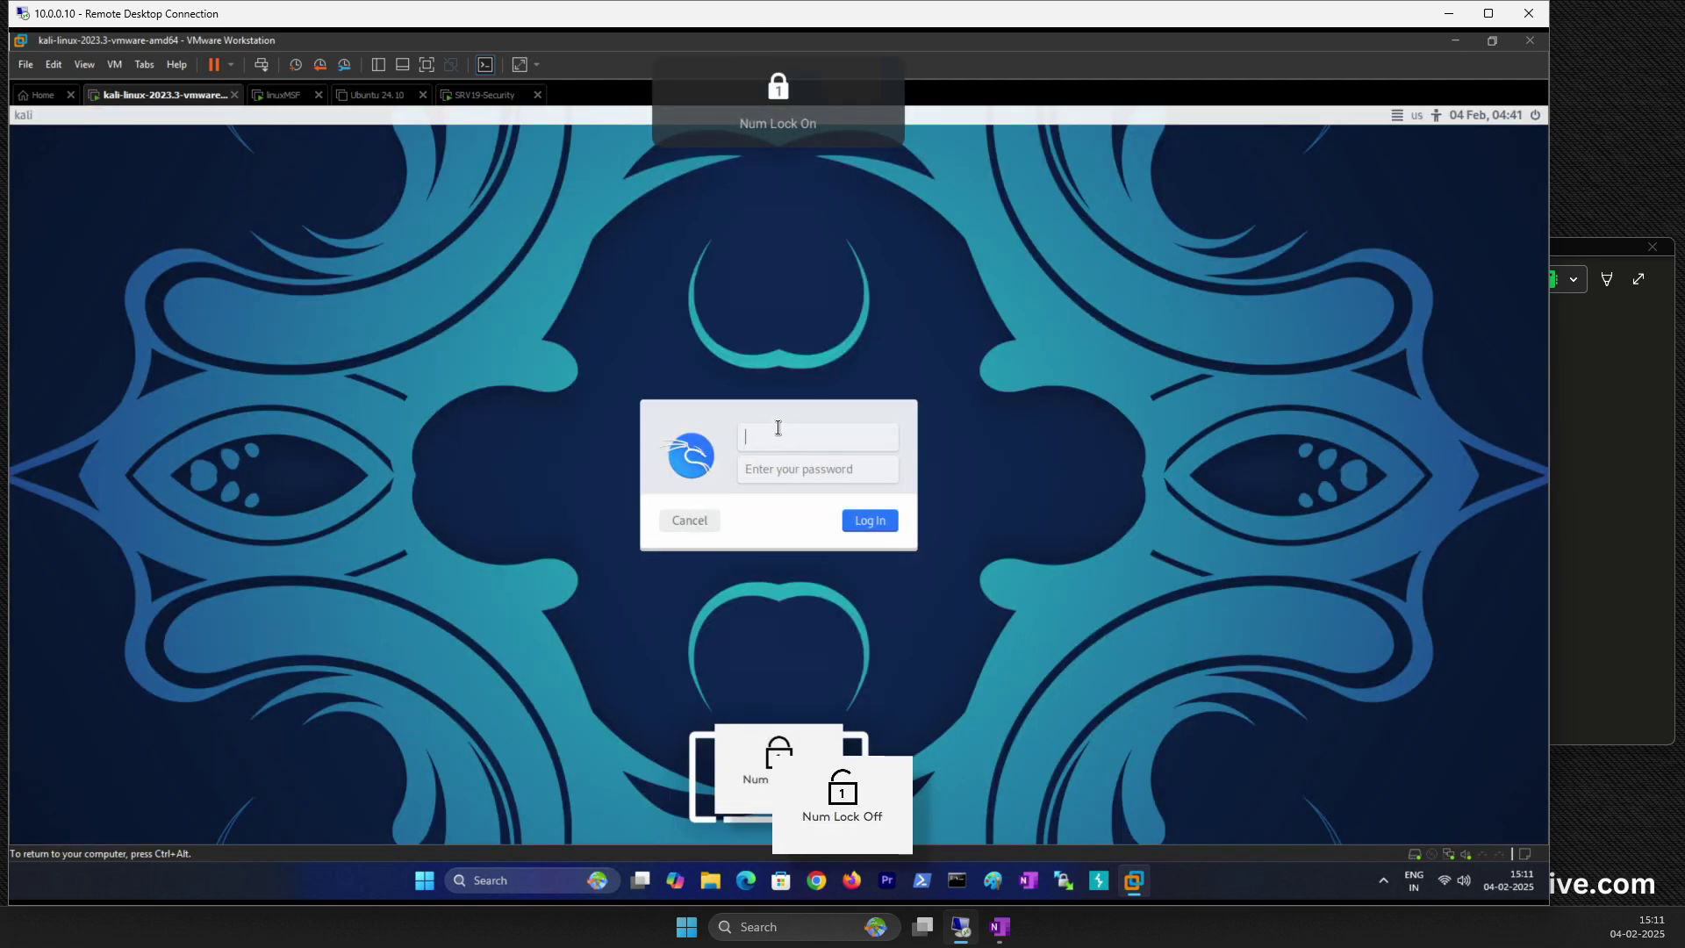
text(kali)
key(Tab)
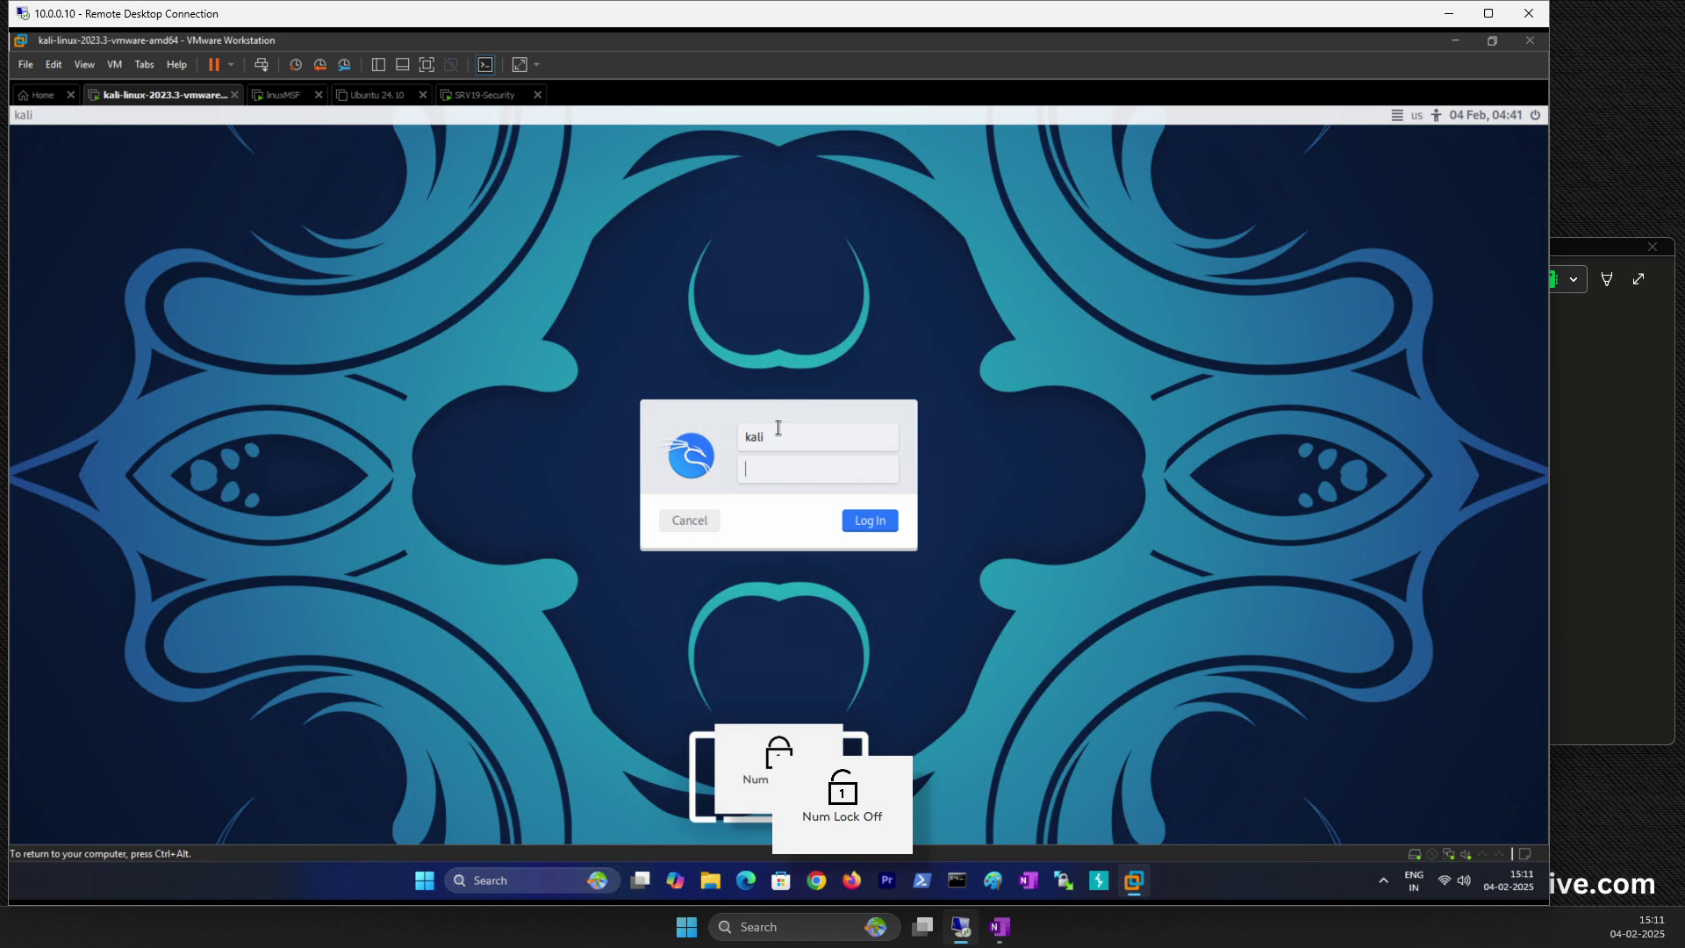
text(kali)
key(Return)
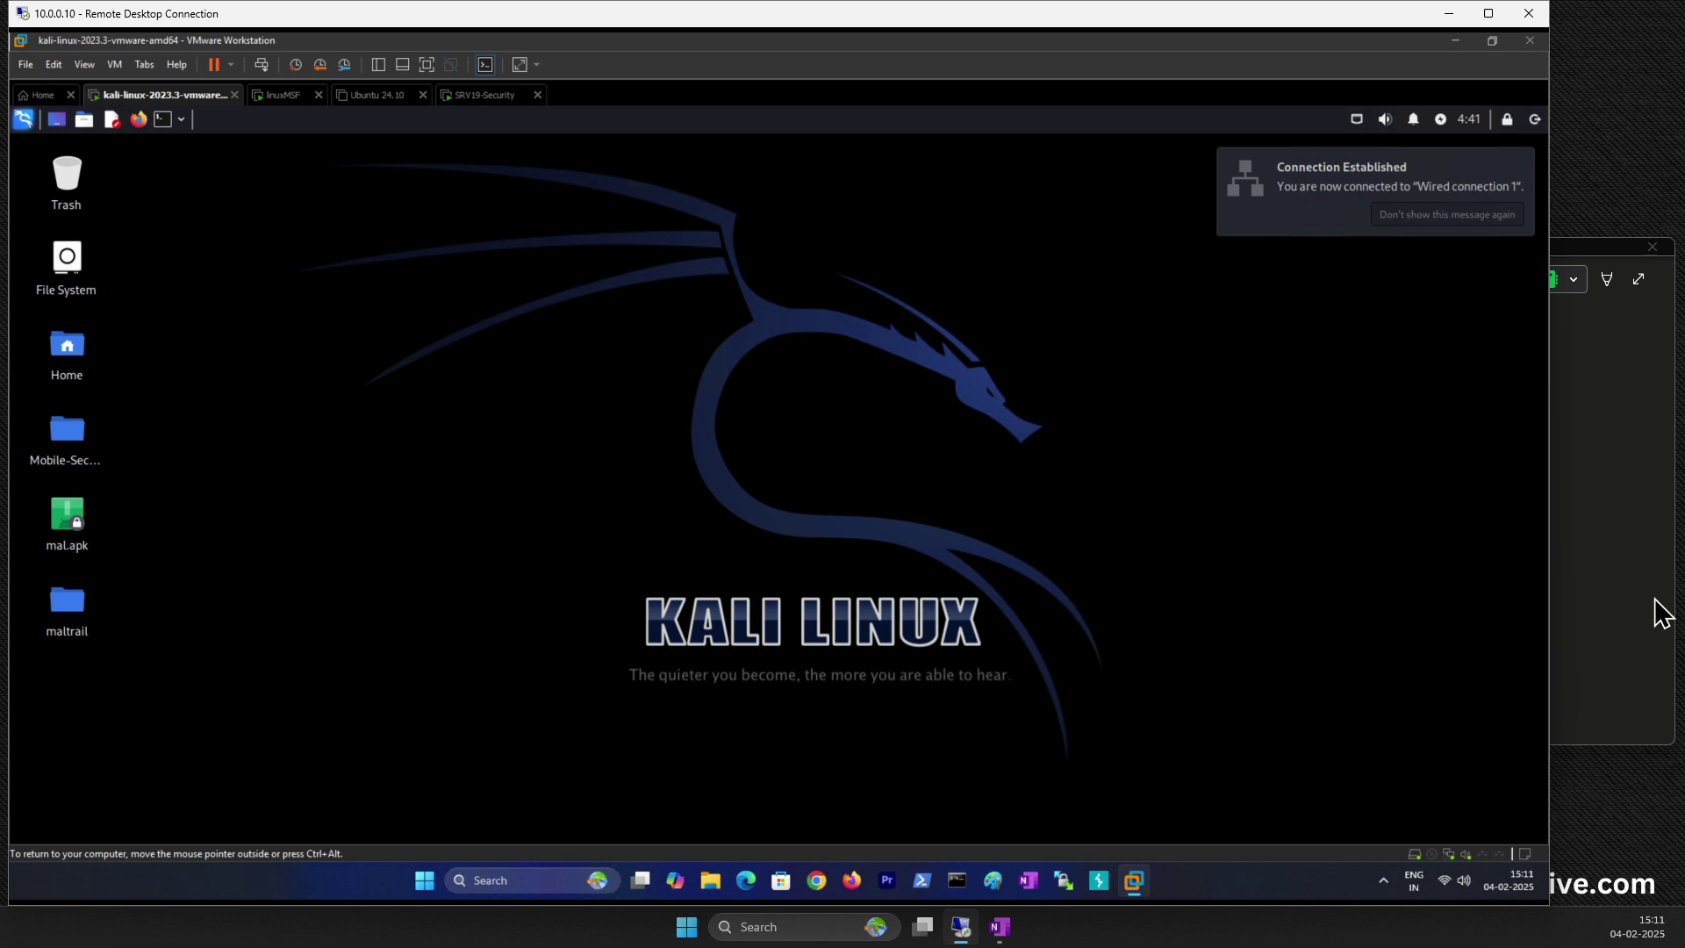
Step: Check the host network and volume panel, then switch to the linuxMSF VM
click(1445, 885)
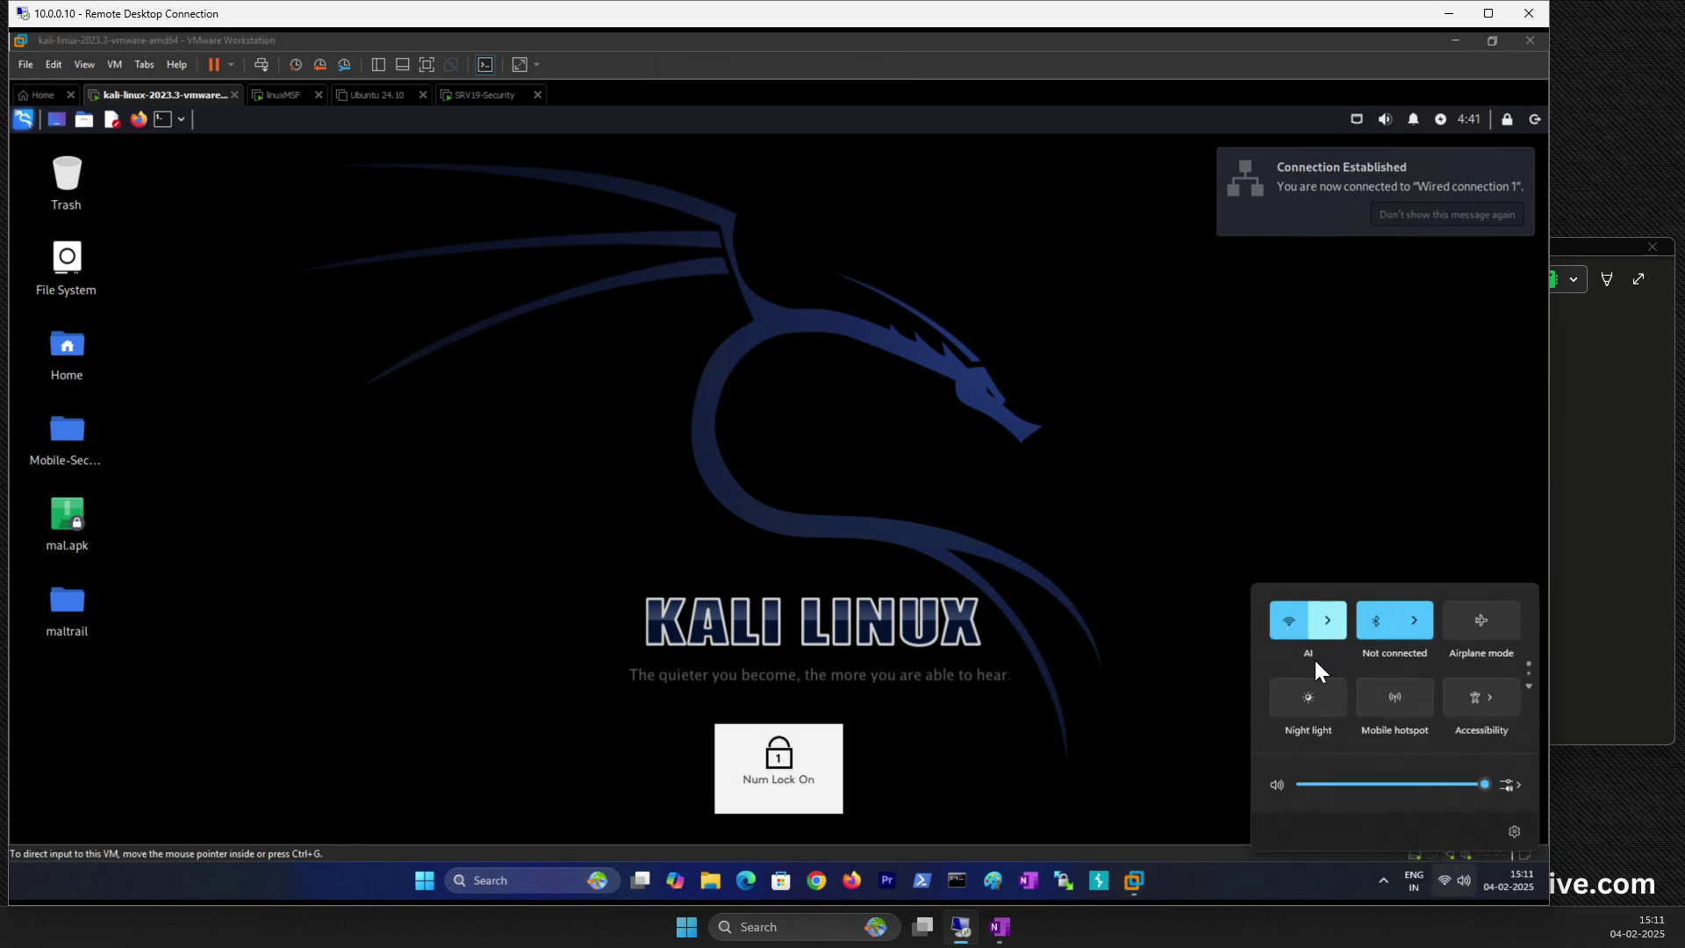
click(1221, 542)
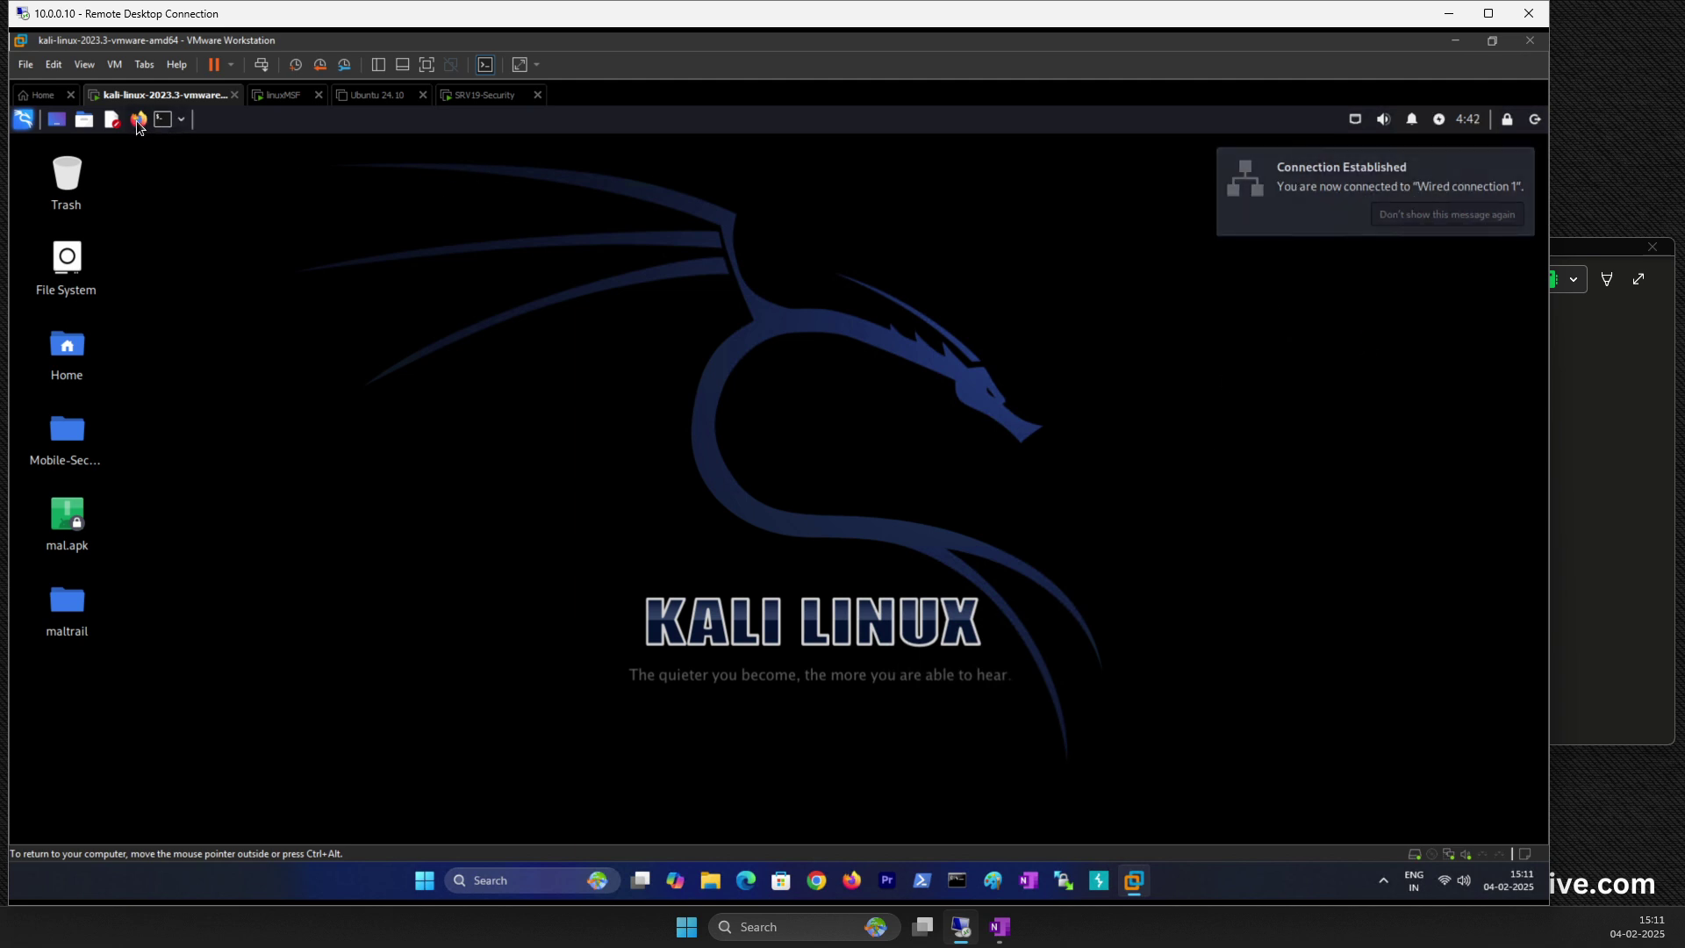
click(307, 94)
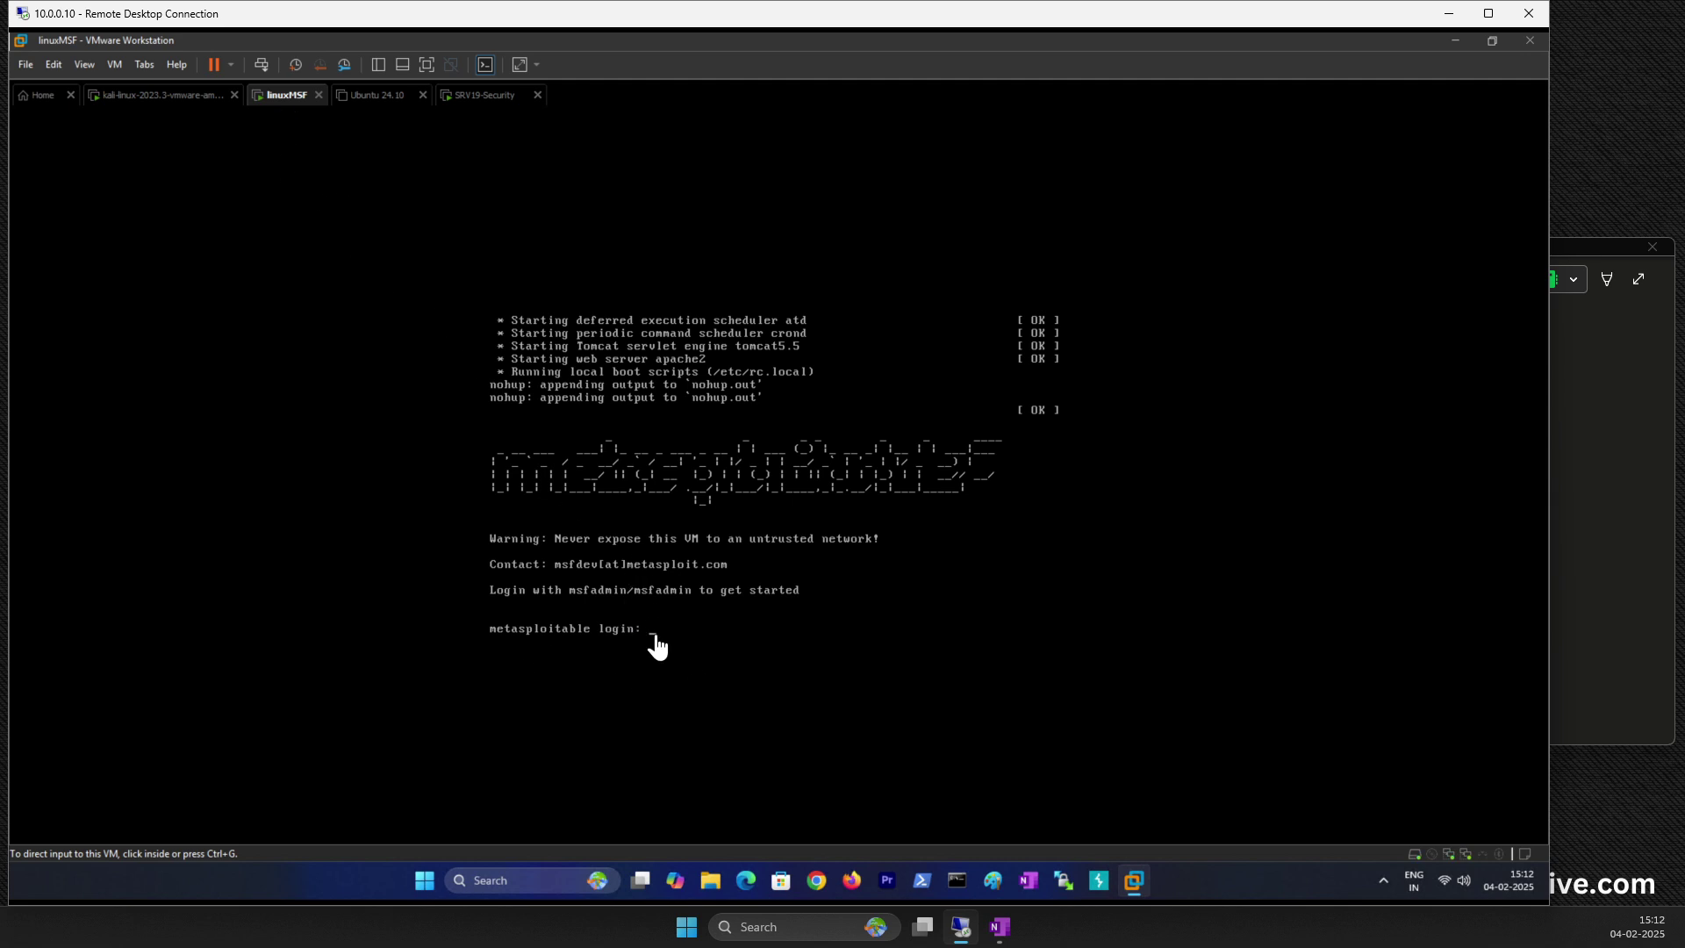
Step: Log in to Metasploitable and run ifconfig, showing eth0 at 192.168.4.146, then bring OneNote forward
click(616, 599)
text(admin)
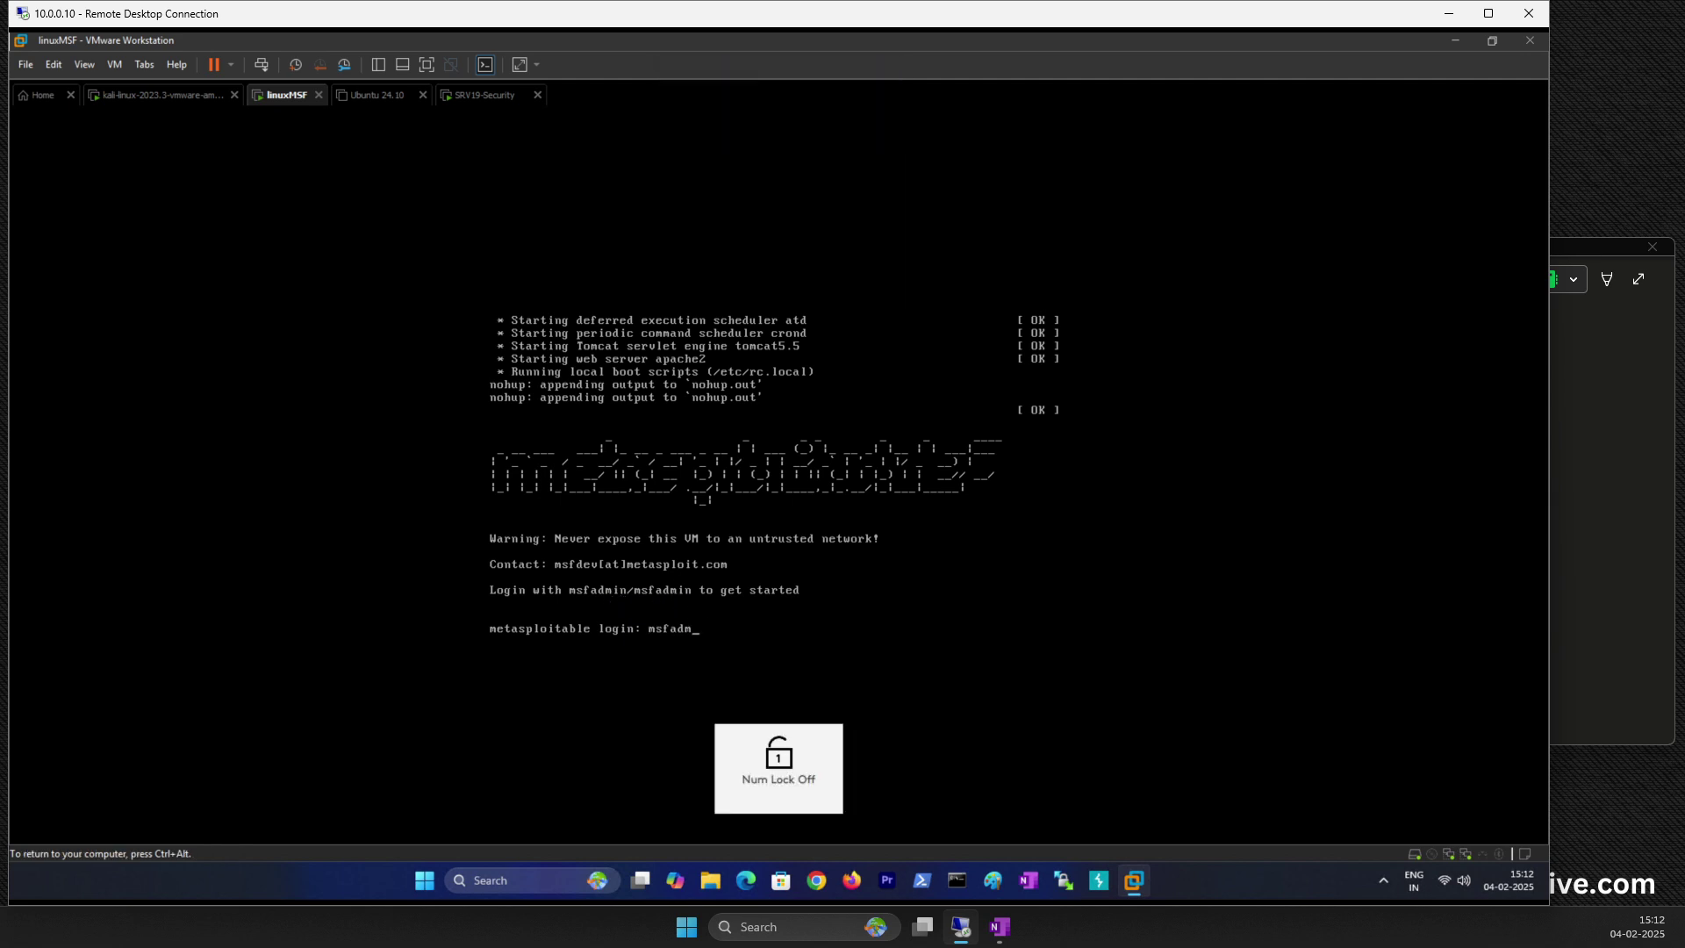
key(Return)
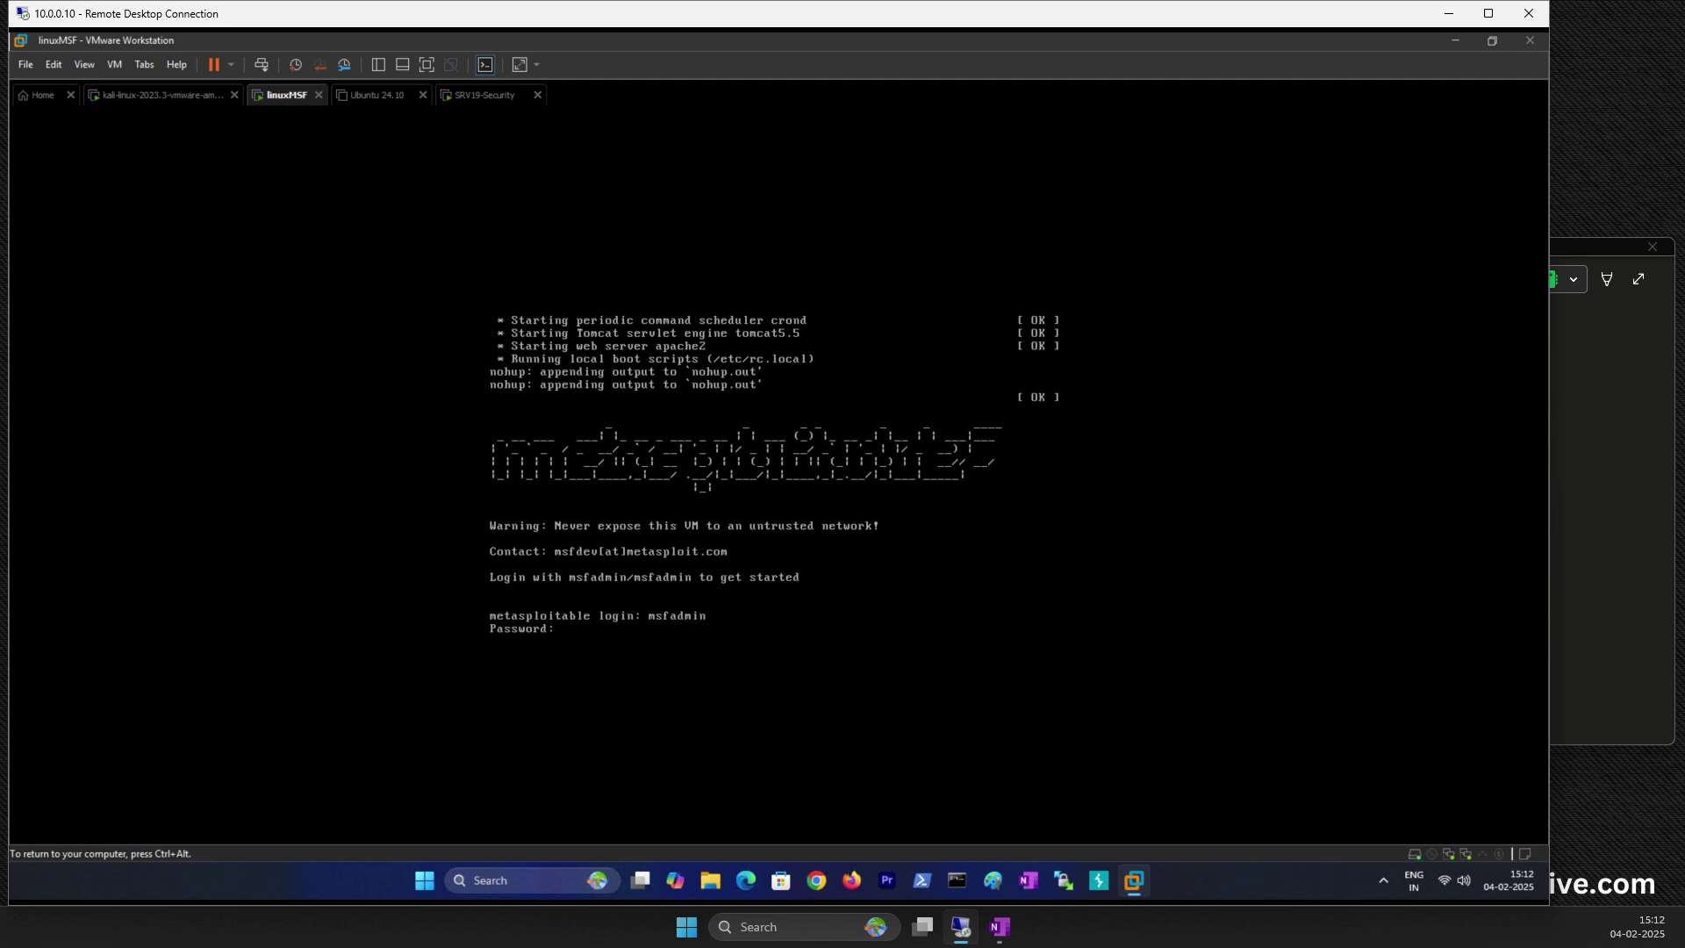
key(Return)
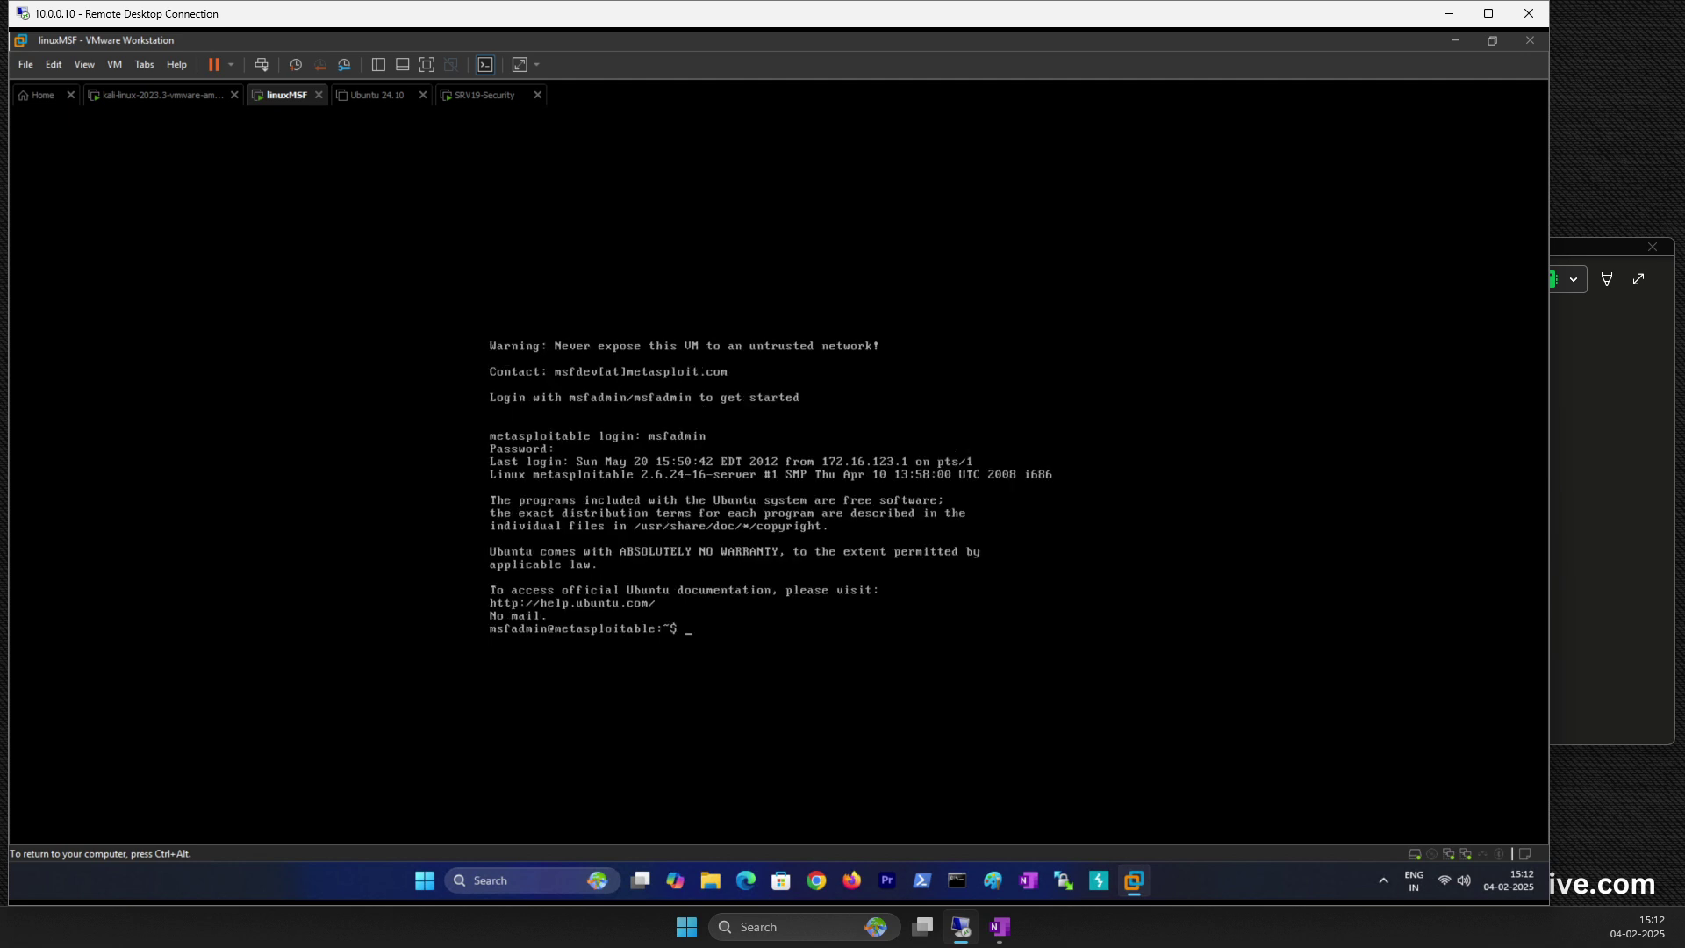
text(ifconfig)
key(Return)
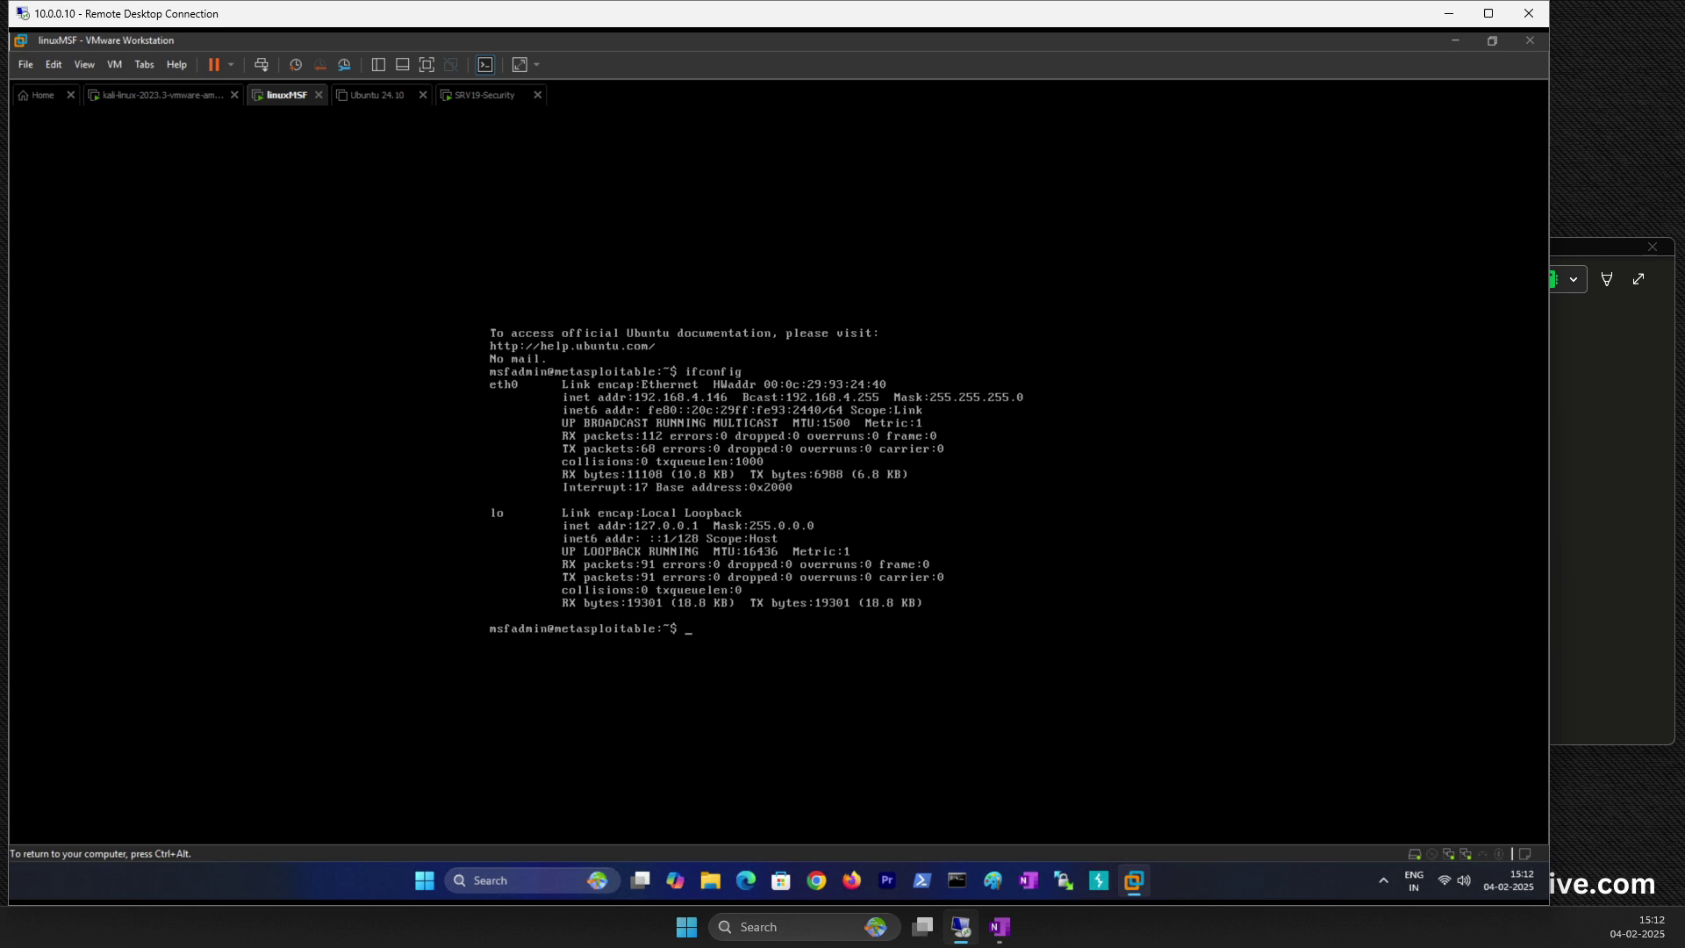
key(ctrl+alt)
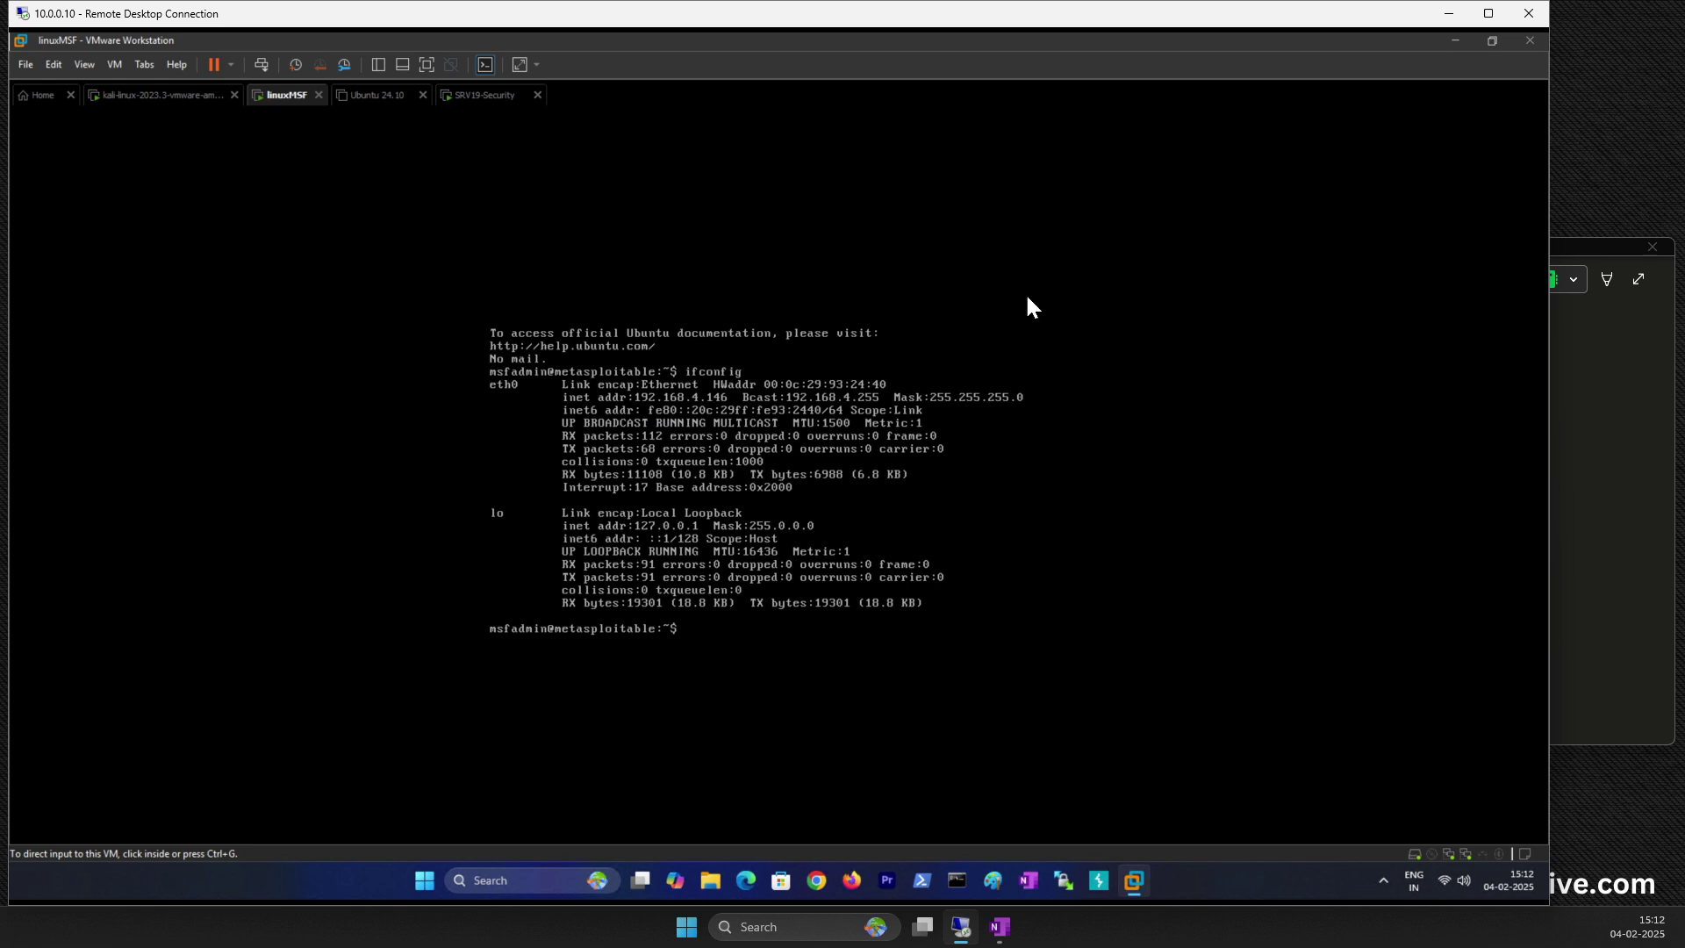
click(1625, 438)
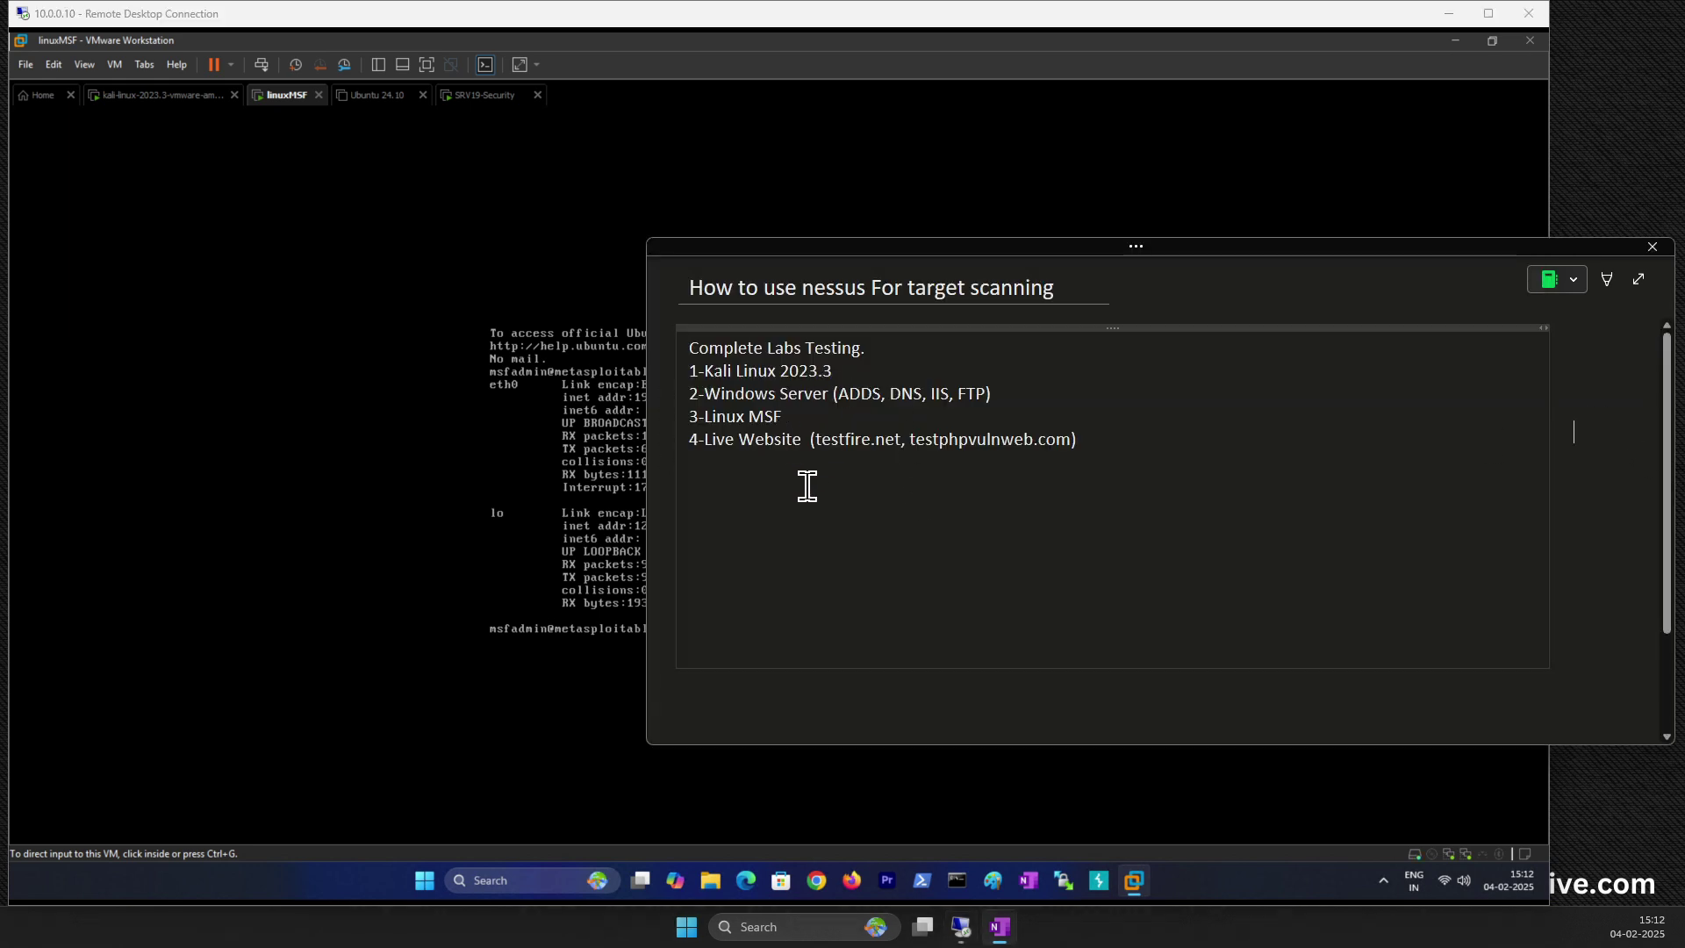
Step: Record 'Linux MSF = 192.168.4.146' in the notes and switch back to the kali-linux VM
click(767, 509)
text(Linux MSF)
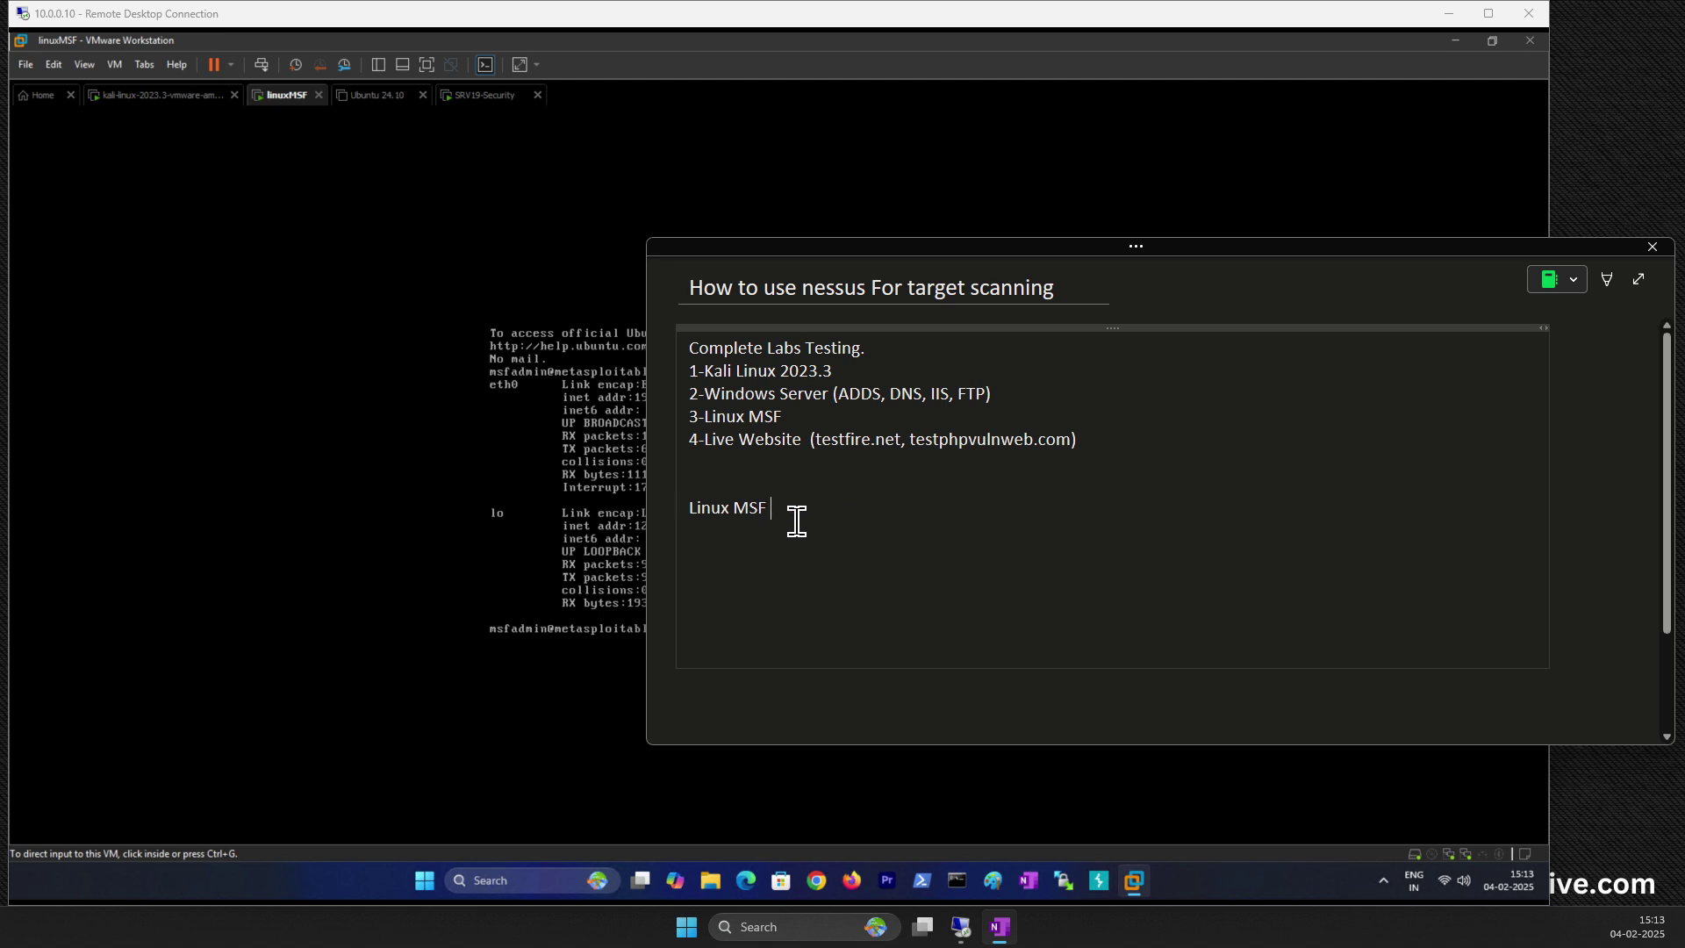
text(19)
key(BackSpace)
key(BackSpace)
text(192.168.1.1)
mouse_move(899, 253)
mouse_down()
mouse_move(1083, 277)
mouse_move(917, 240)
mouse_up()
key(BackSpace)
text(.146)
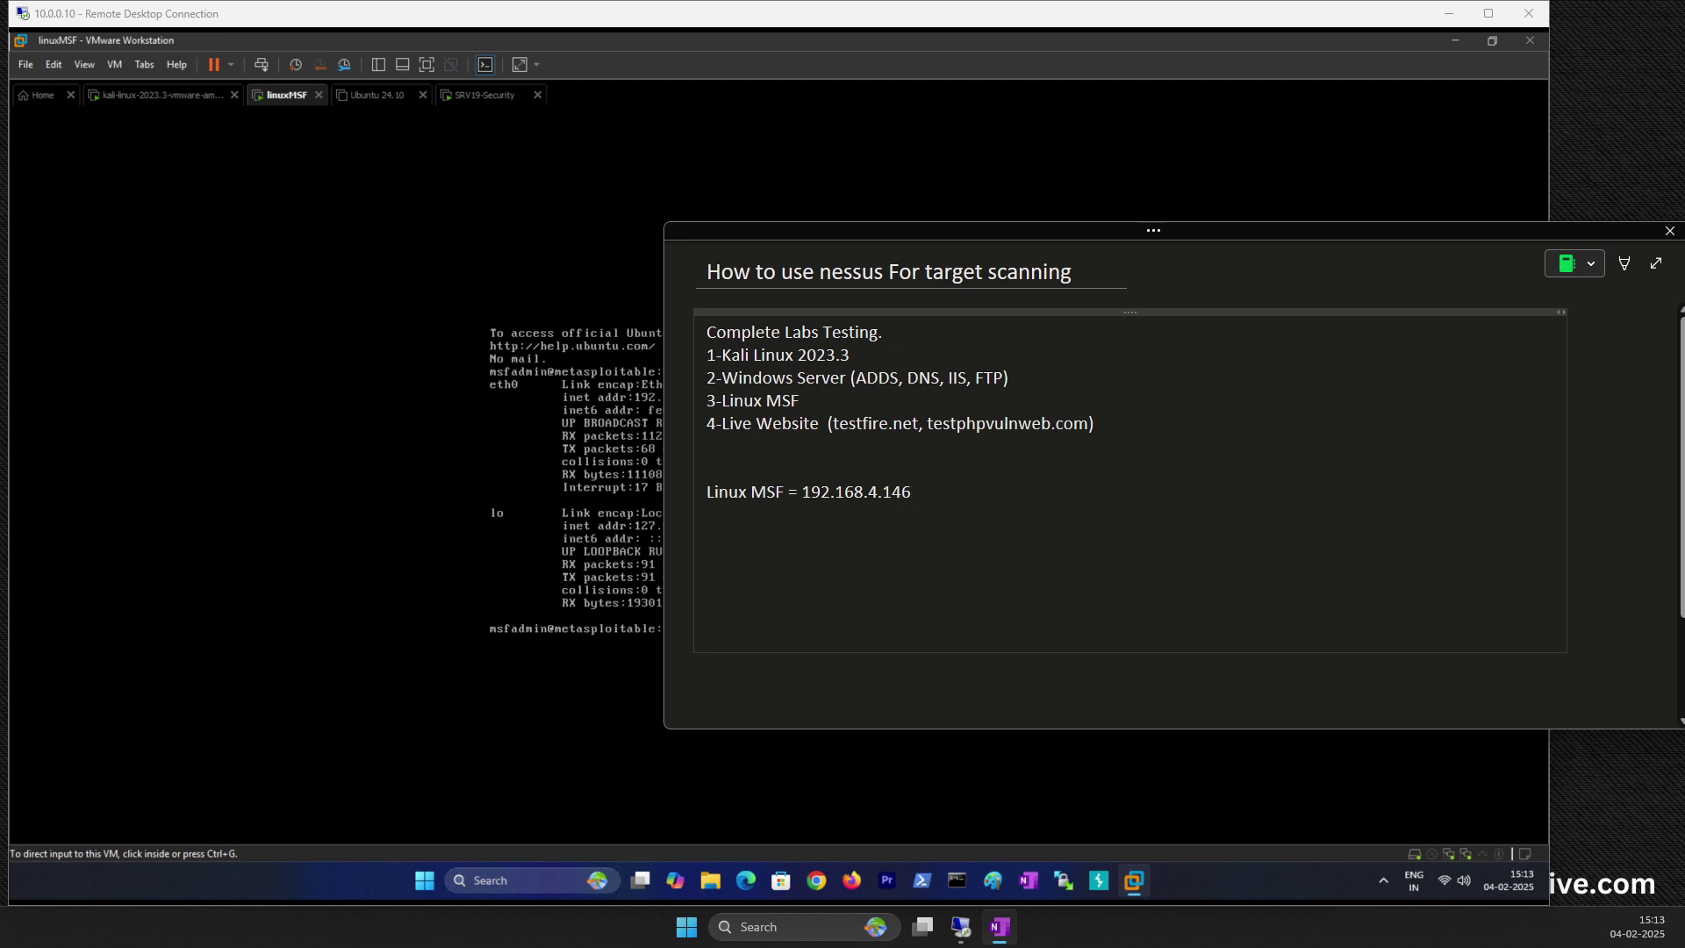
key(Return)
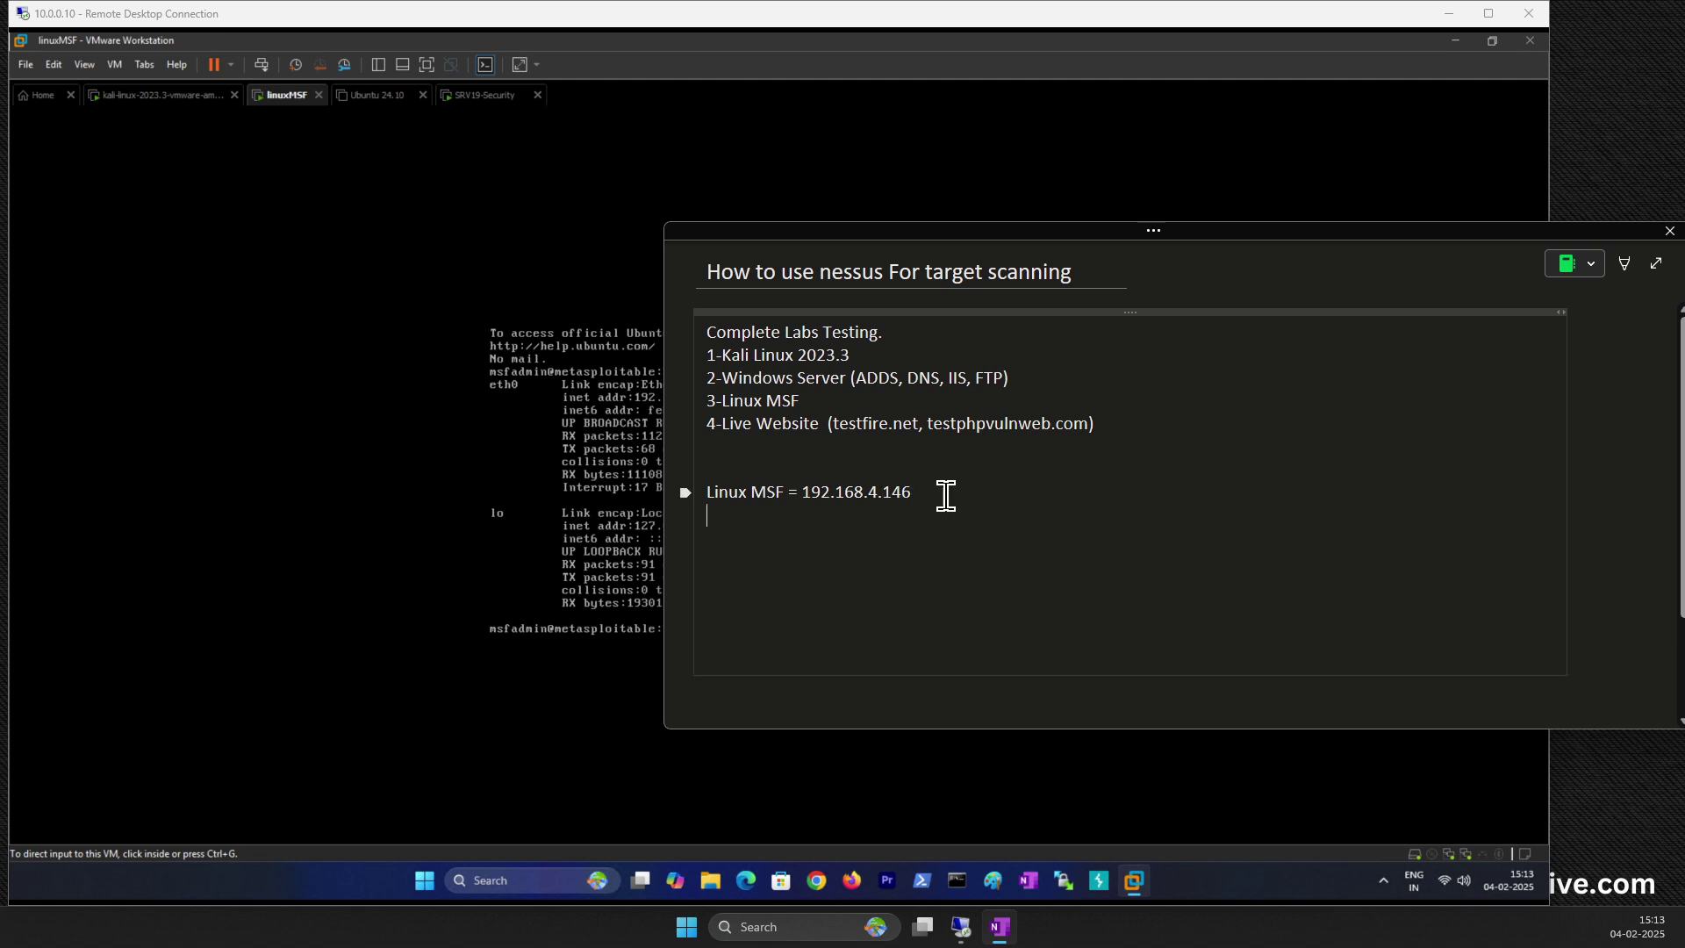
click(146, 110)
click(146, 98)
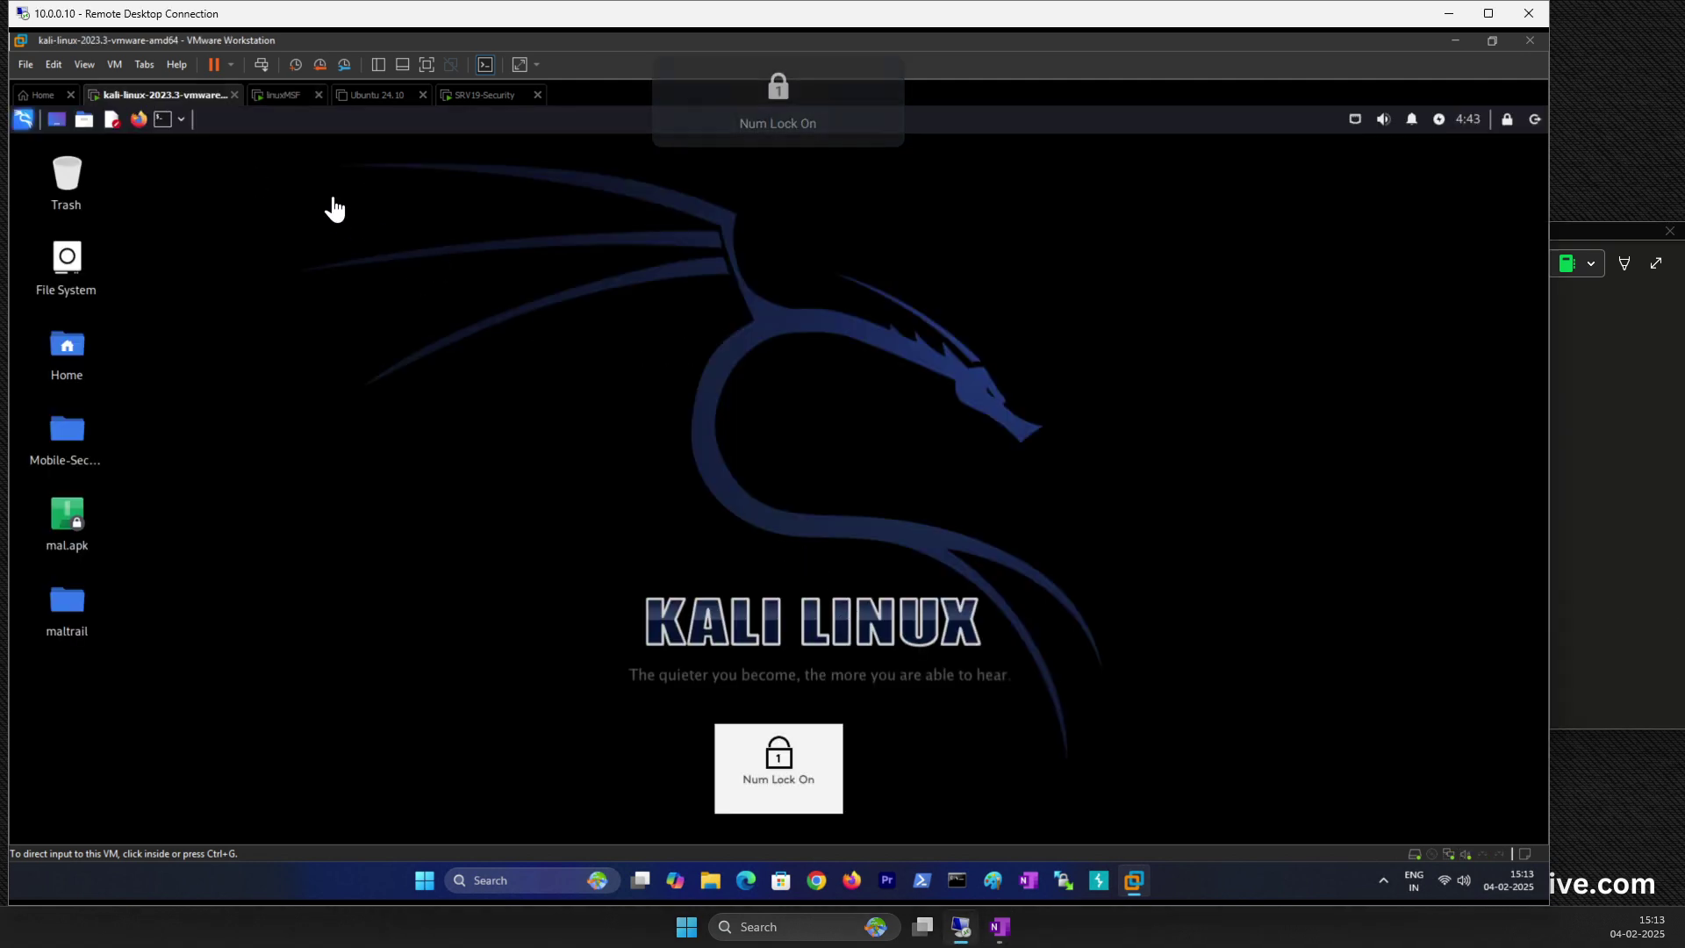
Step: In a Kali terminal, clear the recalled nessusd command and run ifconfig to find the address
key(Up)
key(ctrl+plus)
key(ctrl+plus)
key(ctrl+plus)
key(ctrl+plus)
key(ctrl+plus)
key(ctrl+plus)
key(ctrl+plus)
key(ctrl+plus)
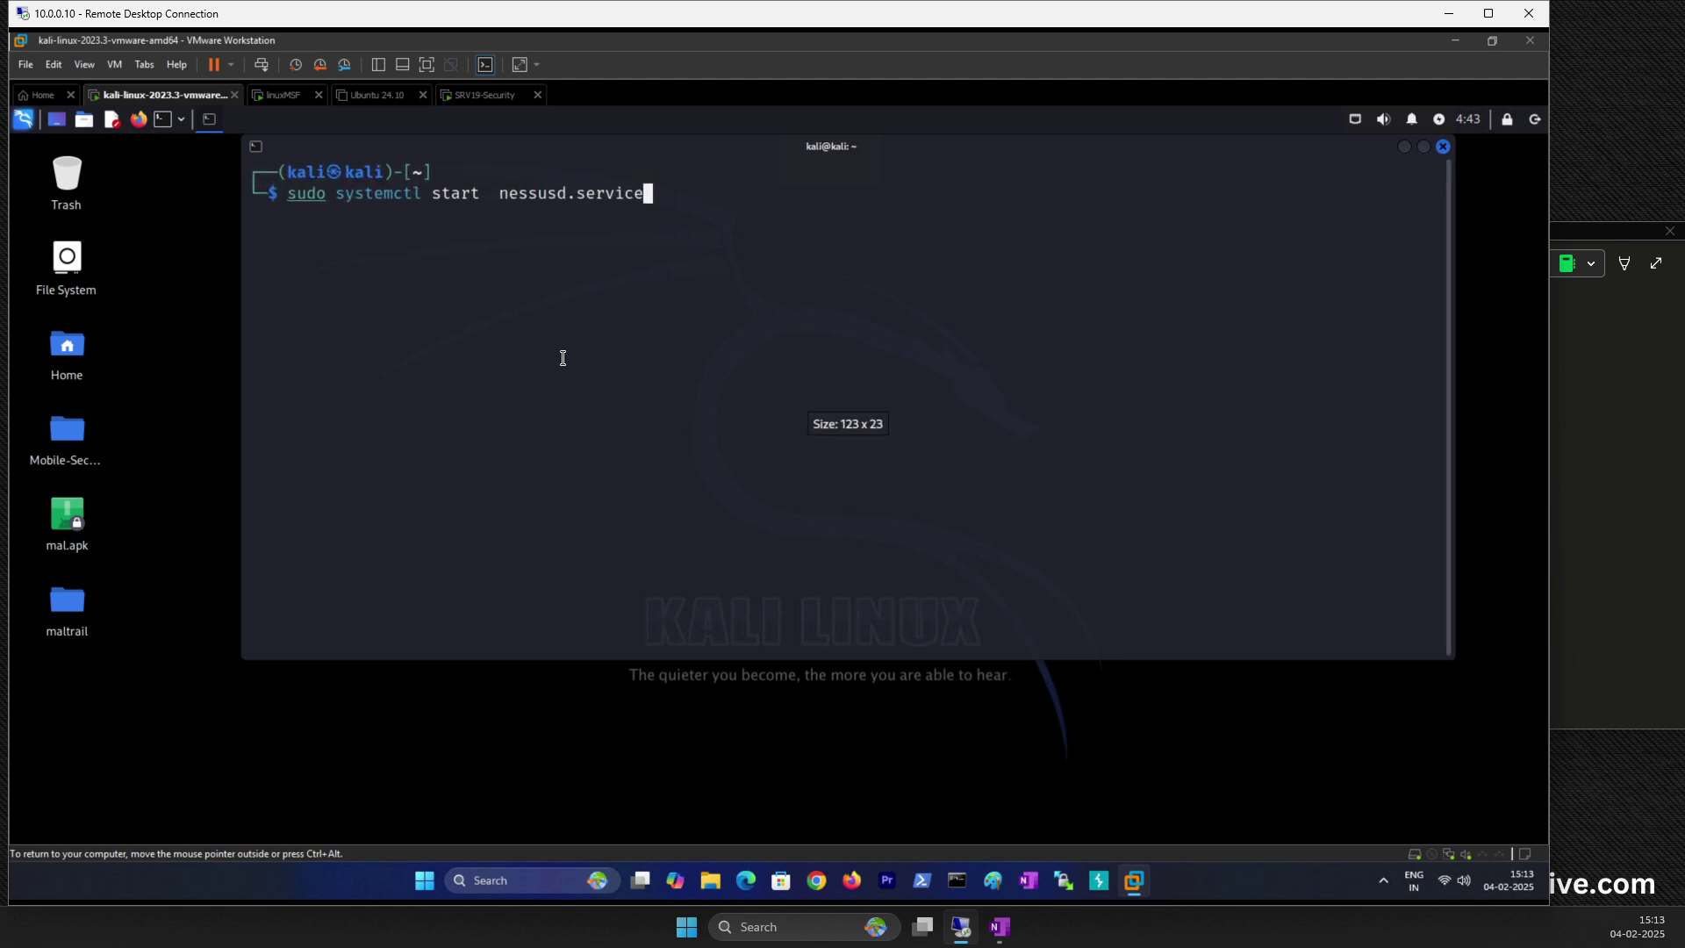
key(Left)
key(Left)
key(Left)
key(Left)
key(Left)
key(Left)
key(Left)
key(Left)
key(Left)
key(Left)
key(Left)
key(Left)
key(Left)
key(Left)
key(Left)
key(Left)
key(Left)
key(Left)
key(Left)
key(Left)
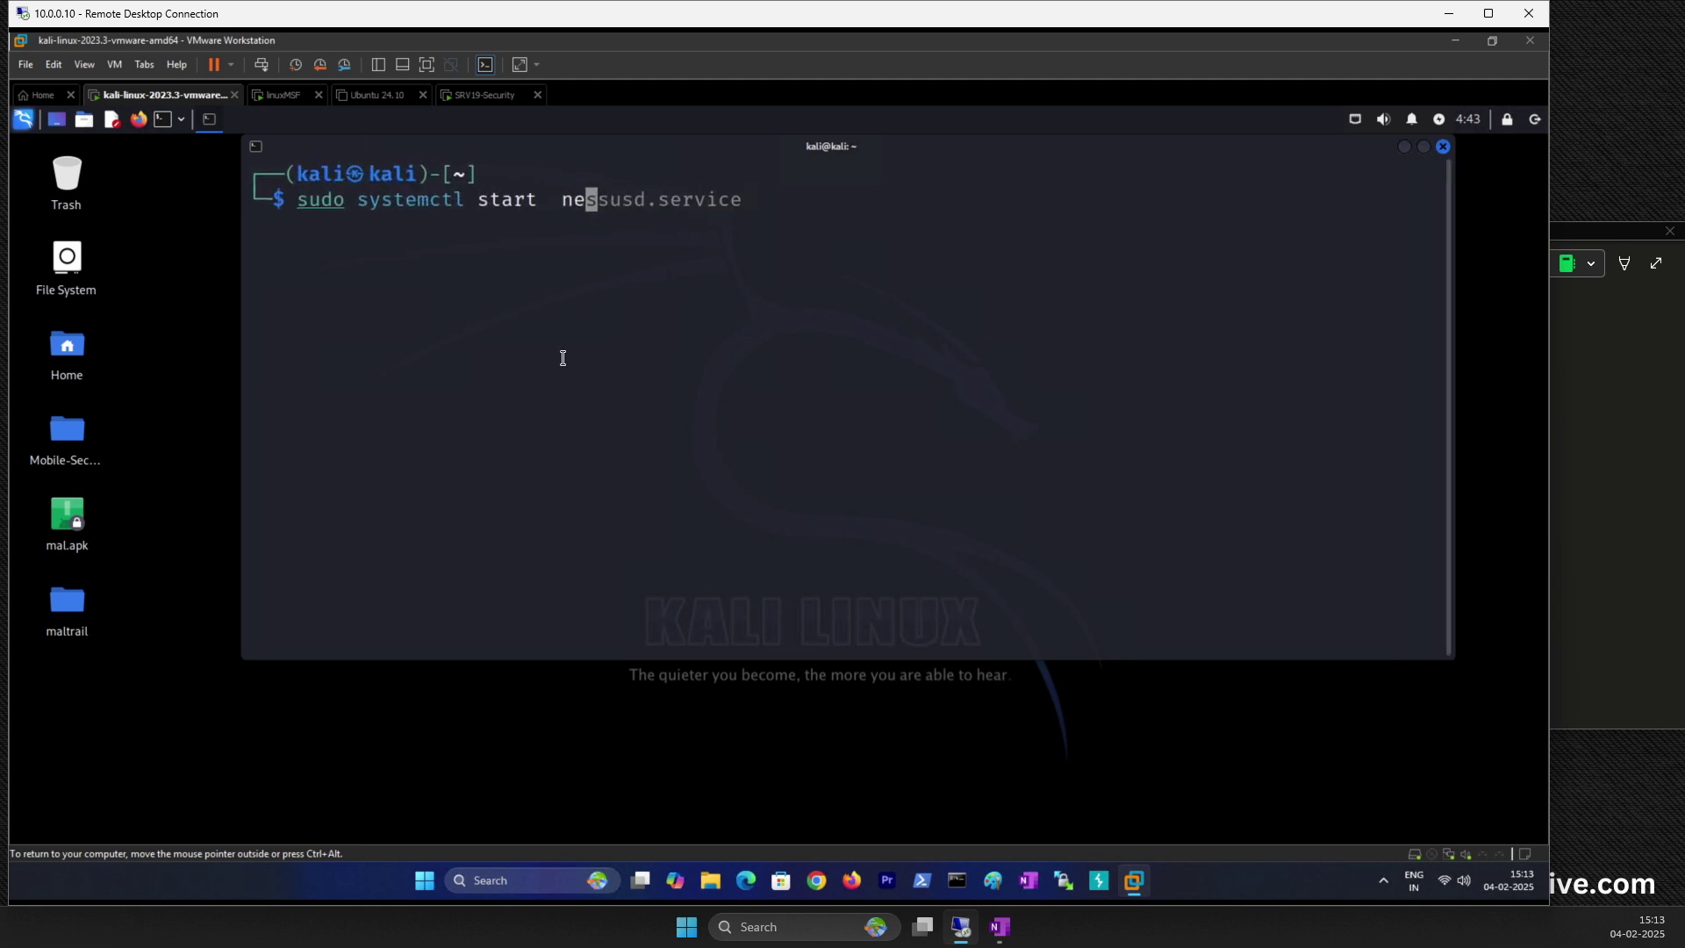
key(ctrl+u)
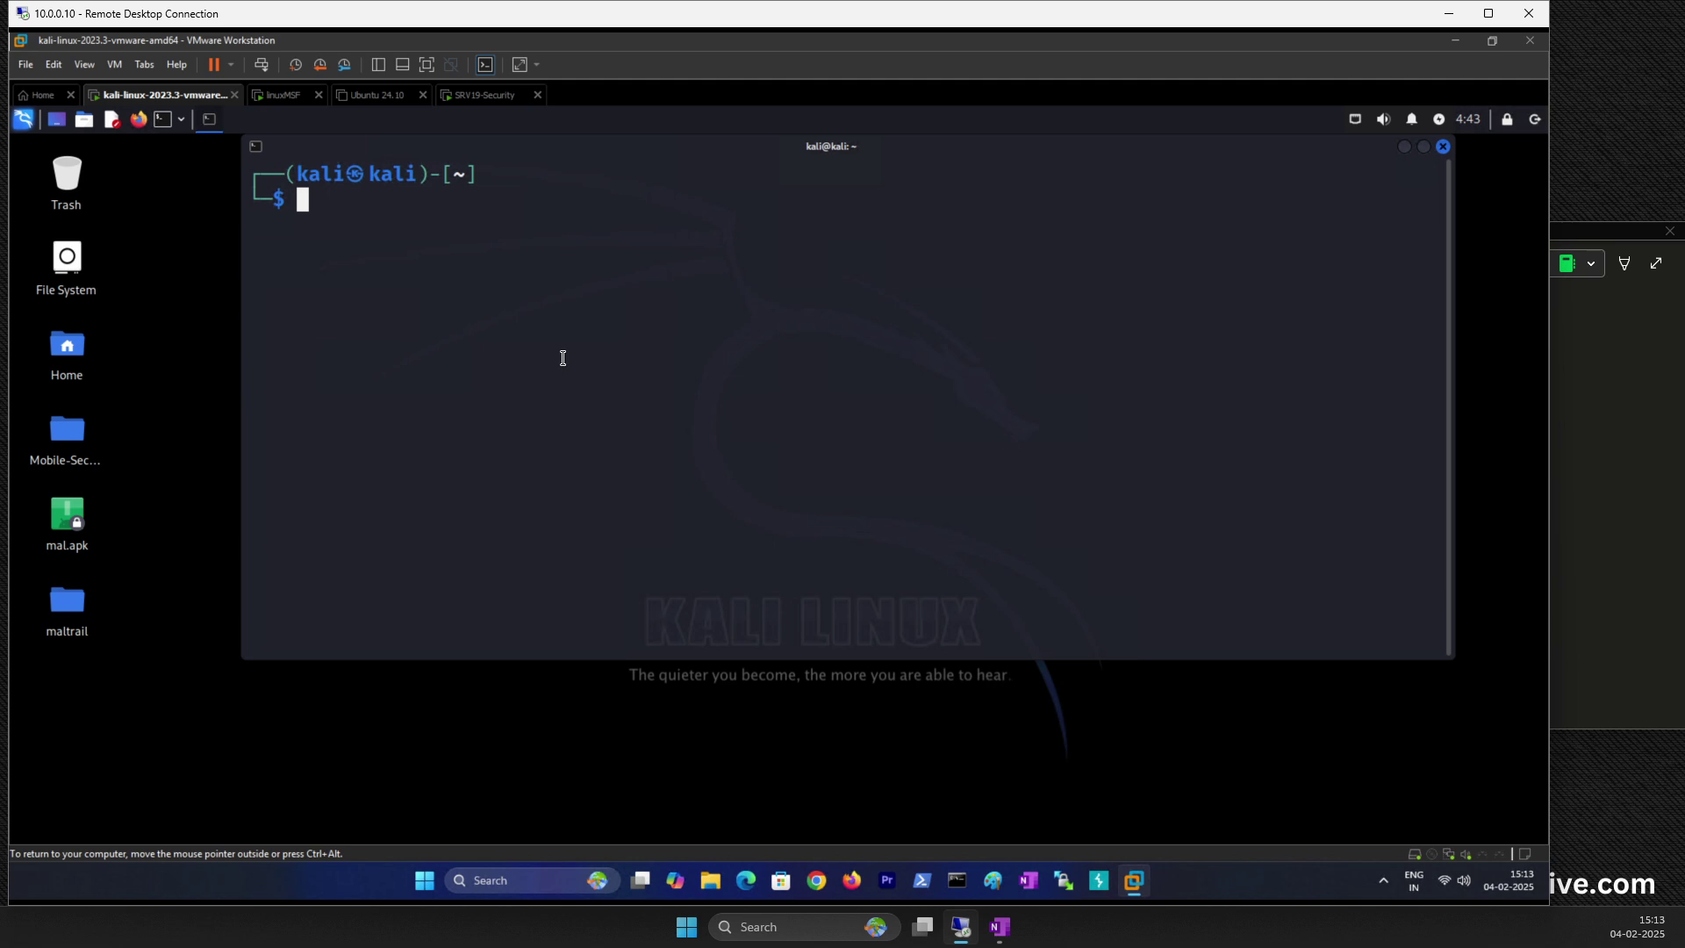
text(ifconfig)
key(Return)
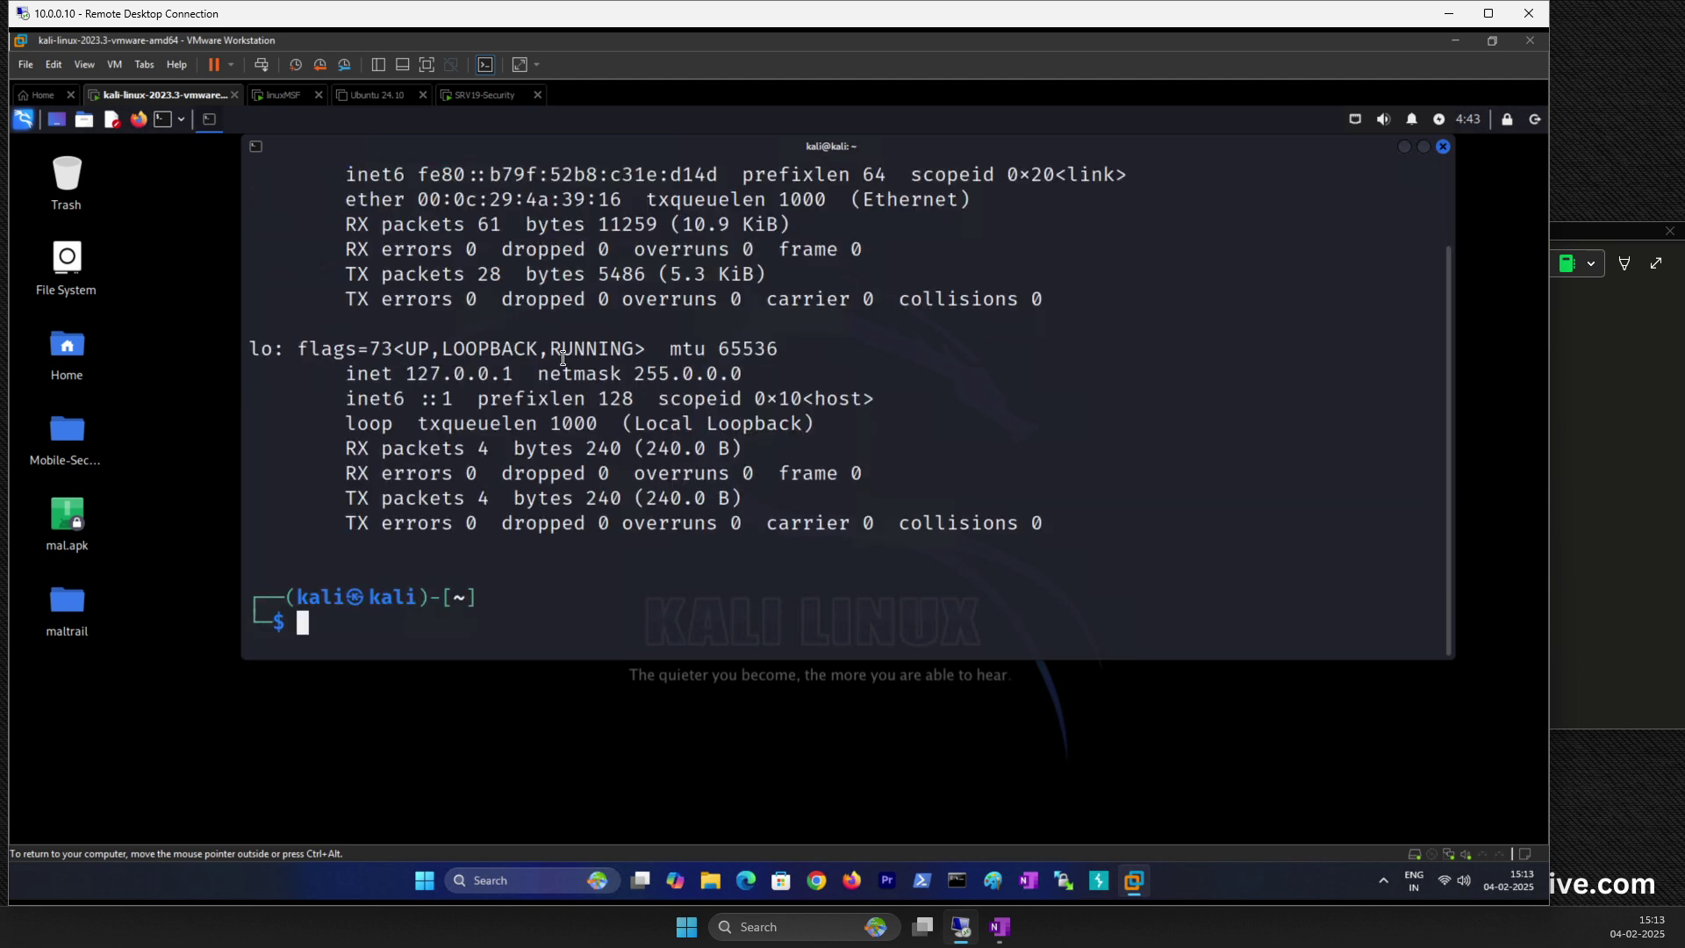
scroll(654, 402, up, 2)
drag(502, 249, 597, 249)
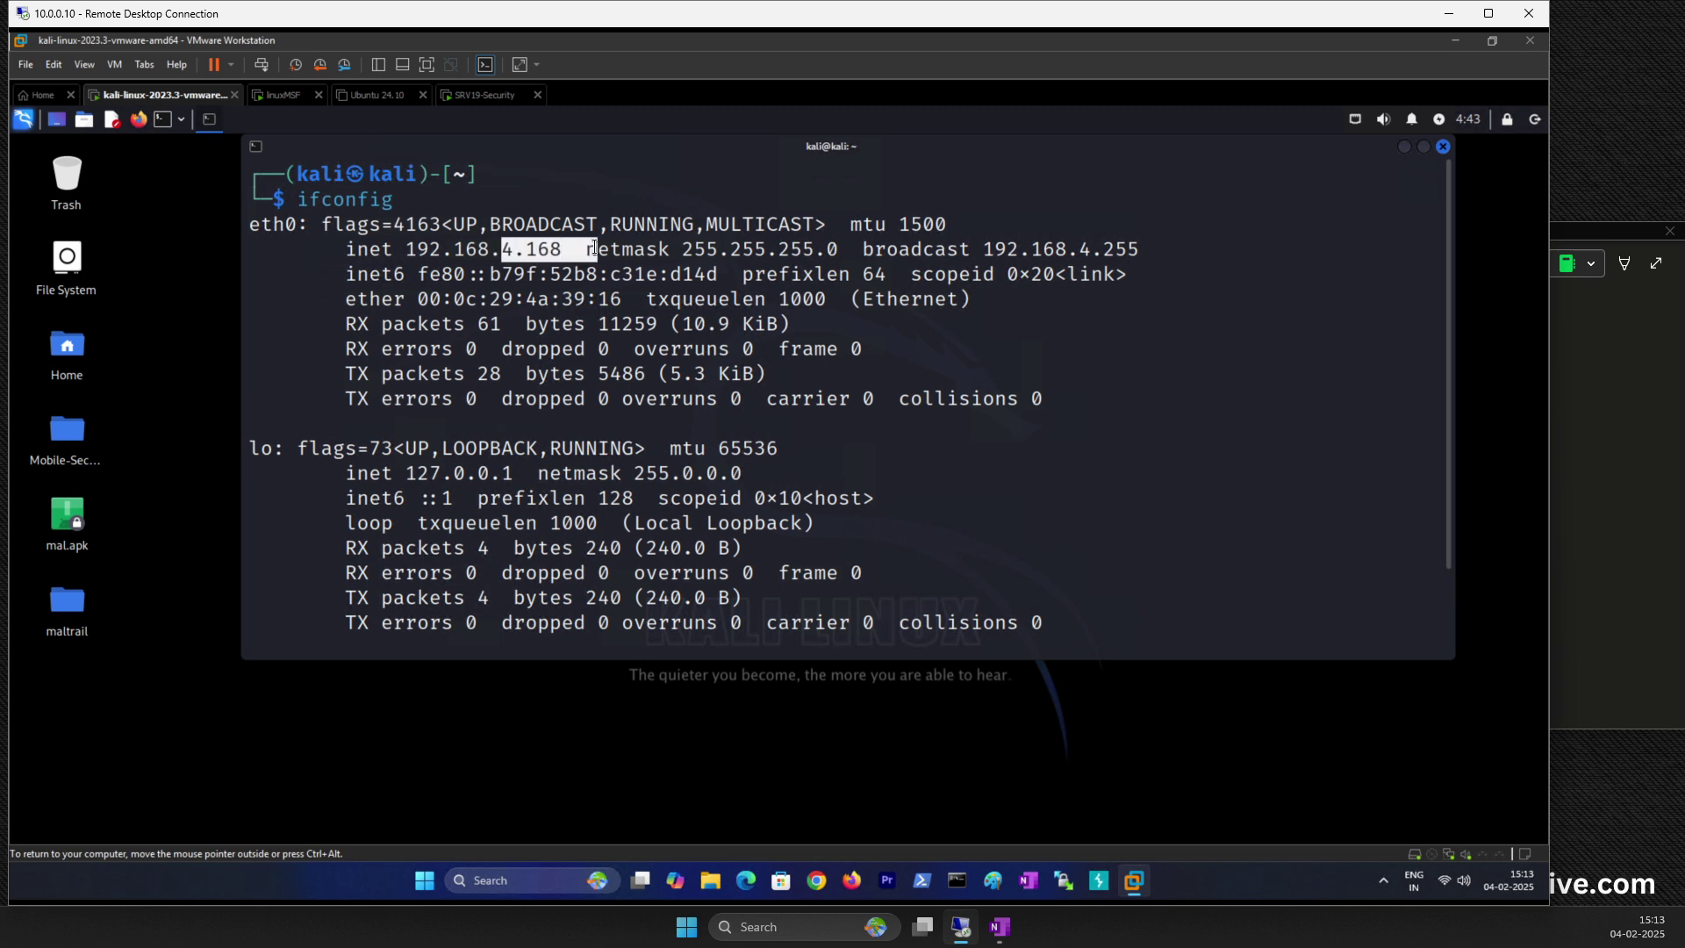
Step: Add 'Kali linux = 192.18.4.168' to the notes, then switch to the SRV19-Security VM
click(1616, 397)
key(Return)
text(Kali linu)
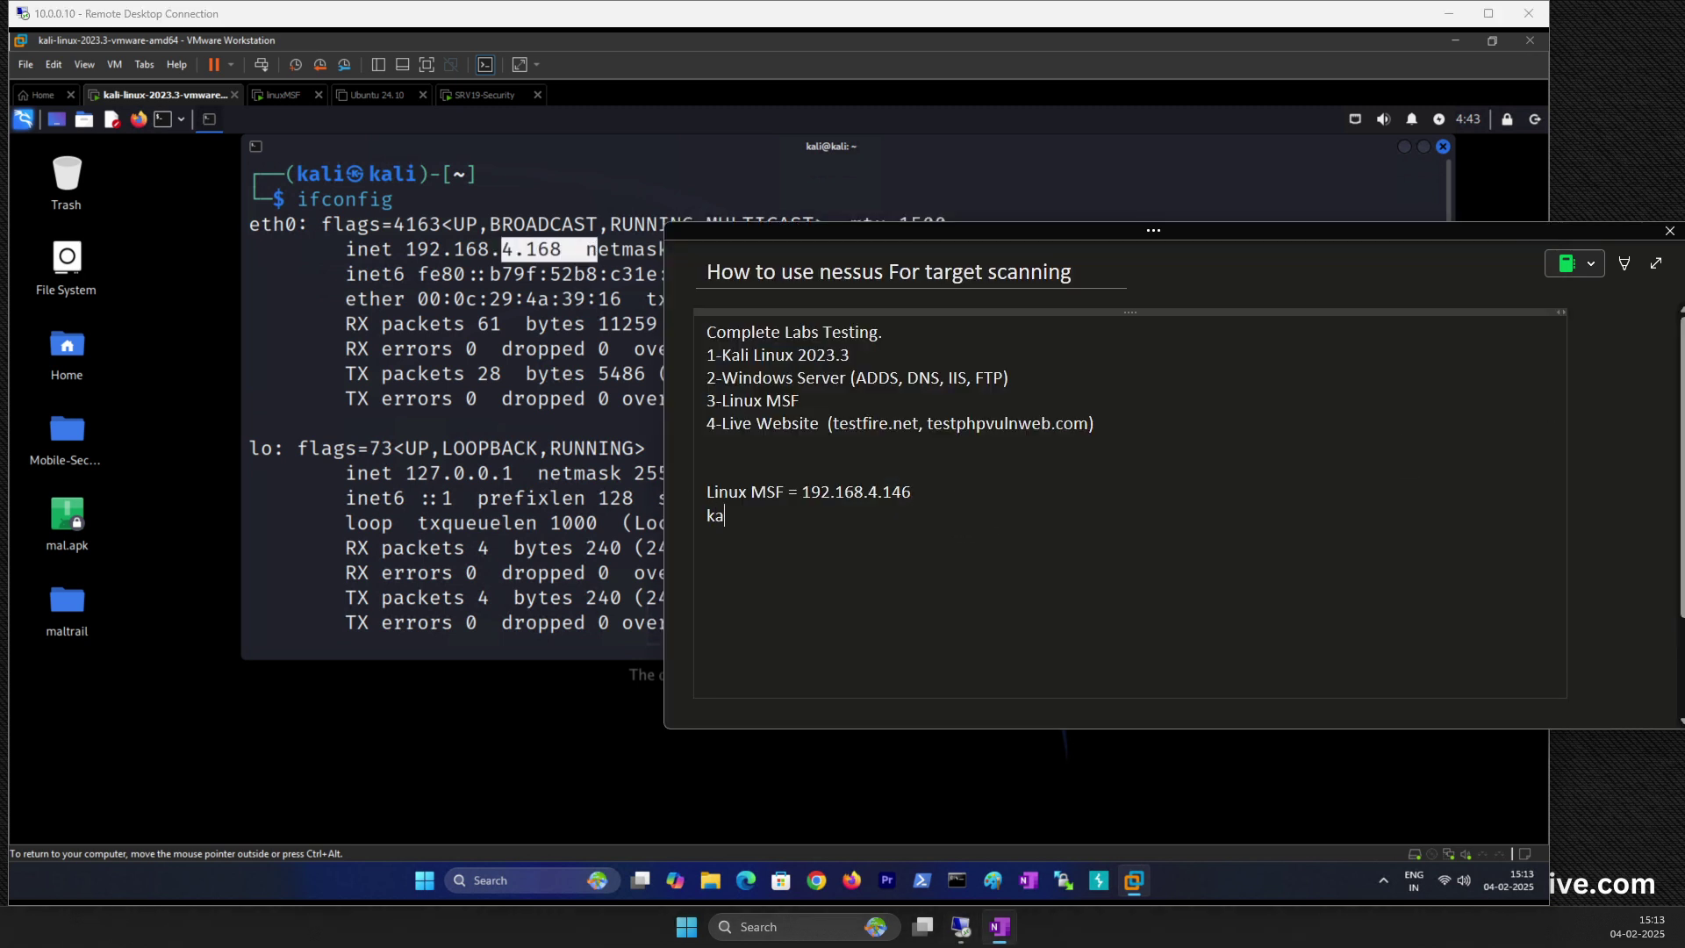
text(x = 192.18.4.168)
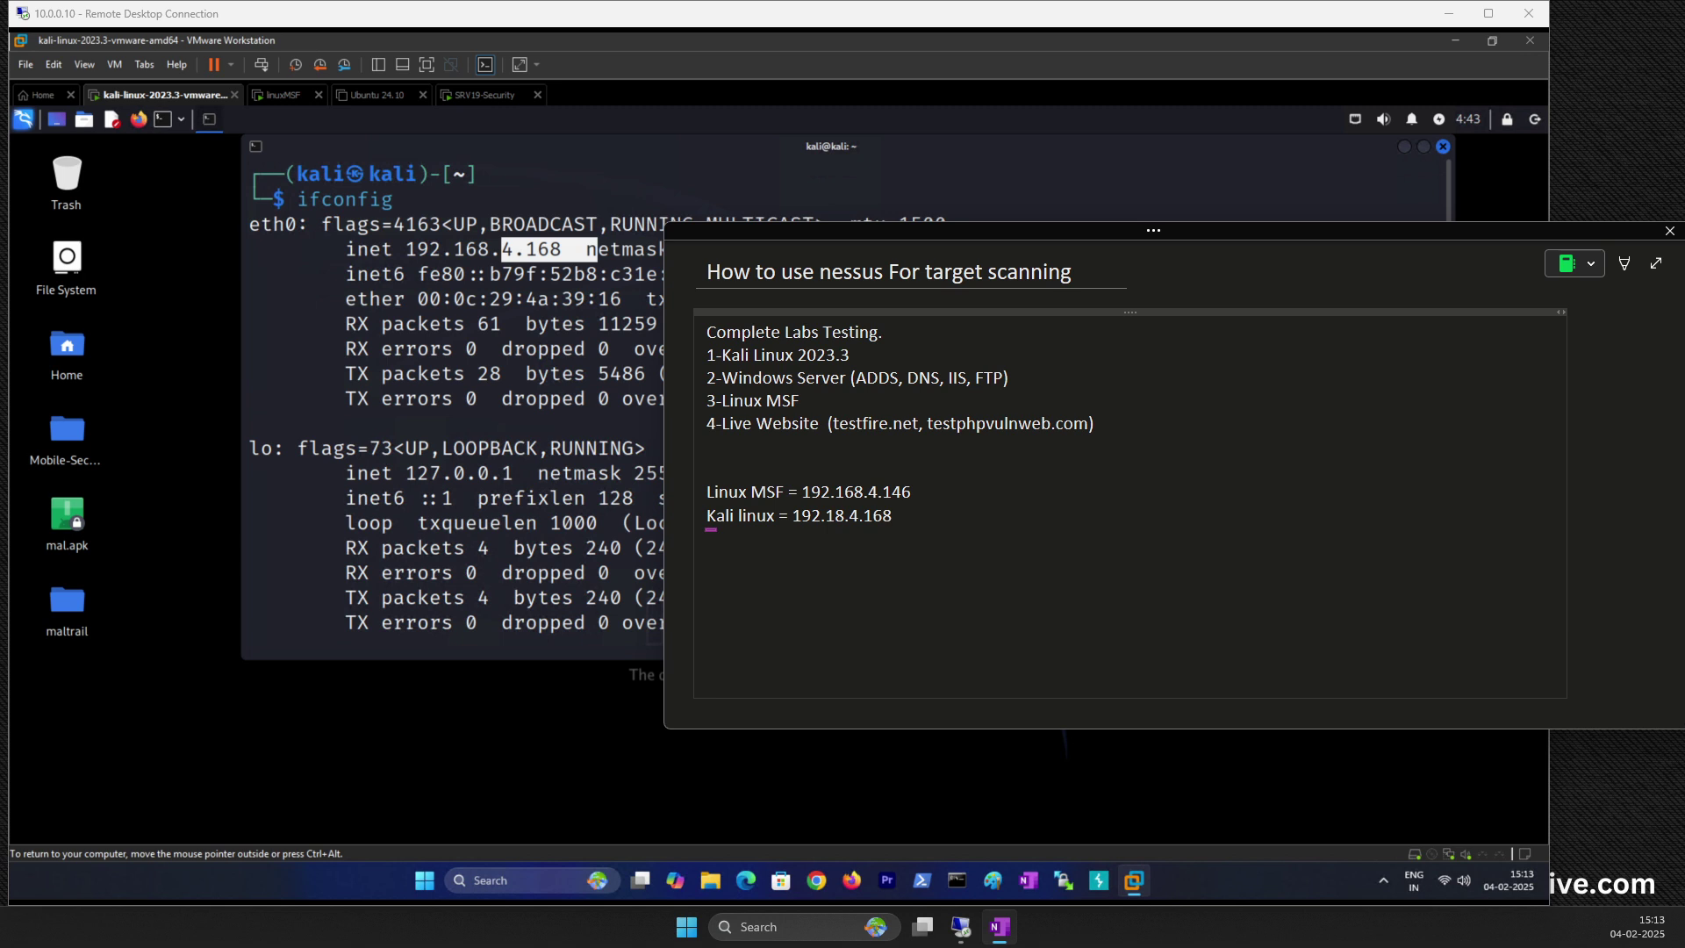
key(Return)
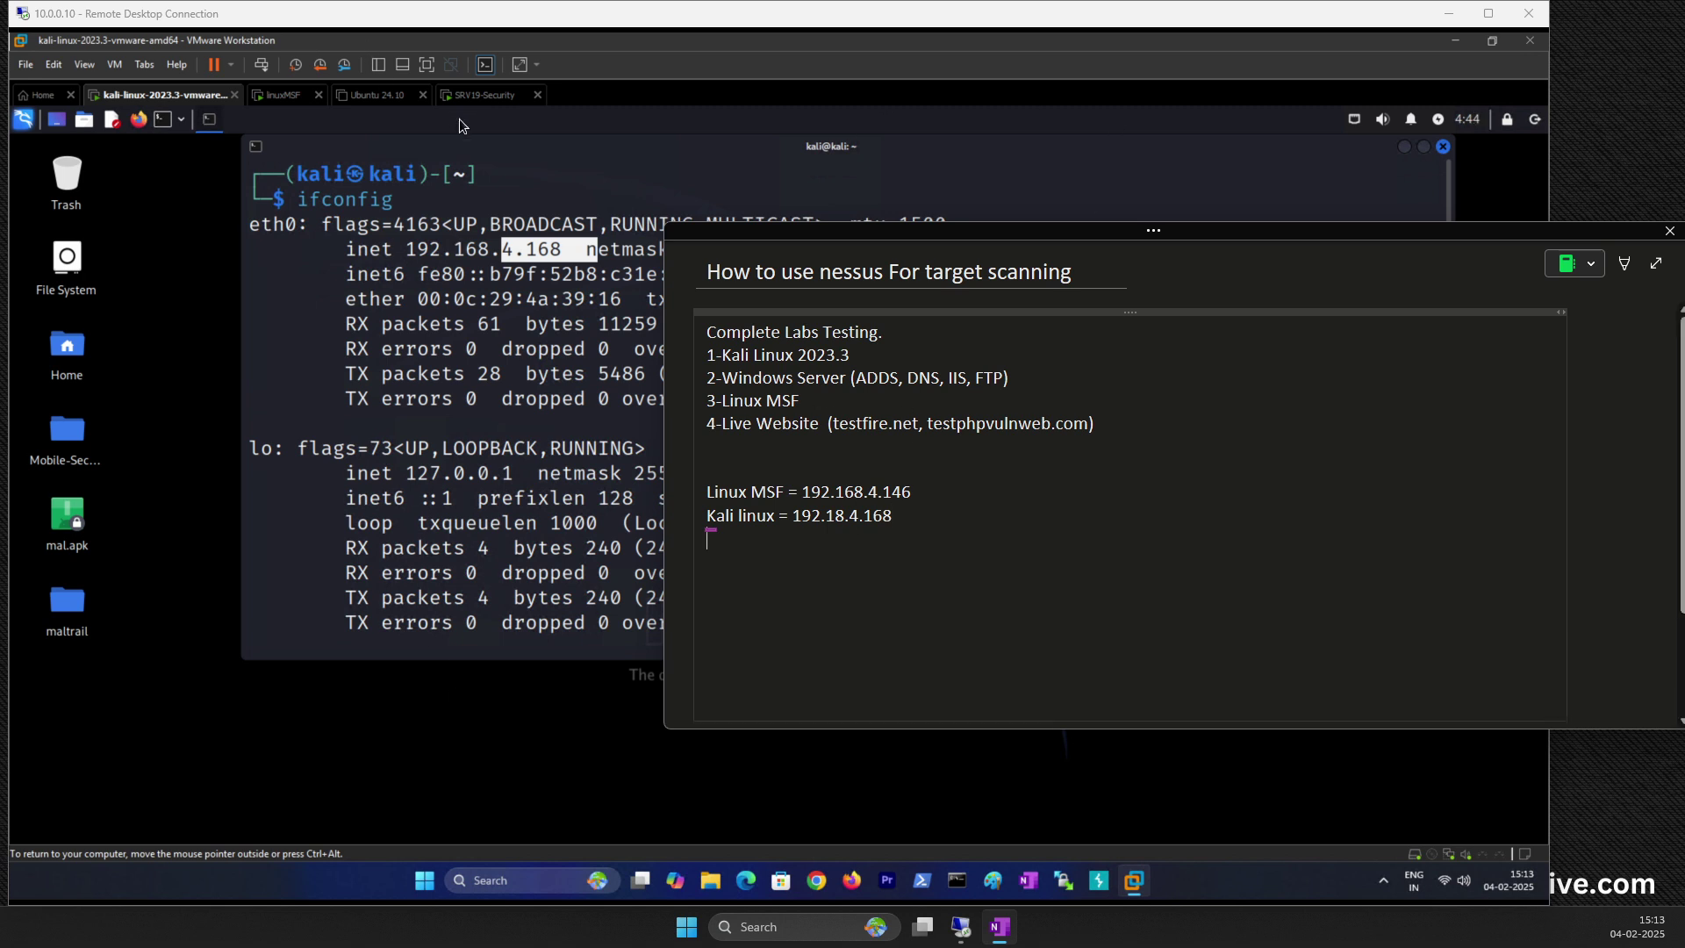
click(476, 99)
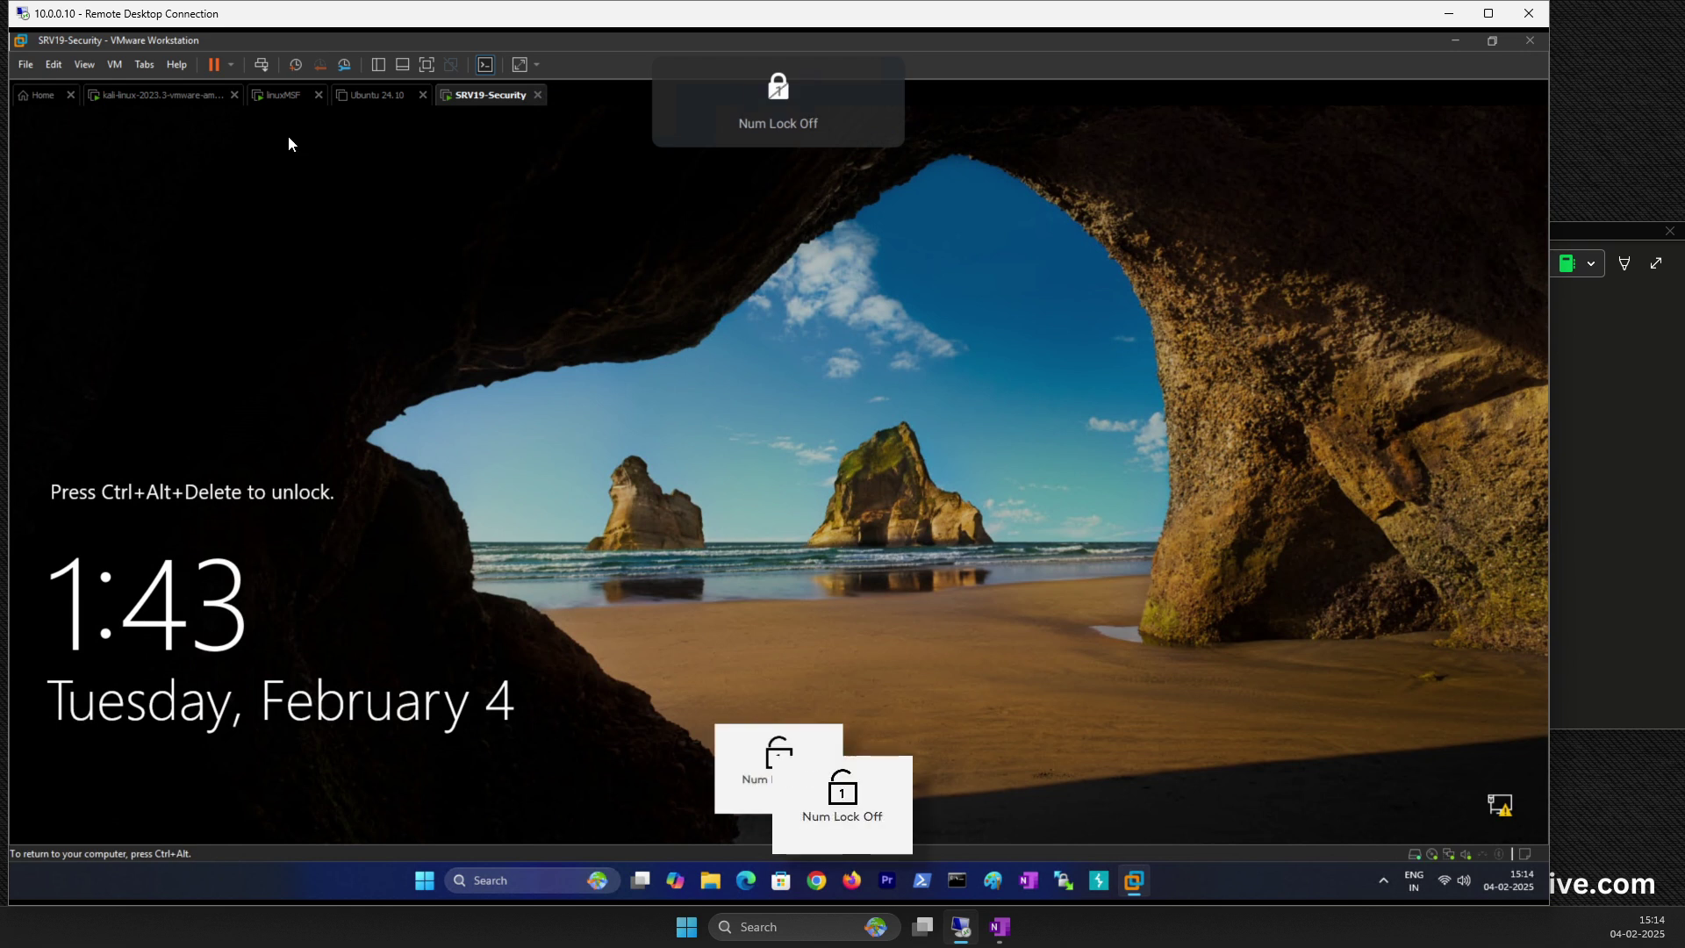
Step: Sign in to SRV19-Security and view All Servers, listing SERVER2 at 192.168.4.172
click(261, 64)
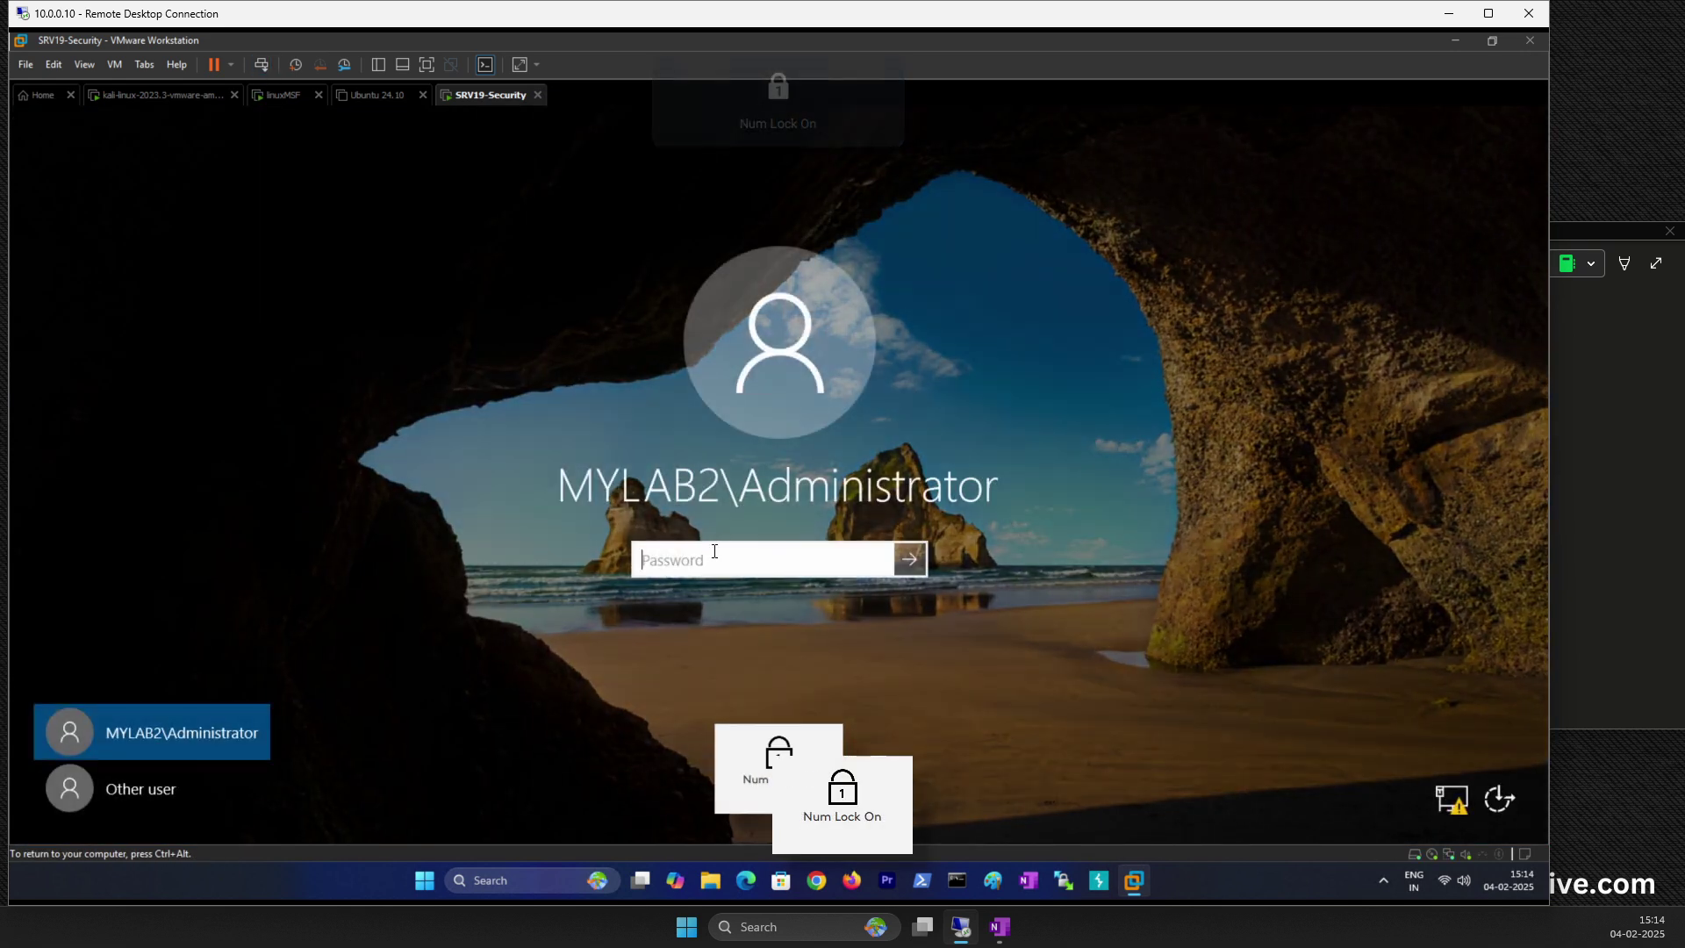
text(•••••••••)
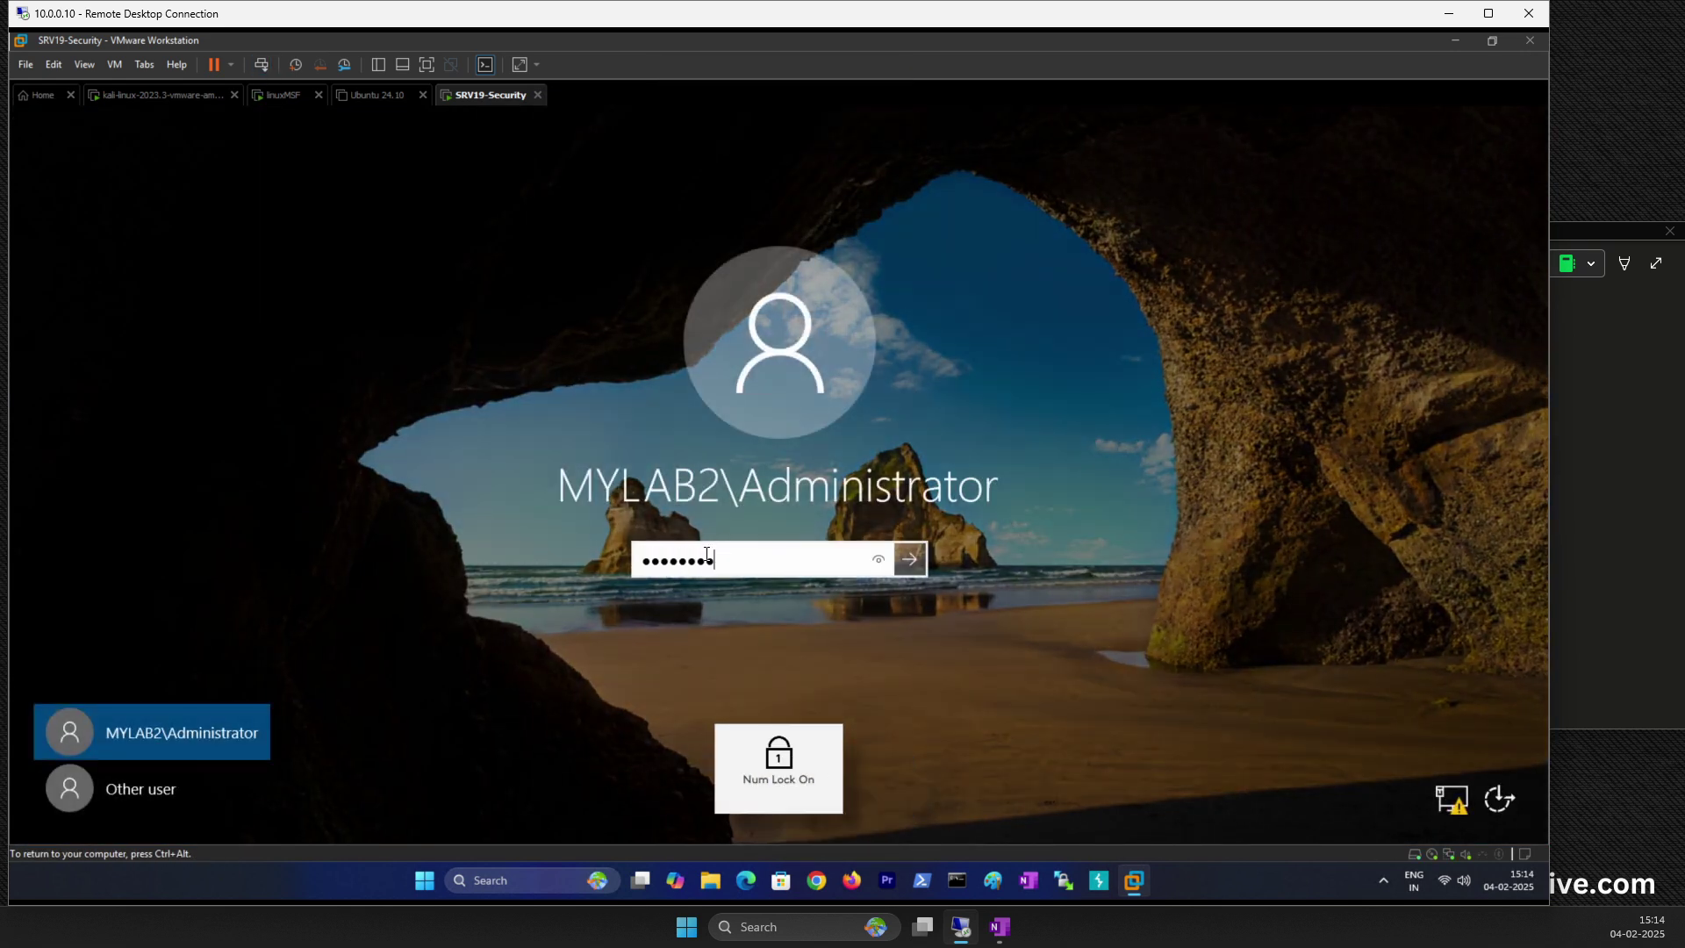
key(Return)
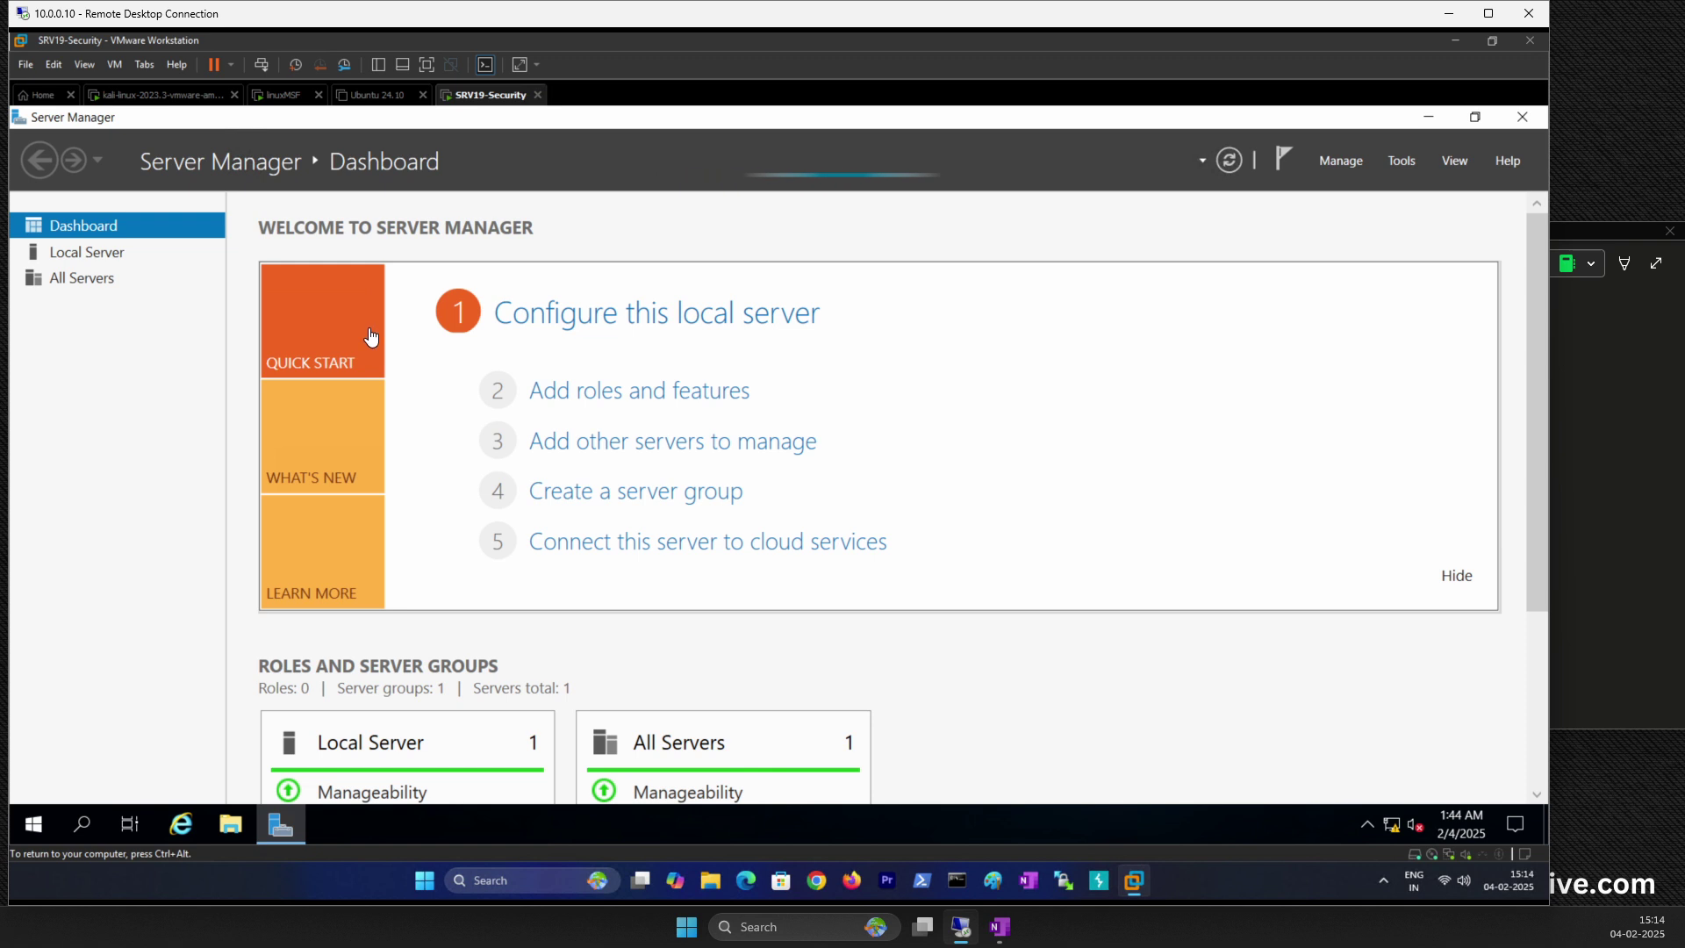
click(88, 273)
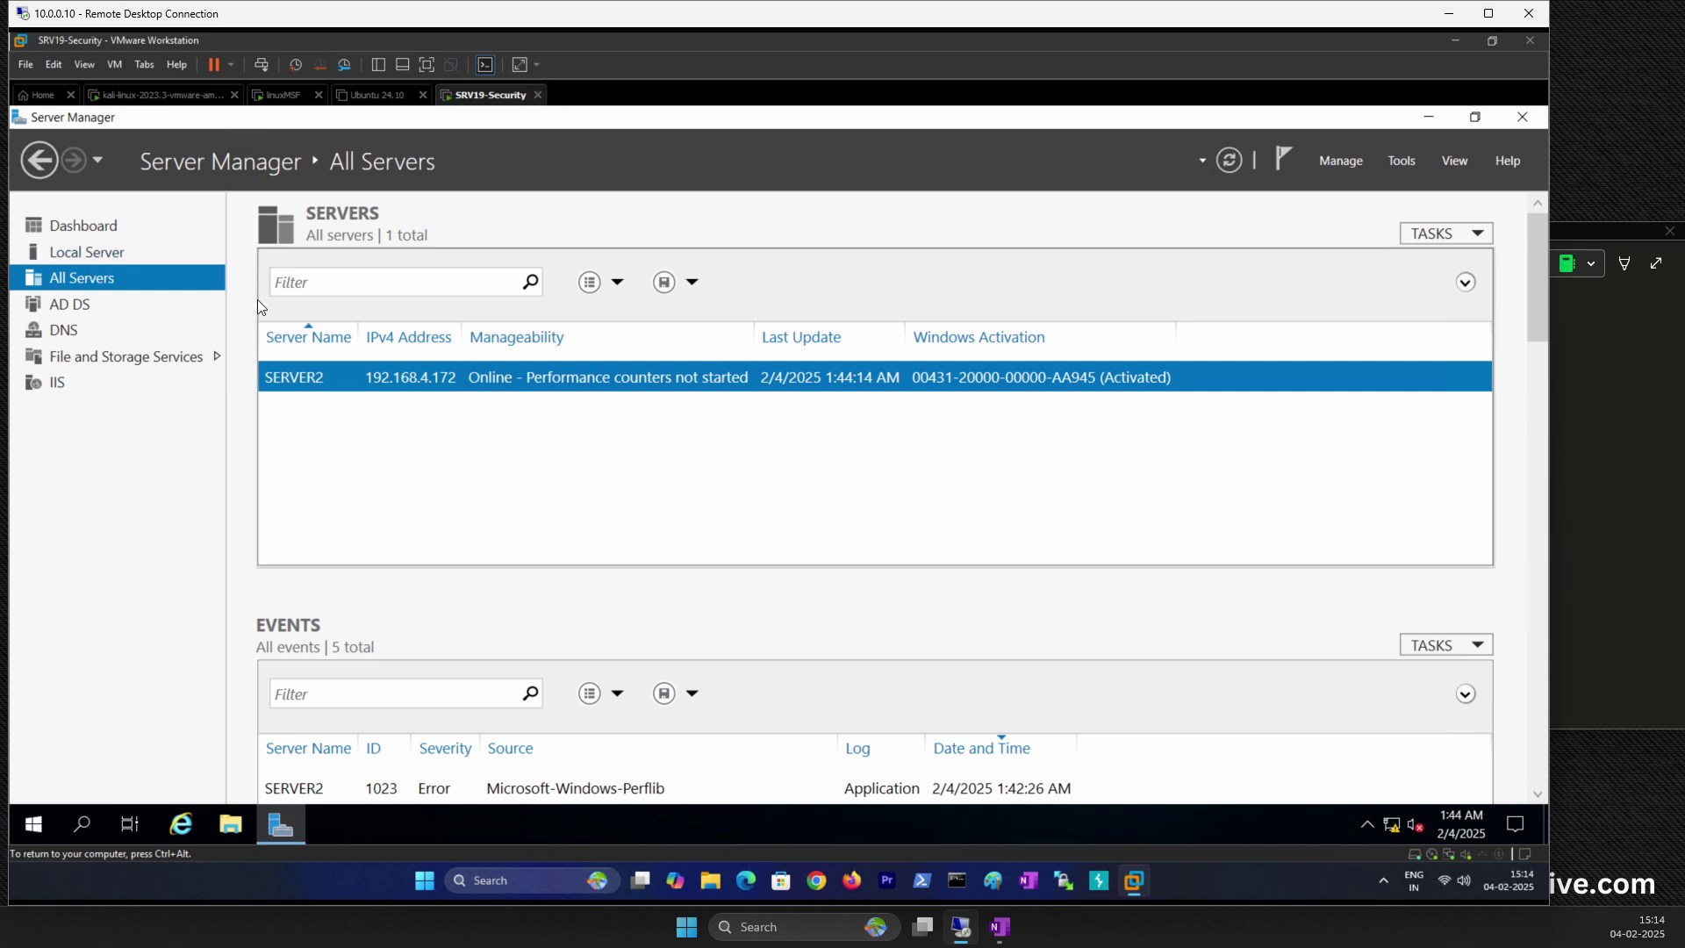
Step: Place the note caret below the Kali linux entry, then minimise Server Manager
click(1587, 386)
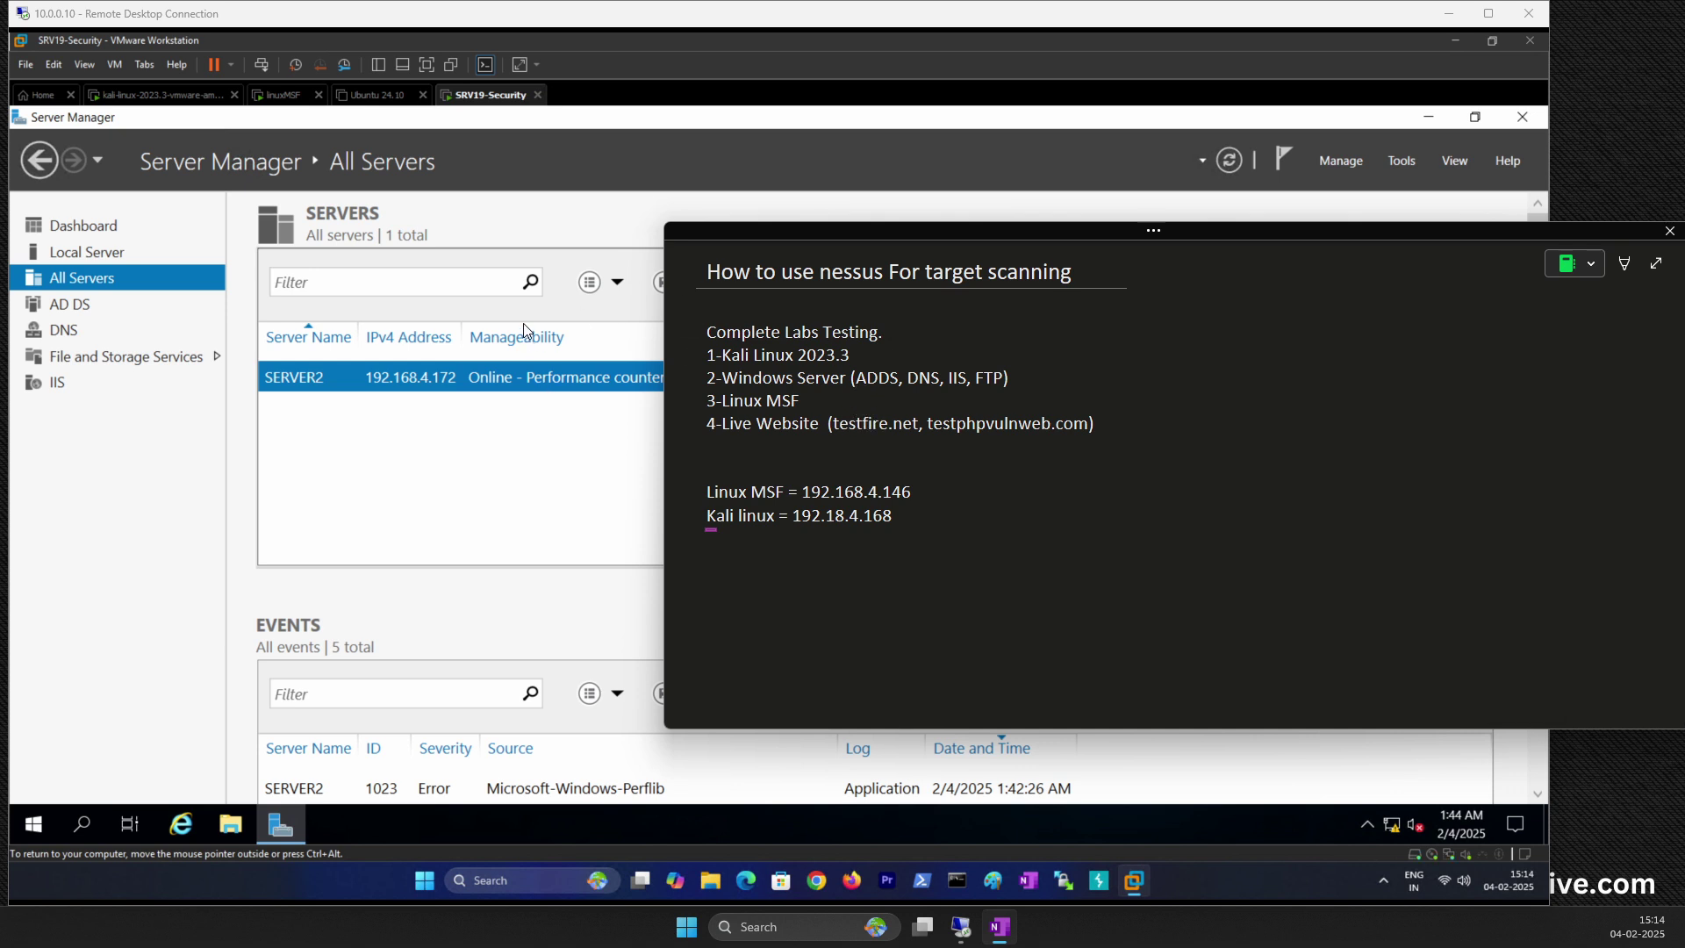
click(757, 538)
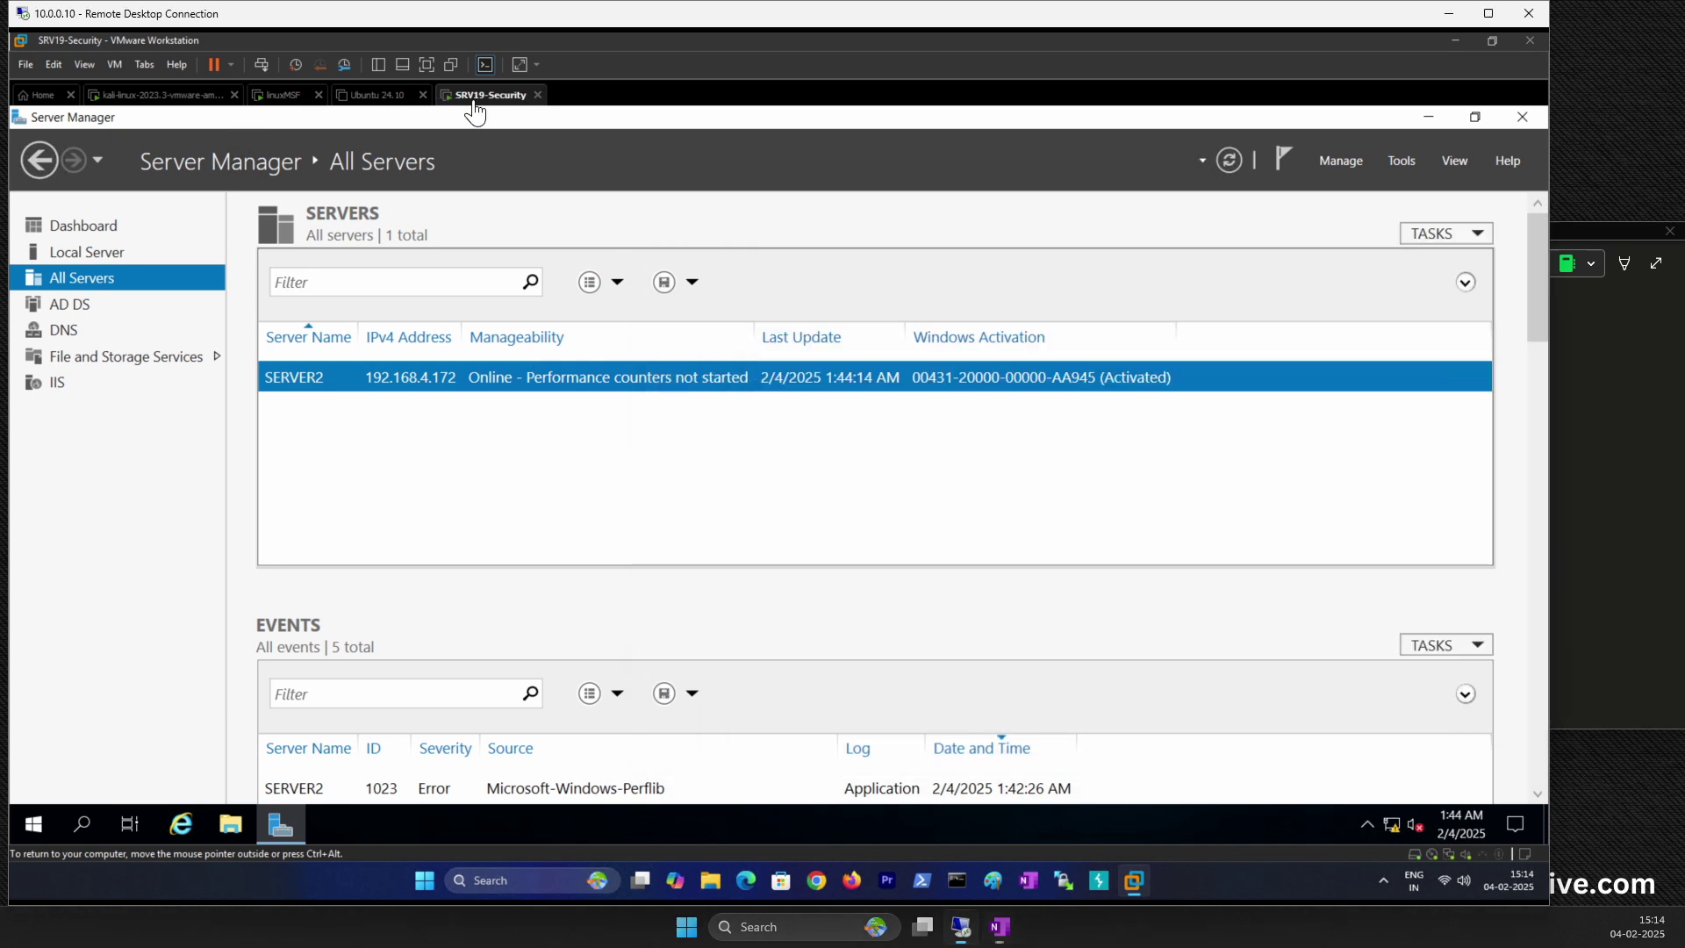
click(466, 104)
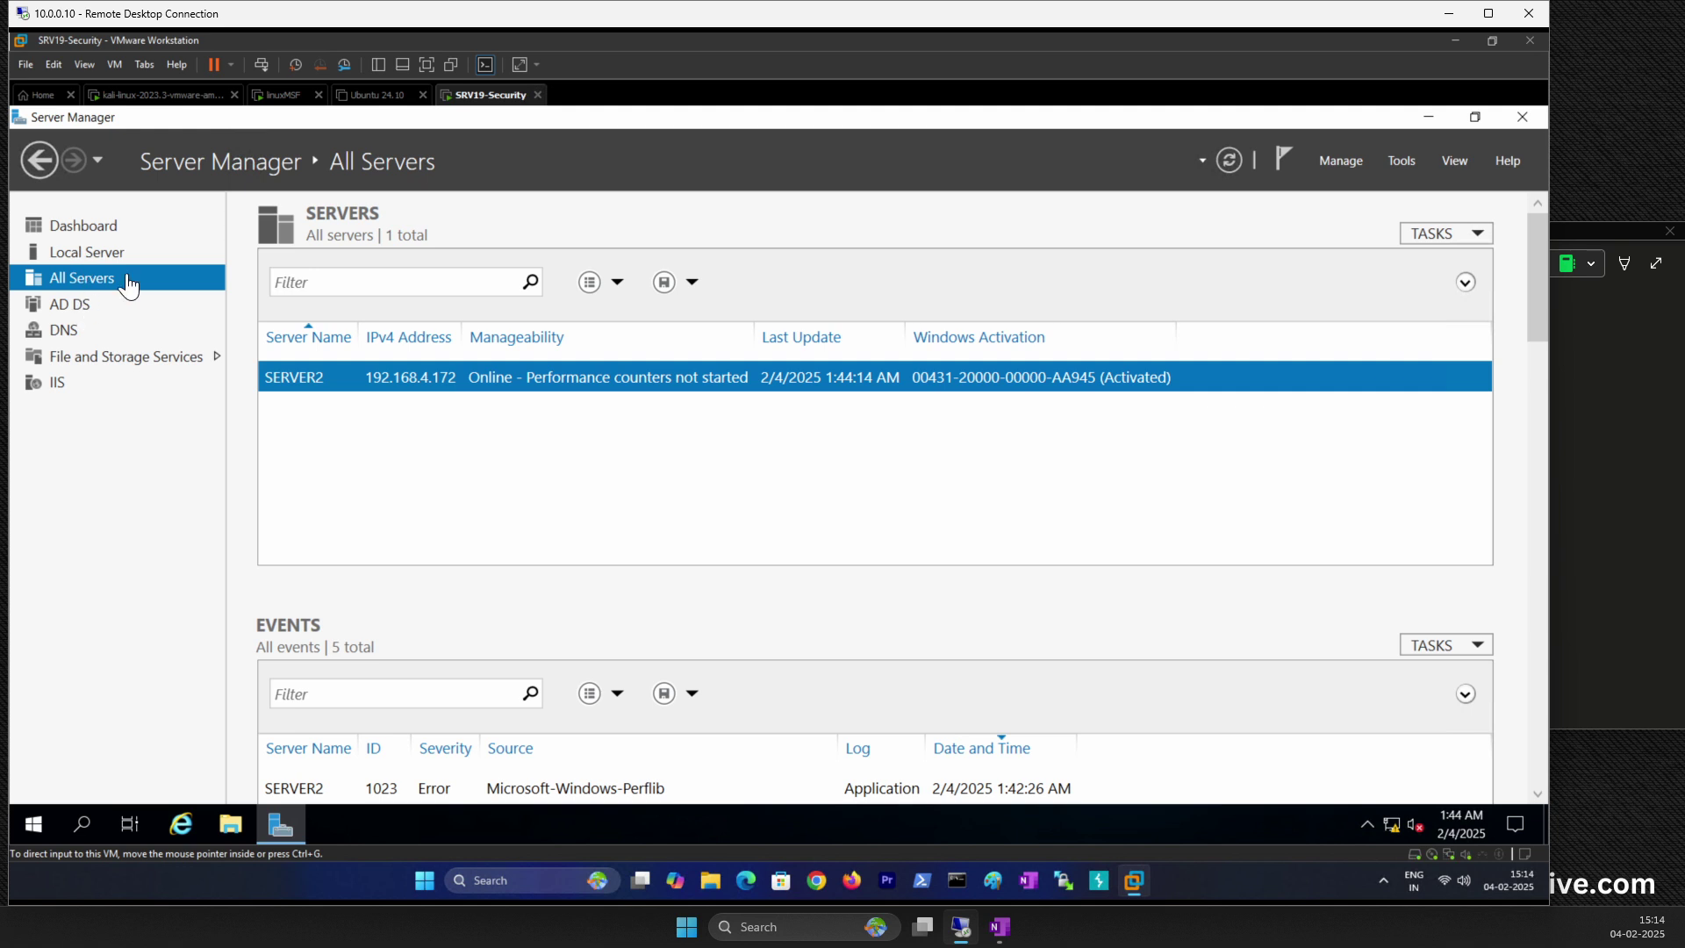
click(1429, 117)
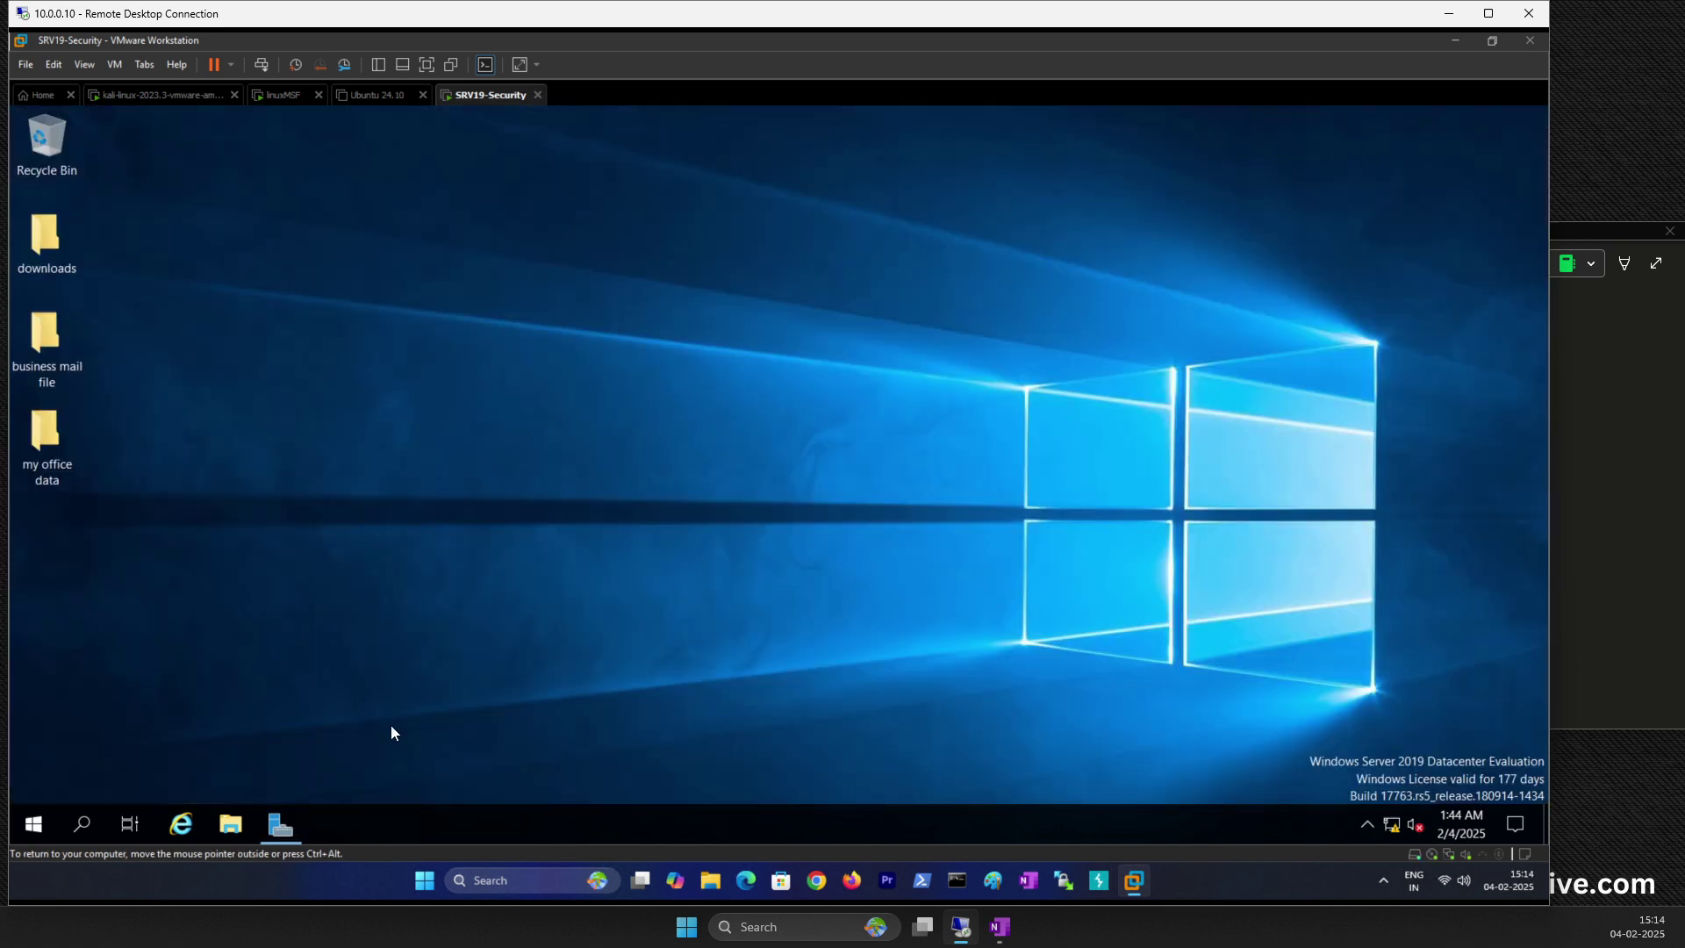
Step: Search for cmd and pin Command Prompt to the taskbar
click(81, 823)
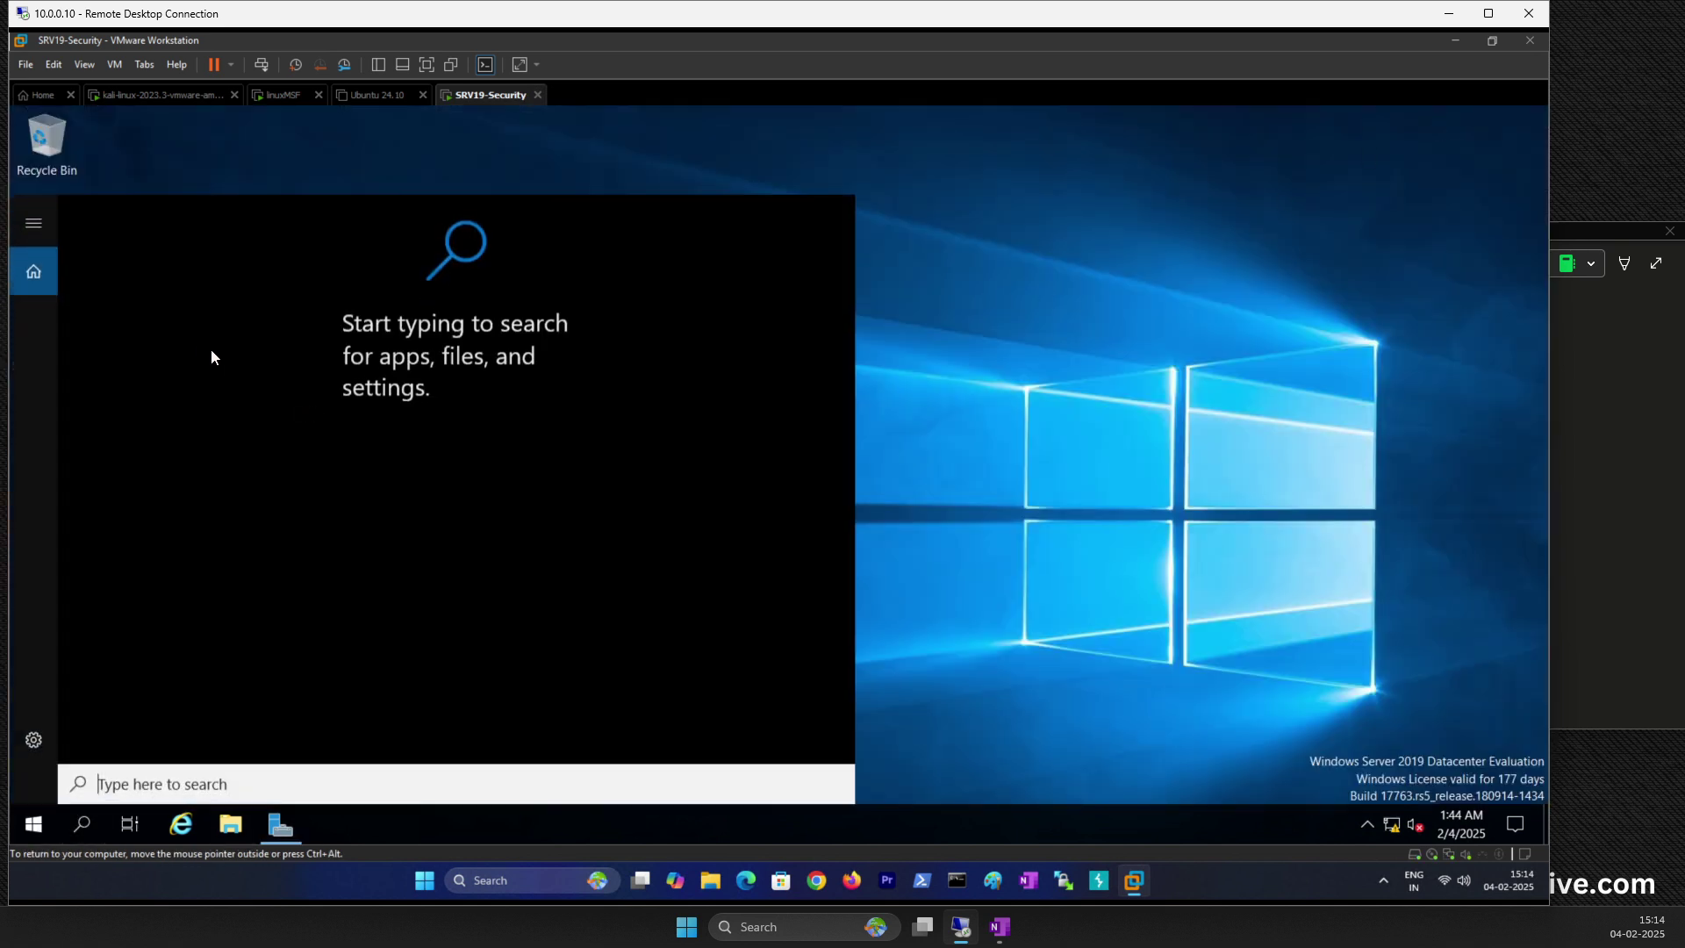
text(cmd)
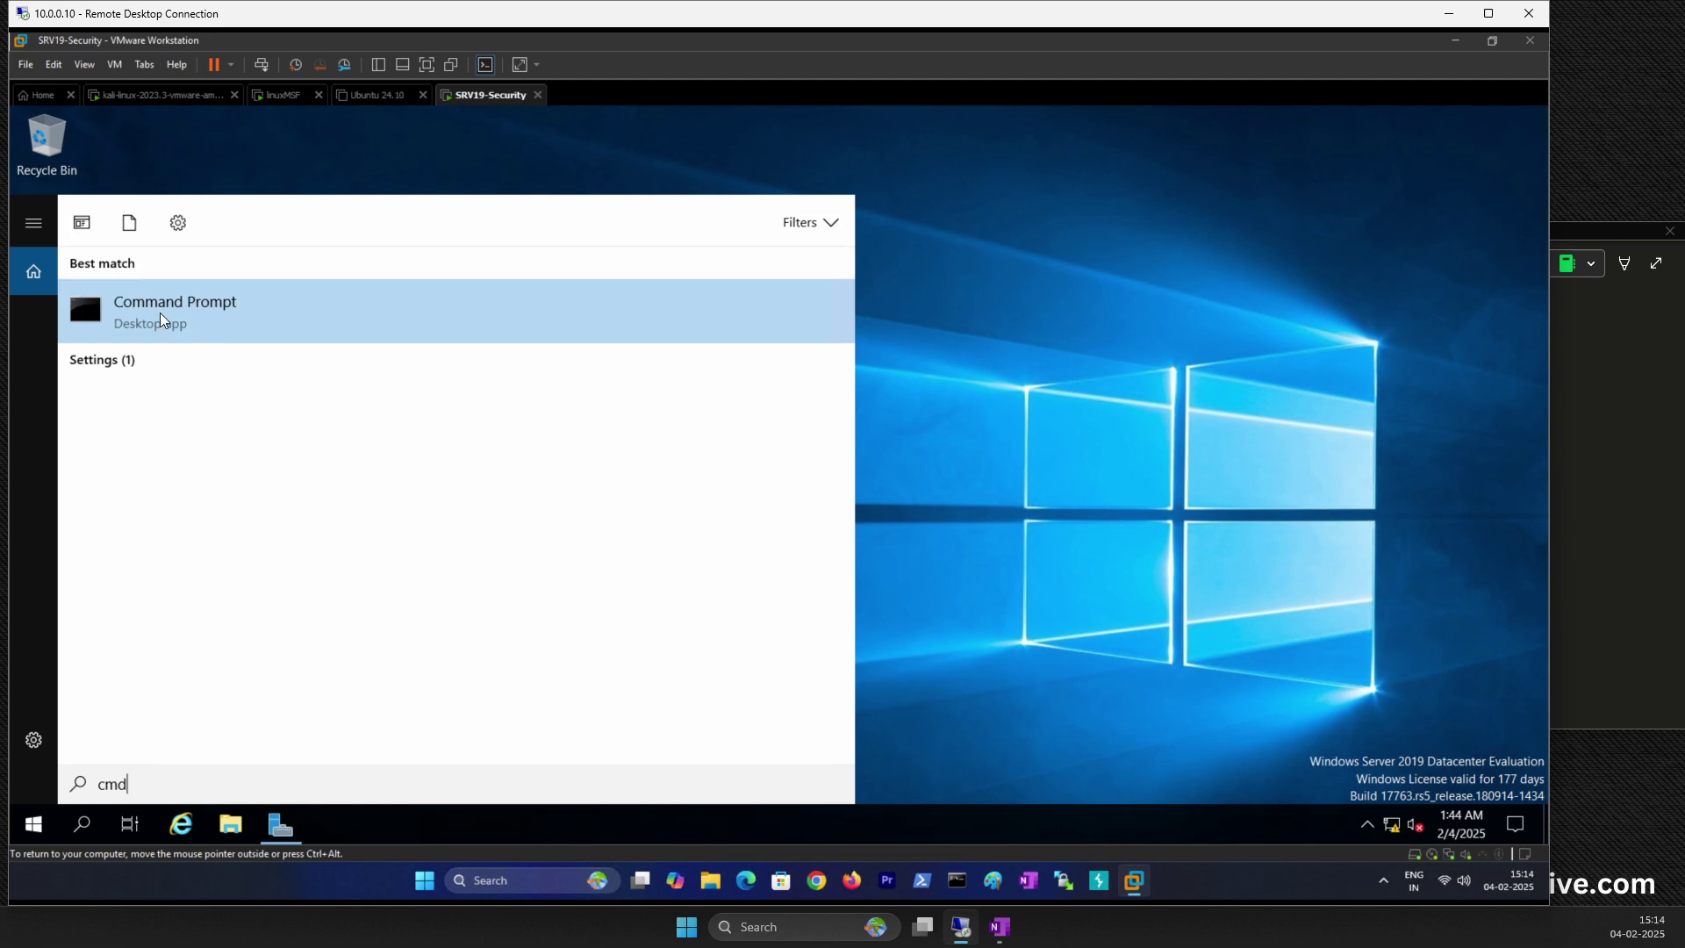
right_click(161, 320)
click(265, 472)
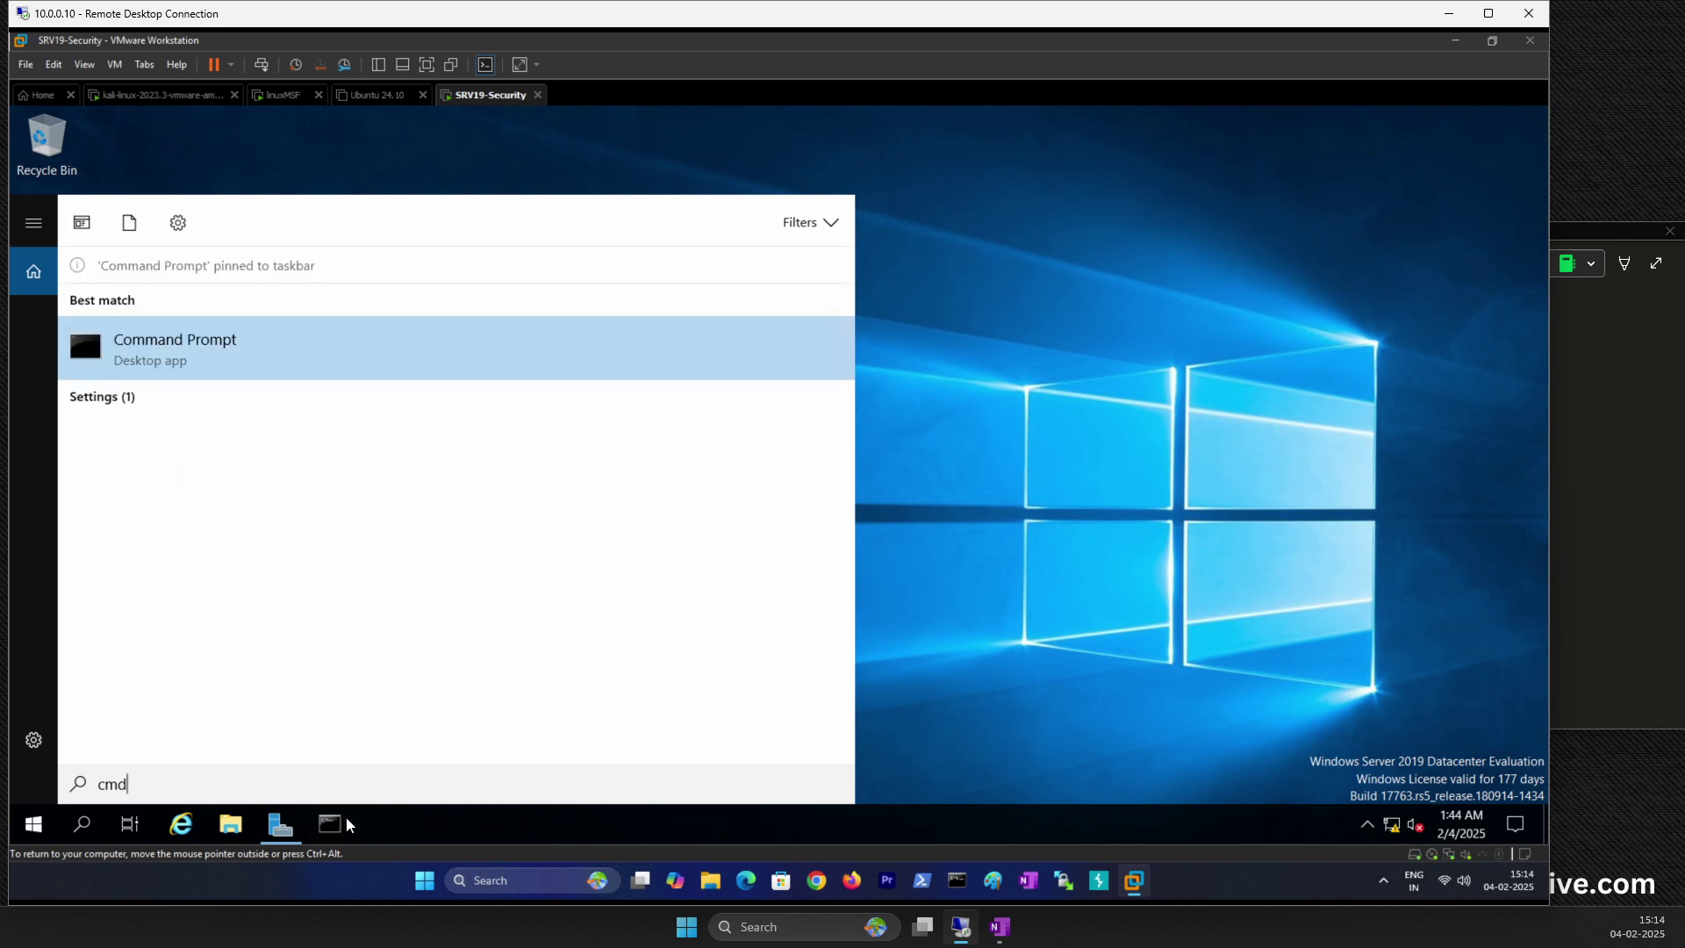
Step: Launch Command Prompt and run ipconfig, highlighting IPv4 address 192.168.4.172
click(348, 820)
click(364, 300)
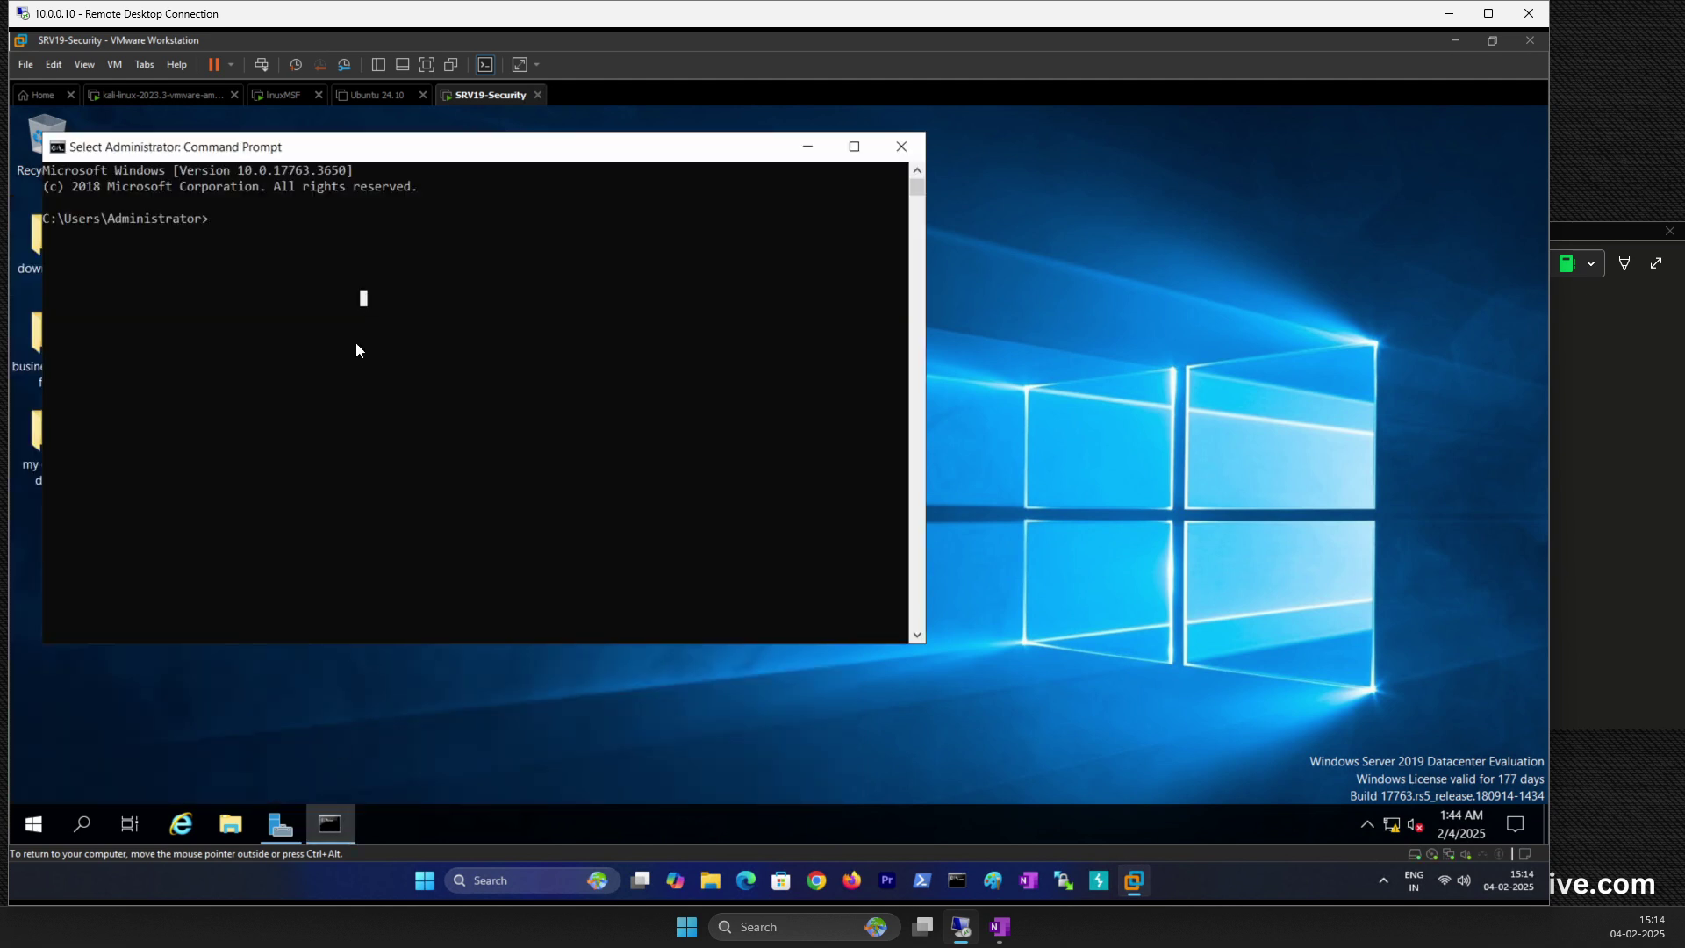
key(Escape)
text(ipconfig)
key(Return)
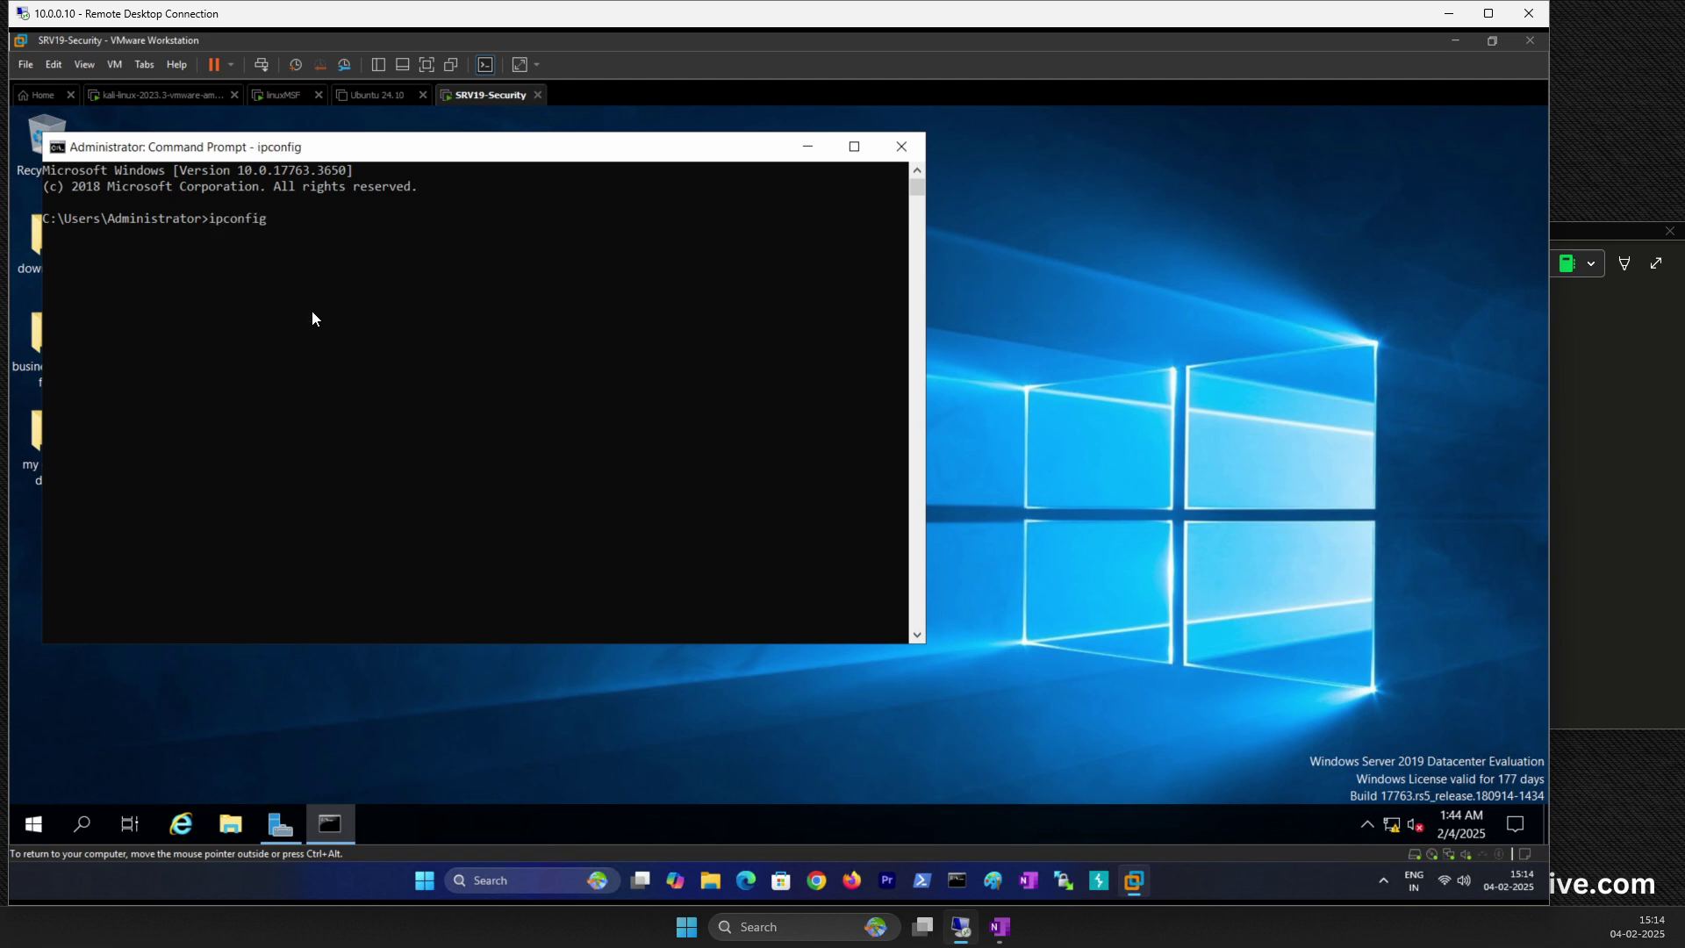
click(386, 350)
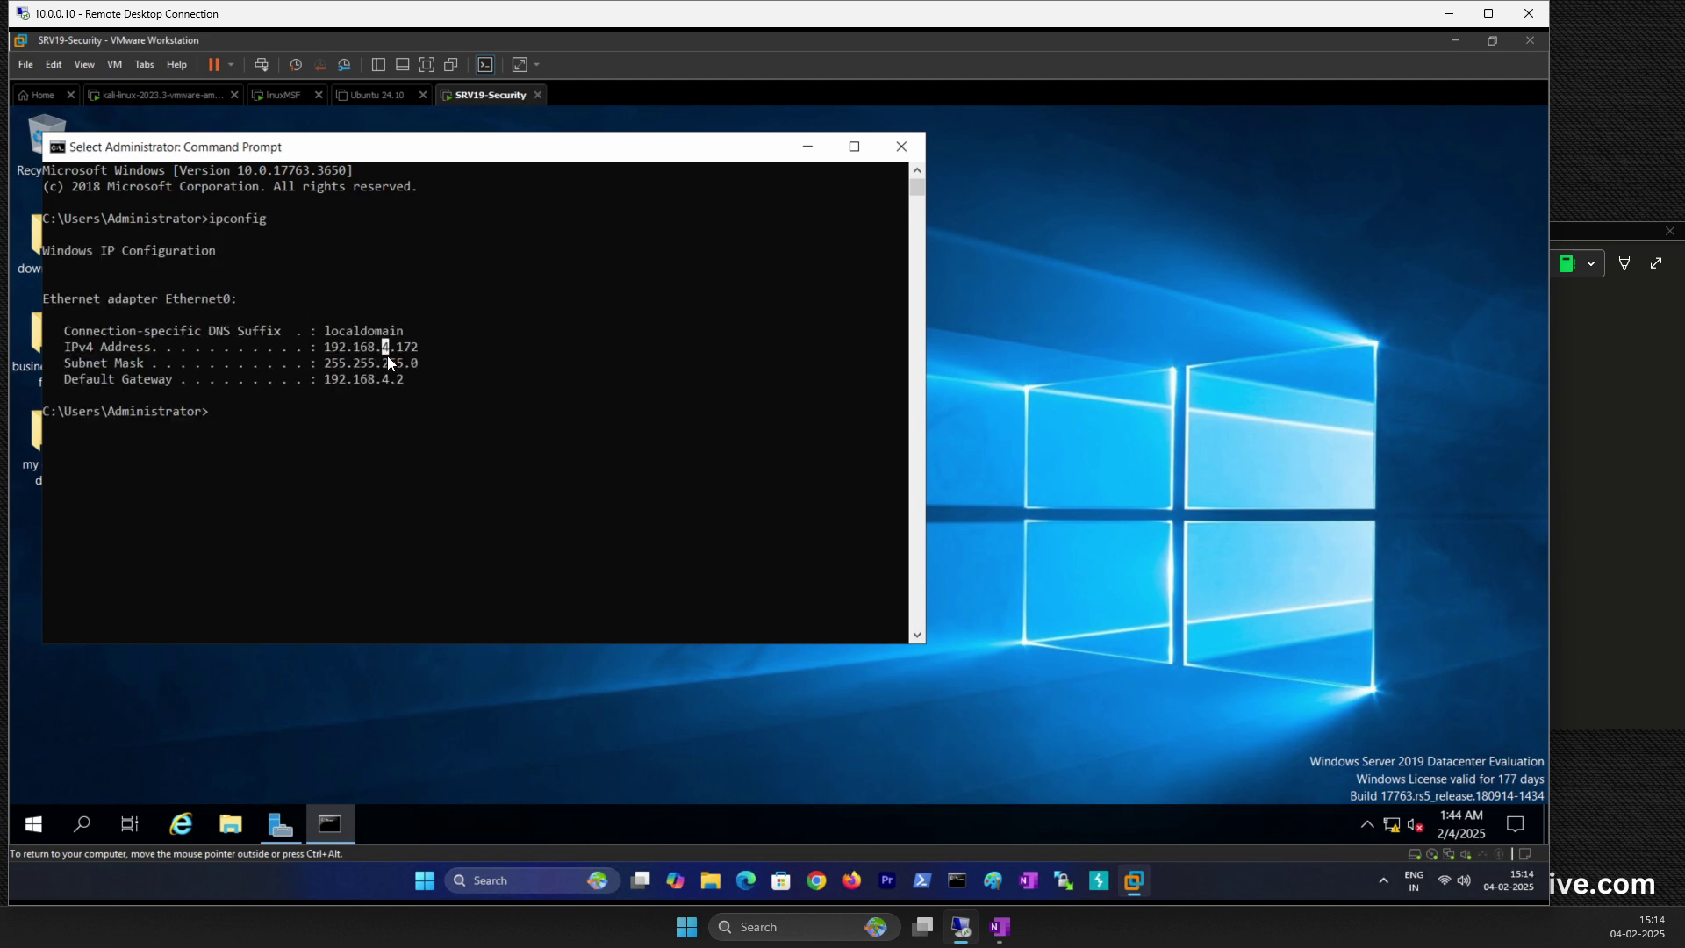
click(1591, 378)
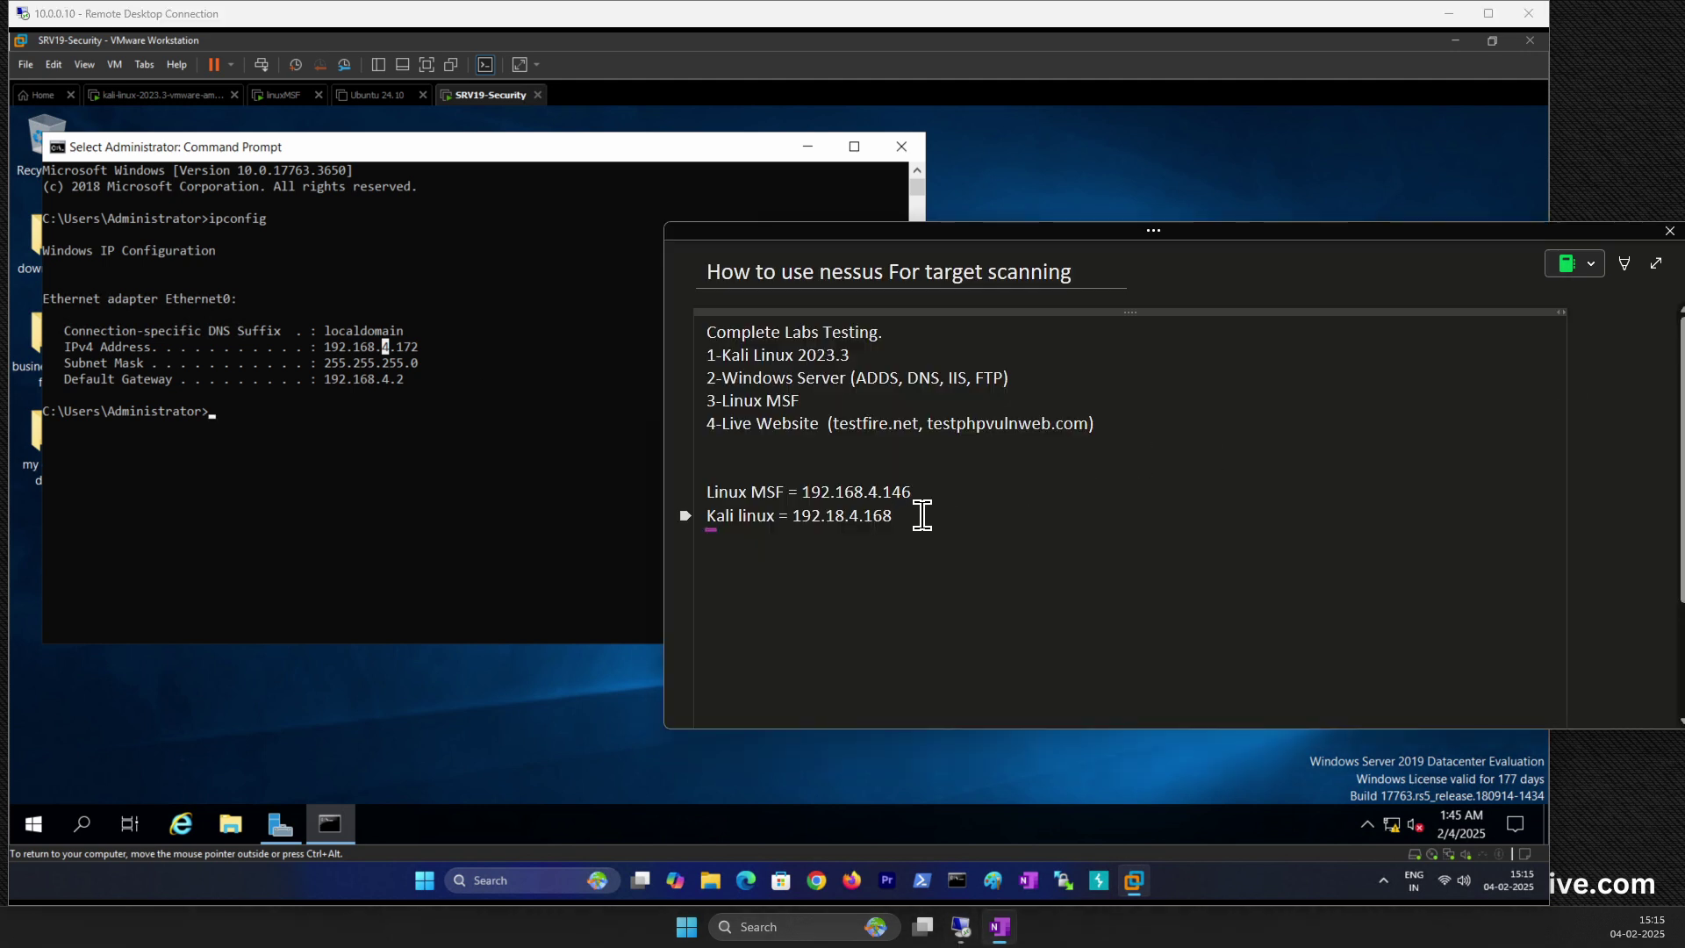
Step: Add 'Server = 192.168.4.172' below the Kali line, highlight the Linux MSF address, and return to linuxMSF
key(Return)
text(Server   = 192)
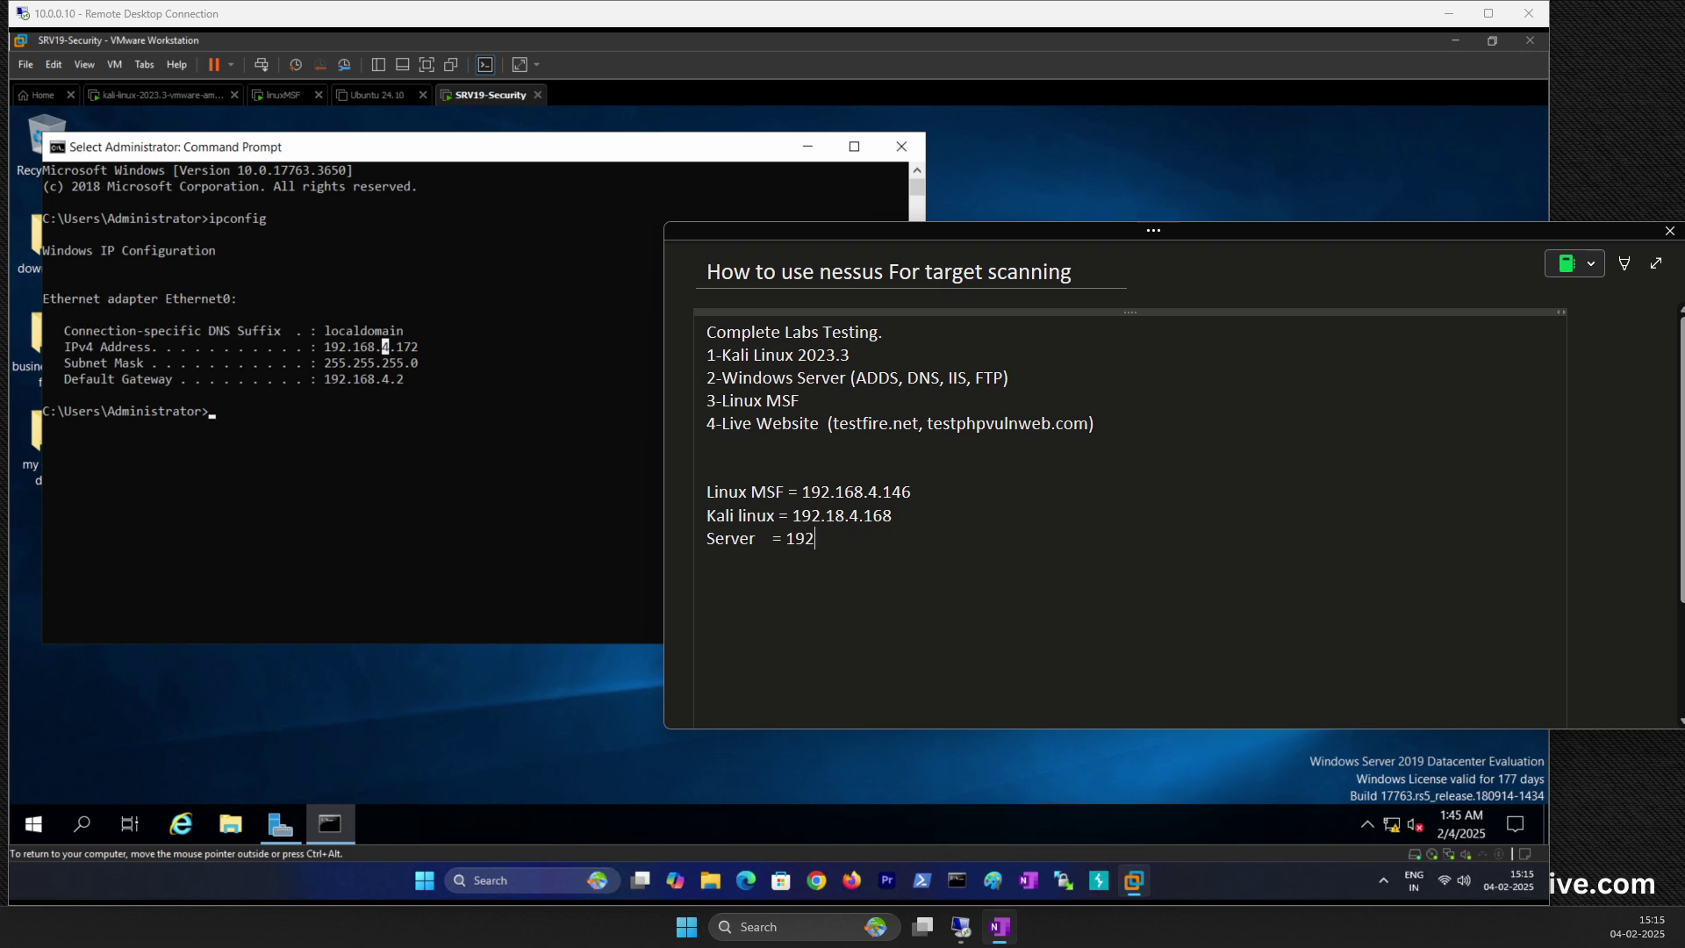
text(.168.4.172)
scroll(858, 462, down, 3)
scroll(864, 429, up, 3)
click(787, 571)
drag(800, 492, 913, 492)
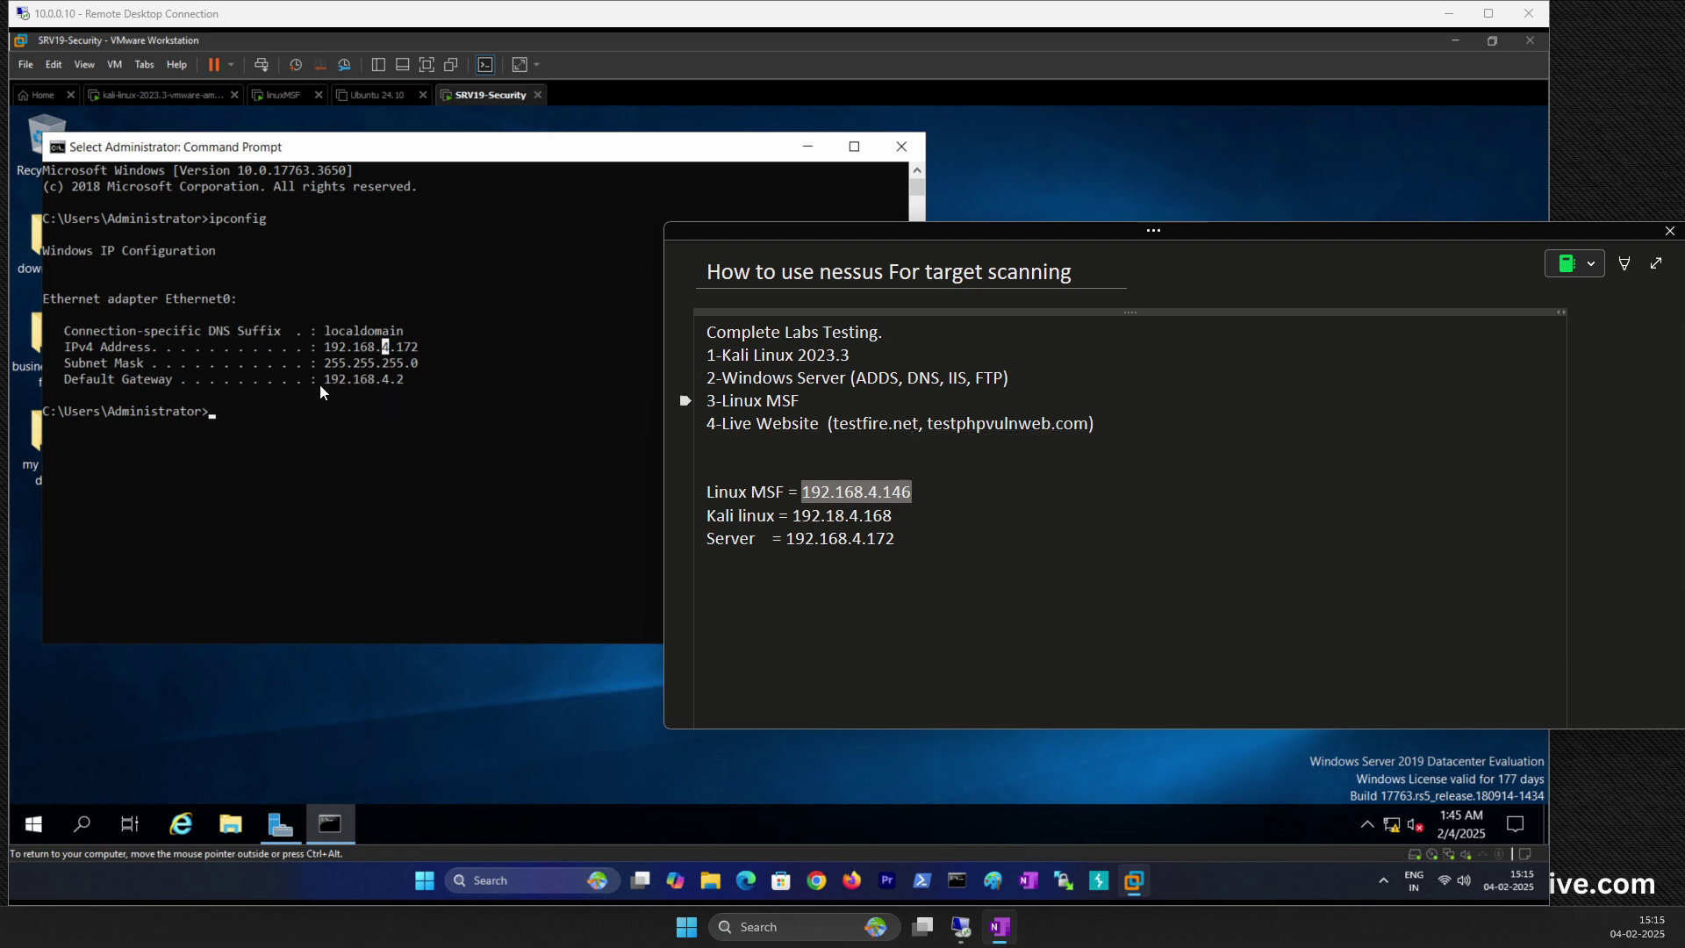
click(277, 98)
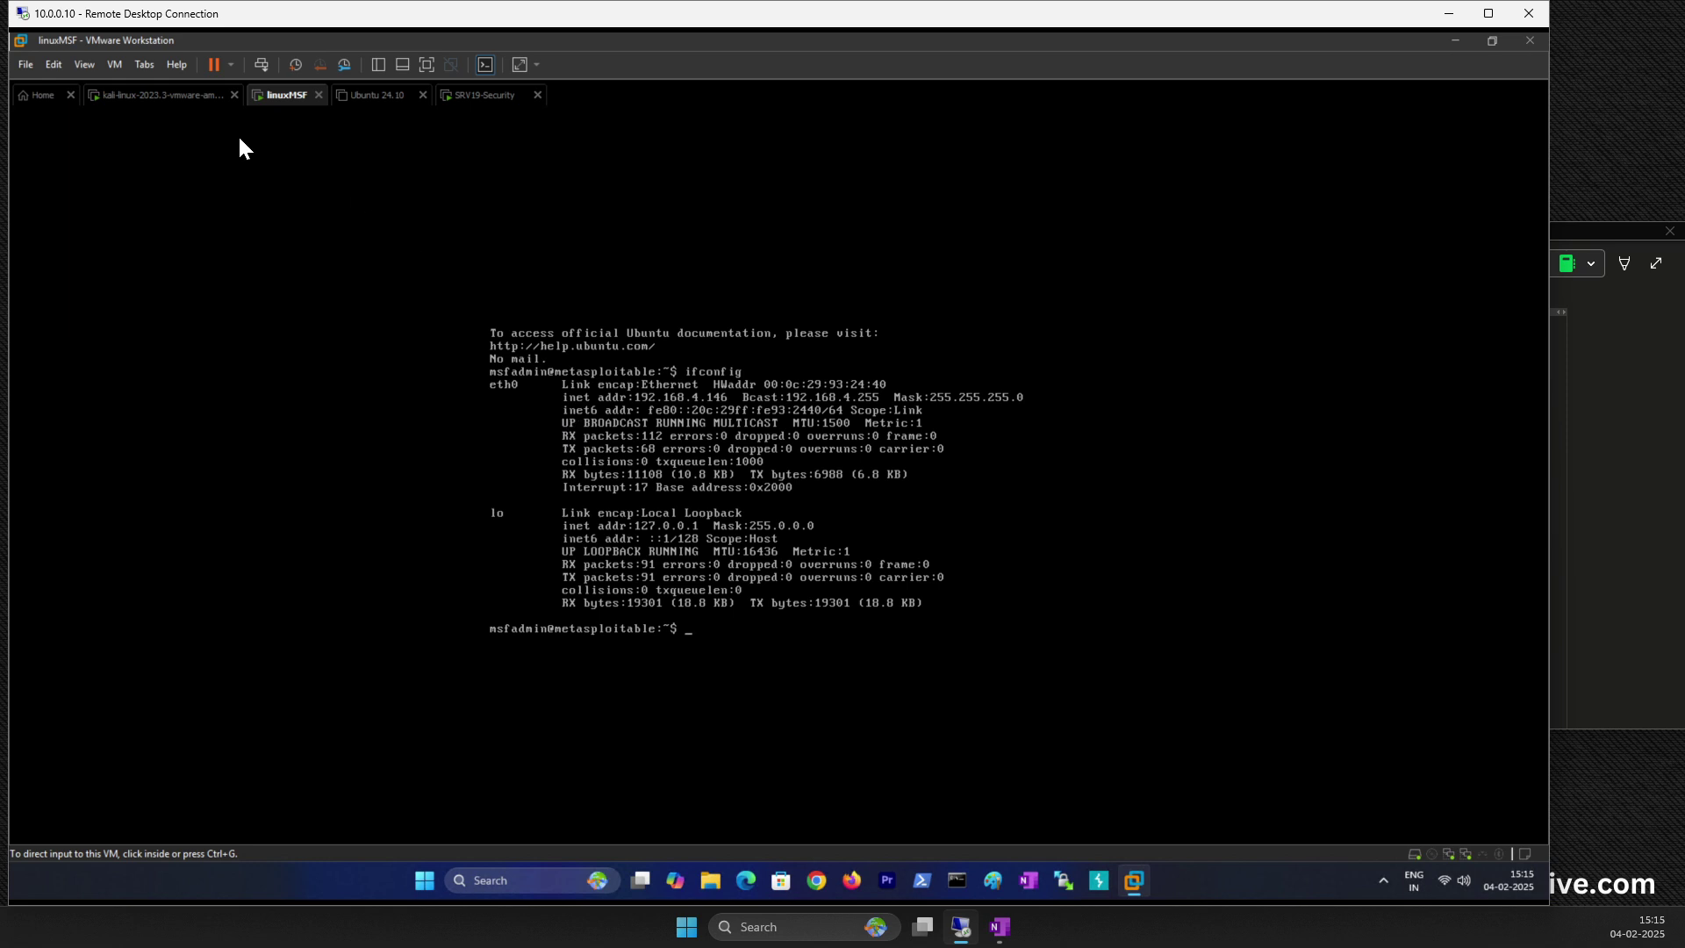
Step: On the Kali VM, start nessusd.service with sudo systemctl start
click(151, 95)
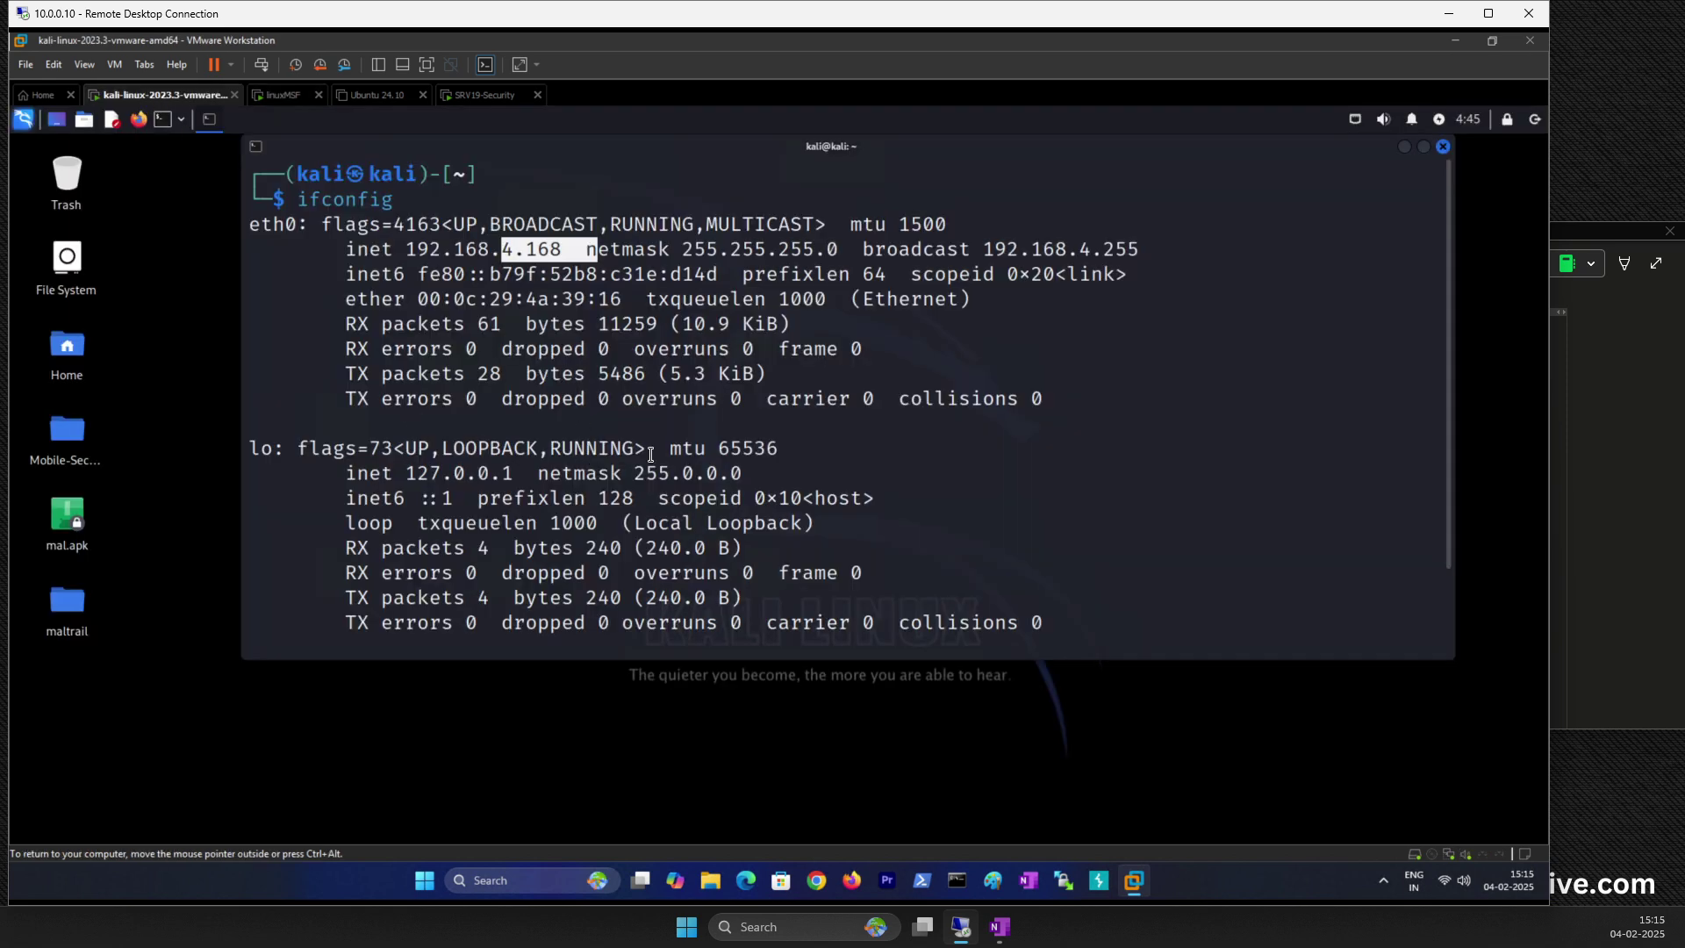
key(Return)
key(Return)
key(Return)
key(Up)
key(Up)
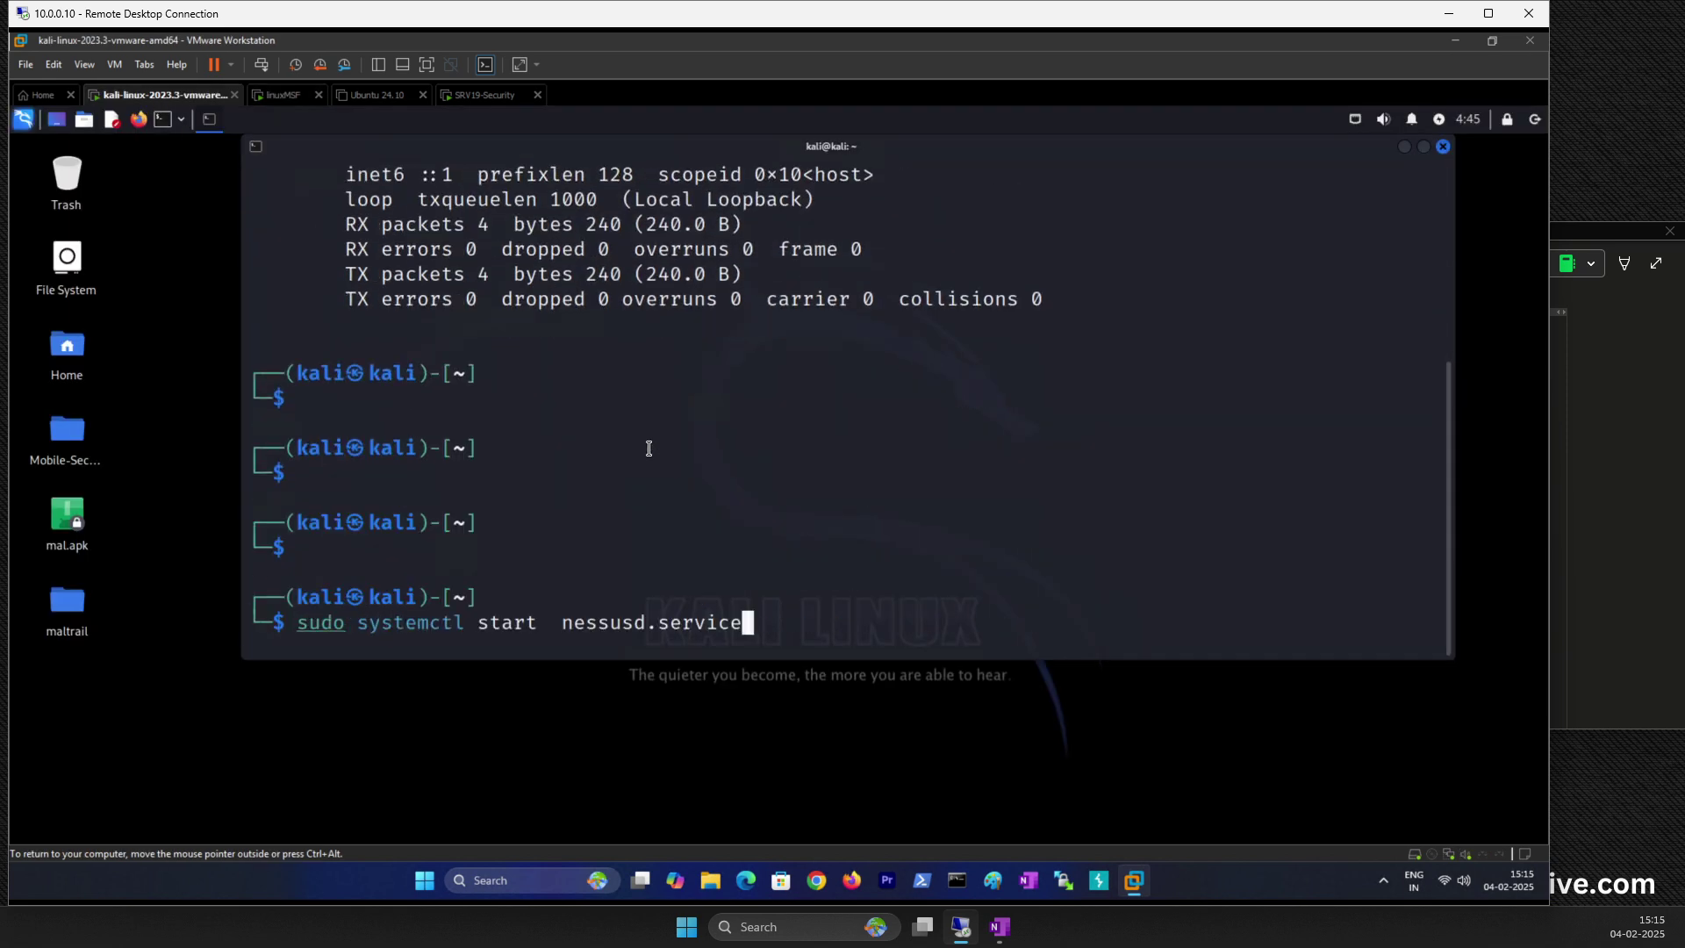
key(Up)
key(Return)
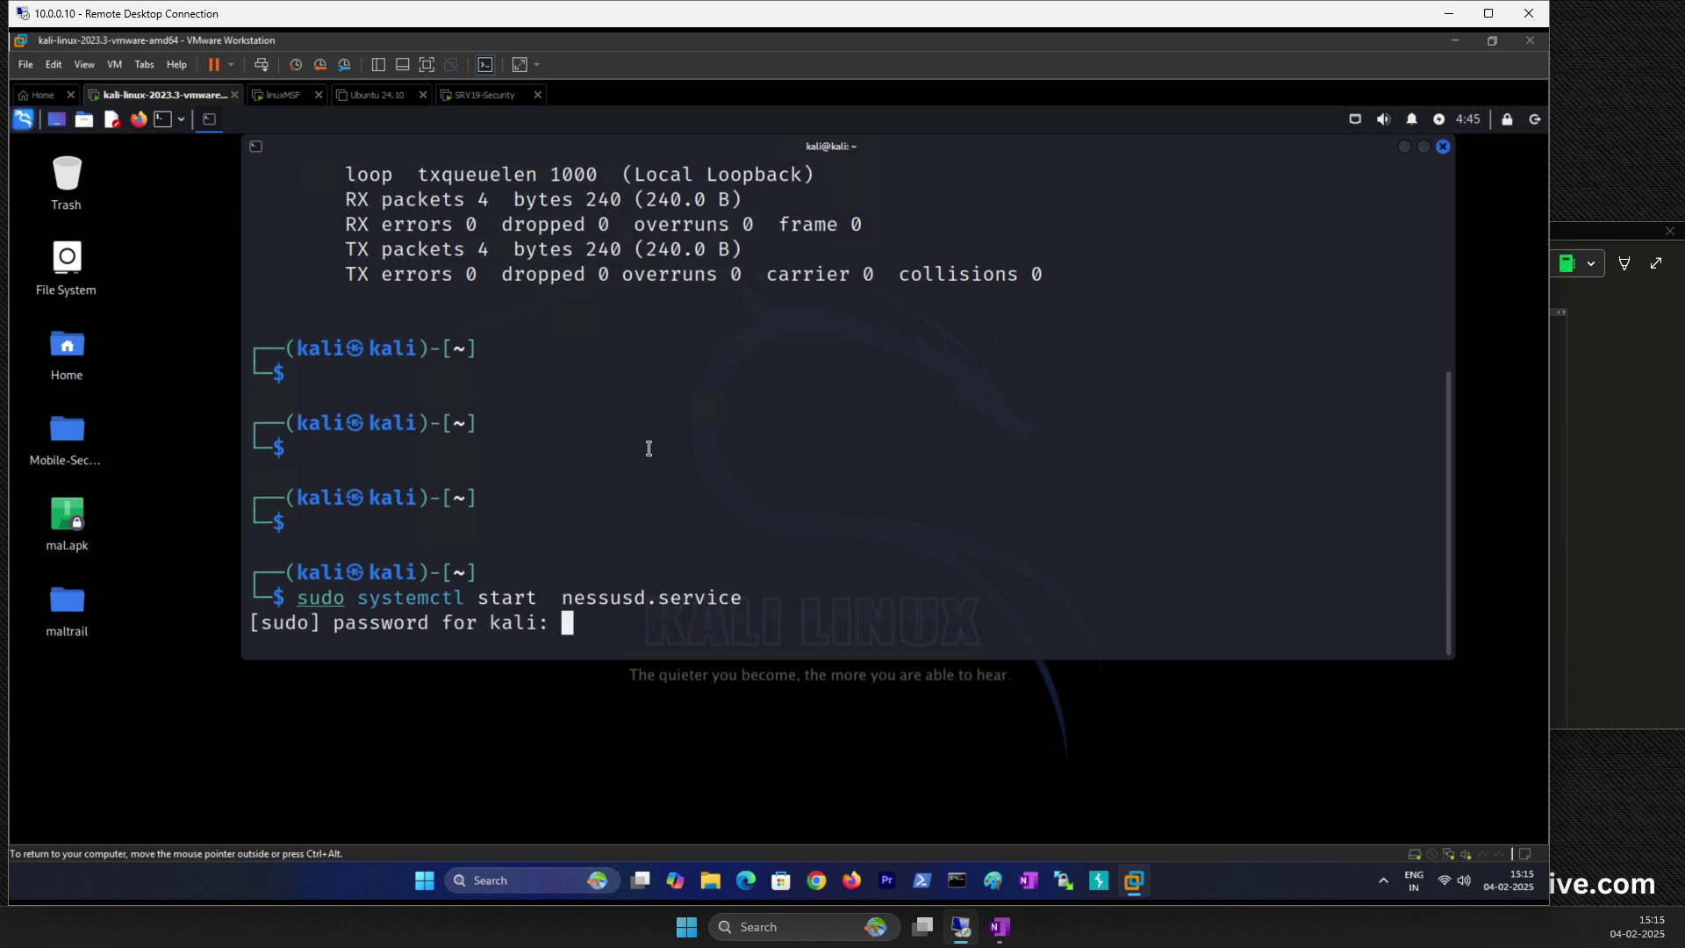
key(Return)
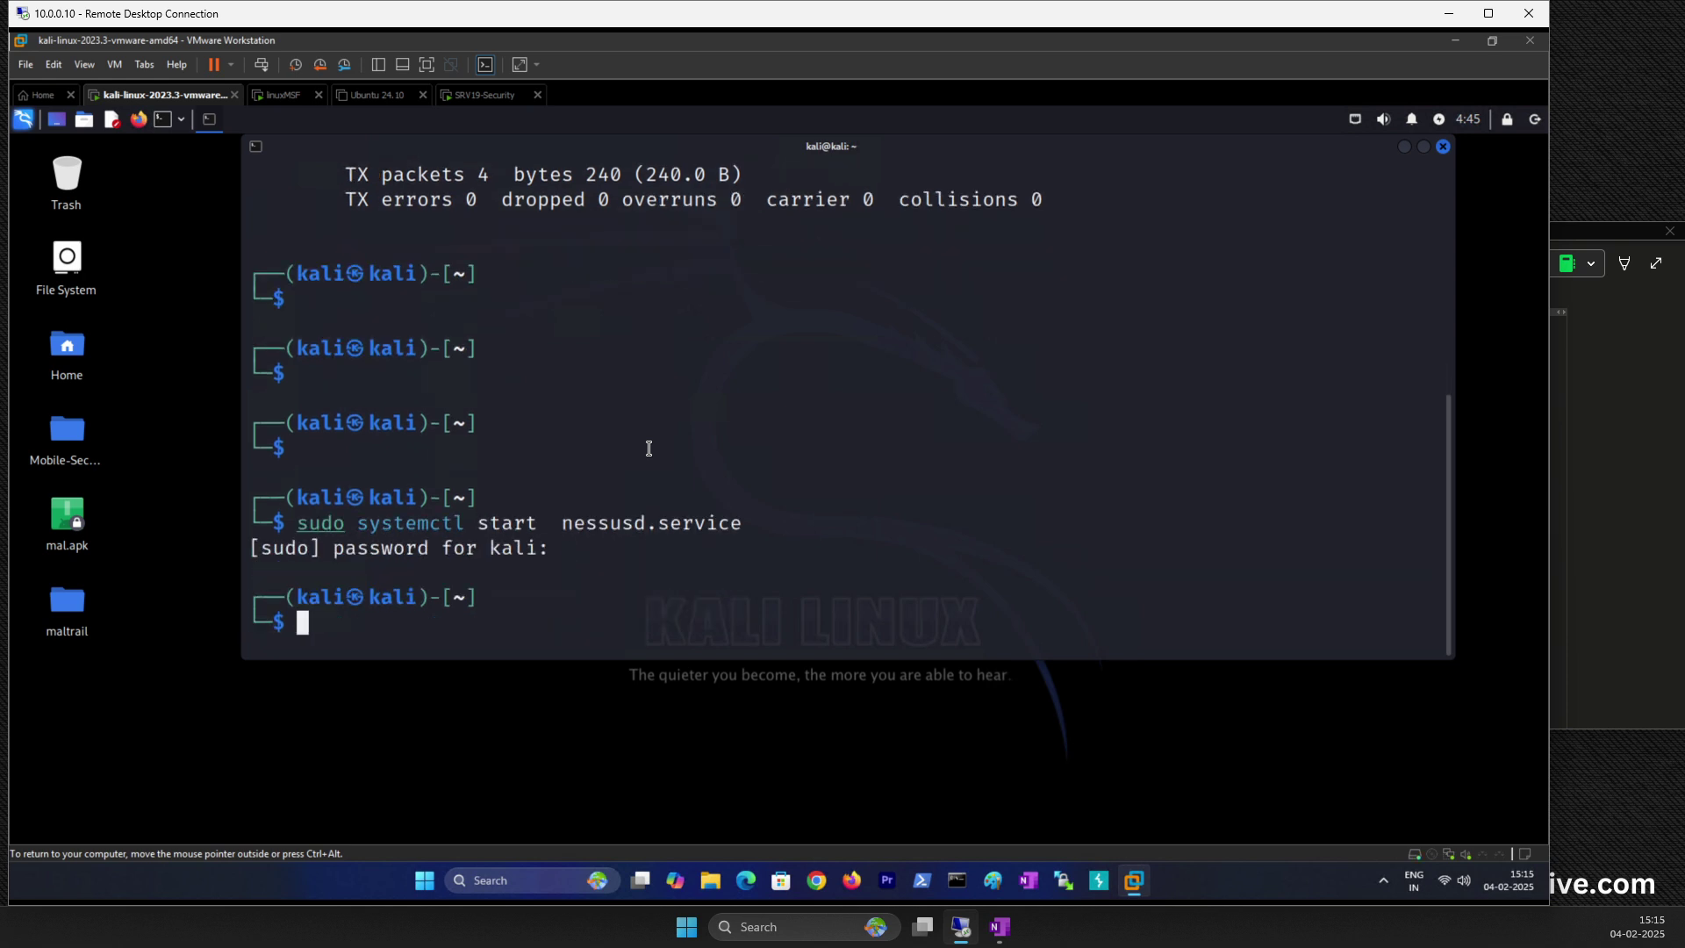
Step: Confirm nessusd.service shows active (running), then launch Firefox from the panel
key(Up)
key(Up)
key(Up)
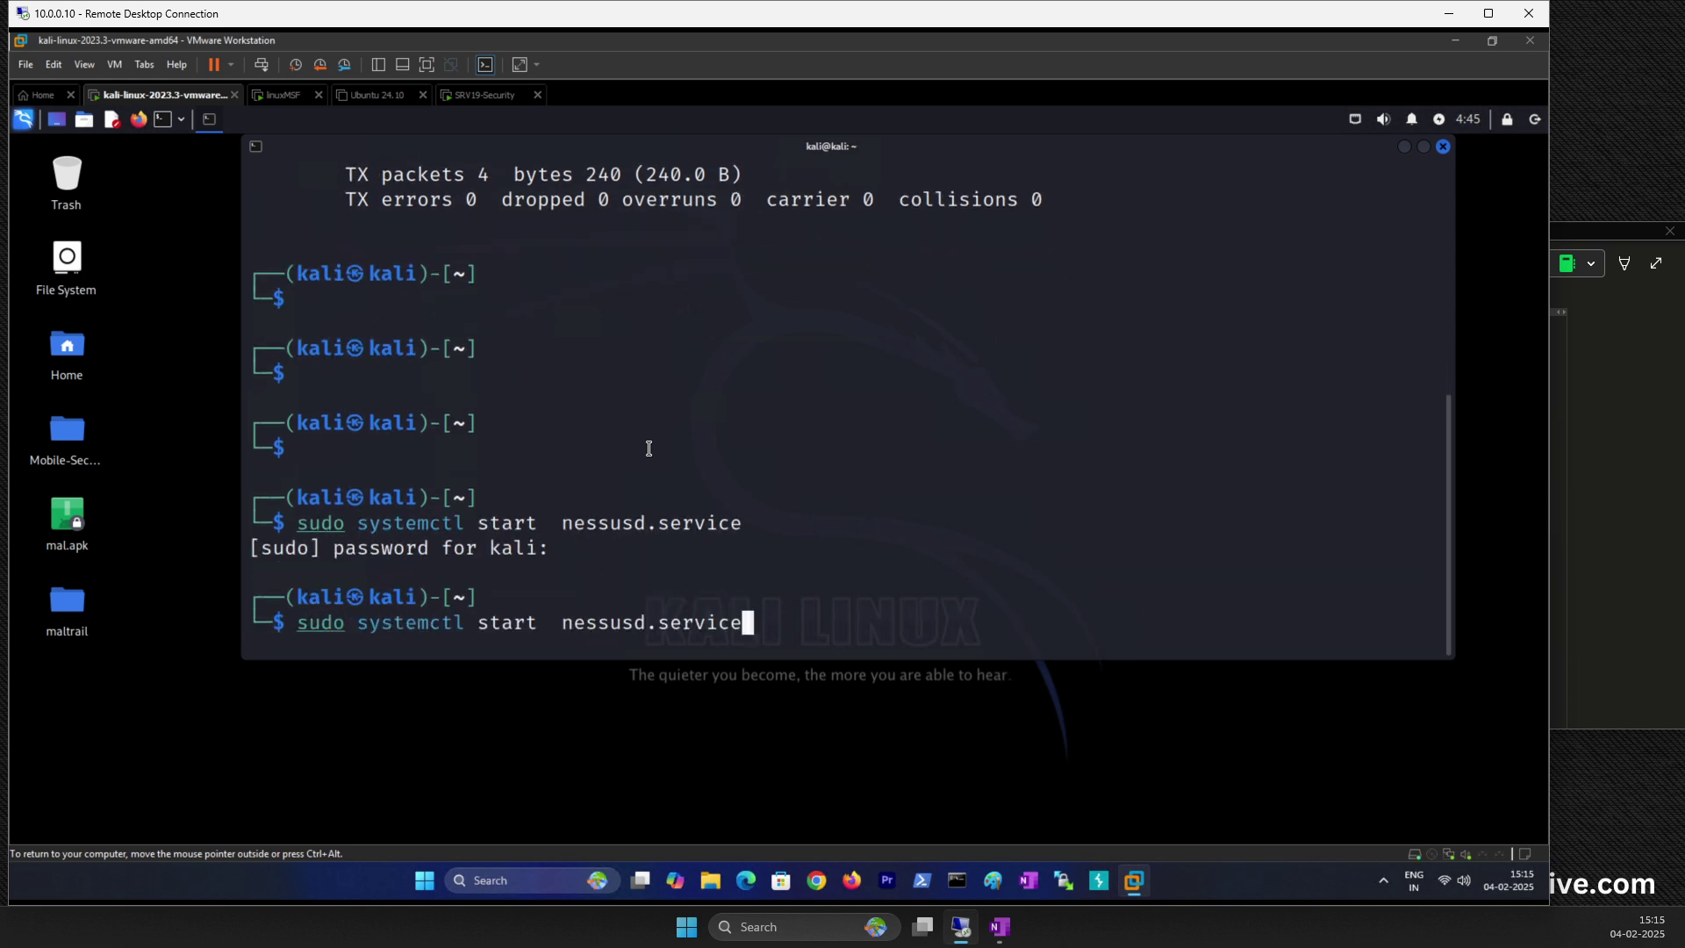
key(Return)
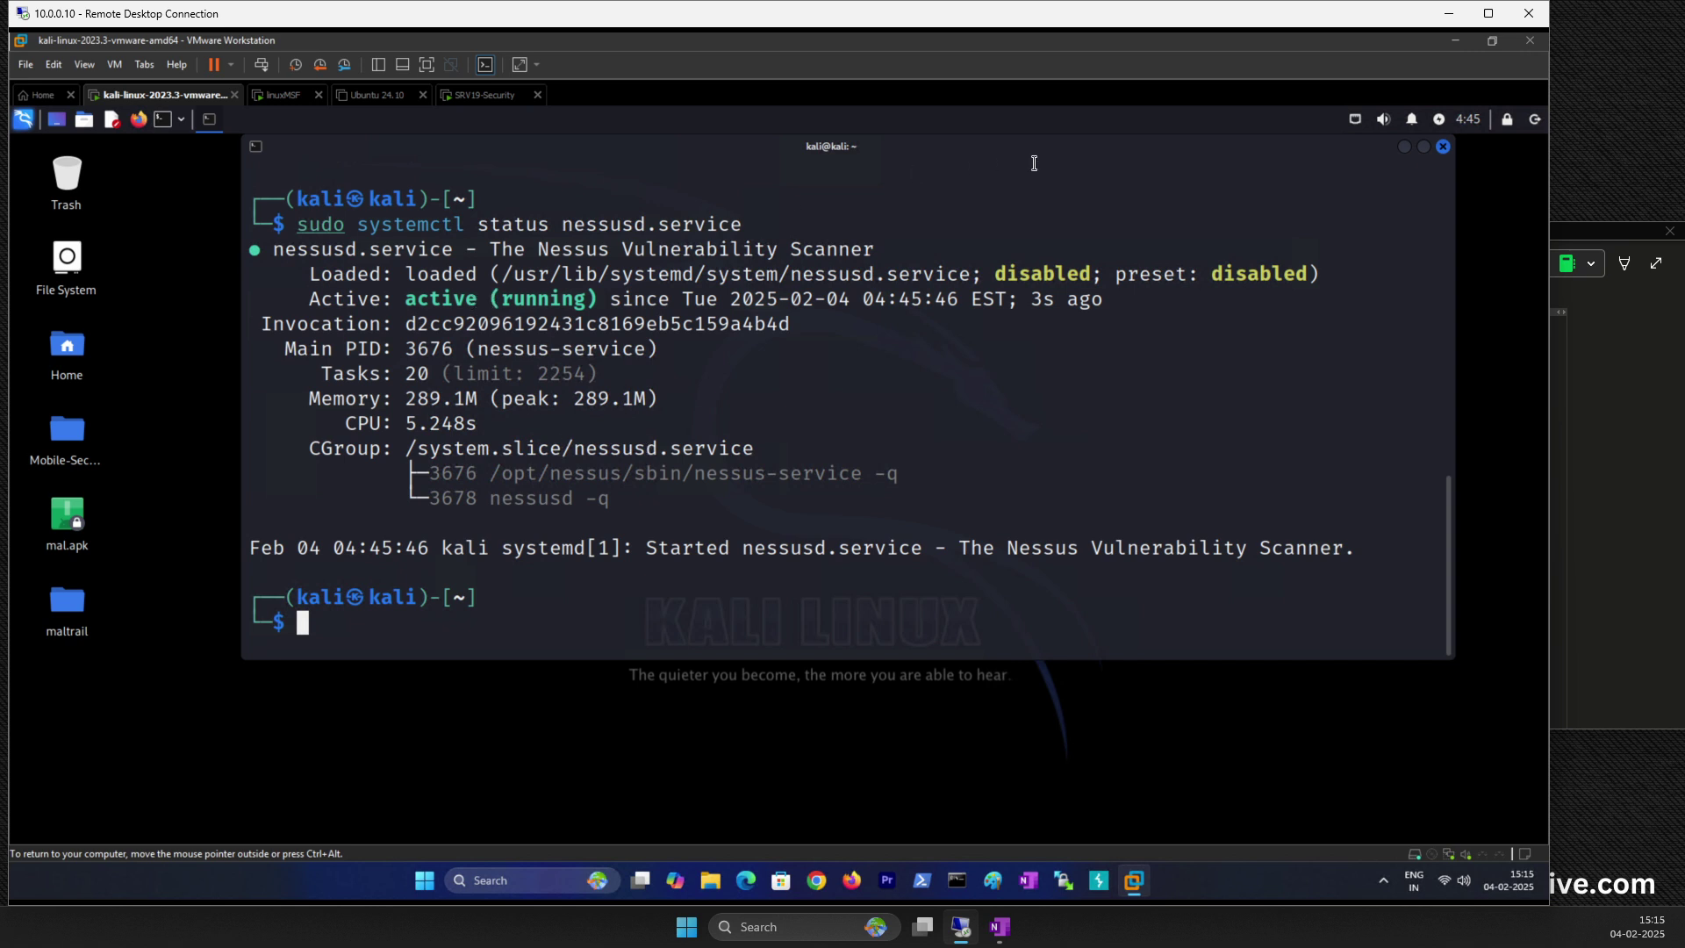
click(1404, 146)
click(140, 120)
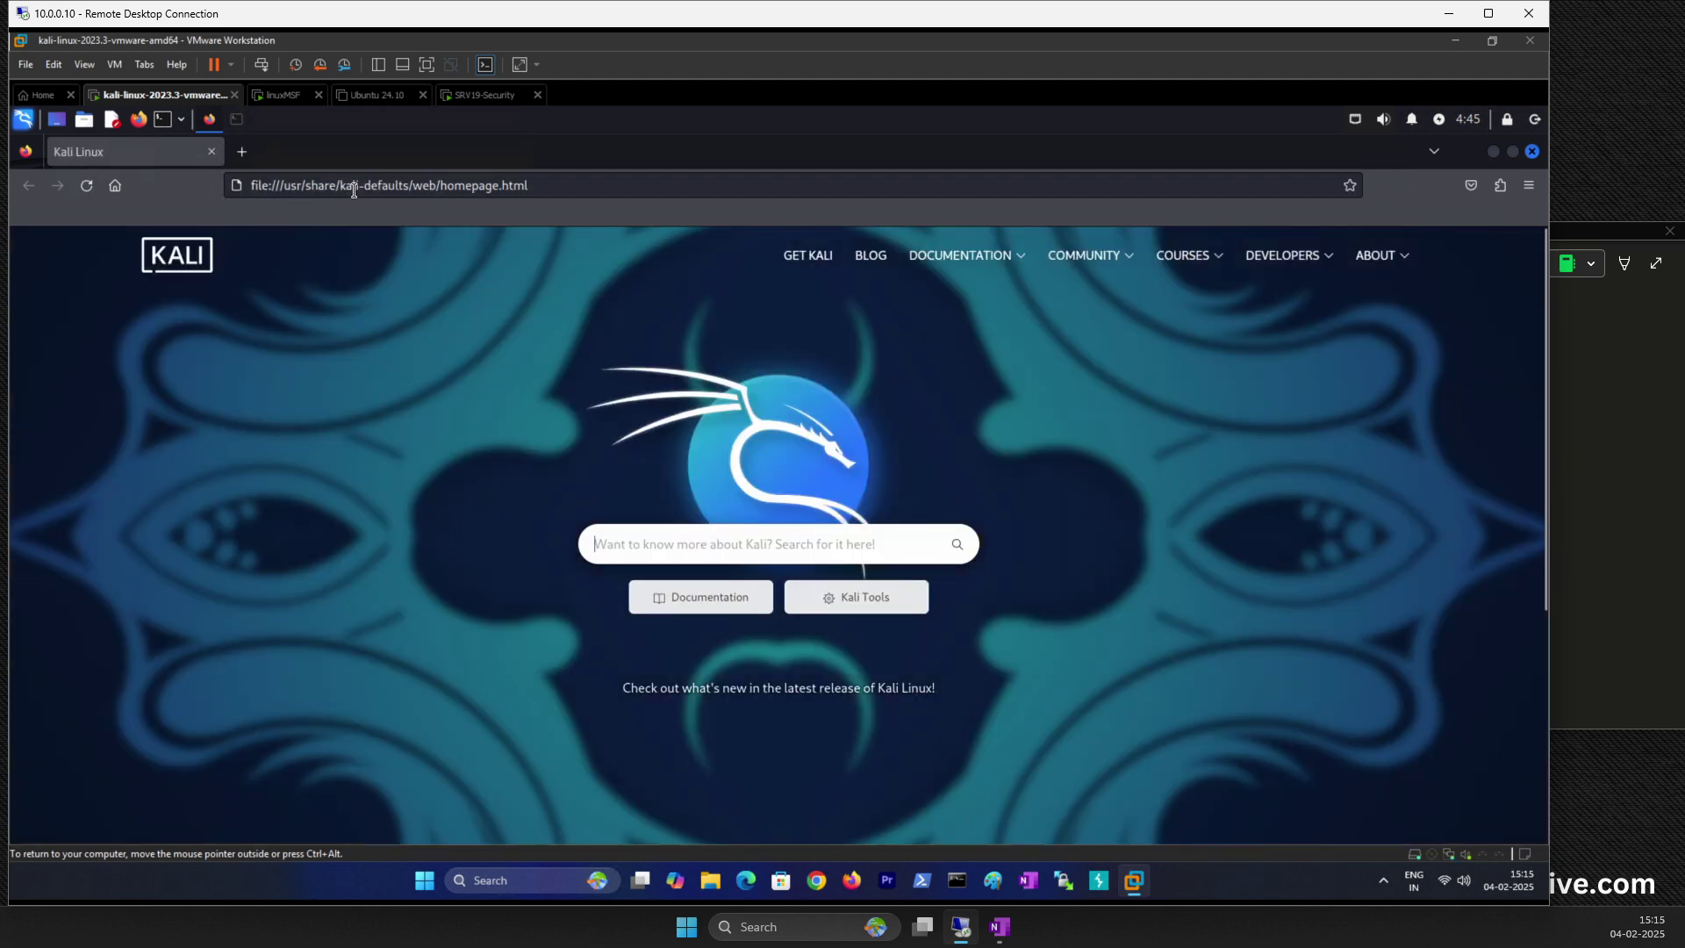
Step: Load the local Nessus web interface at 127.0.0.1:8834/ in Firefox
click(355, 185)
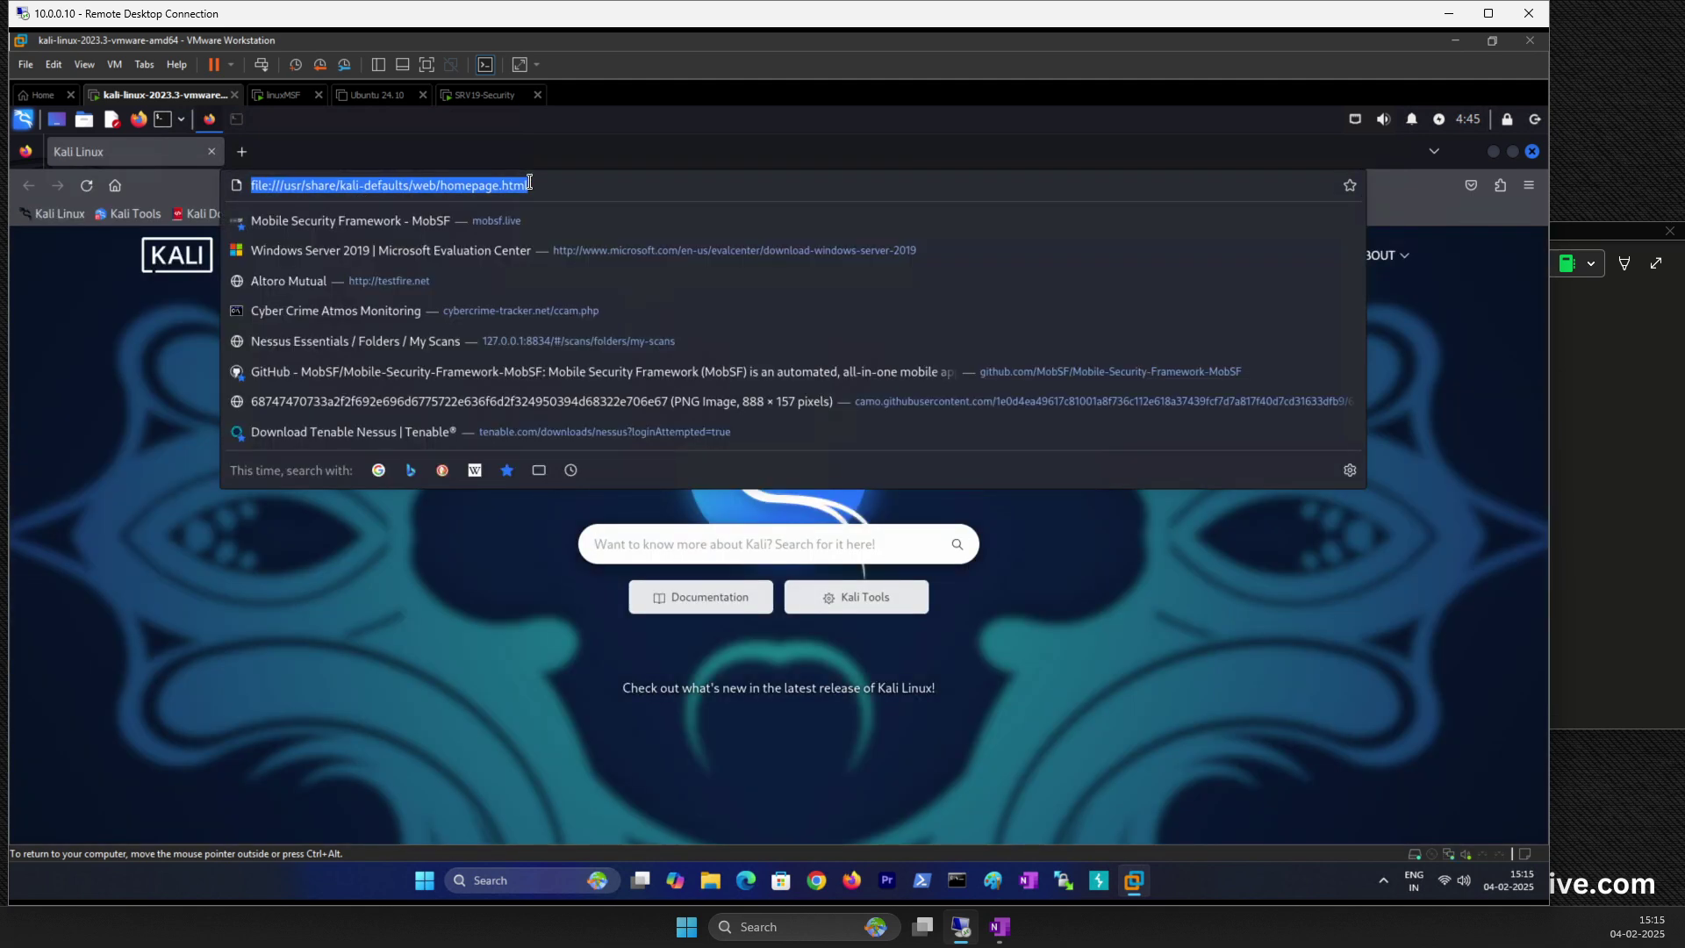
text(127.0.0.1:8834/)
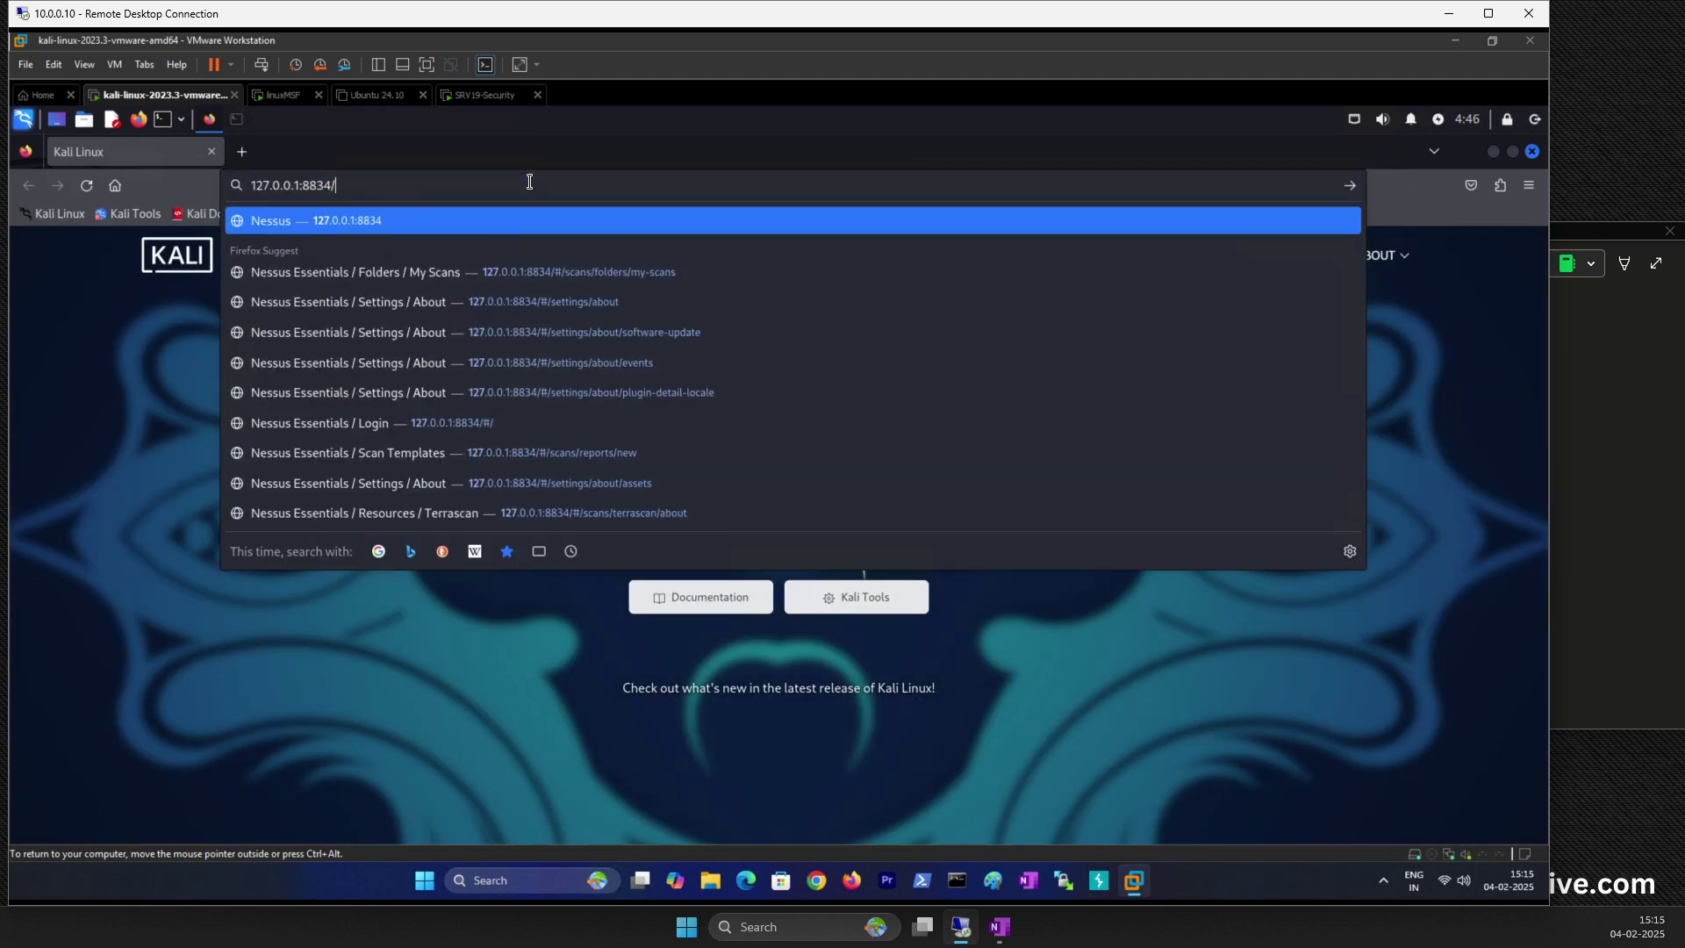
key(Return)
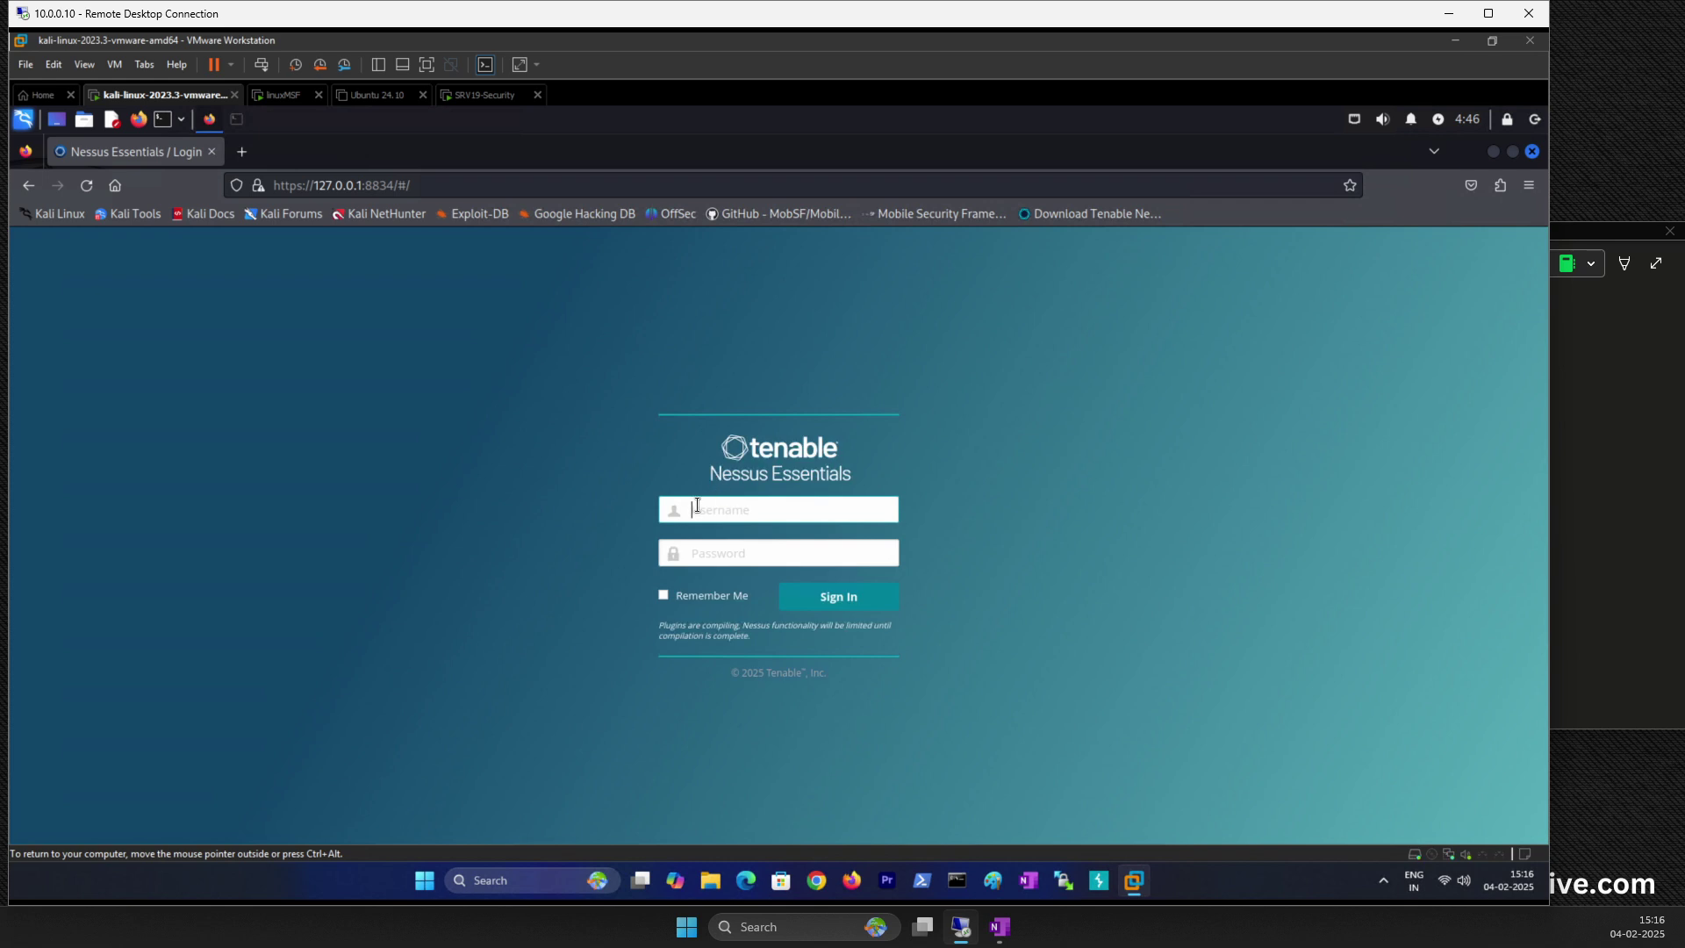
Step: Sign in with the admin username and password, decline saving the login, and reload
text(admin)
key(Tab)
text(admin)
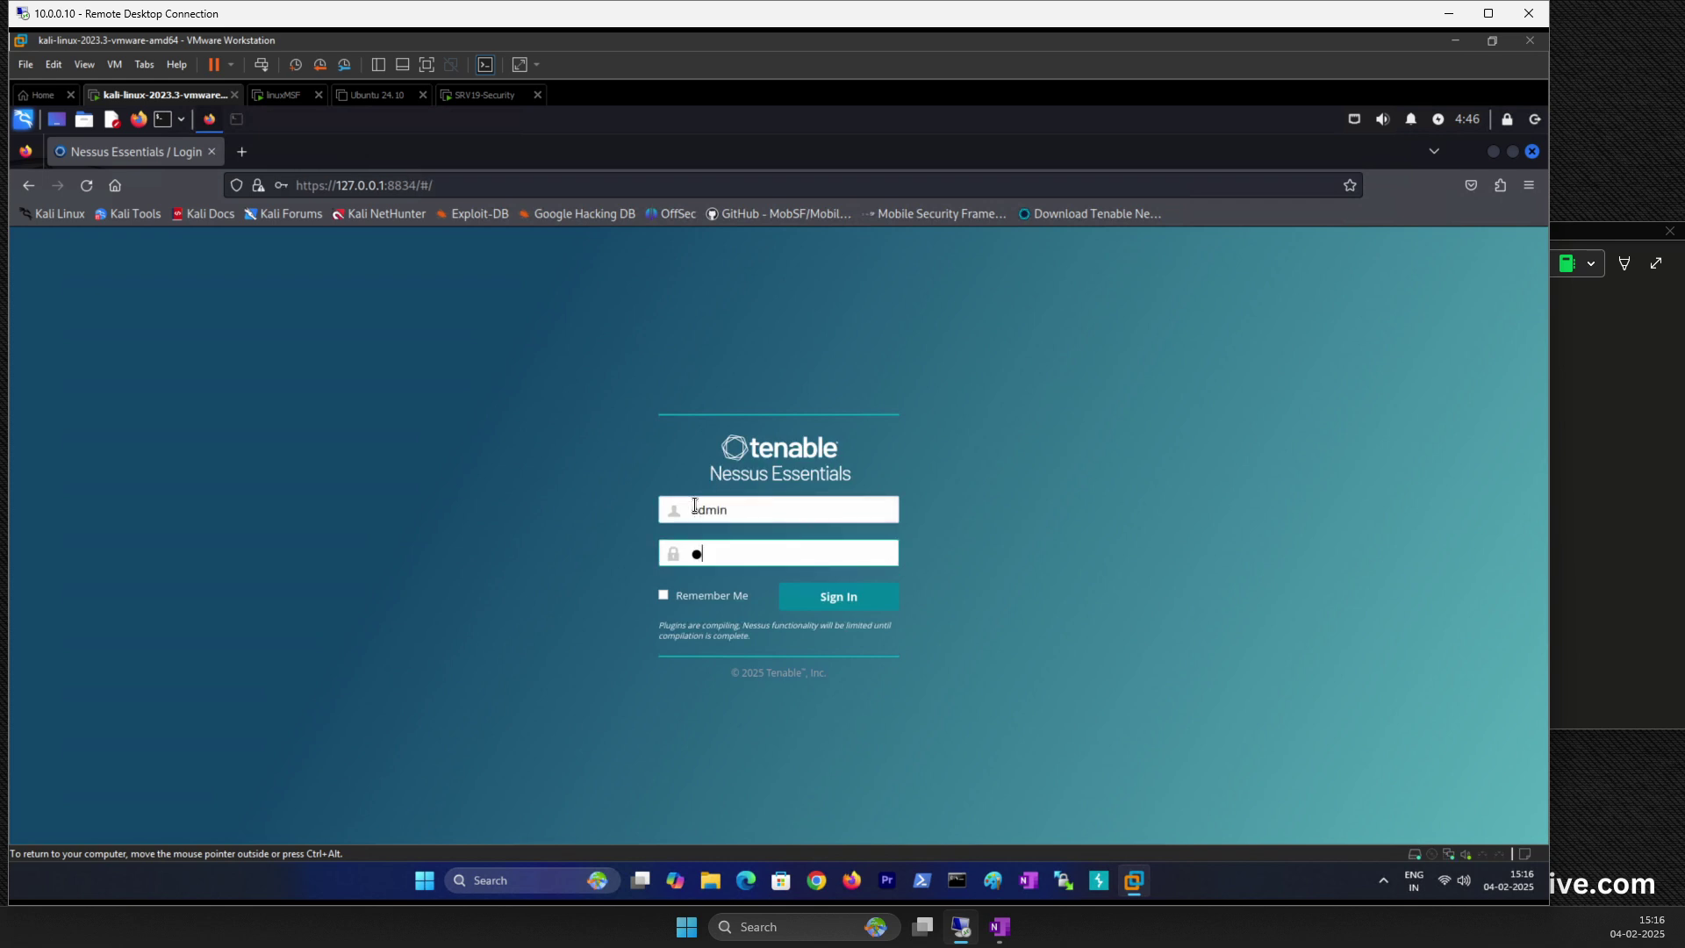
text(12)
key(Return)
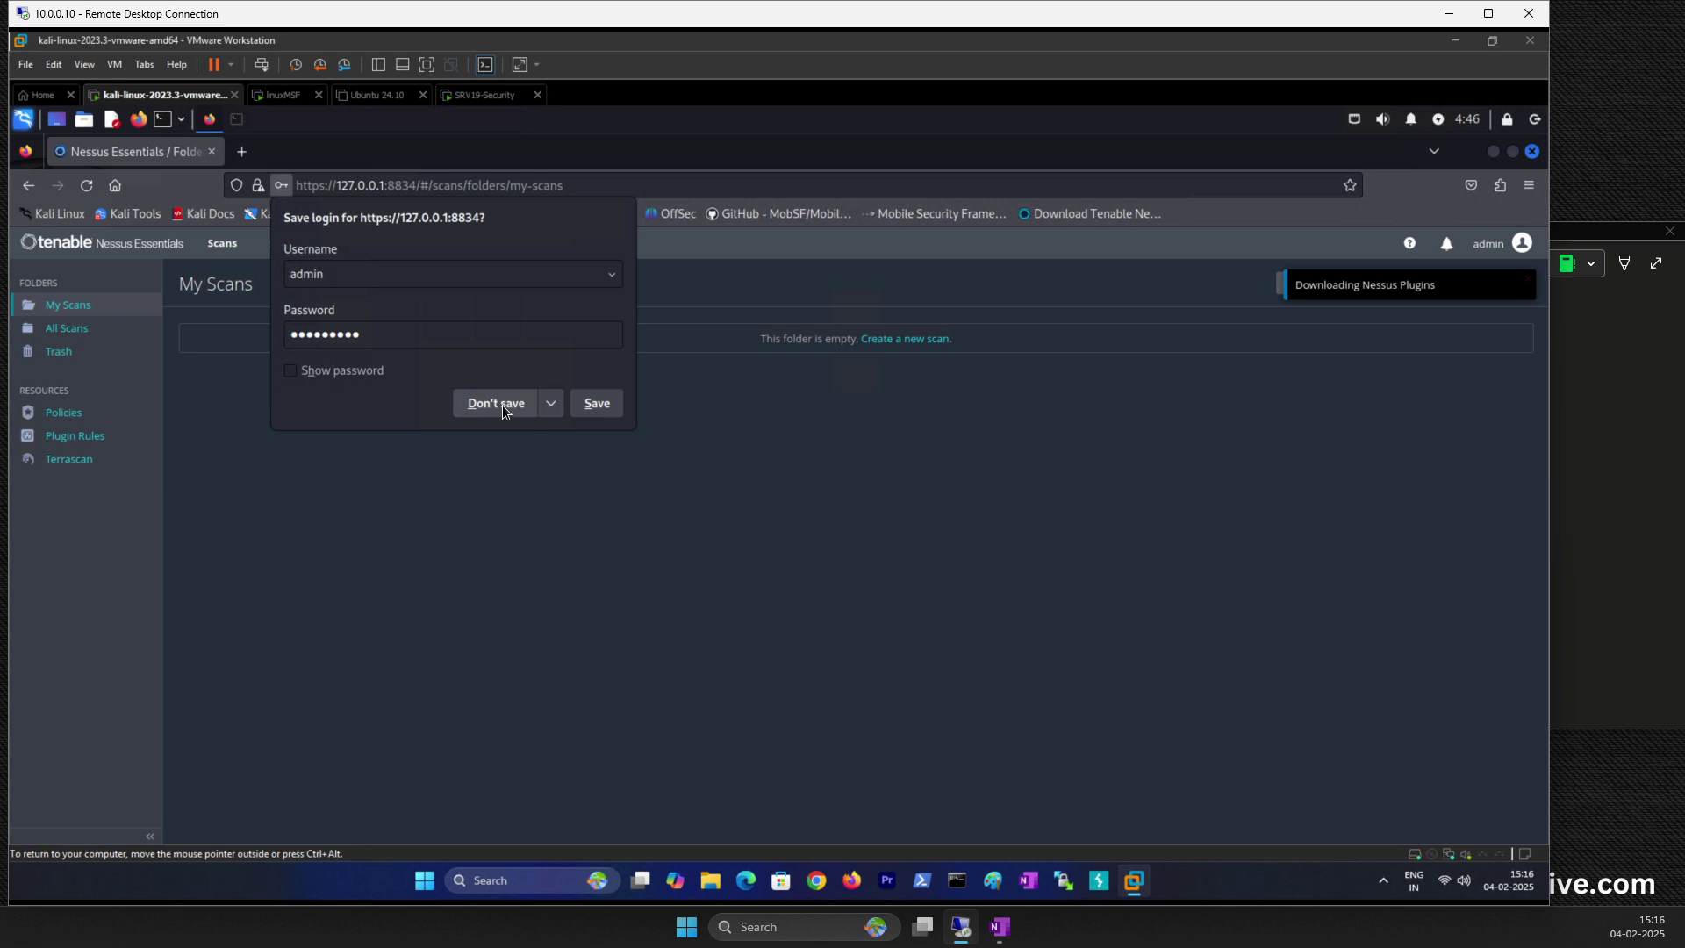
click(502, 404)
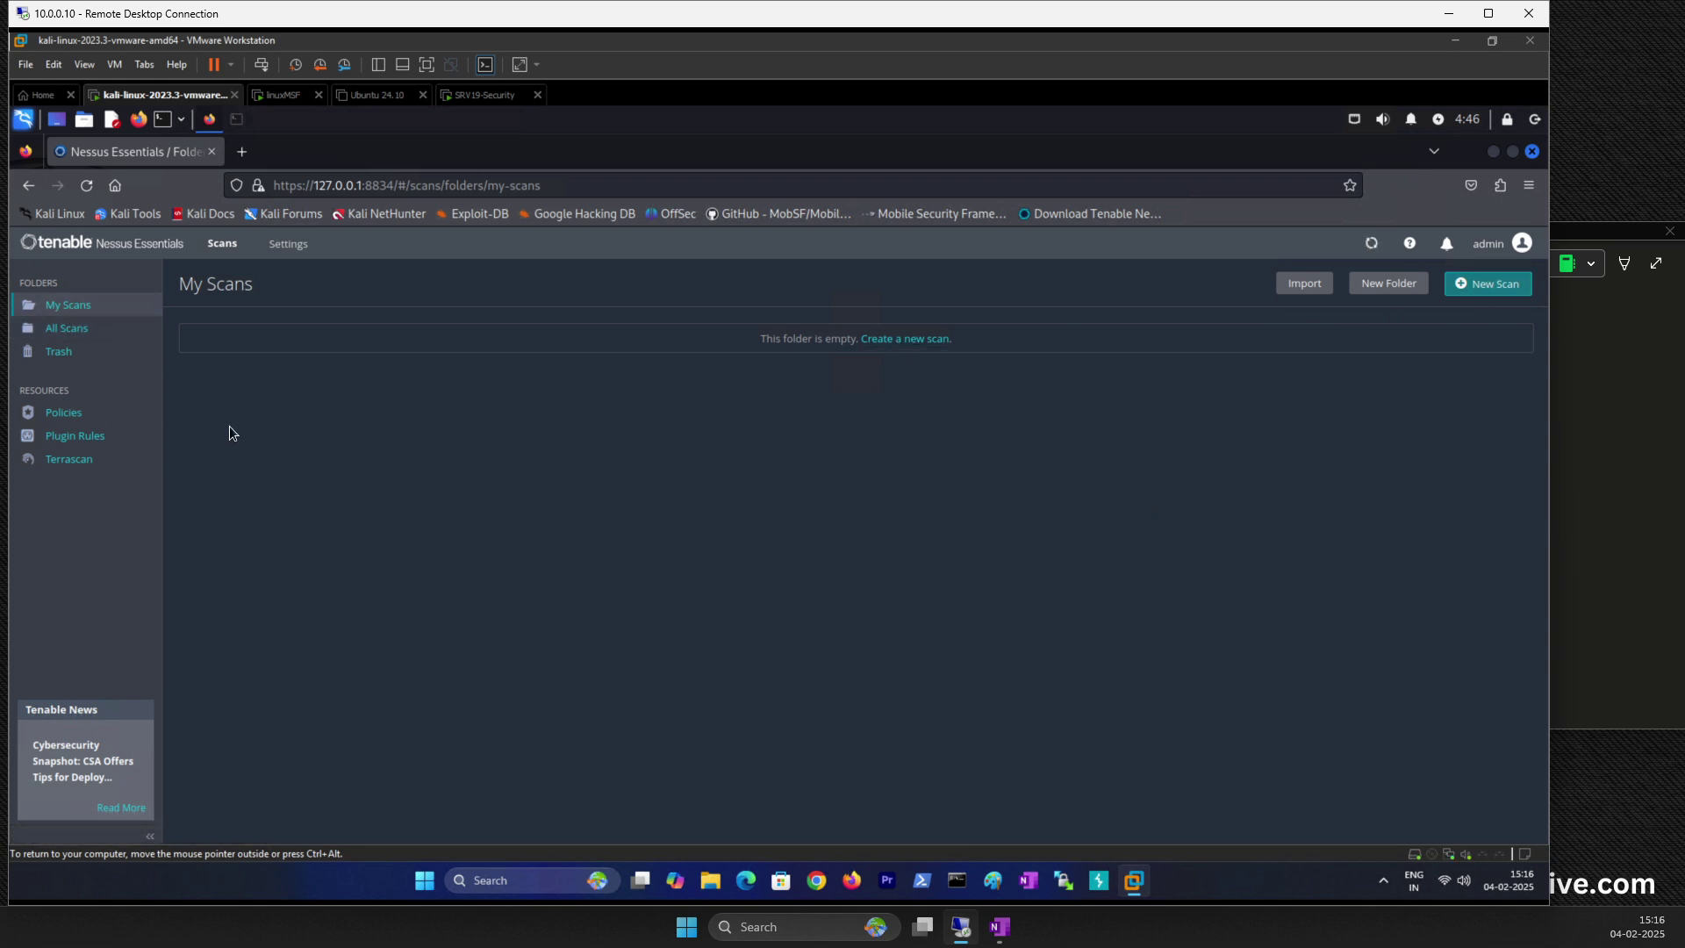
key(F5)
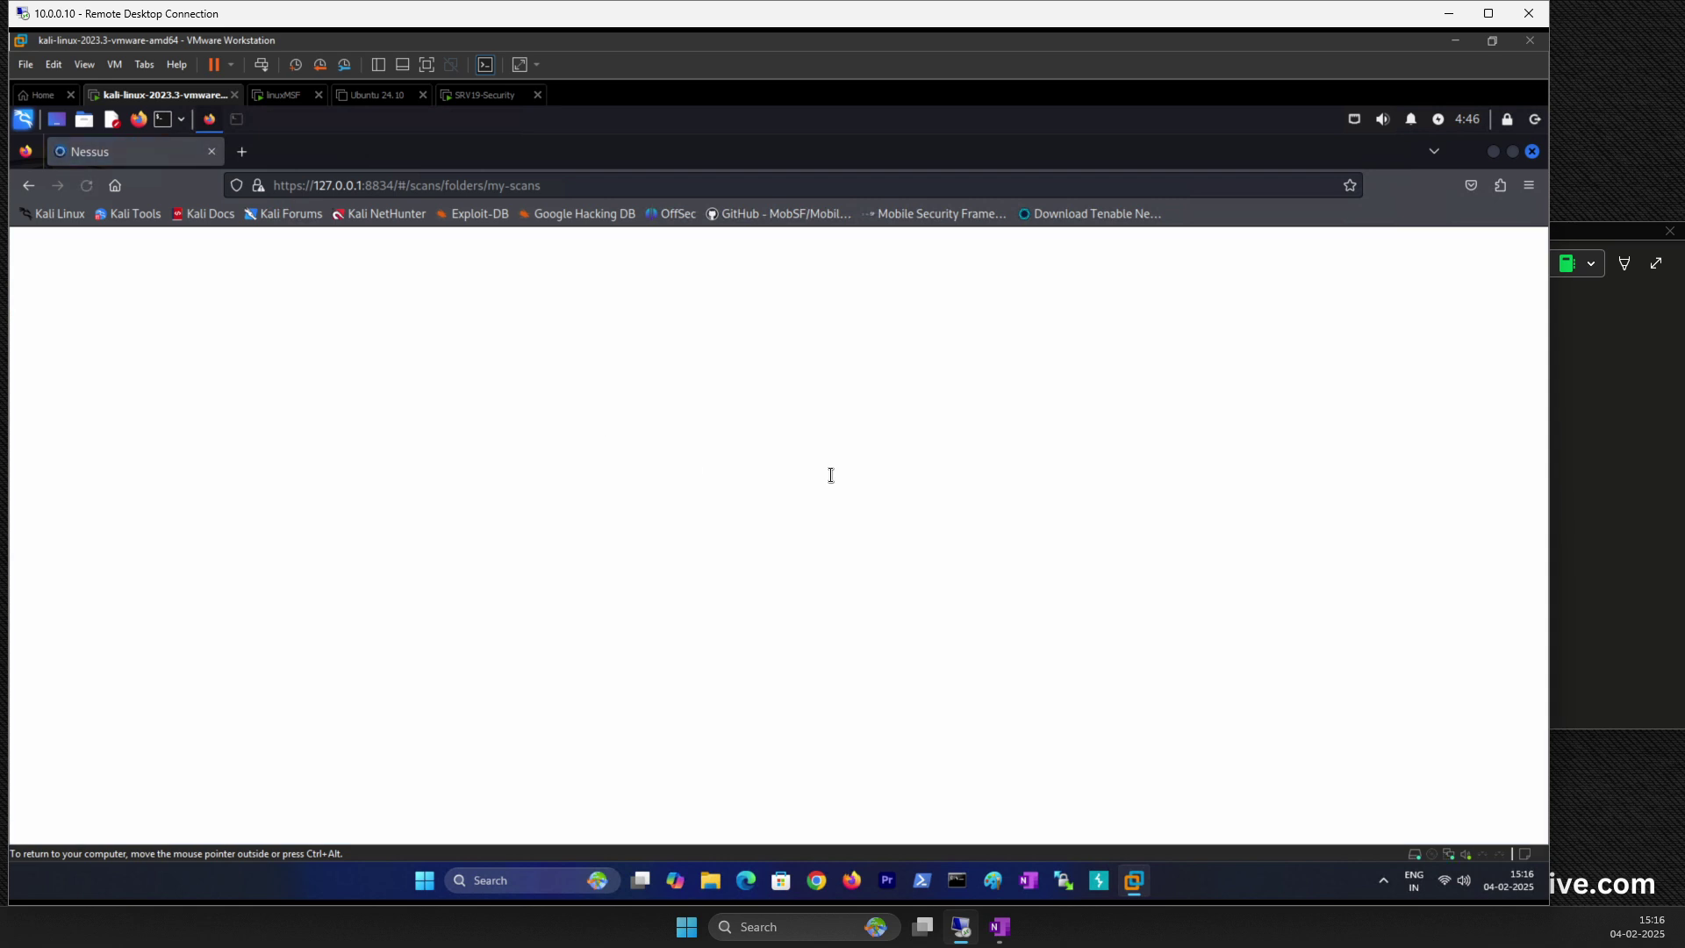
Step: Close the Welcome to Nessus Essentials host-discovery dialog without entering any targets
click(938, 662)
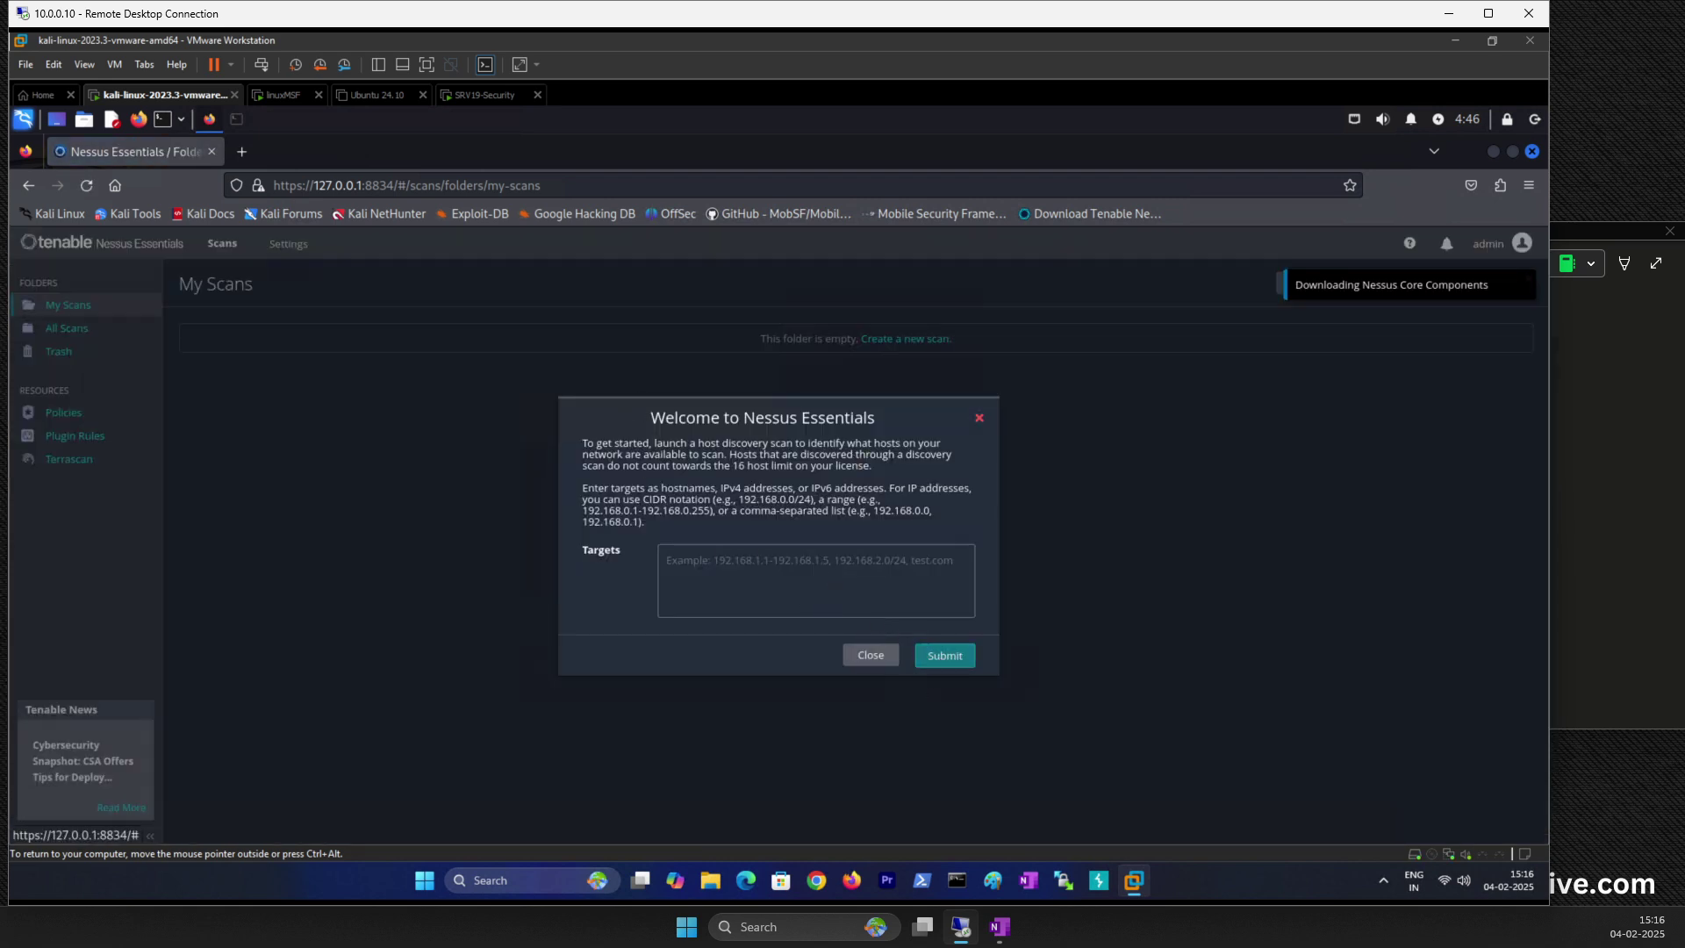
drag(655, 425, 887, 426)
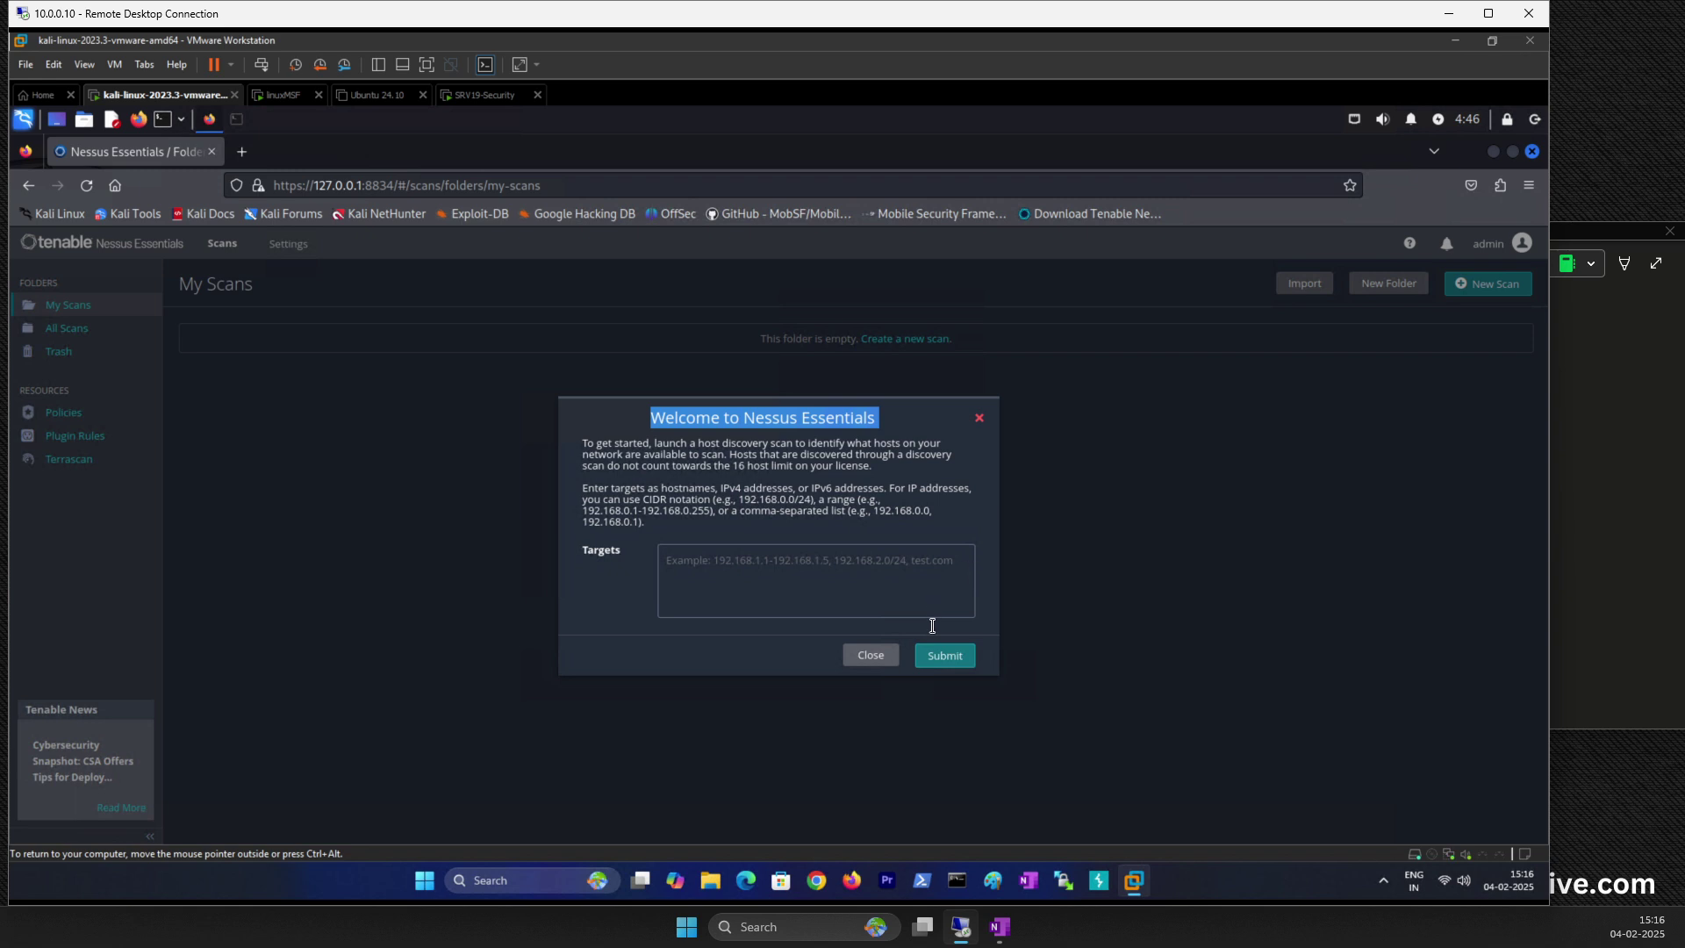
click(754, 578)
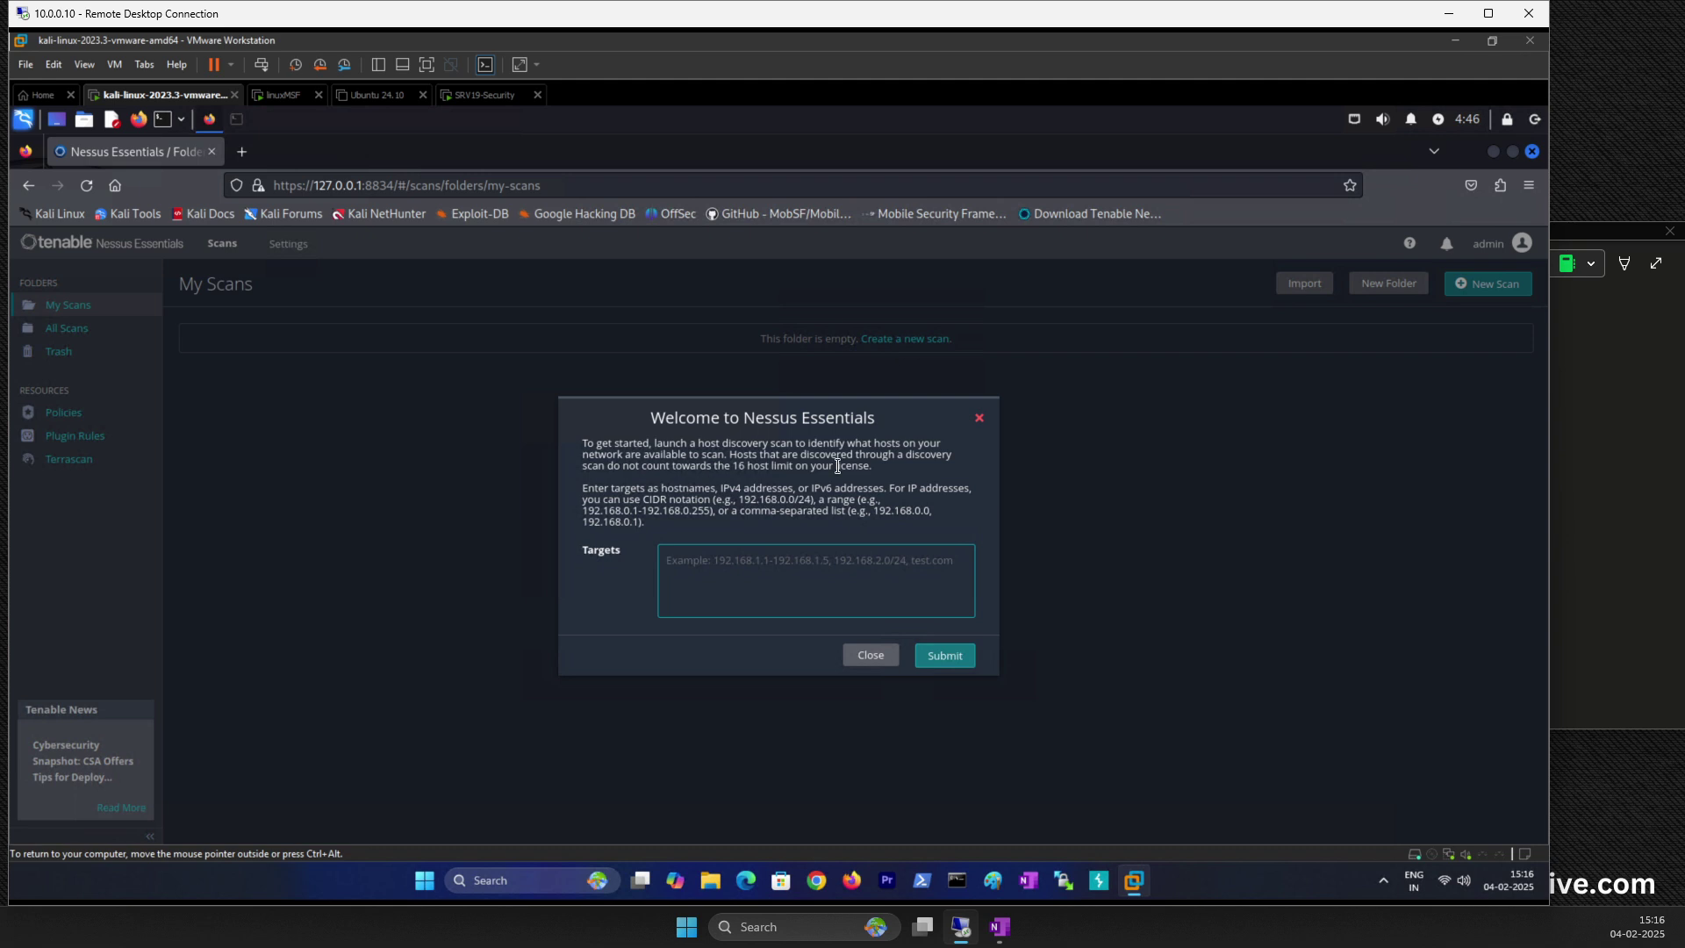
click(867, 656)
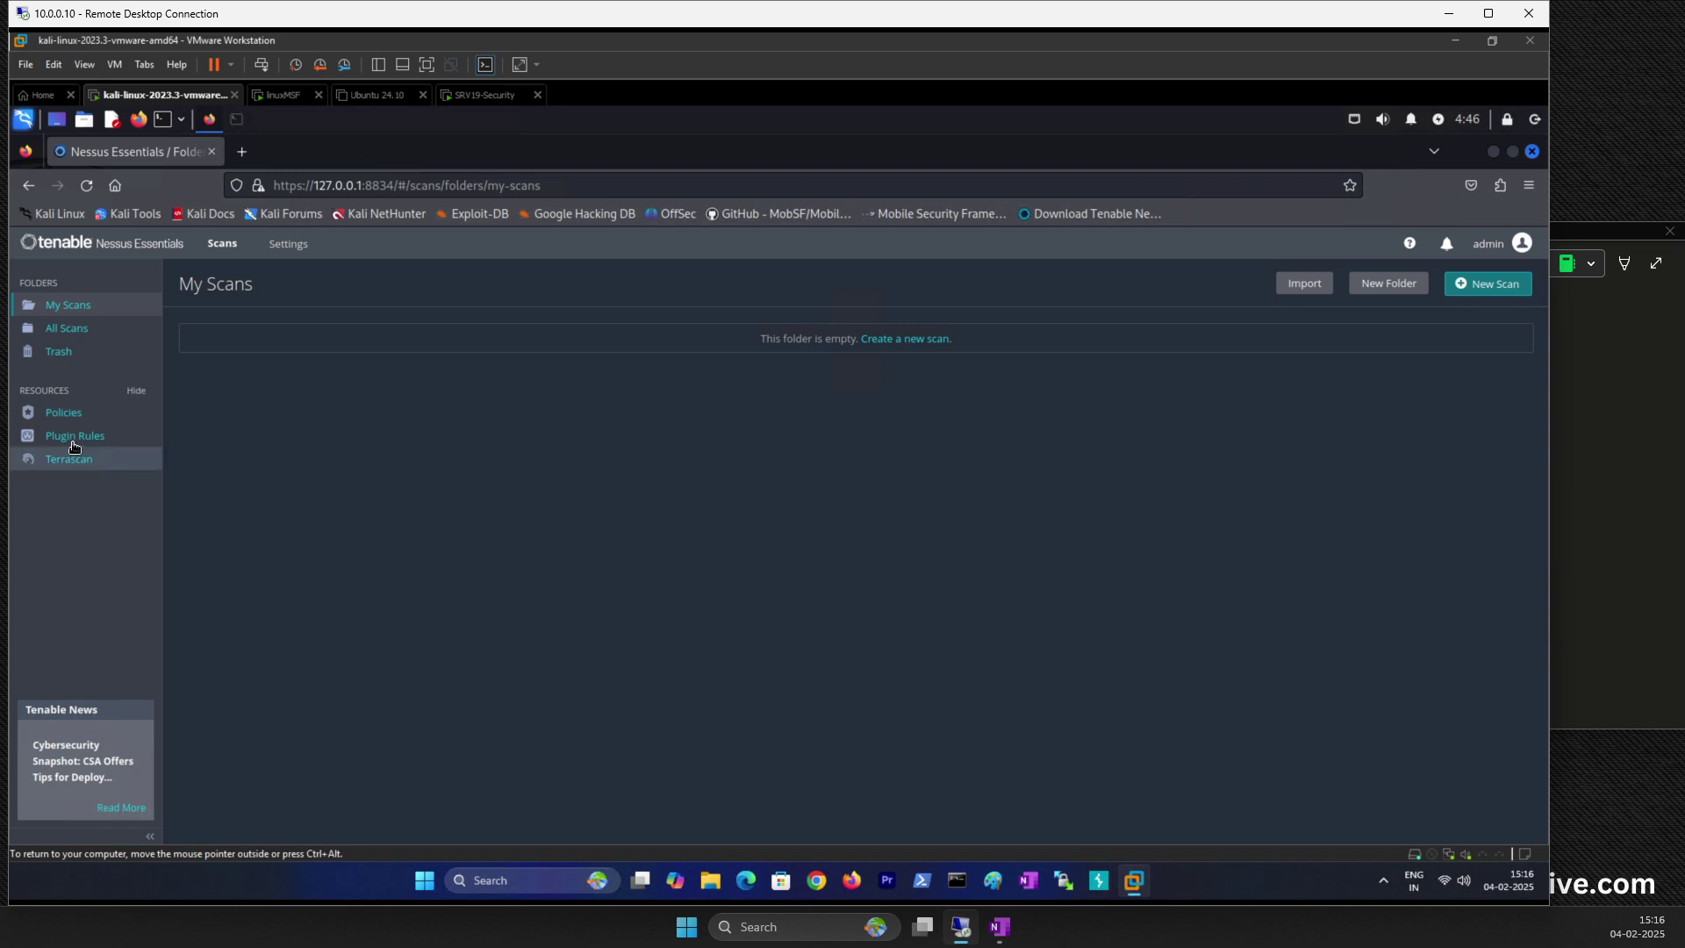
Step: Choose New Scan from My Scans and scroll through the Scan Templates gallery
click(1489, 284)
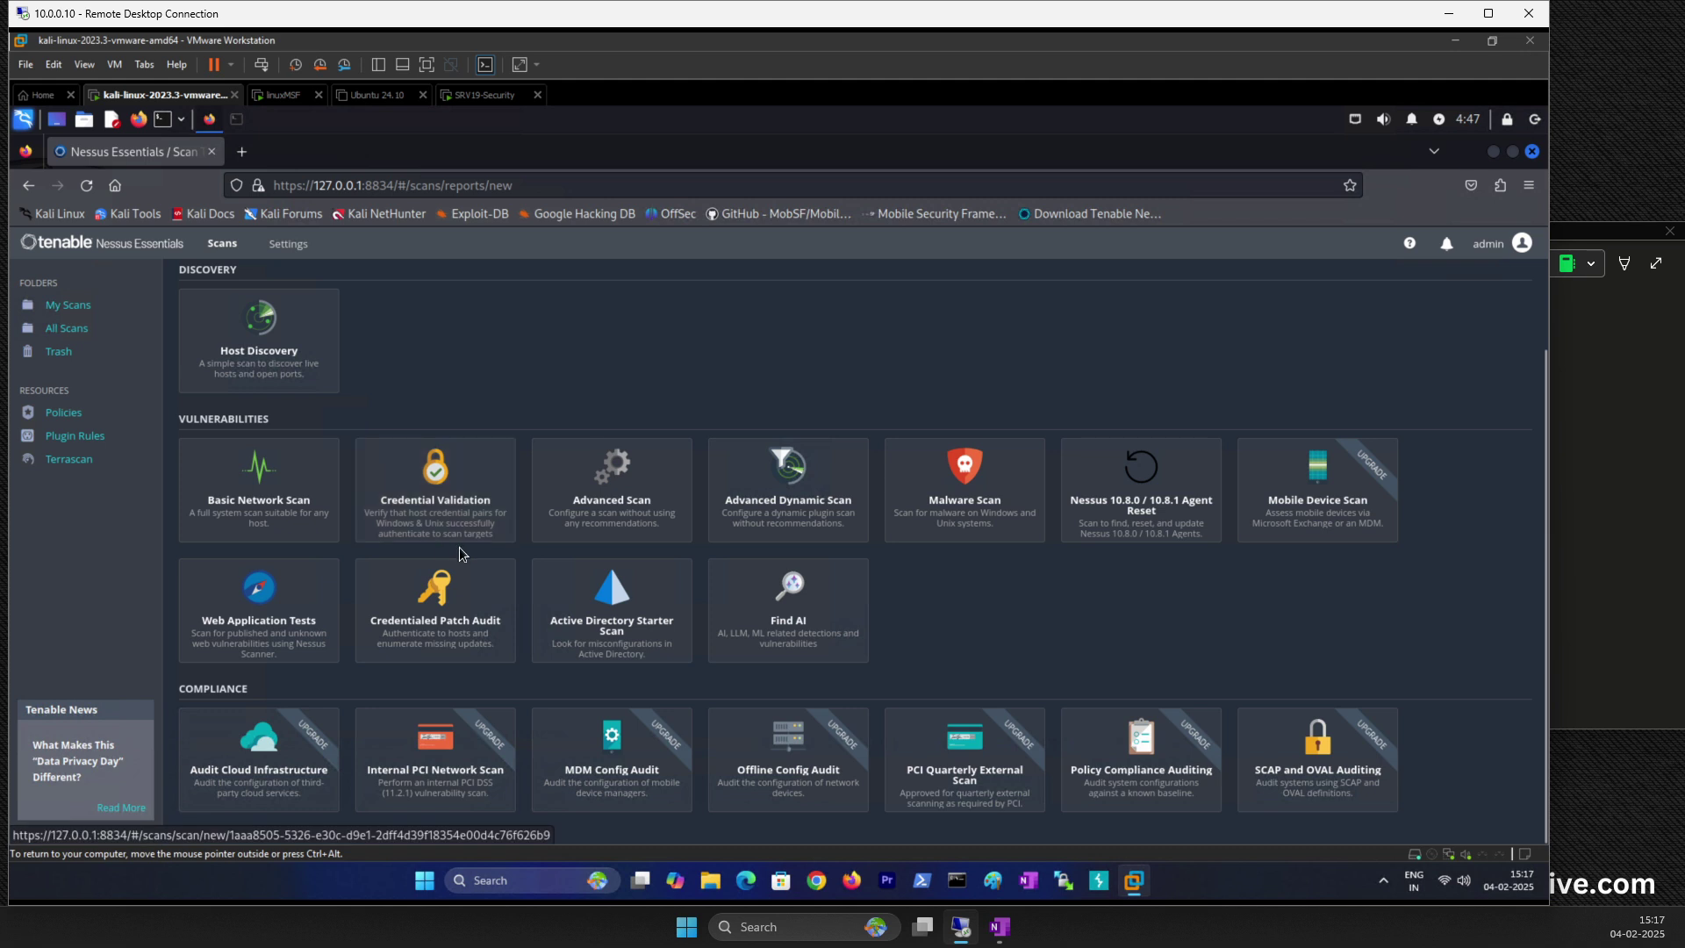
scroll(355, 601, down, 1)
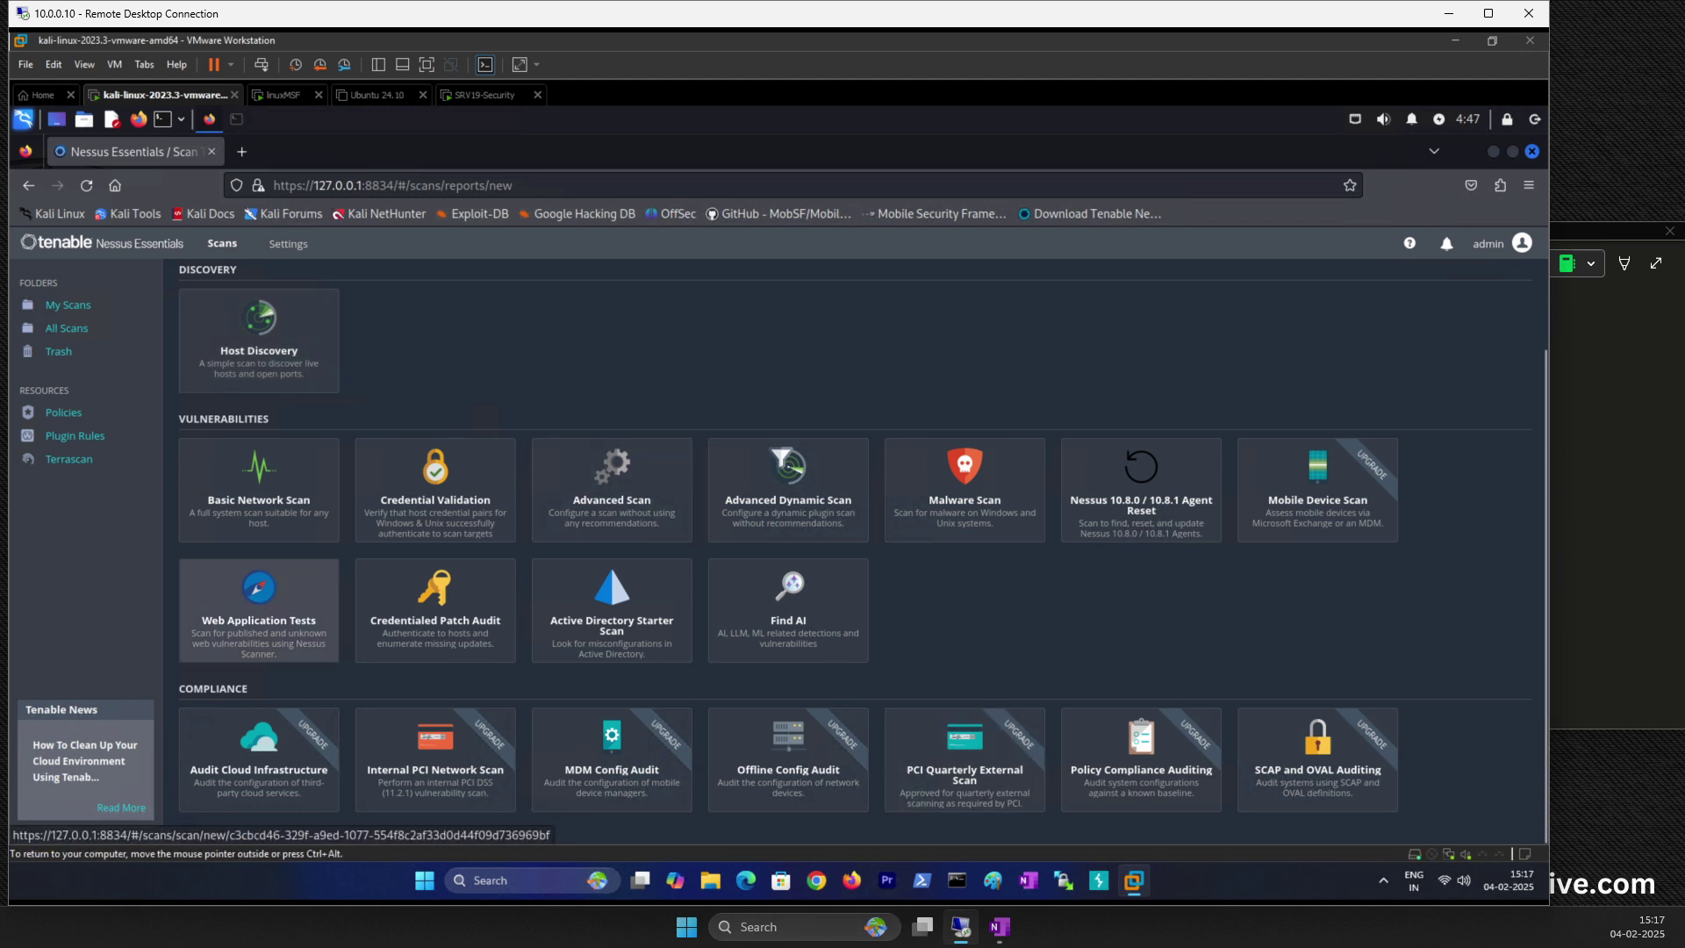
Step: Capture the Nessus scan templates page with the Snipping Tool
key(Print)
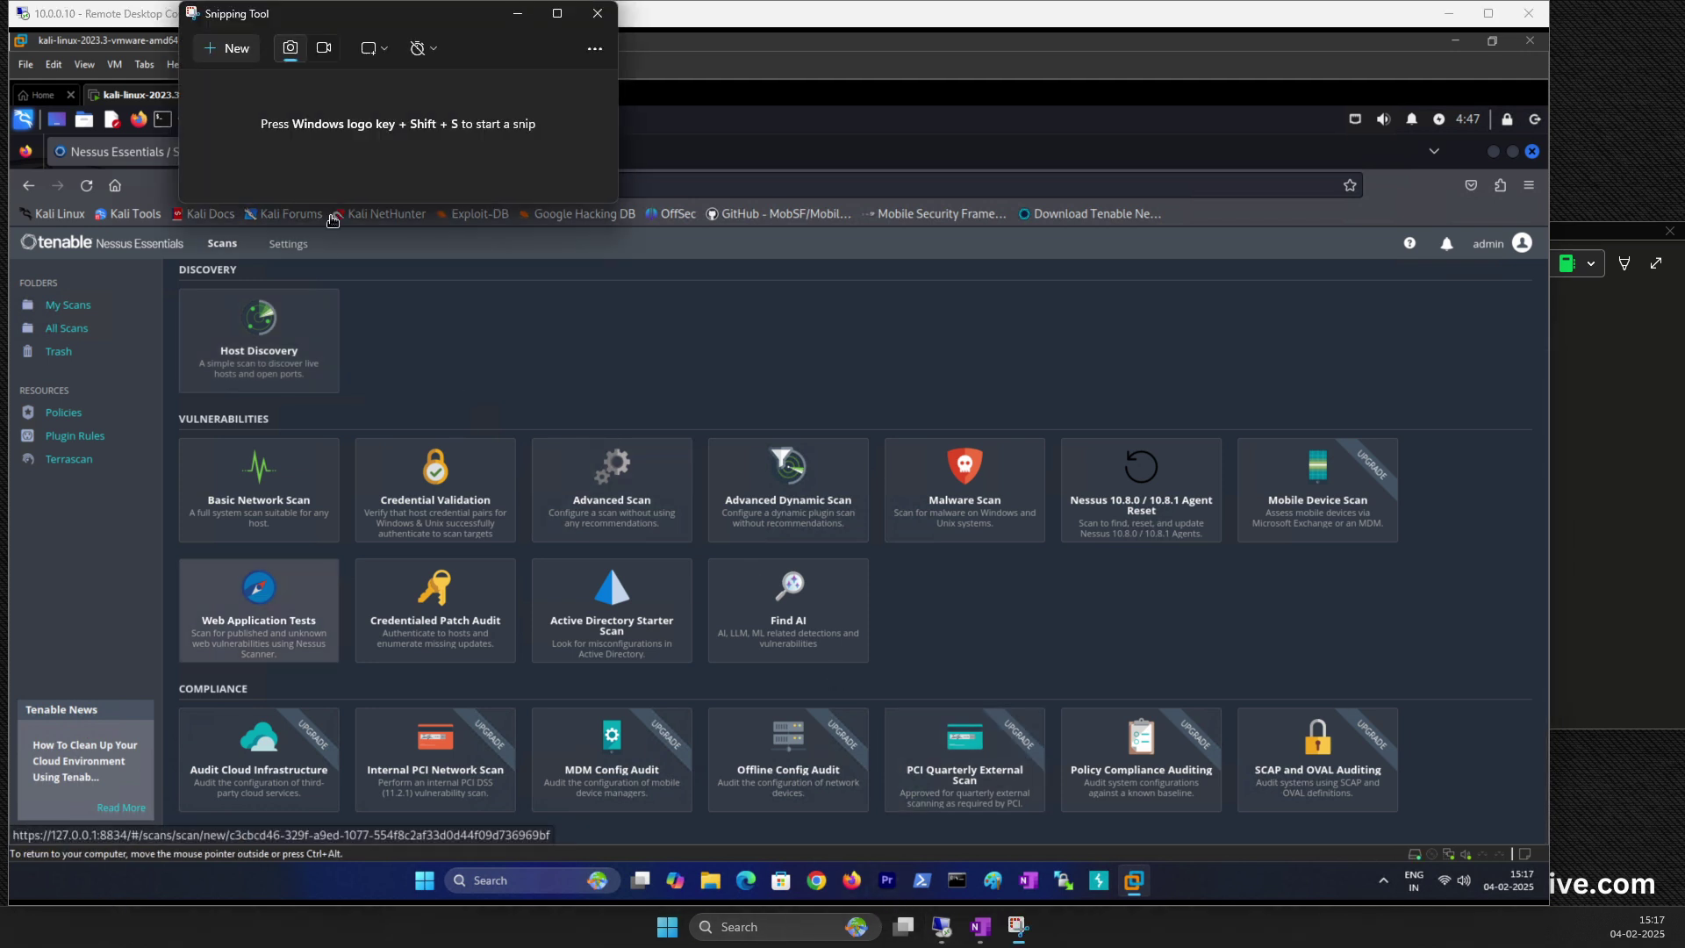
drag(378, 17, 1404, 16)
click(1291, 83)
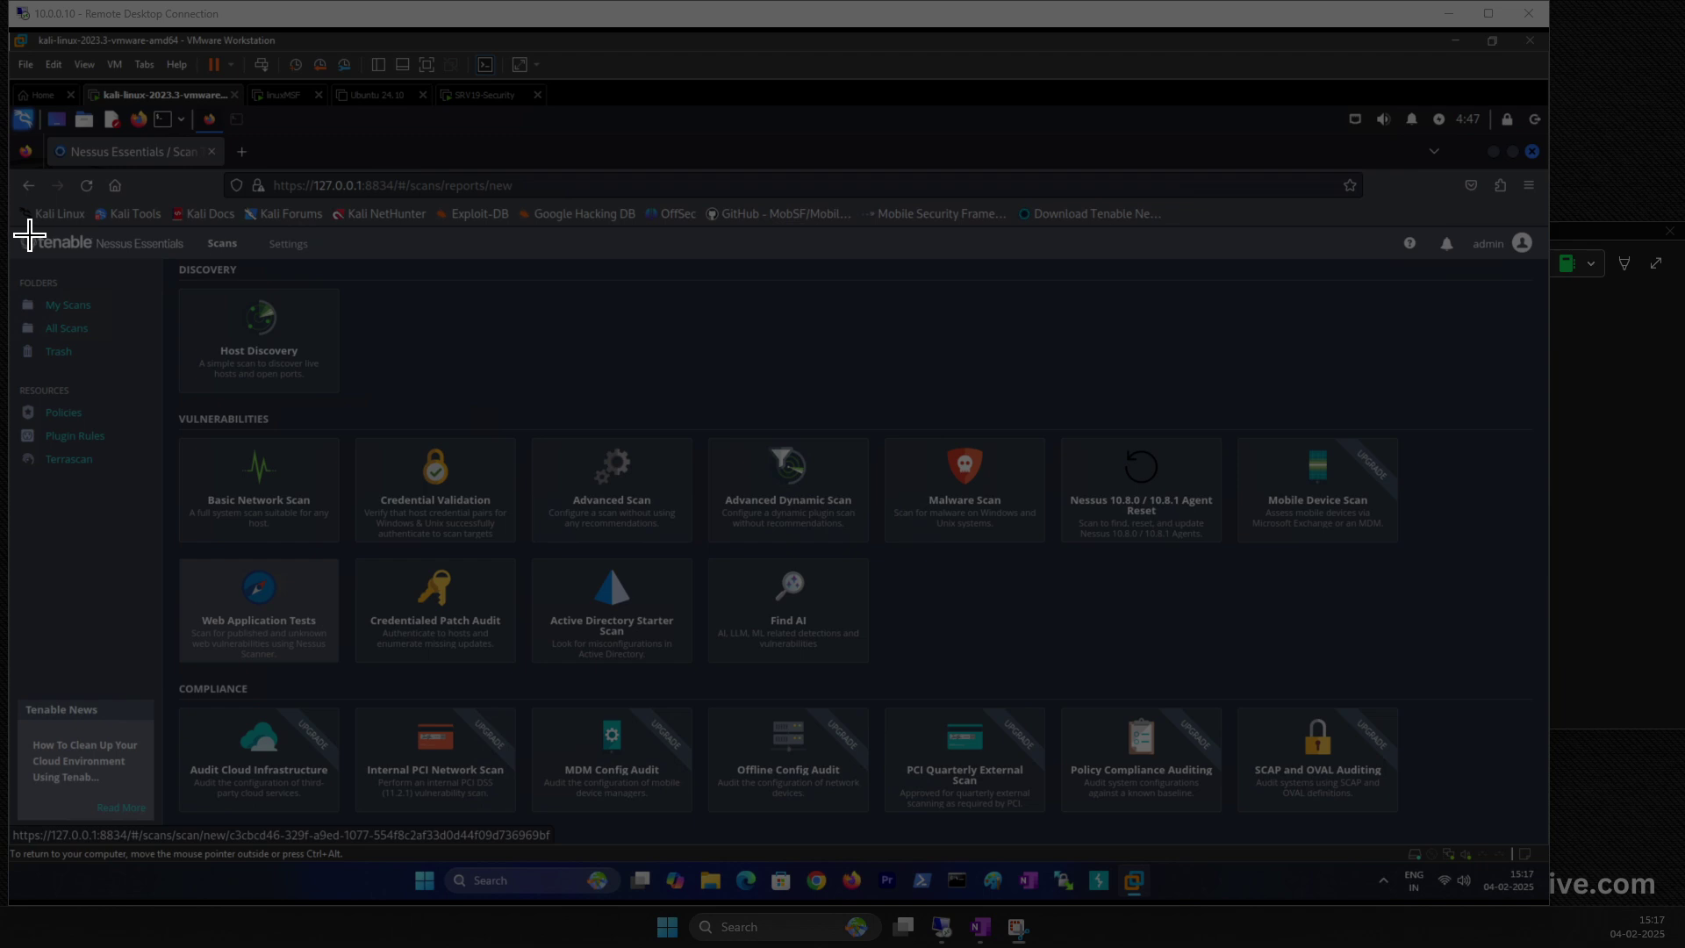
drag(26, 166, 1471, 816)
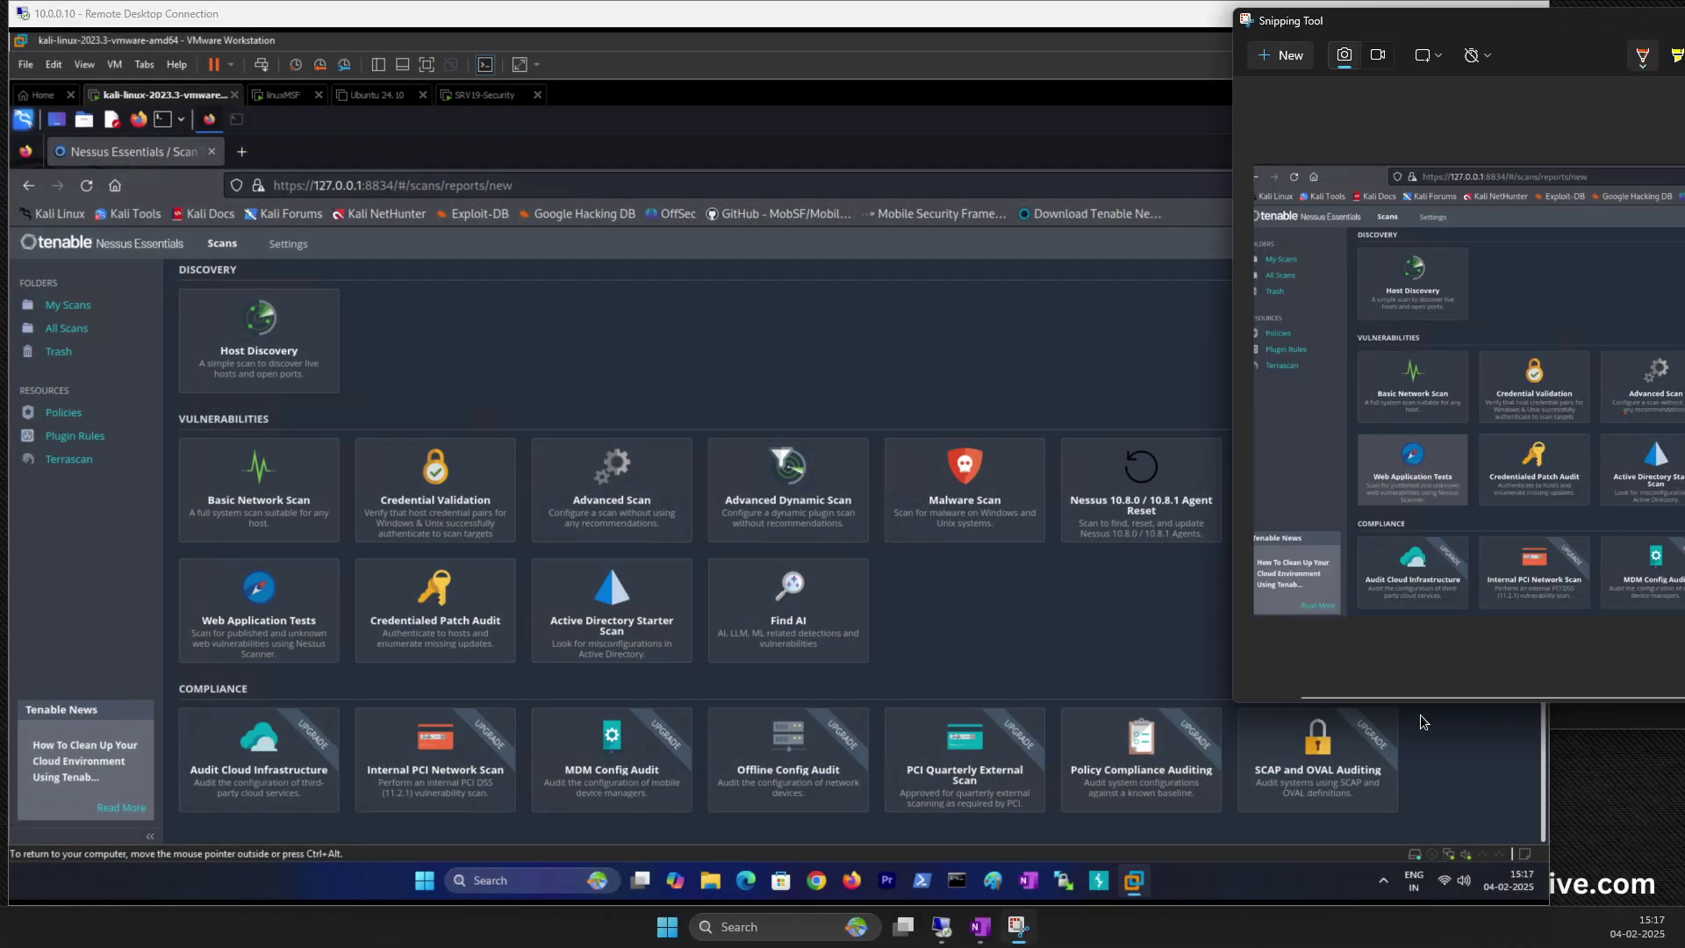
Step: Paste the screenshot into the OneNote lab notes below the Server line and shrink it
click(1604, 722)
scroll(978, 527, down, 1)
click(861, 531)
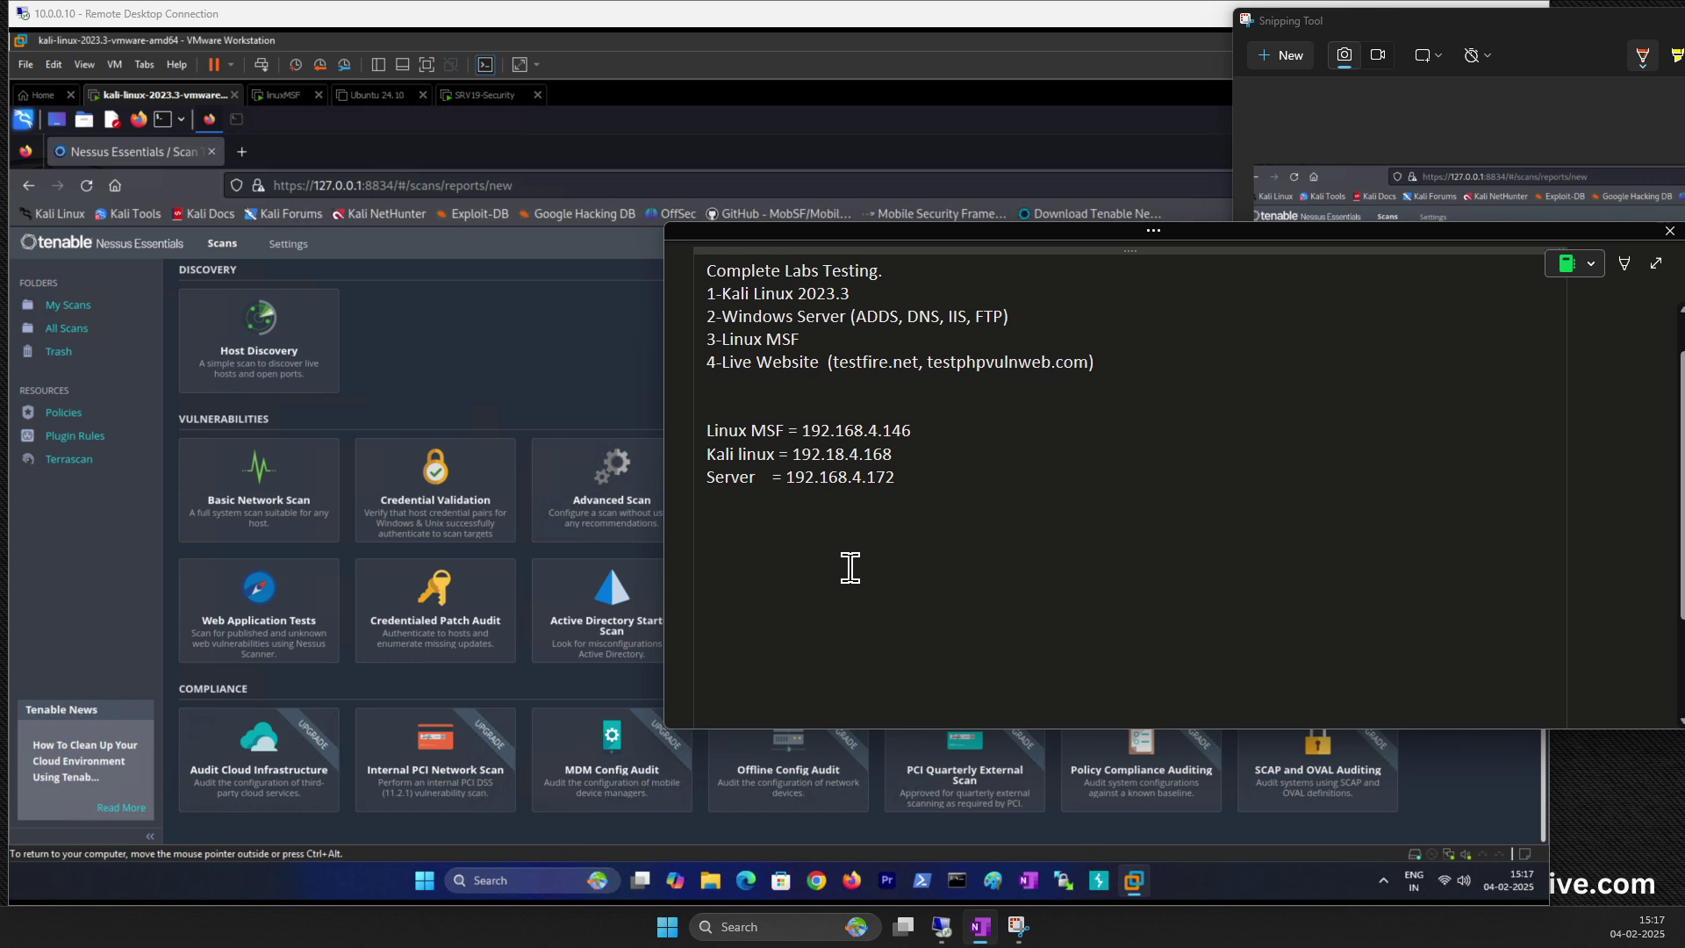
key(ctrl+v)
scroll(970, 597, up, 1)
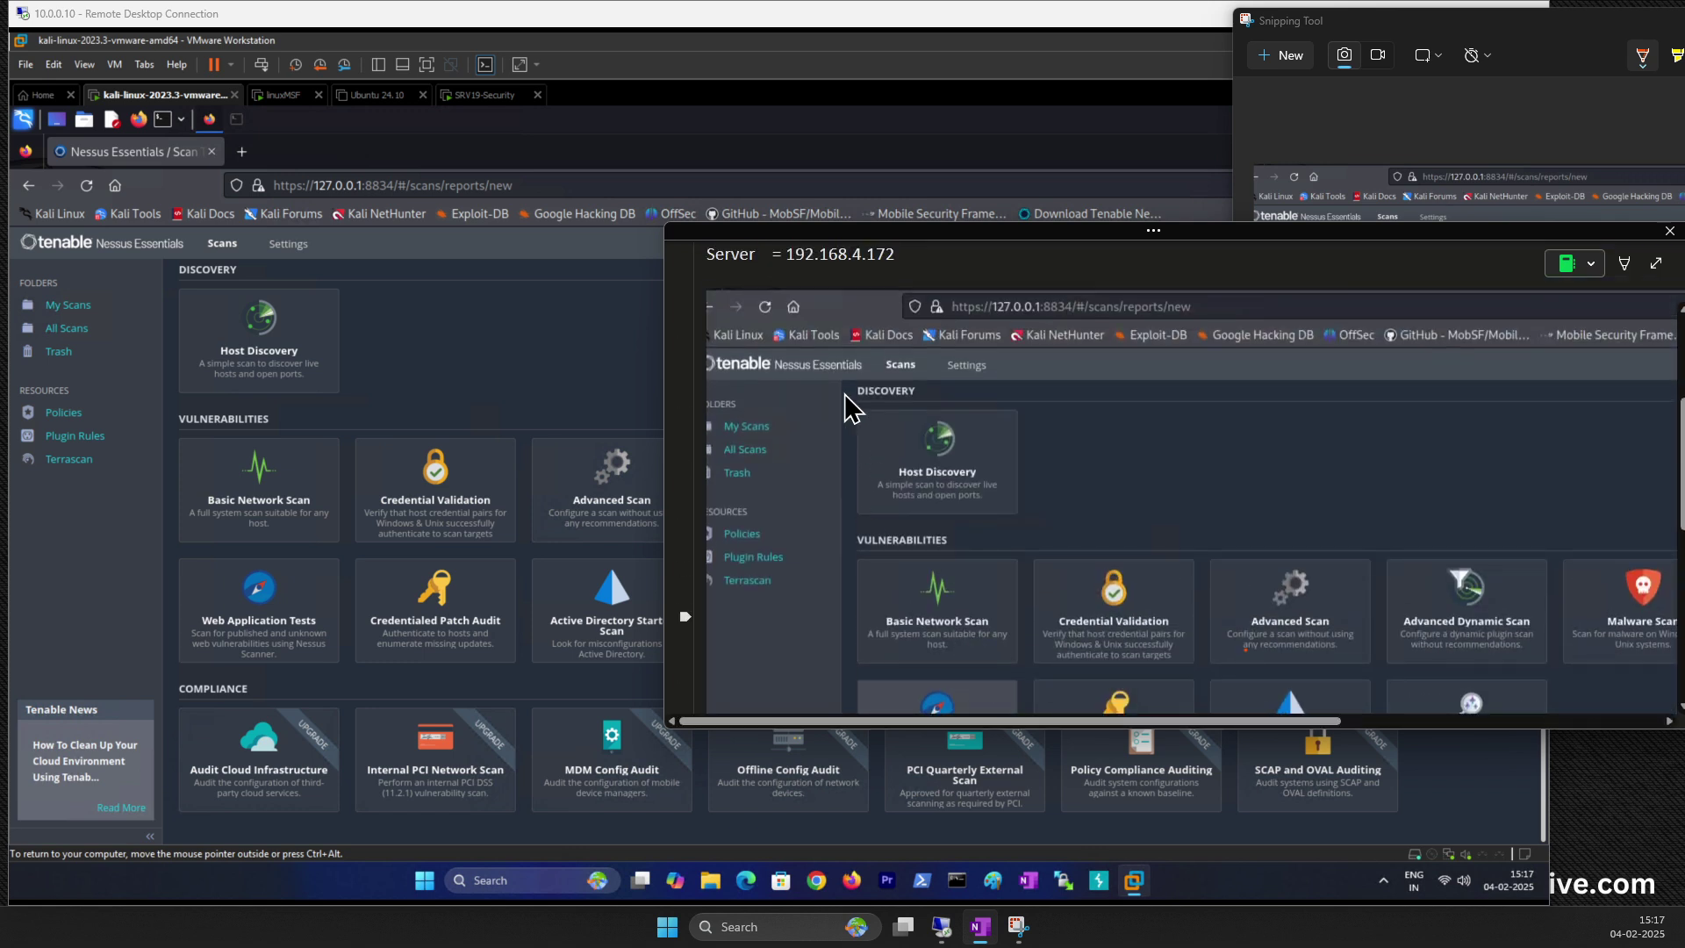
drag(707, 293, 1242, 592)
Step: Highlight the Kali linux address 192.18.4.168 in the notes
scroll(1060, 527, down, 1)
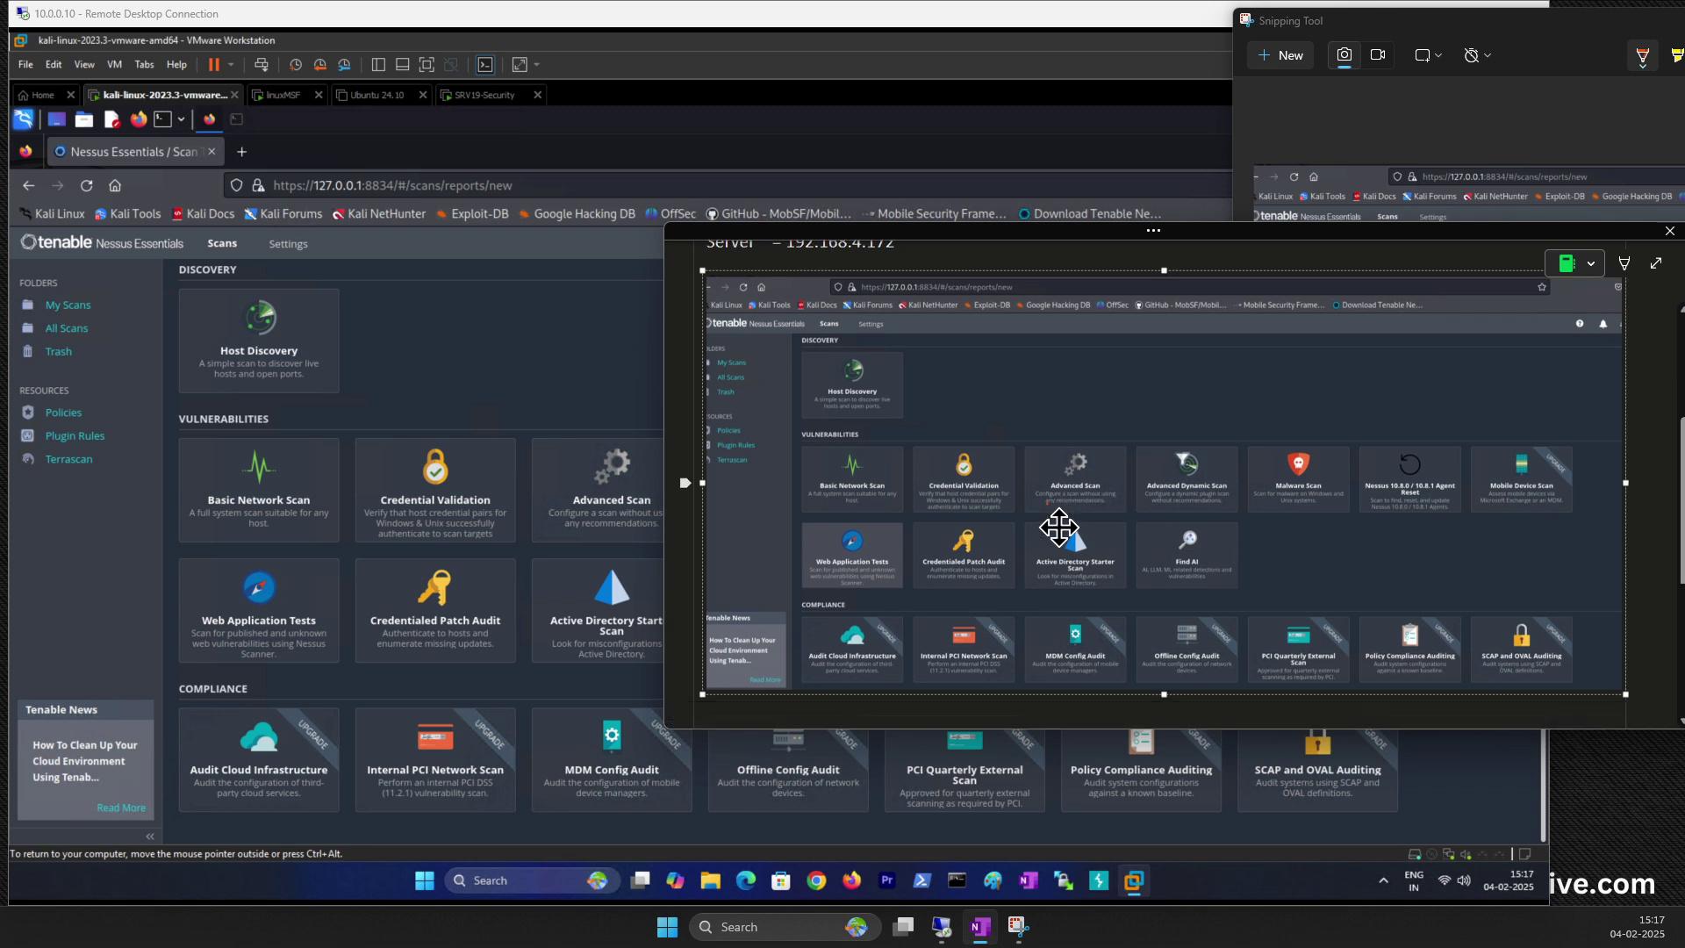
scroll(831, 591, up, 2)
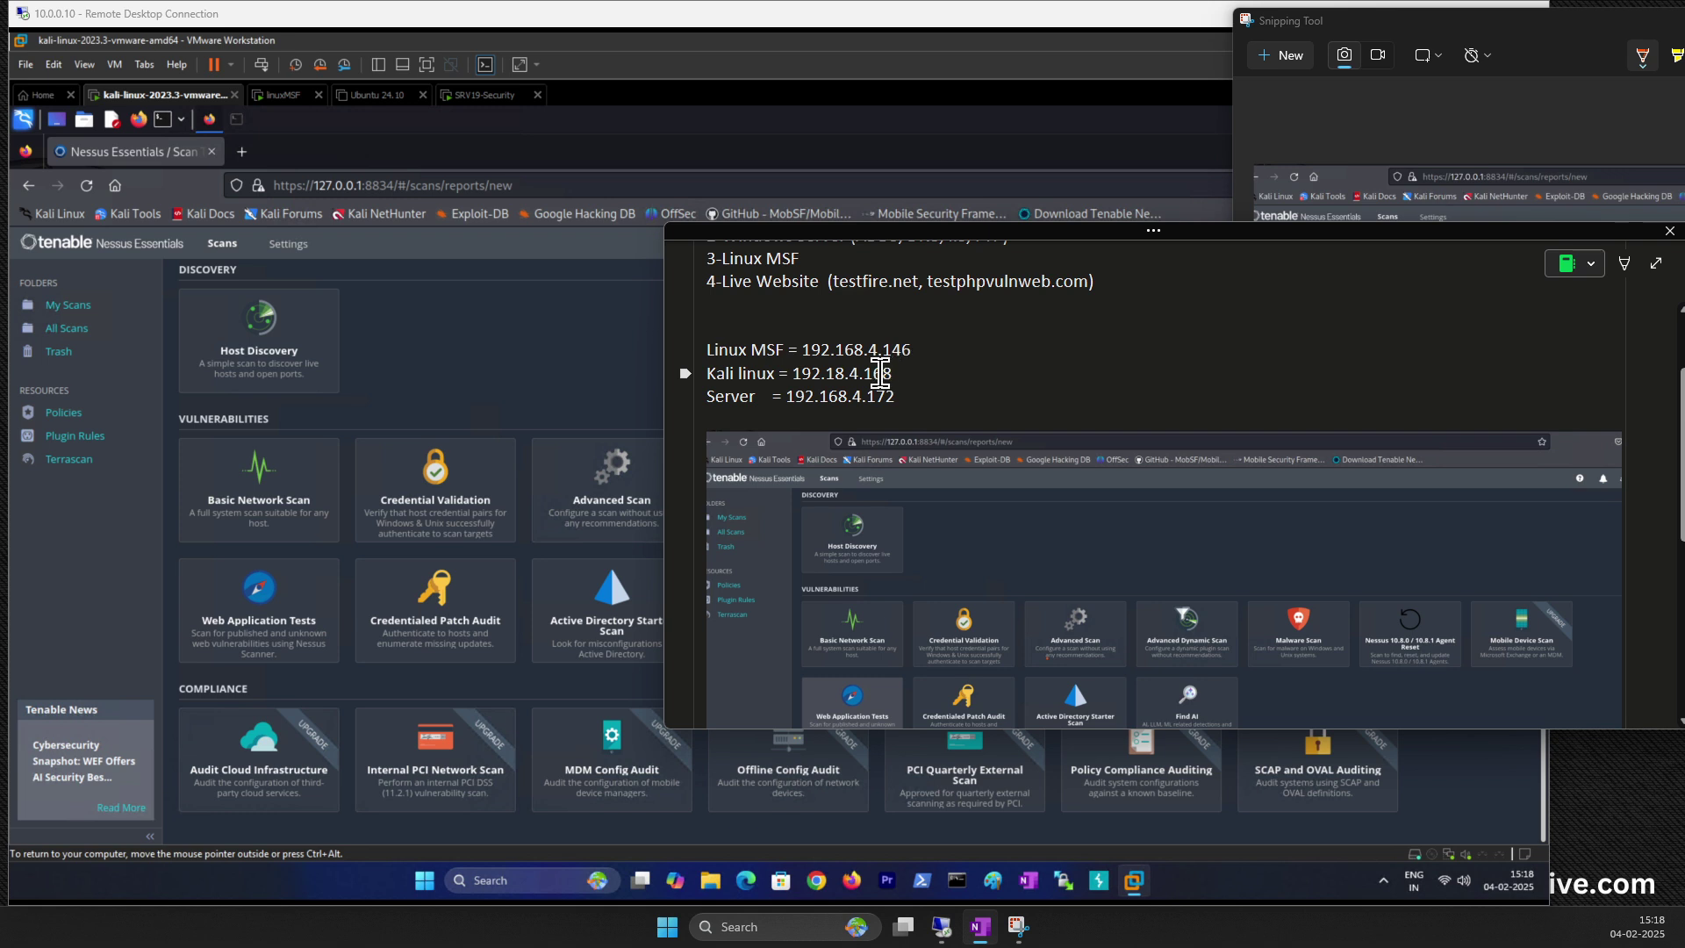
drag(892, 373, 794, 367)
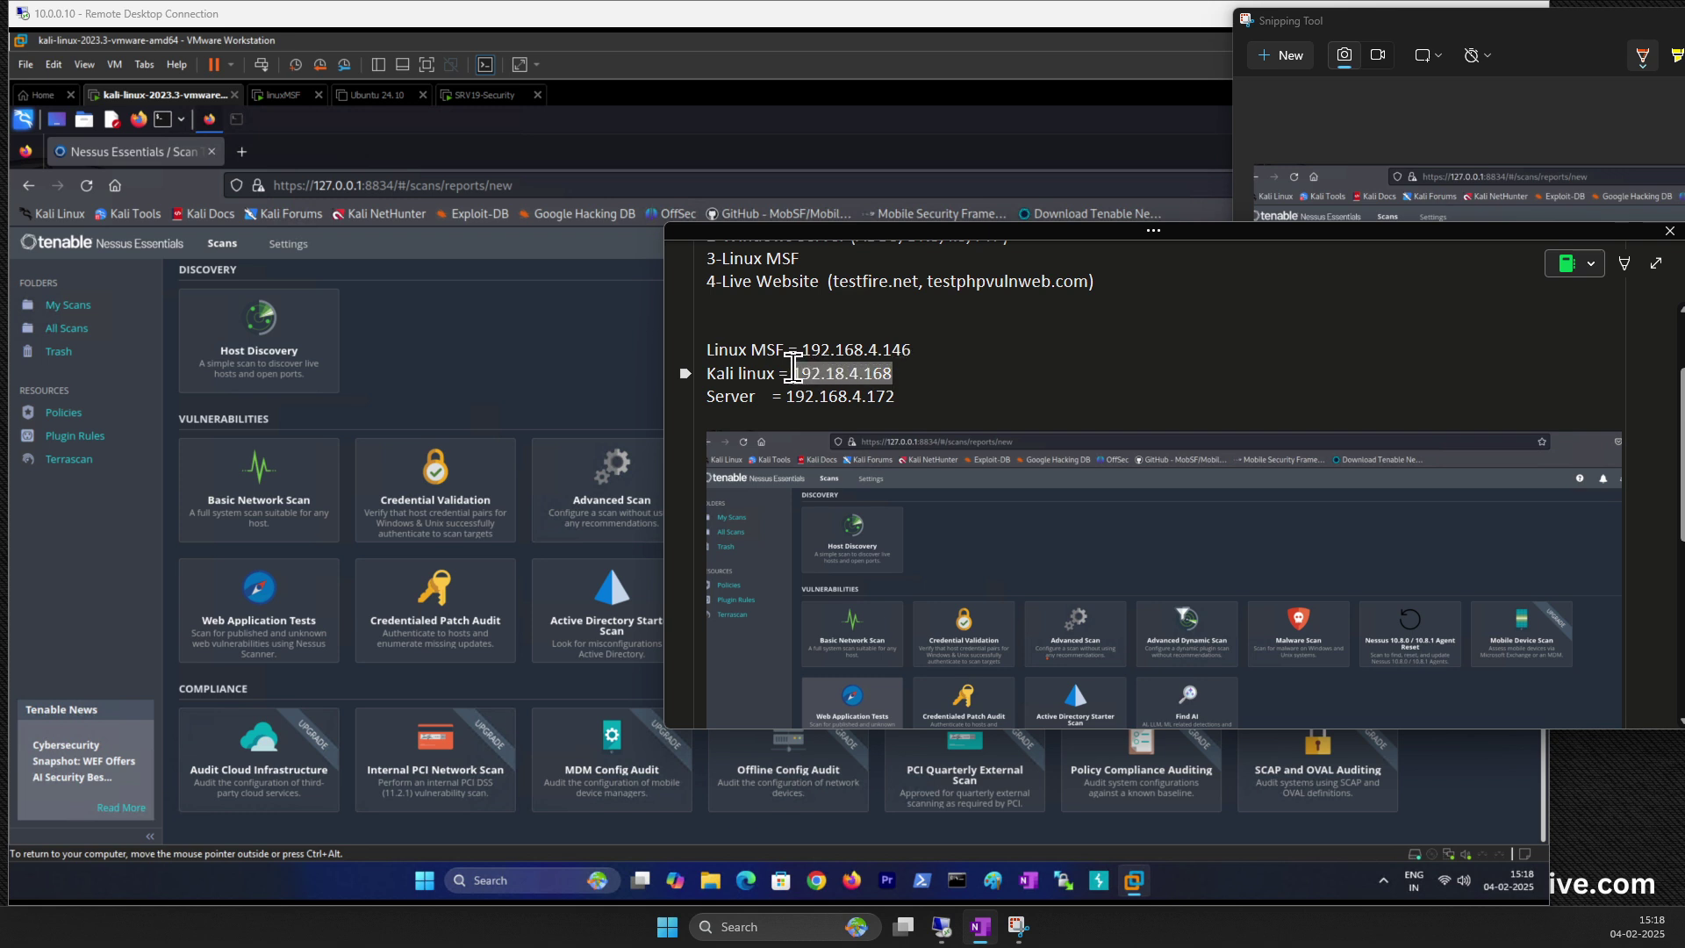
Step: Start a Host Discovery scan and name it 'Linux MSF'
click(228, 345)
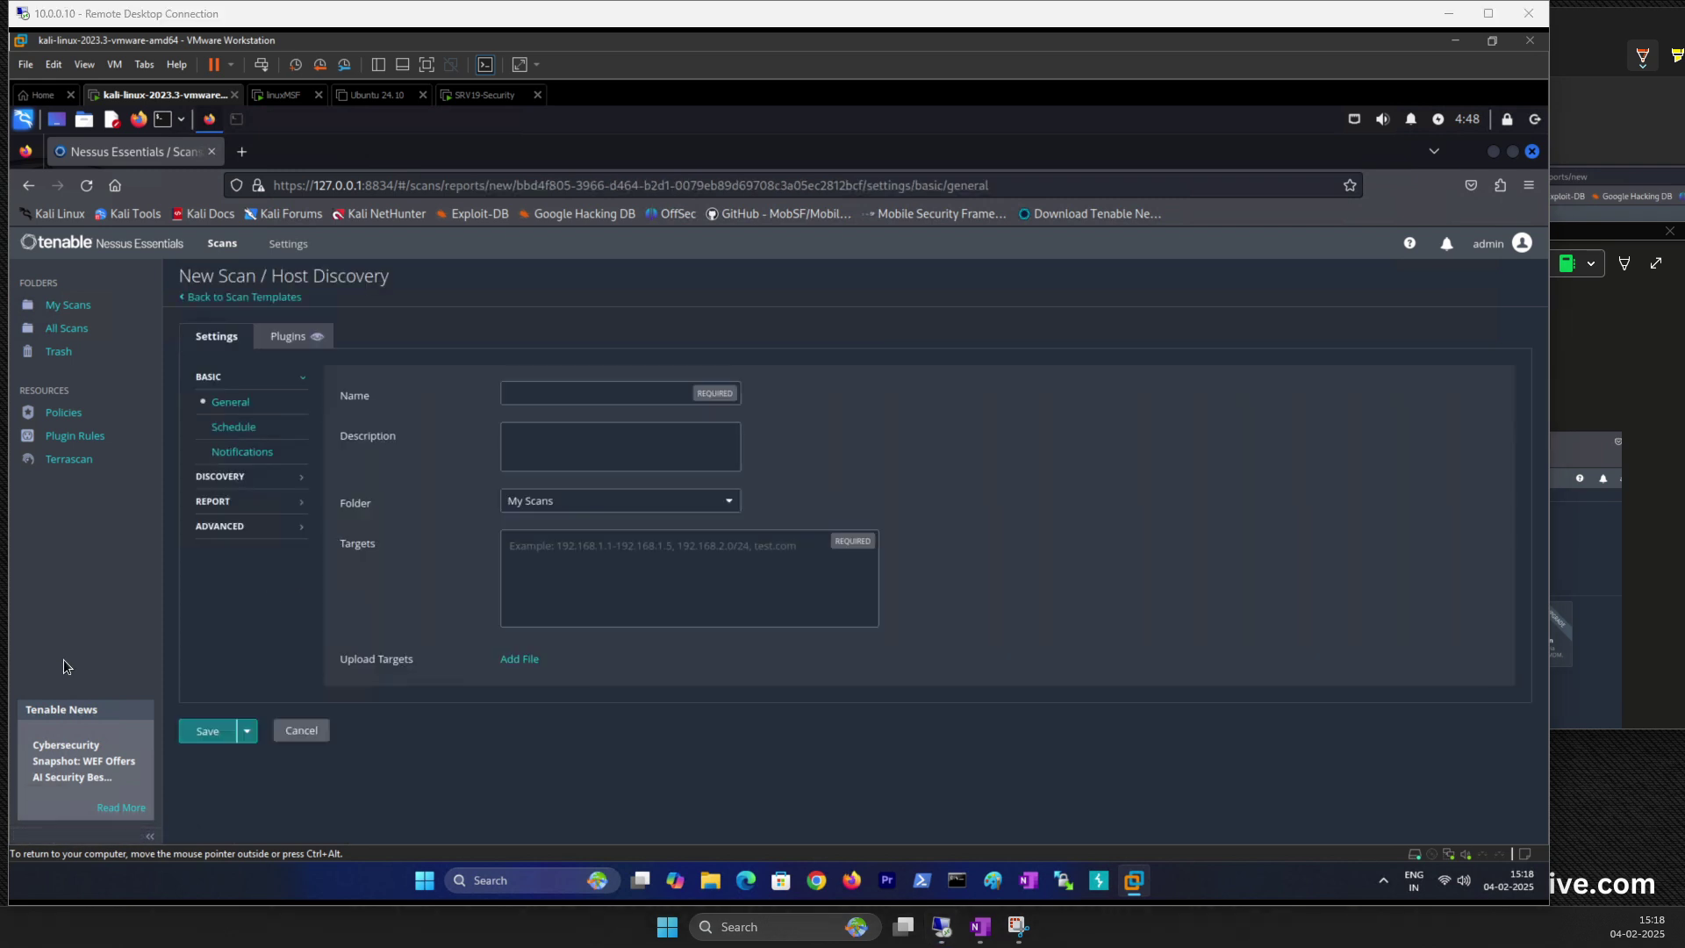
click(559, 391)
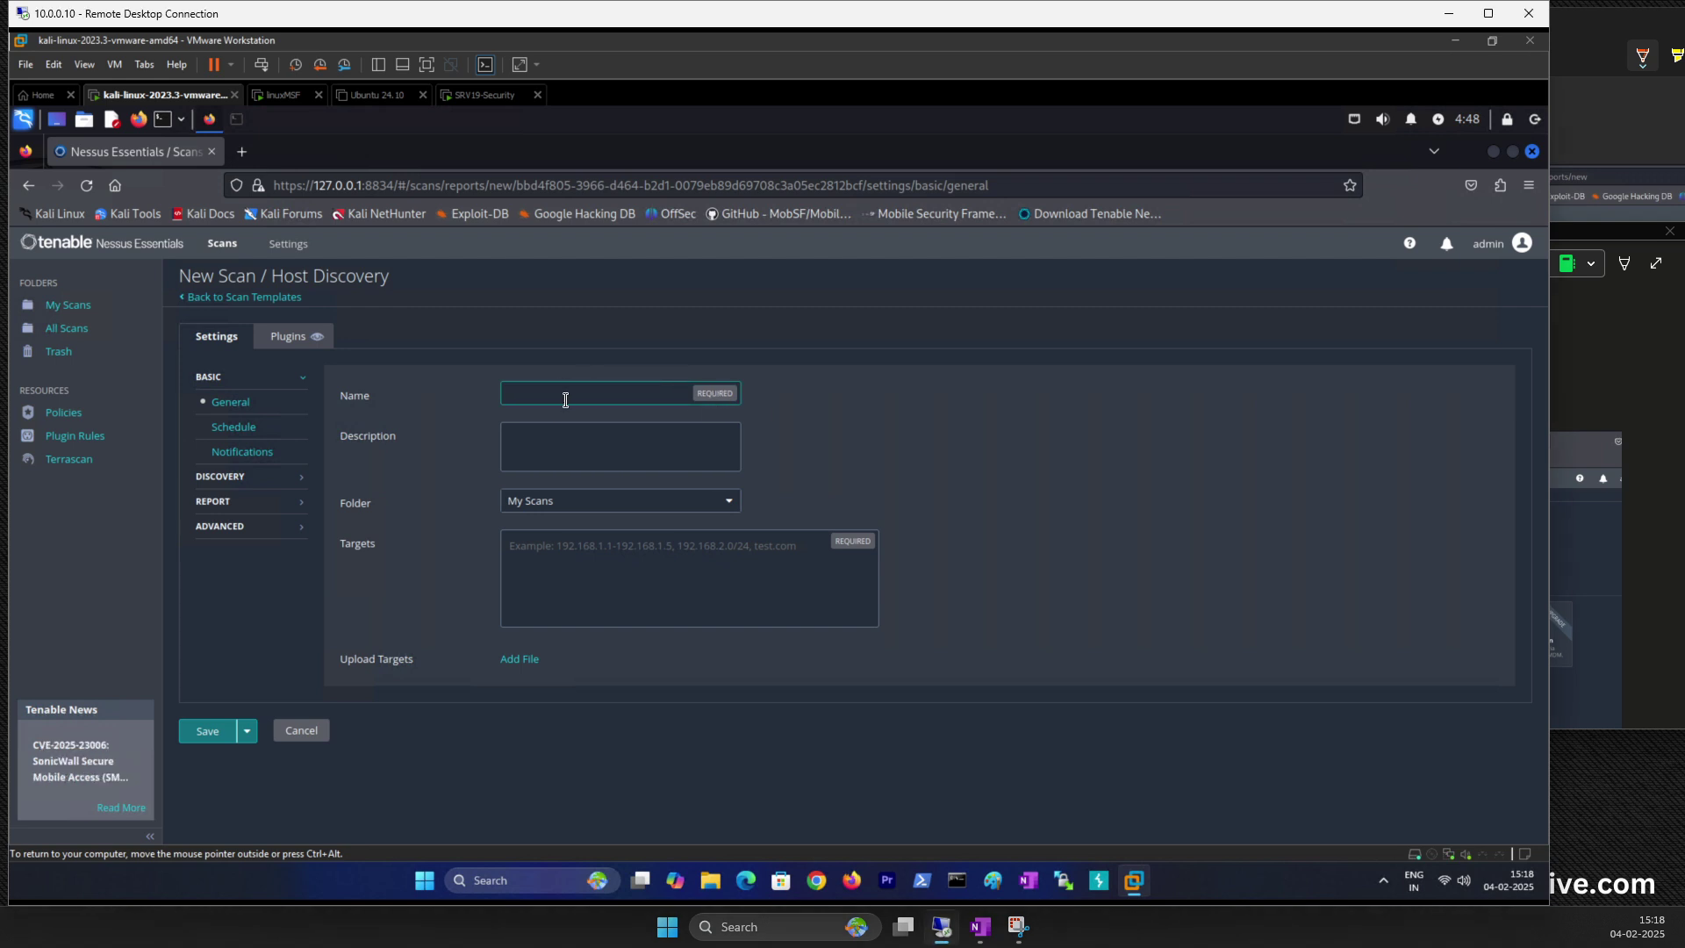
text(this)
key(BackSpace)
key(BackSpace)
text(Linux MSF)
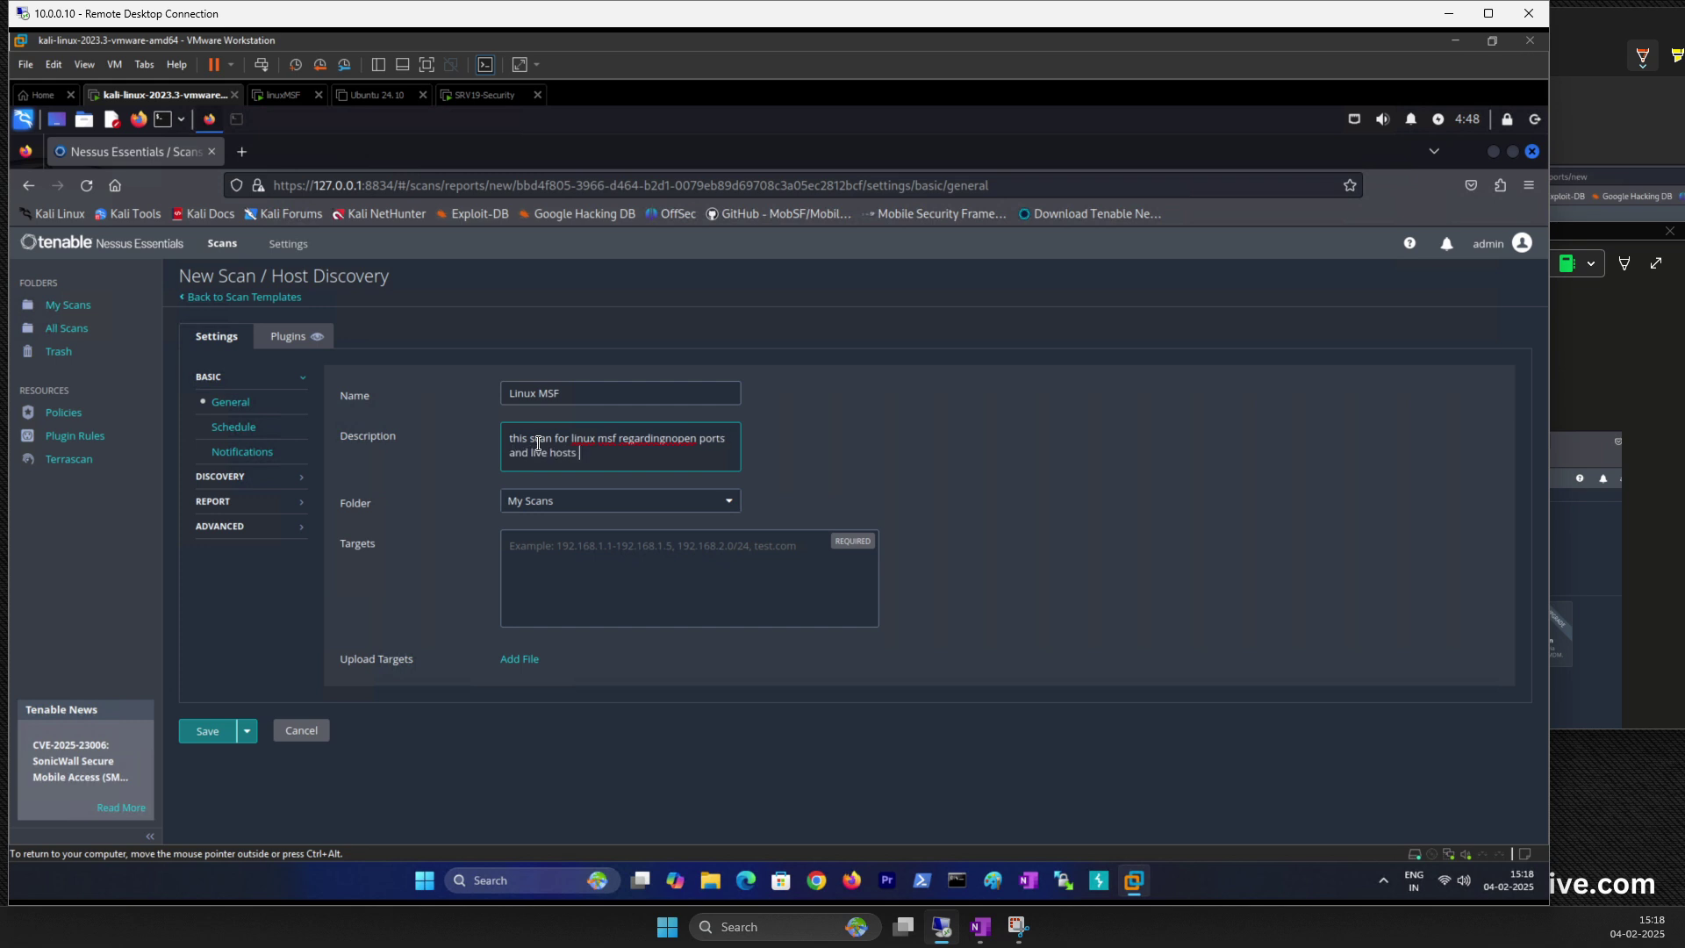
Step: Enter the description covering open ports, live hosts and services, fixing its typos
text(nd services)
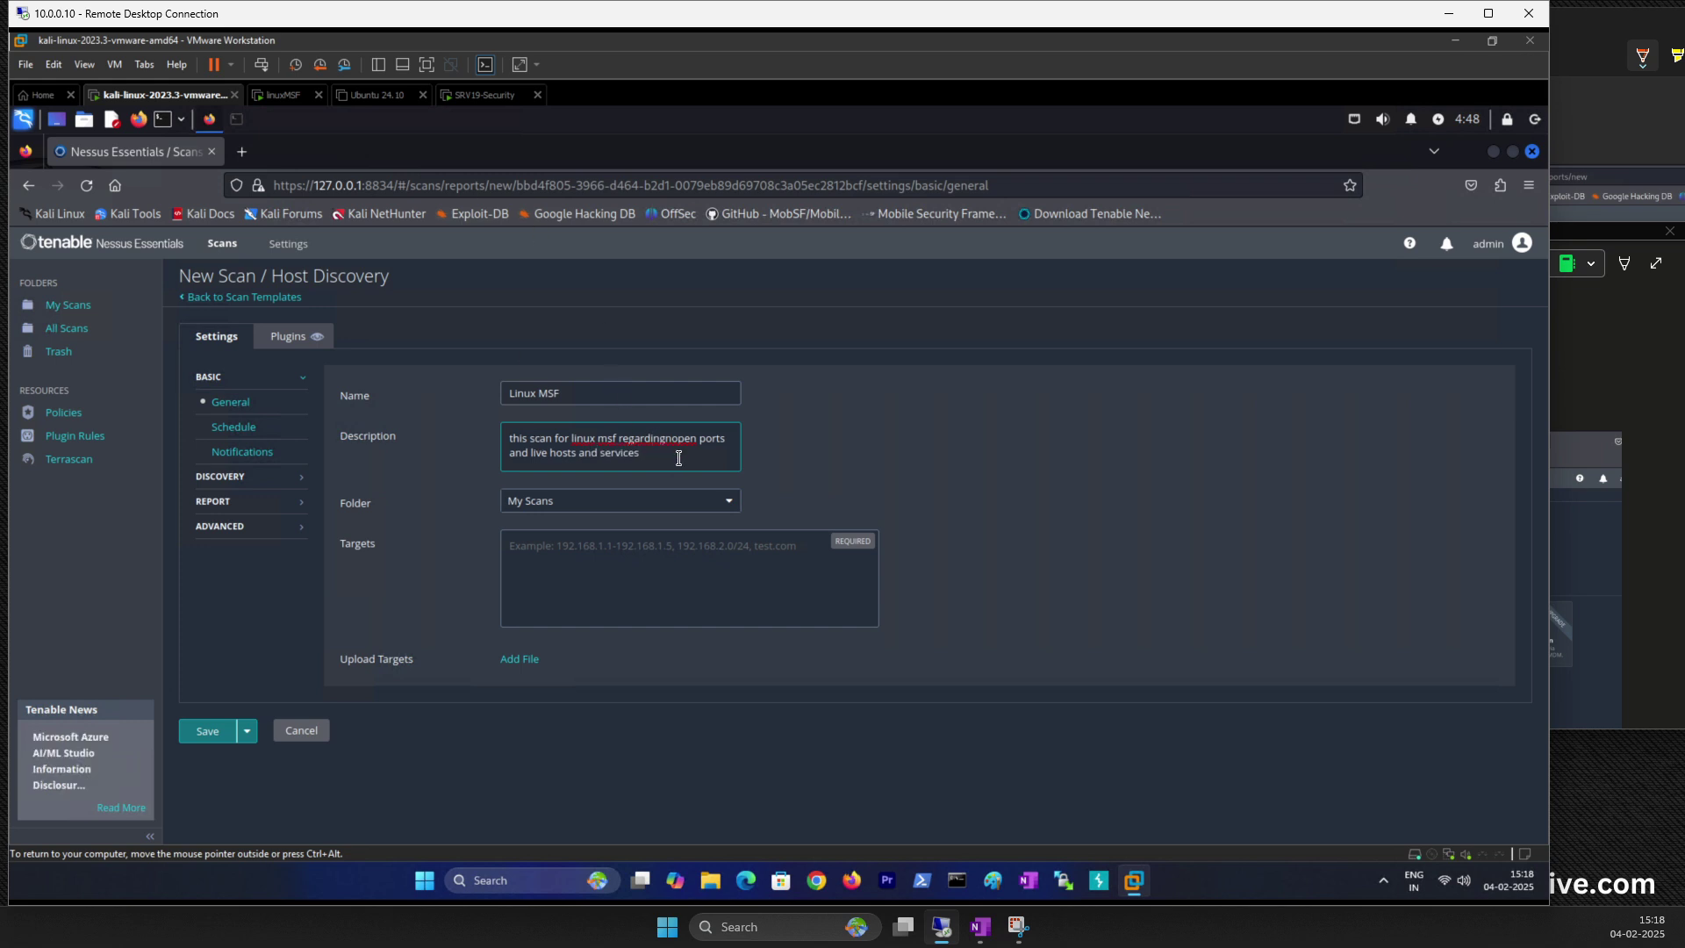
click(660, 437)
key(BackSpace)
click(596, 442)
key(BackSpace)
Step: Leave the scan's folder set to My Scans and move to the Targets field
click(558, 507)
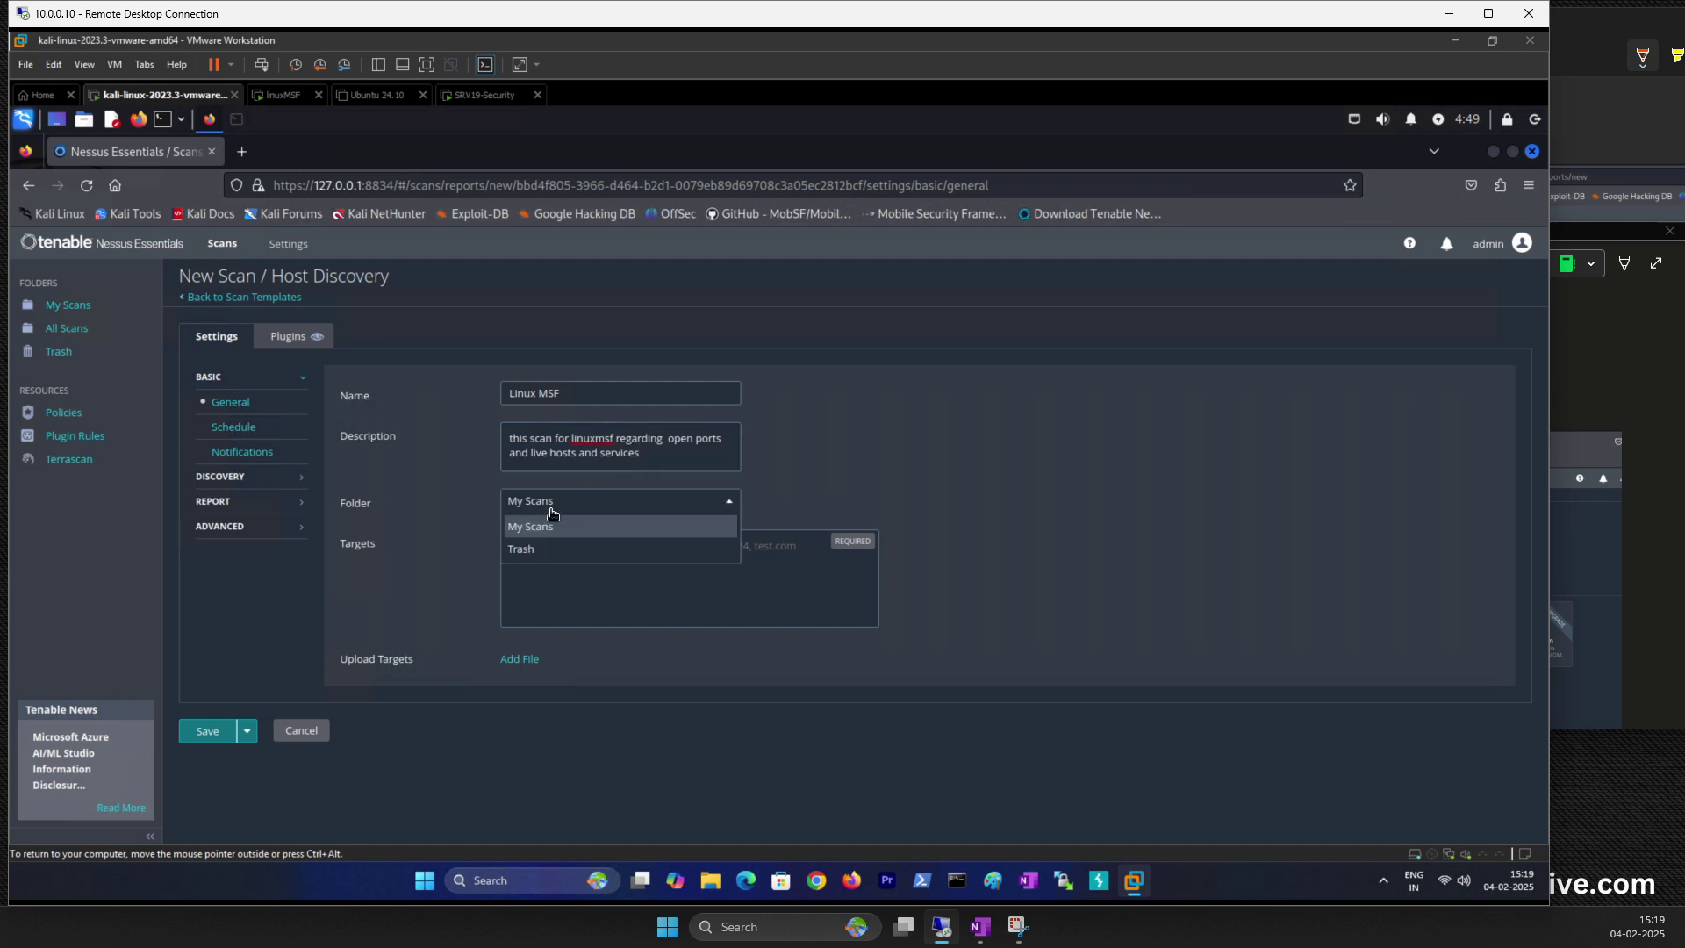
click(423, 503)
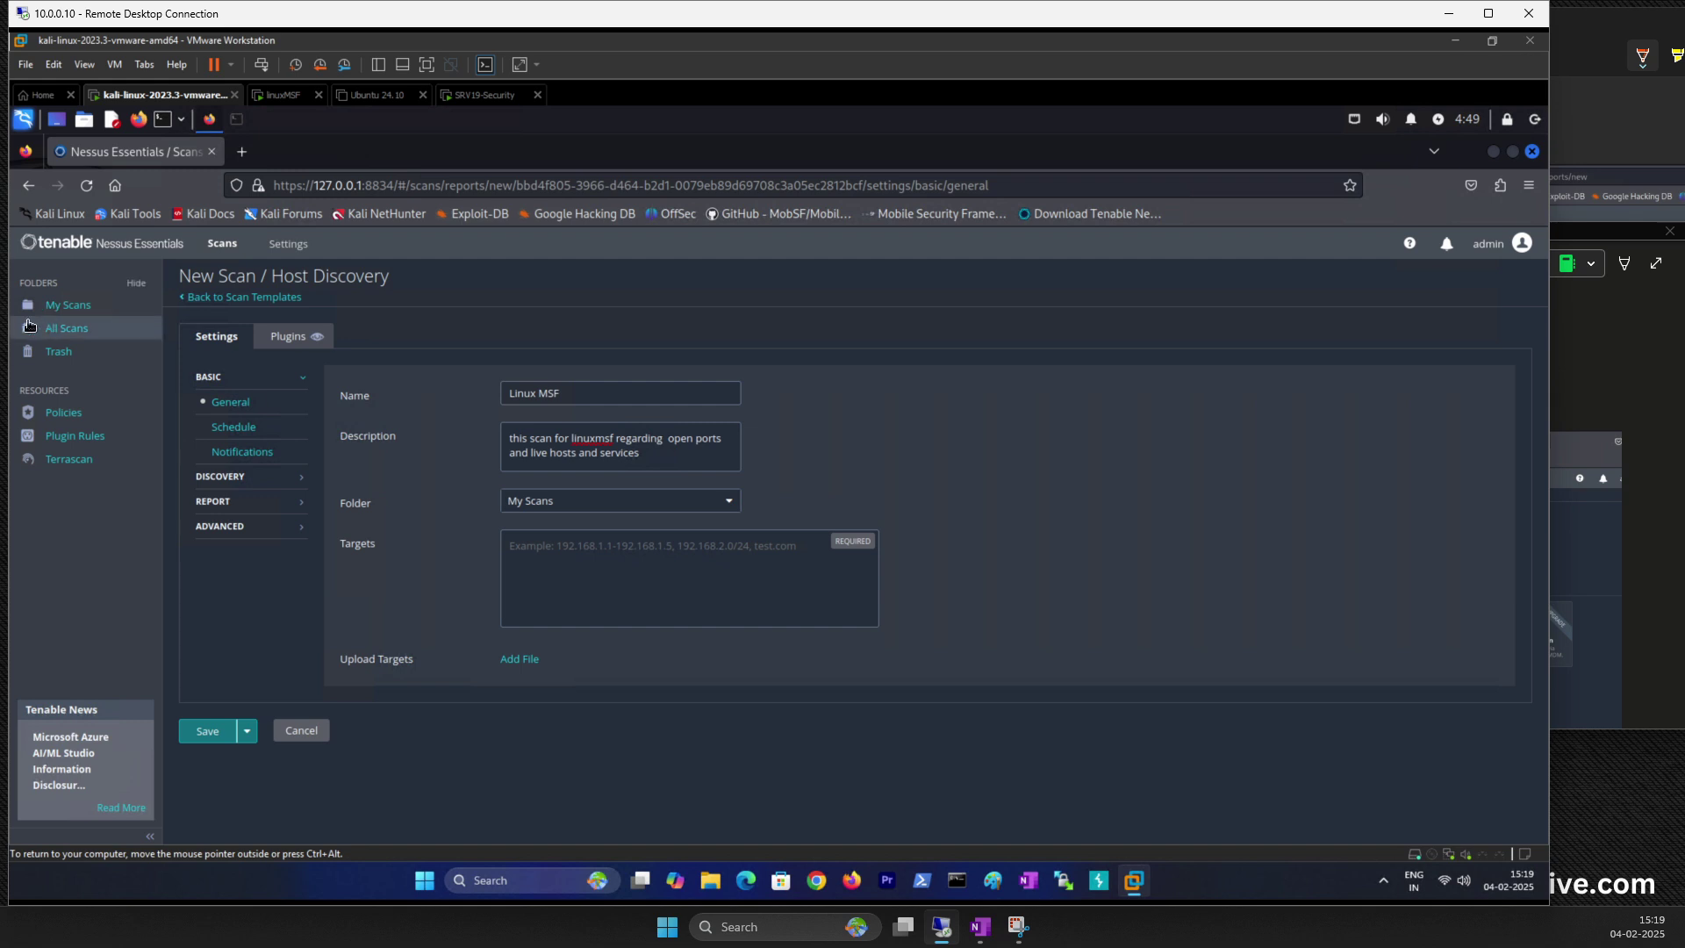
click(630, 506)
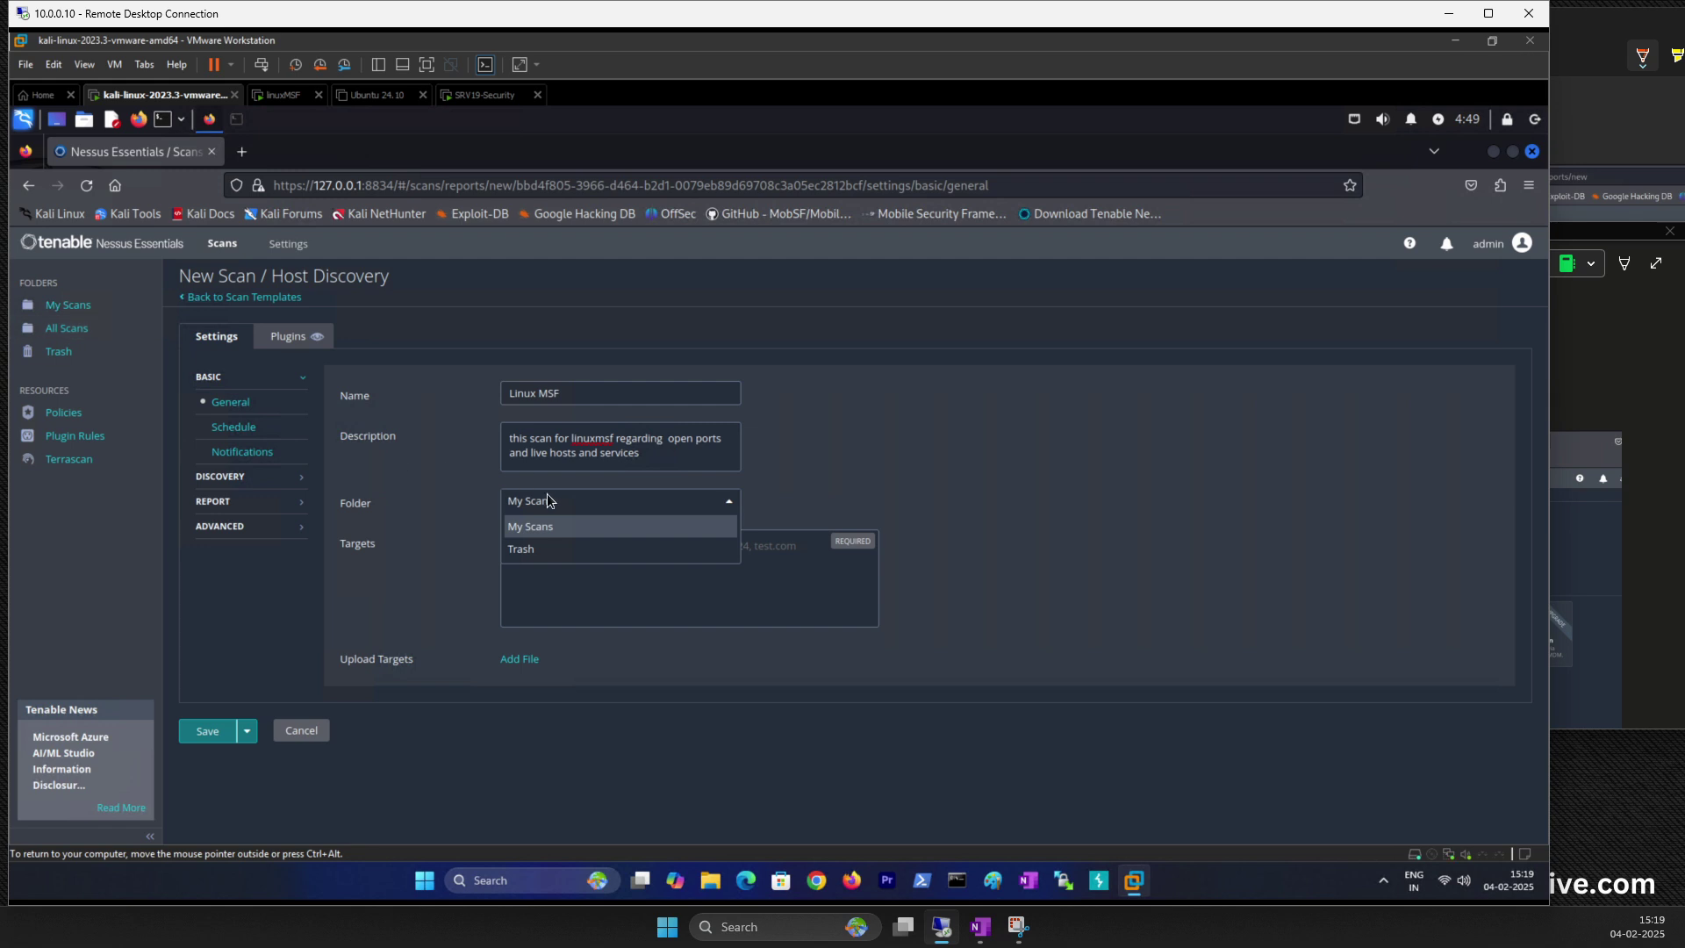
click(530, 531)
click(566, 560)
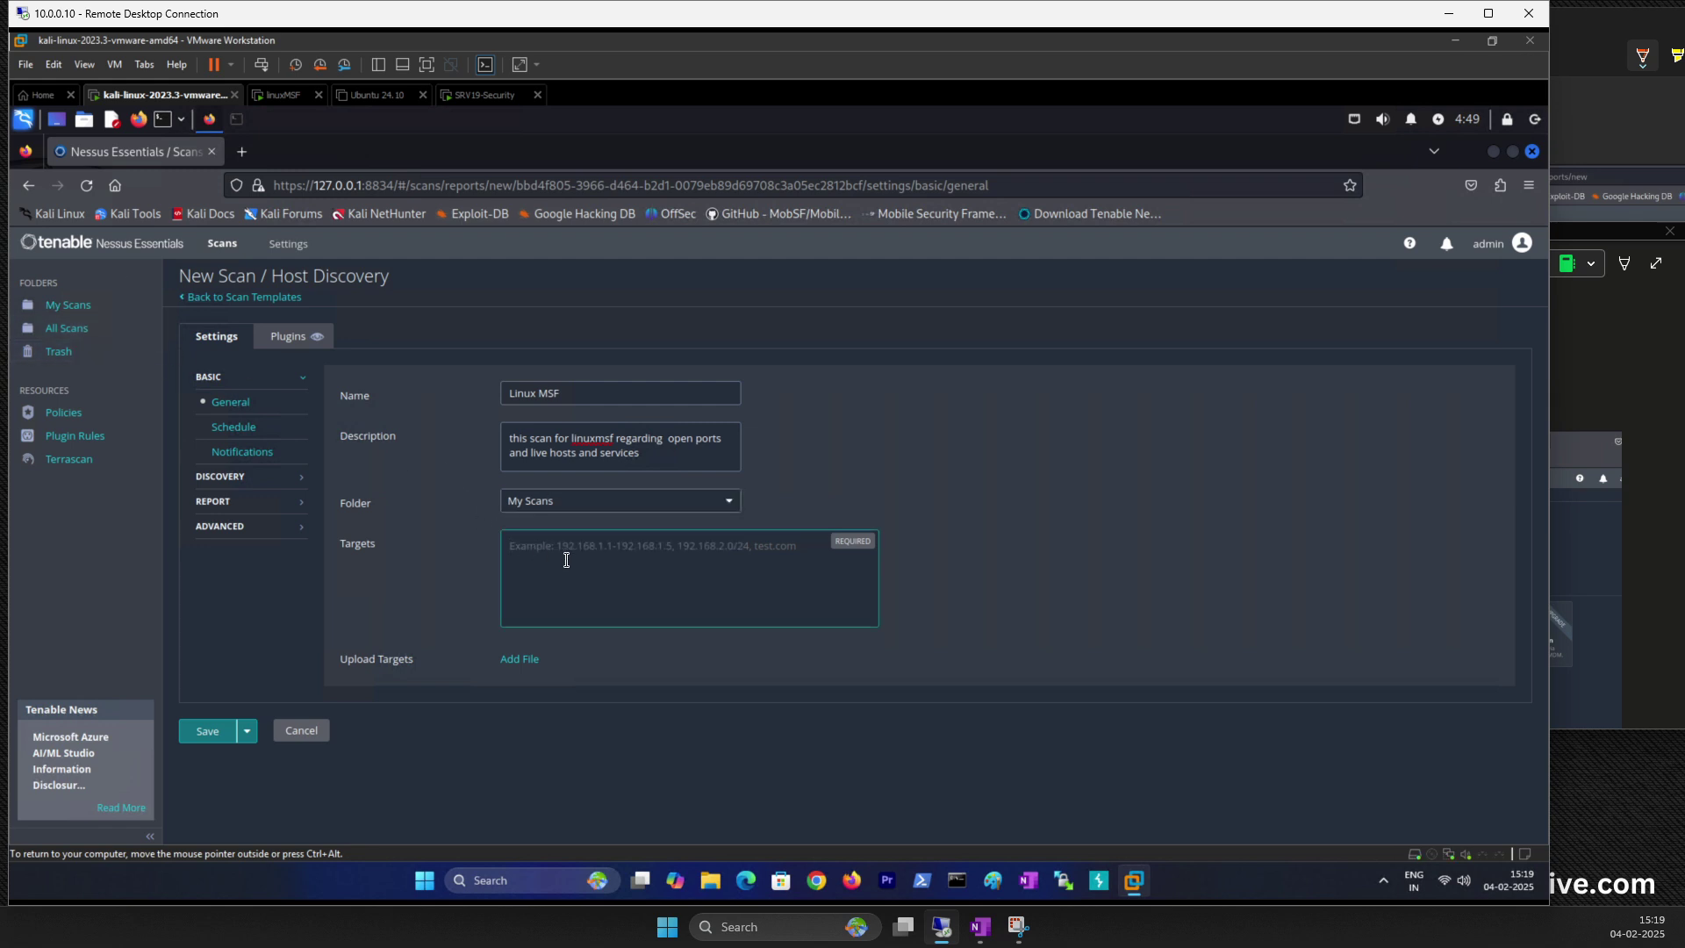
Step: Look up the Linux MSF address in the OneNote notes and start typing the target
click(1640, 391)
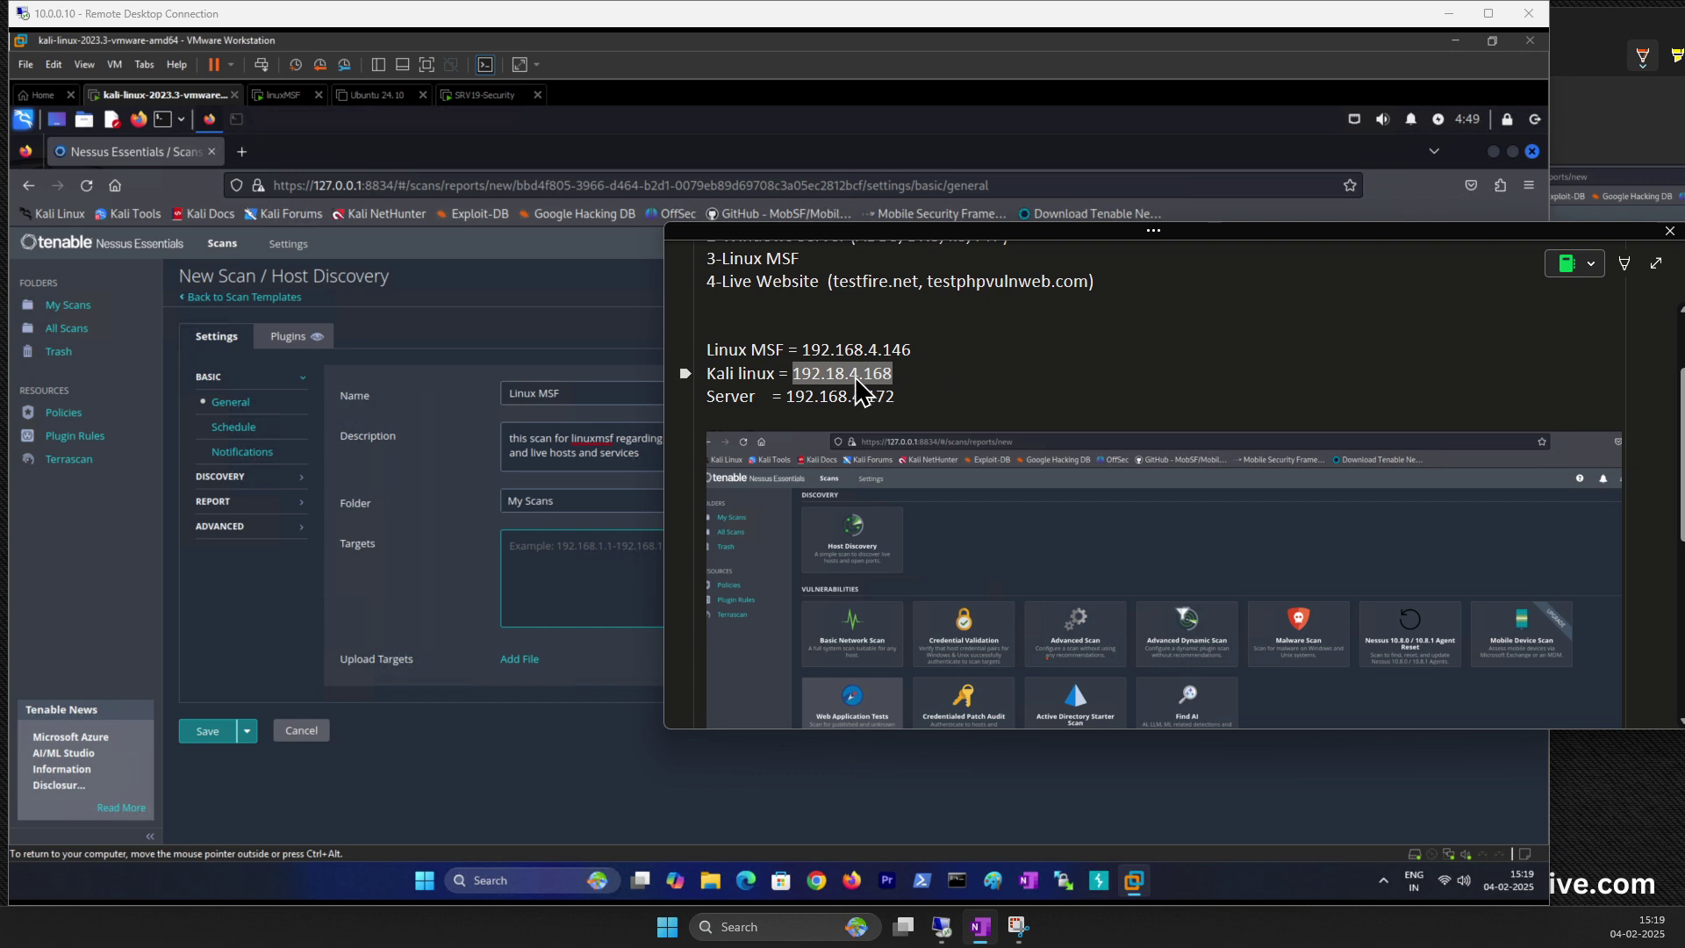
click(528, 555)
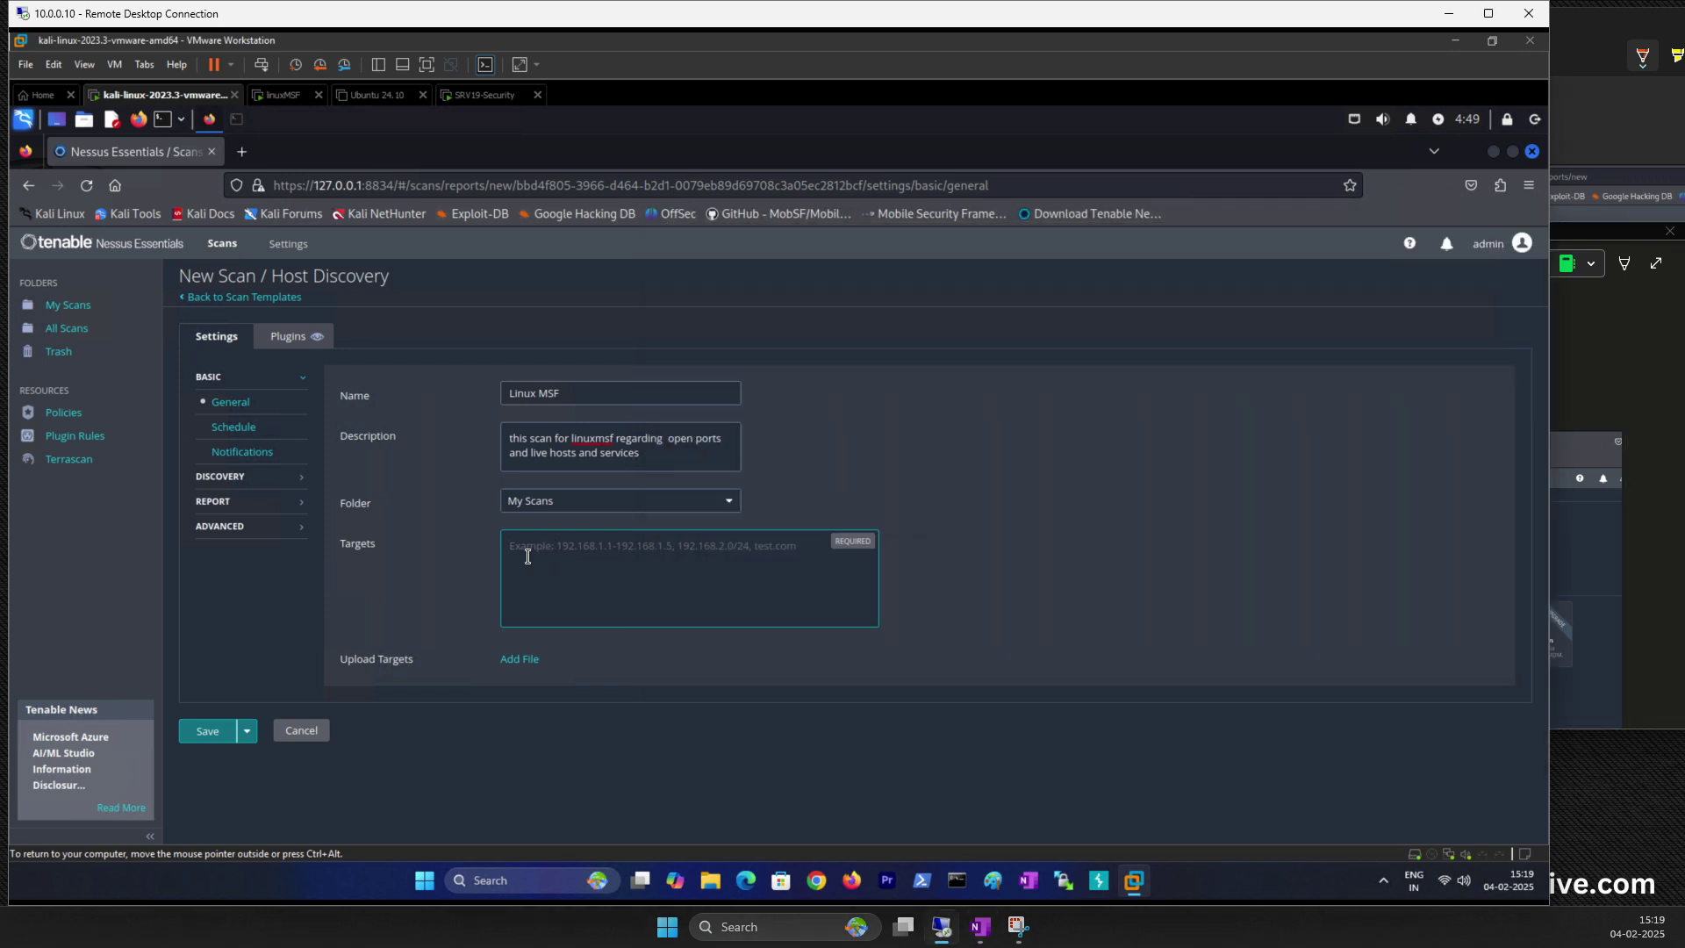
click(1561, 370)
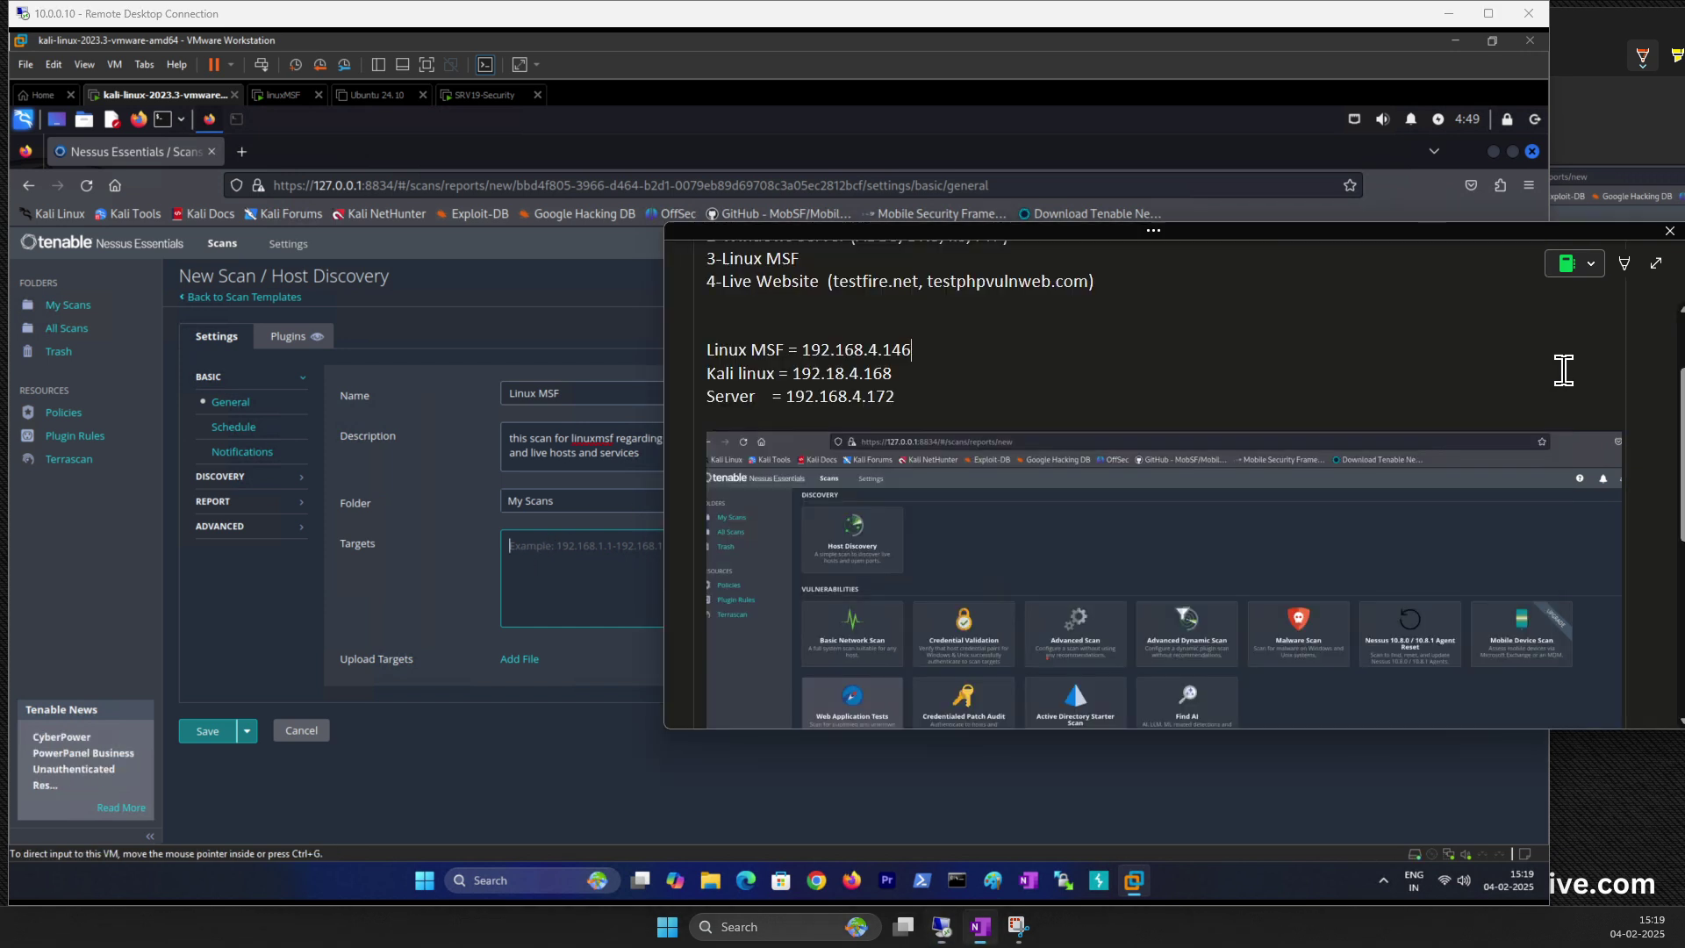
click(931, 355)
click(539, 548)
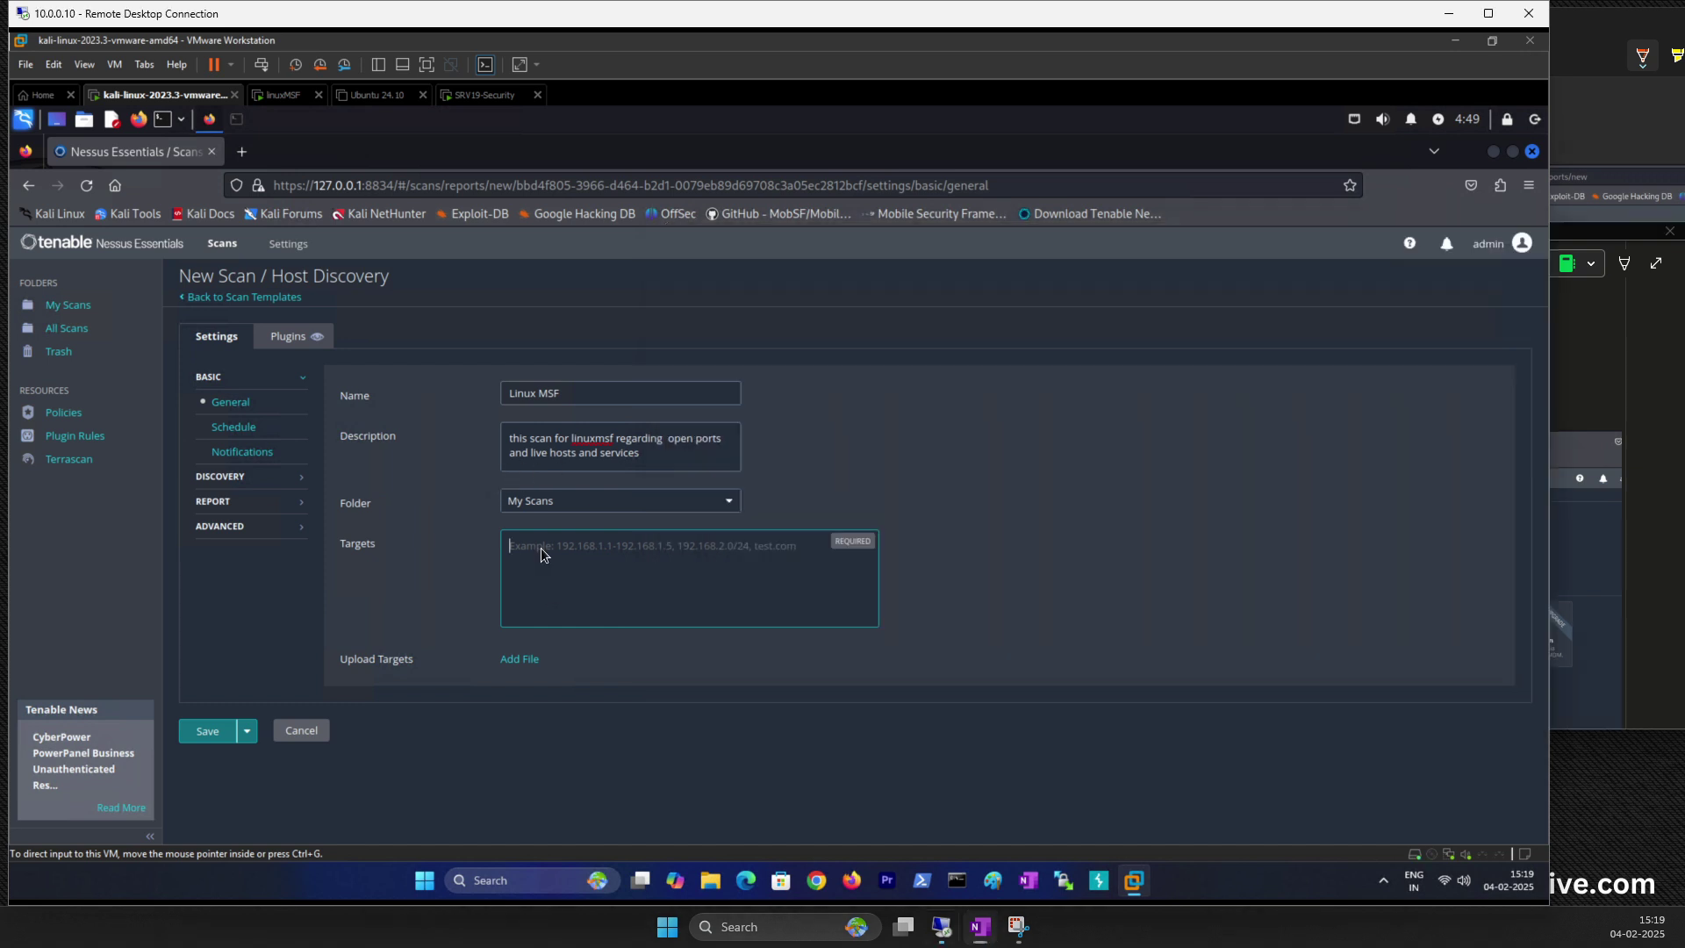
text(192.1.4)
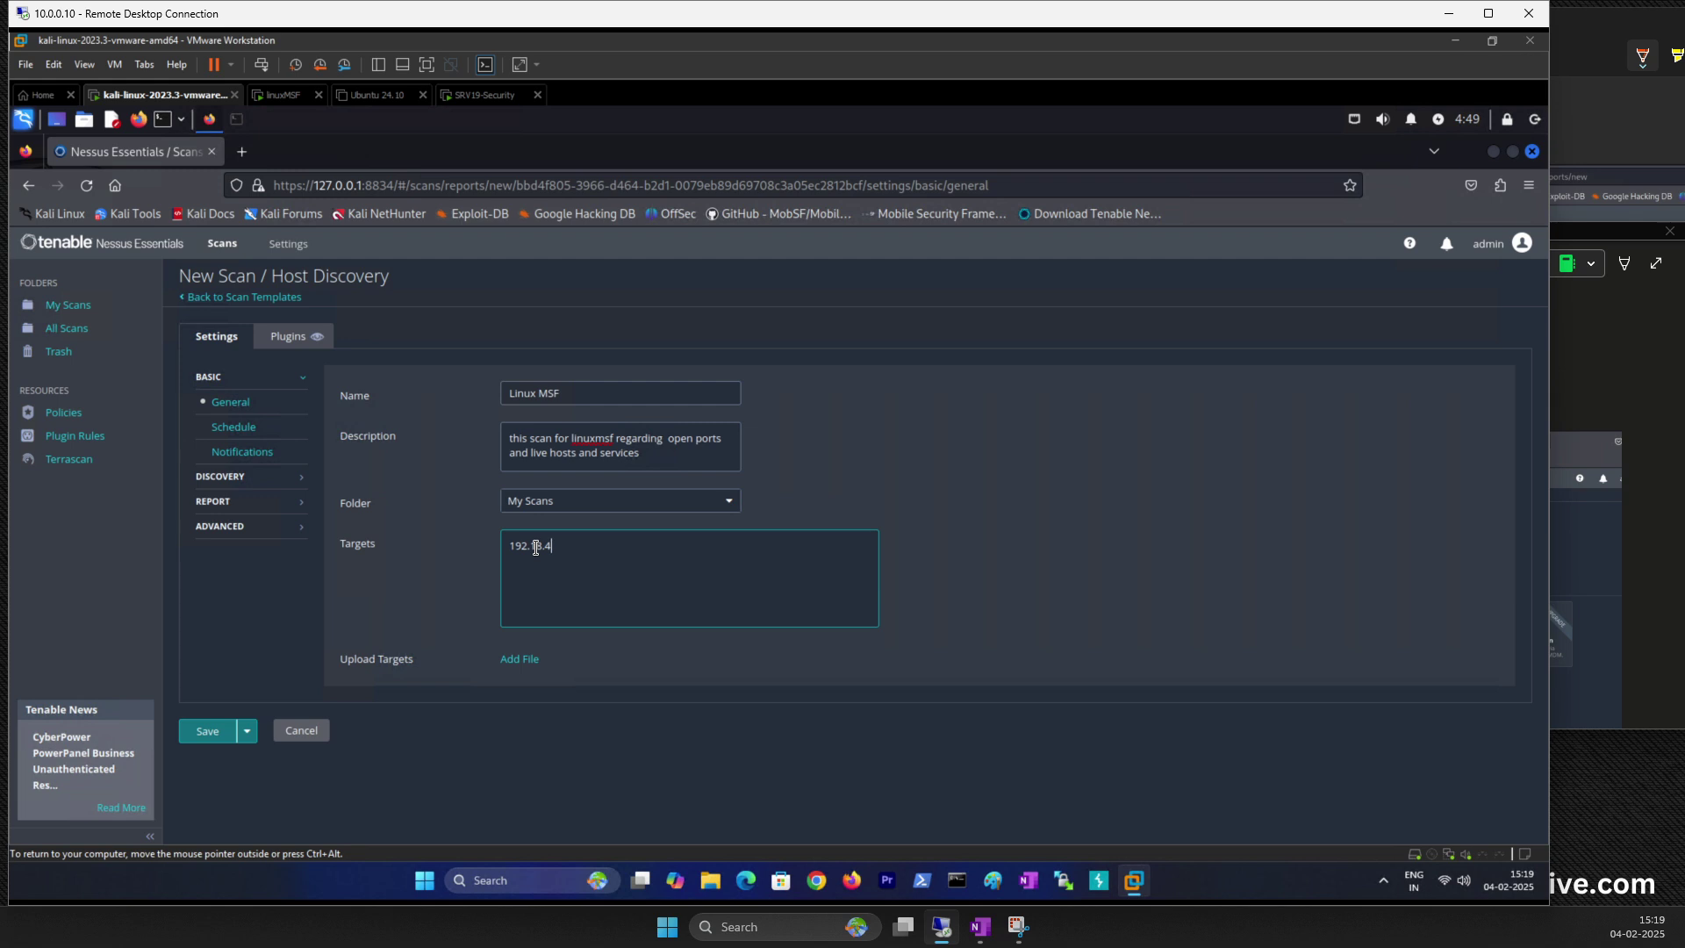
text(.168.4.14)
key(BackSpace)
key(BackSpace)
key(BackSpace)
key(BackSpace)
key(BackSpace)
key(BackSpace)
key(BackSpace)
key(BackSpace)
key(BackSpace)
key(BackSpace)
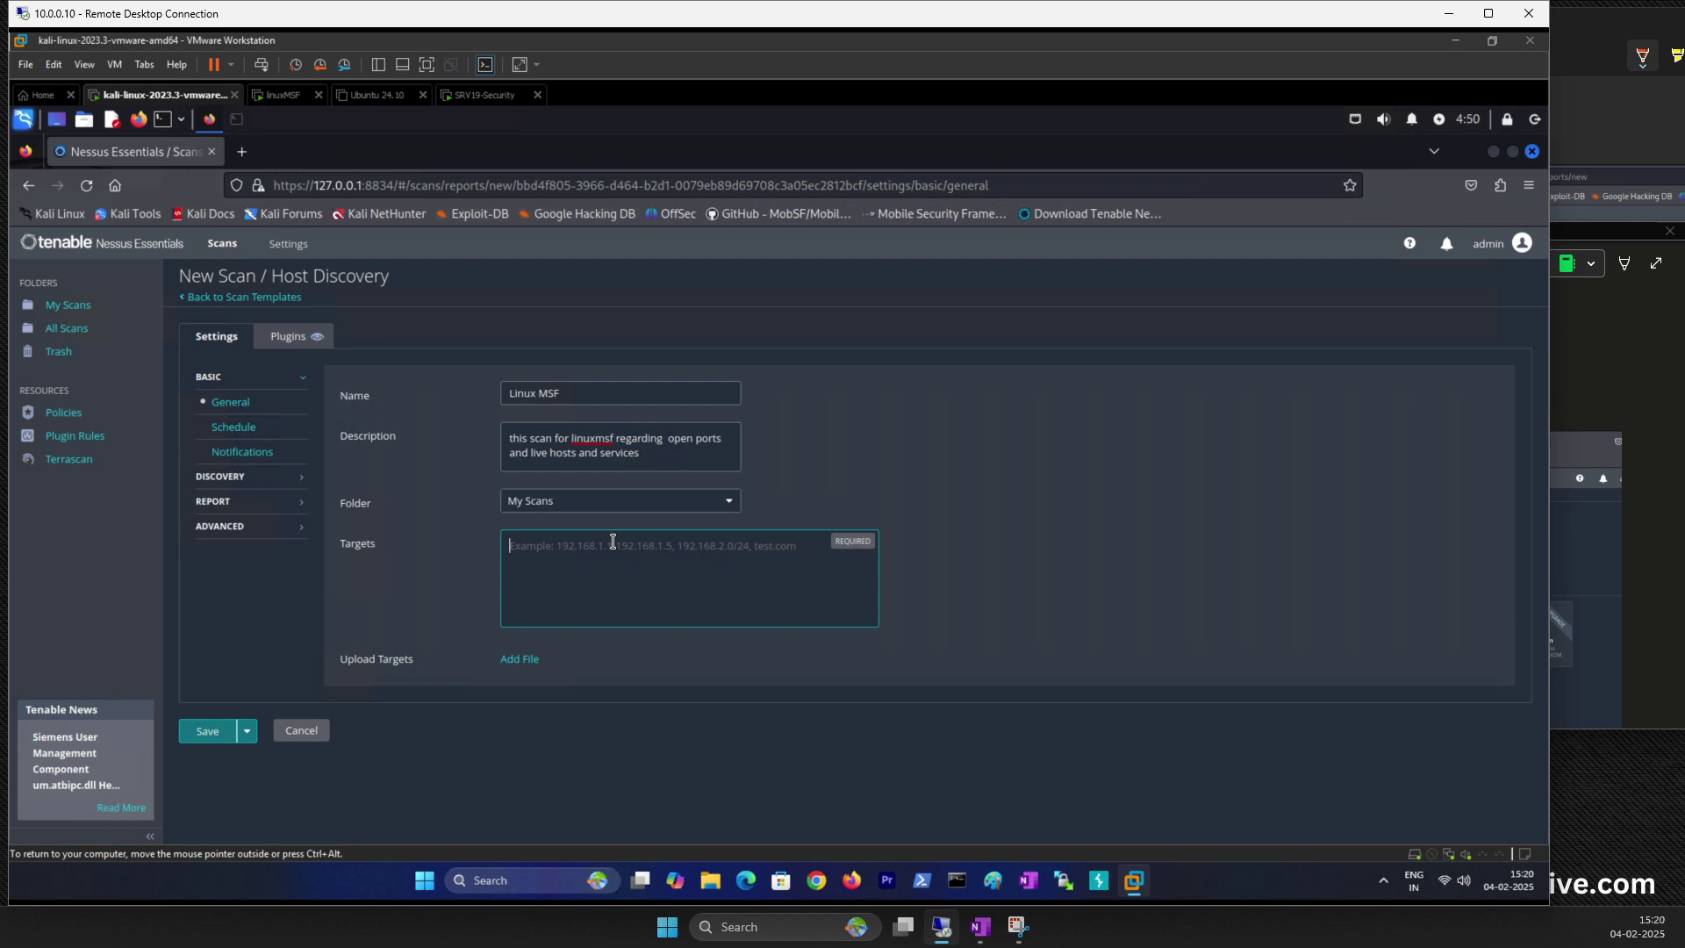
Step: Set the scan target to 192.168.4.146, copying the address from the notes
click(1580, 399)
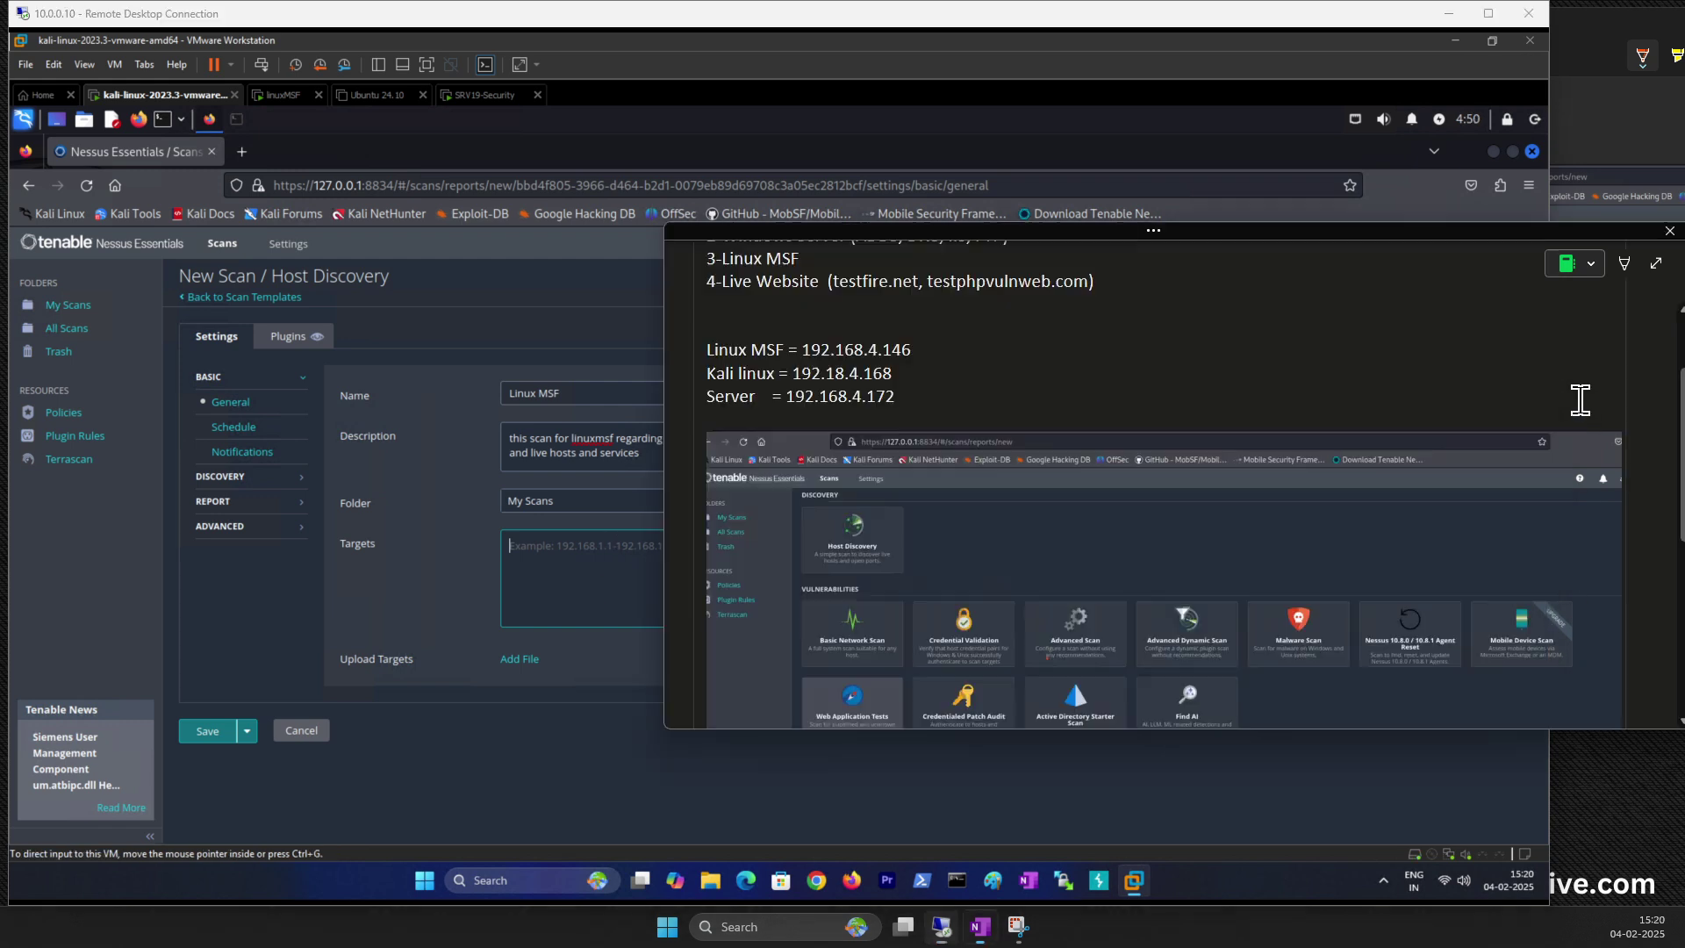
drag(811, 349, 913, 349)
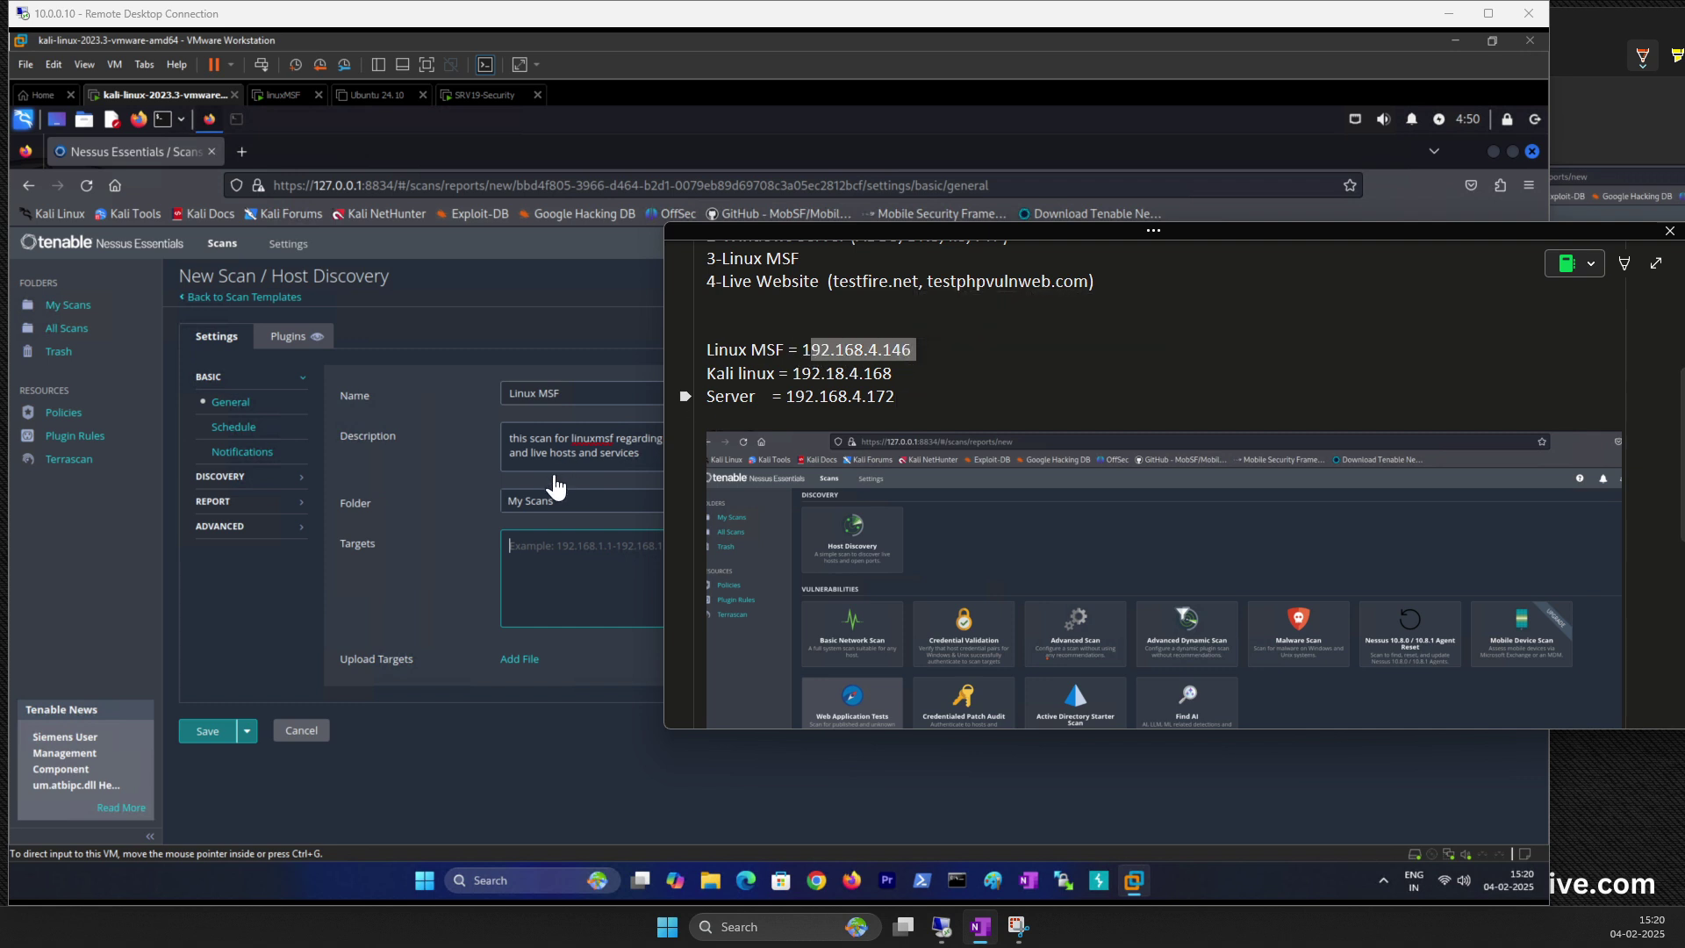
click(557, 546)
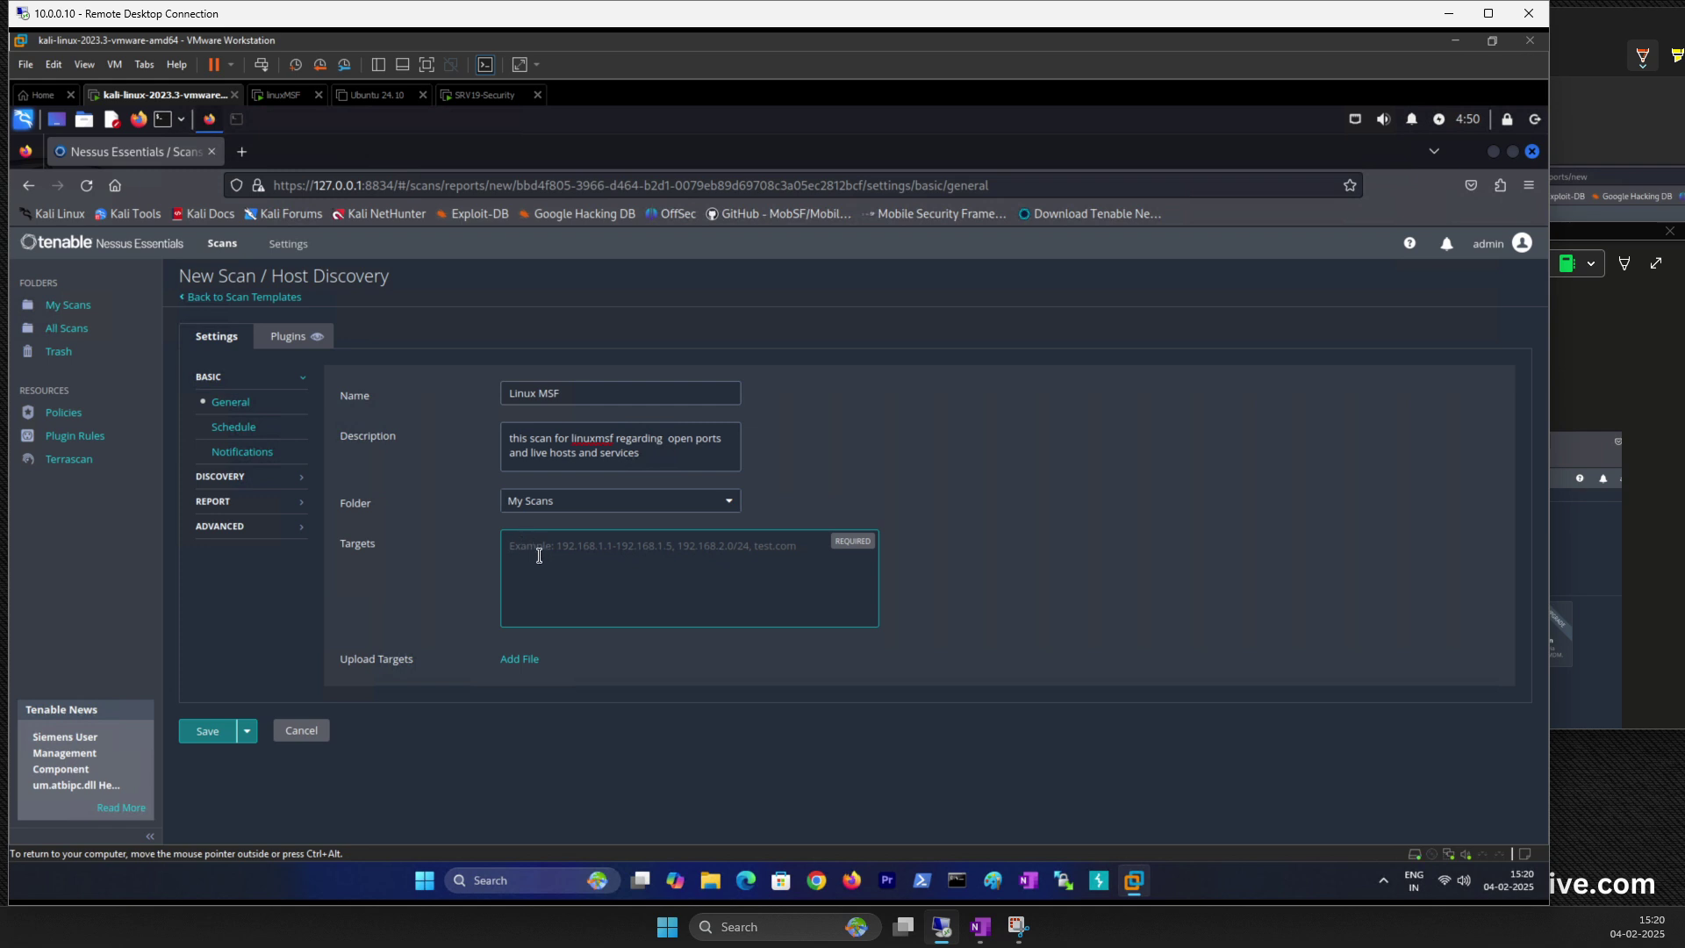
text(192.168.1.1)
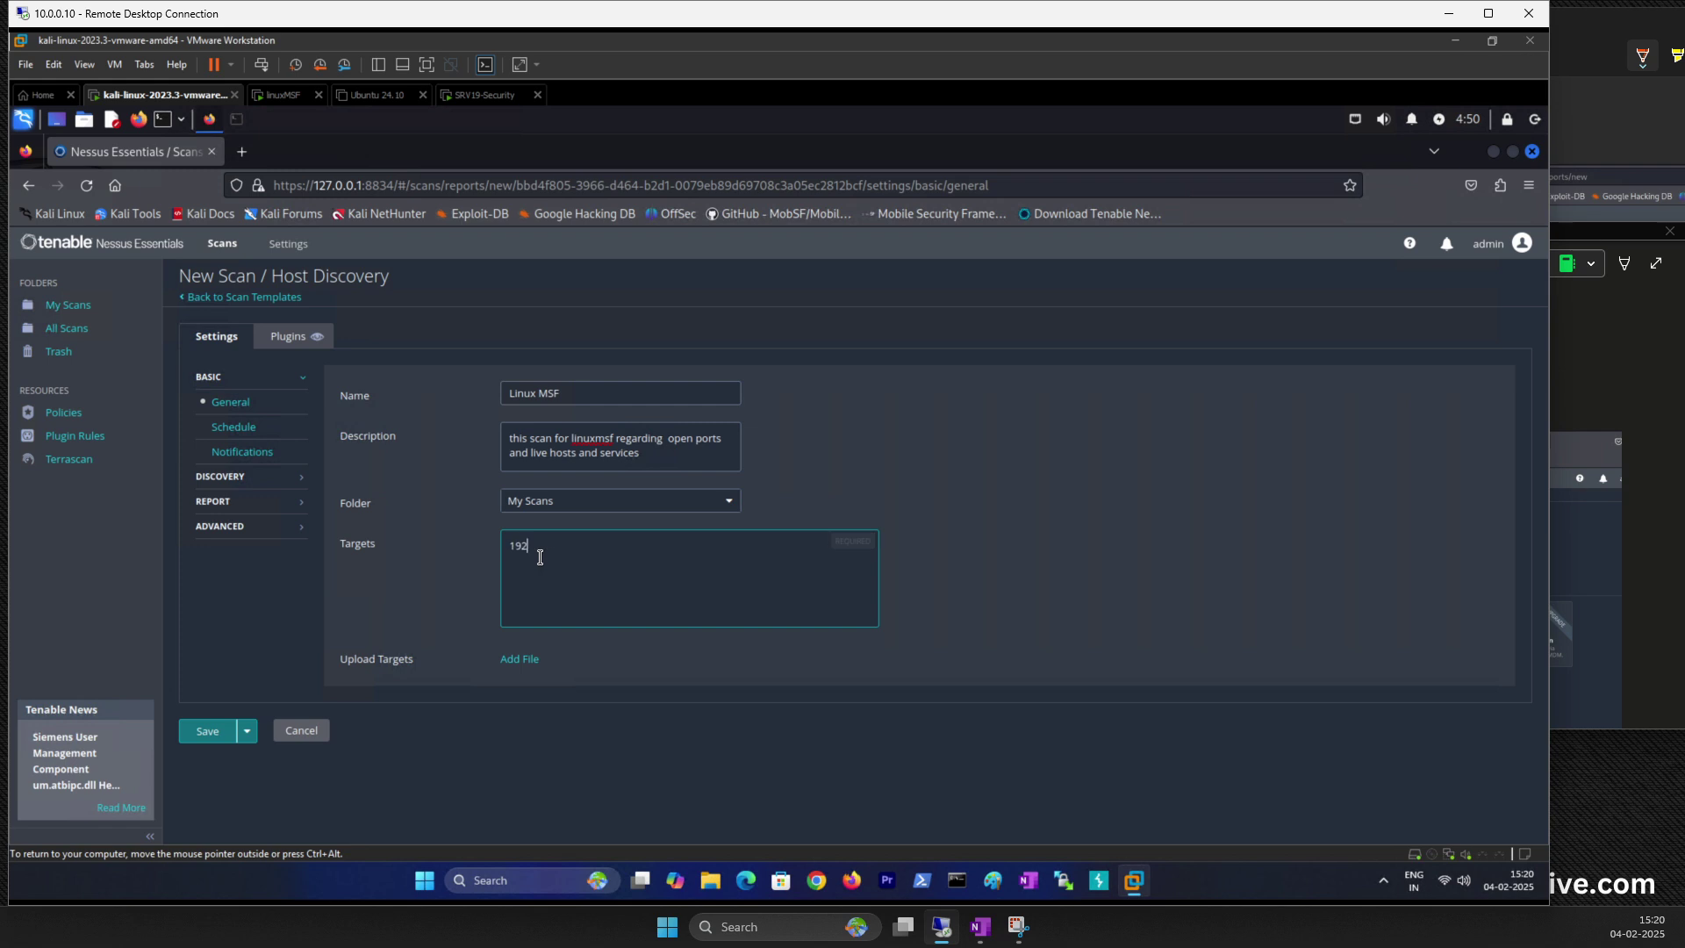
key(BackSpace)
key(BackSpace)
key(BackSpace)
text(4.146)
Step: Zoom the Nessus page in, verify the target, and bring up the Schedule settings
key(ctrl+plus)
key(ctrl+plus)
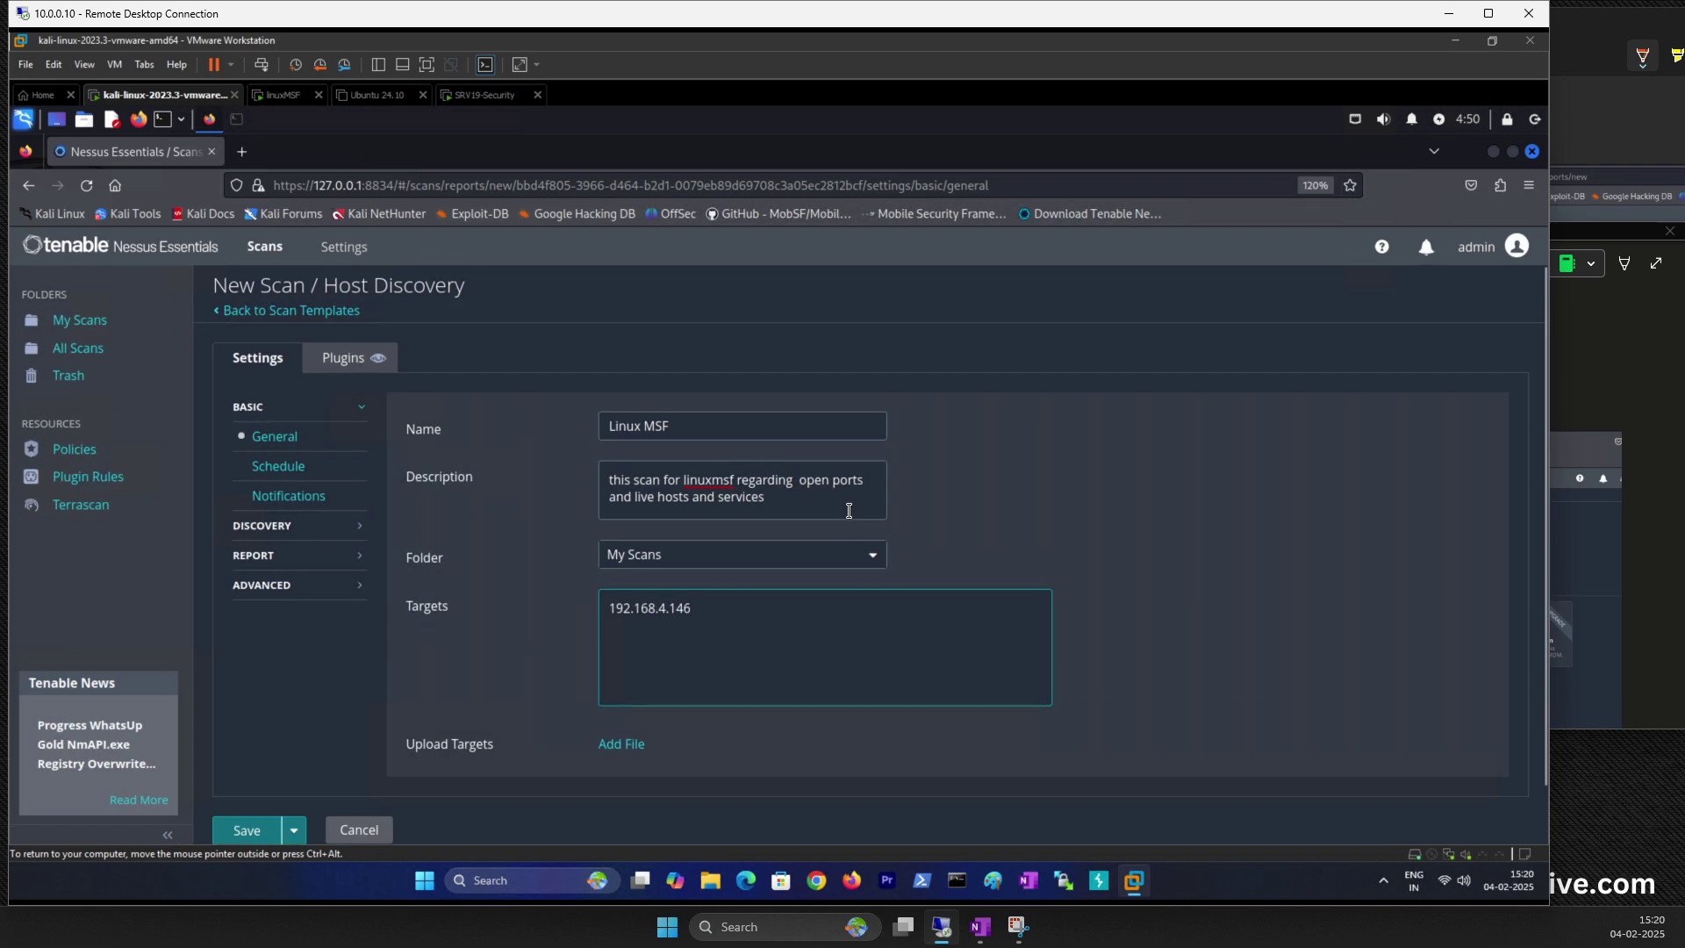
key(ctrl+plus)
scroll(849, 510, down, 2)
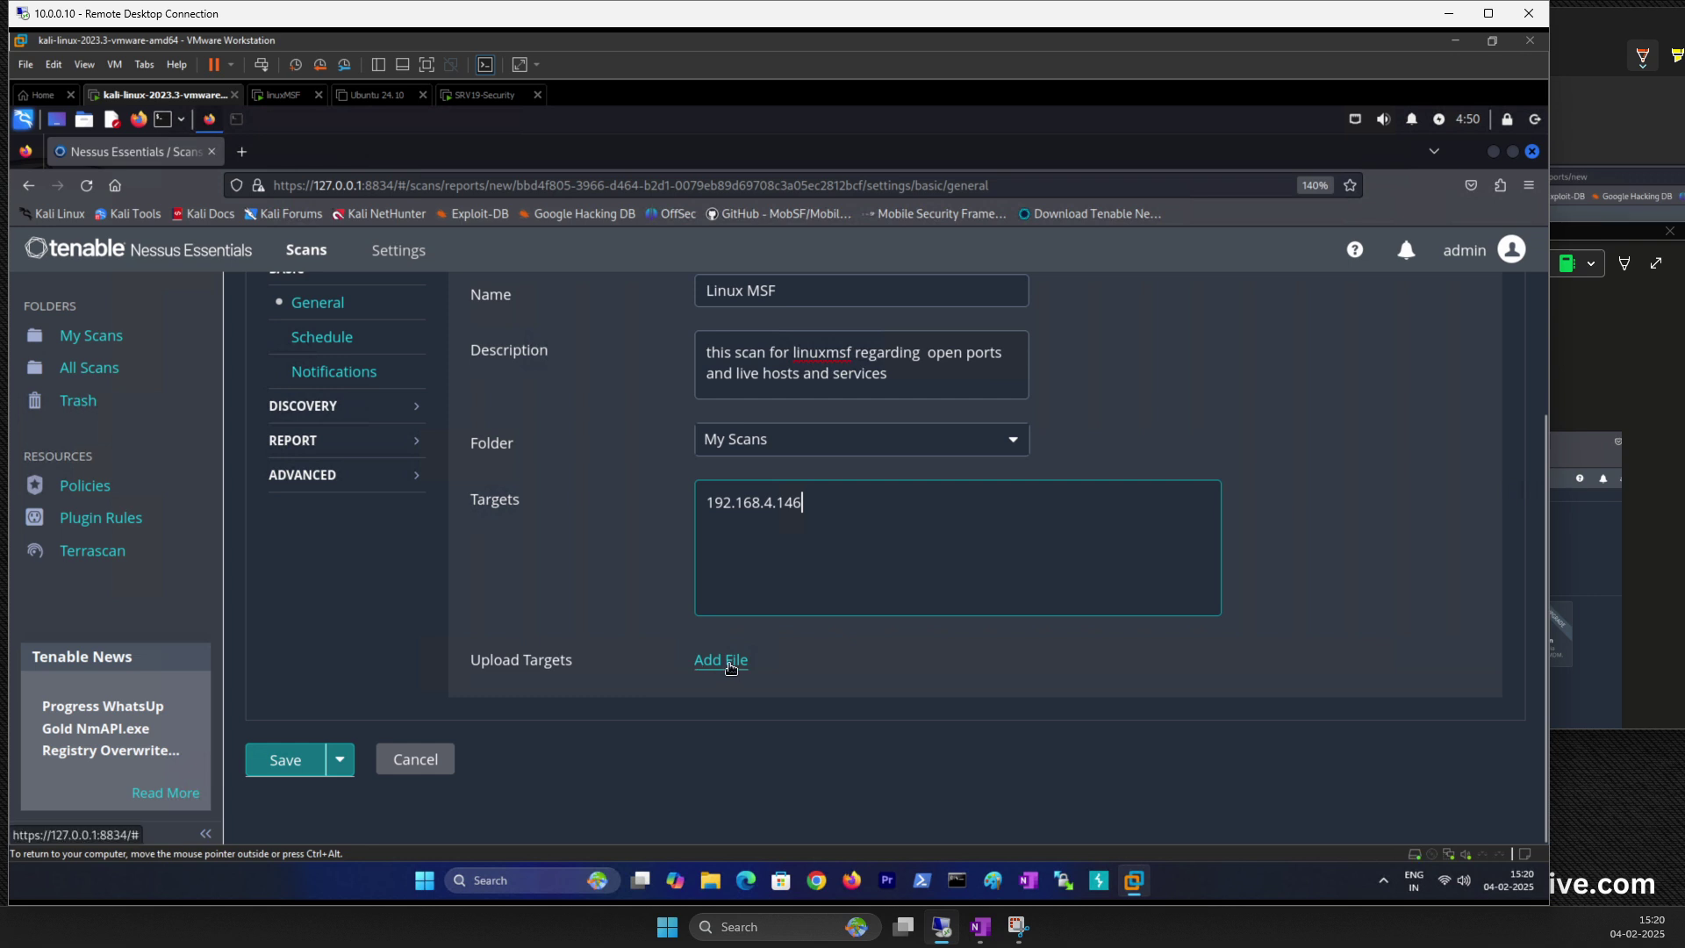
scroll(634, 640, up, 2)
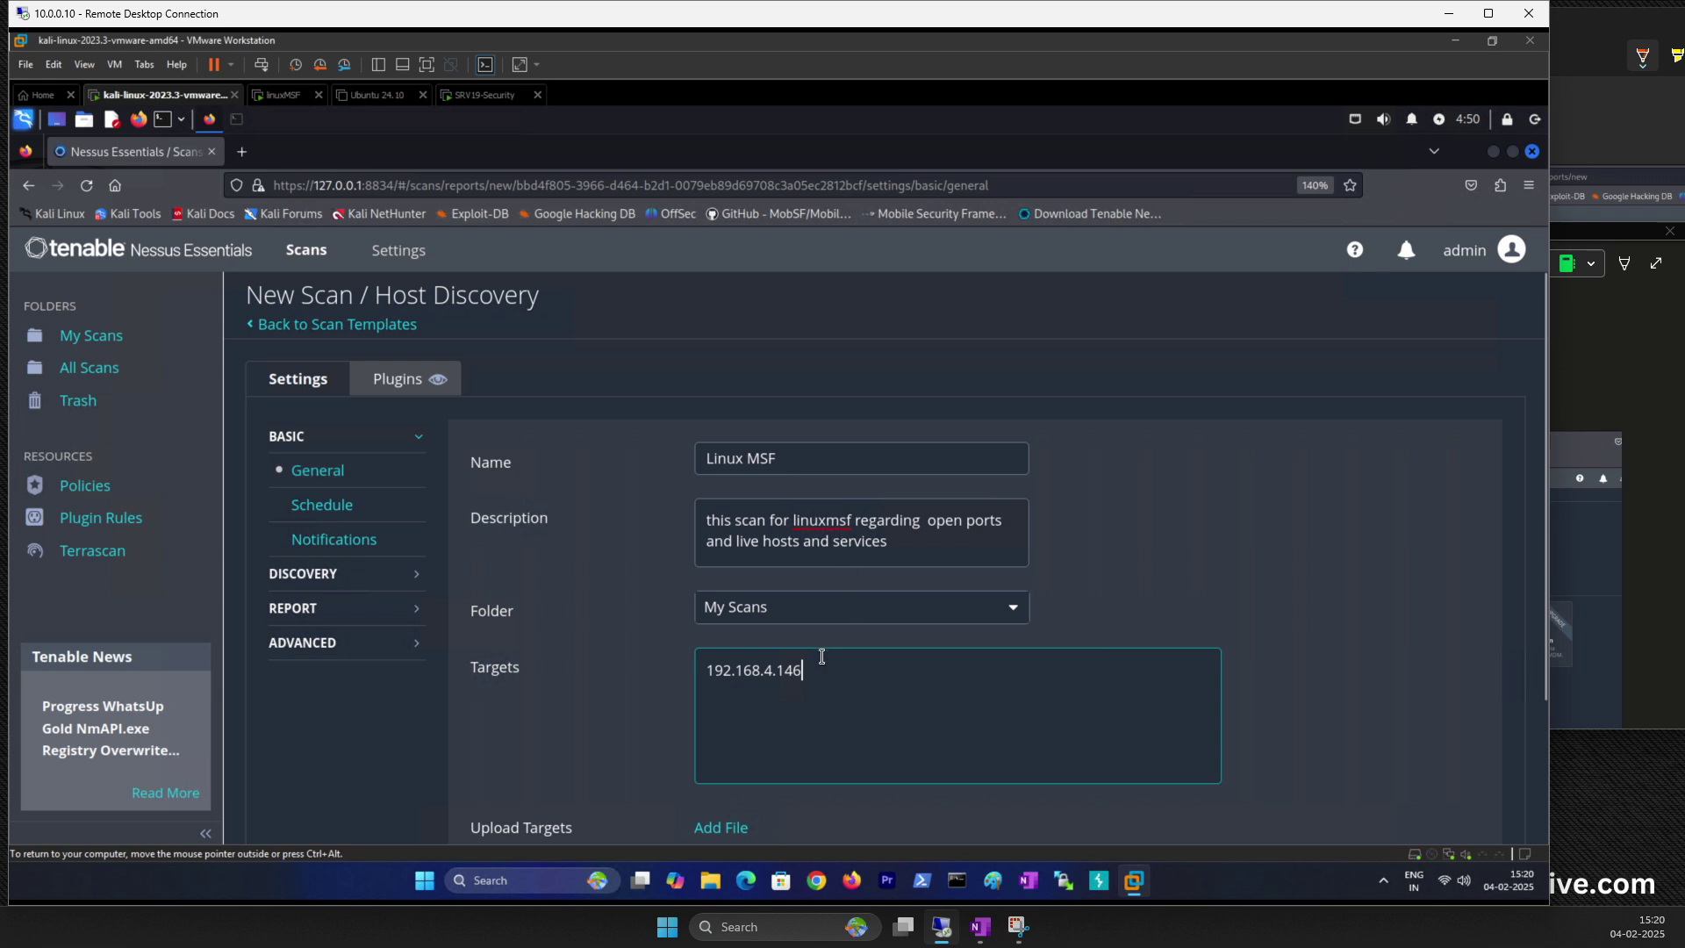
triple_click(722, 671)
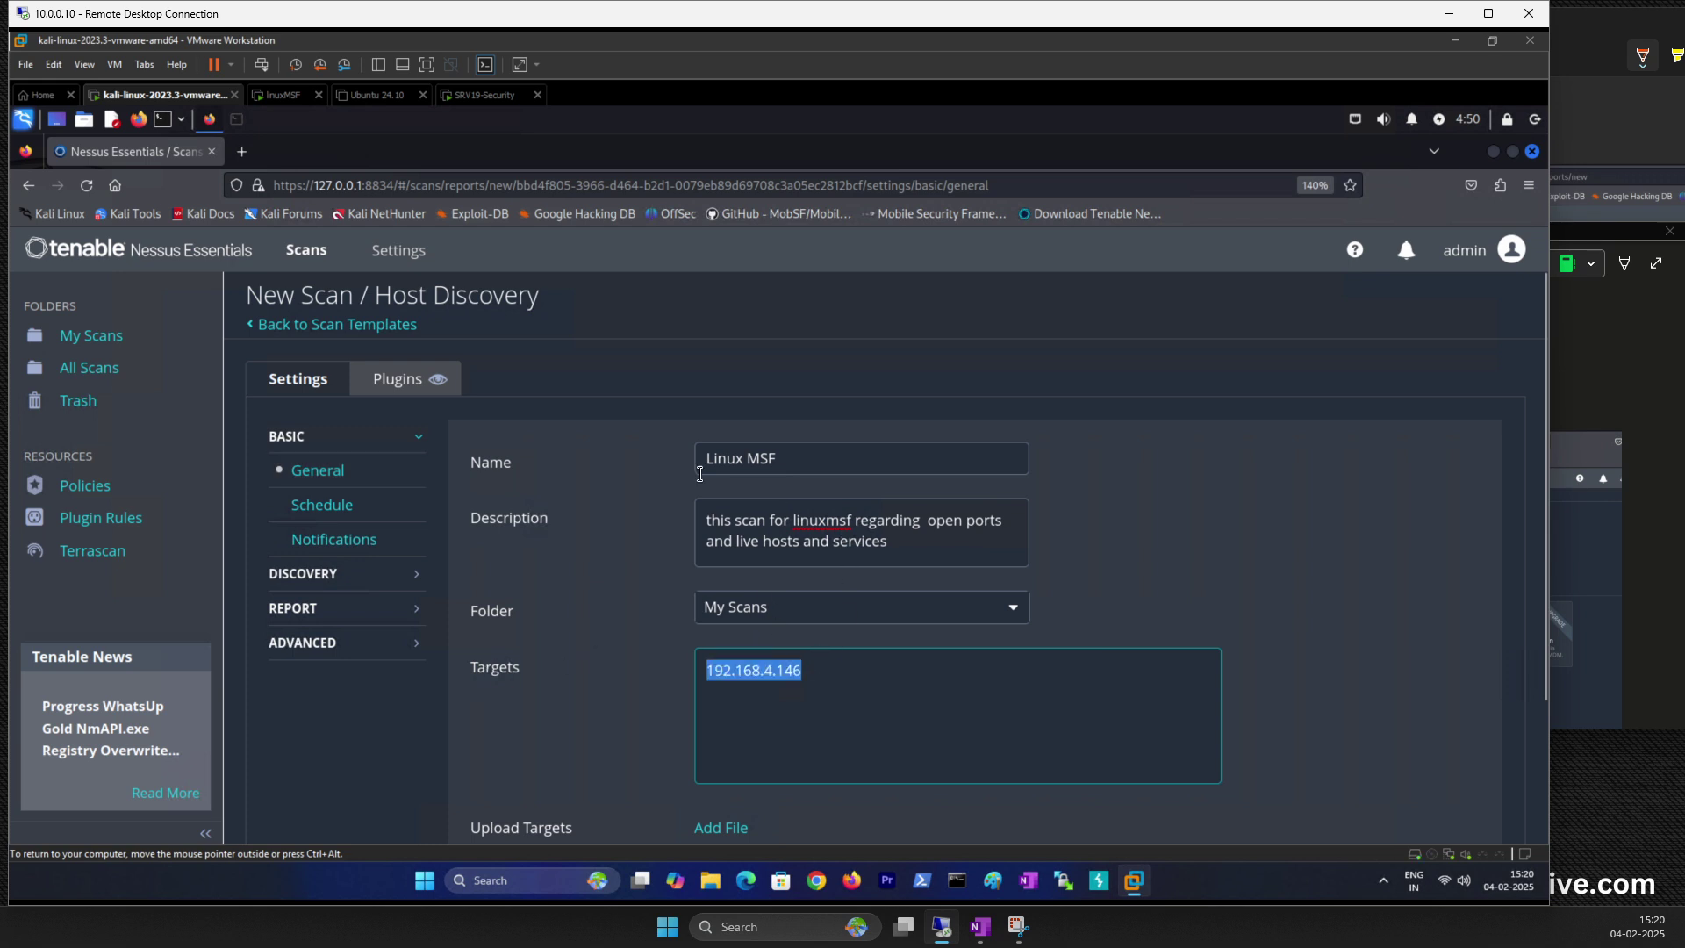
click(316, 475)
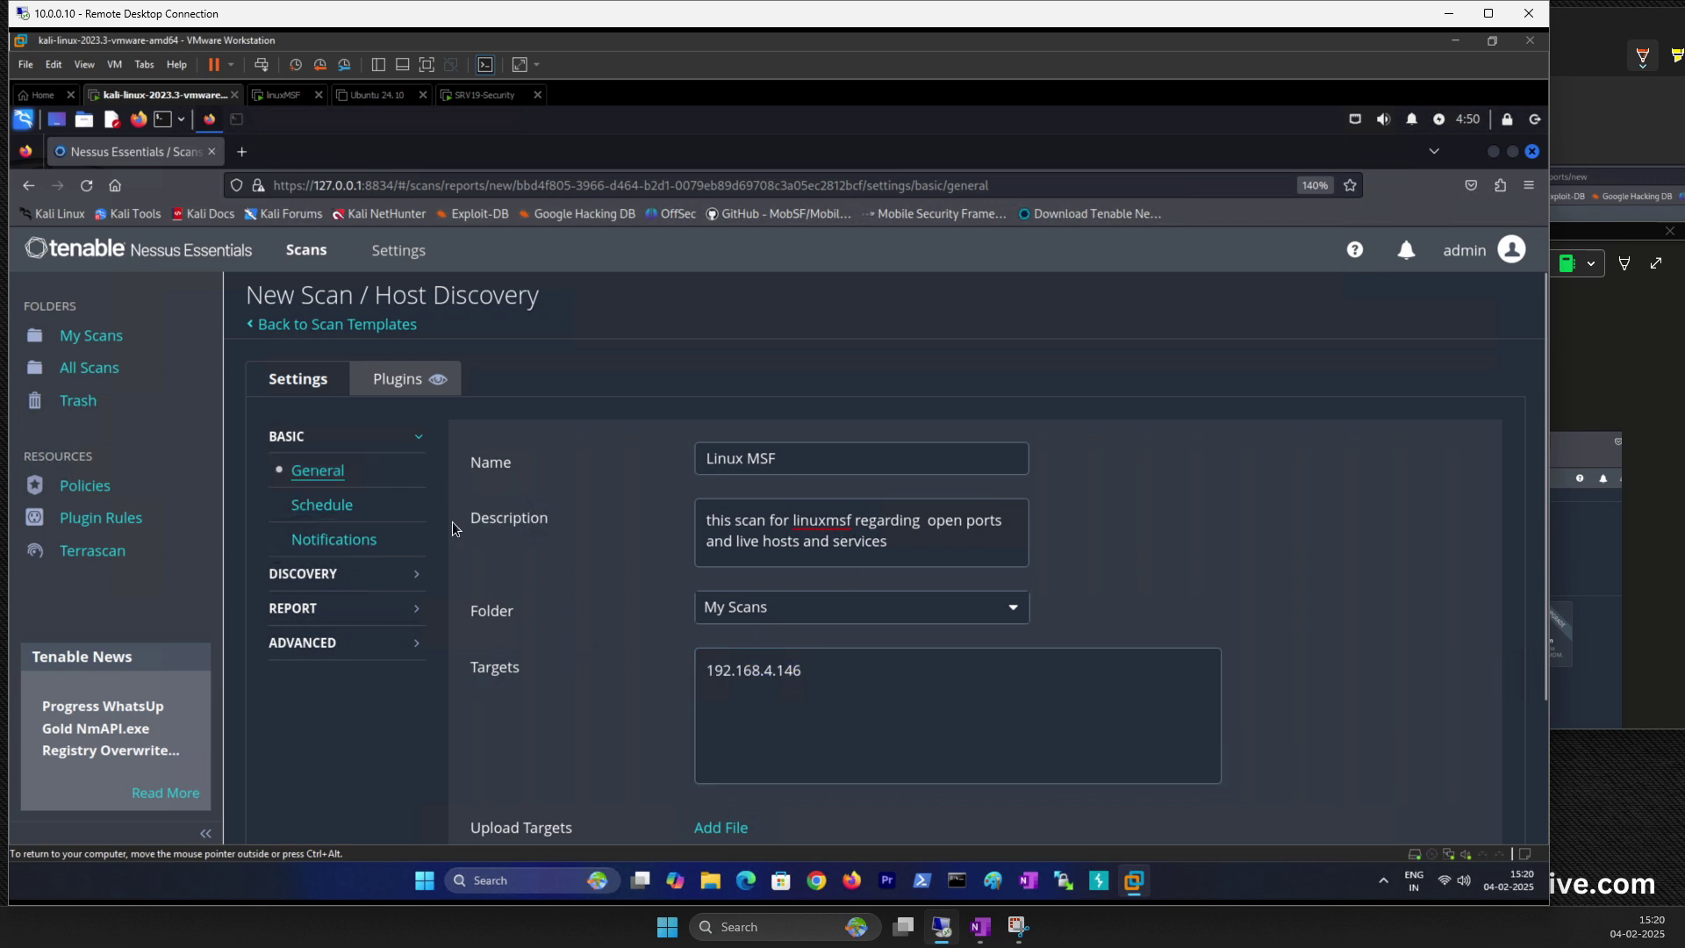
click(322, 507)
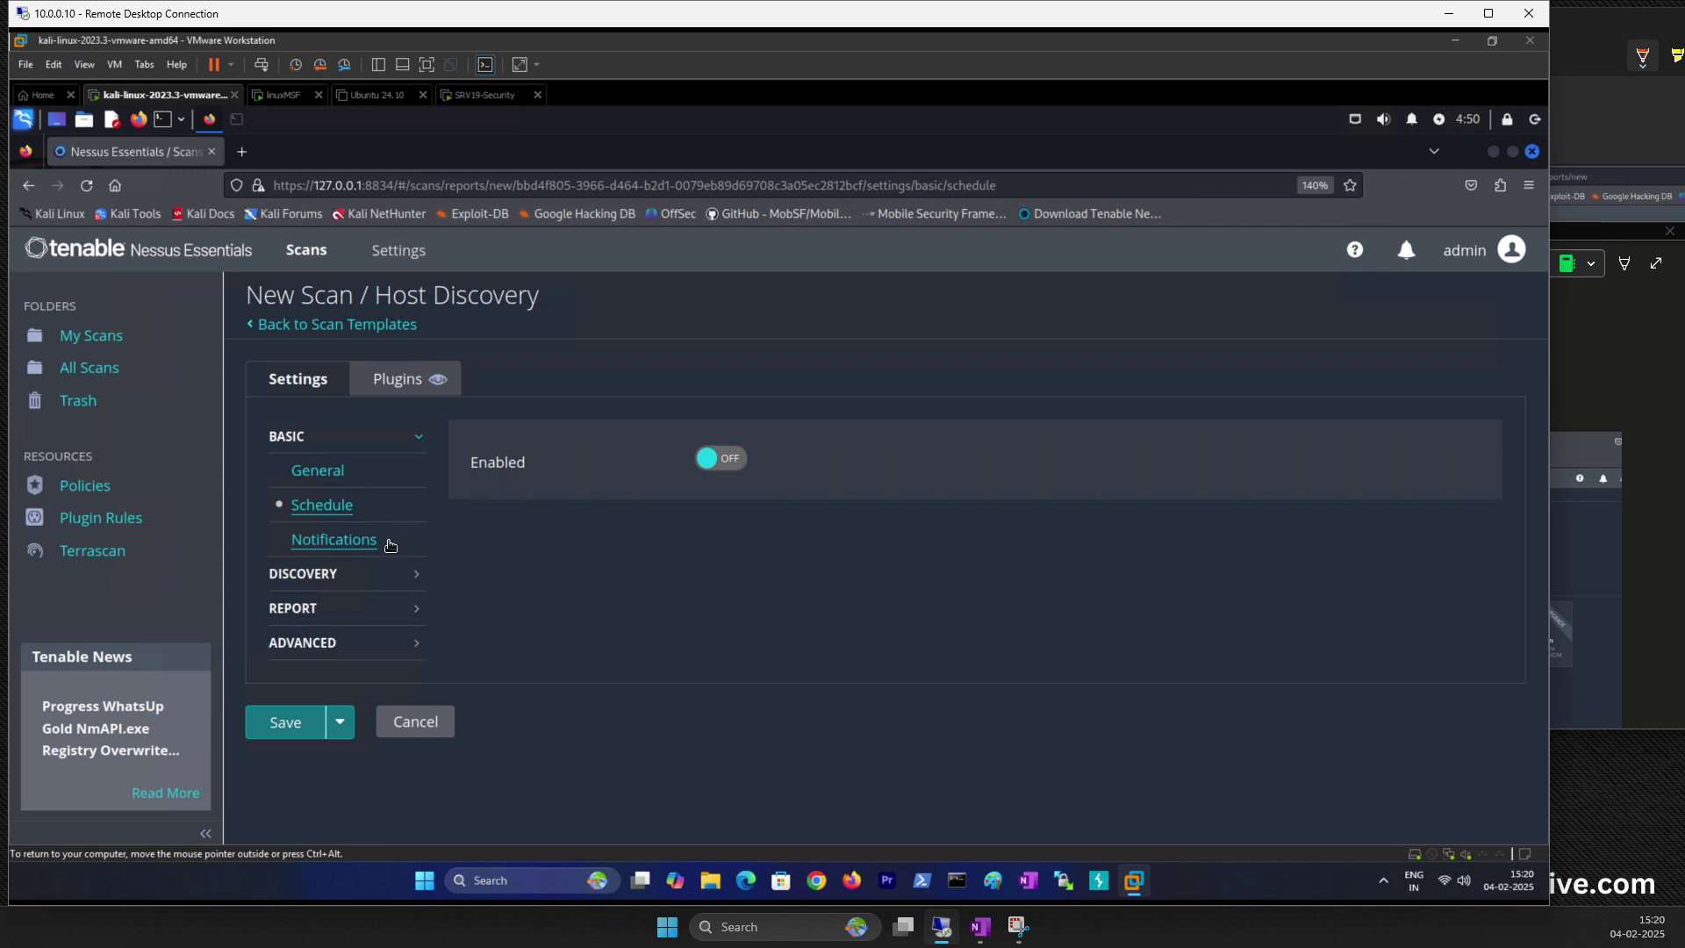
Step: Look over the Notifications email recipients field, then view Discovery settings with Host enumeration
click(344, 542)
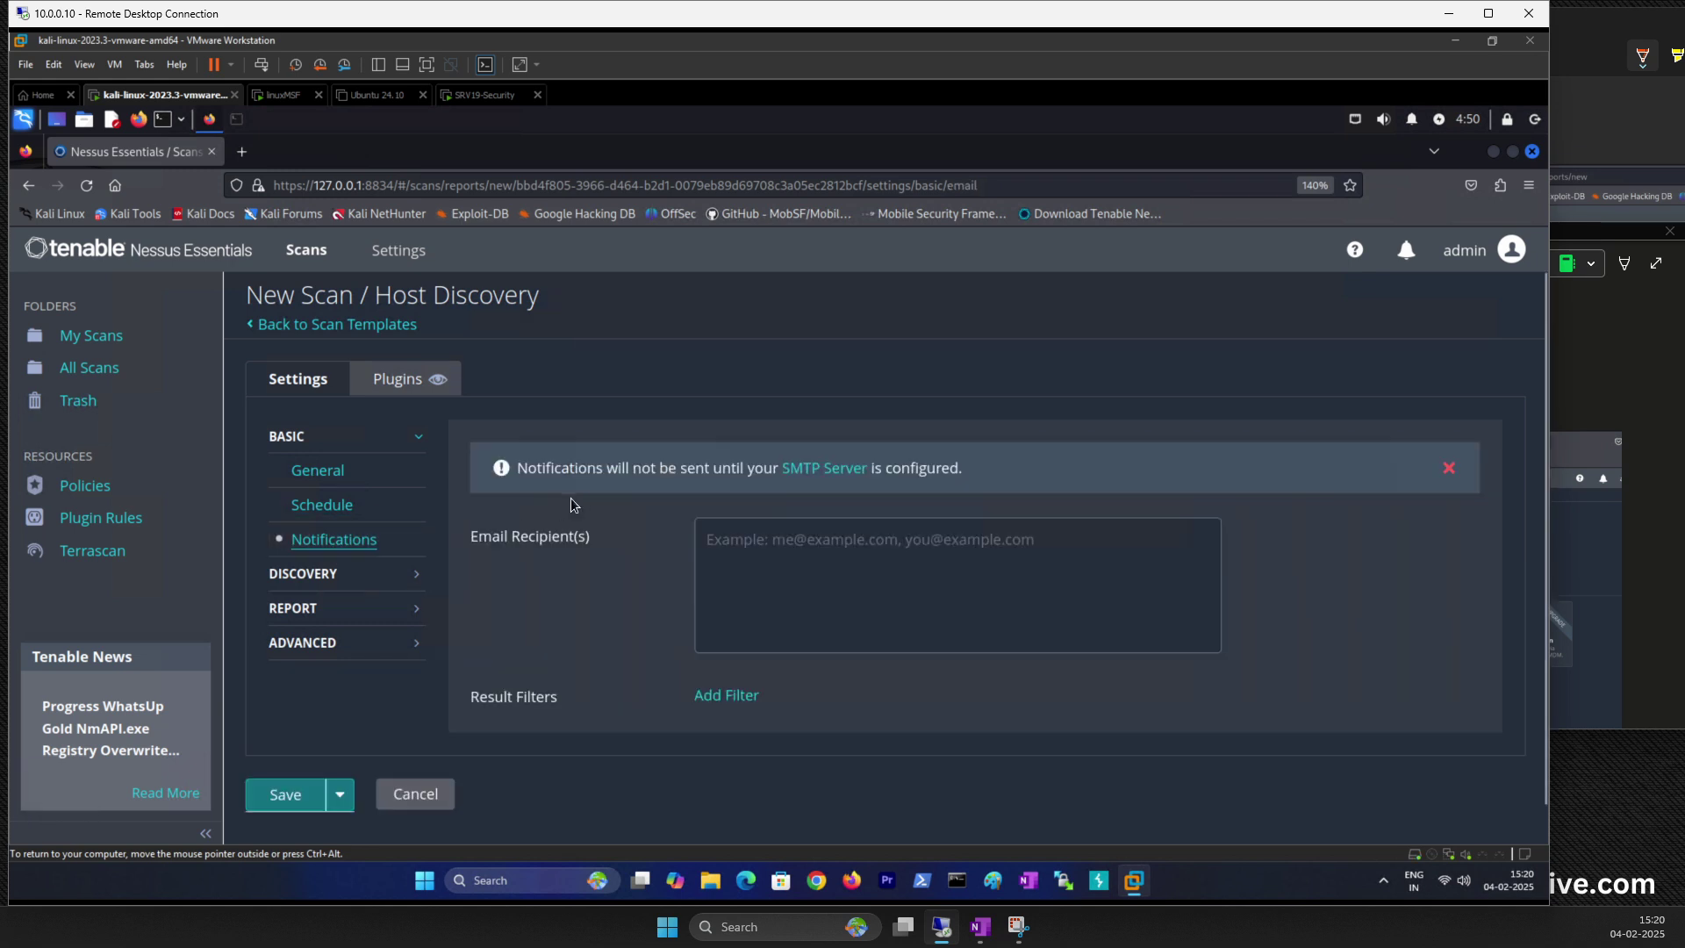
click(752, 531)
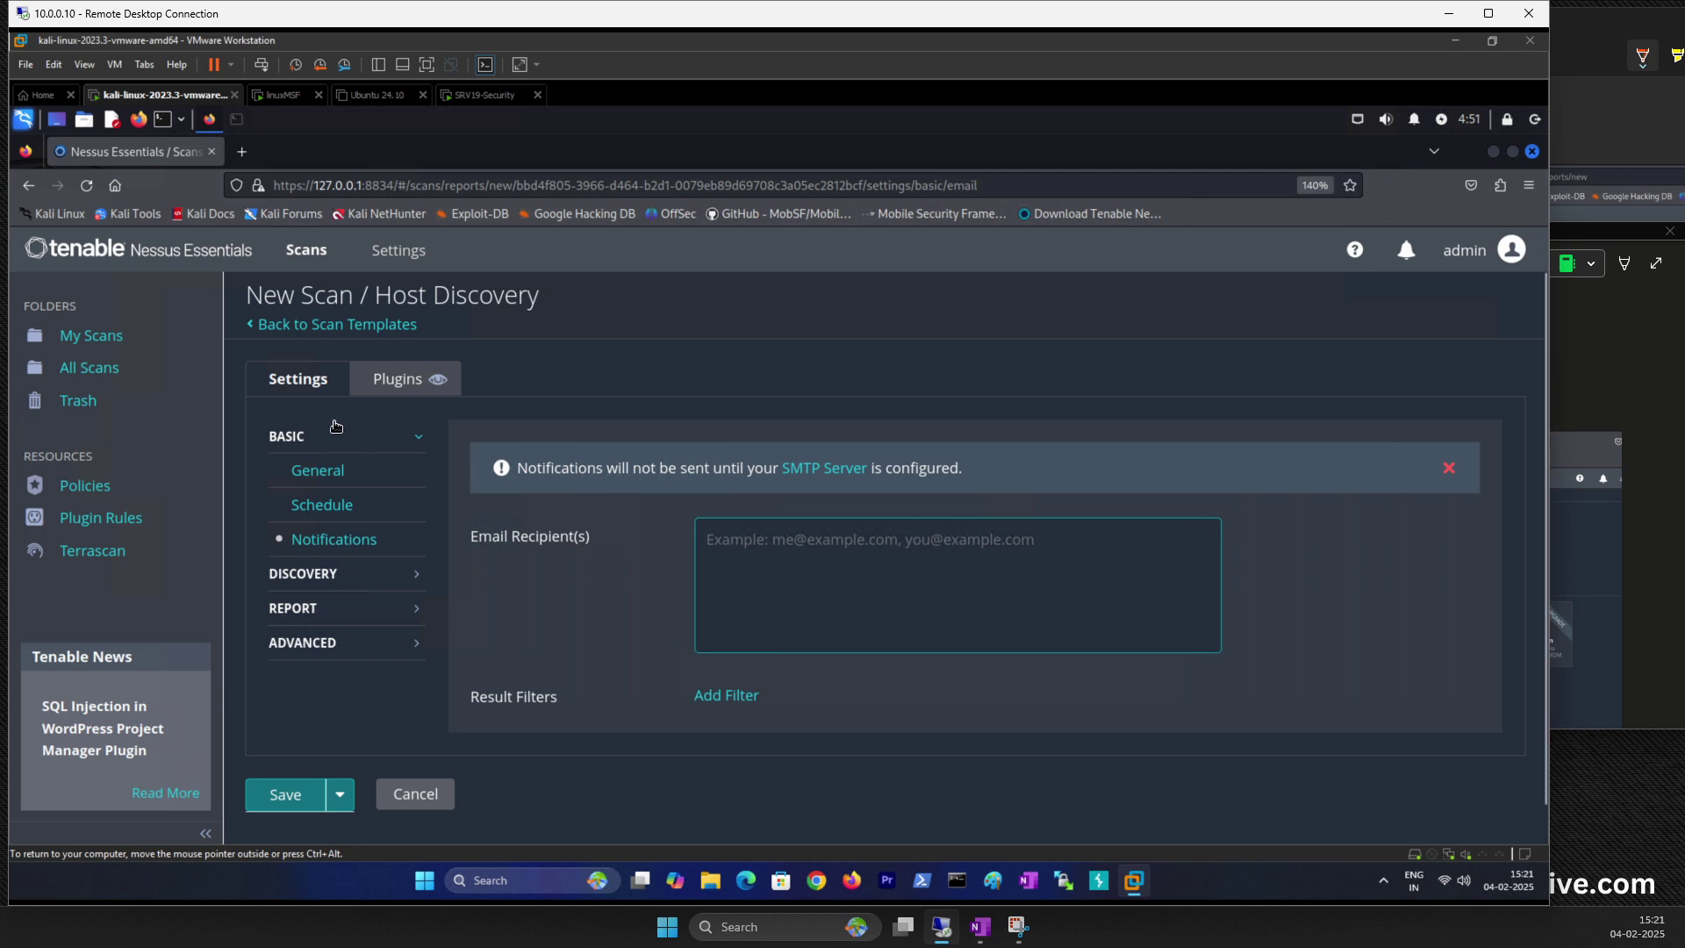
click(763, 555)
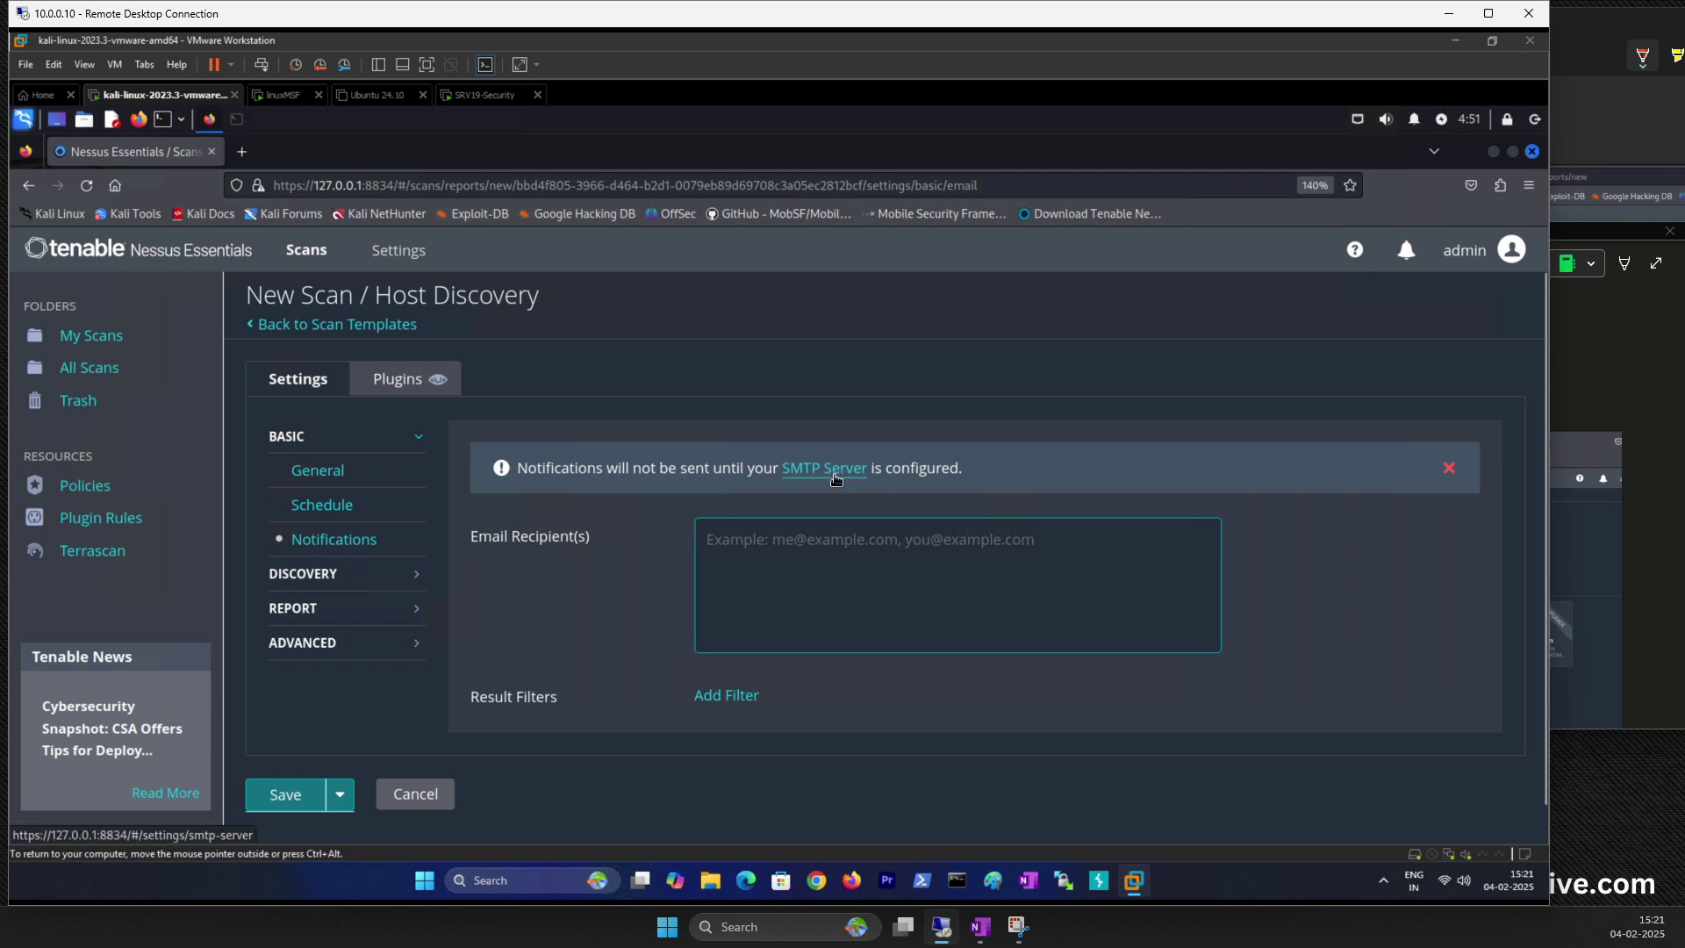
click(336, 578)
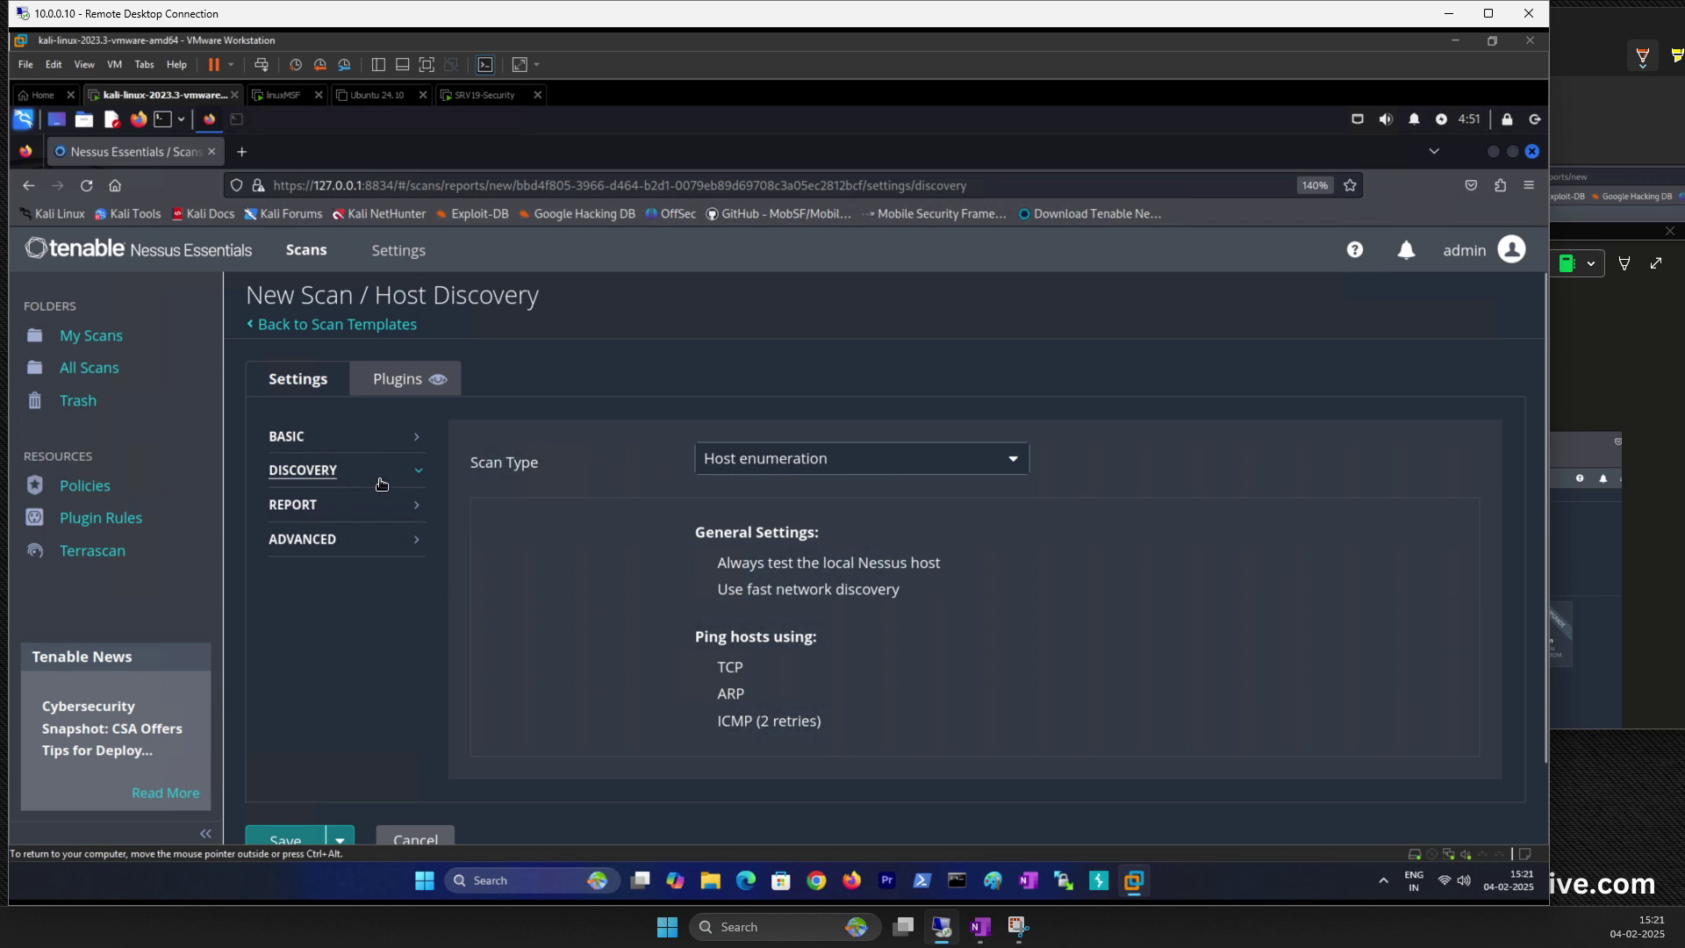
Step: Enable 'Designate hosts by their DNS name' under Report output, then view Advanced performance settings
click(295, 509)
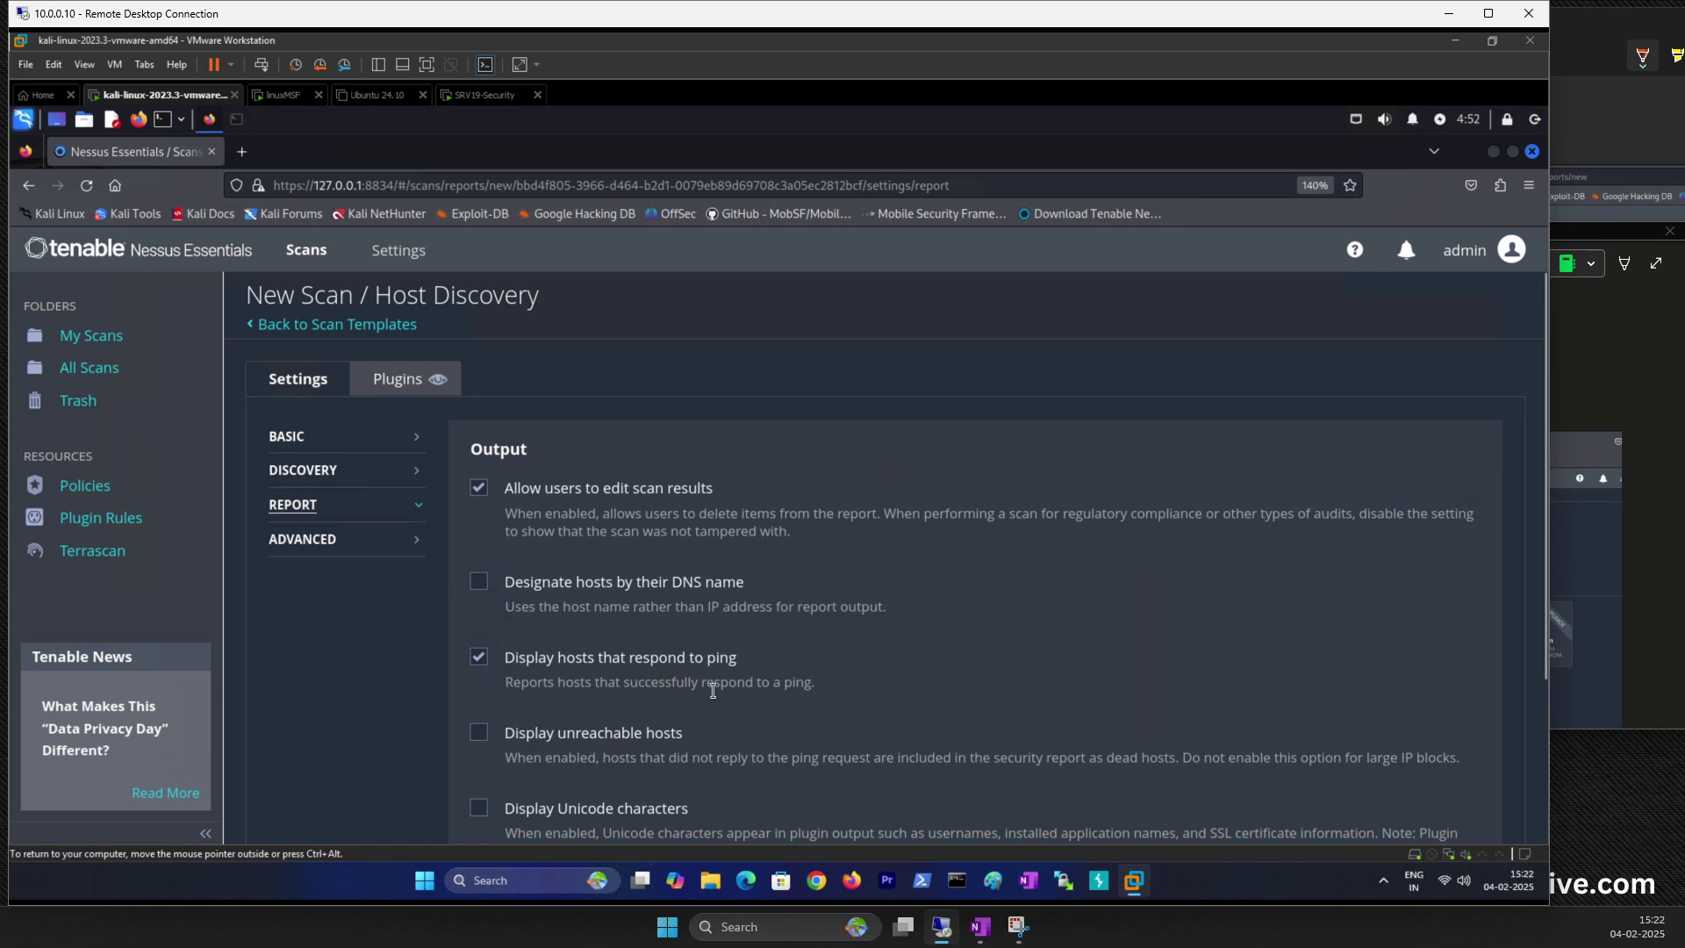
scroll(636, 681, down, 2)
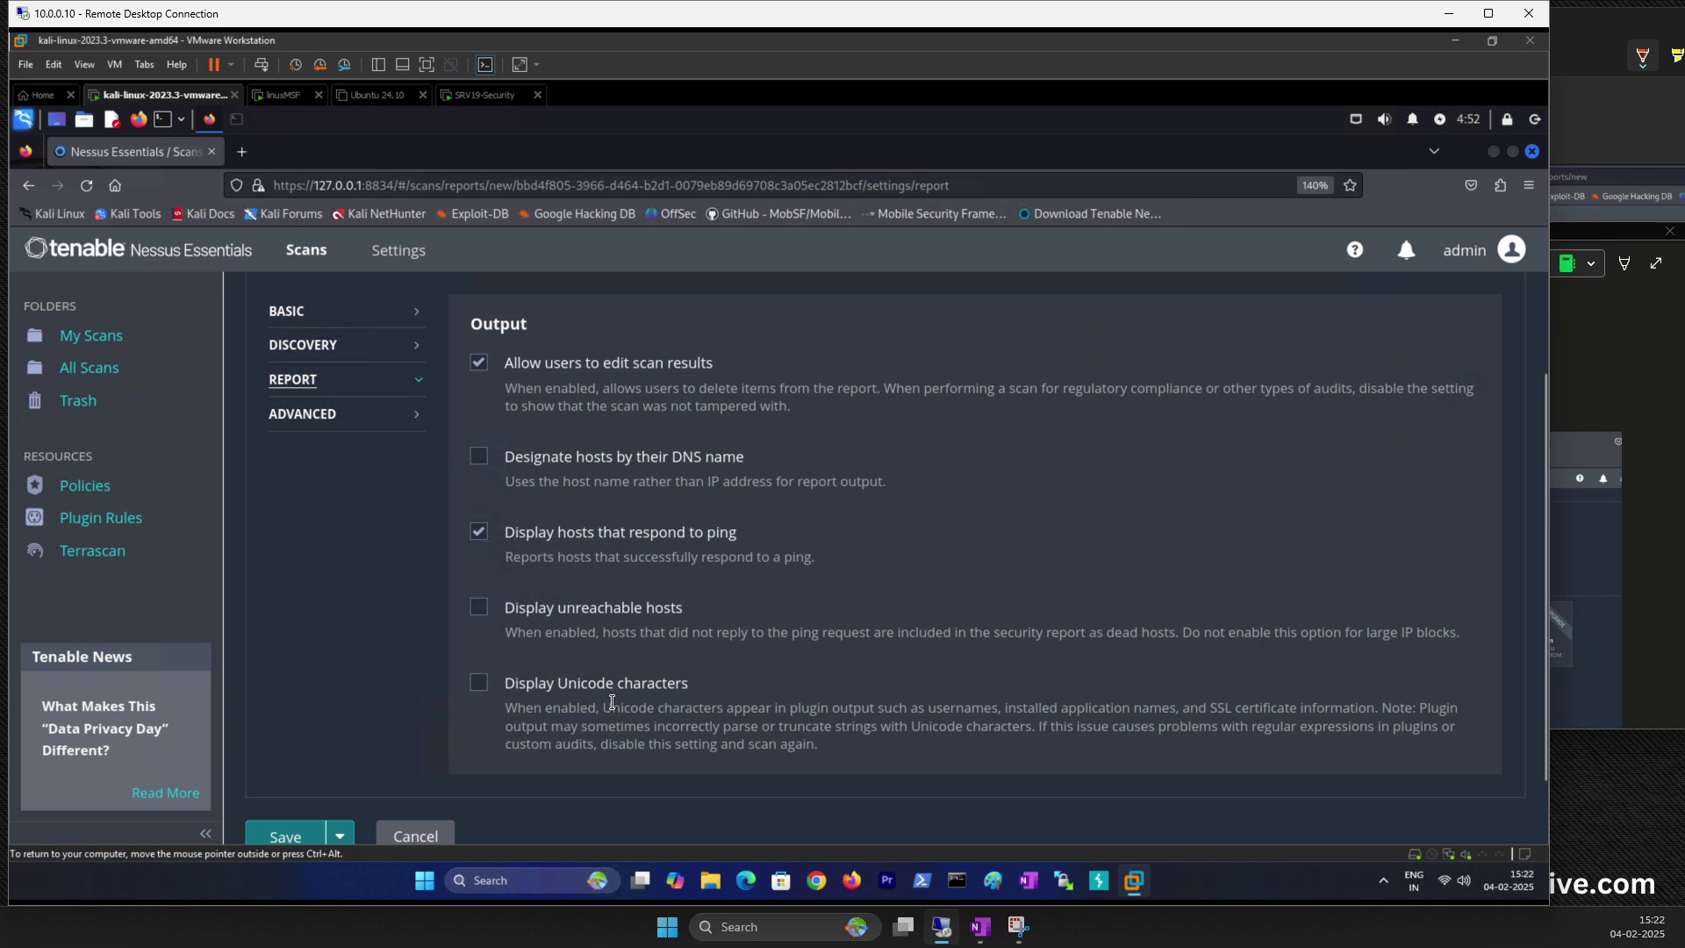
scroll(546, 667, up, 2)
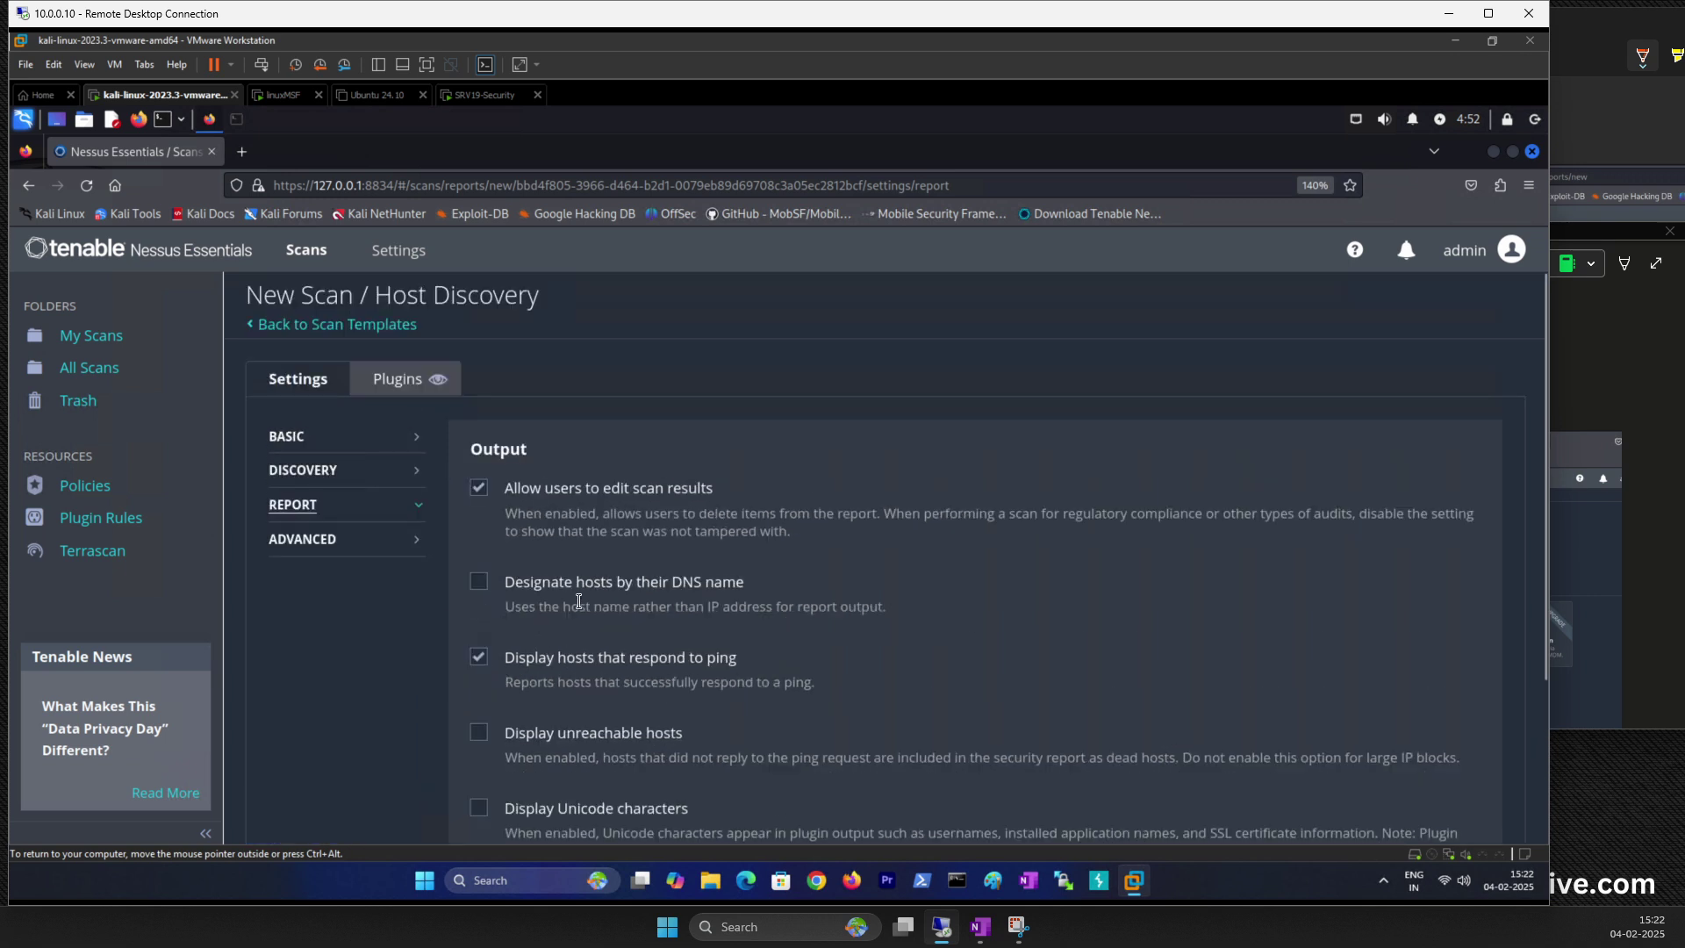
click(488, 588)
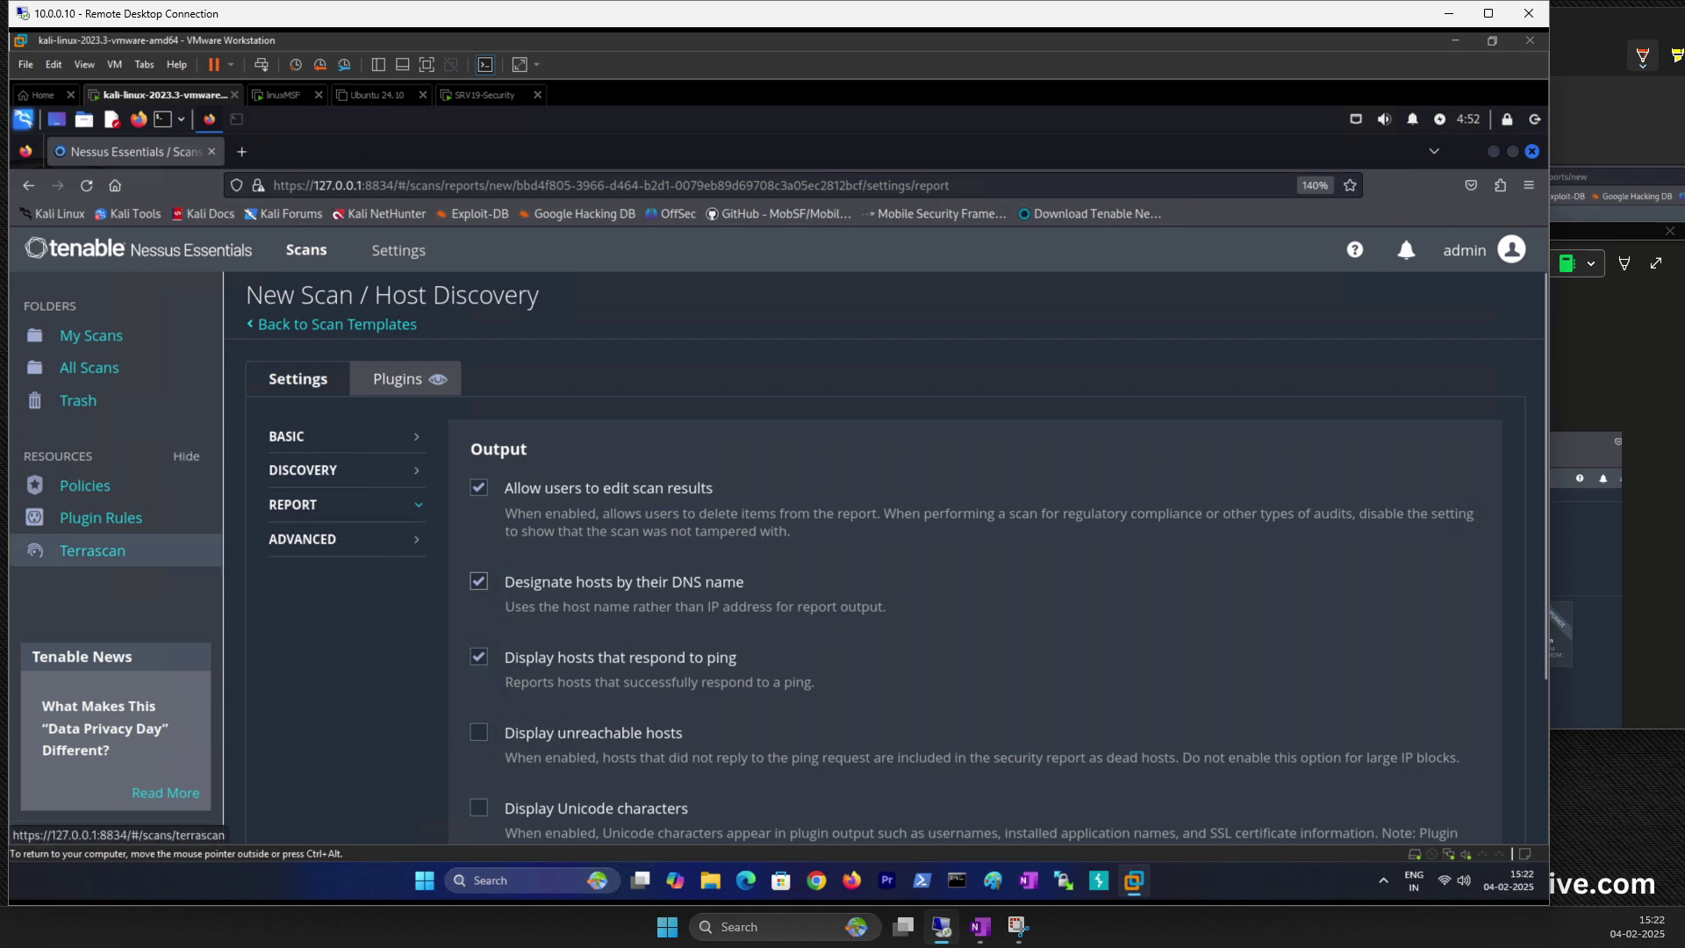
key(super+shift+s)
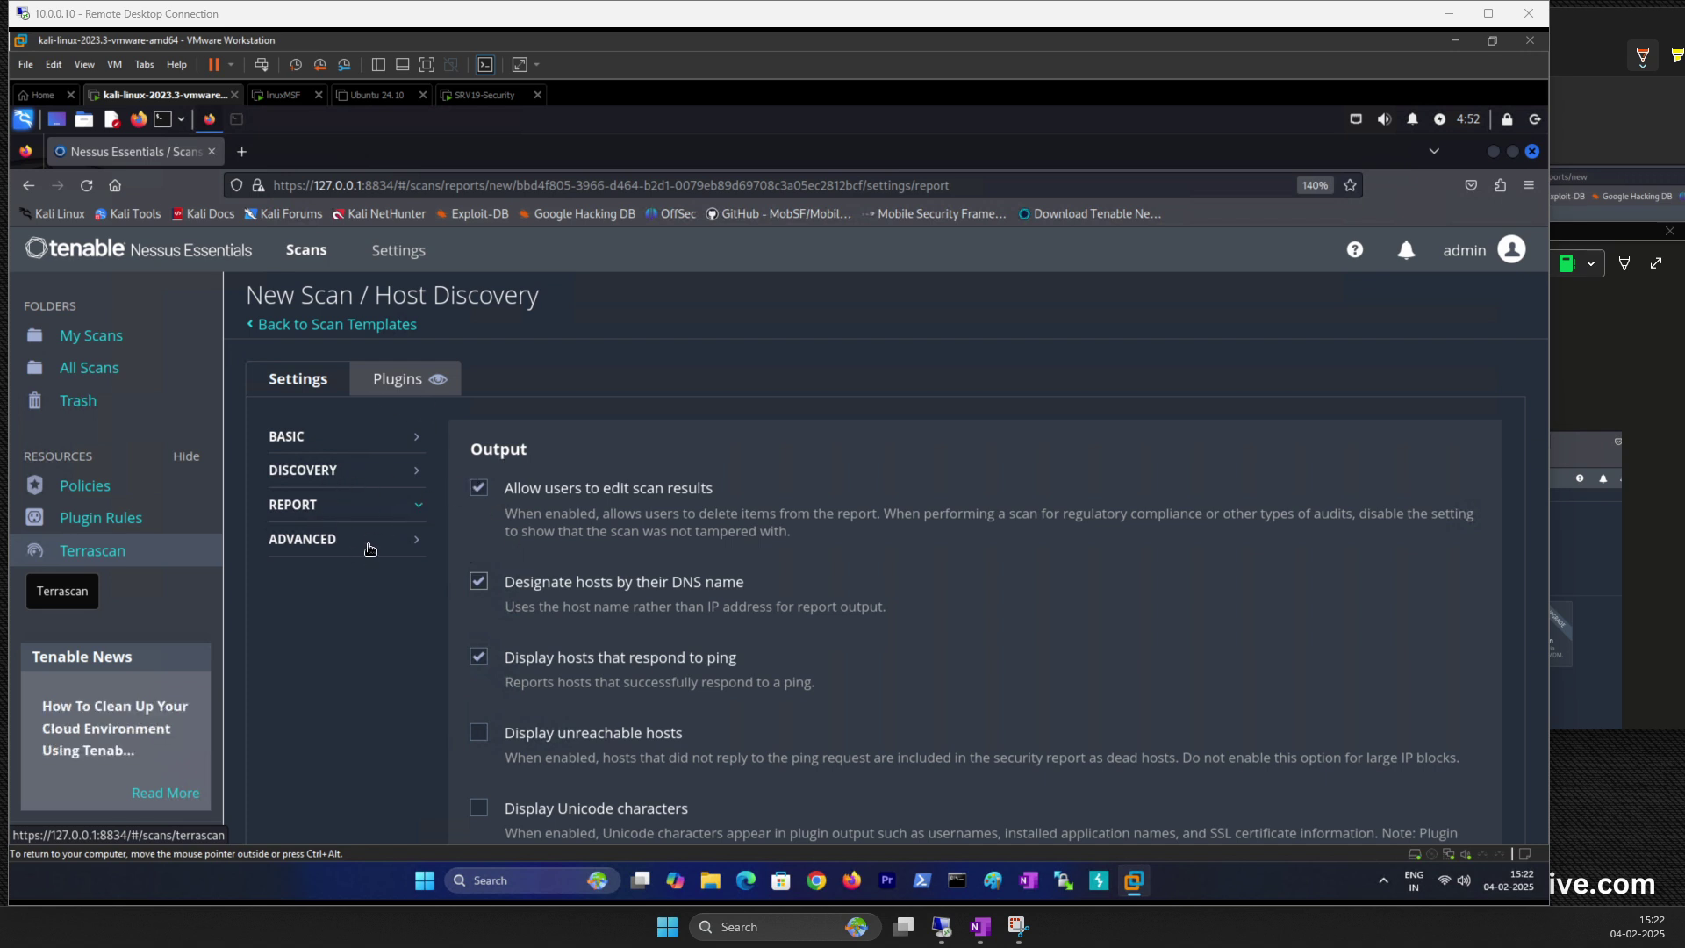
click(358, 541)
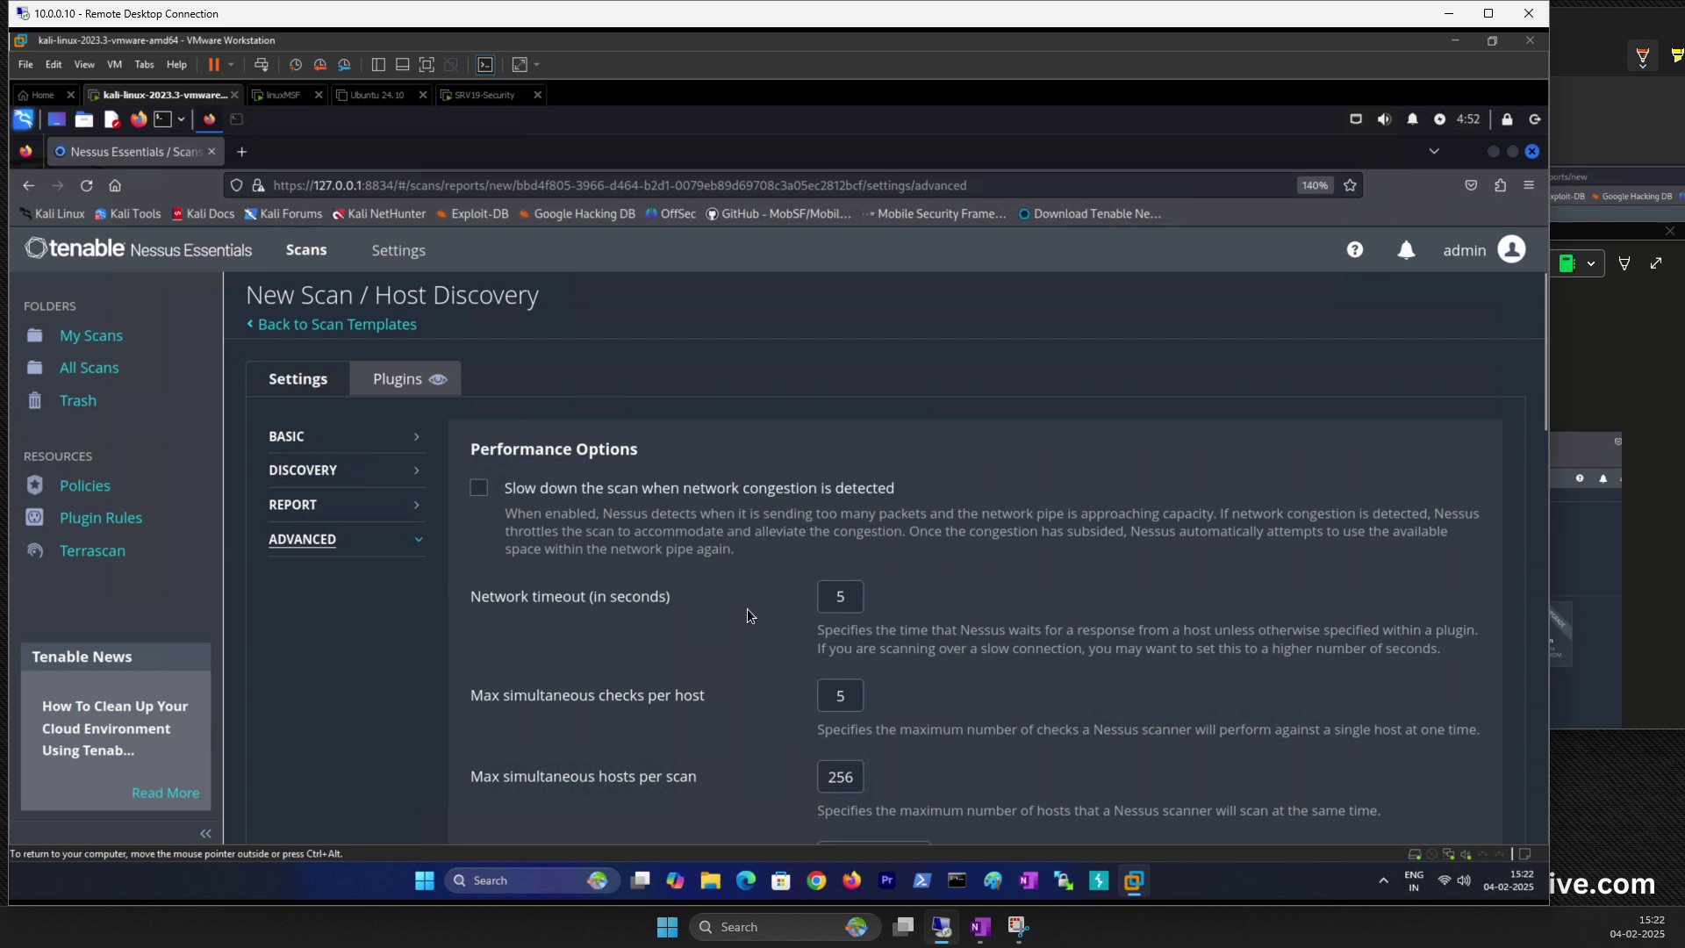
Step: Return to Discovery and list the Scan Type choices: Host enumeration, Port scan, OS Identification
scroll(748, 610, down, 3)
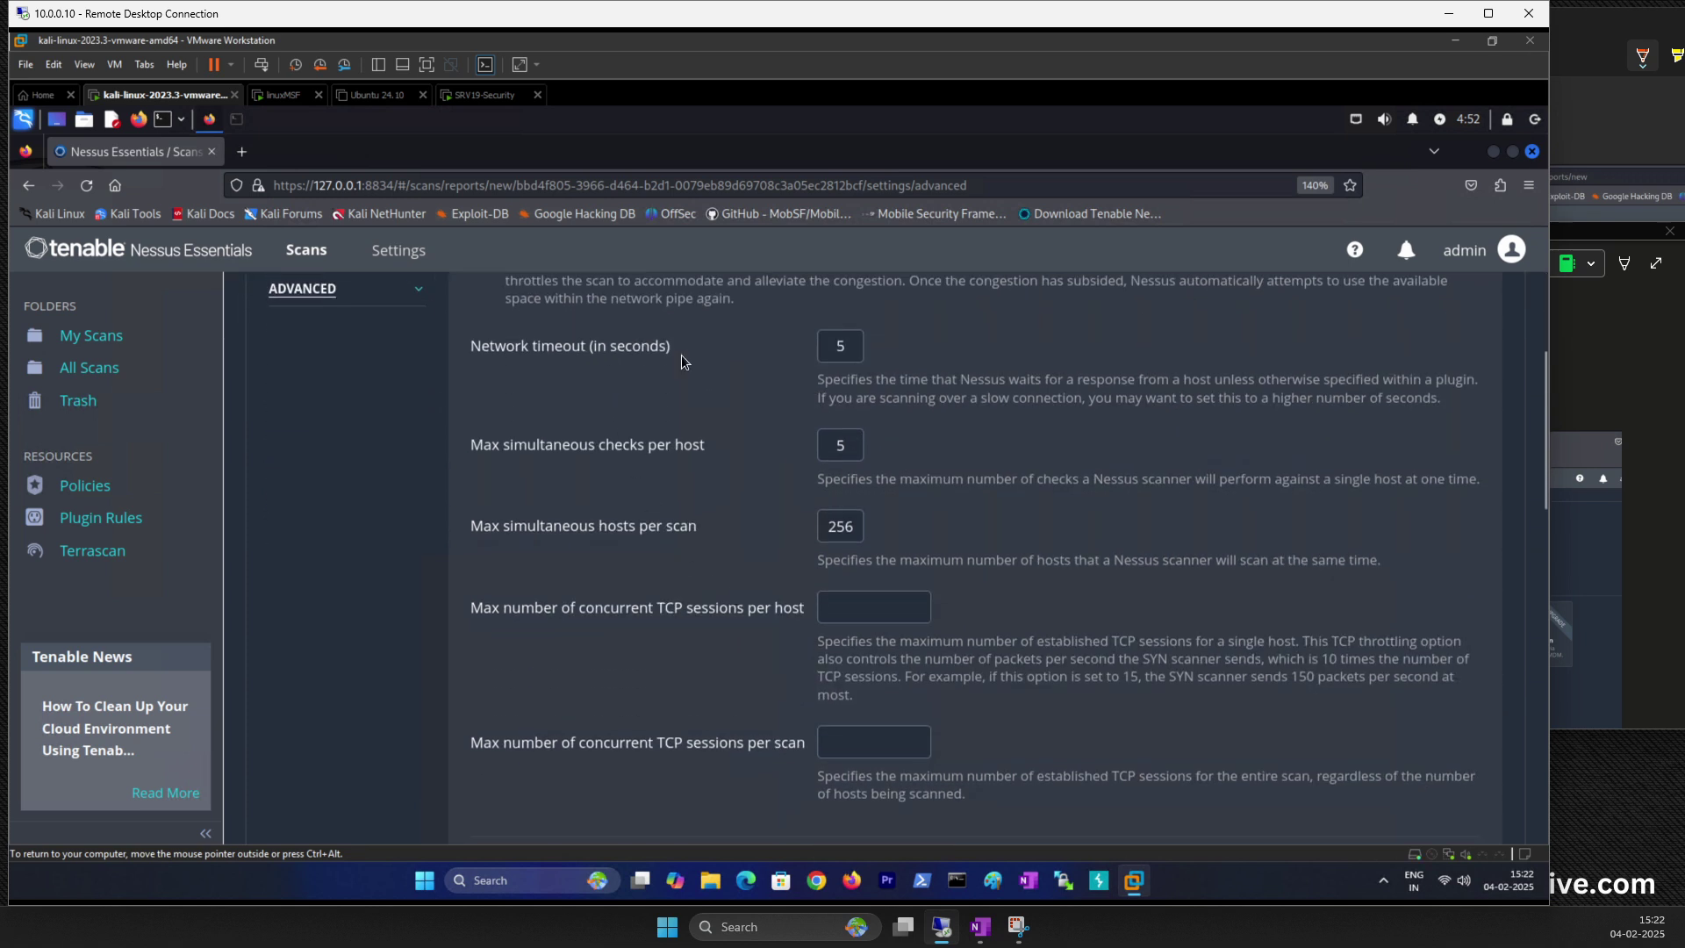
scroll(790, 632, down, 5)
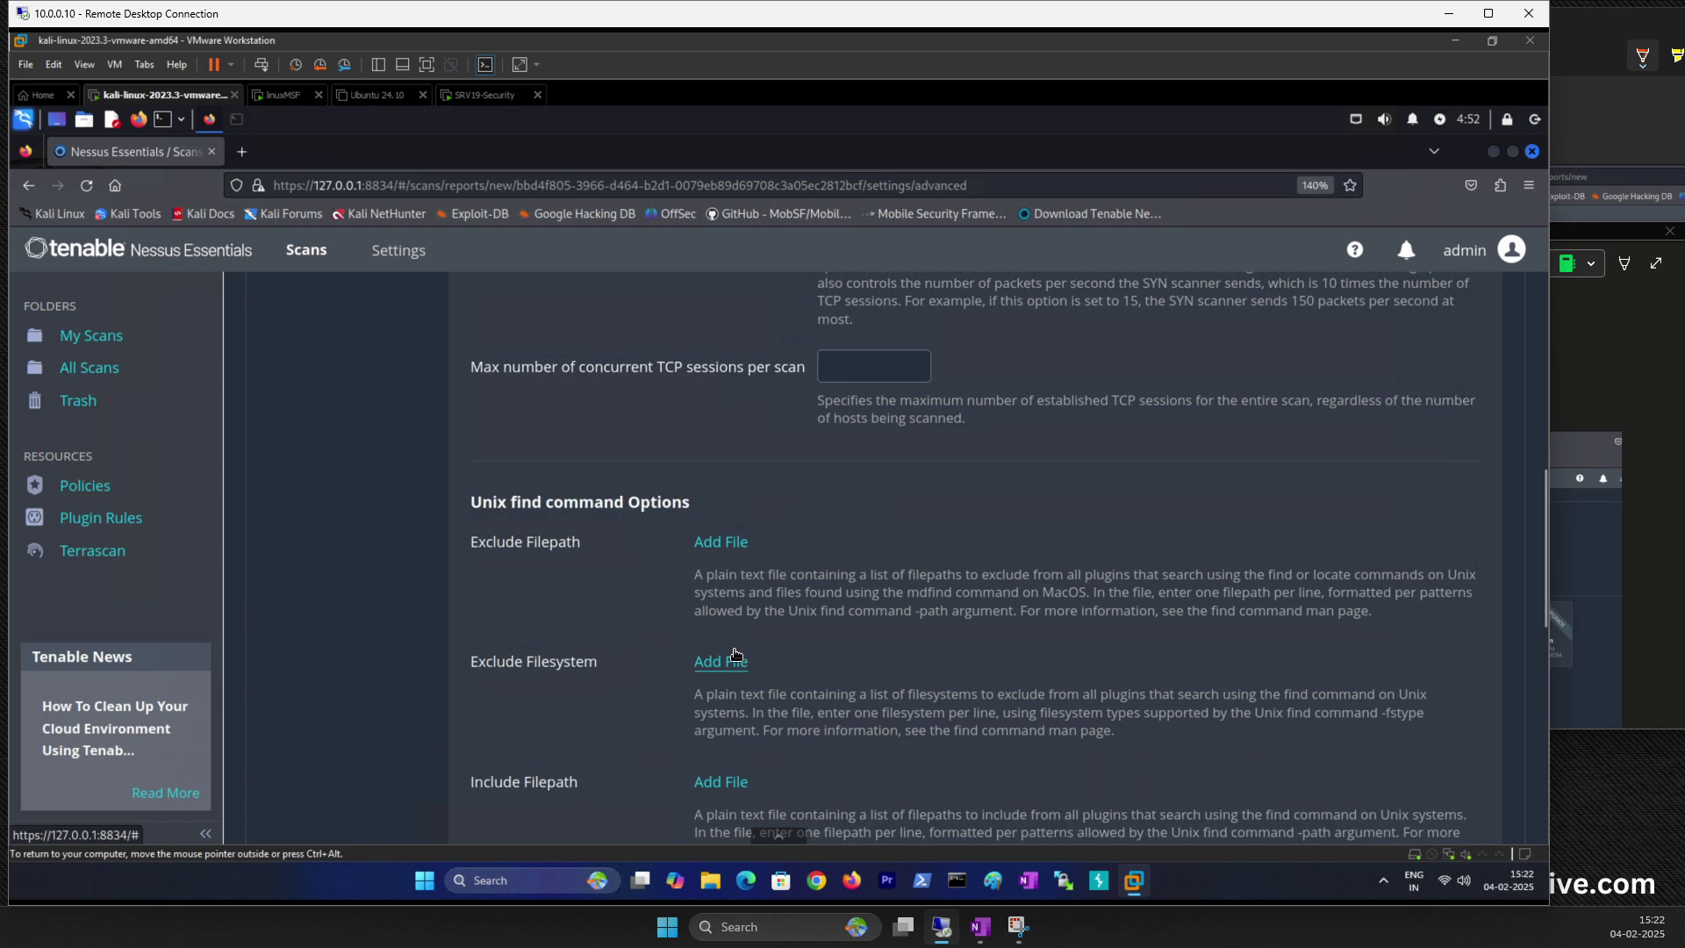
scroll(734, 660, down, 8)
scroll(702, 623, up, 15)
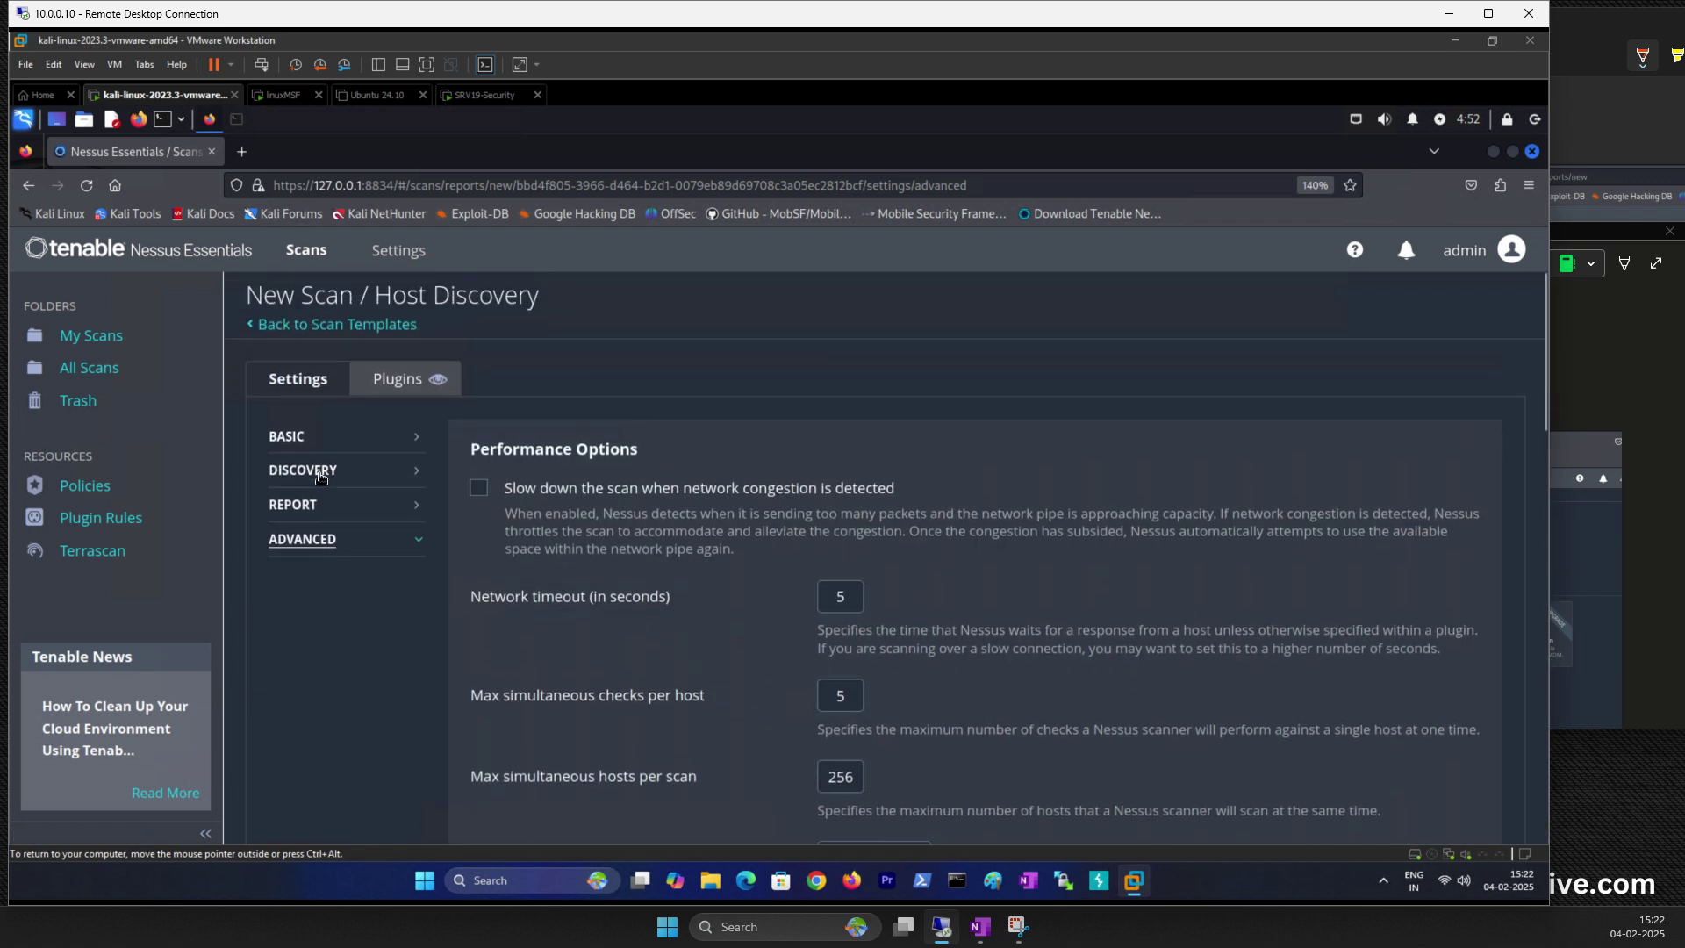
click(321, 474)
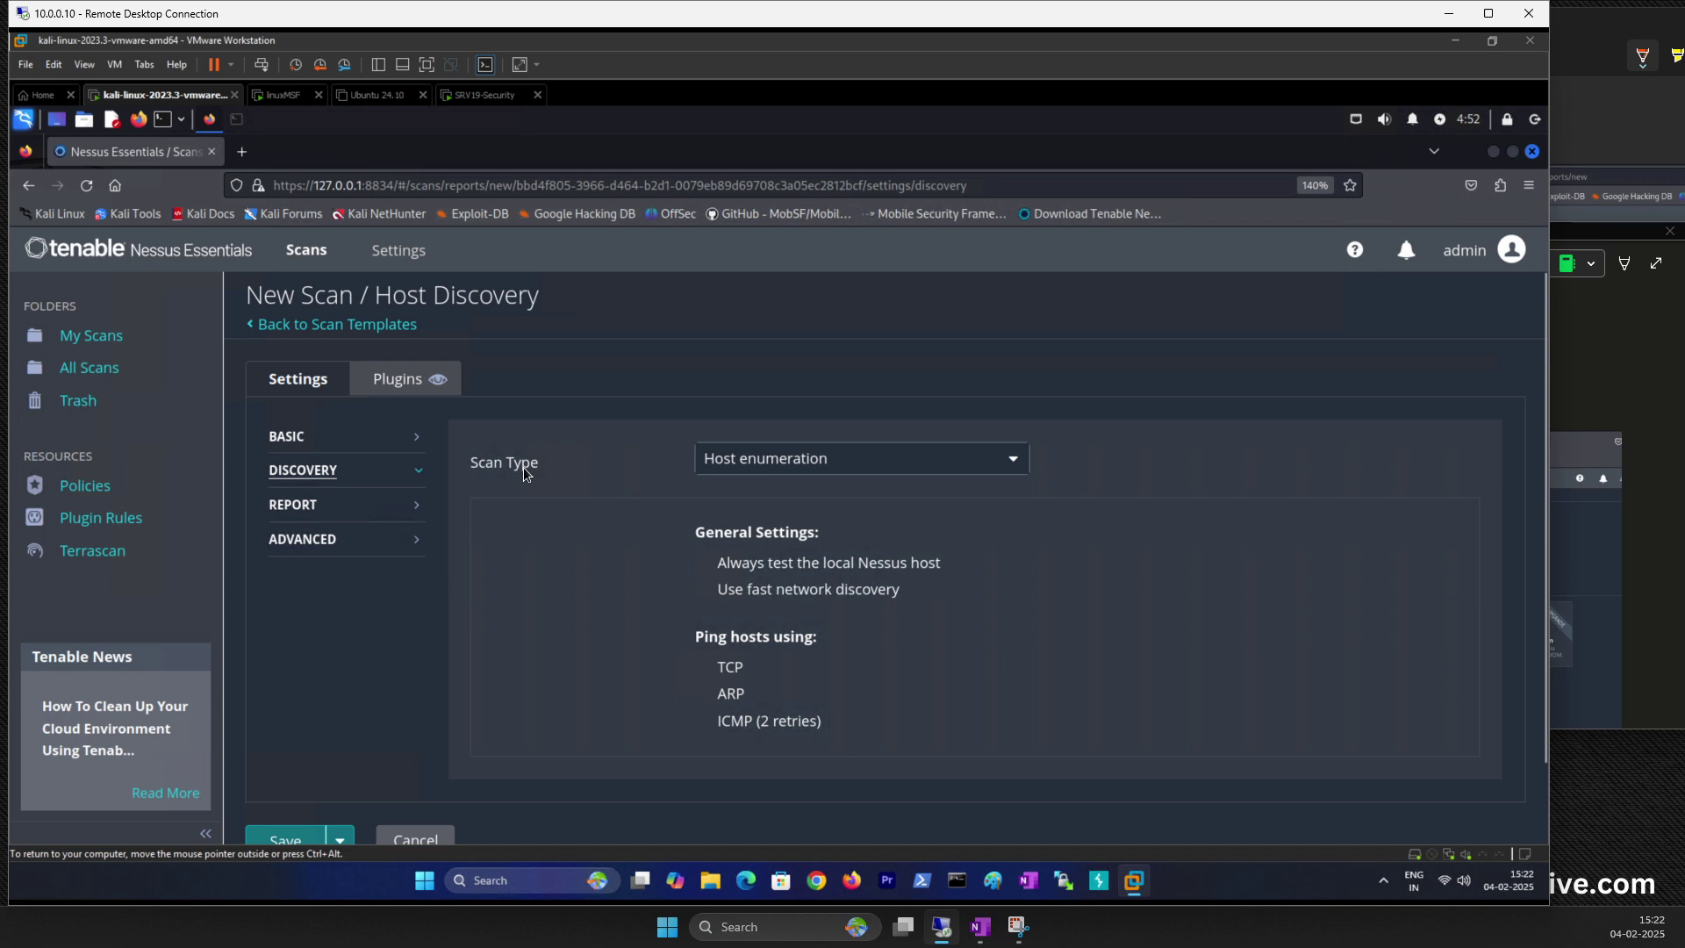
click(781, 470)
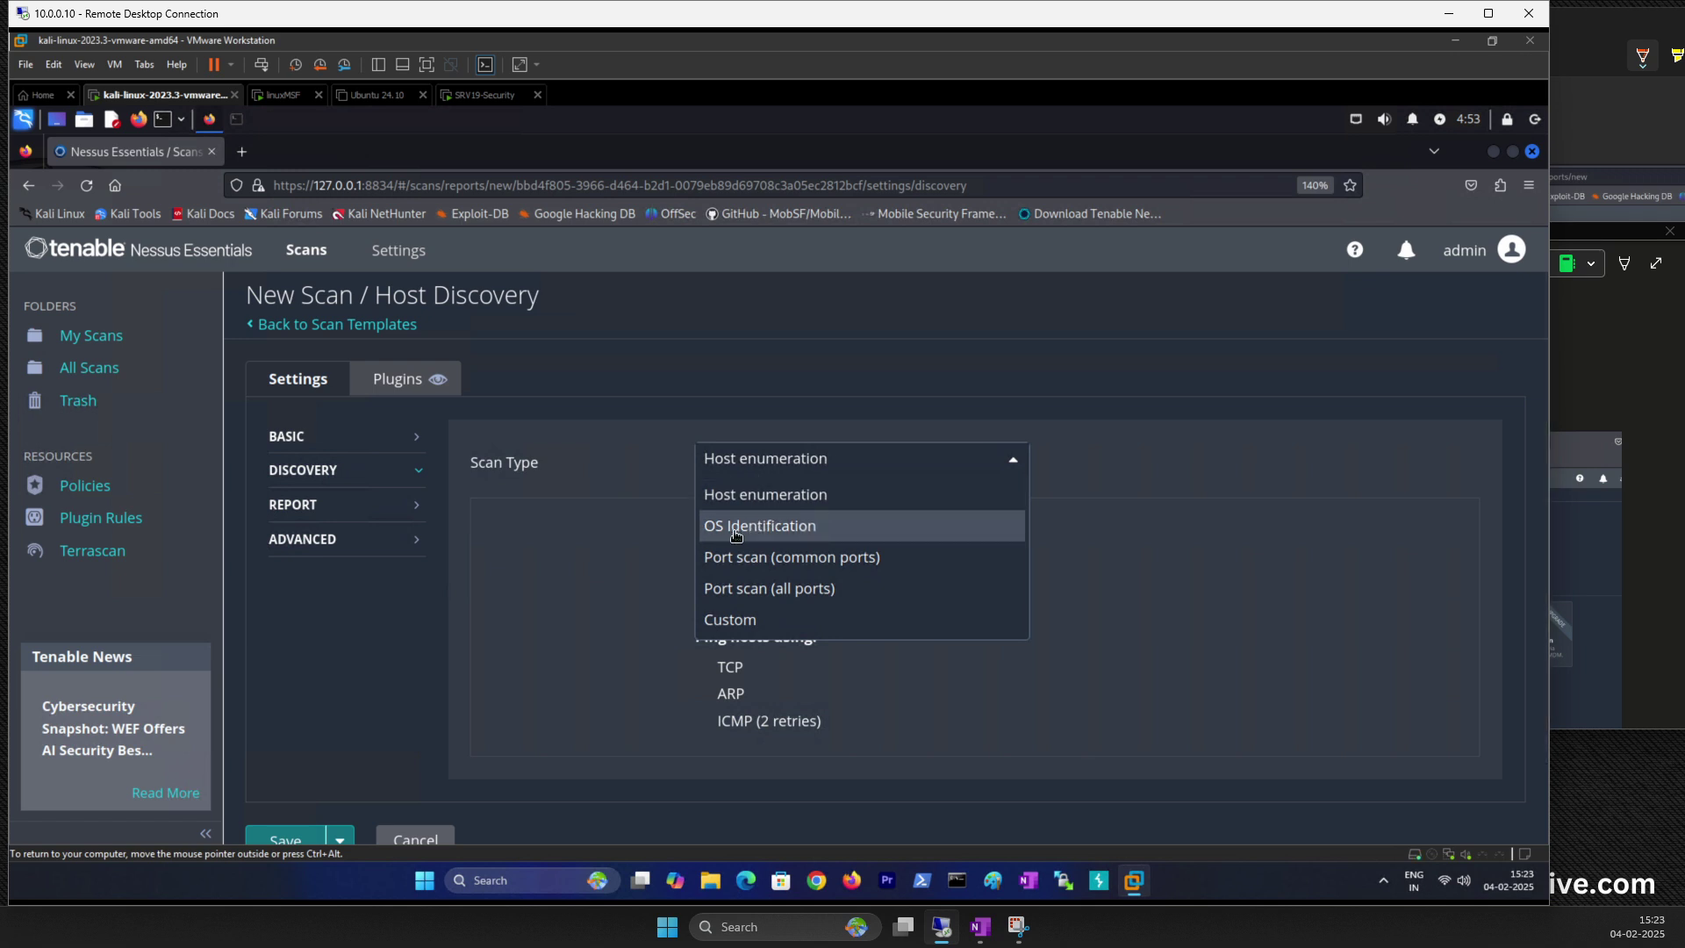
Step: Leave the Scan Type on Host enumeration, with TCP, ARP and ICMP pings and 2 retries
click(735, 504)
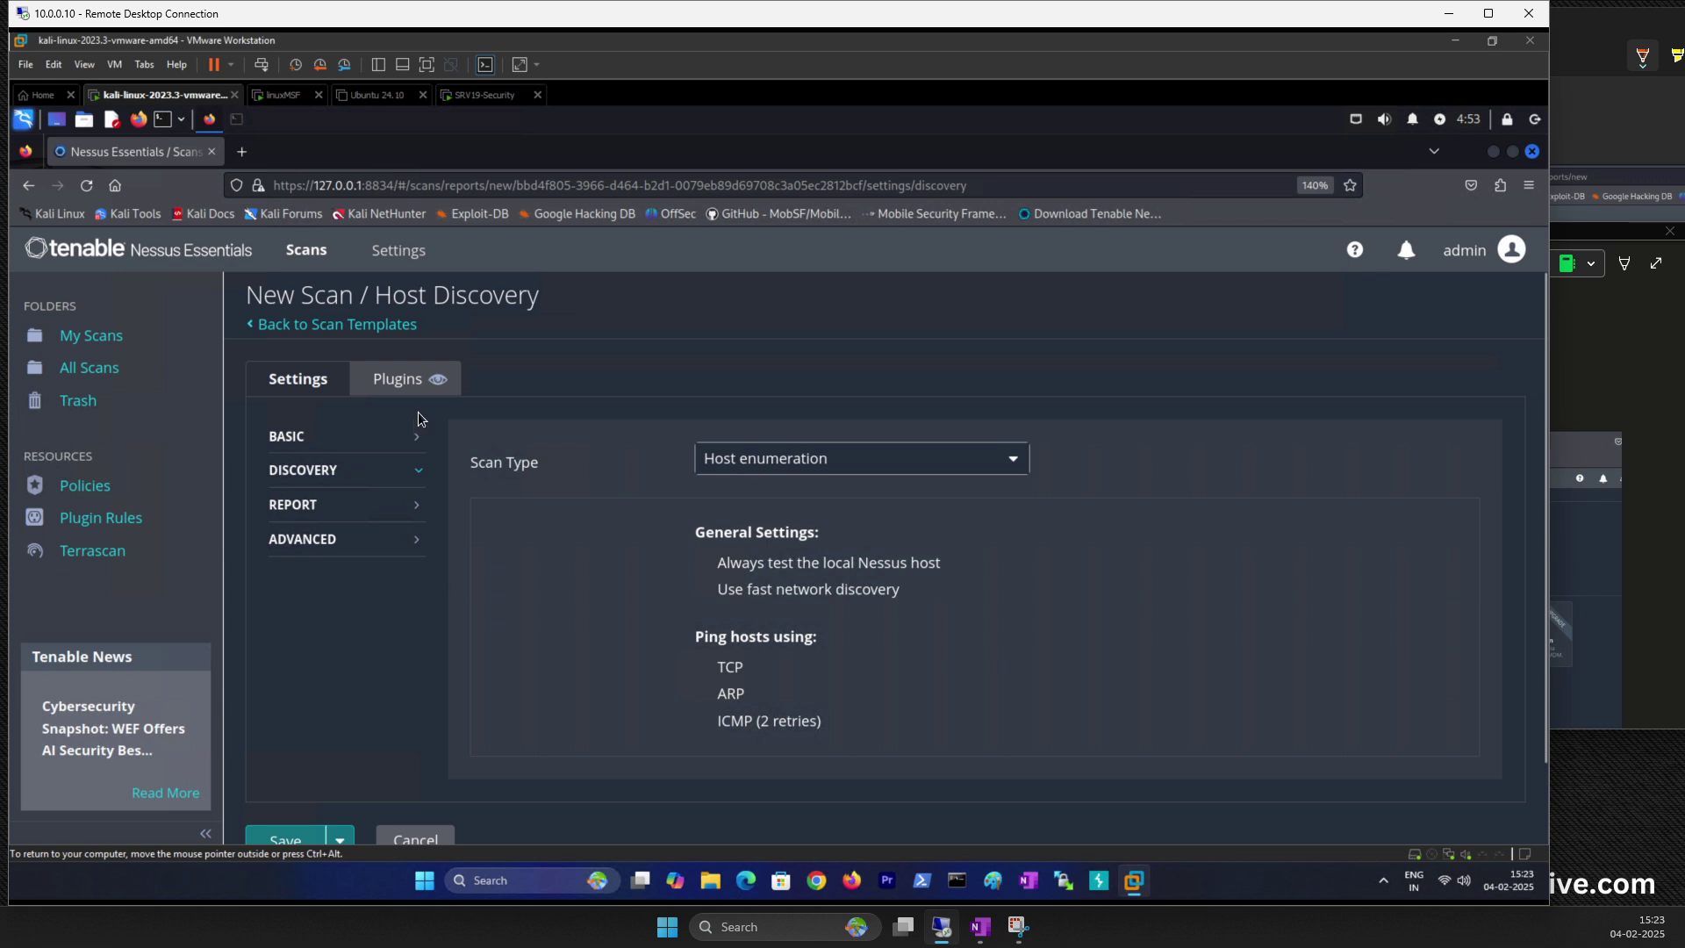
Step: Append 'and scan types is host enumeration' to the end of the Linux MSF description
click(287, 437)
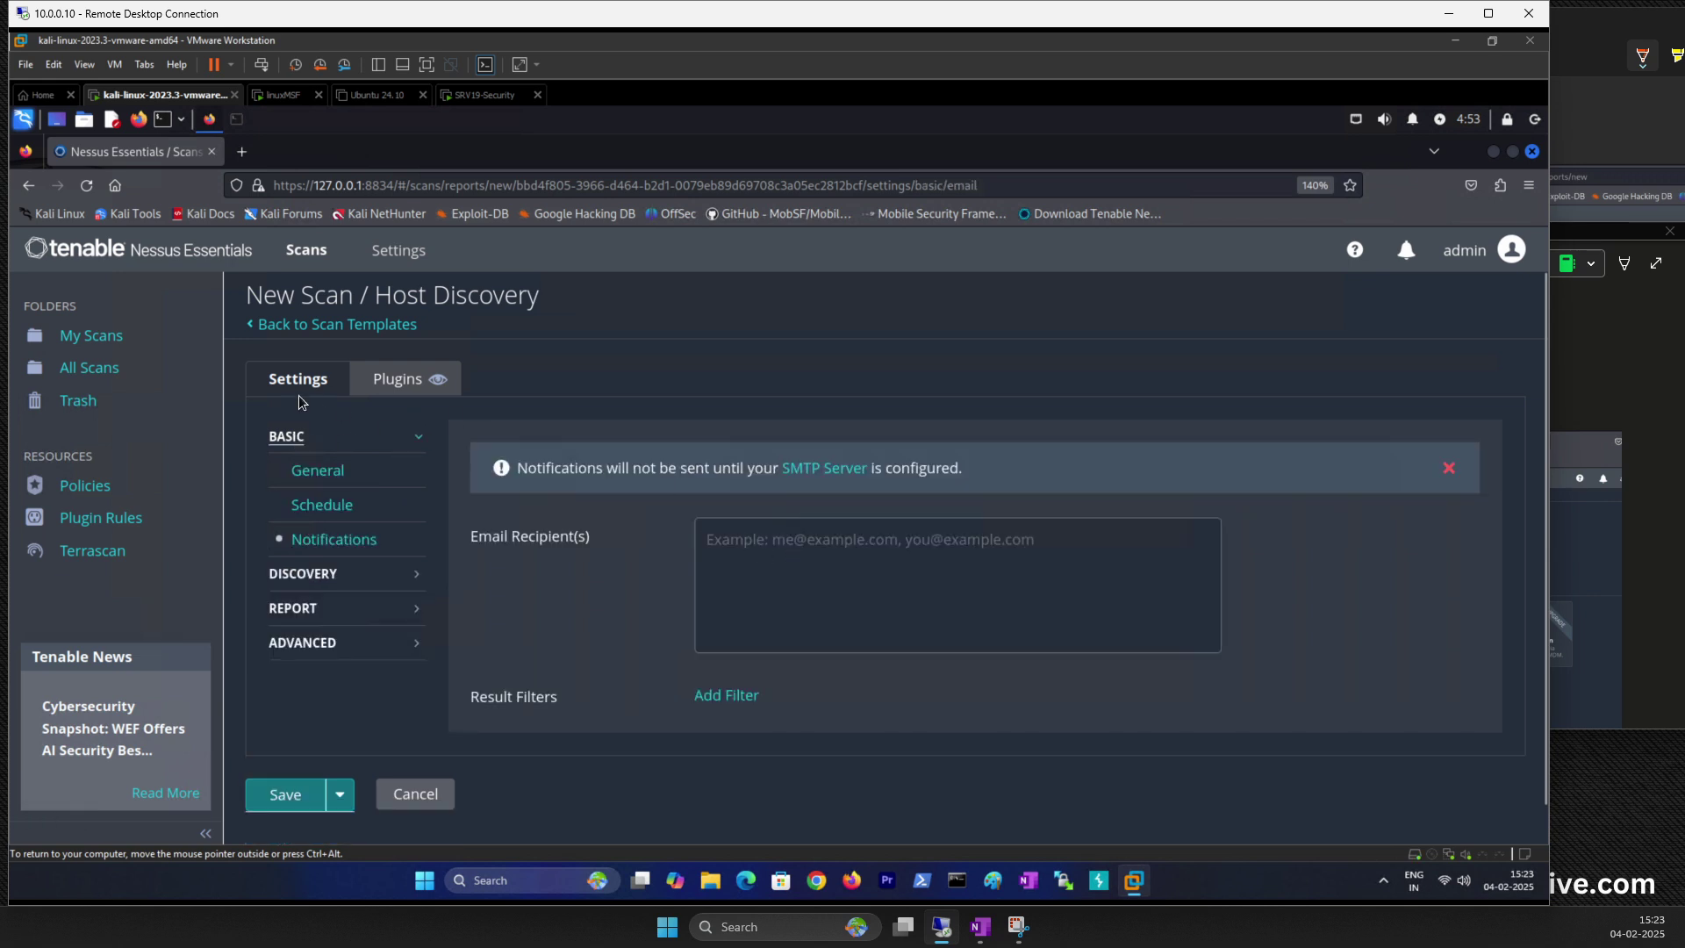
click(308, 480)
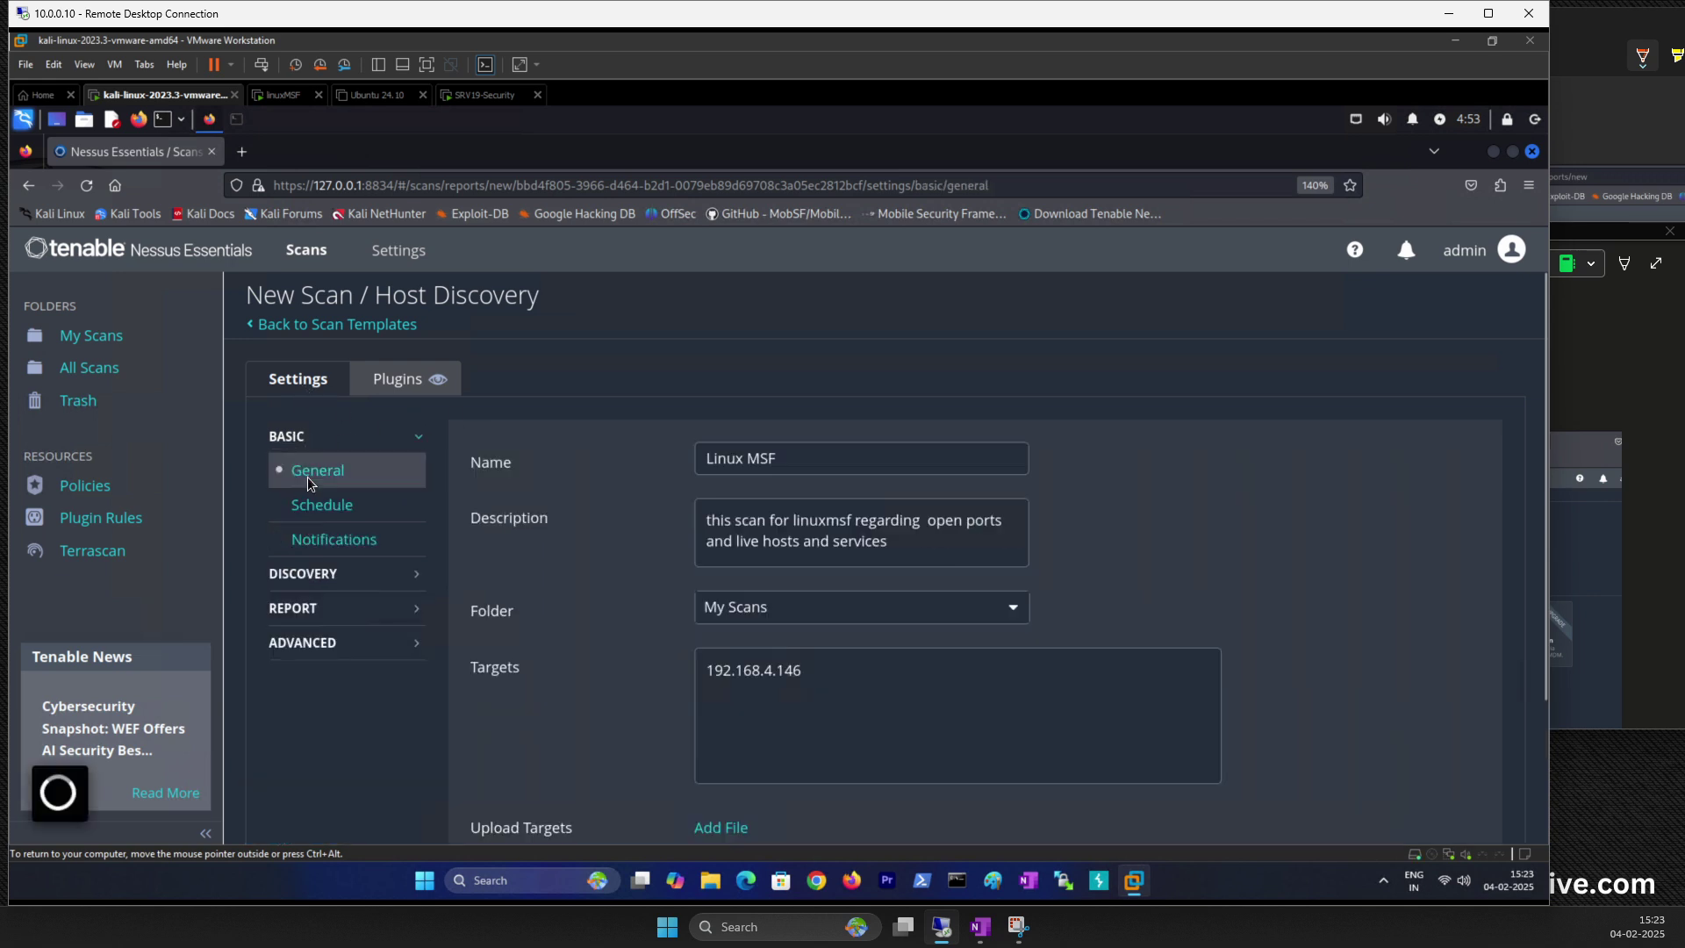
click(907, 543)
drag(900, 543, 855, 522)
click(899, 540)
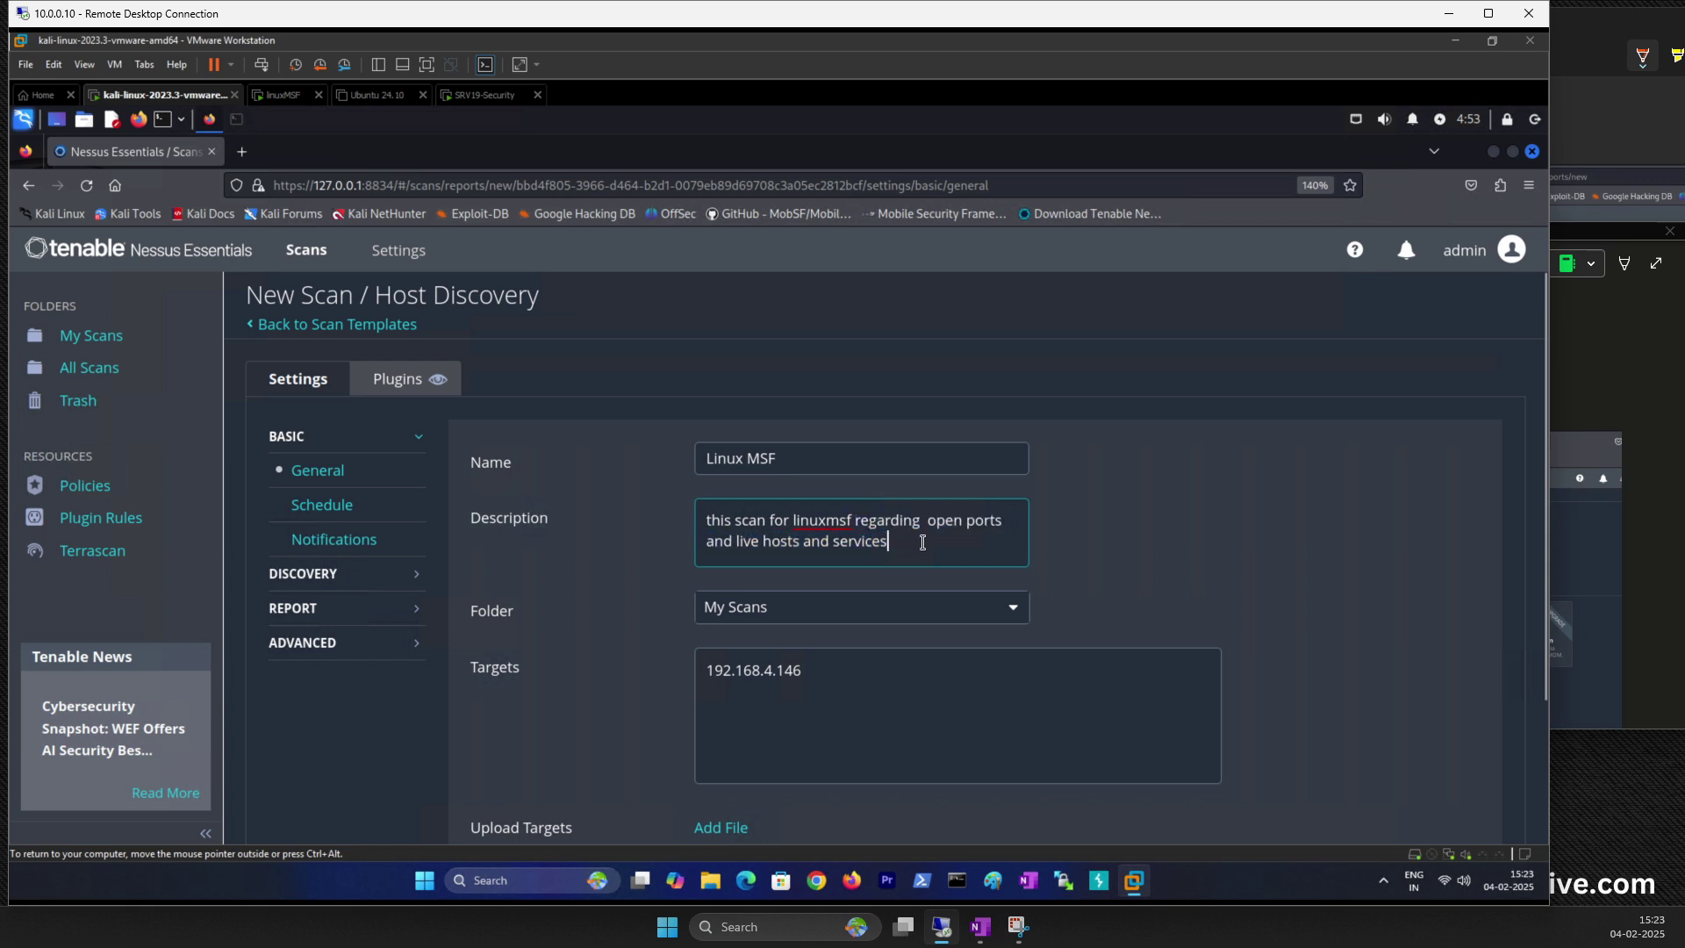
text(and sca)
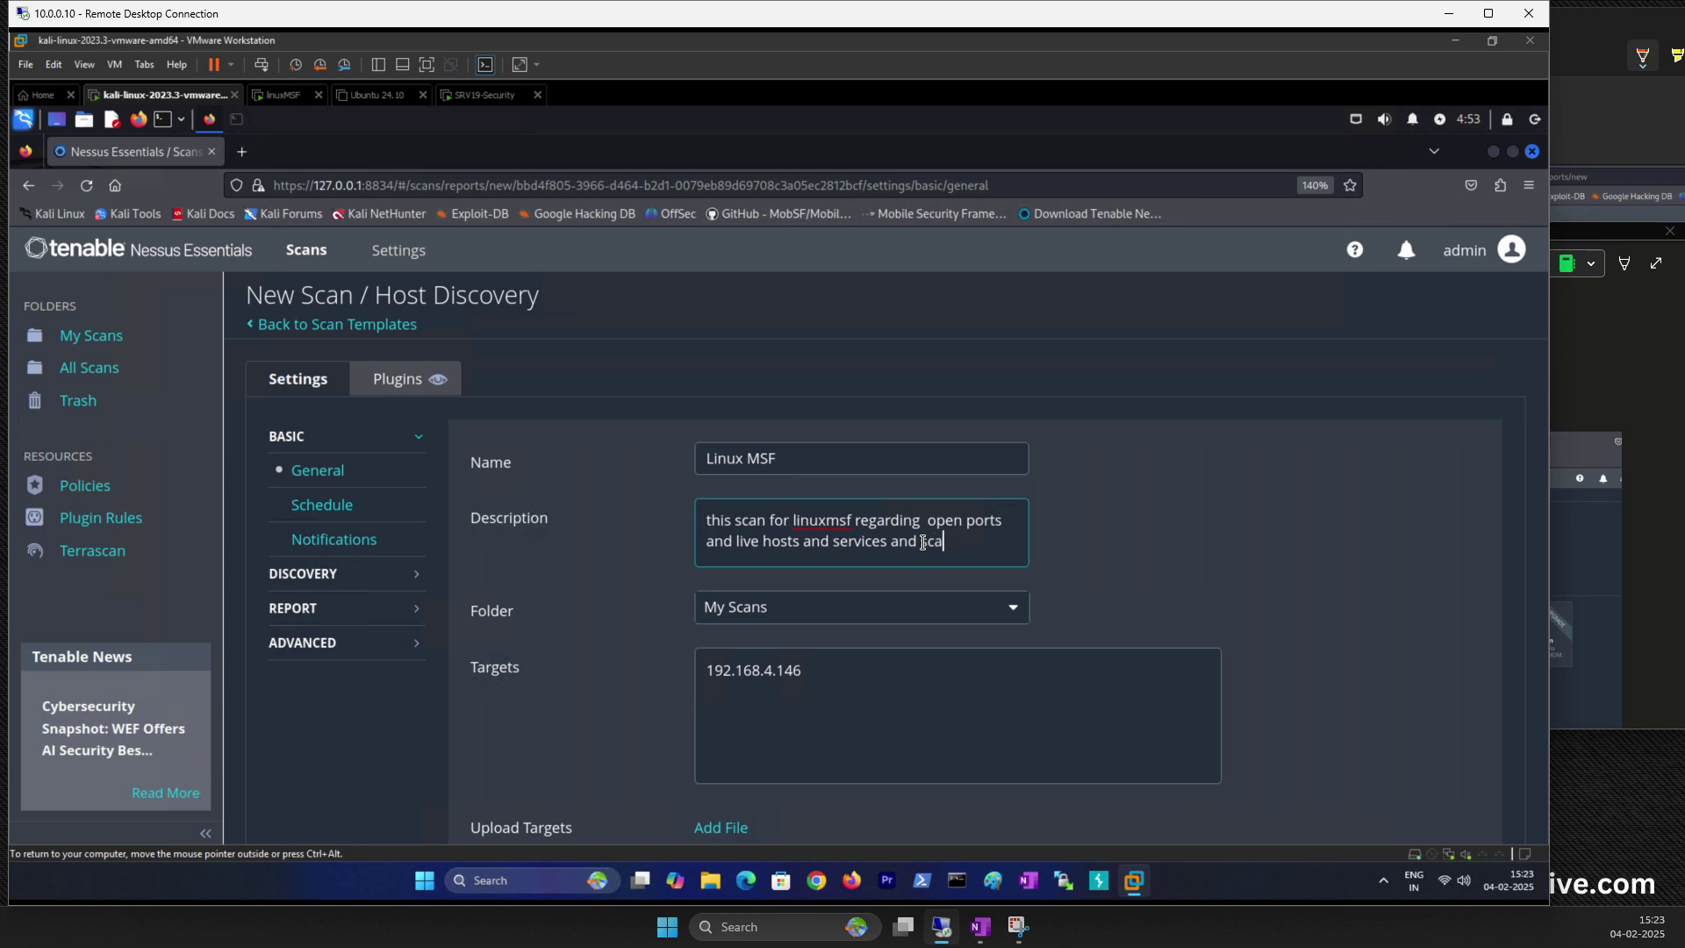
text(n types is )
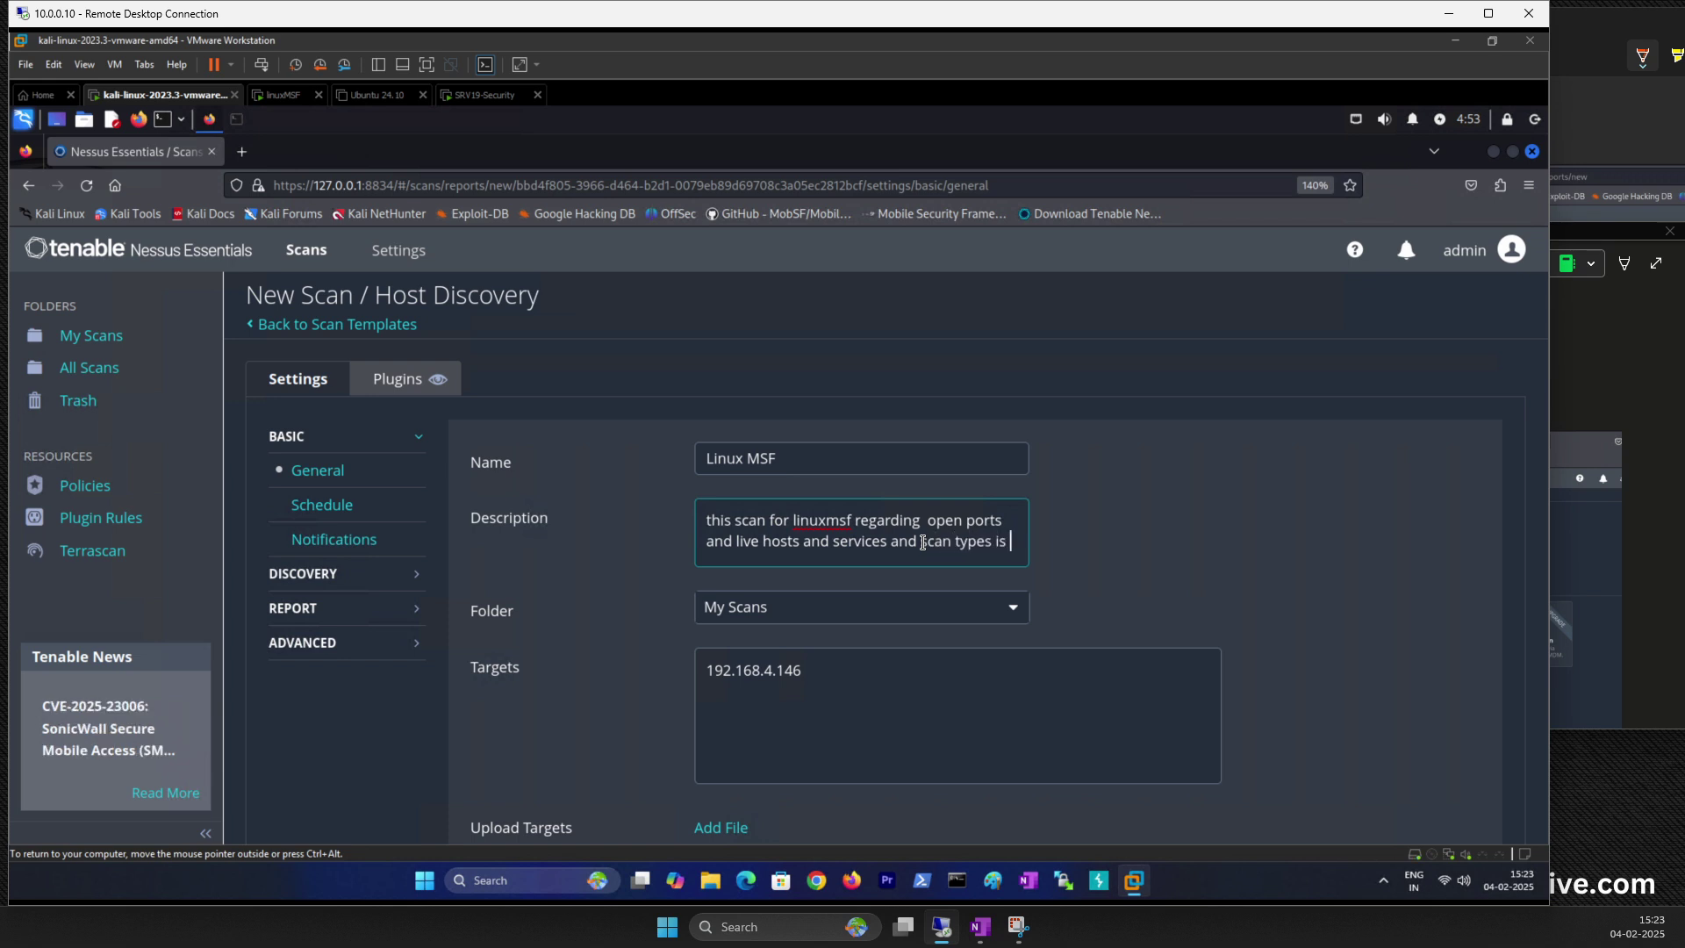
text(host enum)
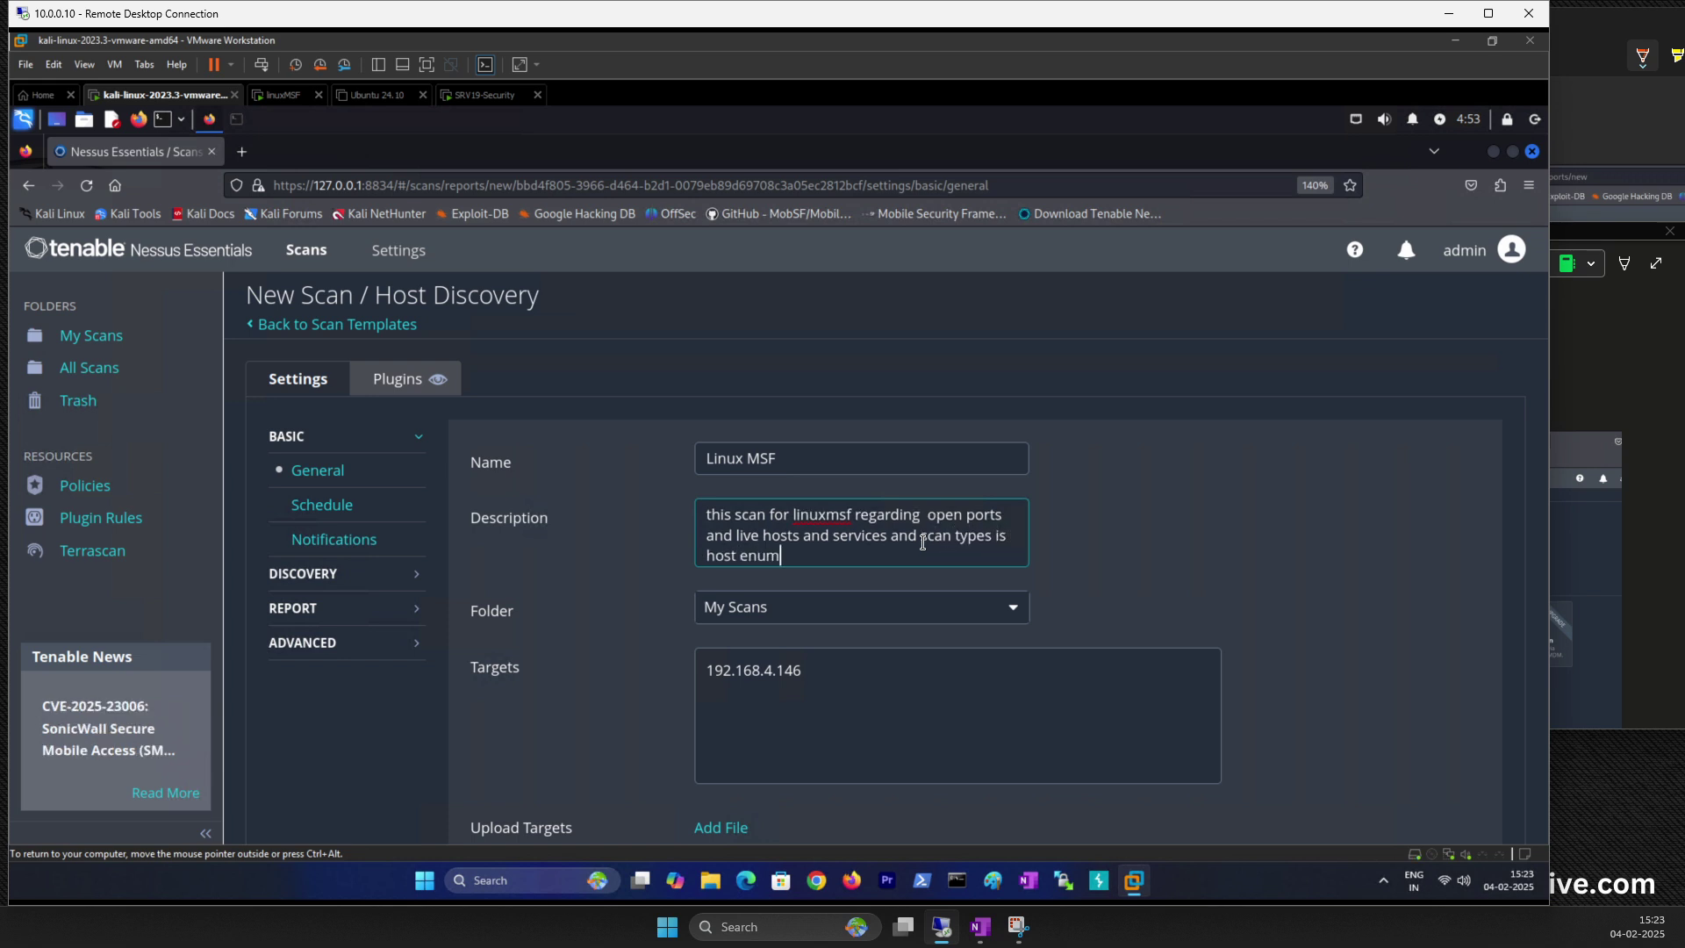
text(eration)
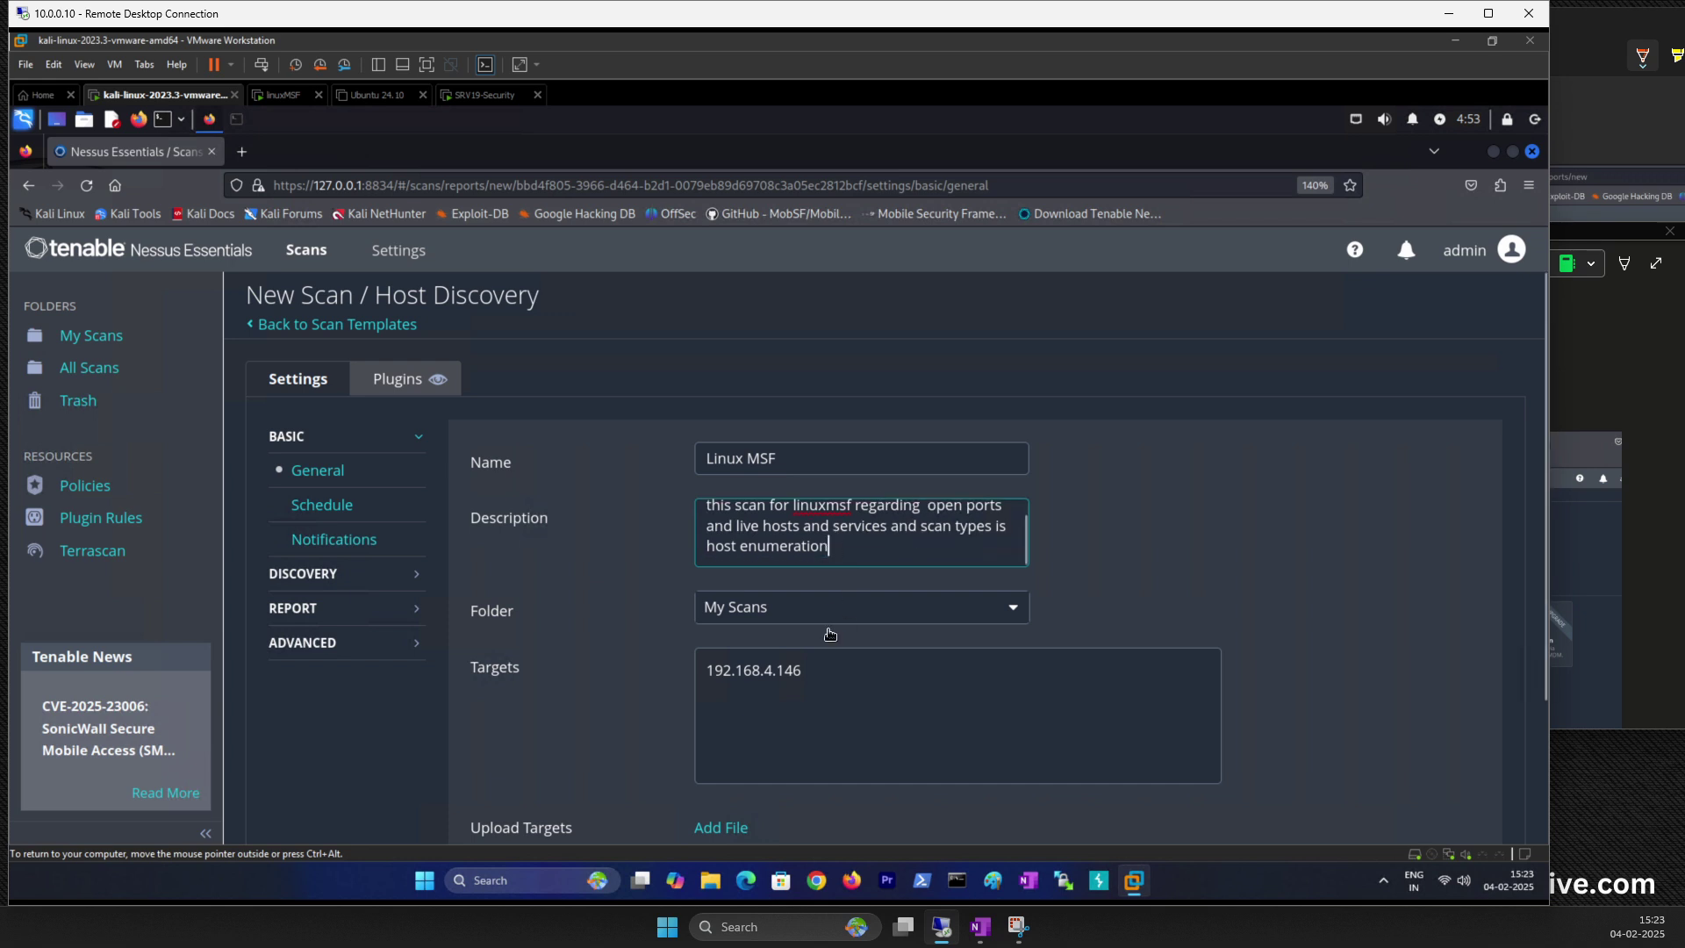
scroll(835, 544, down, 3)
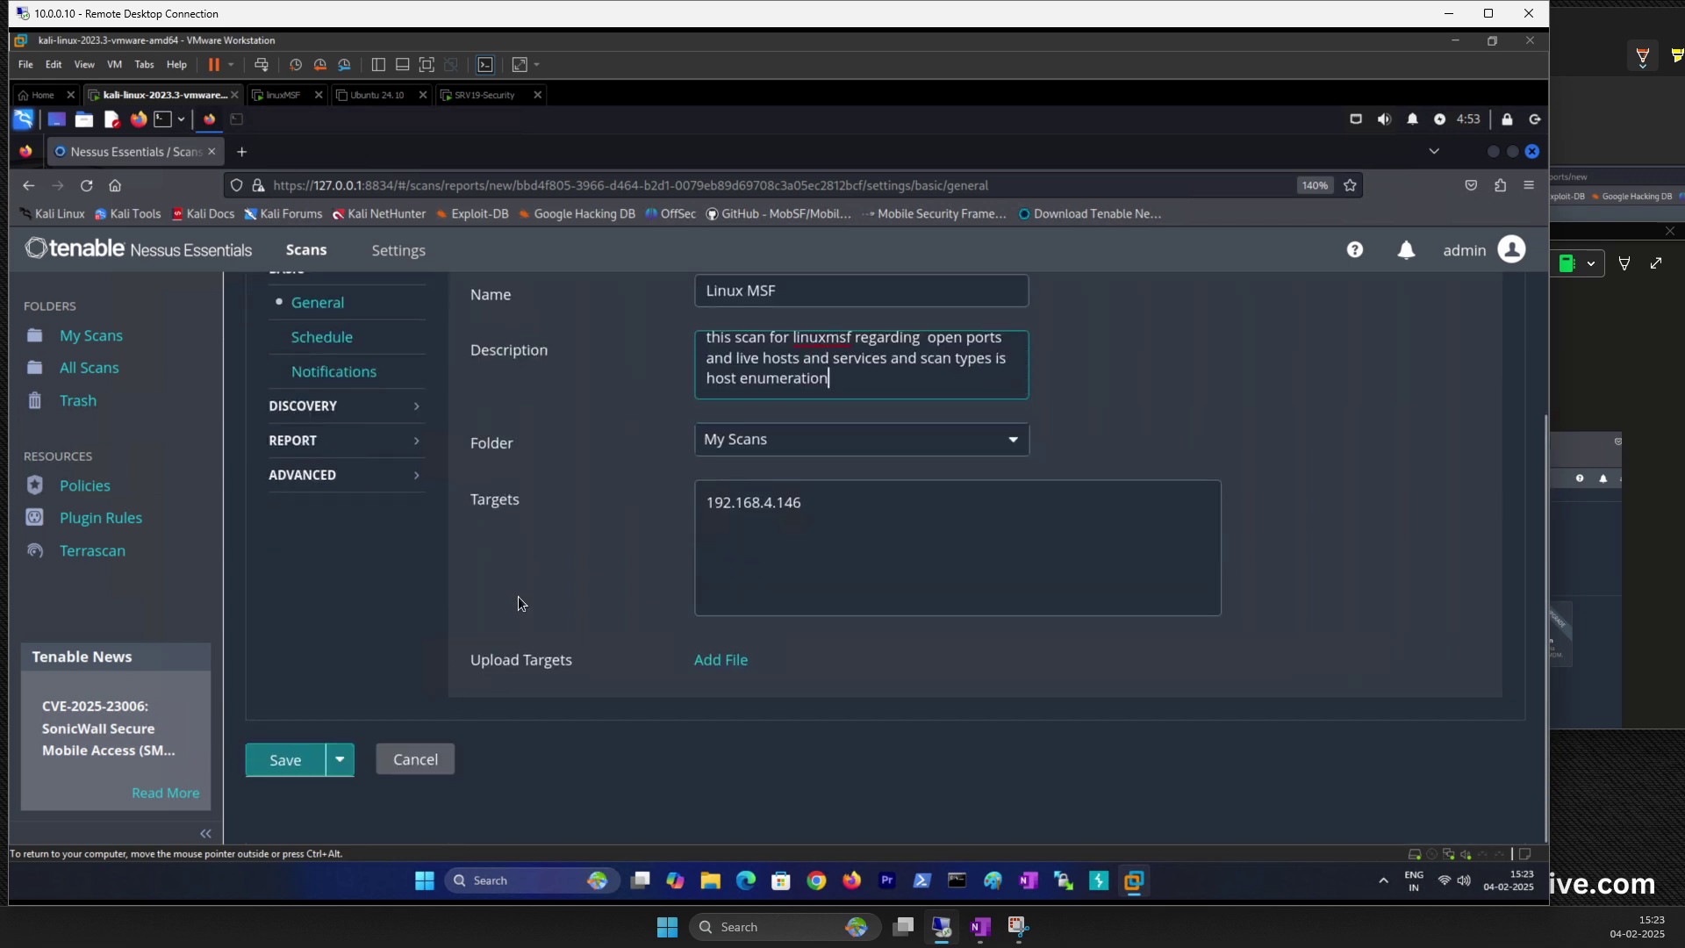
scroll(509, 588, up, 3)
scroll(428, 404, down, 3)
scroll(381, 651, up, 3)
scroll(381, 651, down, 3)
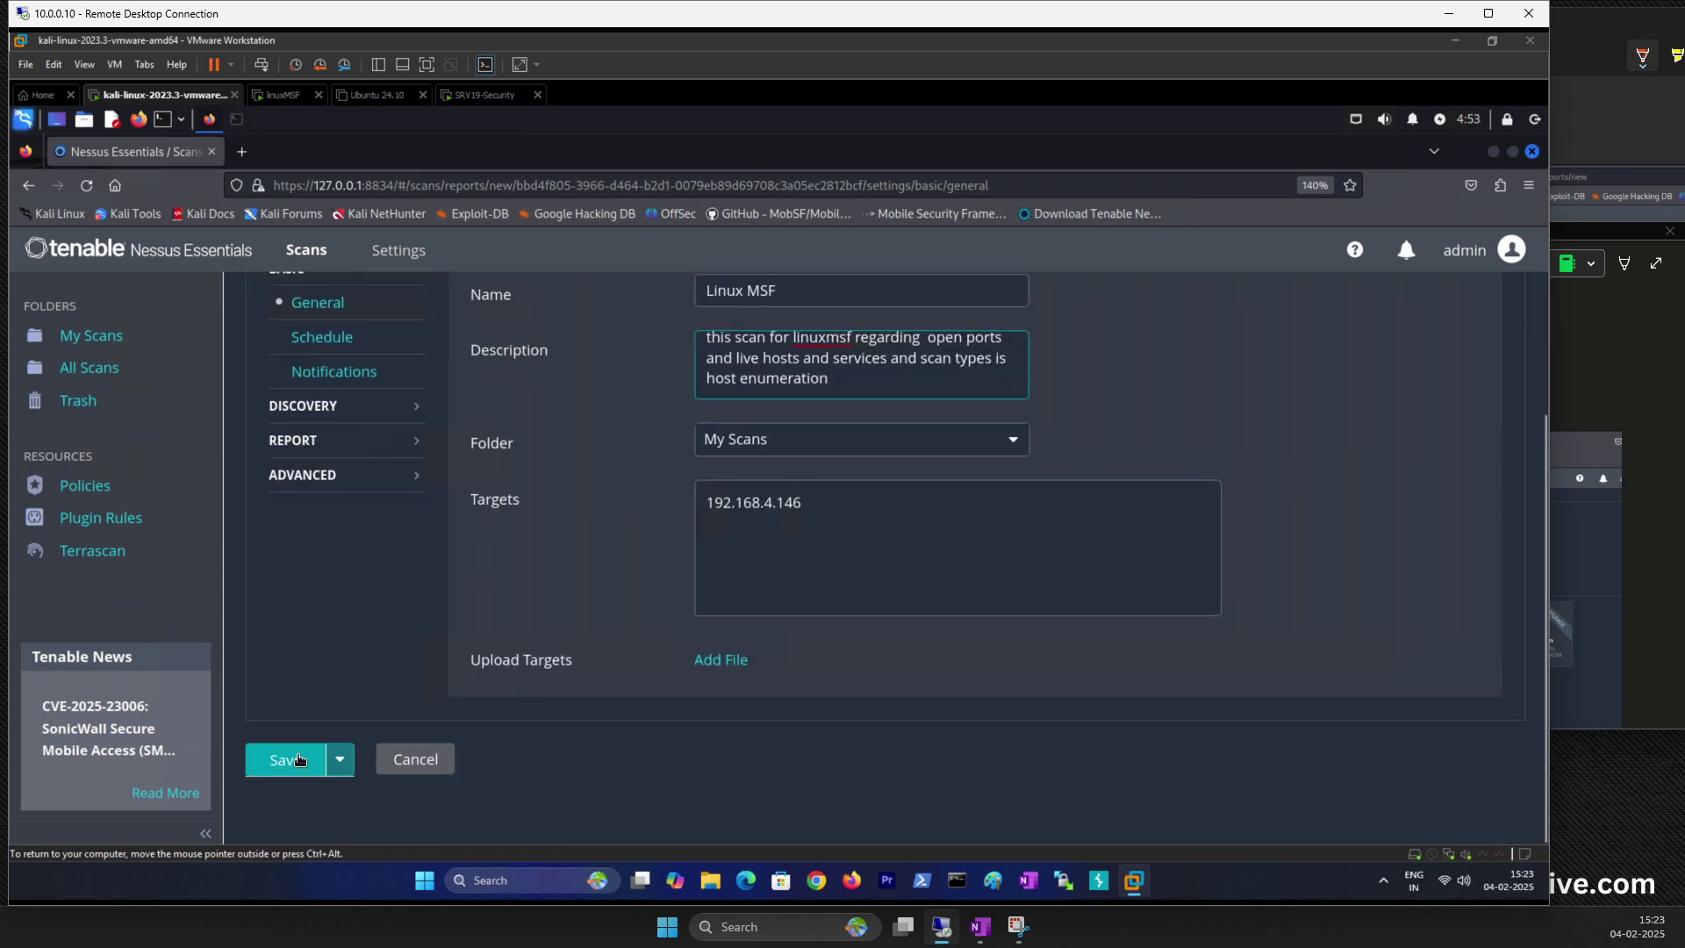
Step: Save the Linux MSF scan and launch it from its row in My Scans
click(338, 767)
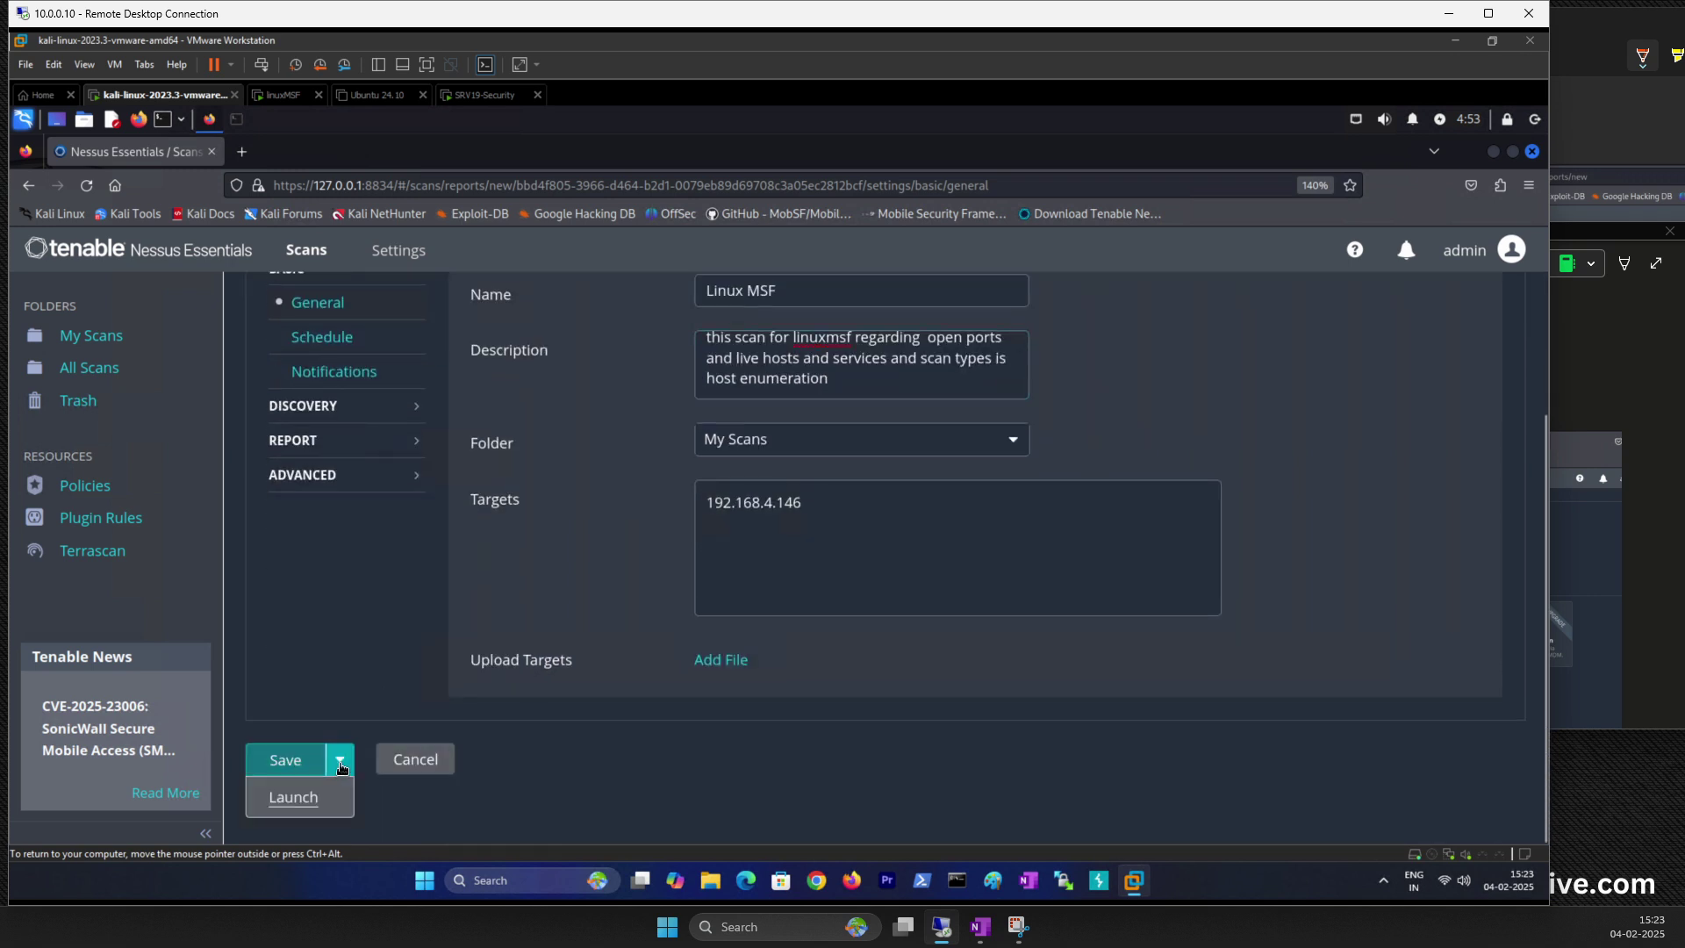
click(285, 760)
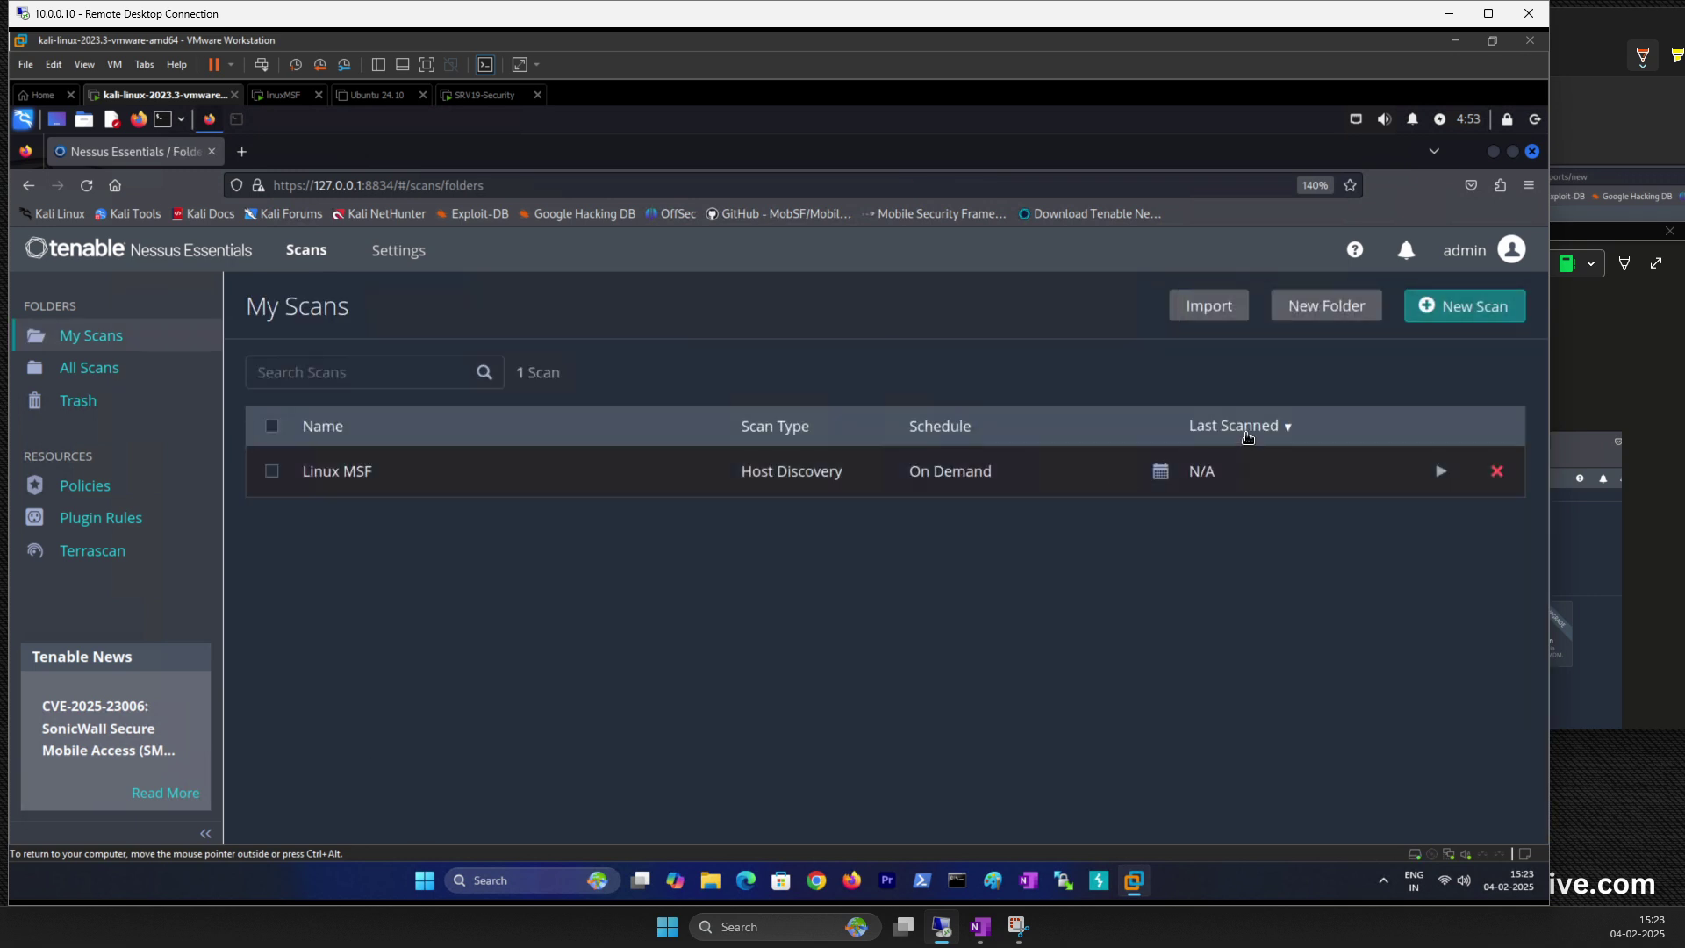
click(1440, 471)
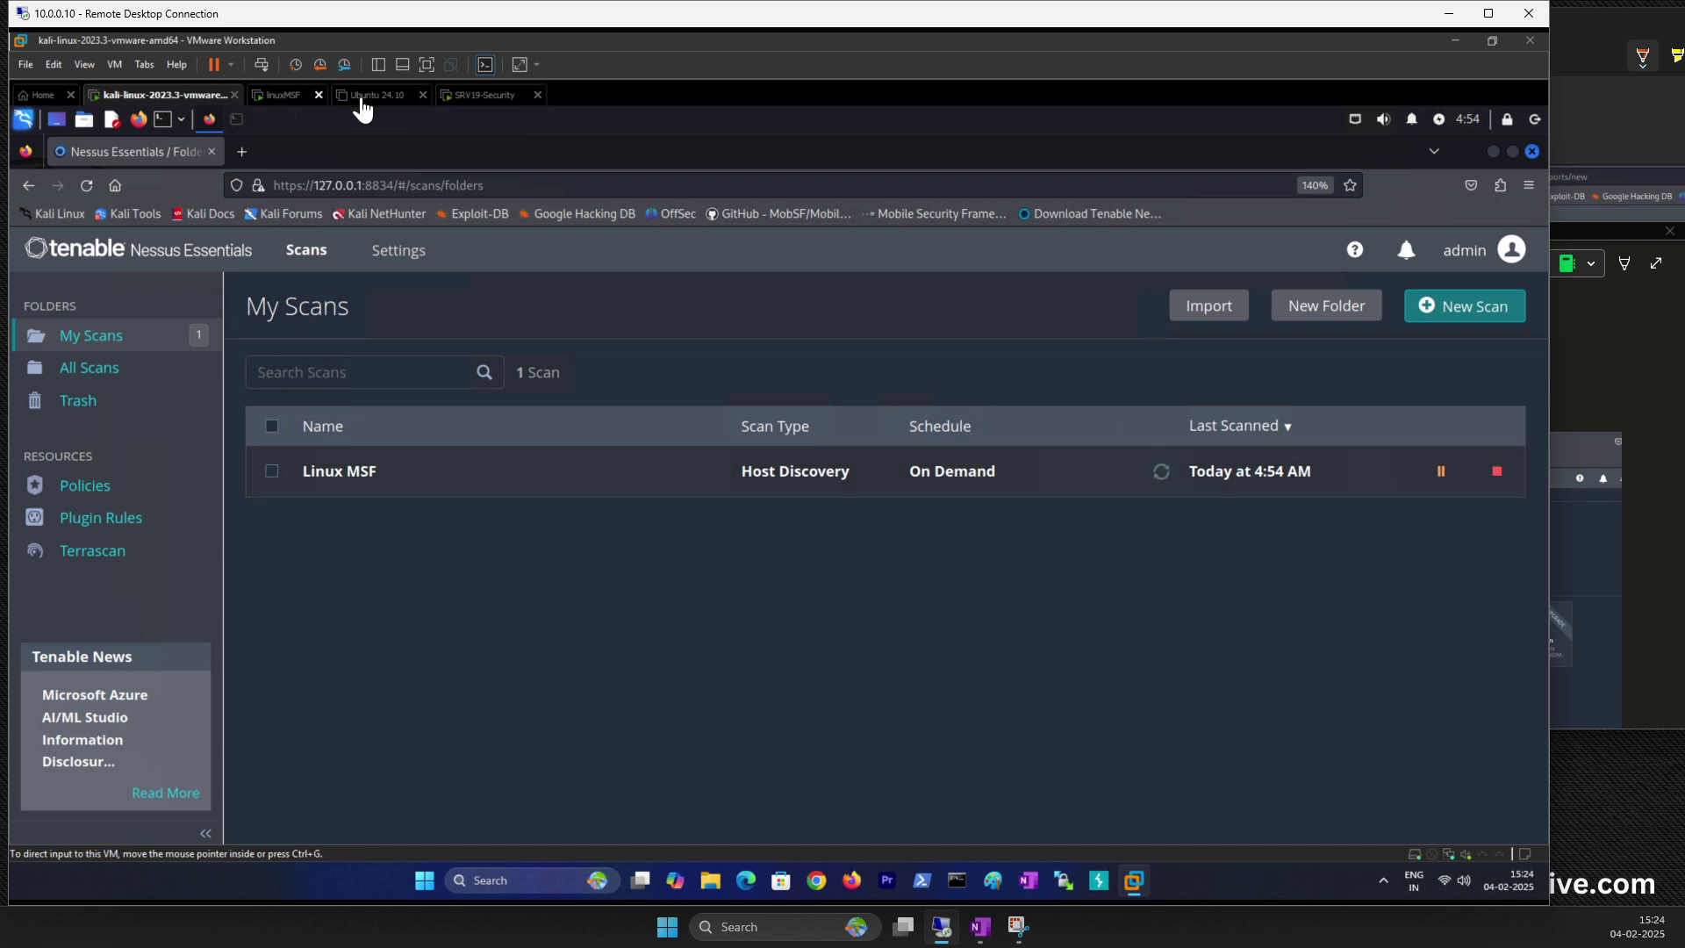
click(277, 97)
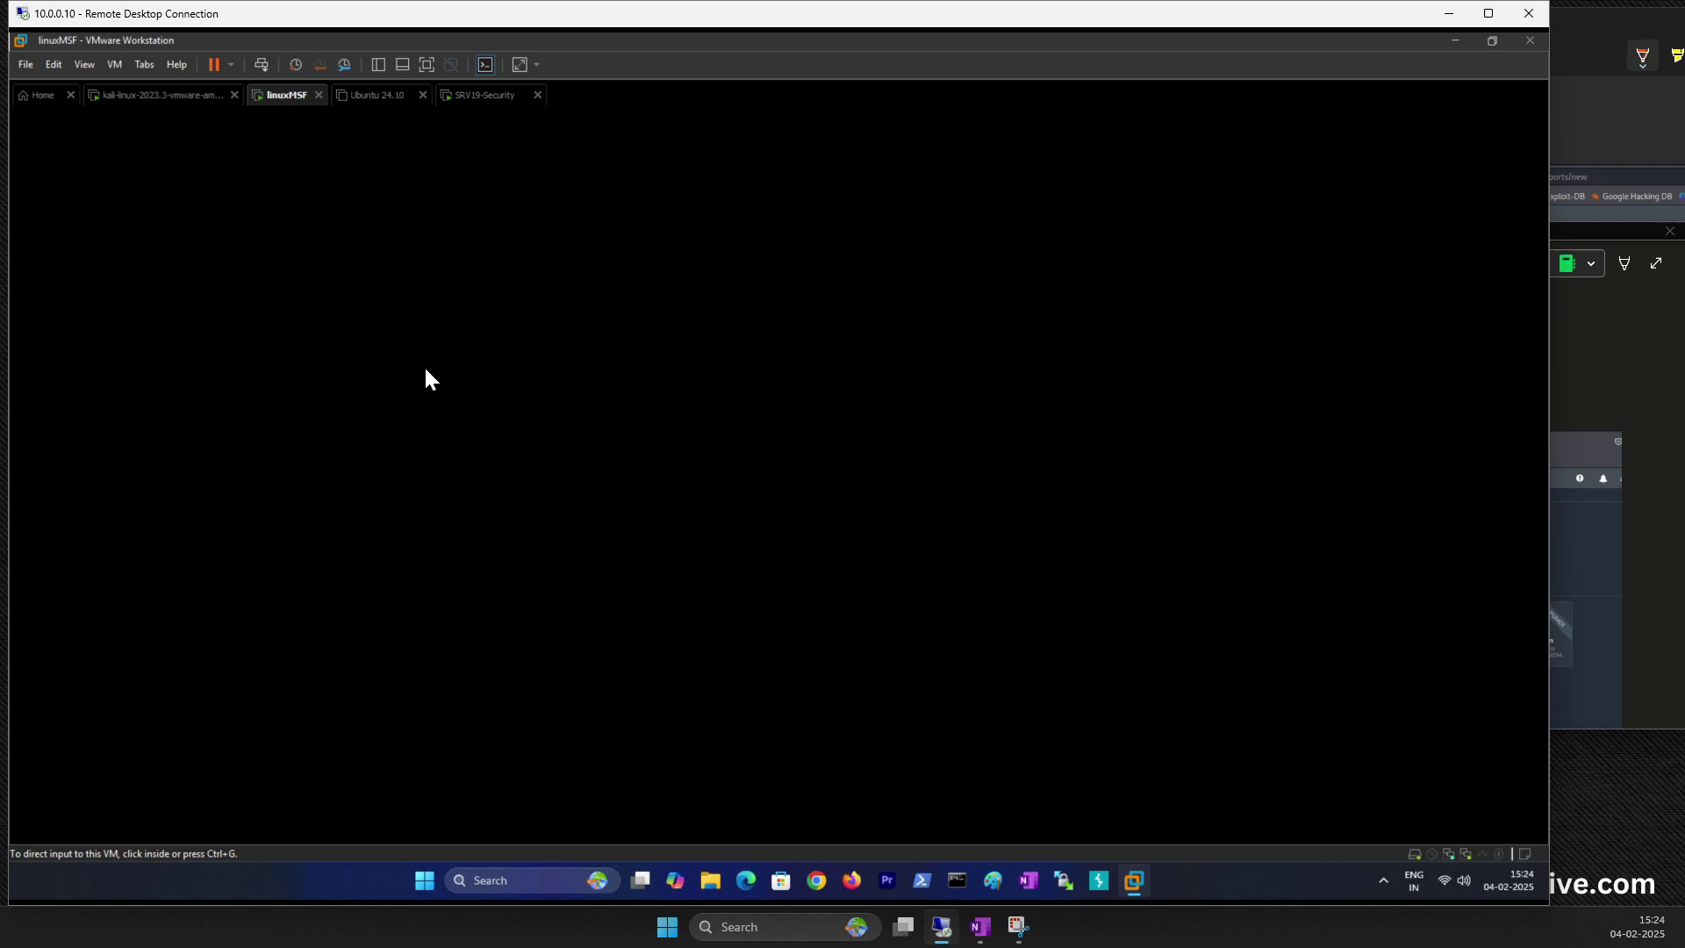
click(546, 478)
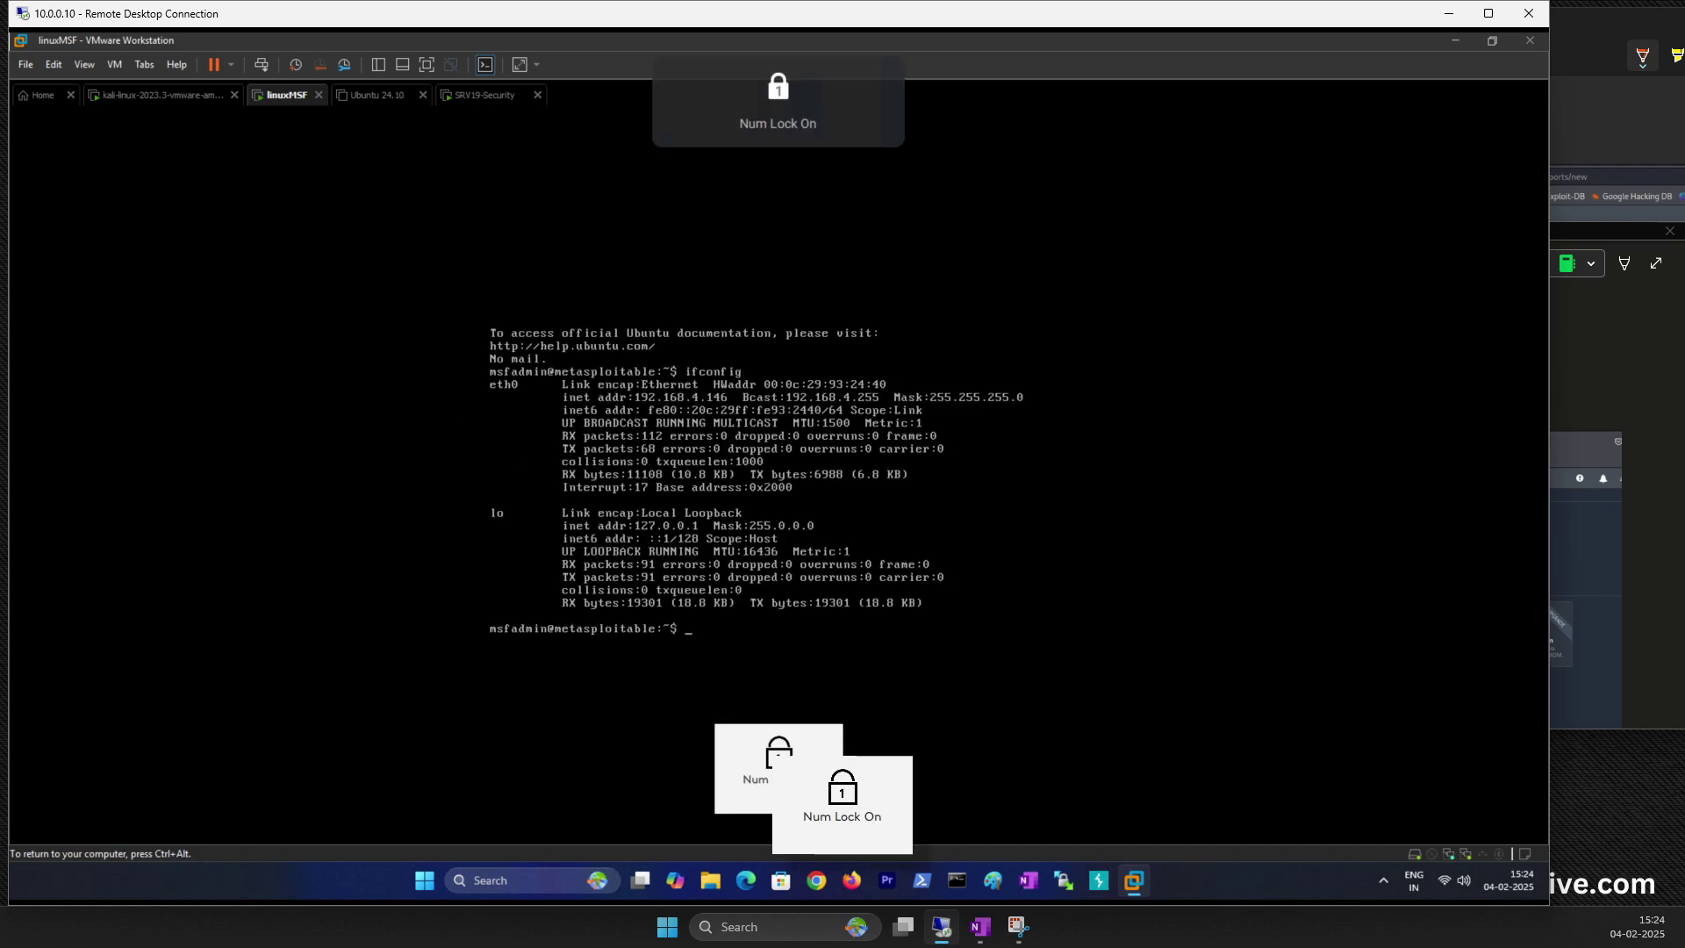
key(ctrl+alt)
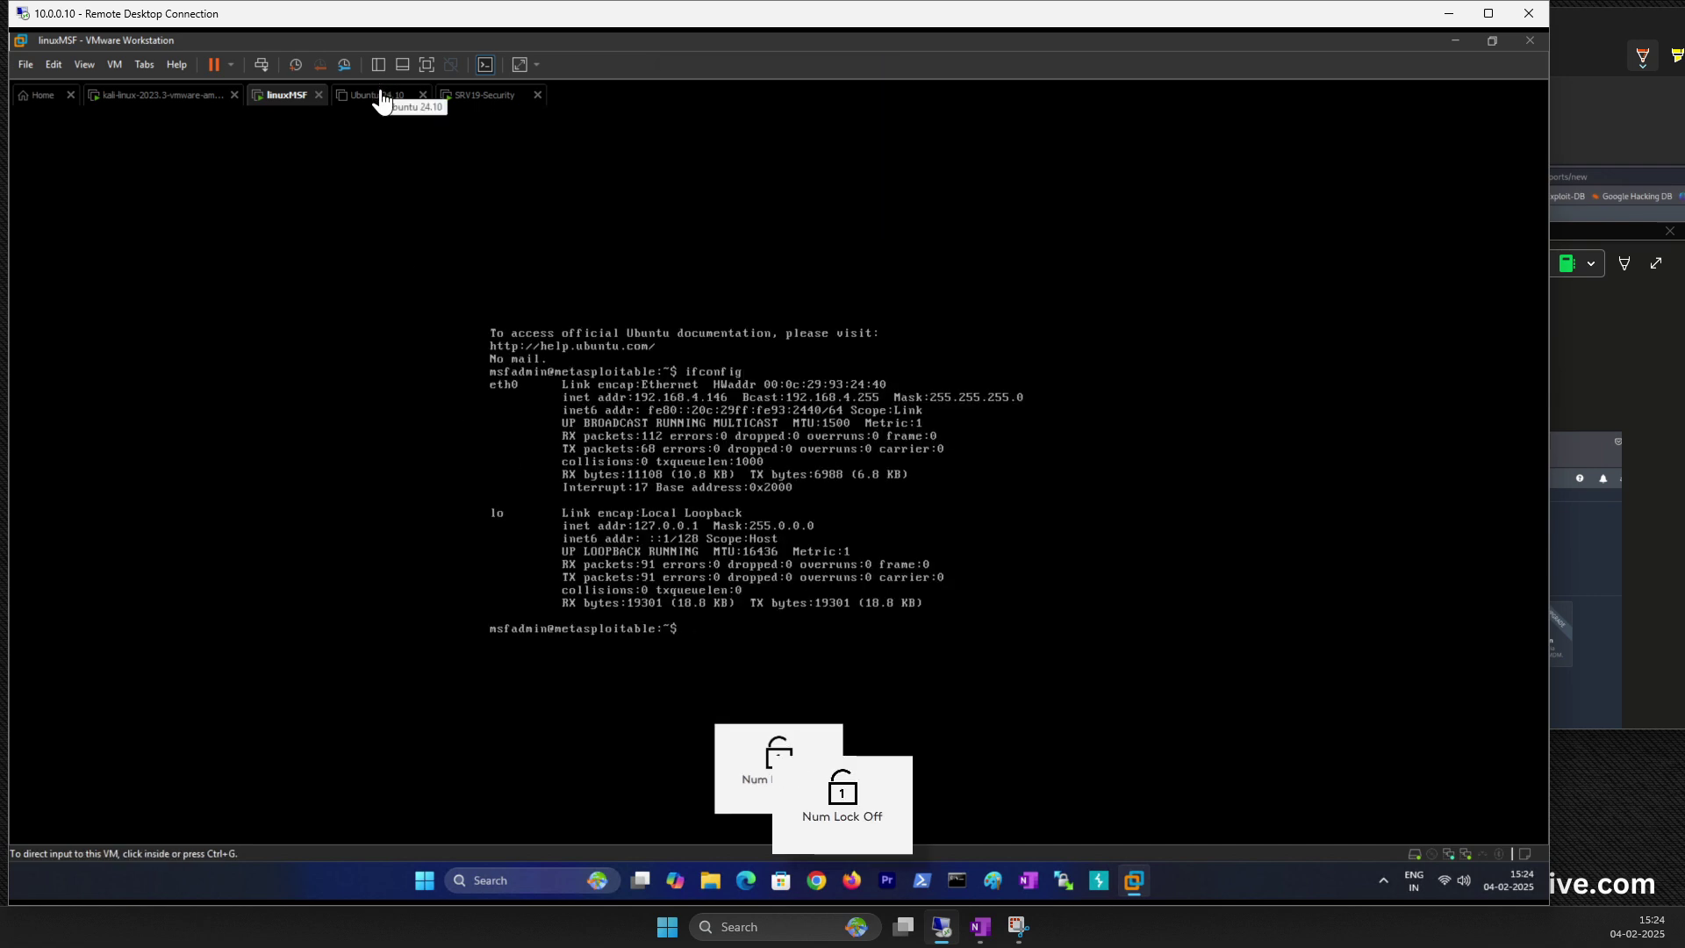
click(380, 98)
click(423, 94)
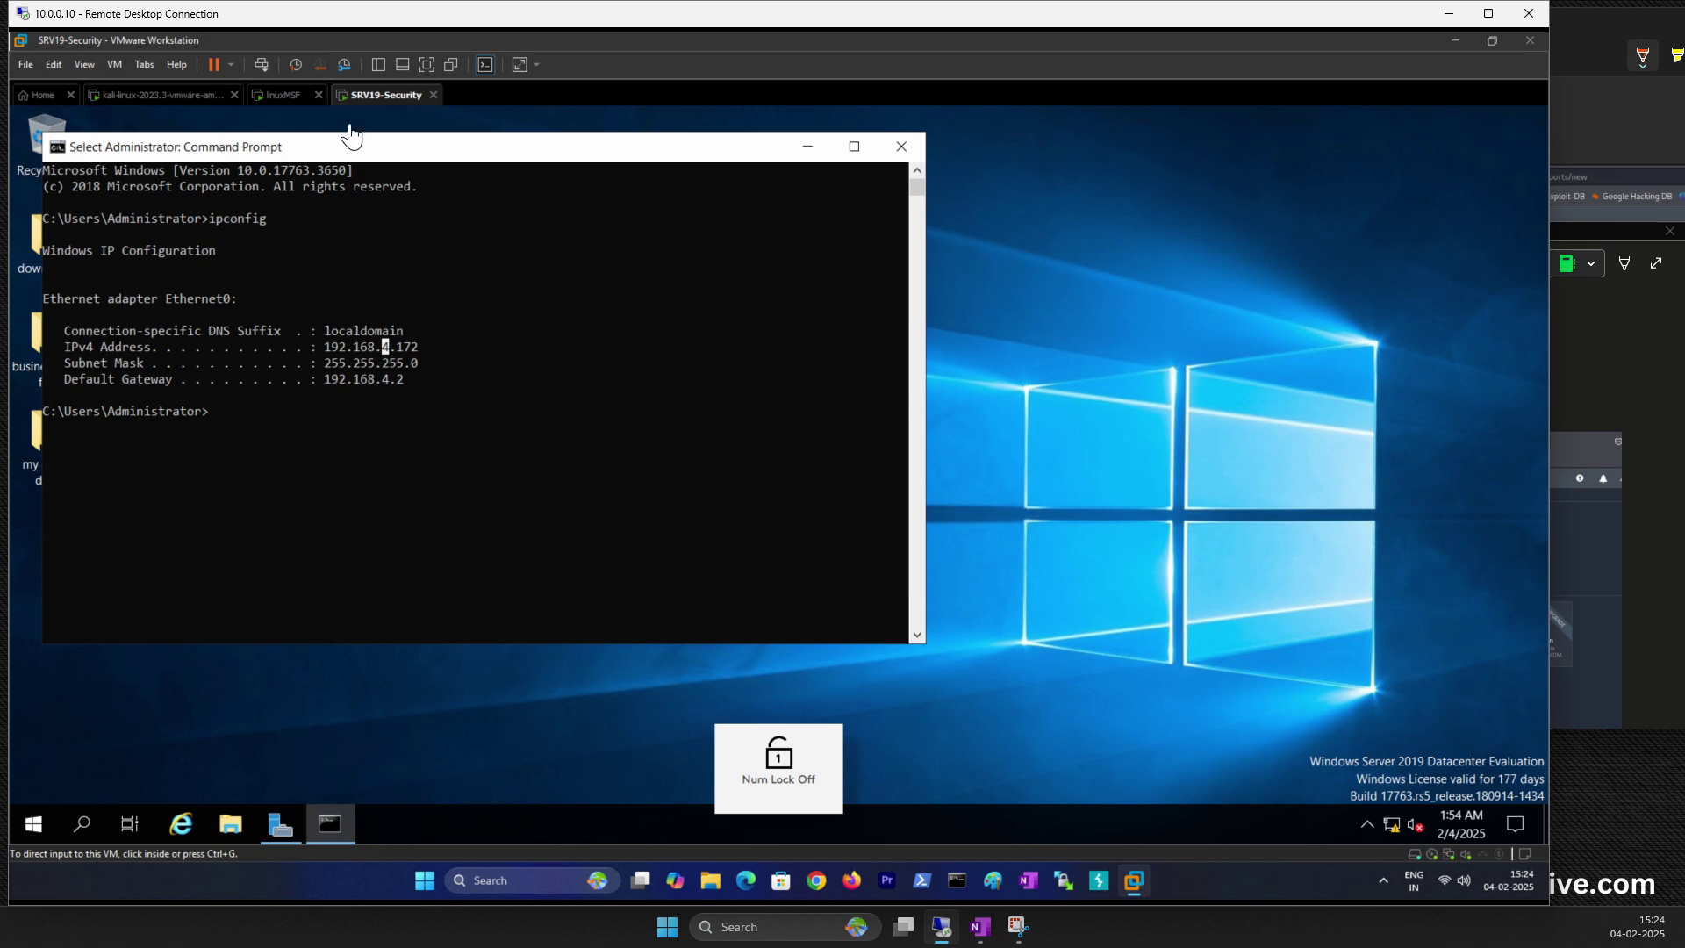
click(439, 230)
drag(459, 138, 807, 156)
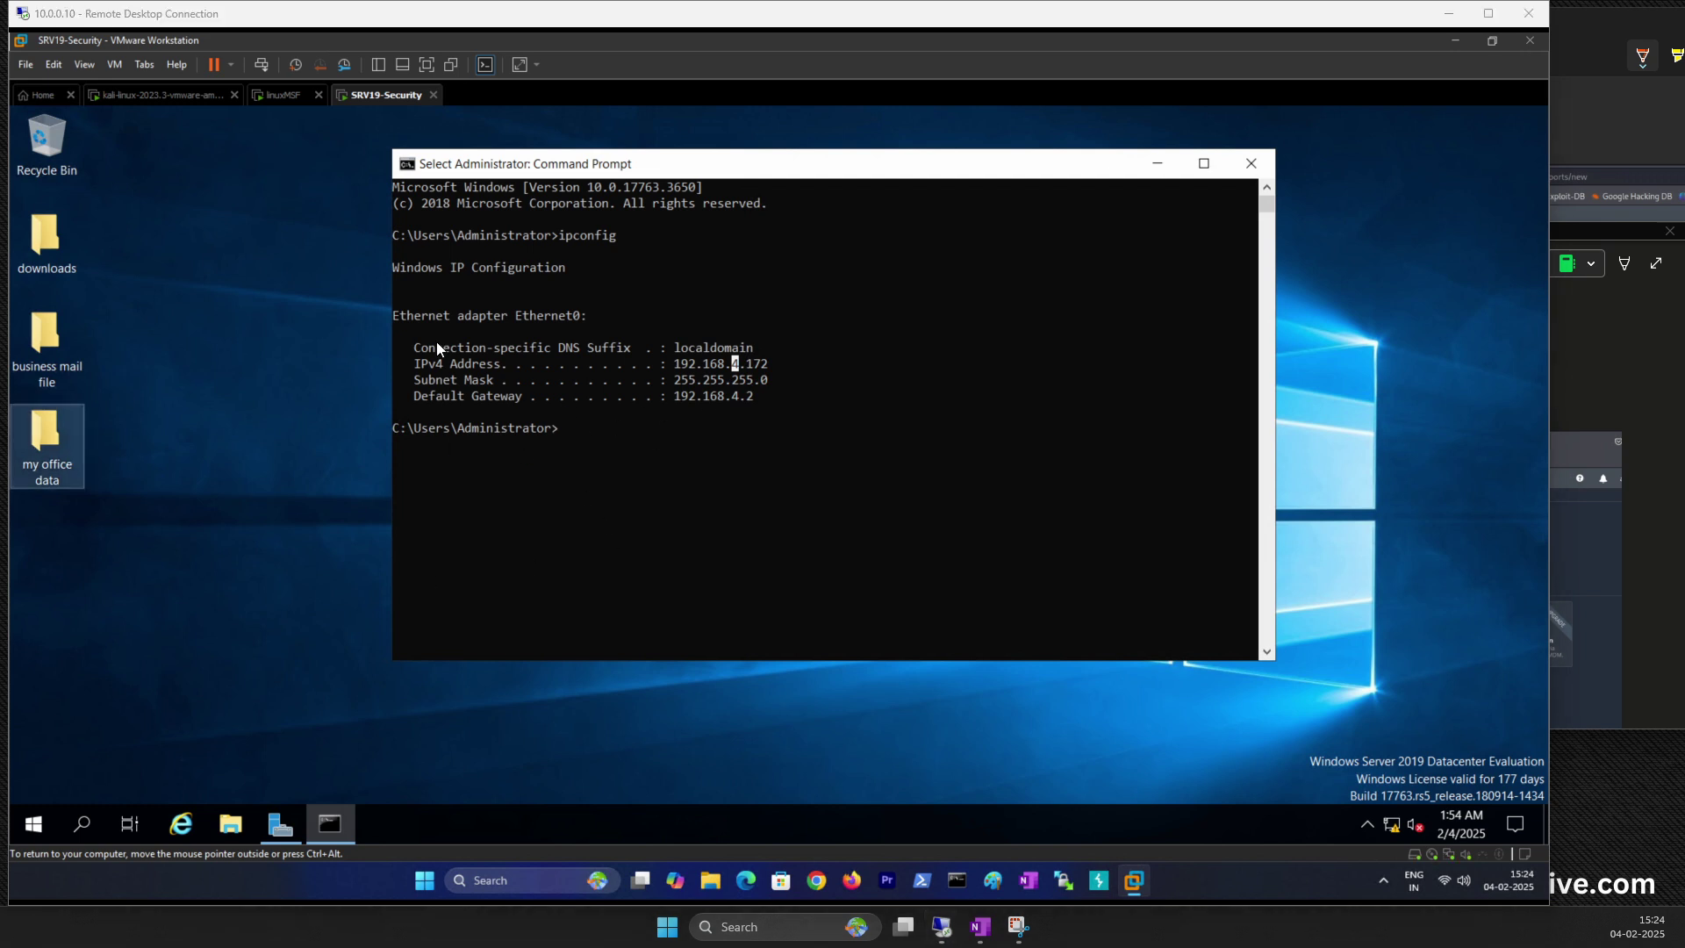
click(283, 96)
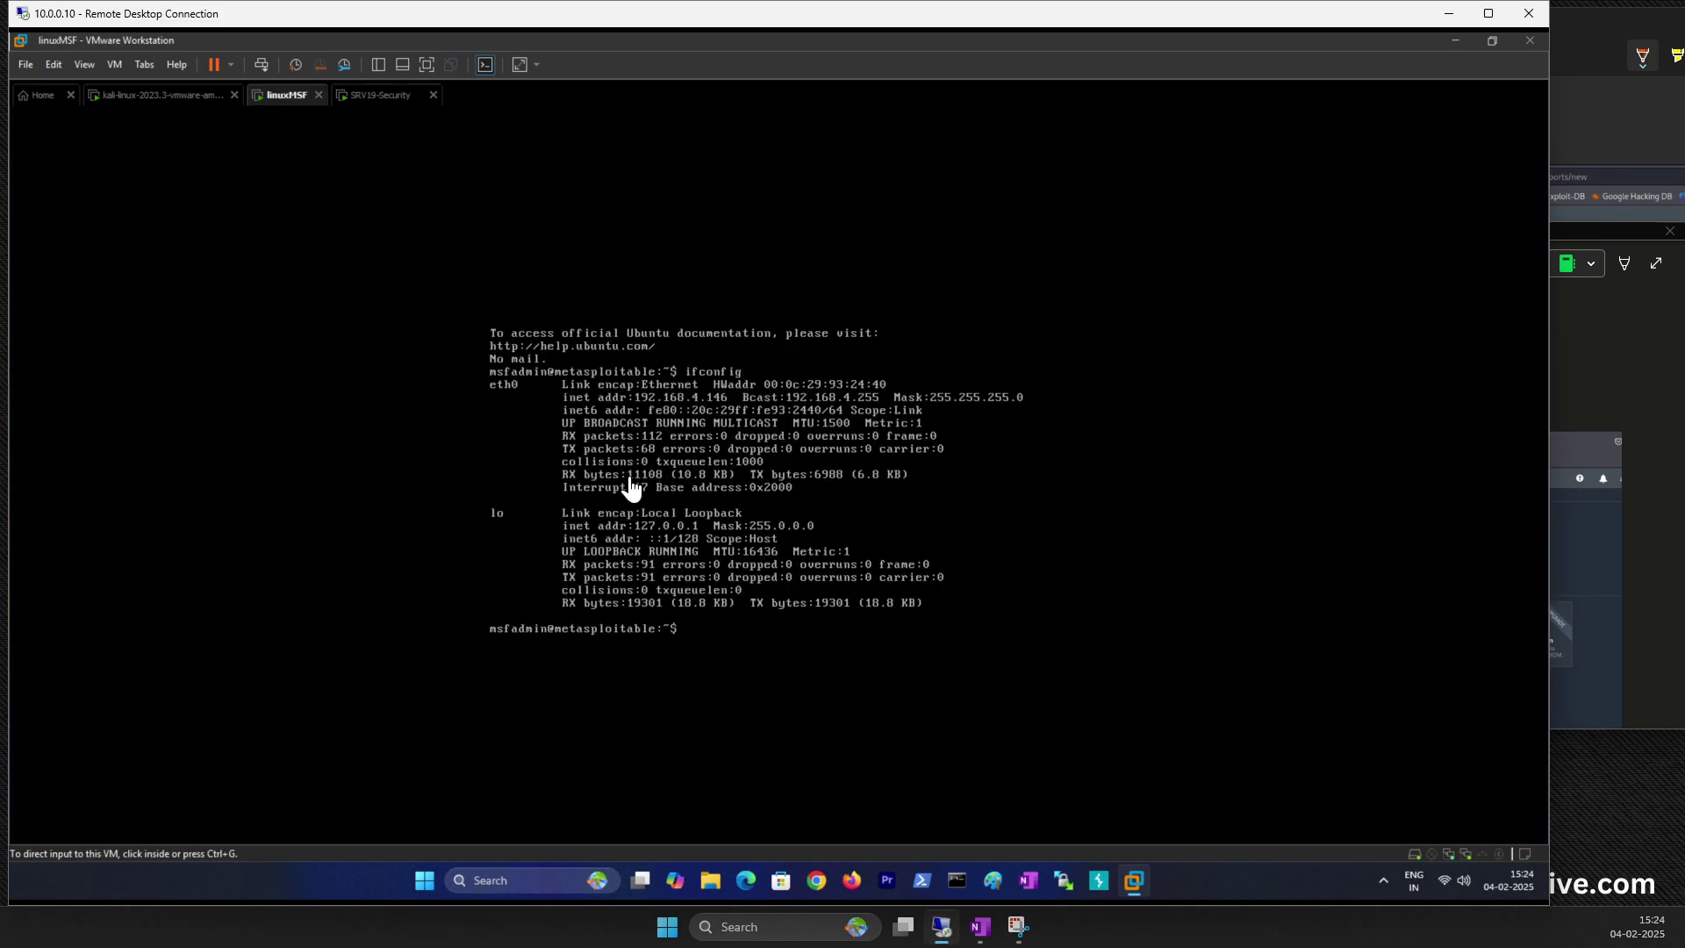
click(151, 96)
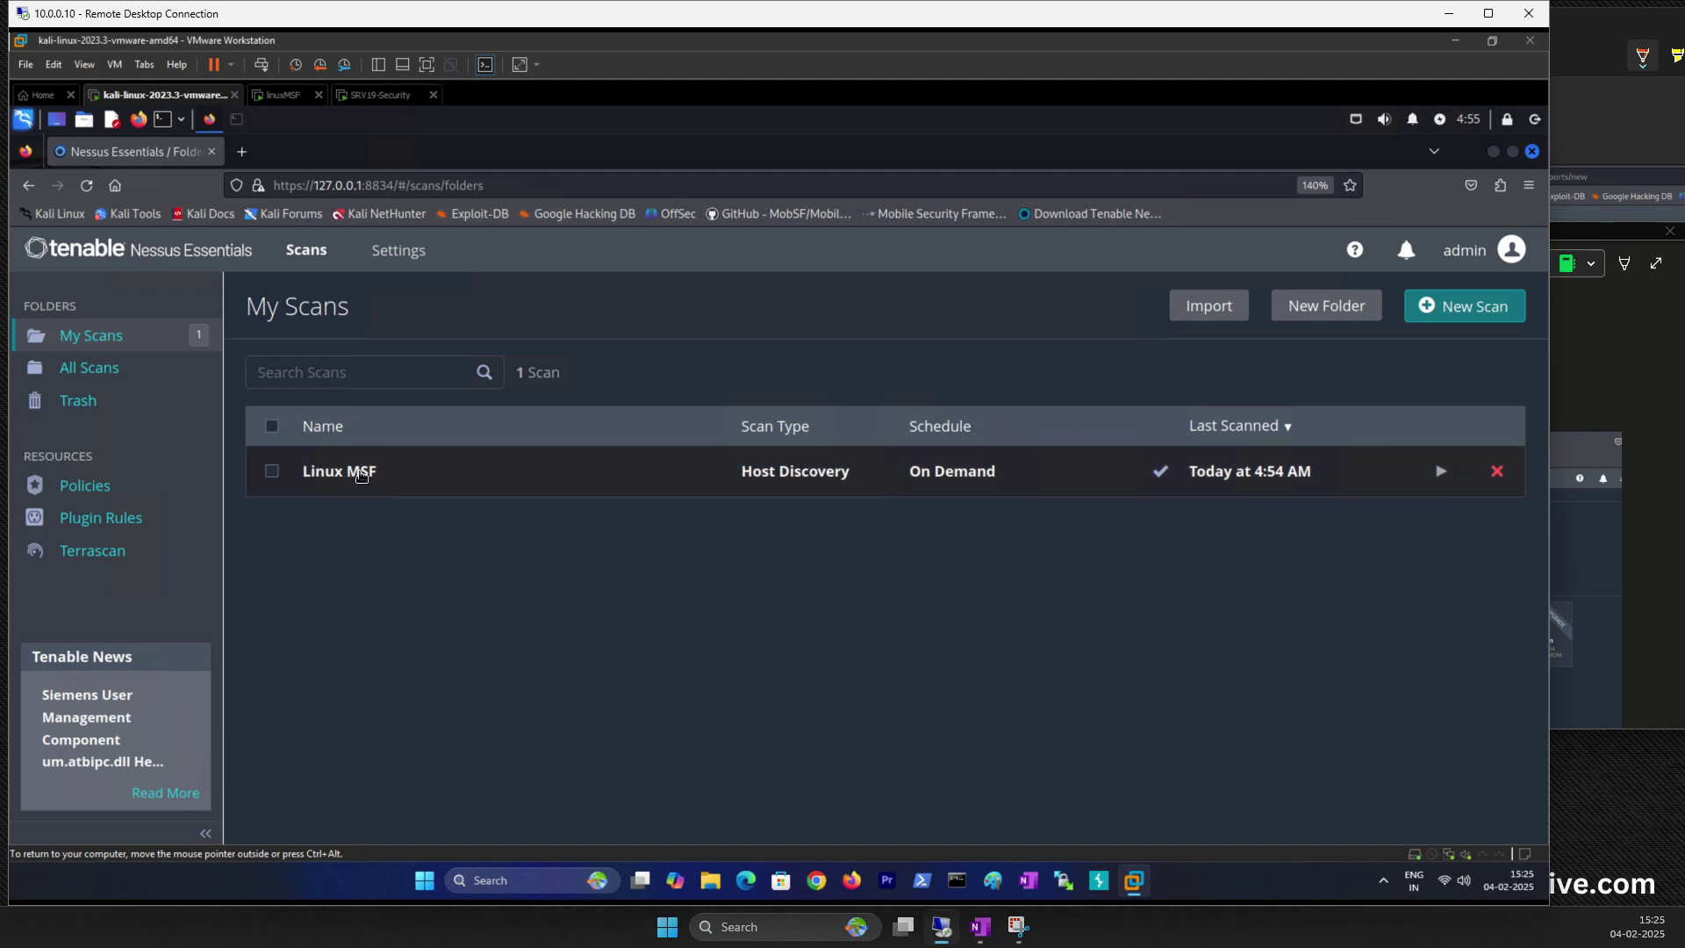
Step: Open the Linux MSF report and zoom the page out from 140% to 120%
click(344, 475)
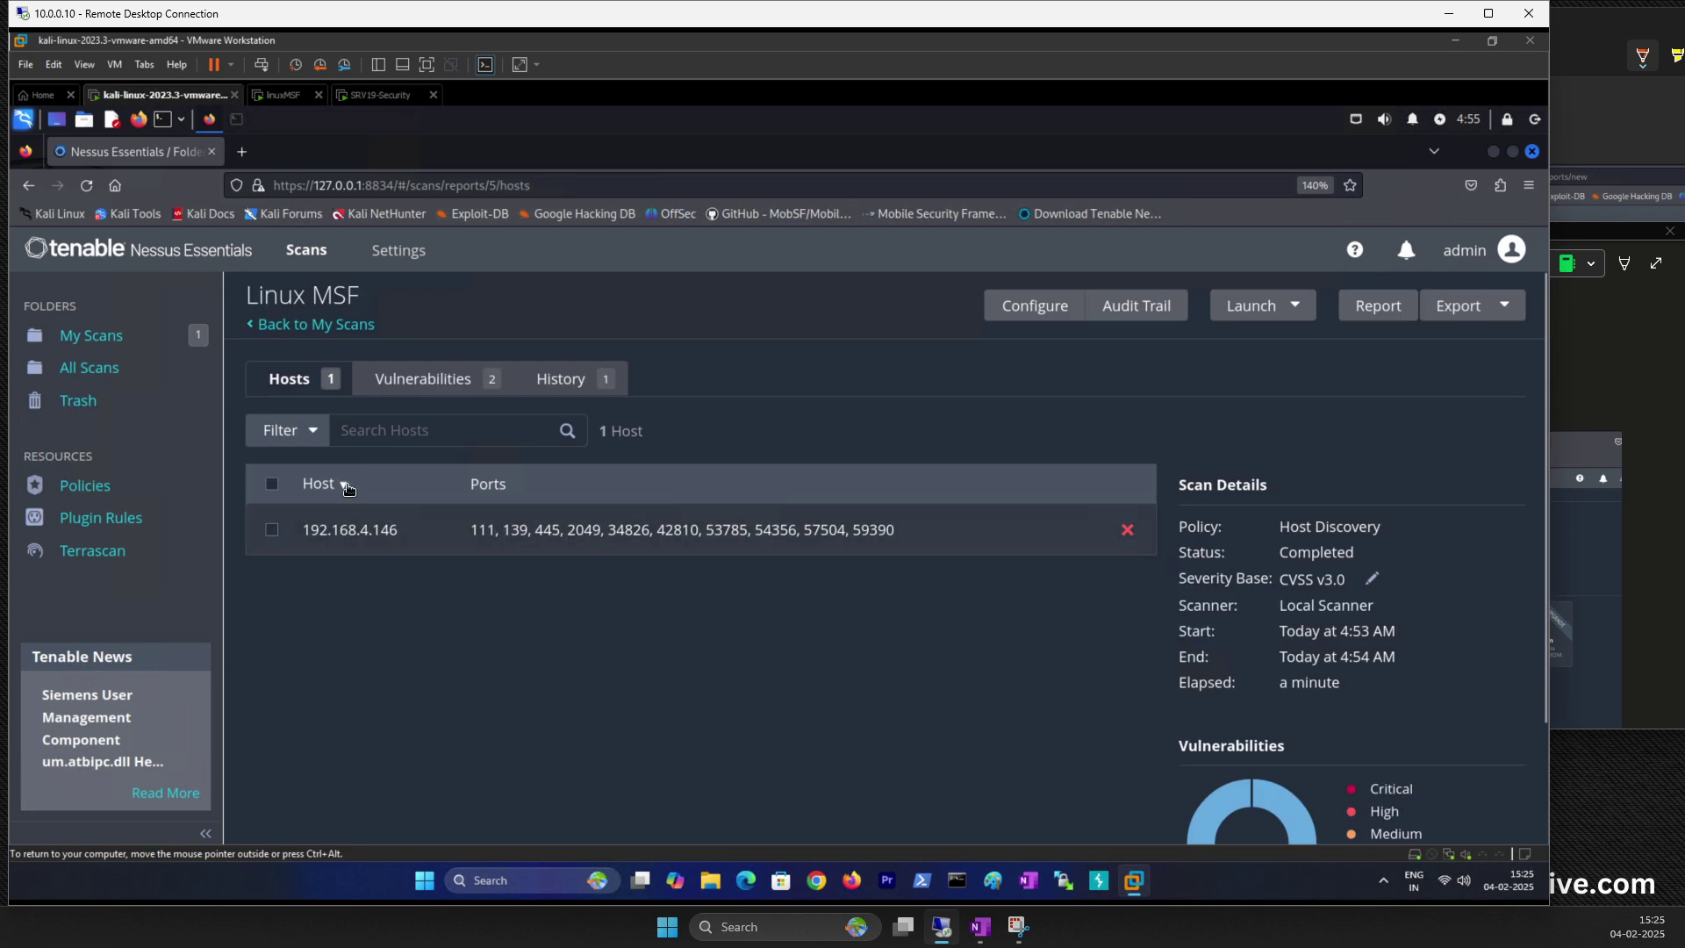
scroll(902, 610, down, 3)
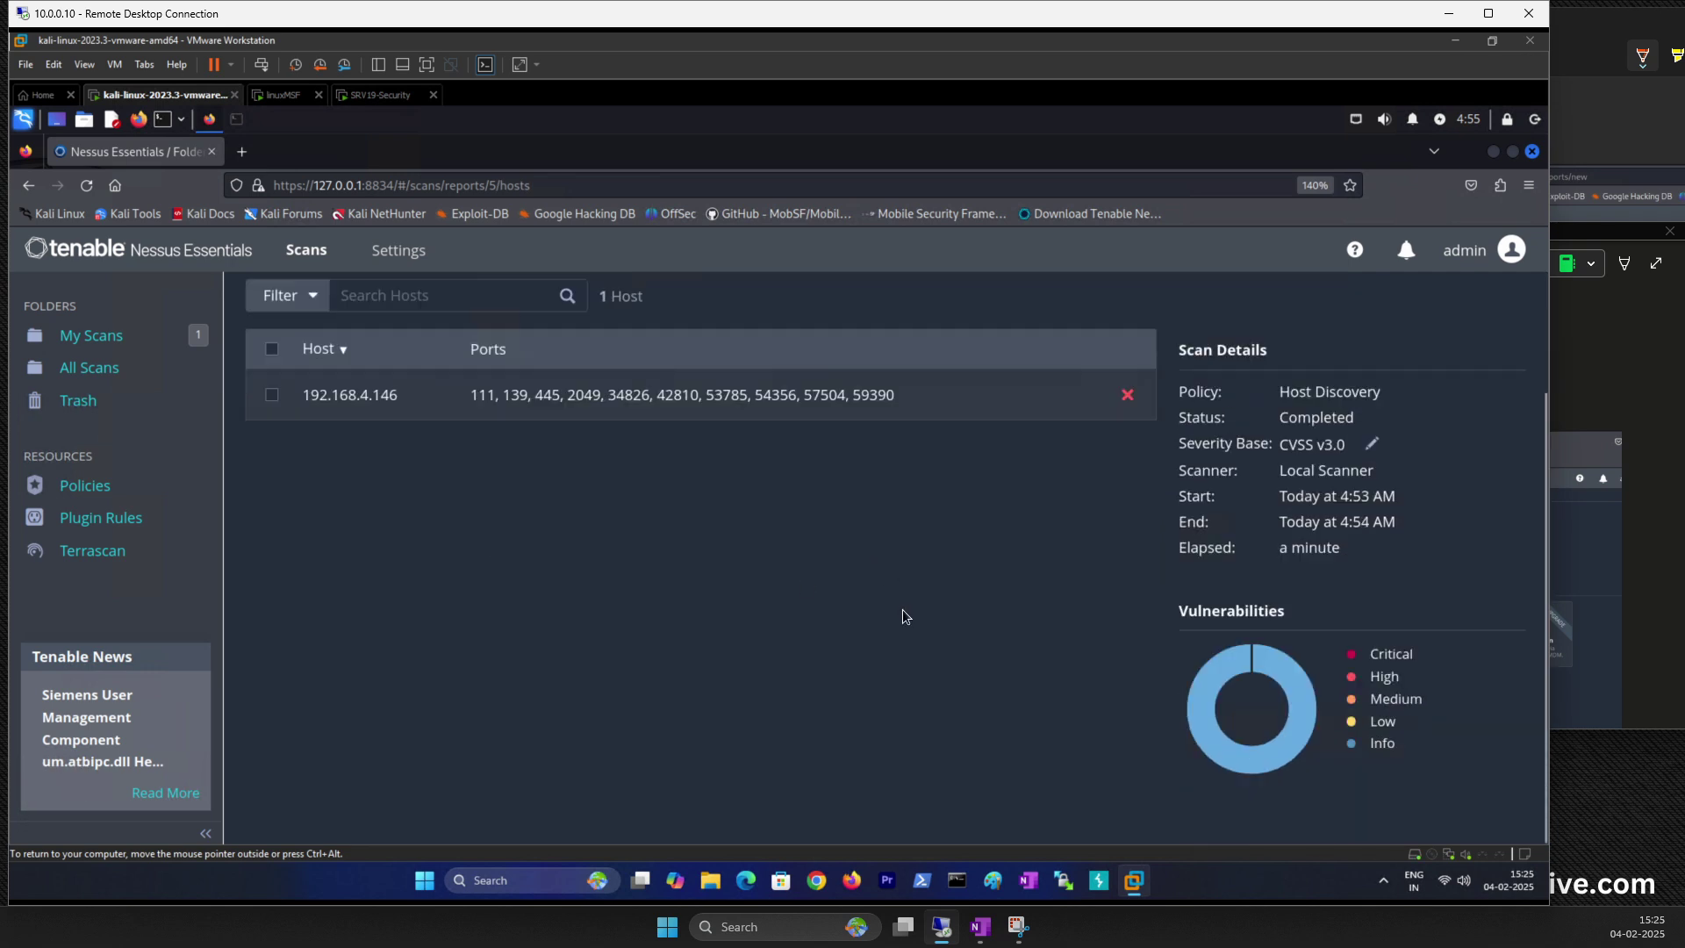
scroll(902, 609, up, 3)
scroll(898, 605, down, 1)
scroll(898, 610, down, 1)
scroll(888, 594, up, 1)
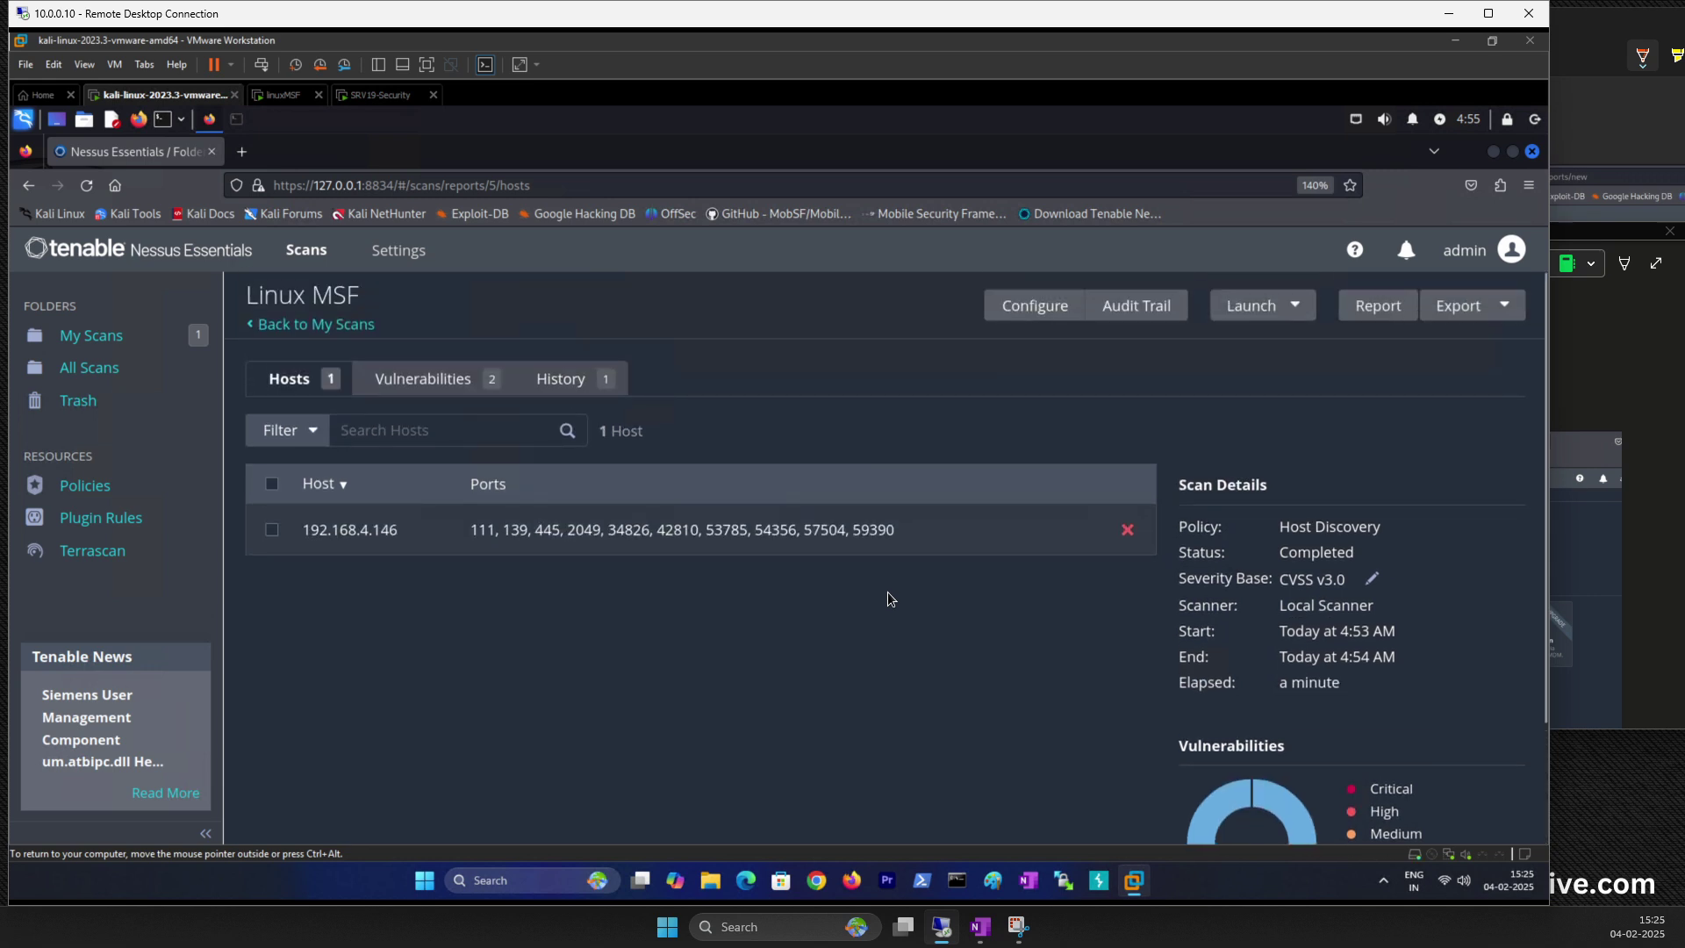
key(ctrl+minus)
key(ctrl+minus)
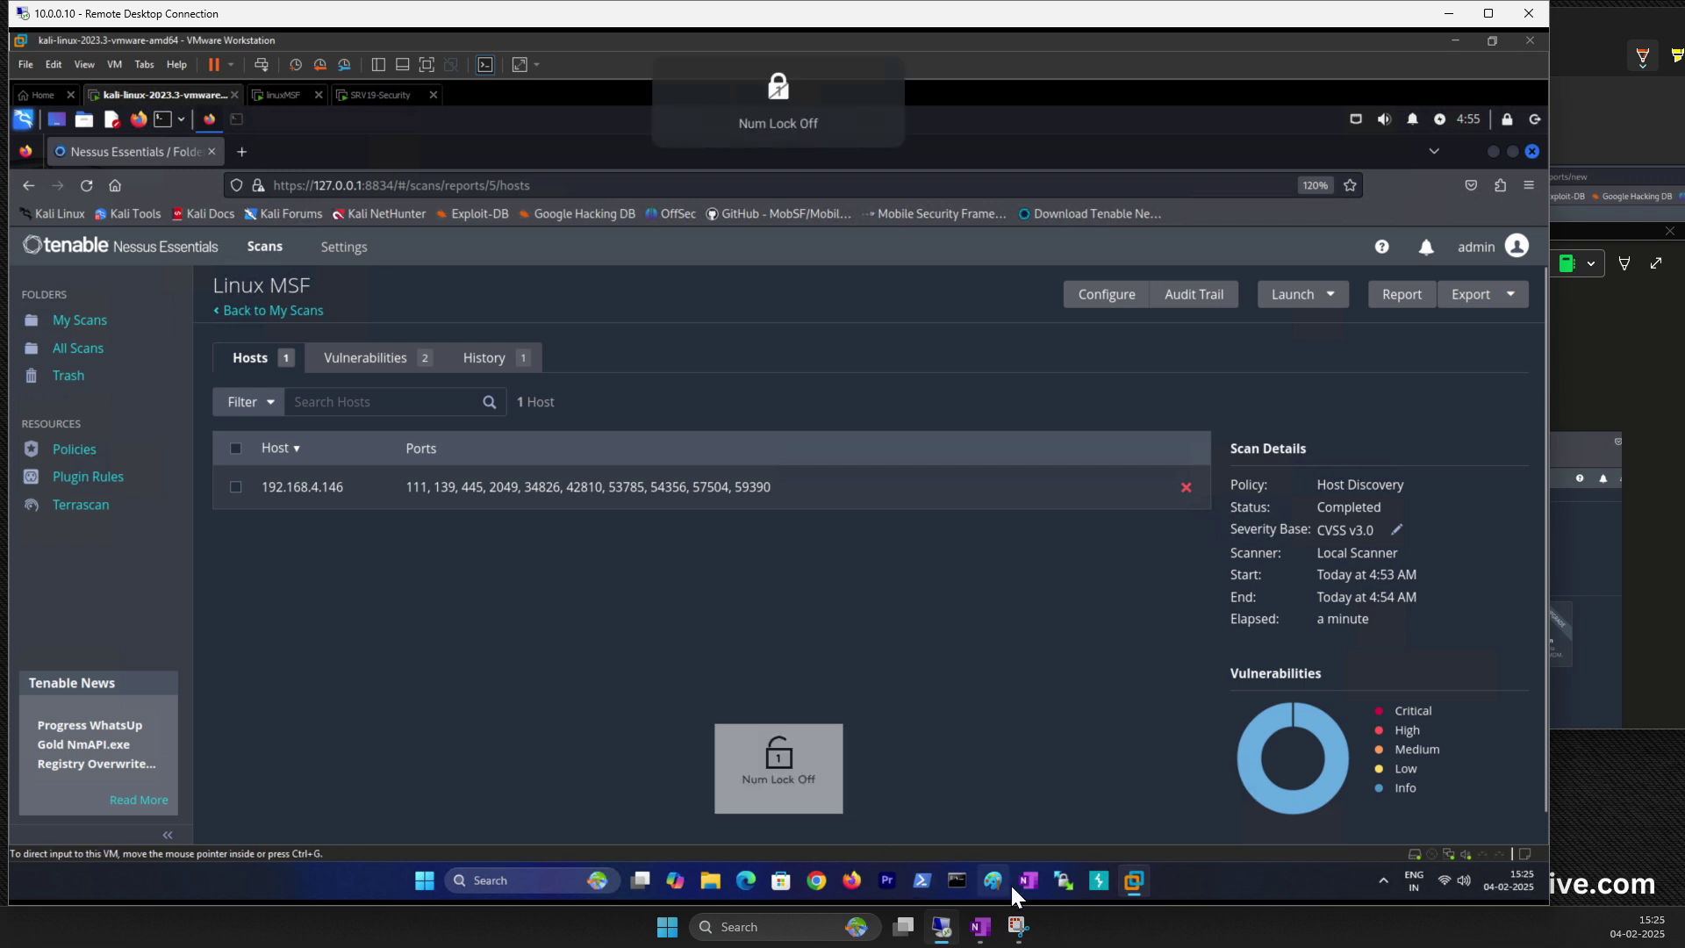
click(1018, 927)
Step: Snip the Linux MSF report and paste it into OneNote below the last image
click(1288, 63)
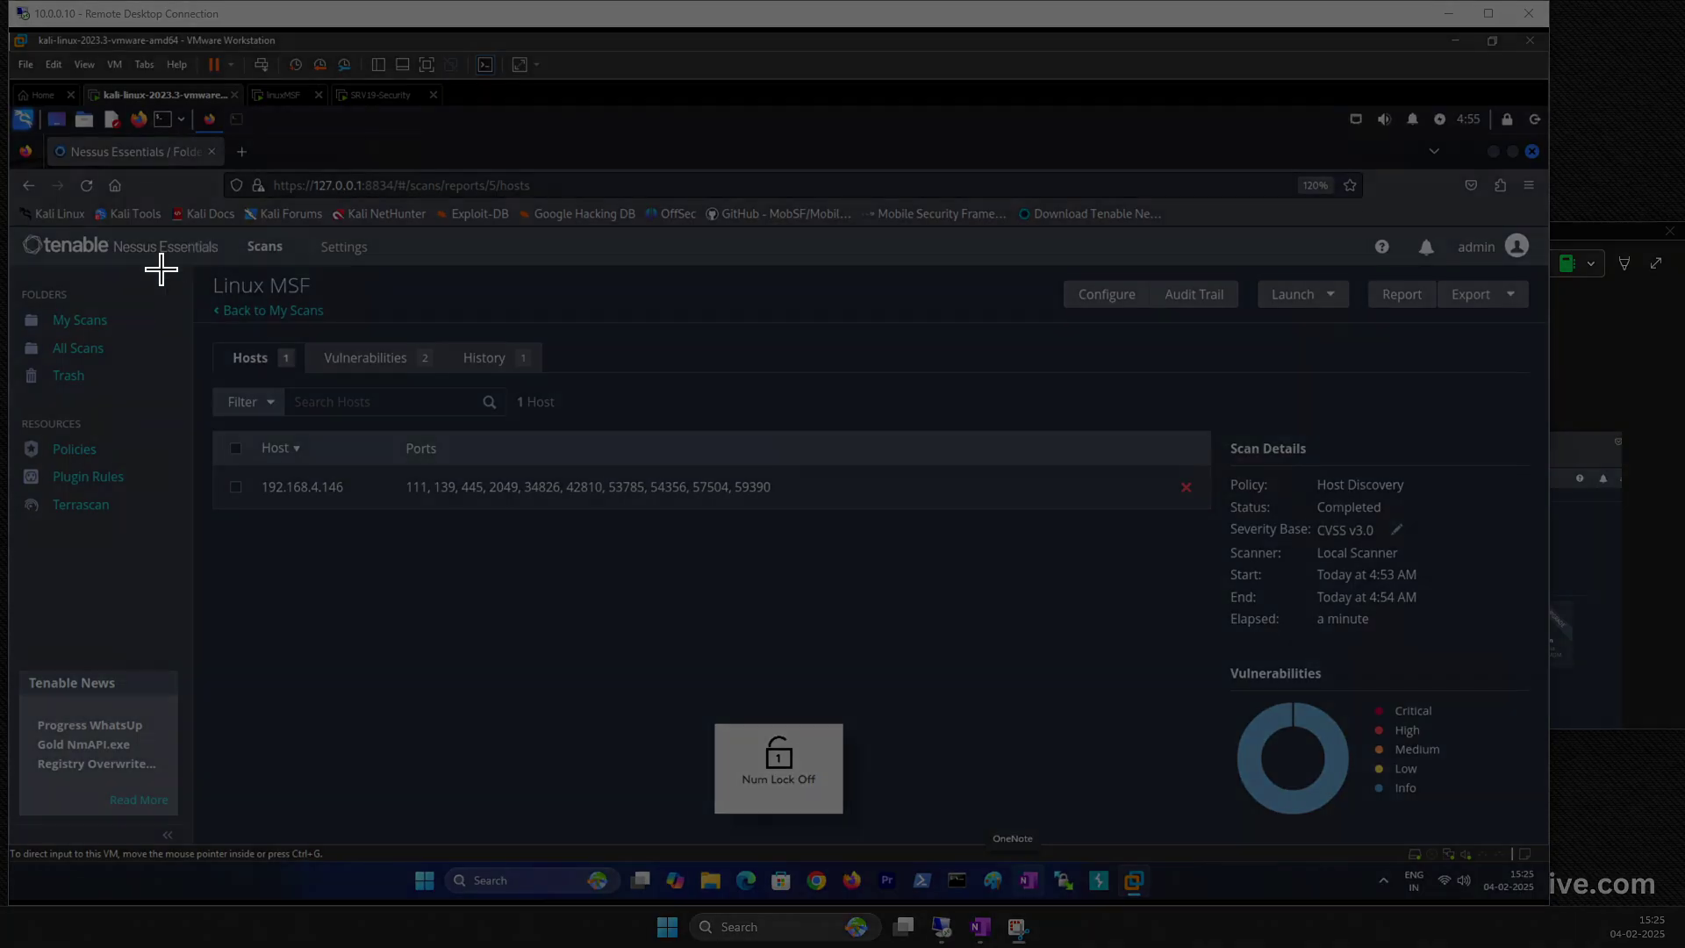
drag(25, 231, 1503, 830)
key(alt+Tab)
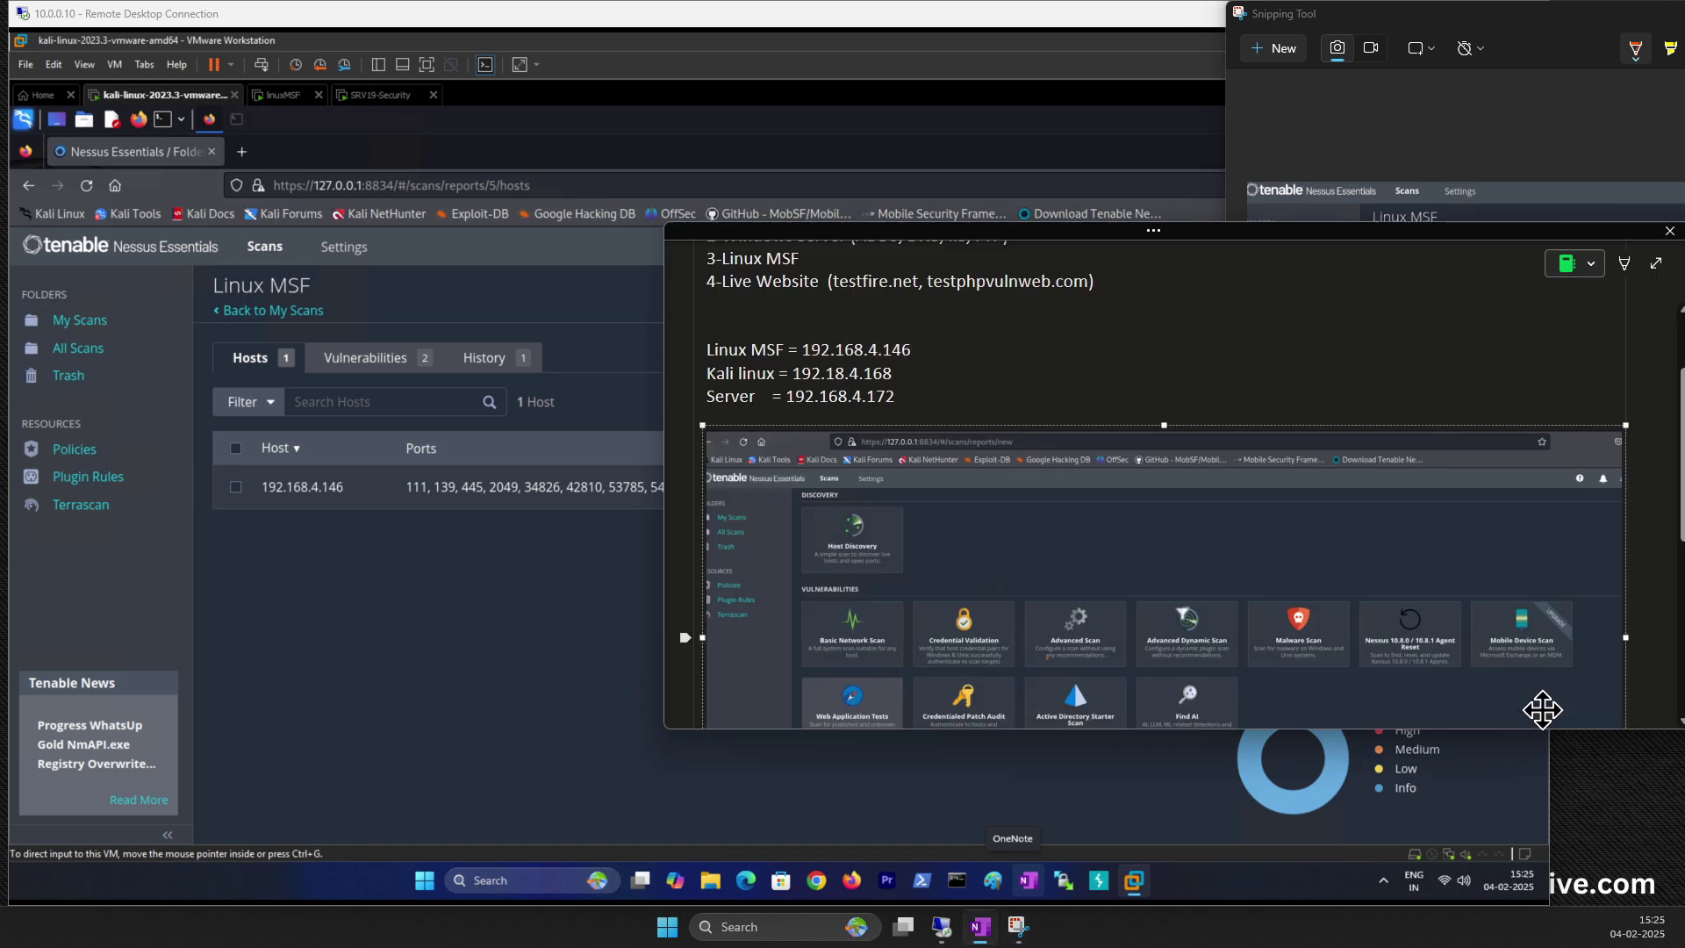
scroll(1542, 708, down, 5)
click(828, 513)
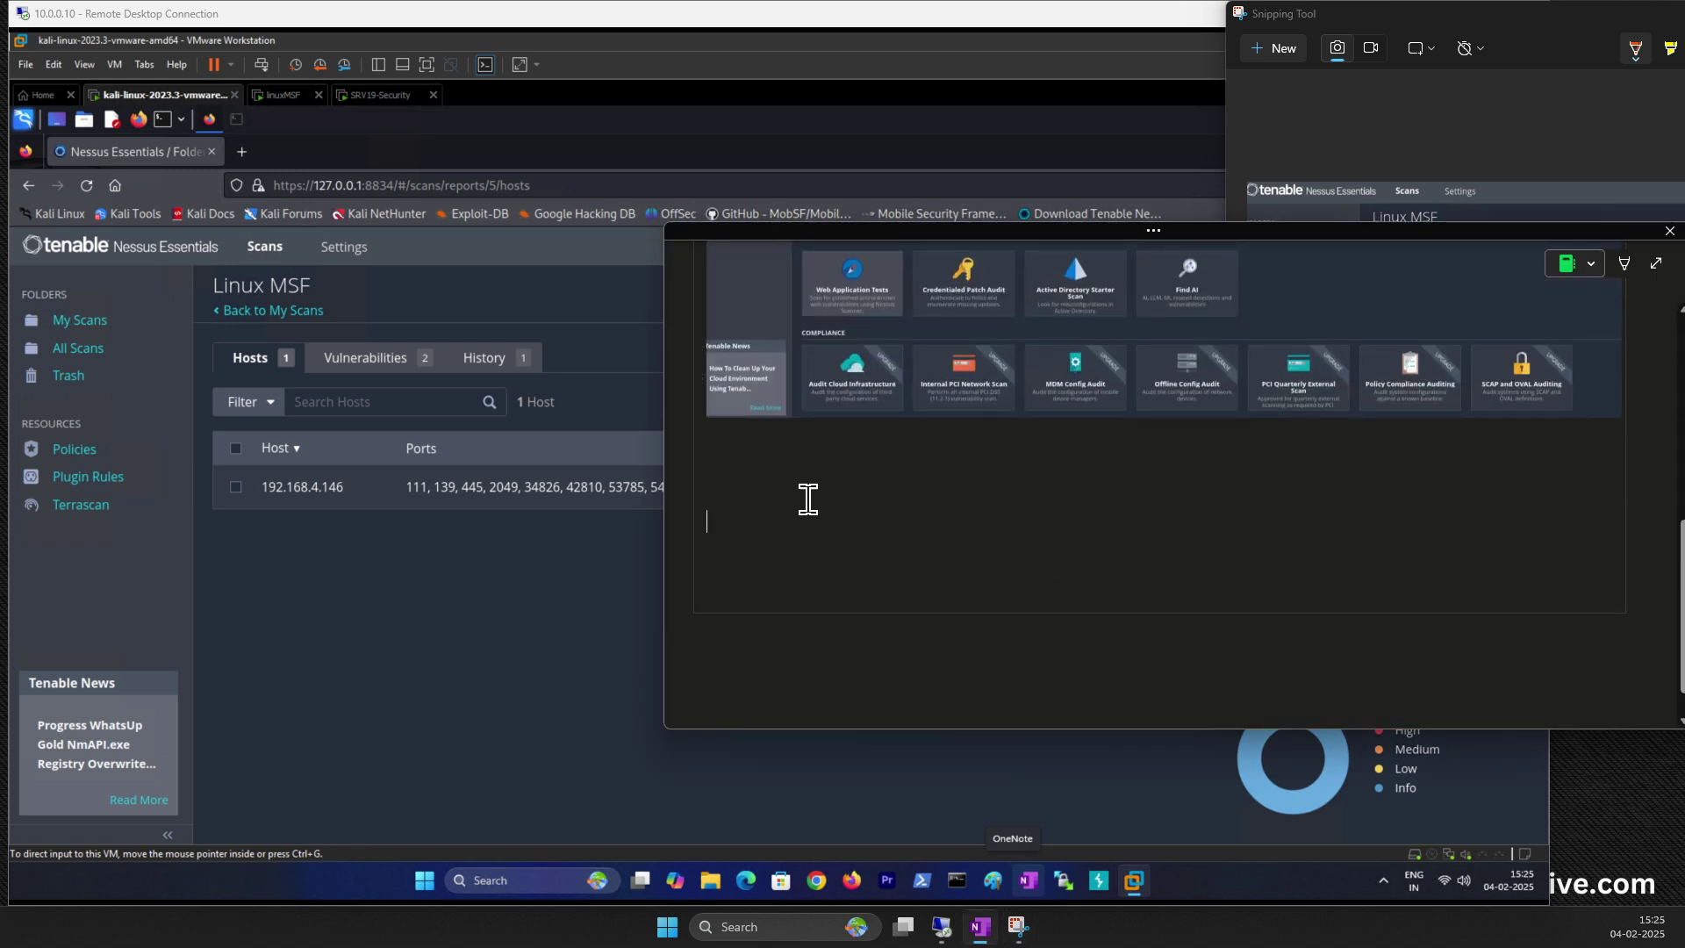
key(ctrl+v)
Step: Resize the pasted report image in the notes and go back to the Kali VM
scroll(957, 518, up, 5)
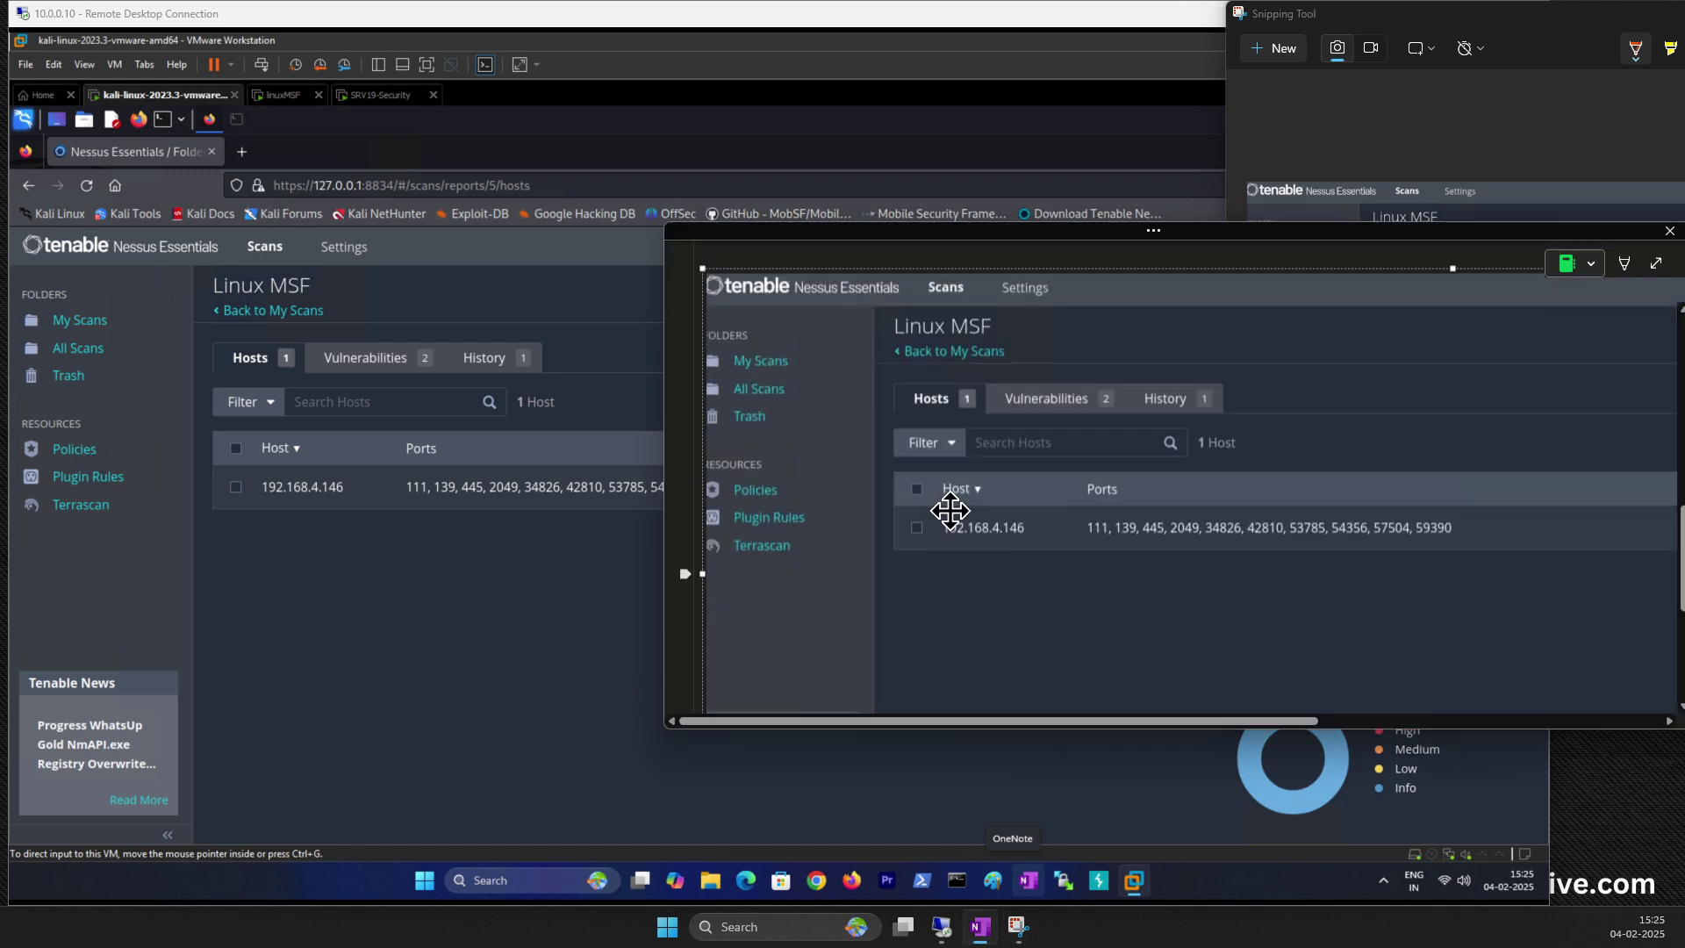
scroll(1091, 621, down, 3)
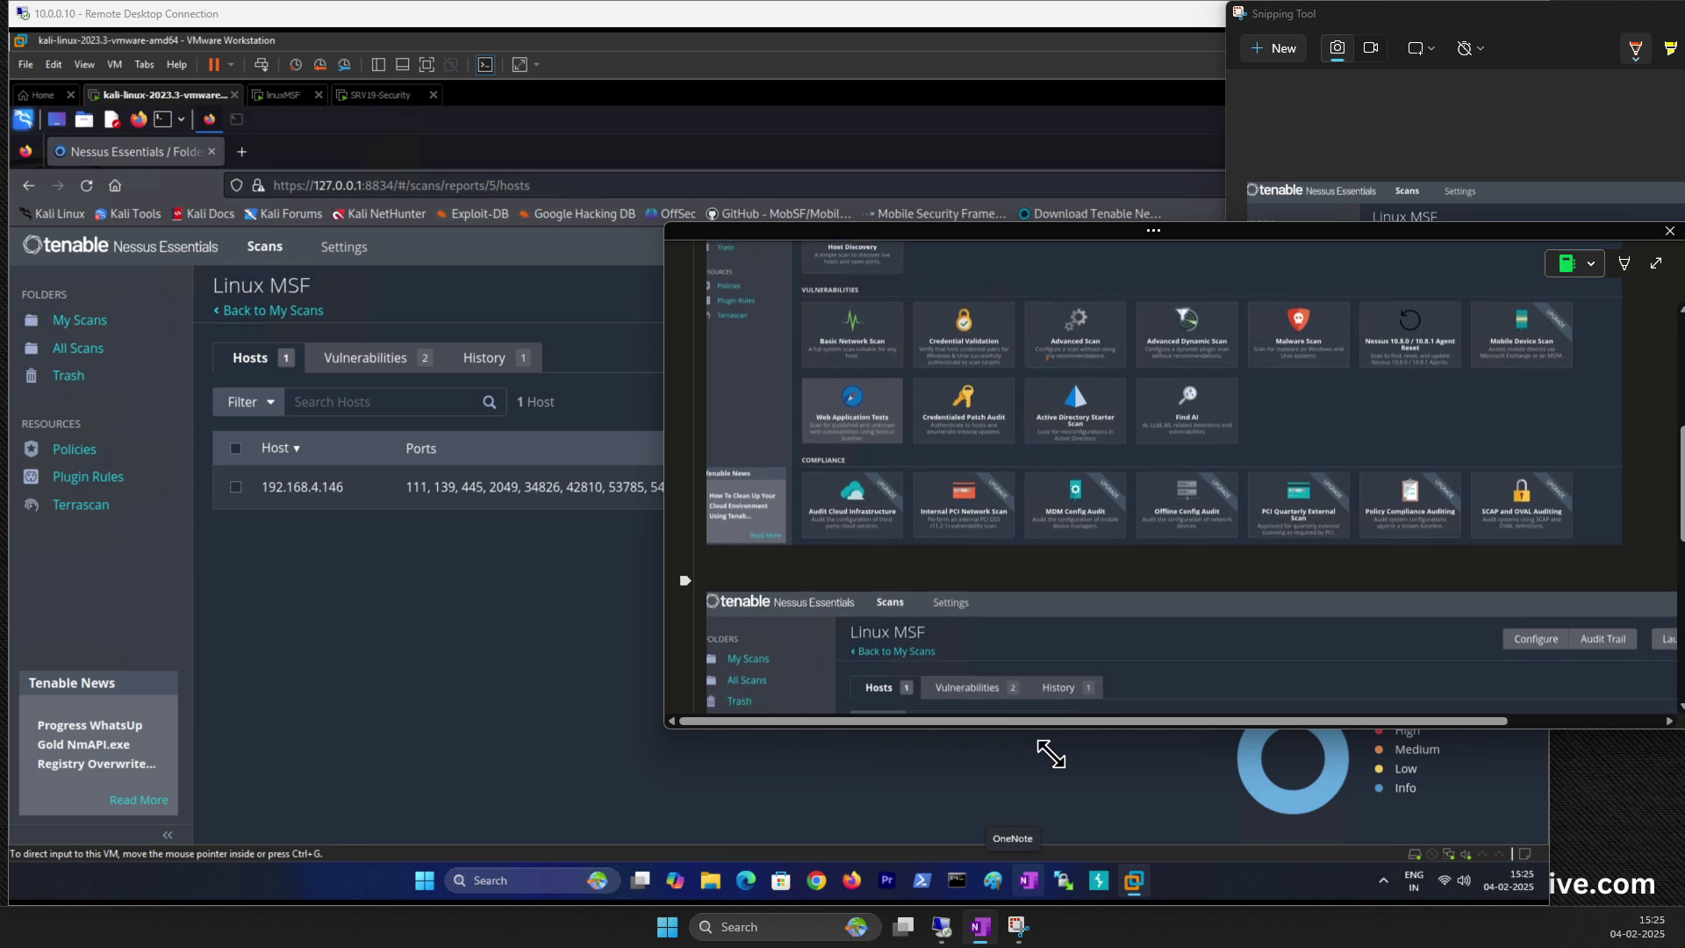
drag(1226, 658, 1283, 657)
scroll(1346, 515, up, 2)
scroll(1347, 514, up, 8)
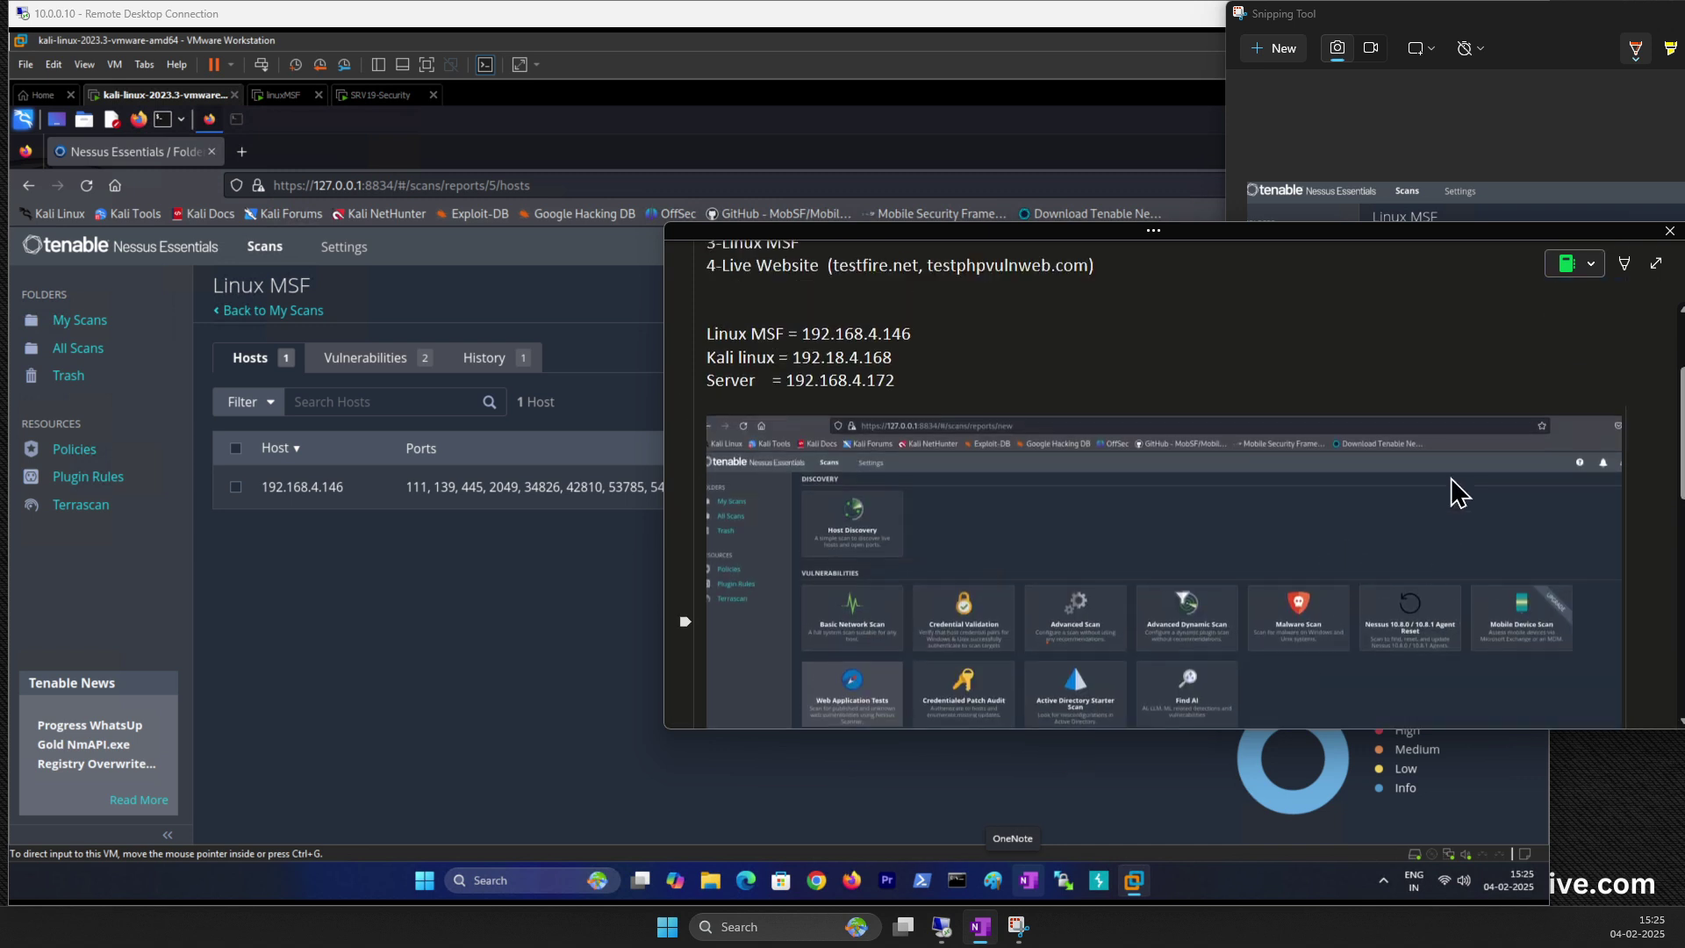
drag(1667, 416, 1671, 417)
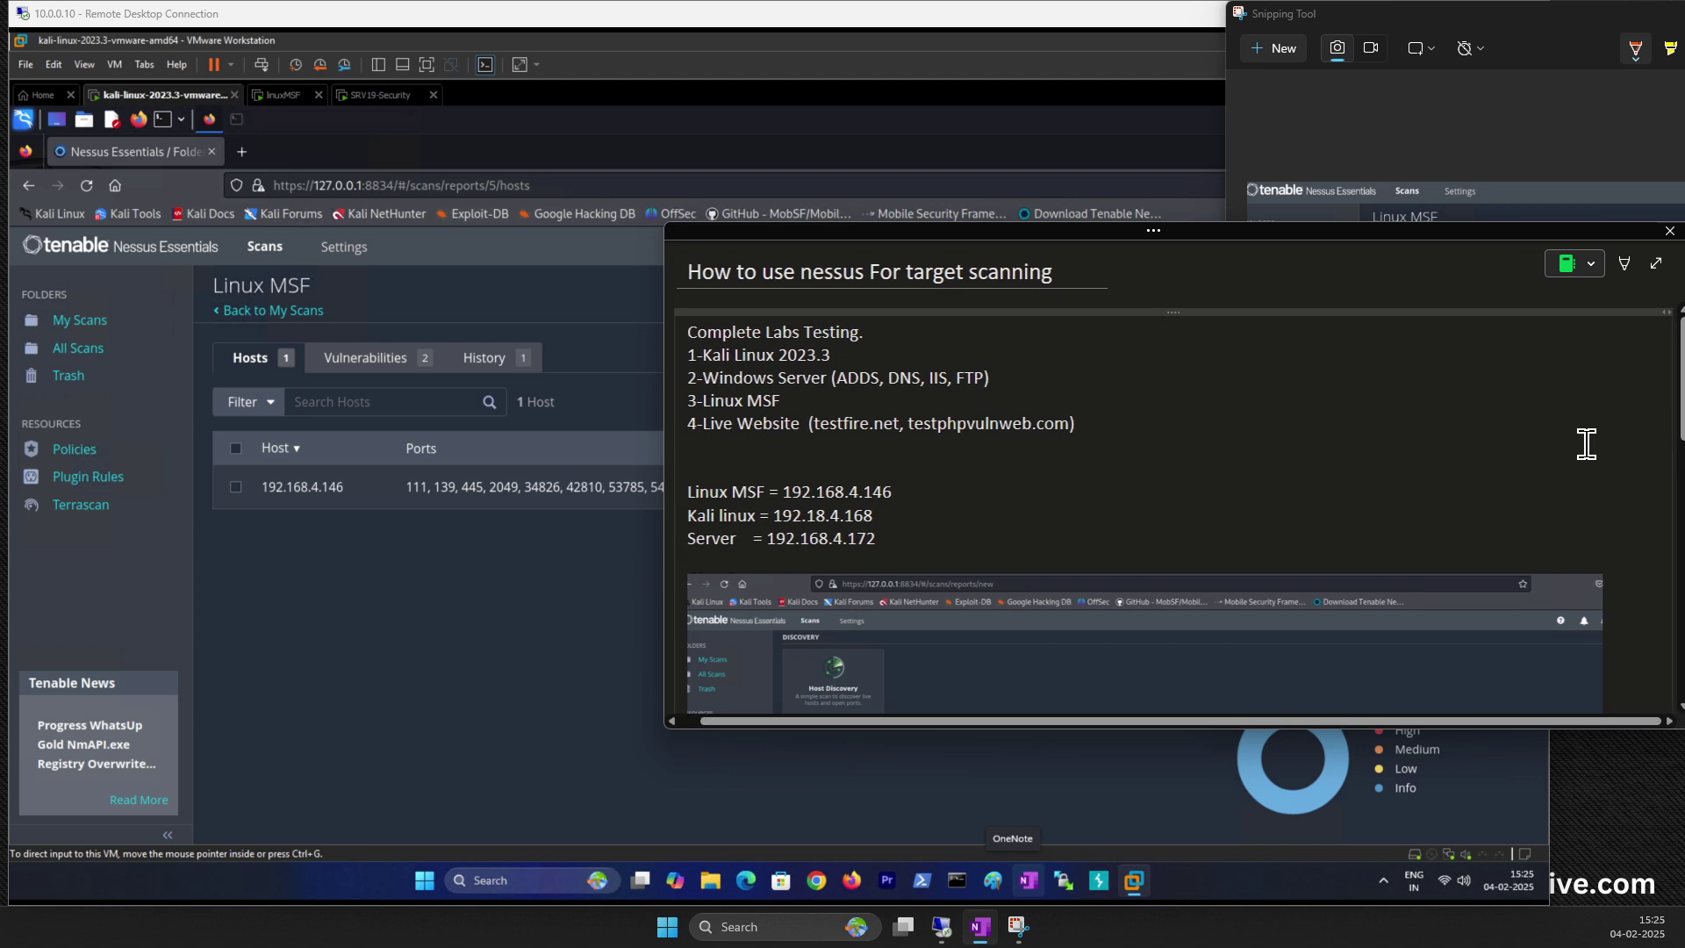
scroll(1392, 481, down, 5)
scroll(1185, 518, left, 1)
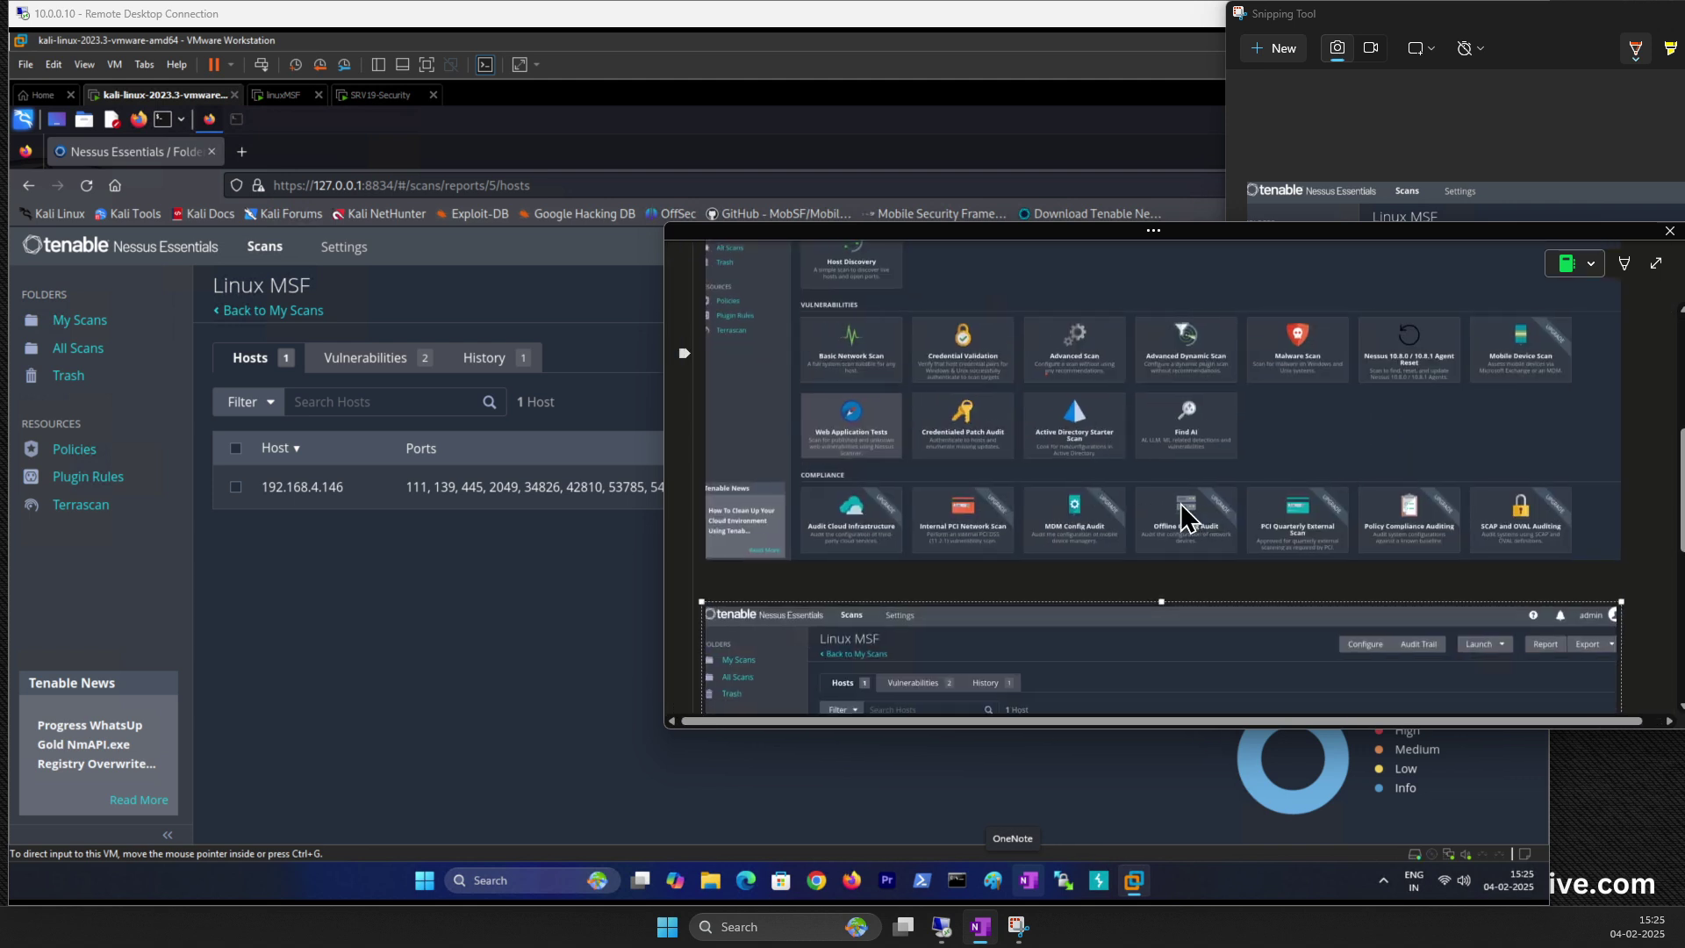
scroll(1185, 518, down, 3)
click(411, 572)
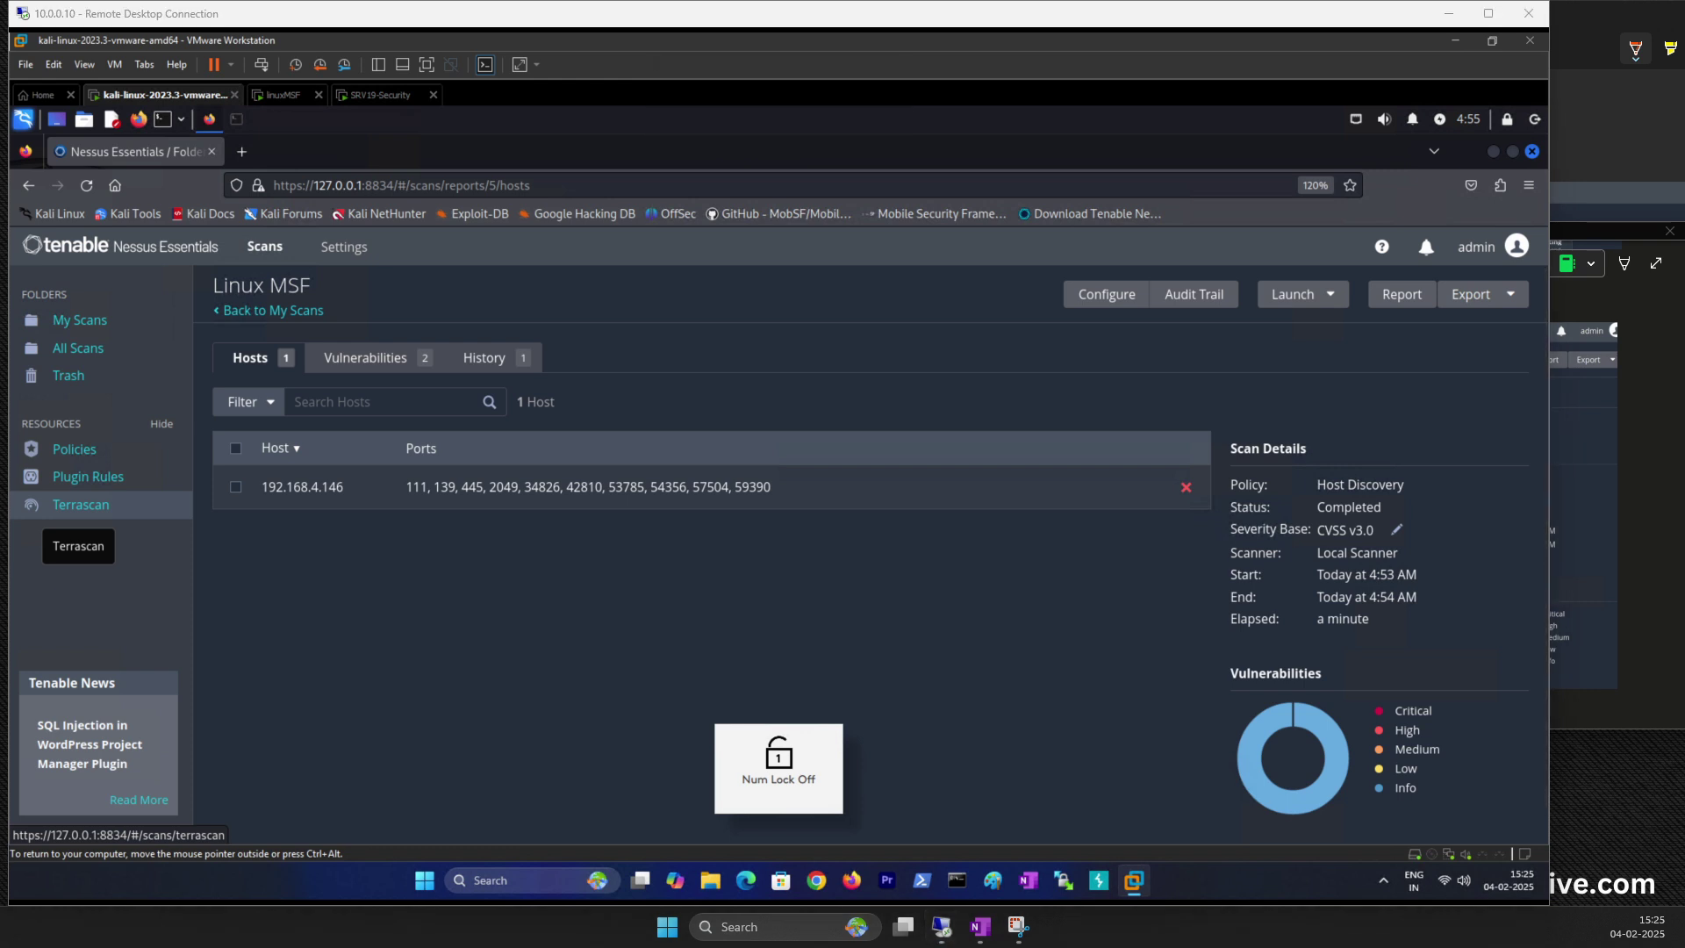
mouse_move(398, 506)
mouse_down()
mouse_move(430, 479)
mouse_move(461, 530)
mouse_up()
drag(452, 518, 471, 524)
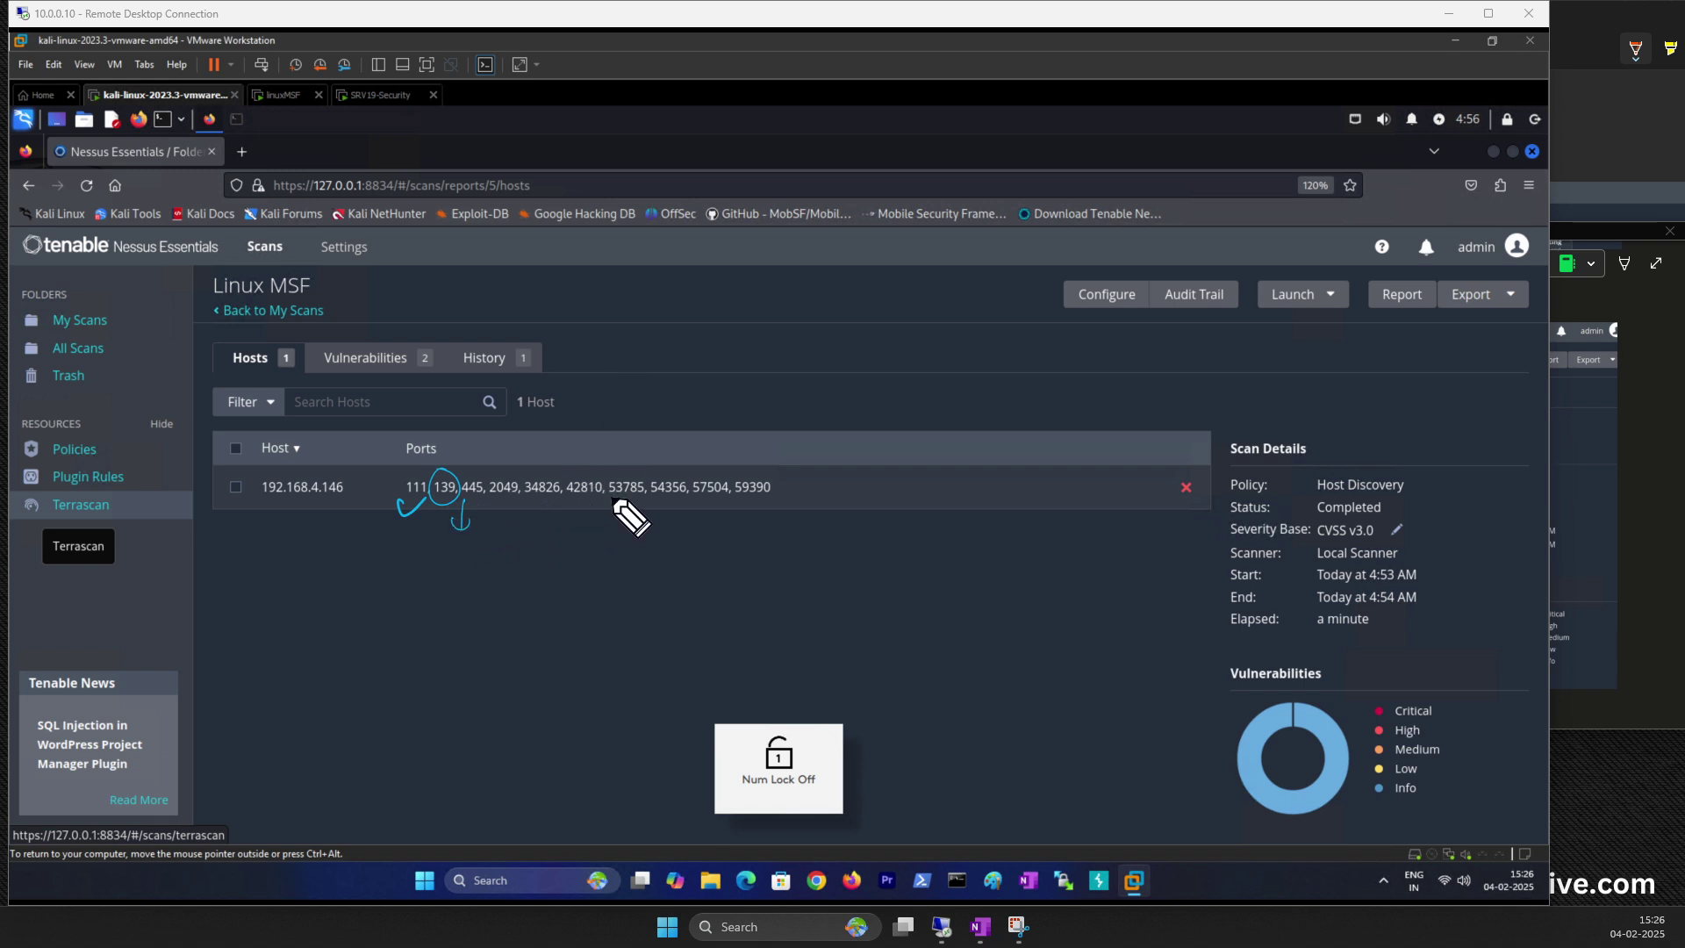
mouse_move(450, 559)
mouse_down()
mouse_move(506, 554)
mouse_move(498, 567)
mouse_move(526, 516)
mouse_up()
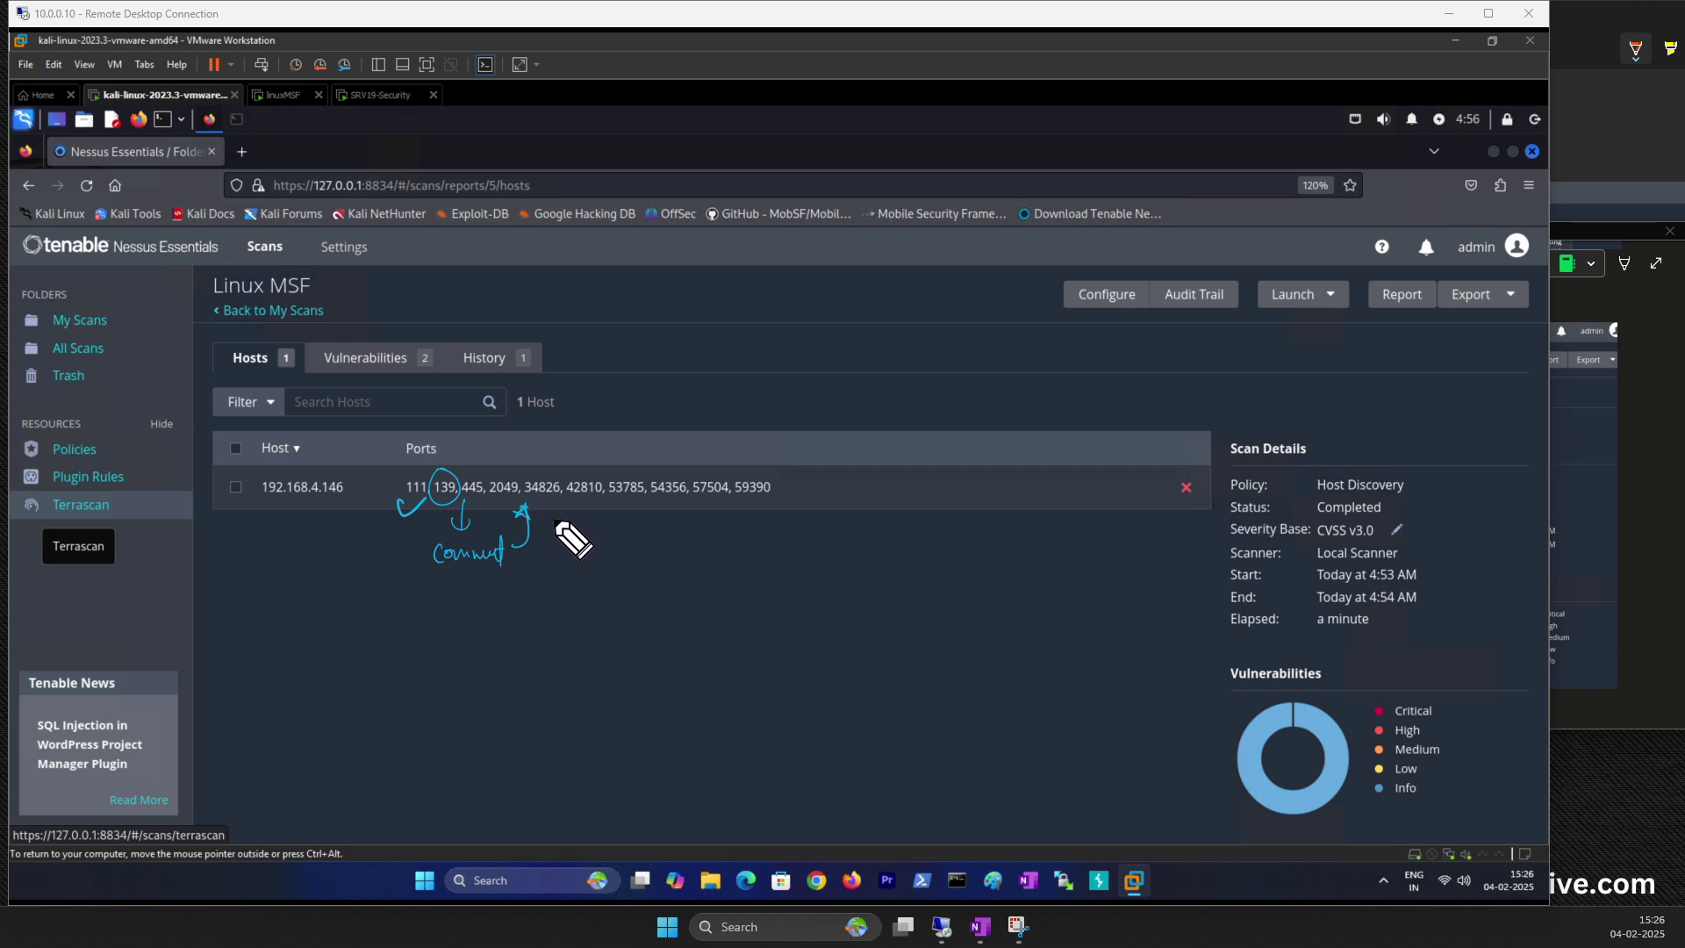
mouse_move(398, 489)
mouse_down()
mouse_move(667, 509)
mouse_move(786, 474)
mouse_move(549, 456)
mouse_move(393, 474)
mouse_move(388, 505)
mouse_up()
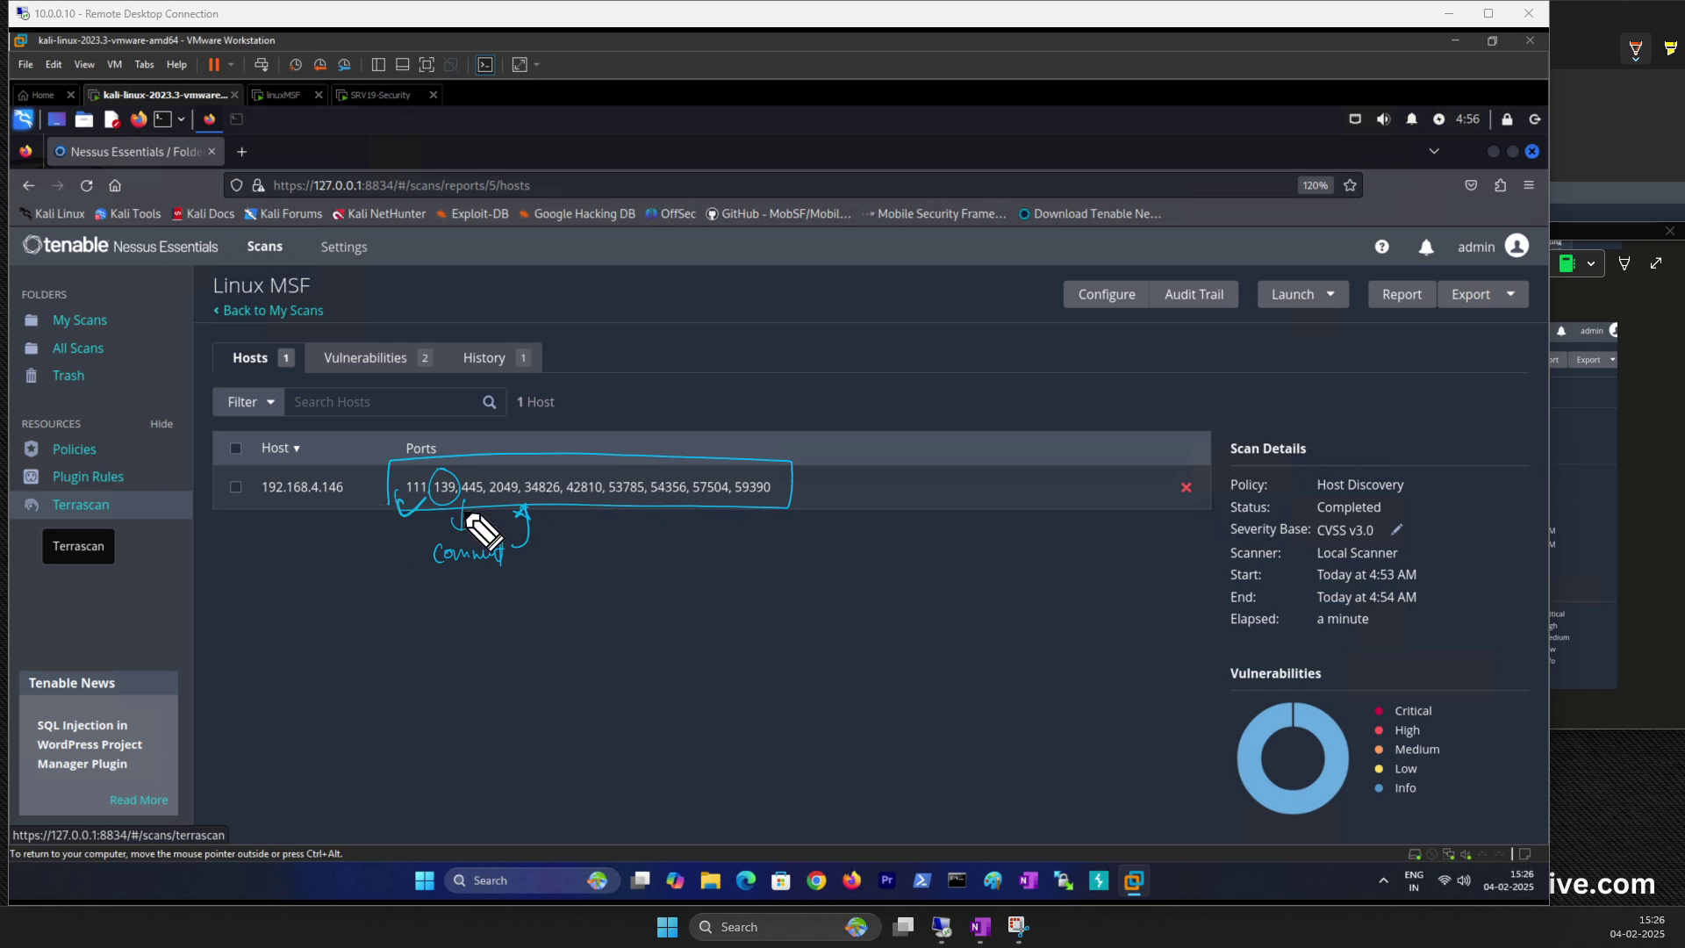
drag(1395, 509, 1418, 502)
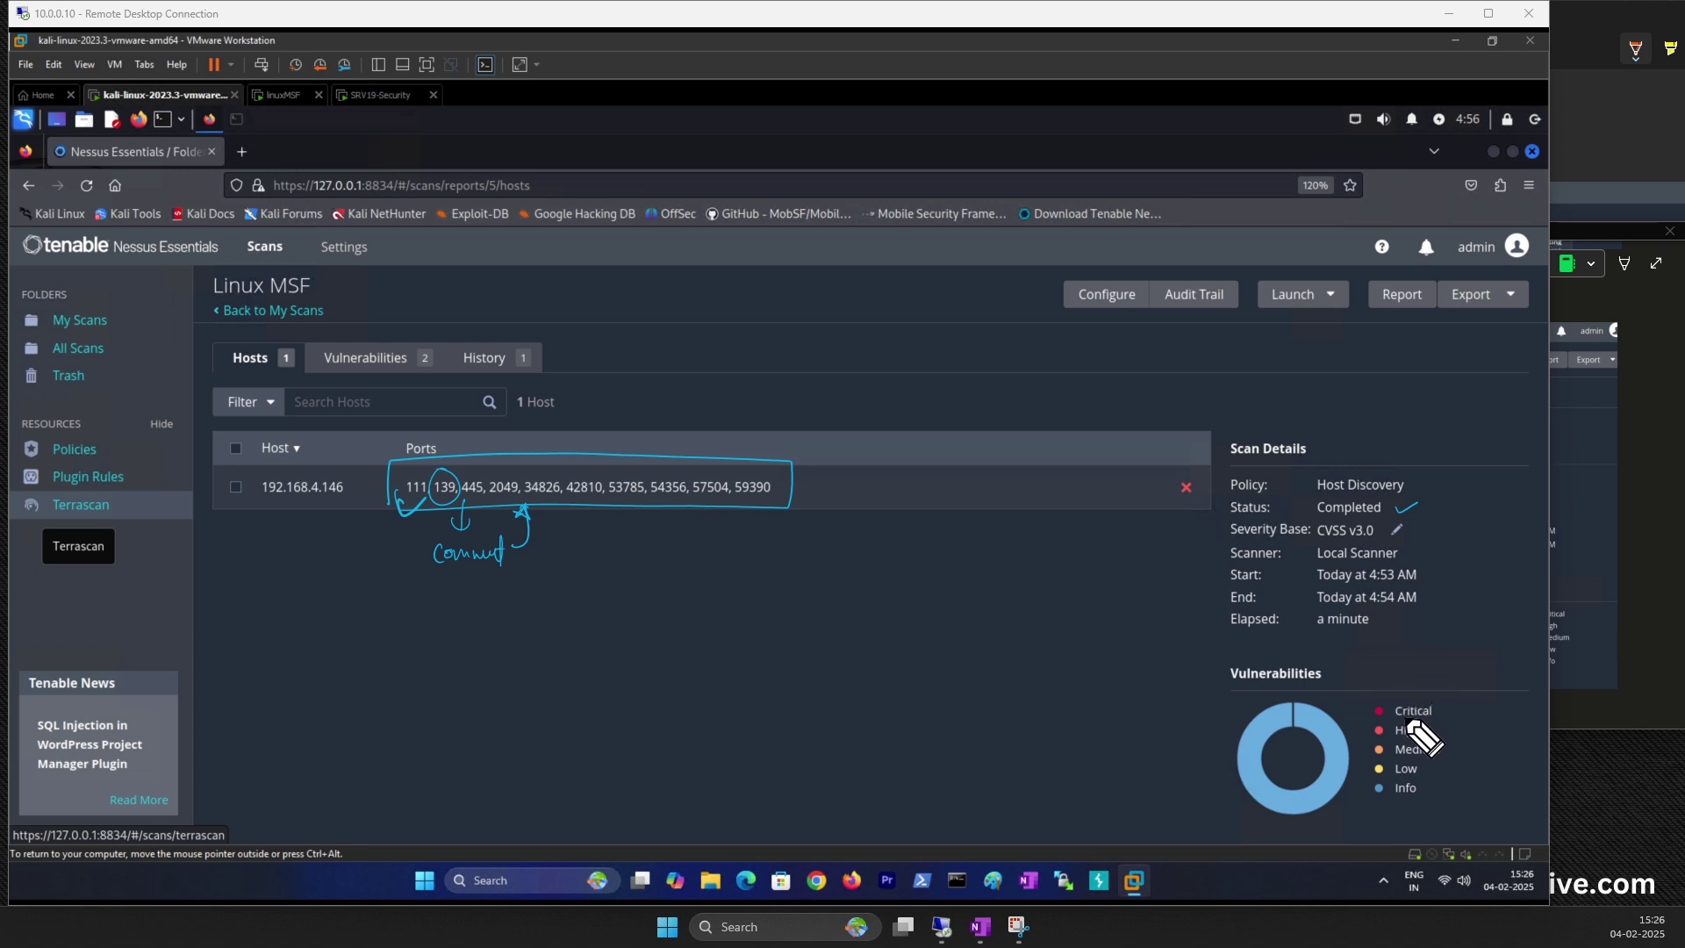
mouse_move(1396, 718)
mouse_down()
mouse_move(1471, 692)
mouse_move(1428, 728)
mouse_move(1456, 722)
mouse_up()
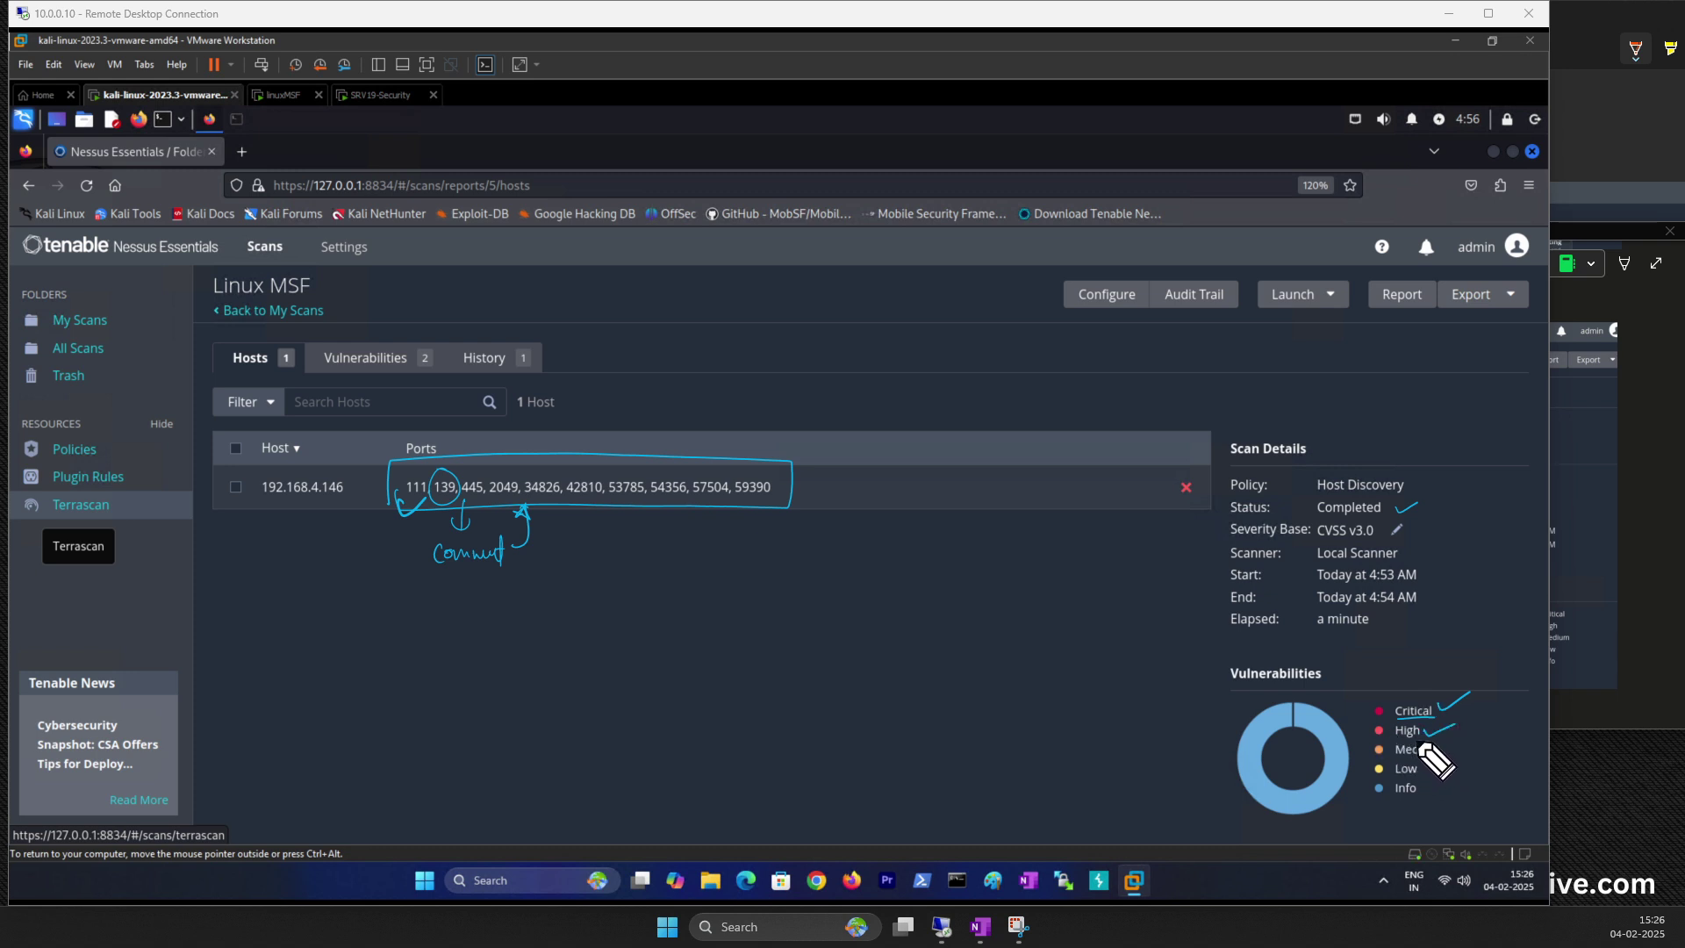
mouse_move(1451, 751)
mouse_down()
mouse_move(1473, 740)
mouse_move(1368, 806)
mouse_up()
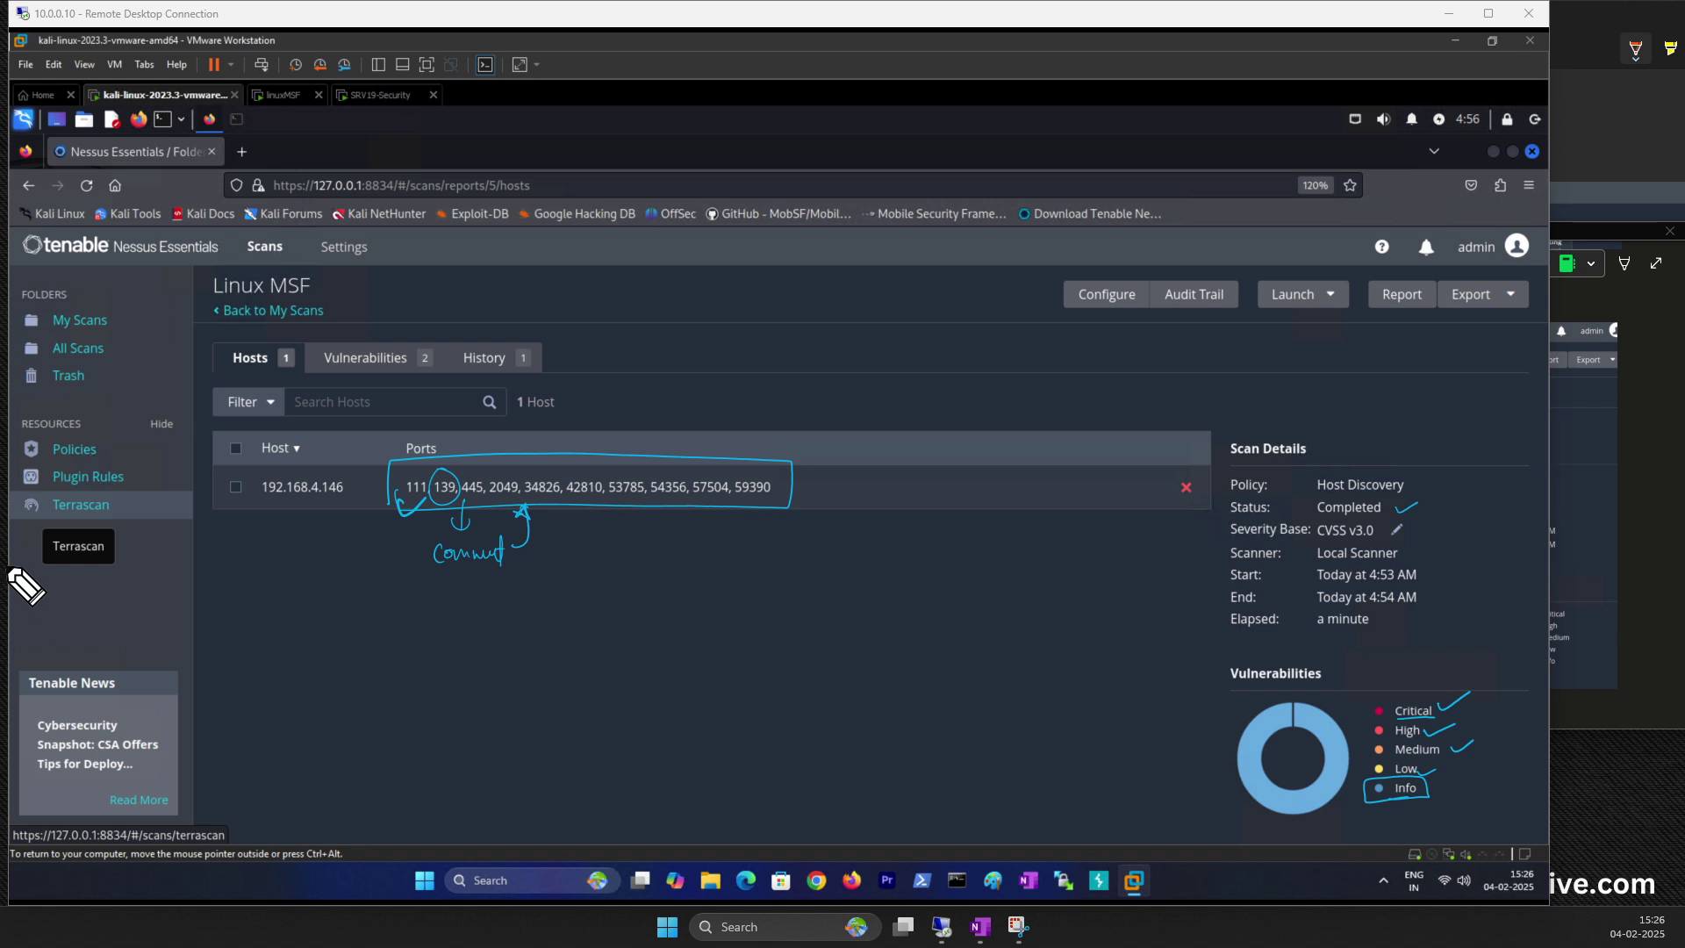
key(Escape)
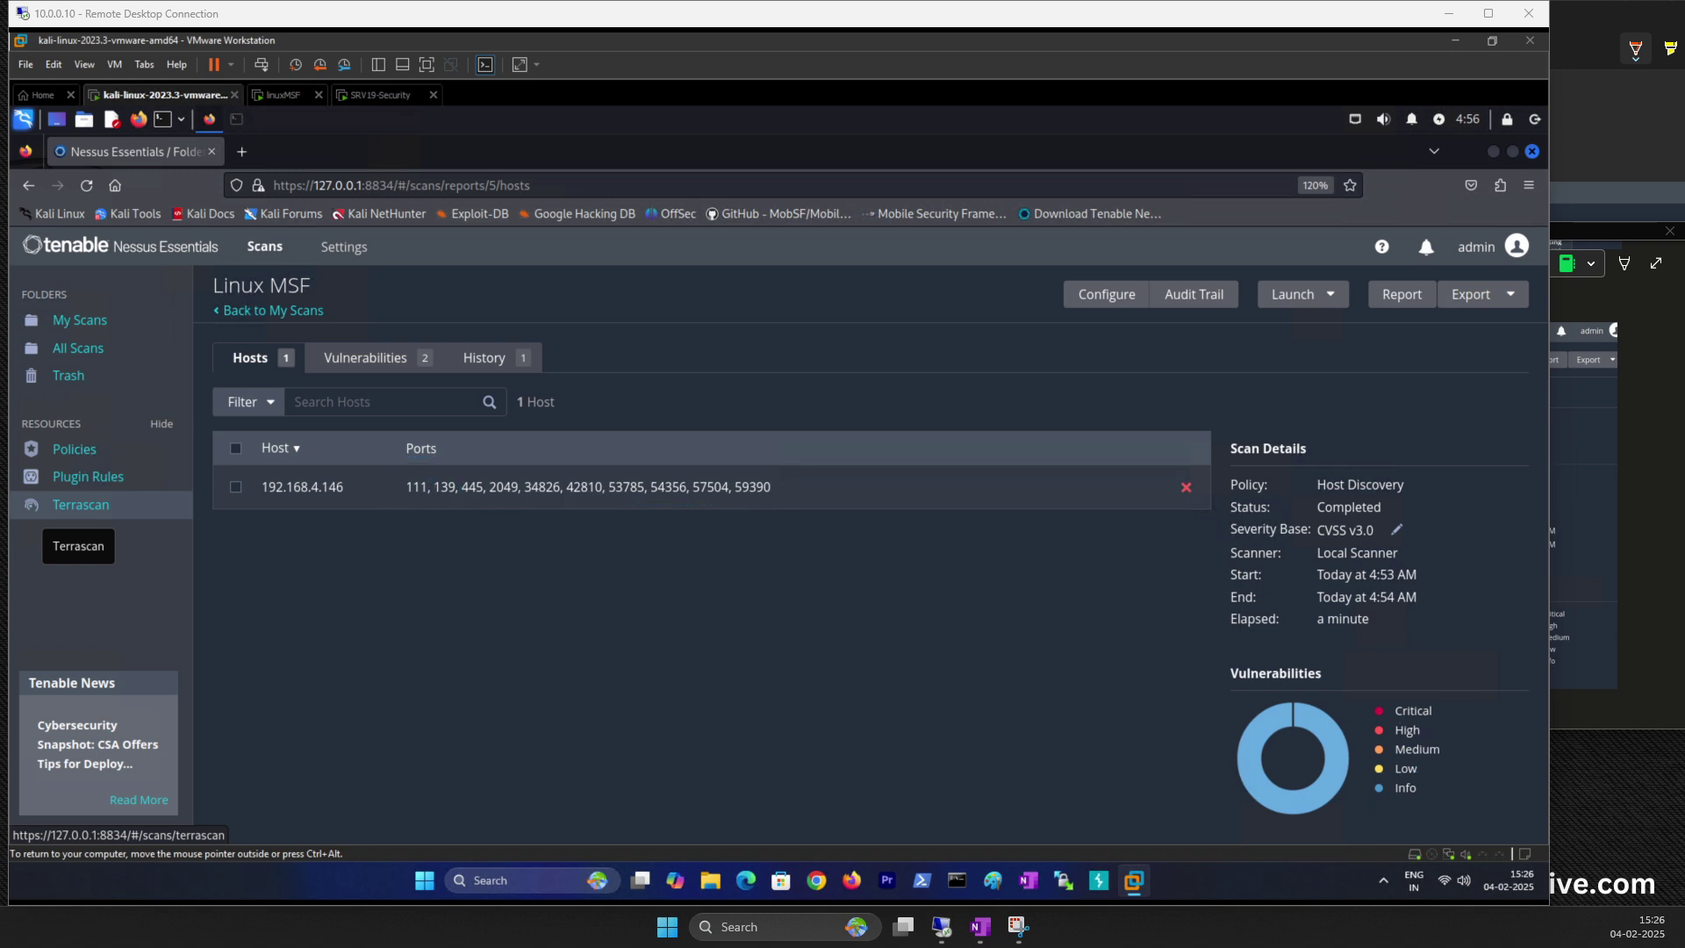
Step: Open host 192.168.4.146's findings and download kb_192.168.4.146.txt (8.2 KB) from Host Details
click(320, 488)
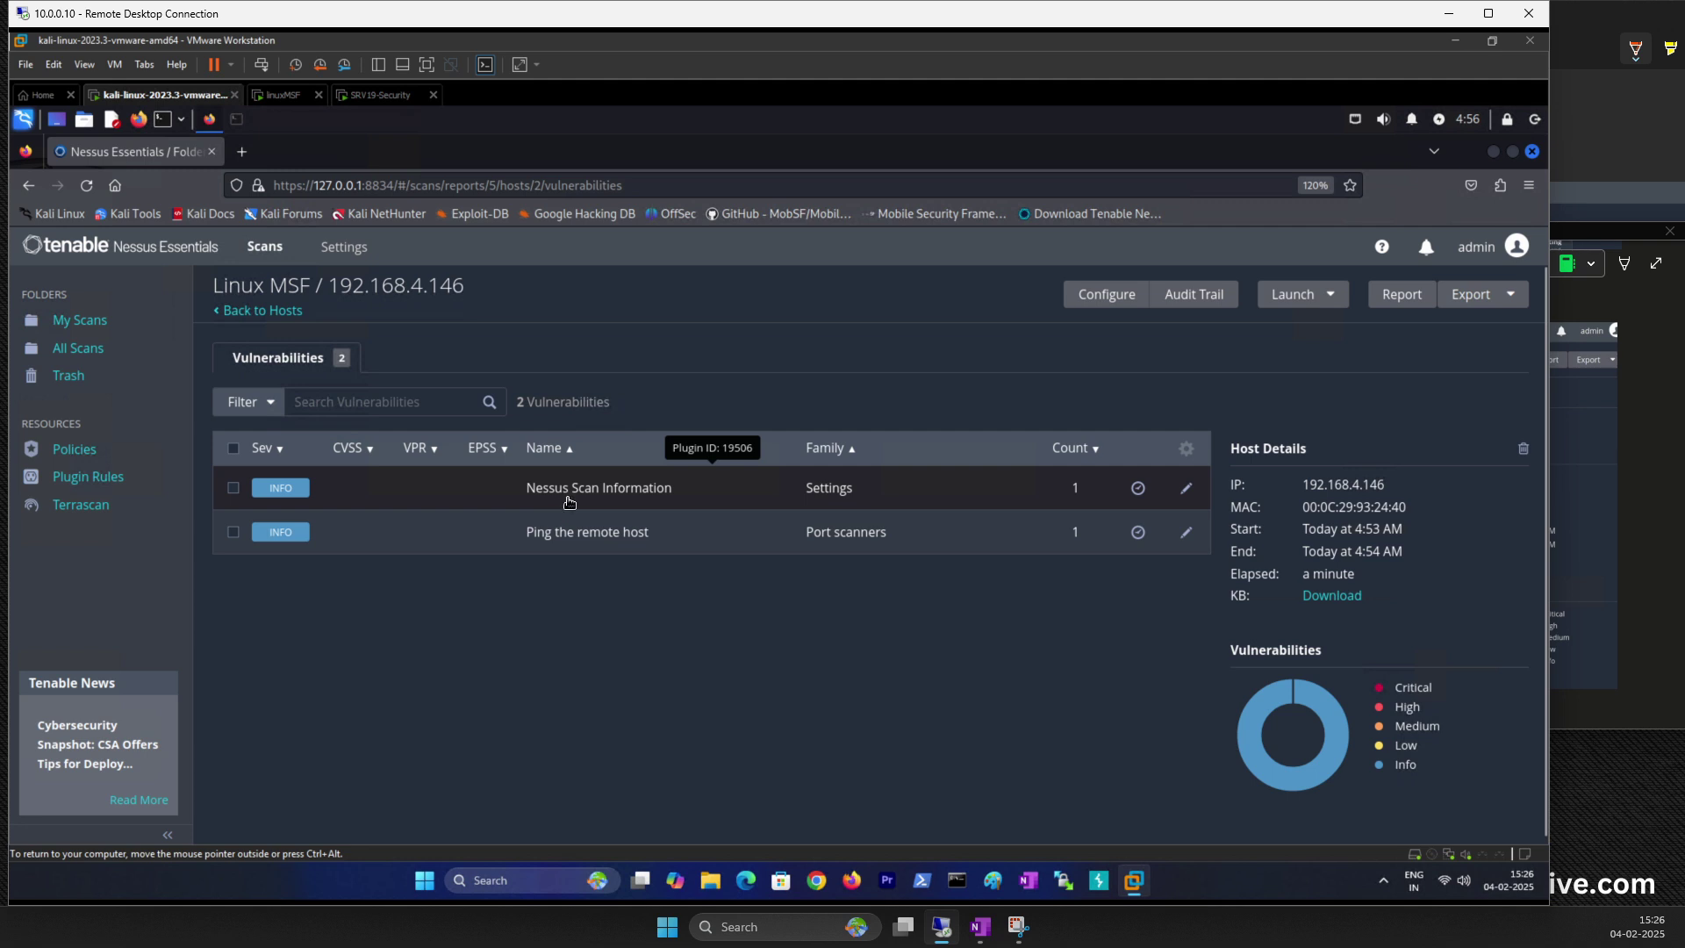
scroll(820, 531, down, 1)
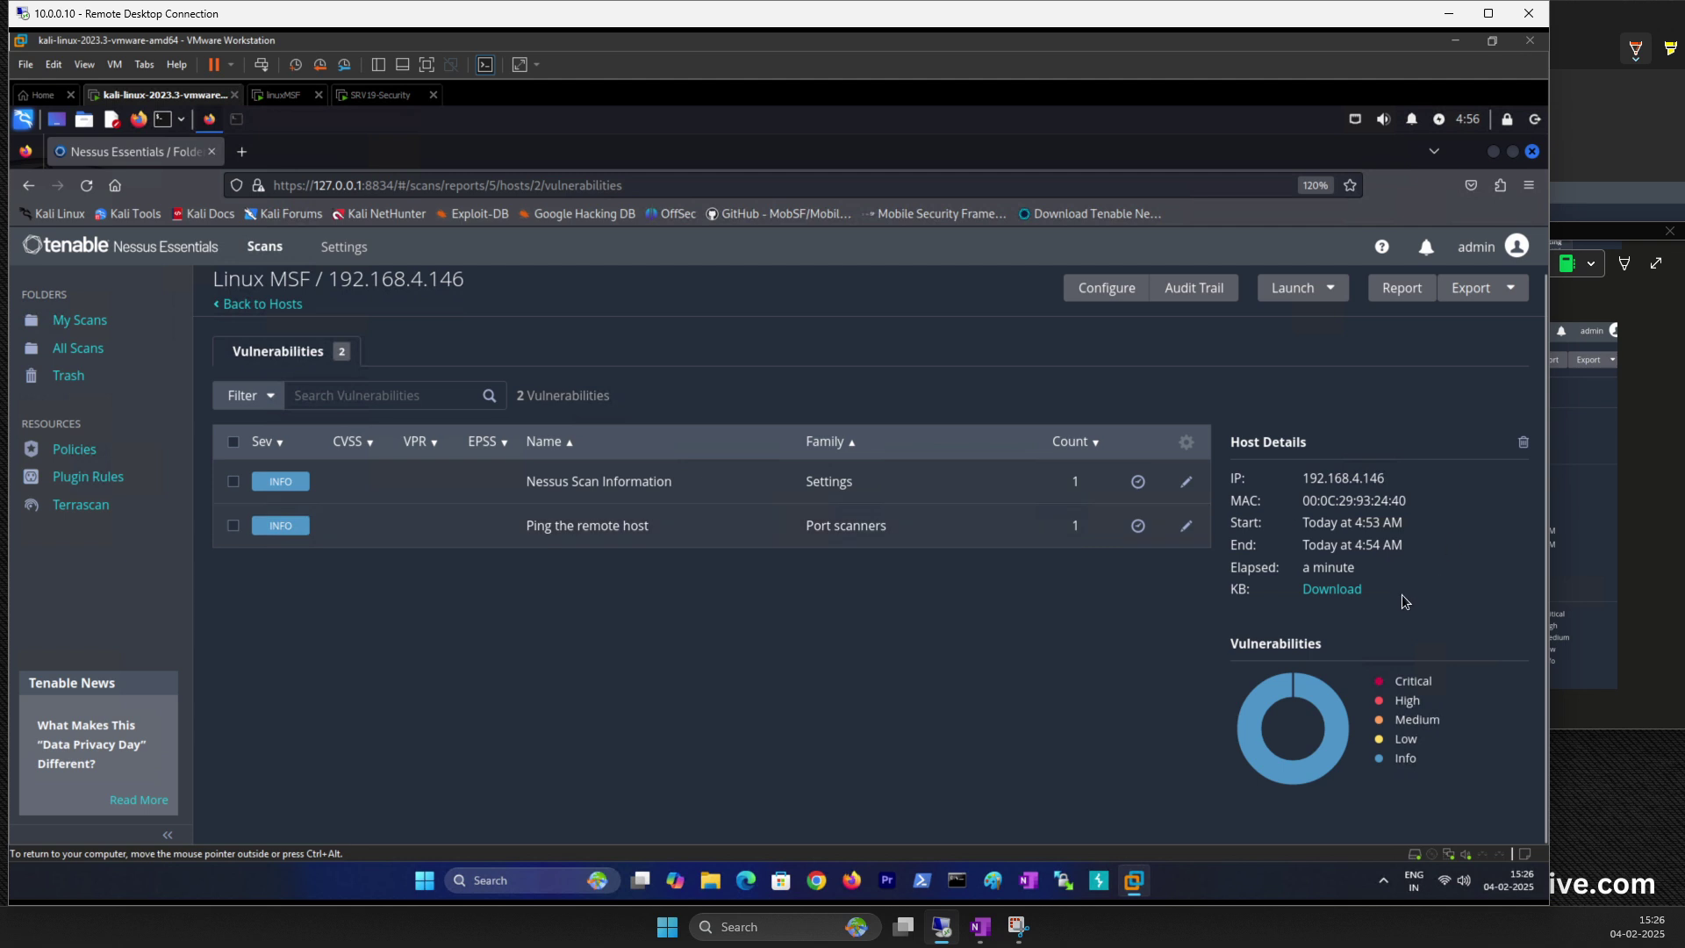
click(1331, 591)
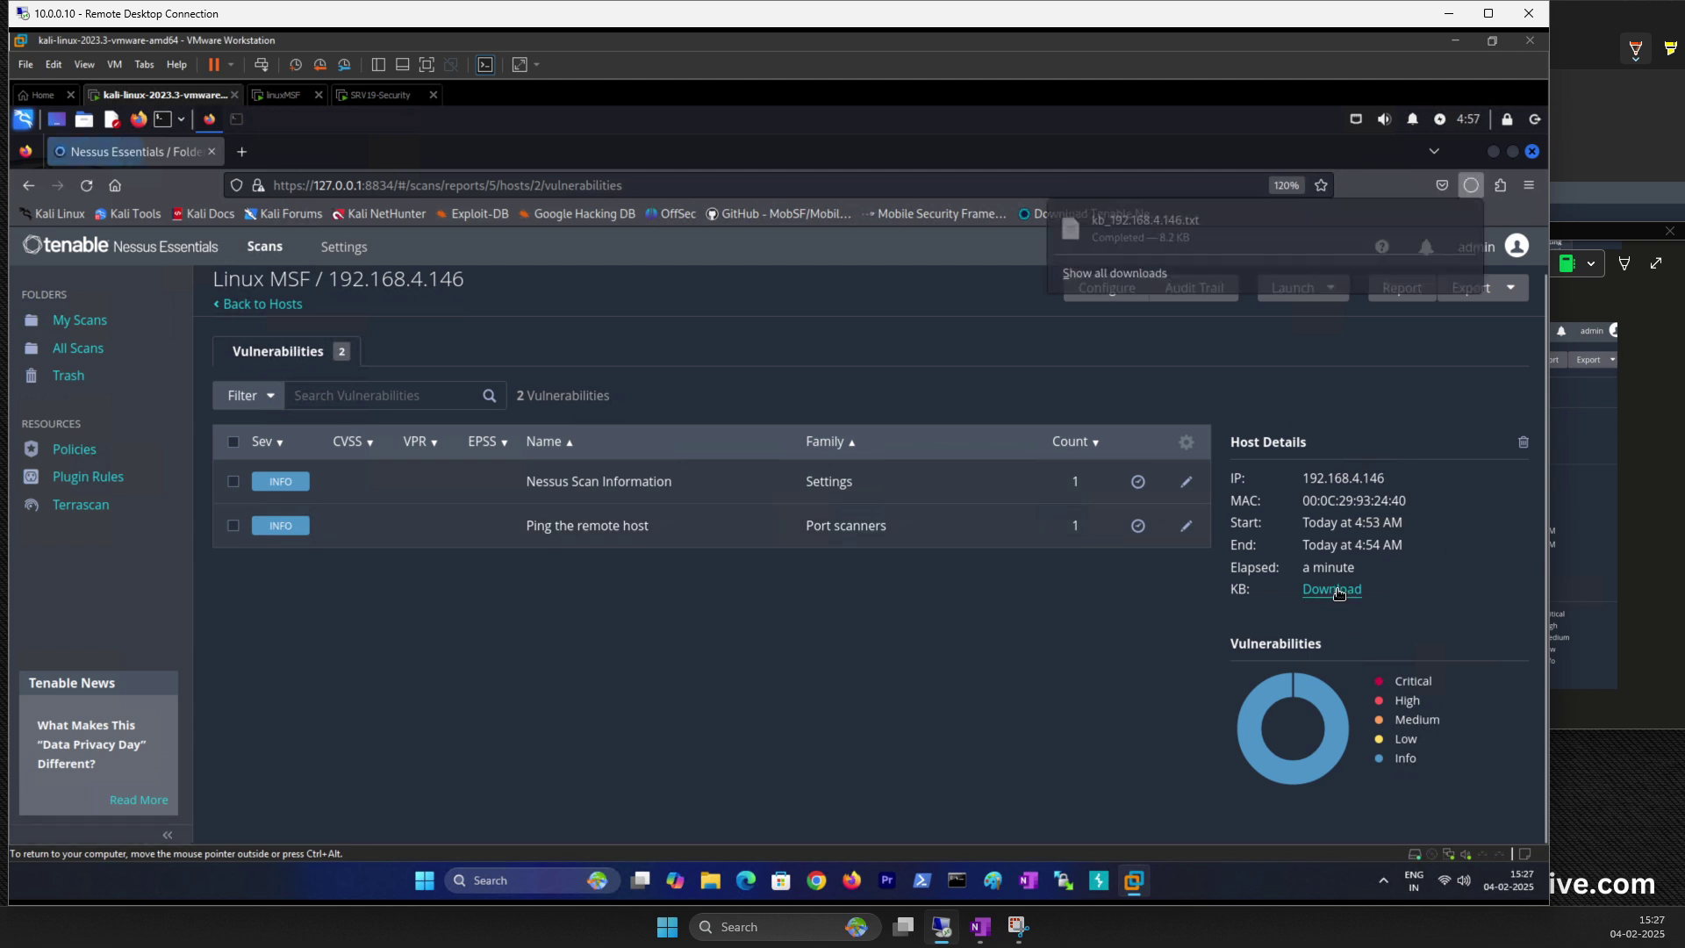
Step: Open kb_192.168.4.146.txt in a maximized Mousepad with enlarged text
click(1145, 230)
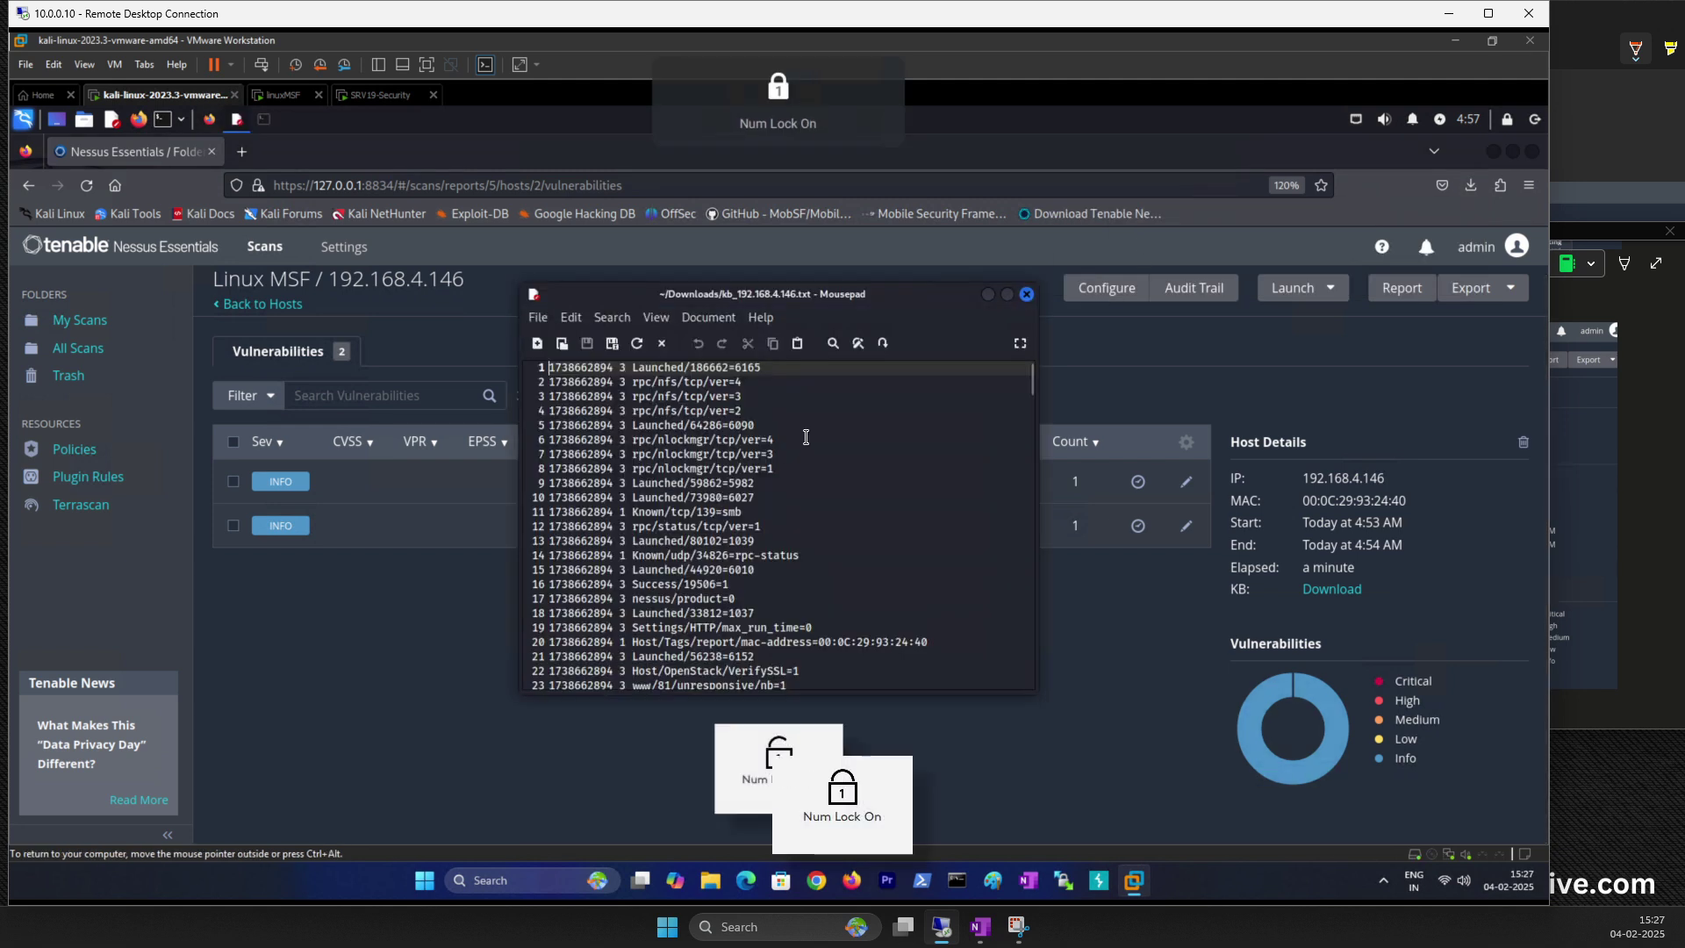
click(1007, 299)
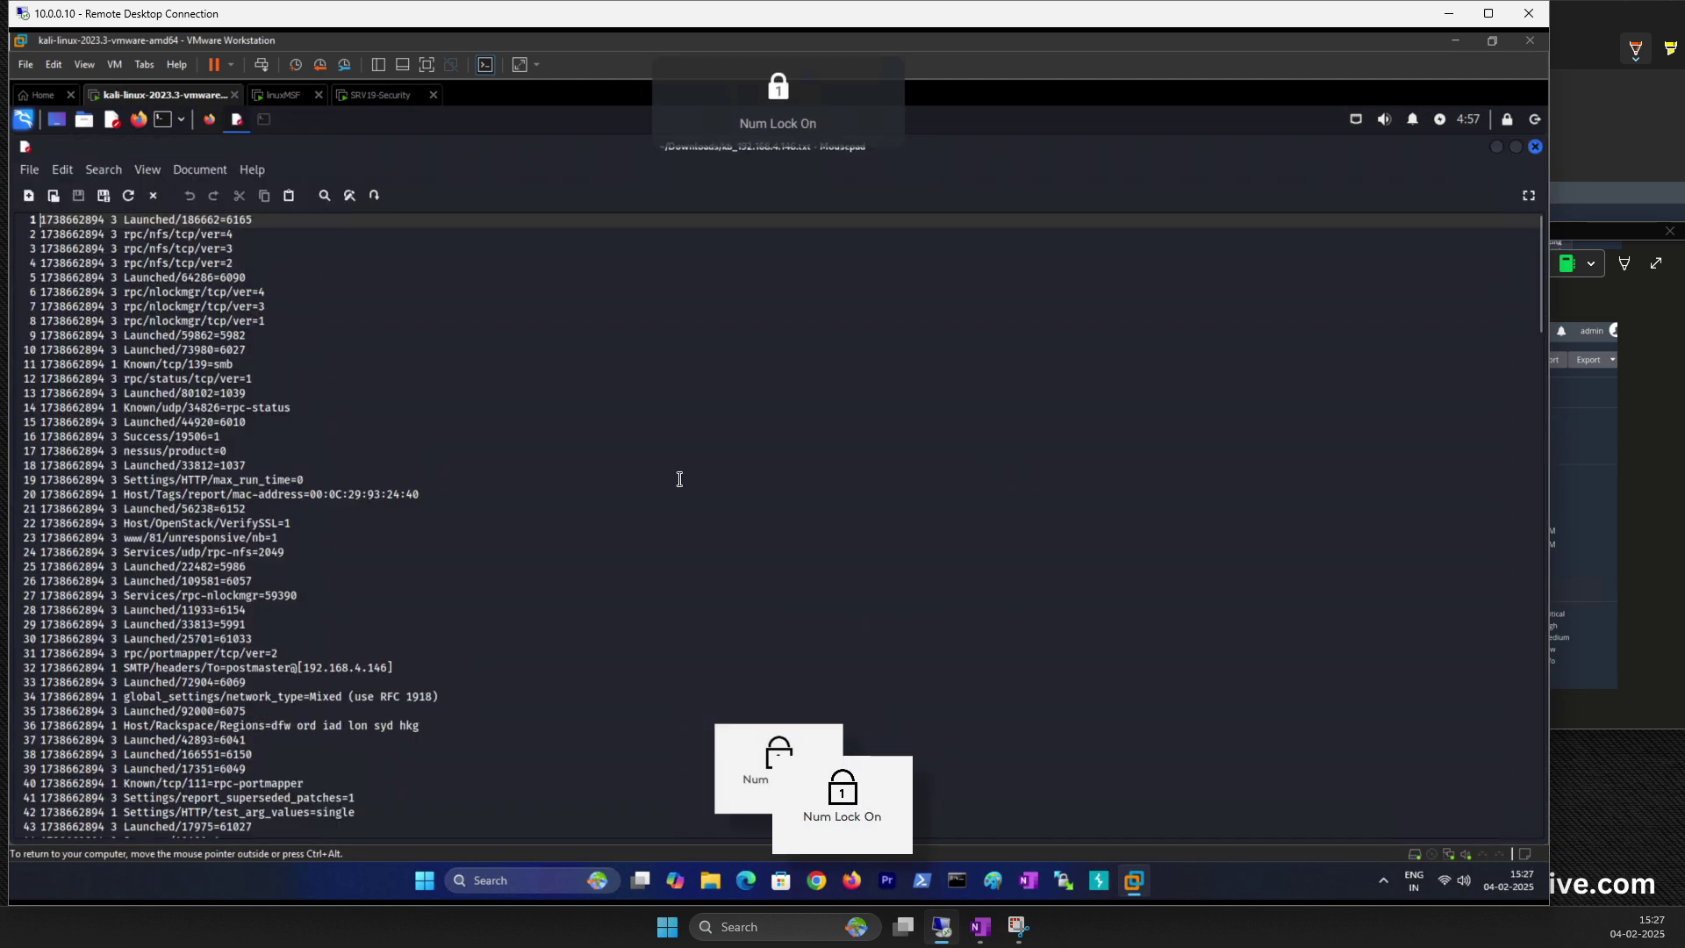
key(ctrl+plus)
key(ctrl+plus)
key(ctrl+plus)
key(ctrl+plus)
key(ctrl+plus)
key(ctrl+plus)
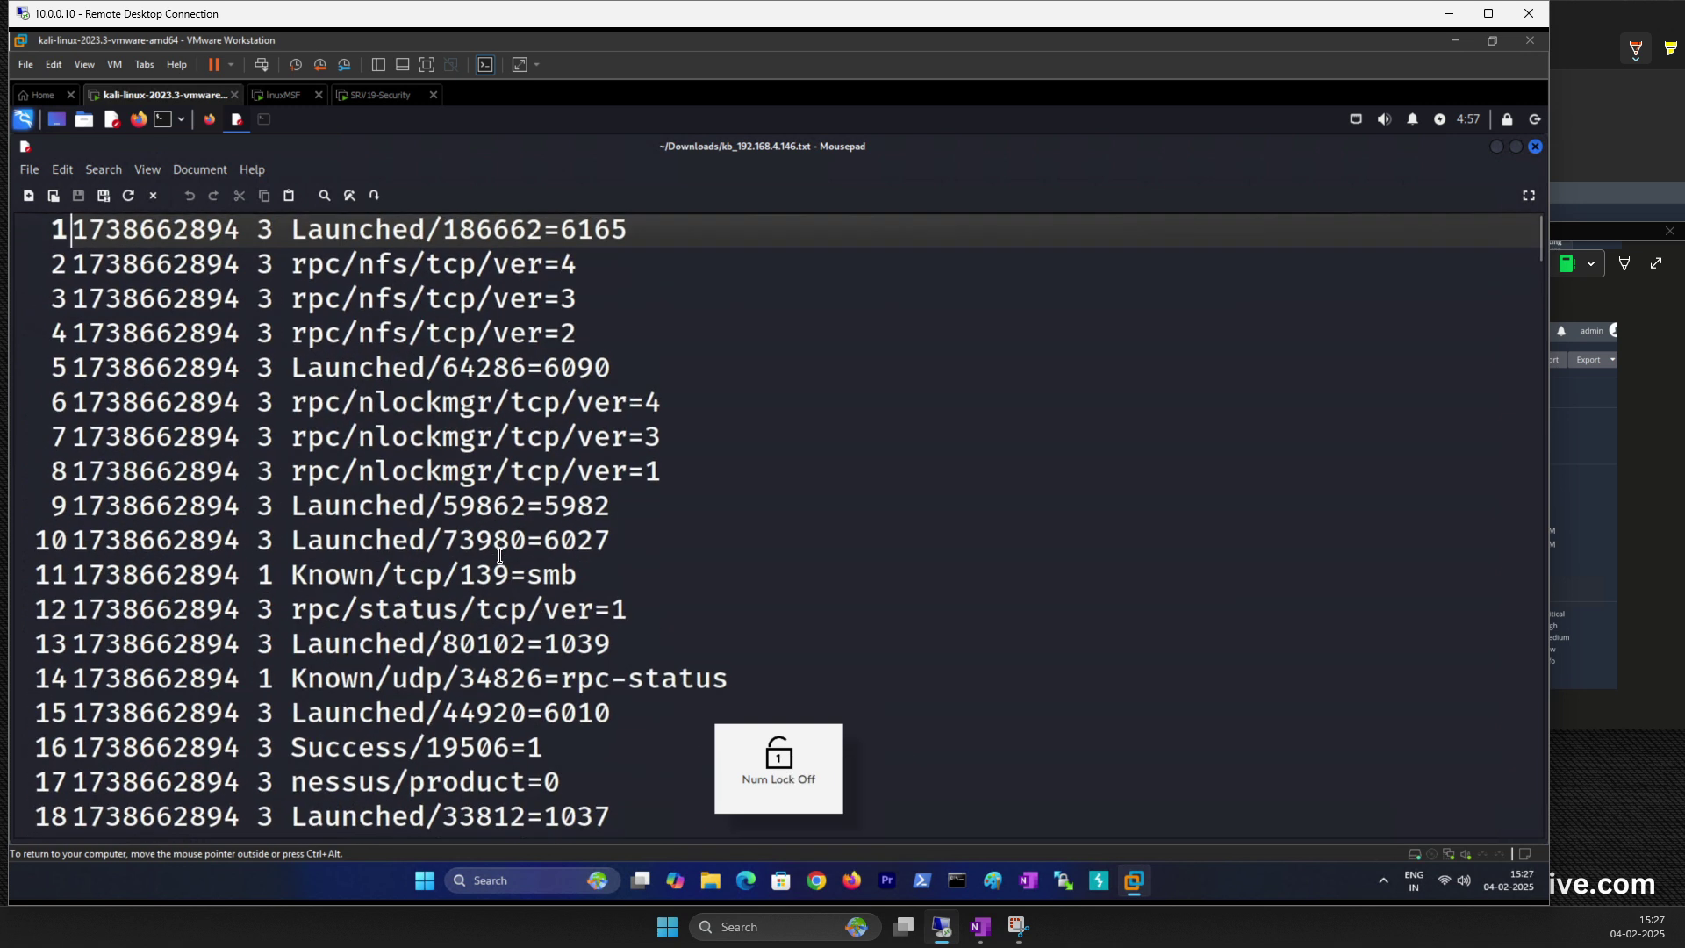
Step: Scroll through the KB entries, selecting port 59390 on the rpc-nlockmgr line
key(Num_Lock)
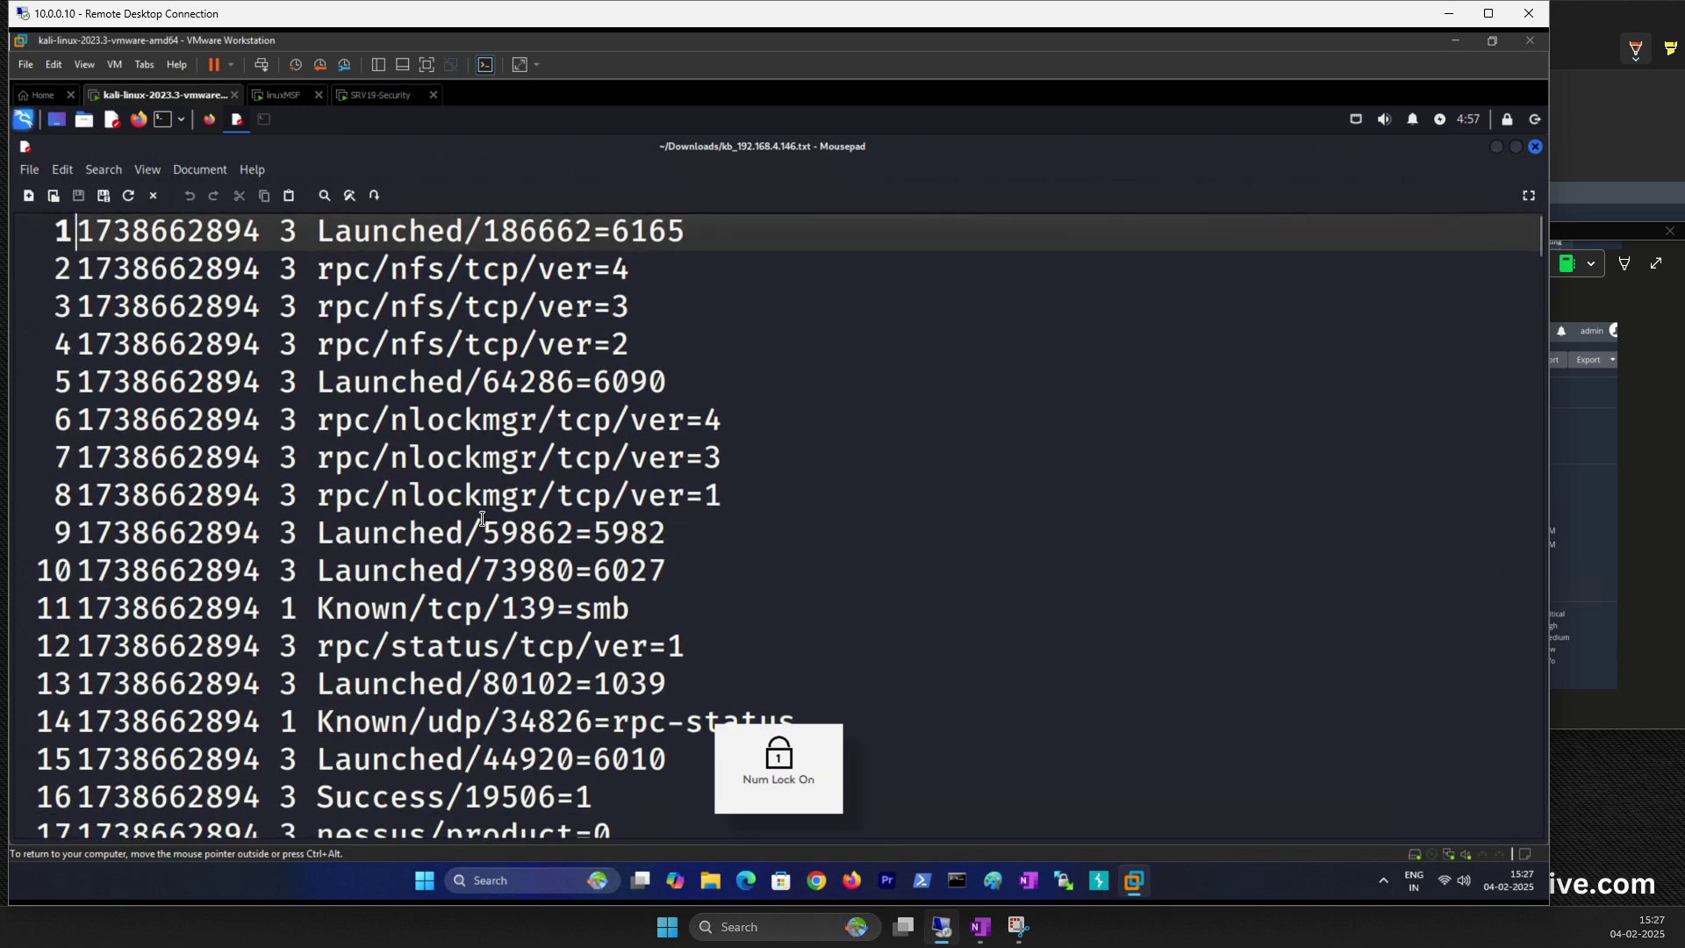
scroll(482, 519, down, 4)
scroll(482, 529, down, 2)
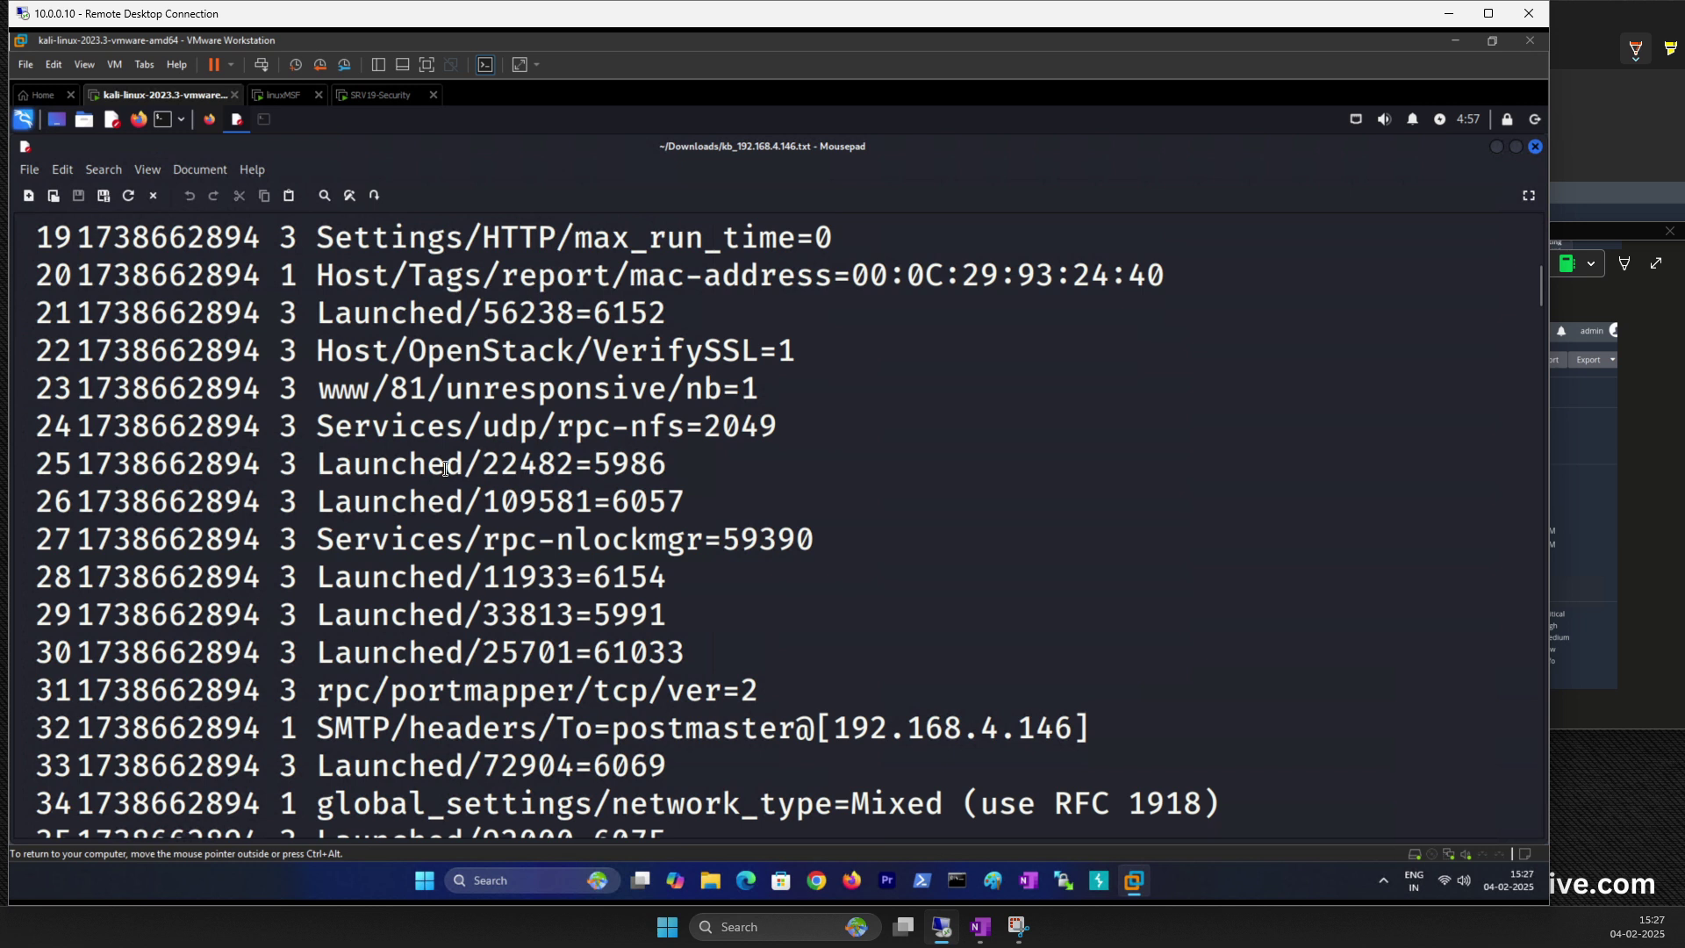
drag(485, 555, 845, 544)
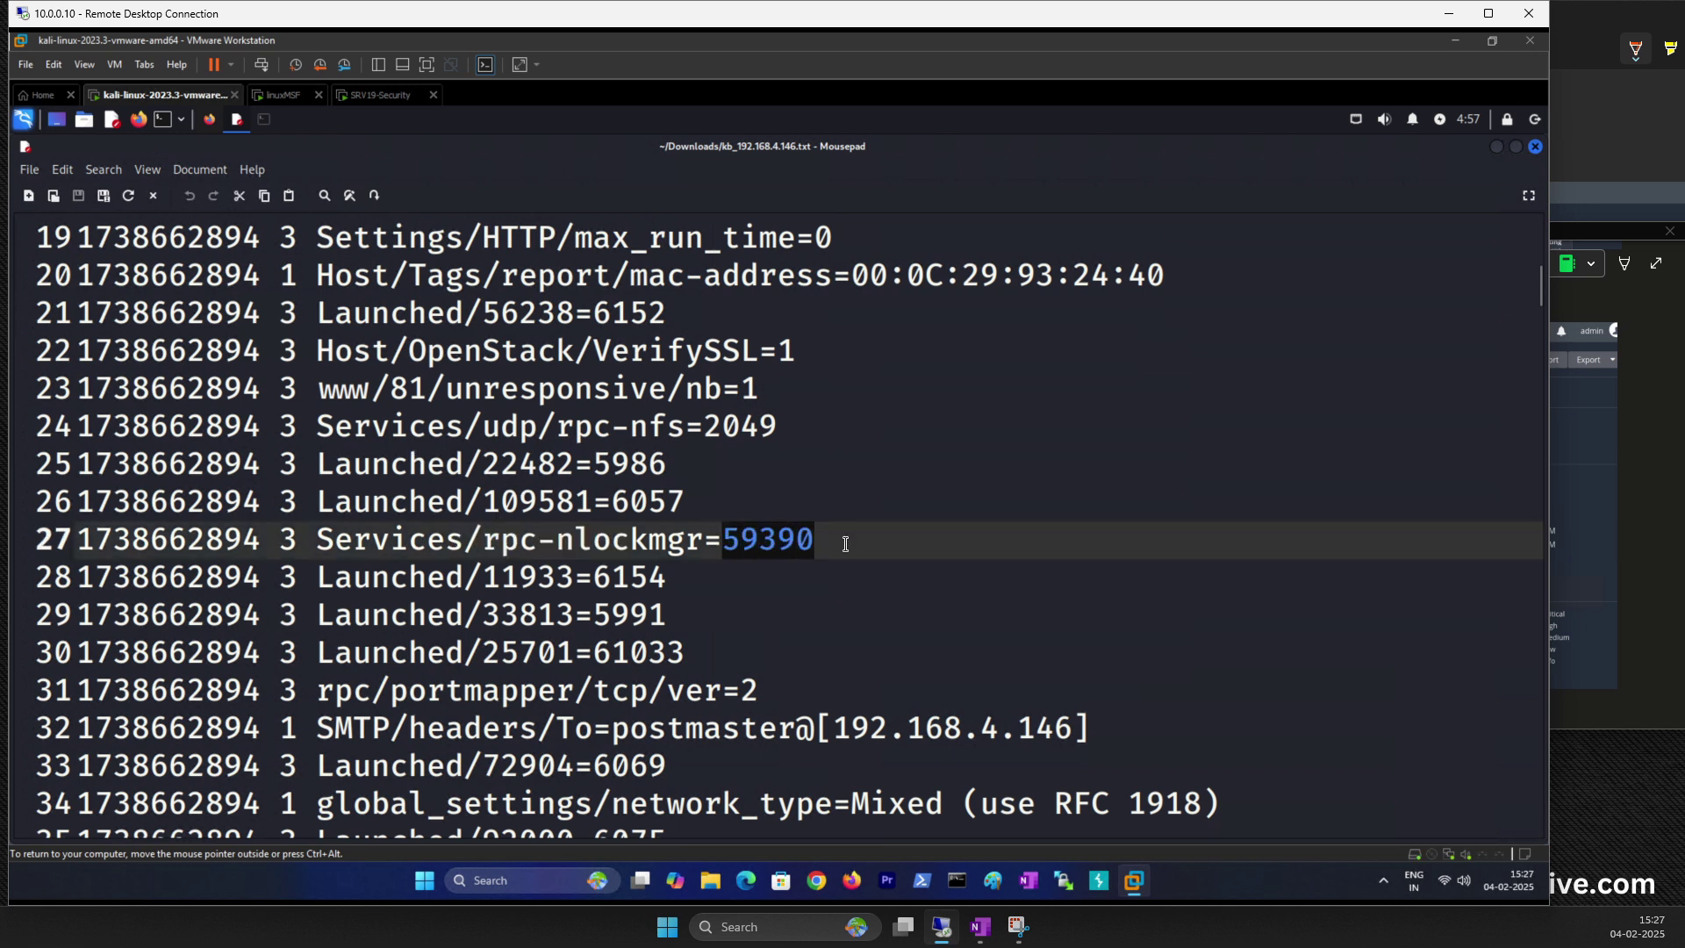
scroll(542, 652, down, 2)
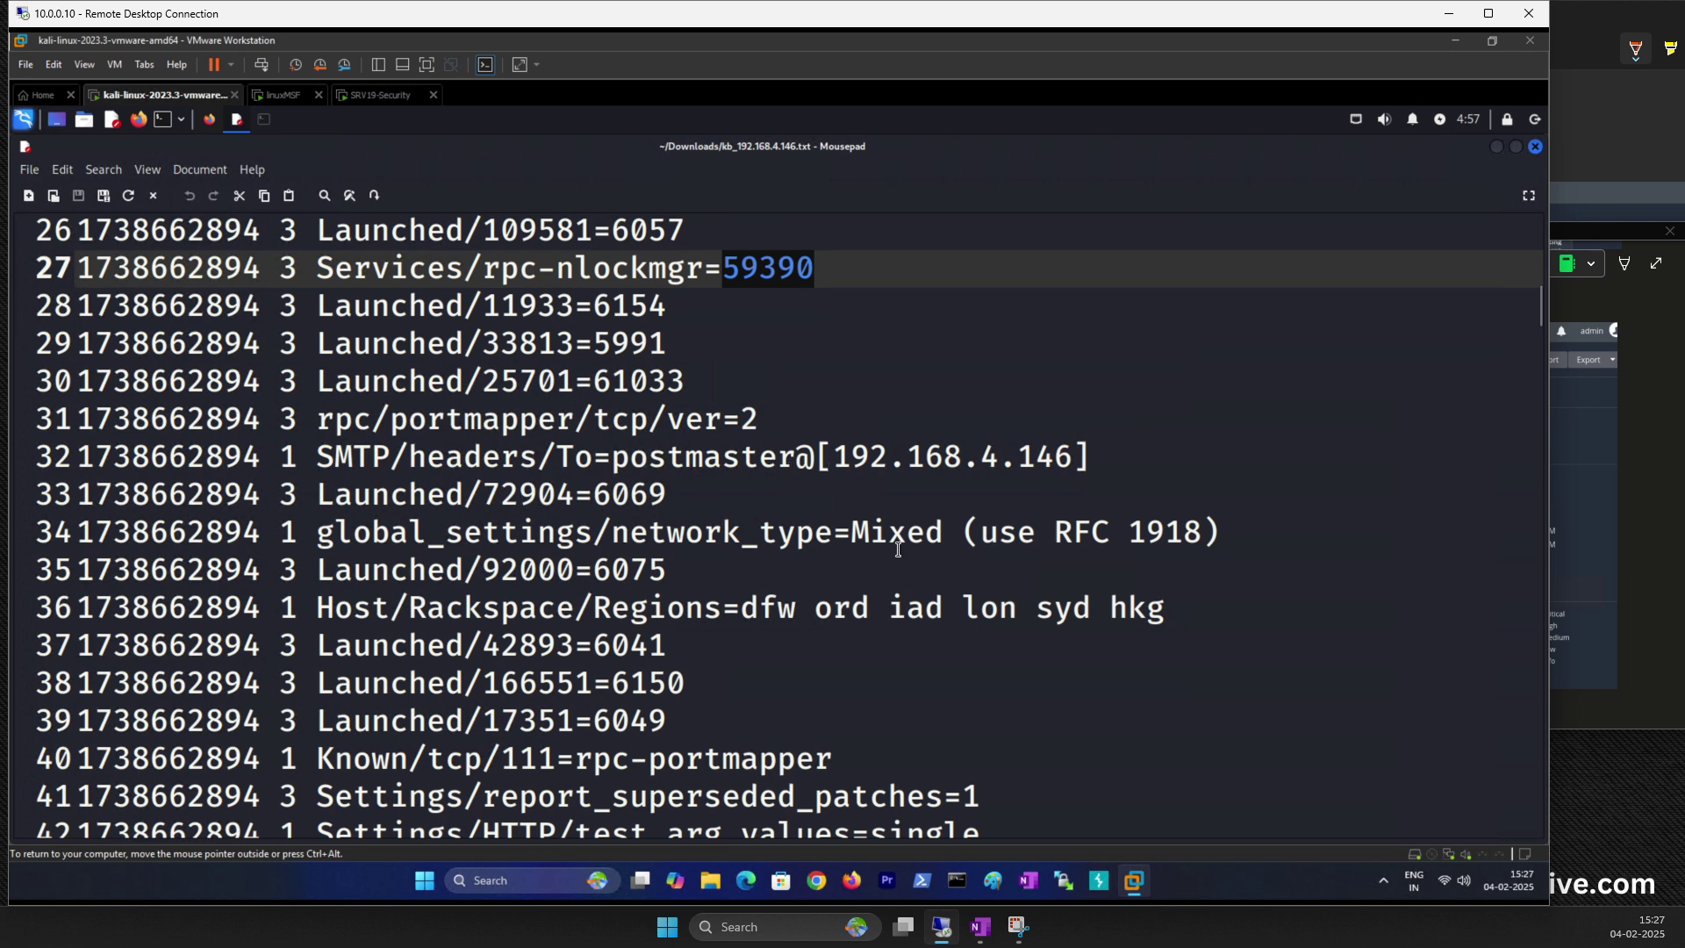
scroll(890, 529, down, 3)
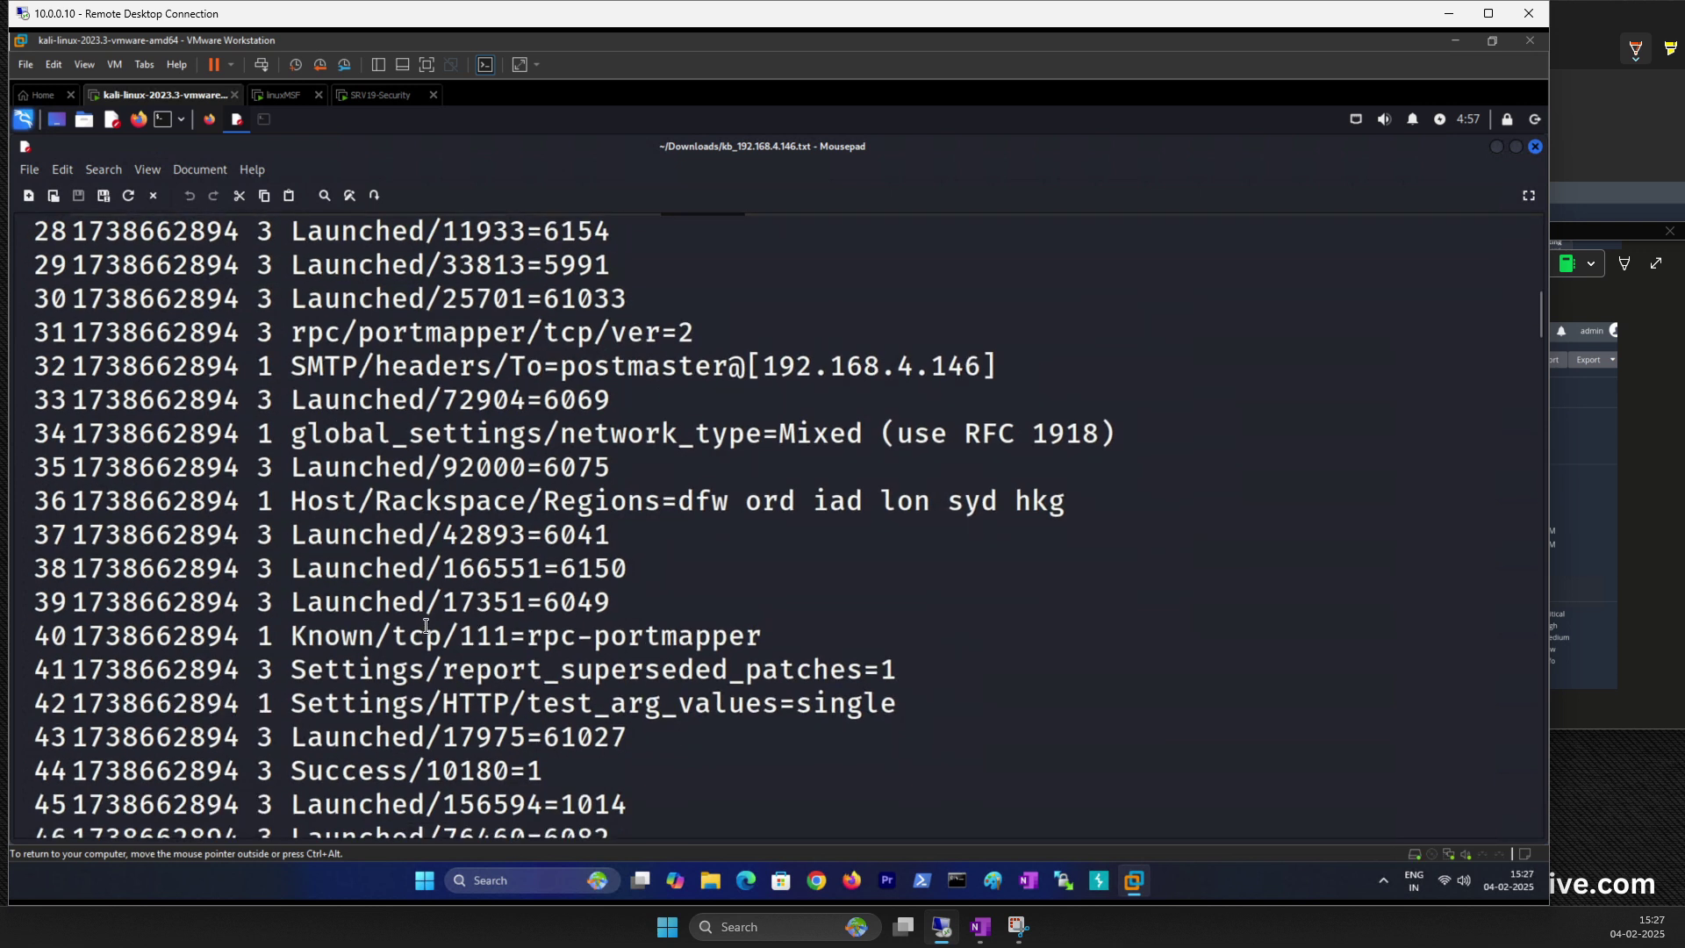
scroll(427, 625, down, 2)
scroll(425, 587, down, 7)
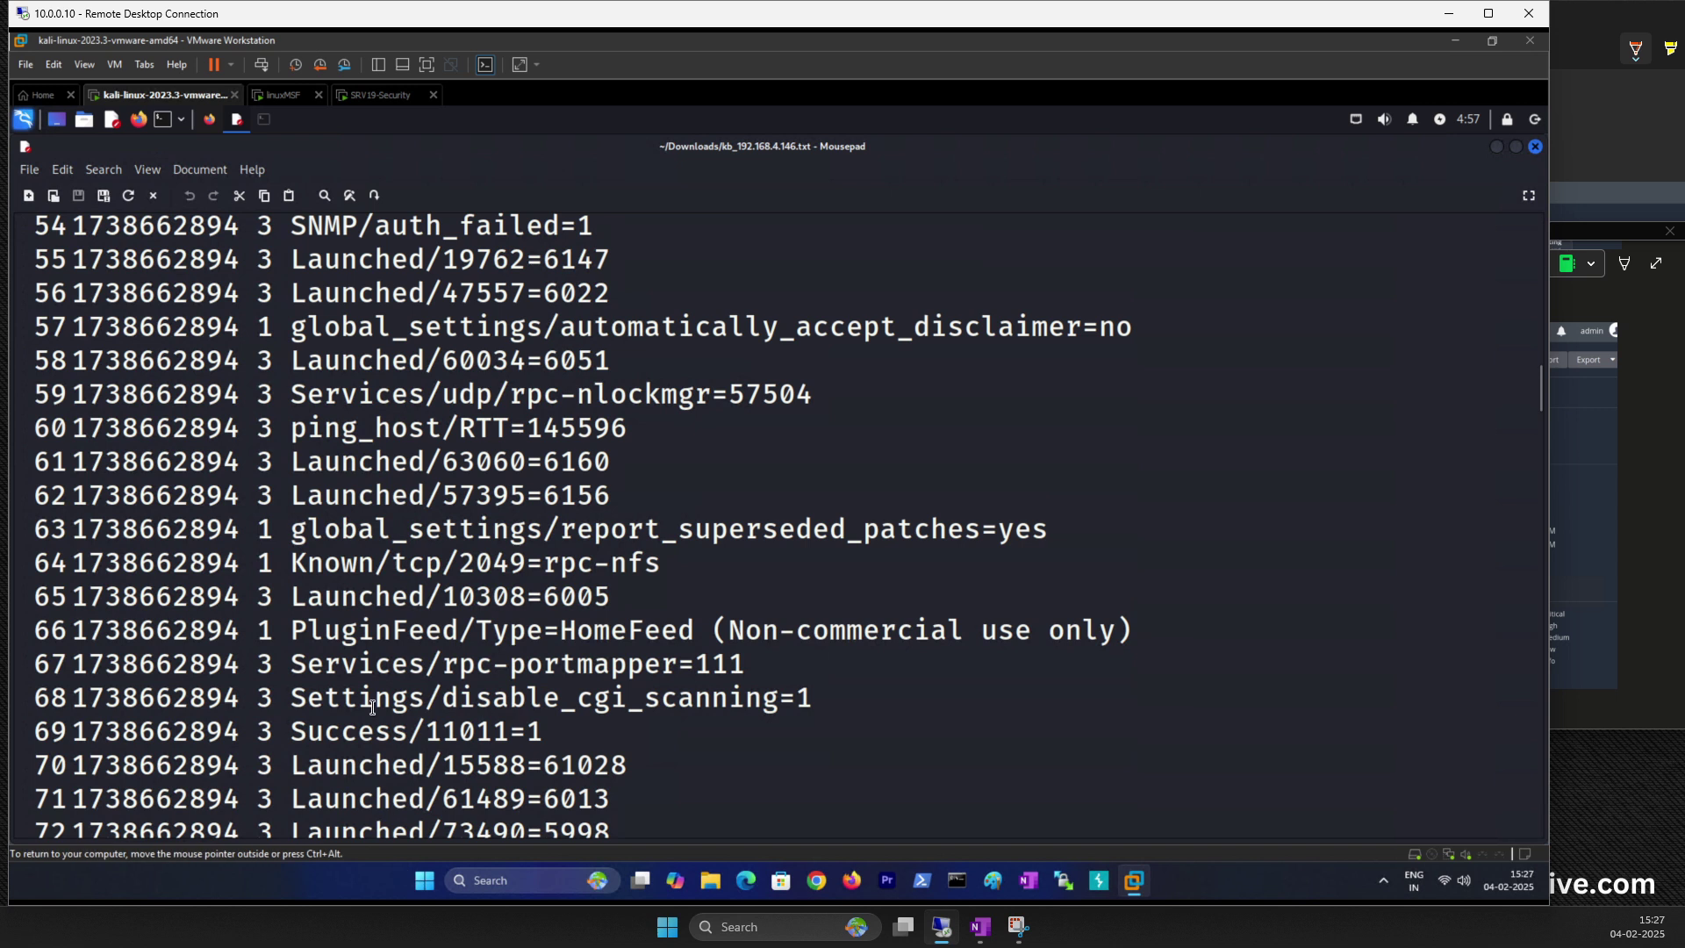
scroll(372, 707, down, 5)
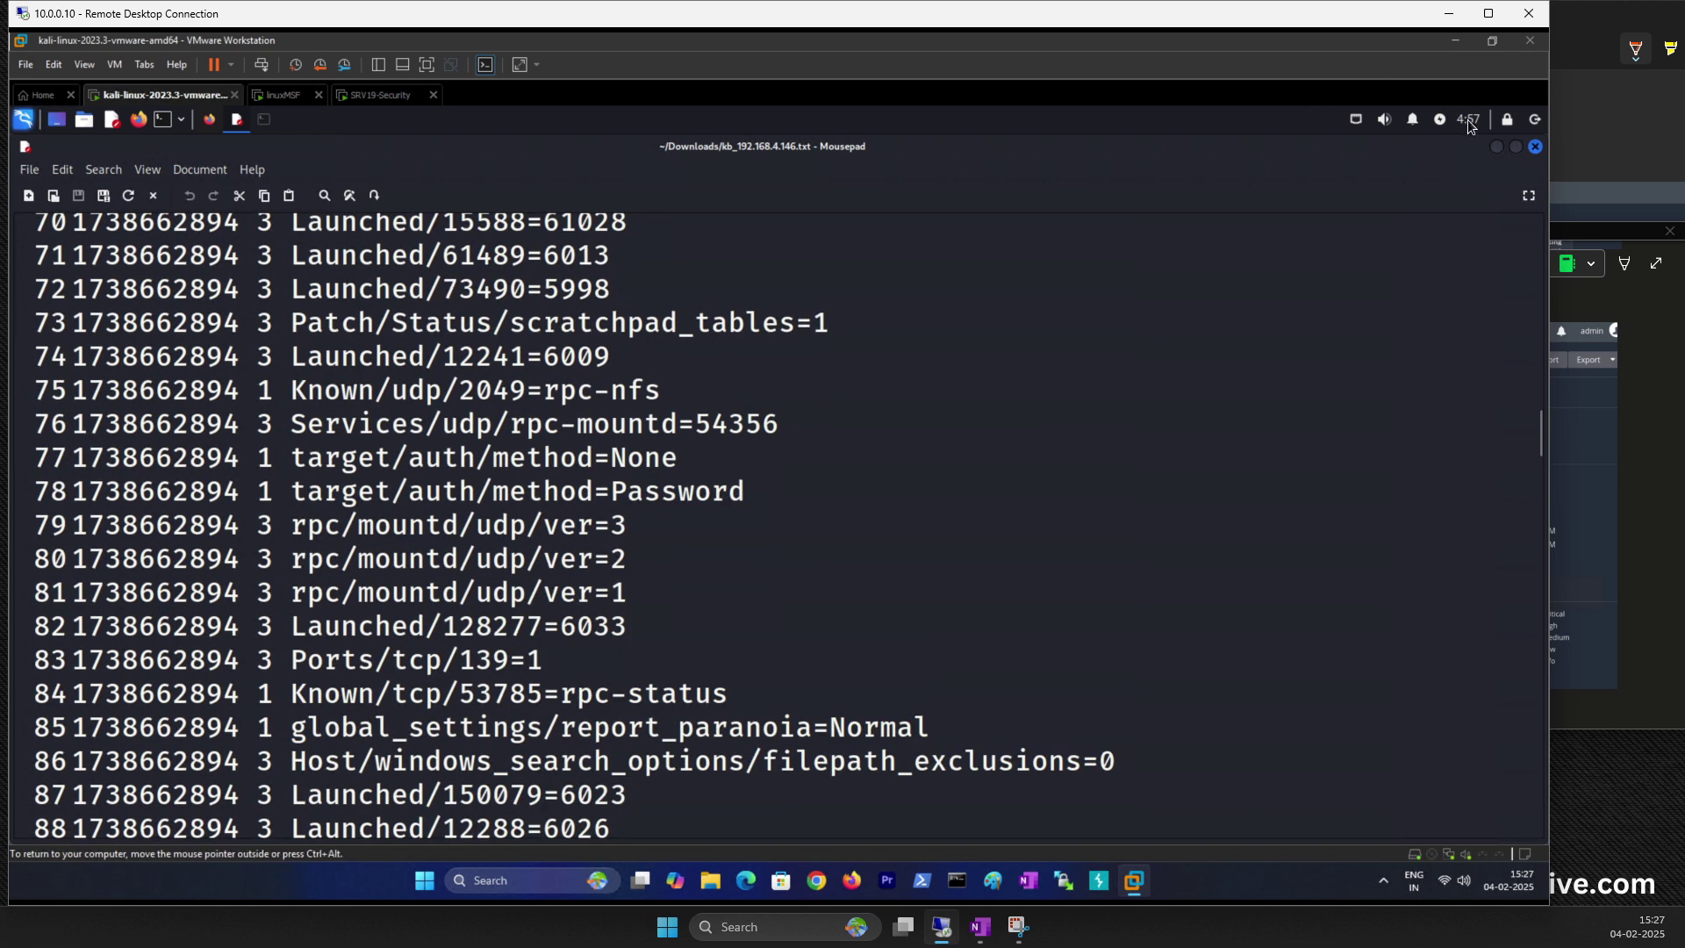
Step: Return to the host's vulnerabilities and open Plugin #19506, Nessus Scan Information
click(1498, 149)
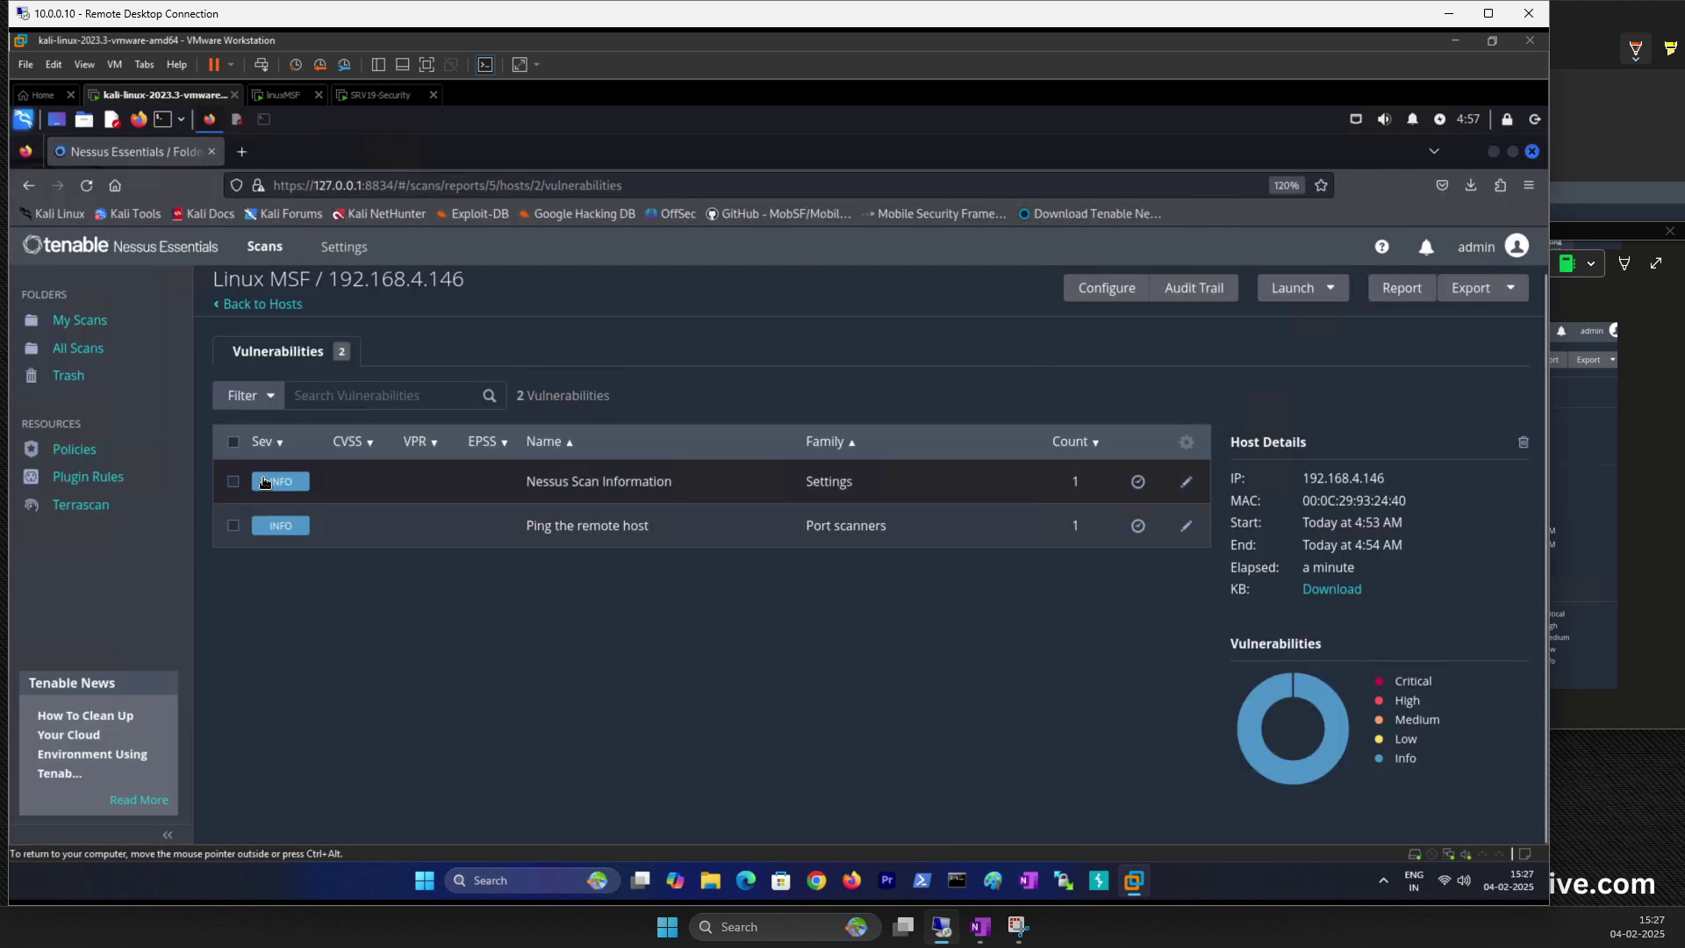
click(295, 484)
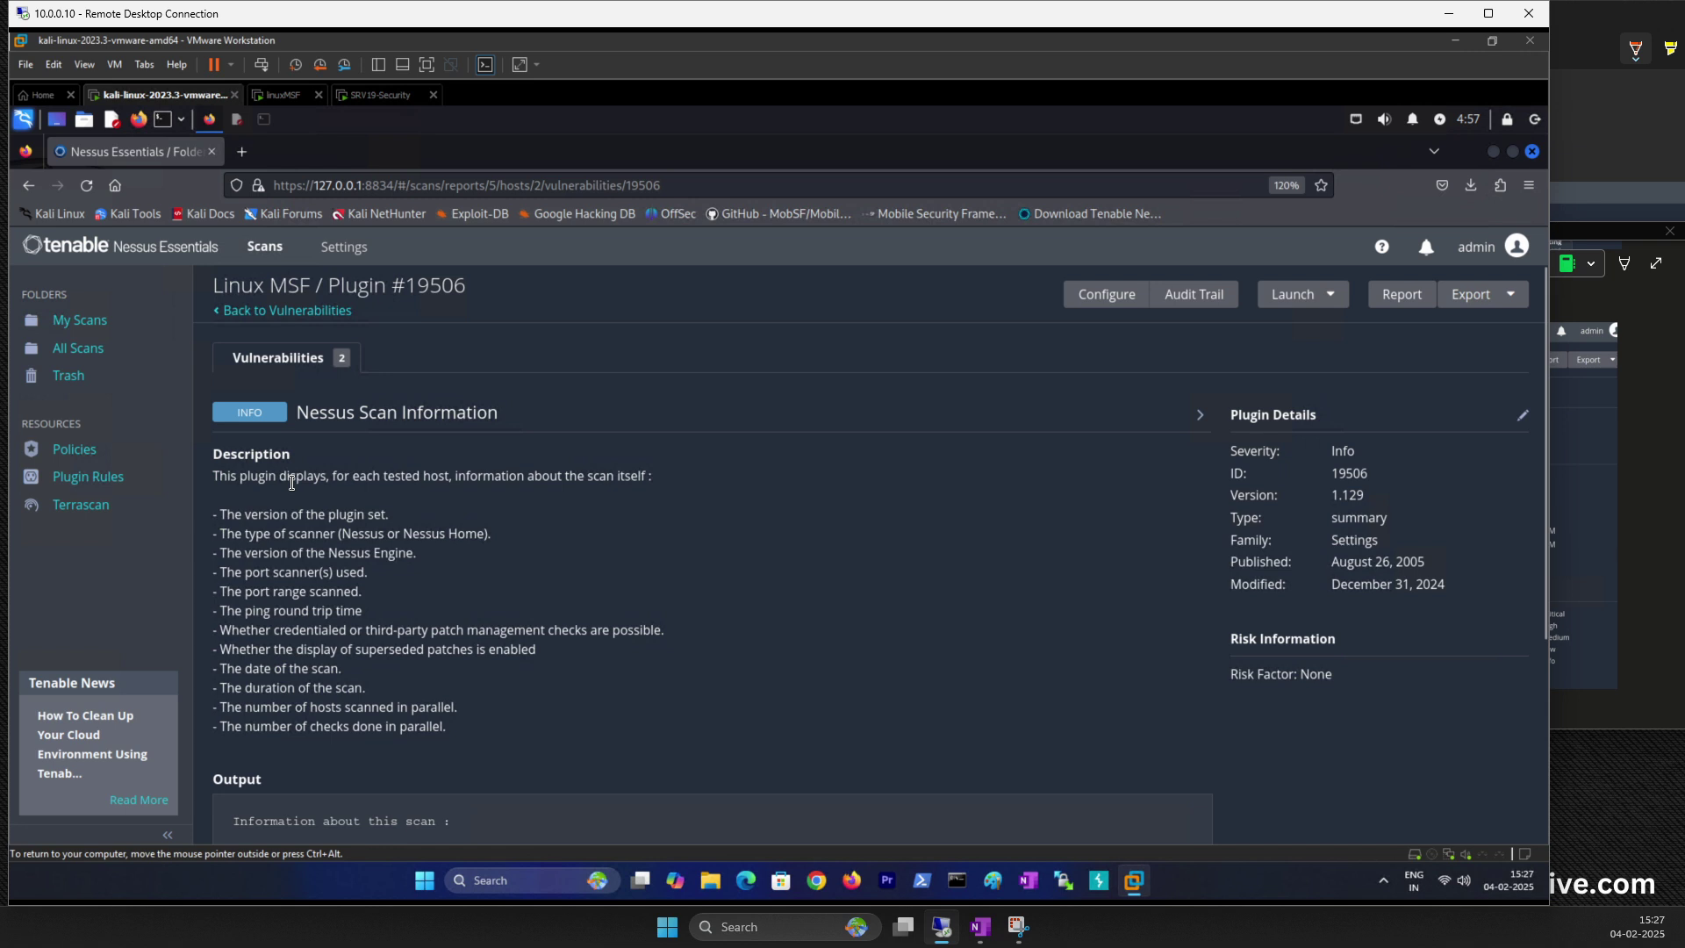
scroll(554, 580, down, 3)
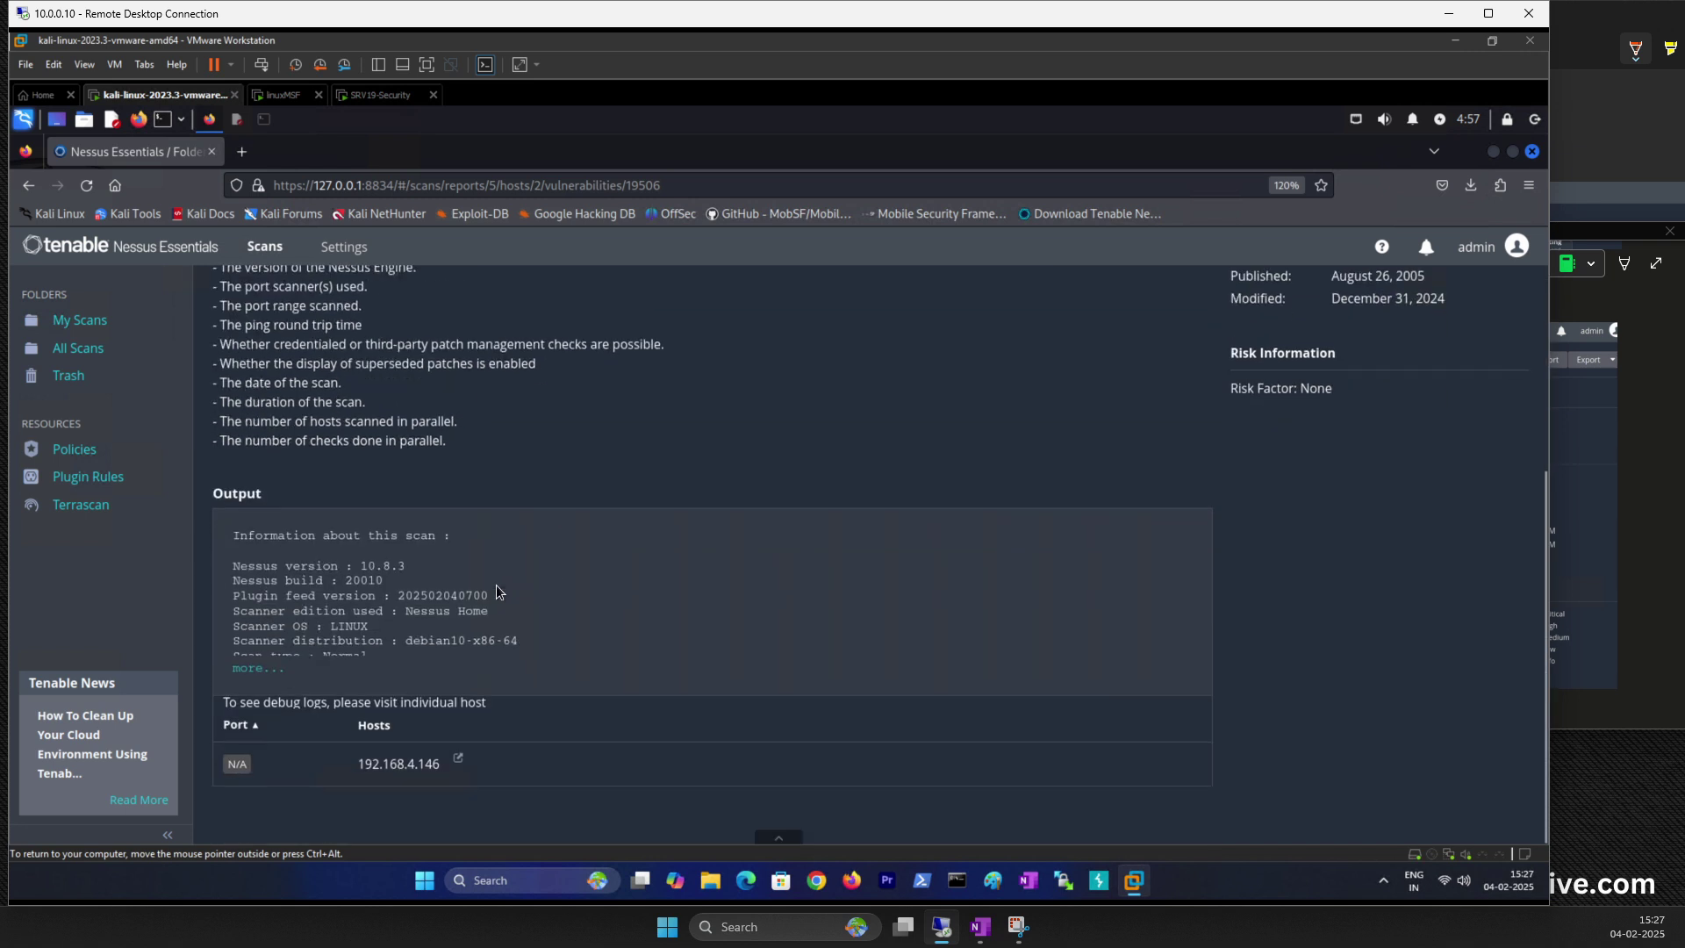
scroll(1335, 479, up, 3)
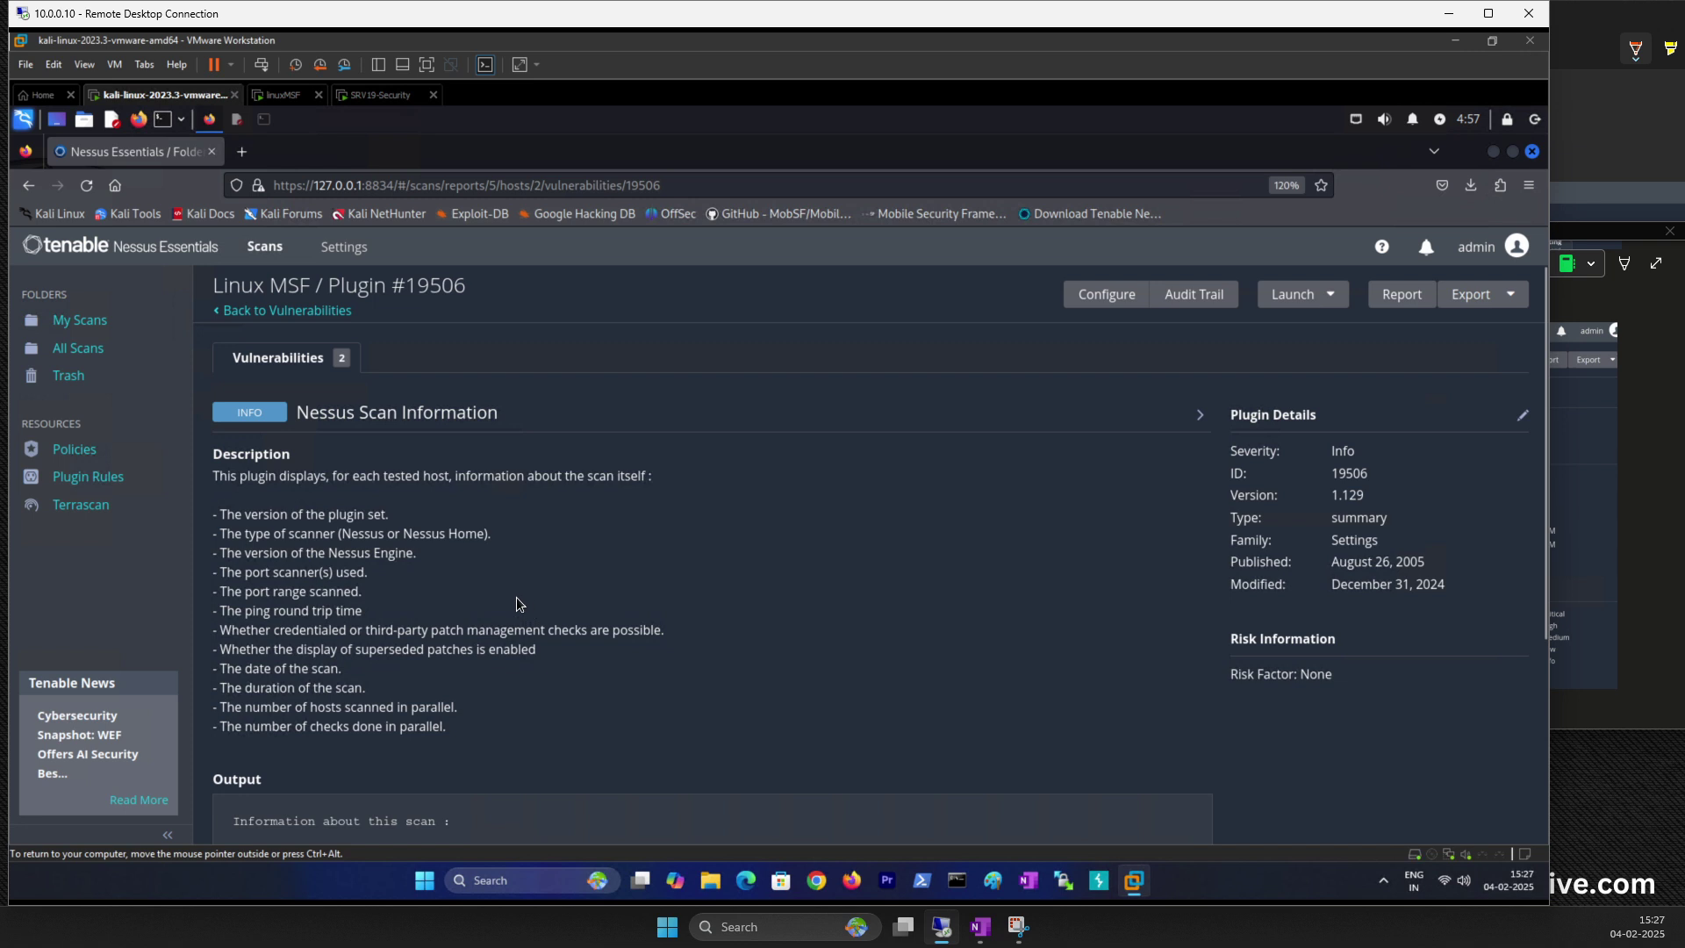
Step: Bring the notes window forward and enlarge the pasted Linux MSF screenshot
drag(1332, 449, 1363, 455)
click(1330, 474)
click(1593, 557)
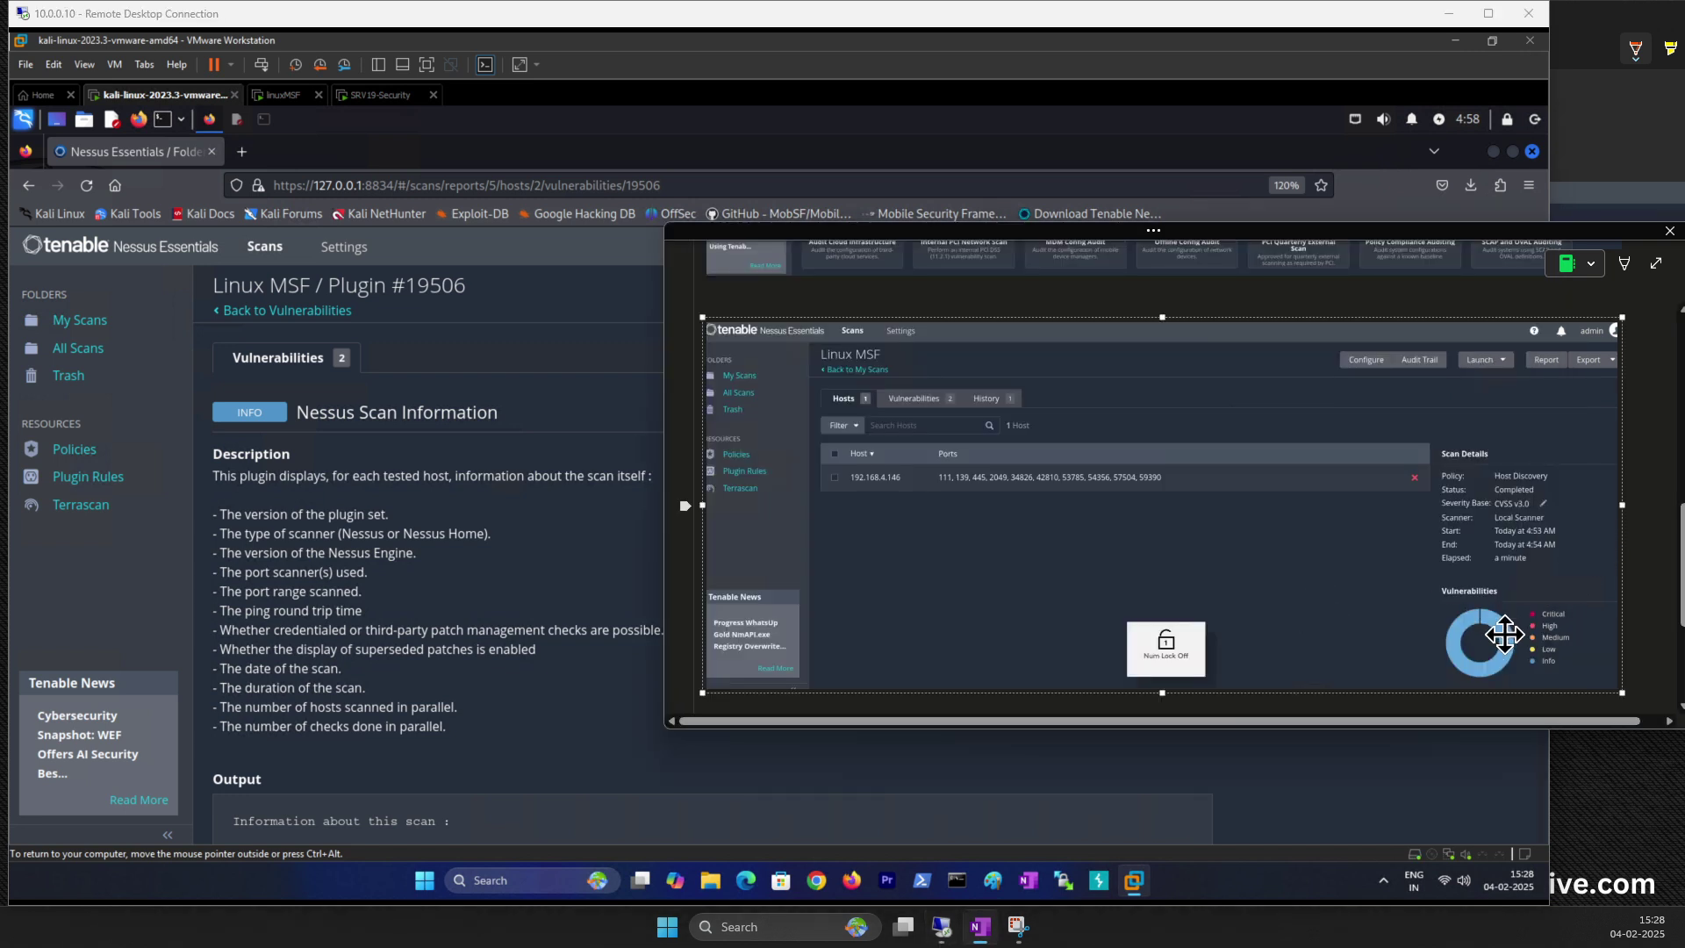
drag(1608, 230, 1168, 280)
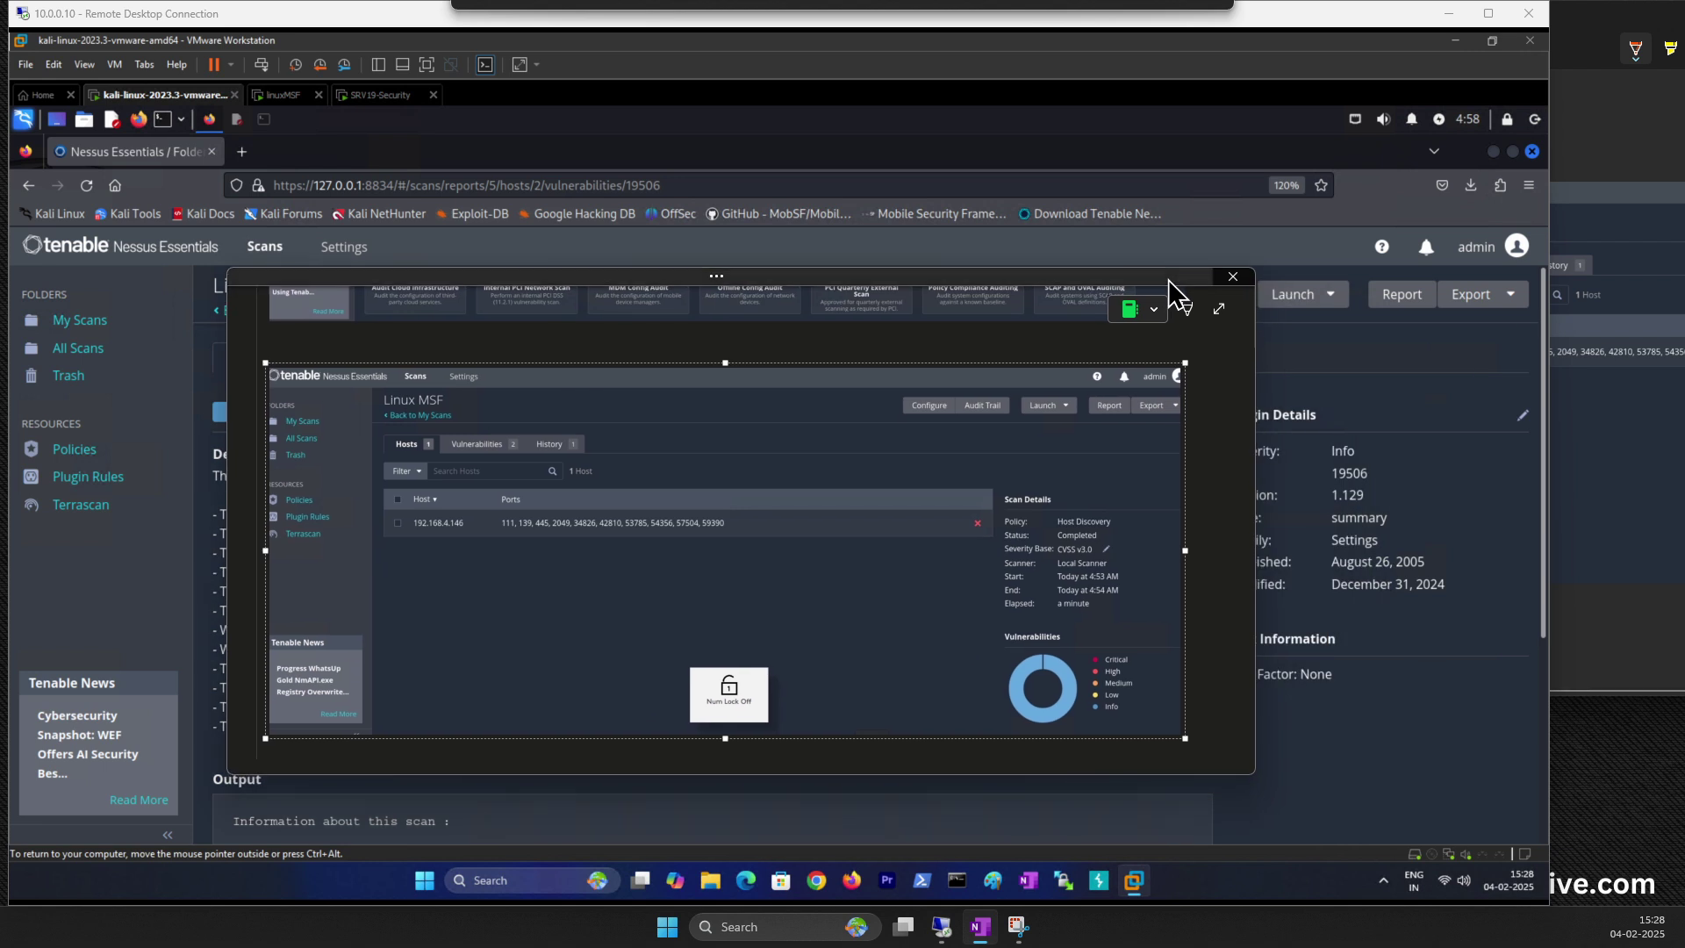
drag(1257, 778, 1470, 850)
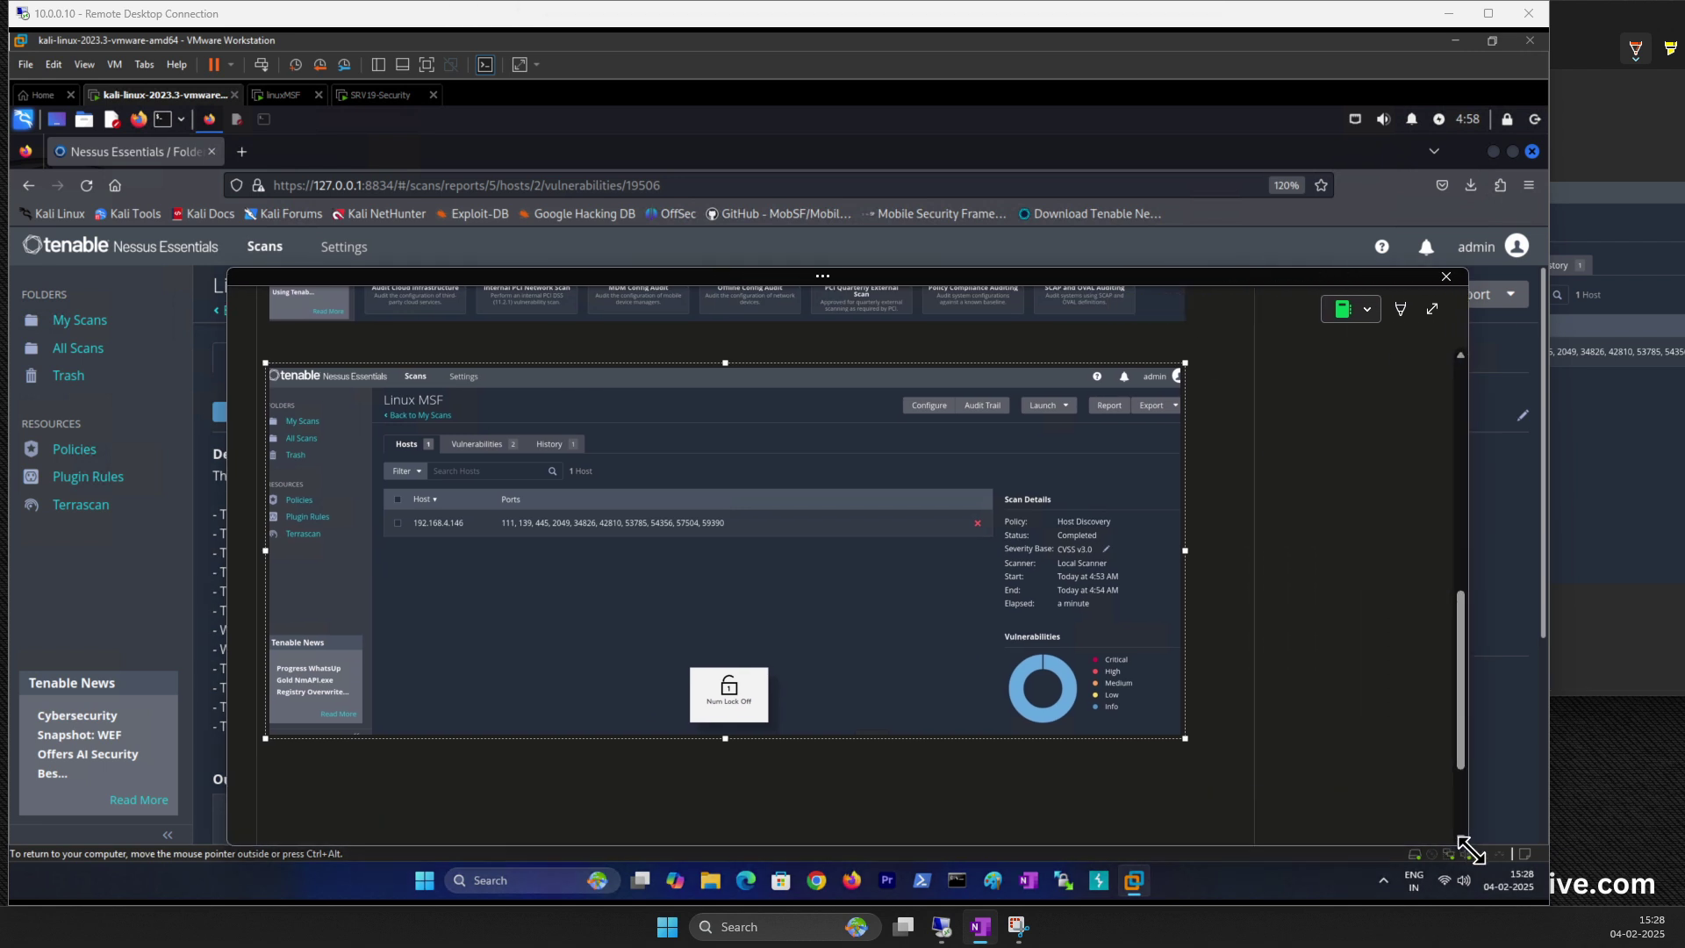
click(230, 945)
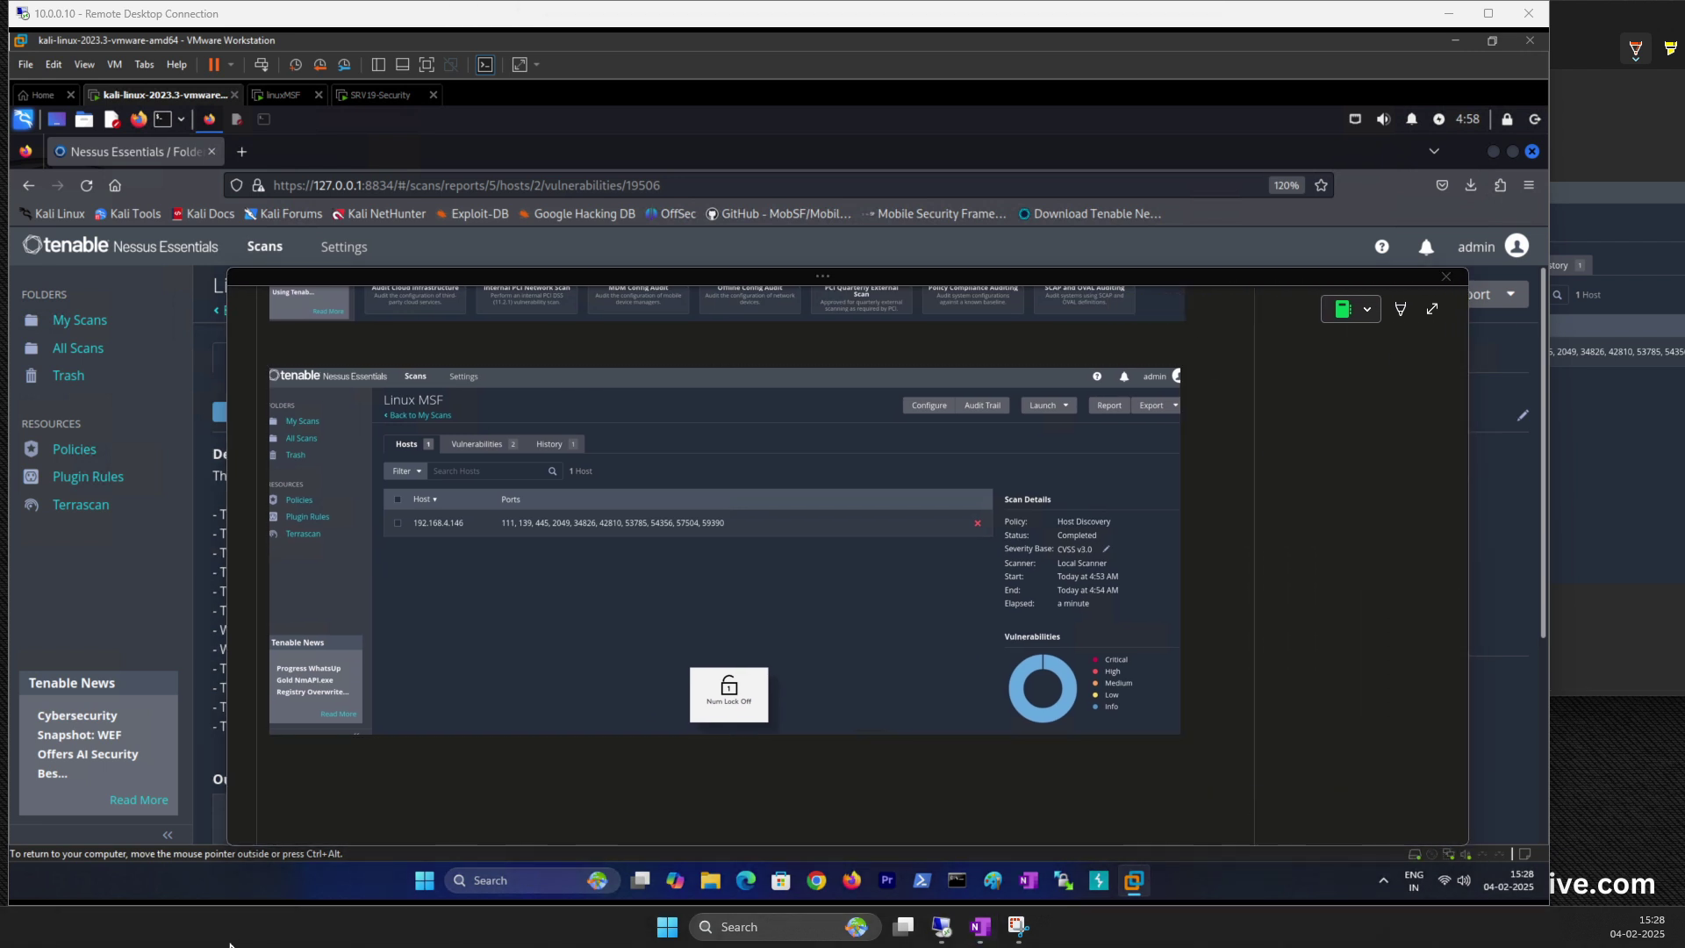
click(981, 927)
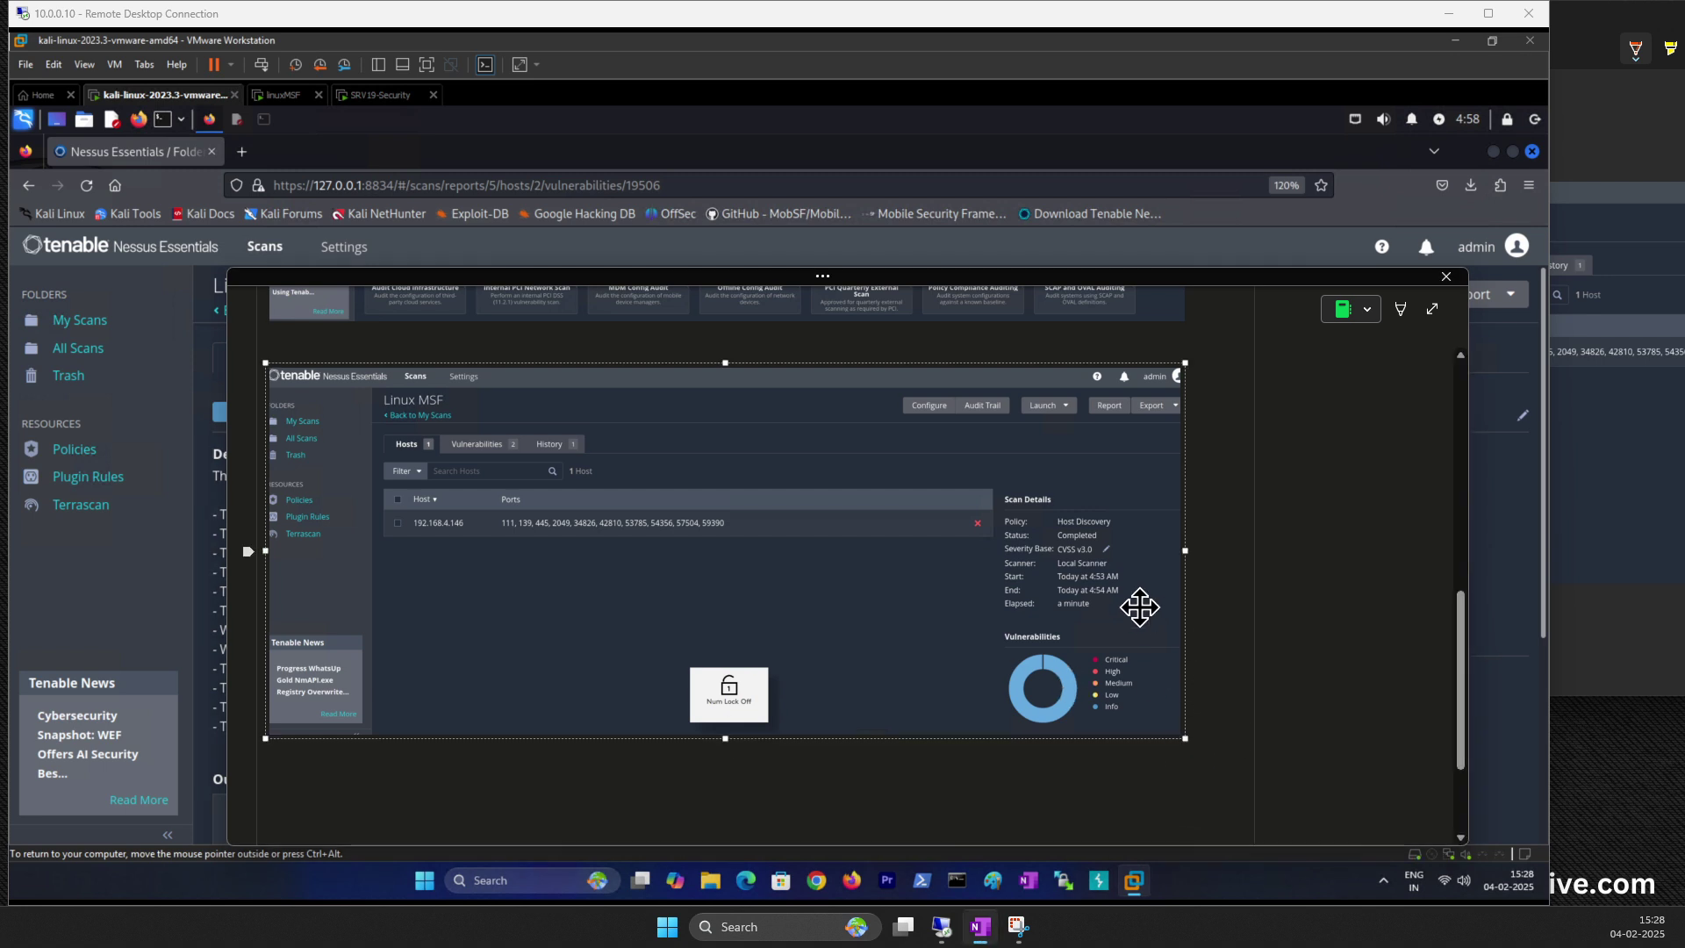
mouse_move(1186, 739)
mouse_down()
mouse_move(1219, 770)
mouse_move(1204, 766)
mouse_up()
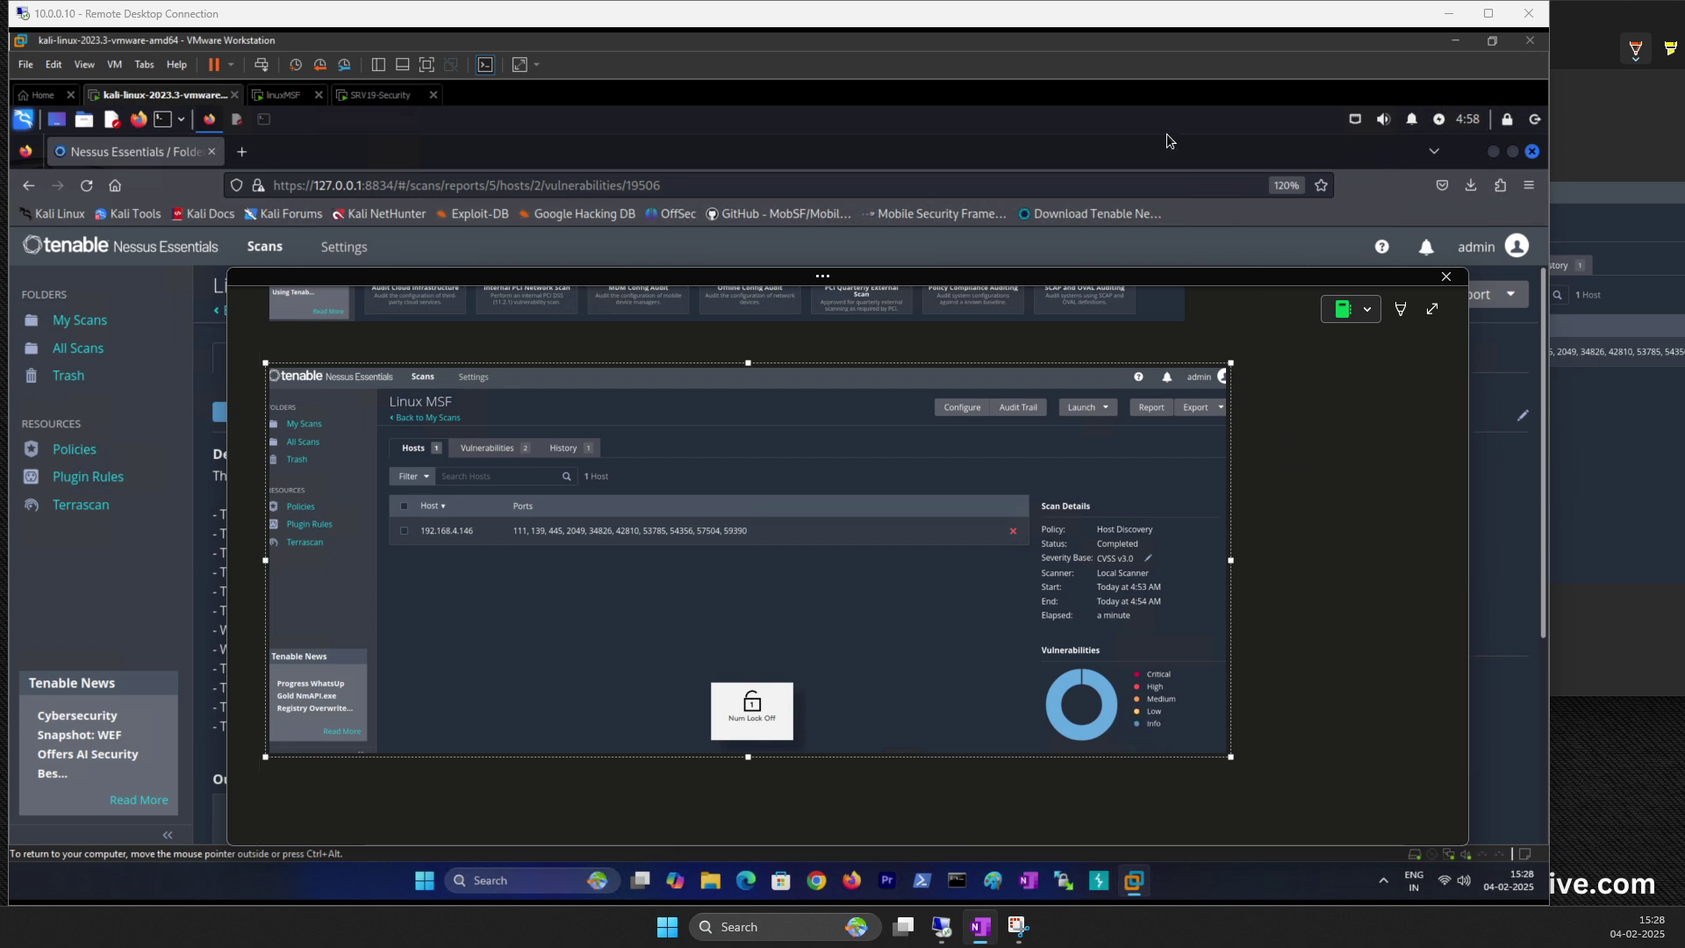
drag(1212, 283, 1408, 329)
click(923, 334)
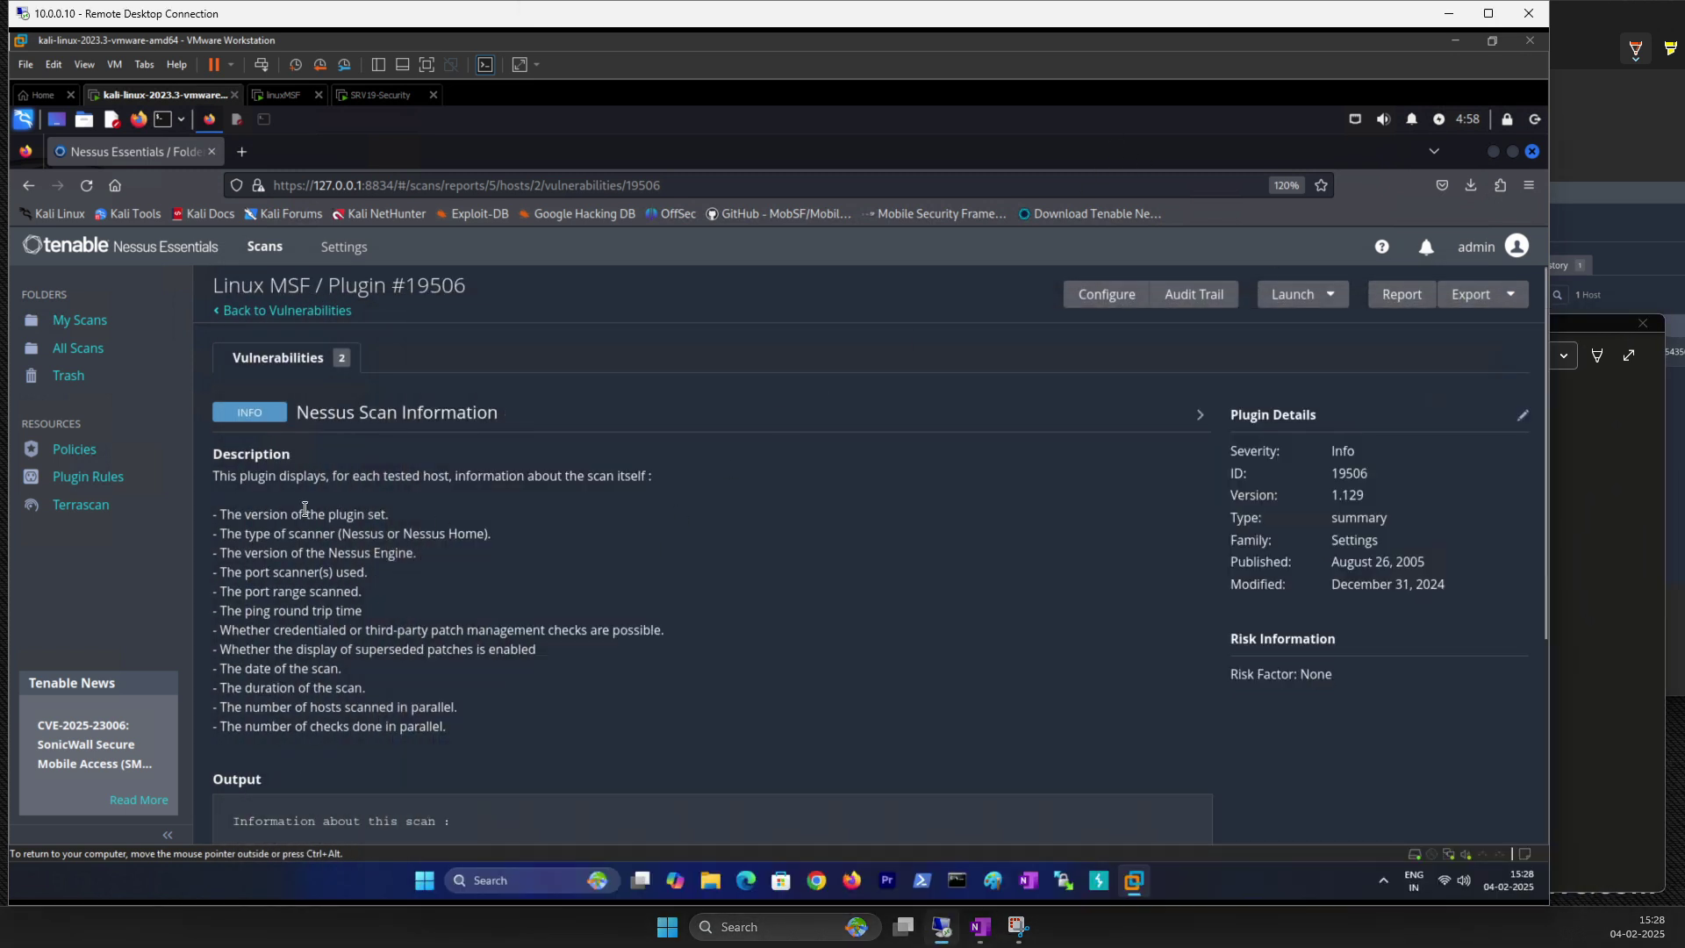
Step: Expand the plugin's full output and check the Scanner OS value LINUX
click(1344, 477)
drag(1339, 497, 1332, 497)
click(1334, 528)
scroll(1260, 648, down, 4)
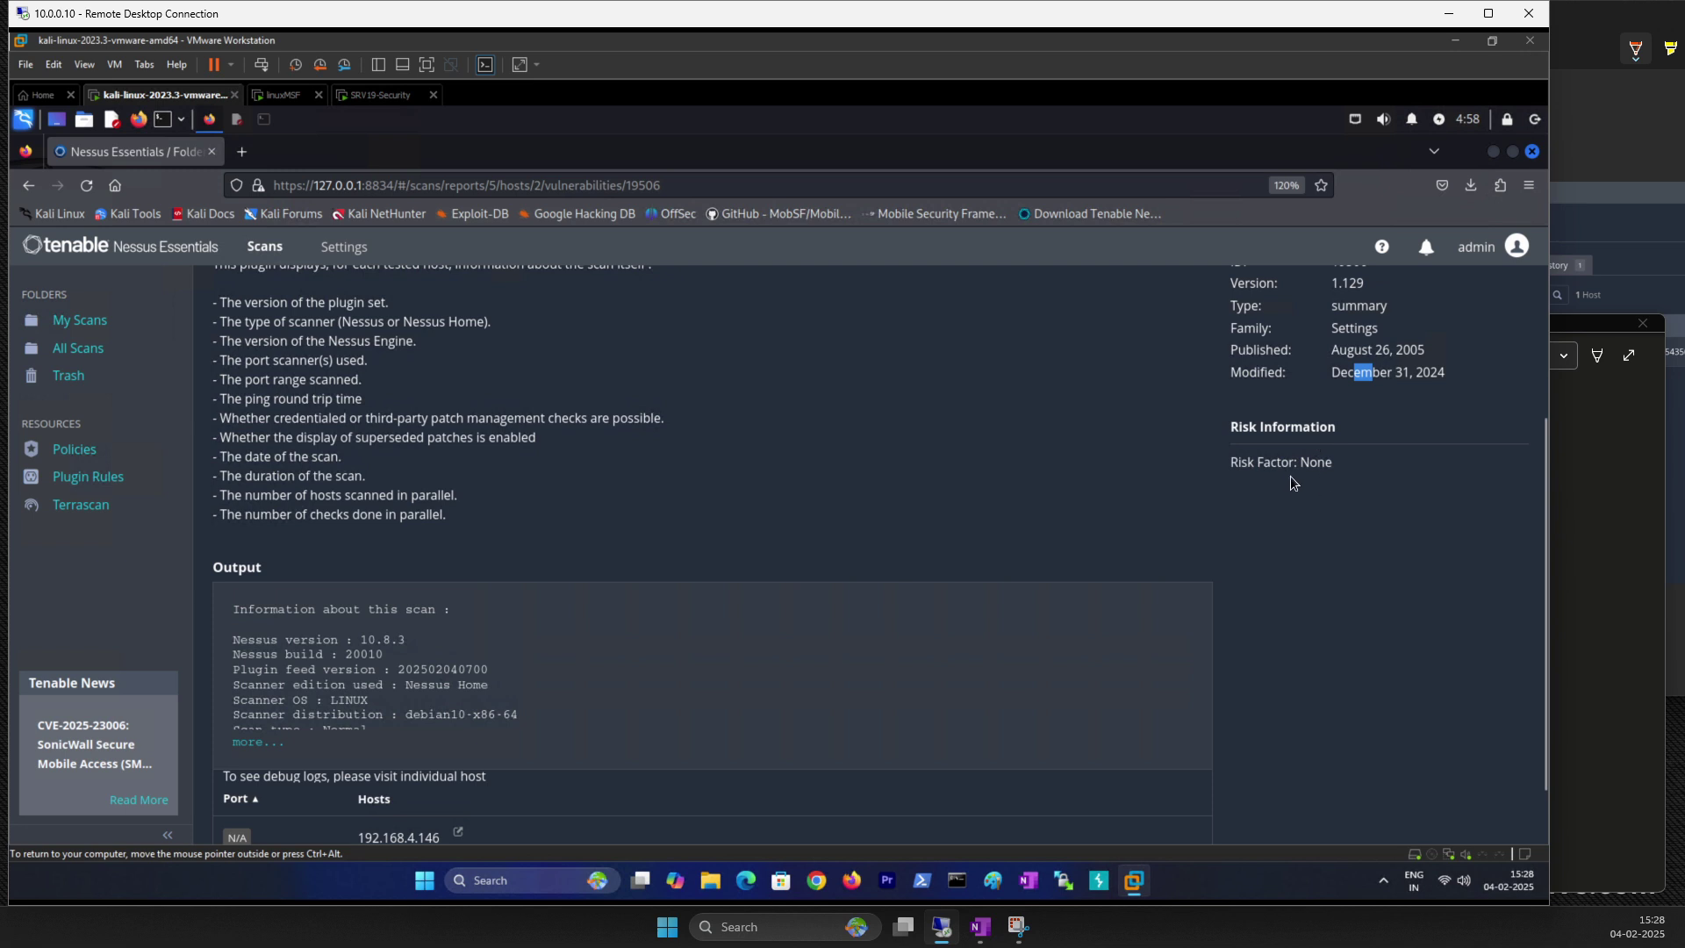
scroll(392, 435, up, 4)
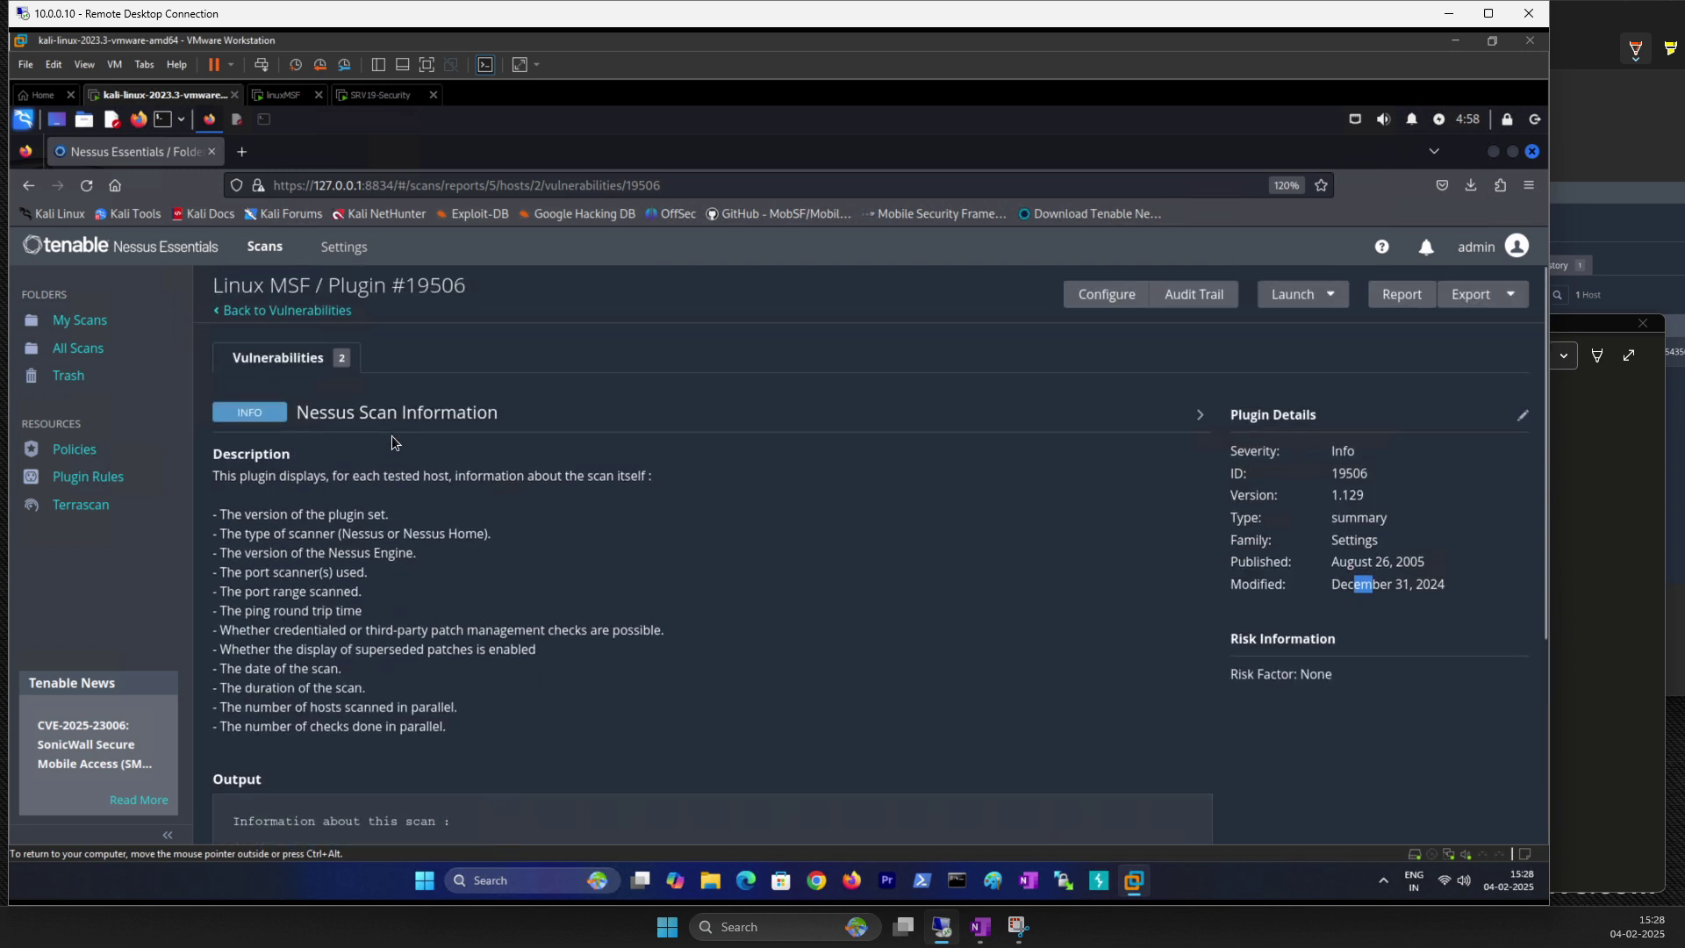
scroll(292, 439, down, 2)
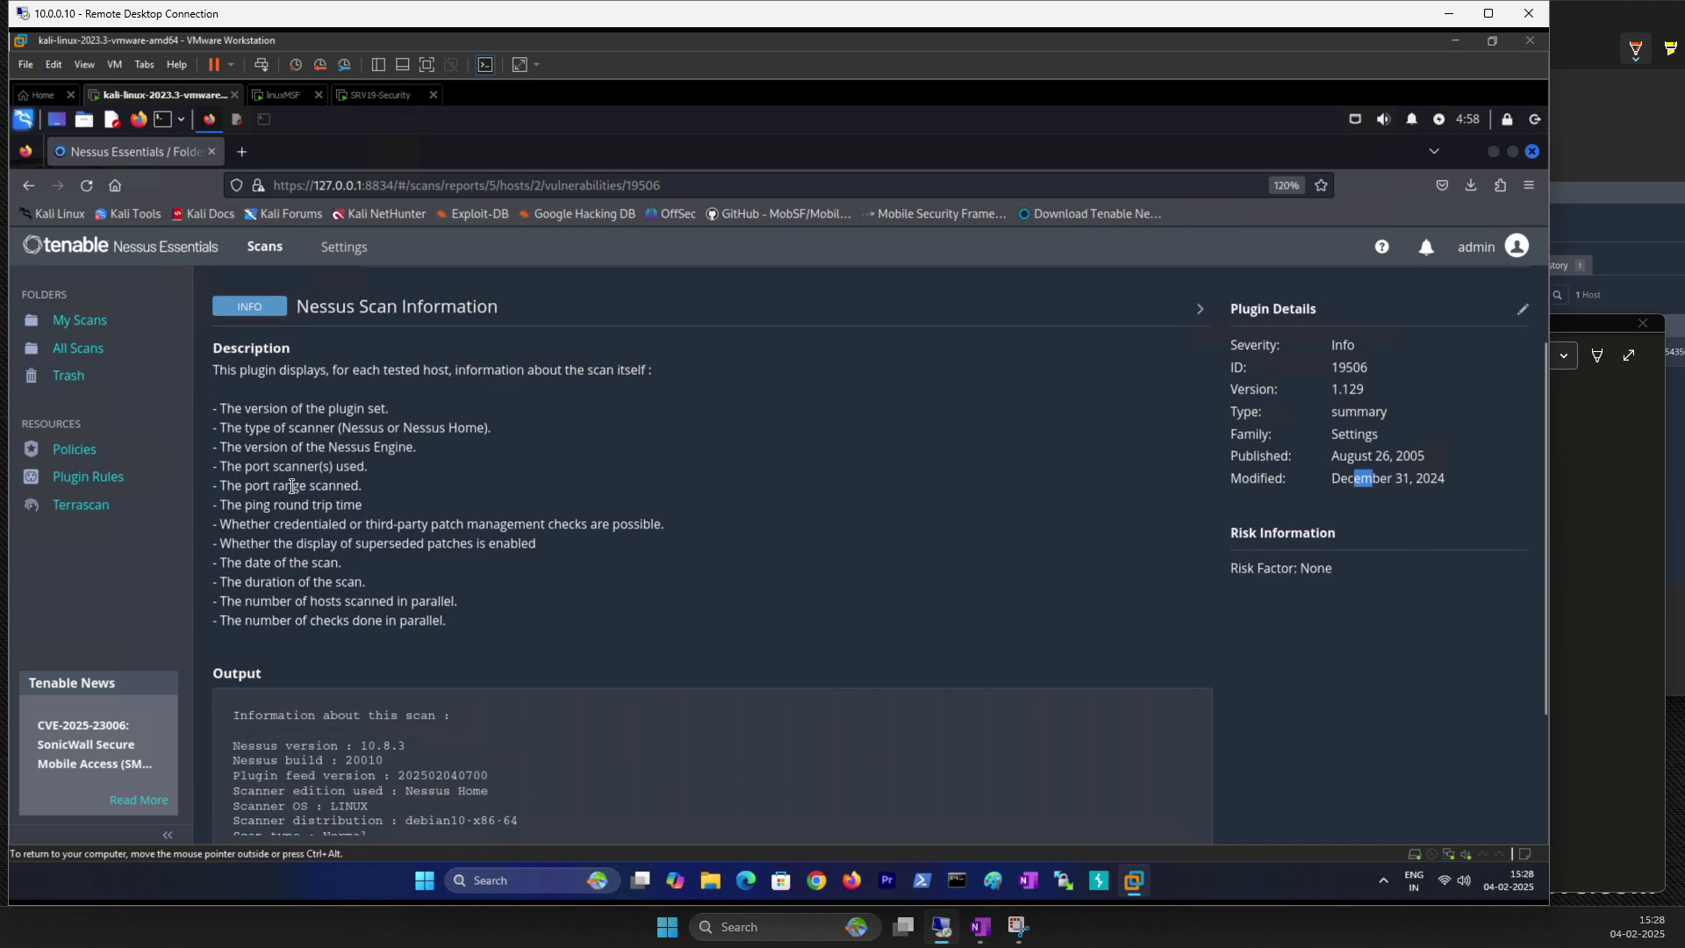
click(342, 312)
scroll(386, 537, down, 3)
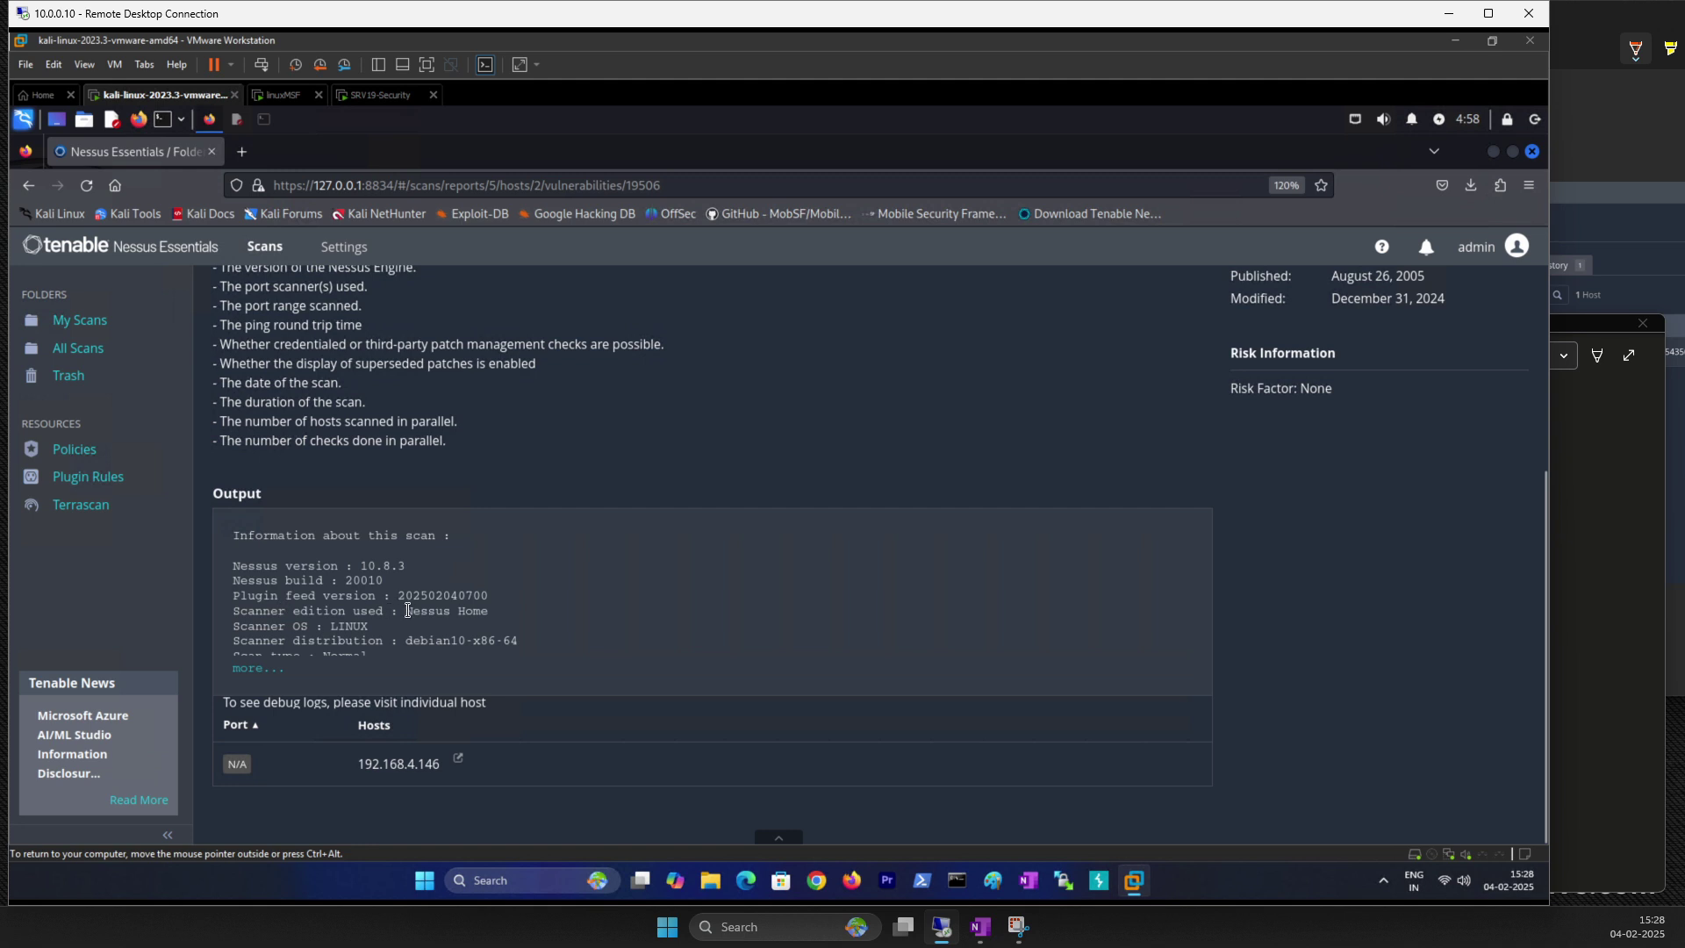
click(264, 667)
scroll(347, 632, down, 3)
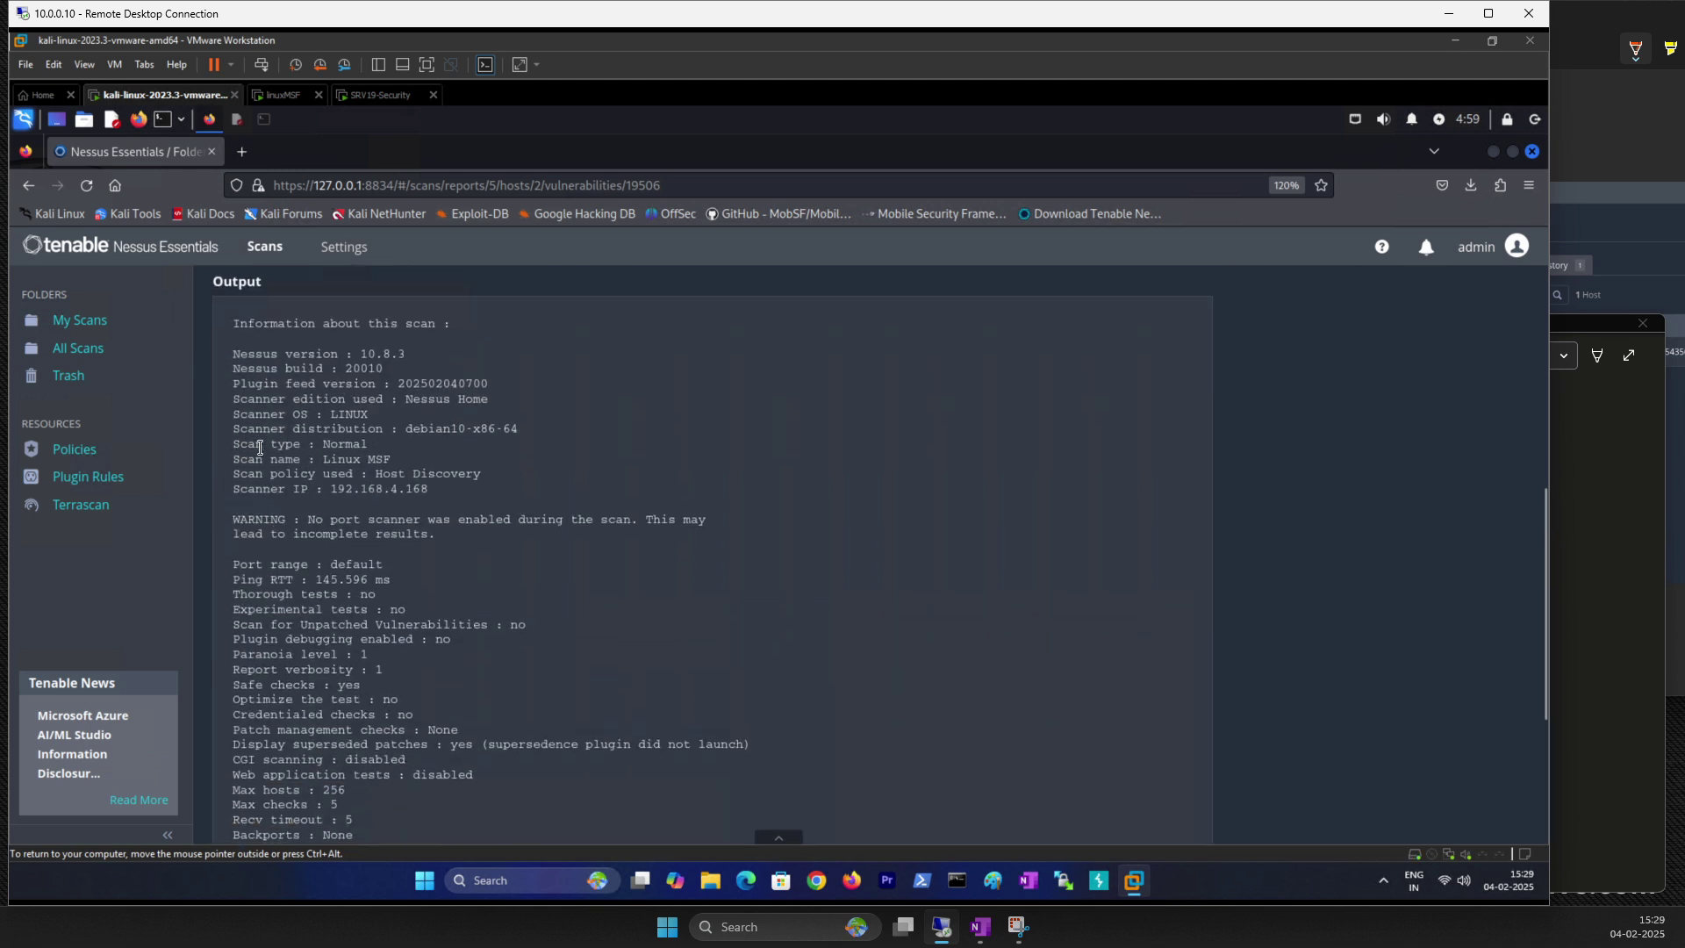
drag(298, 415, 375, 424)
click(350, 415)
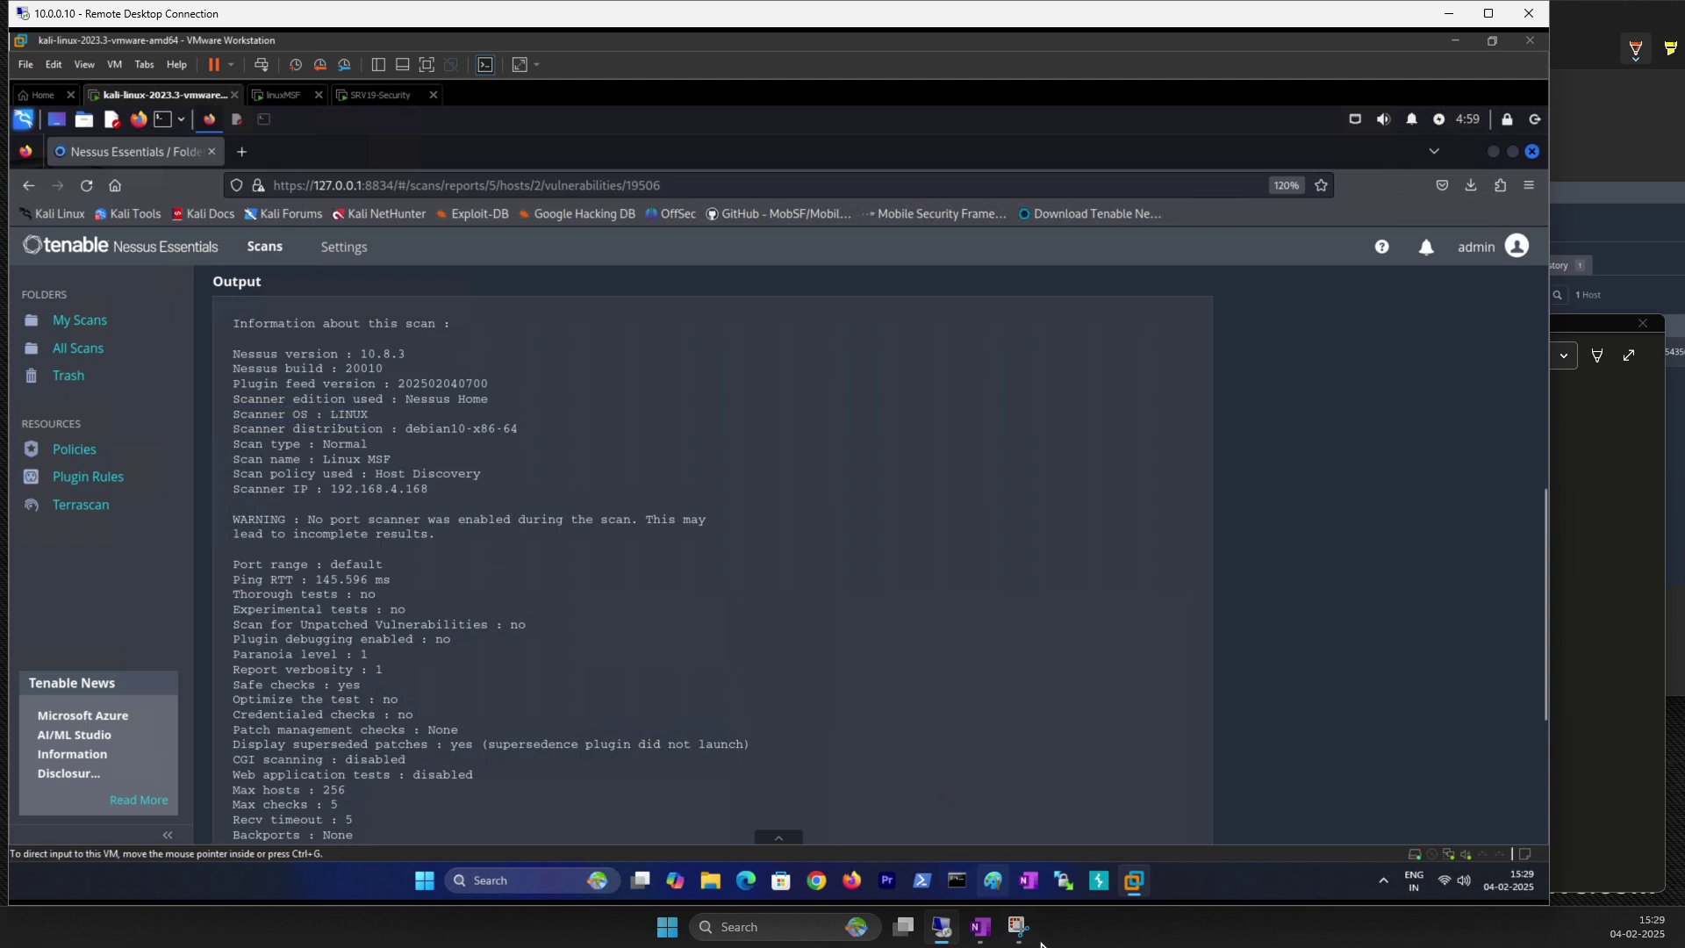
Step: Snip the scan-information output and paste it into the notes
click(1018, 927)
click(1272, 50)
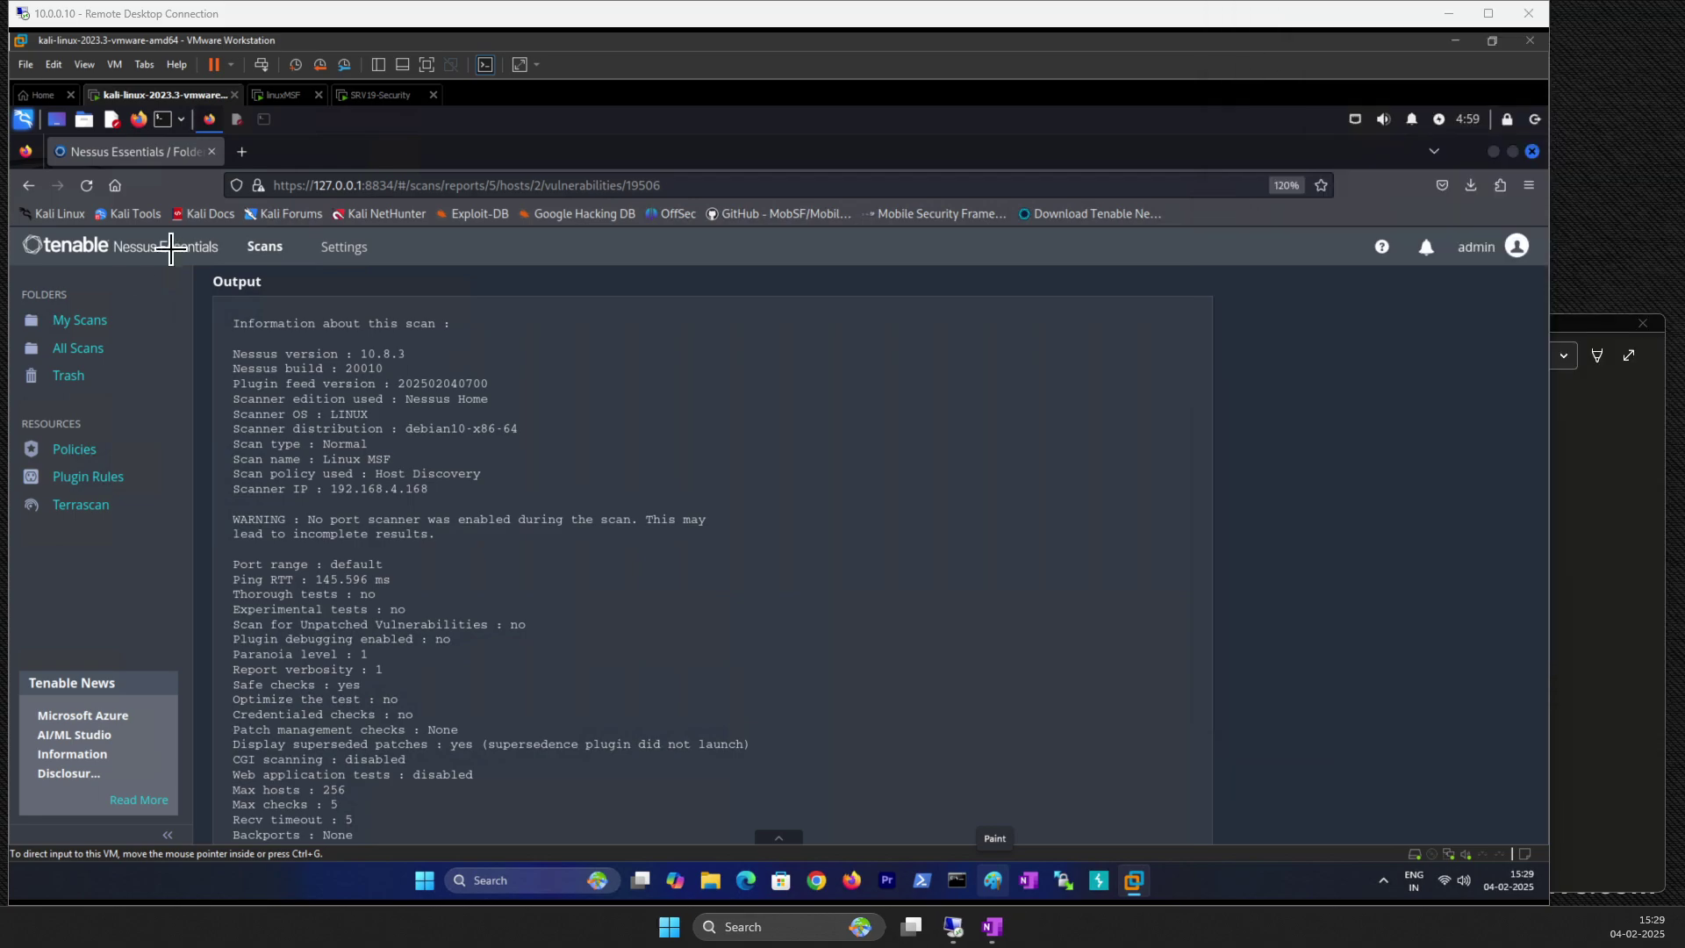
drag(206, 269, 849, 835)
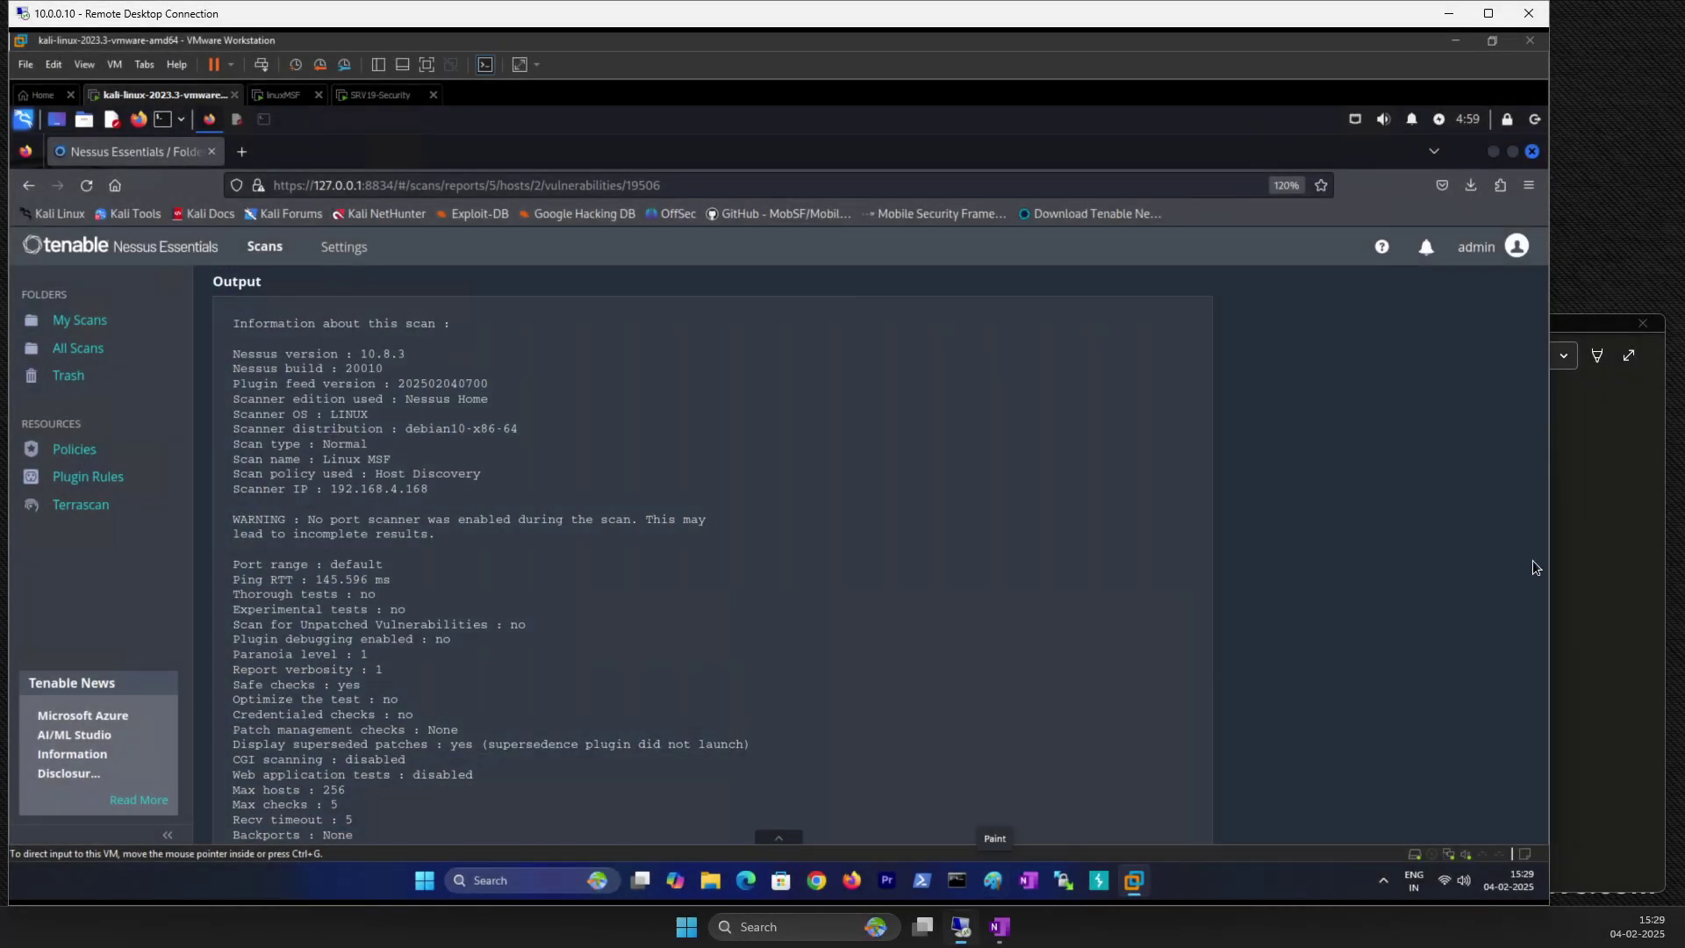
click(1618, 793)
scroll(1157, 742, down, 3)
click(606, 568)
key(ctrl+v)
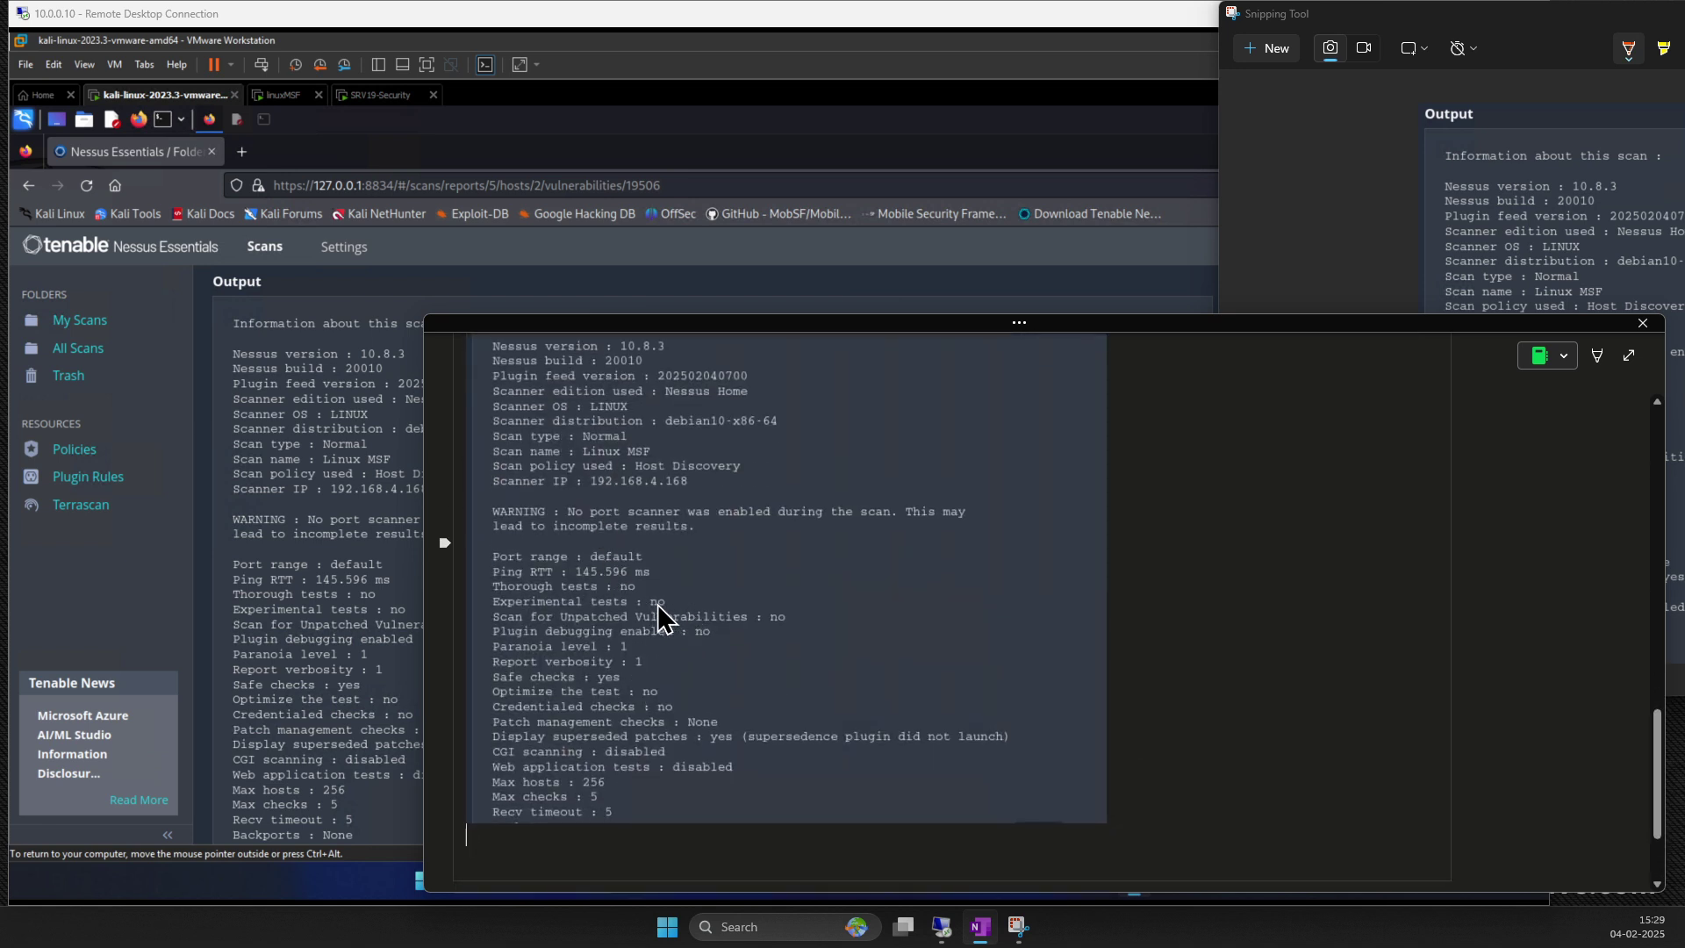
Step: Back in Nessus, highlight the Scanner OS value and zoom the page to 150%
click(289, 392)
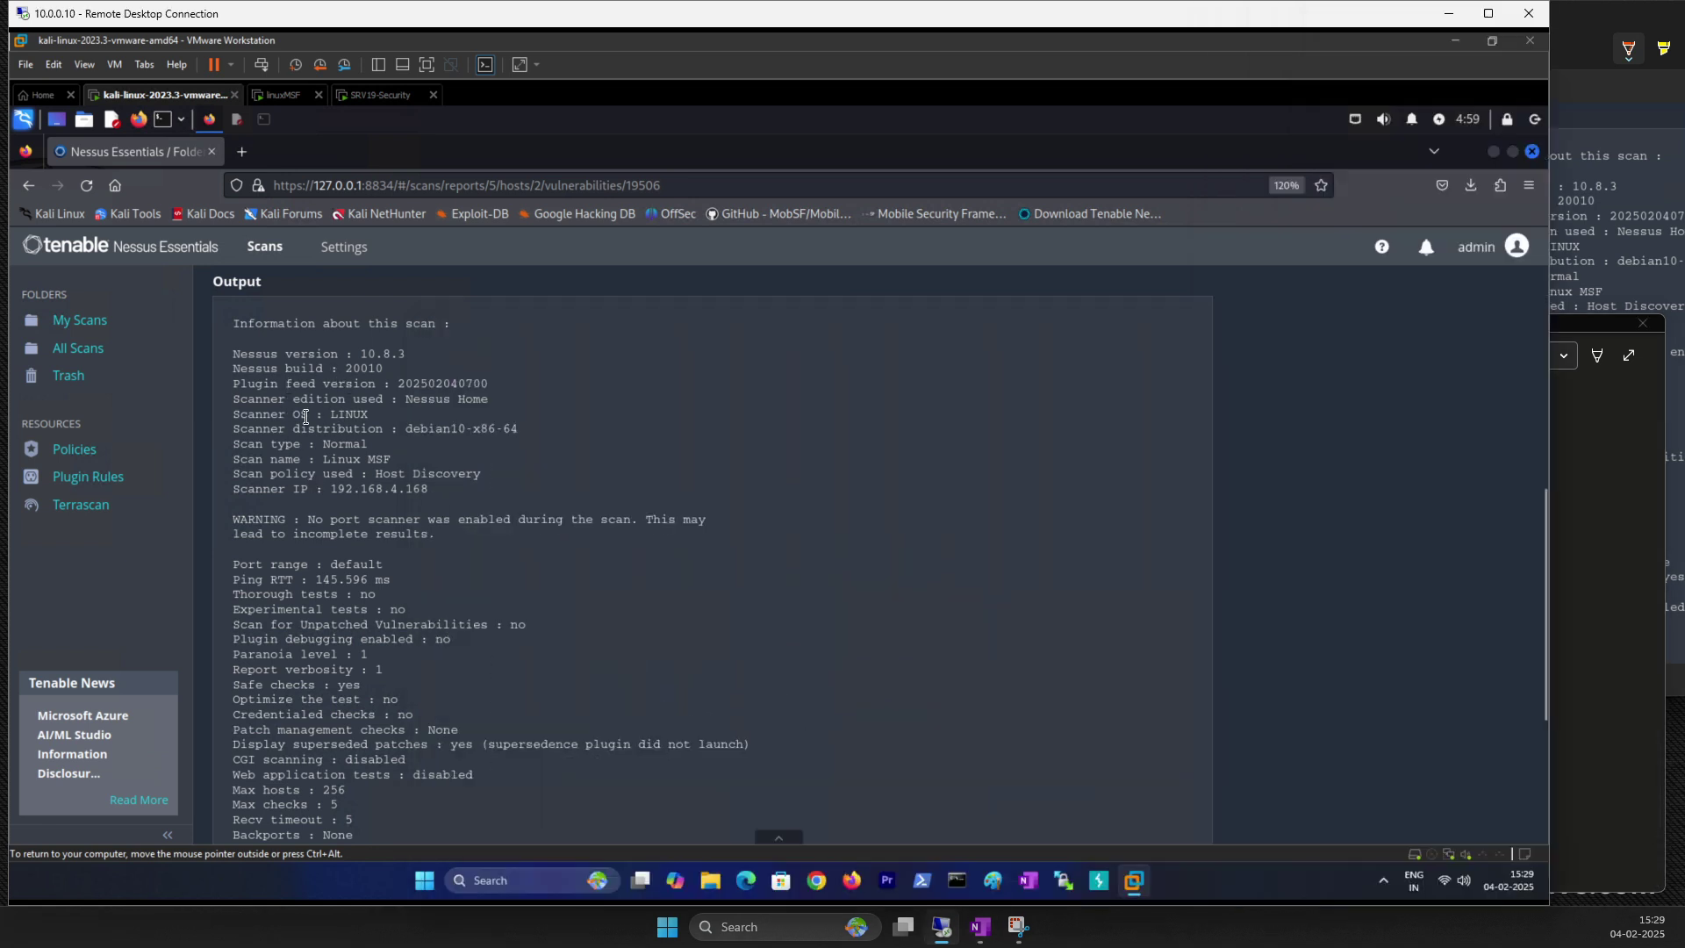
drag(326, 410, 379, 419)
click(382, 419)
key(ctrl+plus)
key(ctrl+plus)
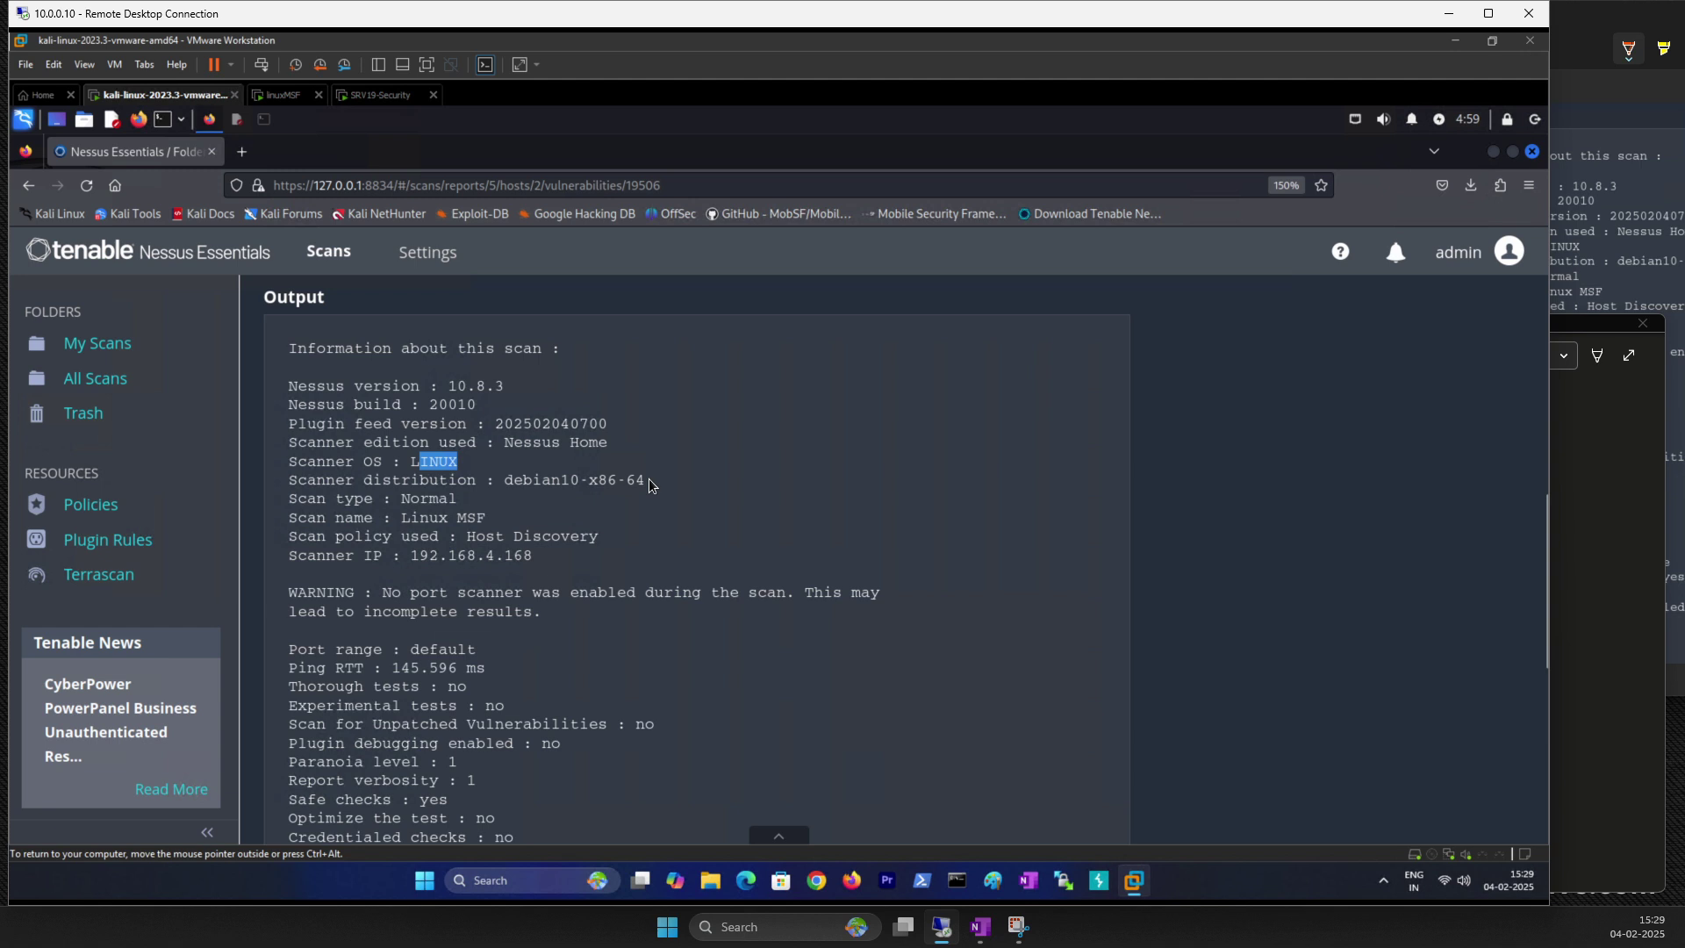
drag(511, 480, 642, 481)
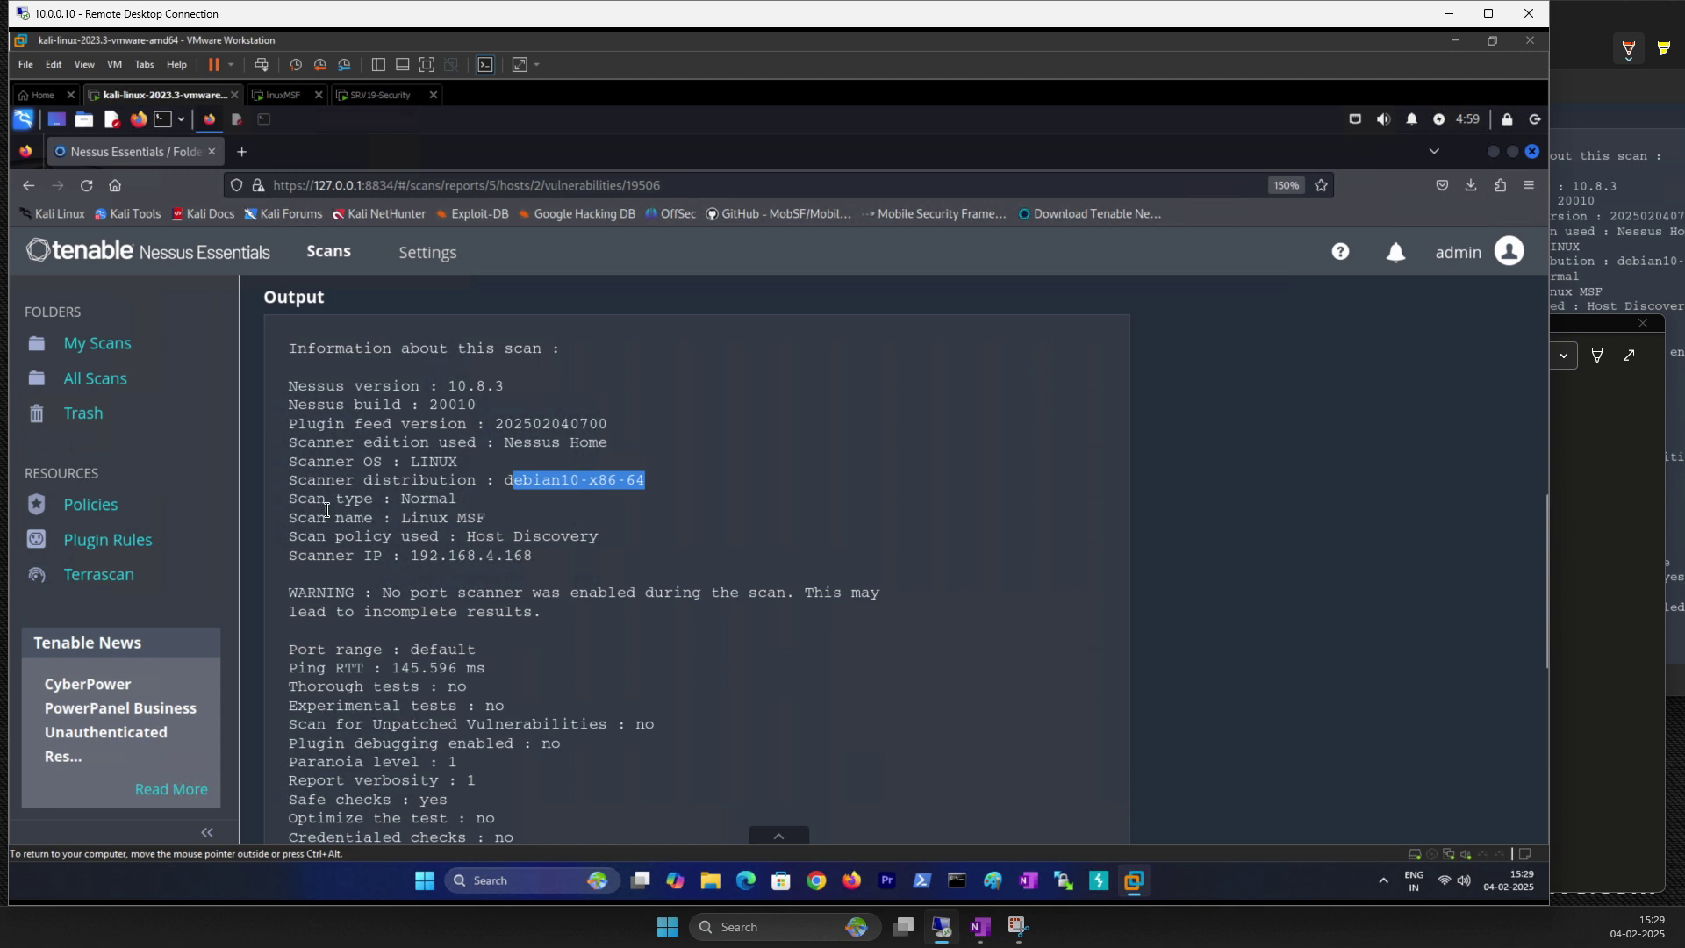
double_click(436, 500)
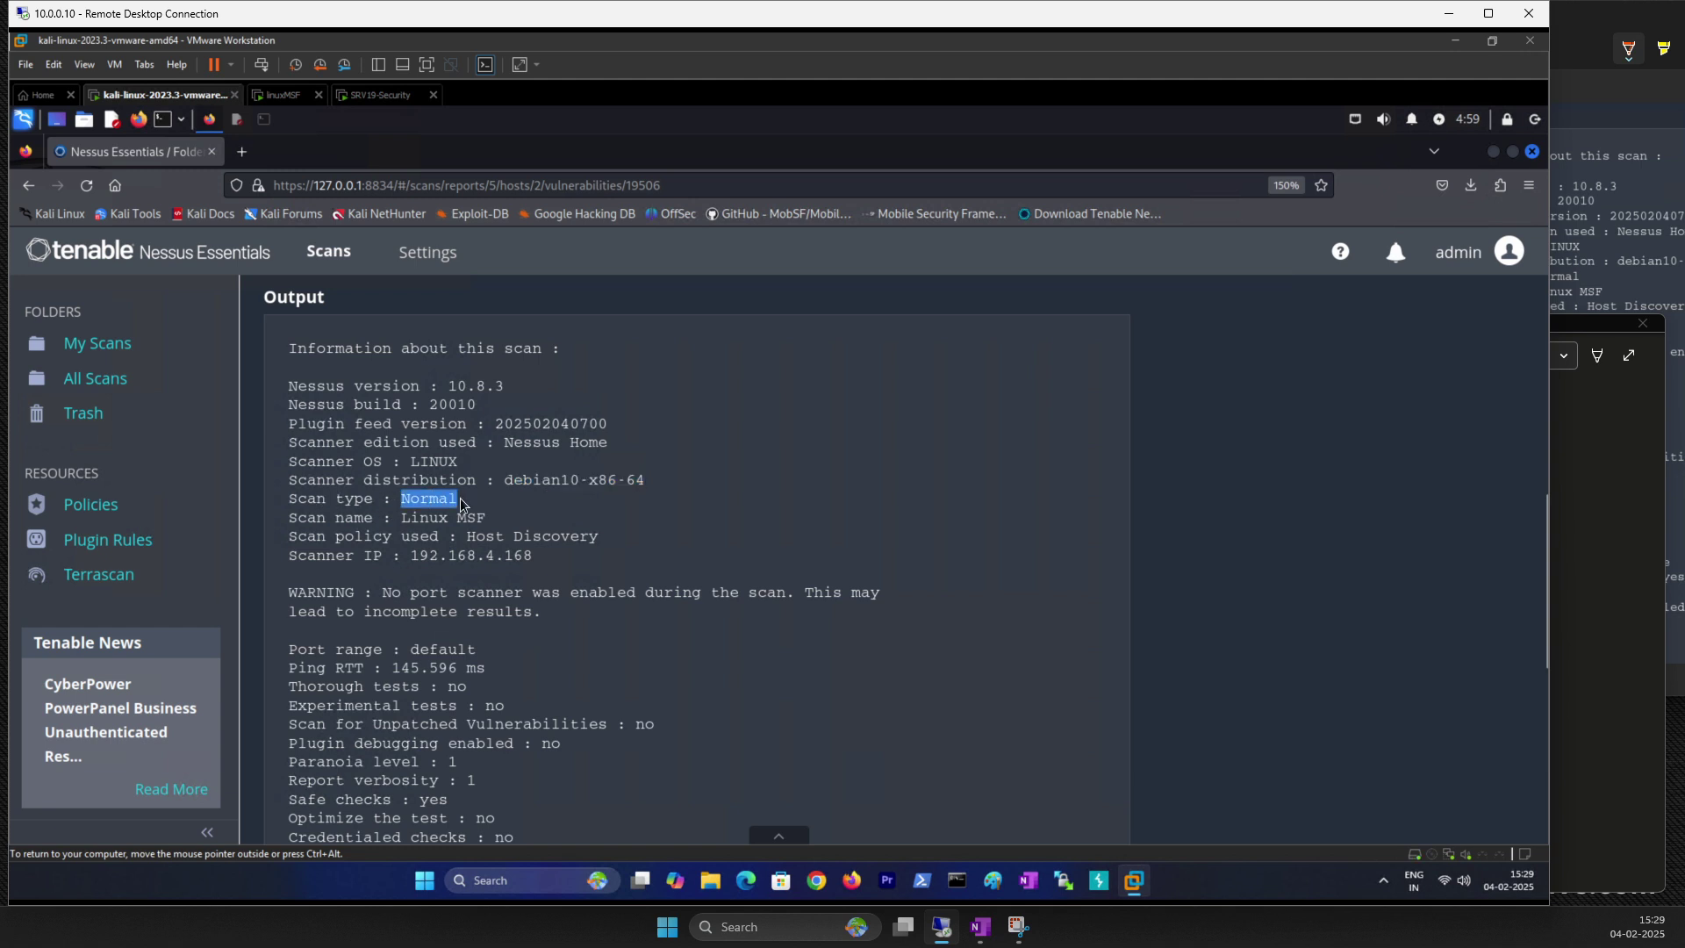
drag(402, 518, 582, 539)
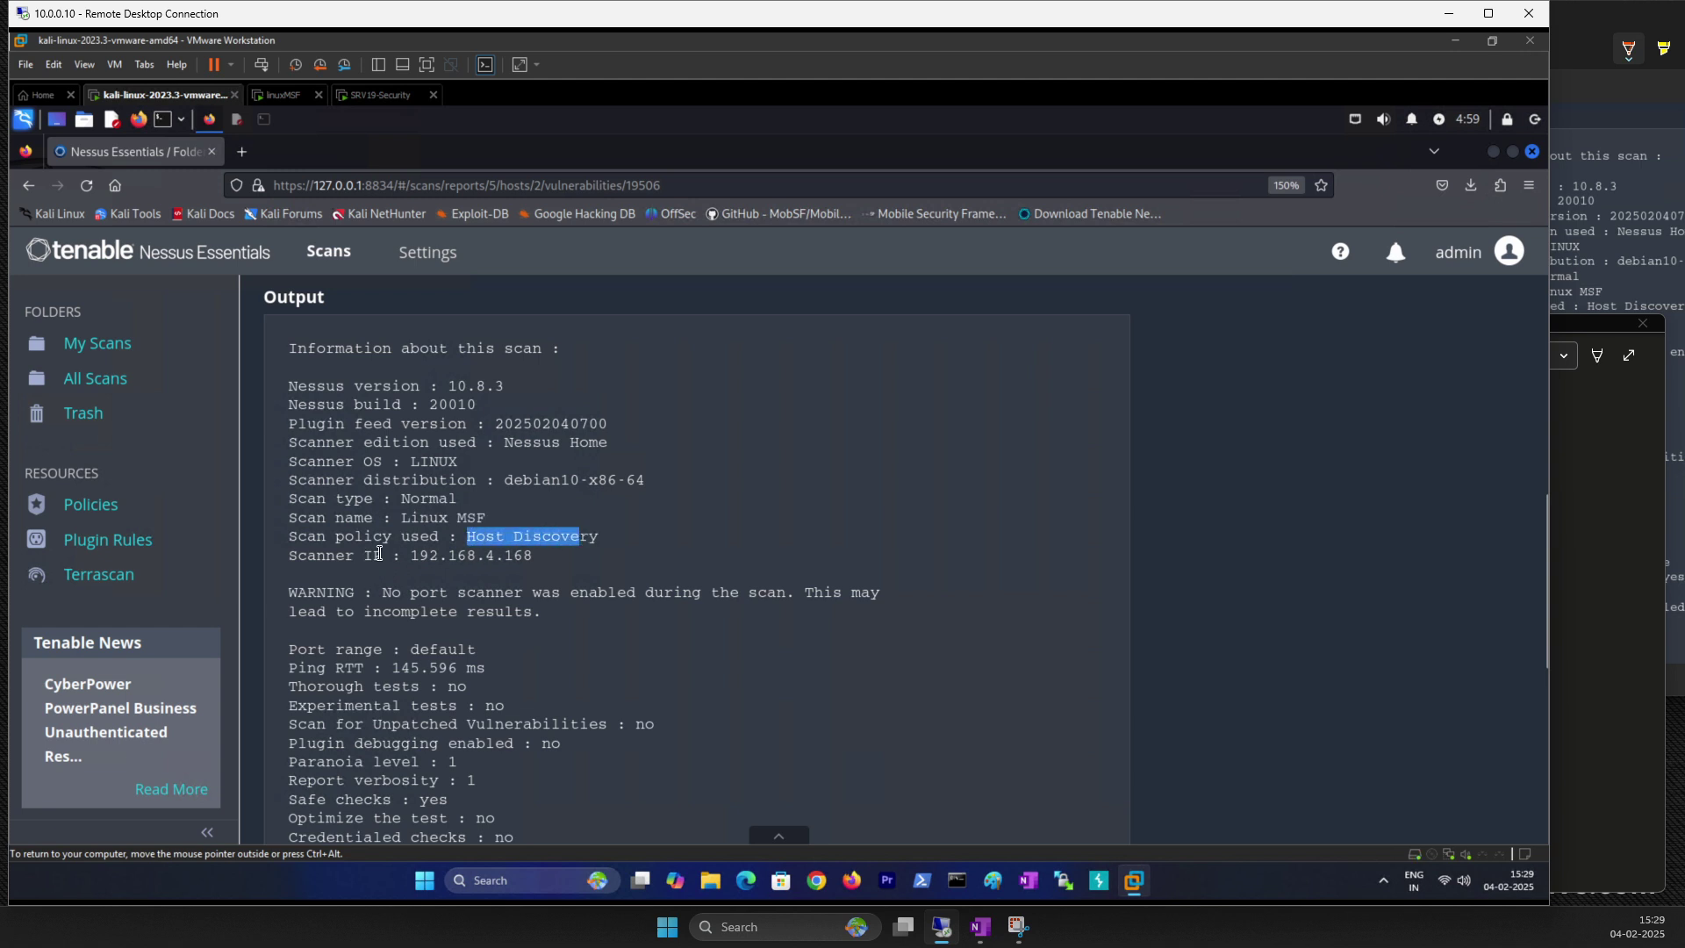
drag(403, 555, 542, 571)
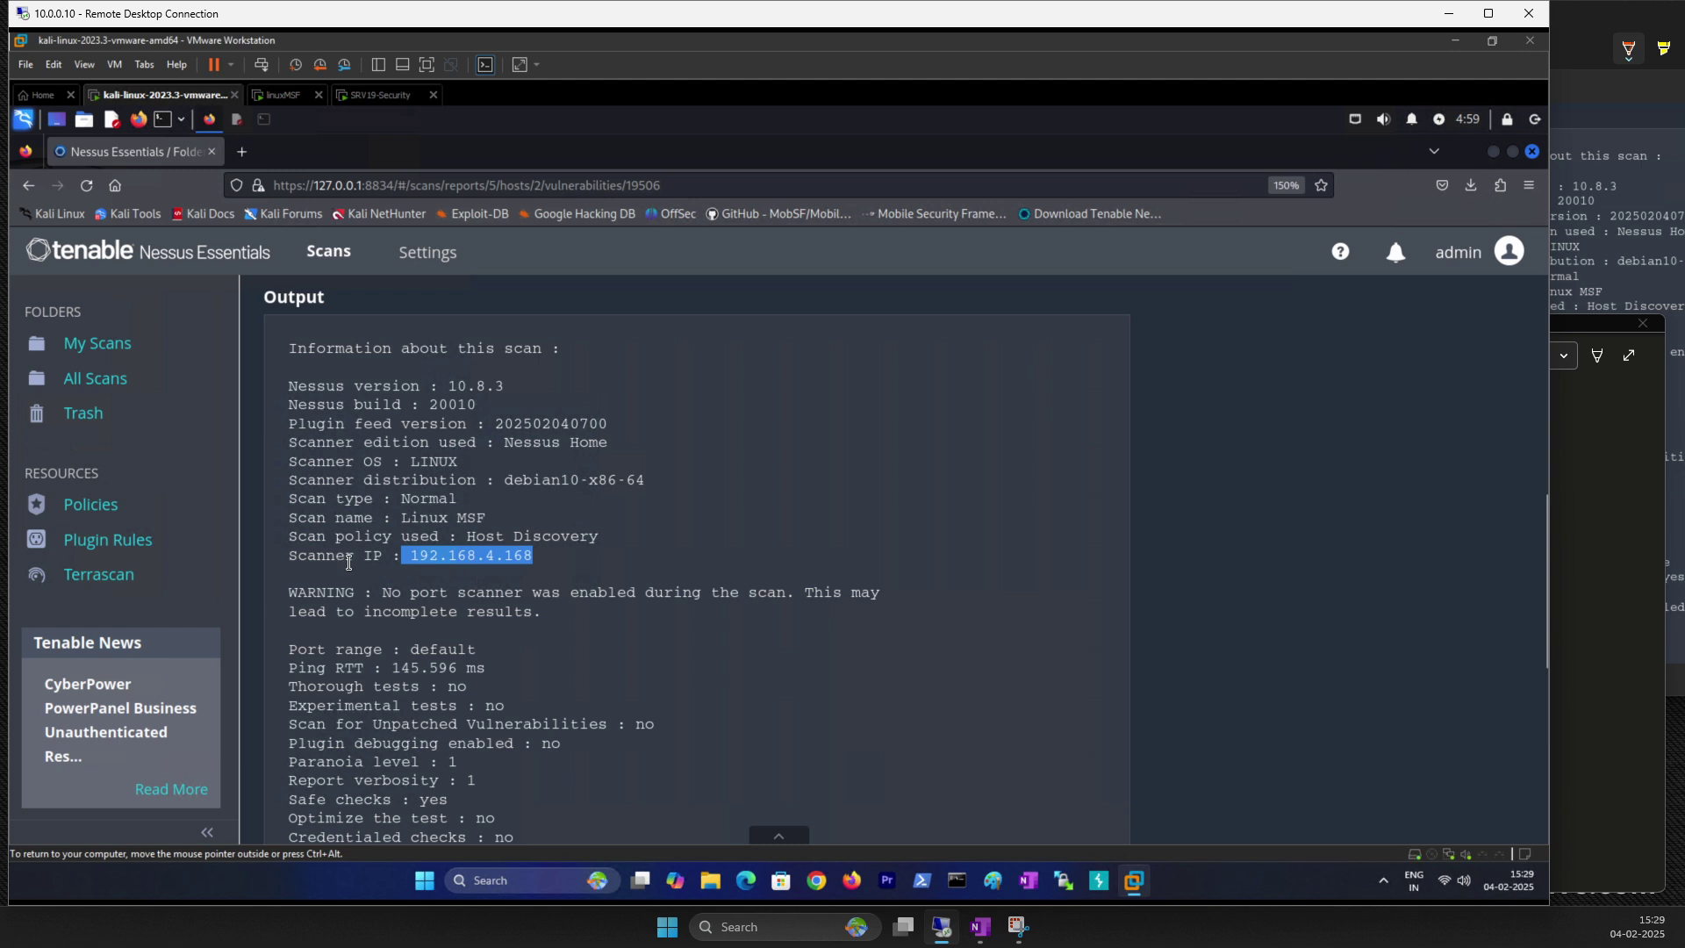
scroll(432, 576, down, 3)
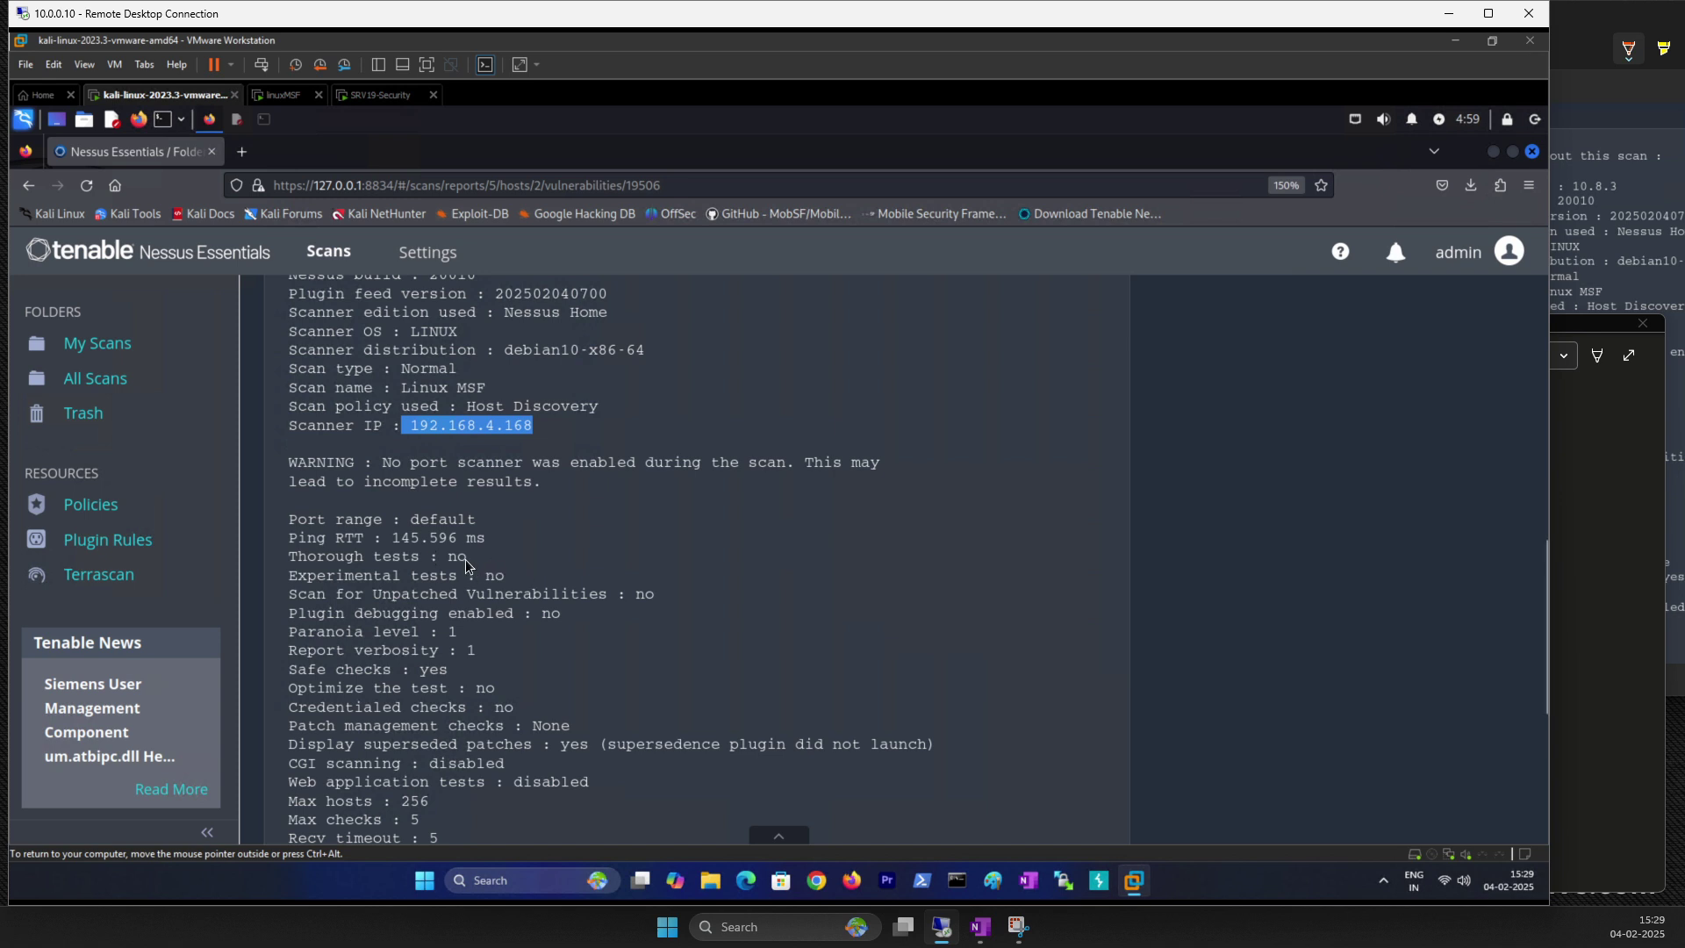
scroll(465, 564, down, 2)
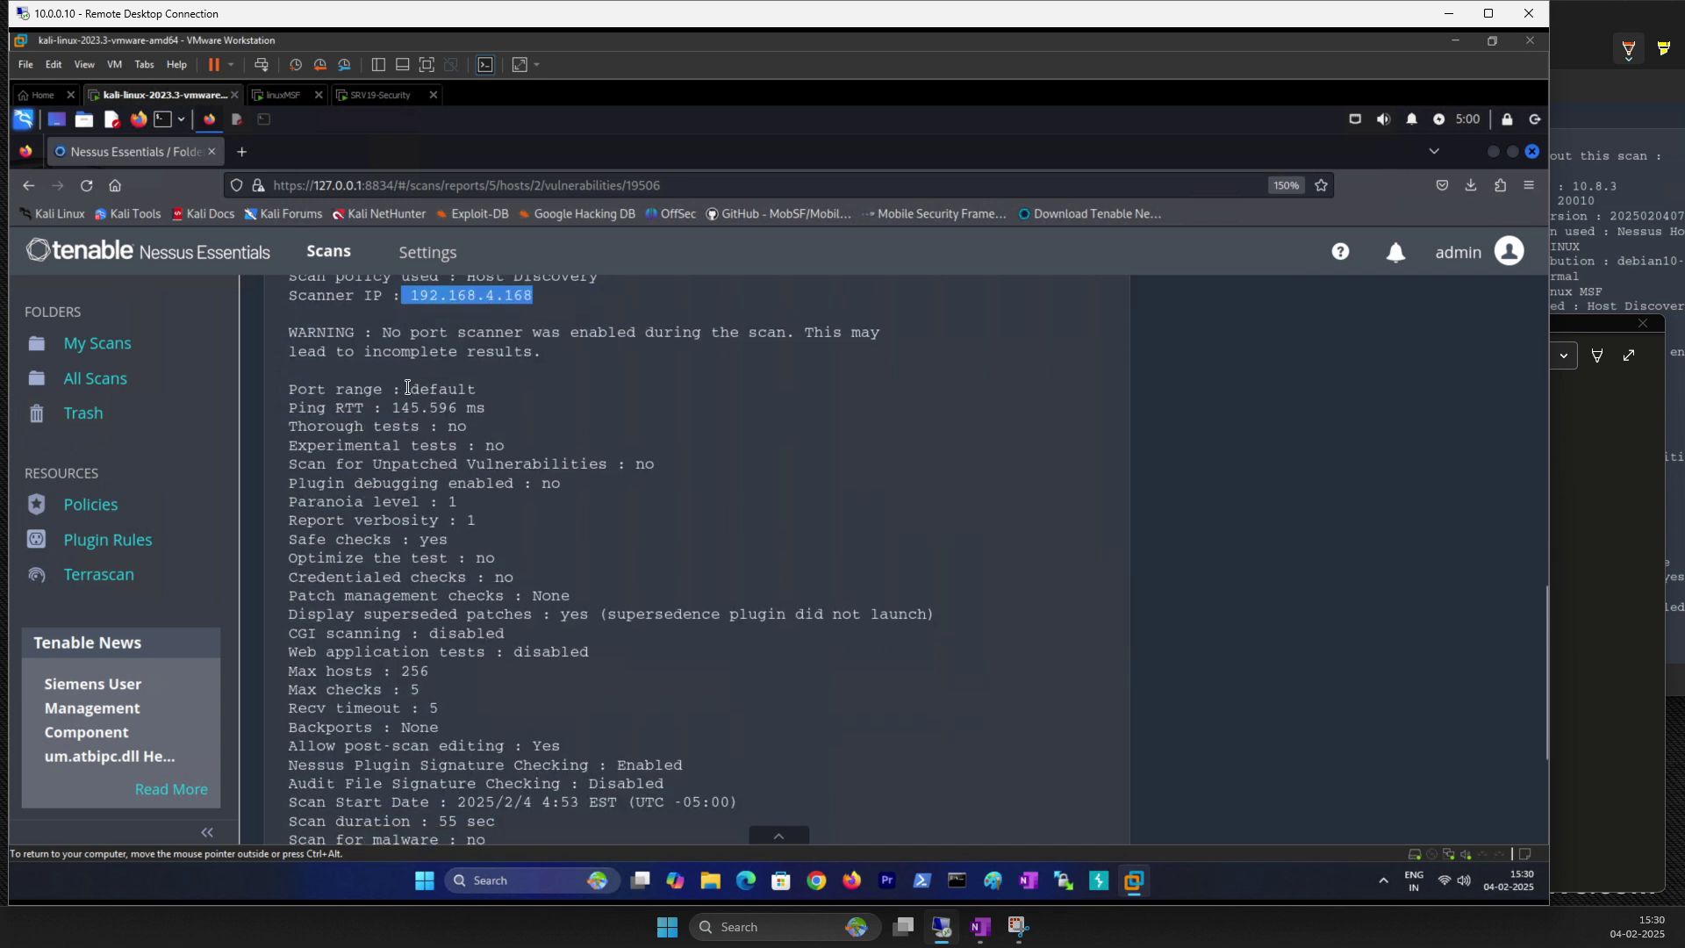
double_click(443, 390)
click(381, 421)
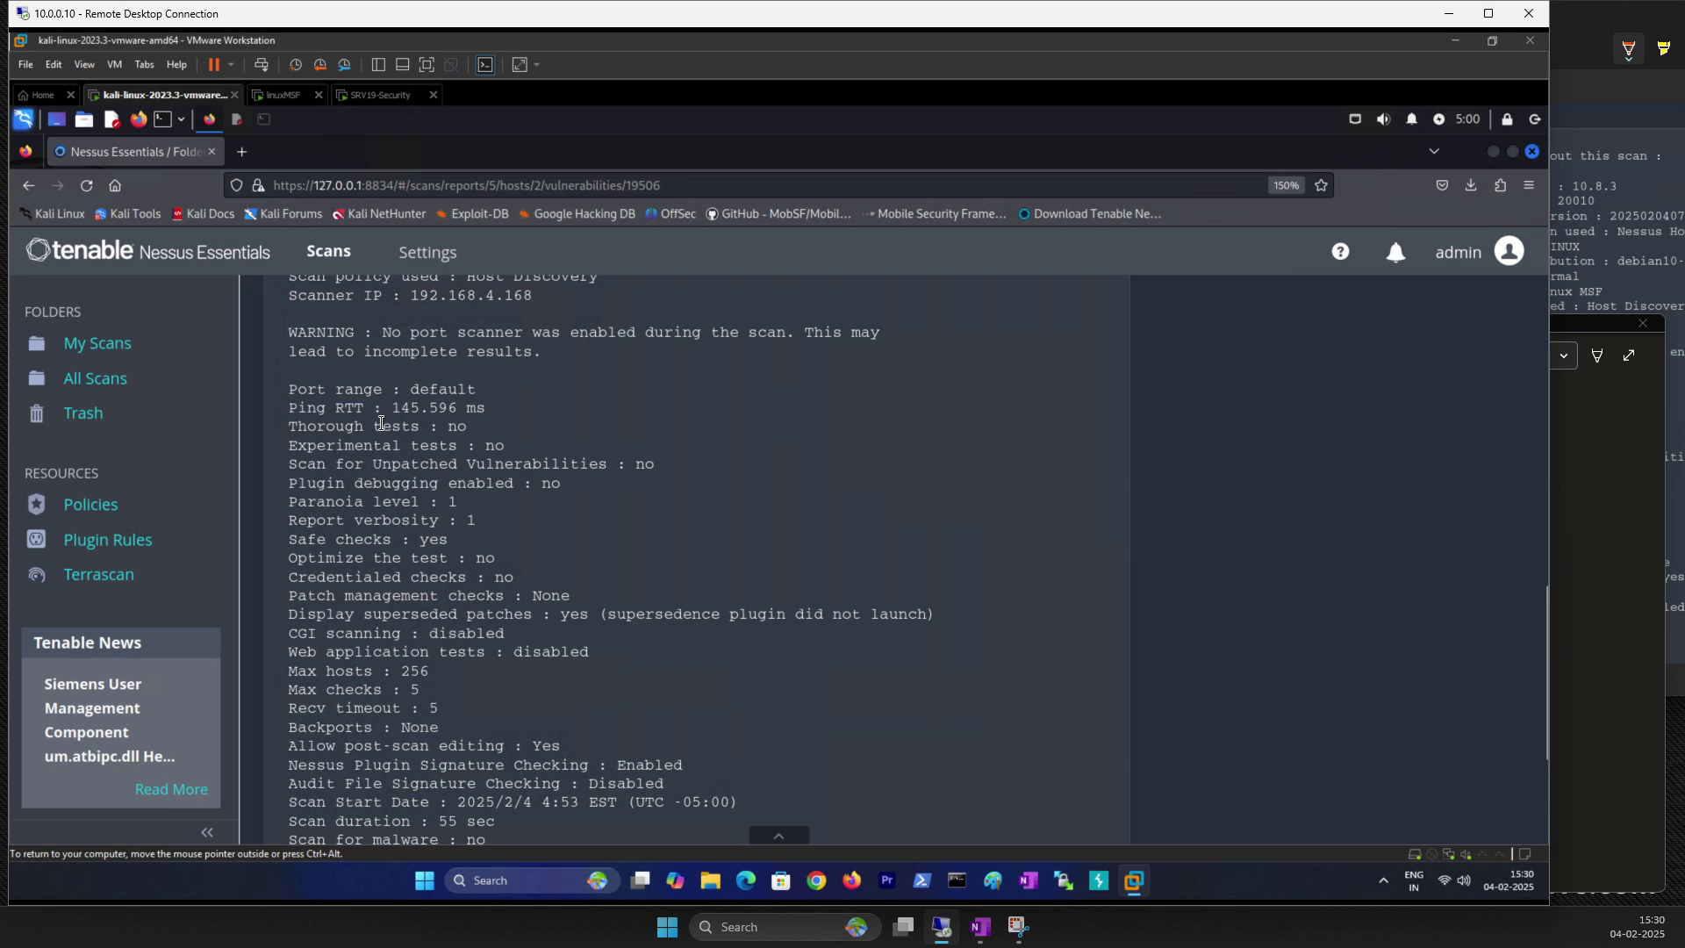
drag(387, 412, 430, 414)
double_click(638, 463)
mouse_move(397, 673)
mouse_down()
mouse_move(431, 672)
mouse_move(421, 691)
mouse_up()
scroll(387, 725, down, 3)
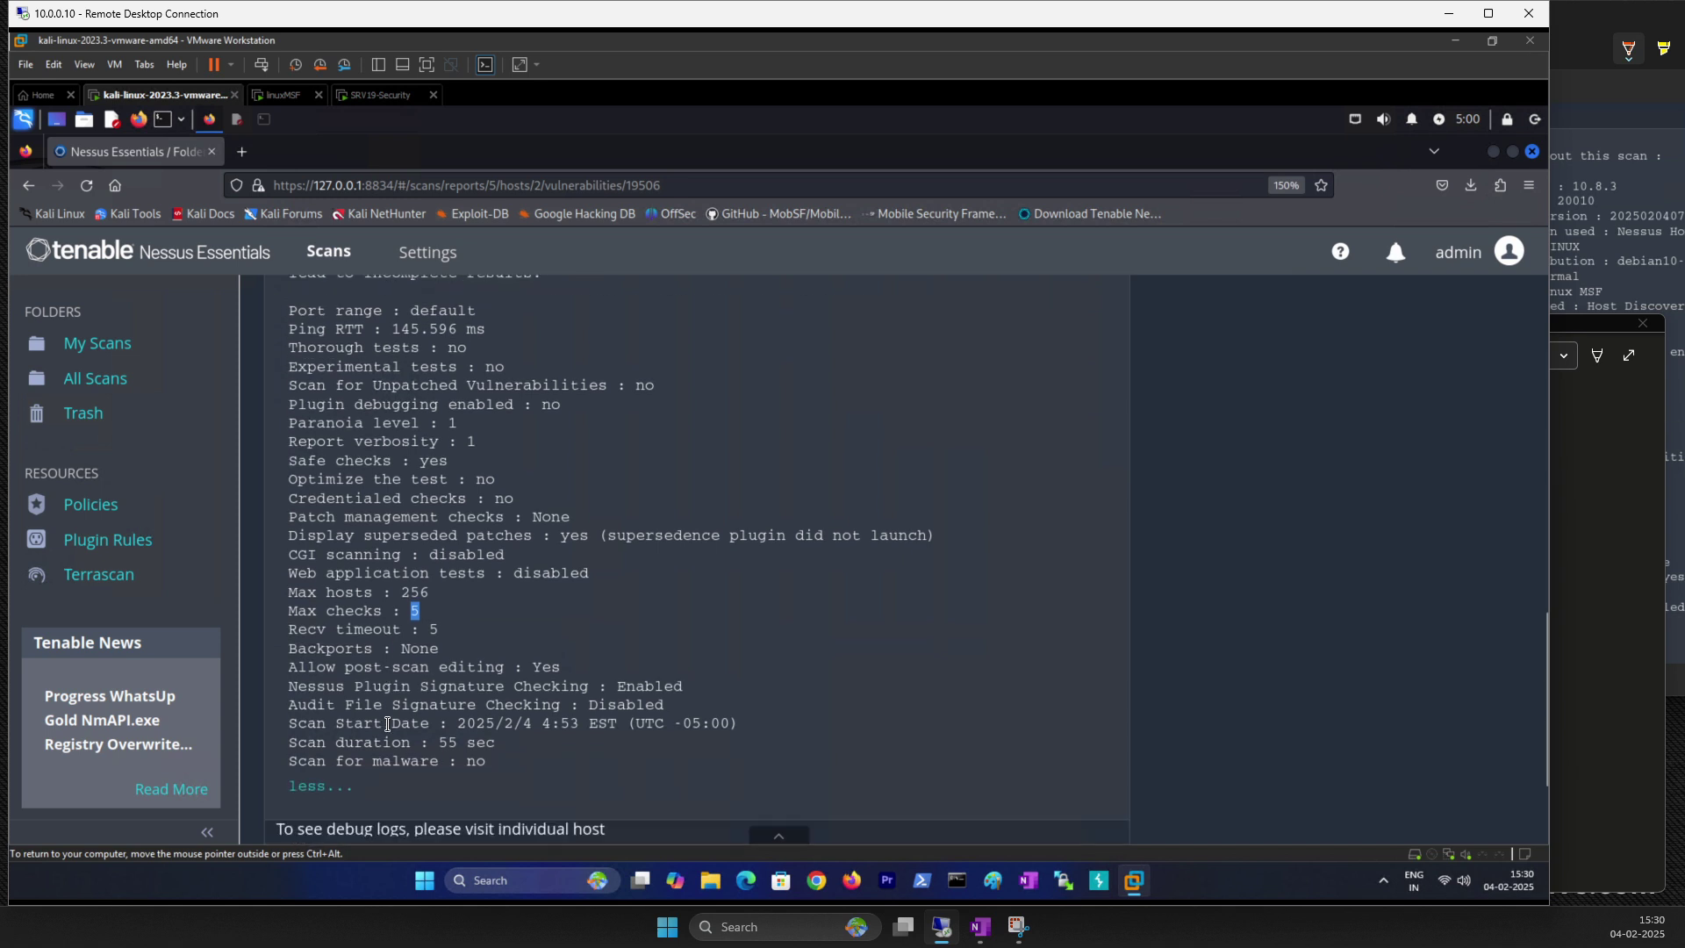
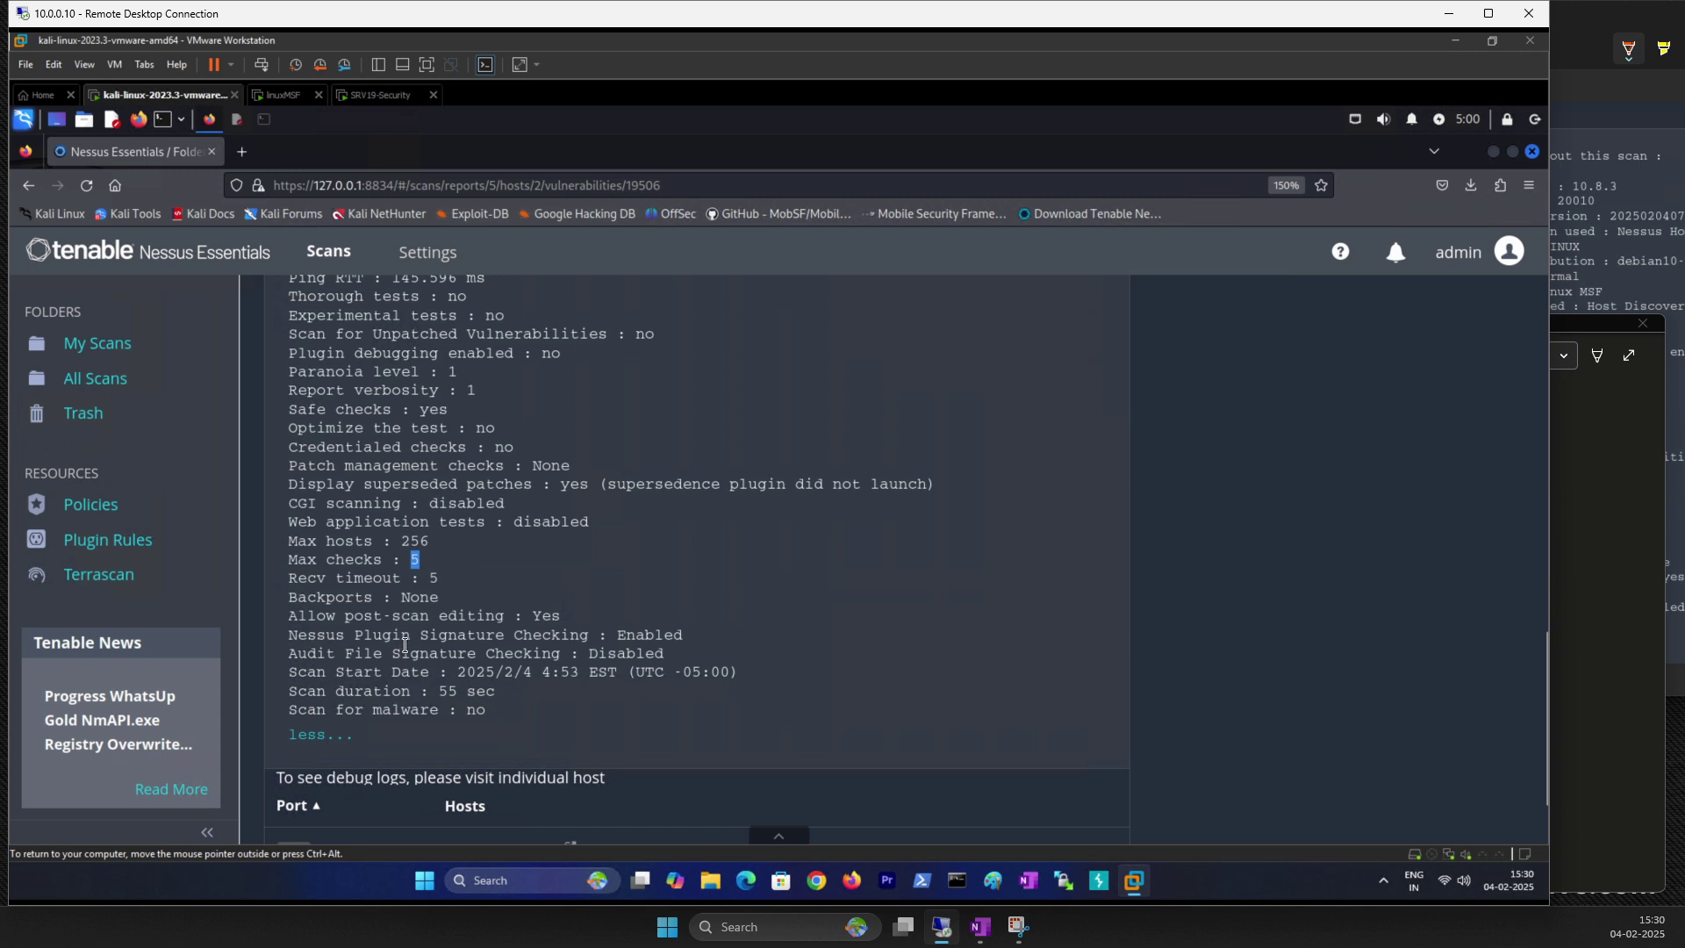
Step: Show Plugin #19506 output for all hosts and expand the full scan information text
scroll(693, 525, up, 10)
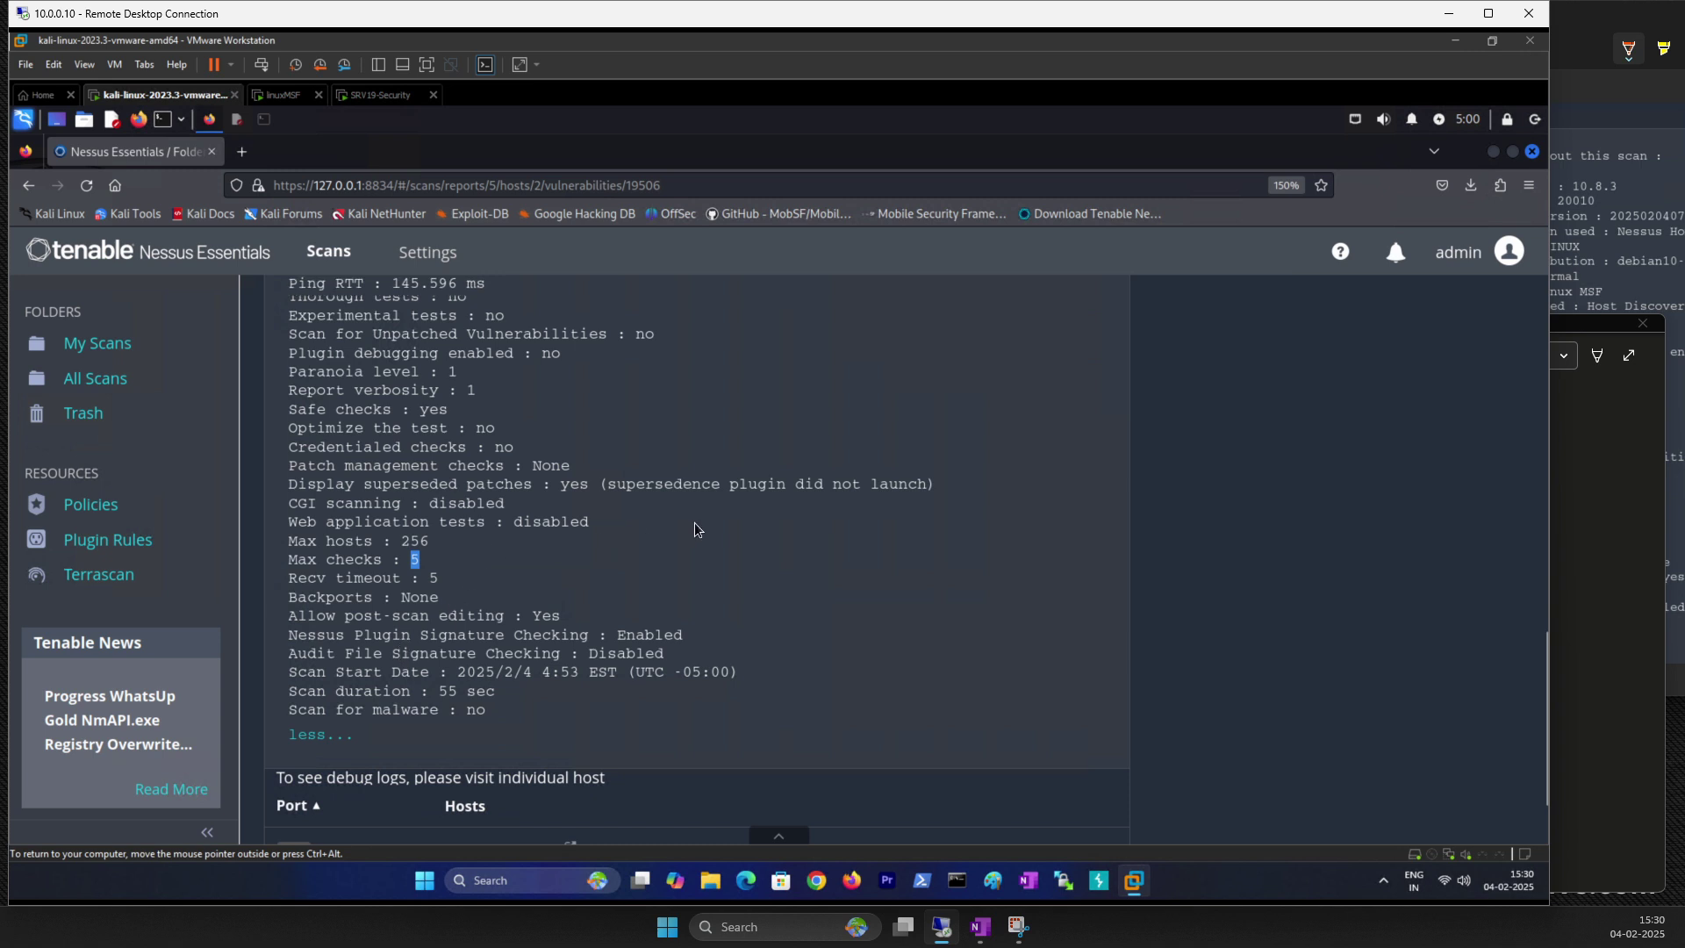
scroll(697, 525, down, 10)
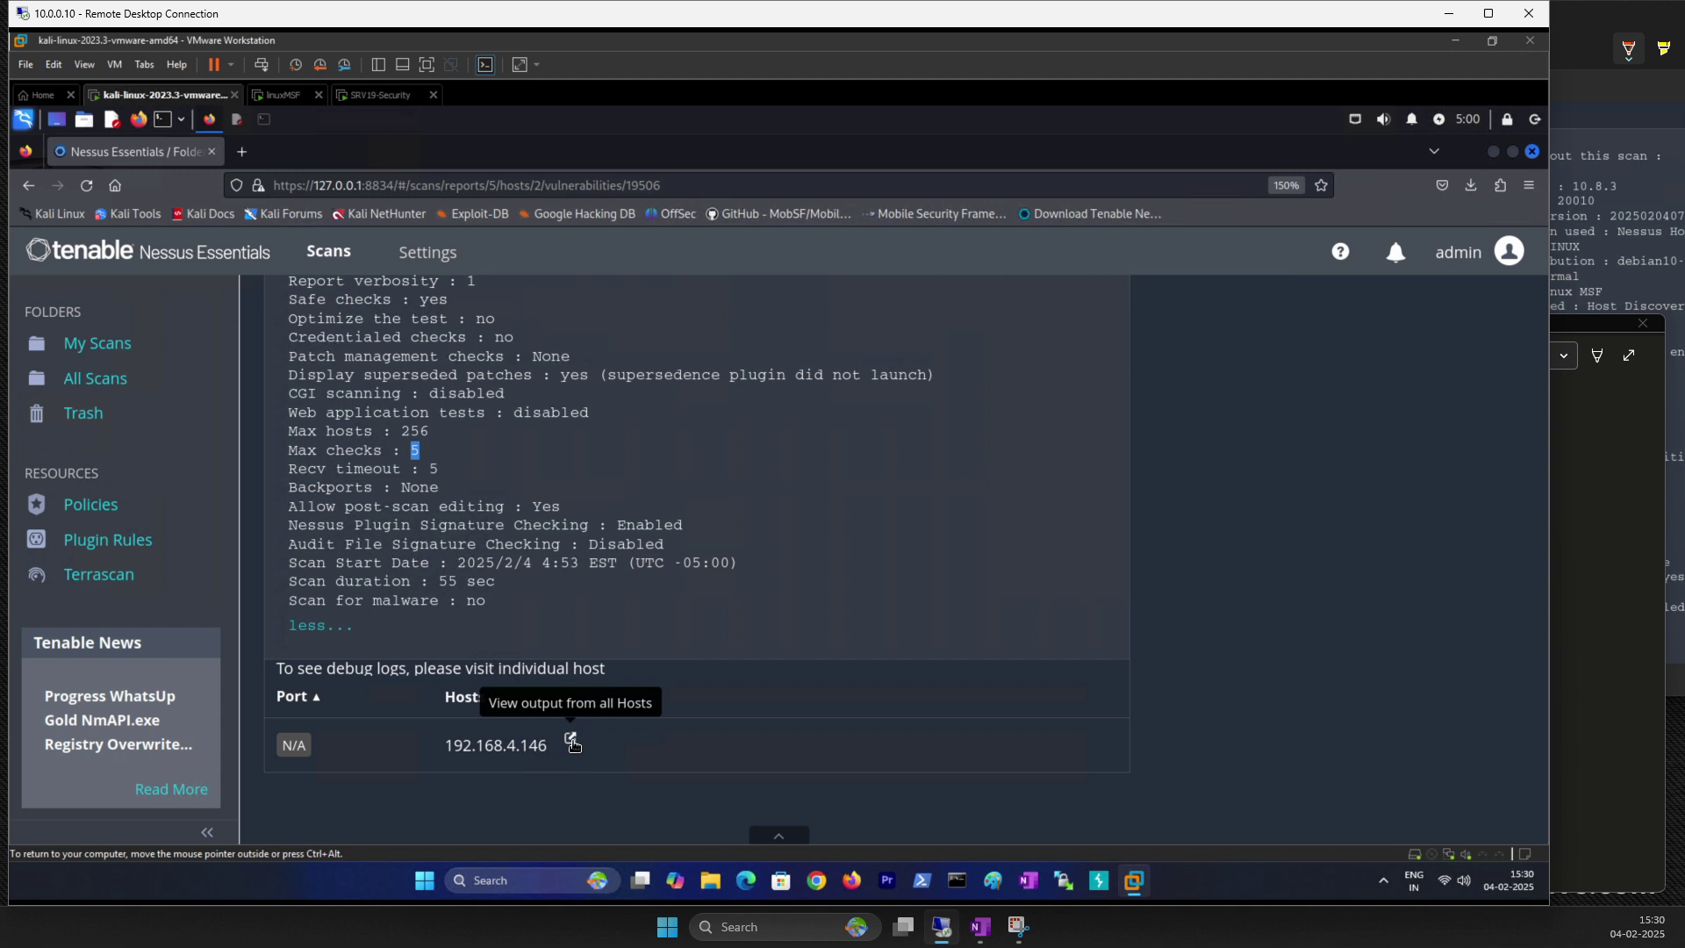
click(571, 741)
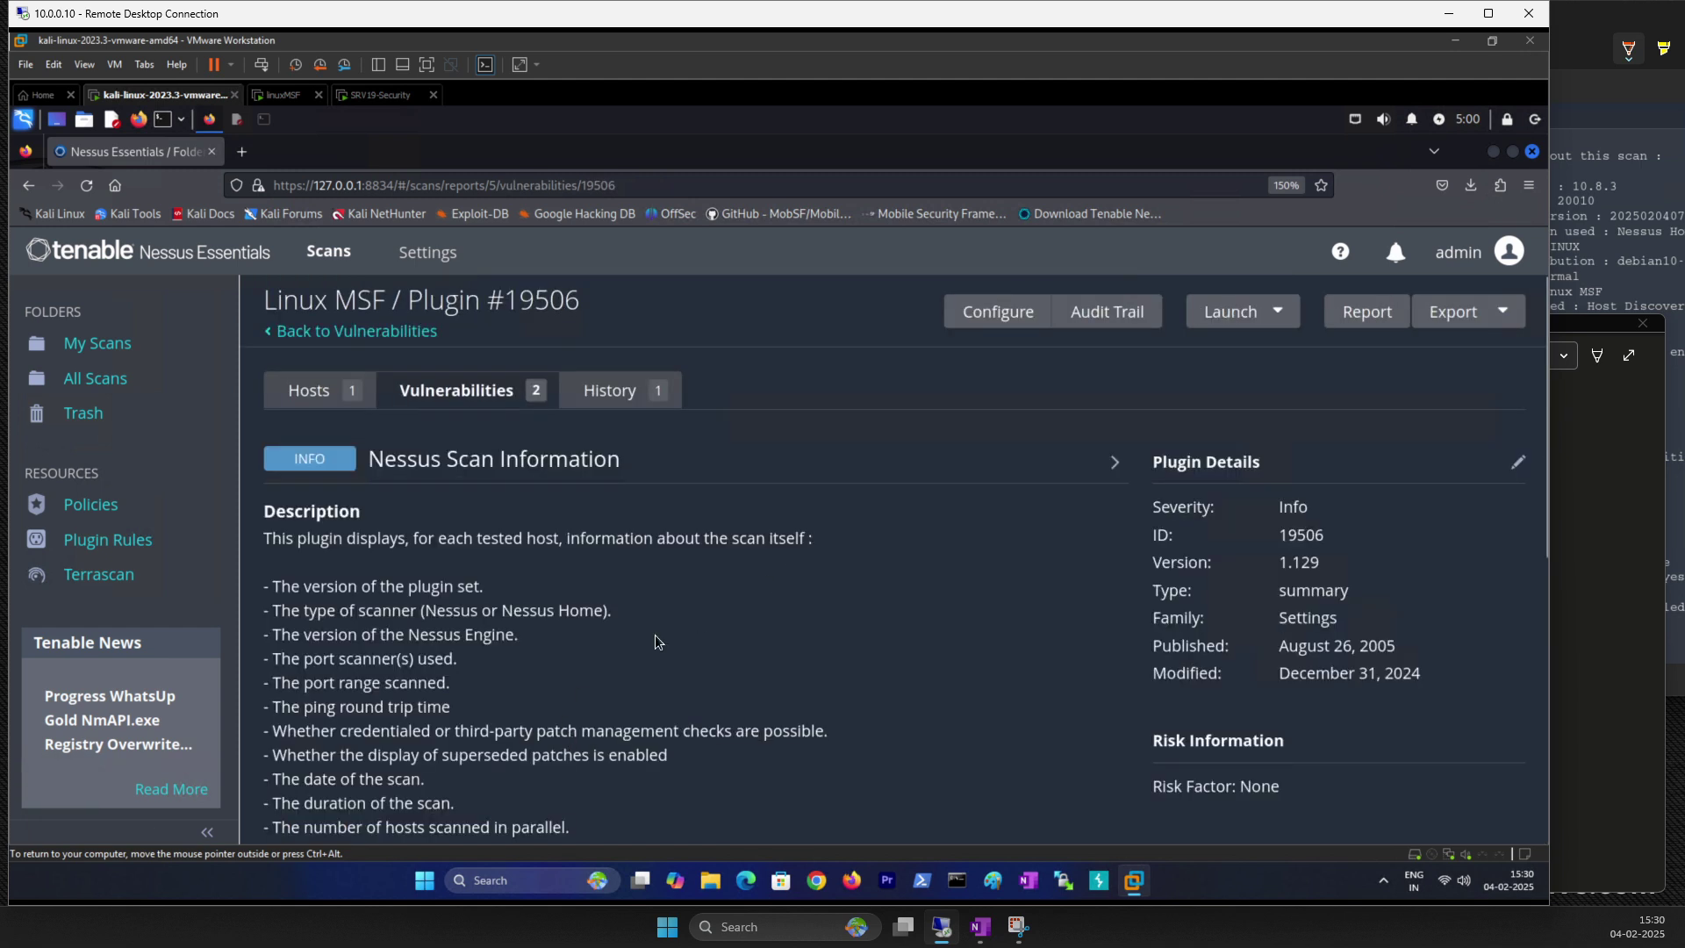
scroll(506, 668, down, 5)
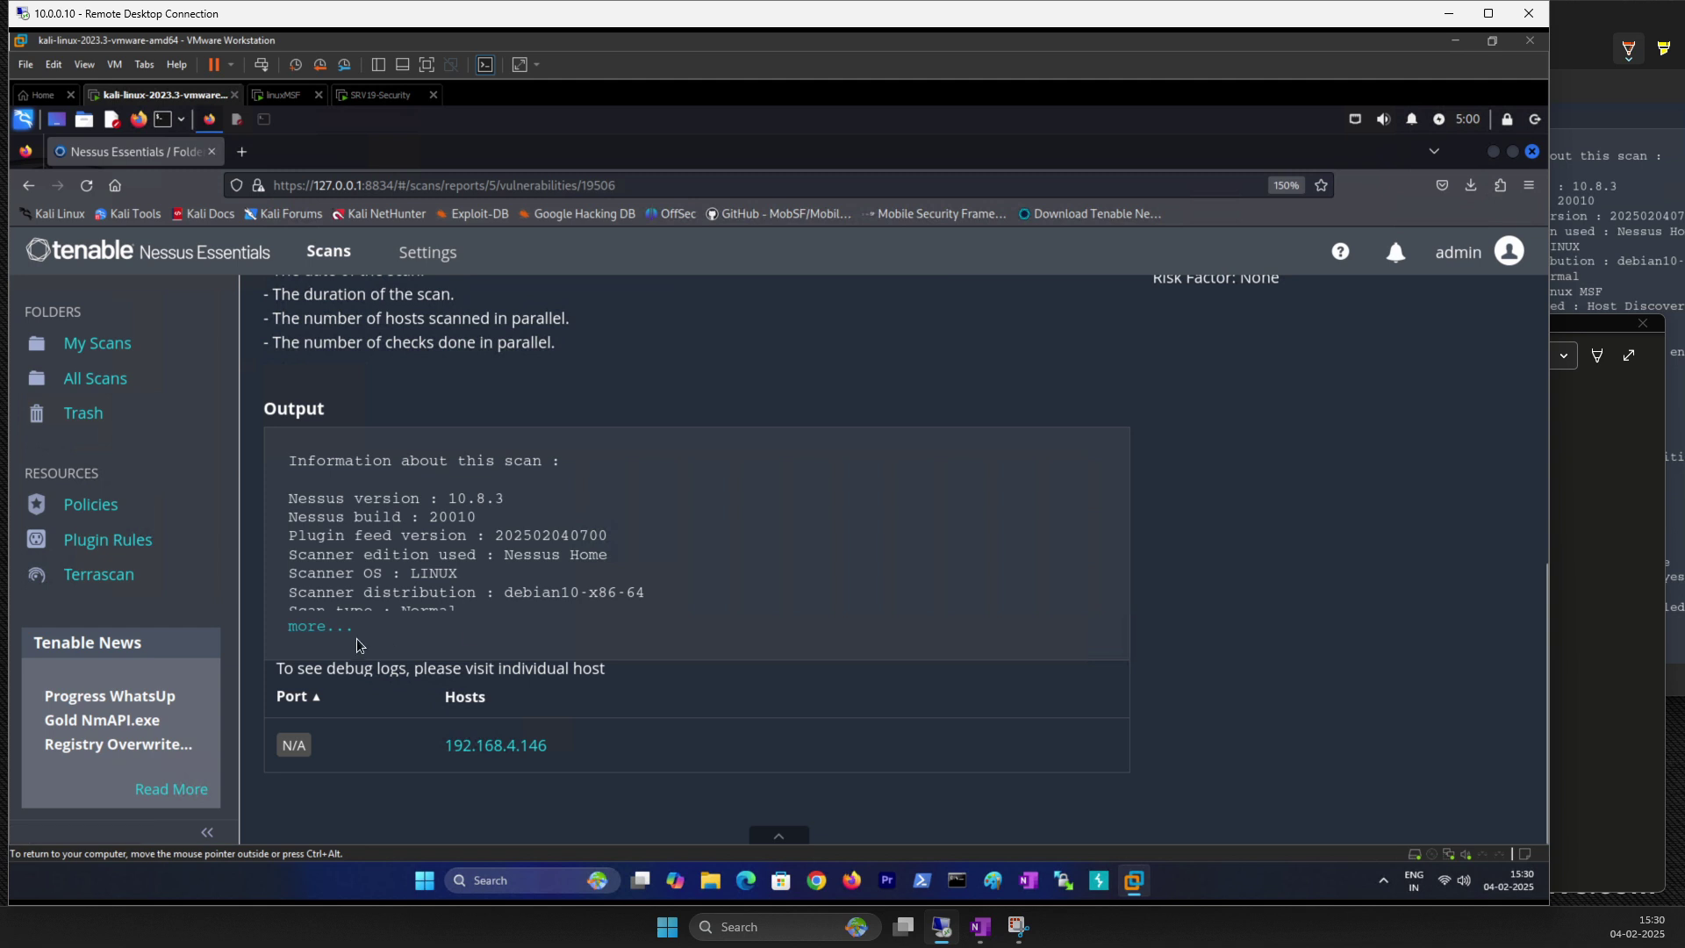
click(342, 629)
scroll(457, 686, down, 5)
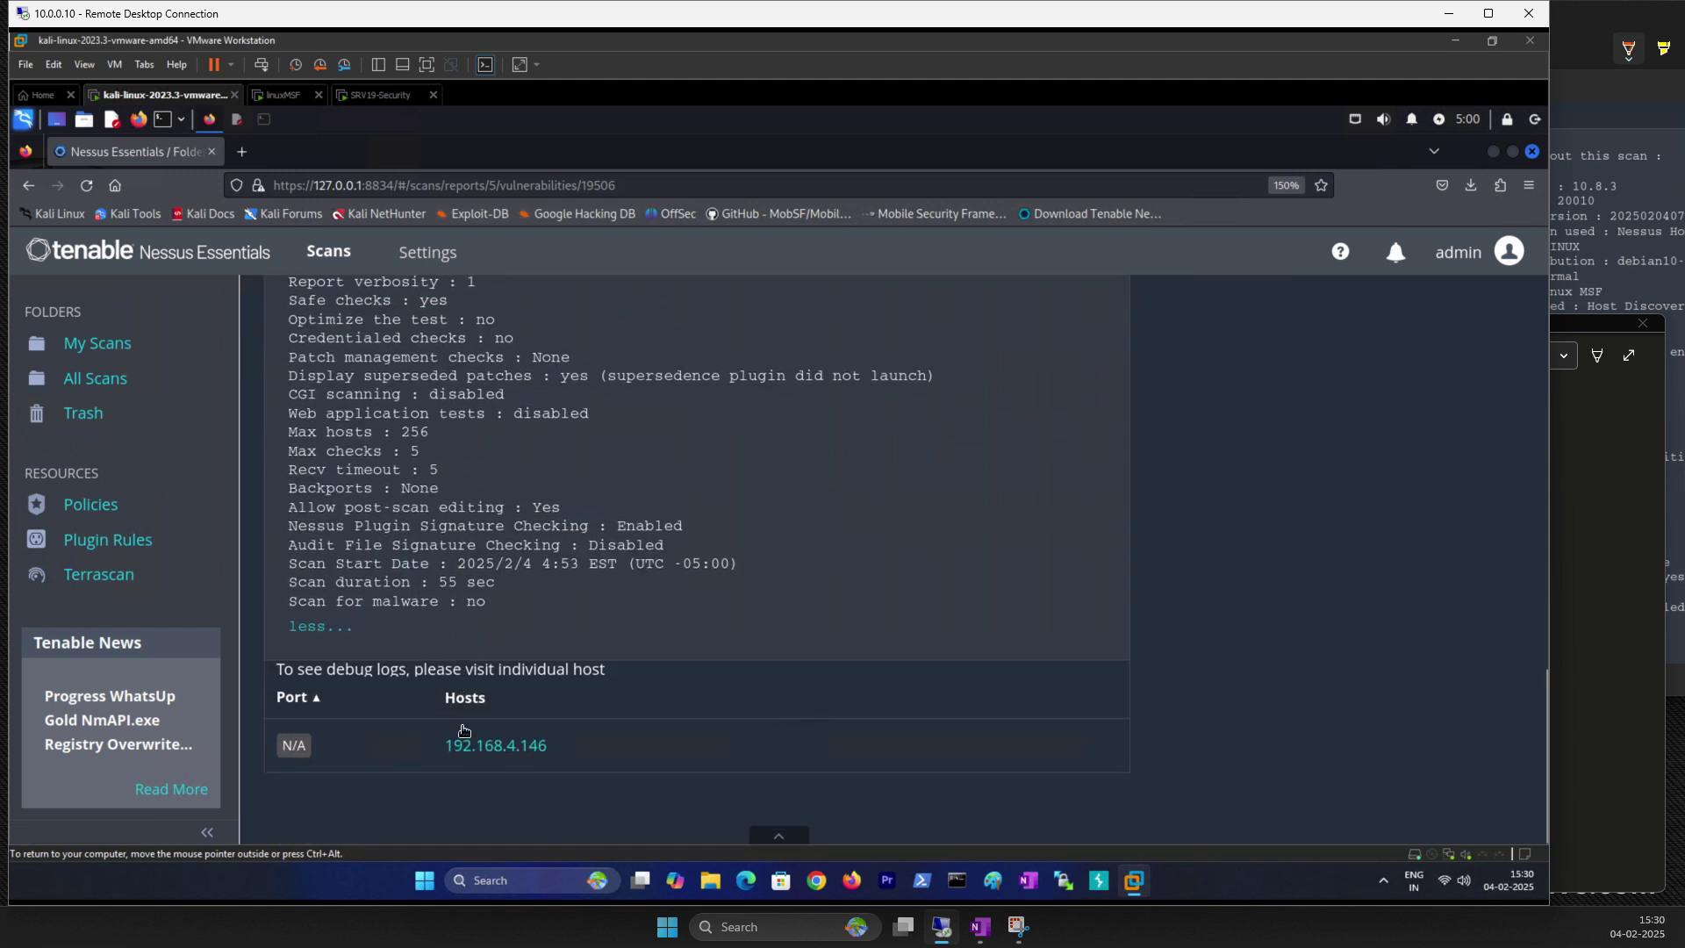
scroll(505, 693, up, 15)
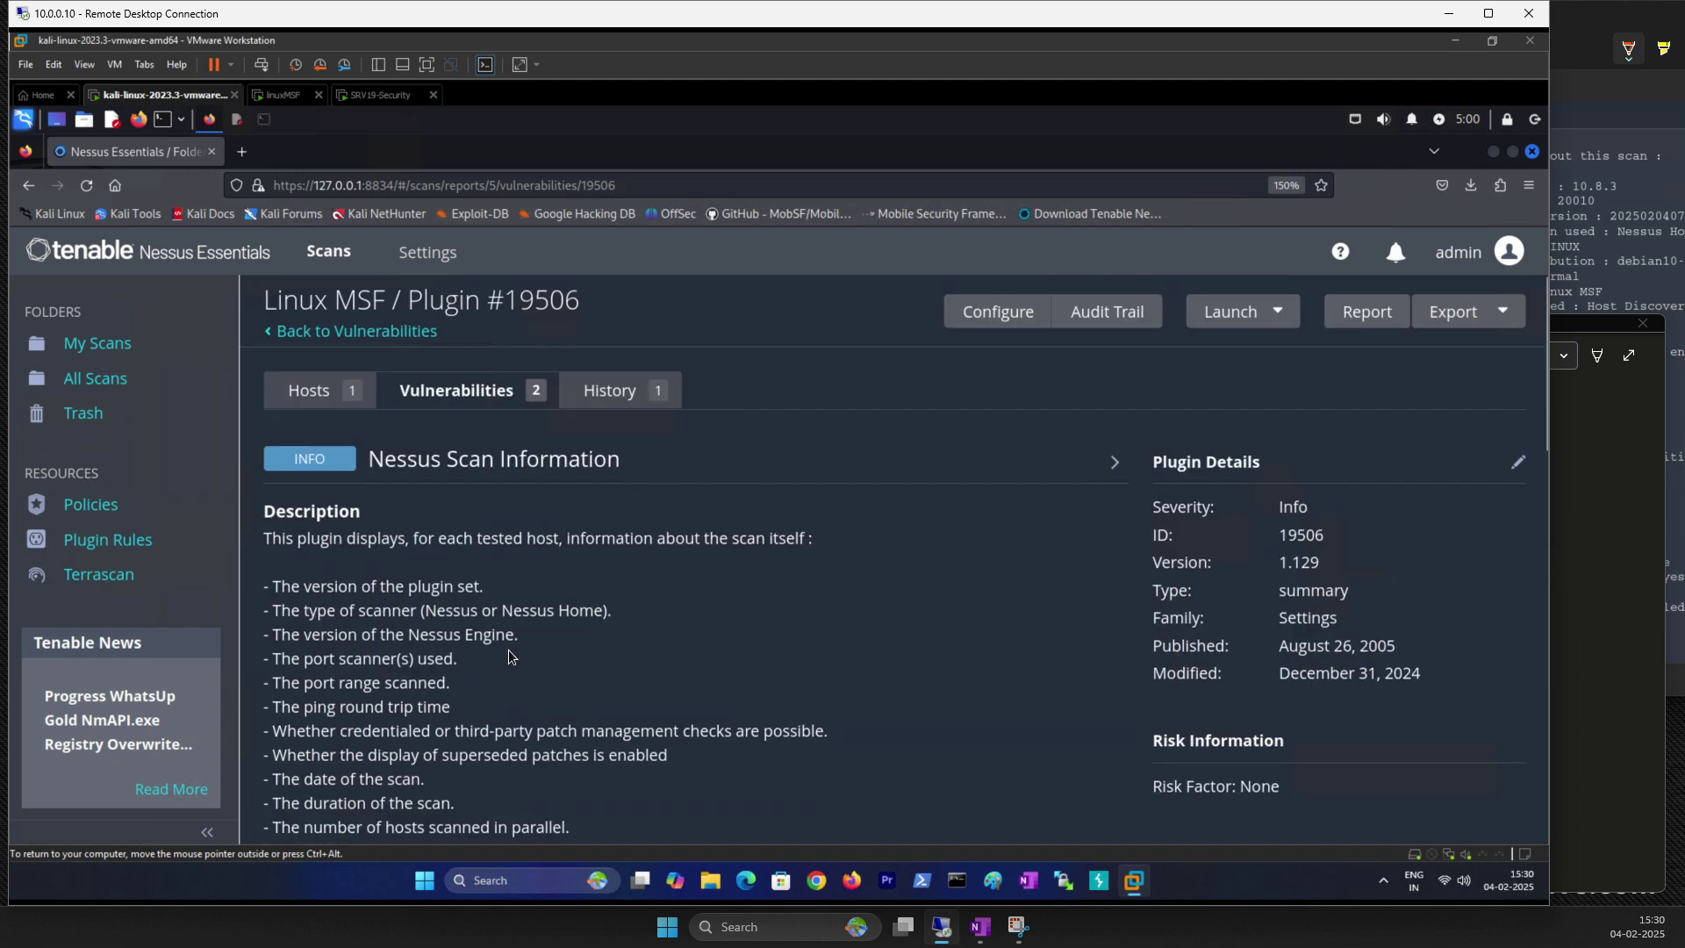
Step: Look through the scan's History, Hosts and Vulnerabilities tabs, then open the Port scanners finding
click(539, 395)
click(585, 392)
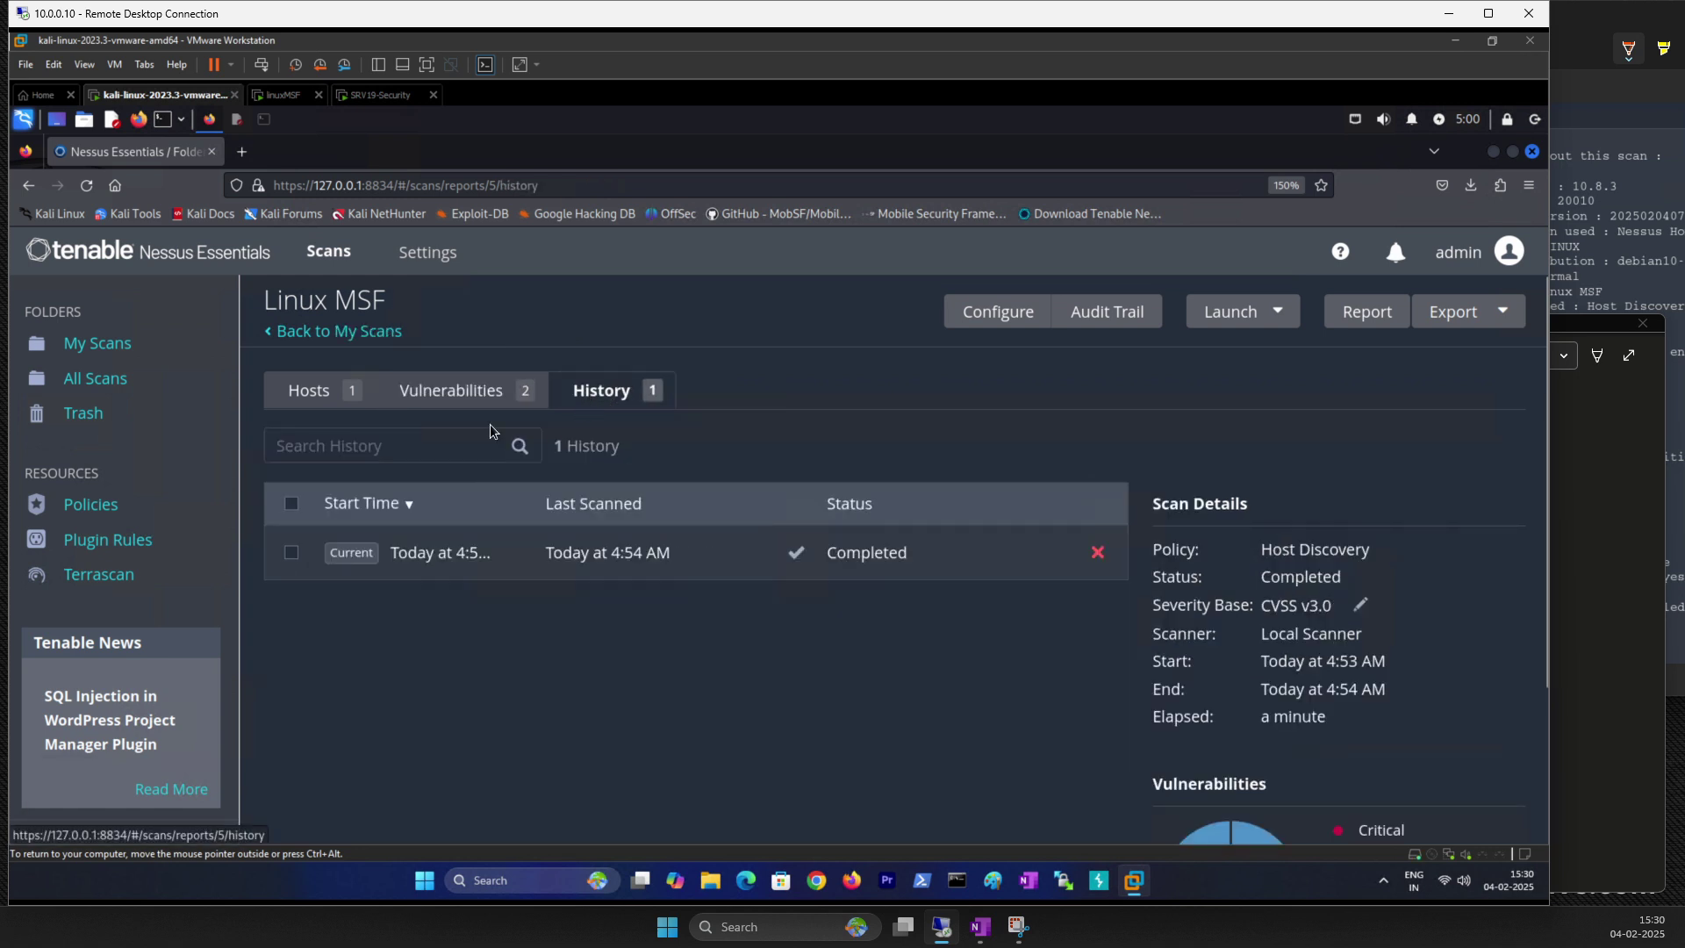
click(477, 388)
click(606, 392)
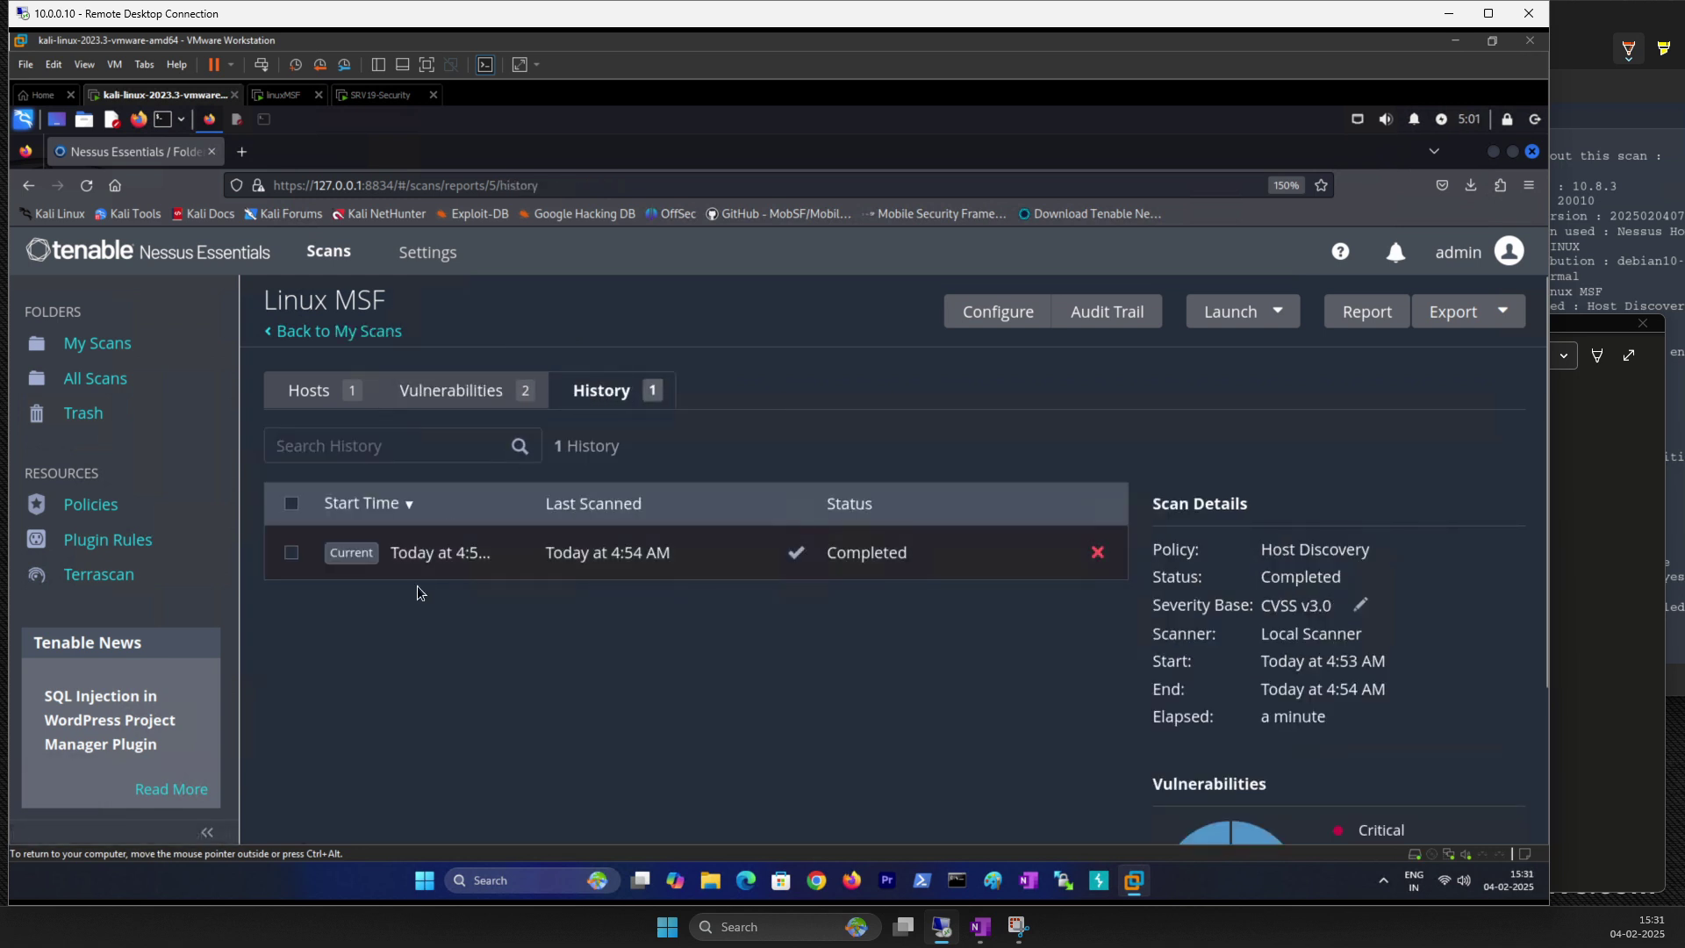
click(309, 391)
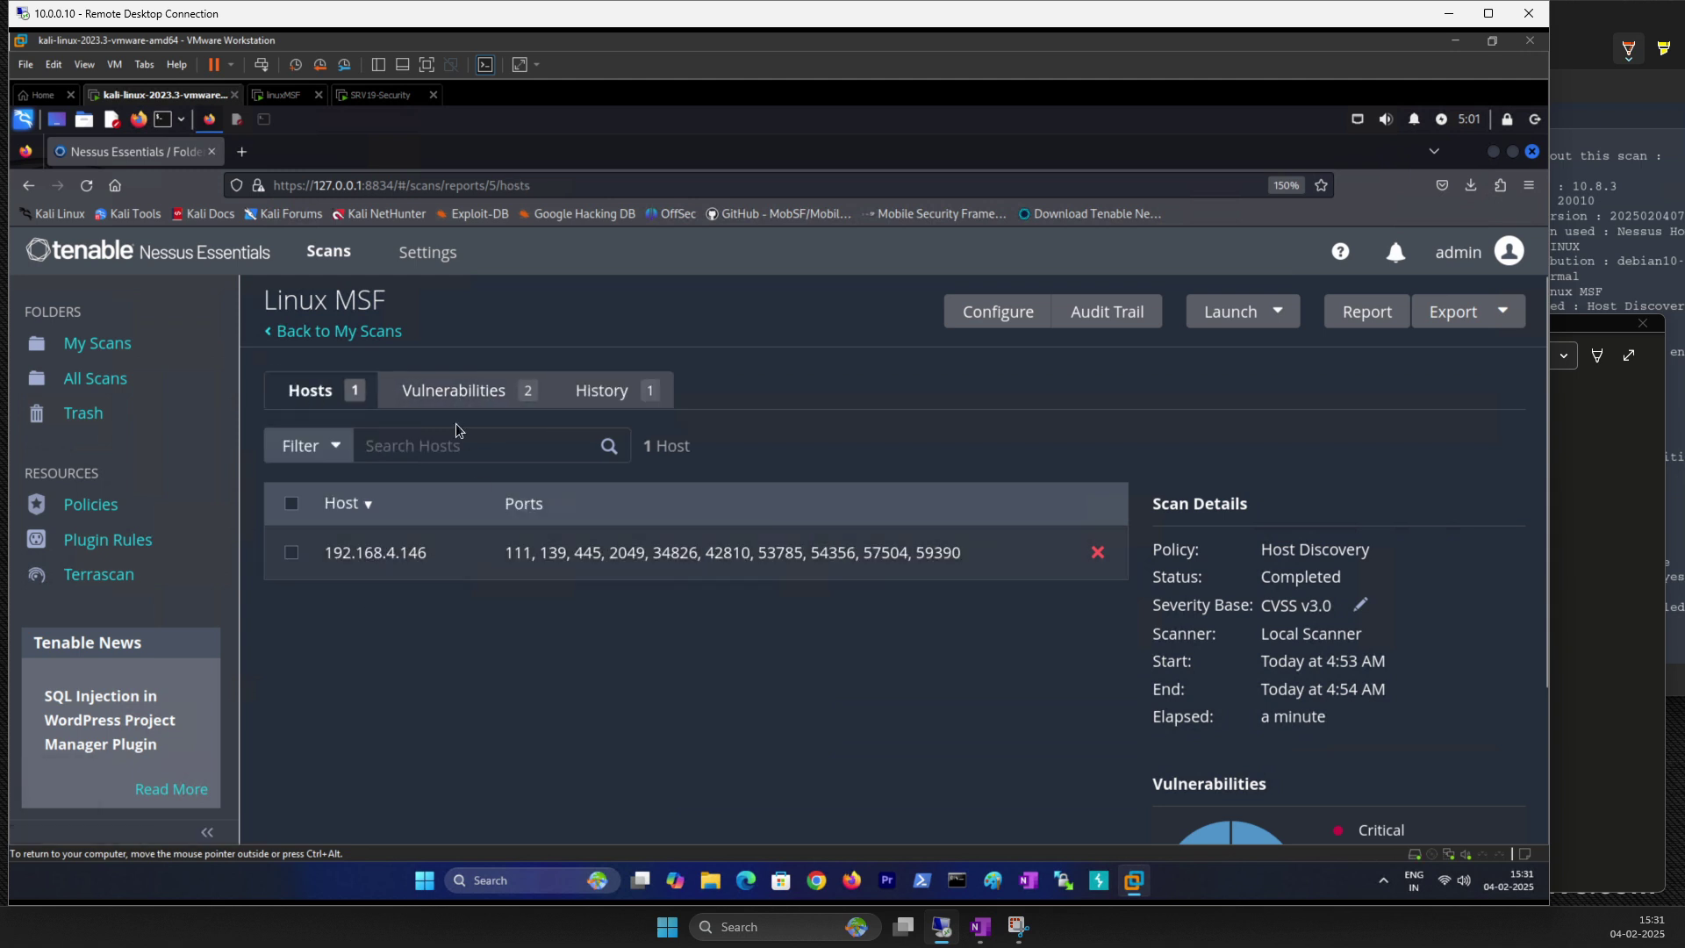
click(446, 395)
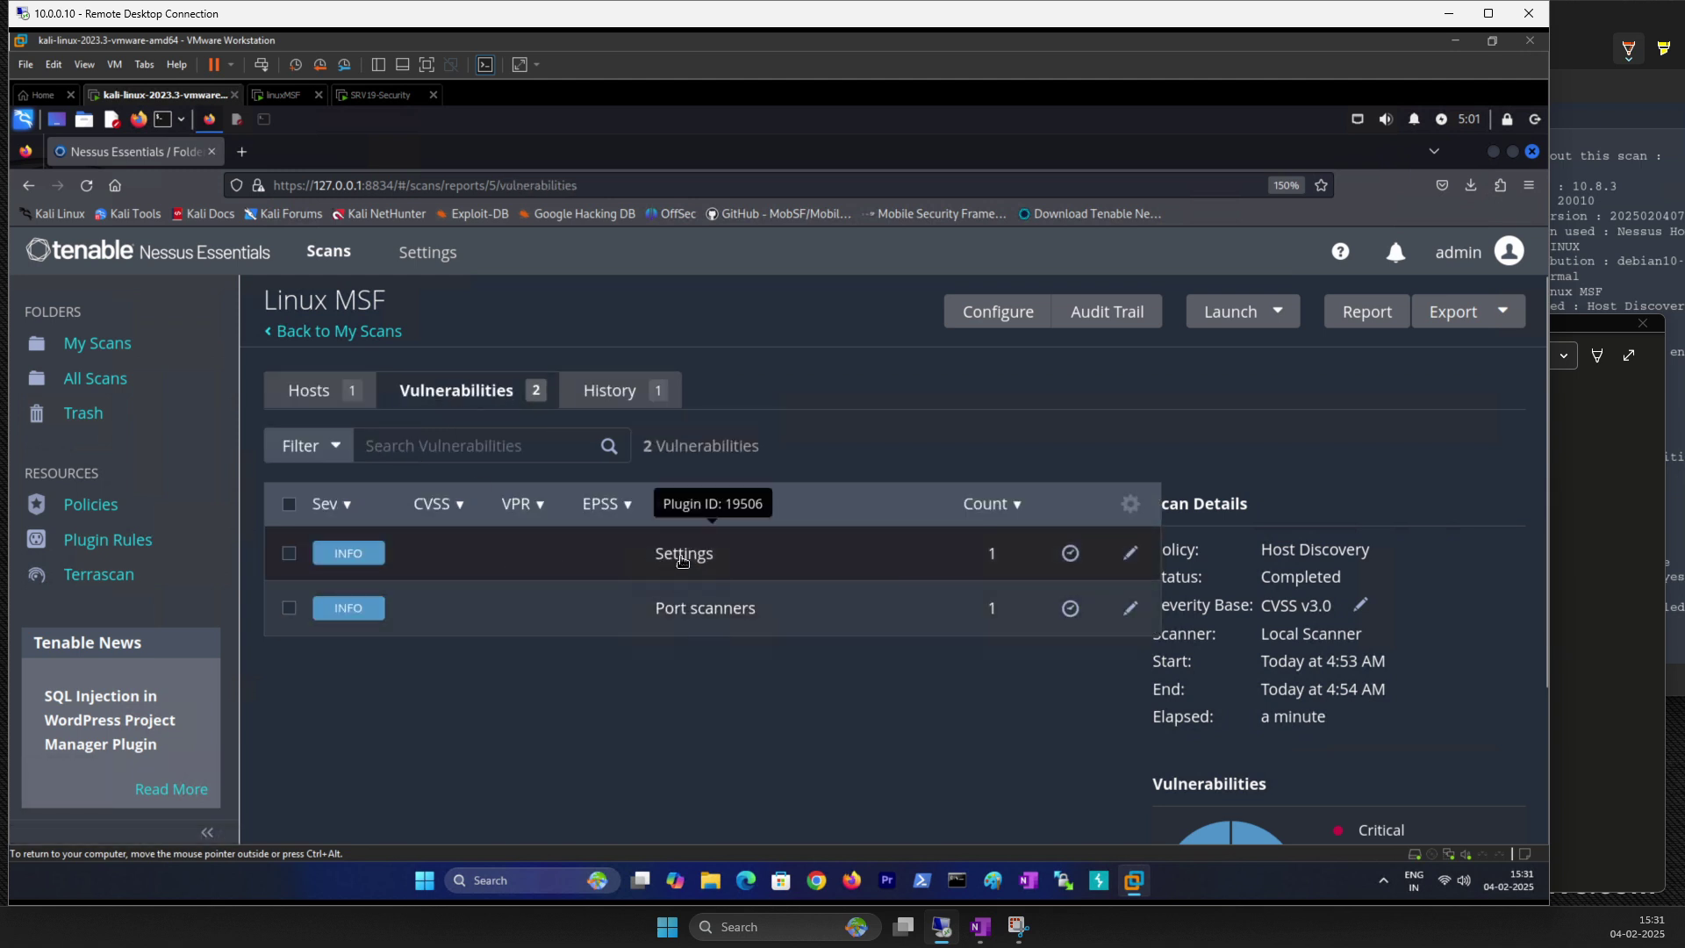
click(349, 607)
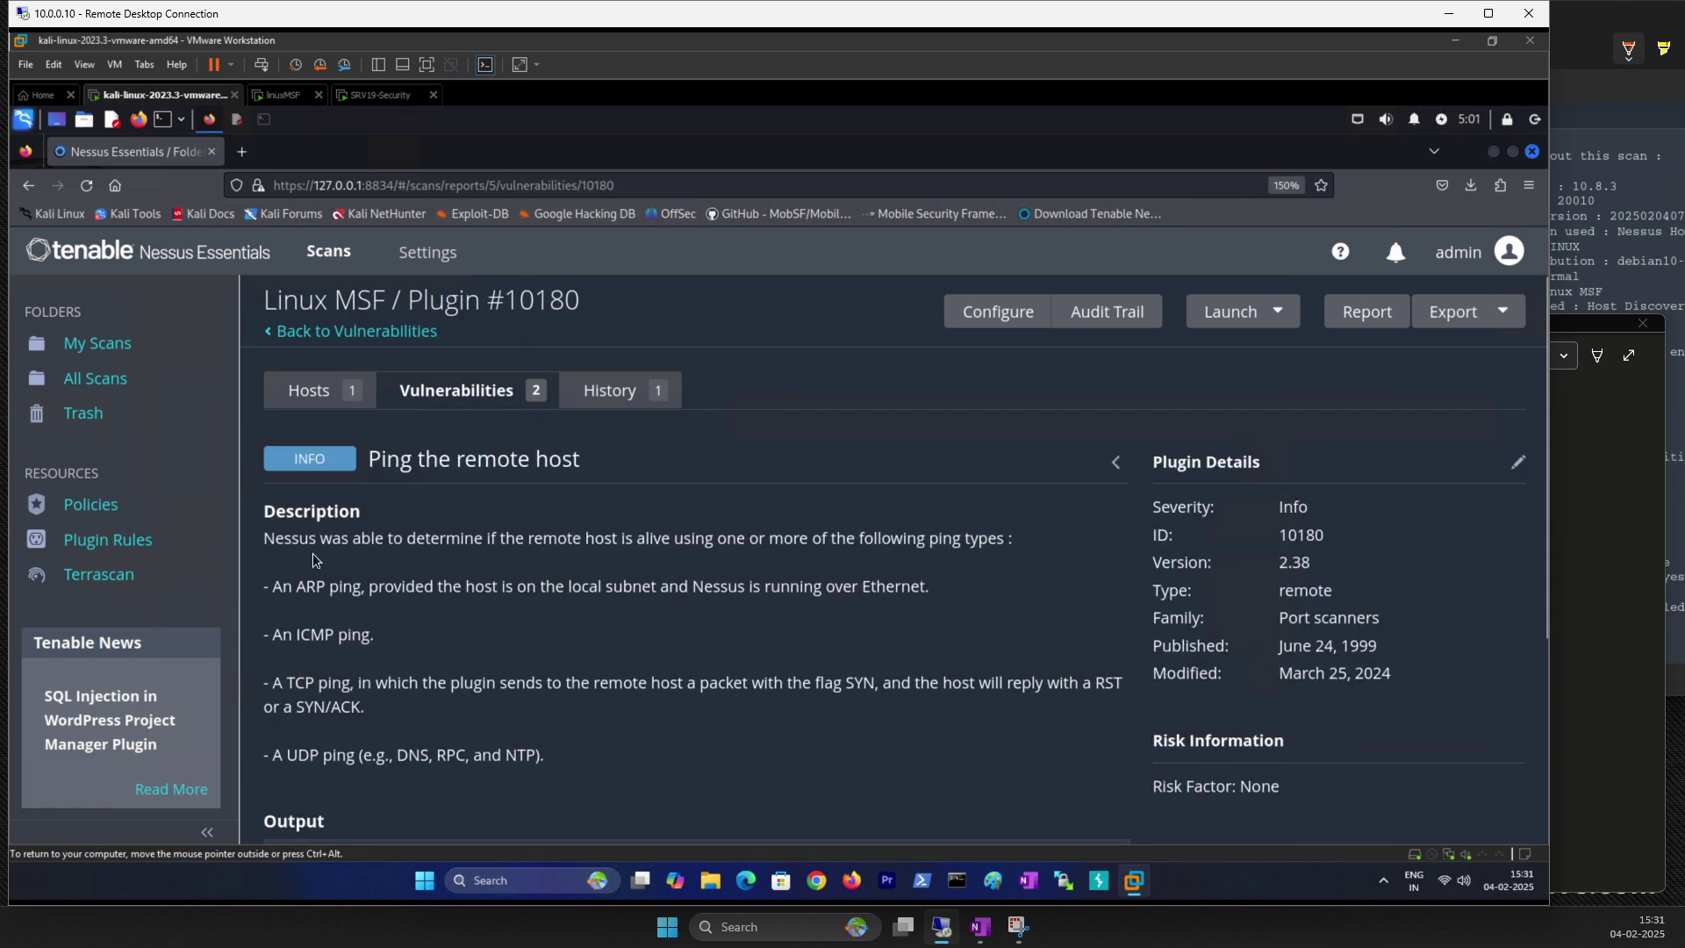
Step: Highlight the host-up and ARP reply lines and the MAC address 00:0c:29:93:24:40, then switch to linuxMSF
scroll(306, 615, down, 3)
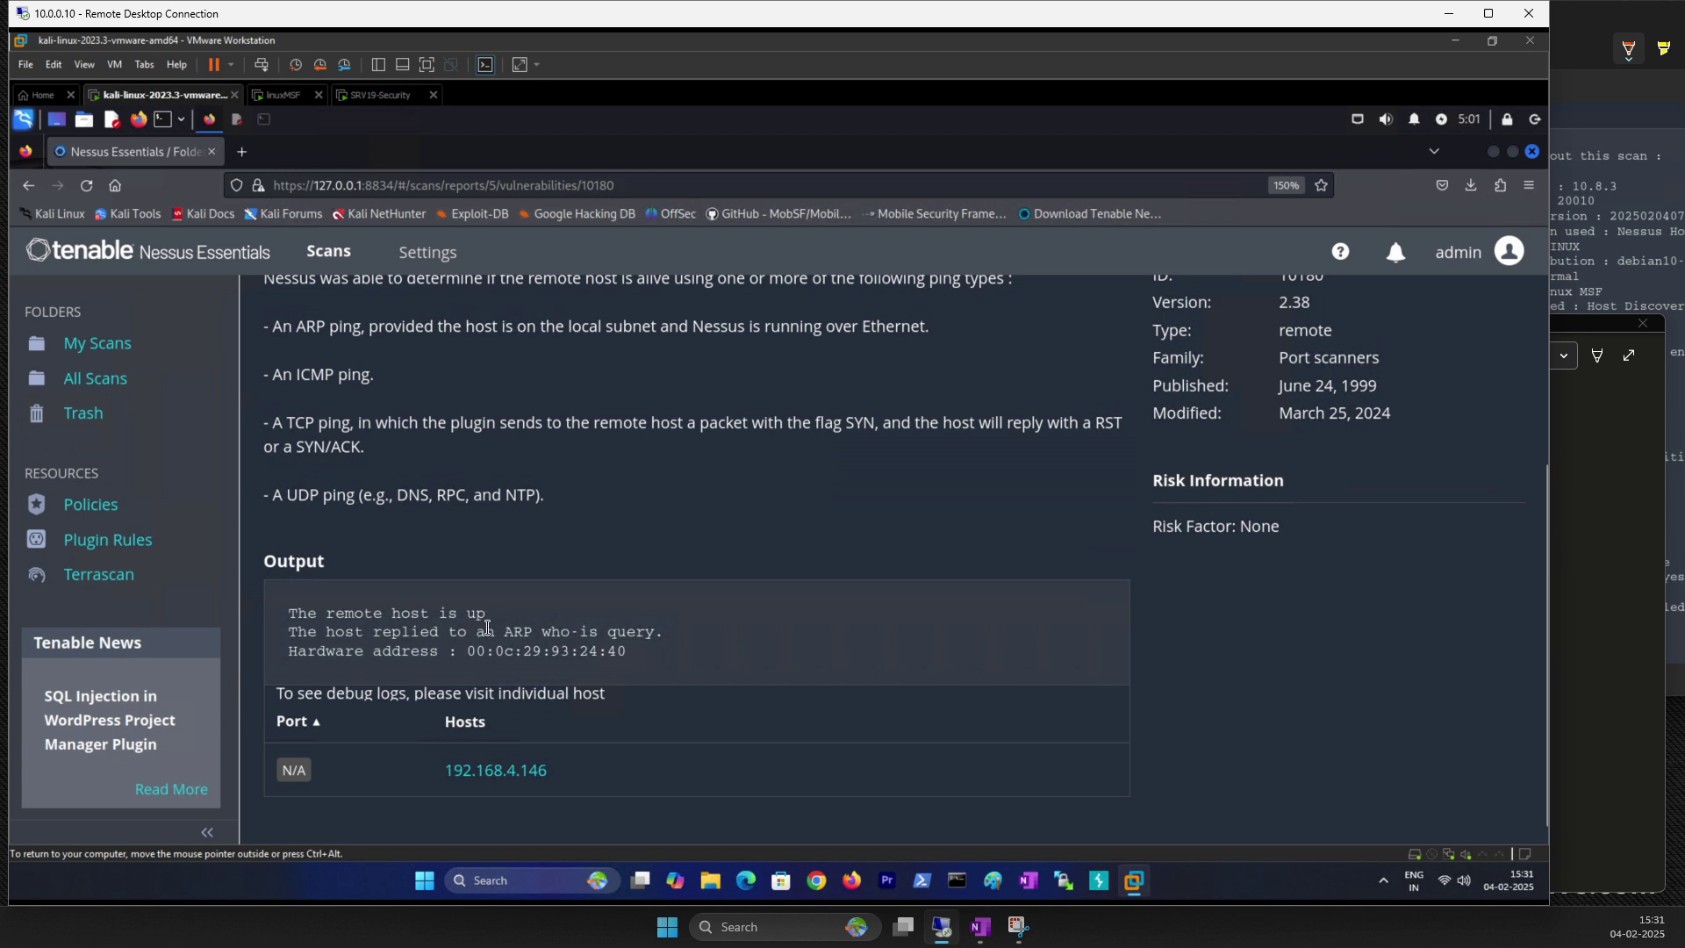
drag(487, 616, 326, 614)
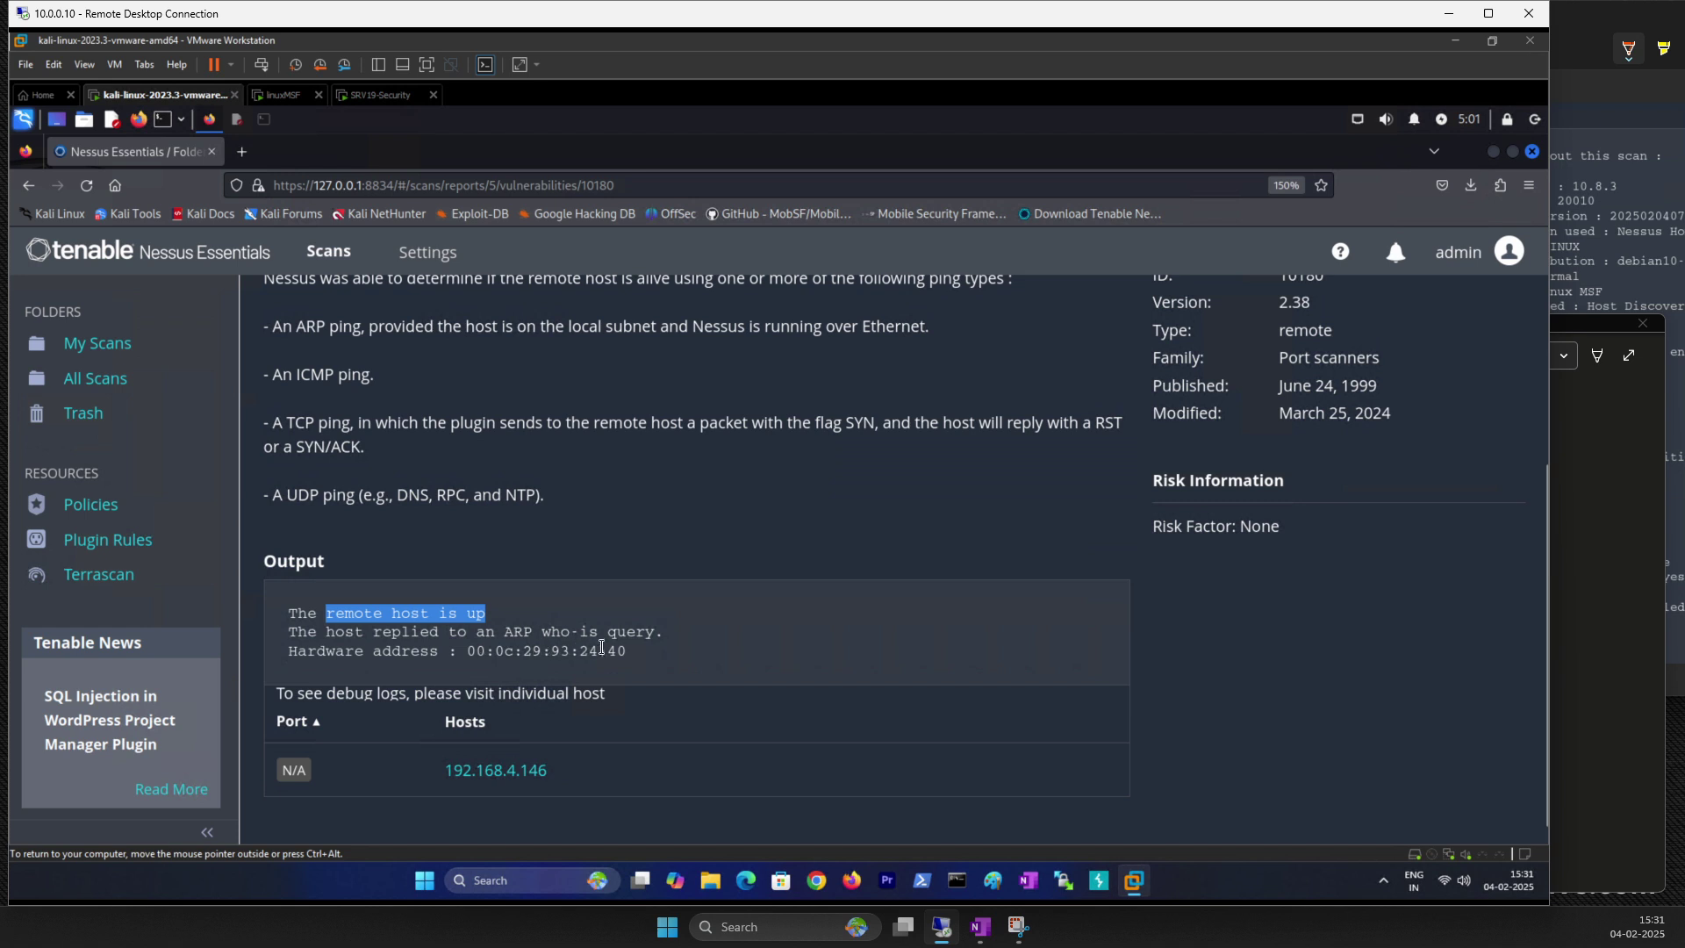
drag(666, 636, 291, 636)
scroll(1142, 583, up, 3)
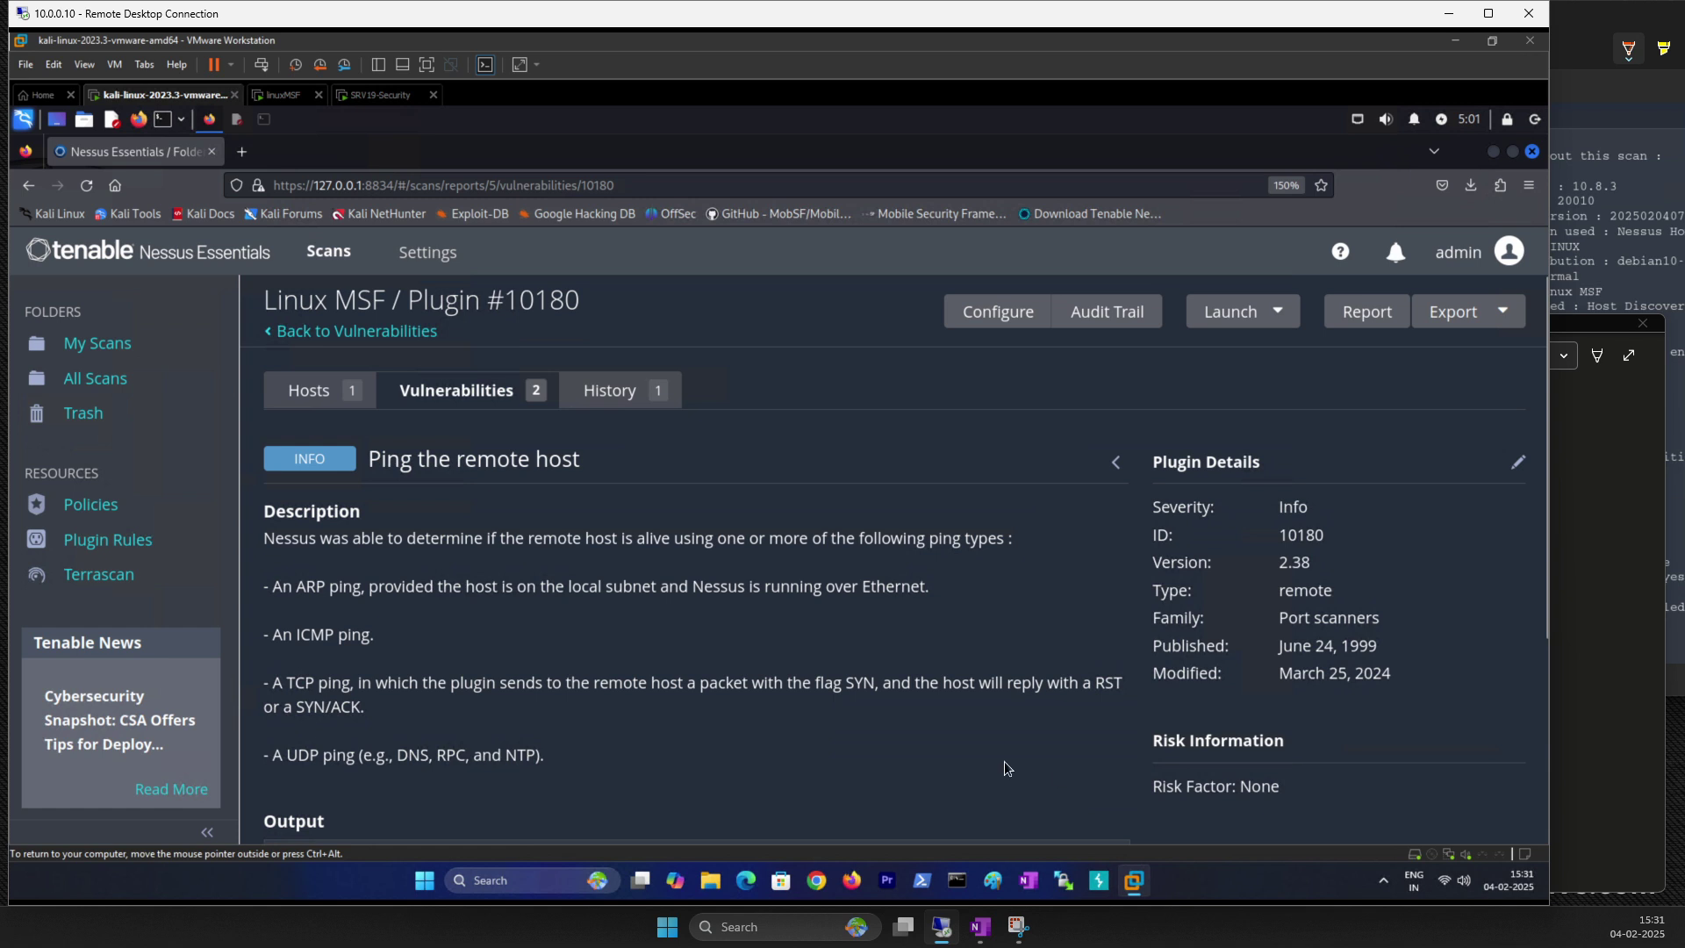
scroll(1005, 768, down, 3)
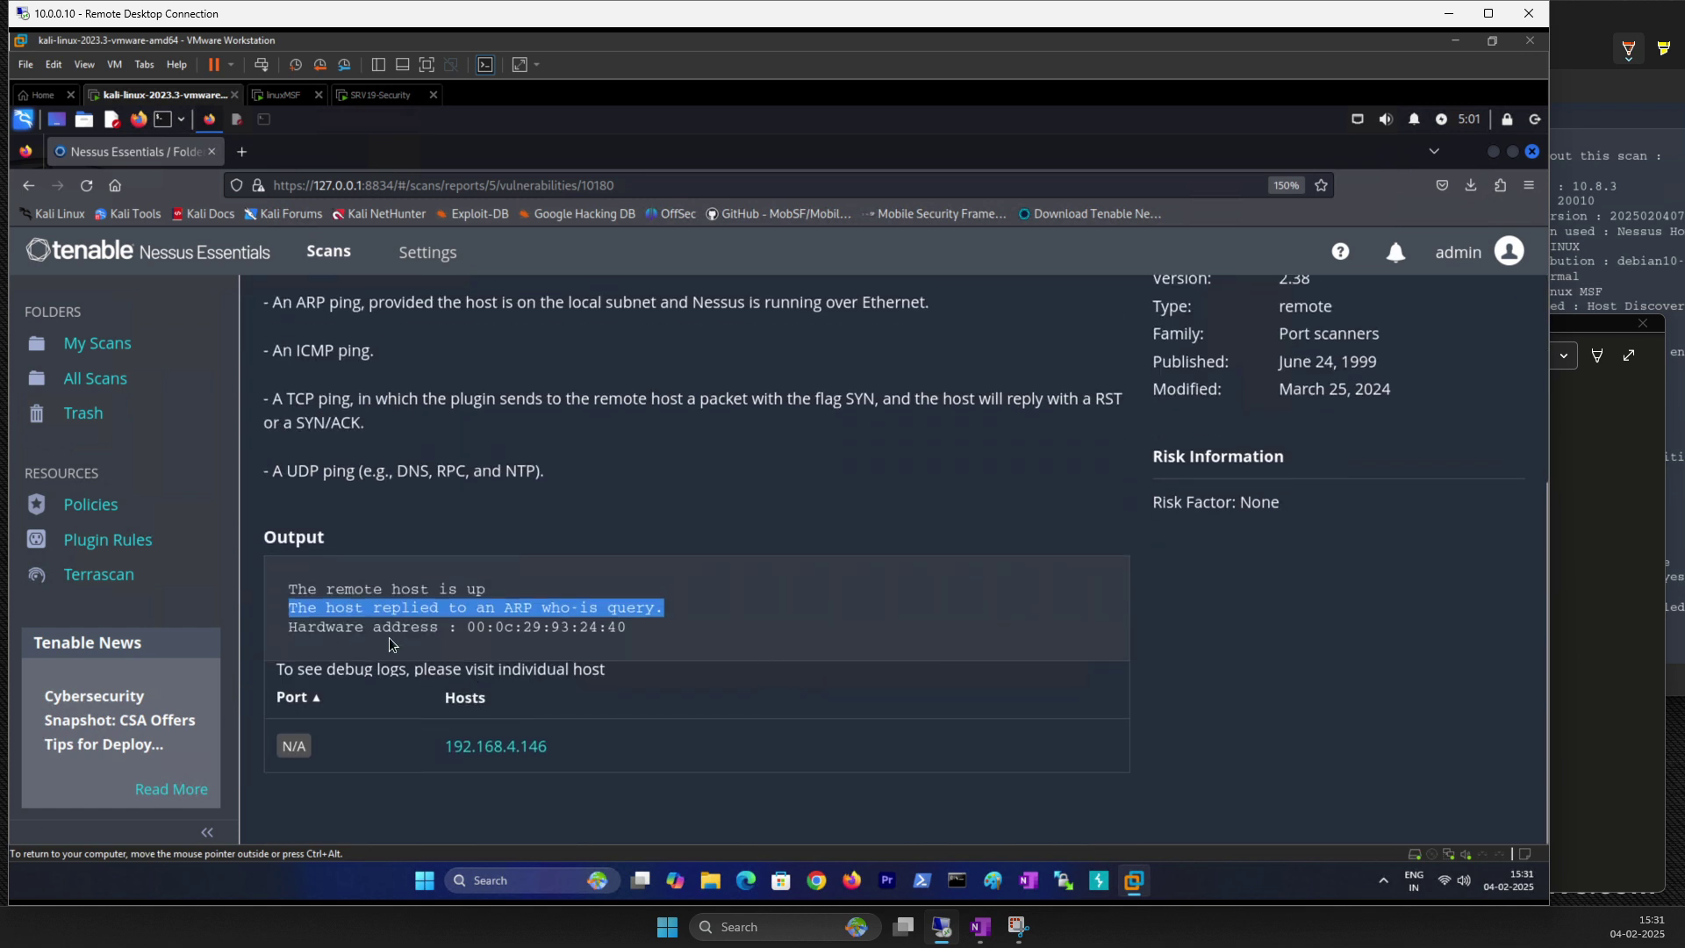
drag(467, 631, 631, 633)
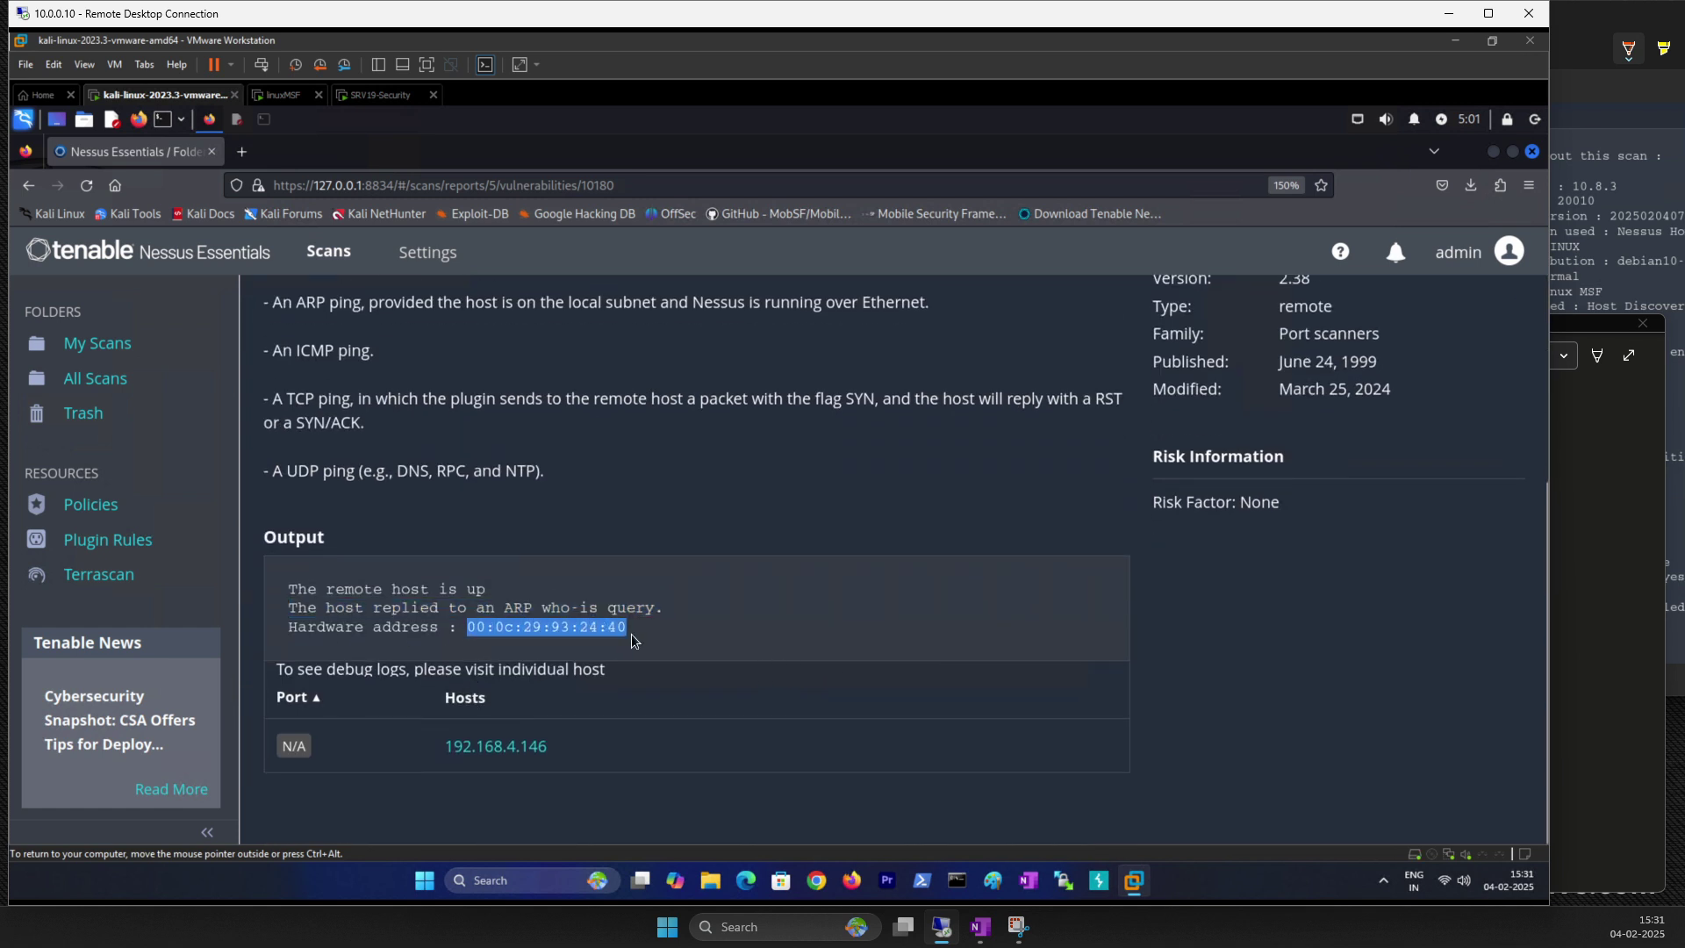
click(287, 94)
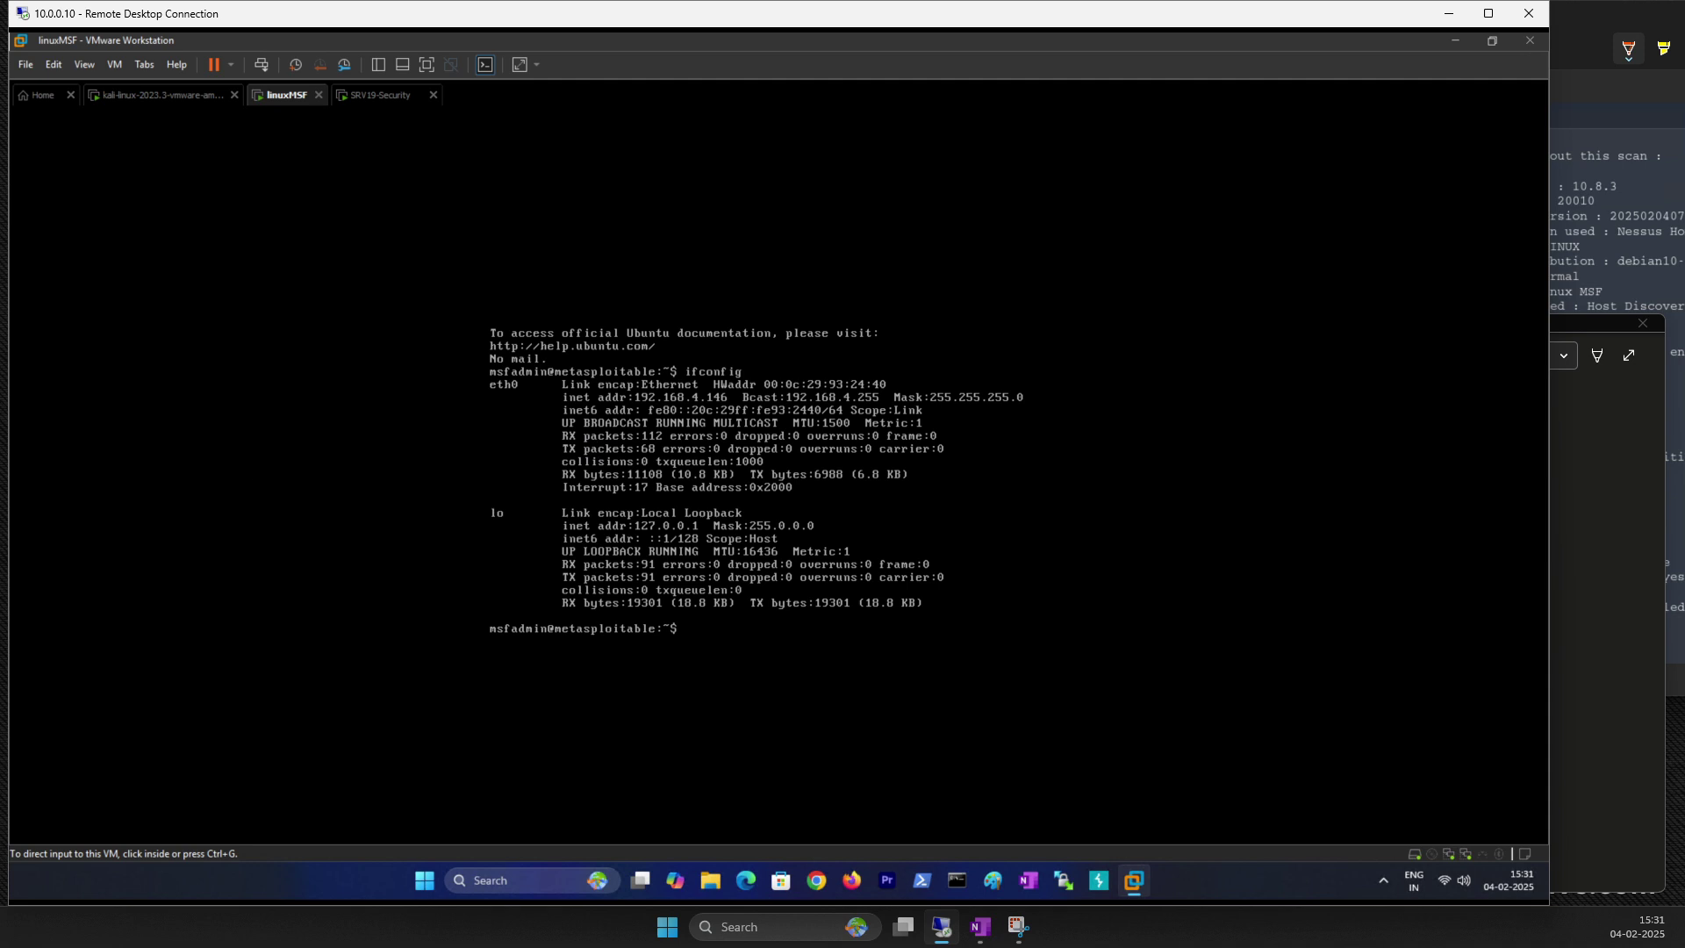
mouse_move(988, 372)
mouse_down()
mouse_move(739, 399)
mouse_move(838, 419)
mouse_up()
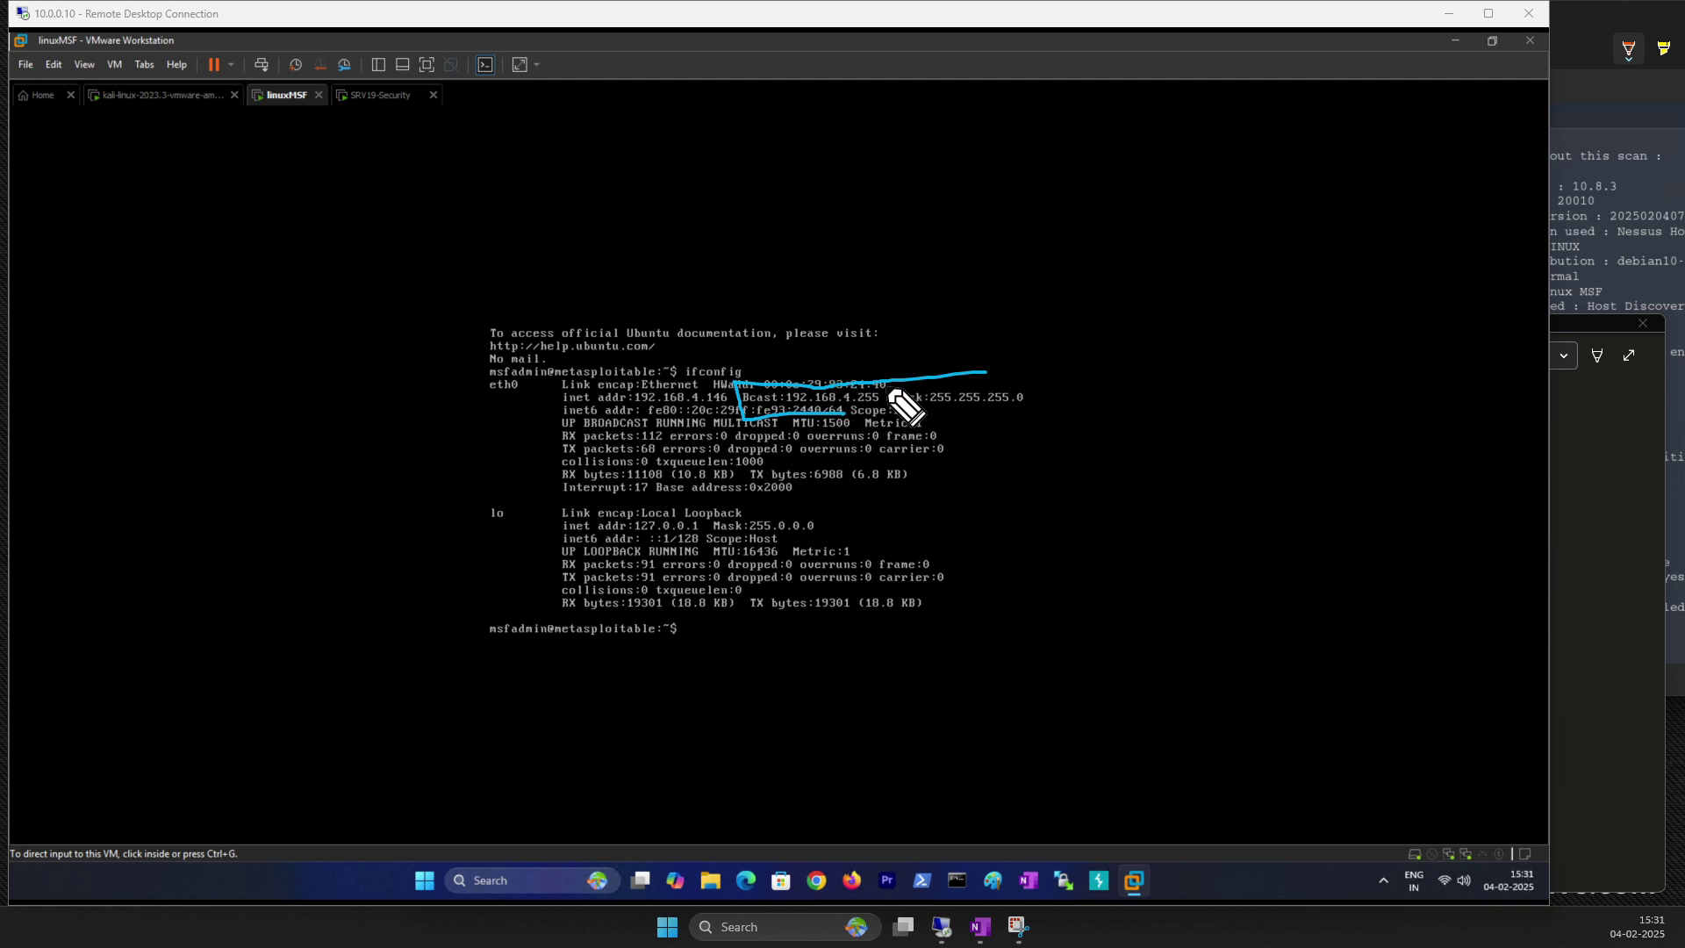
mouse_move(736, 358)
mouse_down()
mouse_move(915, 408)
mouse_move(803, 405)
mouse_move(757, 349)
mouse_move(888, 392)
mouse_up()
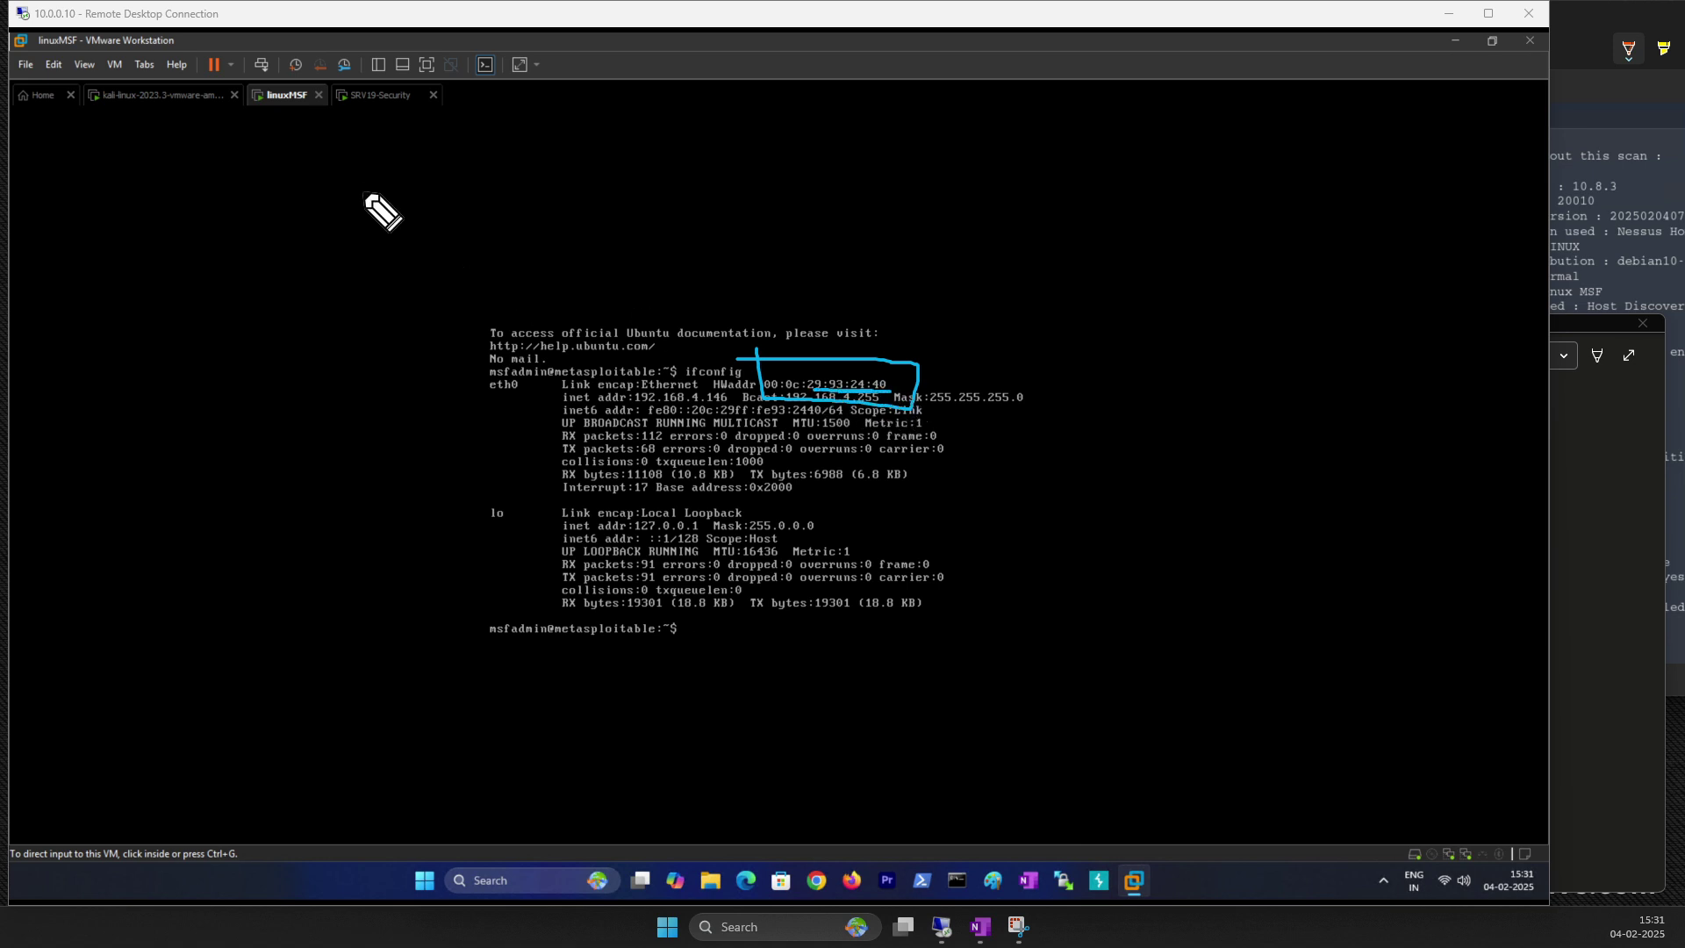
key(Escape)
Step: Back on the Kali machine, open host 192.168.4.146's findings in the Linux MSF scan
click(184, 89)
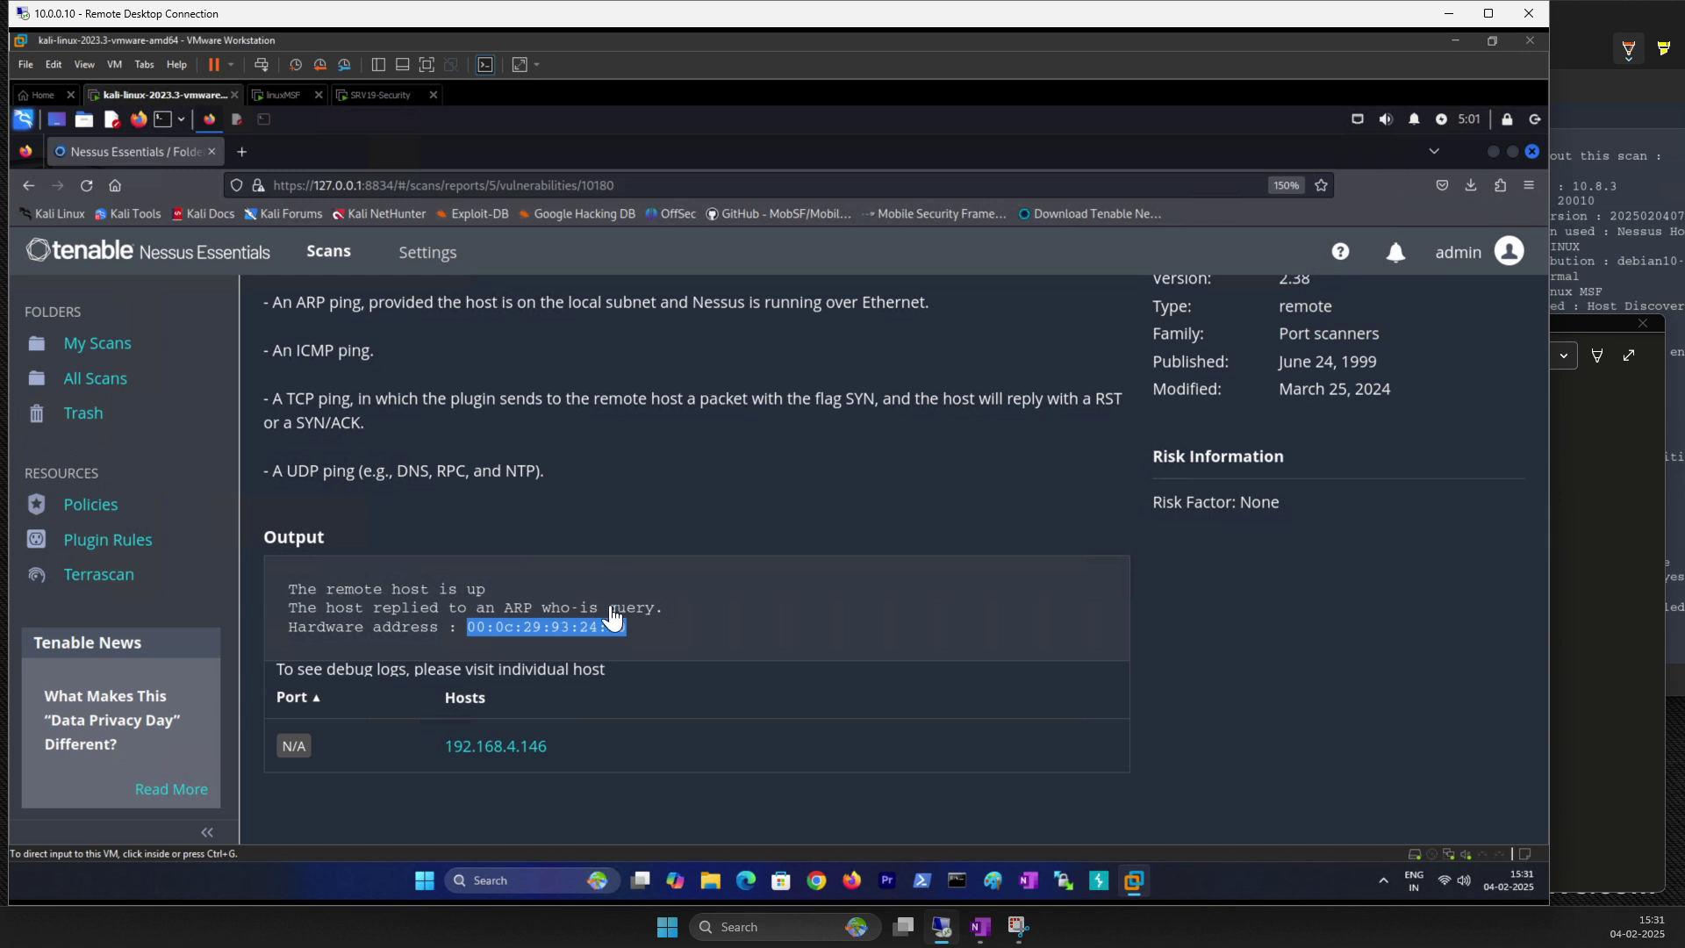
click(558, 610)
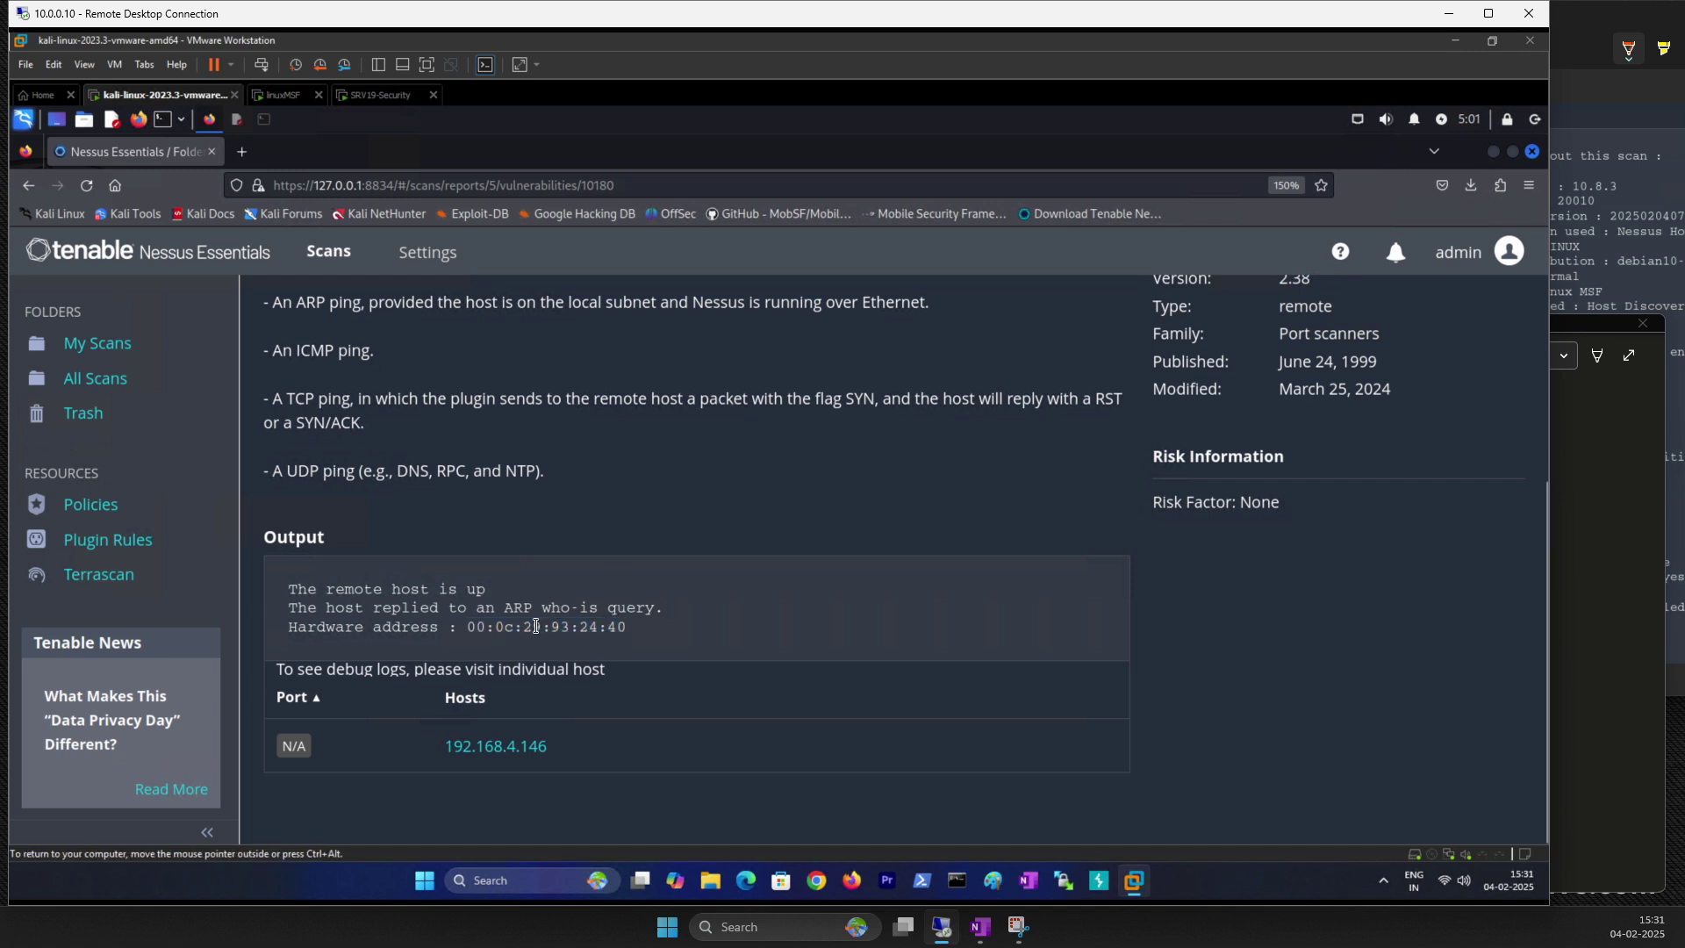
click(485, 753)
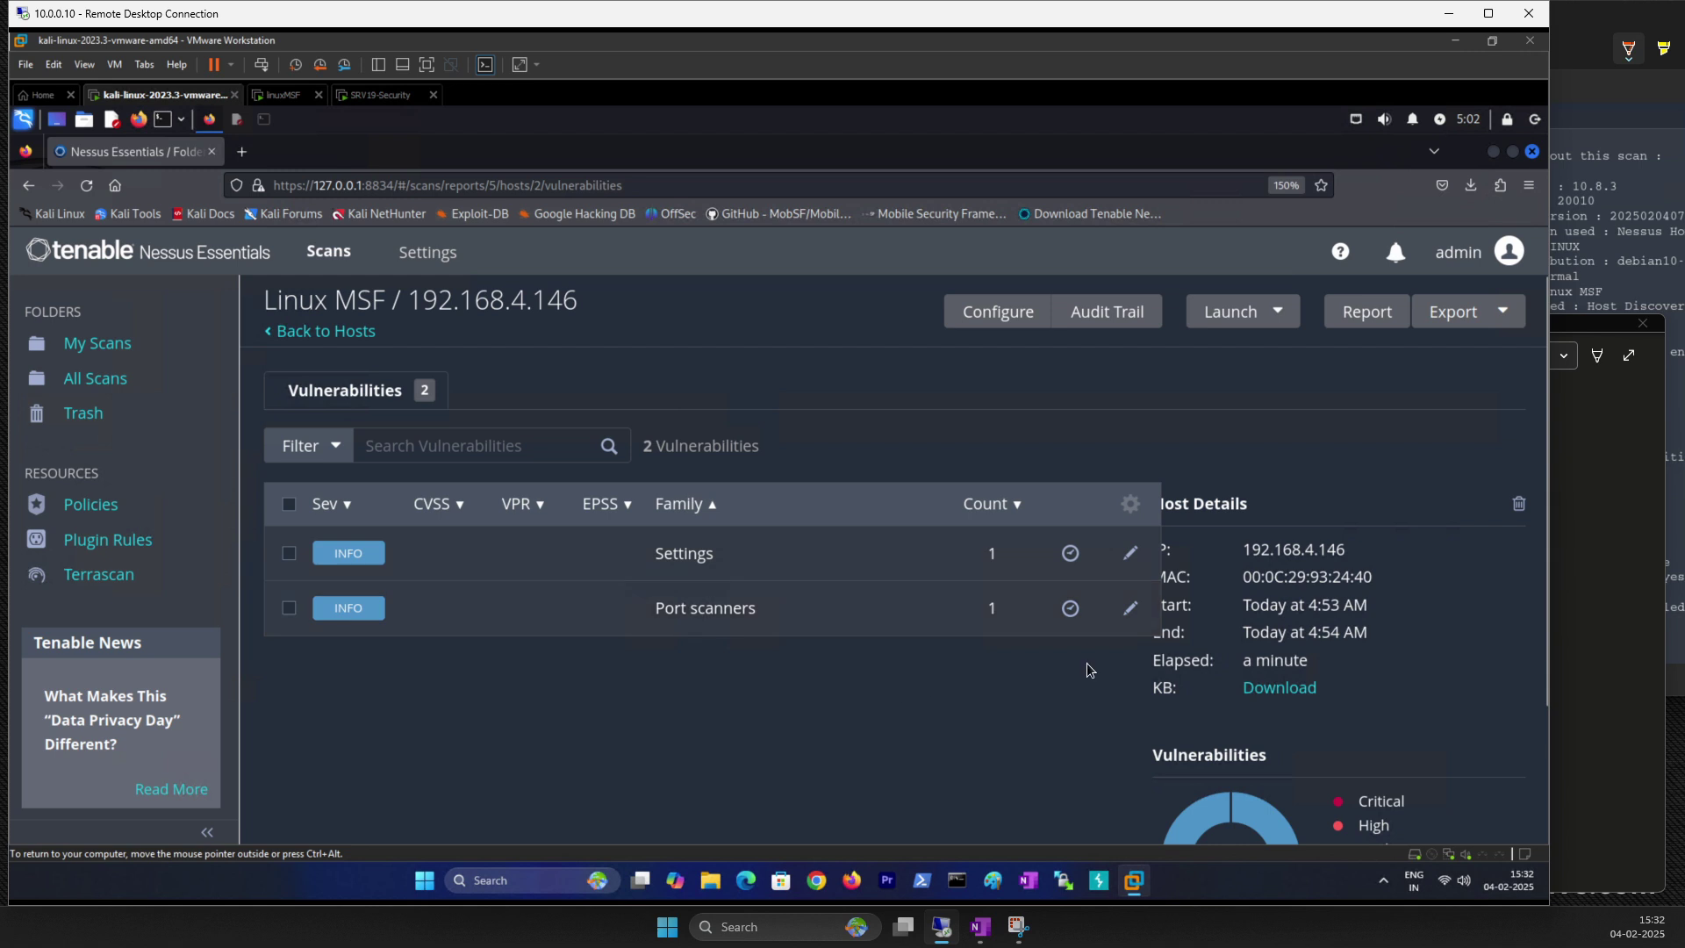
scroll(1087, 662, down, 2)
scroll(955, 712, up, 2)
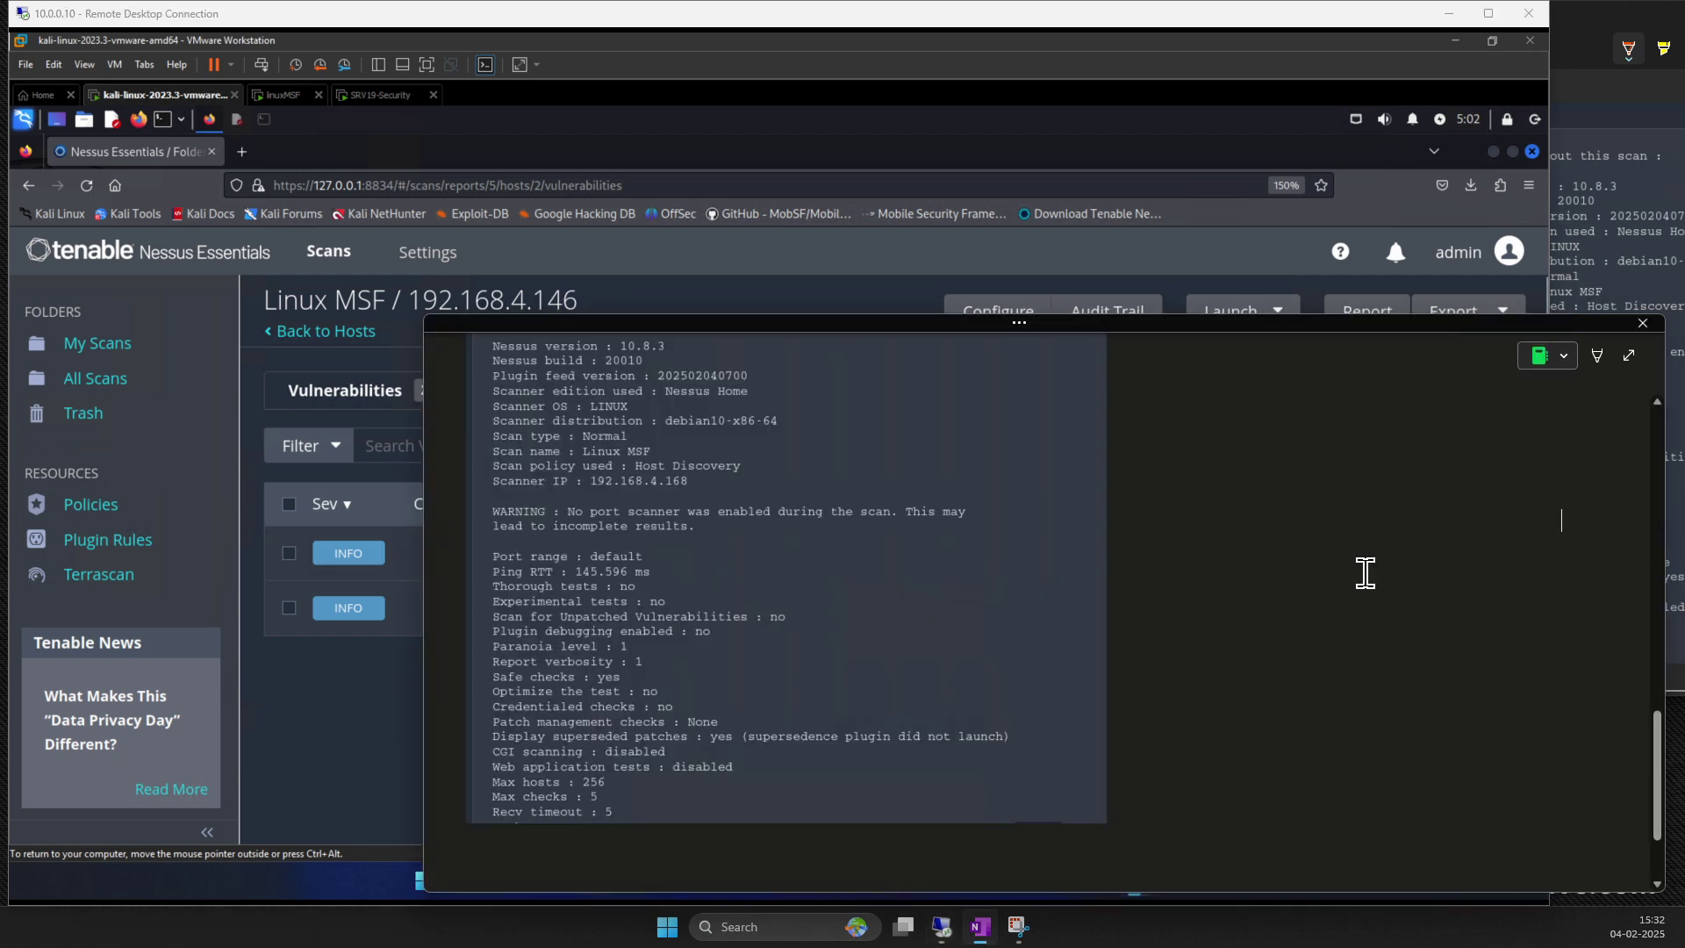
click(1644, 527)
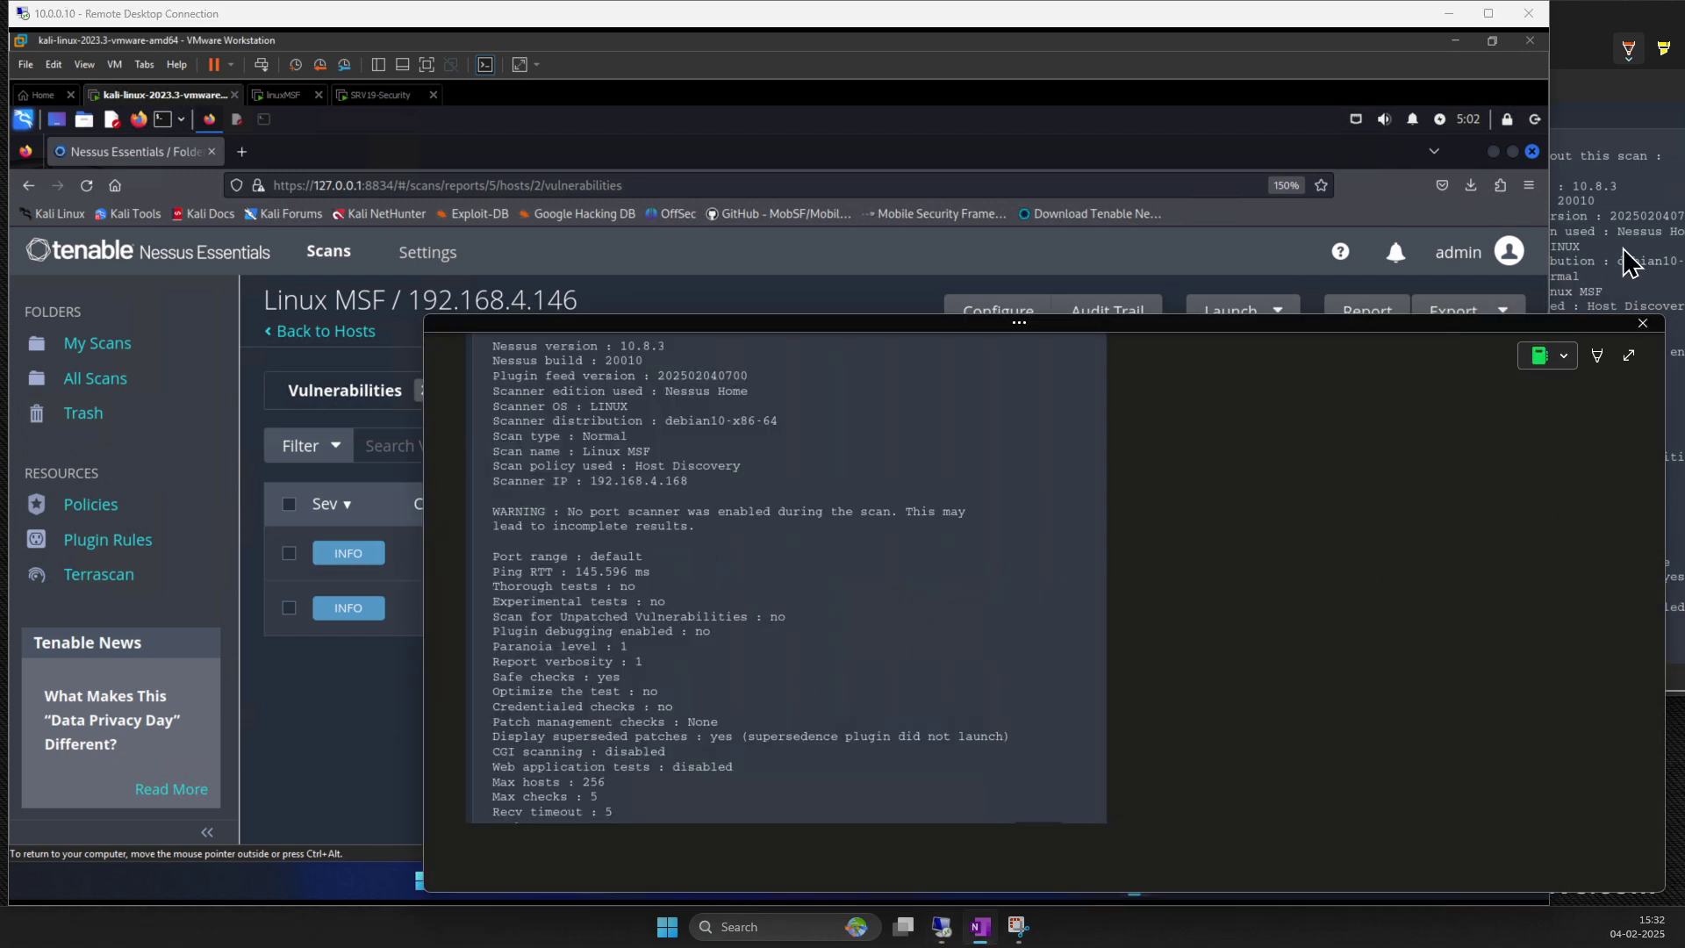
click(1624, 250)
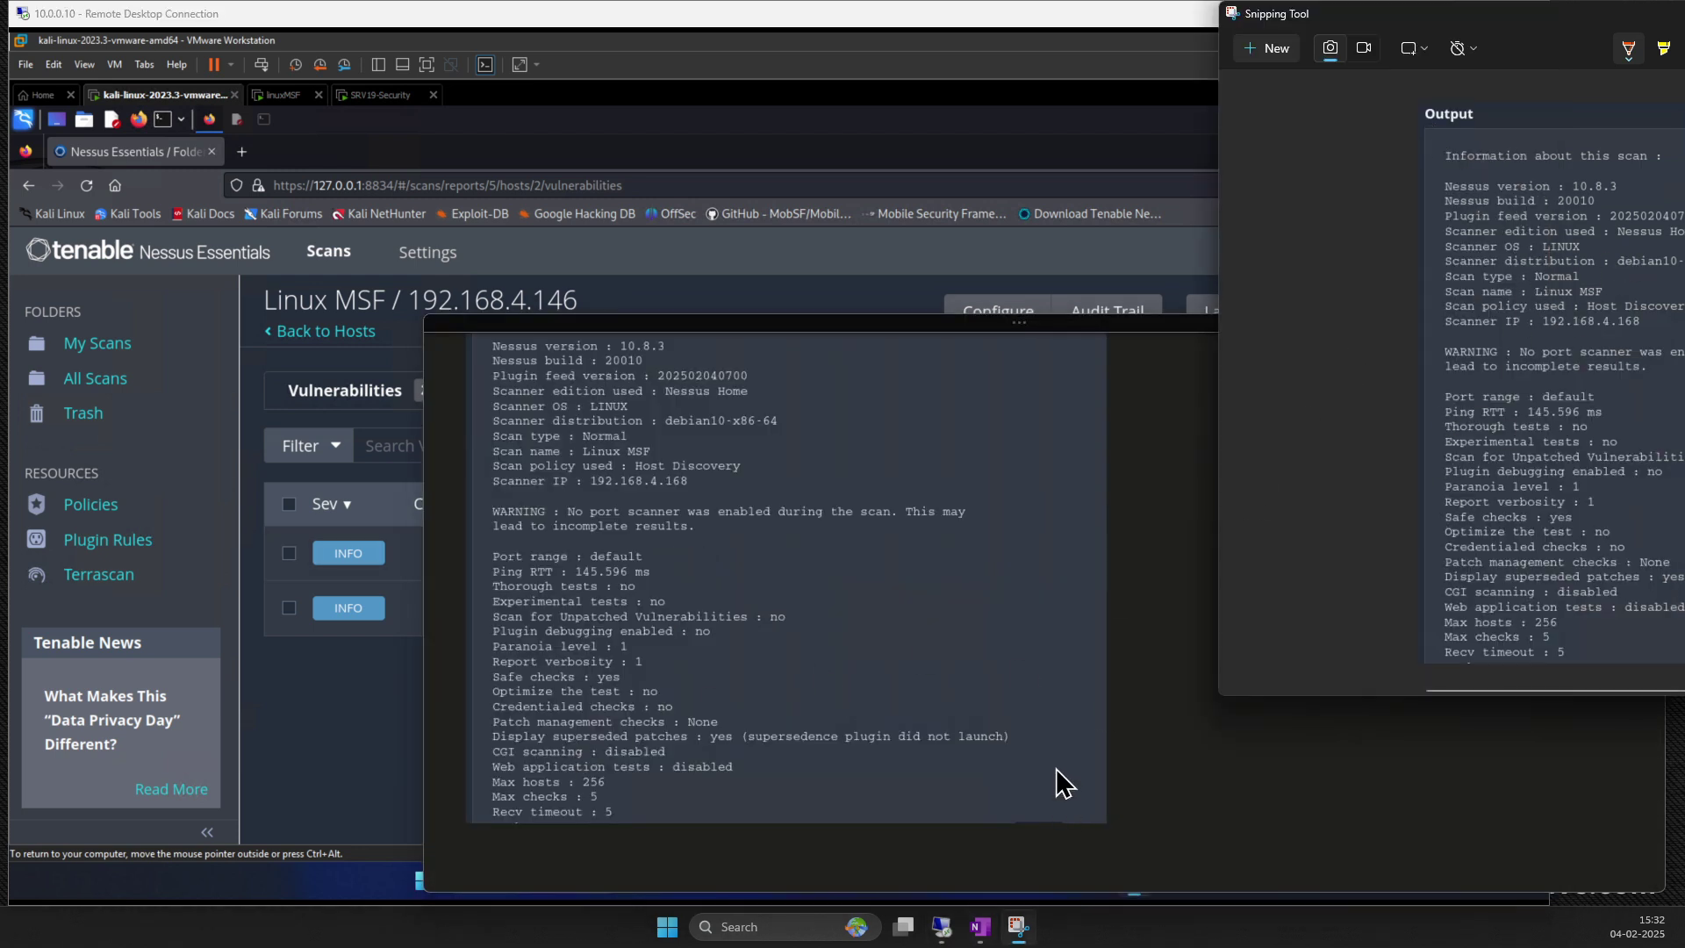
click(1061, 779)
scroll(802, 594, up, 10)
scroll(802, 593, up, 10)
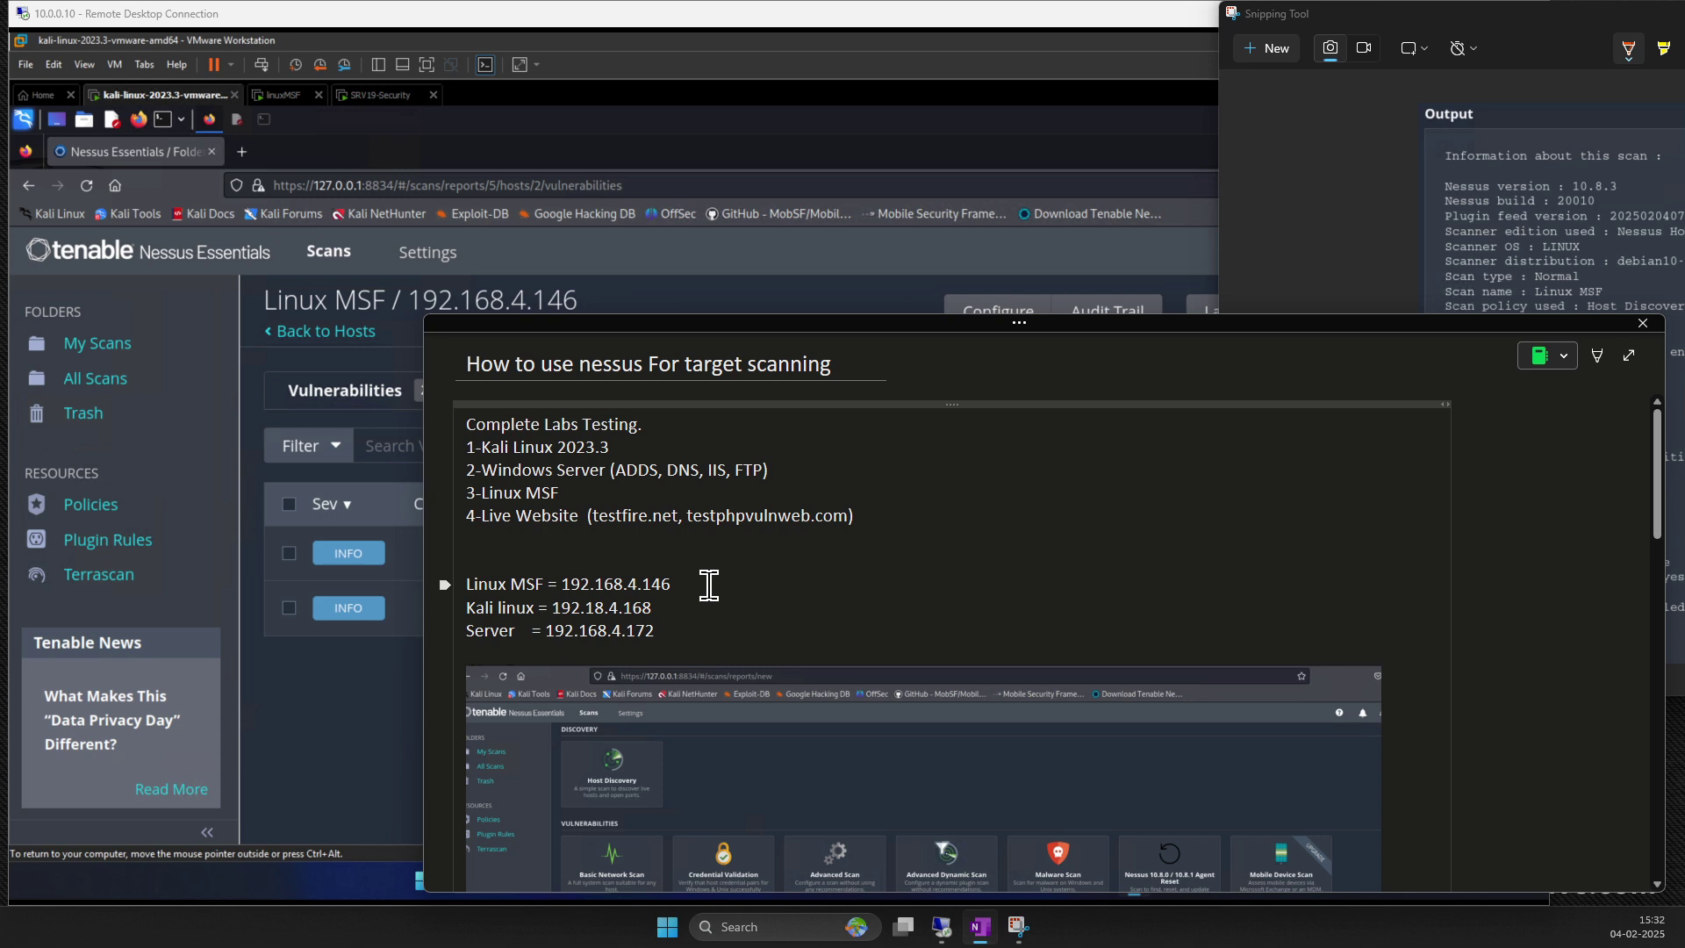
click(402, 681)
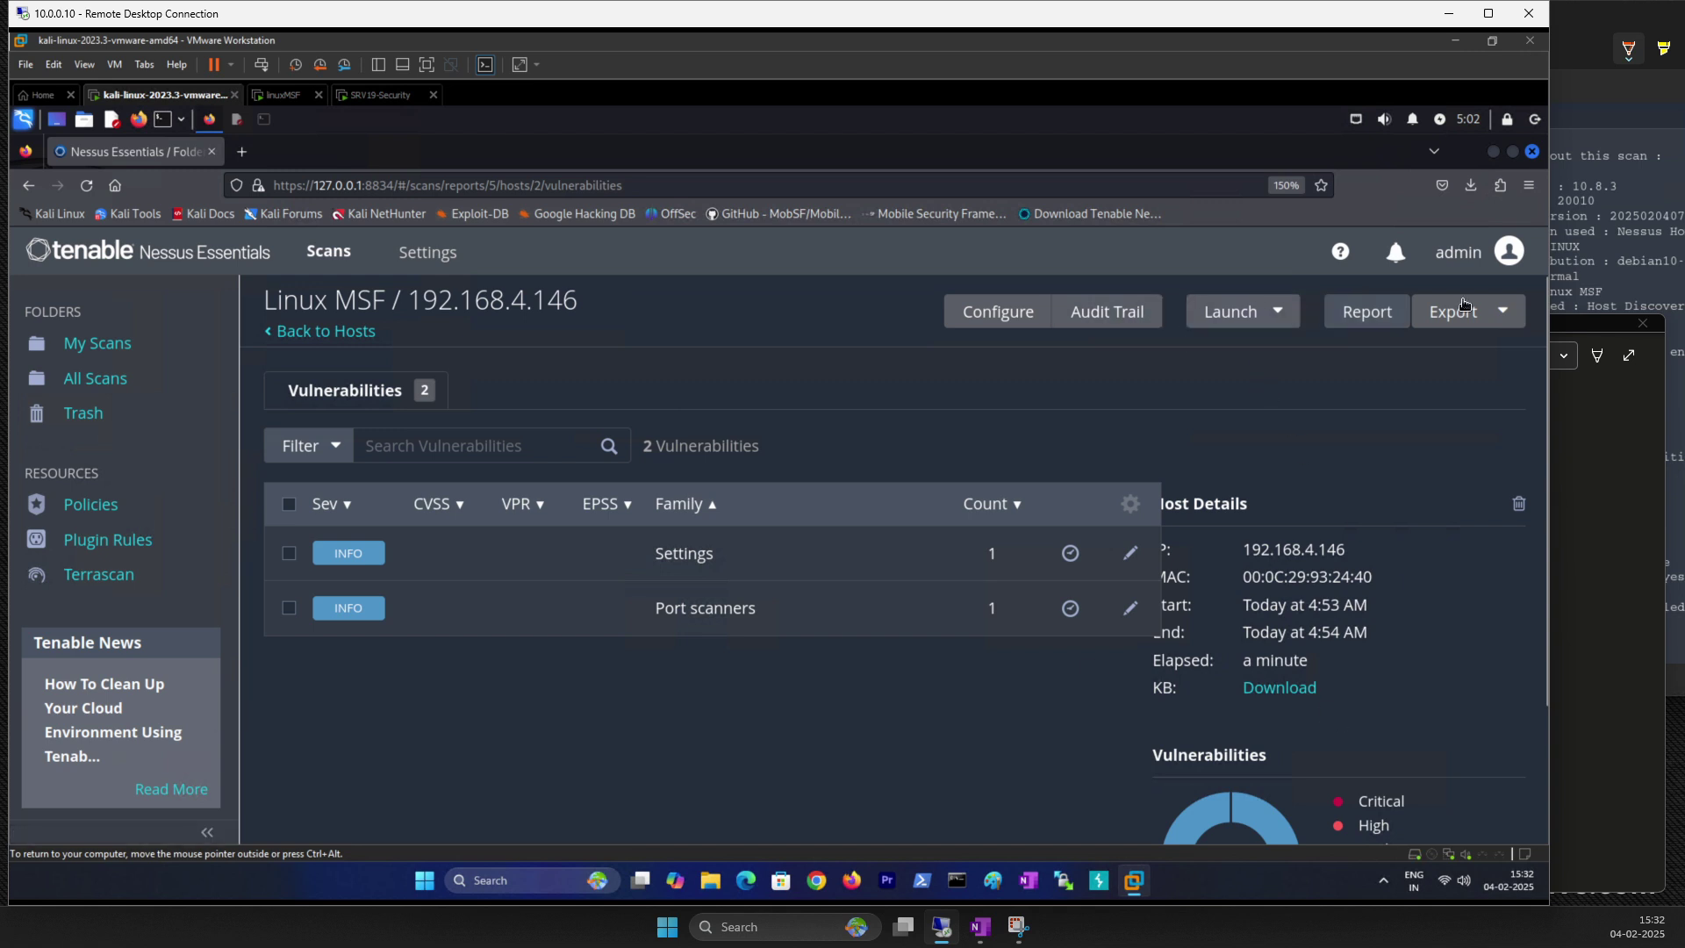
Step: Glance at the export and filter options, reopen host 192.168.4.146's findings, then return to My Scans
click(1489, 315)
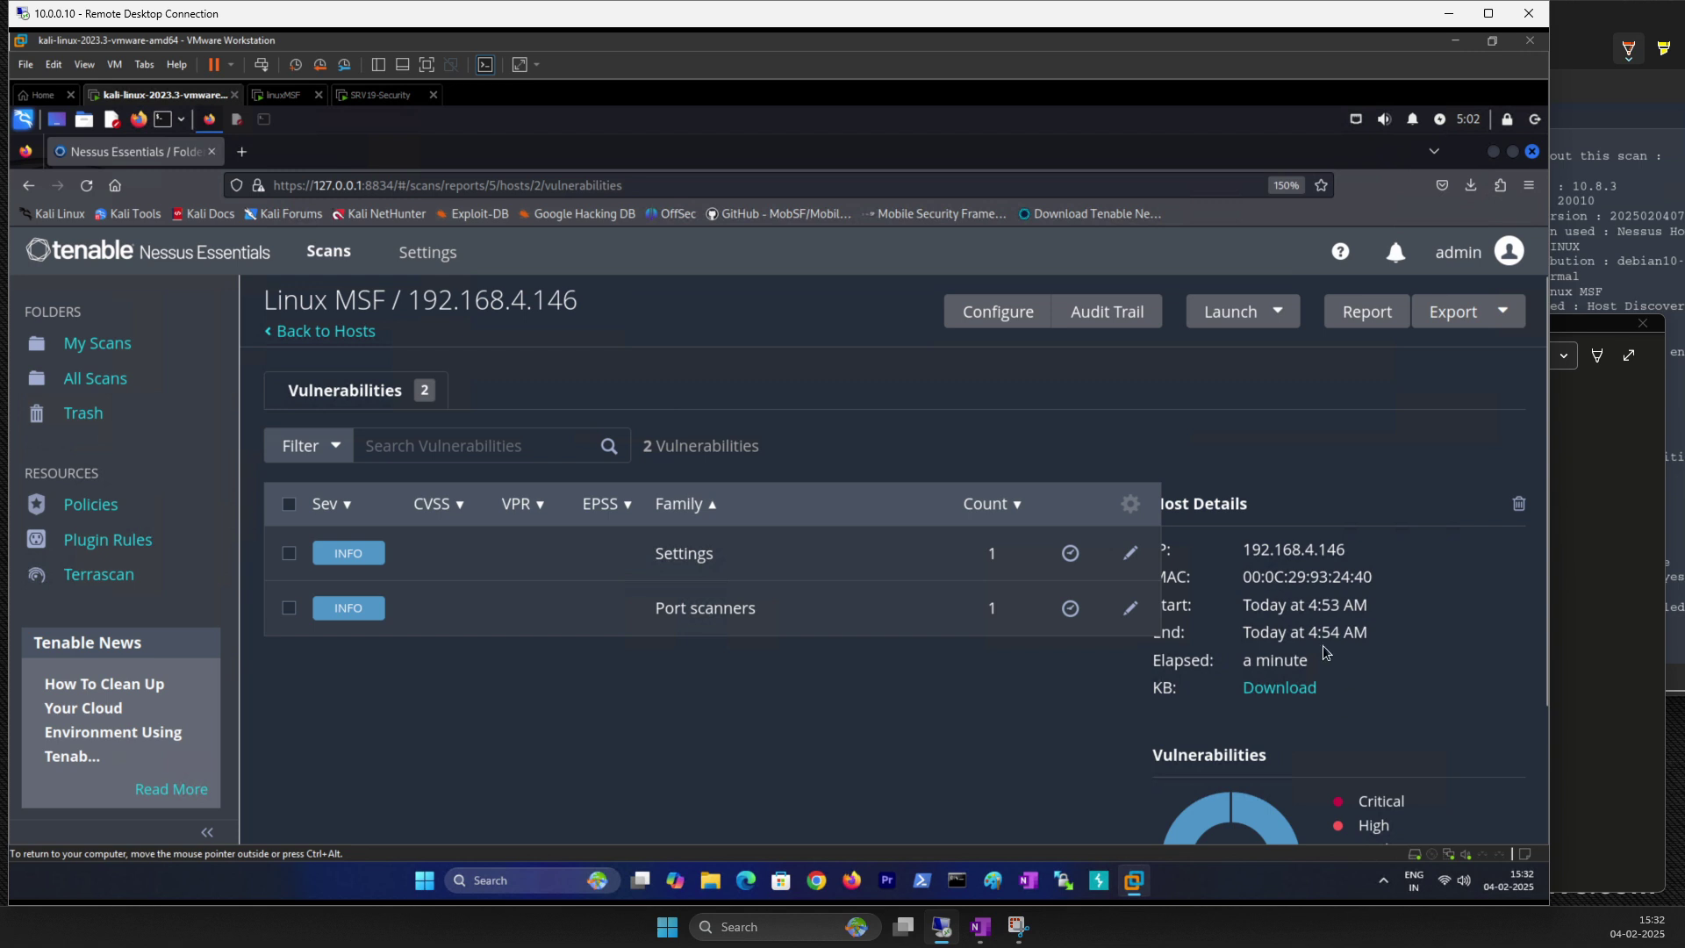
scroll(1071, 615, down, 2)
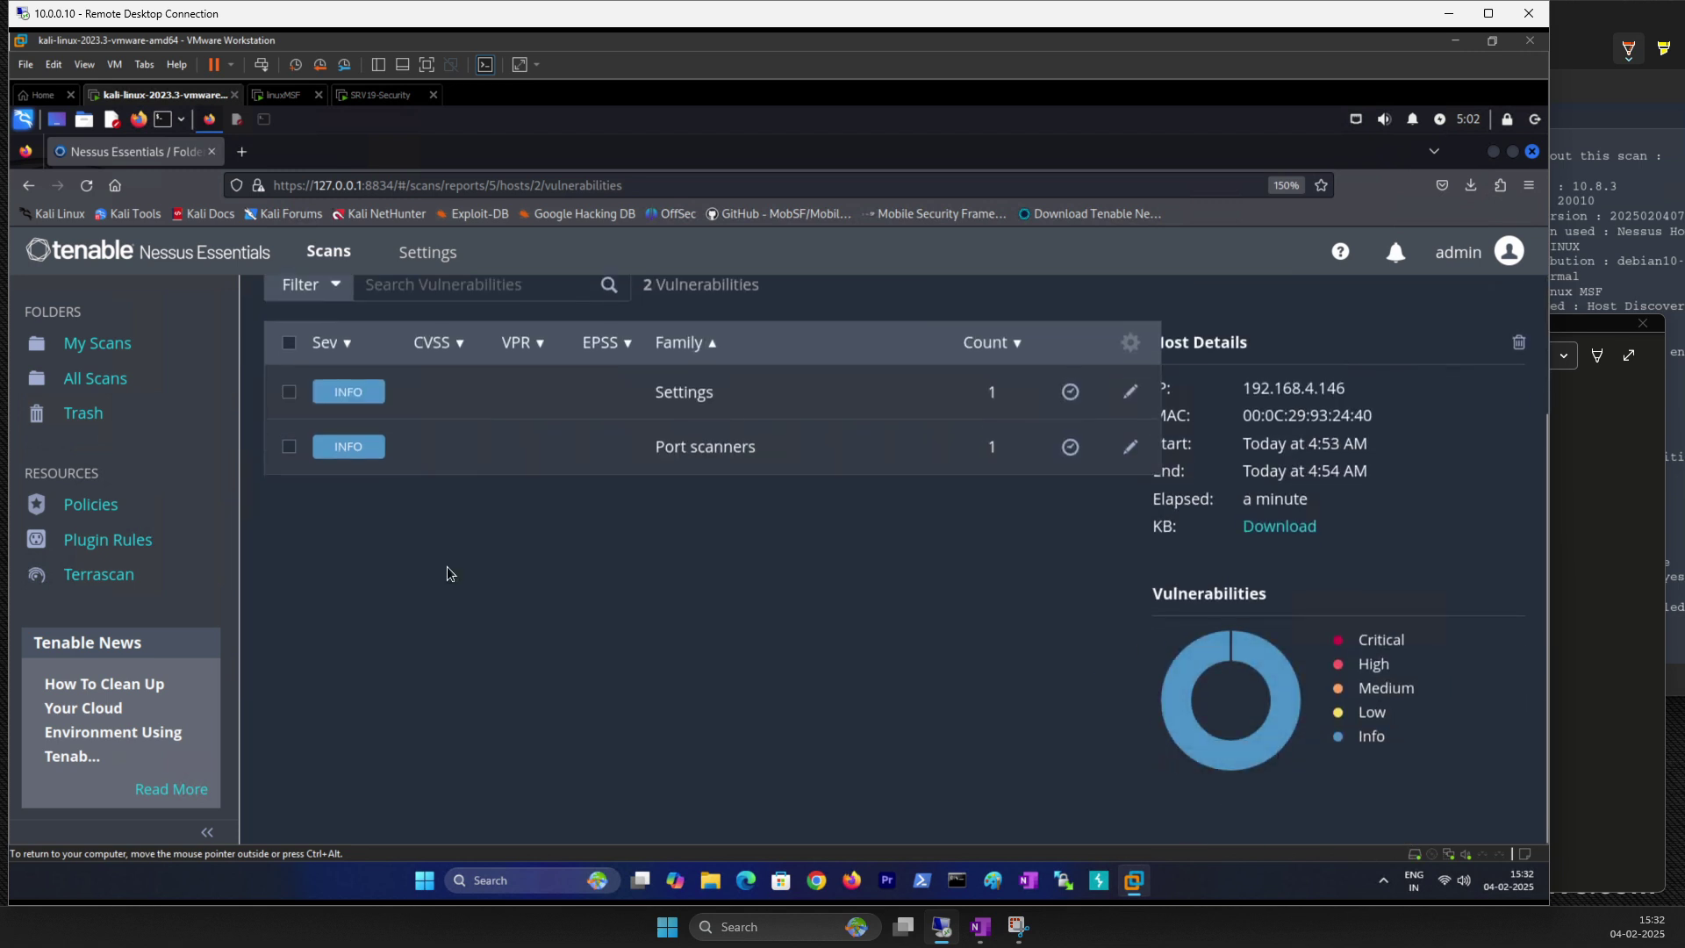
scroll(506, 560, up, 2)
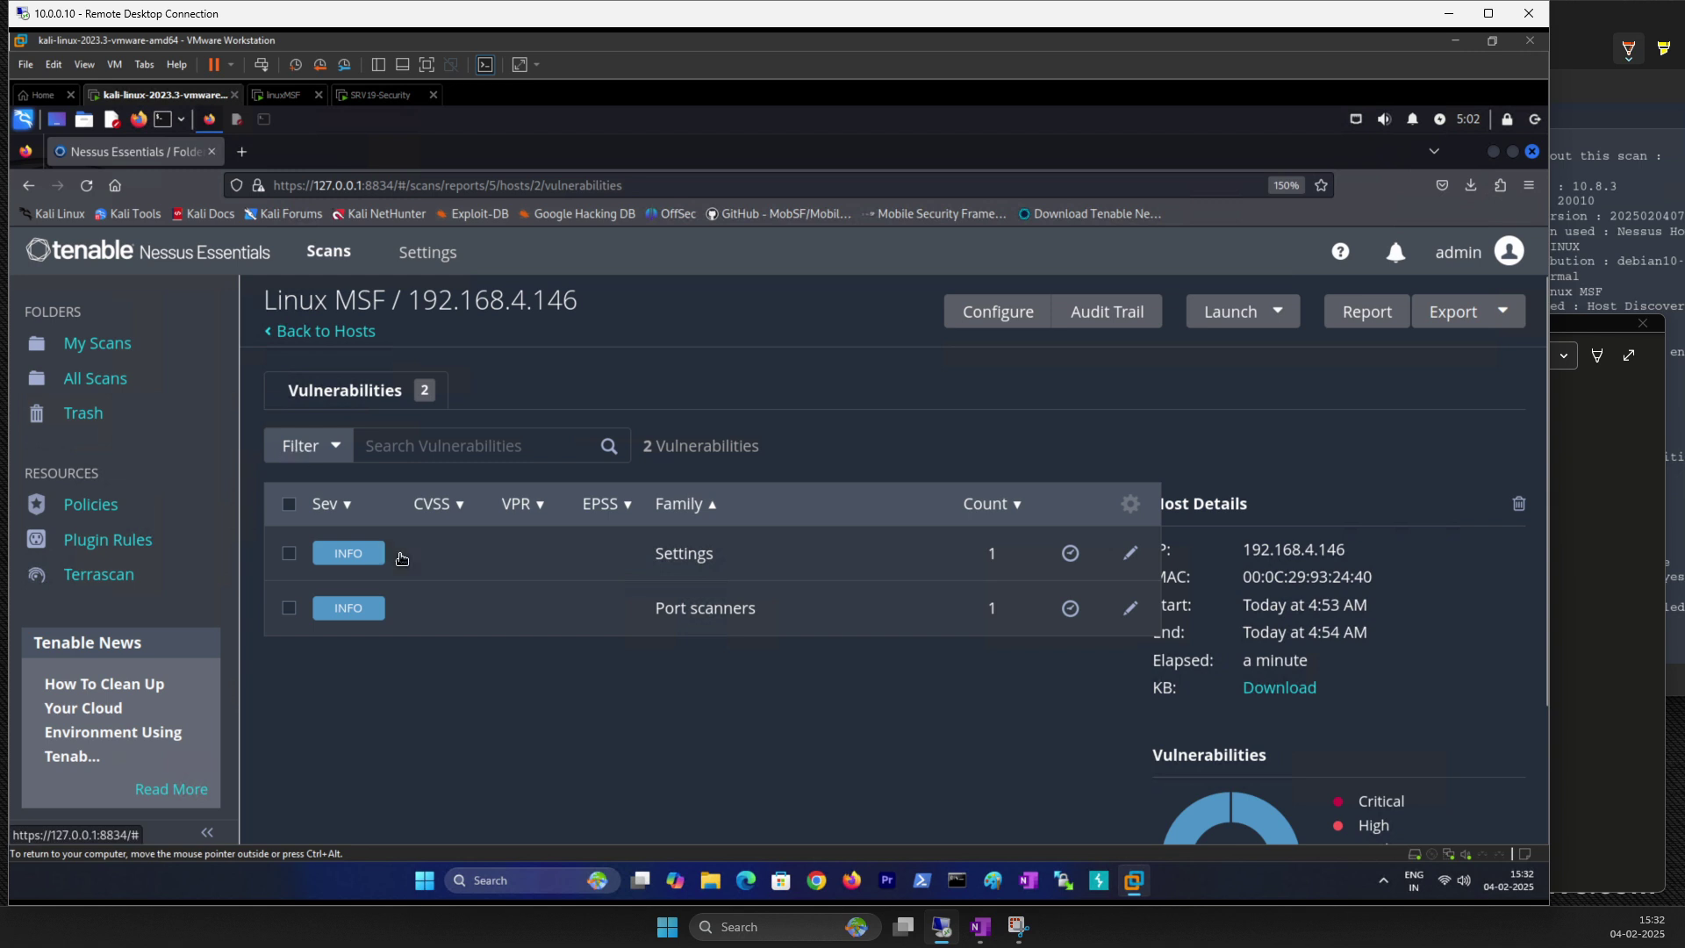
click(308, 446)
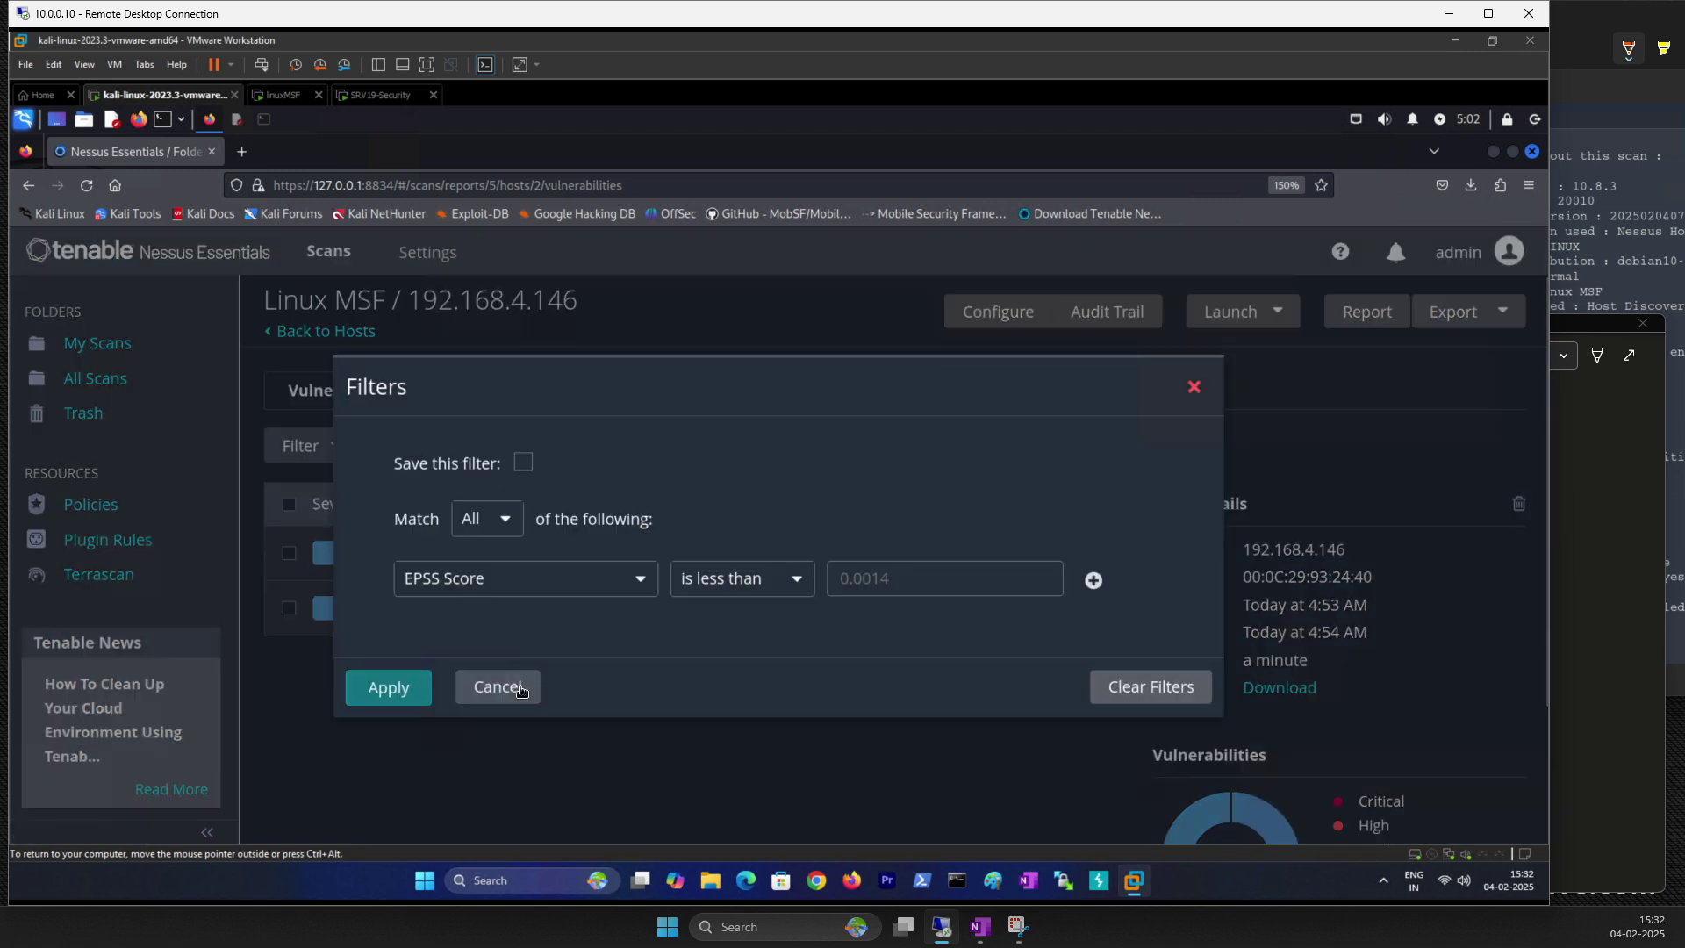
click(465, 689)
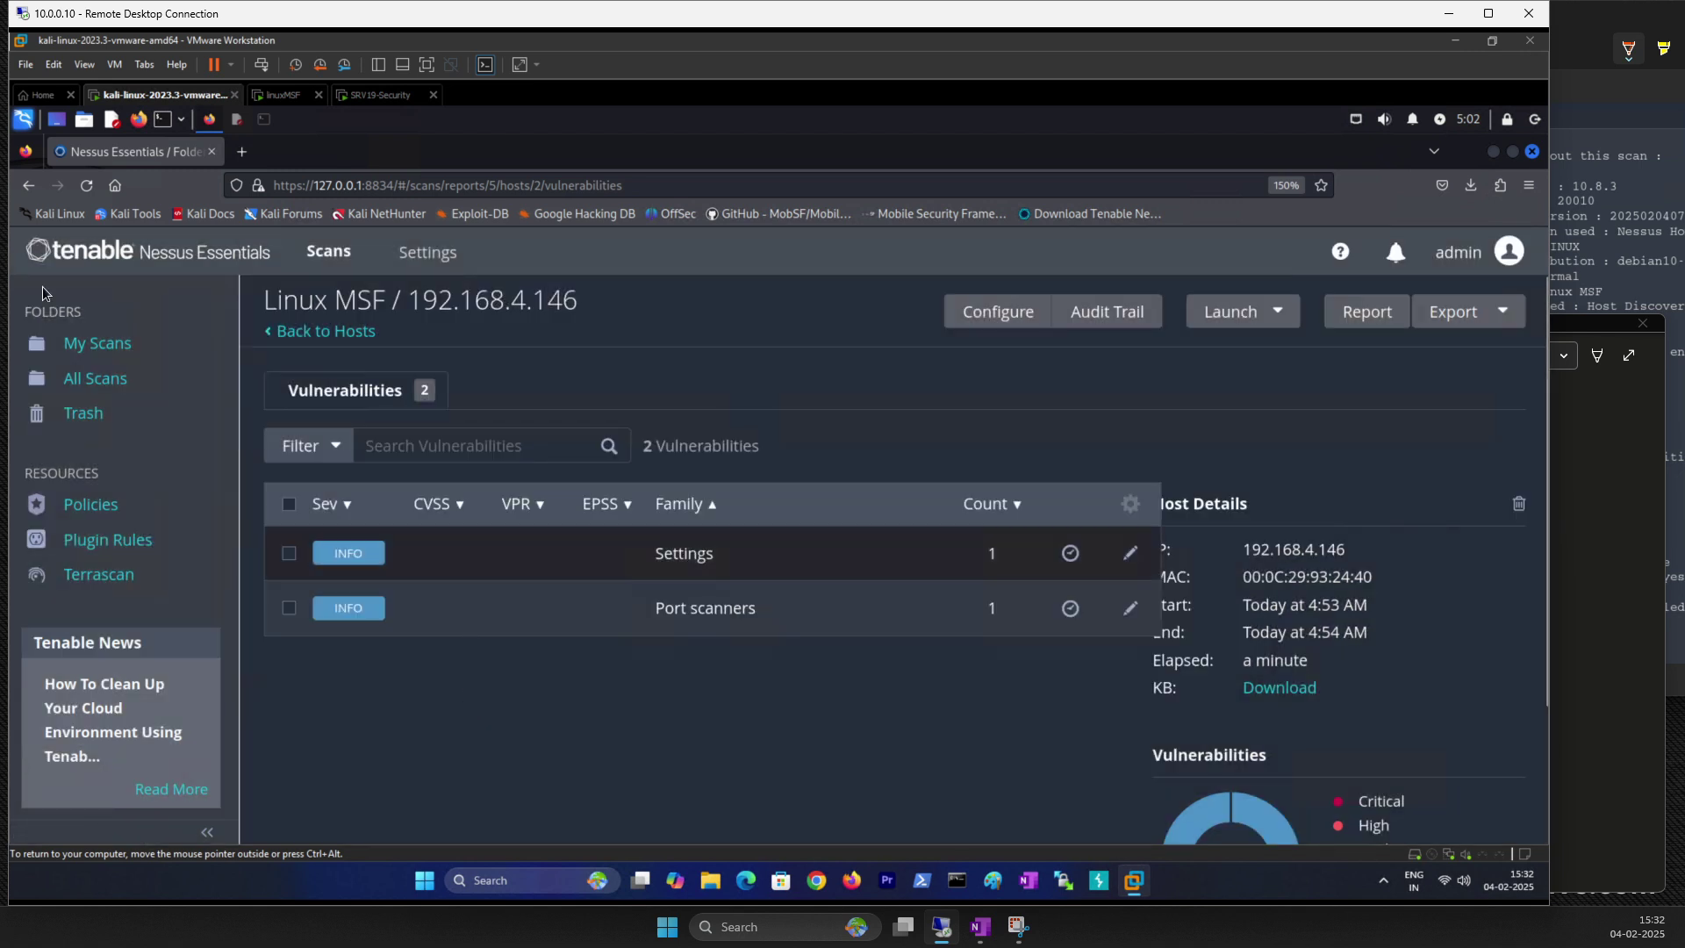
click(98, 344)
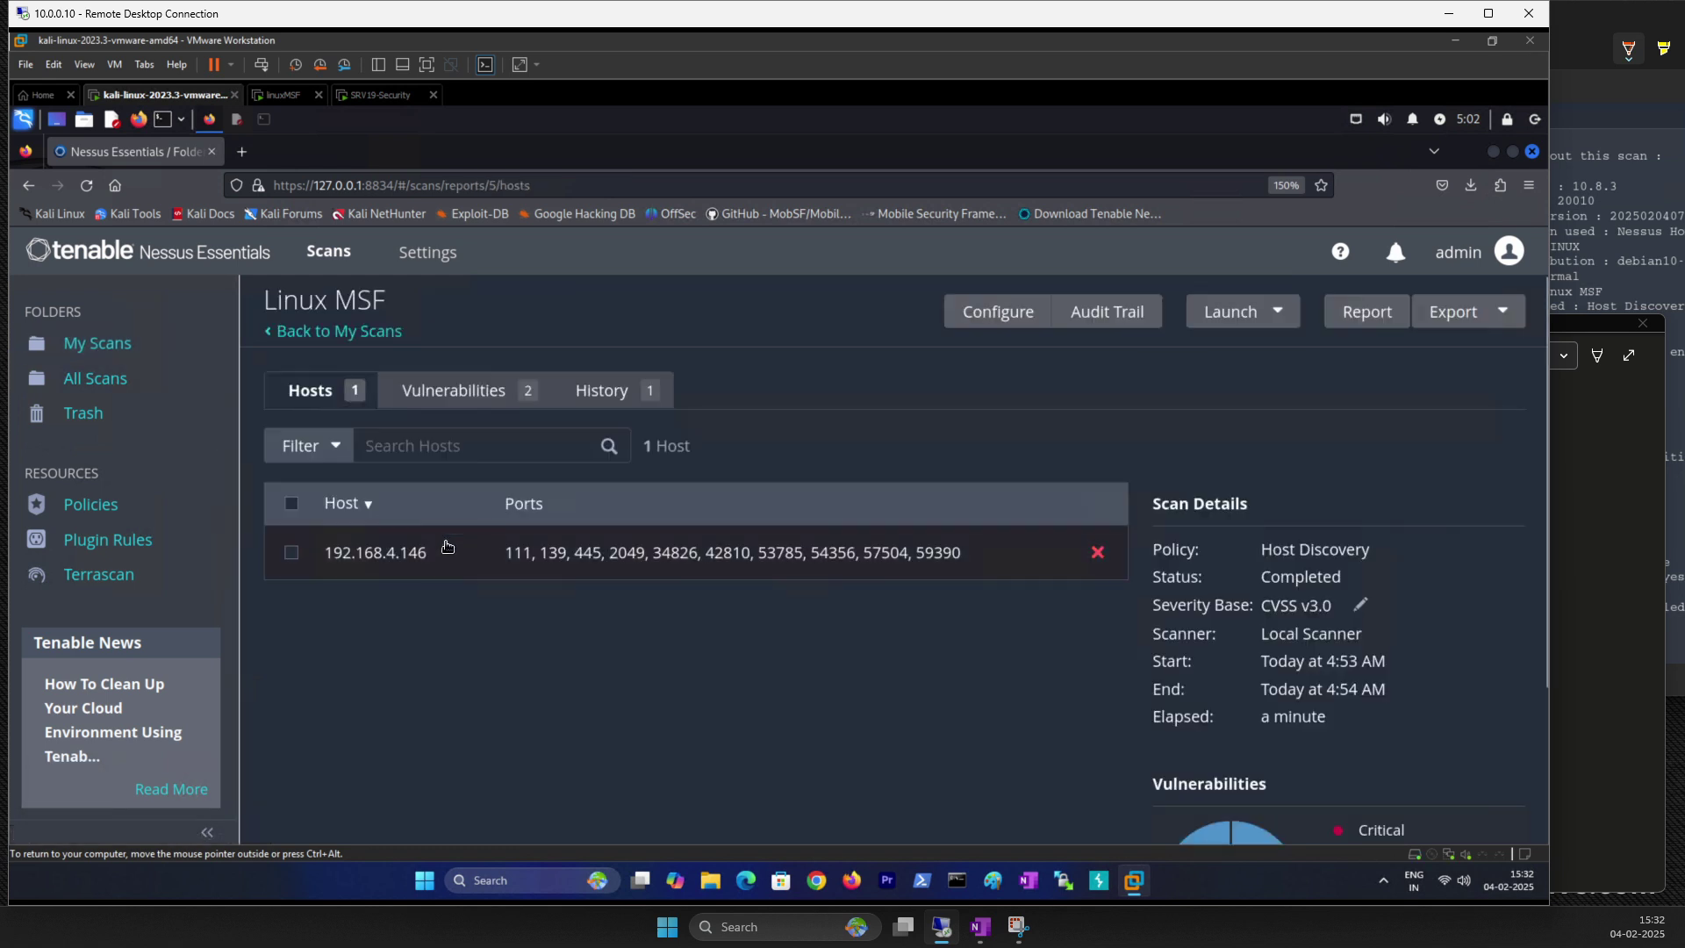
click(401, 560)
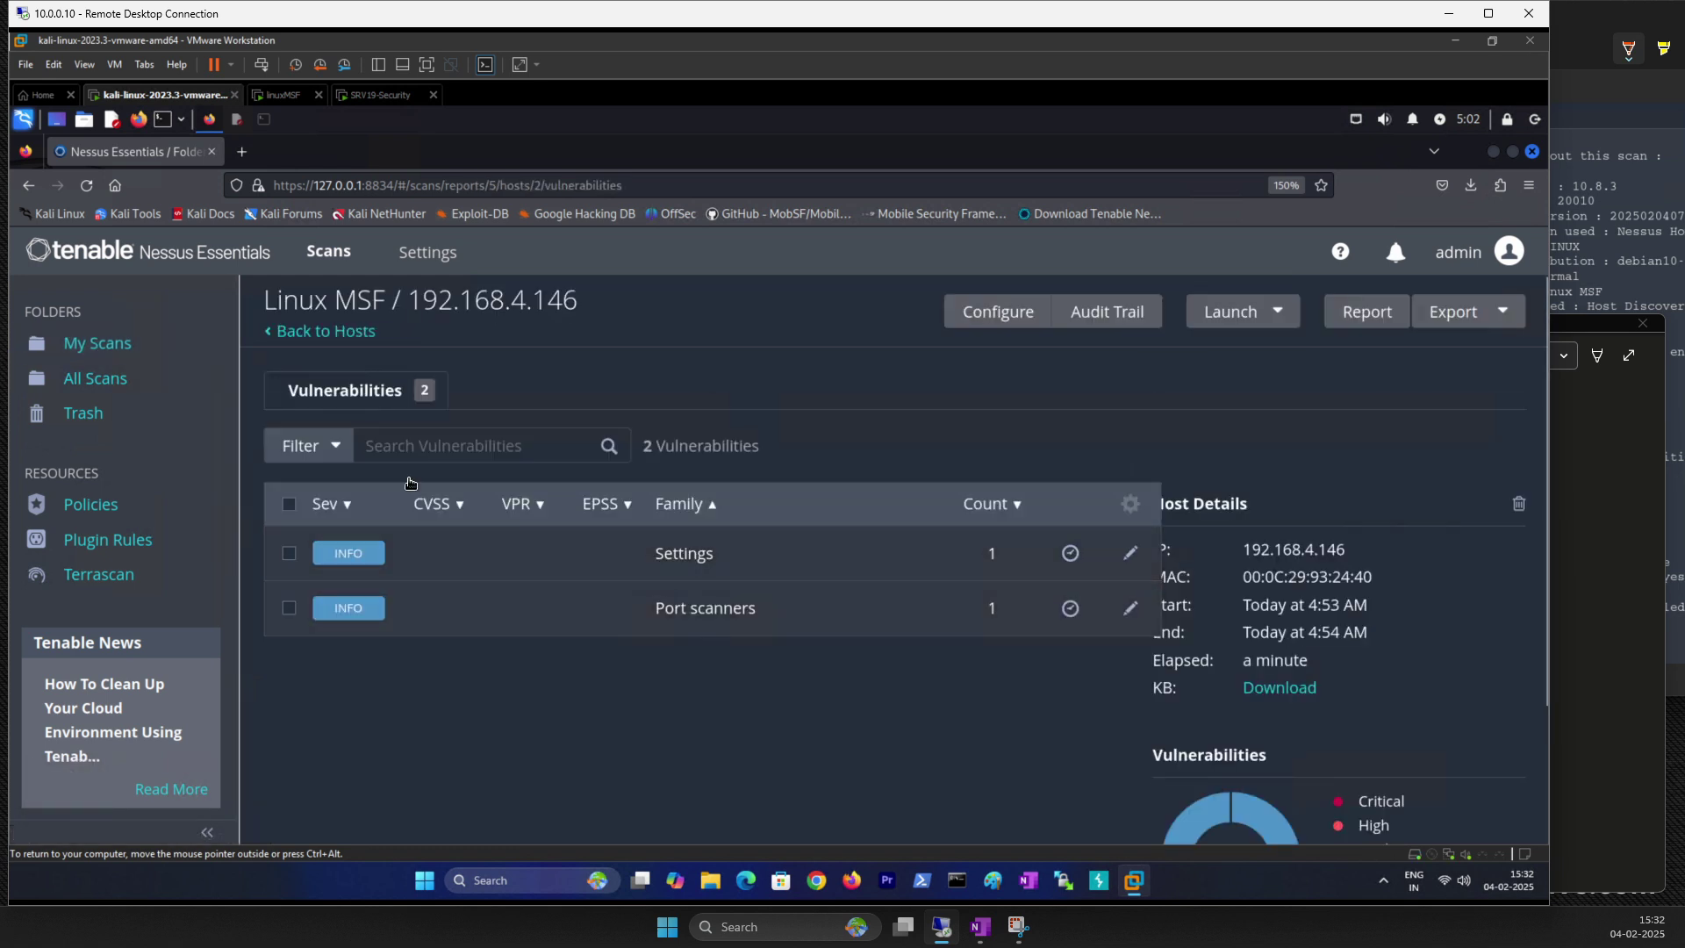
click(129, 351)
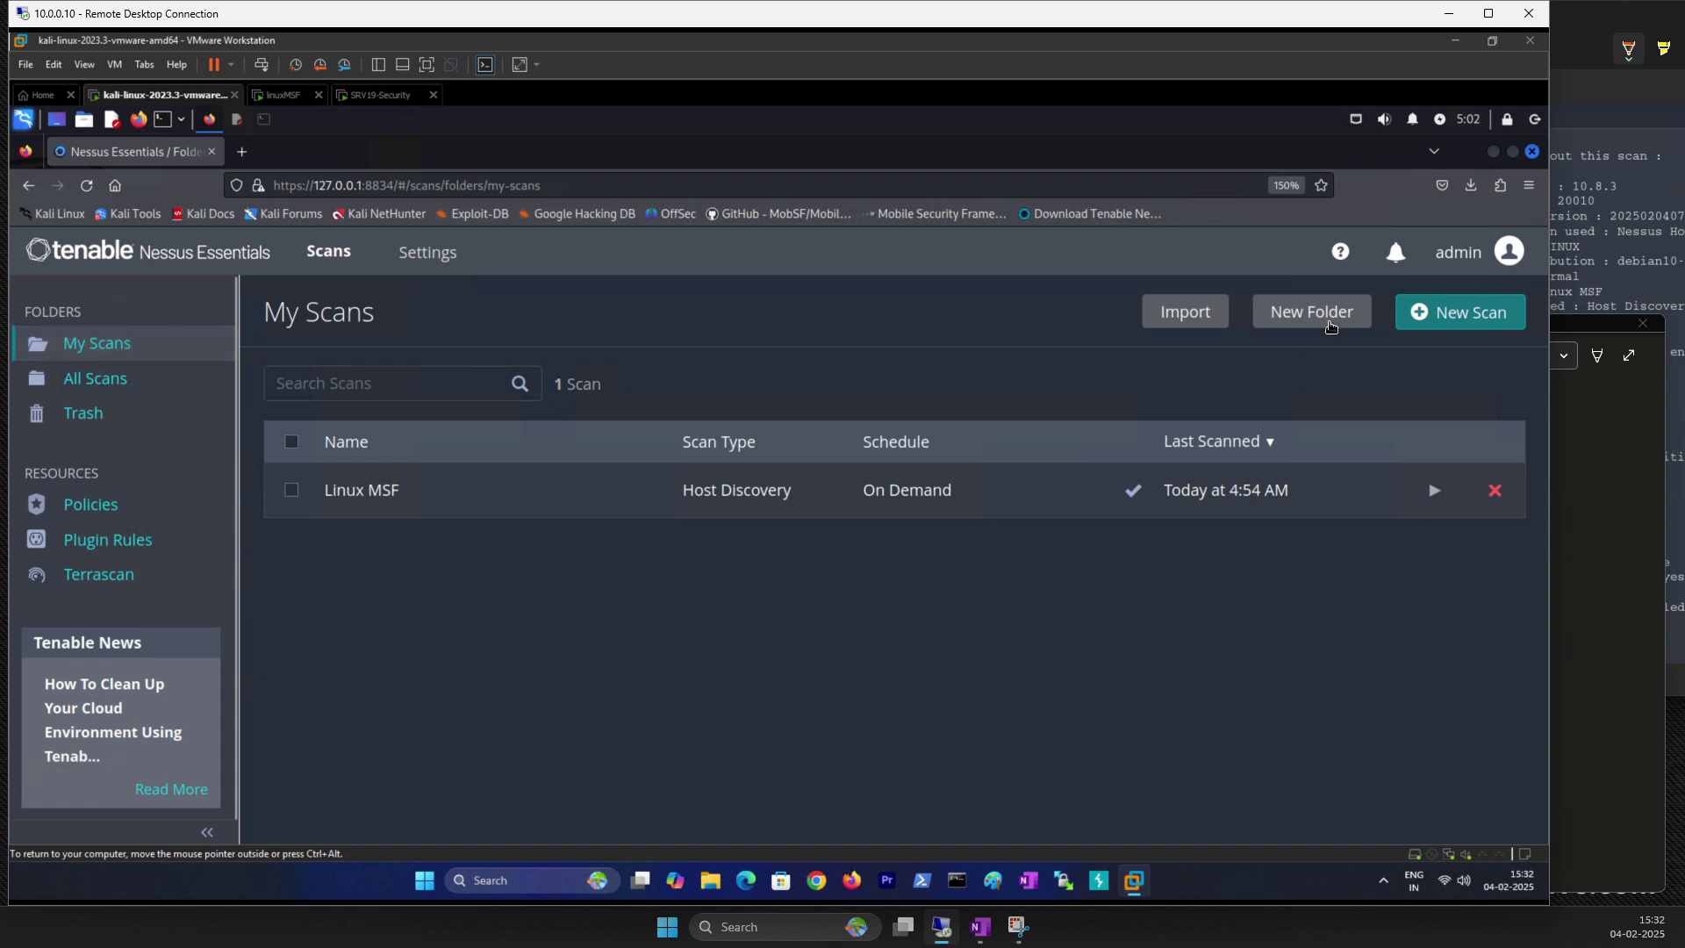
Step: Back out of New Scan, tick the Linux MSF scan and open its More actions menu
click(1424, 318)
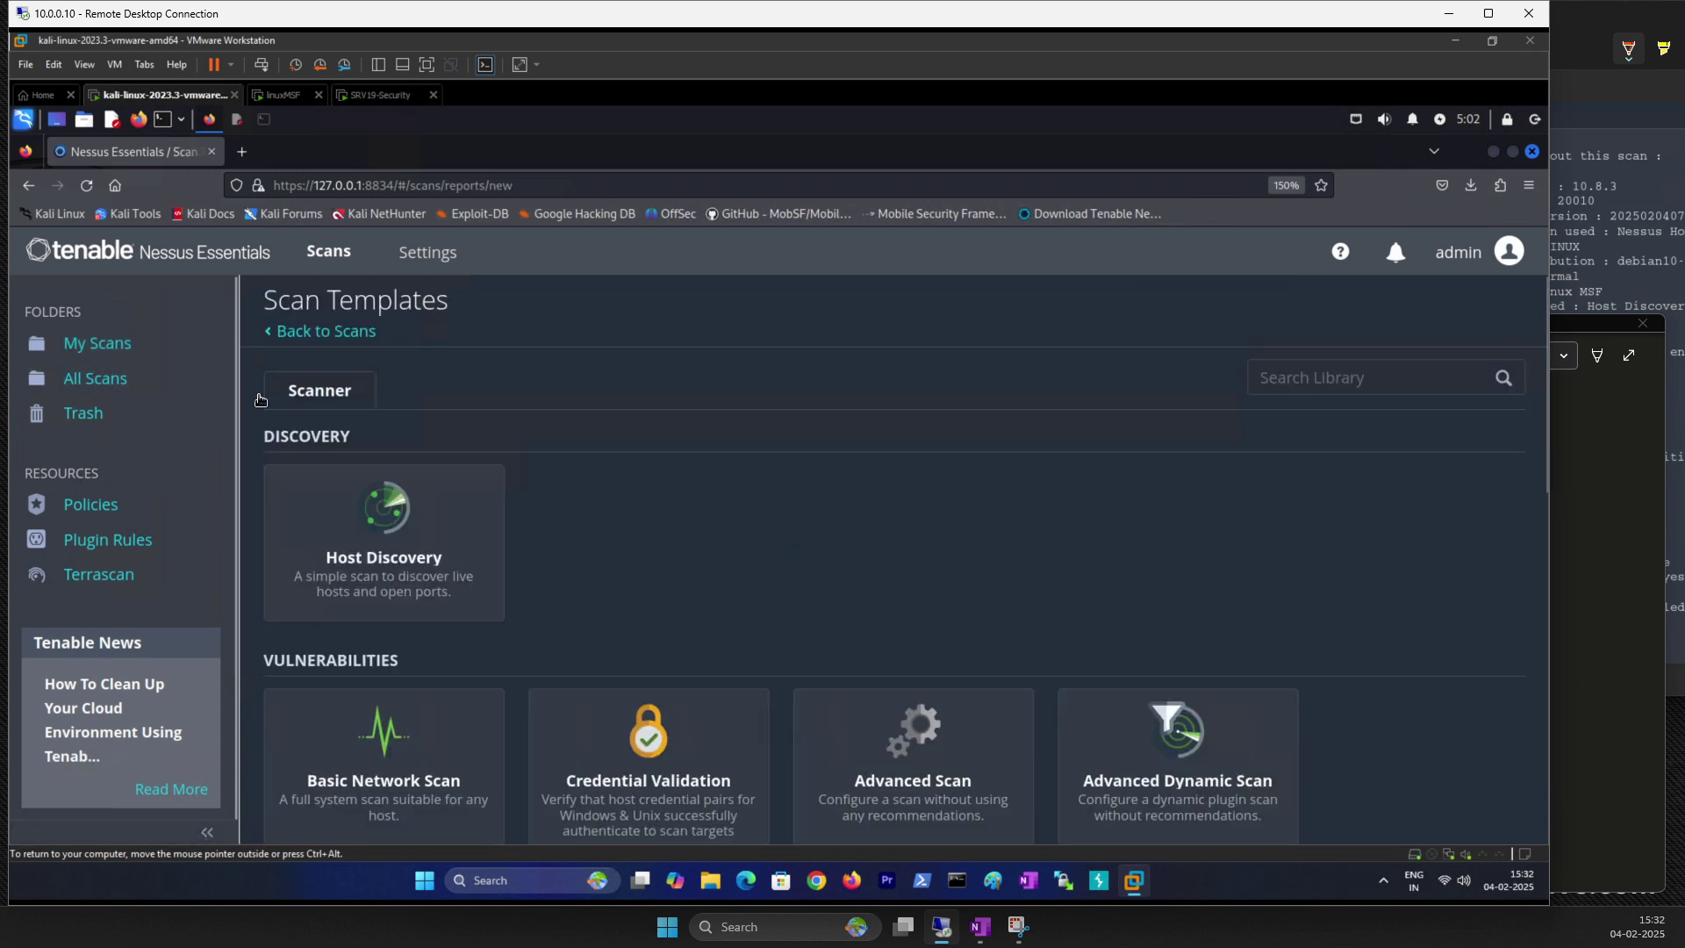
click(92, 342)
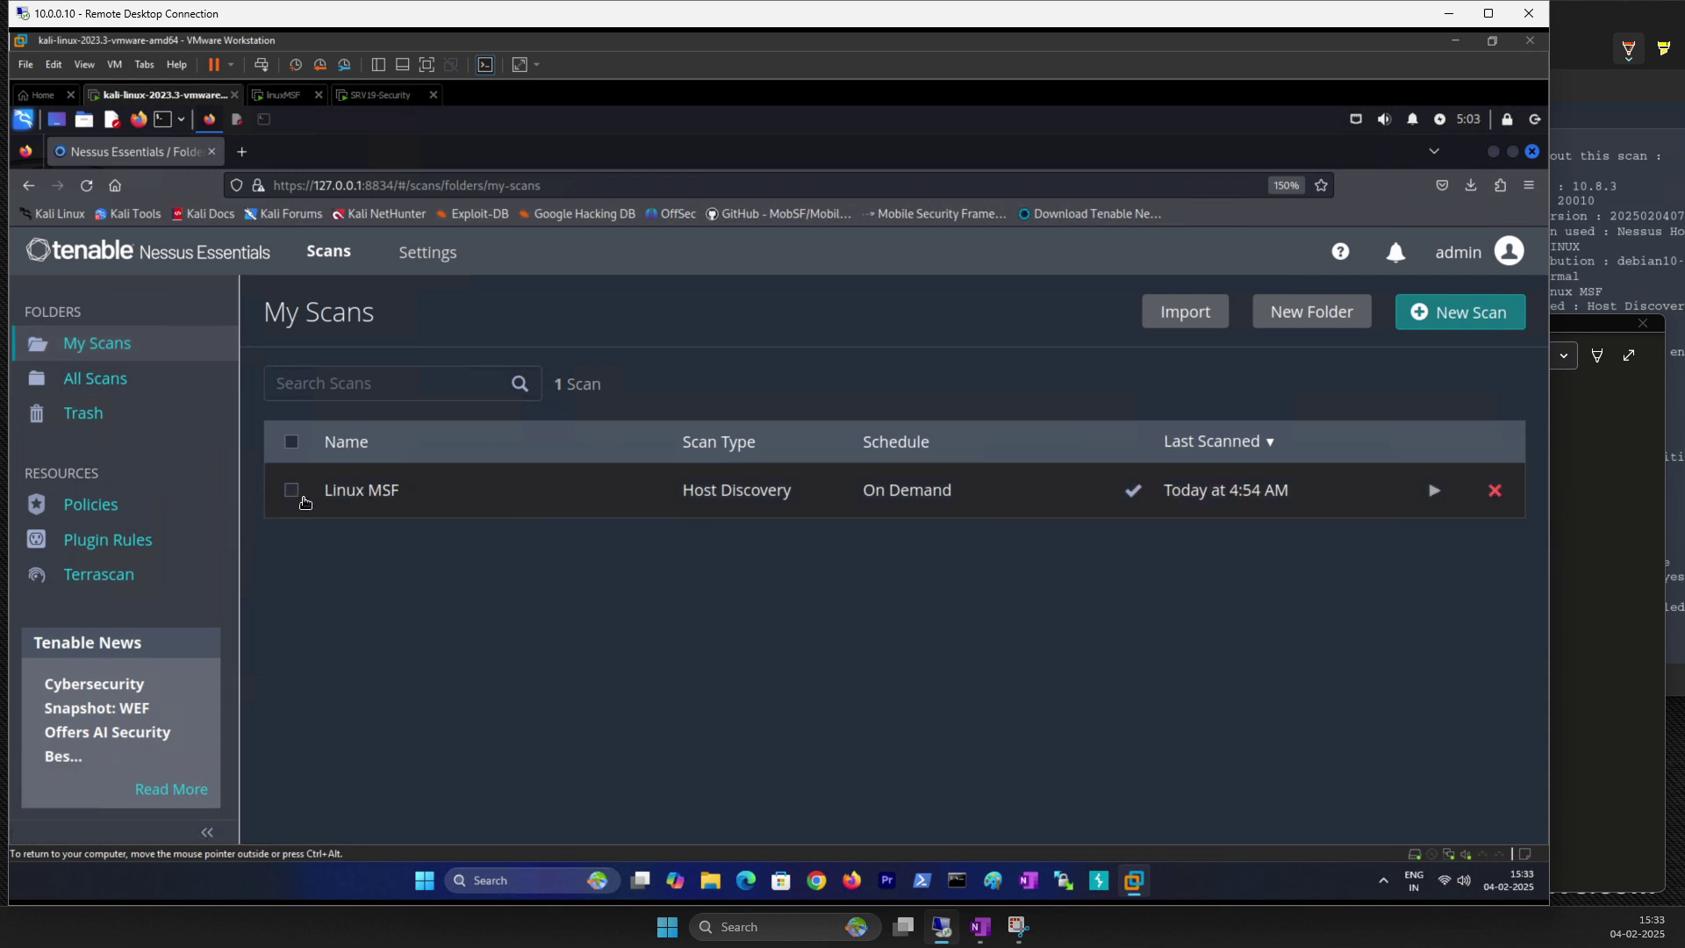
click(292, 490)
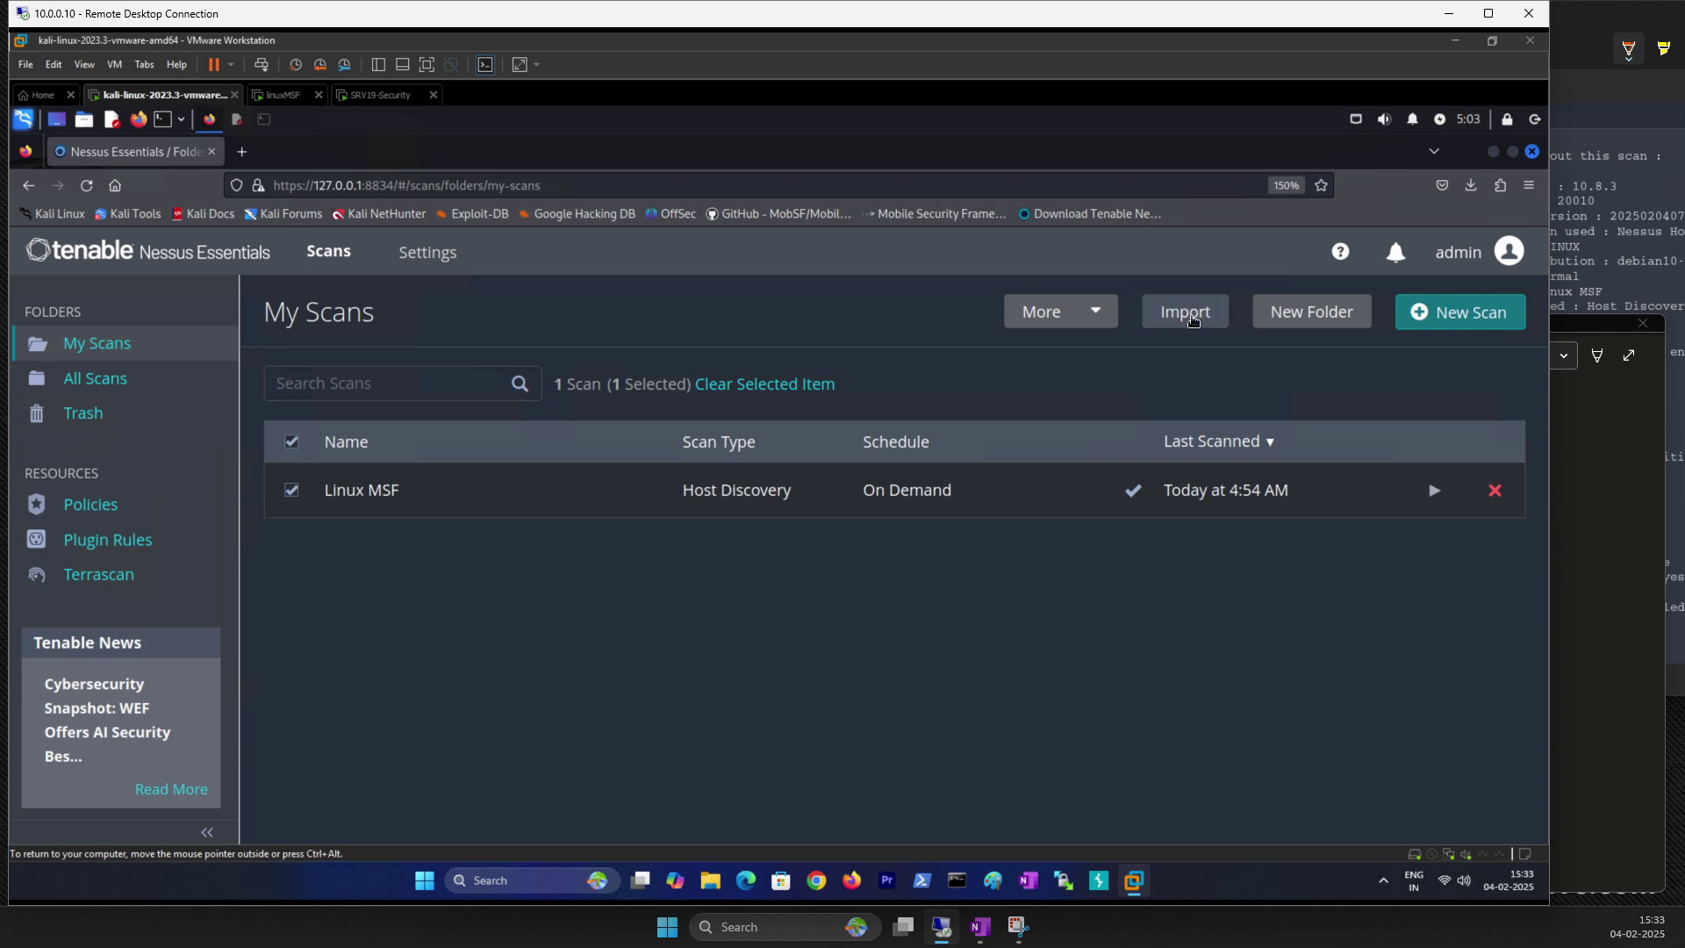
click(1093, 312)
mouse_move(1081, 400)
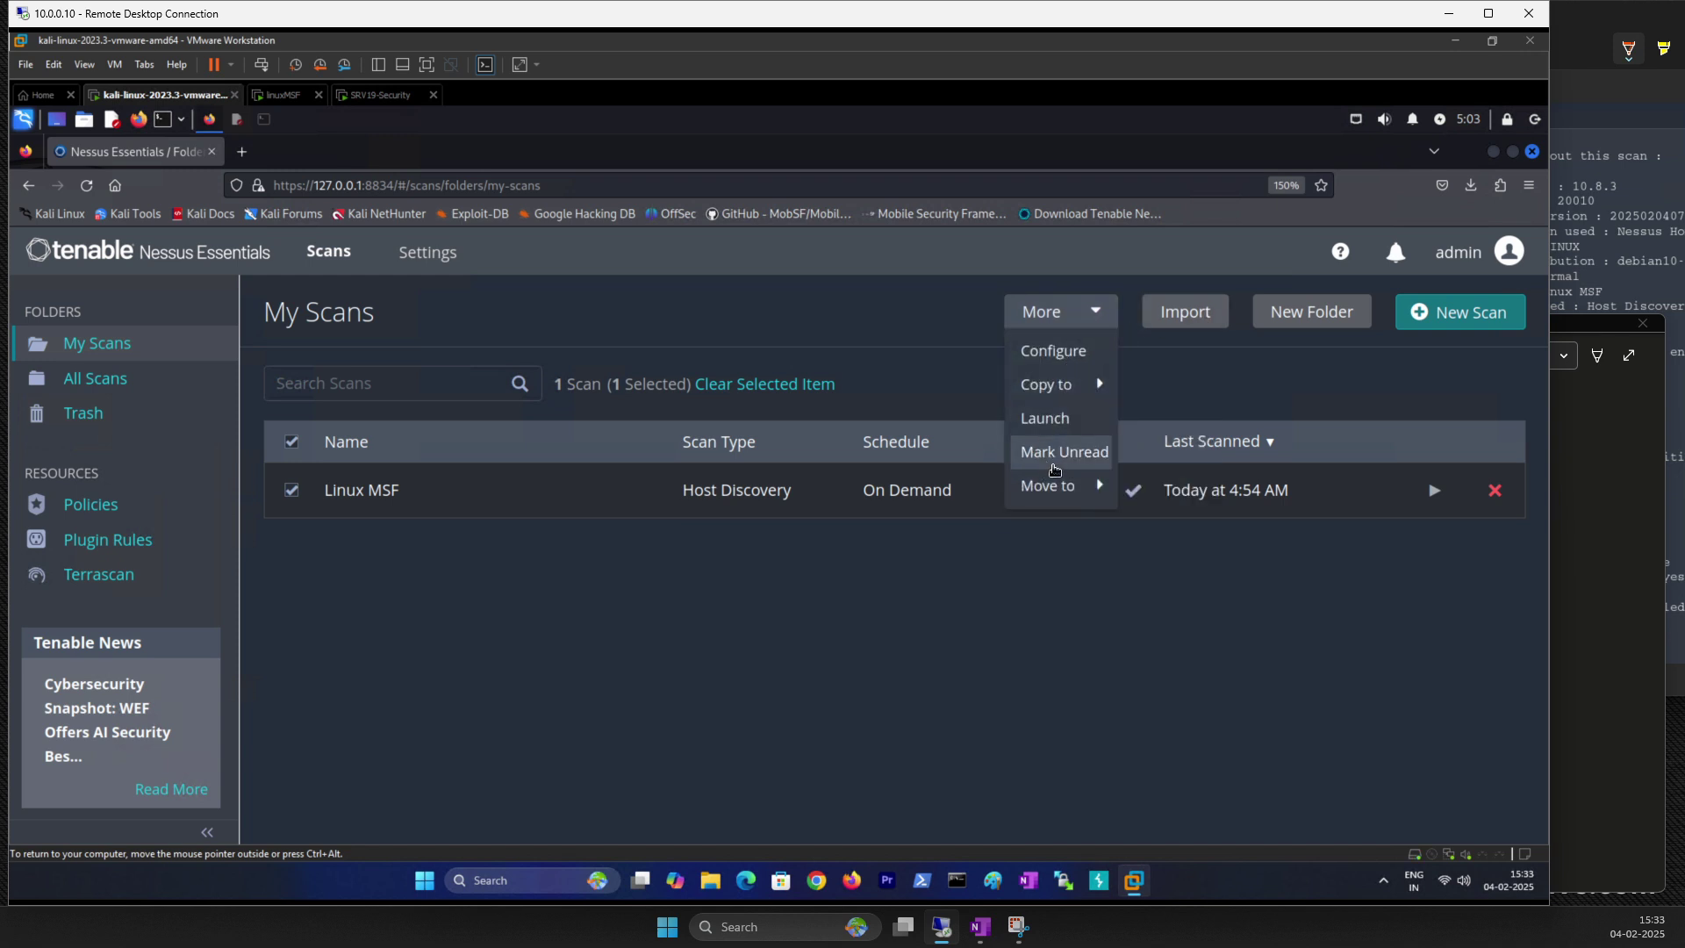
Step: Set the Linux MSF scan's Discovery Scan Type to OS Identification and save the configuration
mouse_move(1072, 490)
click(1051, 358)
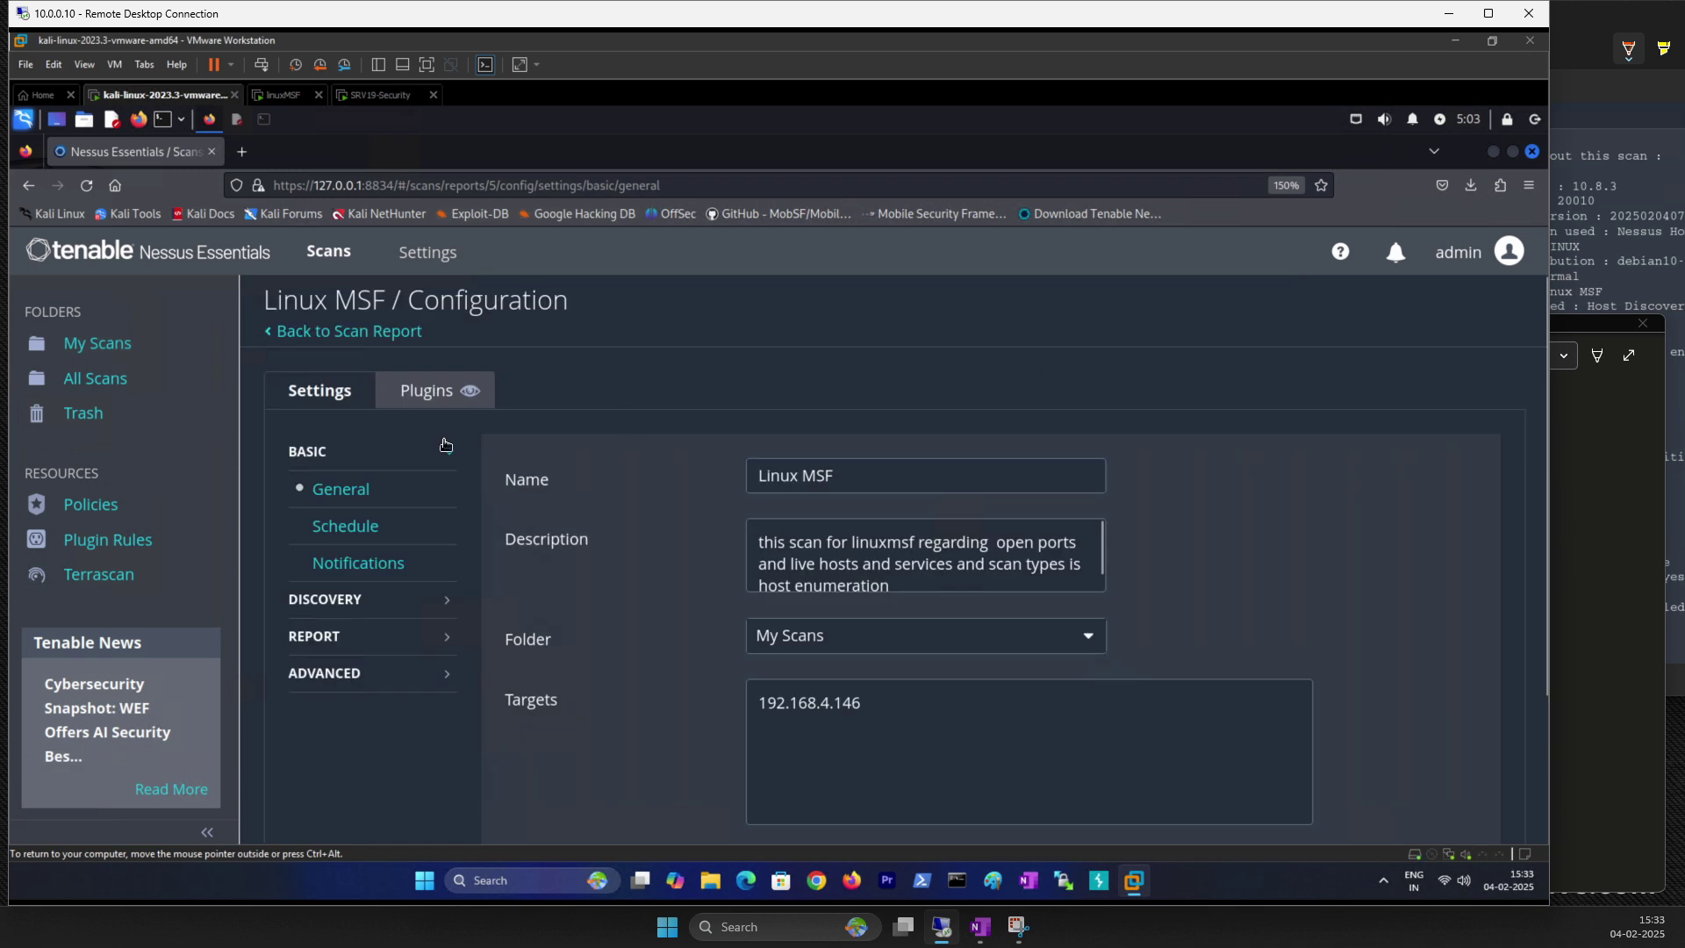
scroll(505, 603, down, 2)
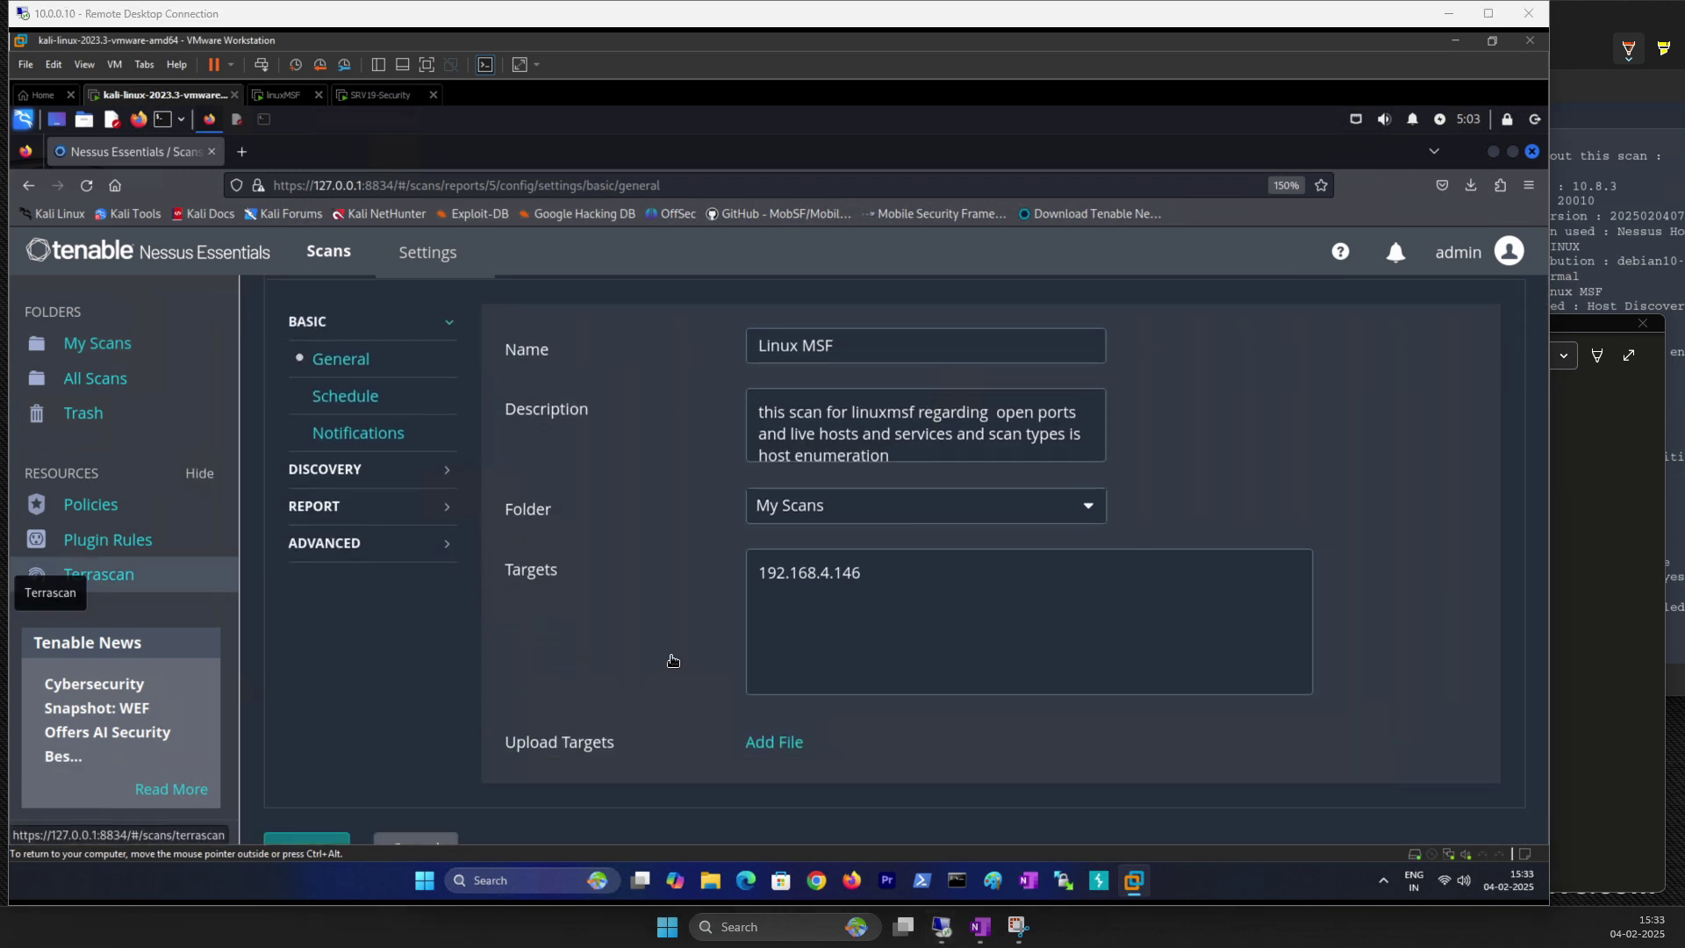
click(351, 474)
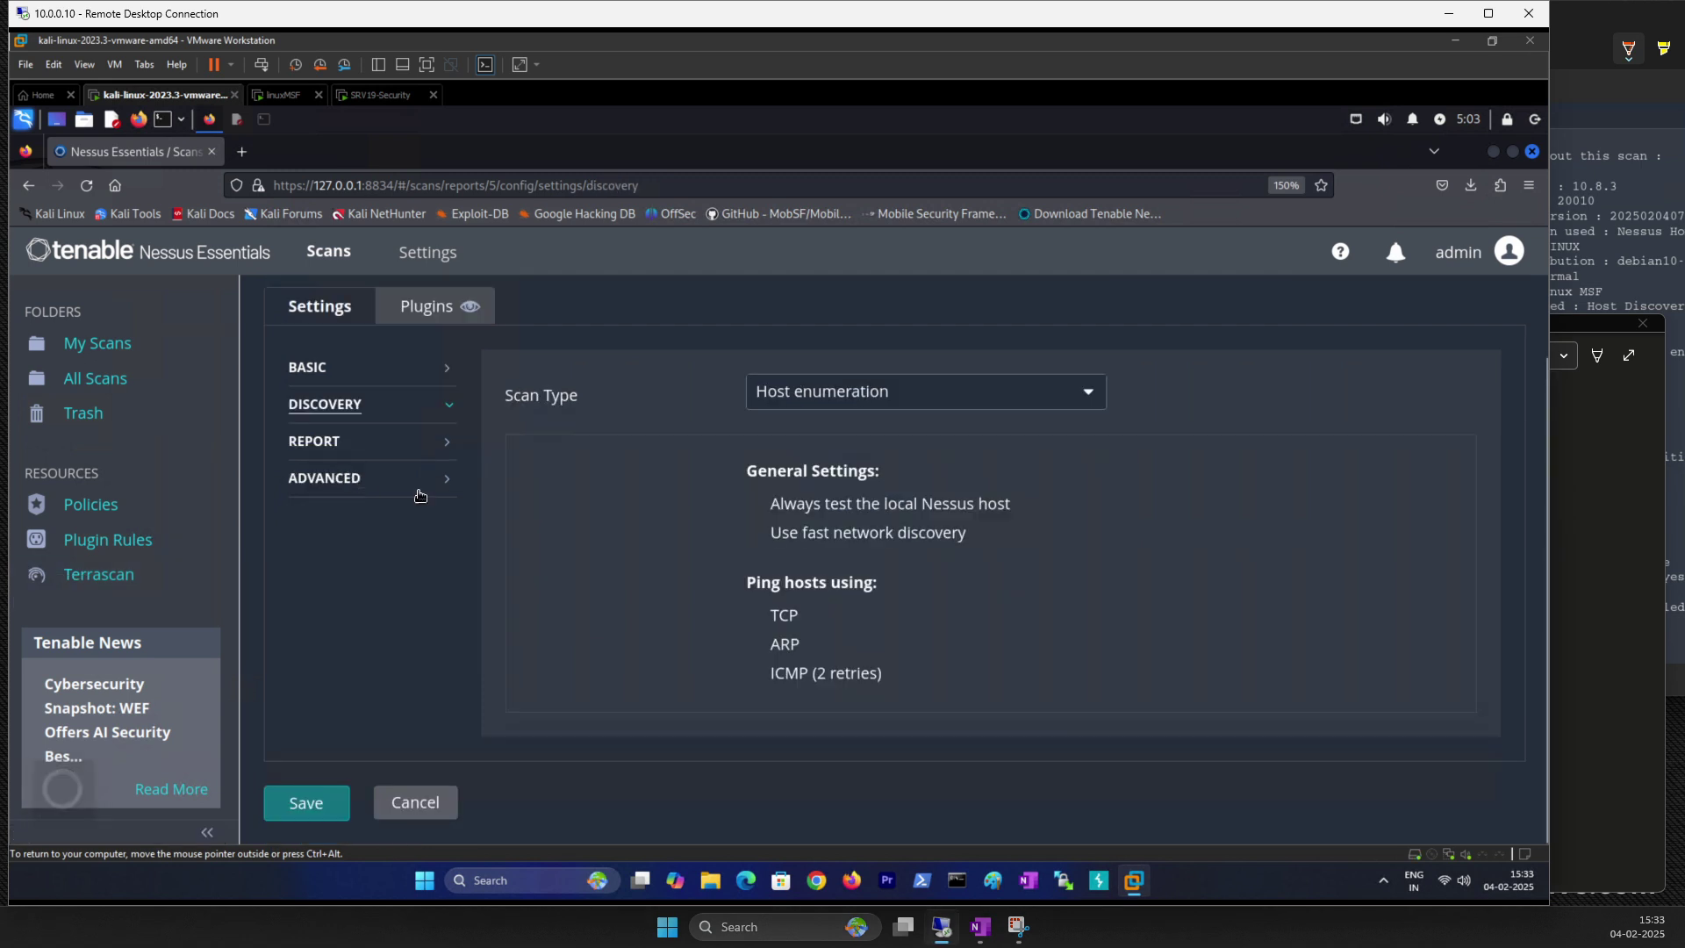
click(869, 402)
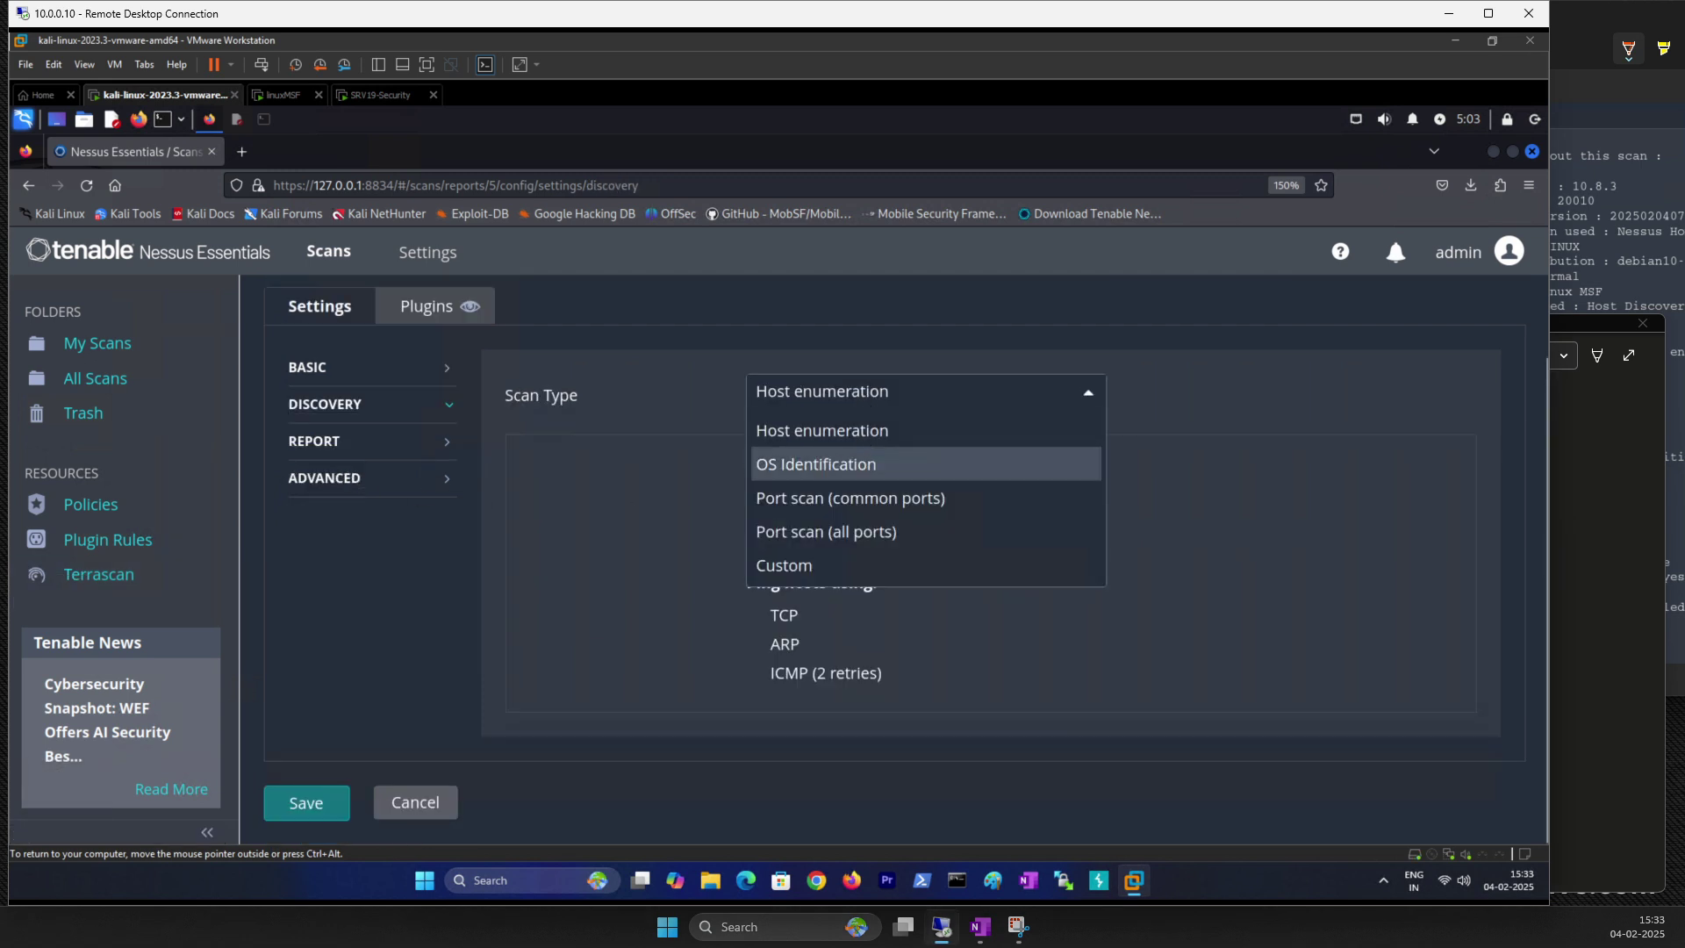
click(797, 465)
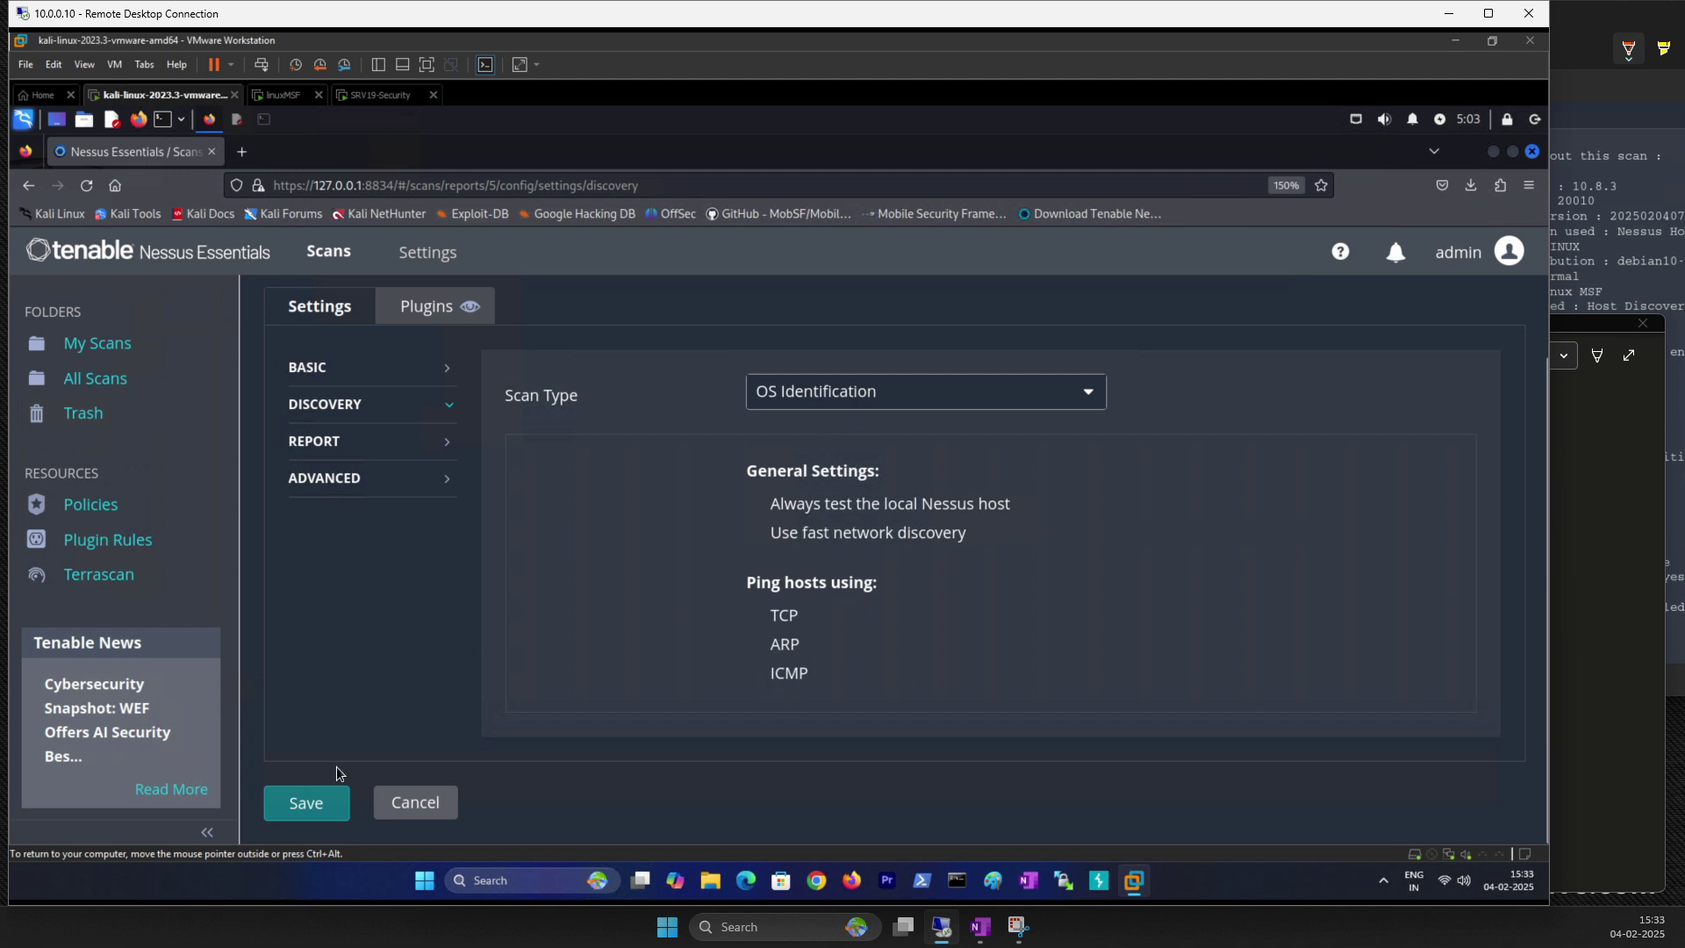
click(318, 815)
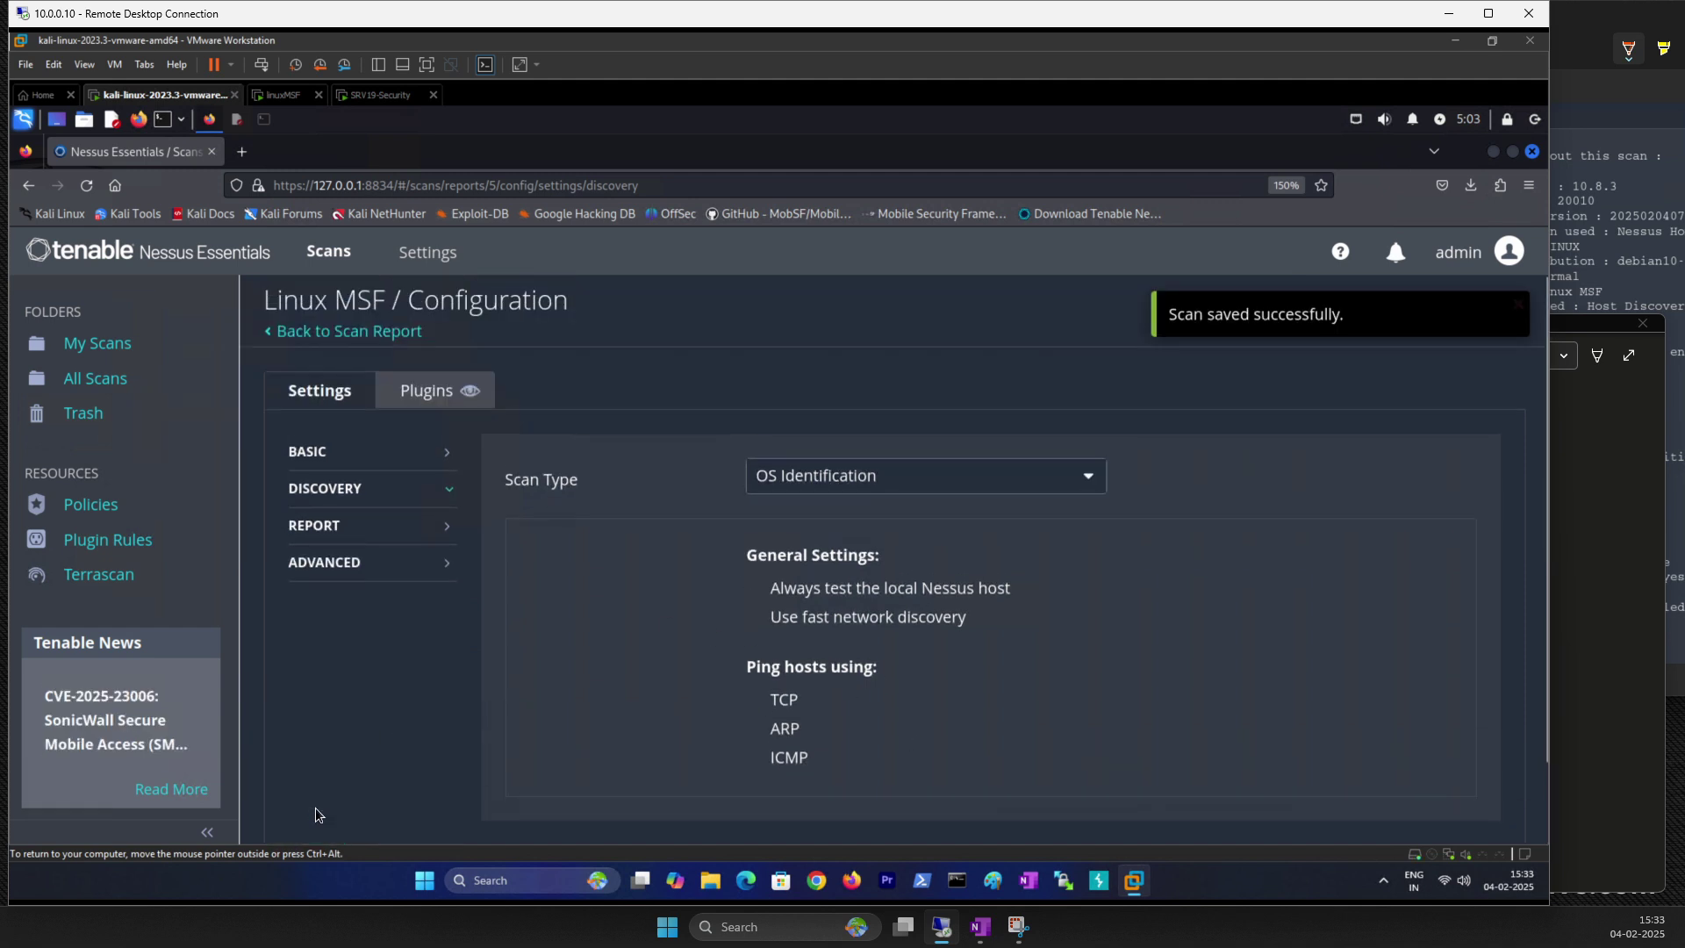
click(1167, 326)
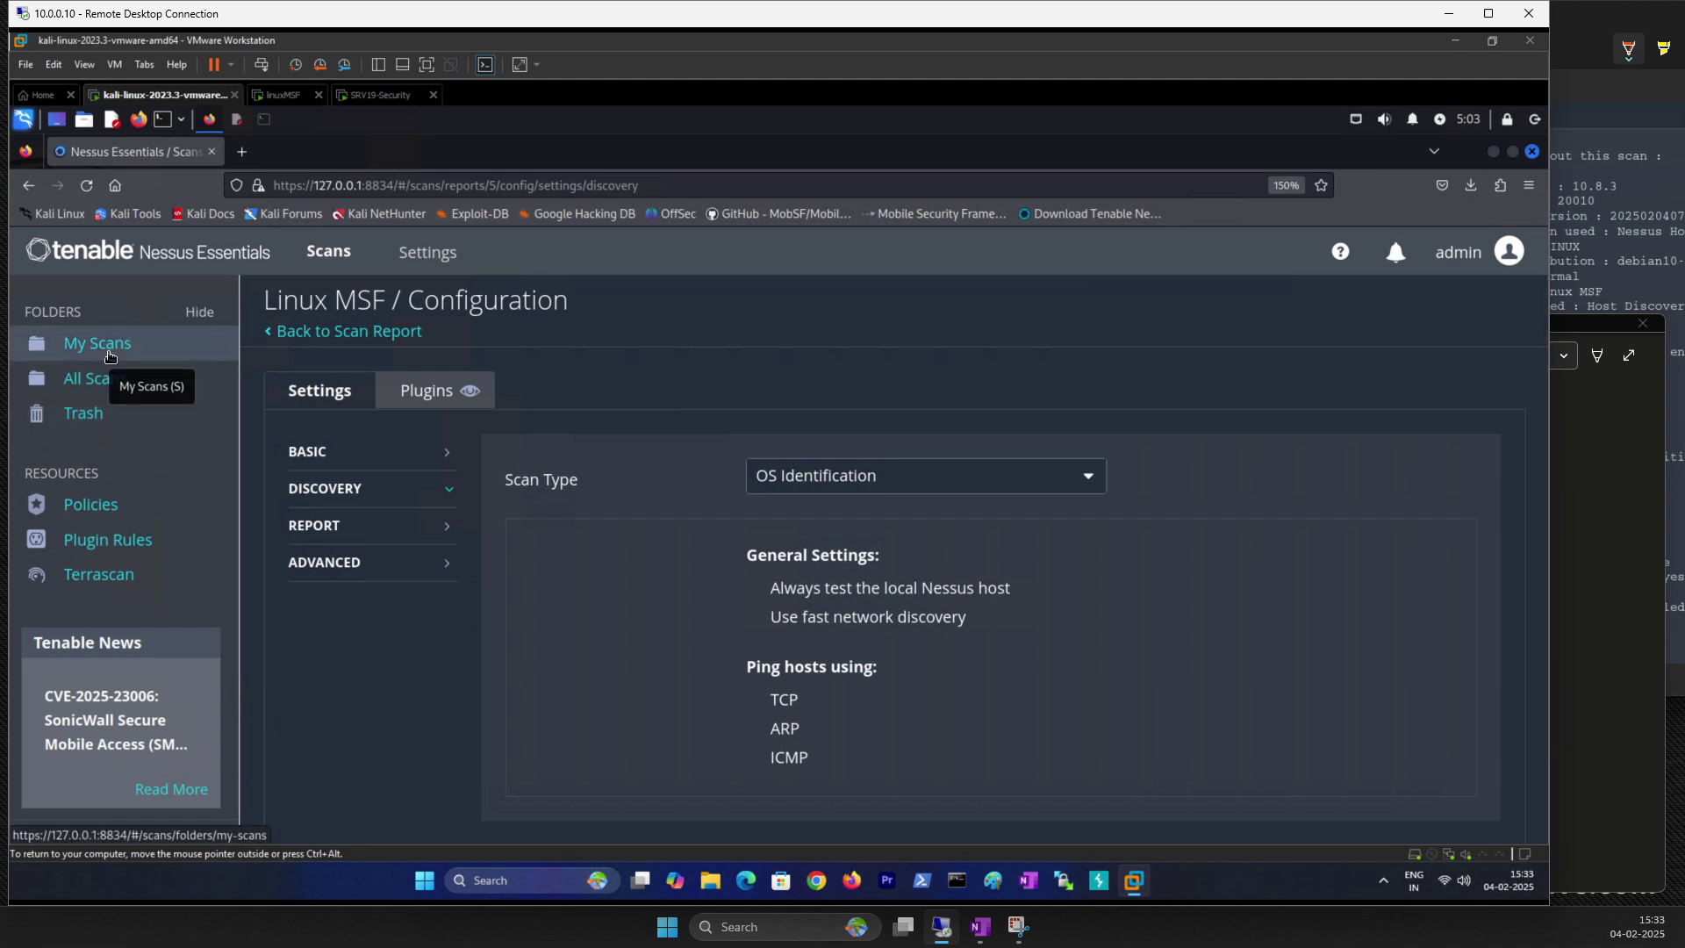
click(109, 356)
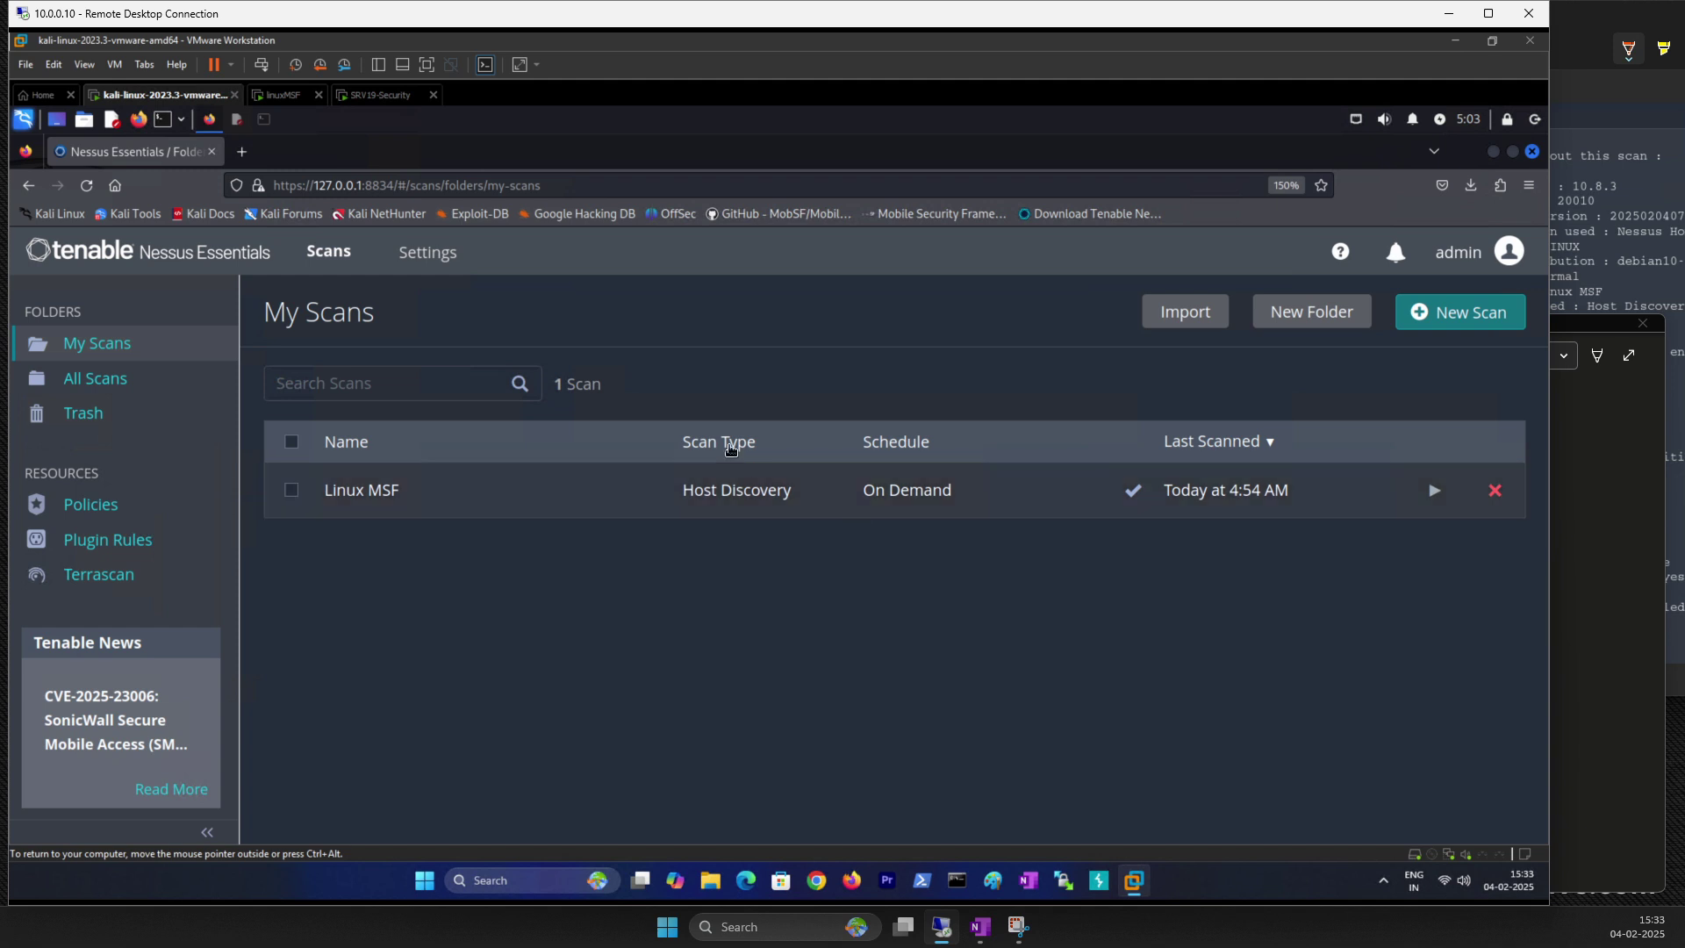
Step: Relaunch the Linux MSF scan, started today at 5:03 AM, and bring the notes forward
click(1433, 498)
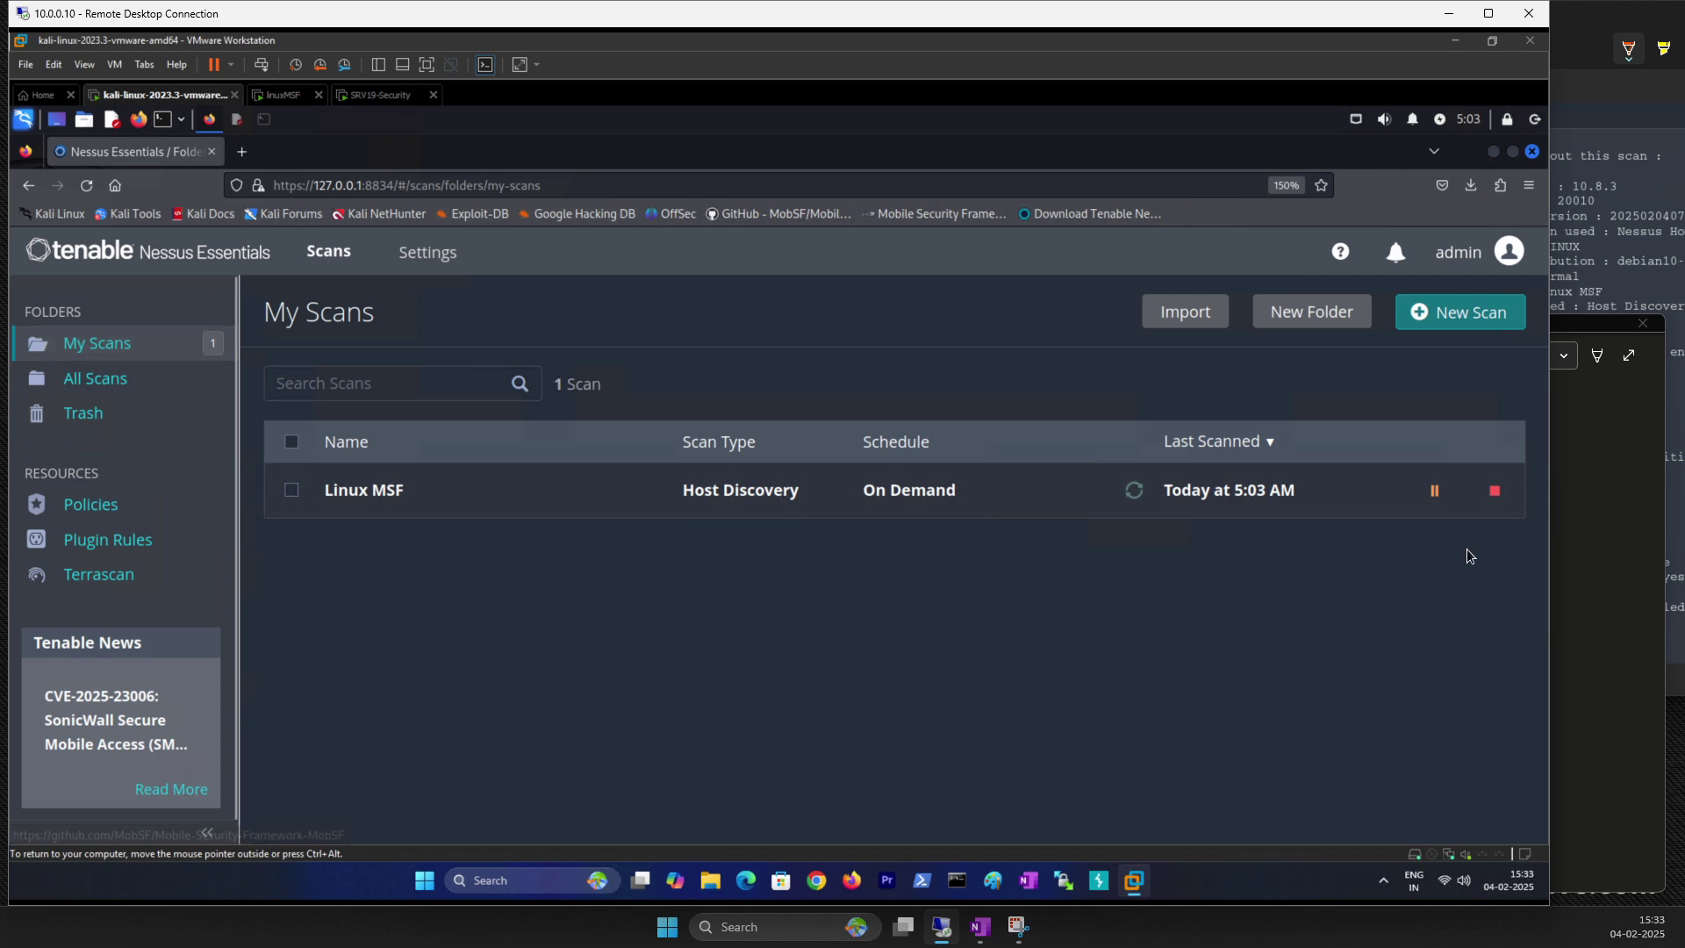
click(1620, 481)
Step: Read down through the earlier Output notes in OneNote, then bring Nessus back in front
scroll(819, 619, down, 5)
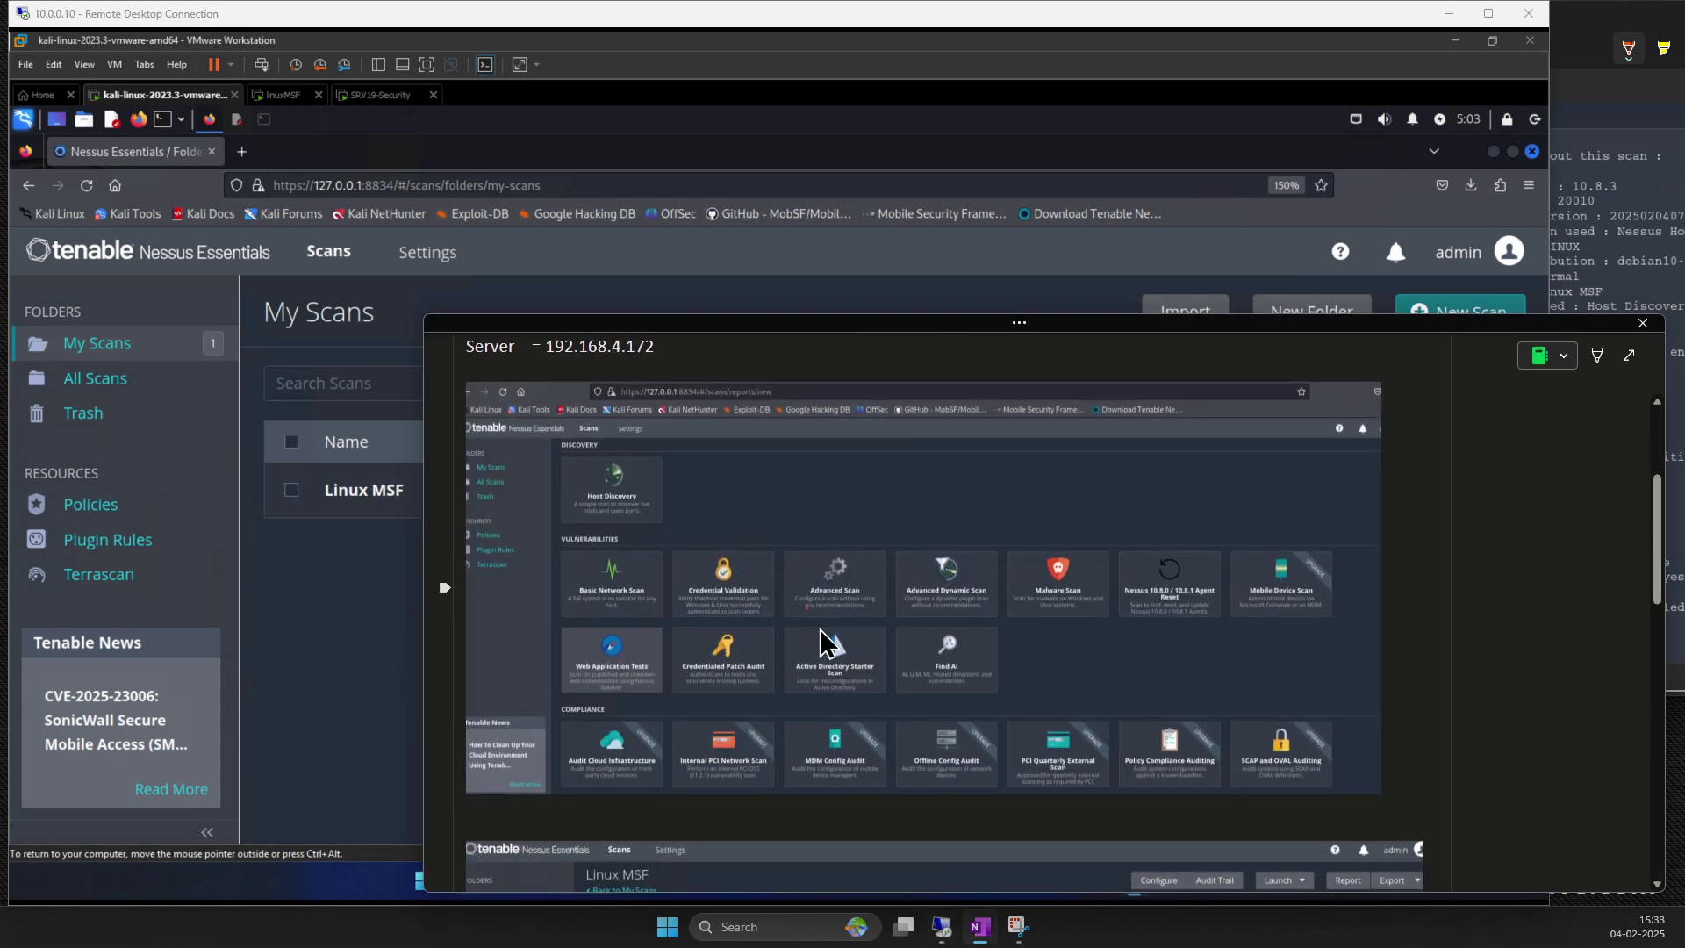
scroll(790, 606, down, 3)
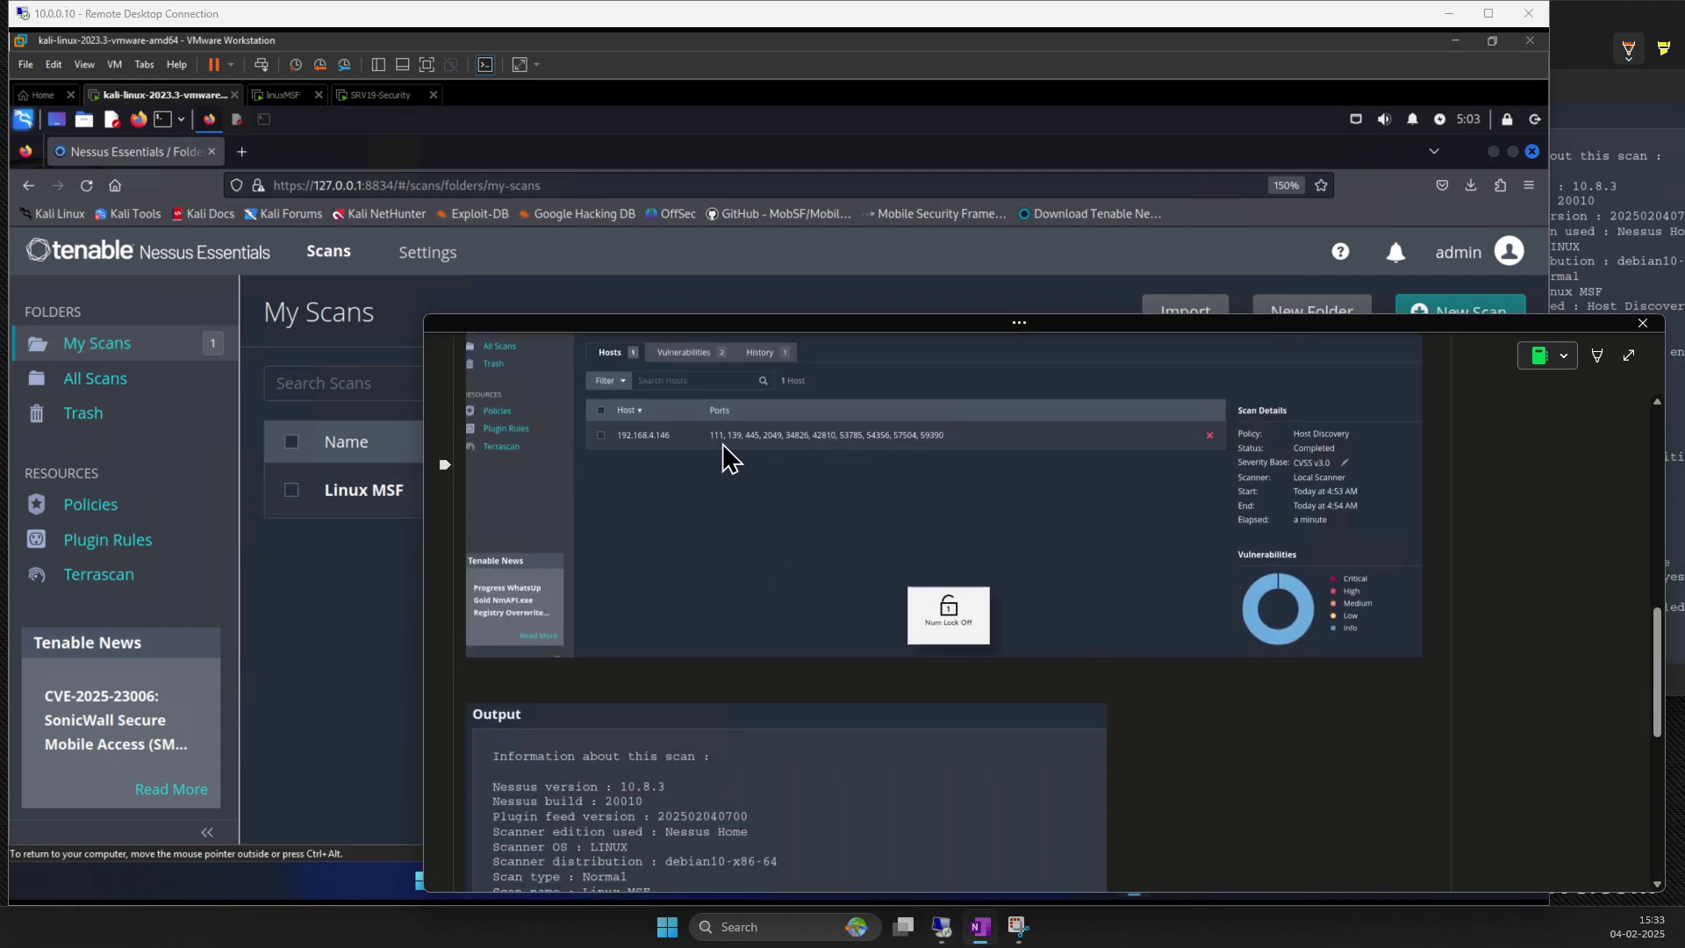
scroll(878, 460, down, 5)
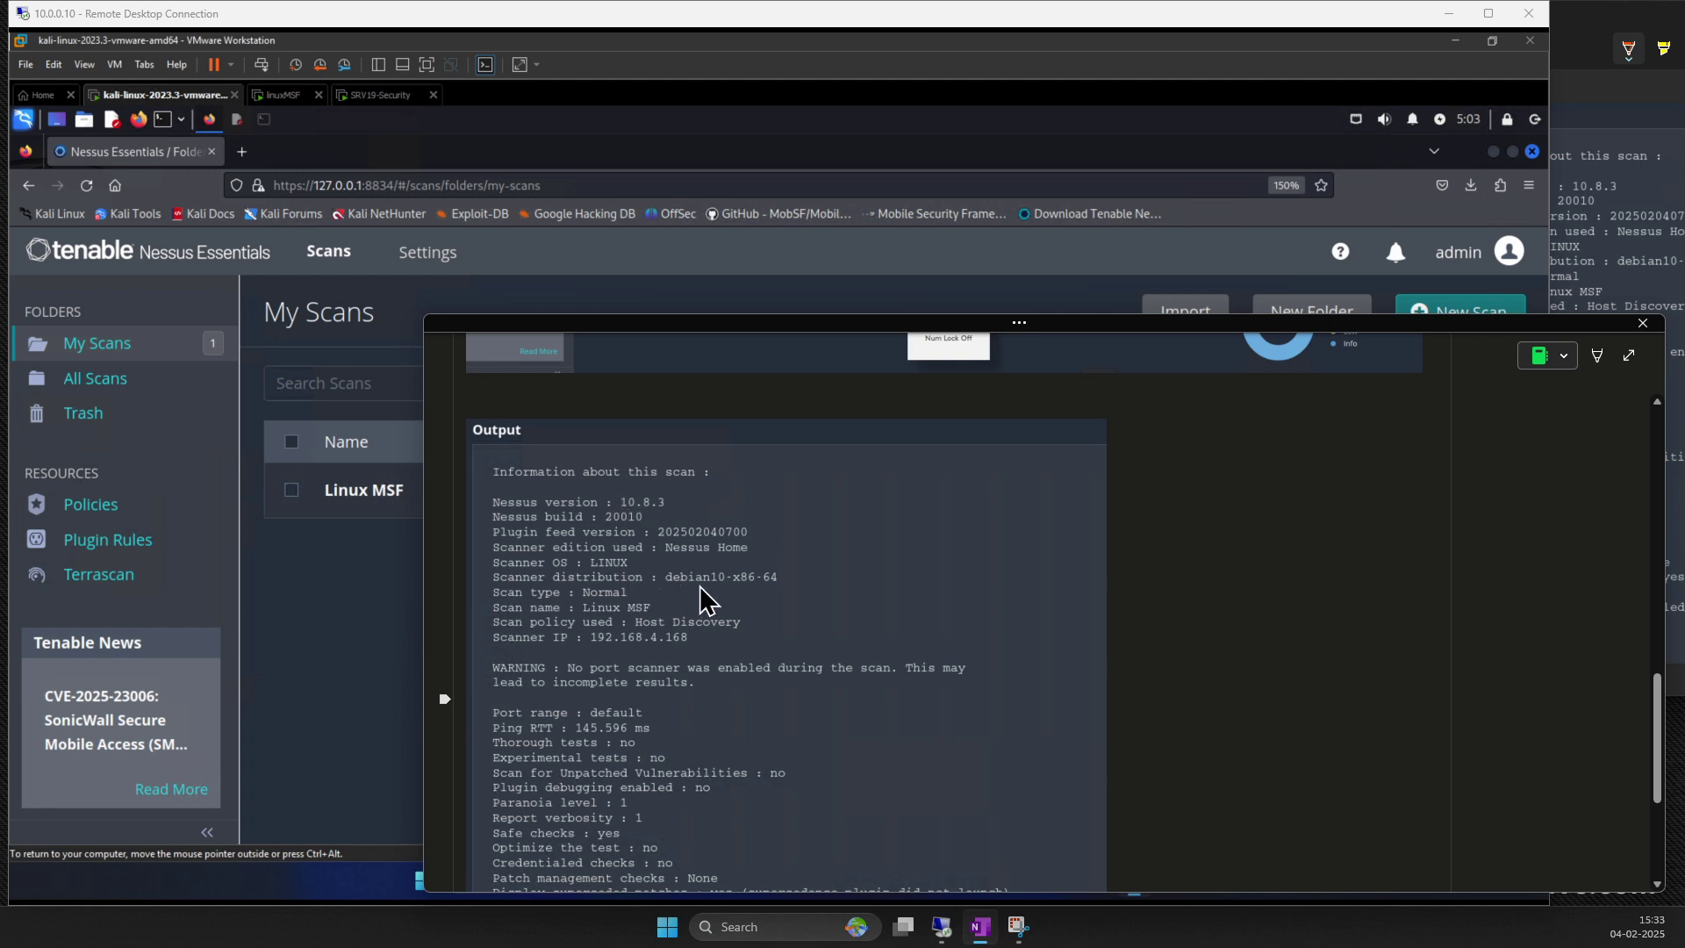
scroll(660, 639, down, 5)
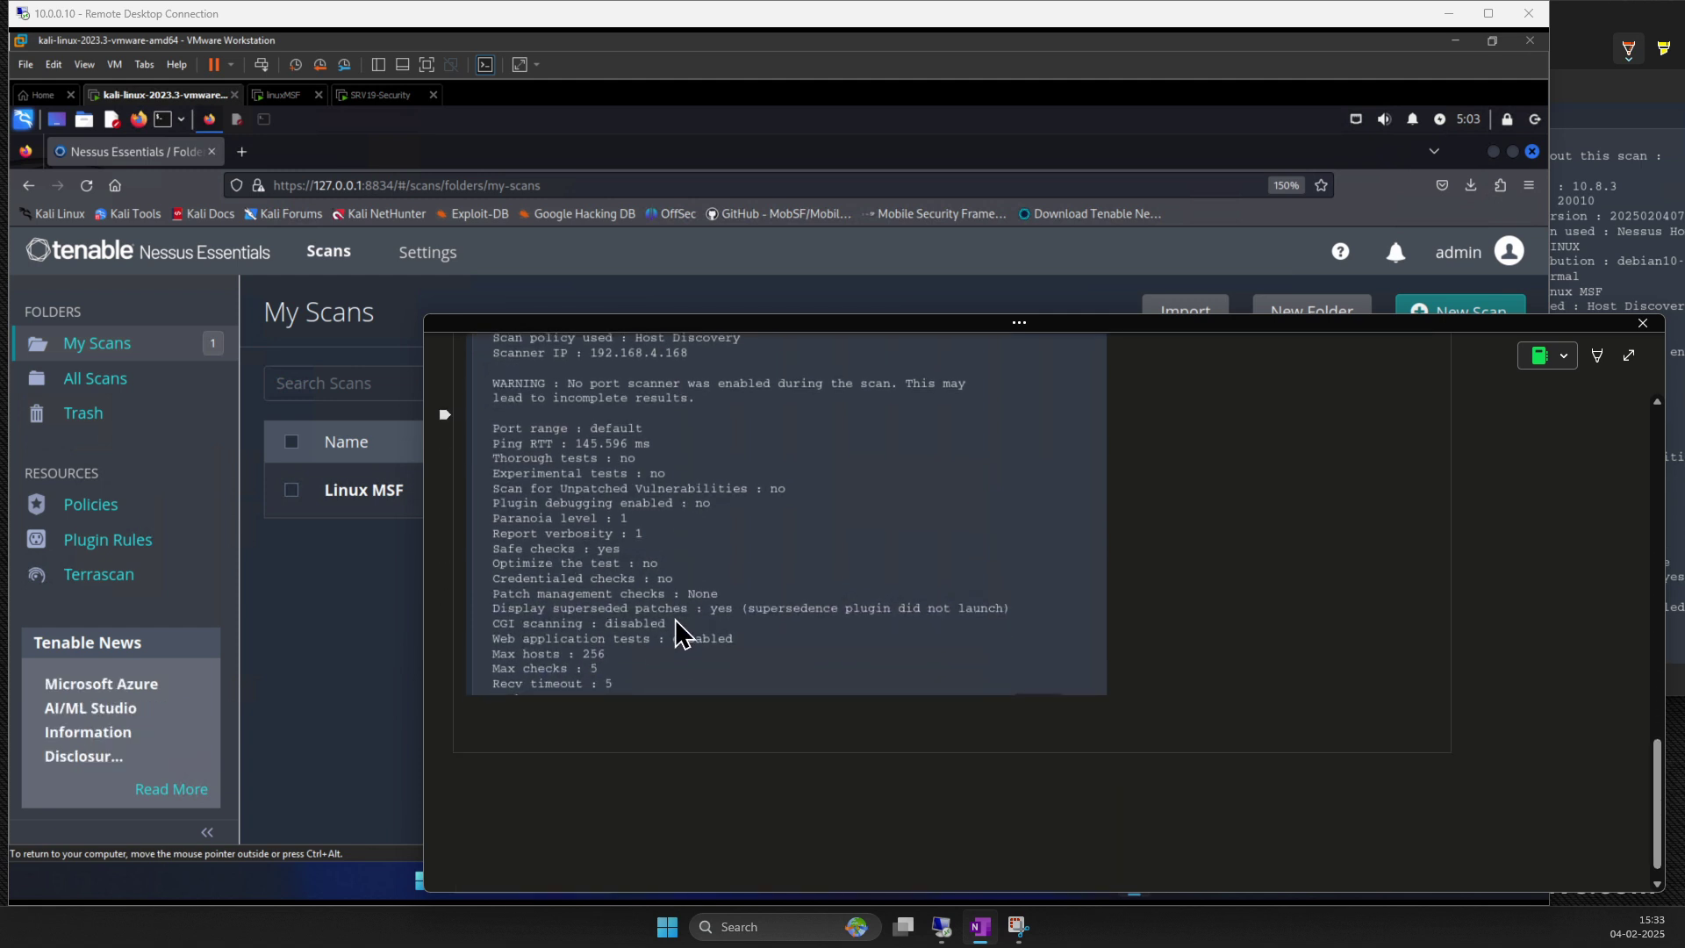
click(316, 586)
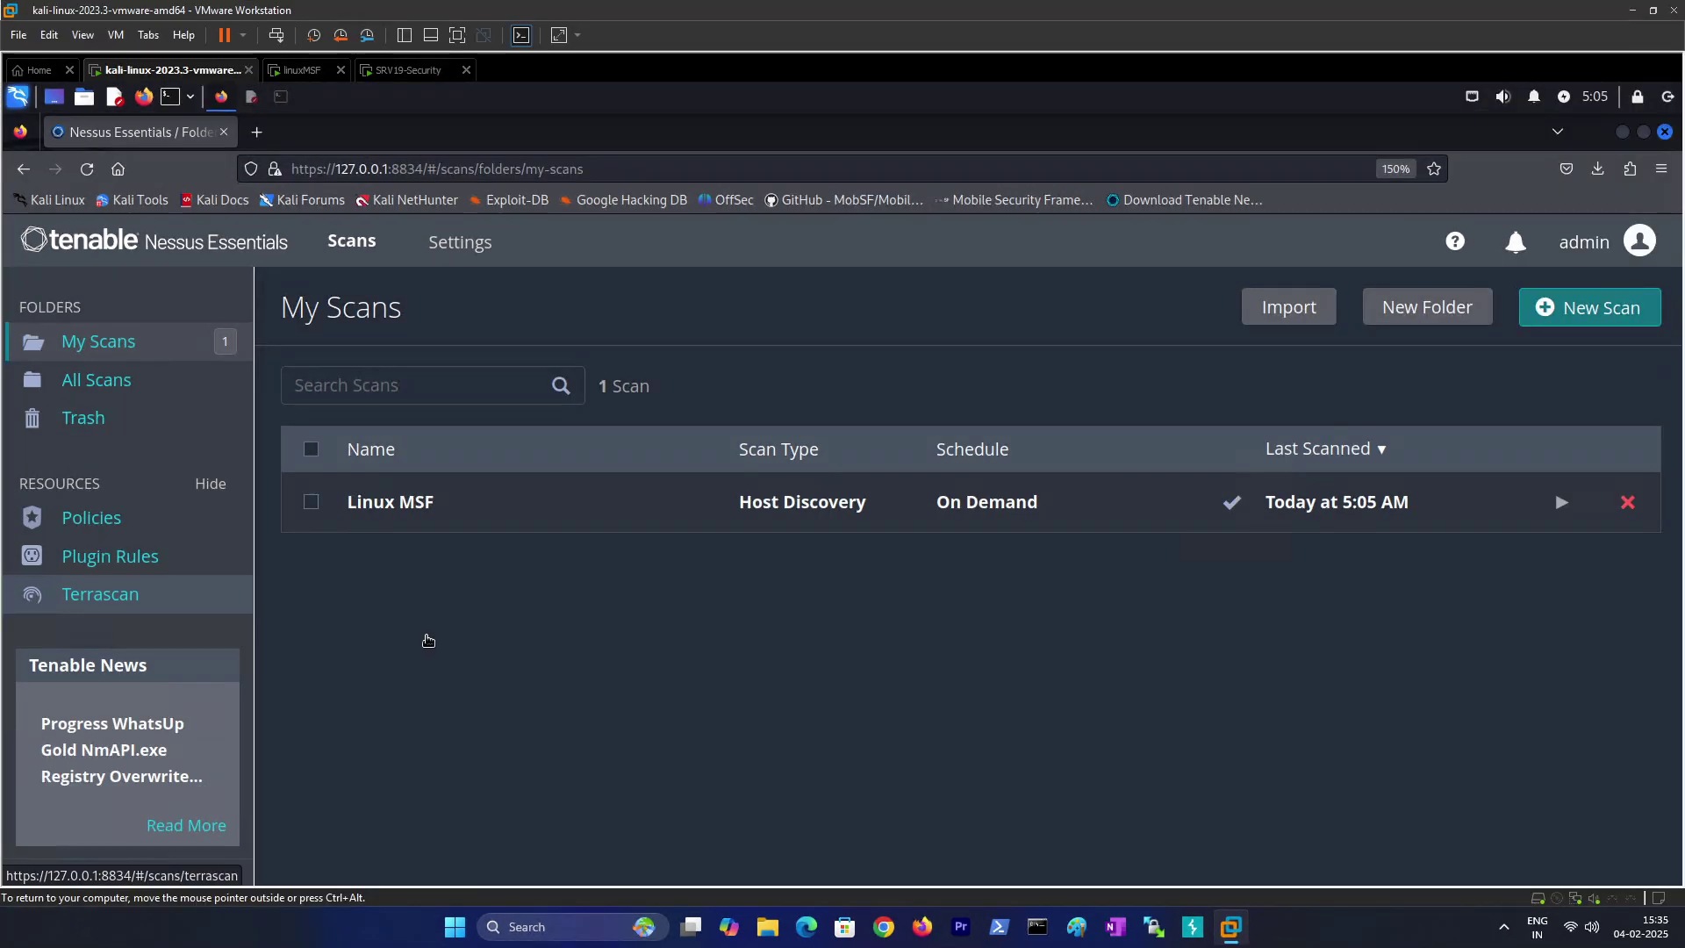
Step: Open the Linux MSF host results and snip the table showing Linux Kernel 2.6 on Ubuntu 8.04
click(409, 516)
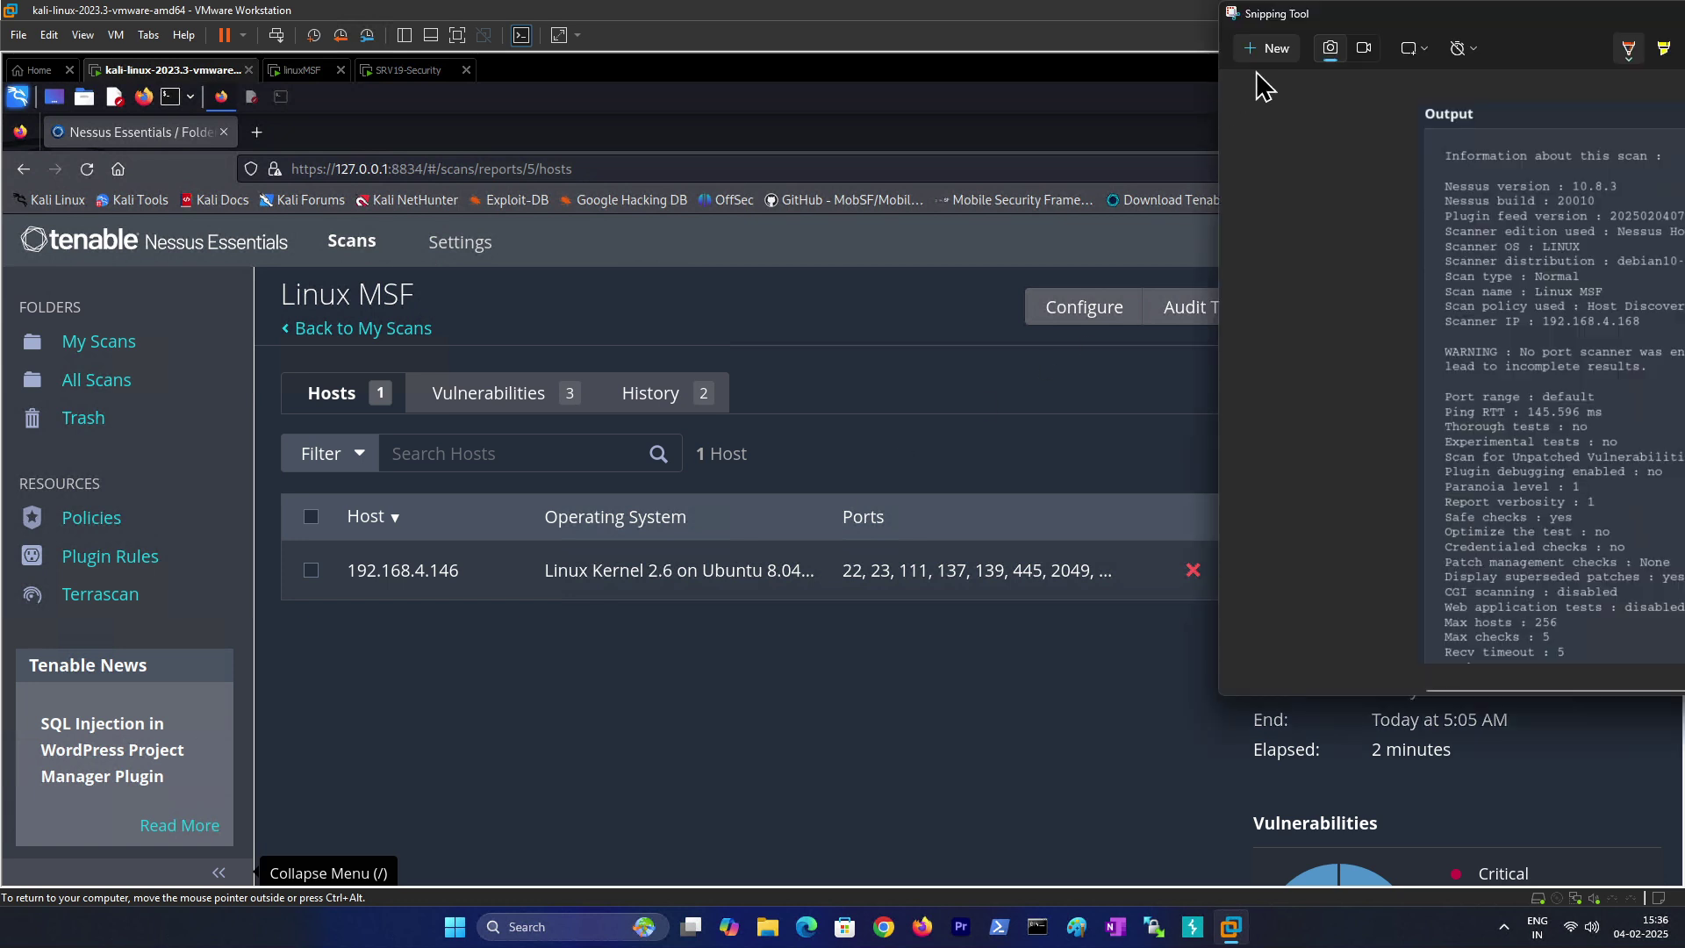
click(1273, 48)
drag(245, 265, 1516, 801)
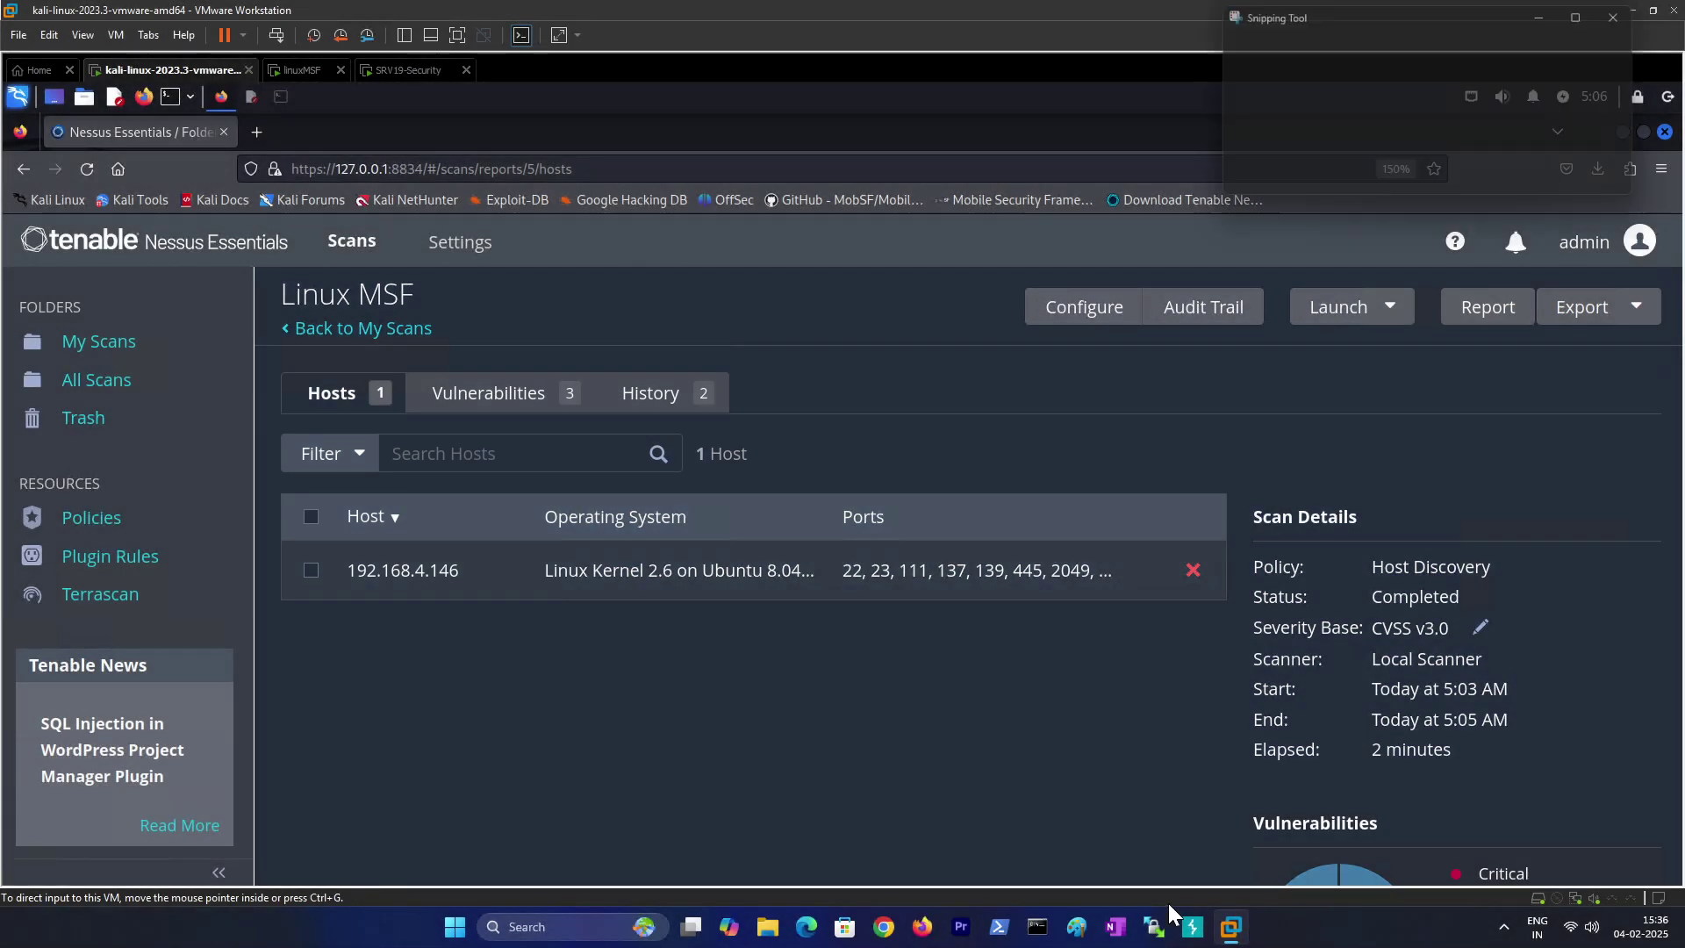
Step: Type 'OS Details :' in the notes, paste the host-results snip below it and resize it
key(alt+Tab)
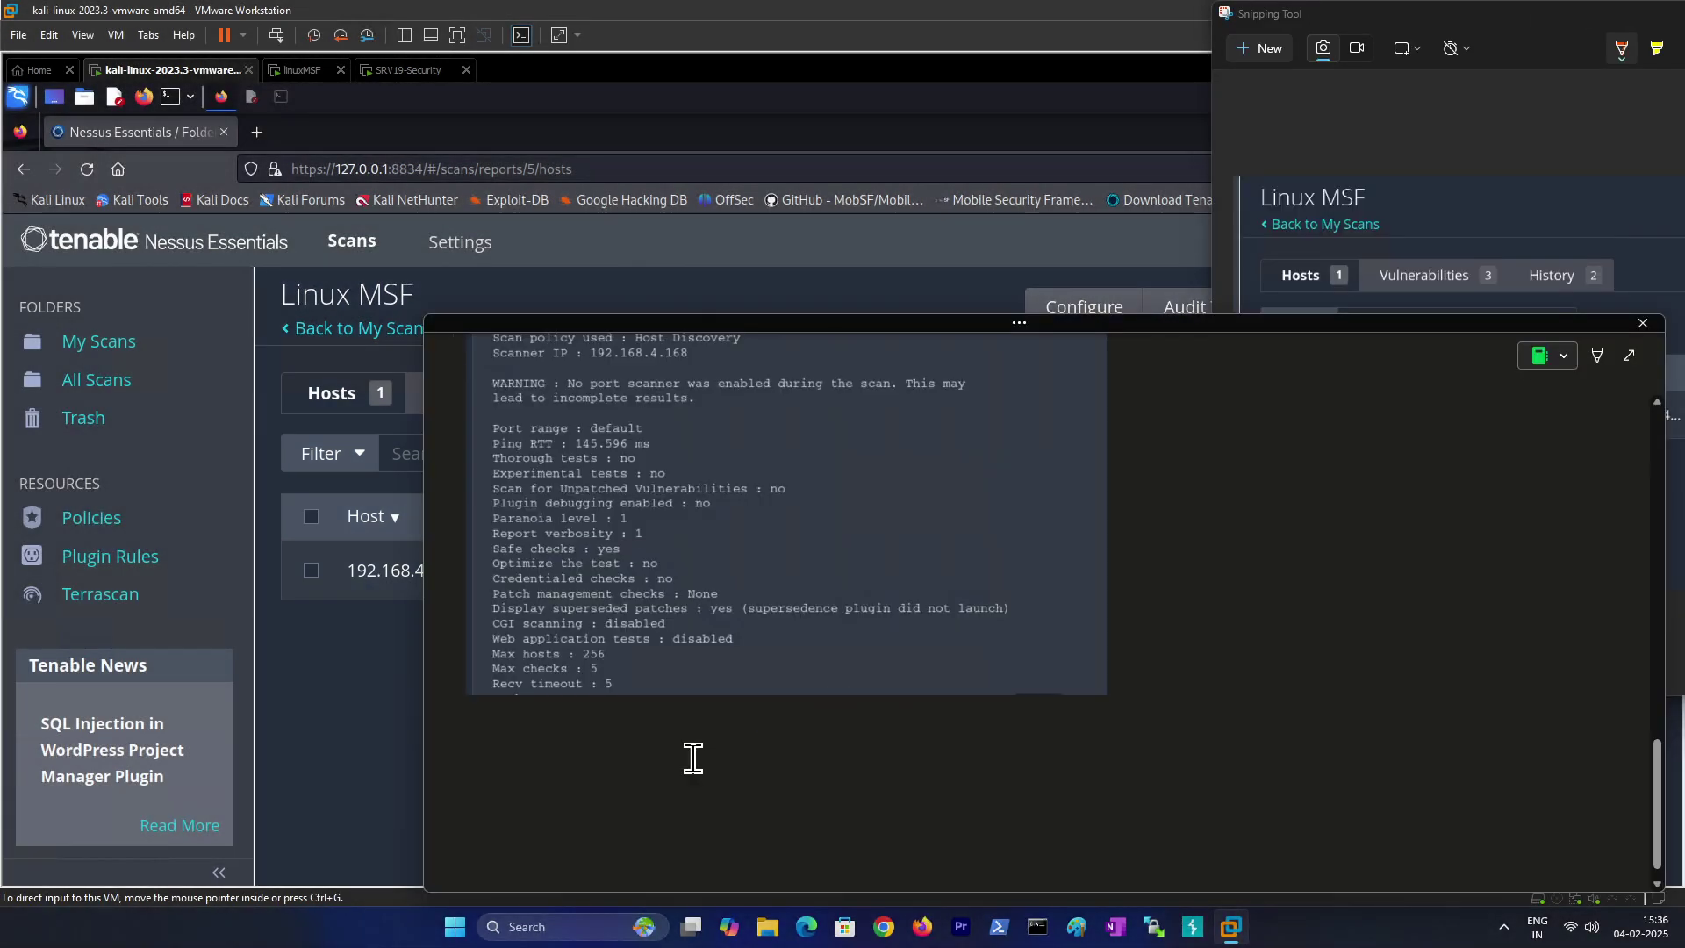
click(552, 718)
text(OS Details)
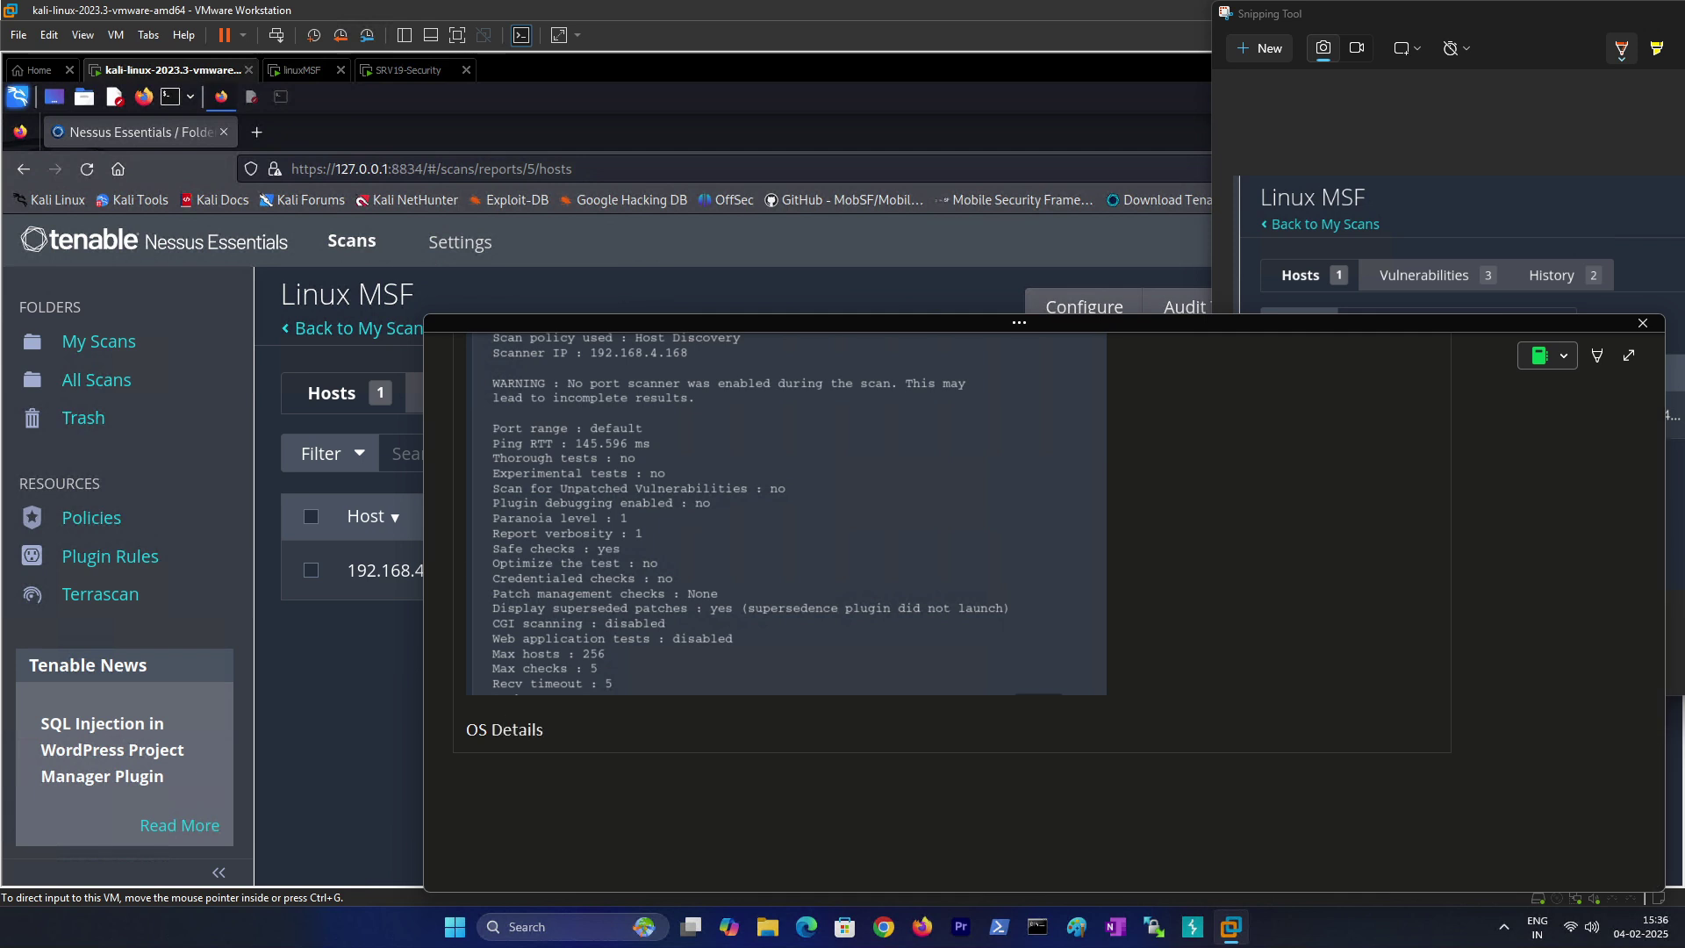
key(Return)
key(ctrl+v)
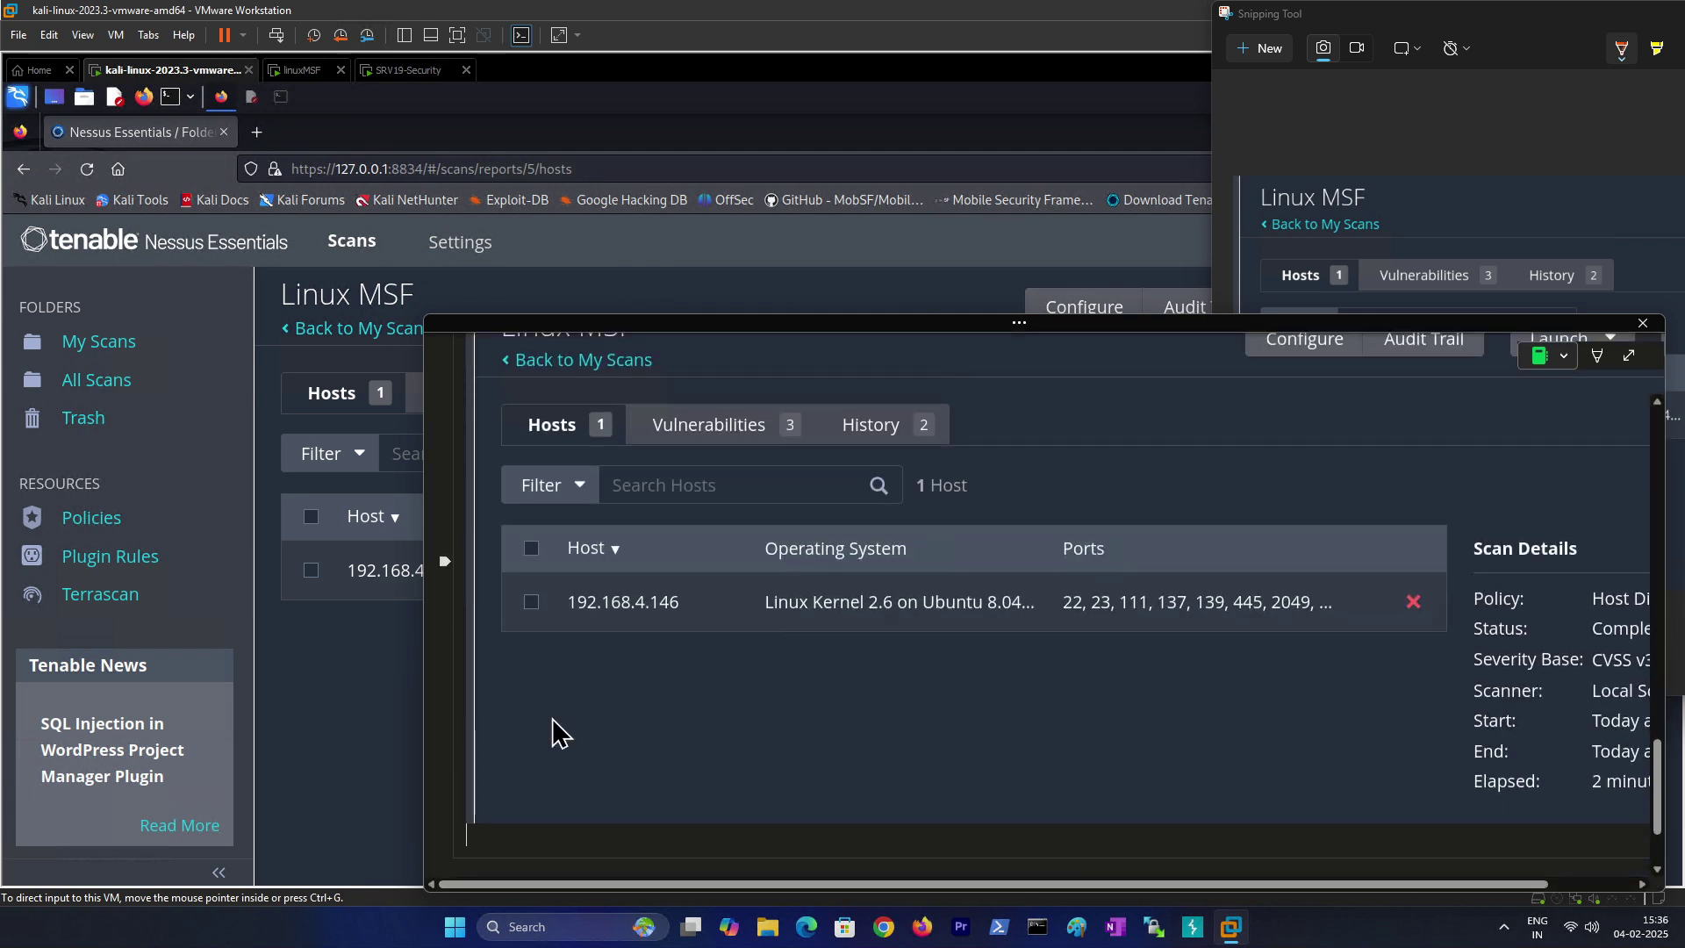
scroll(726, 508, up, 3)
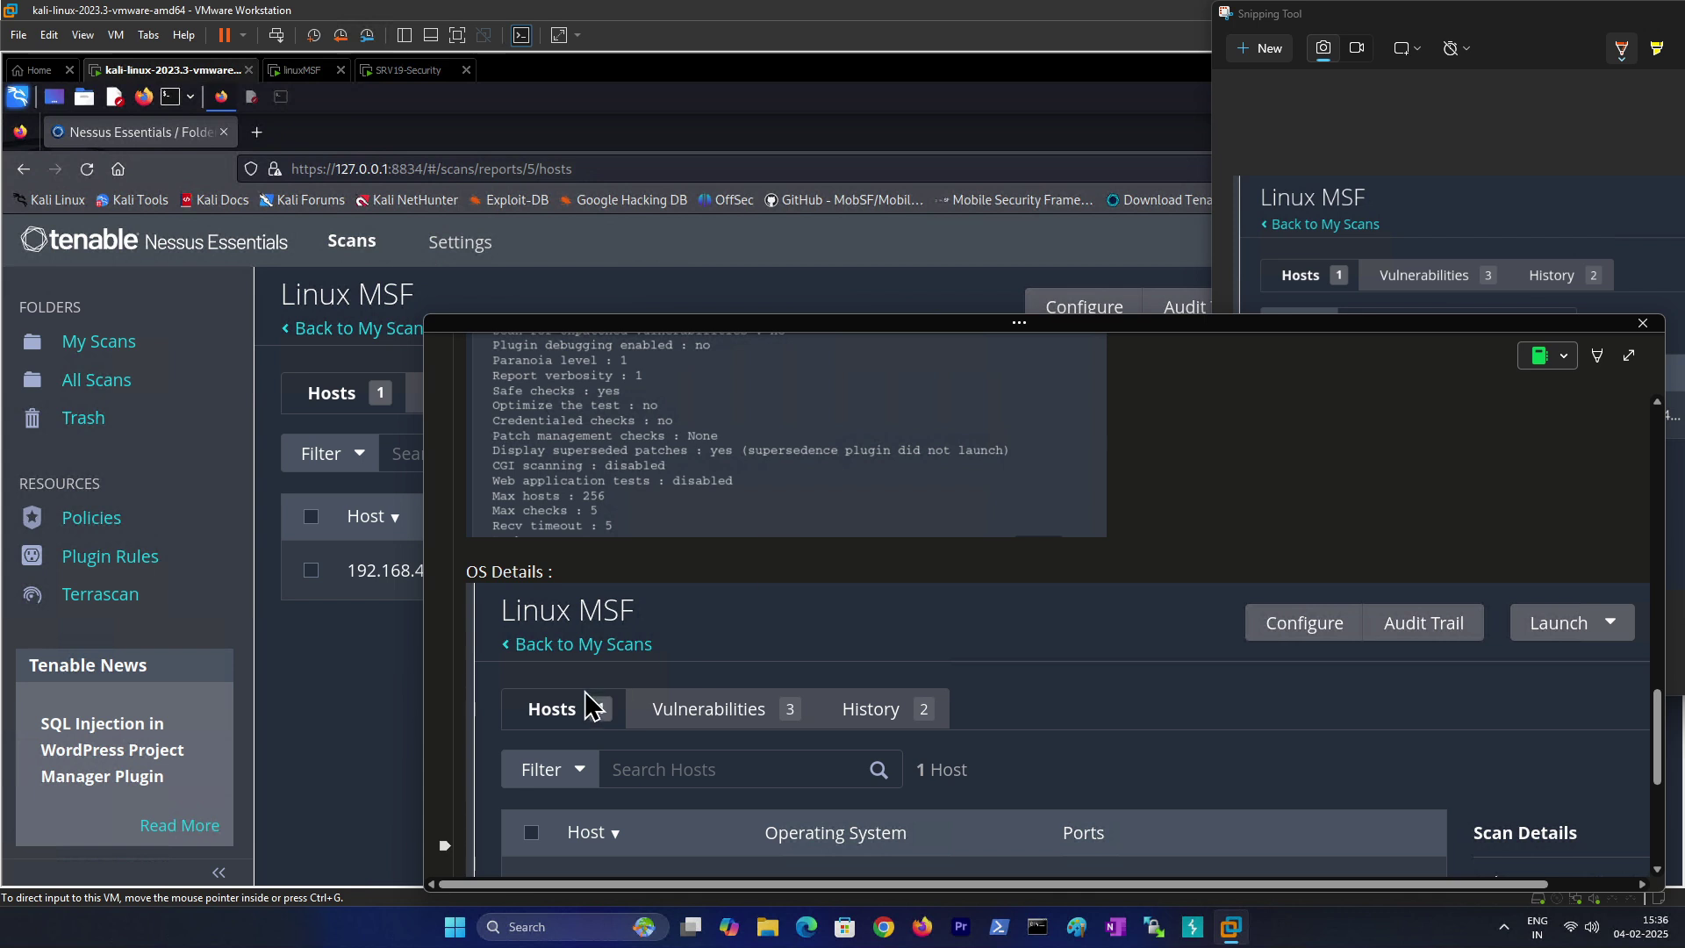
drag(454, 591, 728, 706)
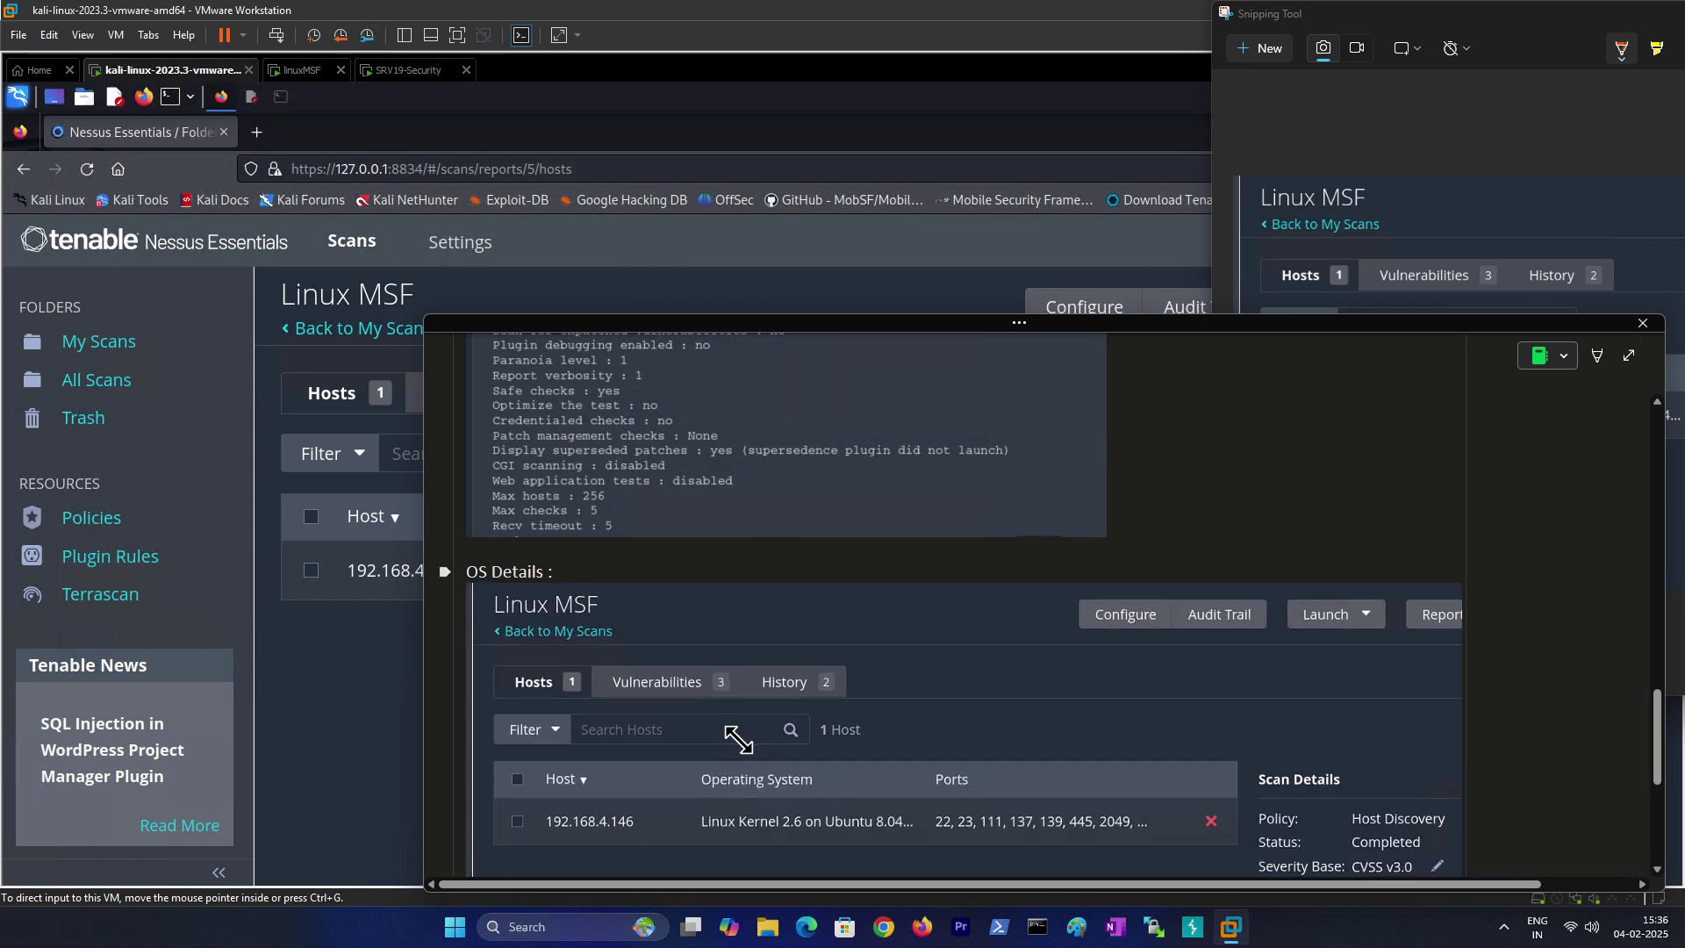
drag(1467, 425, 1610, 466)
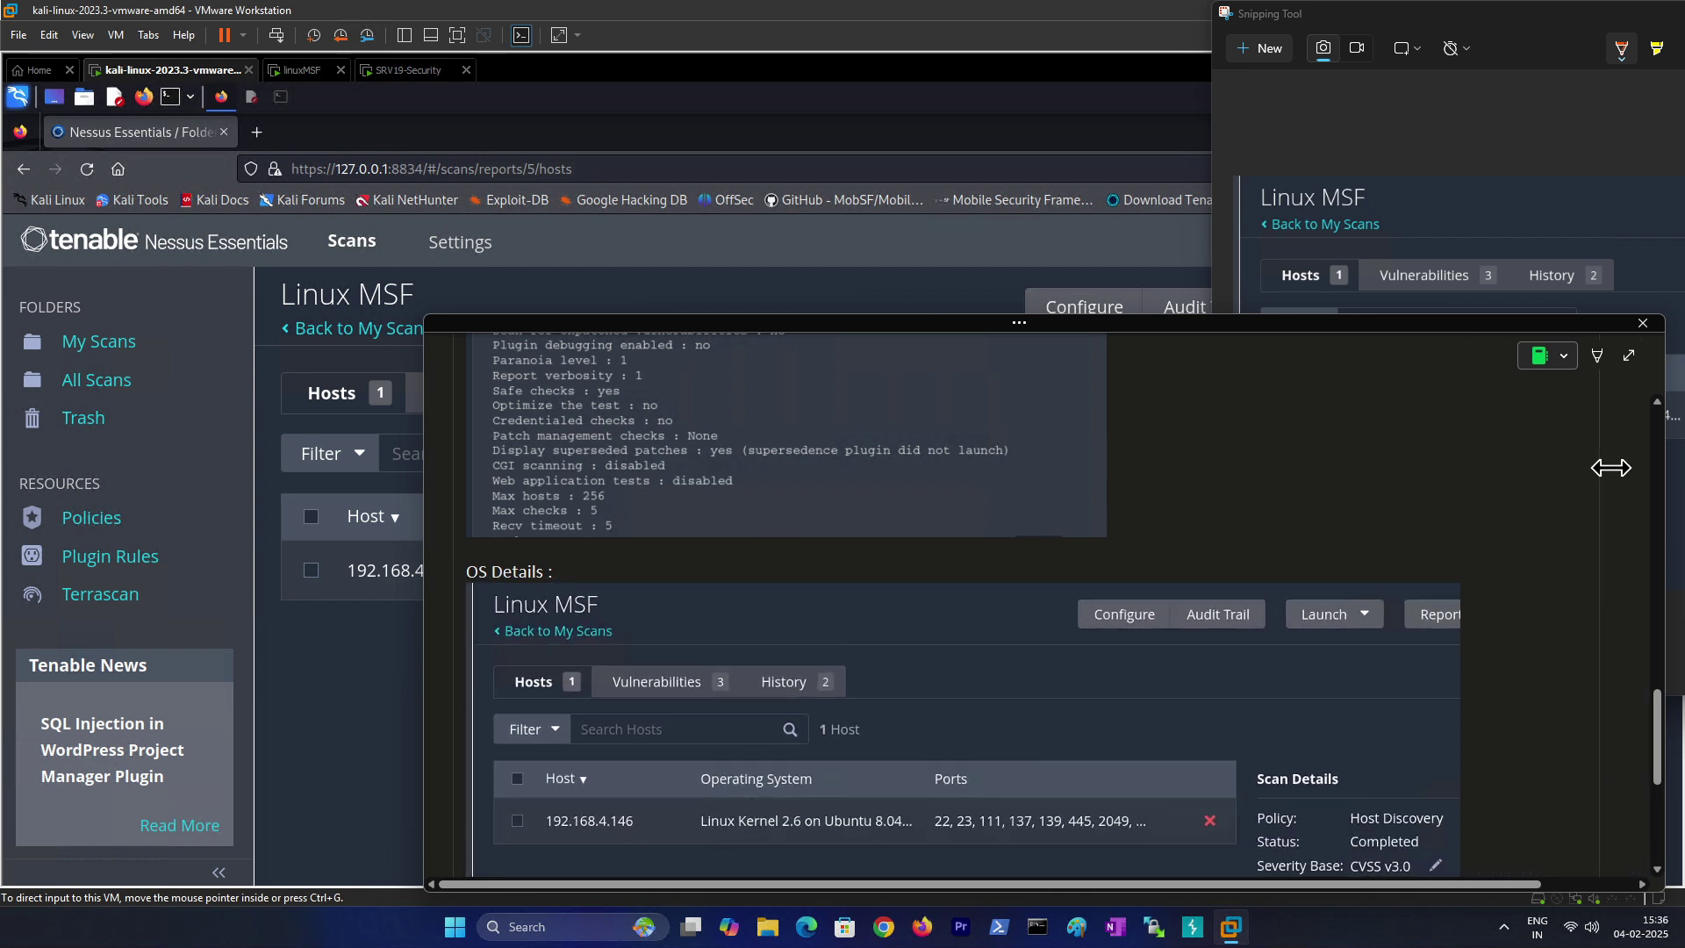
scroll(879, 618, down, 4)
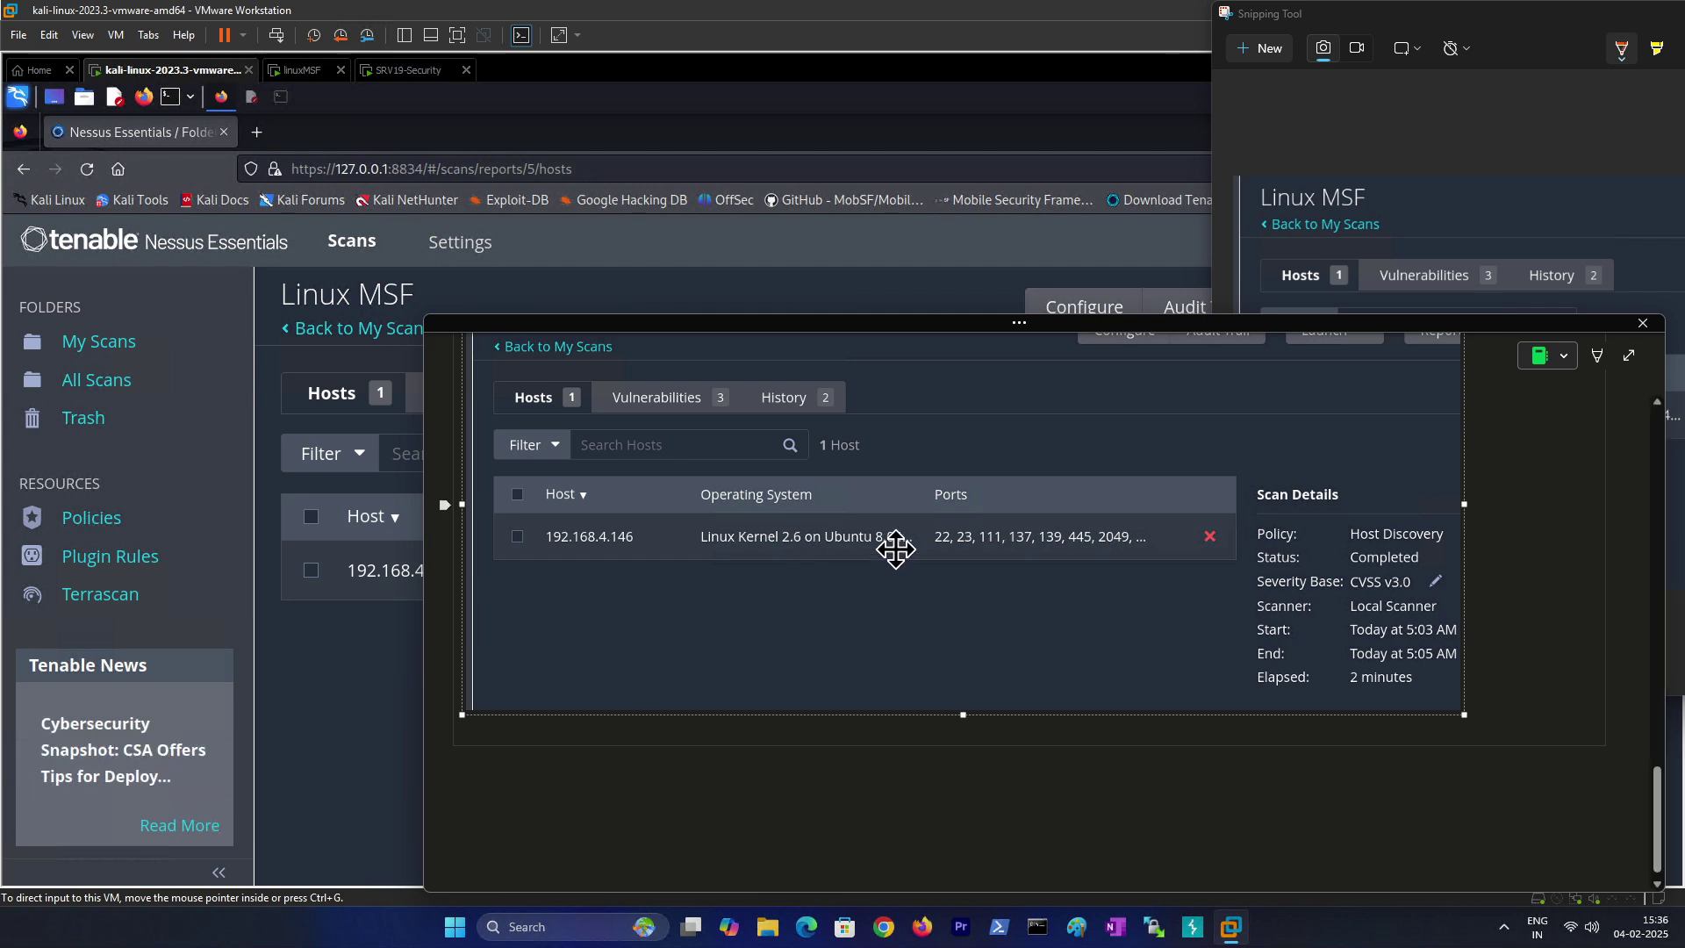
click(359, 638)
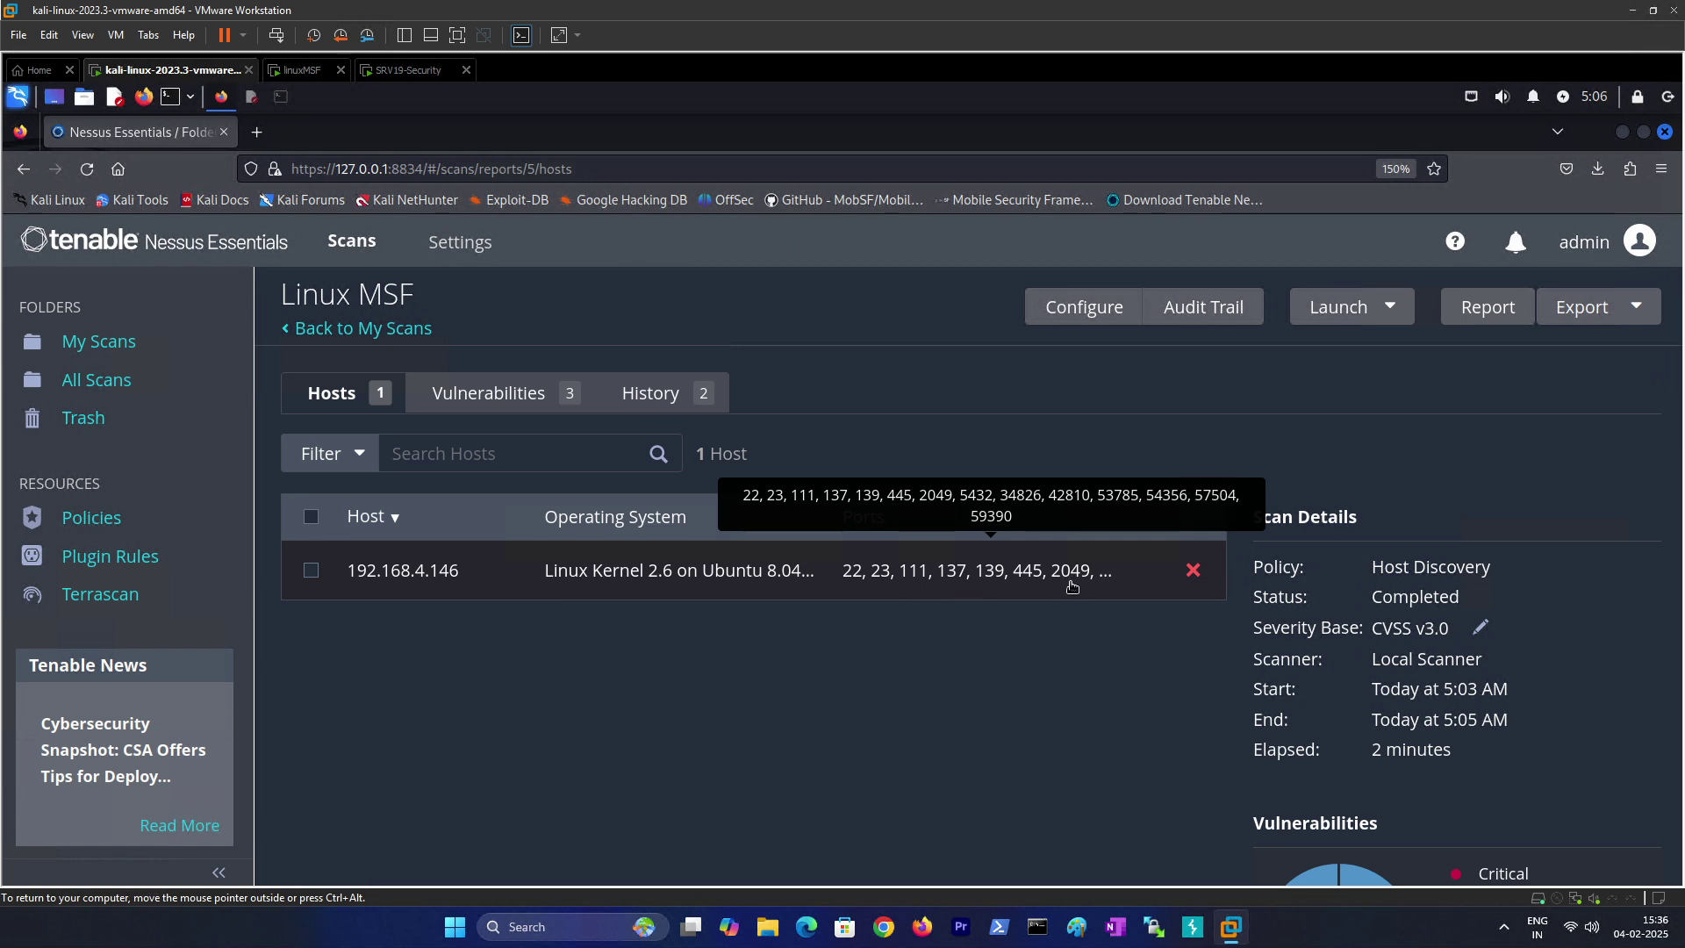
Step: Open host 192.168.4.146's findings, note the 2-minute elapsed time, and open Nessus Scan Information
scroll(1466, 771, down, 3)
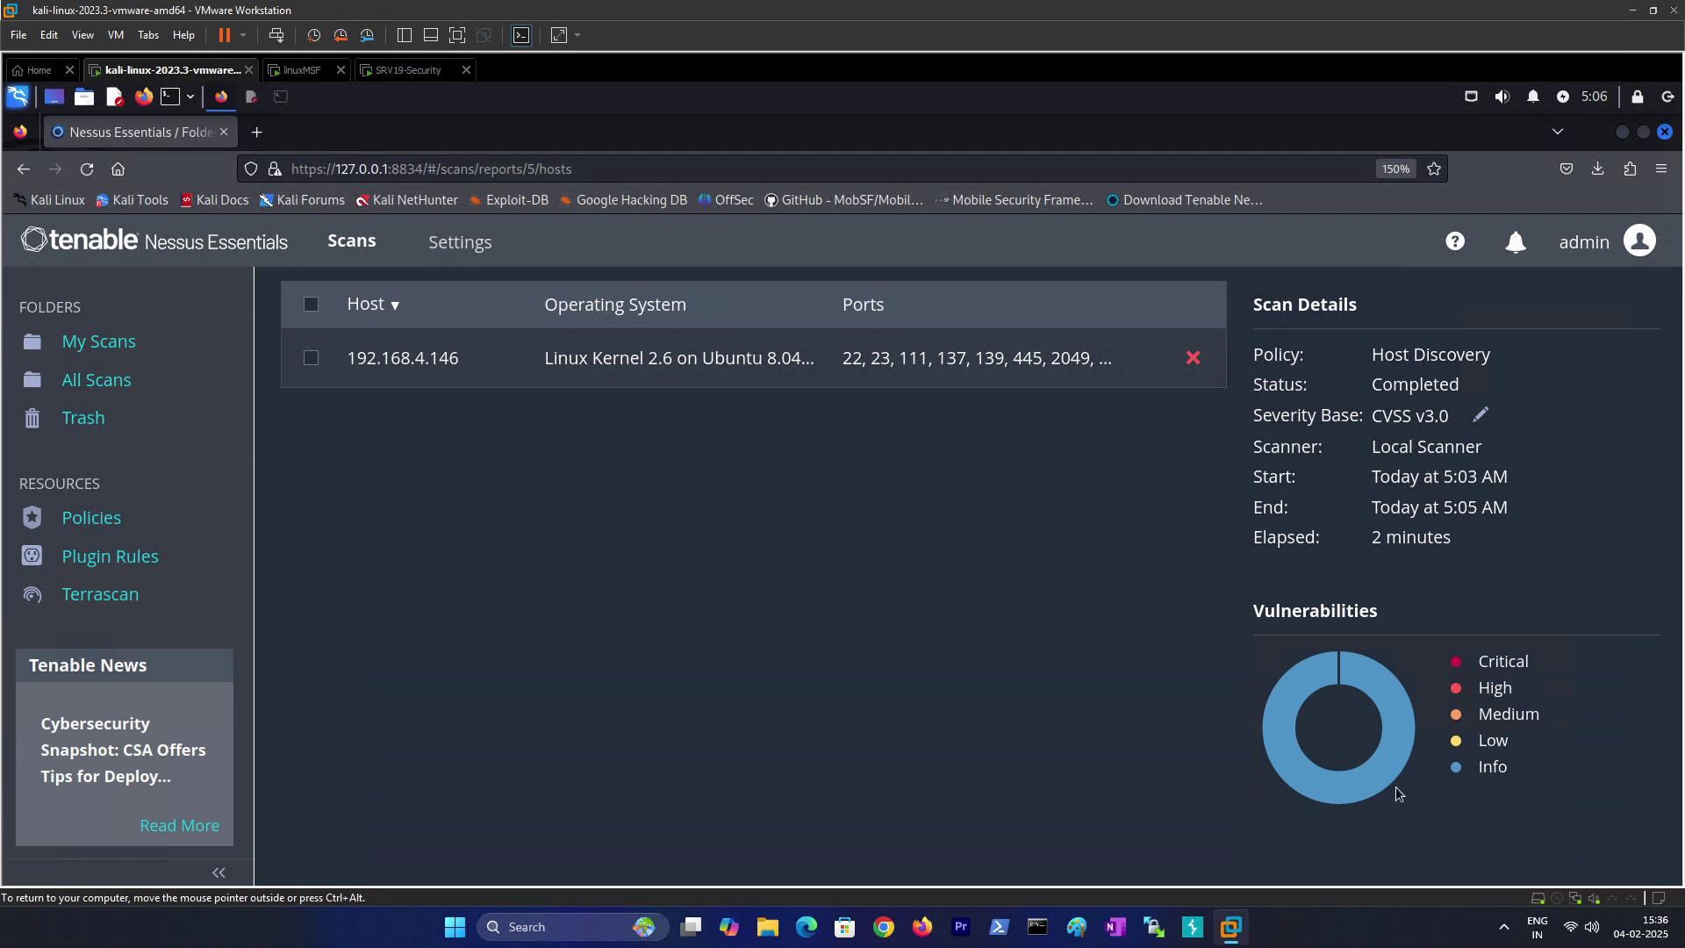
scroll(494, 563, up, 3)
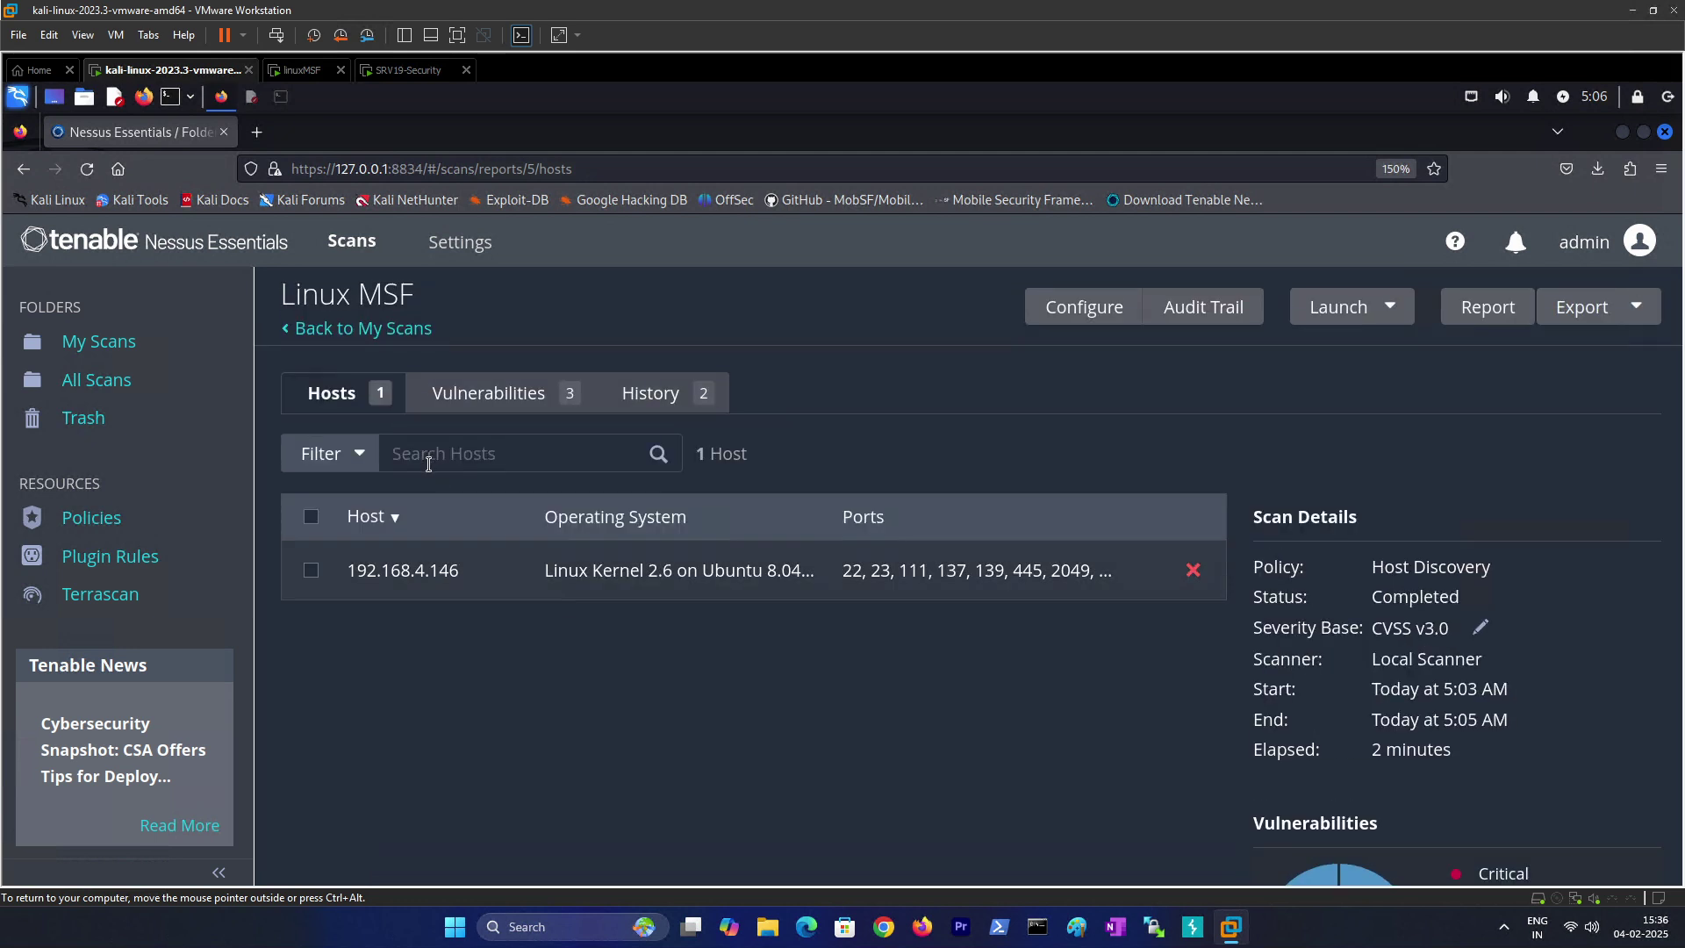
click(579, 572)
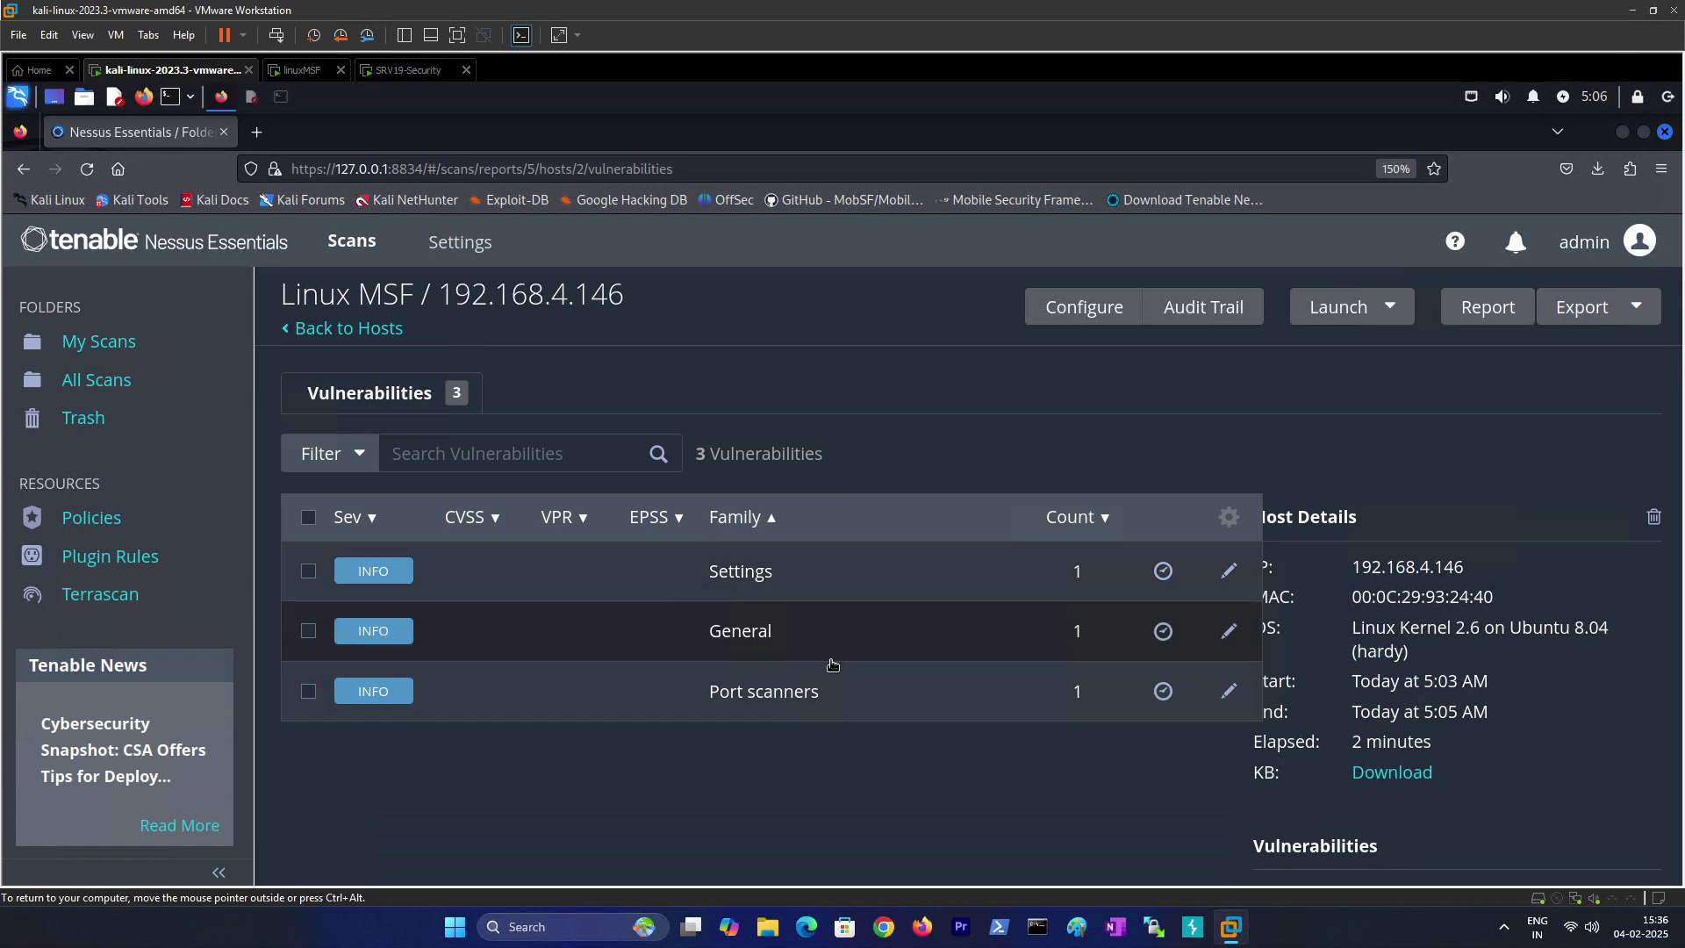
scroll(996, 744, down, 1)
scroll(995, 746, down, 3)
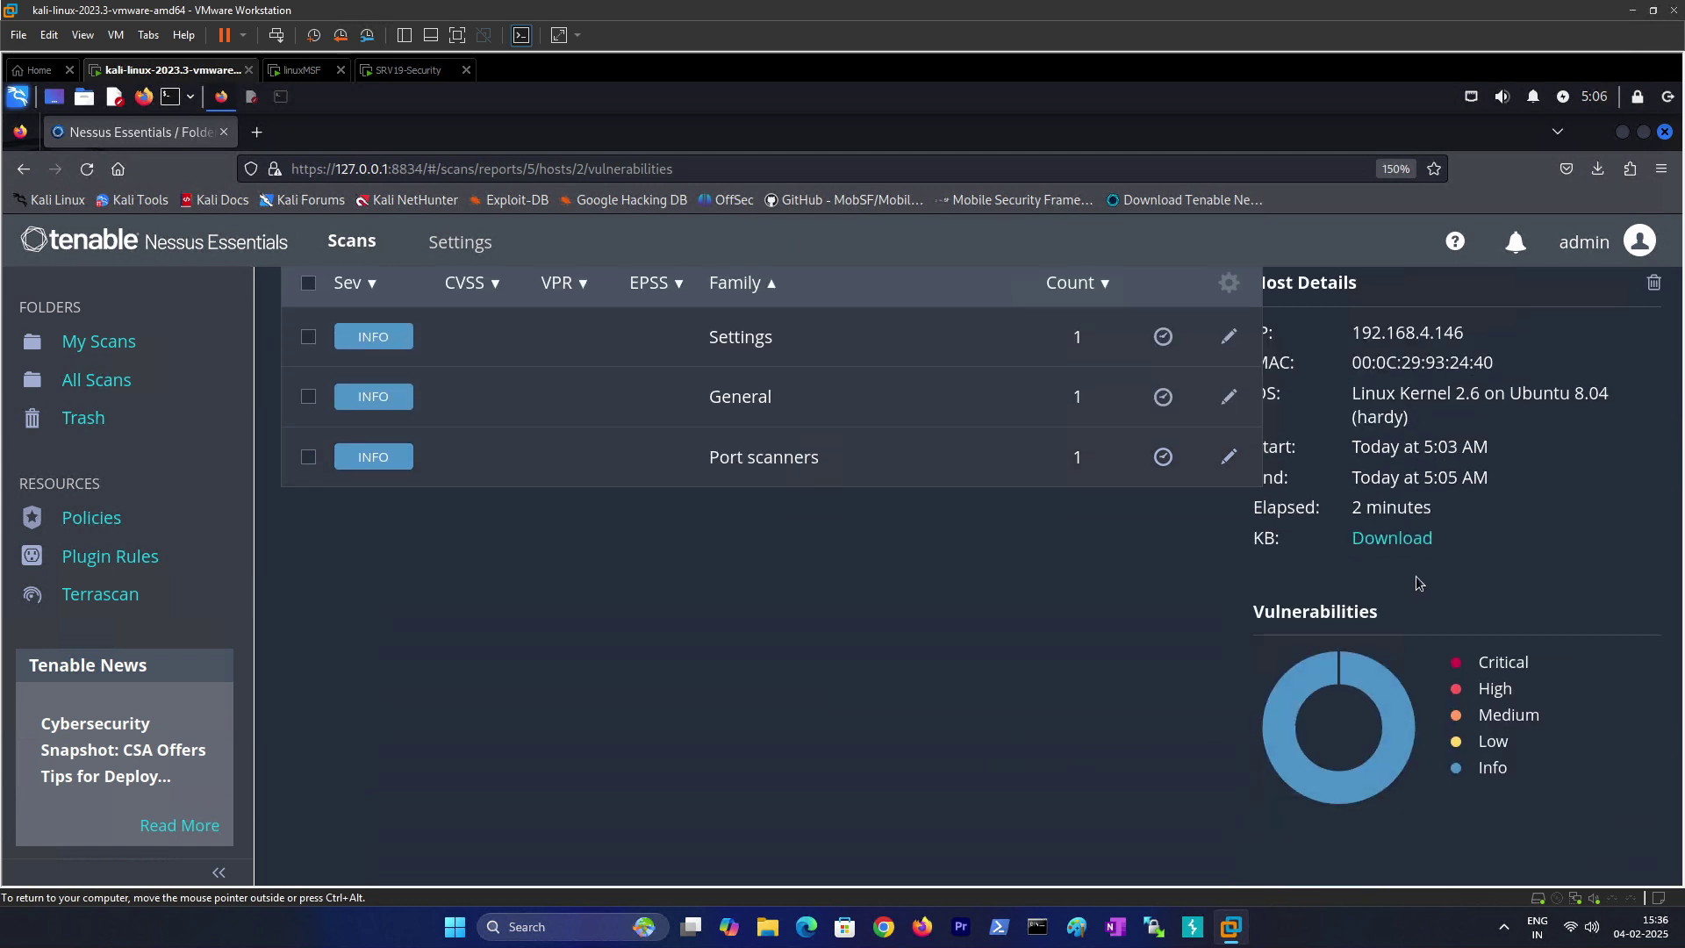
scroll(1419, 583, up, 2)
drag(1367, 658, 1424, 657)
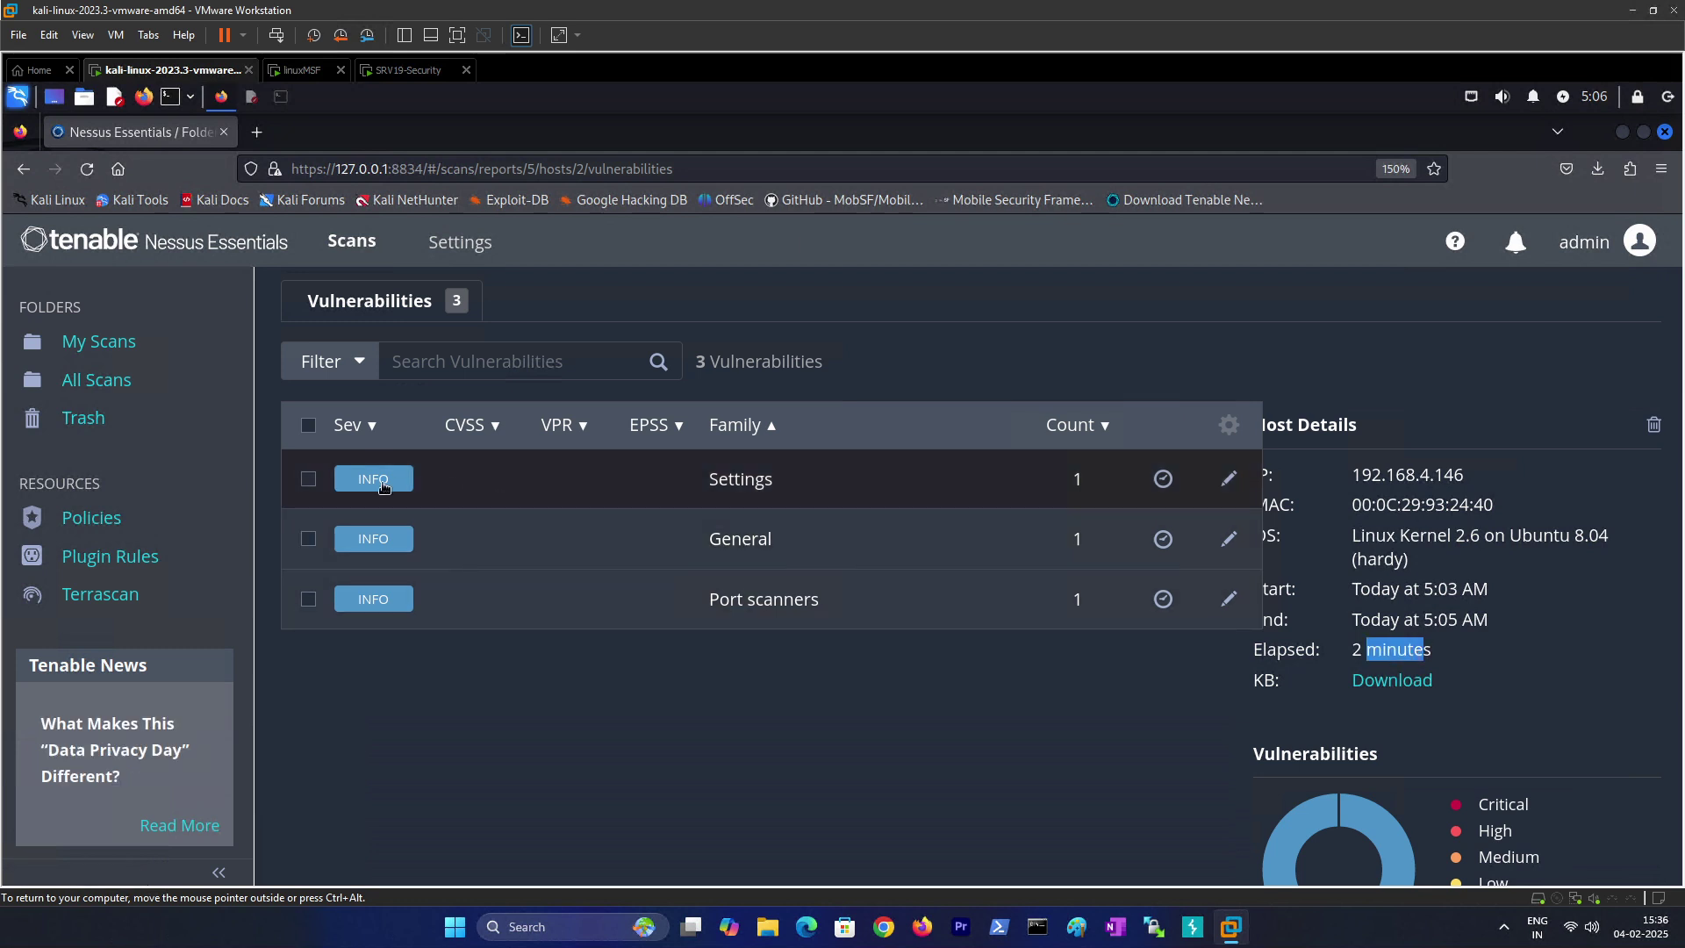
click(382, 486)
Step: Expand the plugin 19506 output to read the no-port-scanner warning, then return to the findings list
scroll(398, 601, down, 5)
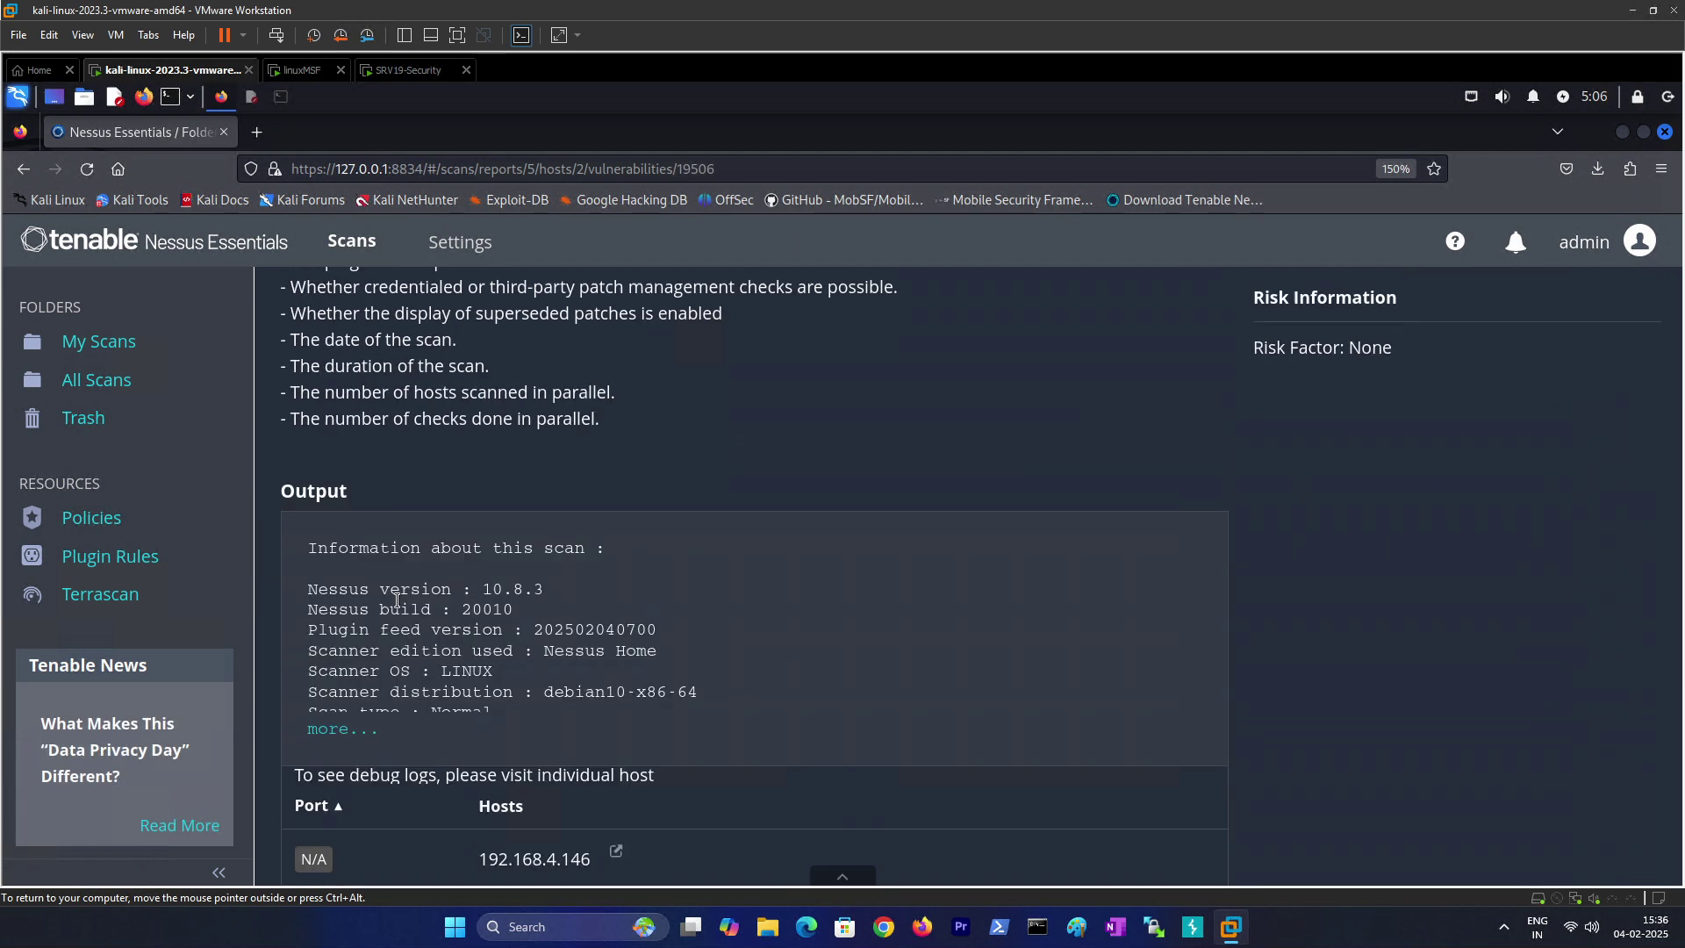
click(349, 655)
scroll(478, 600, down, 5)
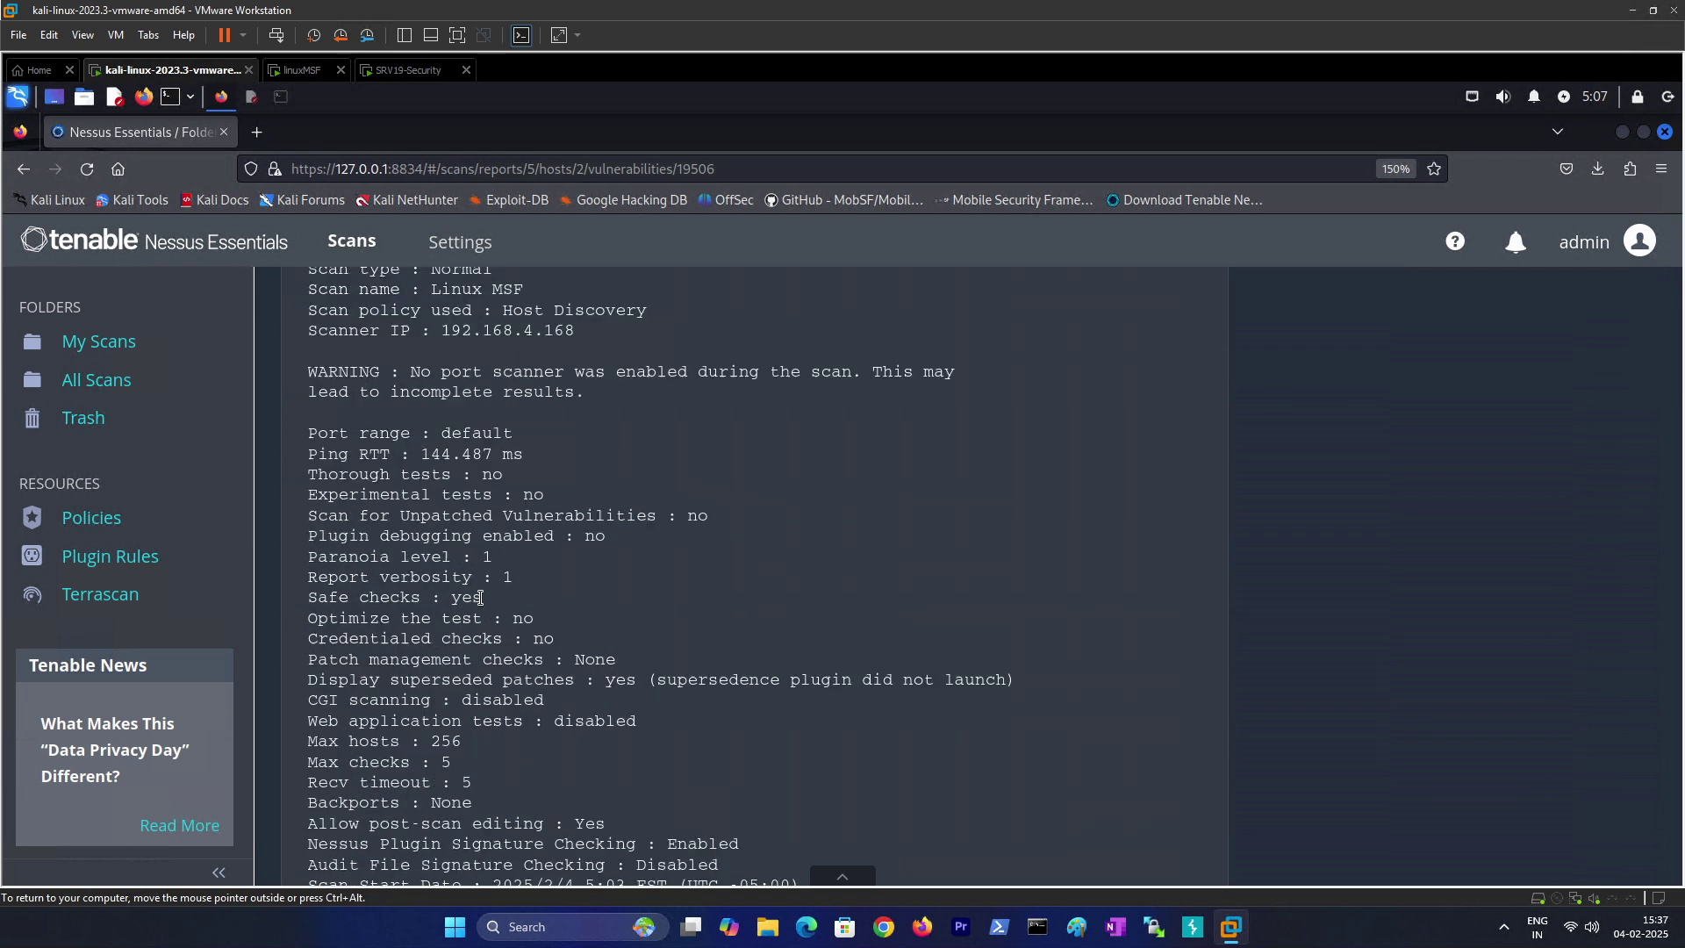
scroll(465, 546, up, 4)
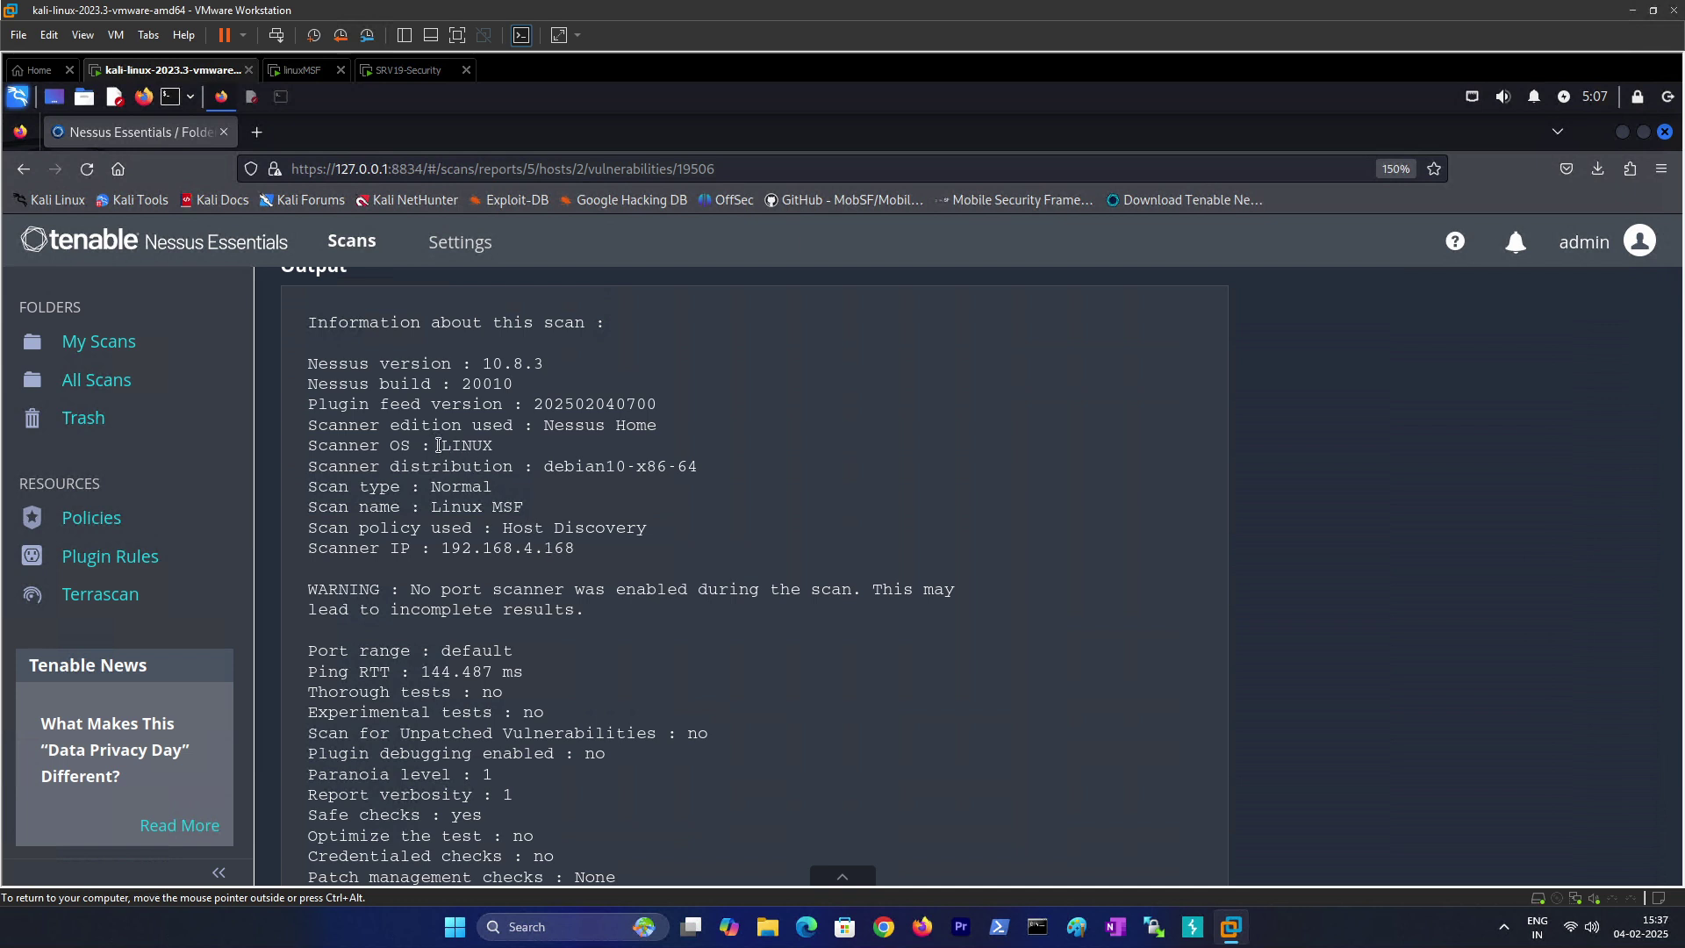
scroll(436, 445, down, 6)
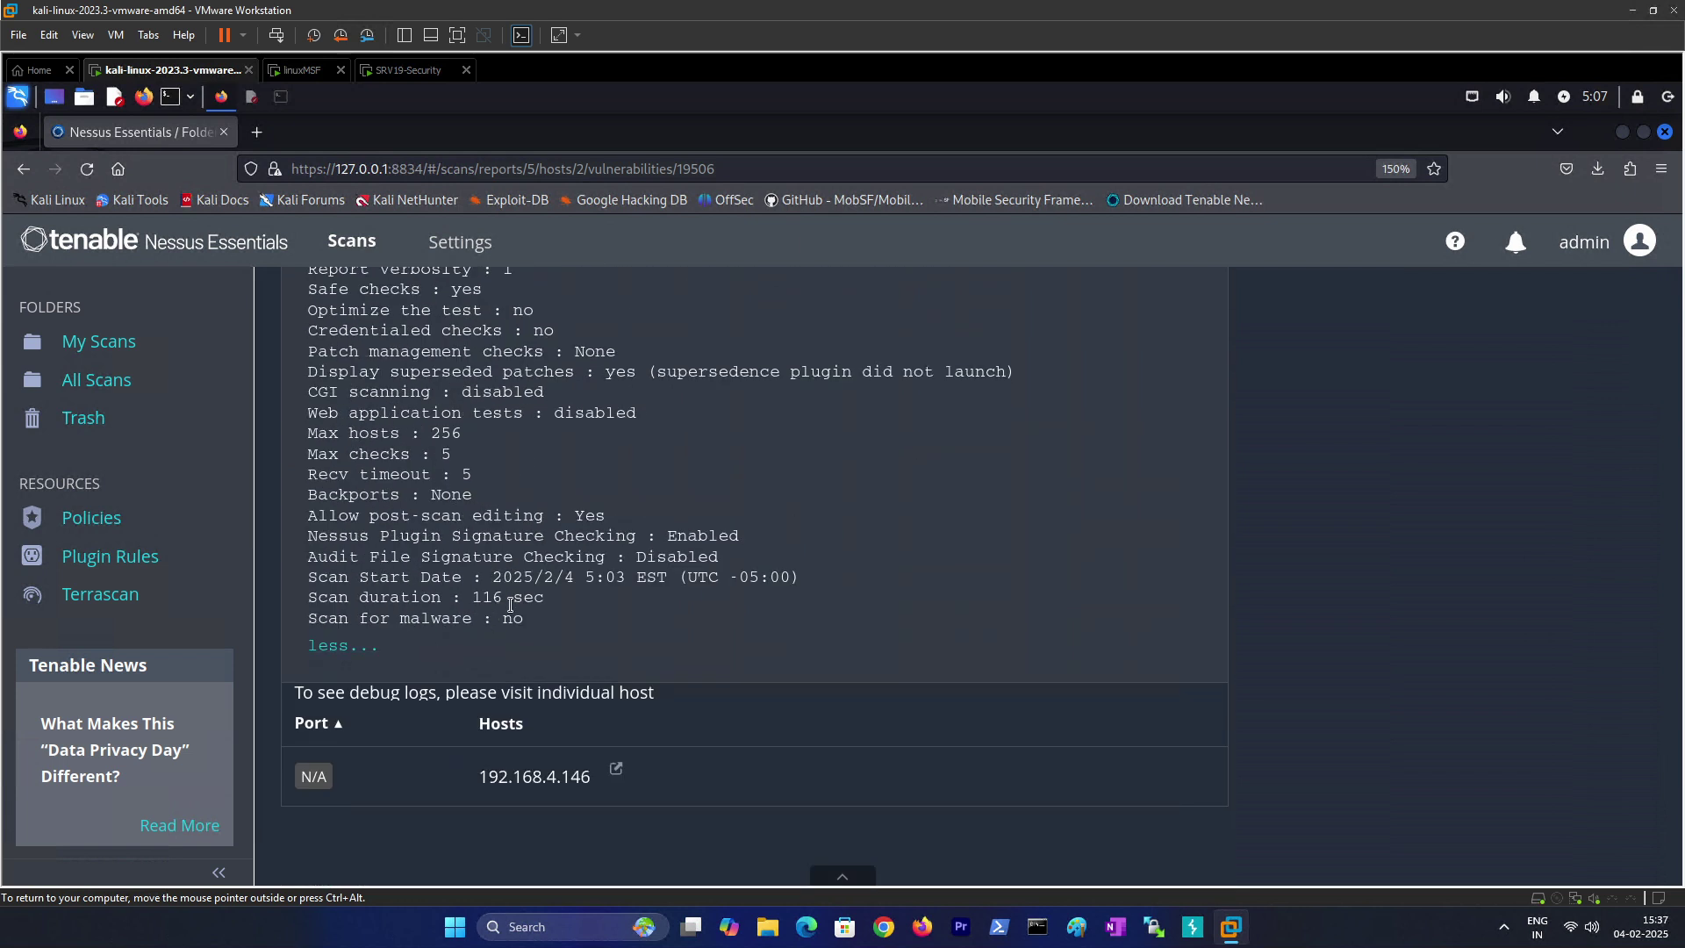
scroll(491, 526, up, 18)
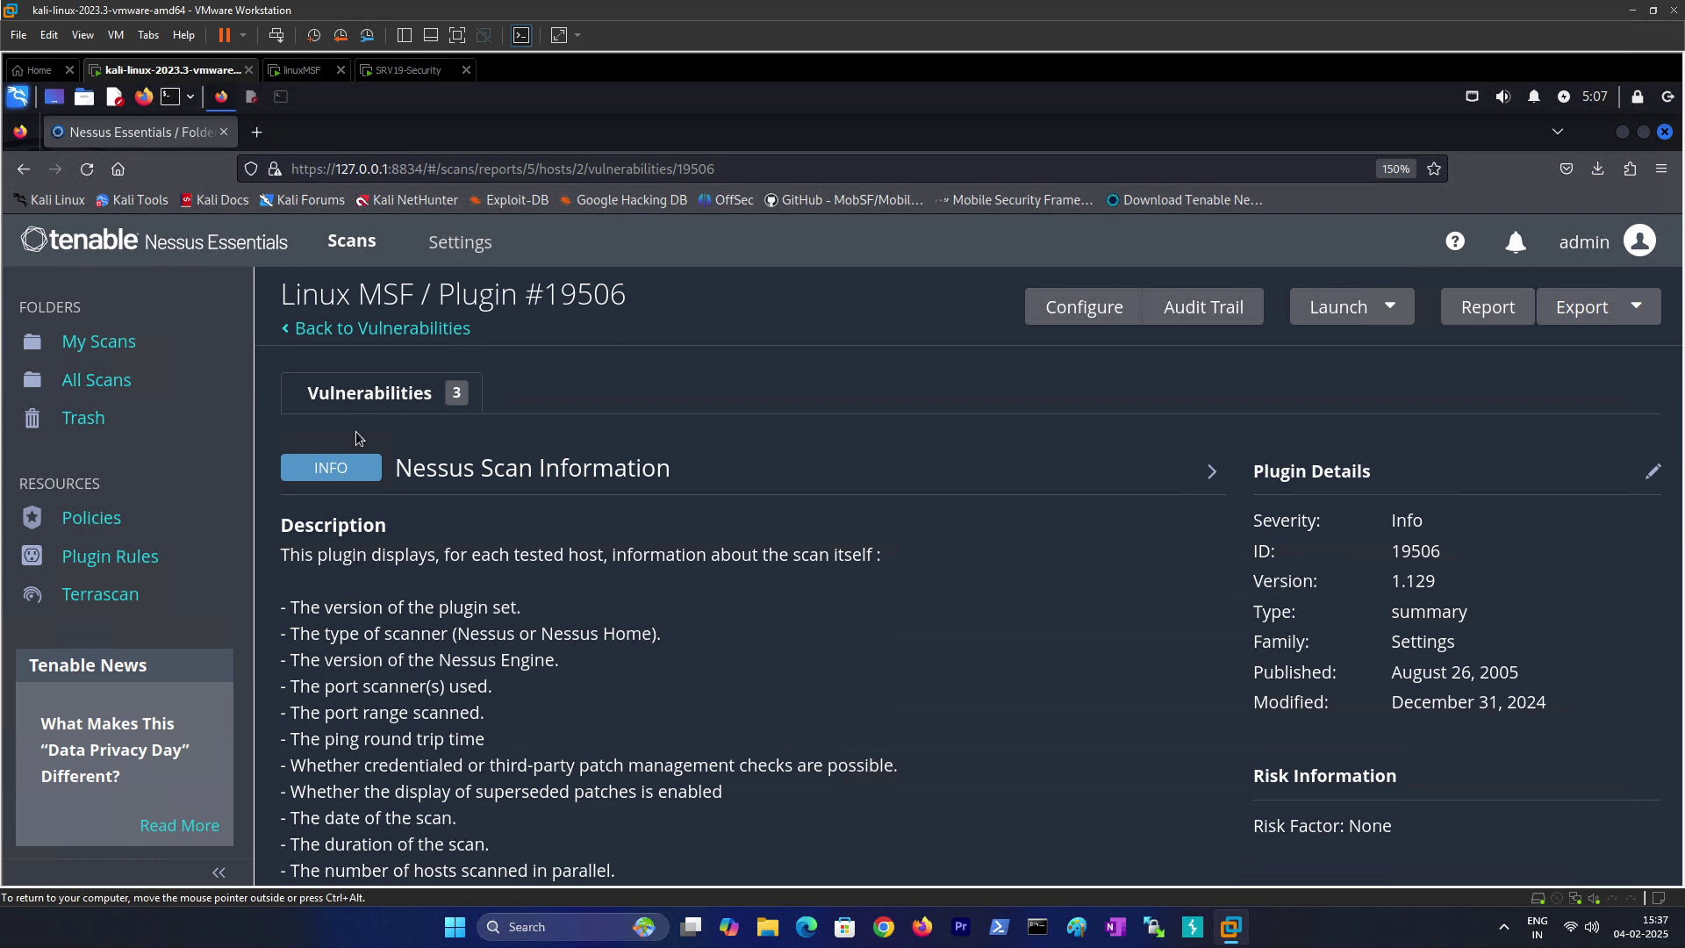
click(369, 392)
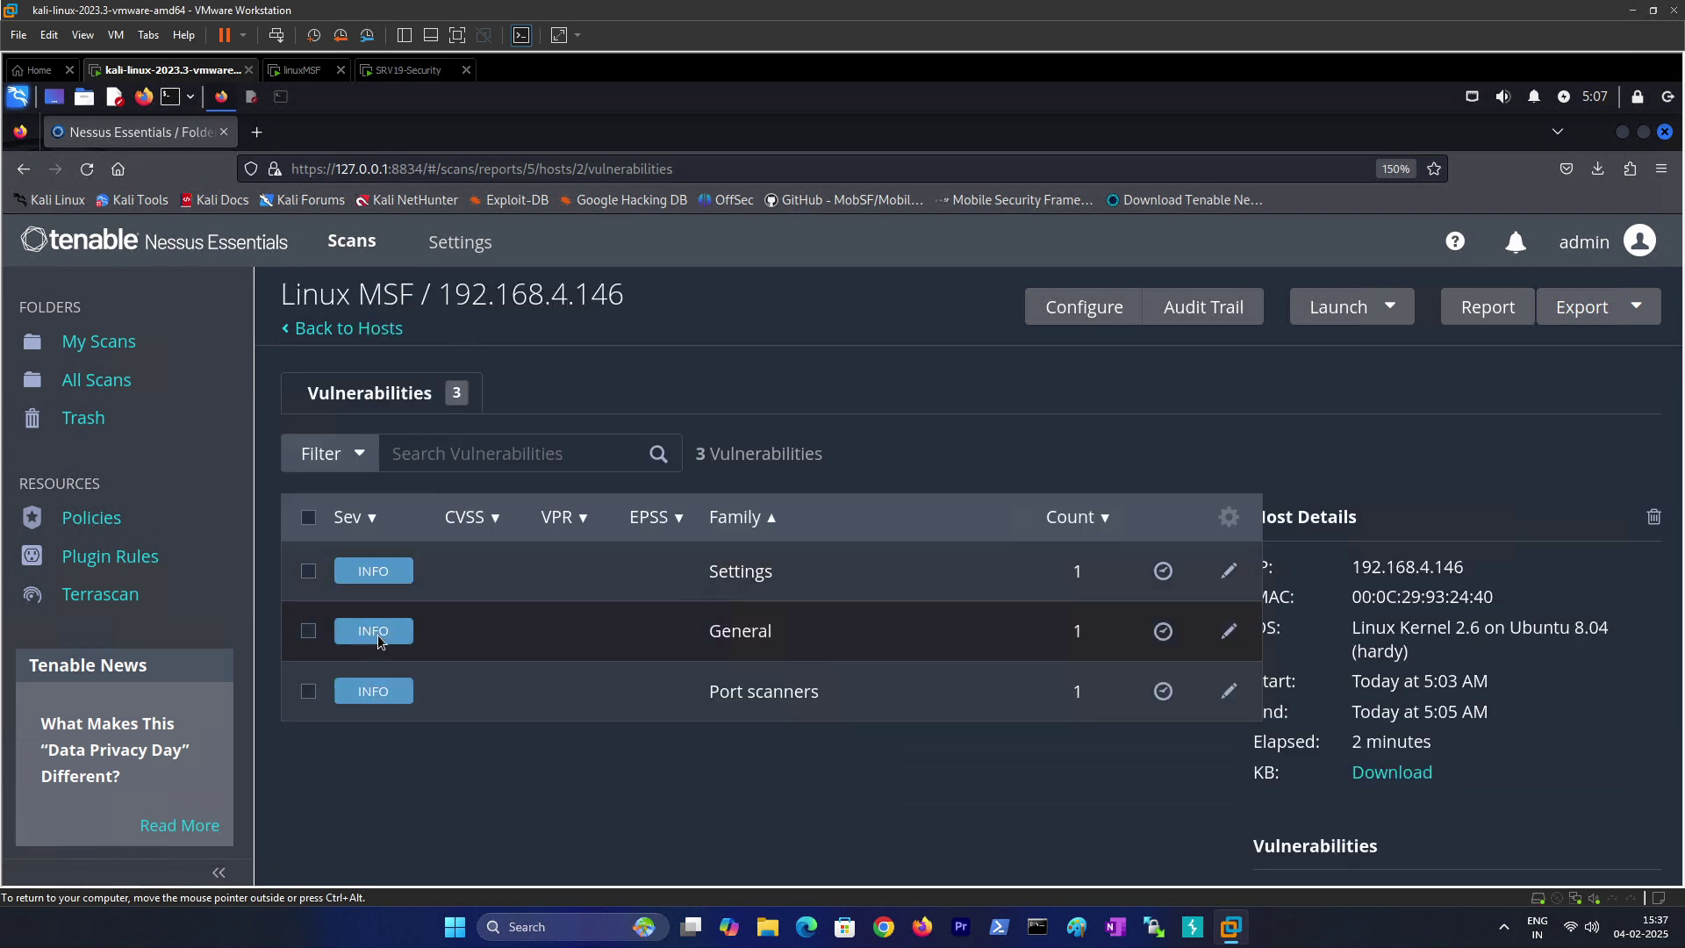
Step: Open OS Identification (plugin 11936), expand its output, and highlight the detected OS and SSH banner
click(378, 634)
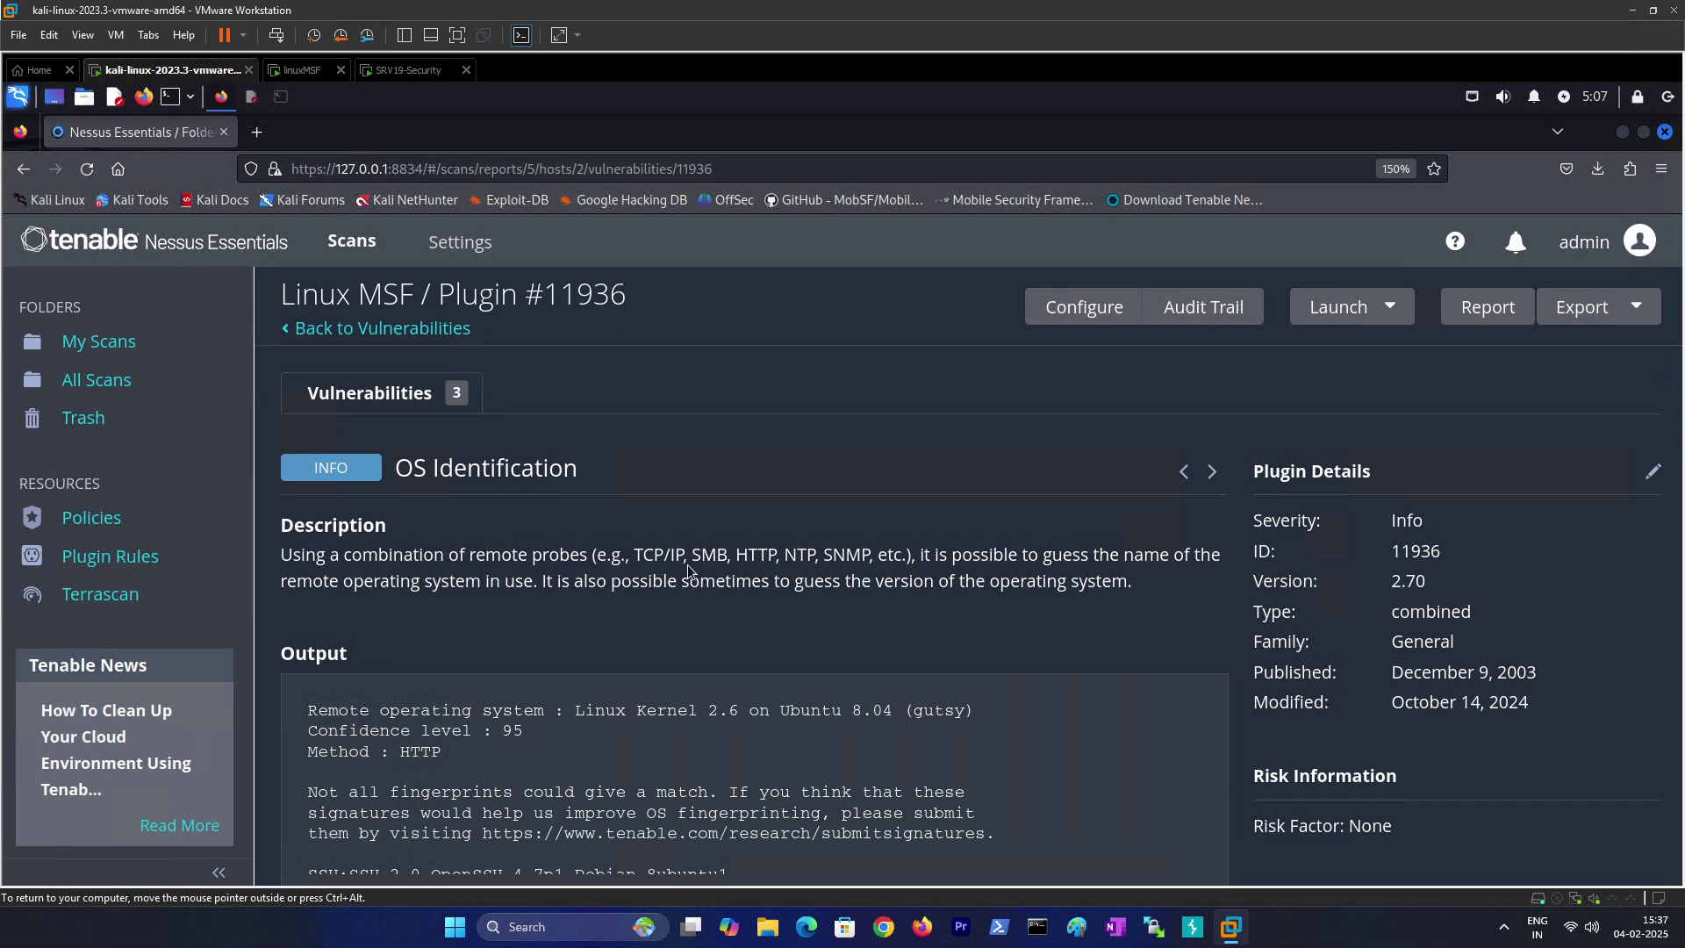
scroll(872, 604, down, 3)
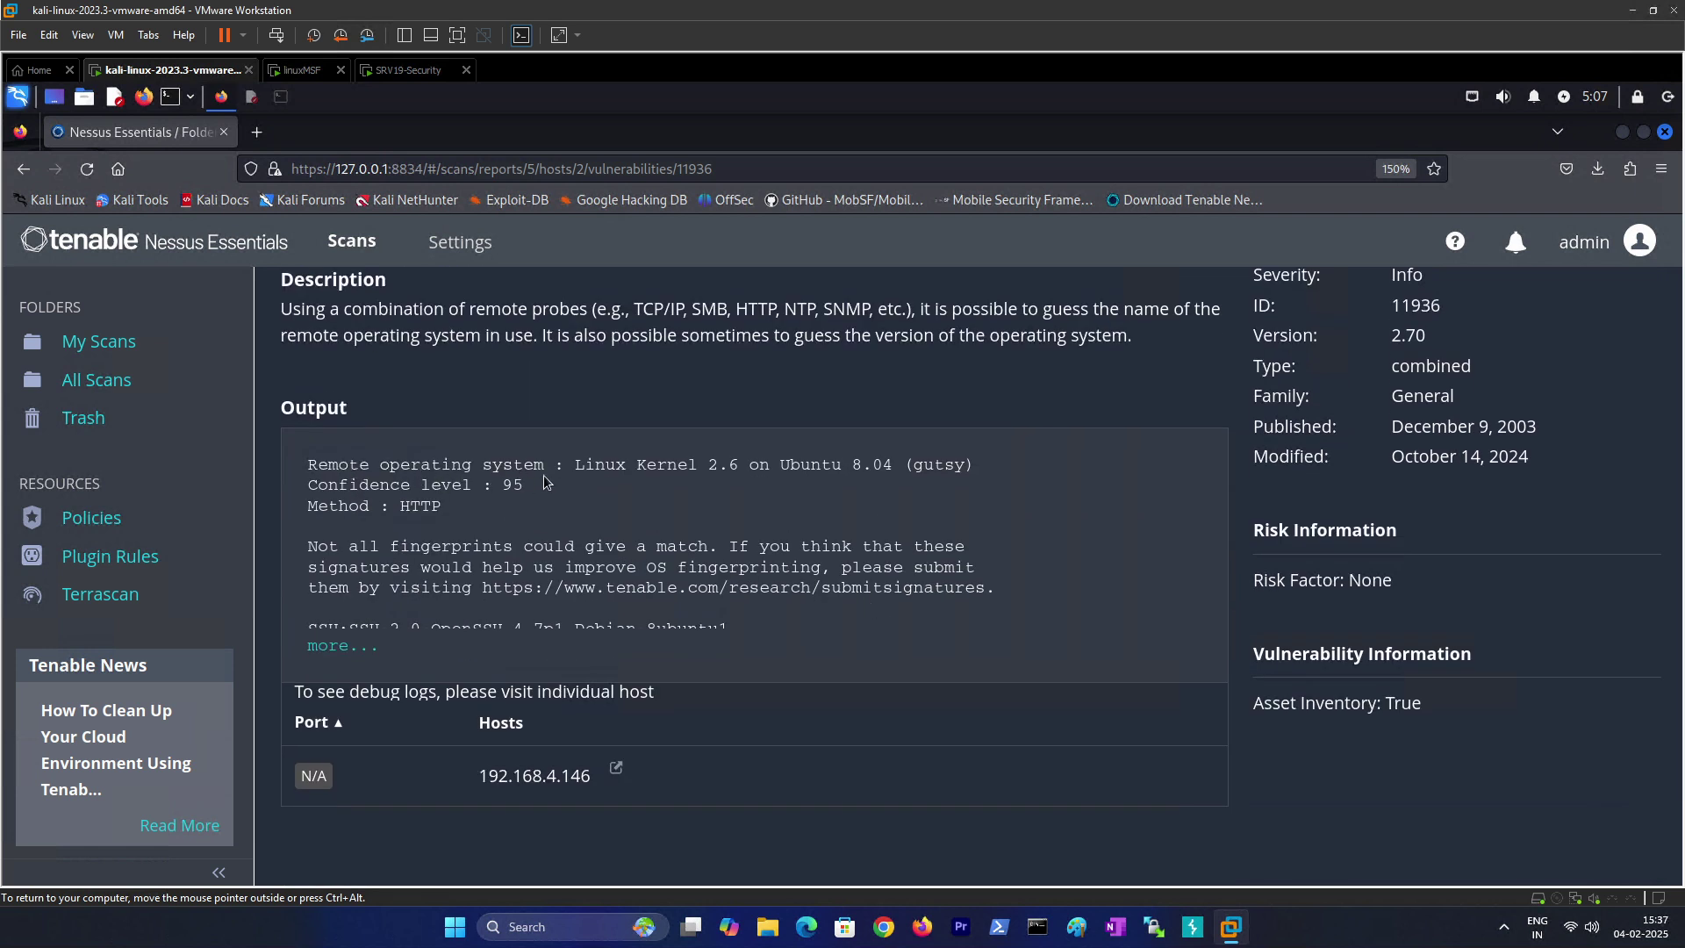
drag(569, 460, 972, 468)
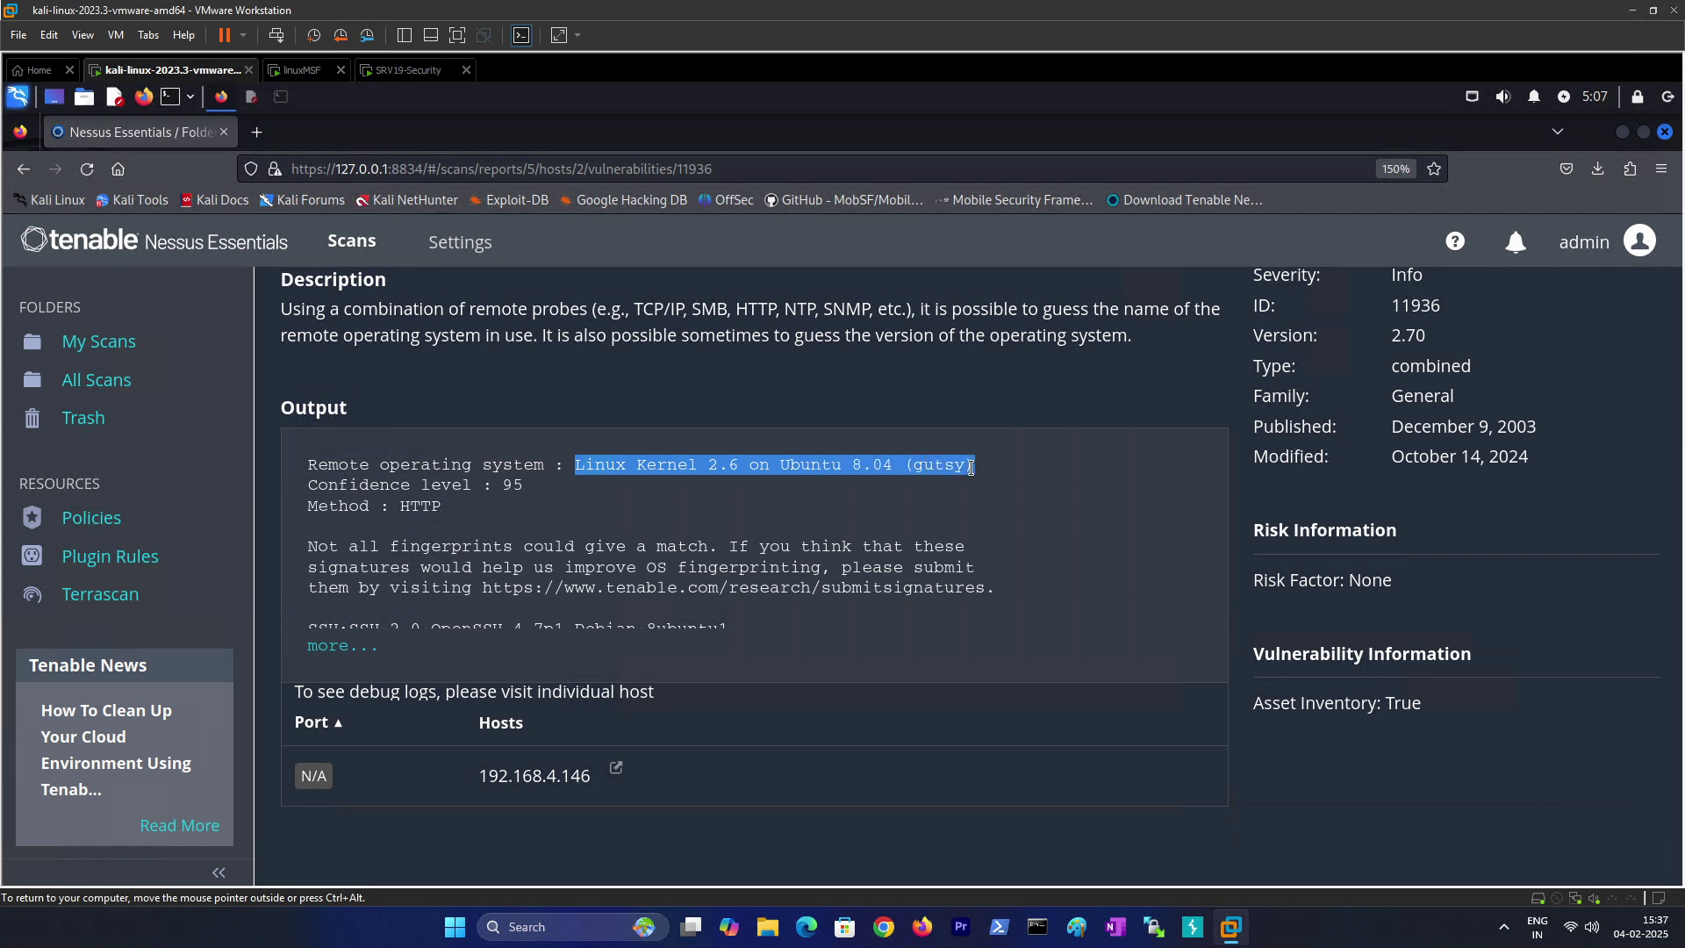
click(482, 504)
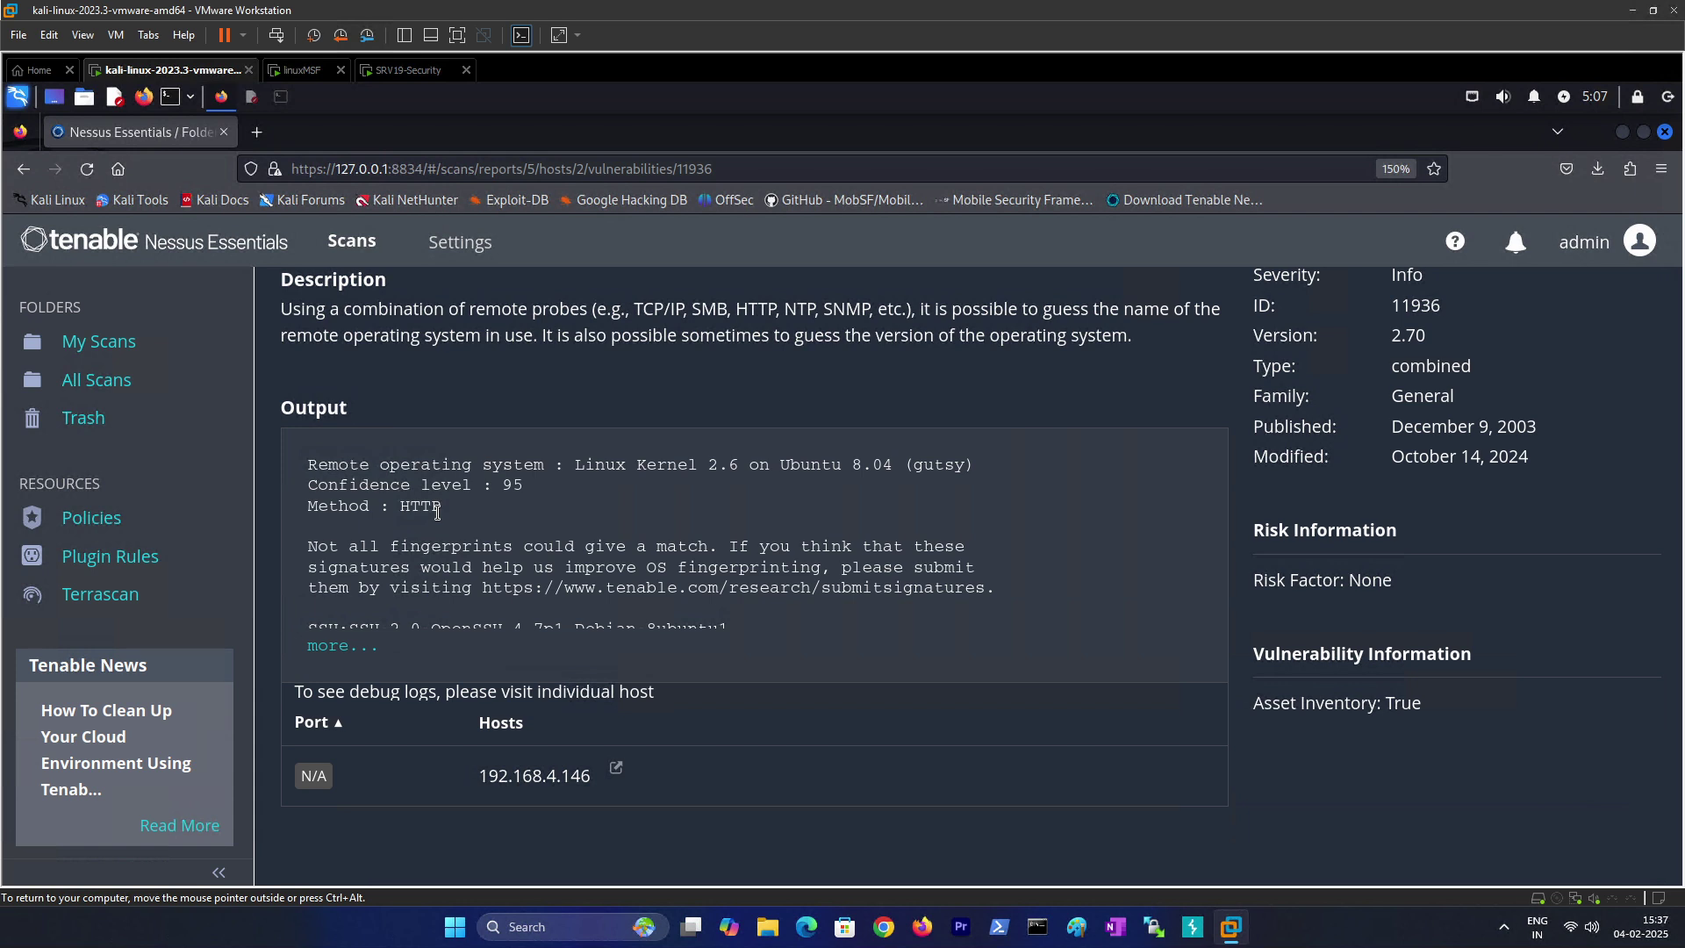
click(346, 647)
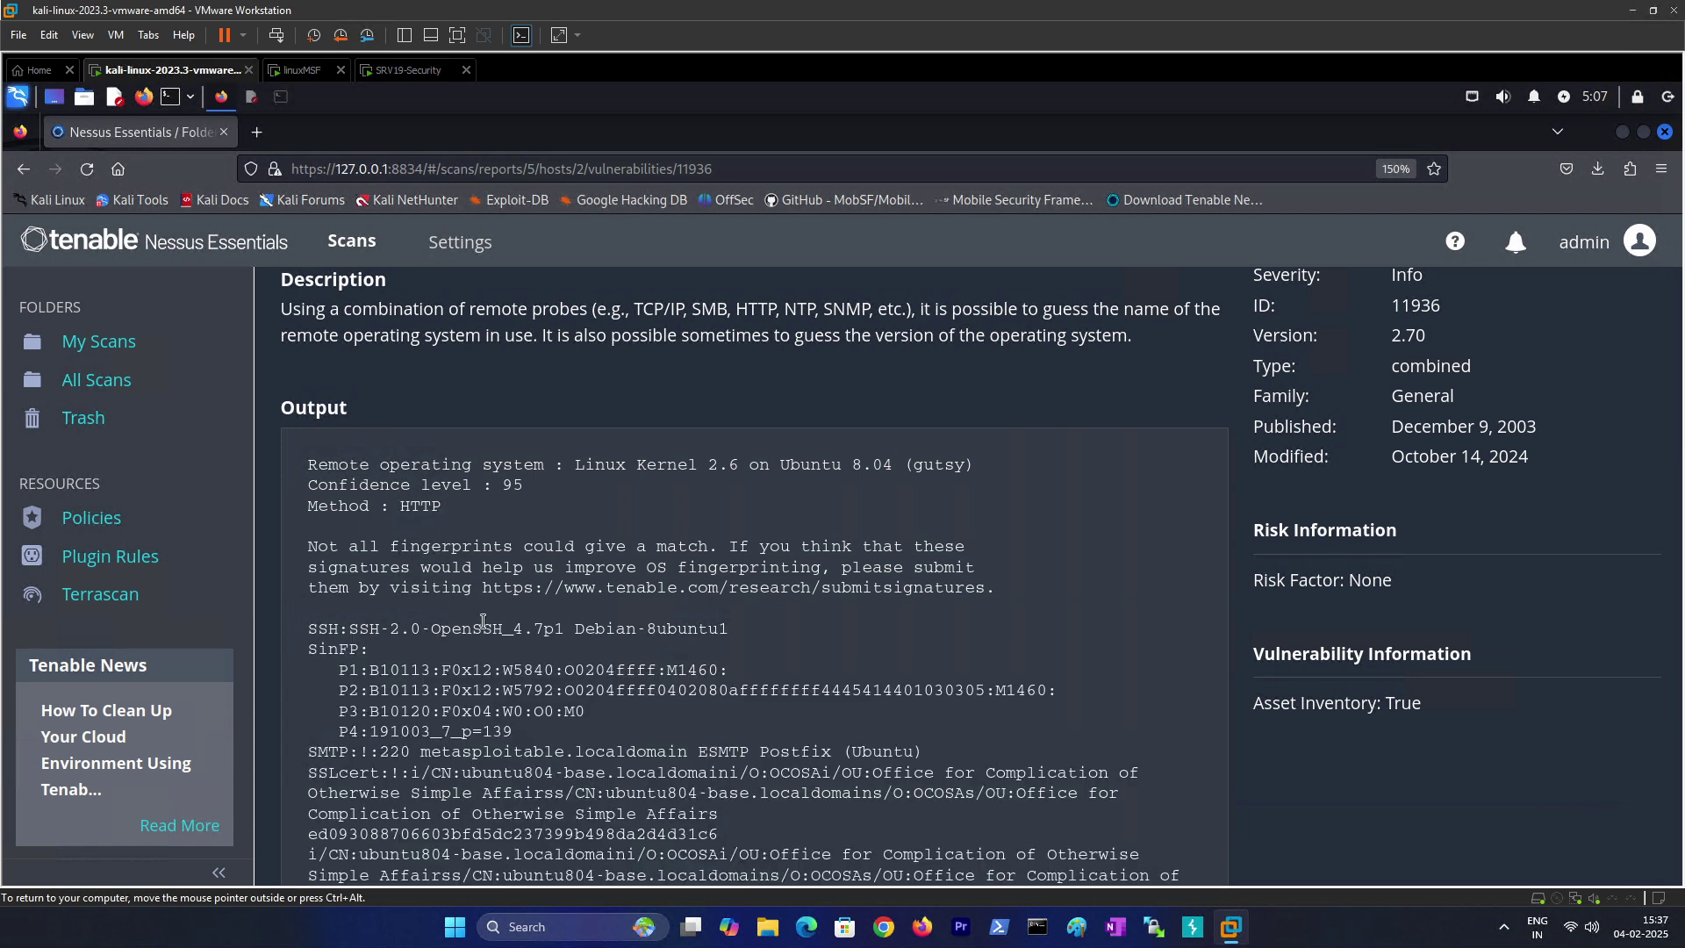
scroll(482, 621, down, 3)
drag(307, 341, 420, 341)
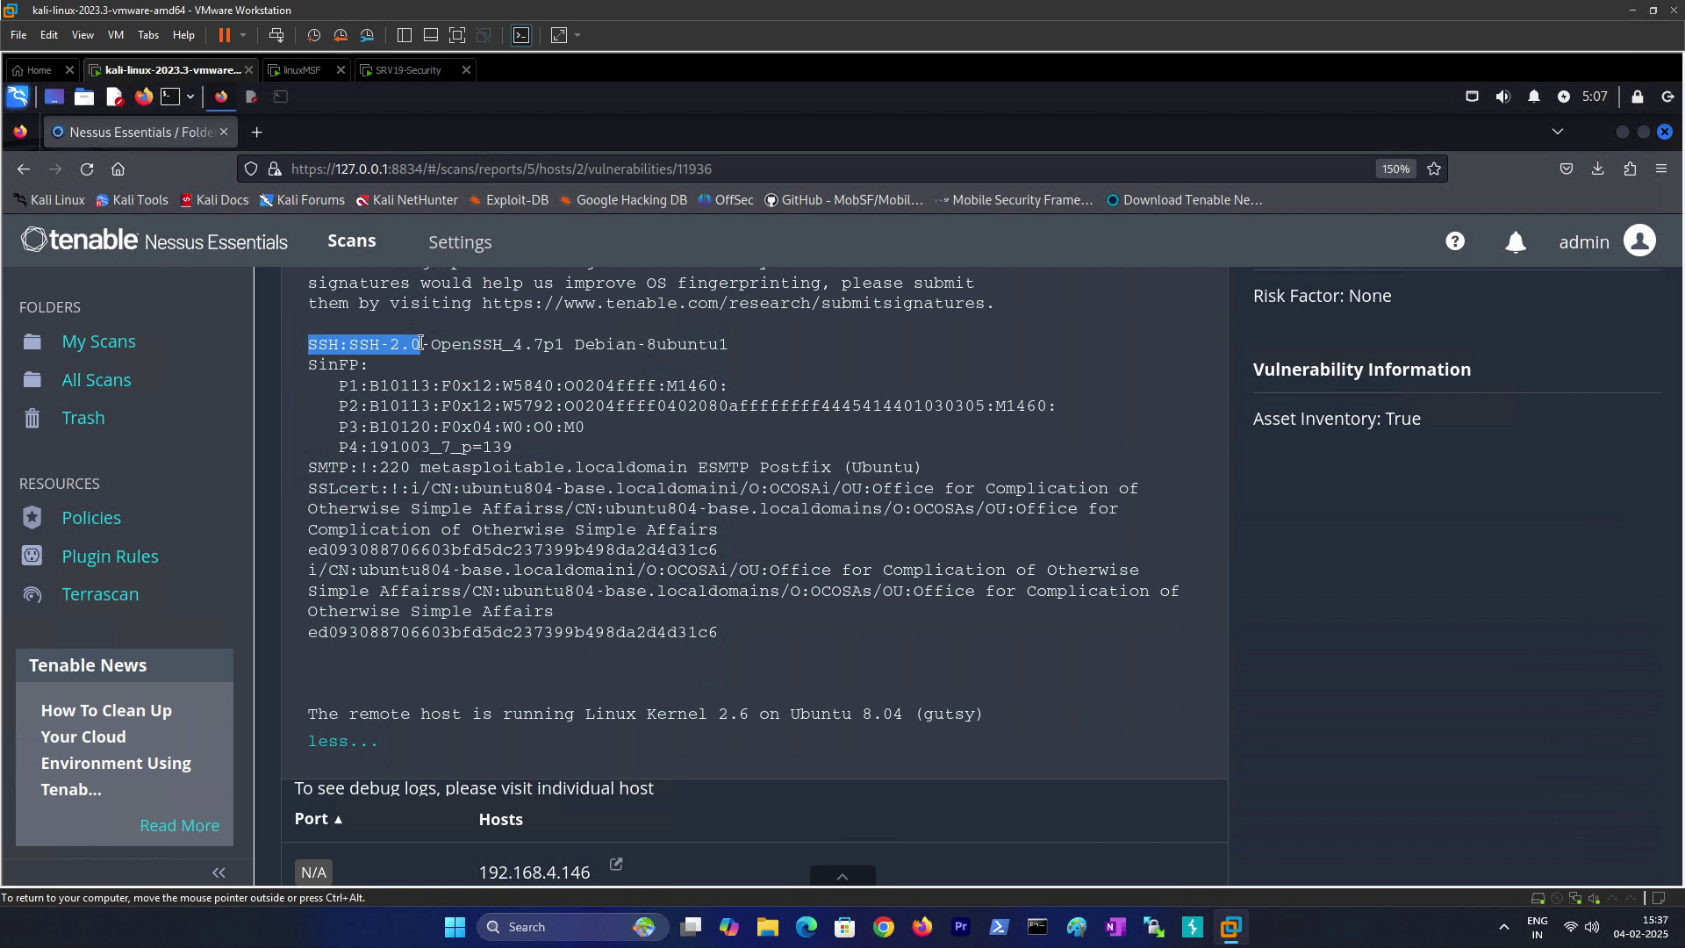
Step: Zoom in on the OS fingerprint output, mark the SinFP entry and SMTP banner, then go back
key(ctrl+plus)
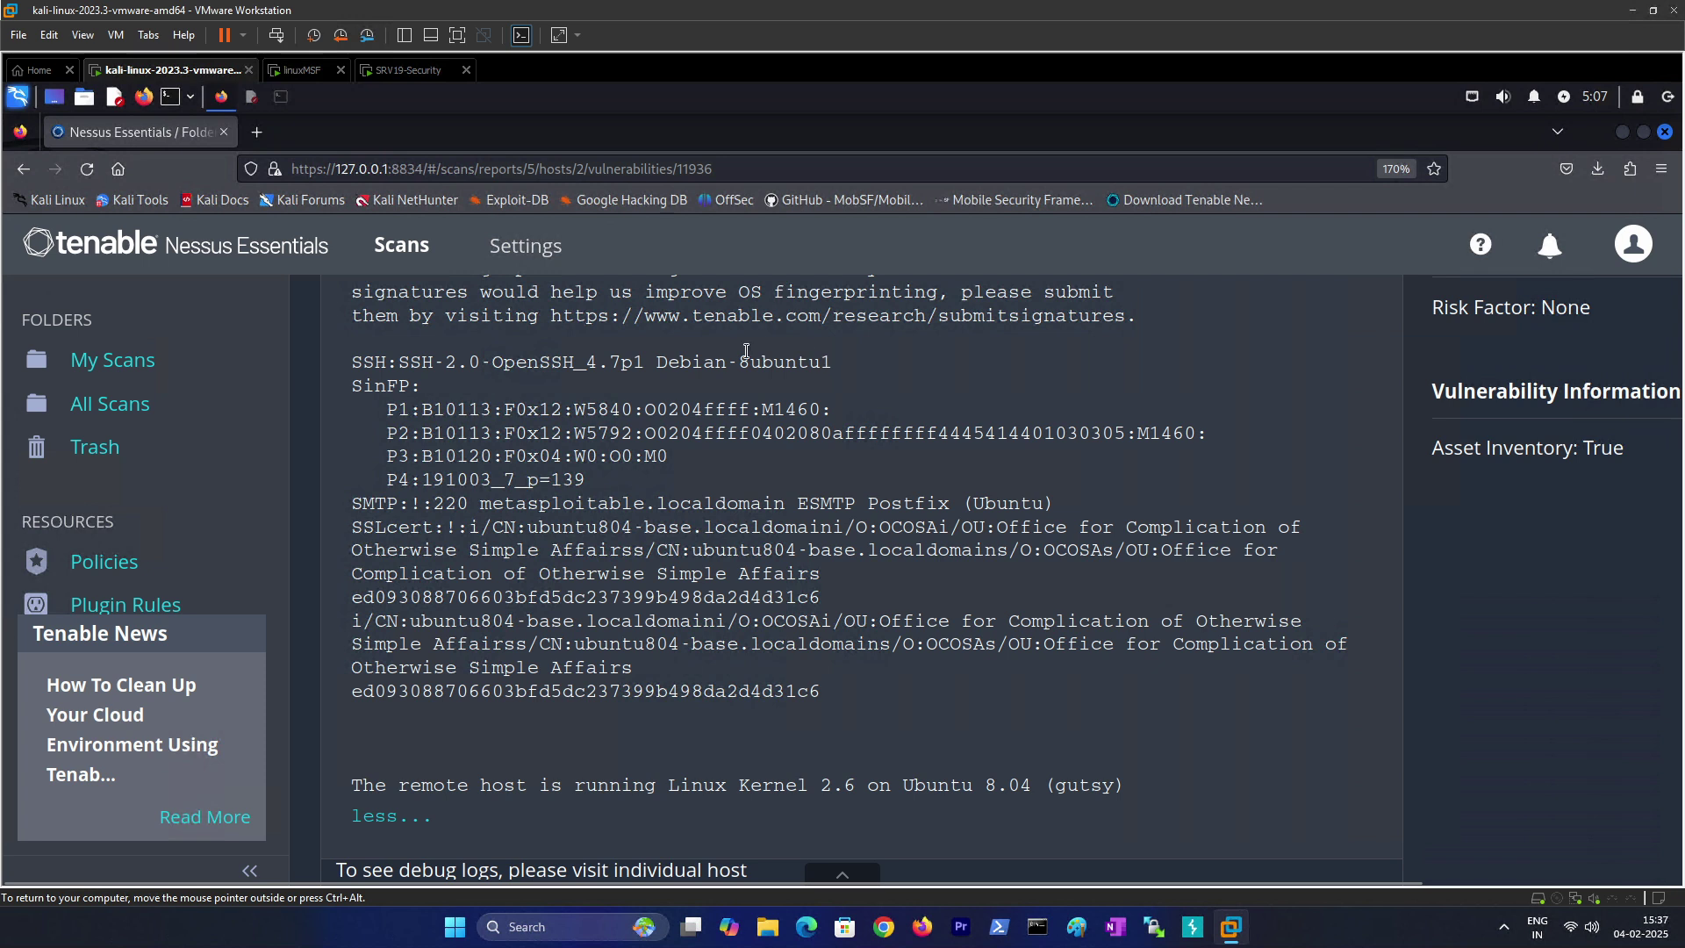
drag(355, 388, 431, 400)
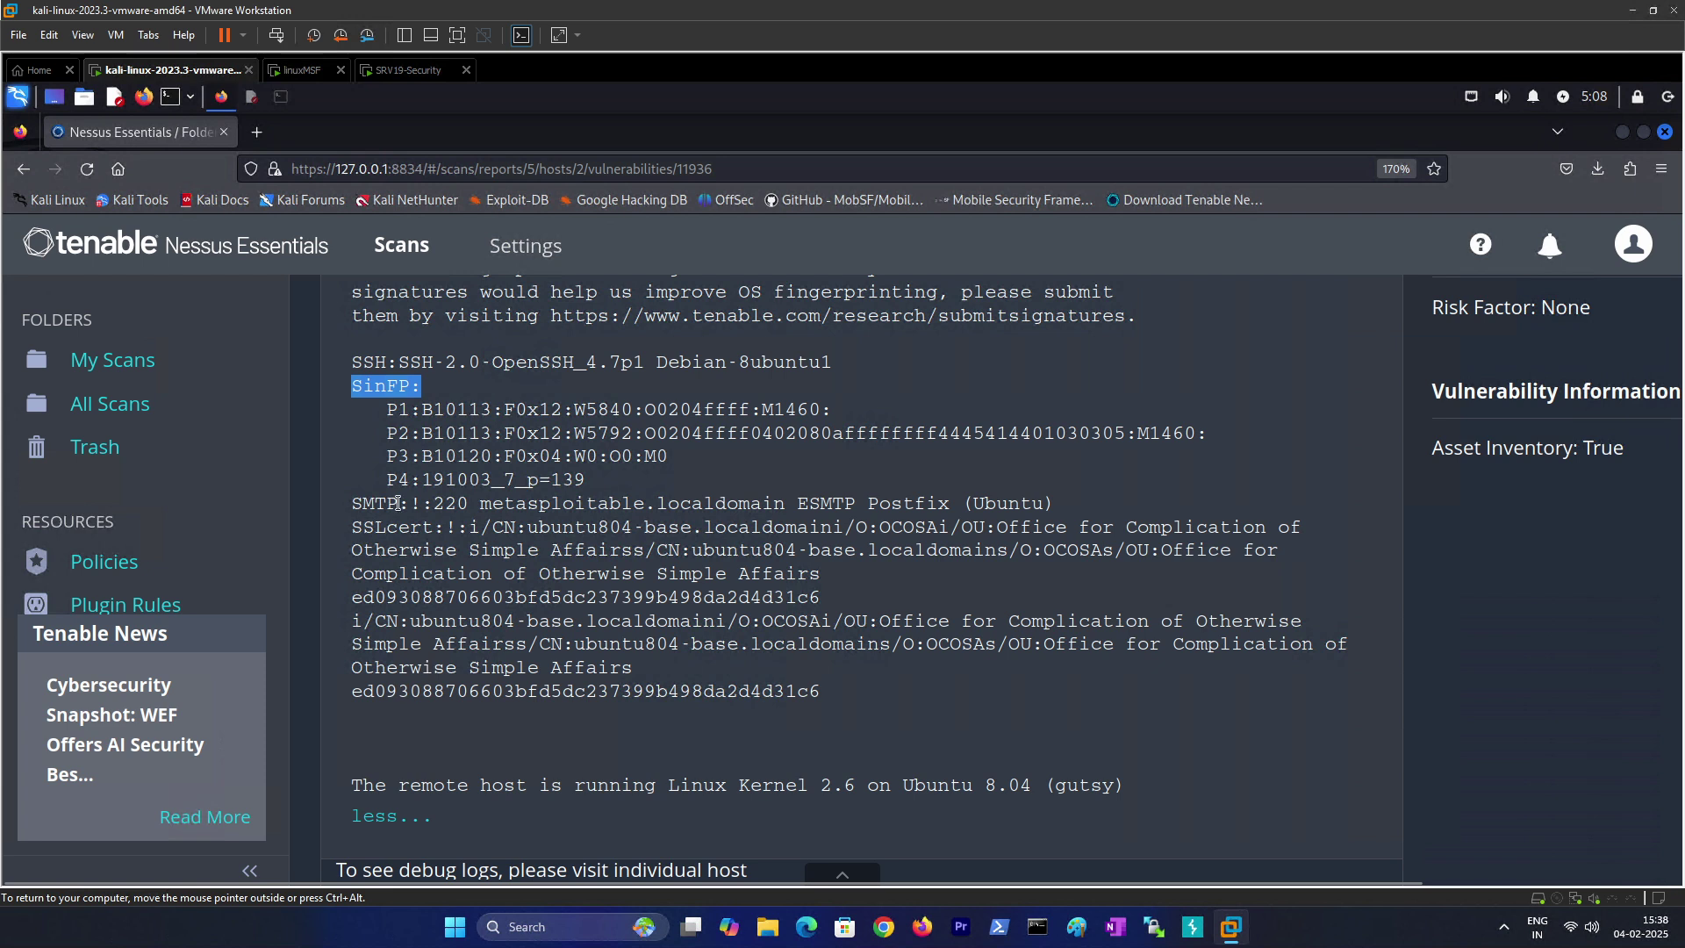
drag(352, 505, 1059, 504)
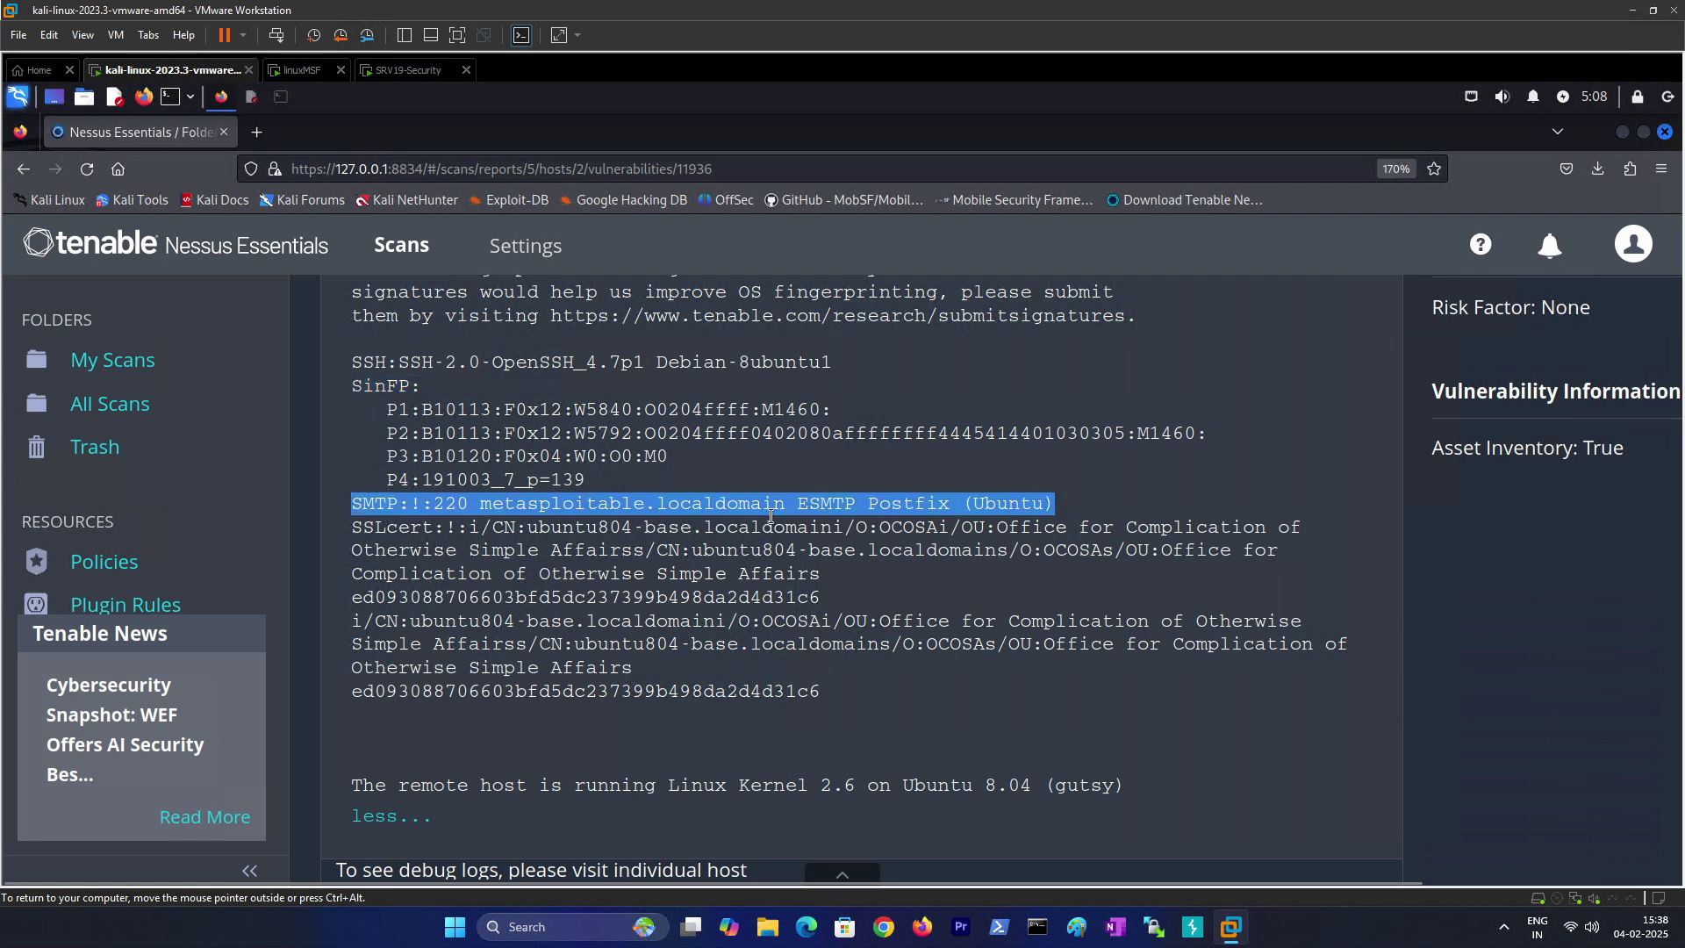
scroll(487, 622, down, 3)
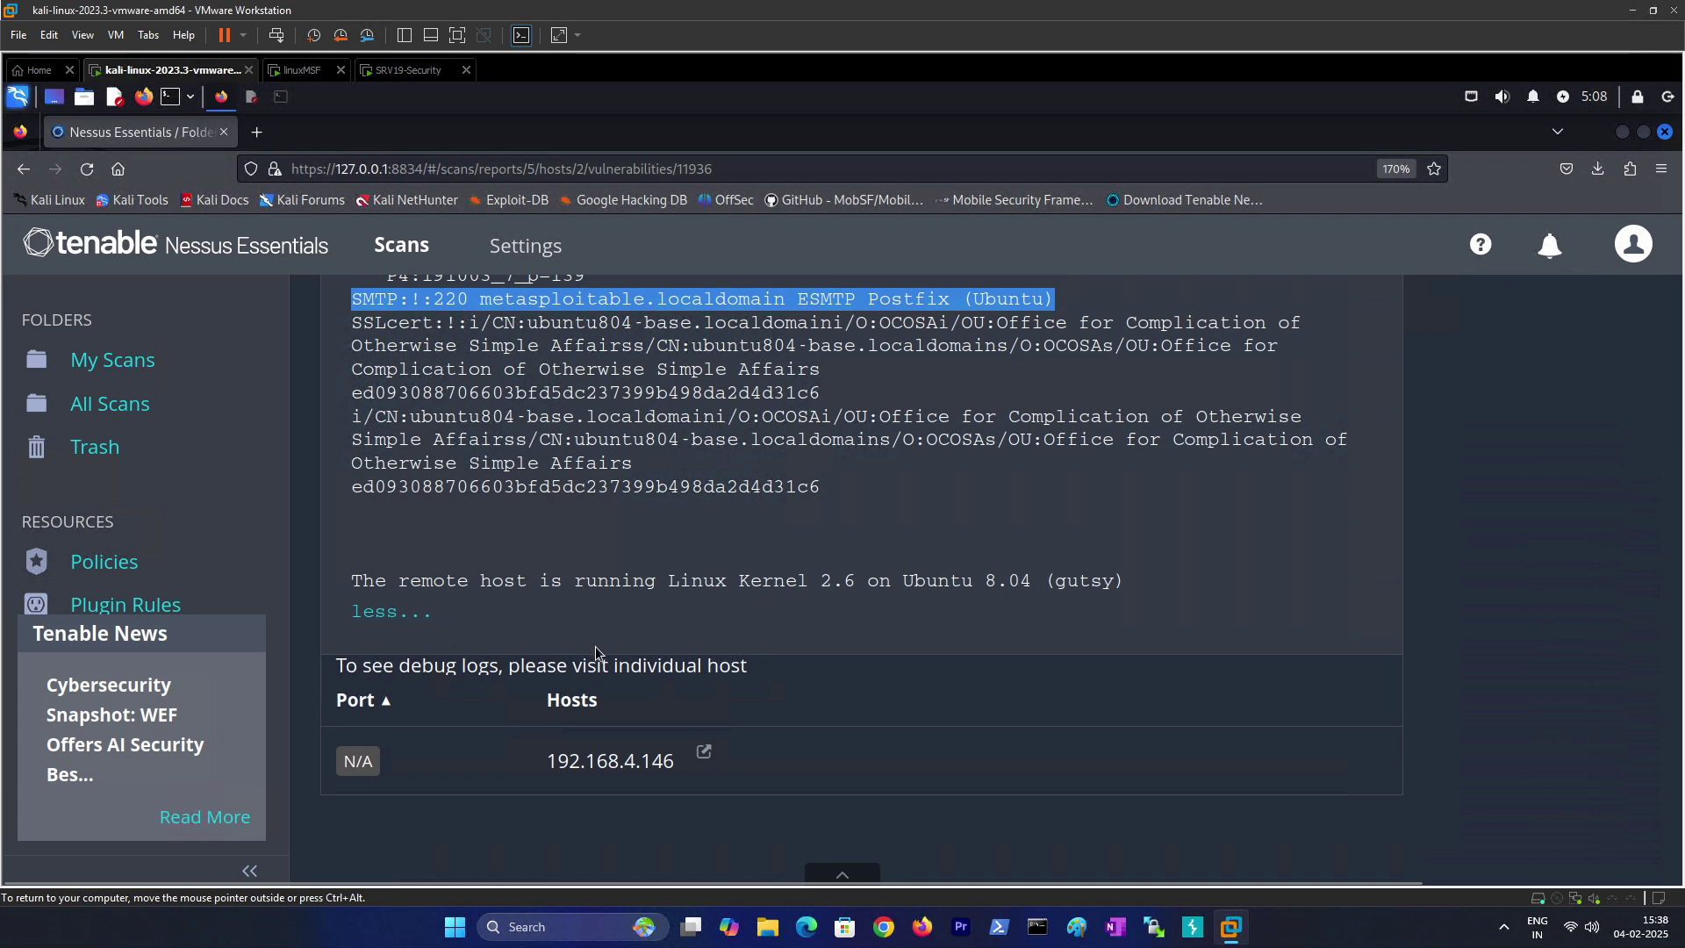
scroll(595, 650, up, 7)
scroll(691, 579, down, 2)
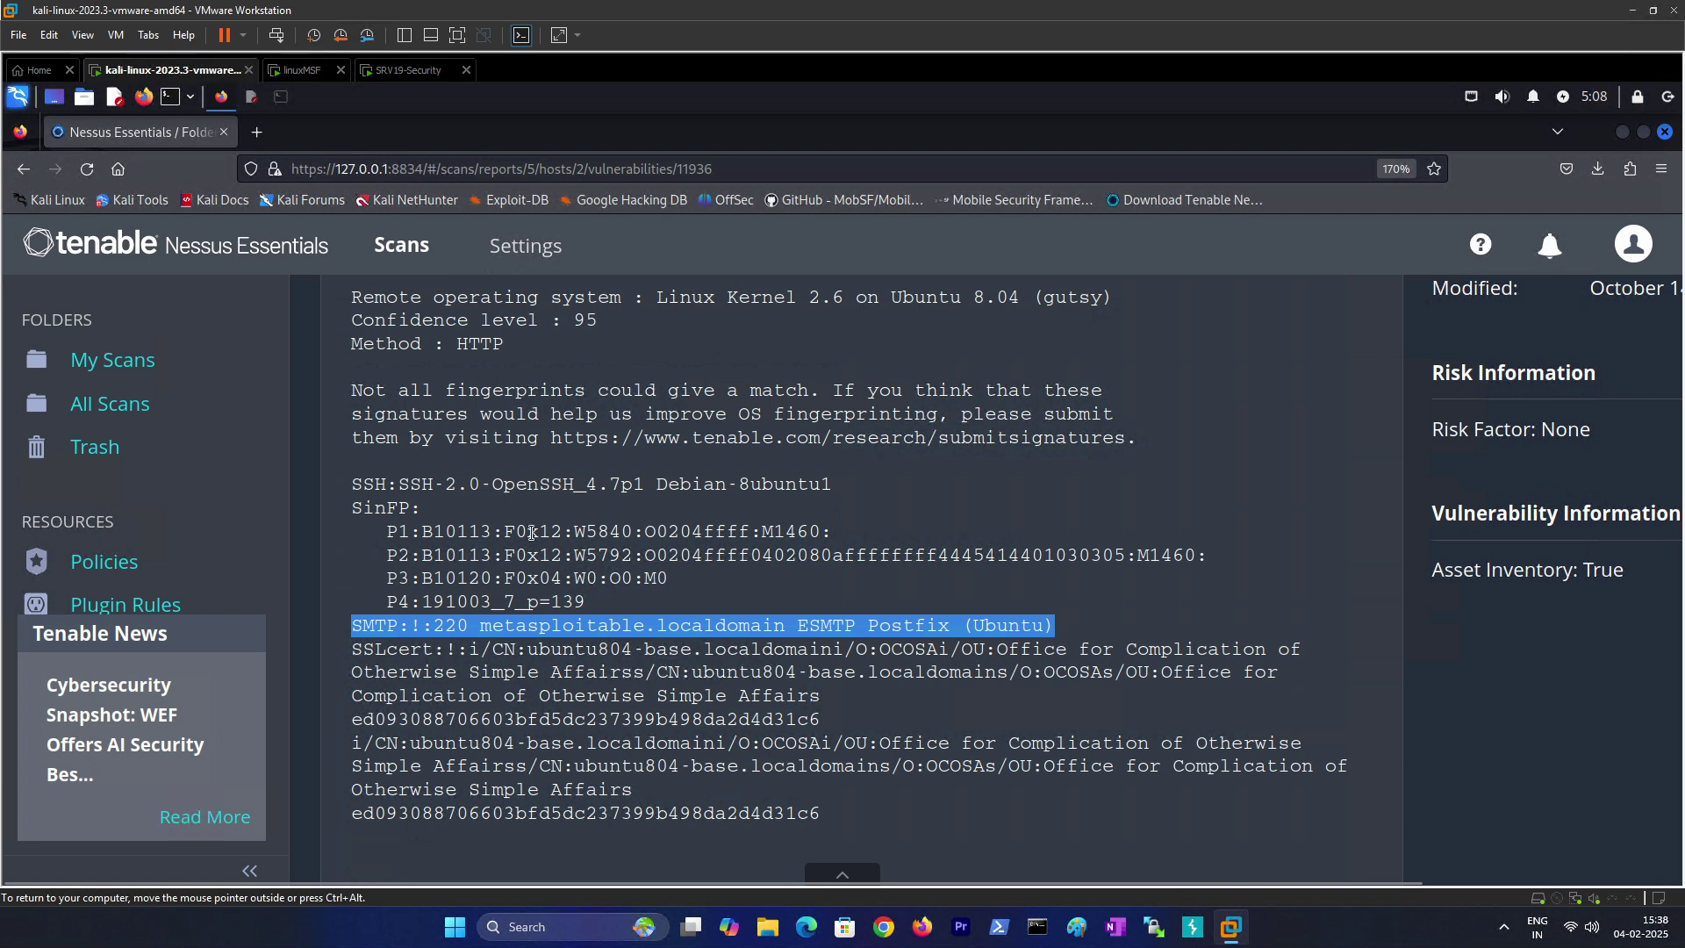
scroll(531, 532, up, 2)
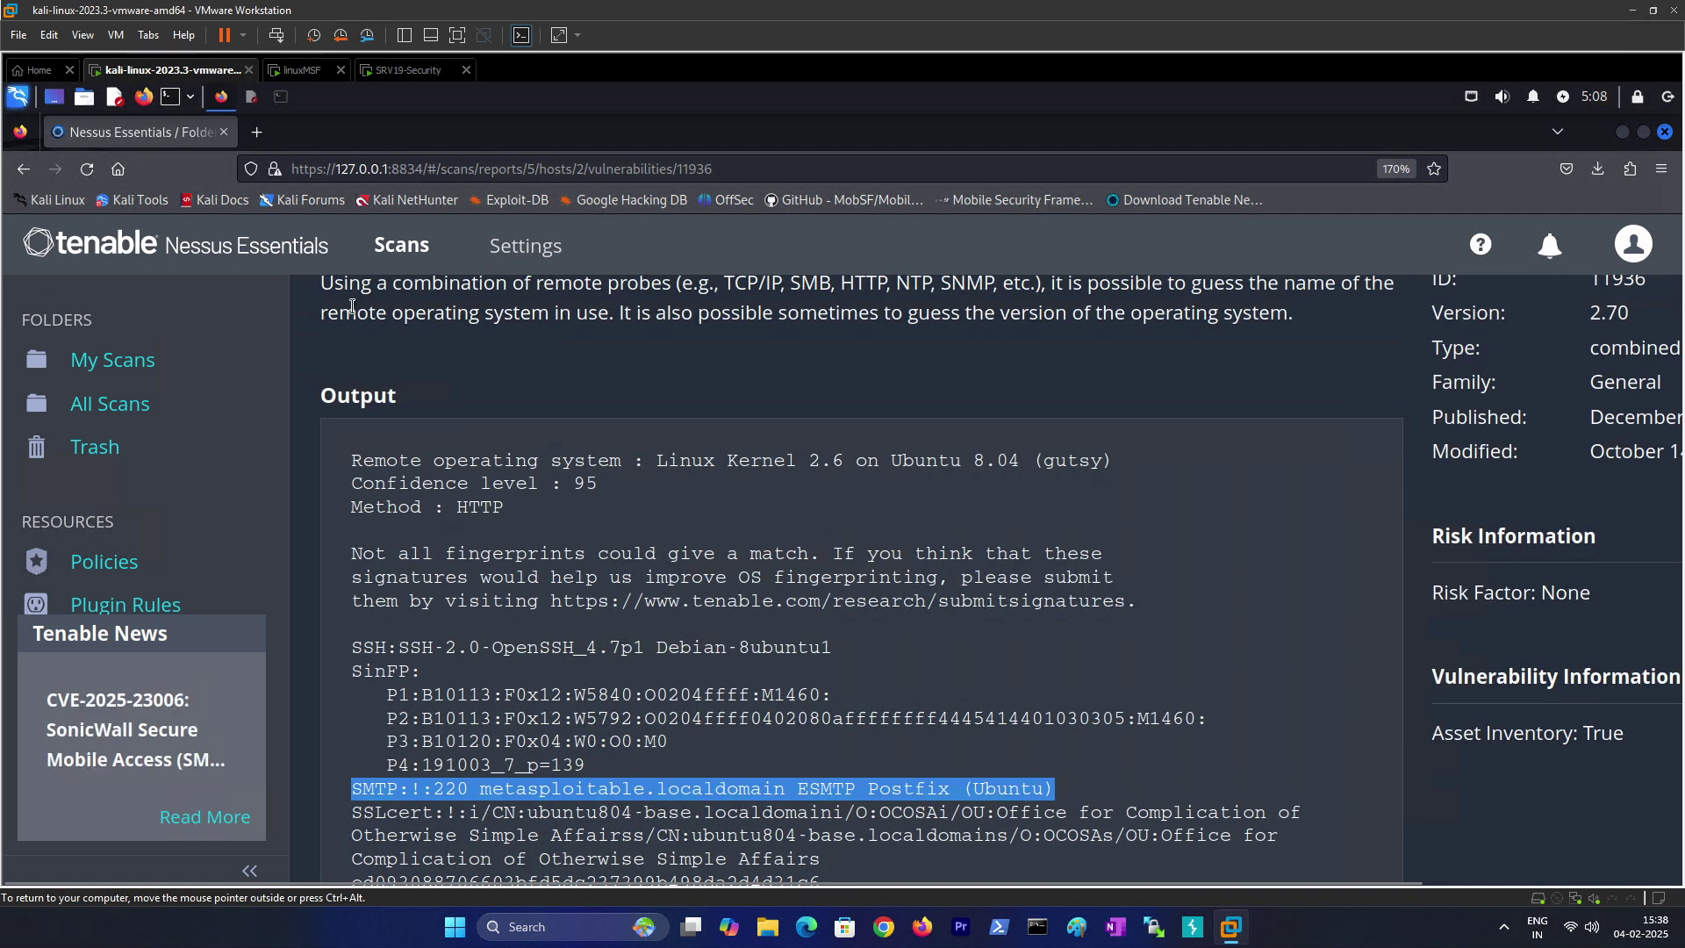
scroll(419, 520, up, 4)
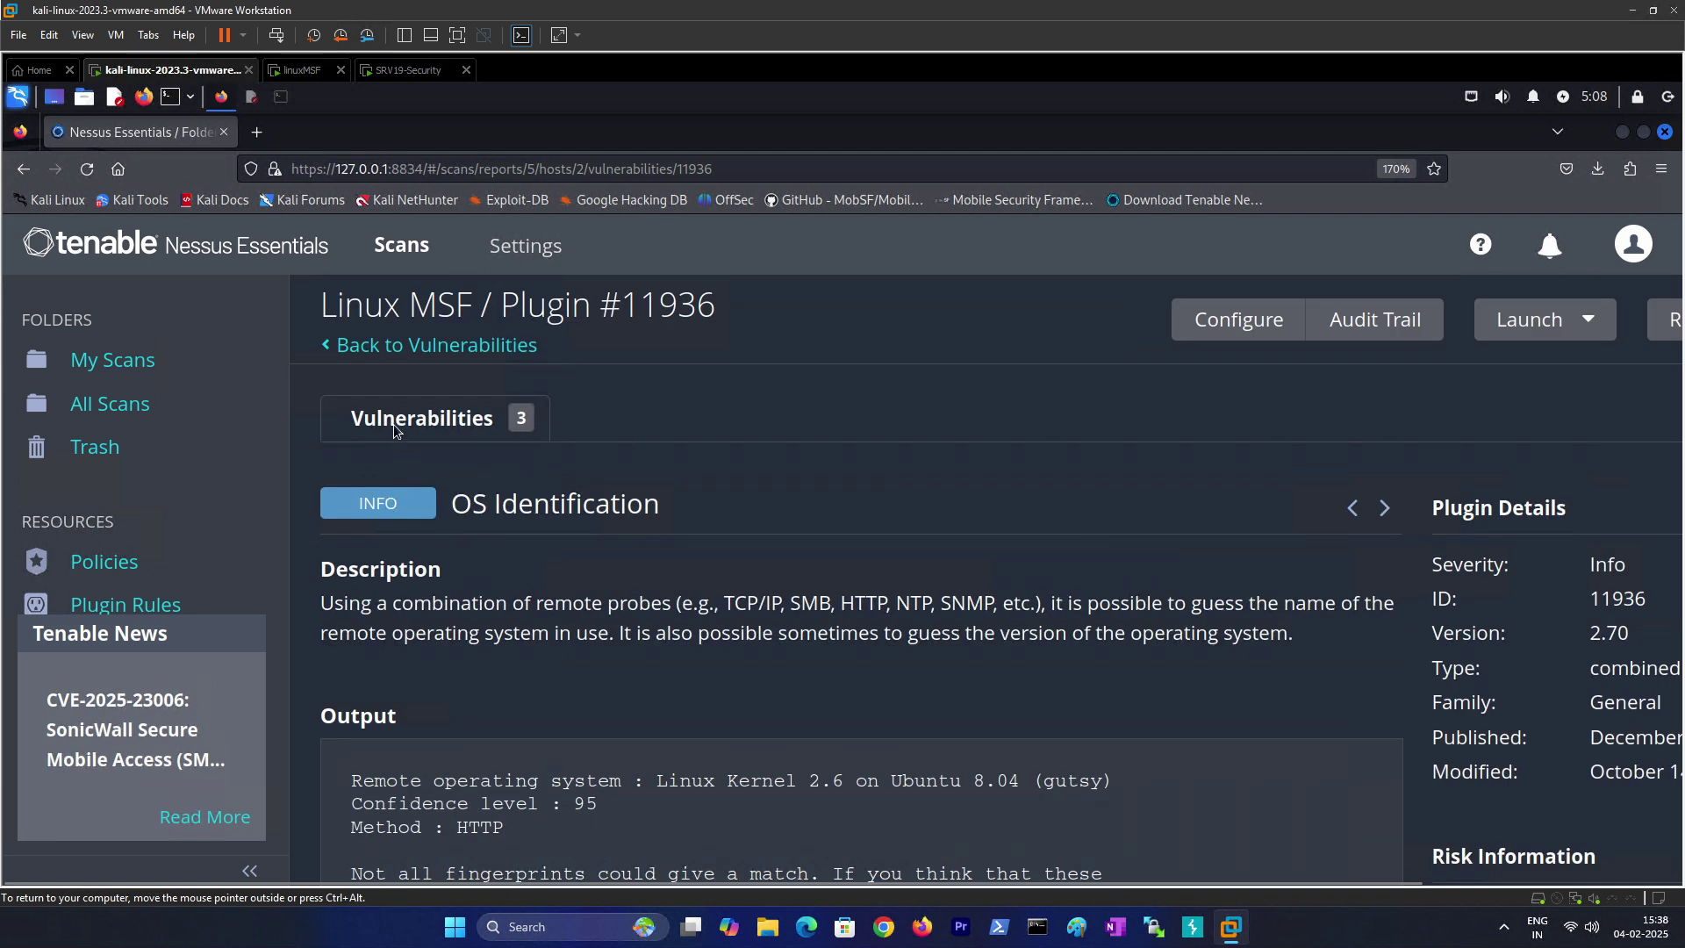
click(393, 424)
Step: Review the Port scanners 'Ping the remote host' result and return to the findings list
click(836, 750)
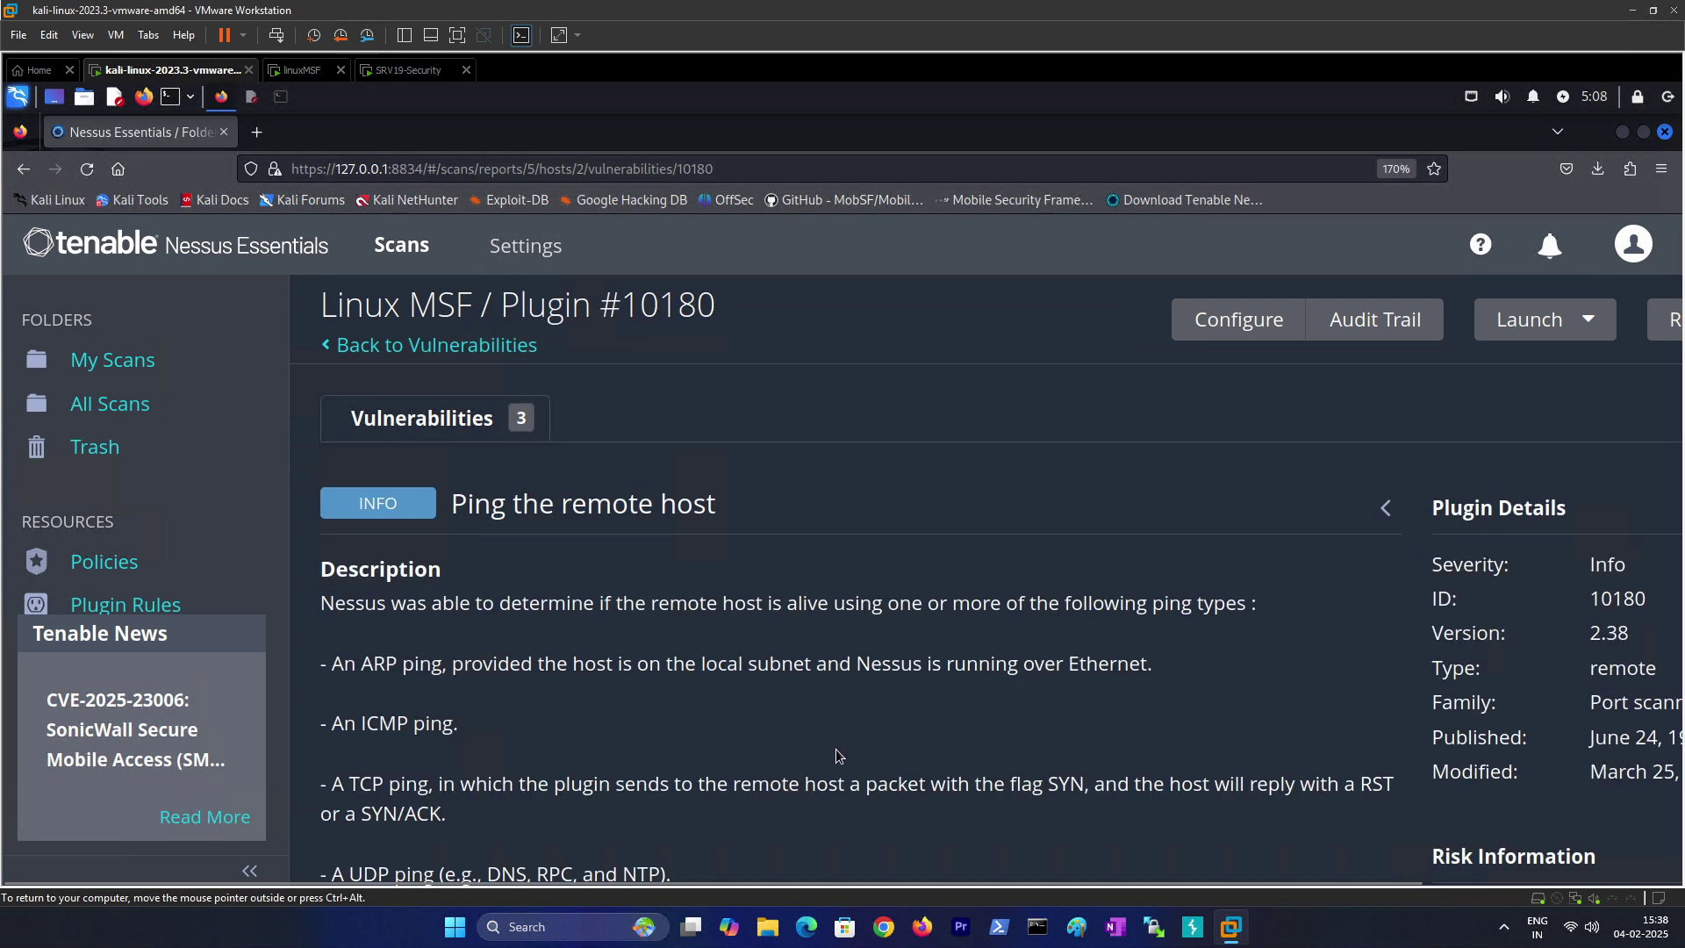
scroll(521, 639, down, 5)
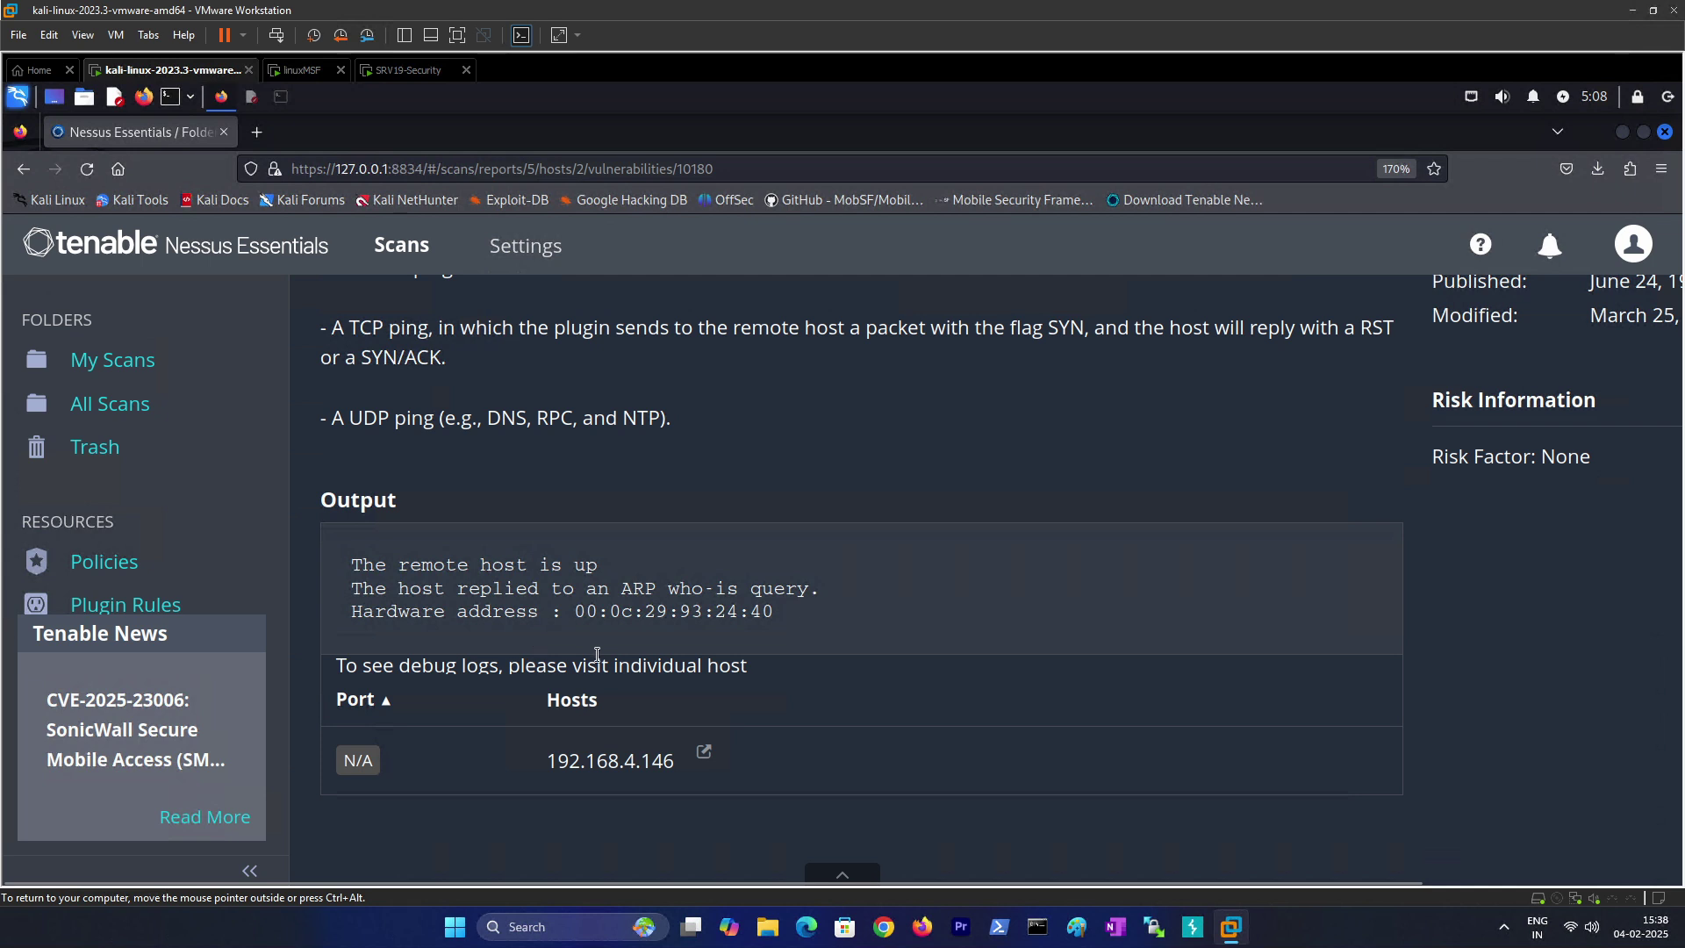
scroll(596, 654, up, 5)
scroll(597, 654, down, 5)
scroll(1010, 517, up, 5)
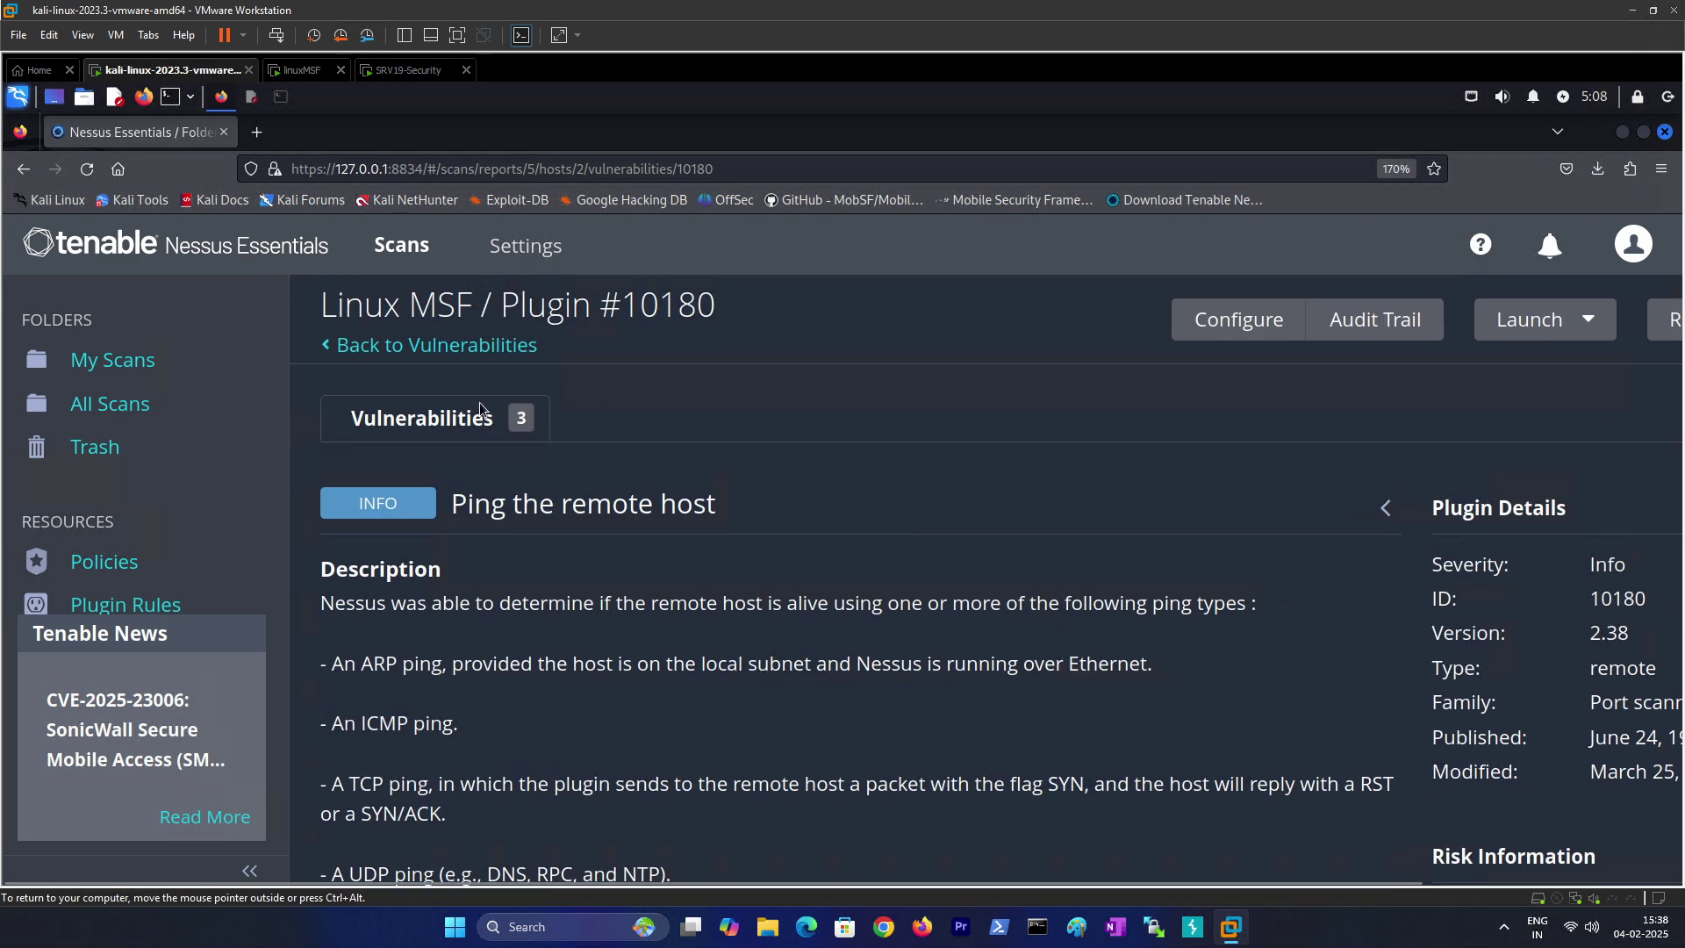
click(402, 429)
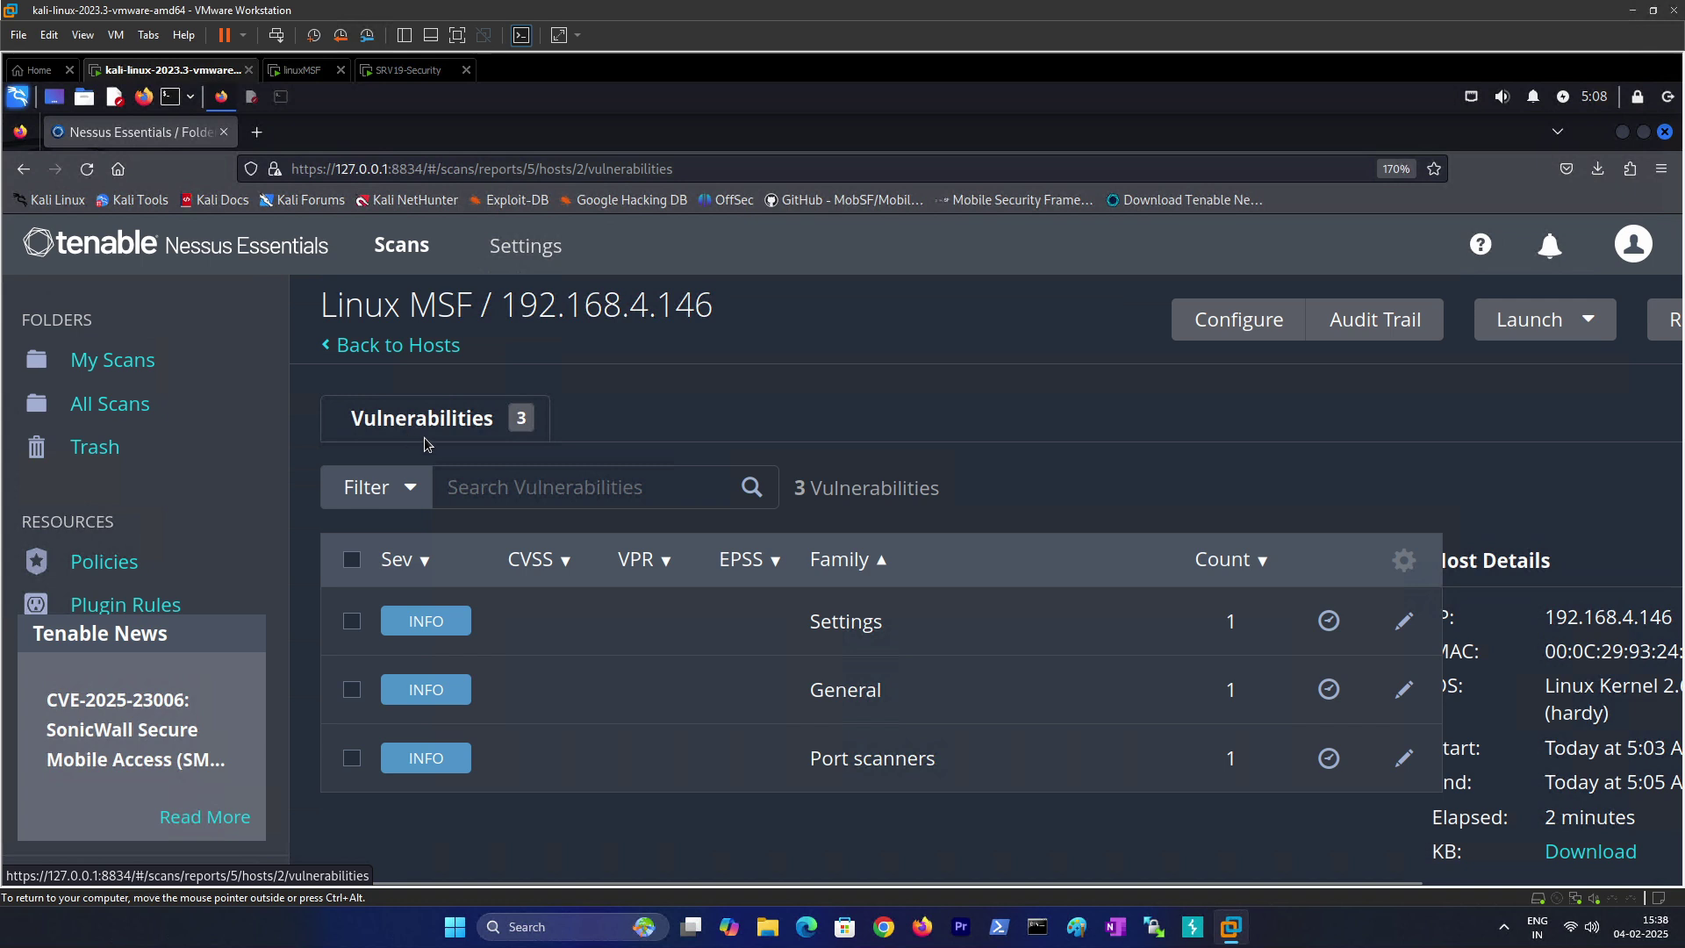
Step: Reopen OS Identification, re-read its full fingerprint output, and return to the host's findings
click(428, 695)
scroll(503, 618, down, 4)
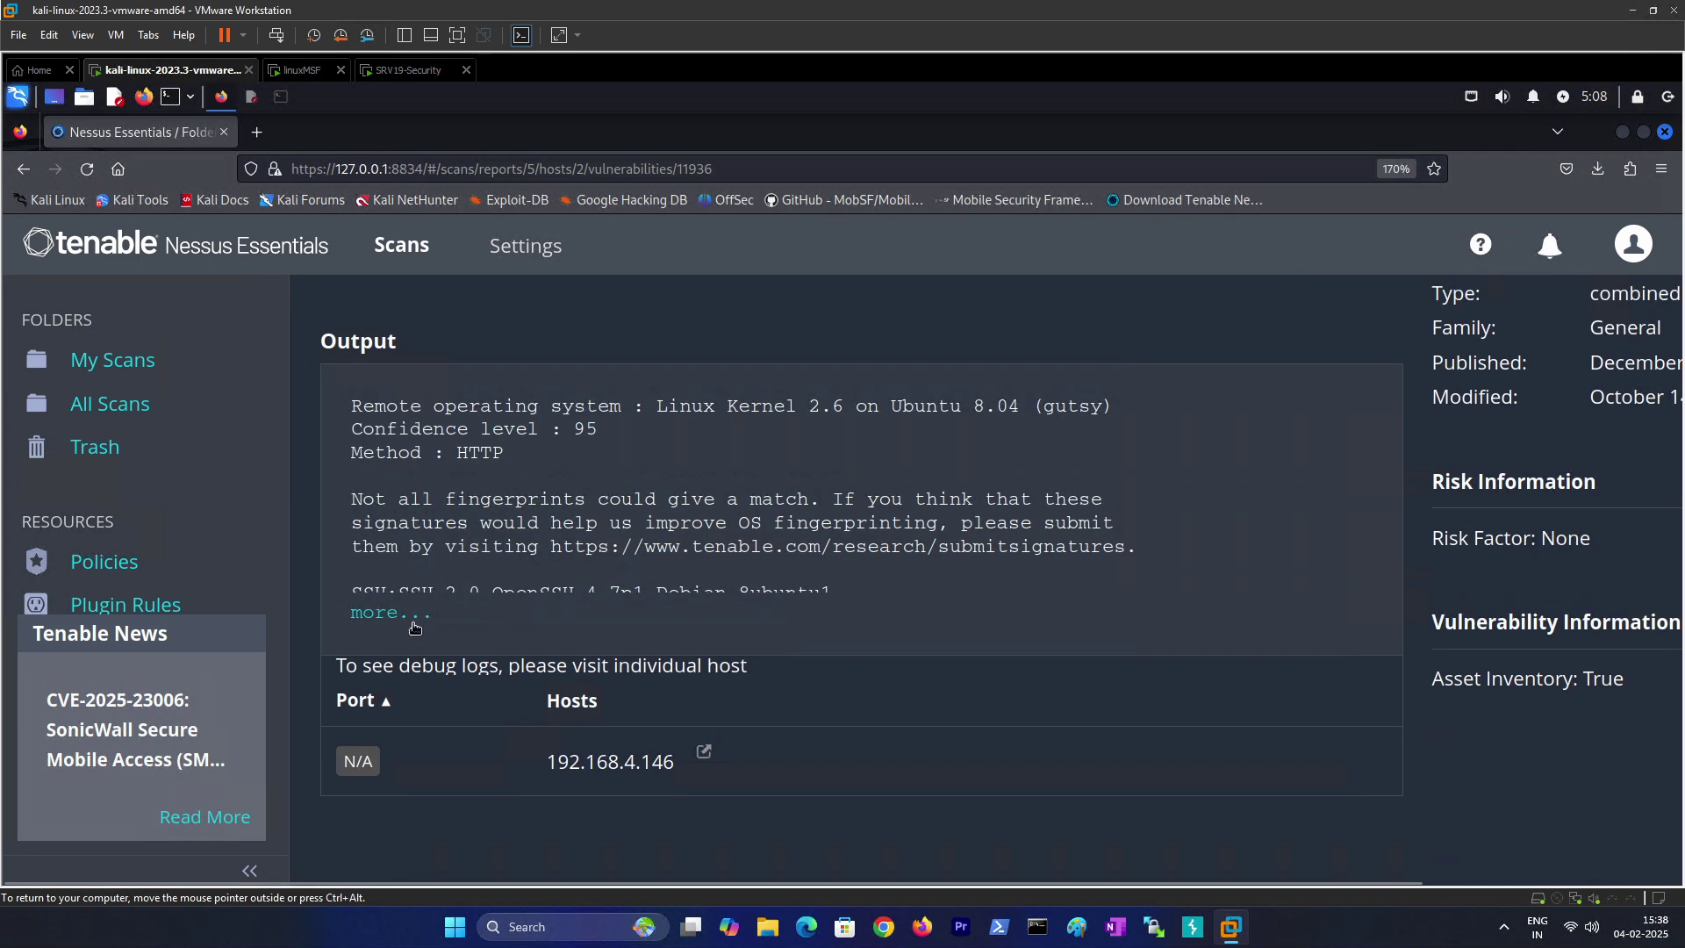
click(415, 627)
scroll(652, 631, down, 4)
scroll(651, 630, up, 4)
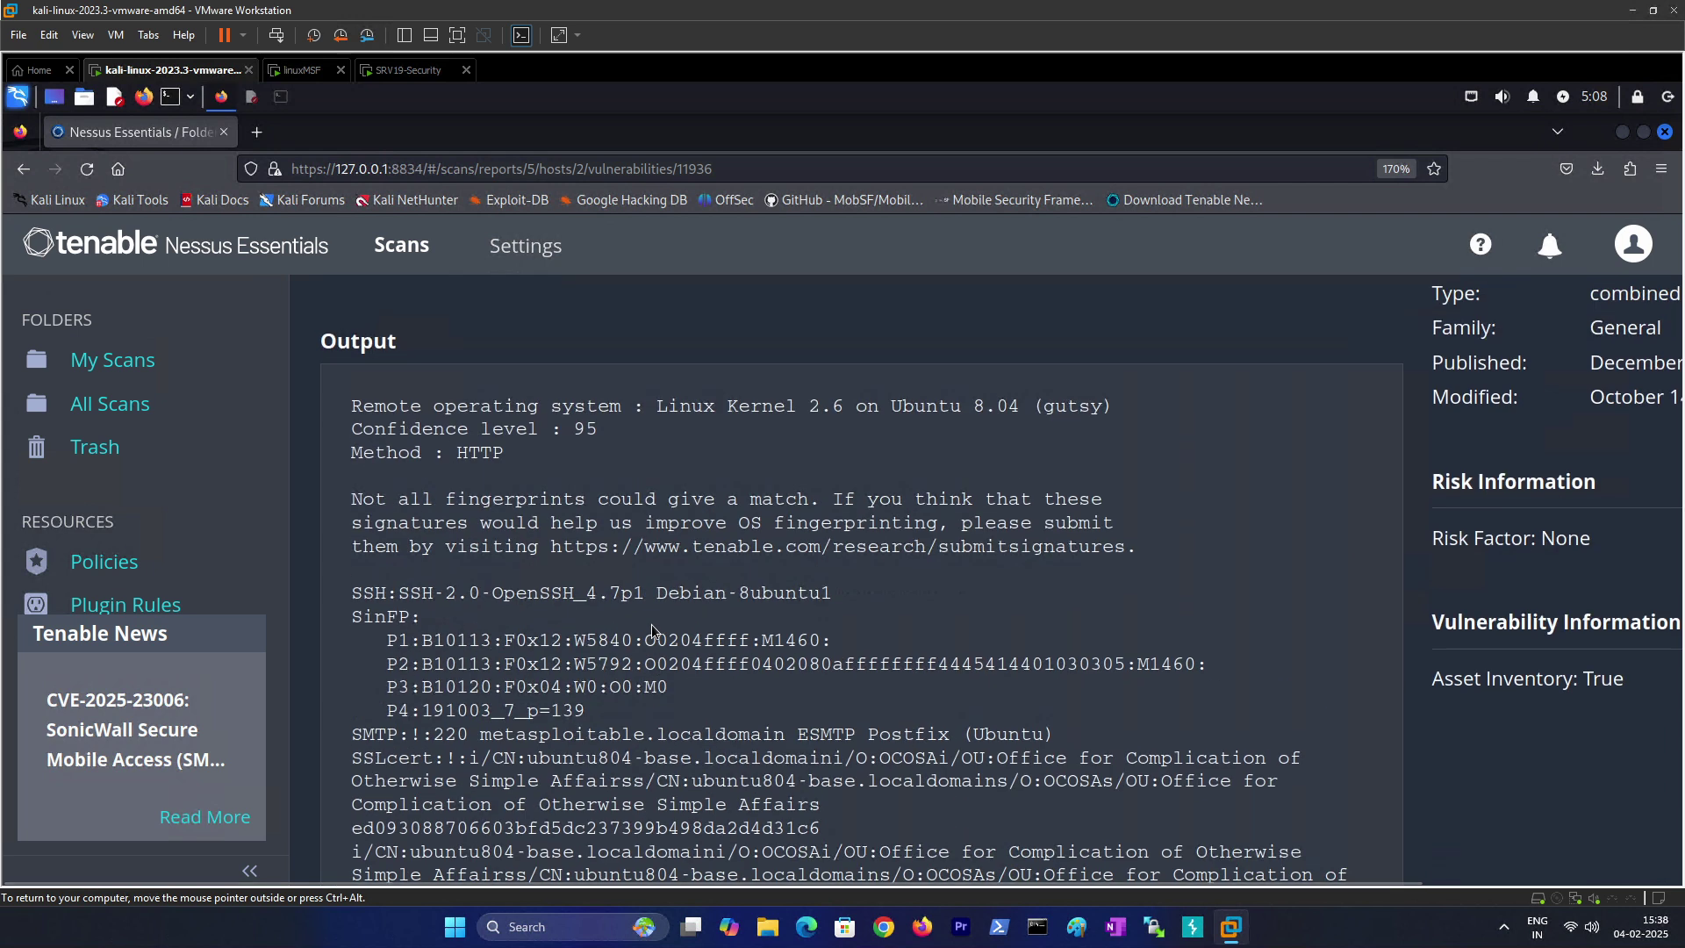
scroll(634, 537, down, 2)
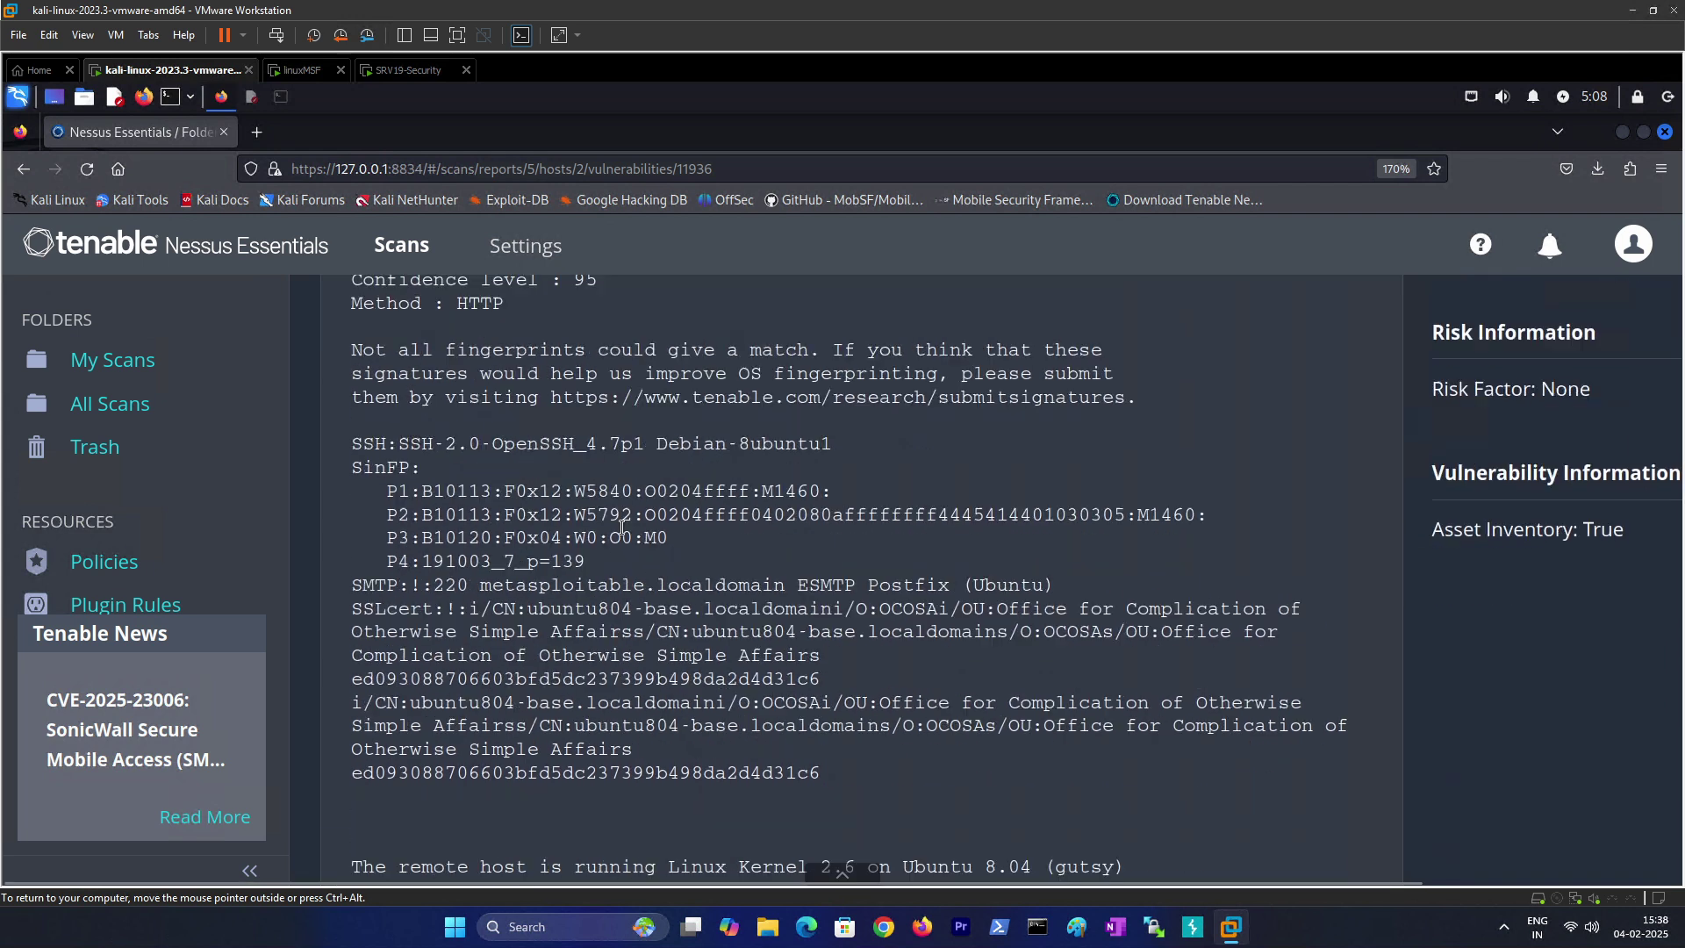
scroll(509, 411, up, 2)
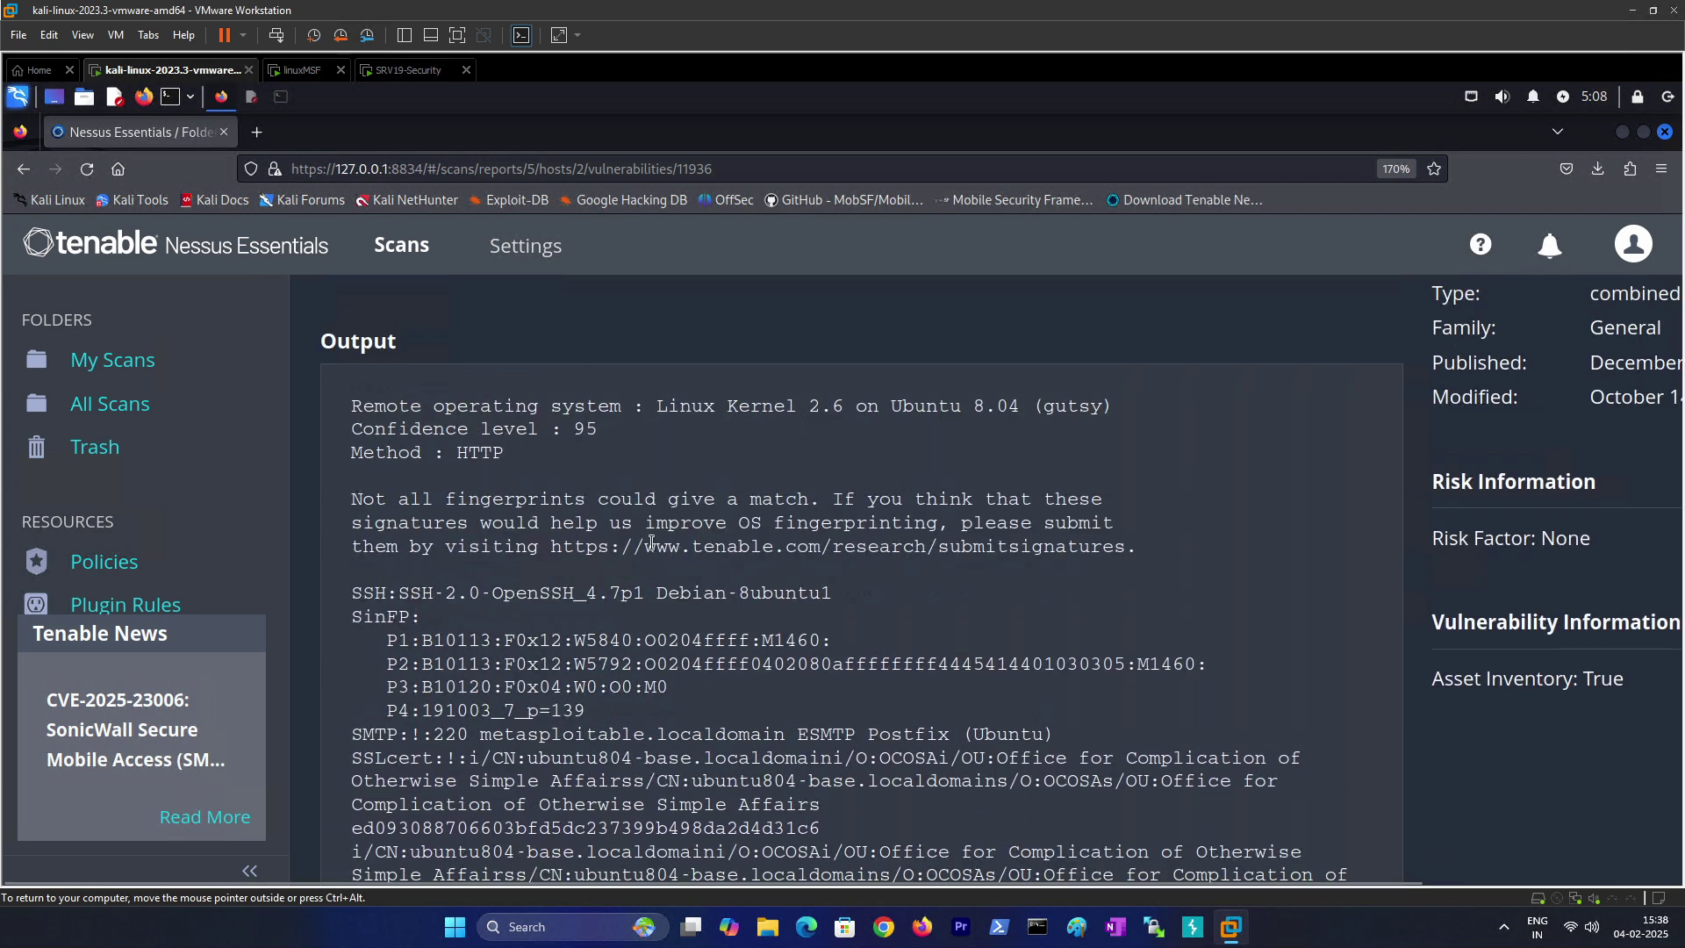
scroll(404, 427, up, 5)
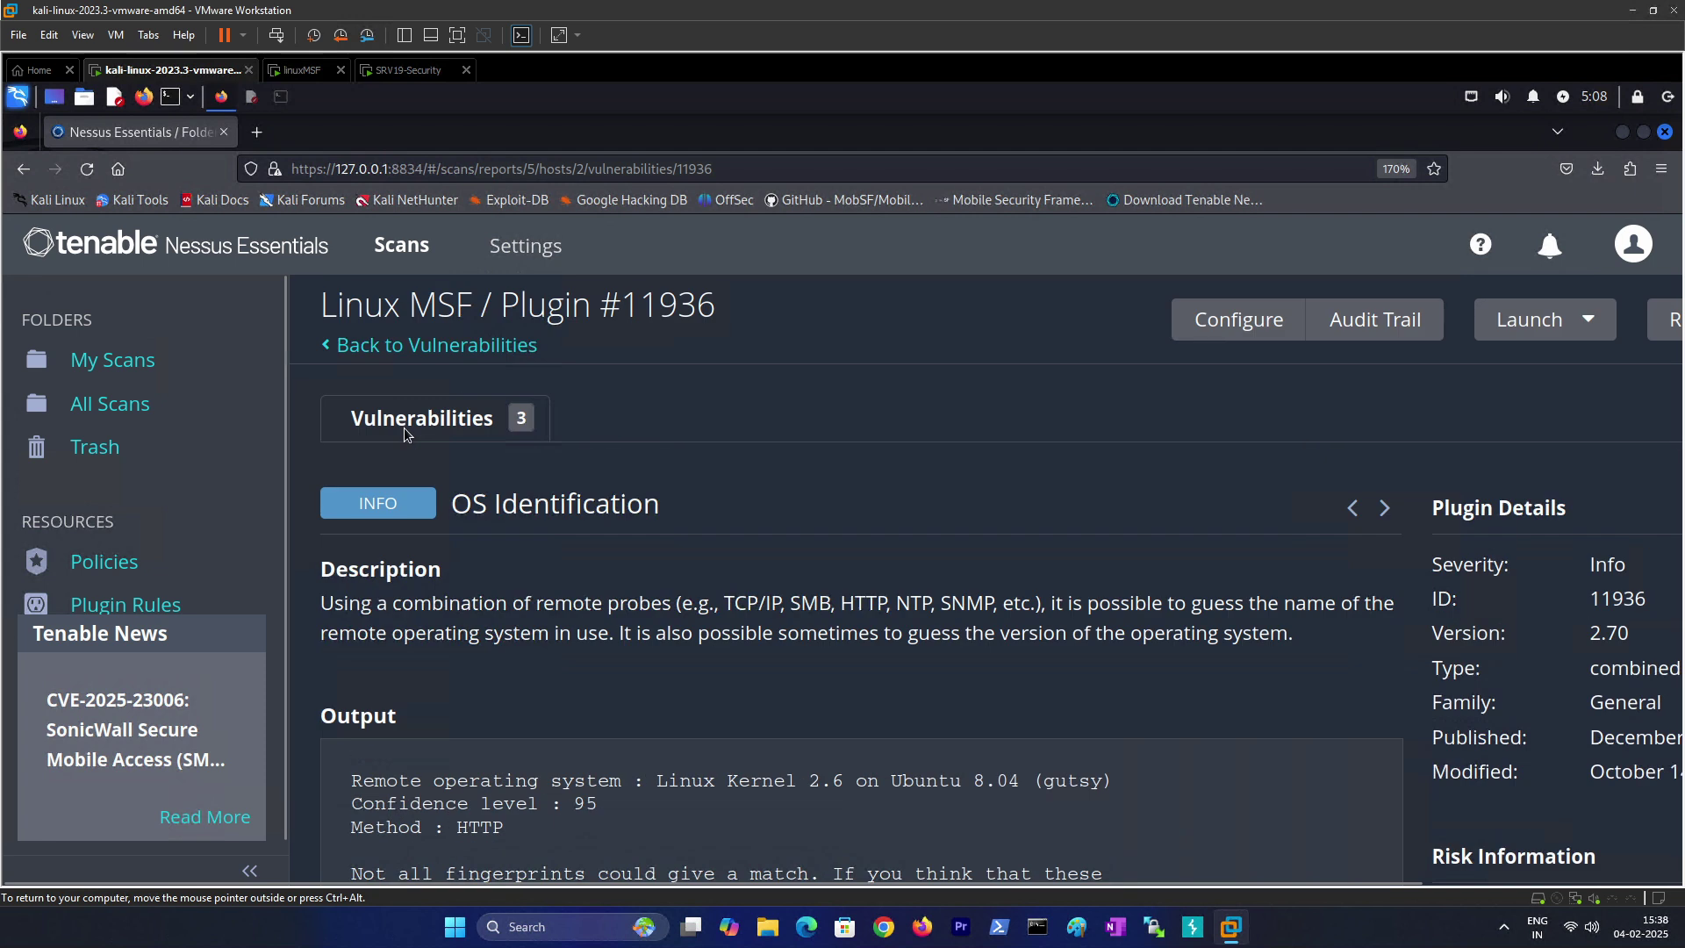
click(404, 421)
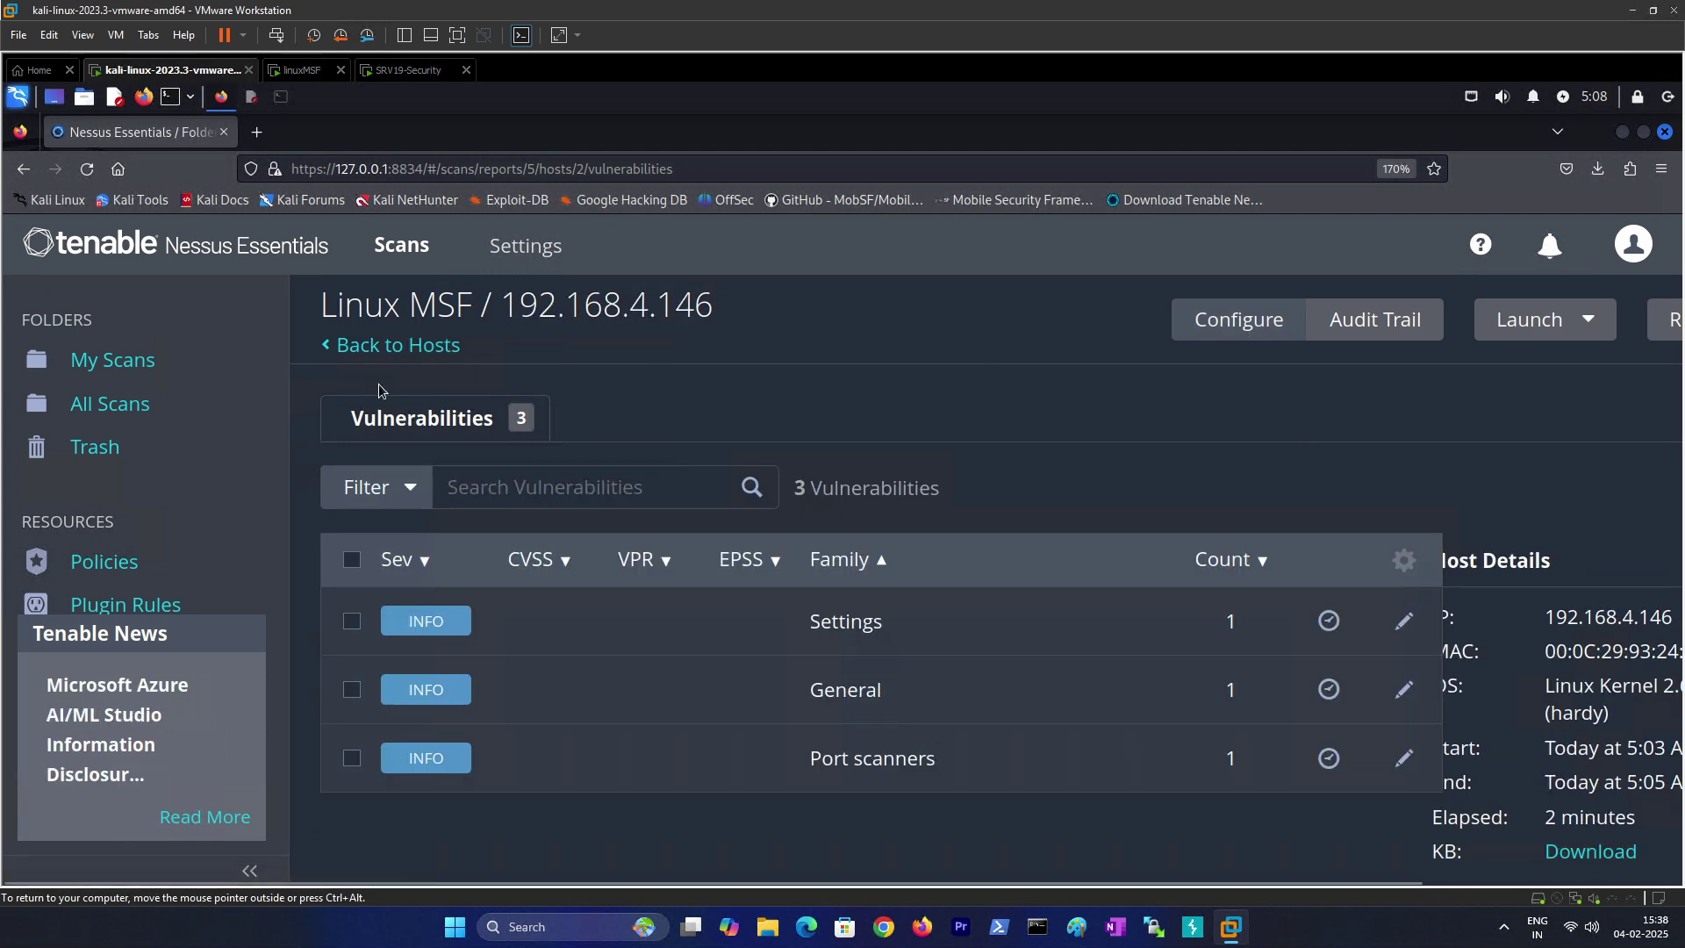
Step: Open the Linux MSF scan's configuration from My Scans
click(110, 370)
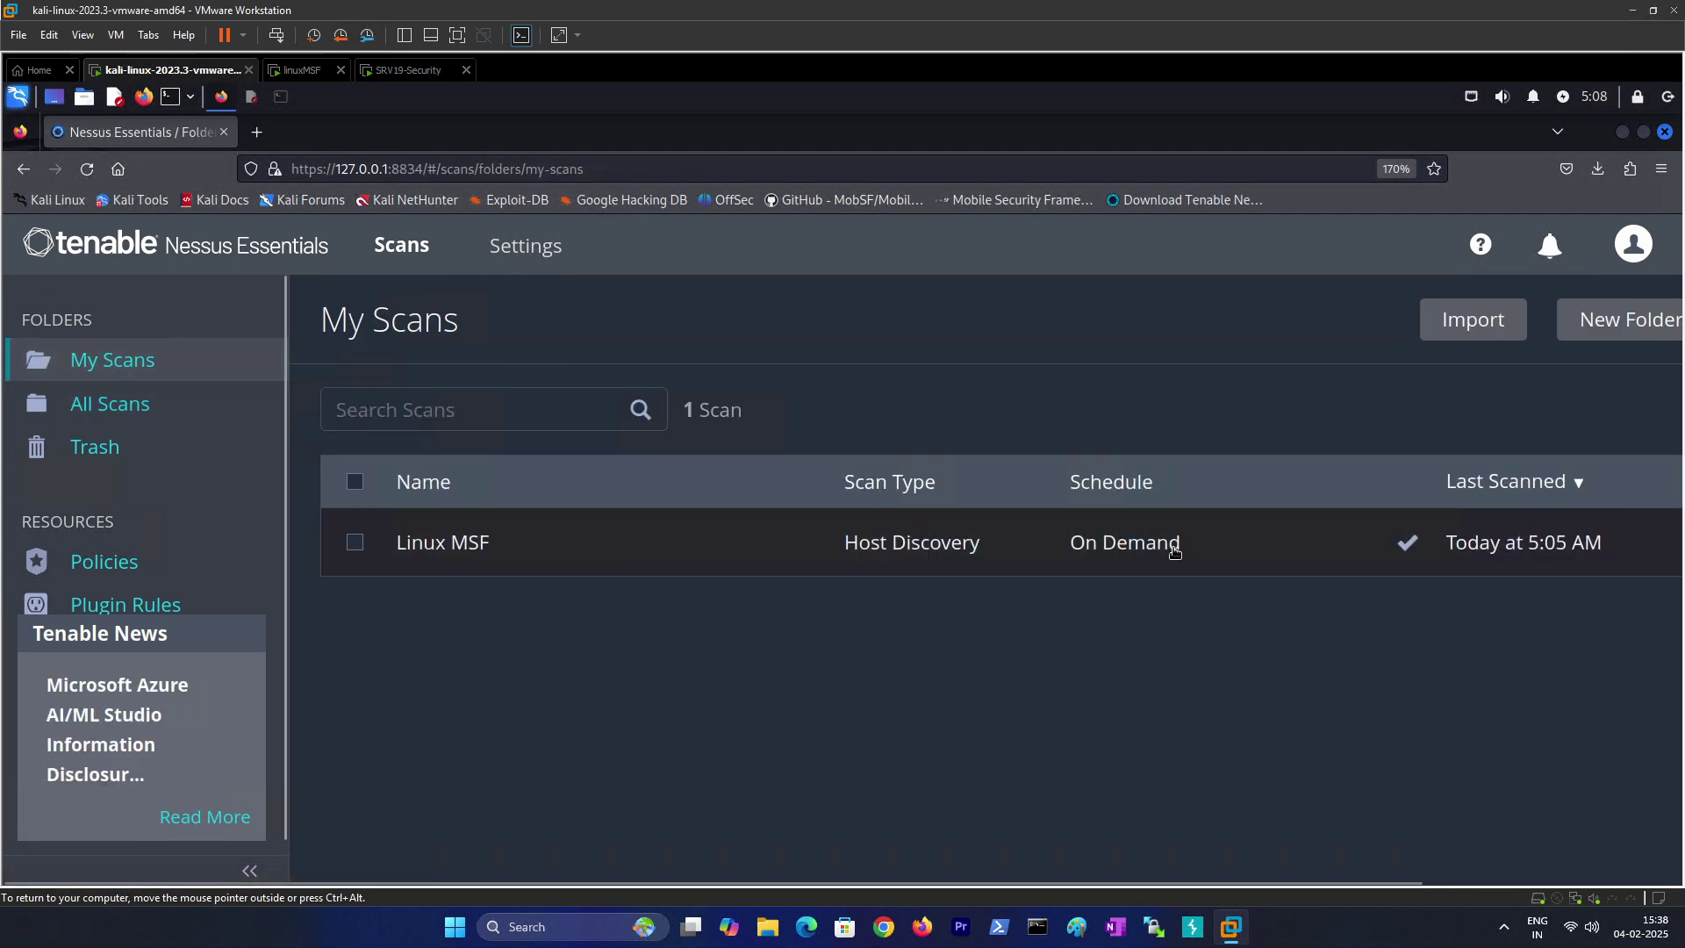
click(356, 544)
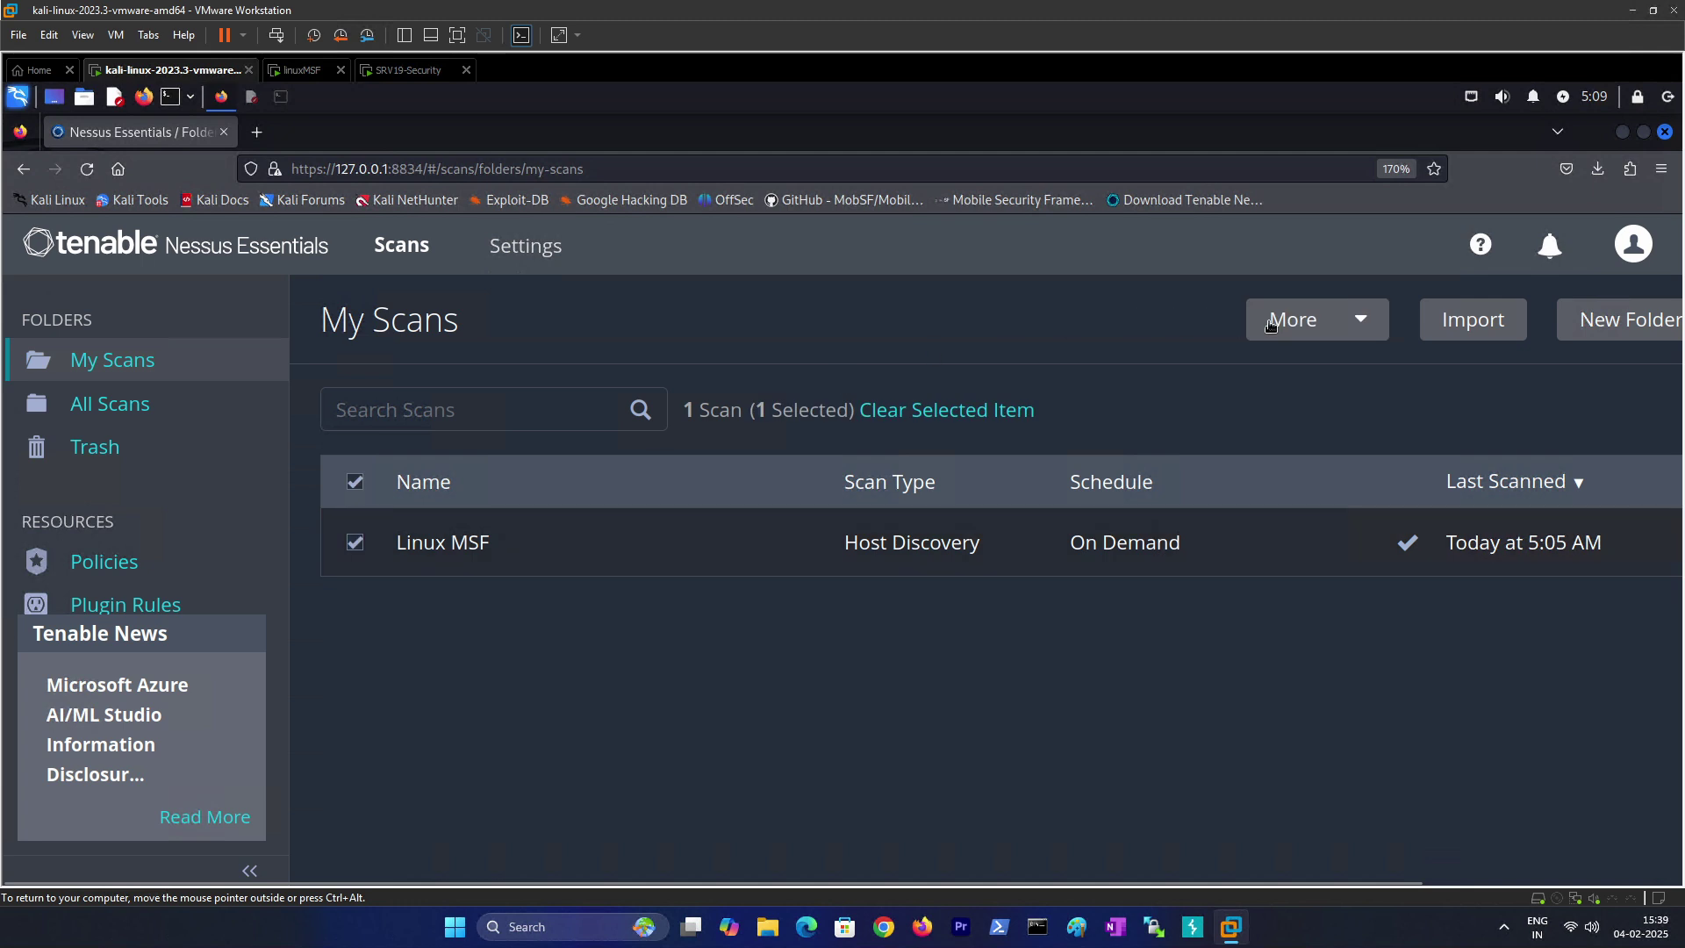
click(1336, 328)
click(1308, 371)
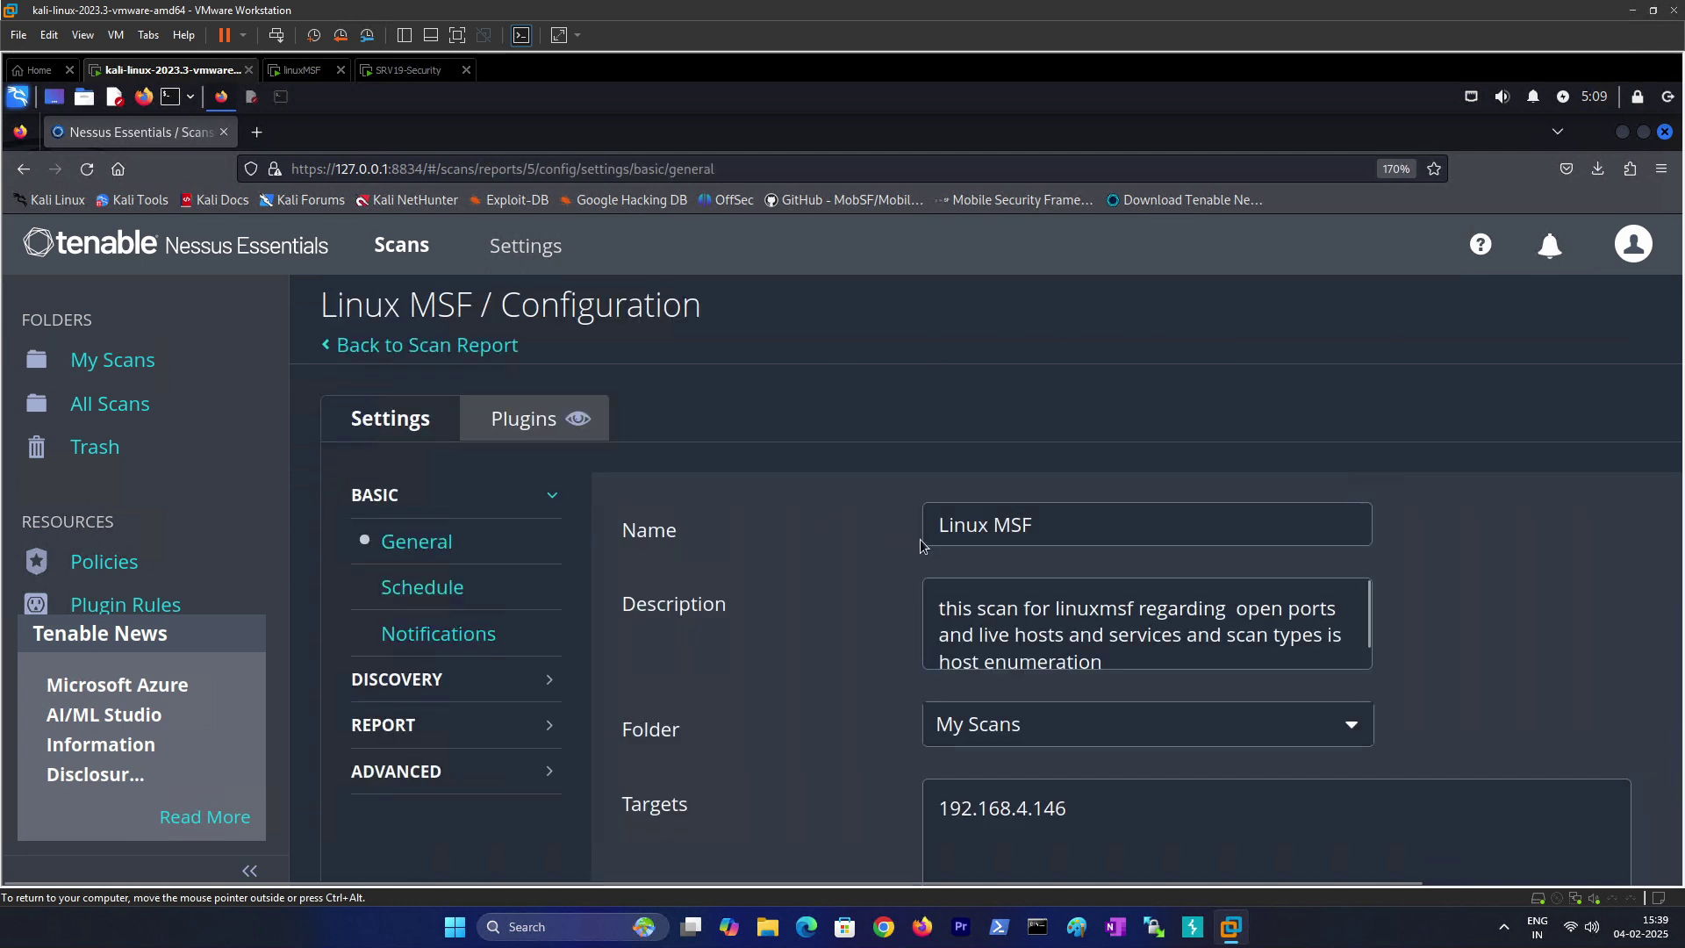
scroll(868, 566, down, 3)
scroll(598, 477, up, 3)
Step: Set the Discovery scan type to Port scan (all ports)
click(420, 692)
click(1073, 533)
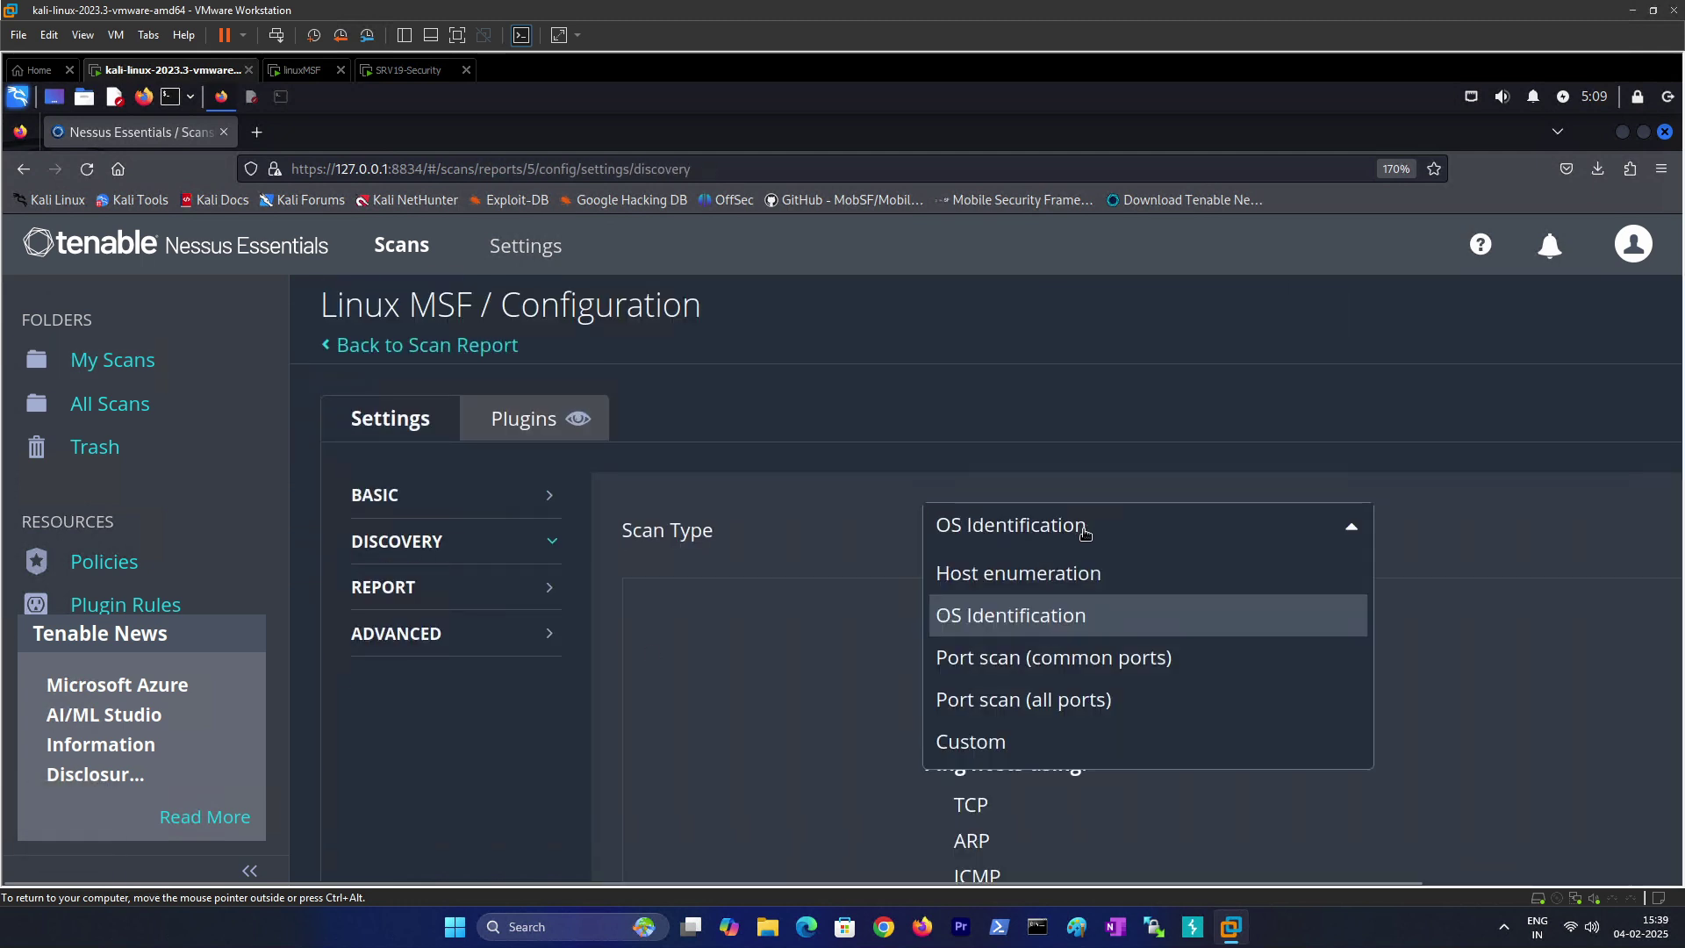
click(1008, 671)
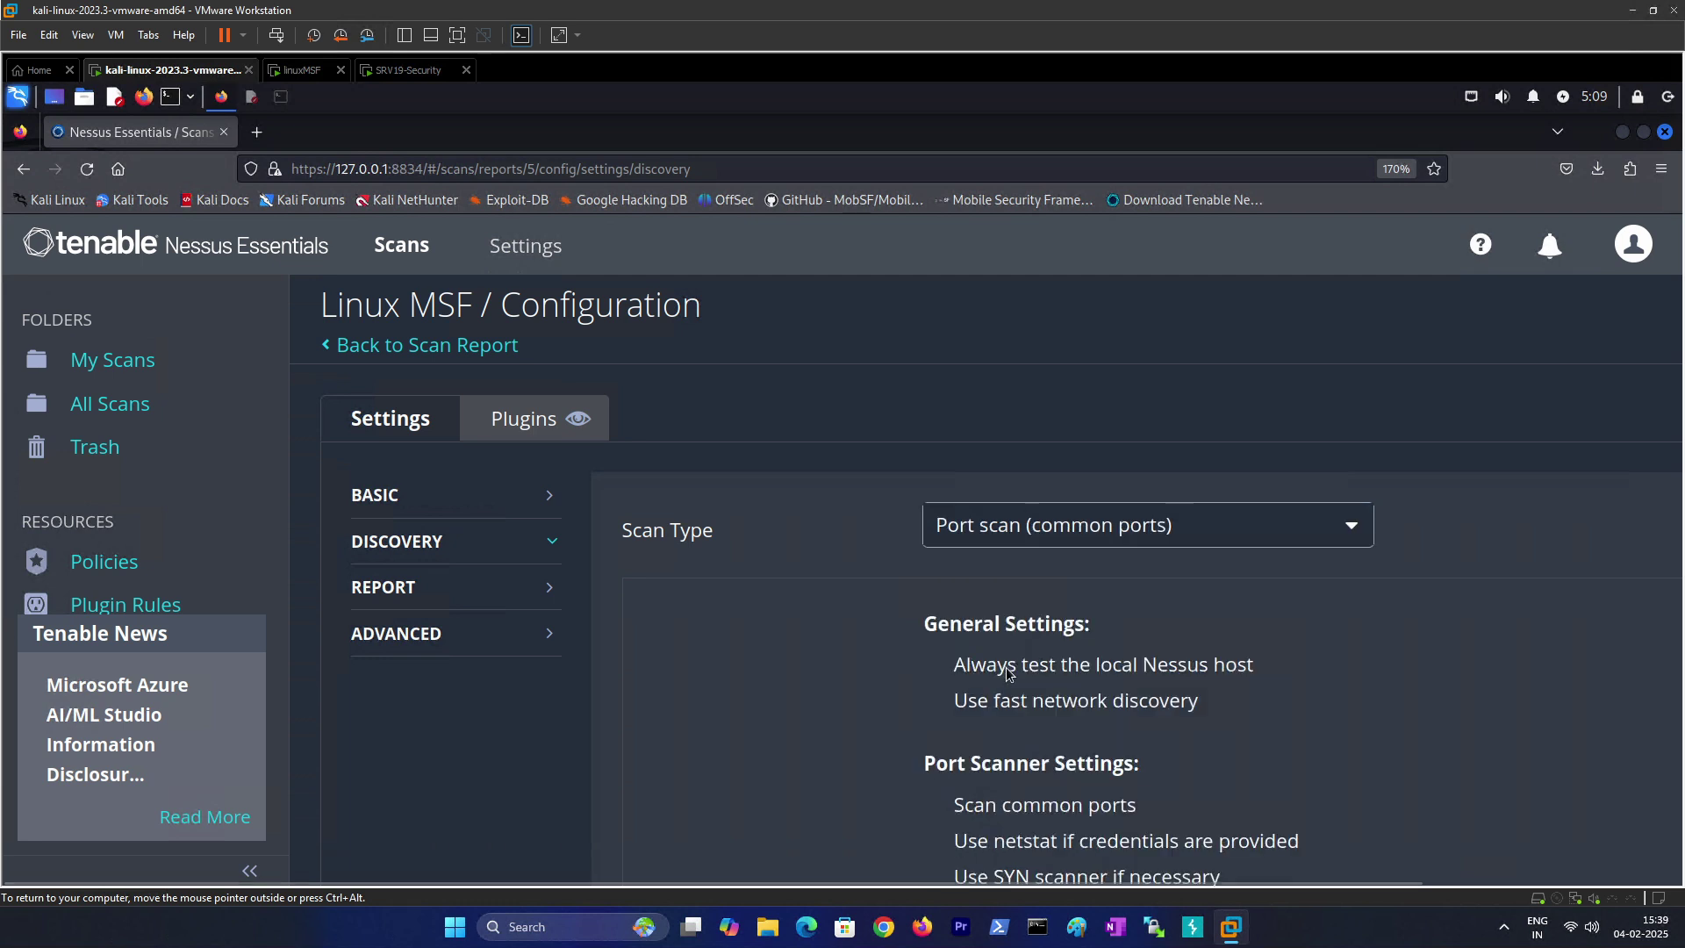
click(988, 539)
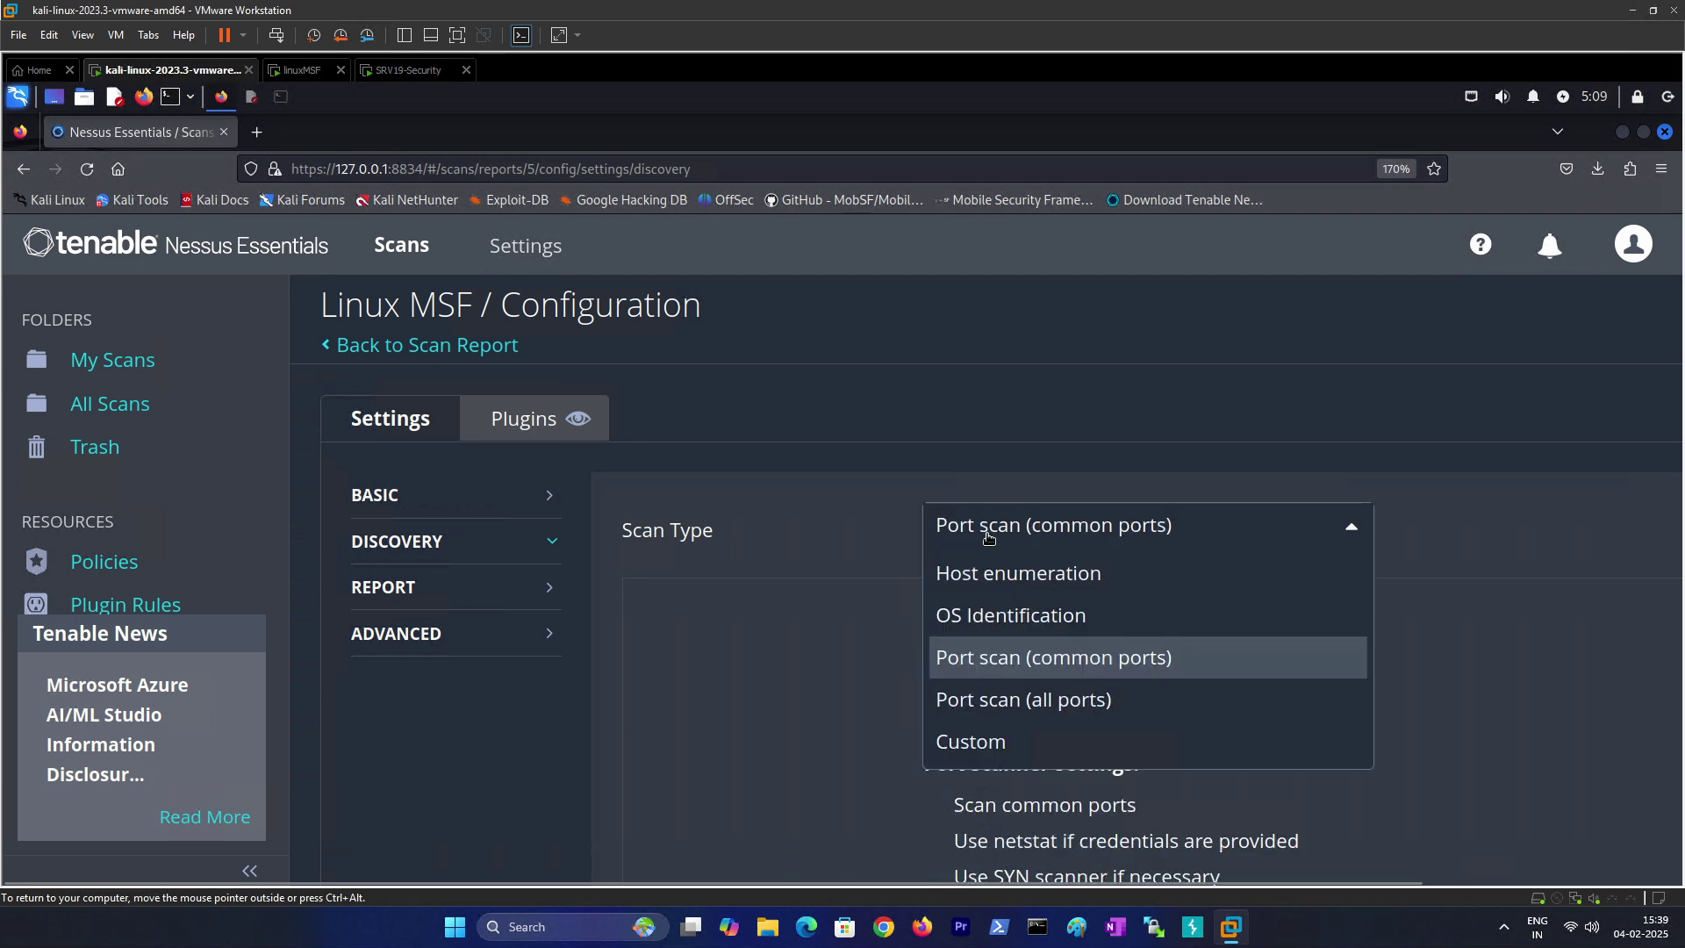
click(1052, 673)
click(1037, 527)
click(1005, 711)
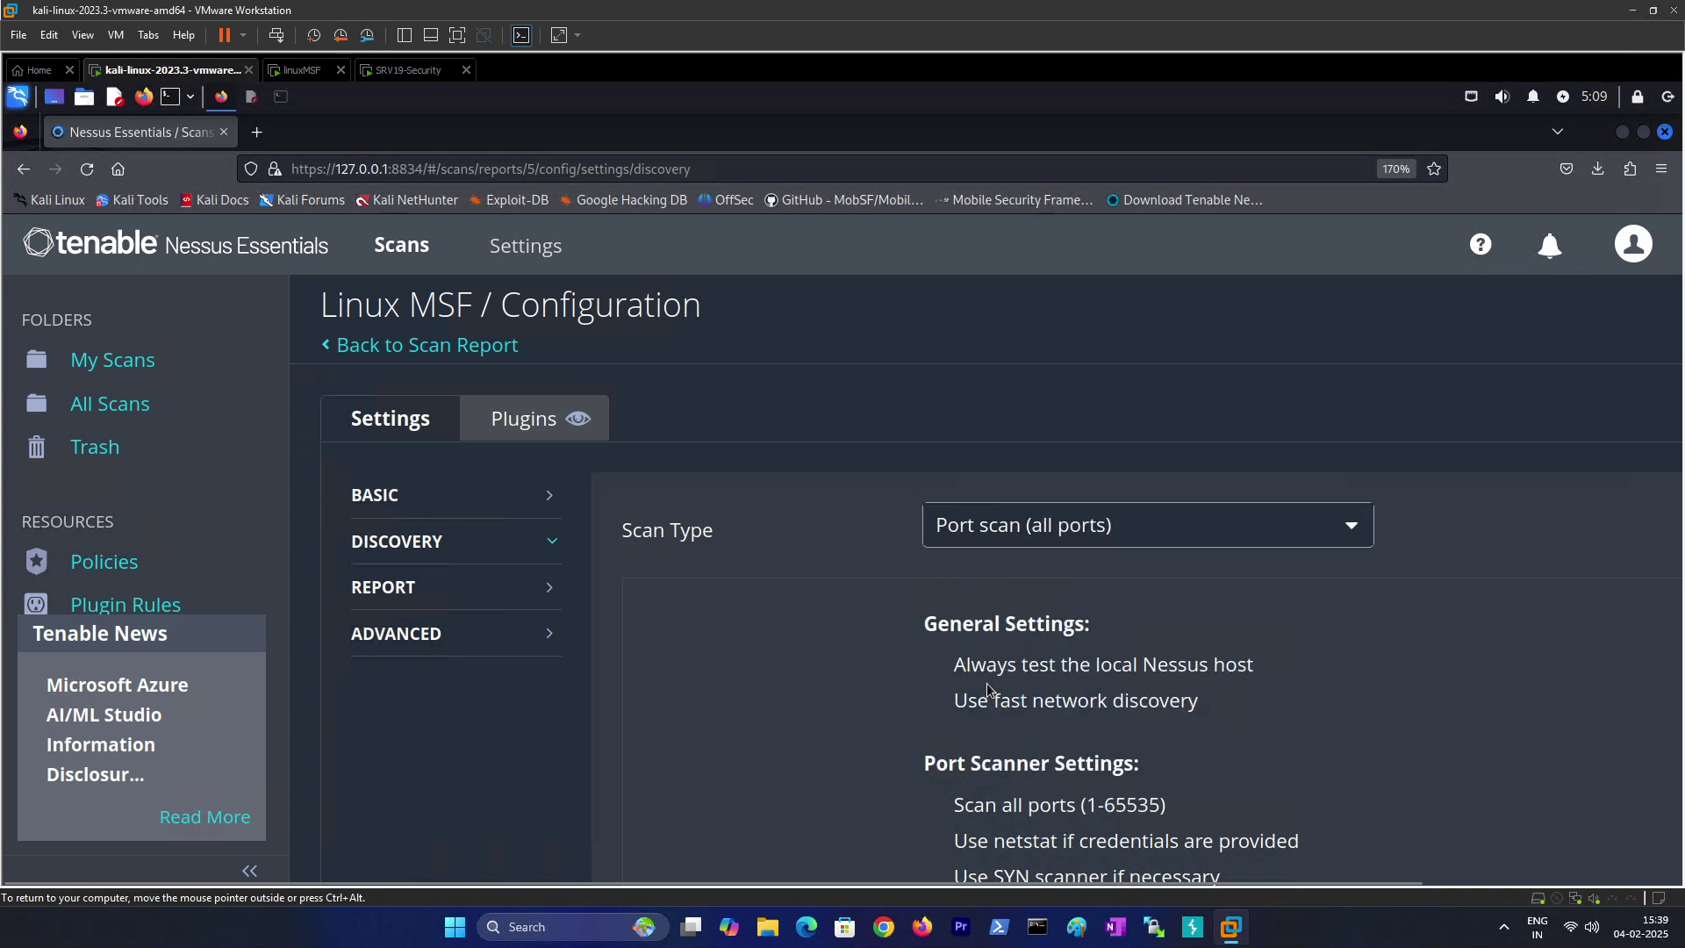
click(1005, 531)
click(851, 627)
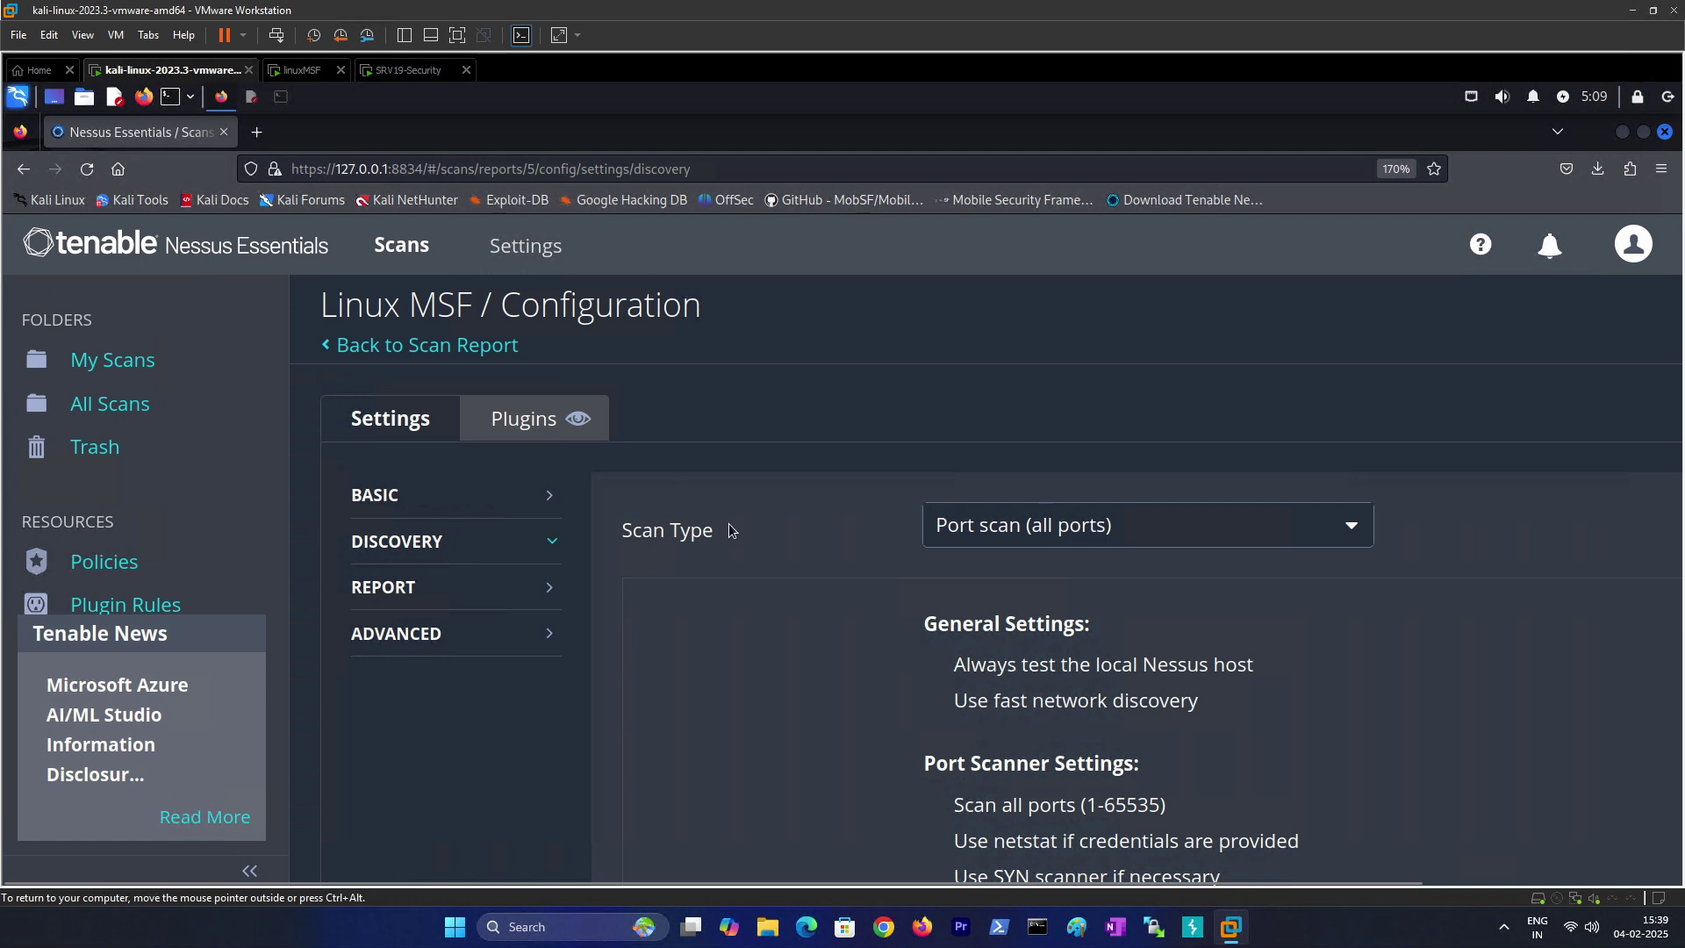
Step: Save the updated Linux MSF configuration and return to My Scans
key(ctrl+minus)
key(ctrl+minus)
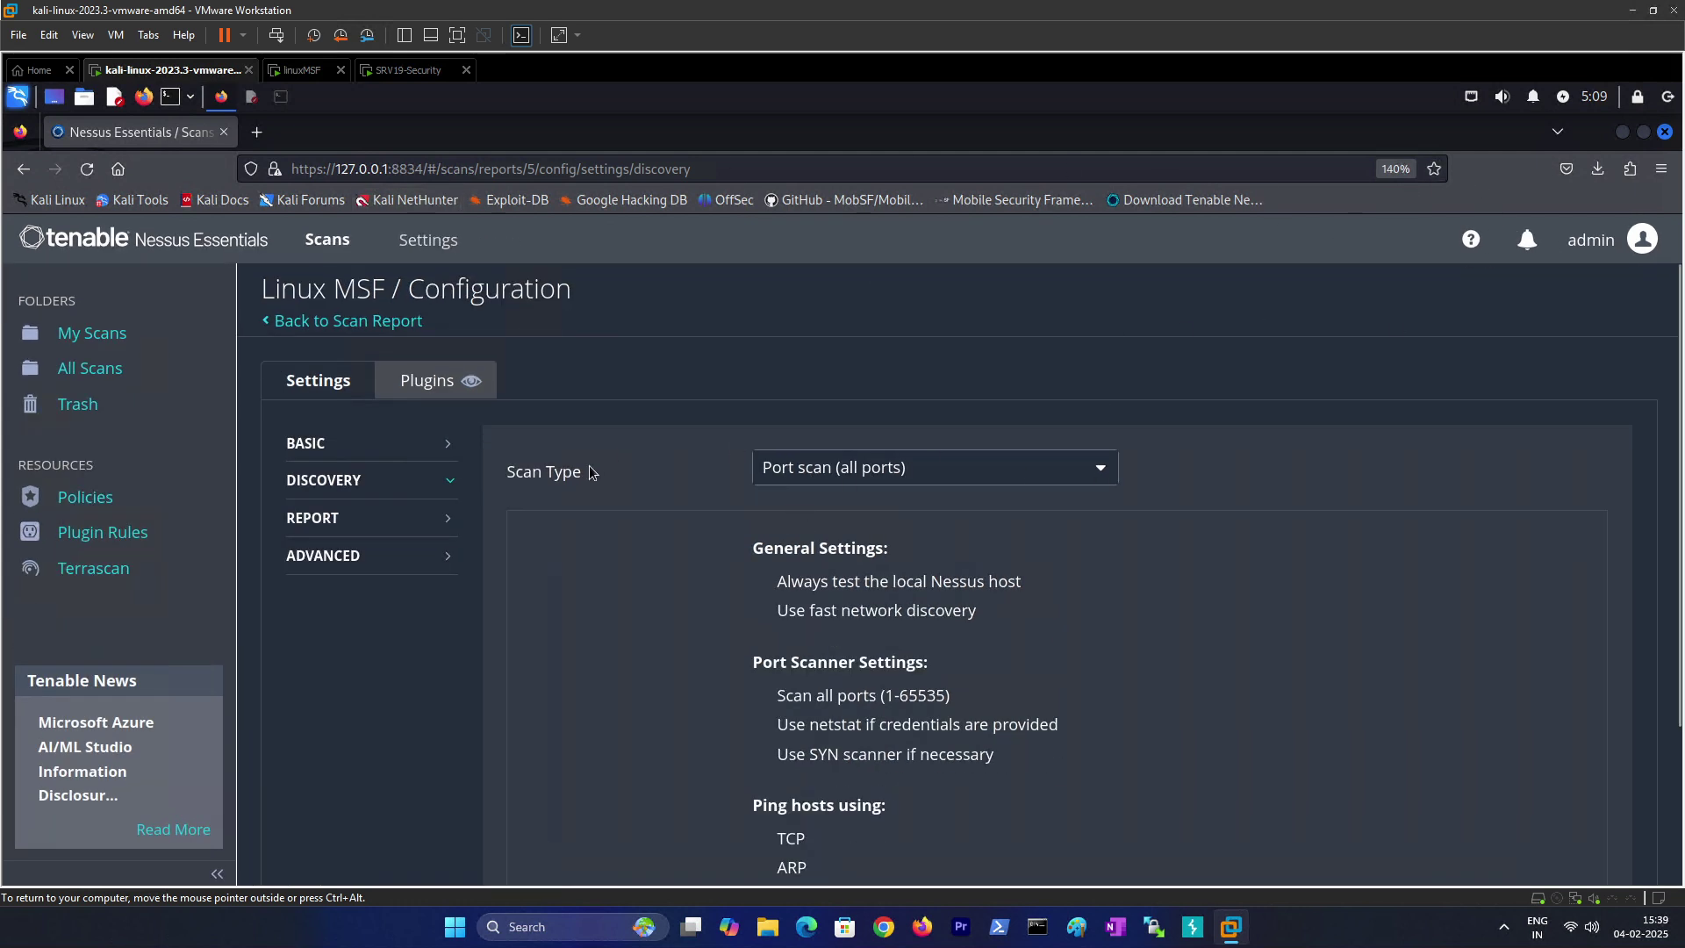
scroll(588, 465, down, 2)
click(310, 846)
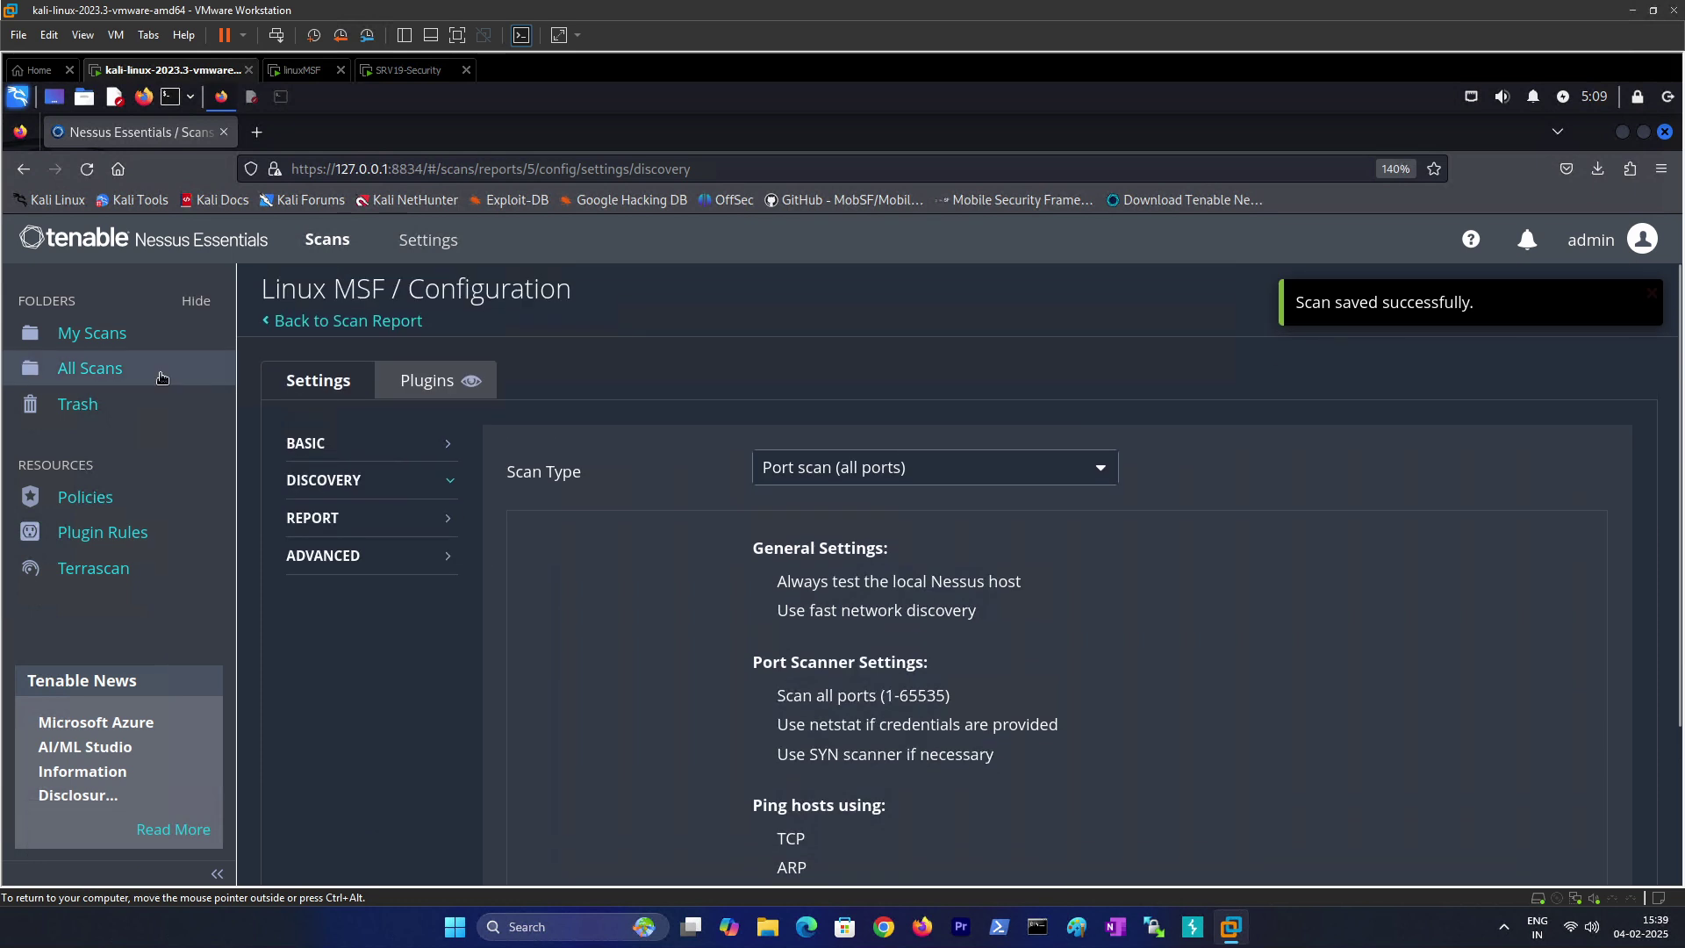
click(88, 338)
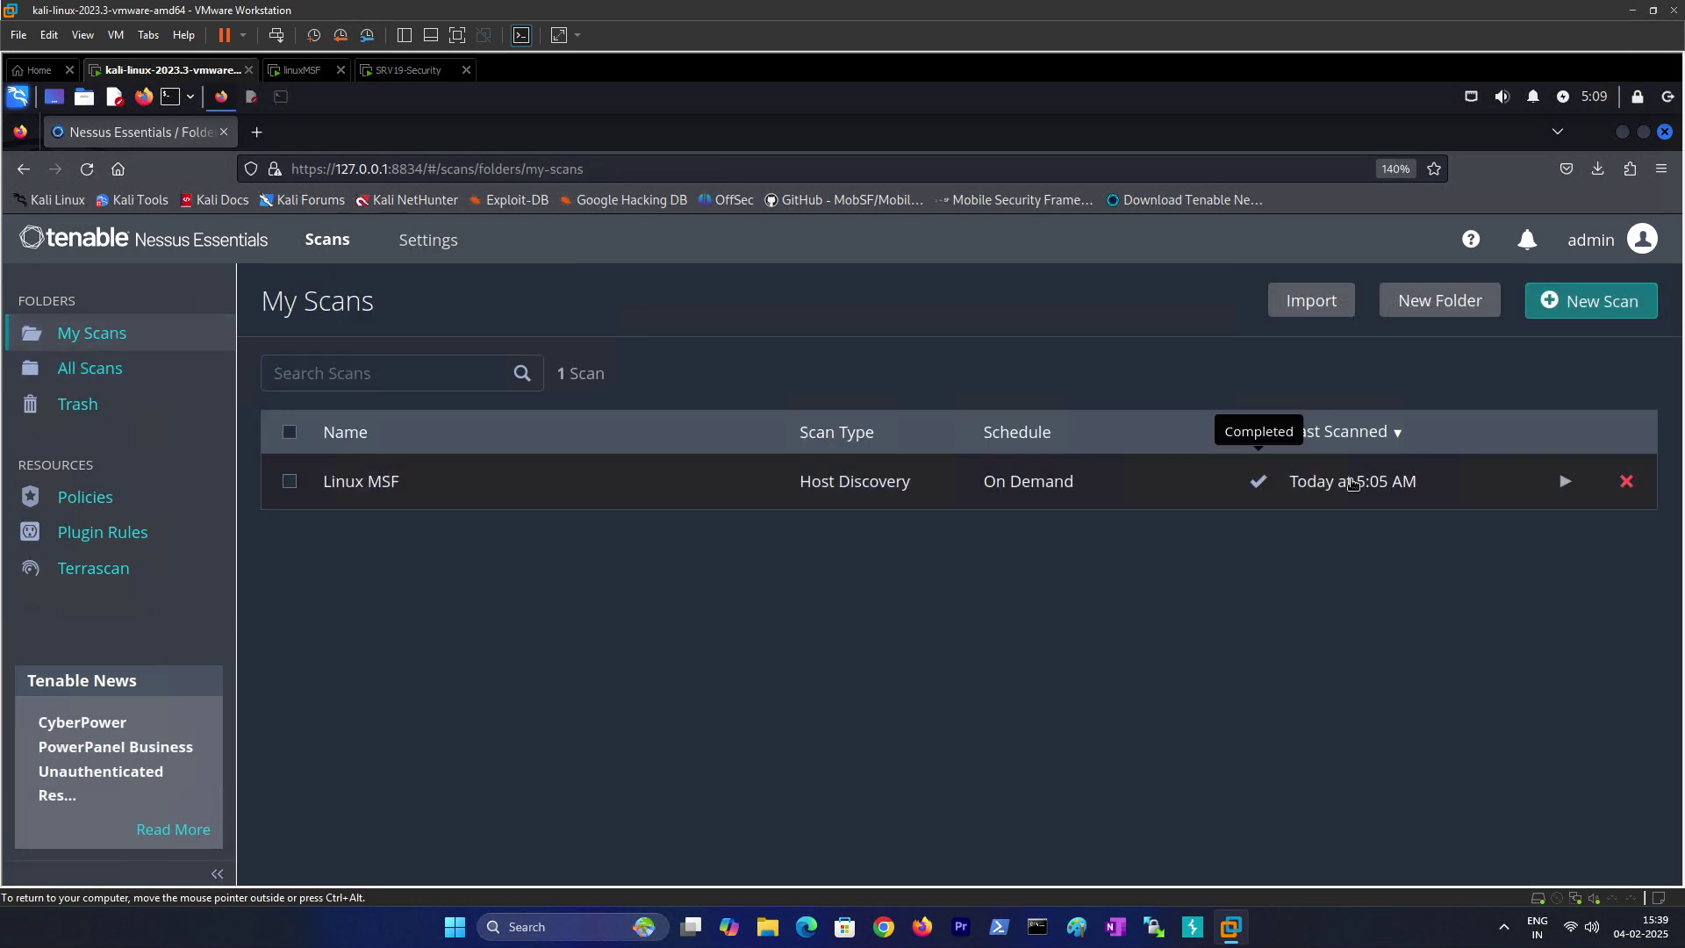
Step: Launch the Linux MSF scan, then stop it and confirm
click(1565, 481)
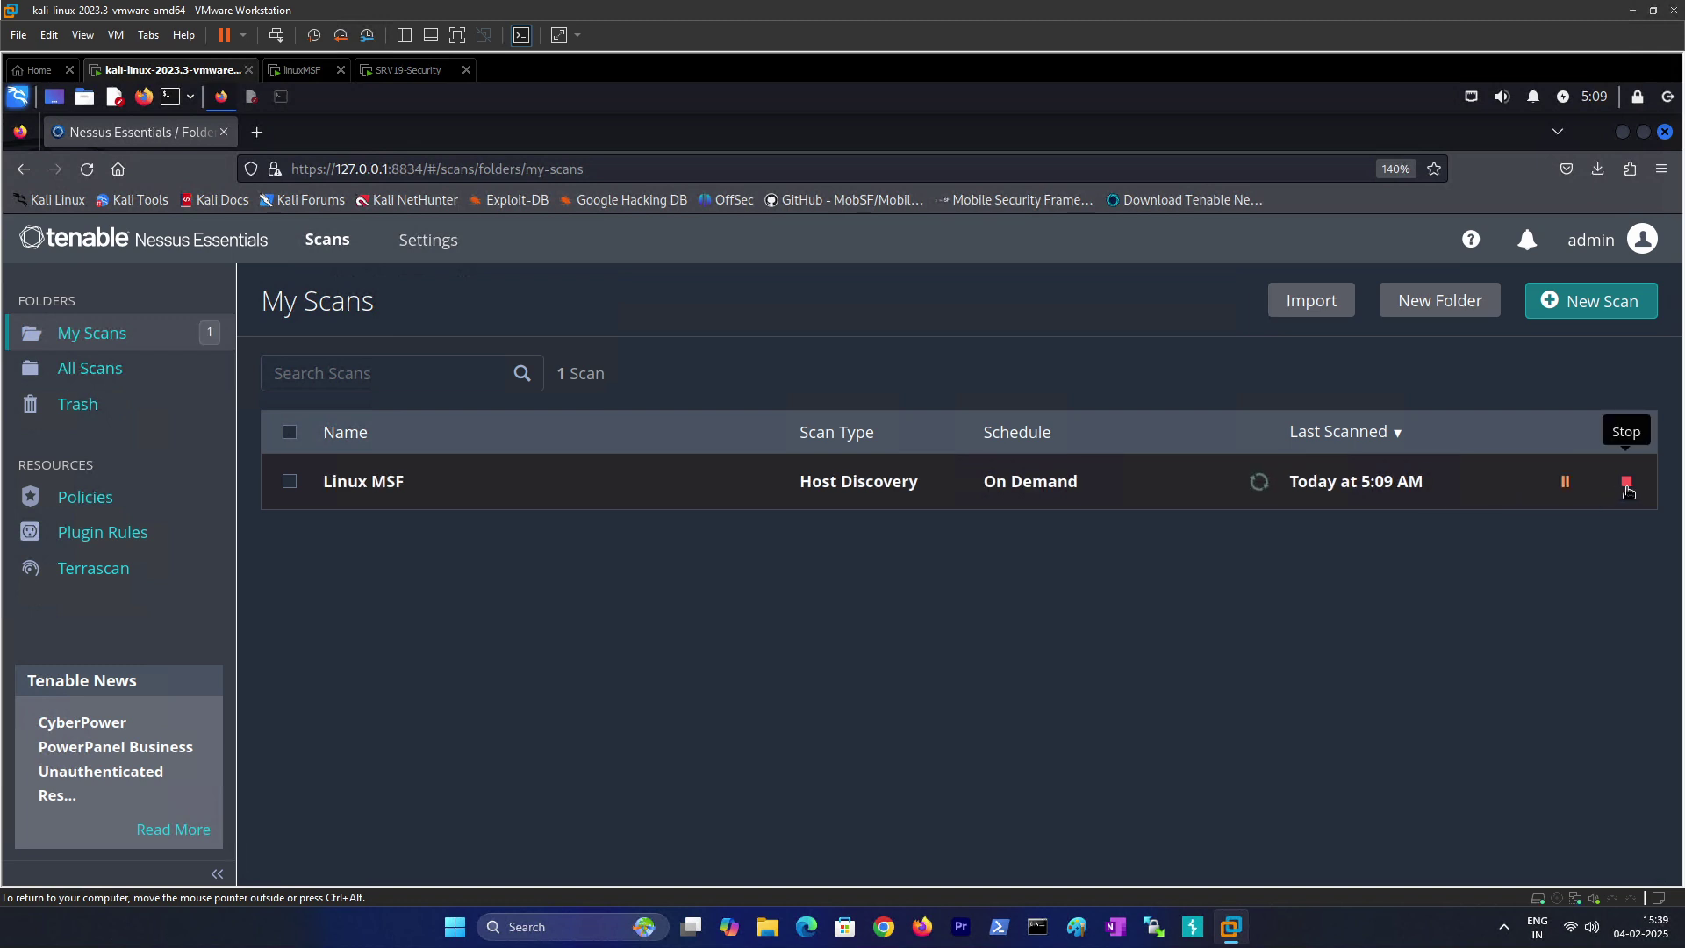
click(1626, 484)
click(666, 617)
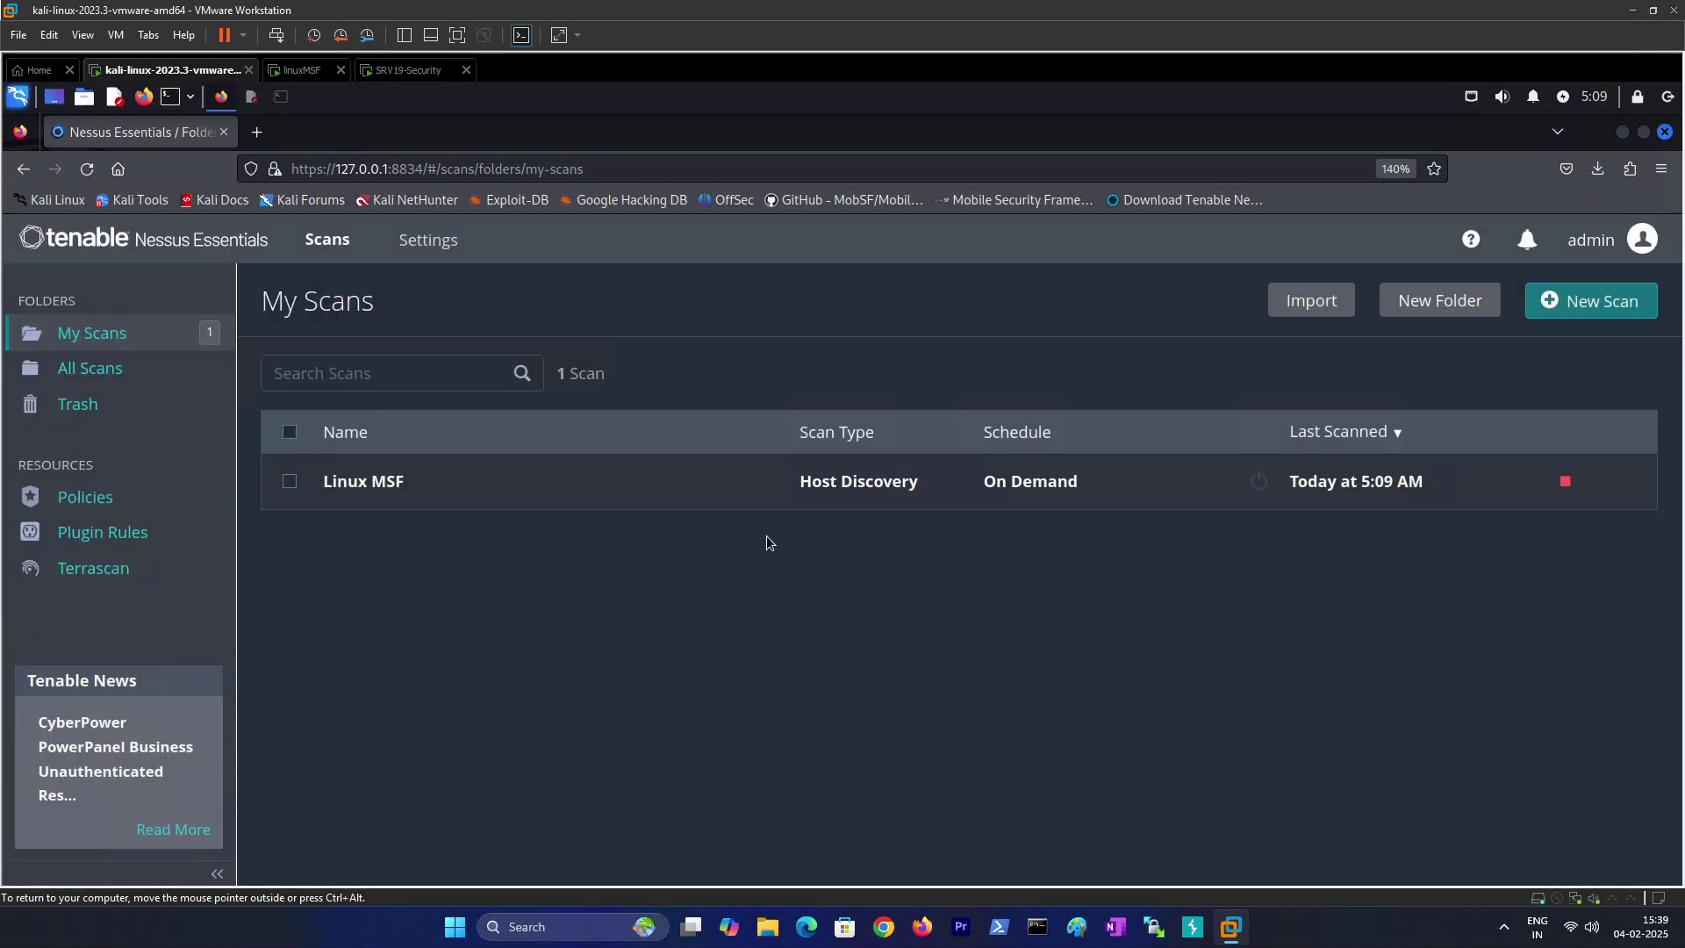
Step: Recheck that Discovery scan type is Port scan (all ports) and save the configuration
click(290, 481)
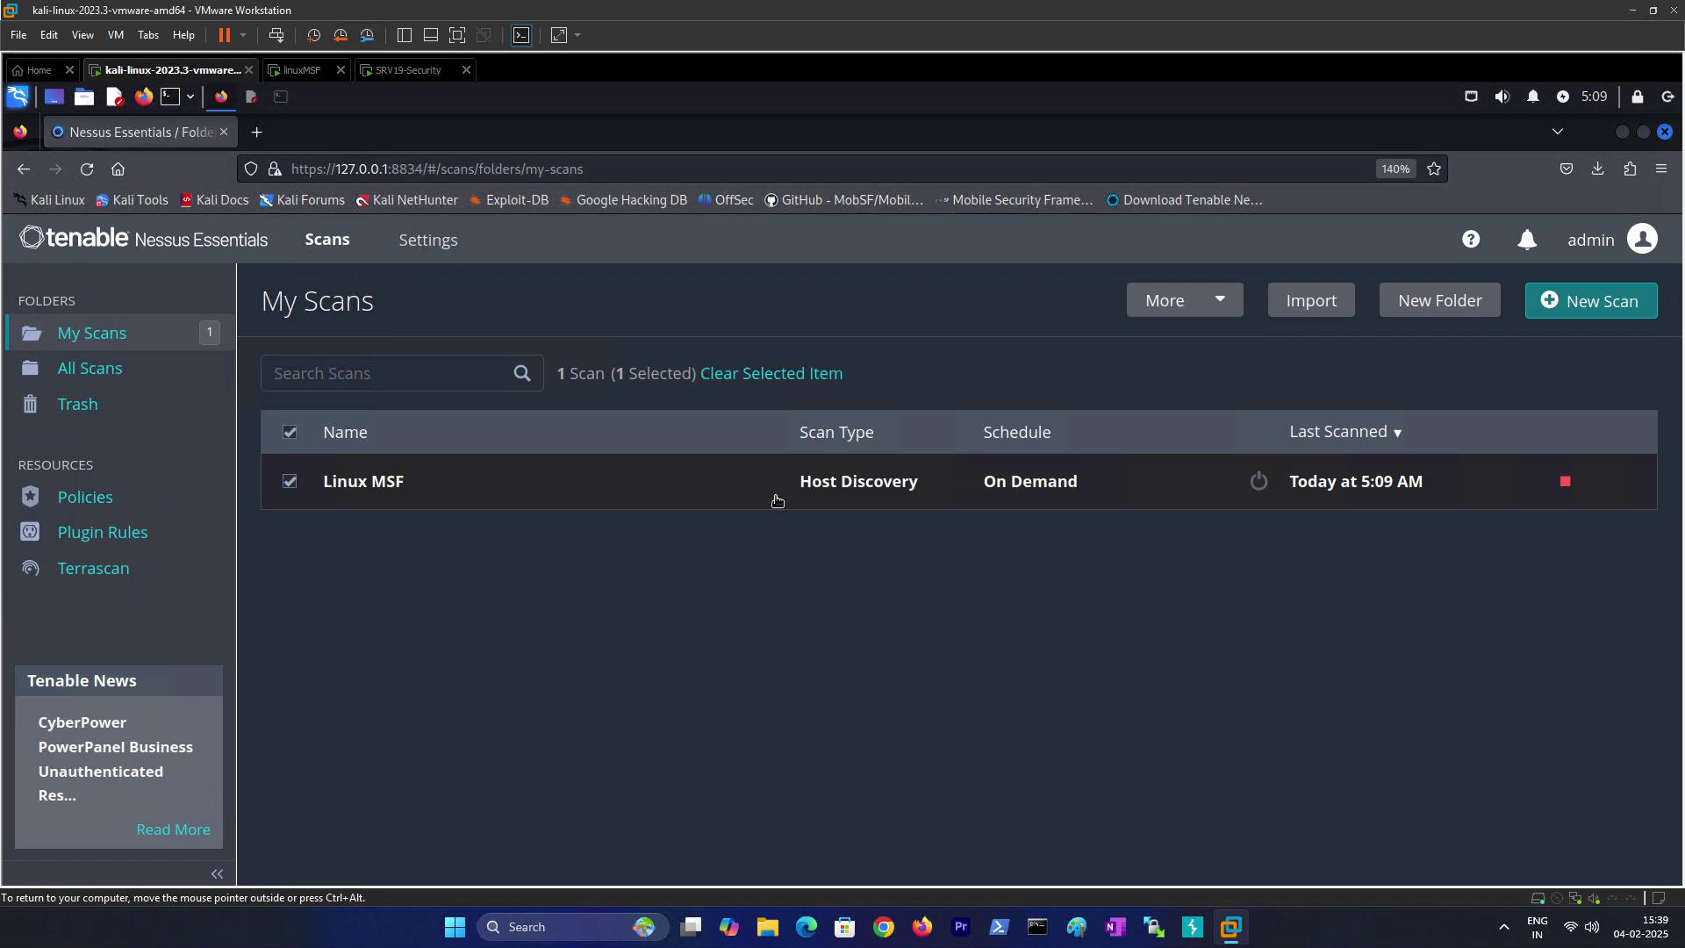
click(1185, 312)
click(1181, 351)
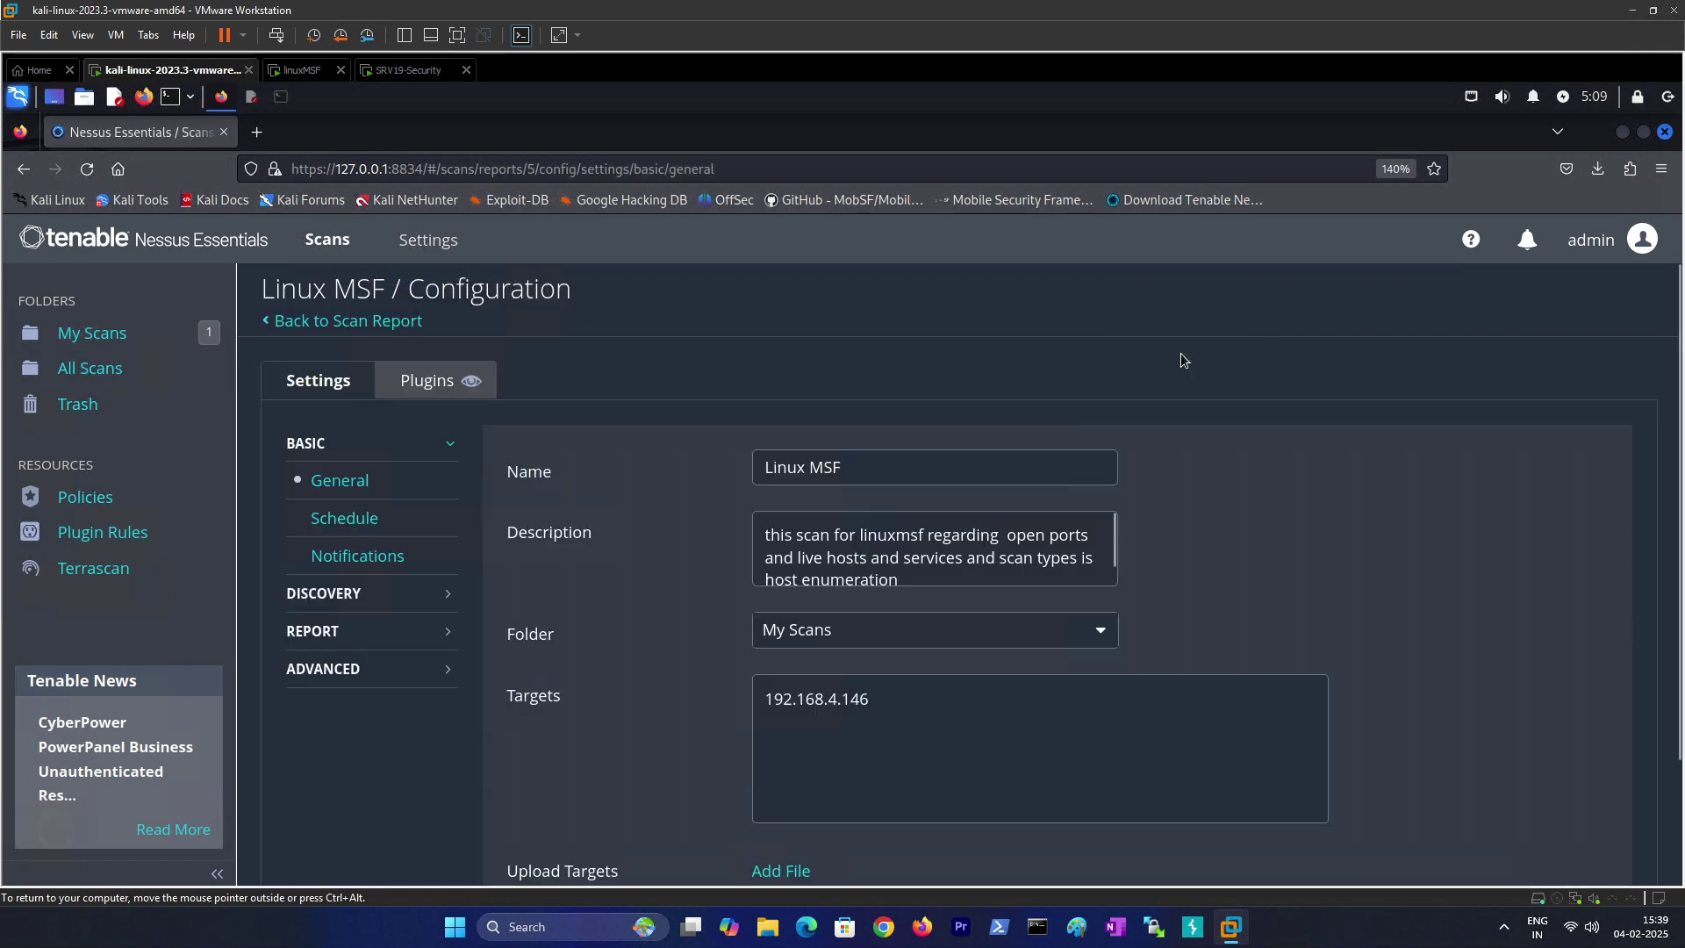
scroll(667, 637, down, 3)
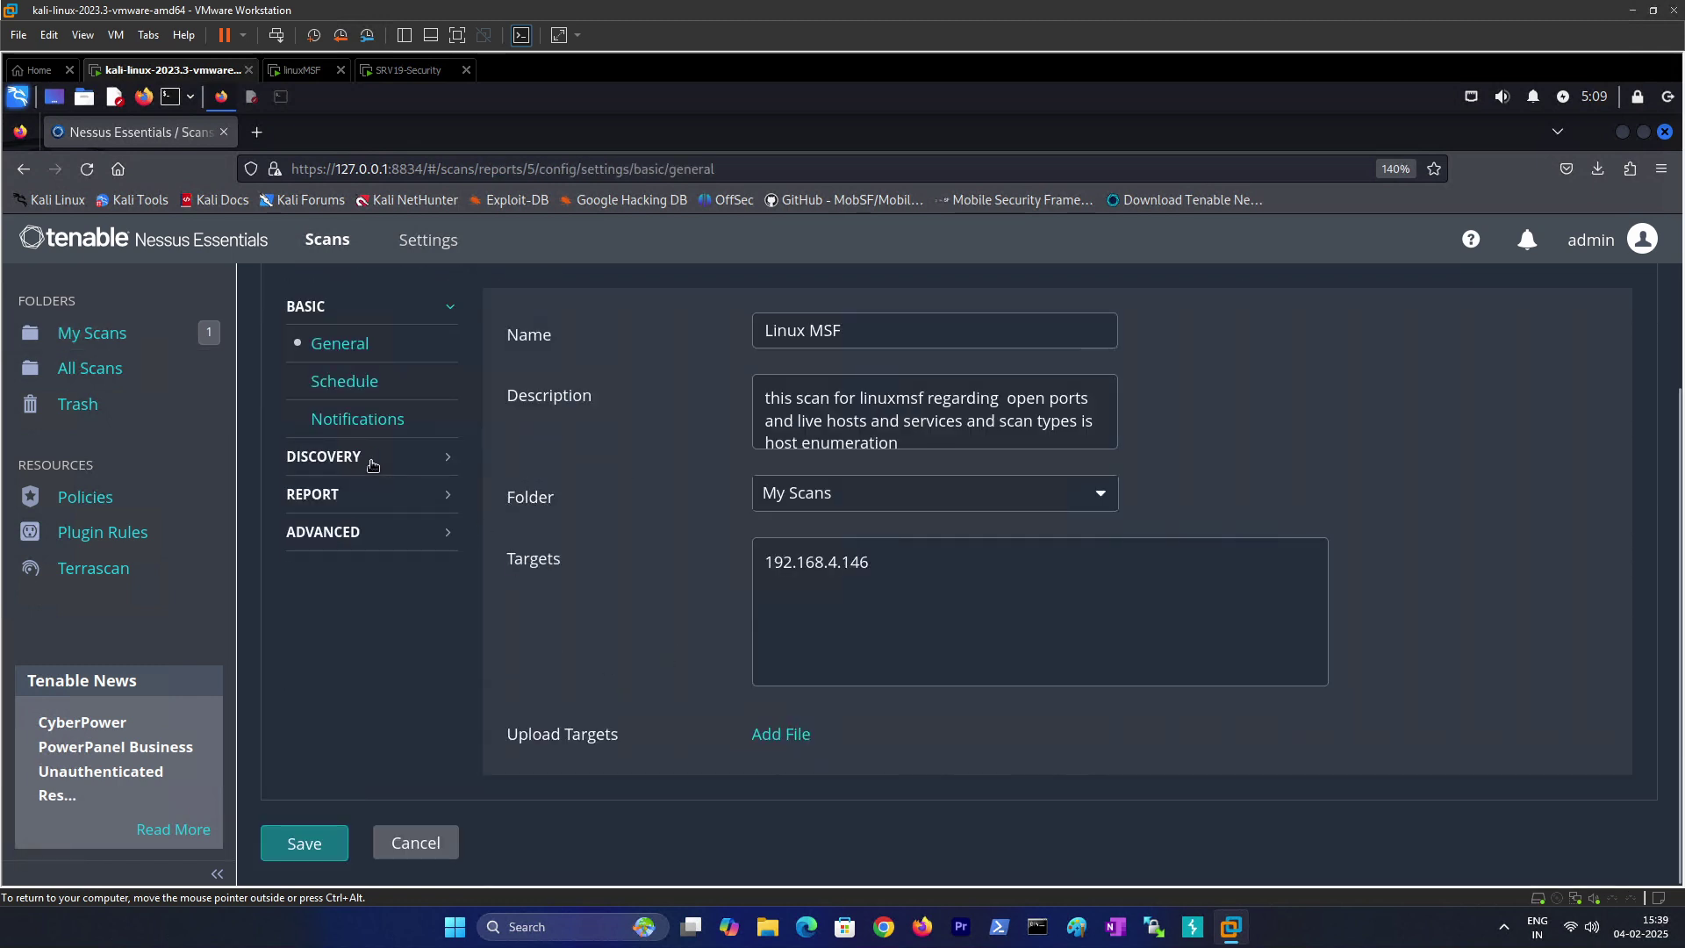
click(372, 460)
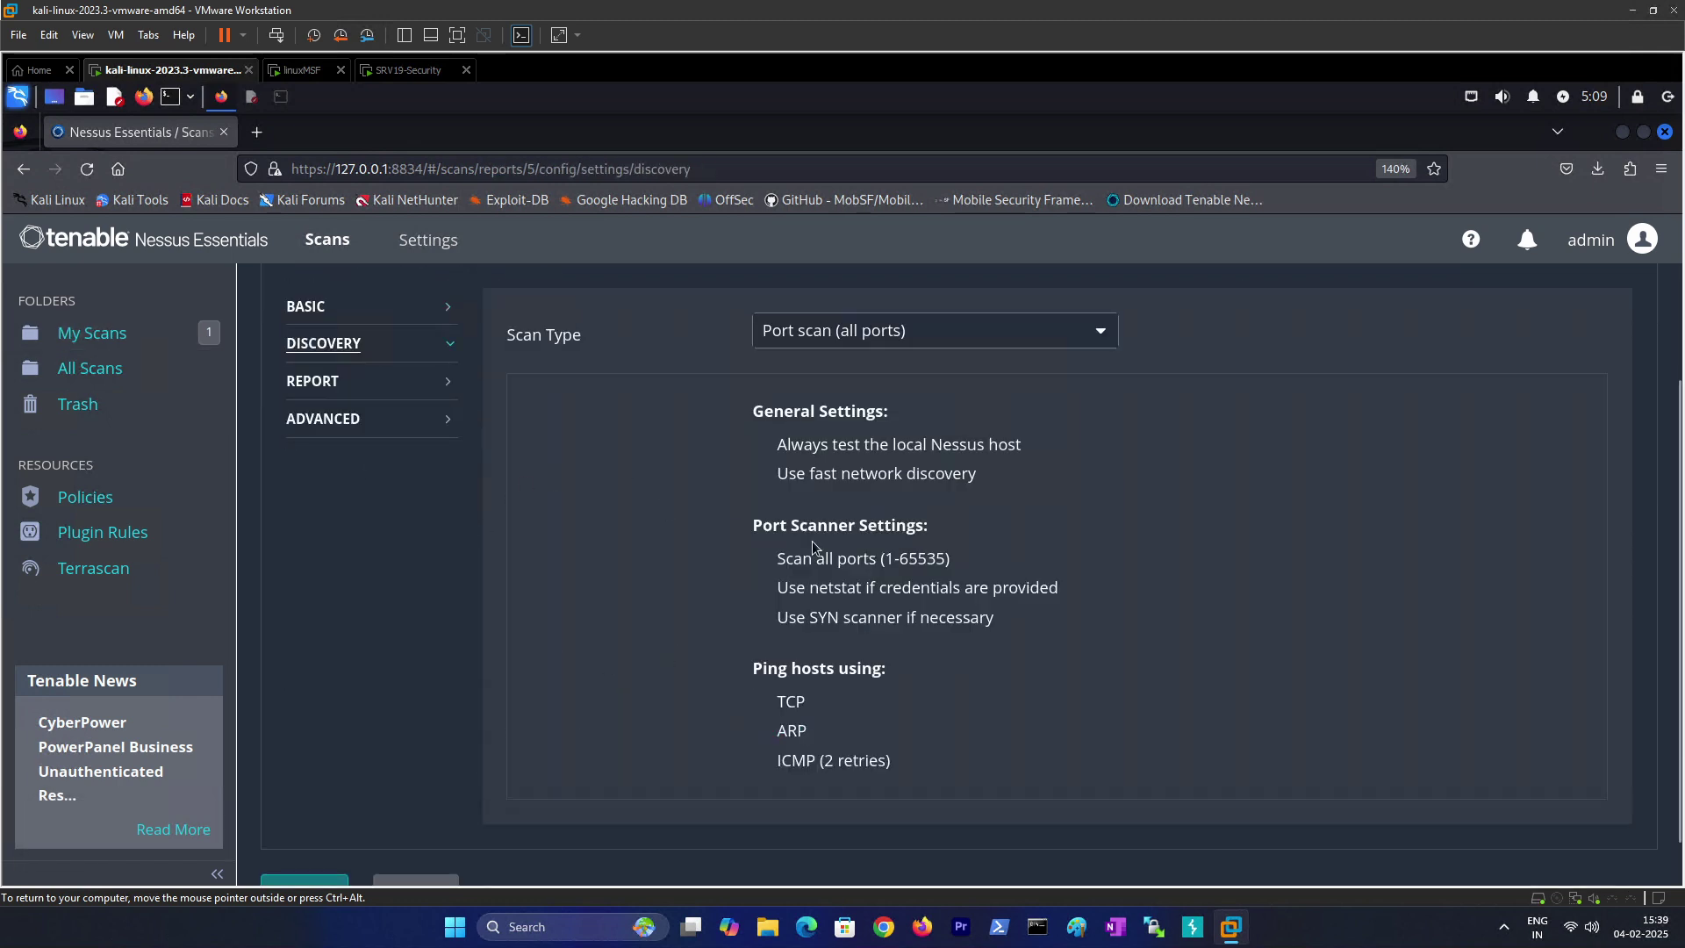
click(957, 334)
click(815, 478)
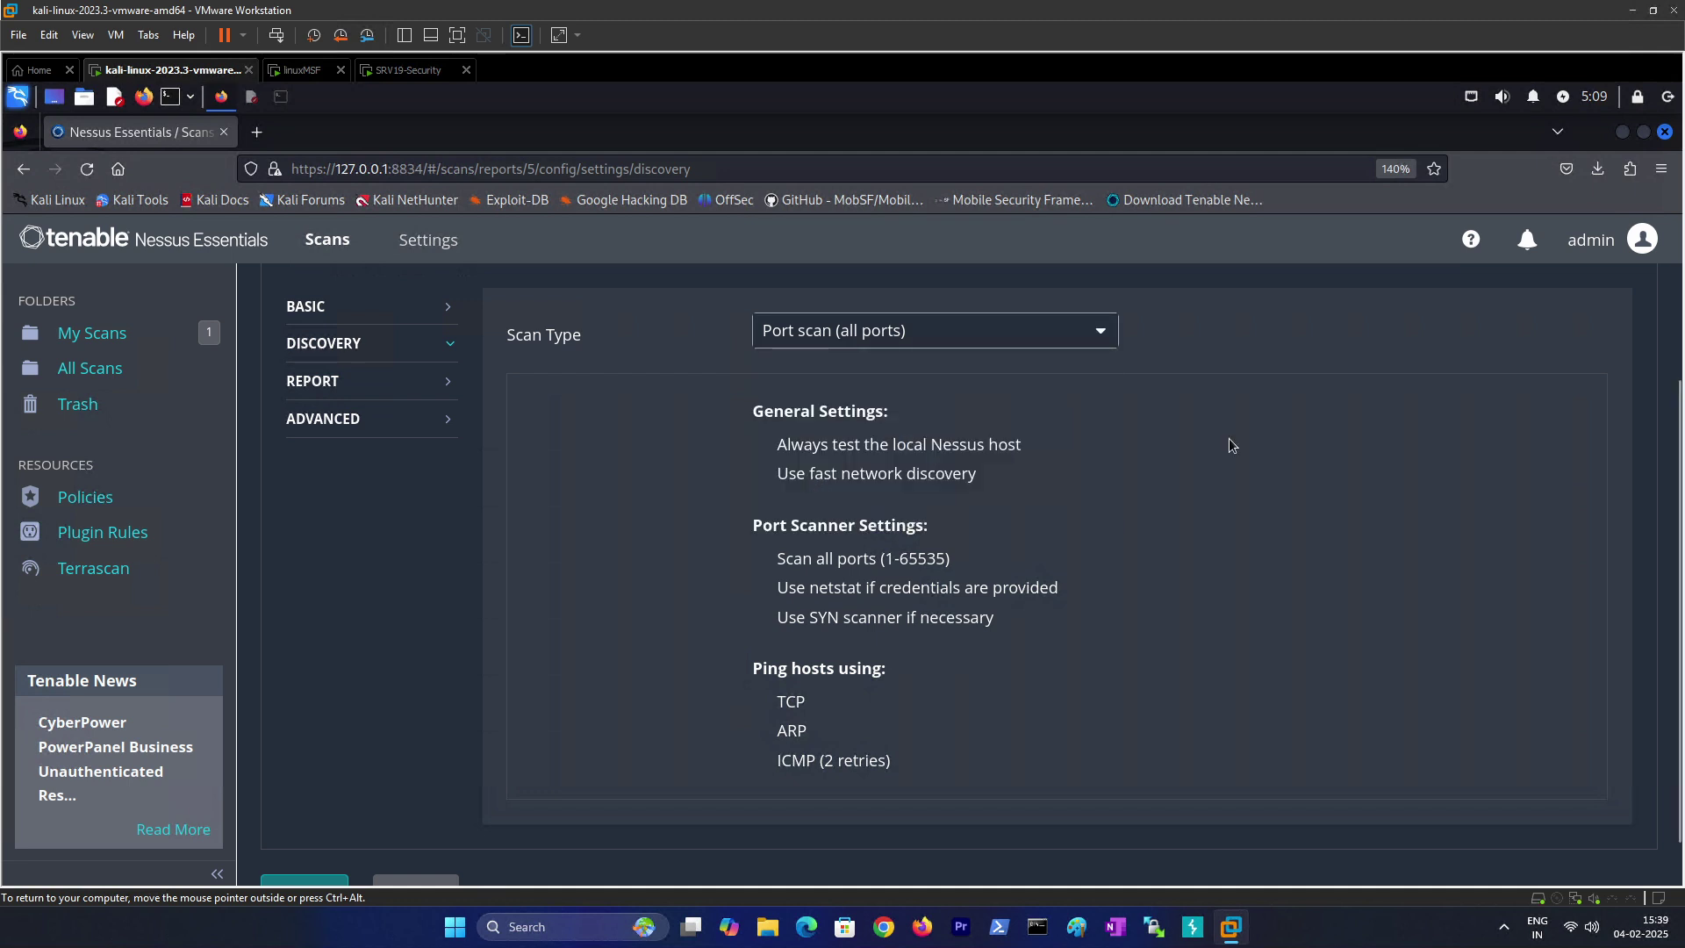
scroll(369, 790, down, 1)
click(331, 842)
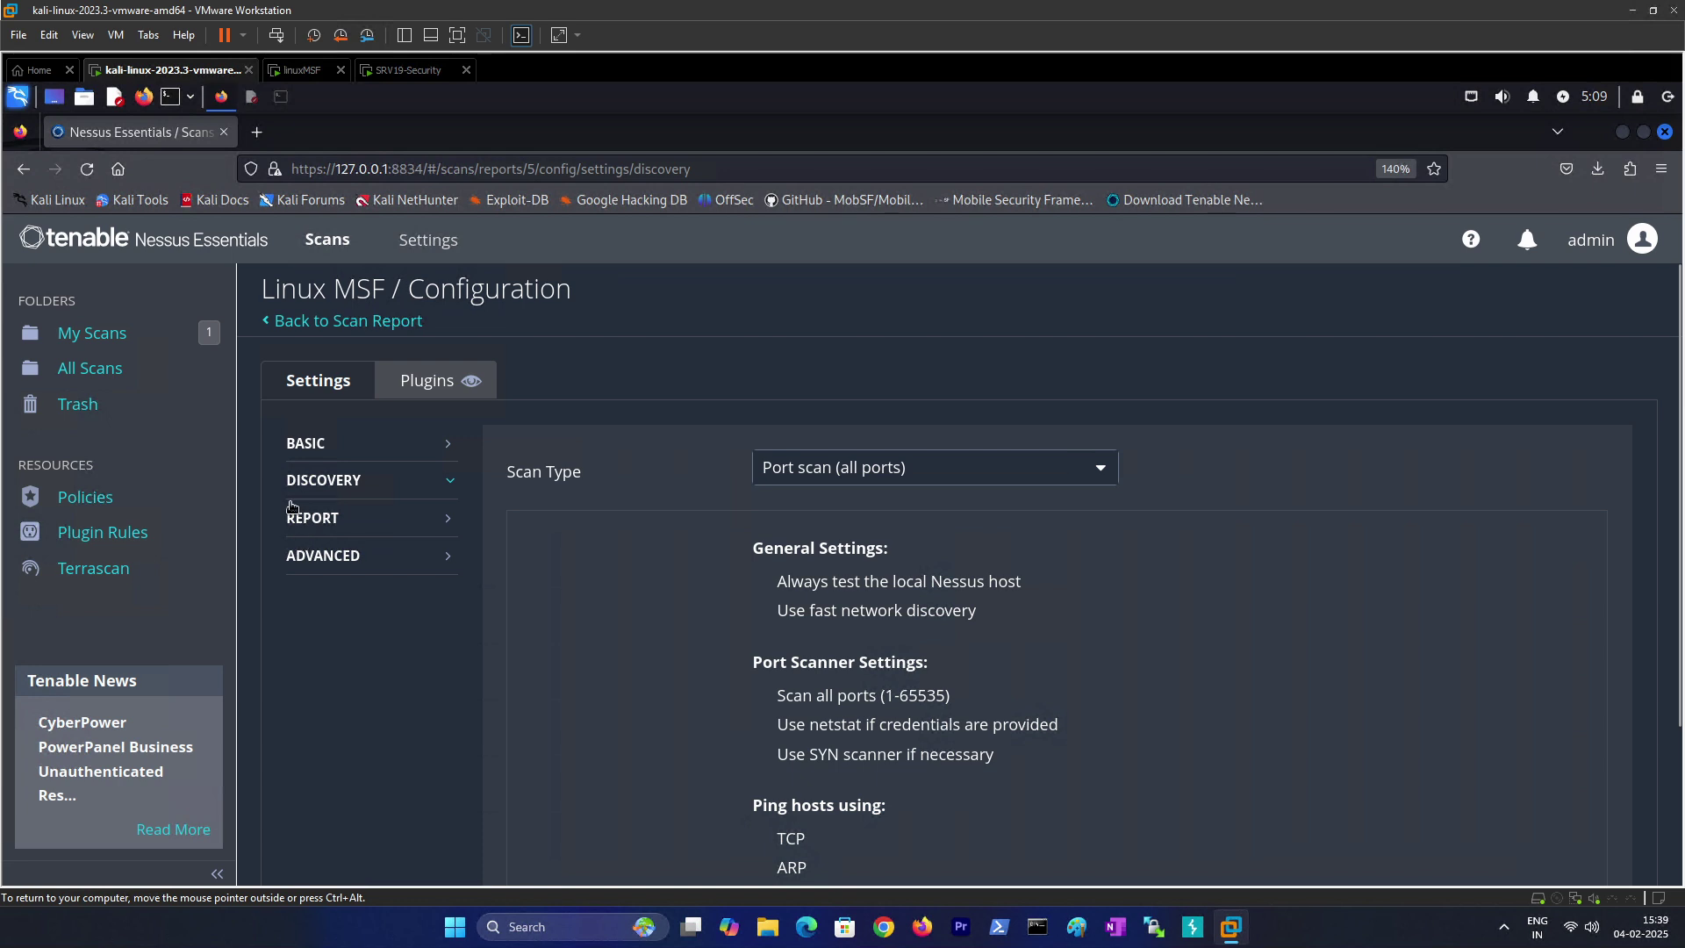
Step: Glance at the scan's plugin families and return to My Scans
scroll(445, 672, down, 3)
scroll(414, 834, up, 3)
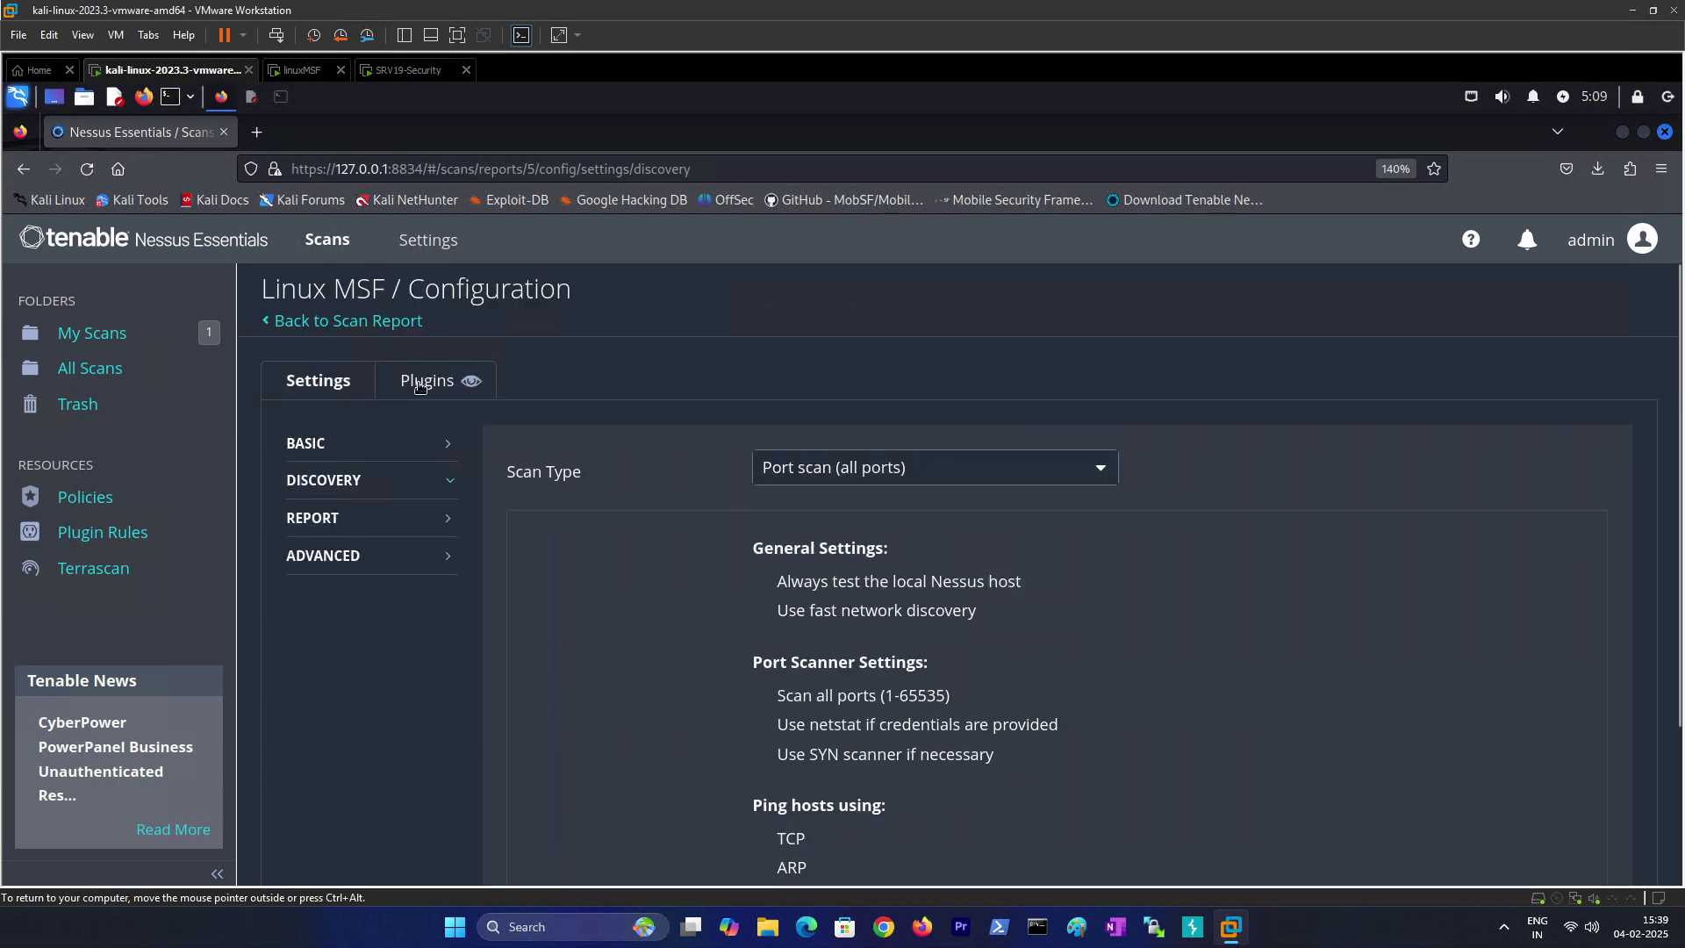
click(420, 385)
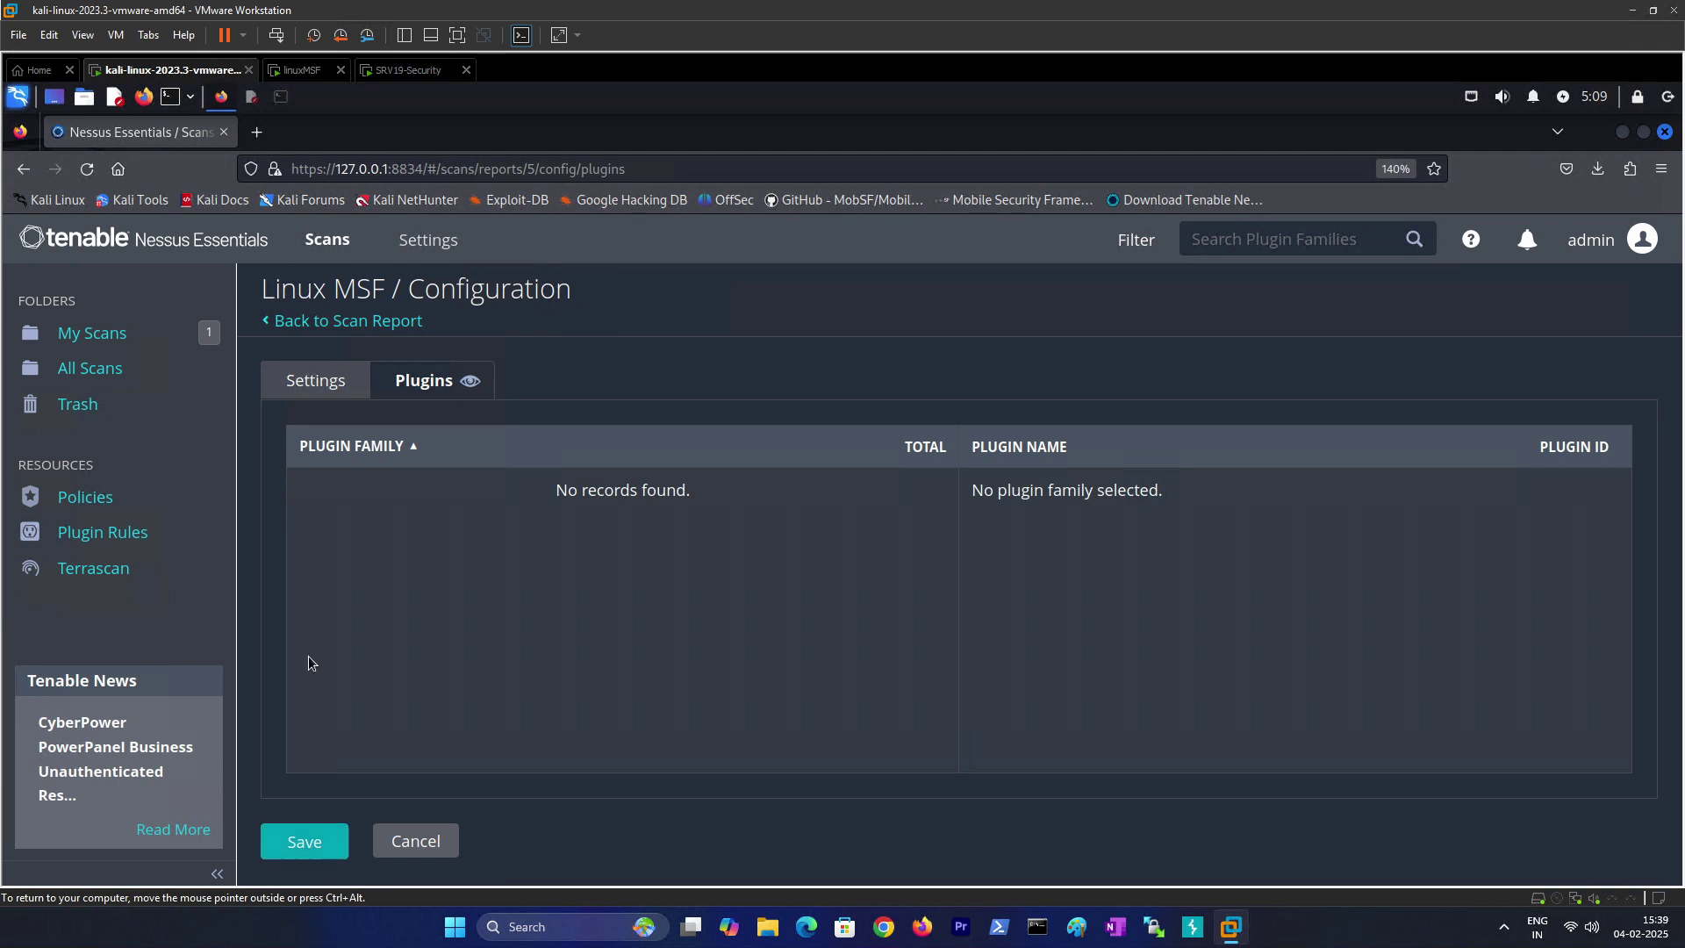
click(88, 334)
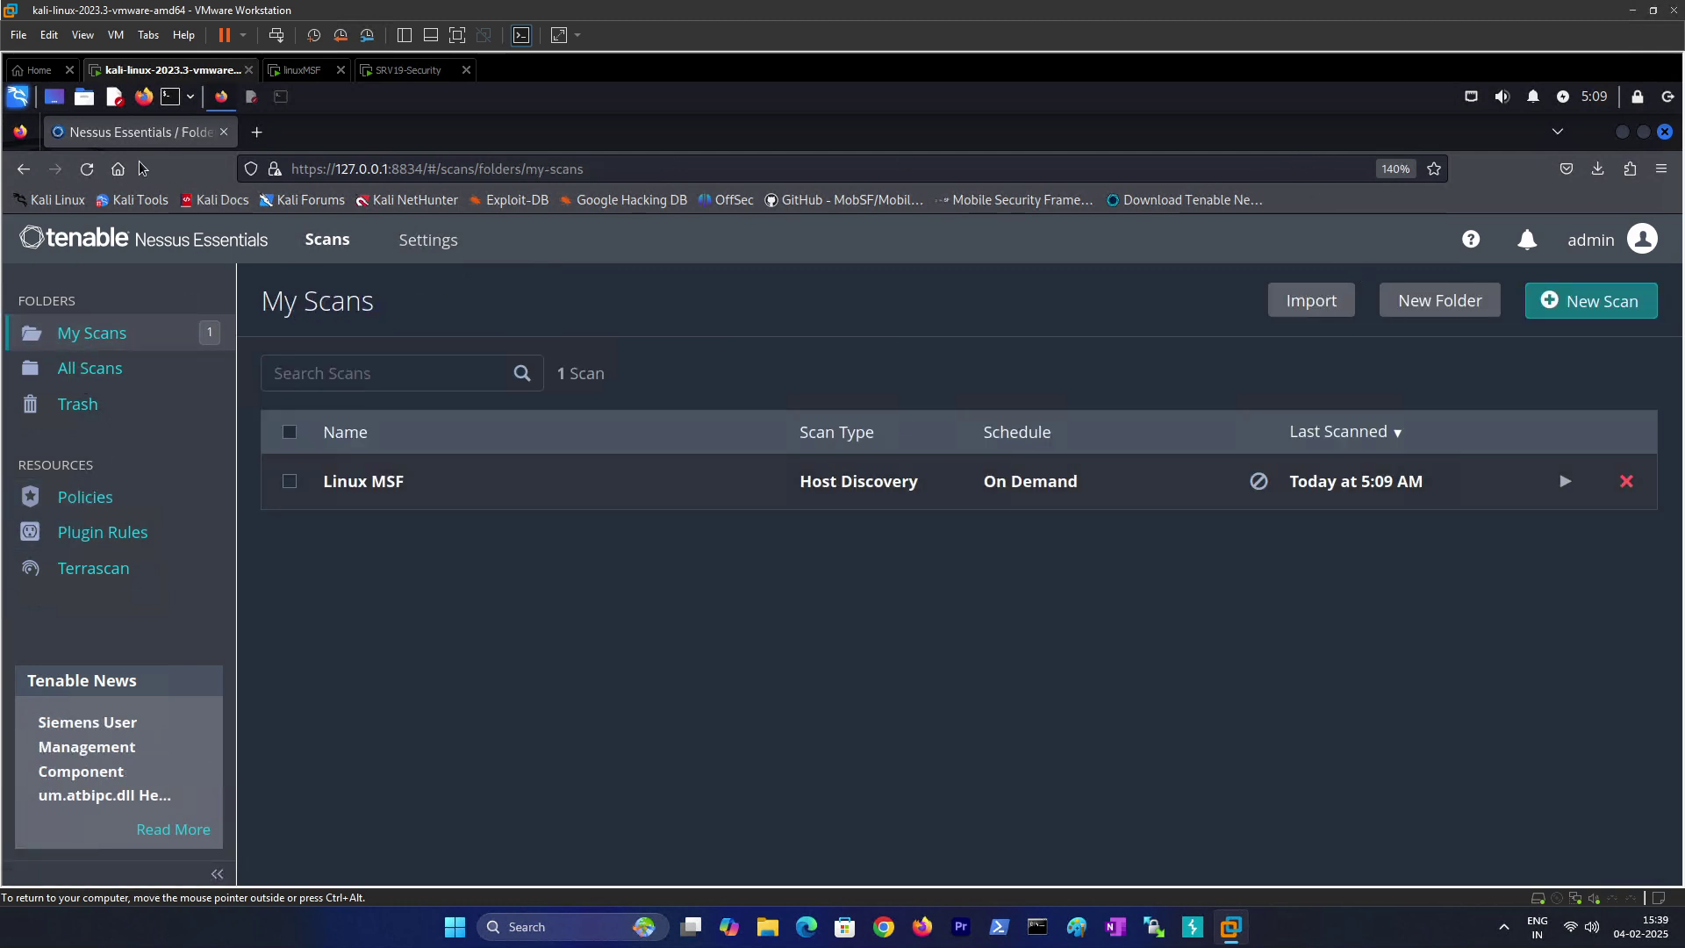
Step: Reload, relaunch Linux MSF, and open the finished all-ports report listing ports 21 through 59390
click(87, 168)
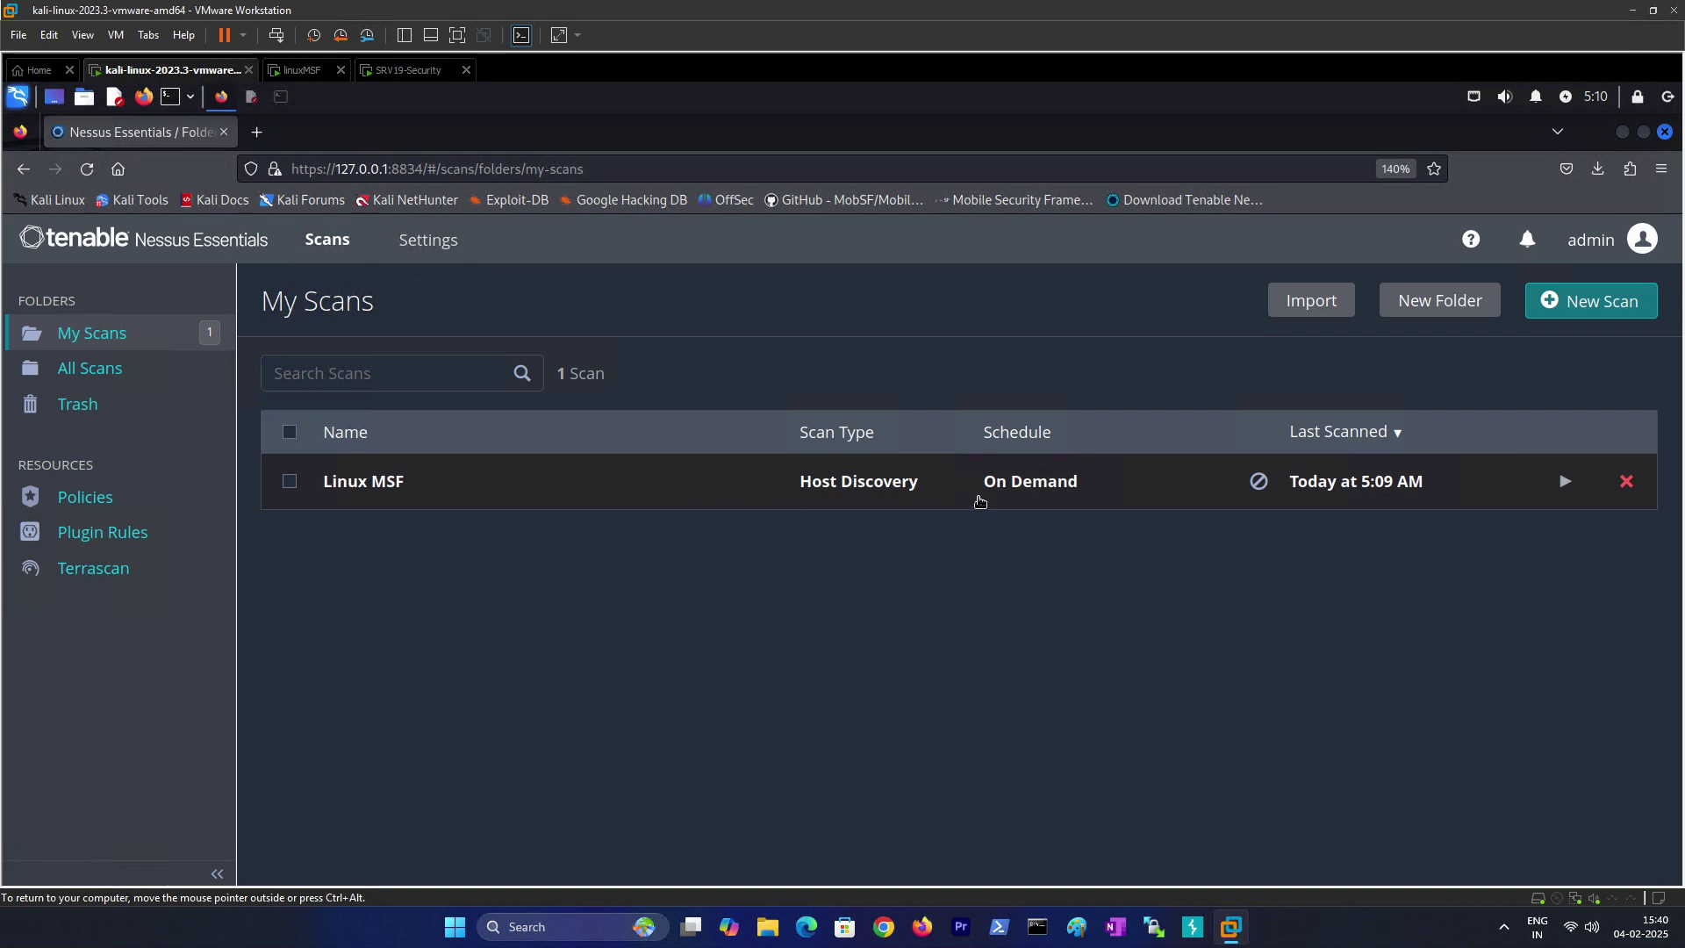
click(1565, 482)
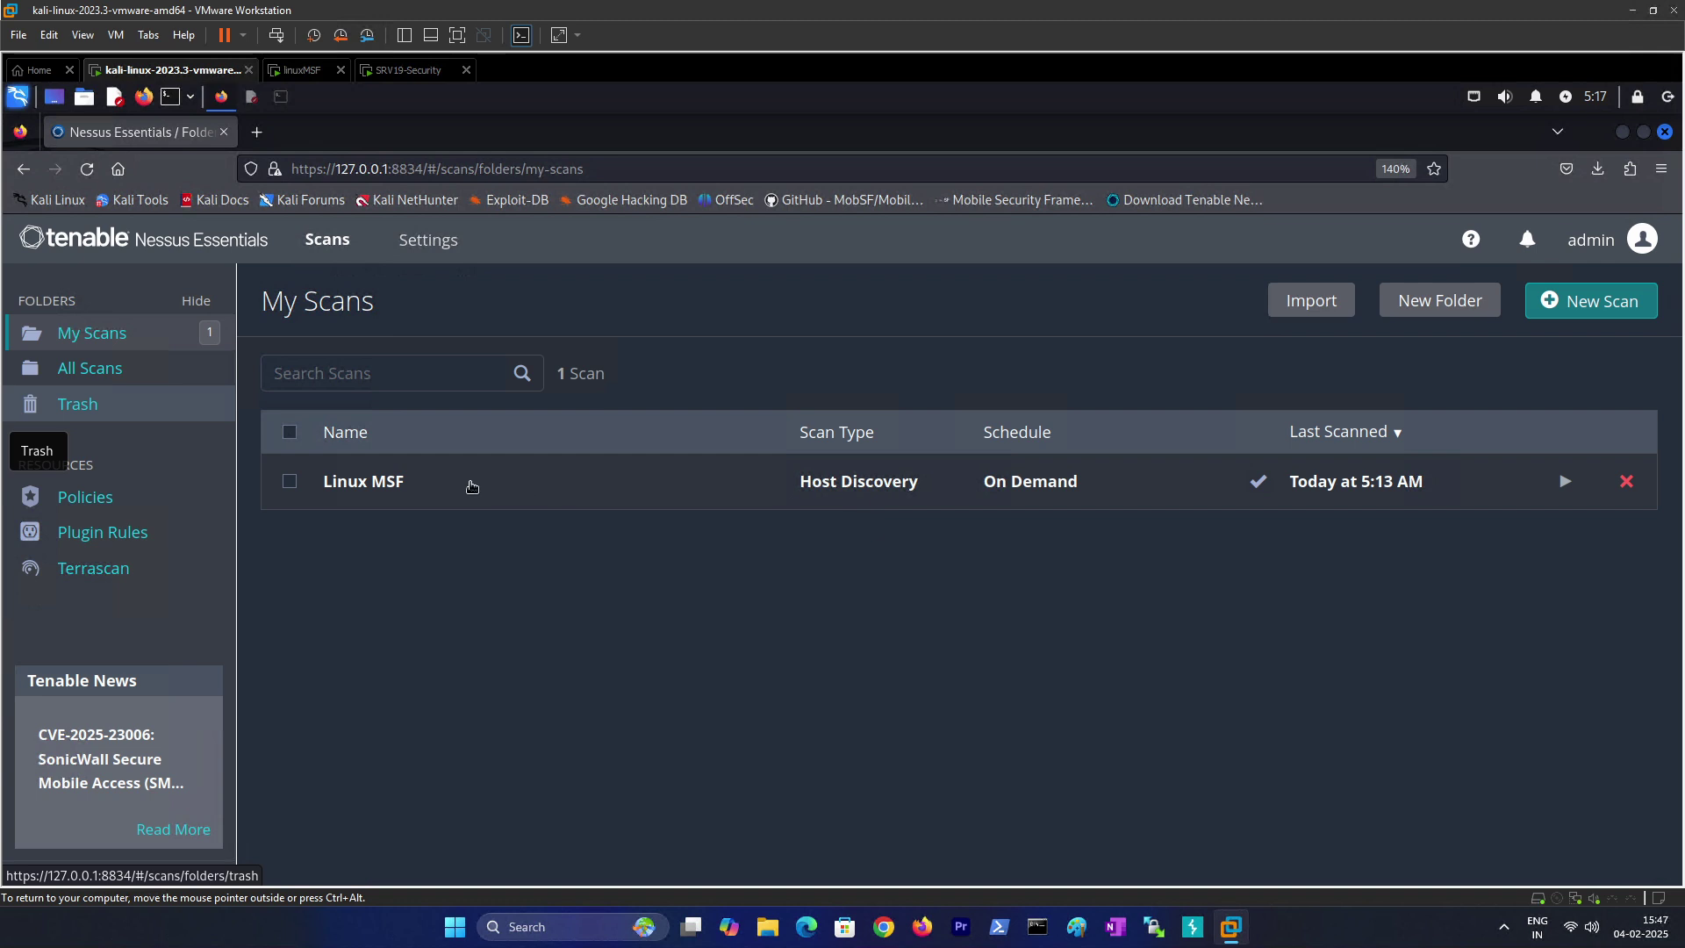
click(403, 491)
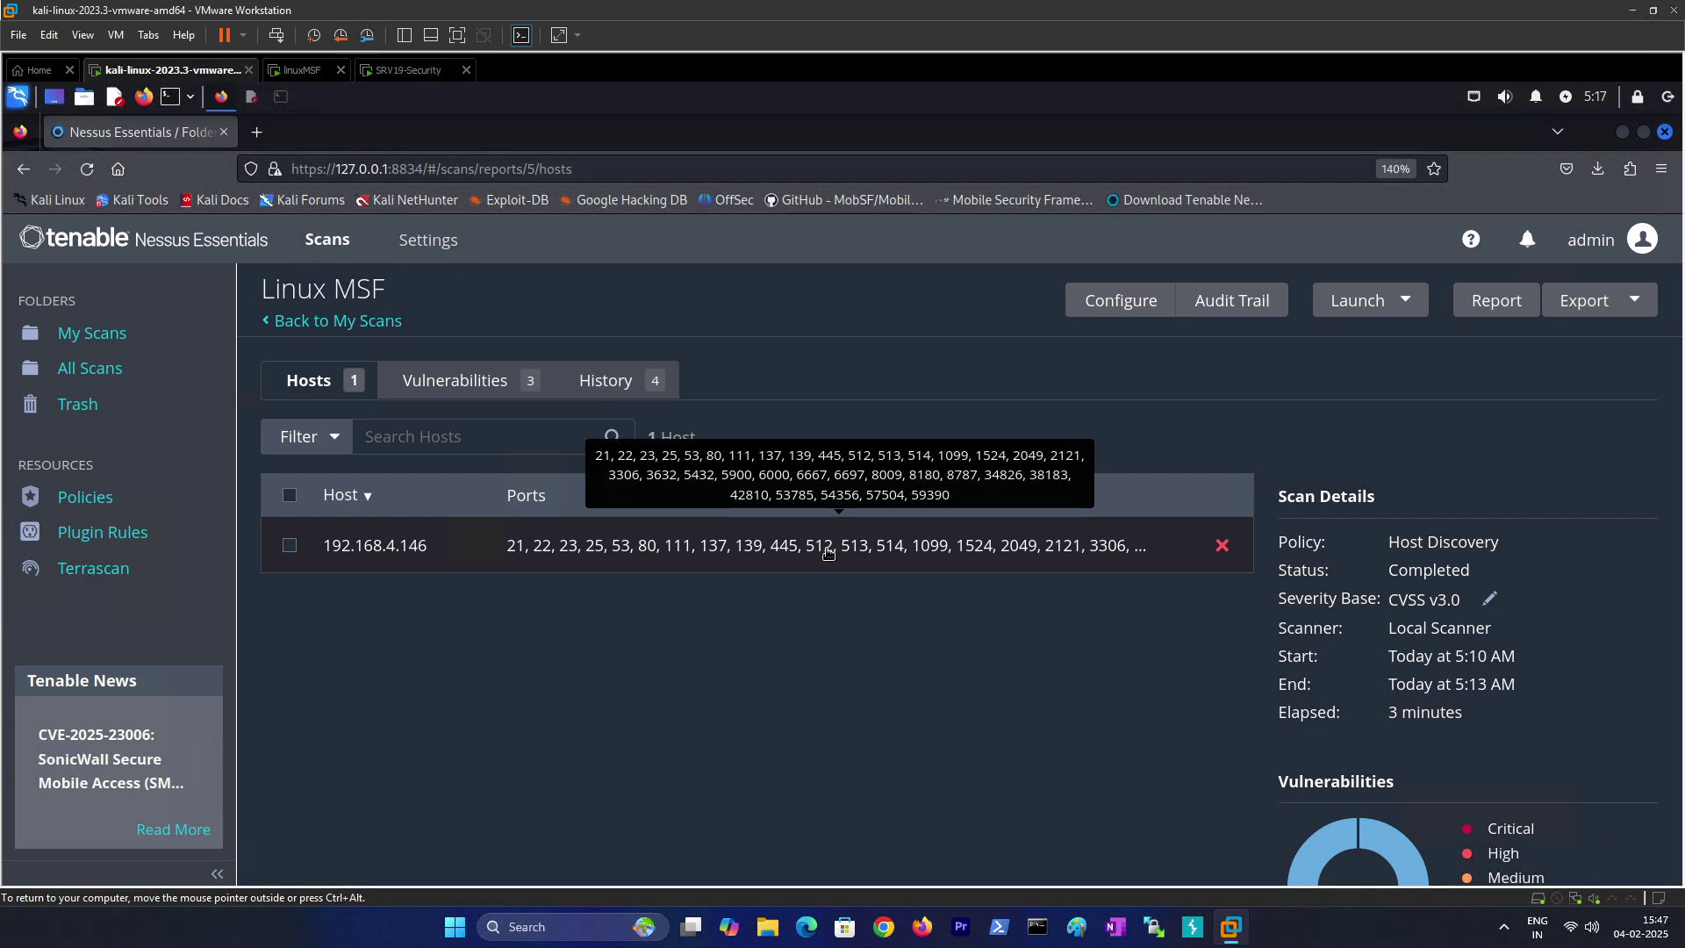
Step: Open host 192.168.4.146's Nessus SYN scanner result and highlight the ftp service on port 21
click(367, 549)
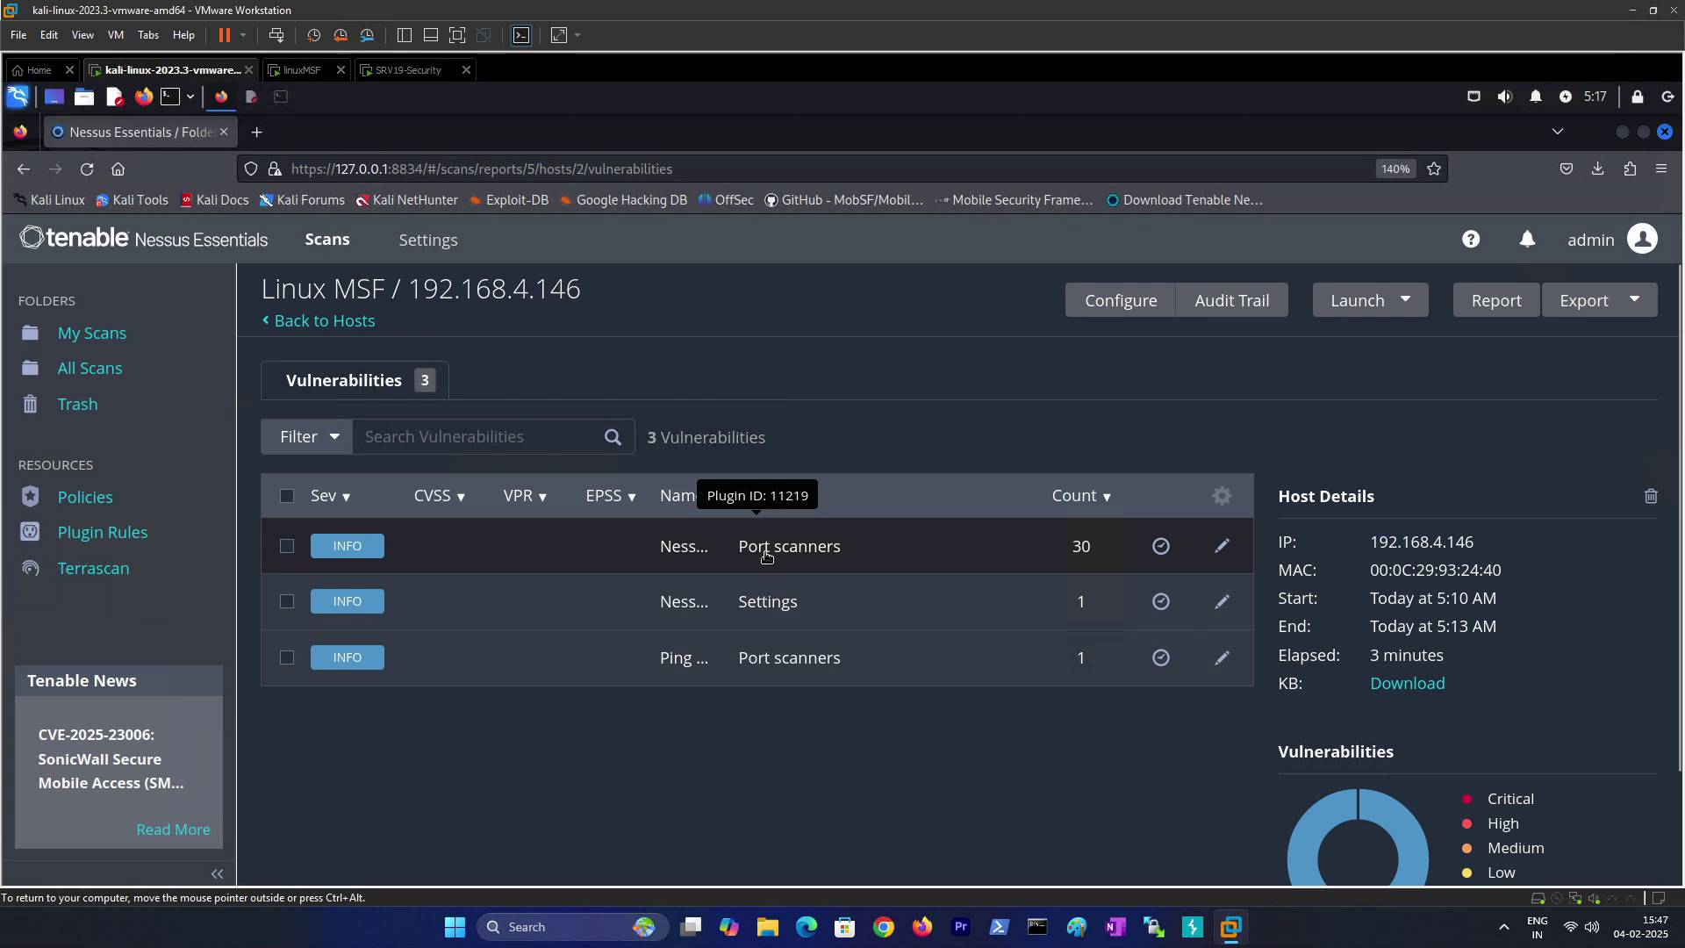
click(692, 549)
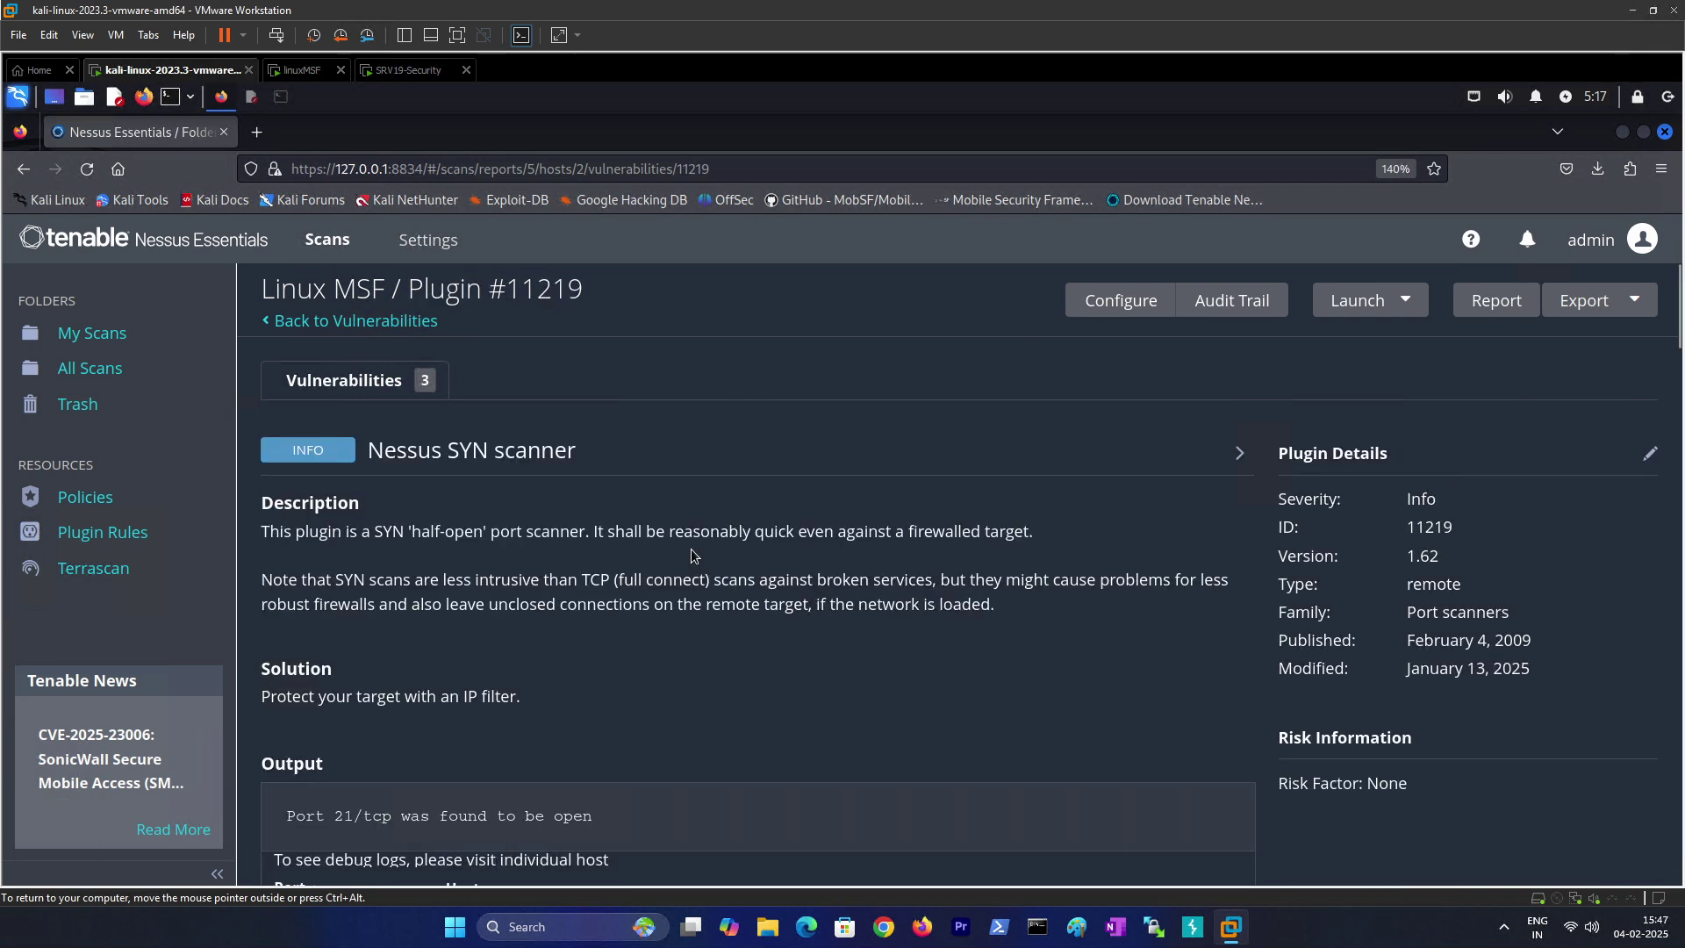
scroll(692, 550, down, 5)
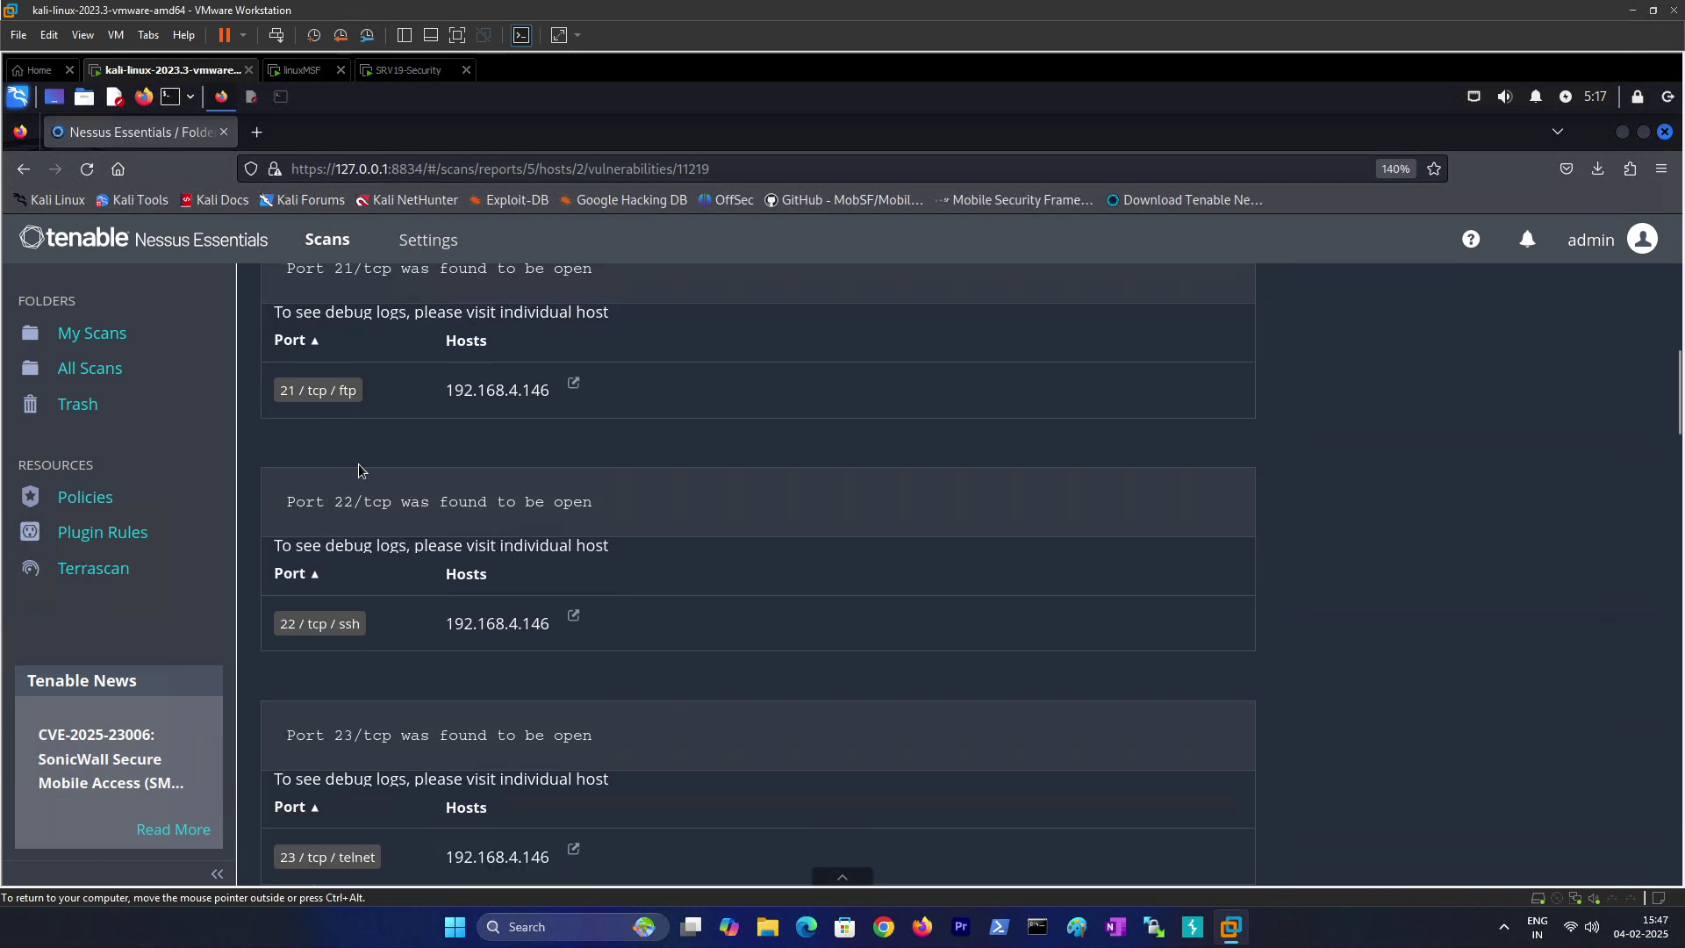
scroll(360, 470, up, 1)
drag(289, 524, 360, 527)
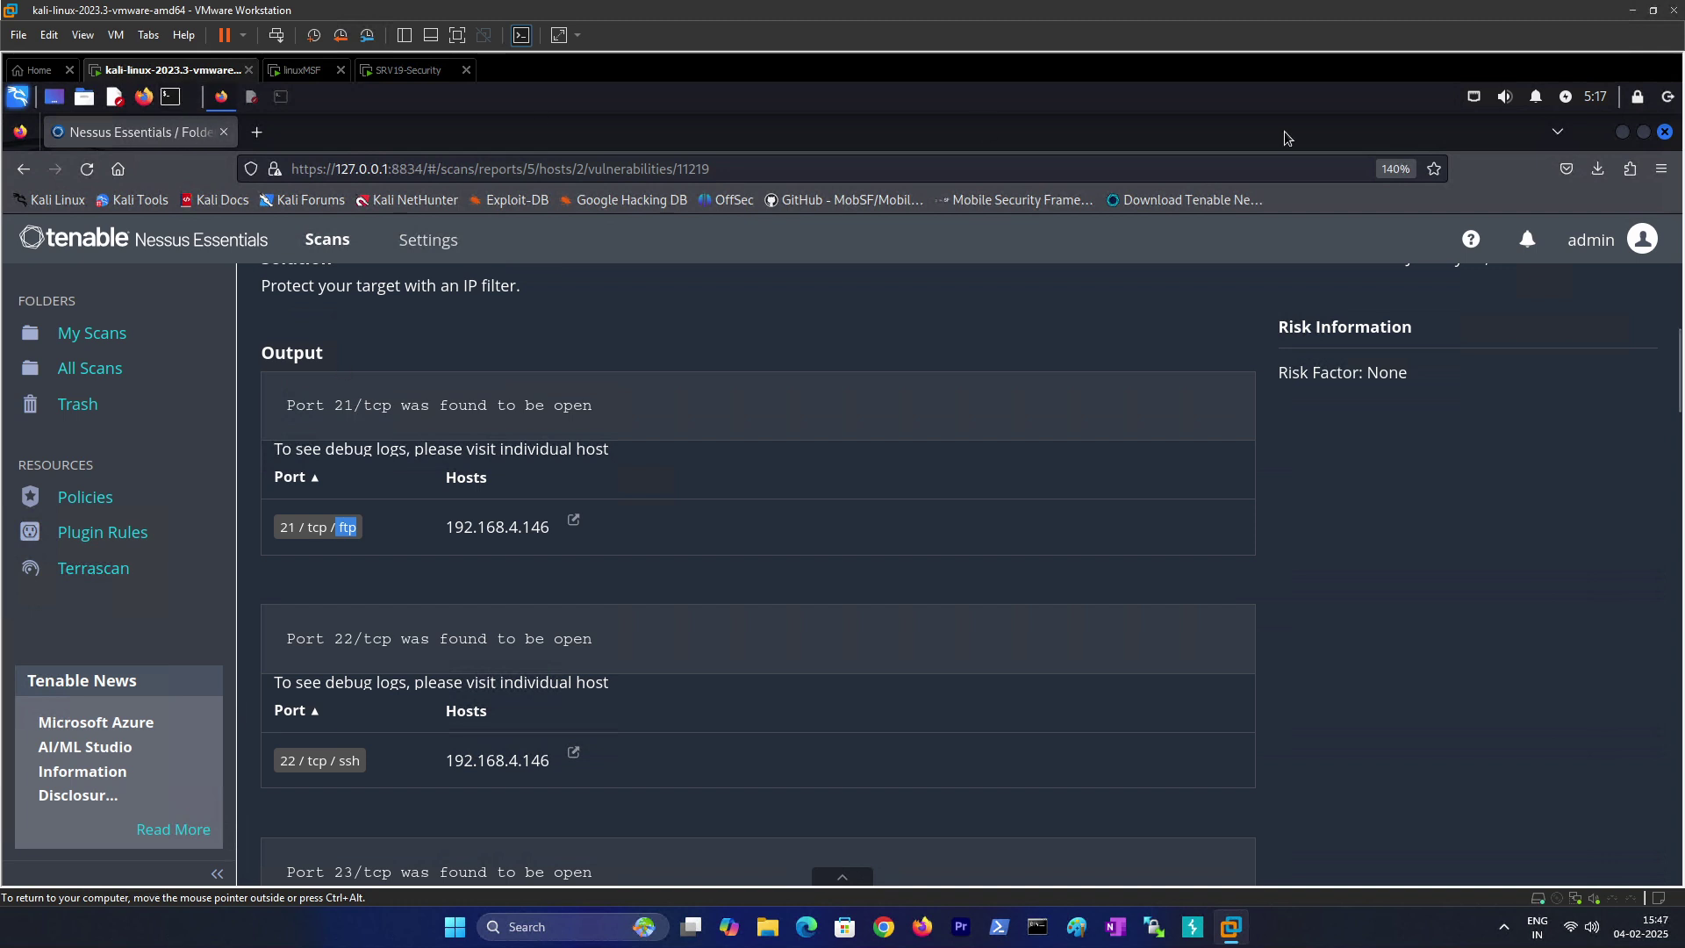
Step: Copy the host address 192.168.4.146 from the output and minimize Firefox to the desktop
drag(450, 526, 550, 527)
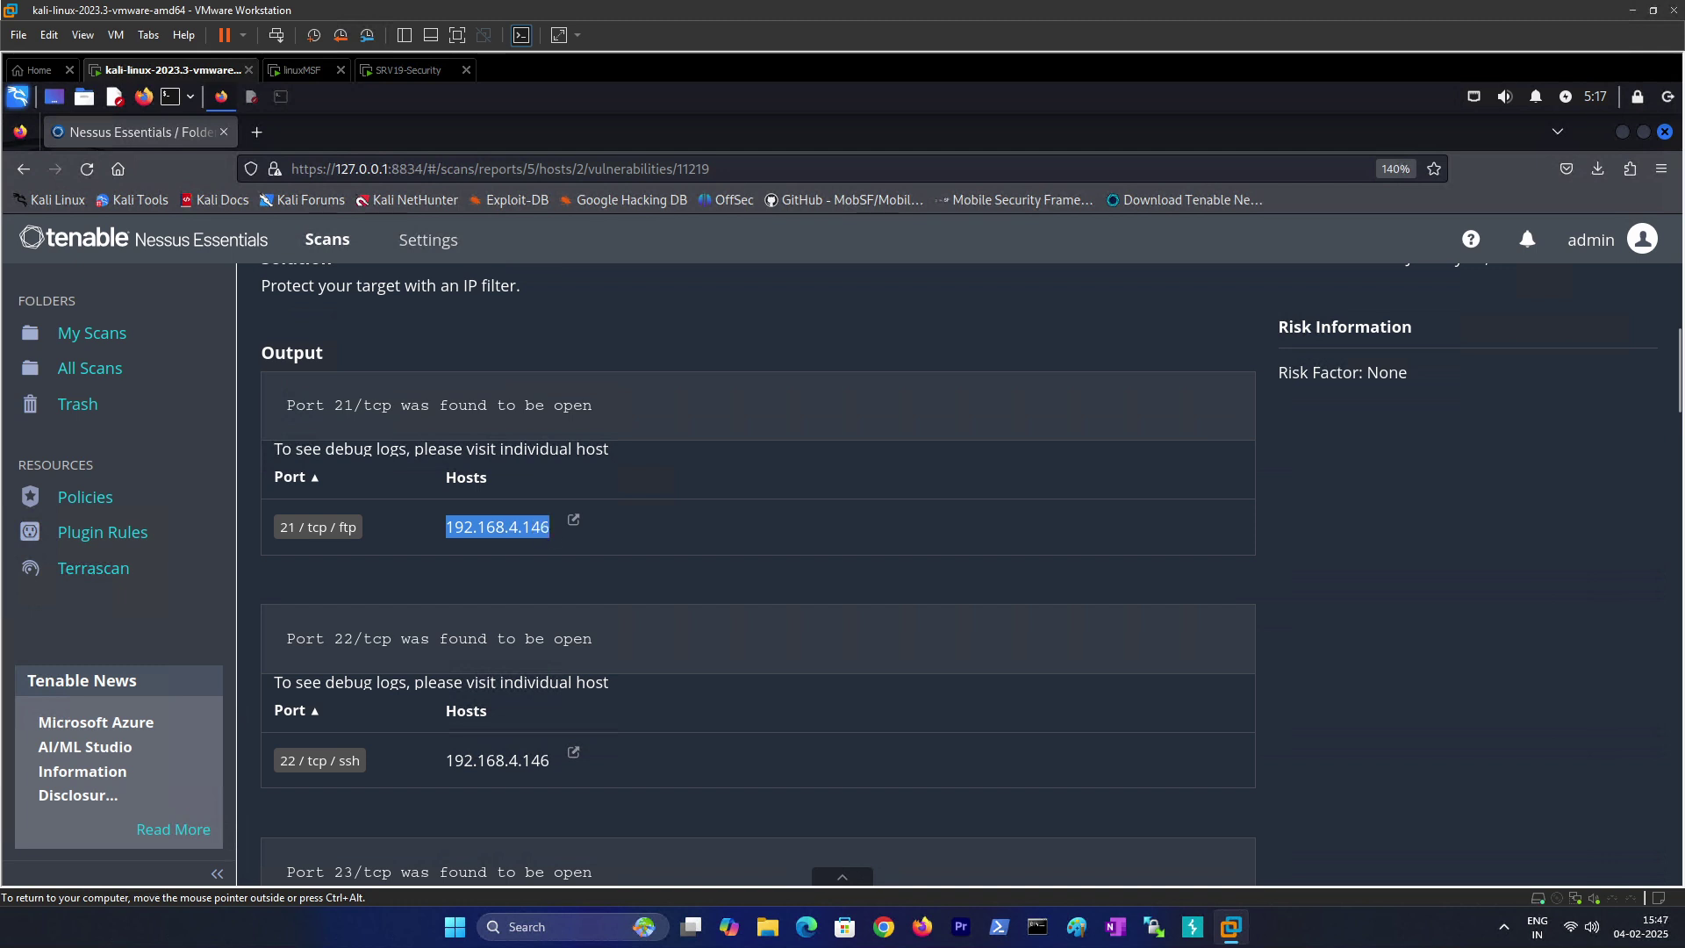
right_click(537, 528)
click(489, 528)
drag(446, 527, 549, 528)
click(529, 530)
right_click(549, 527)
click(564, 541)
click(1632, 133)
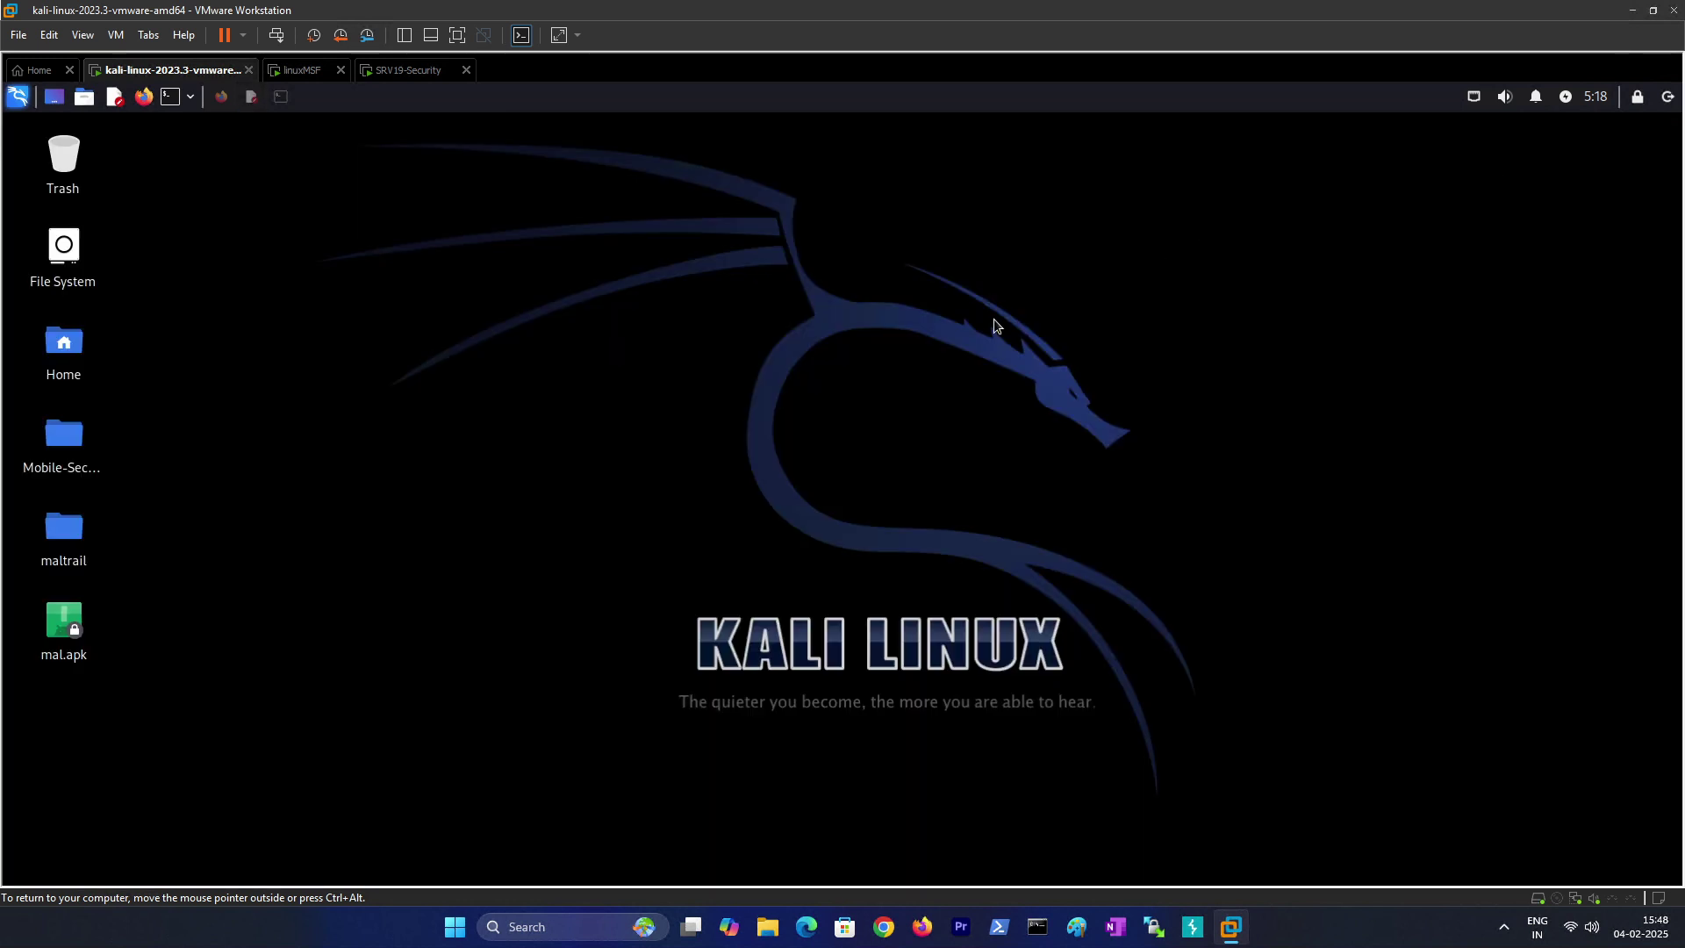
Step: Open a terminal with enlarged text and change into the Desktop folder
key(ctrl+alt+t)
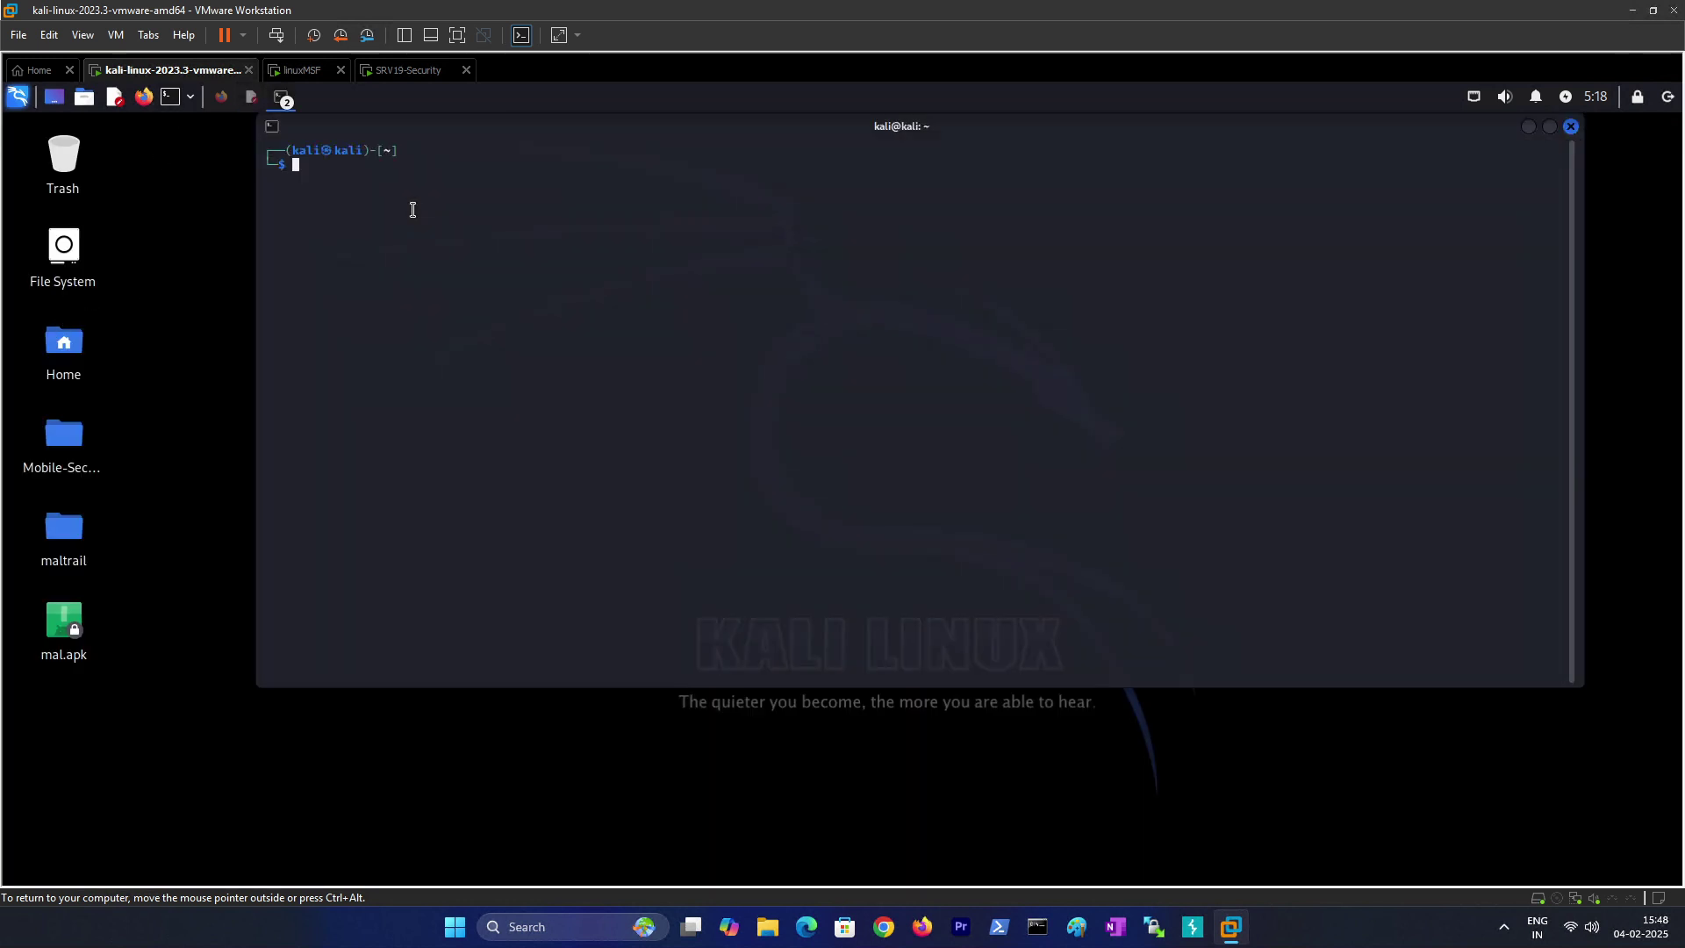
key(ctrl+plus)
key(ctrl+plus)
text(cd Desktop)
key(Return)
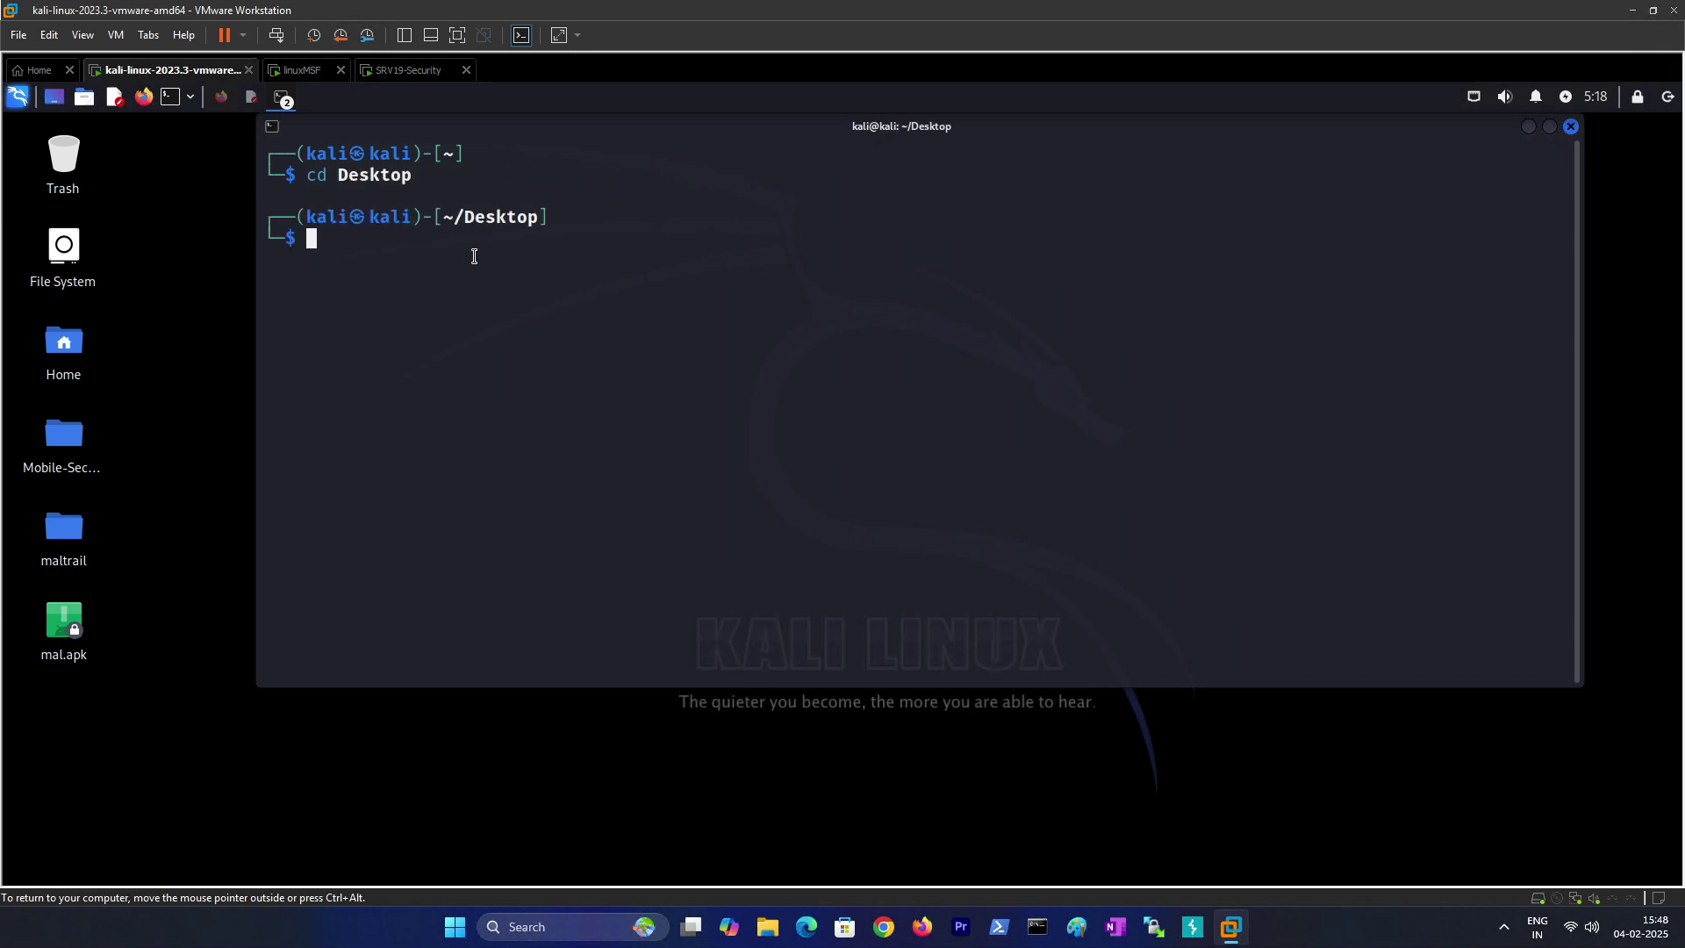
Step: Create mypass.txt in vim and switch to insert mode
text(vim mypass.txt)
key(Return)
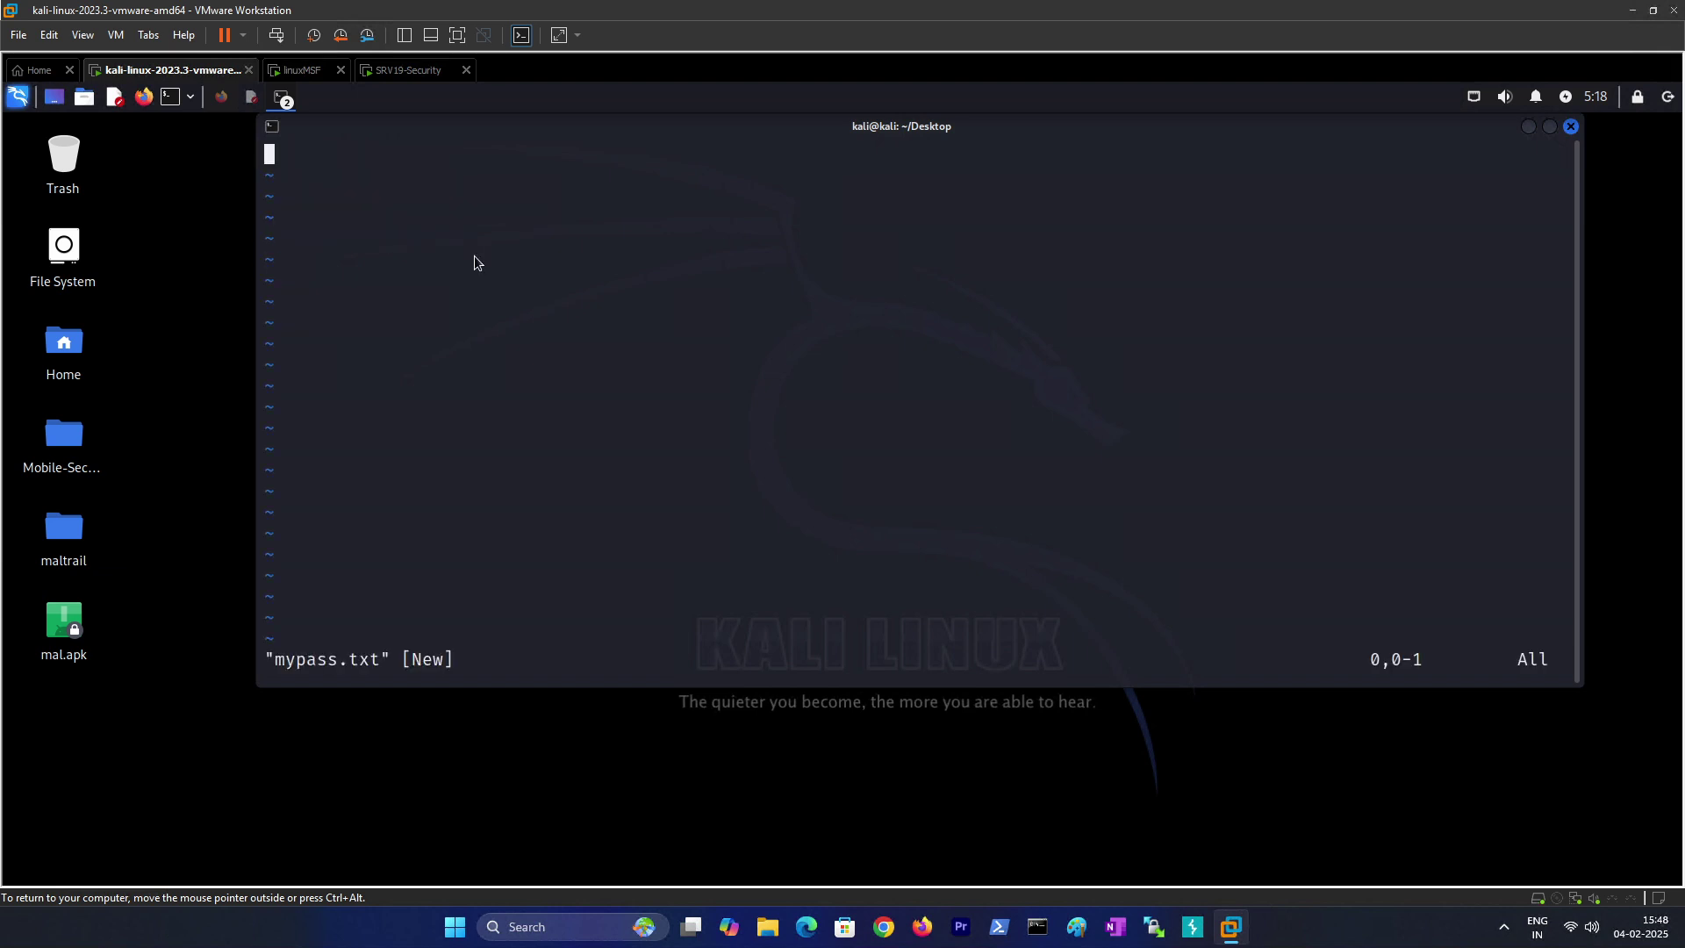
key(i)
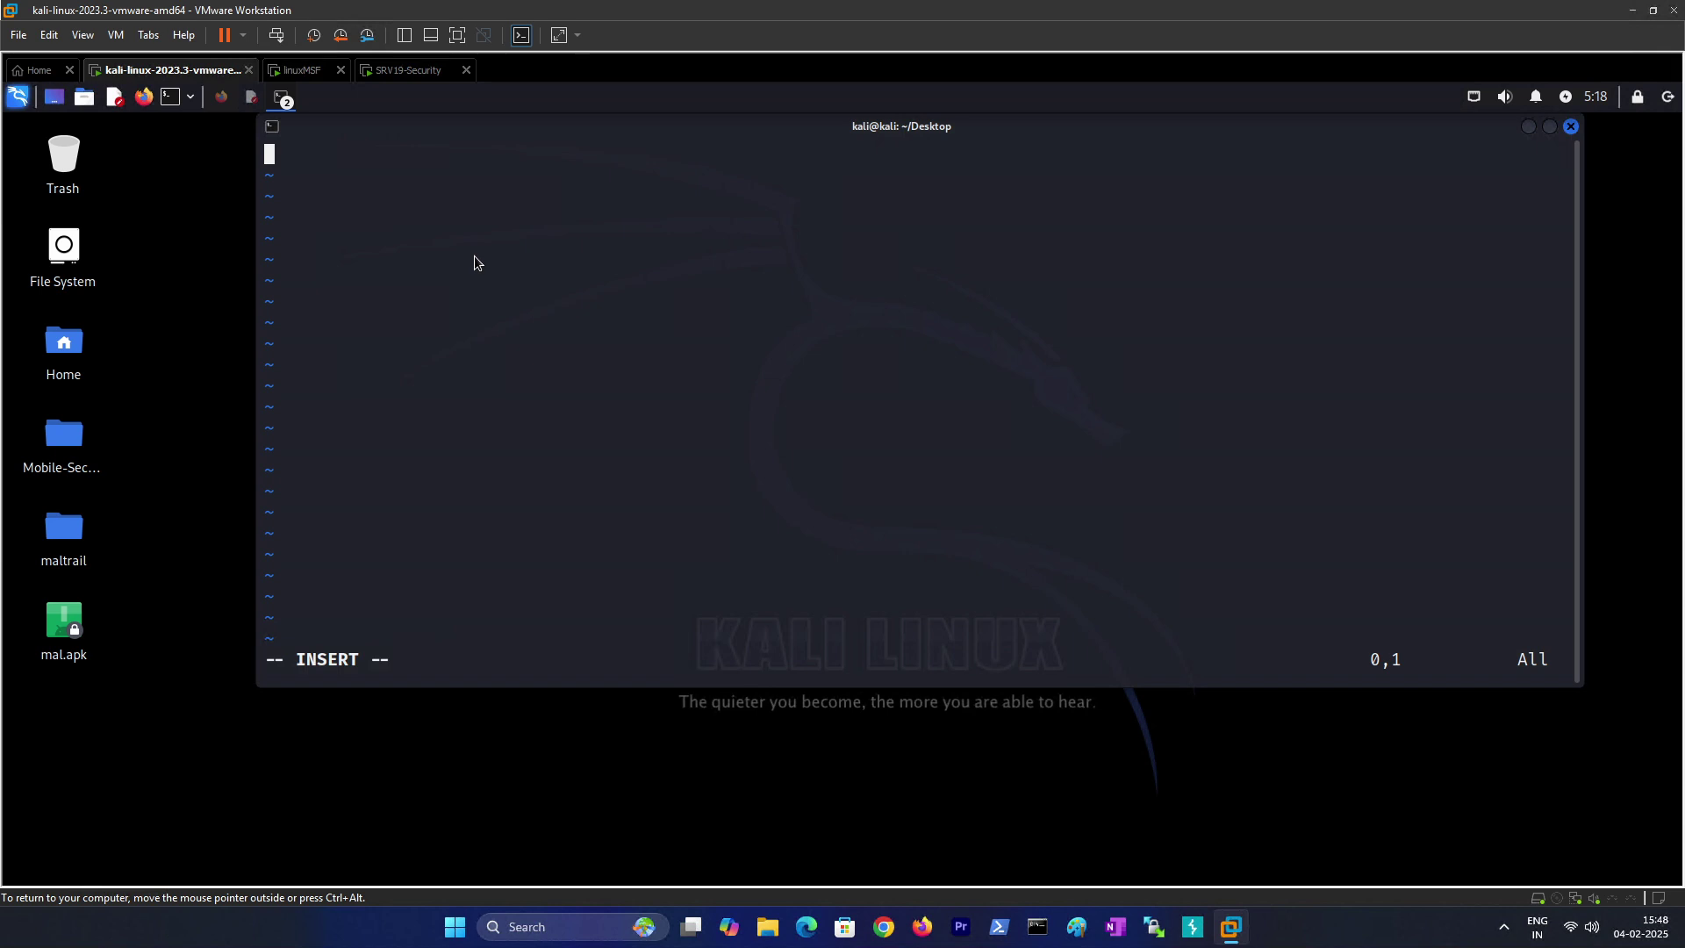
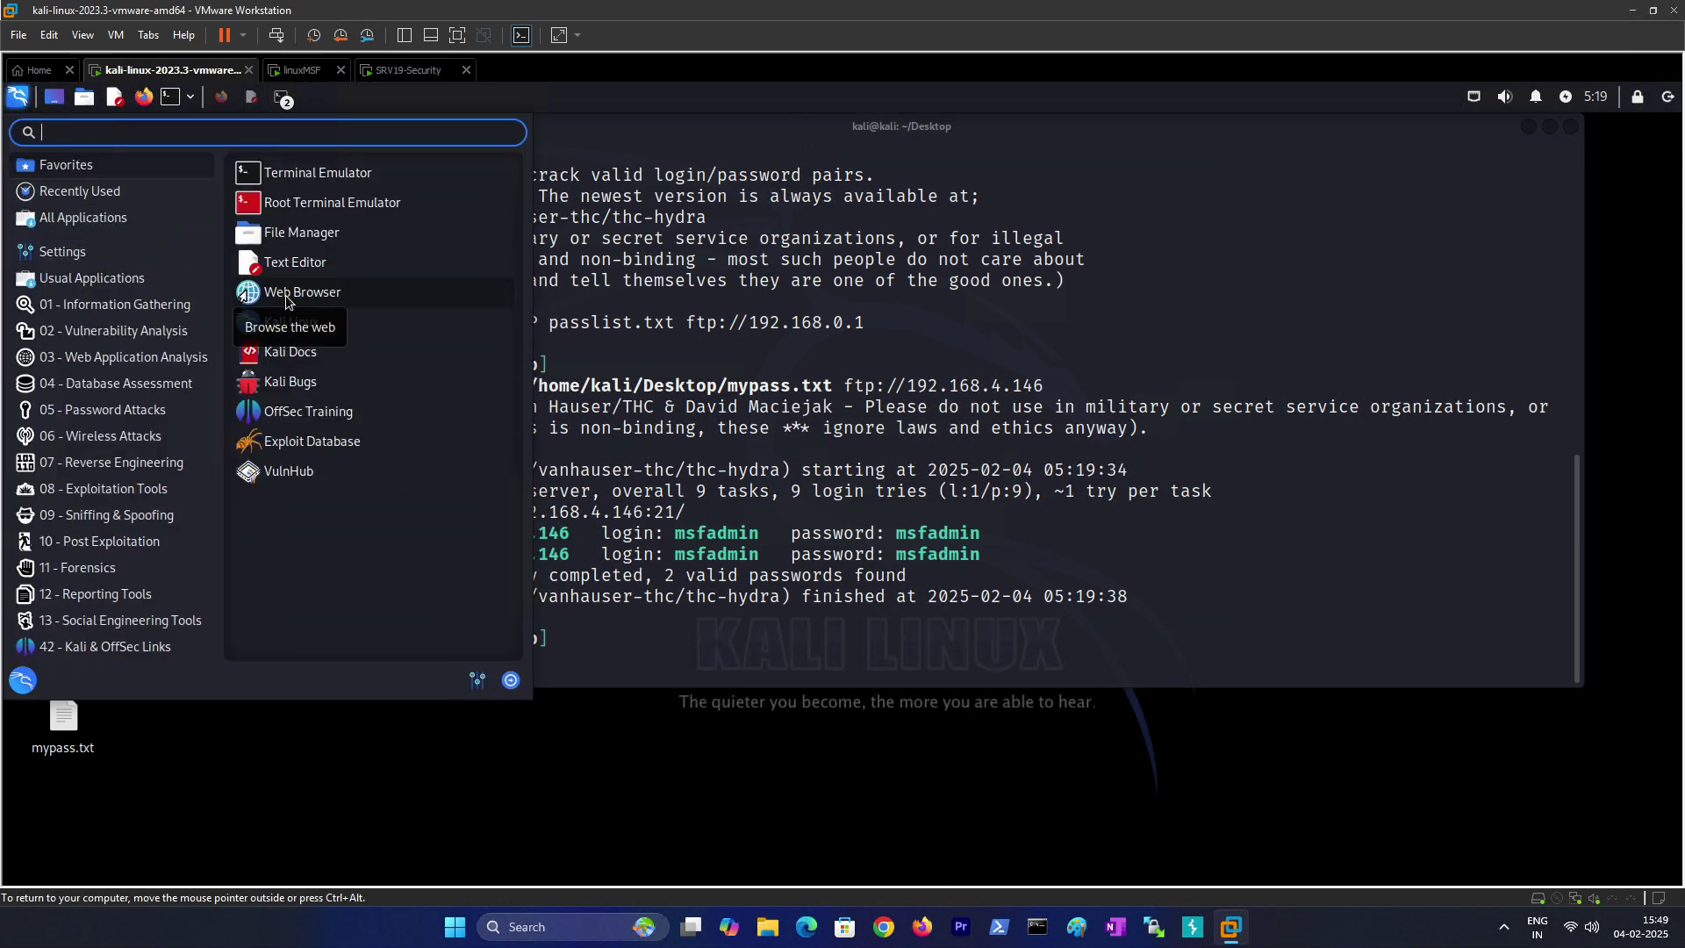
Step: Search the Kali applications menu for 'file' to list File Manager and related programs
text(file)
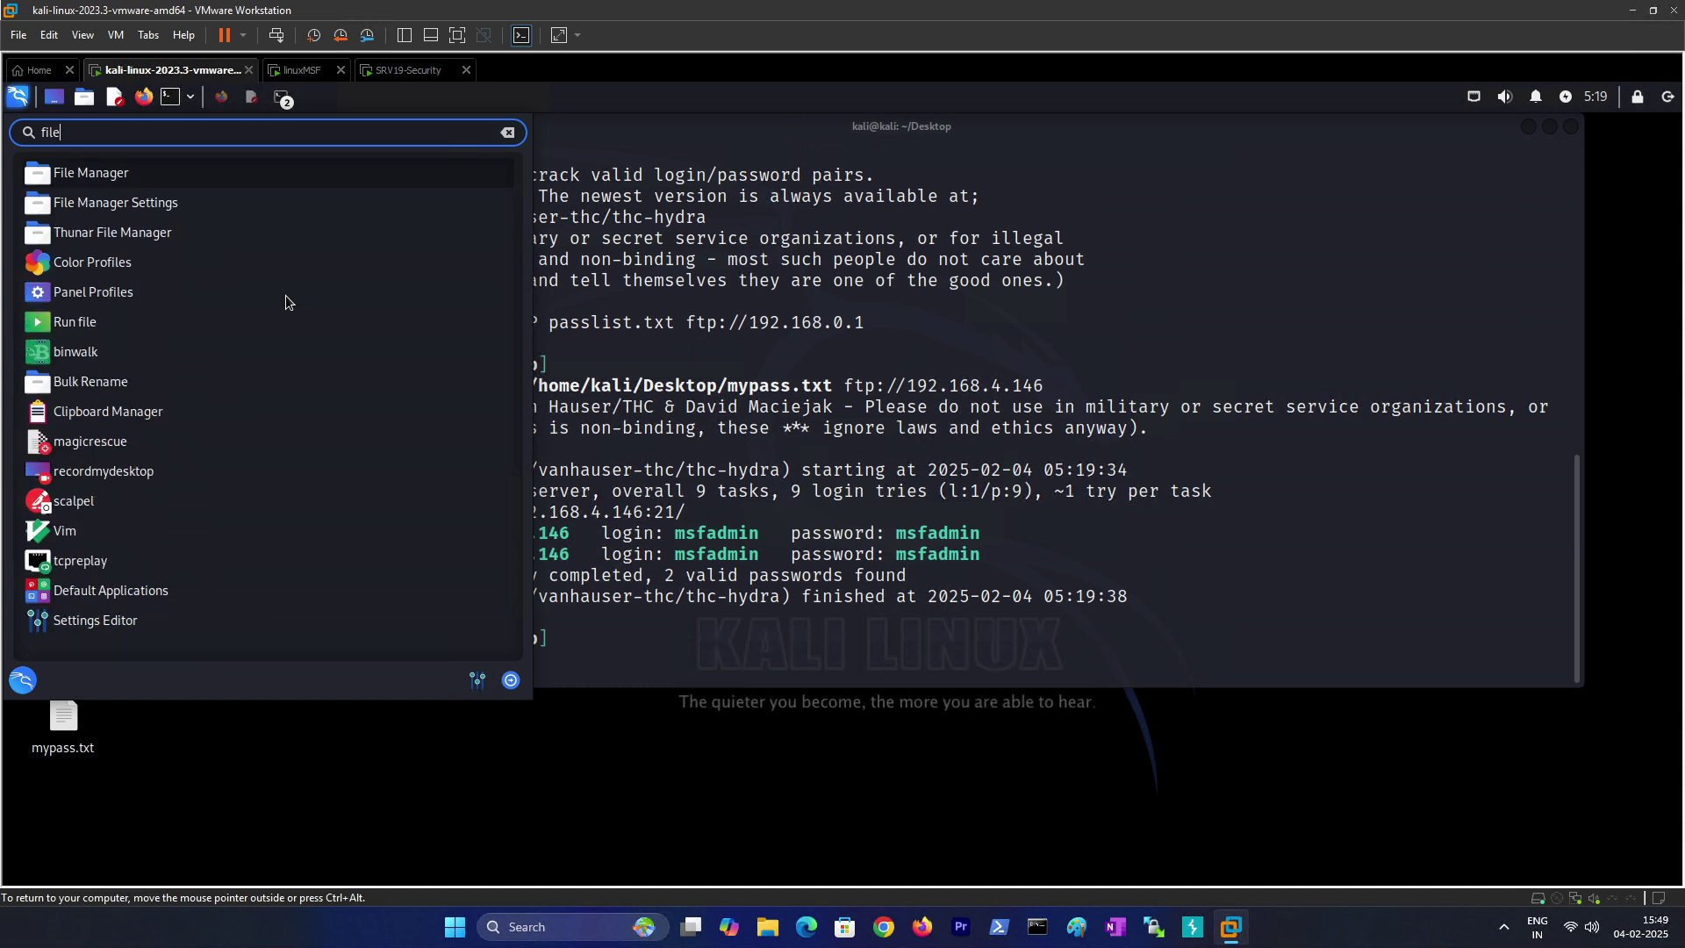
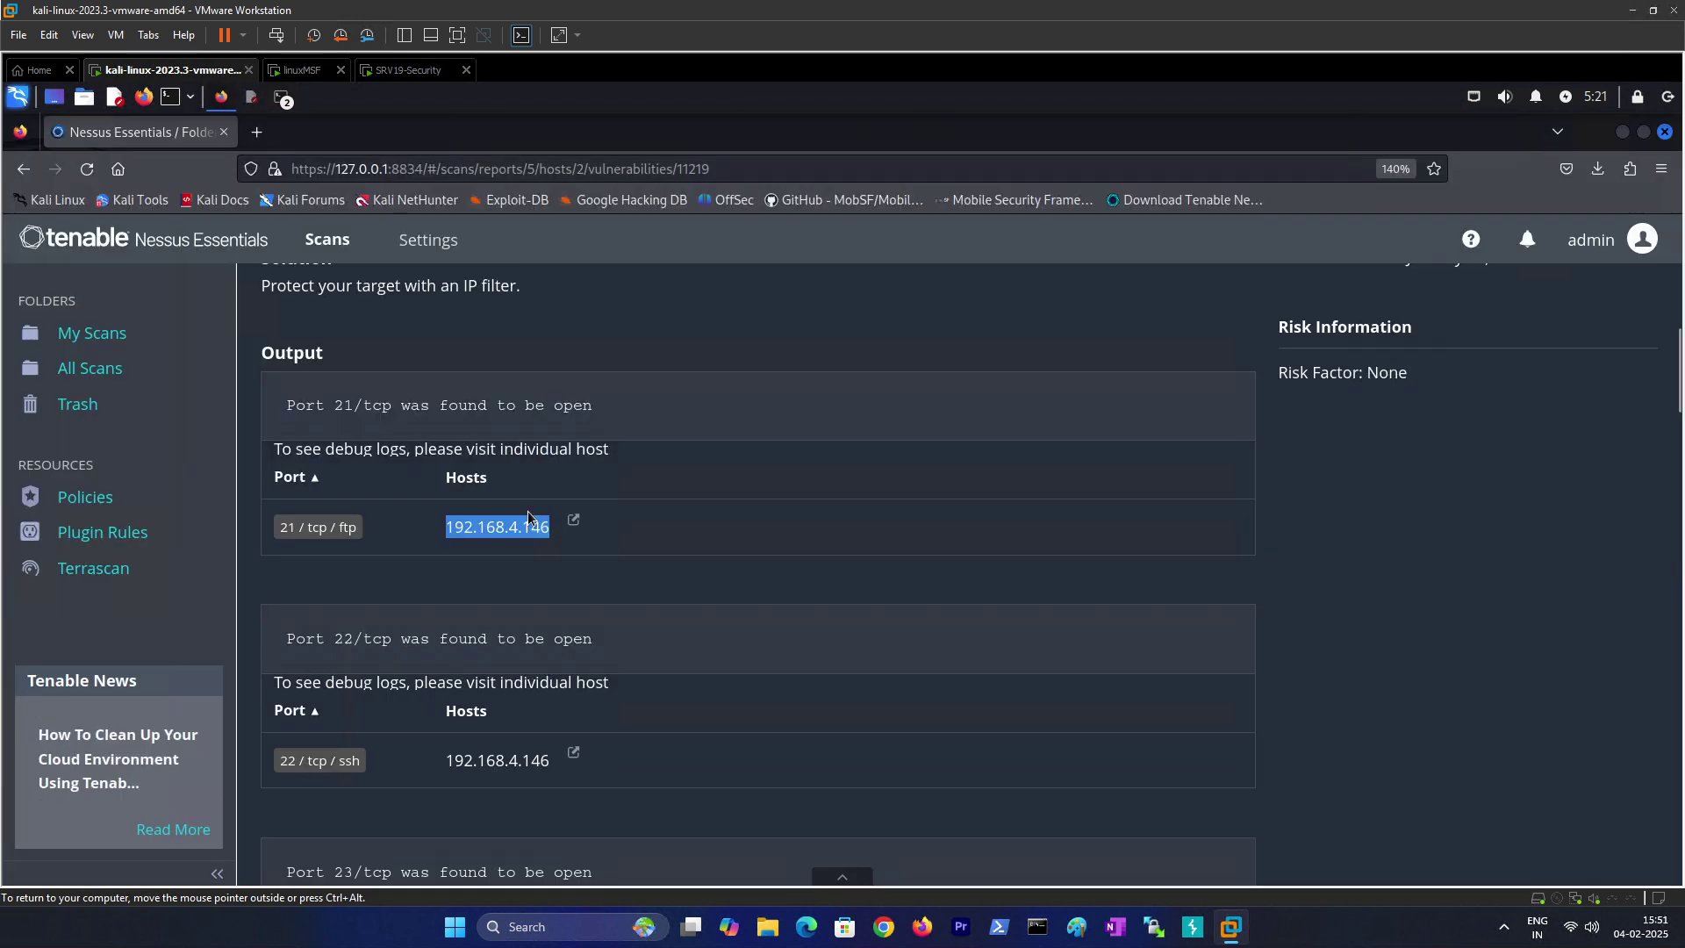
click(394, 599)
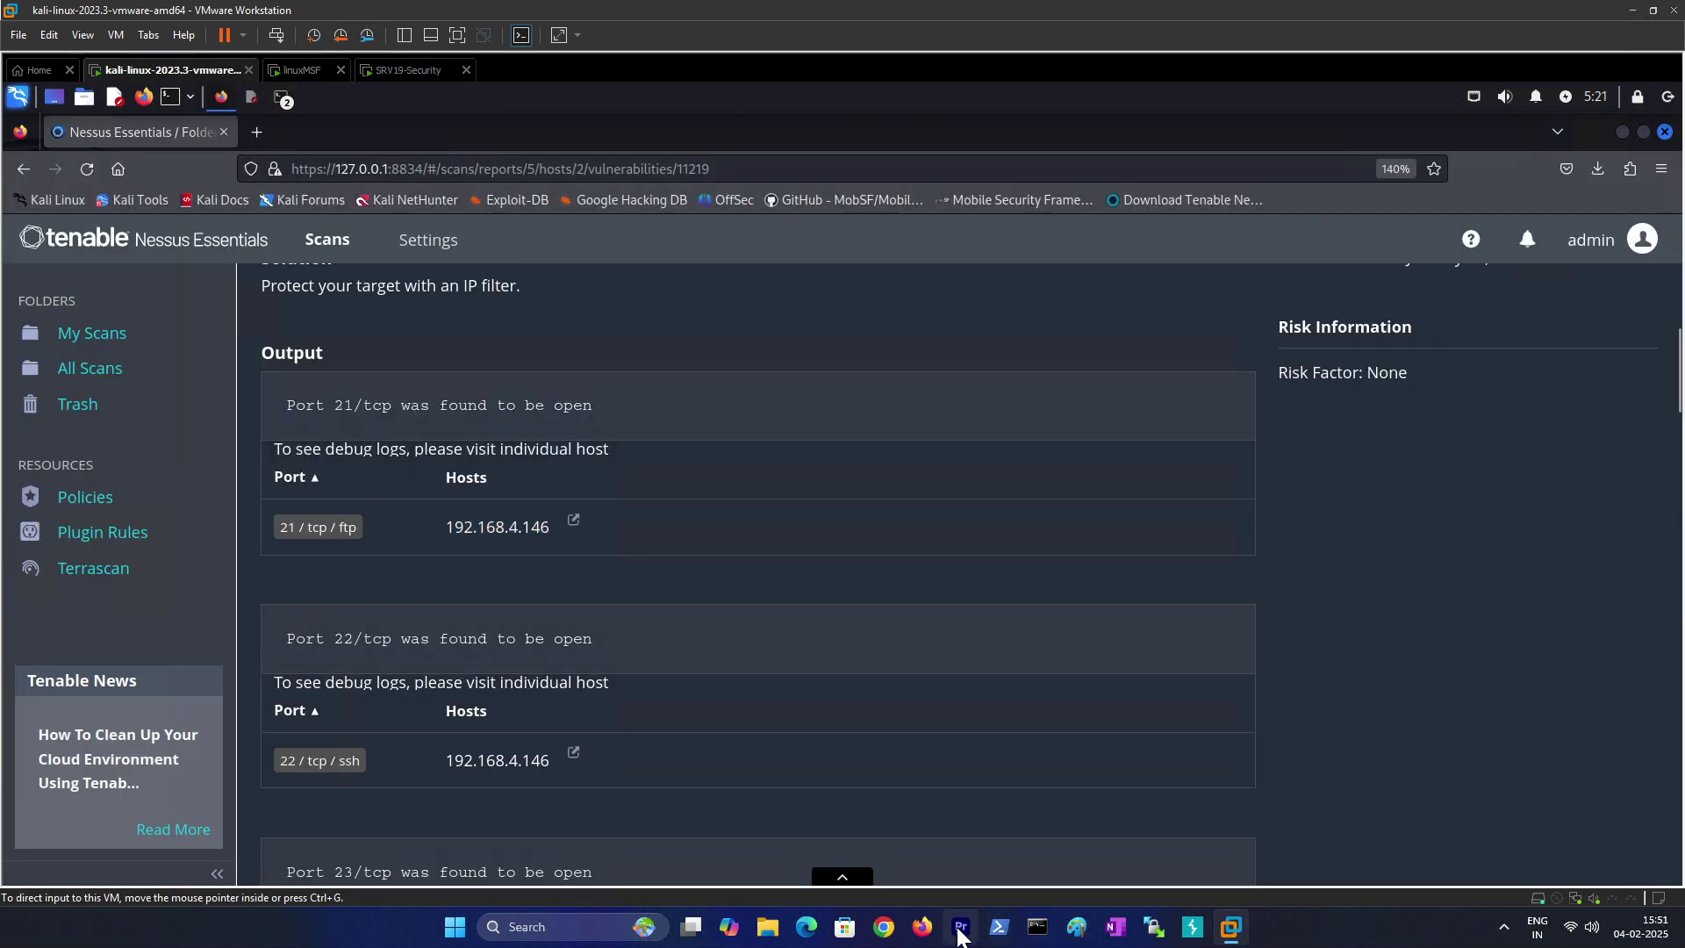
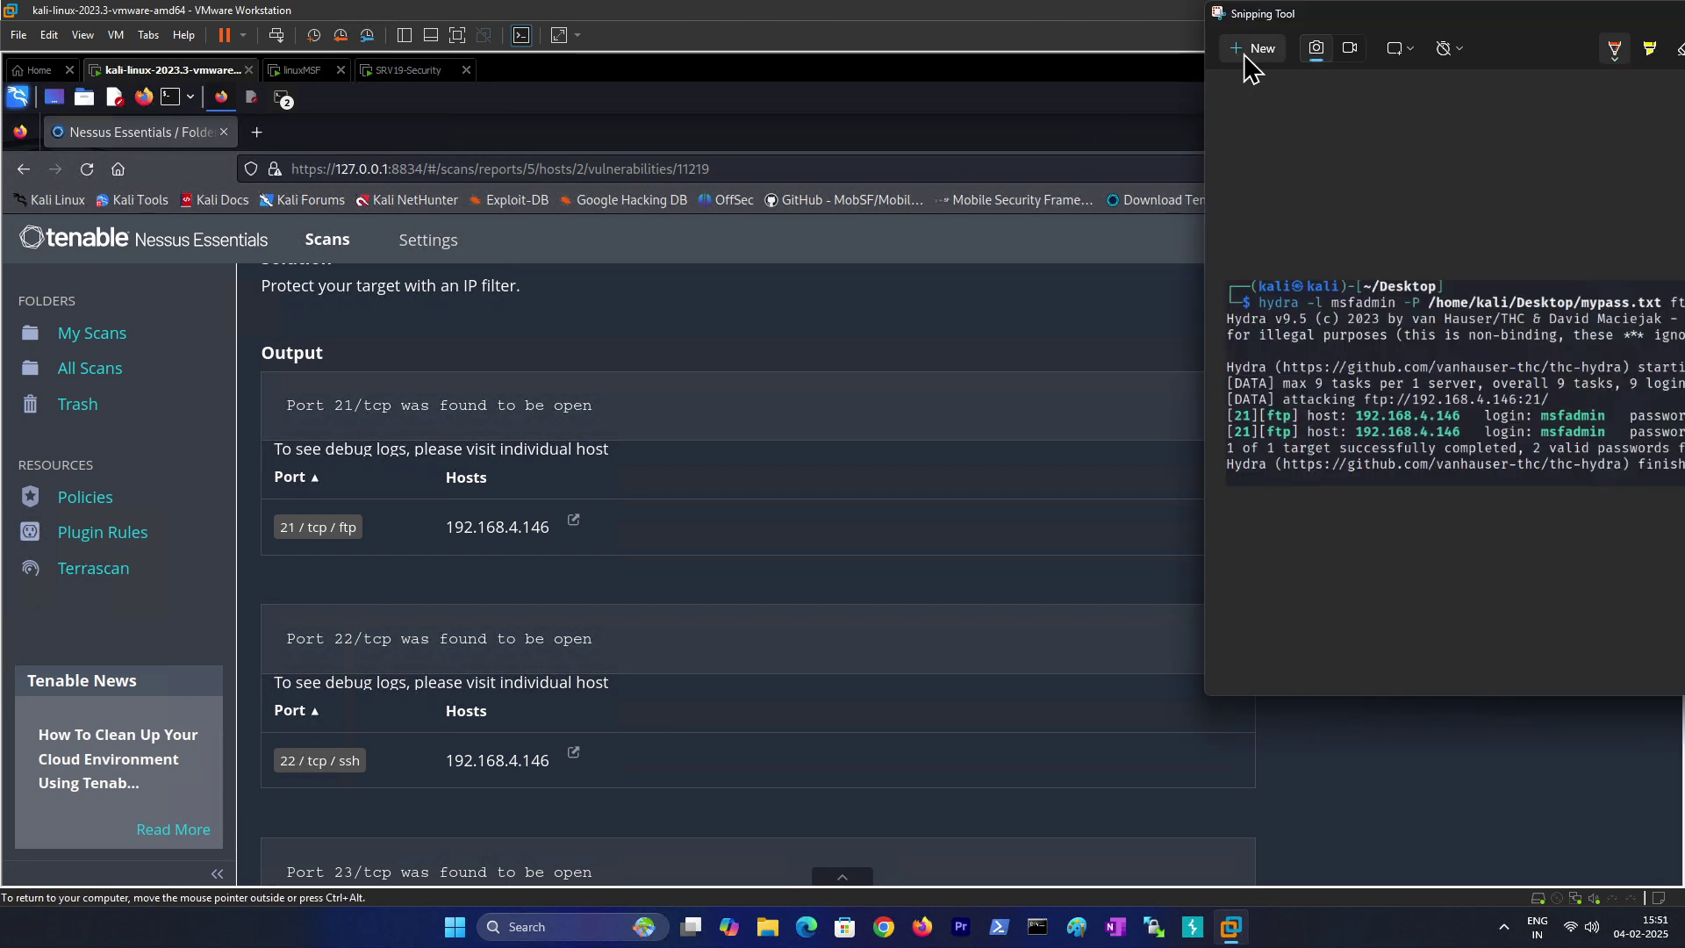
Step: Start a new snip to capture the Nessus output showing ports 21 and 22 open on 192.168.4.146
click(1245, 54)
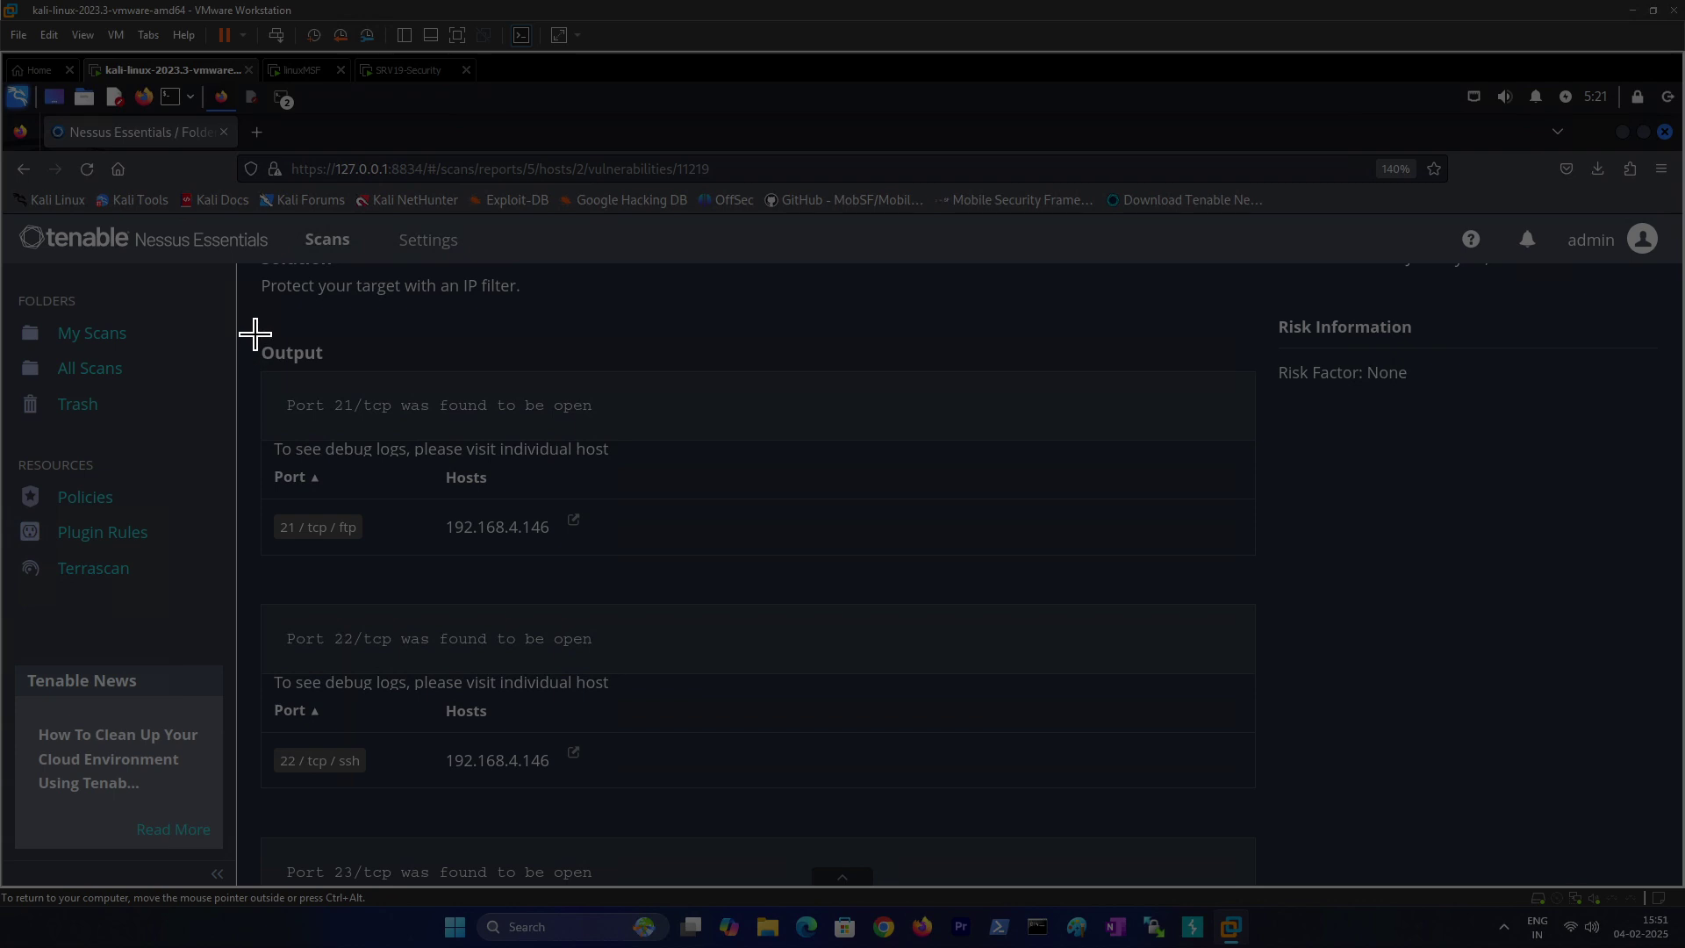
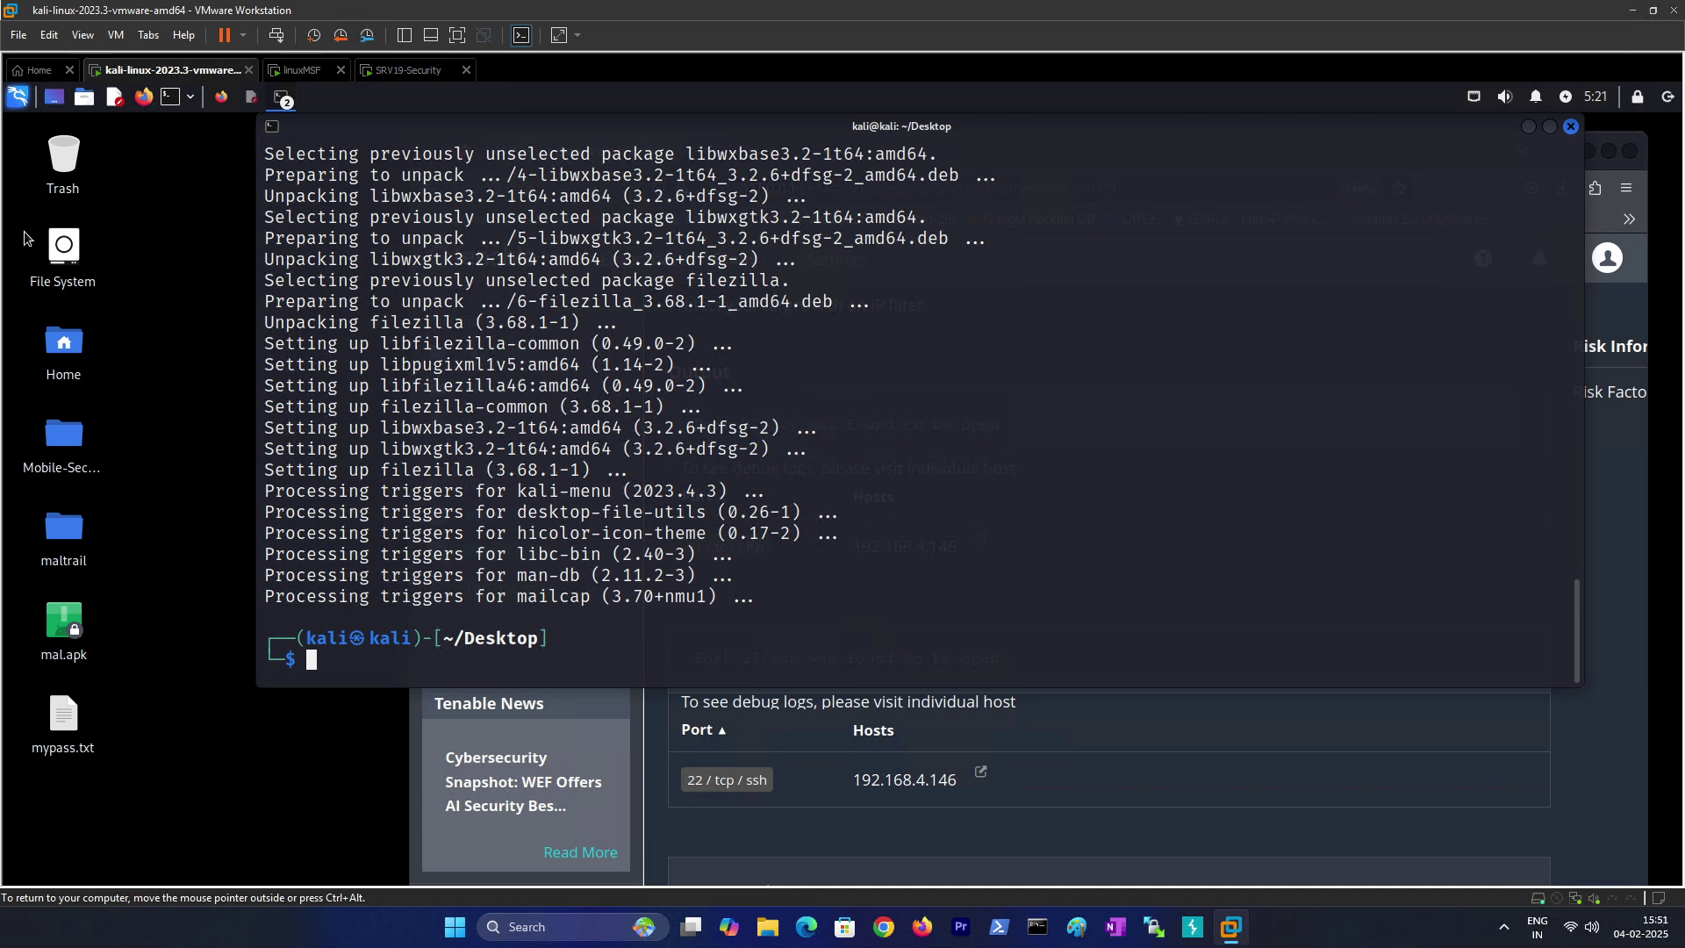
Step: Launch FileZilla by searching 'fil' in the Kali application menu
click(17, 96)
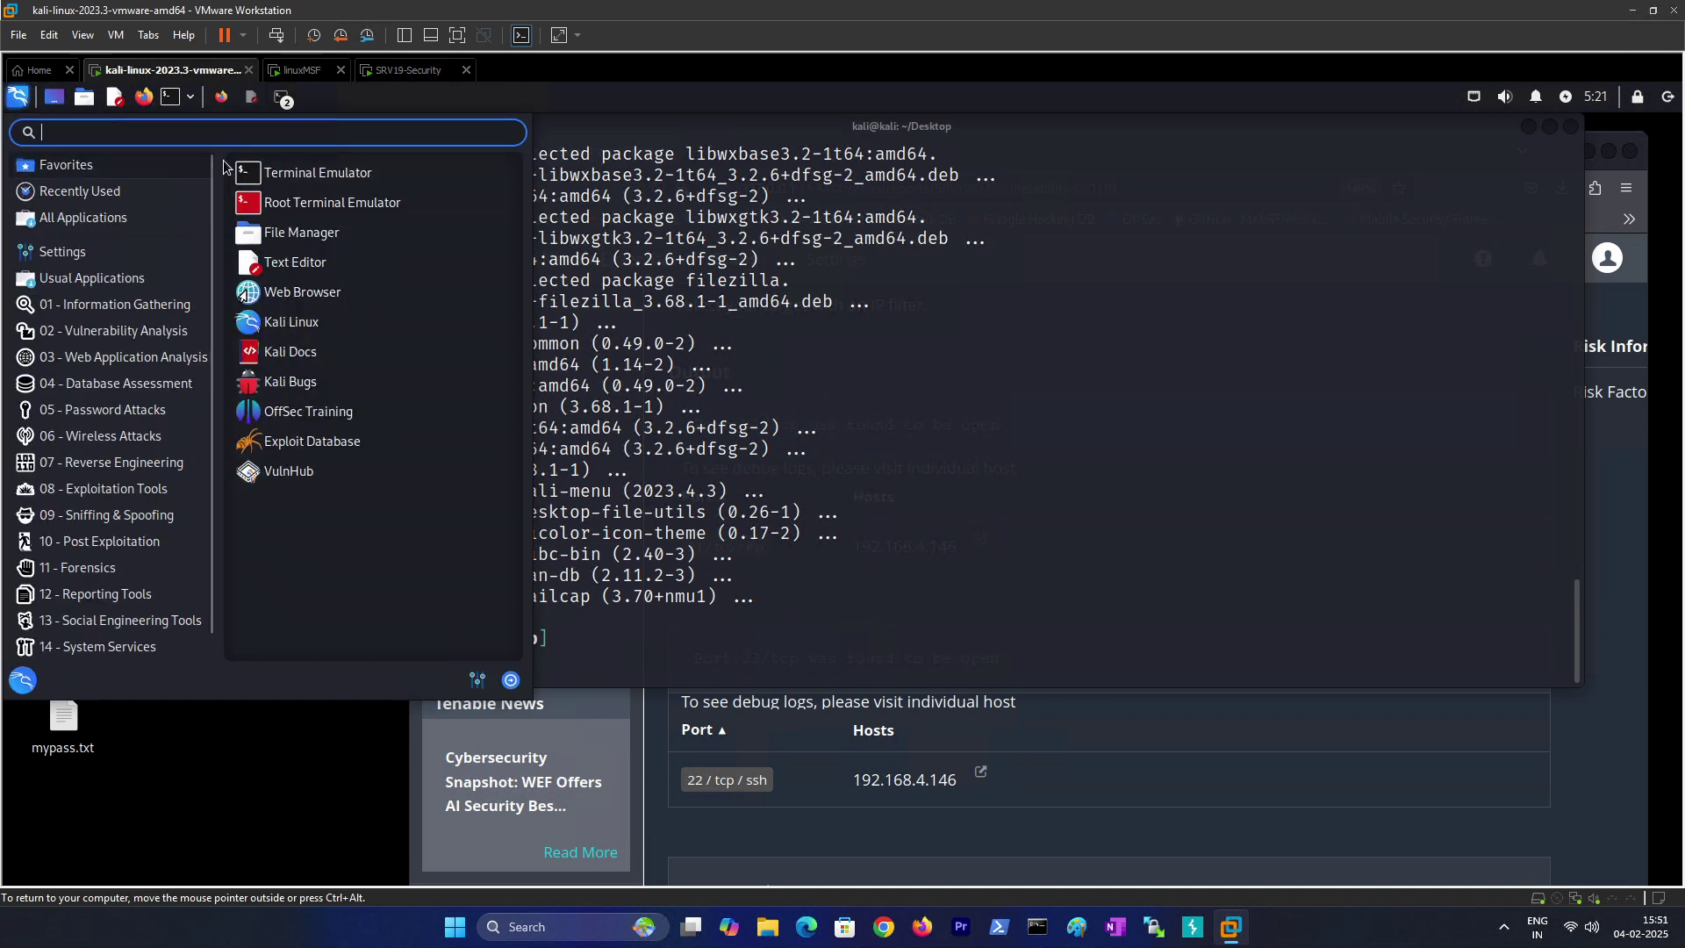
text(filw)
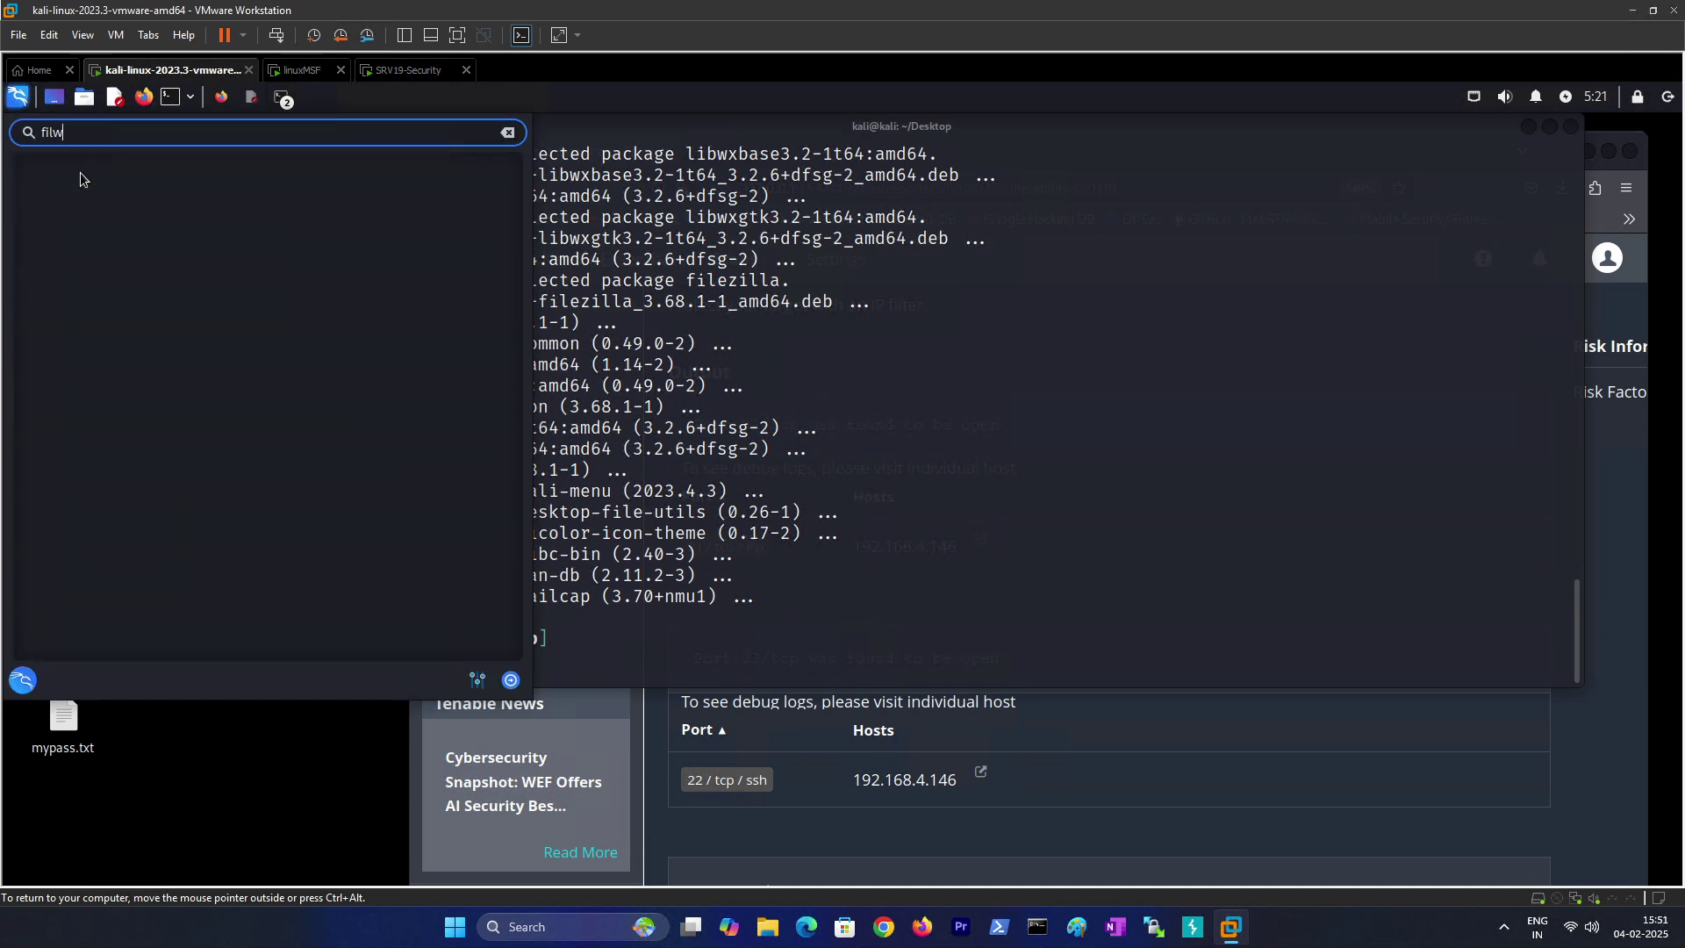
key(BackSpace)
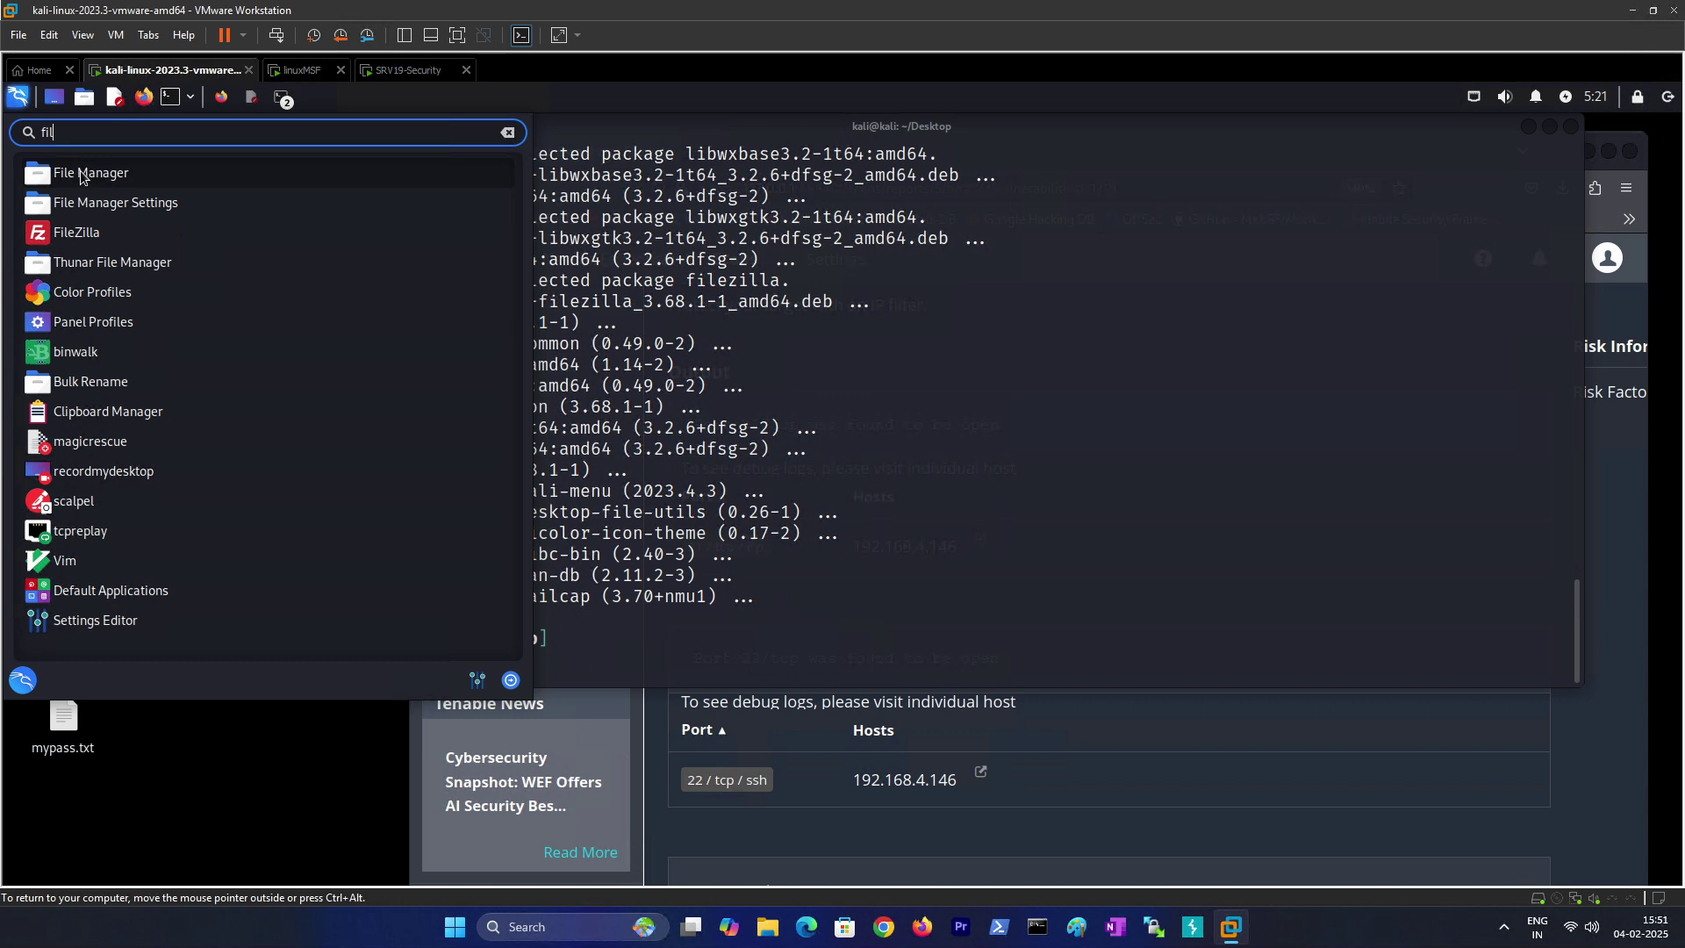
click(69, 241)
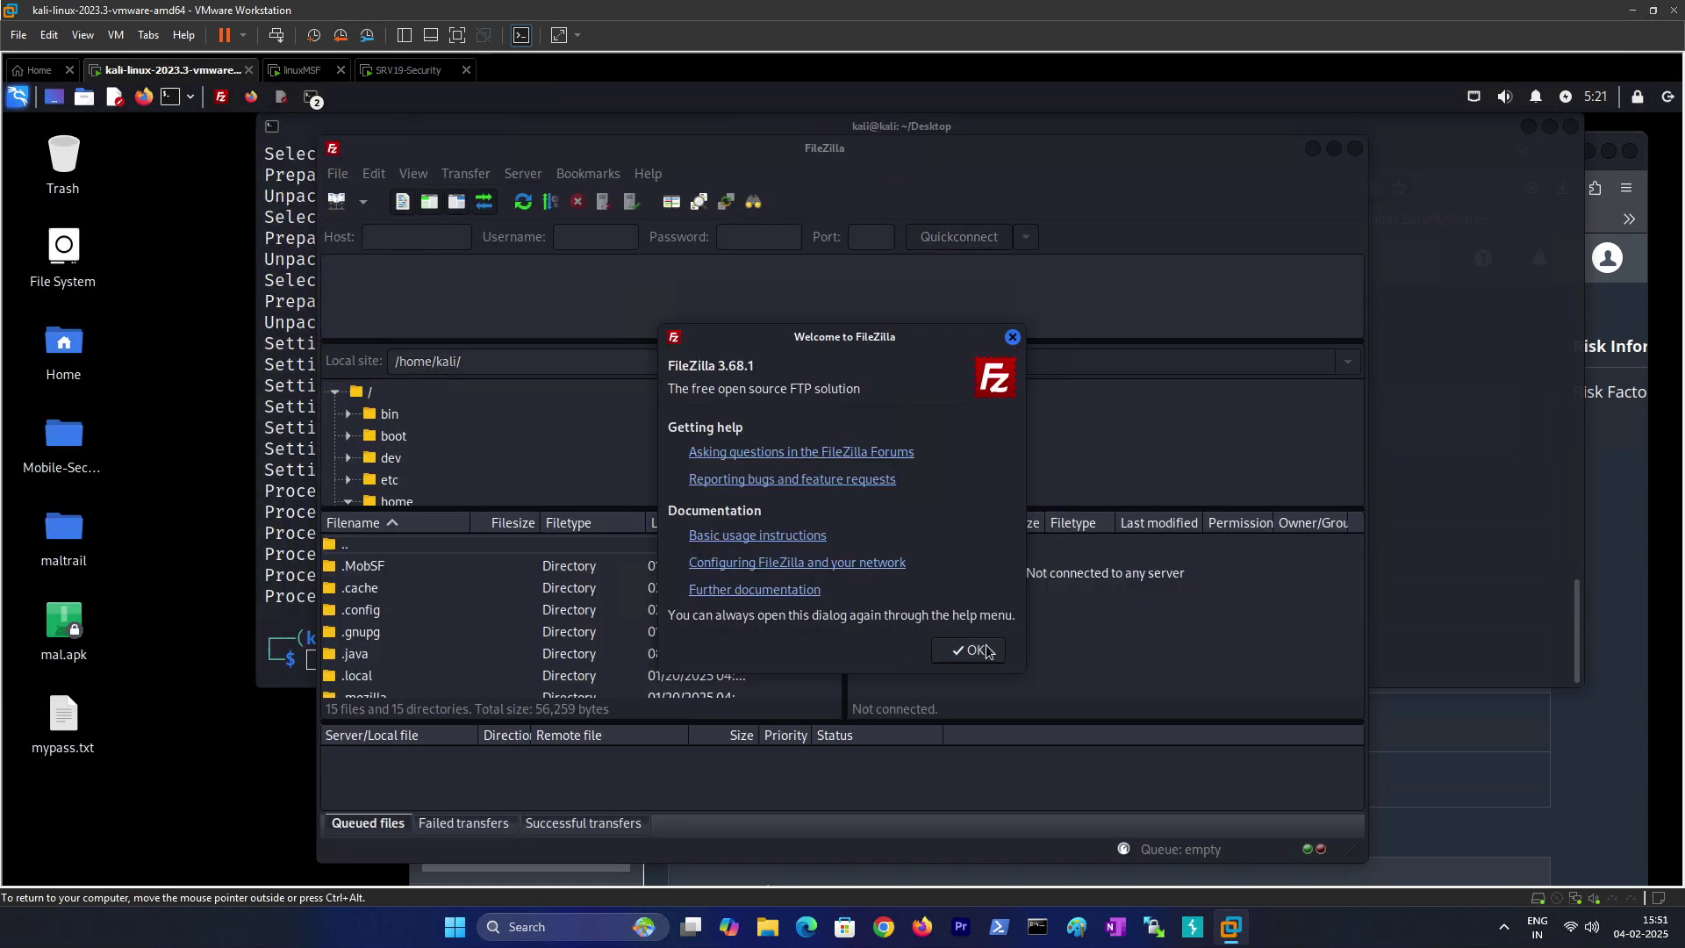
Step: Enter host 192.168.4.146, username msfadmin and port 21 in the Quickconnect bar
click(968, 650)
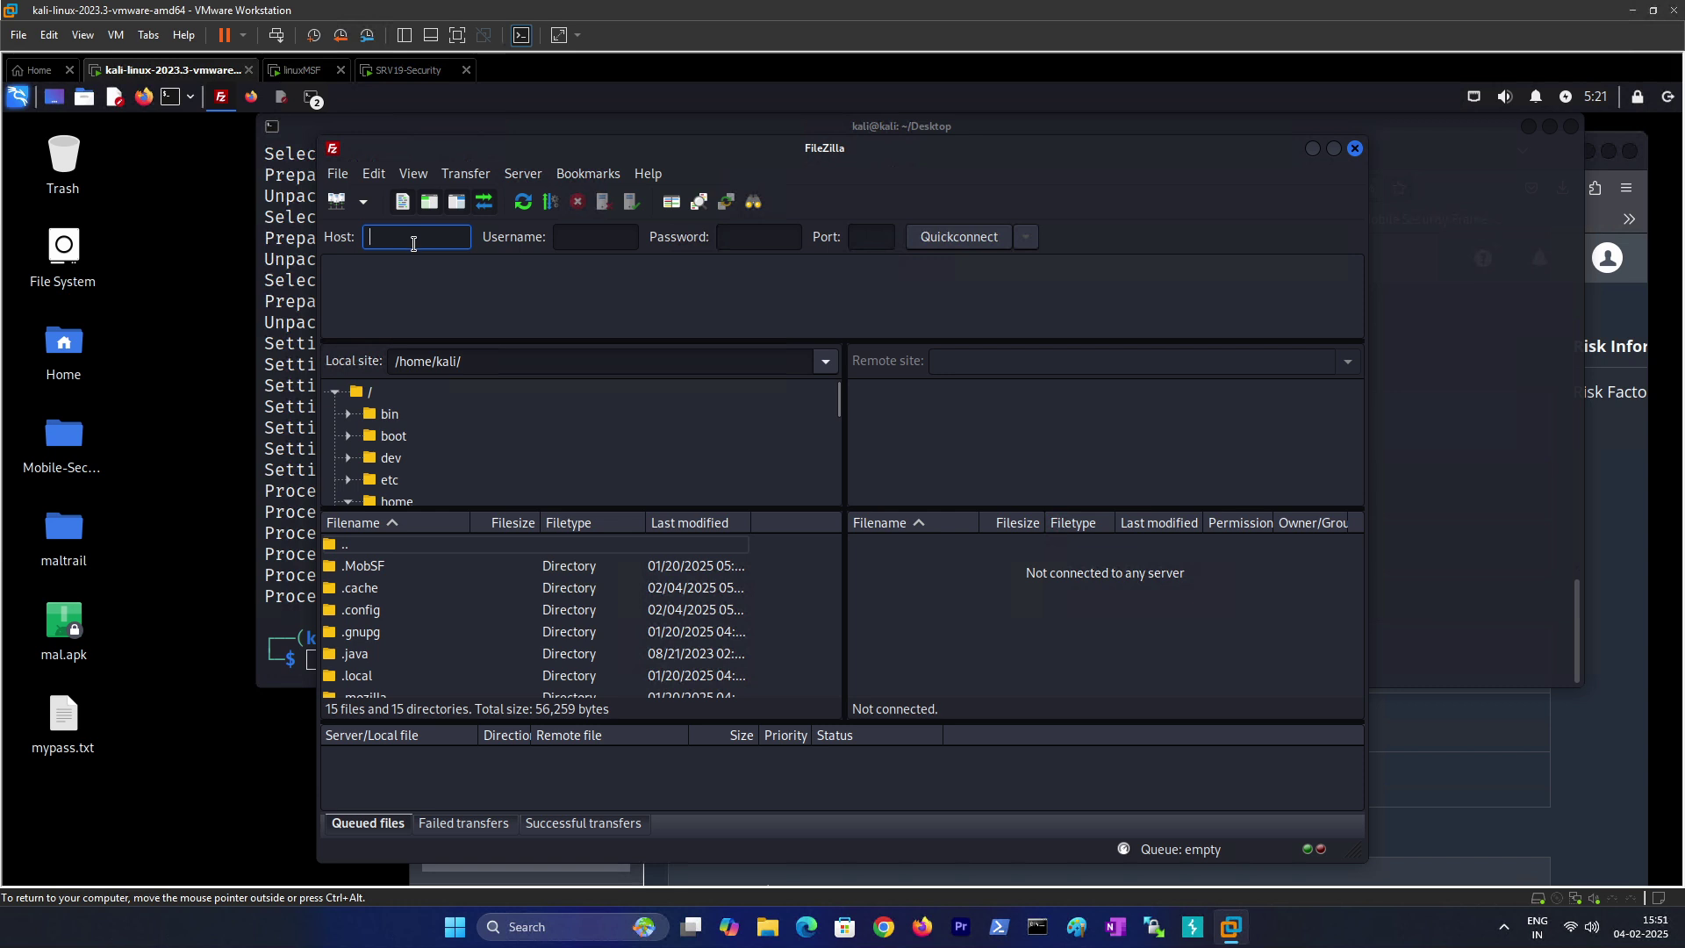
text(192.168.4.146)
key(Tab)
key(Tab)
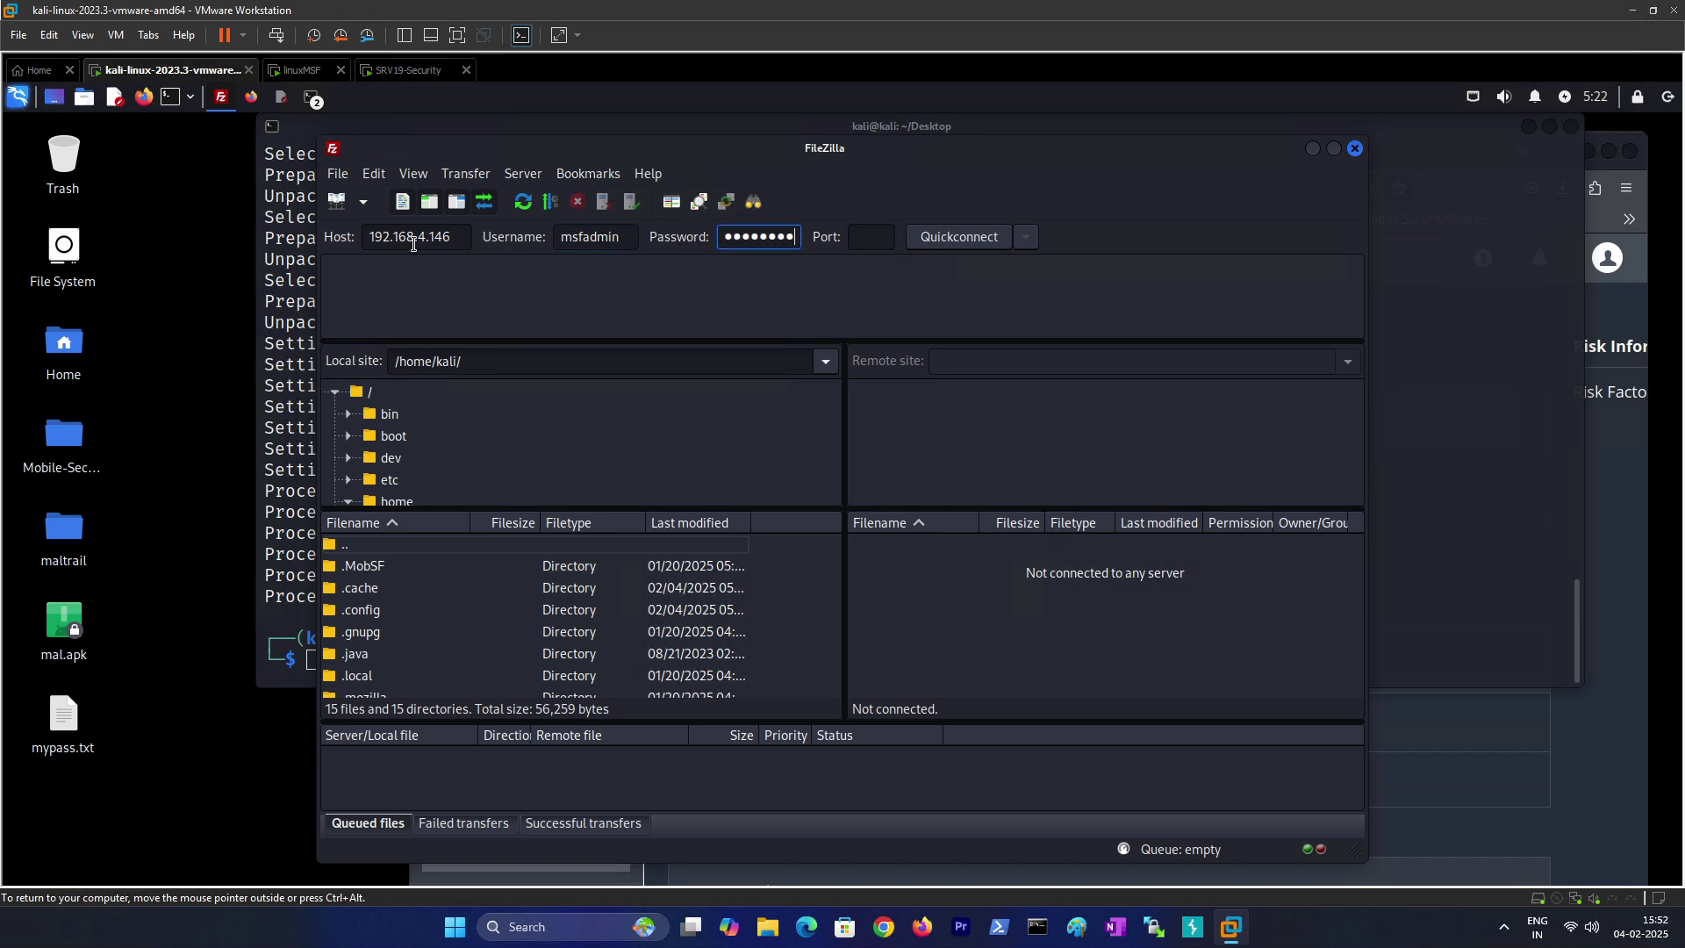
text(msfadmin)
click(869, 240)
text(21)
Step: Connect without saving the password and accept the insecure plain FTP warning
click(983, 244)
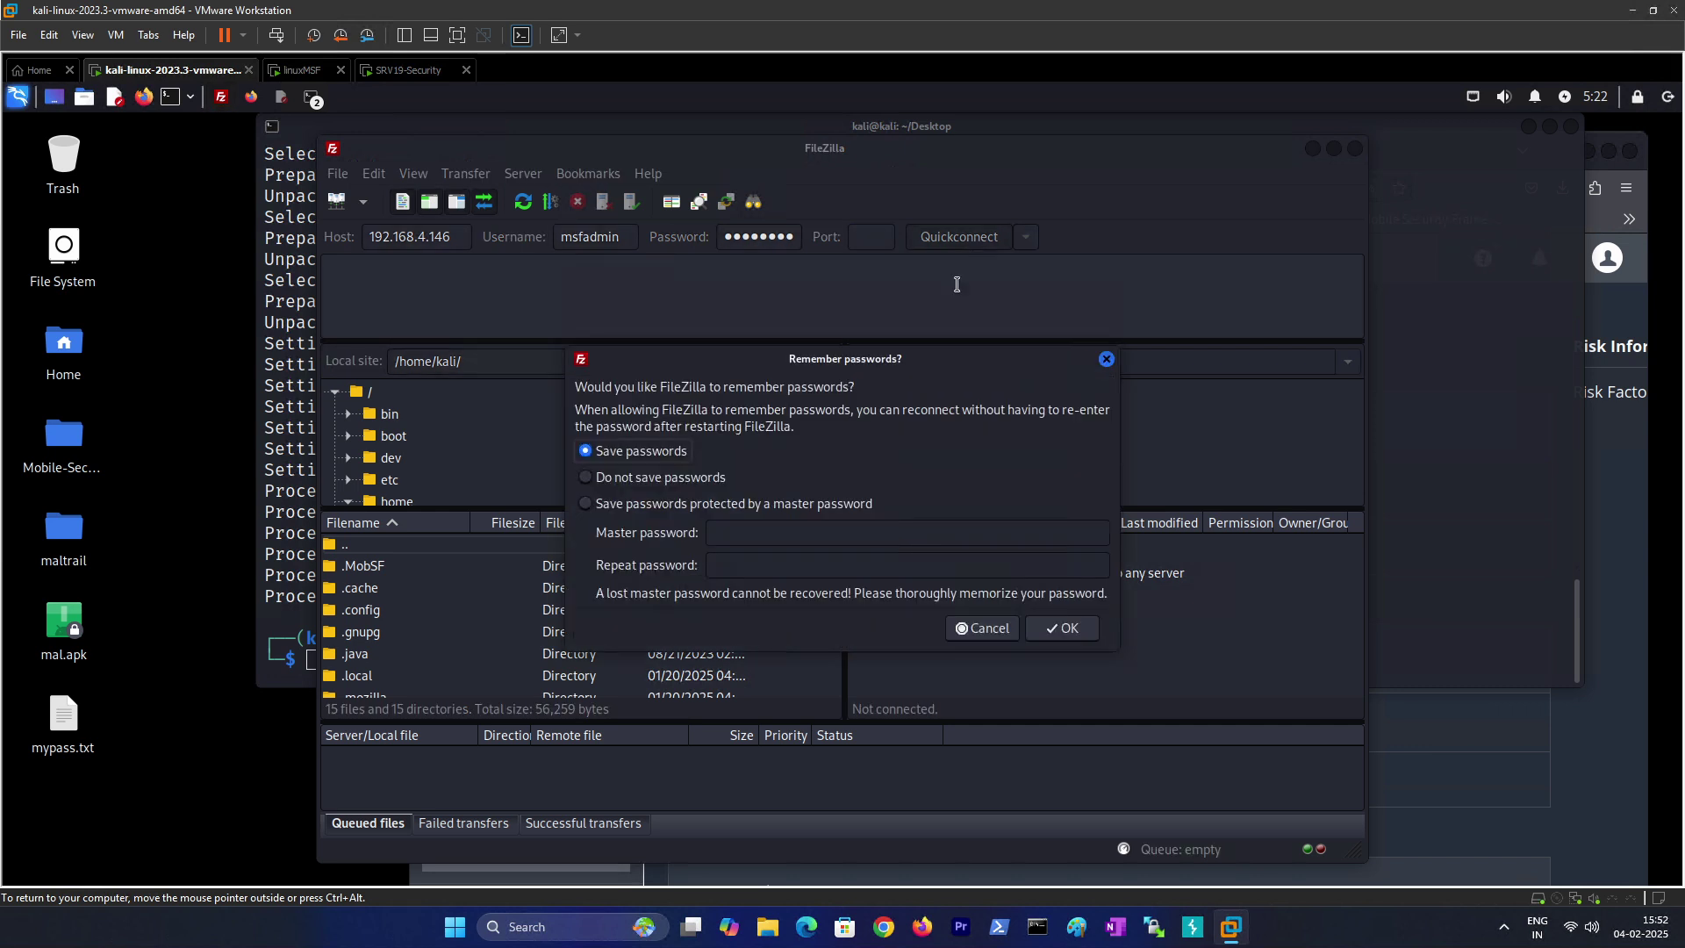
click(618, 479)
click(1049, 629)
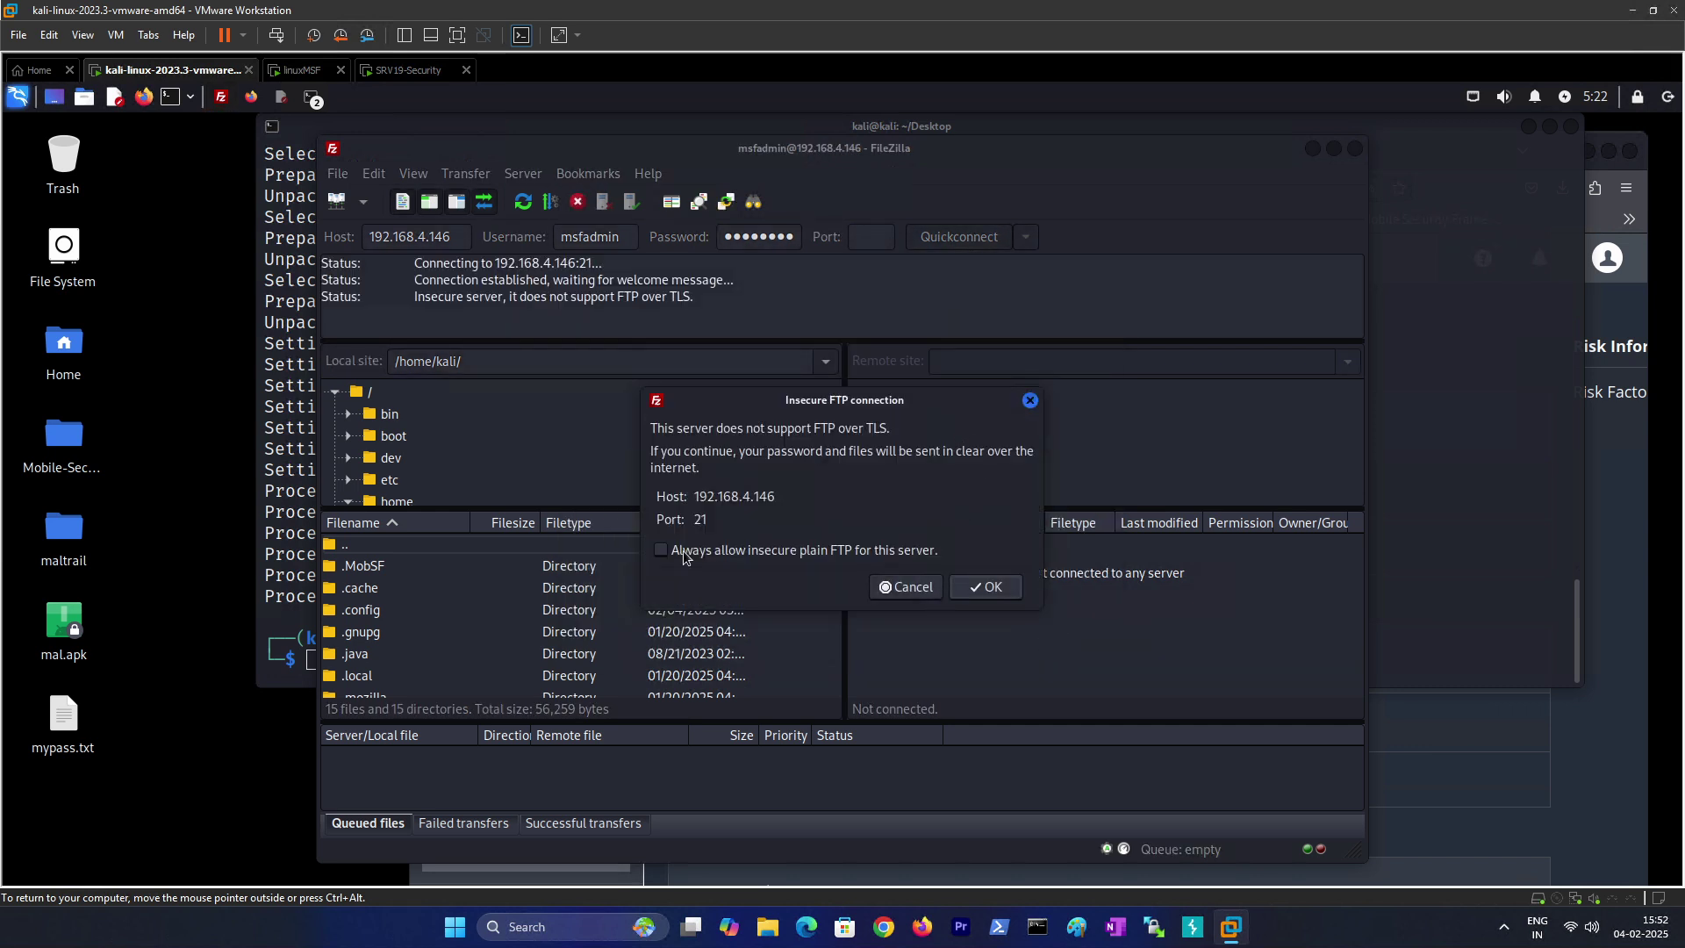
click(987, 587)
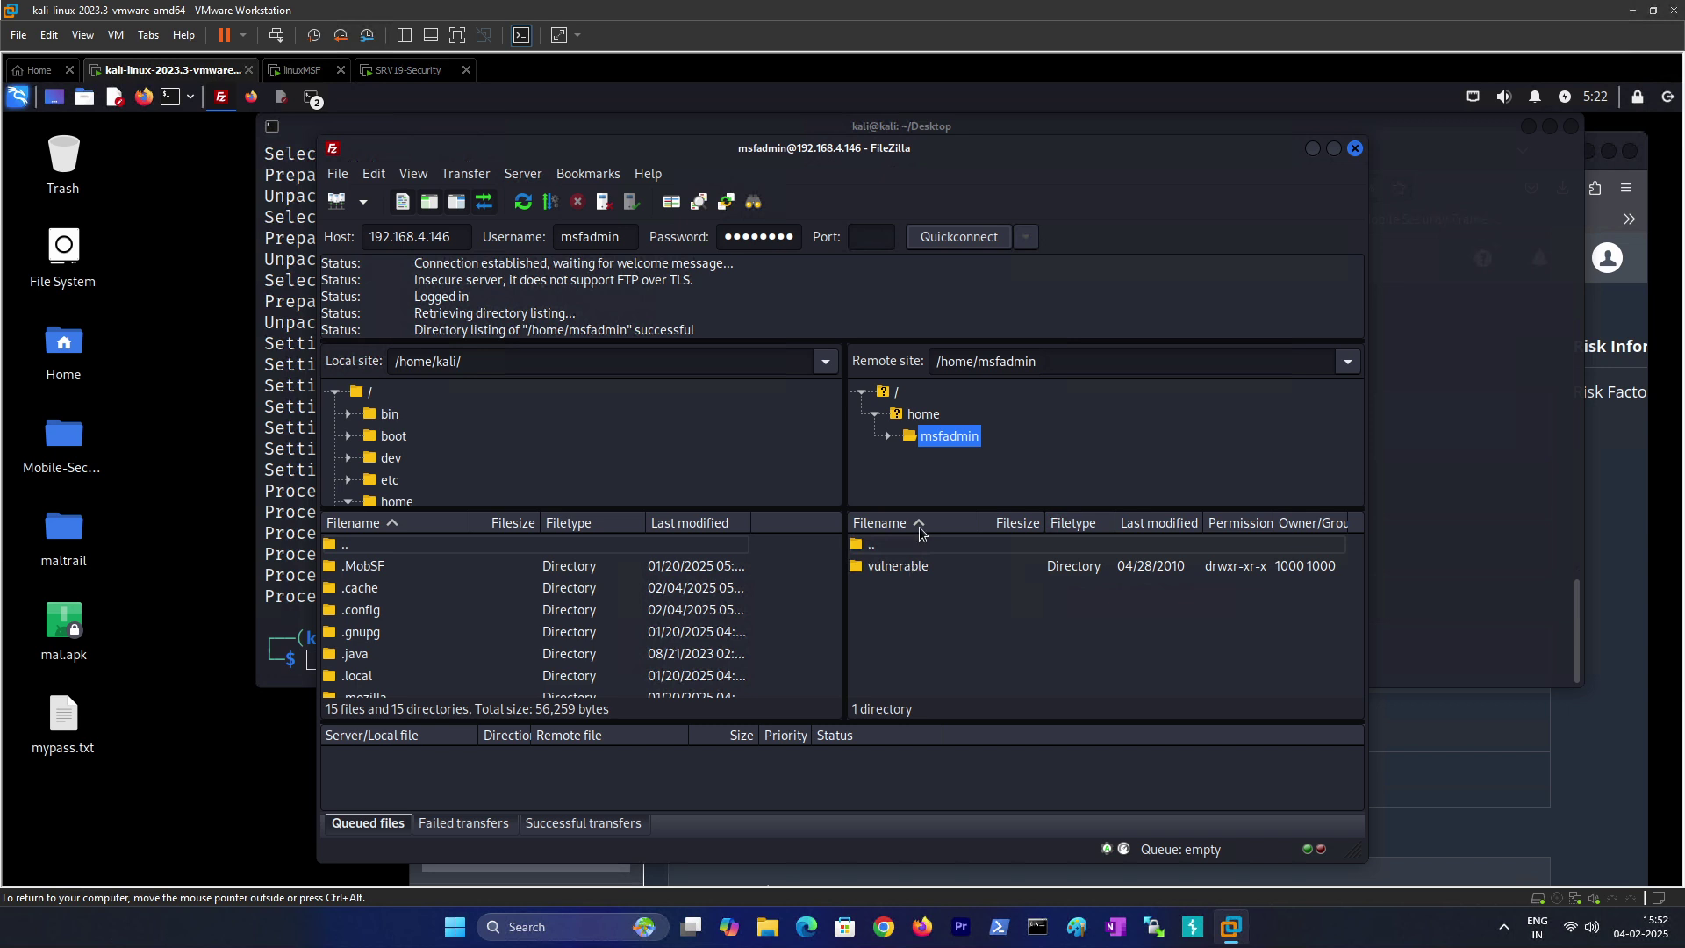
Step: Expand the remote msfadmin folder and browse its vulnerable folder, including twiki20030201
click(889, 437)
click(929, 460)
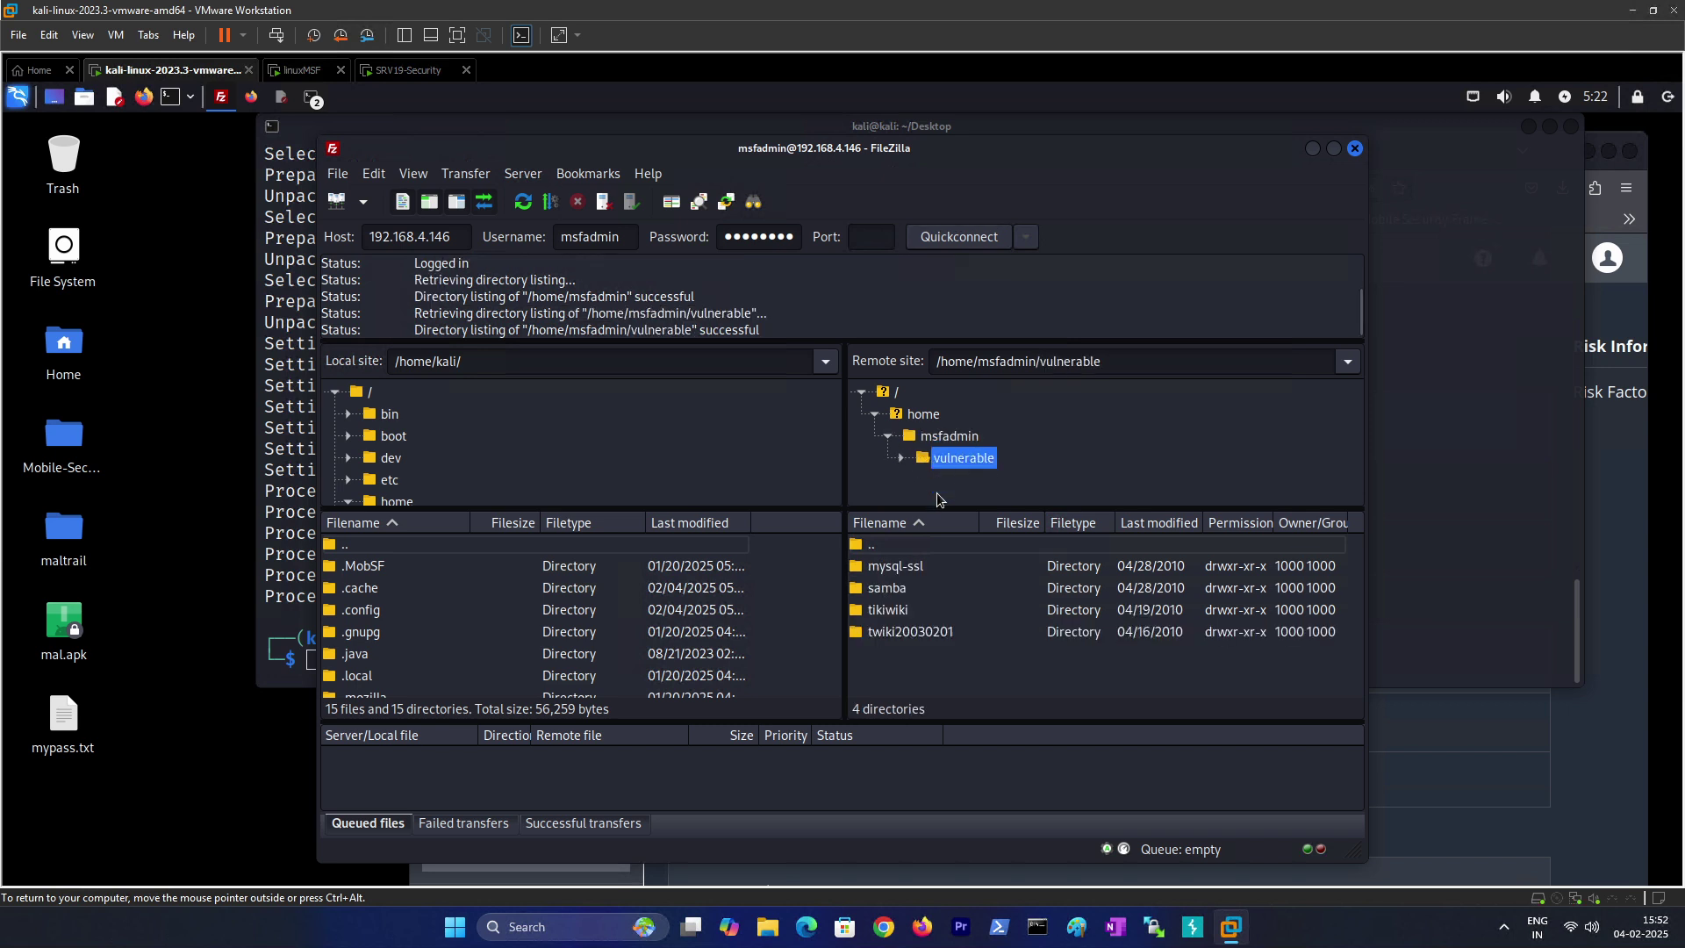
click(889, 643)
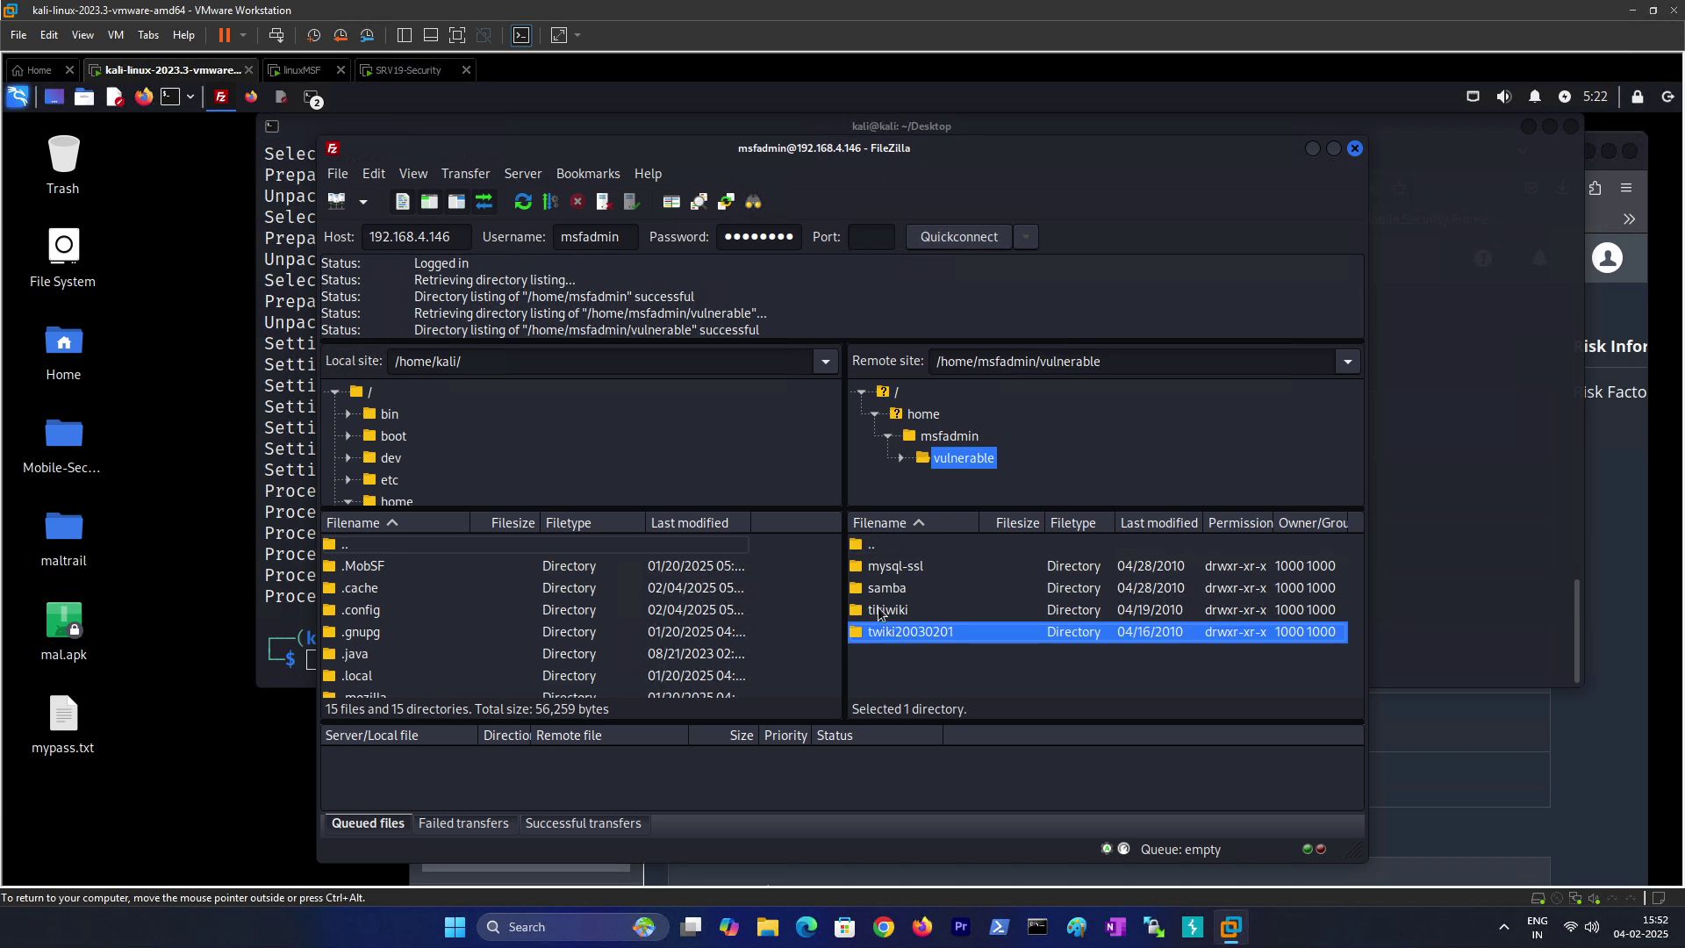
click(924, 418)
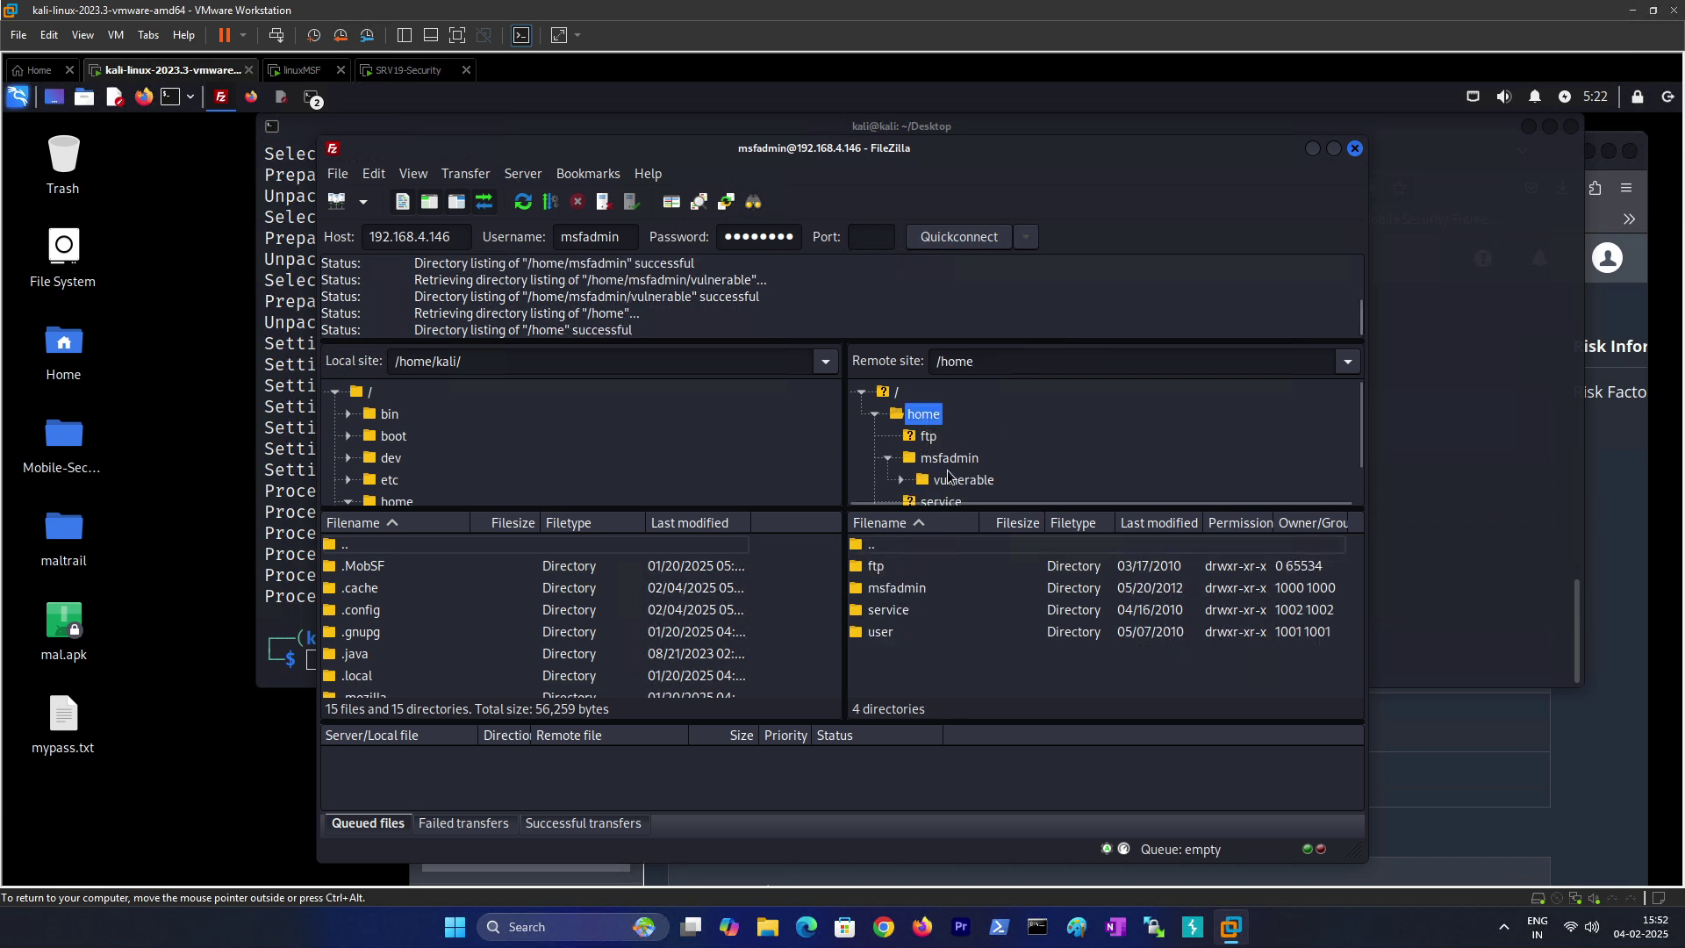
click(948, 460)
scroll(948, 485, down, 1)
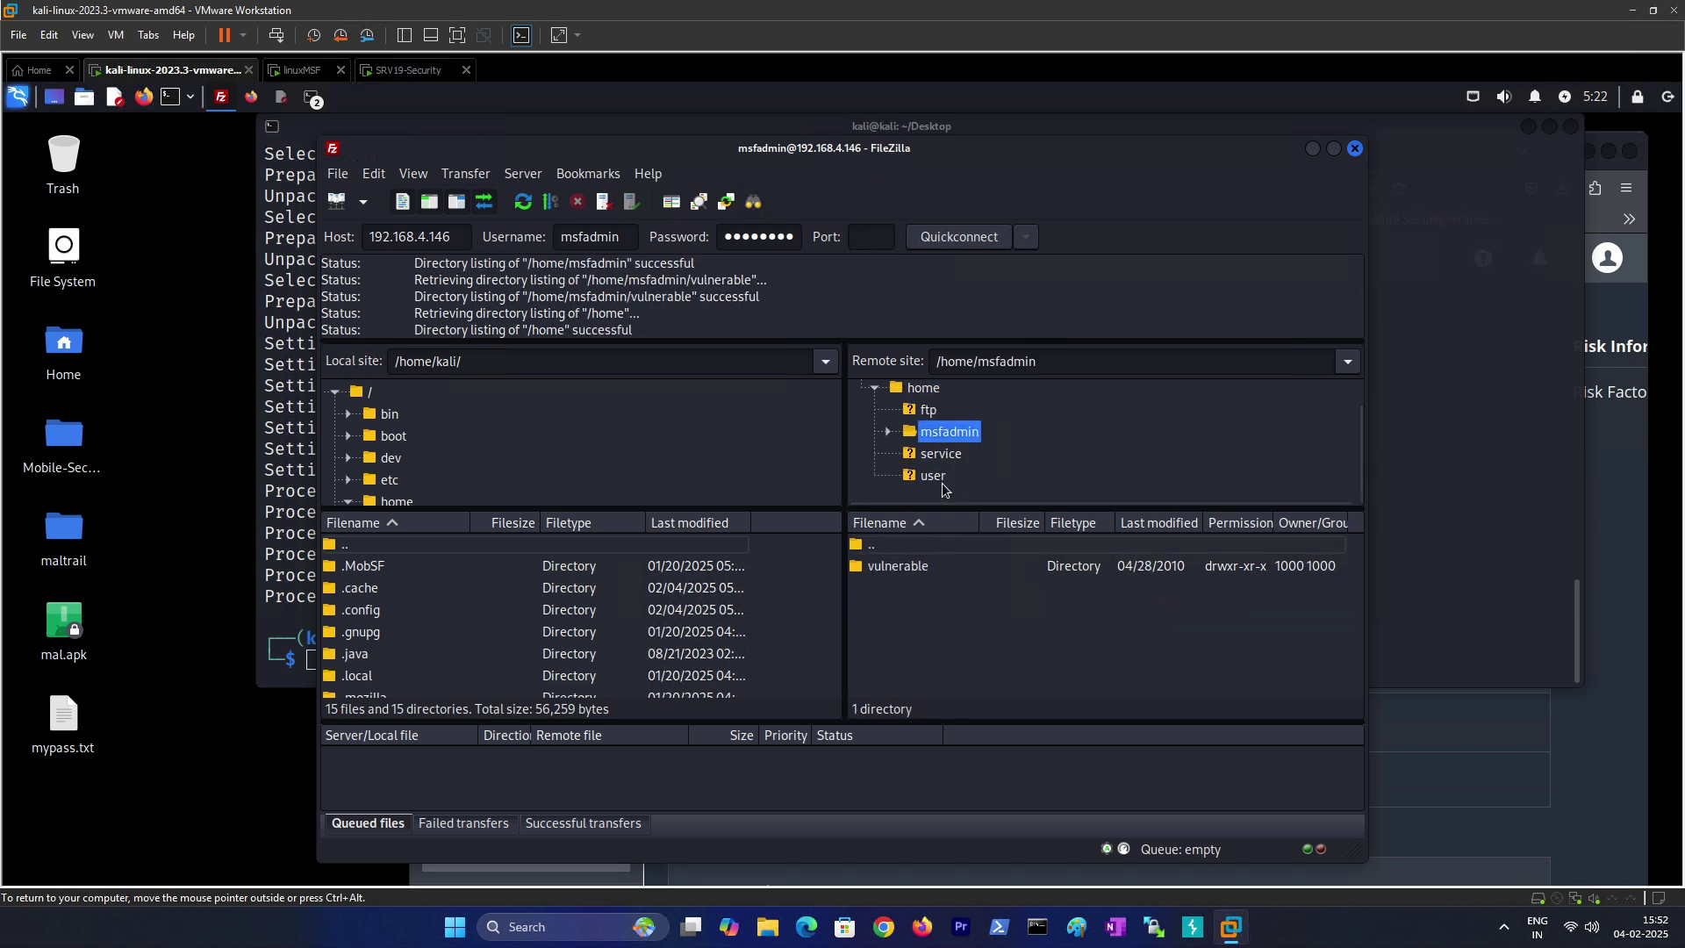
click(888, 431)
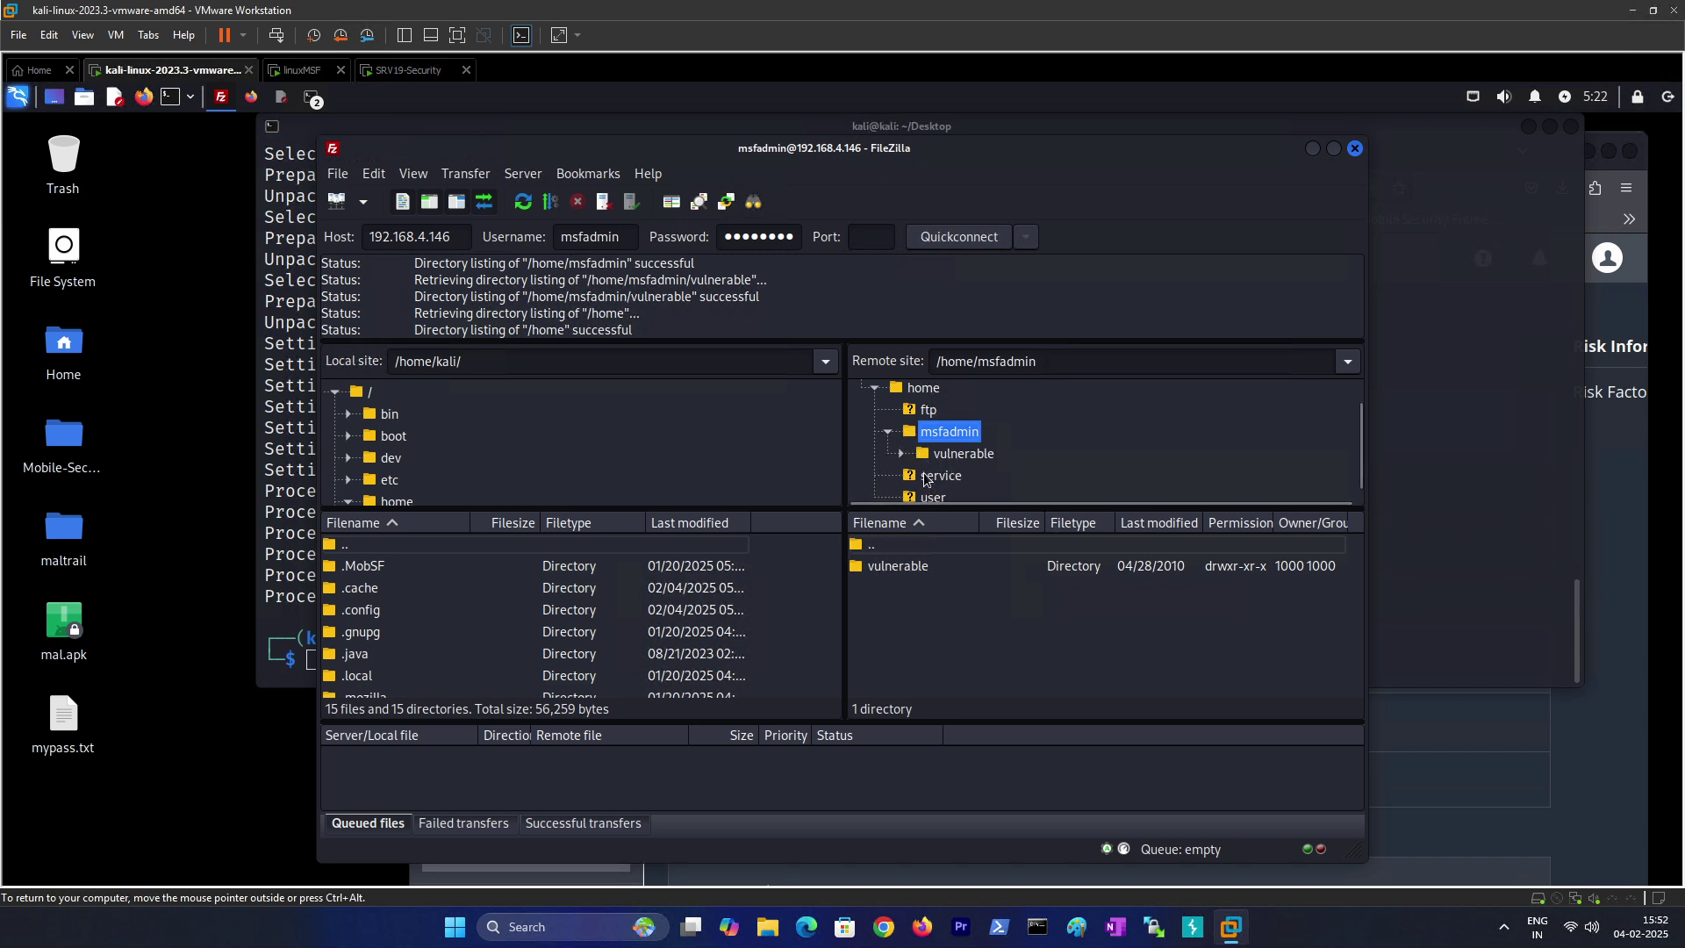
Step: Look through the remote user and service folders and vulnerable's four web-app directories
scroll(936, 493, down, 1)
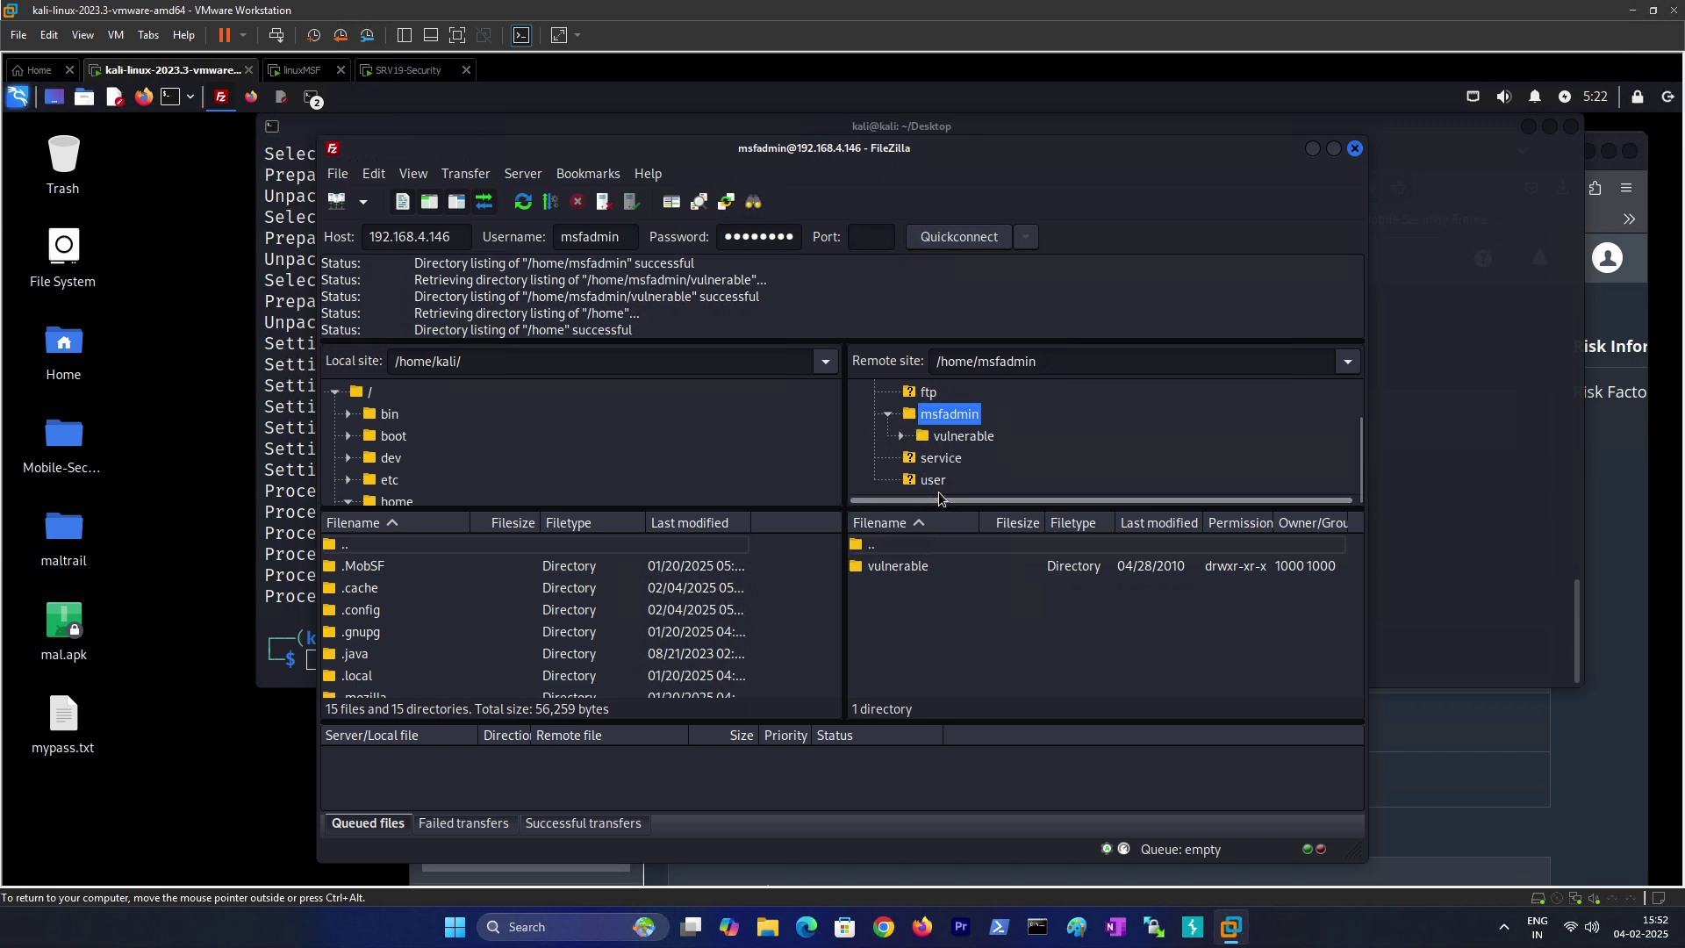
click(932, 486)
click(938, 466)
click(958, 445)
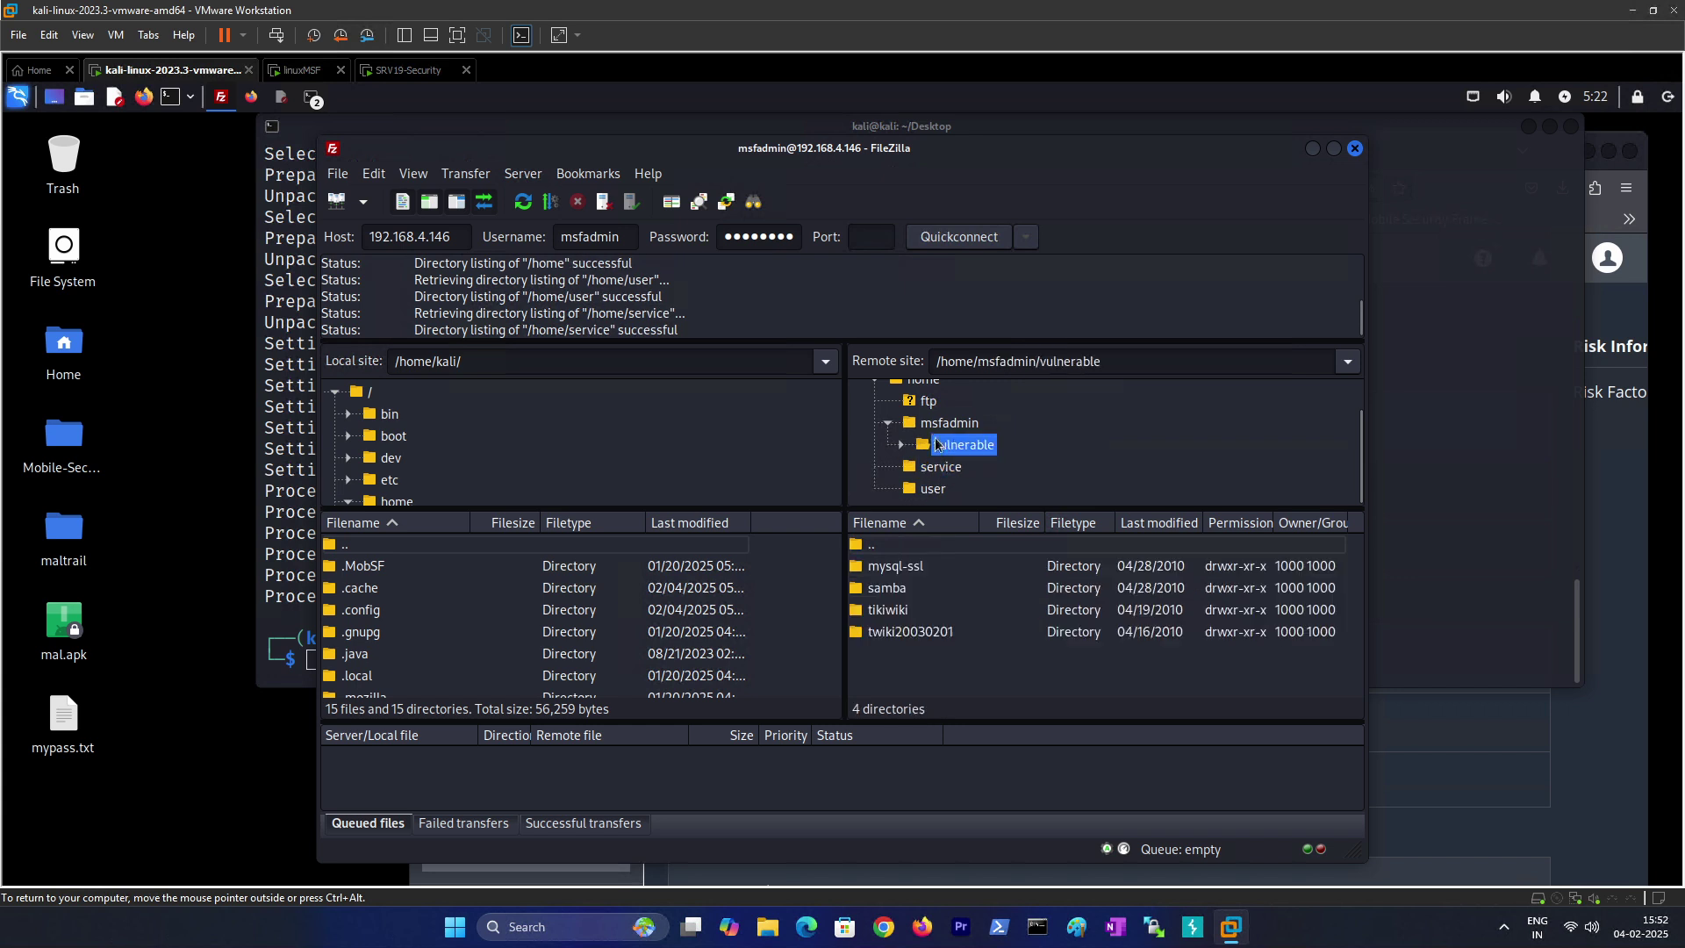
click(941, 424)
click(949, 448)
click(952, 426)
Step: Check the remote ftp folder, then list /home and select msfadmin there
click(930, 402)
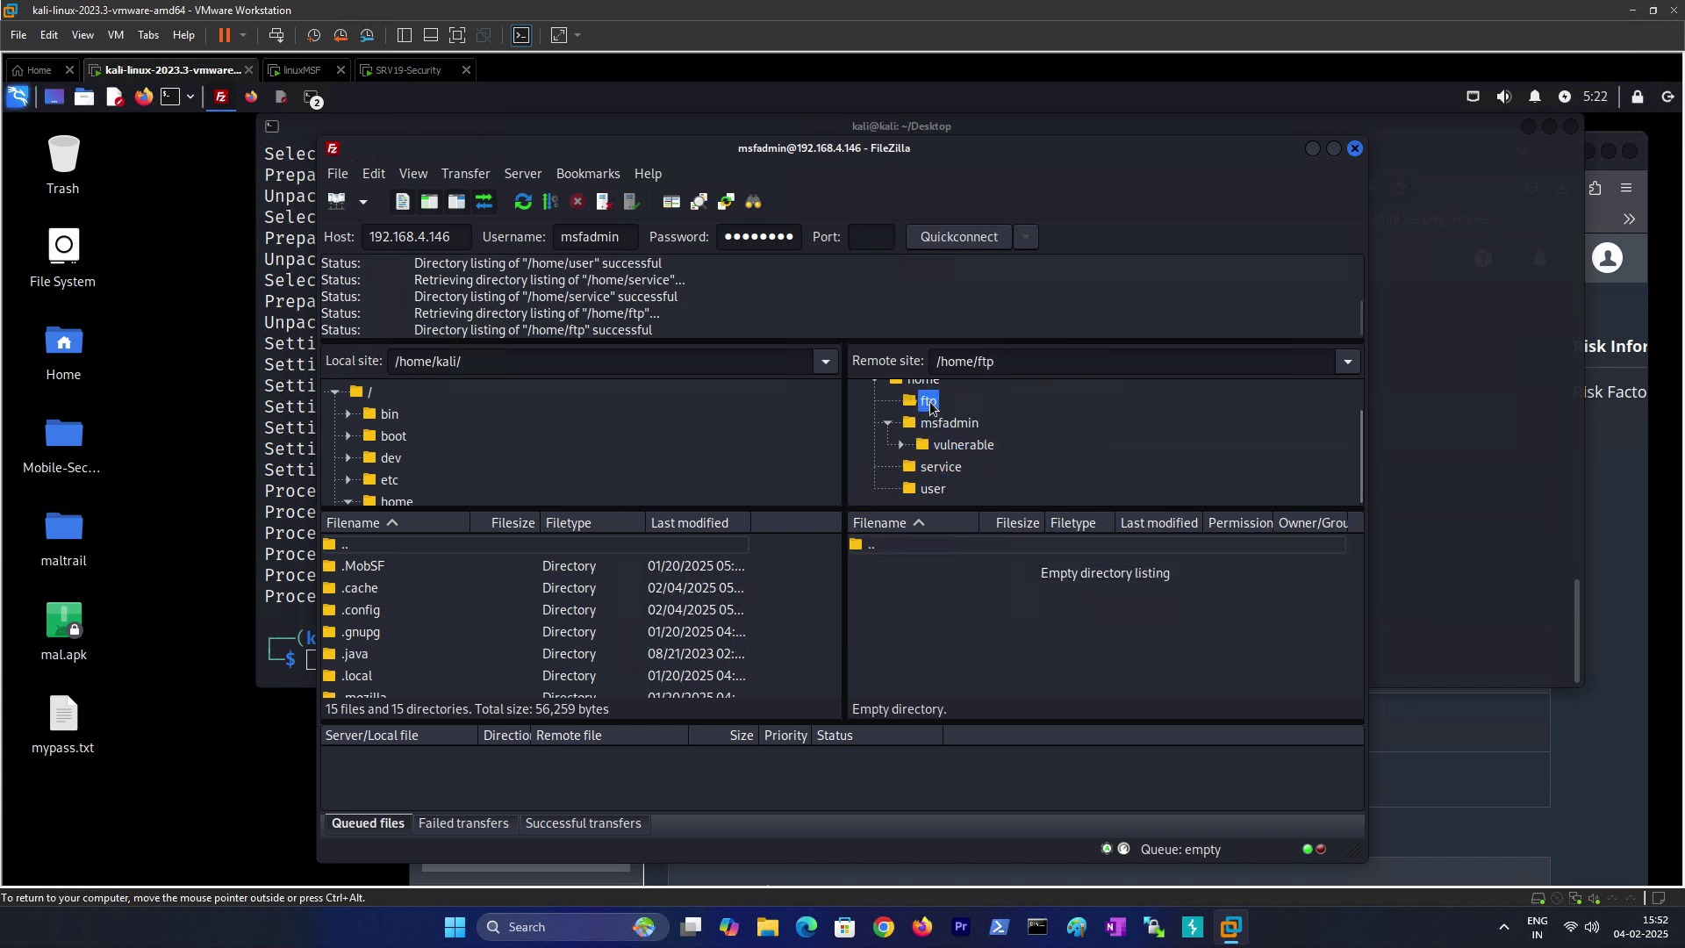
scroll(921, 430, up, 1)
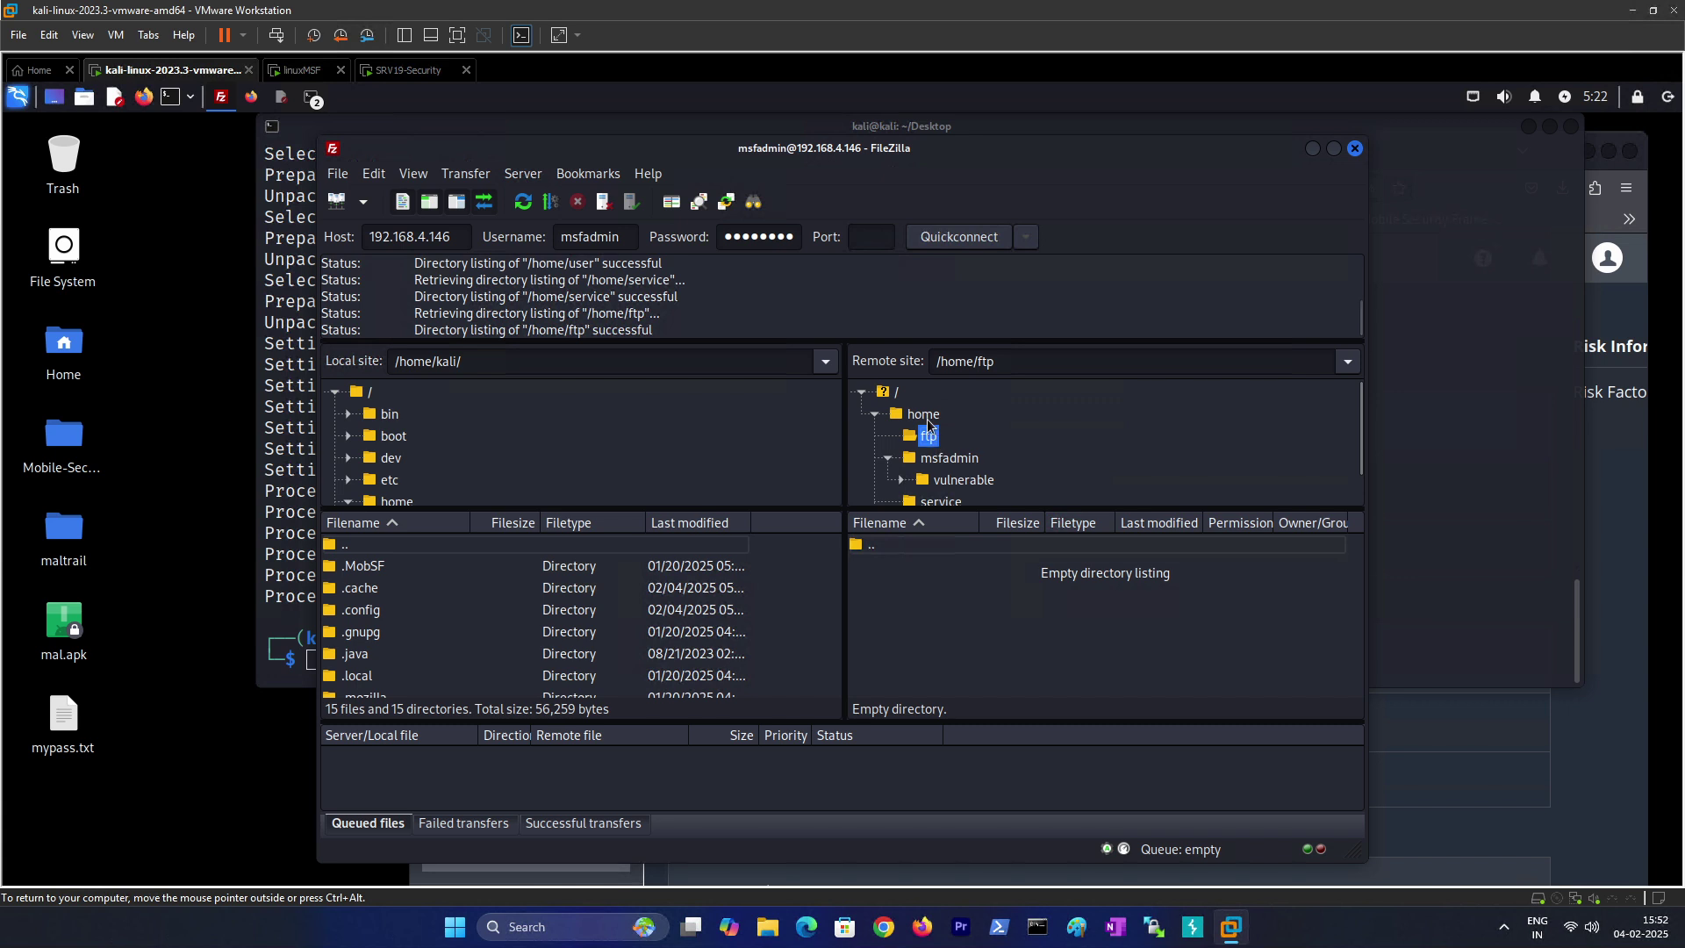
click(923, 414)
click(890, 594)
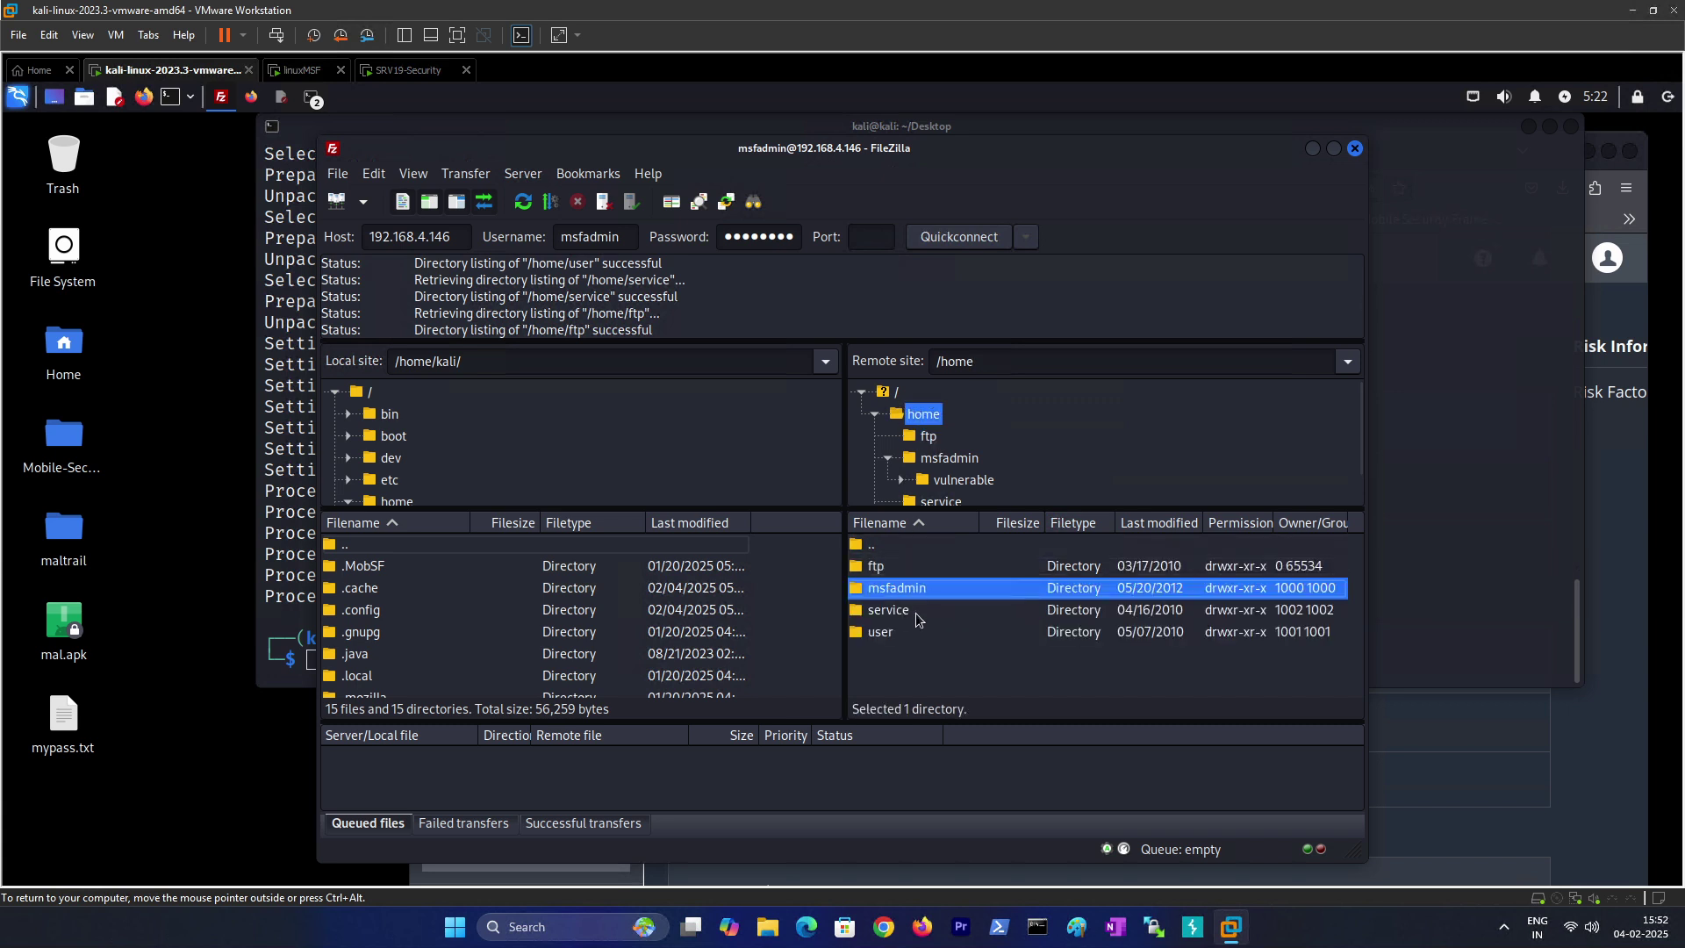
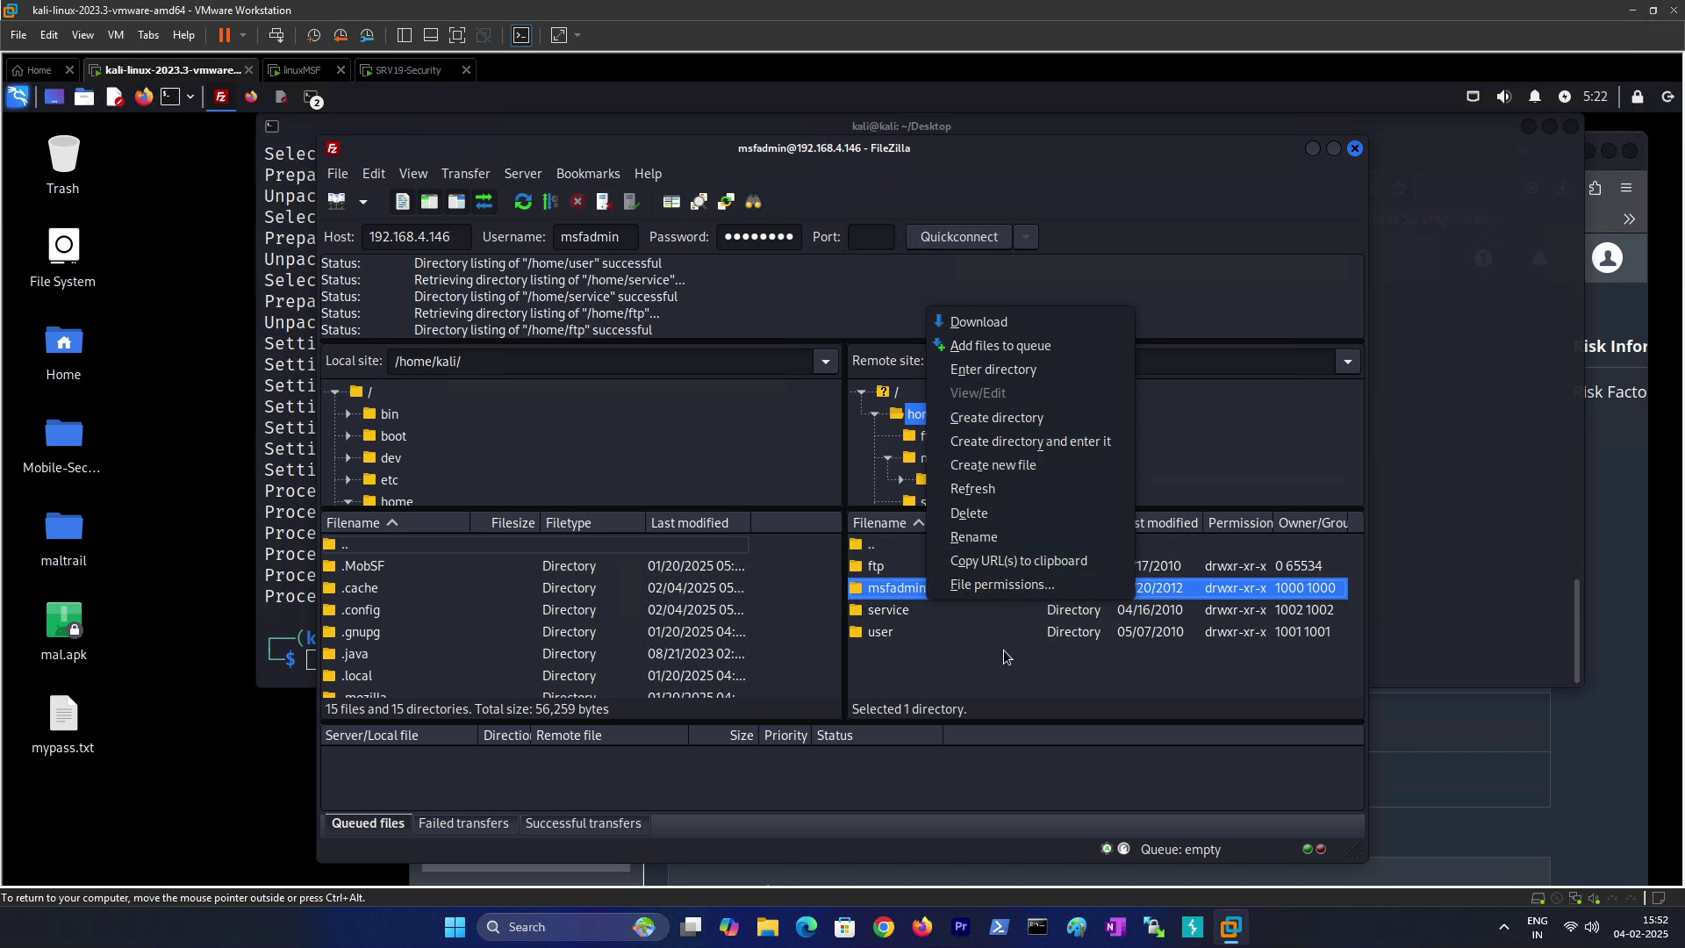
Step: Close the msfadmin context menu and deselect msfadmin in the remote /home listing
click(1005, 592)
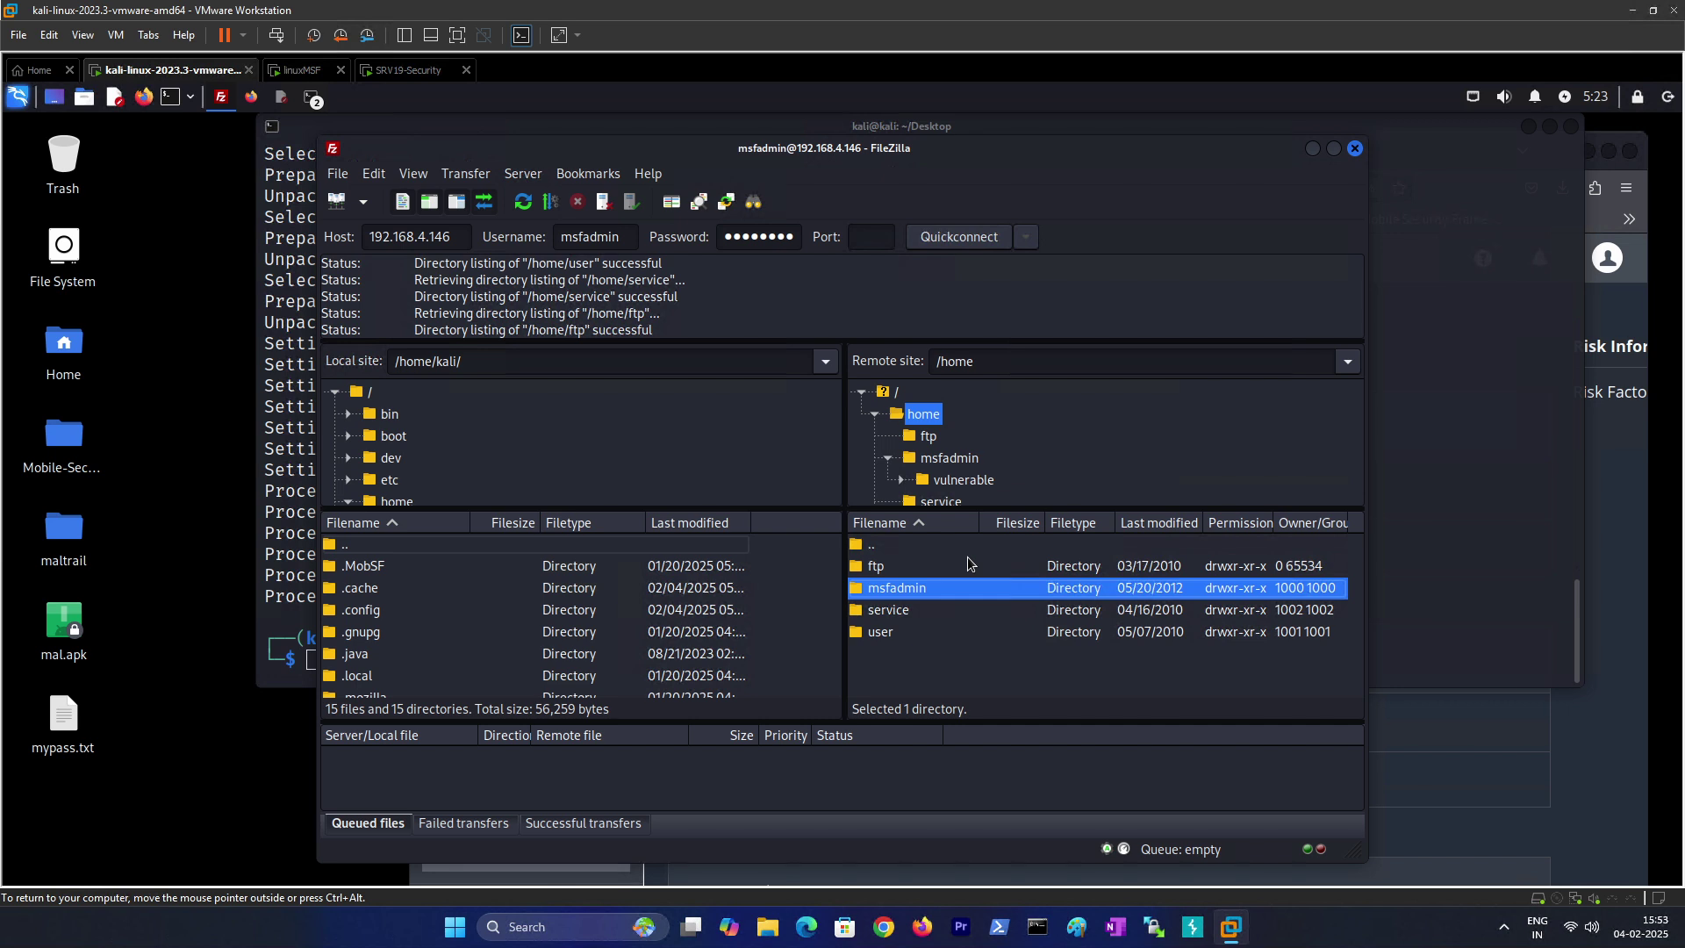
click(932, 653)
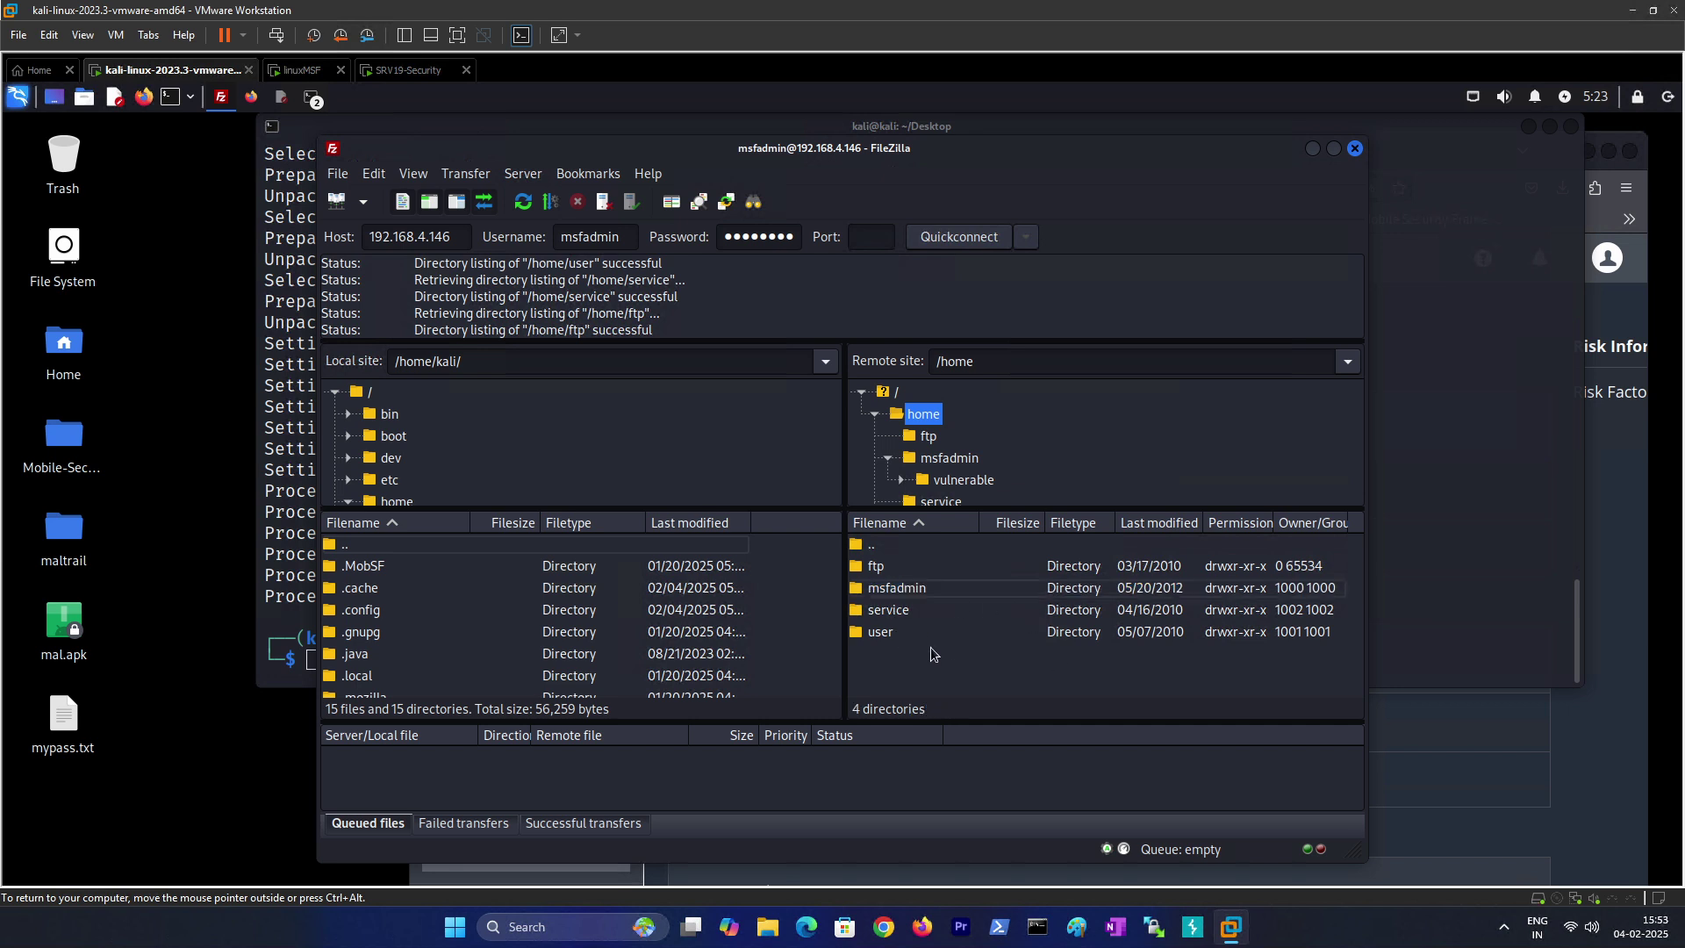
Step: Close FileZilla and bring up the Nessus SYN scanner results for 192.168.4.146
click(1355, 150)
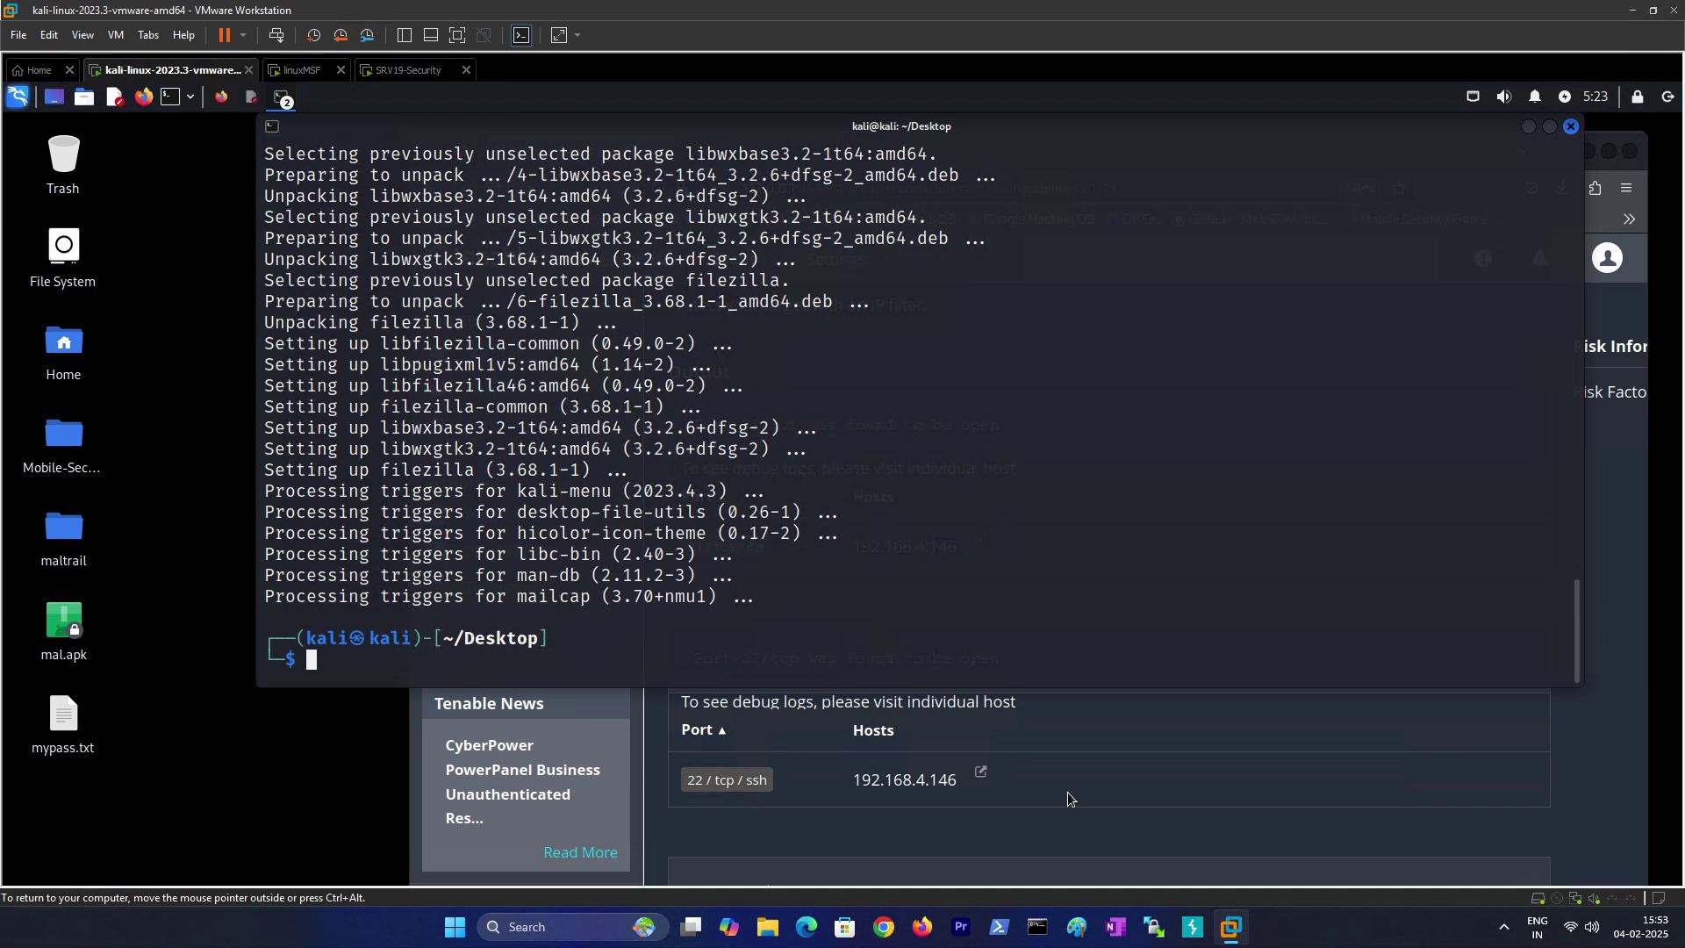
click(1070, 794)
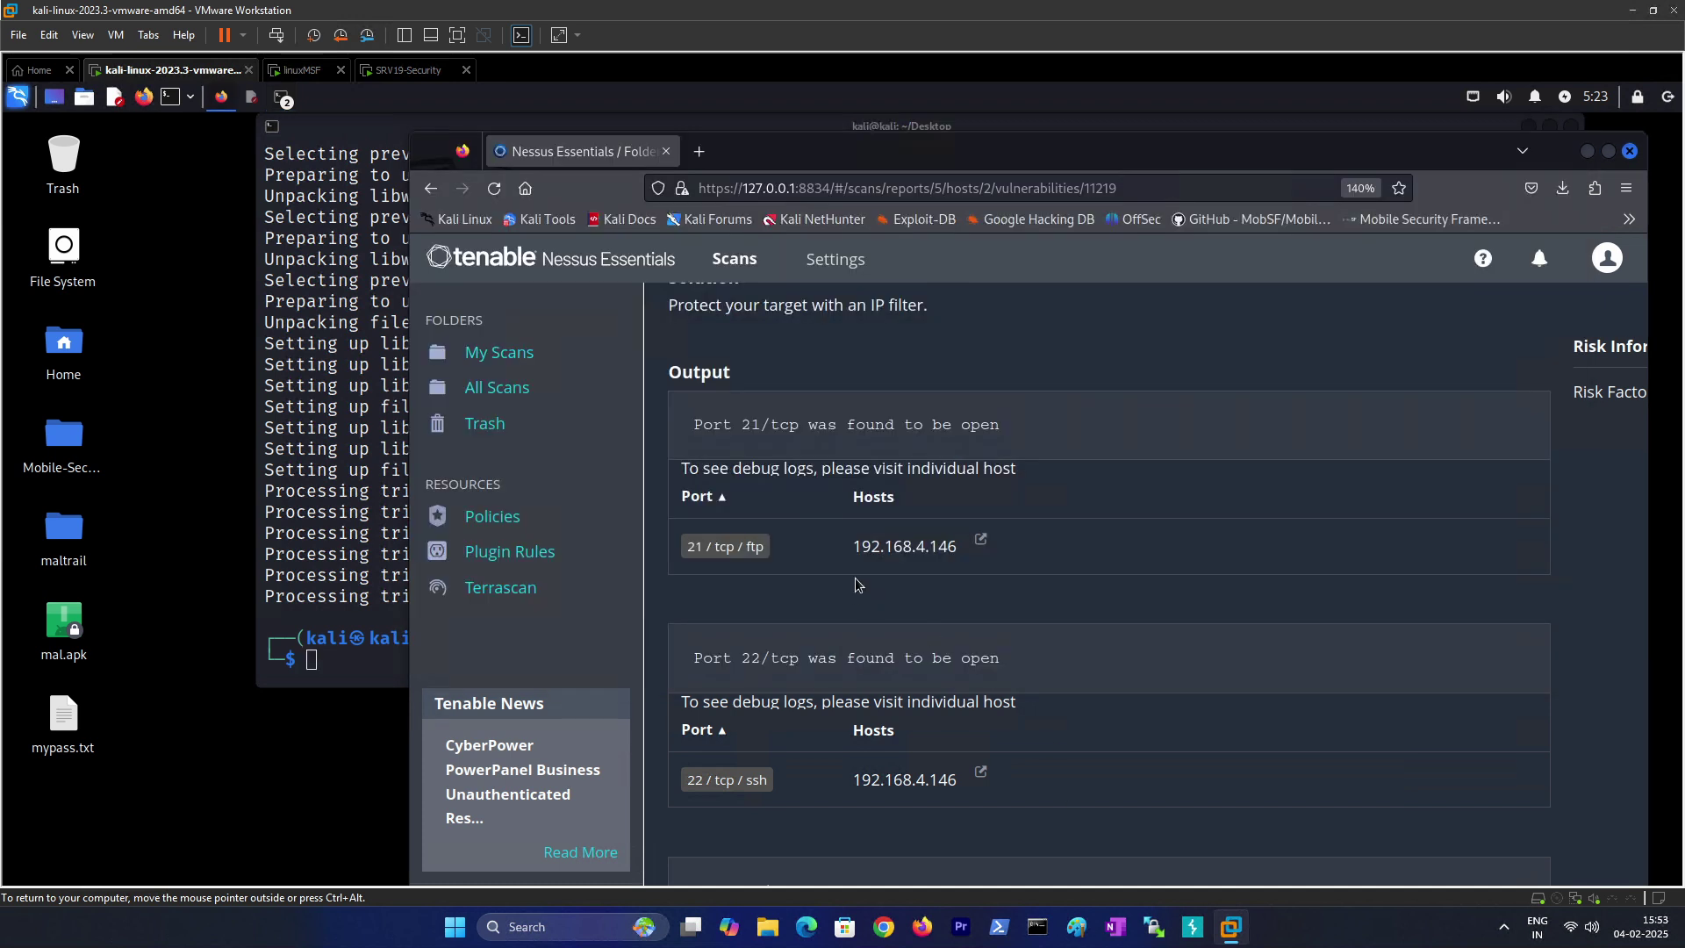
scroll(856, 583, down, 3)
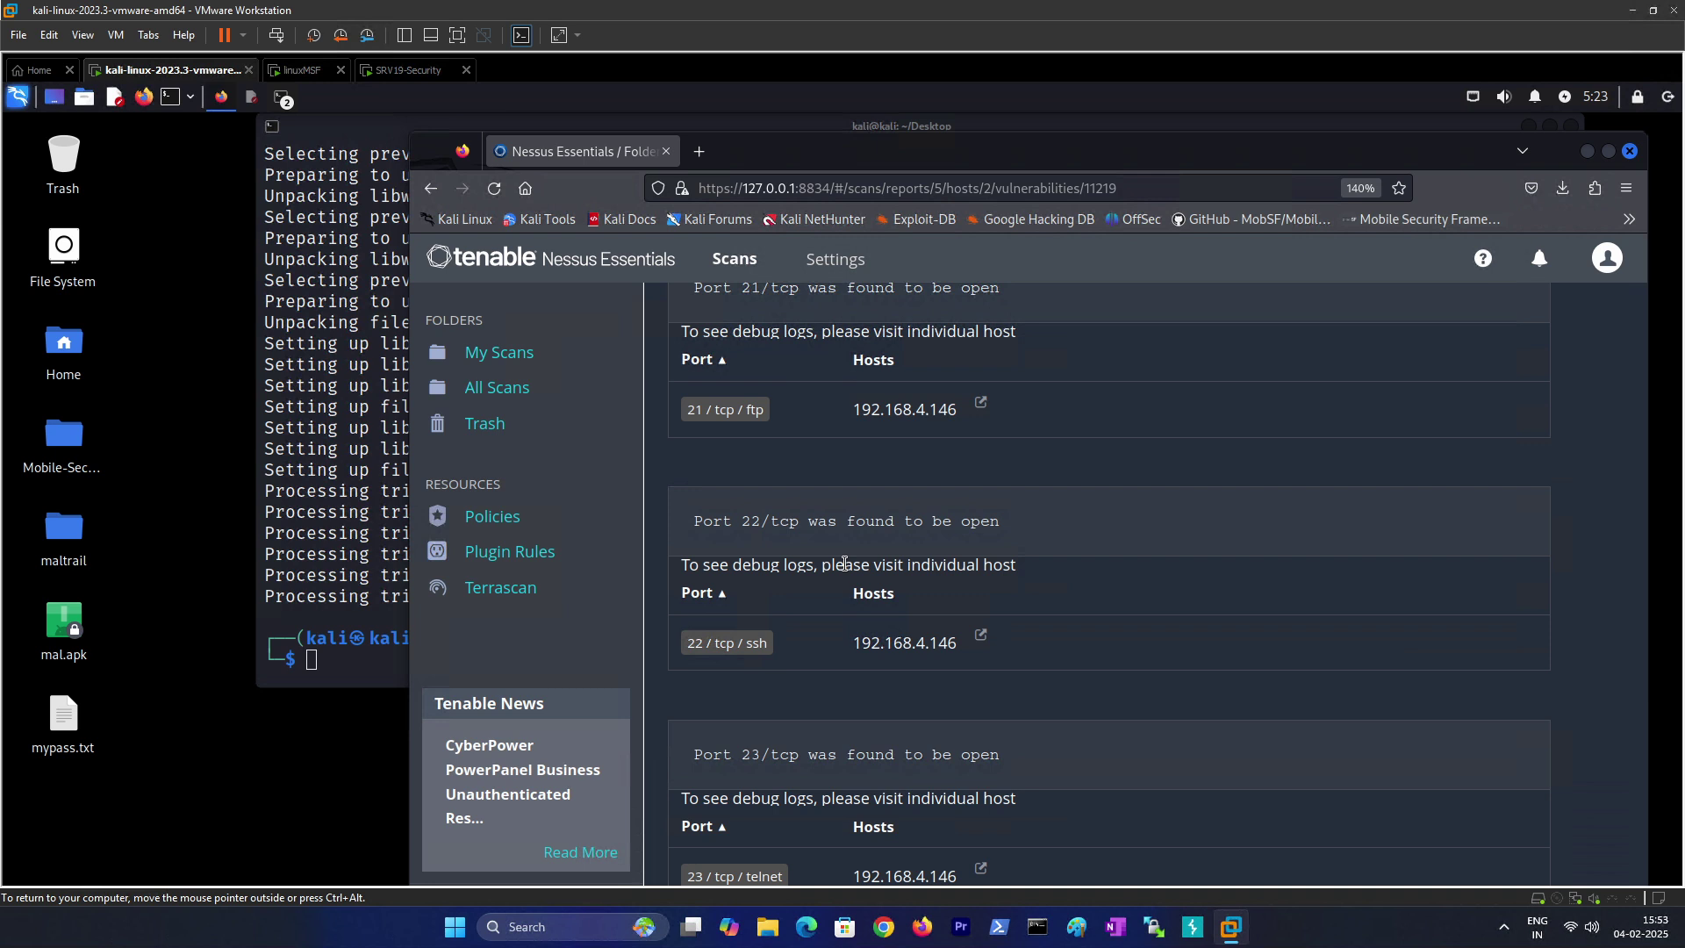
scroll(825, 628, down, 3)
Step: Highlight the open port 22/tcp with its ssh service, then port 23/tcp
drag(742, 389, 900, 396)
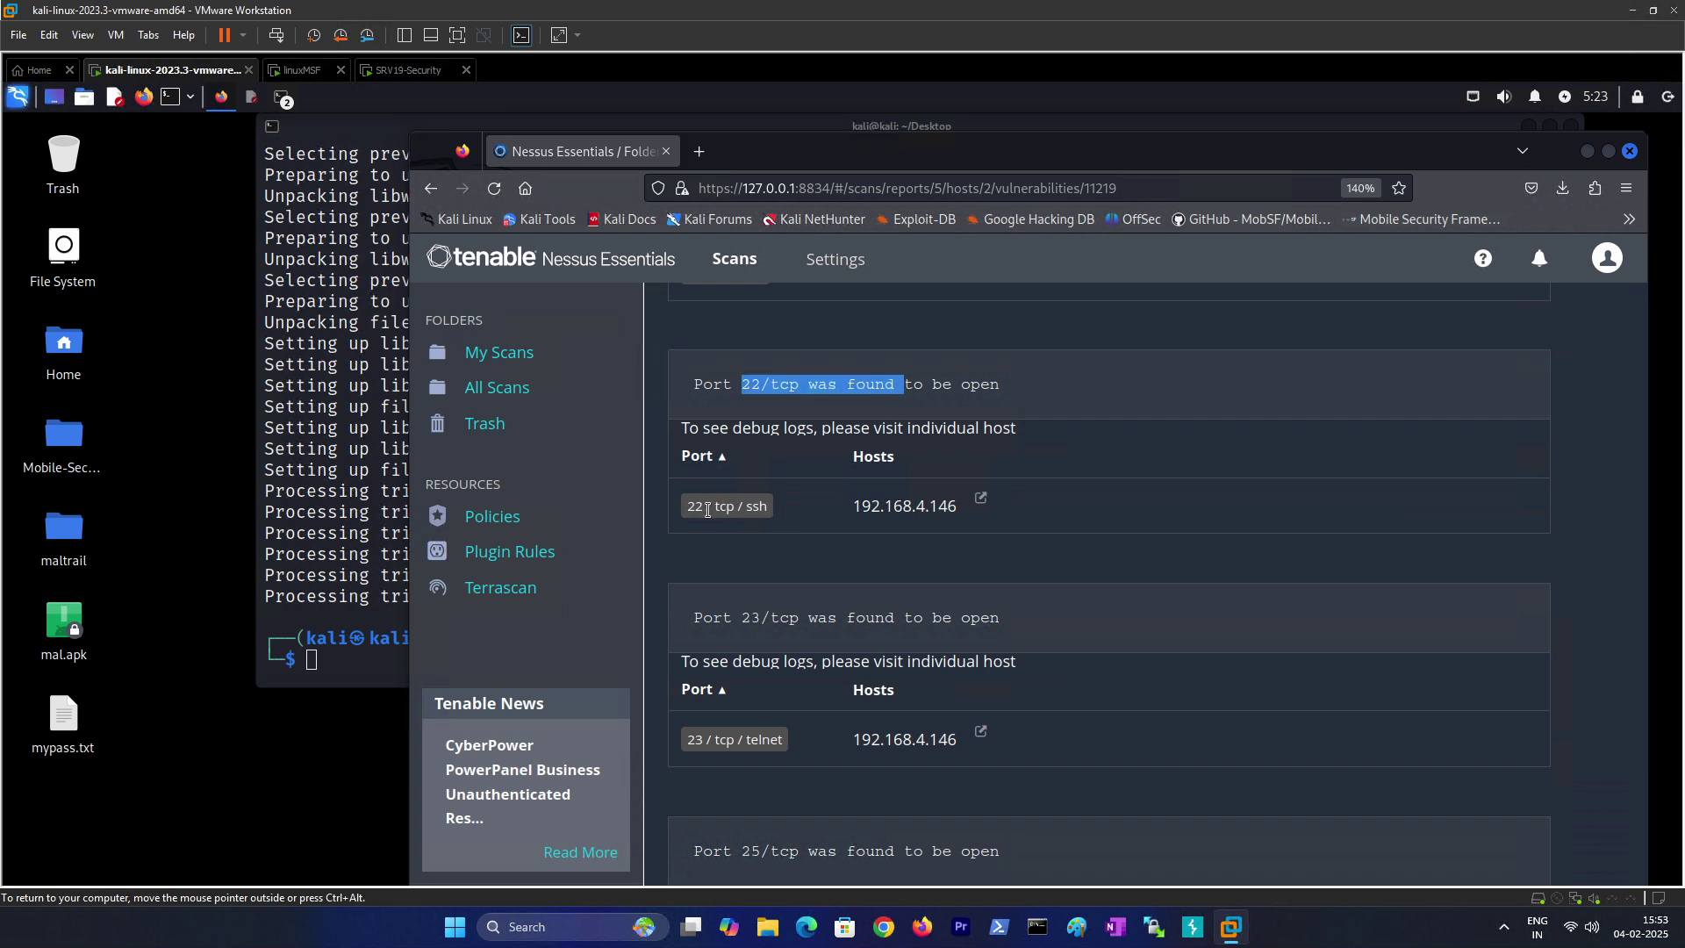
drag(687, 507, 772, 518)
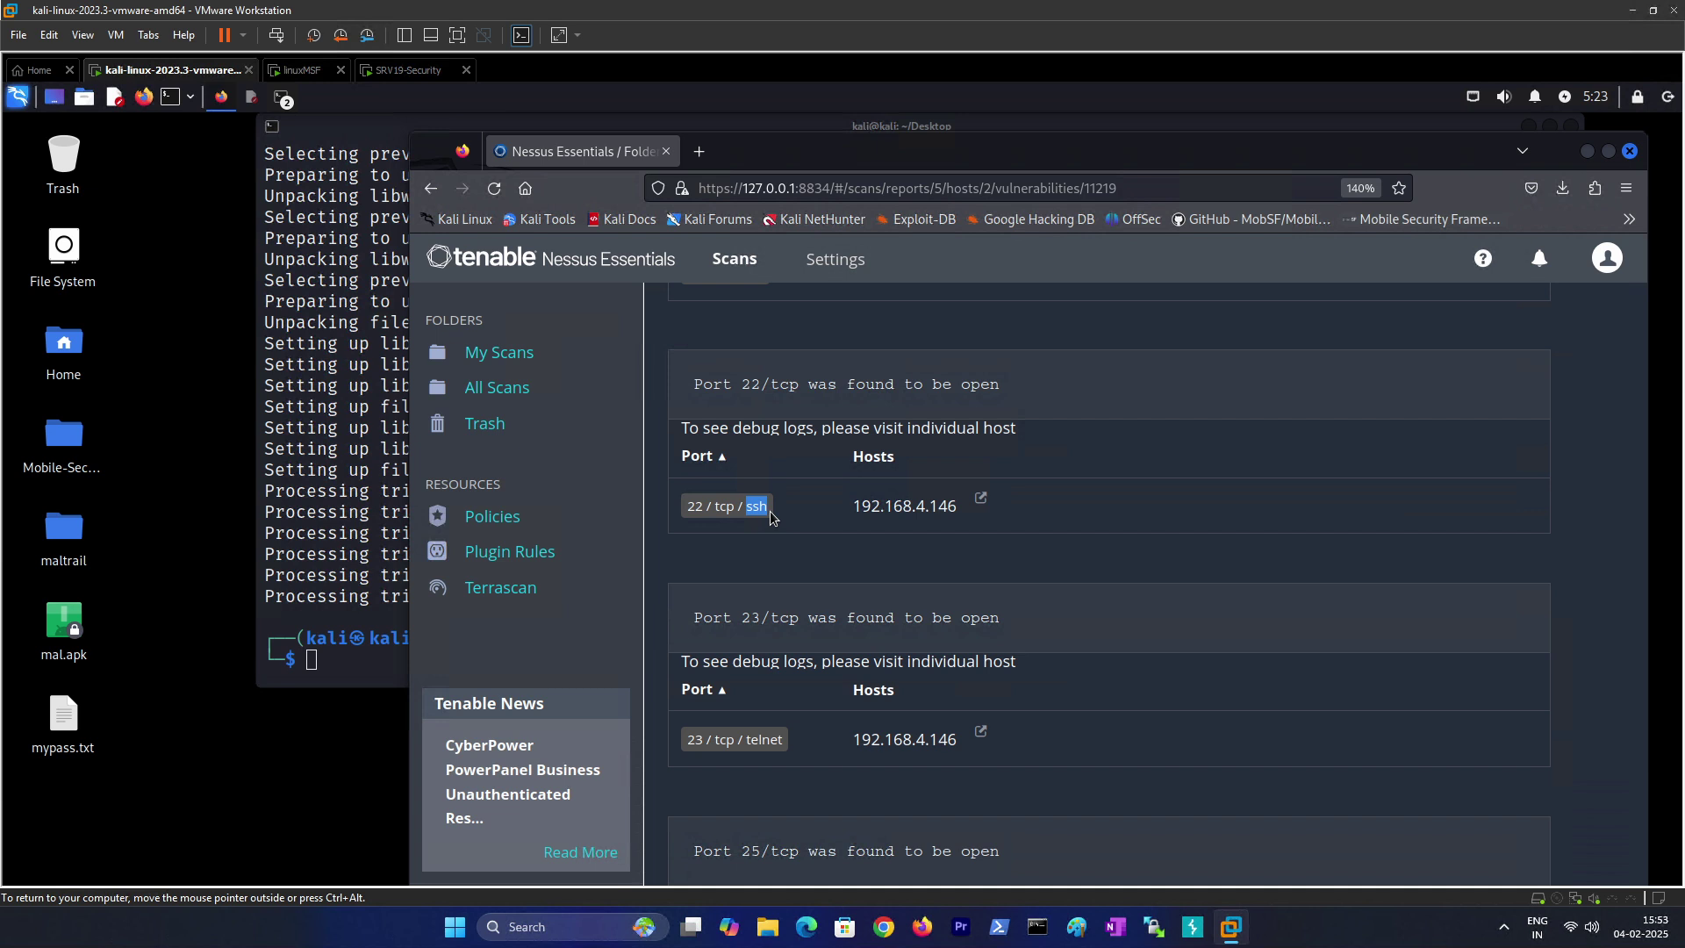
scroll(776, 562, down, 2)
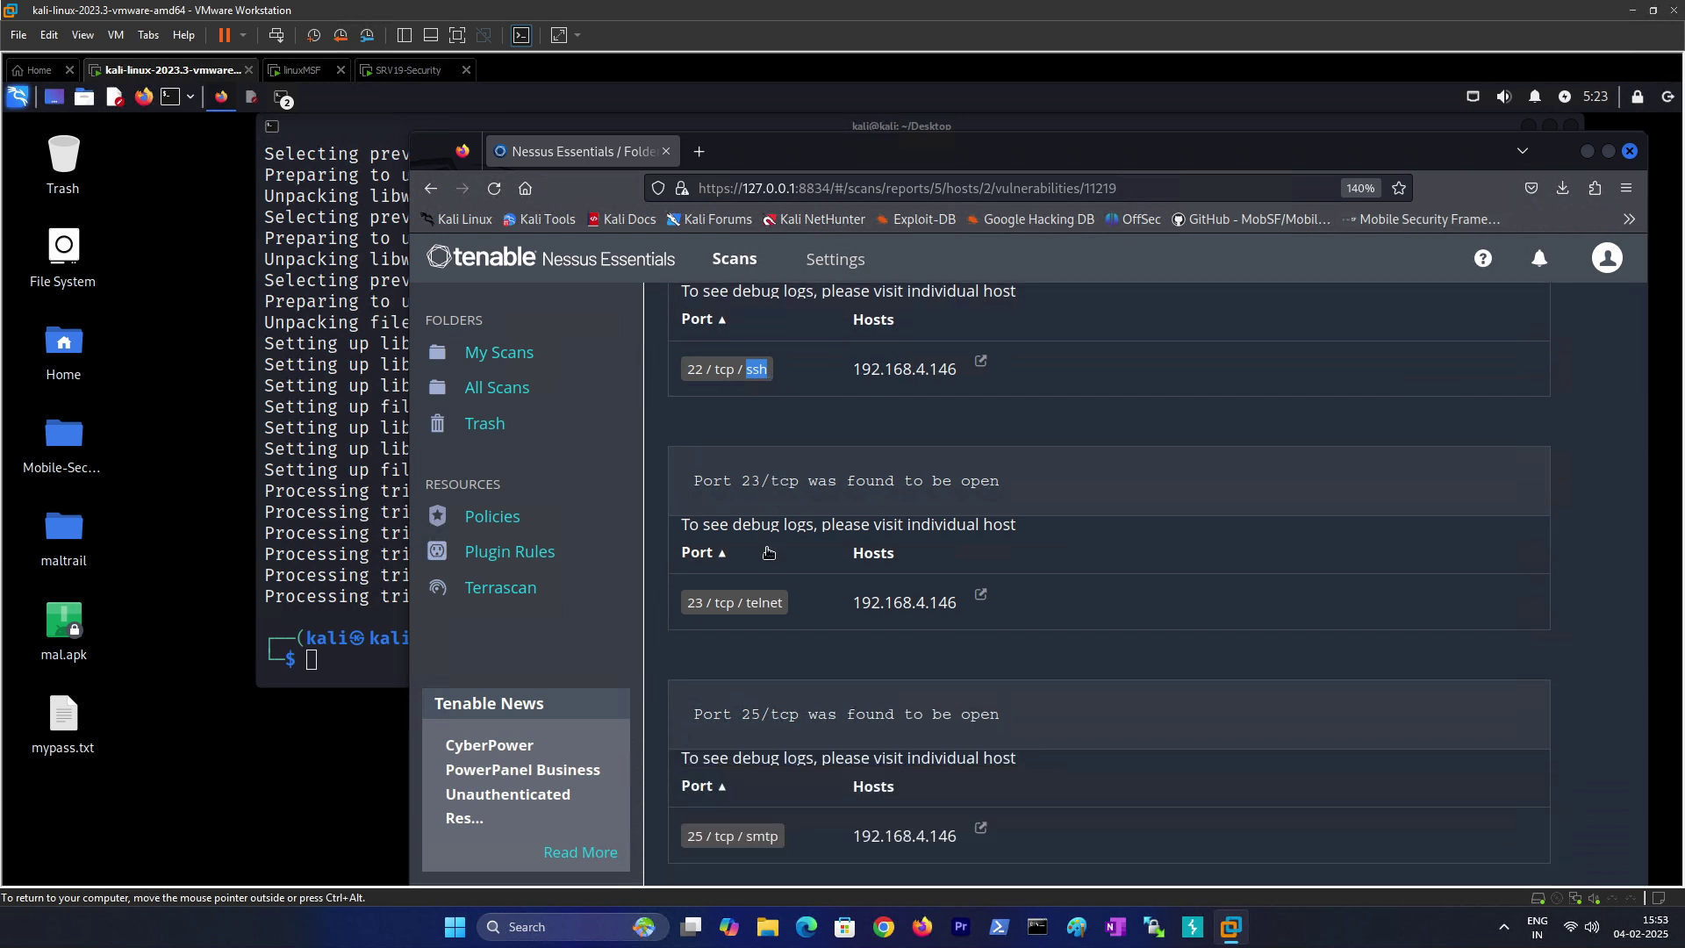
drag(736, 481, 885, 482)
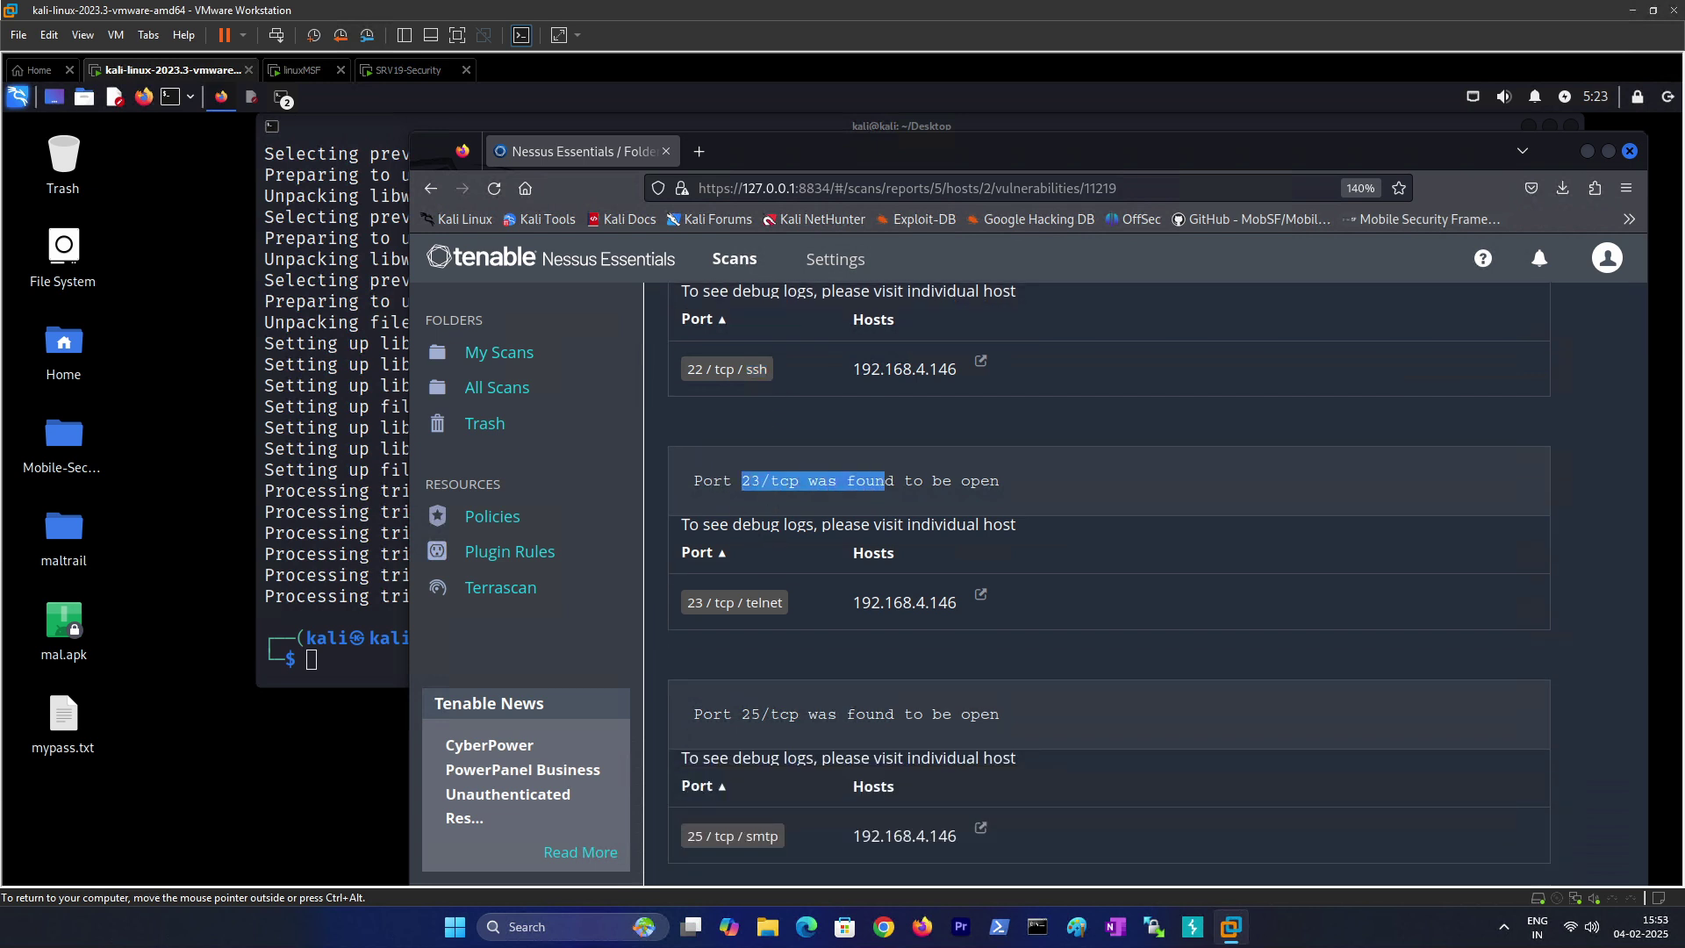
drag(744, 606, 790, 611)
Step: Highlight the smtp service on port 25/tcp and review the port 53/tcp finding
scroll(769, 634, down, 4)
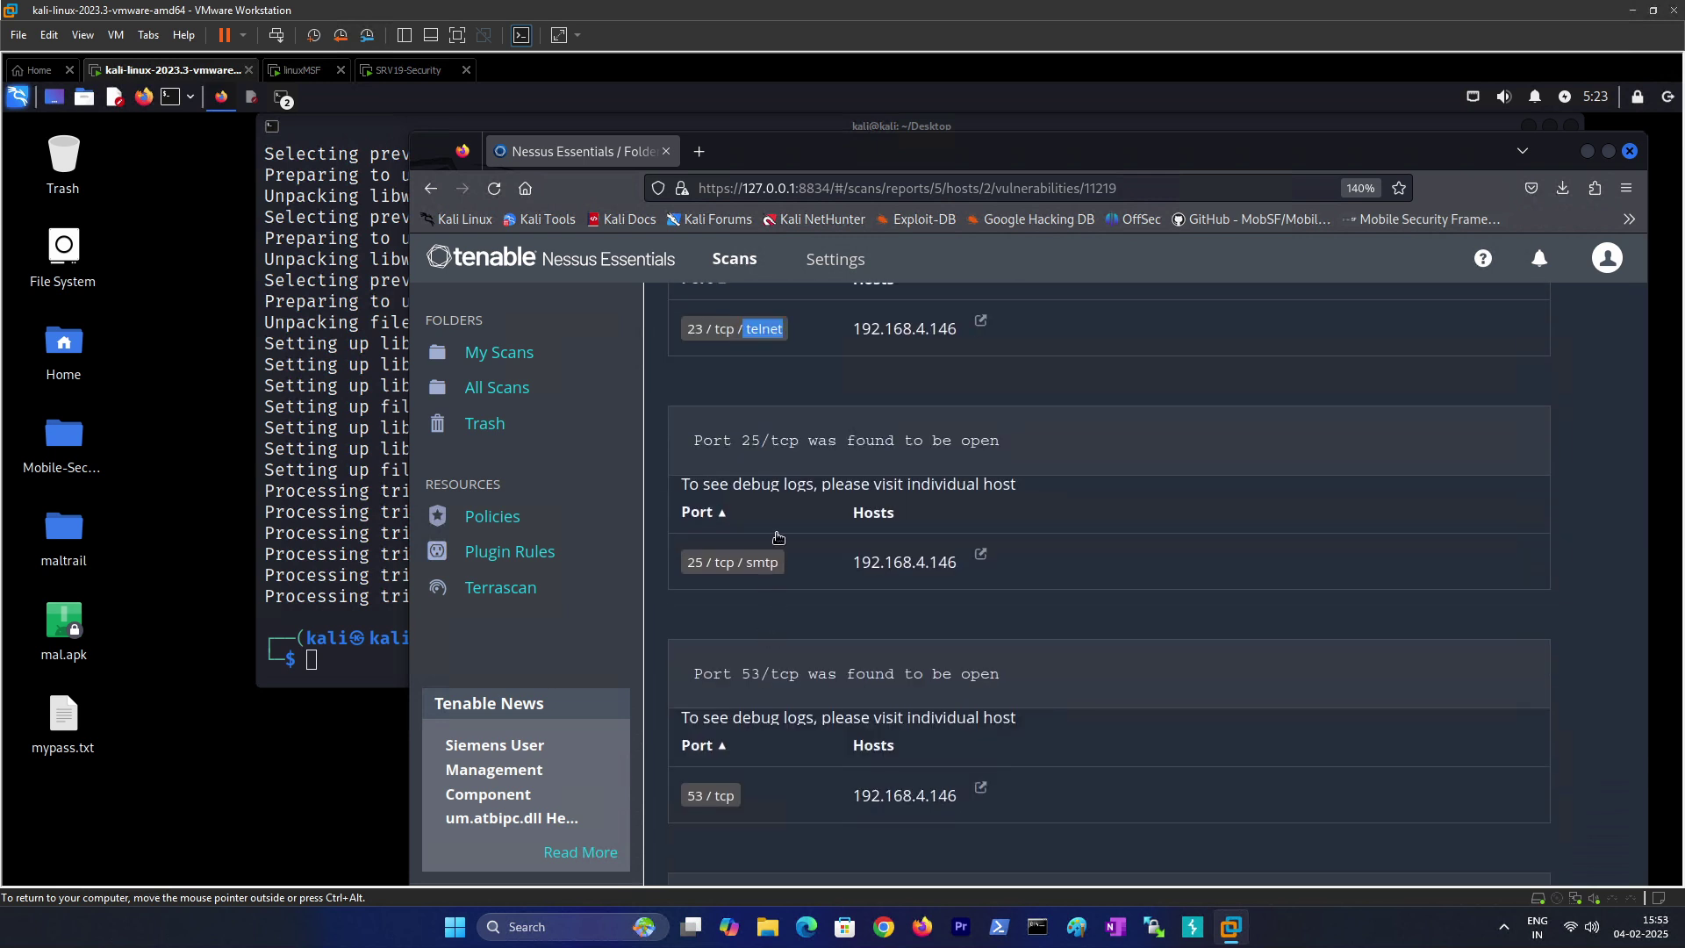
drag(770, 444, 797, 443)
click(763, 444)
mouse_move(748, 565)
mouse_down()
mouse_move(780, 569)
mouse_move(762, 538)
mouse_up()
scroll(779, 569, down, 2)
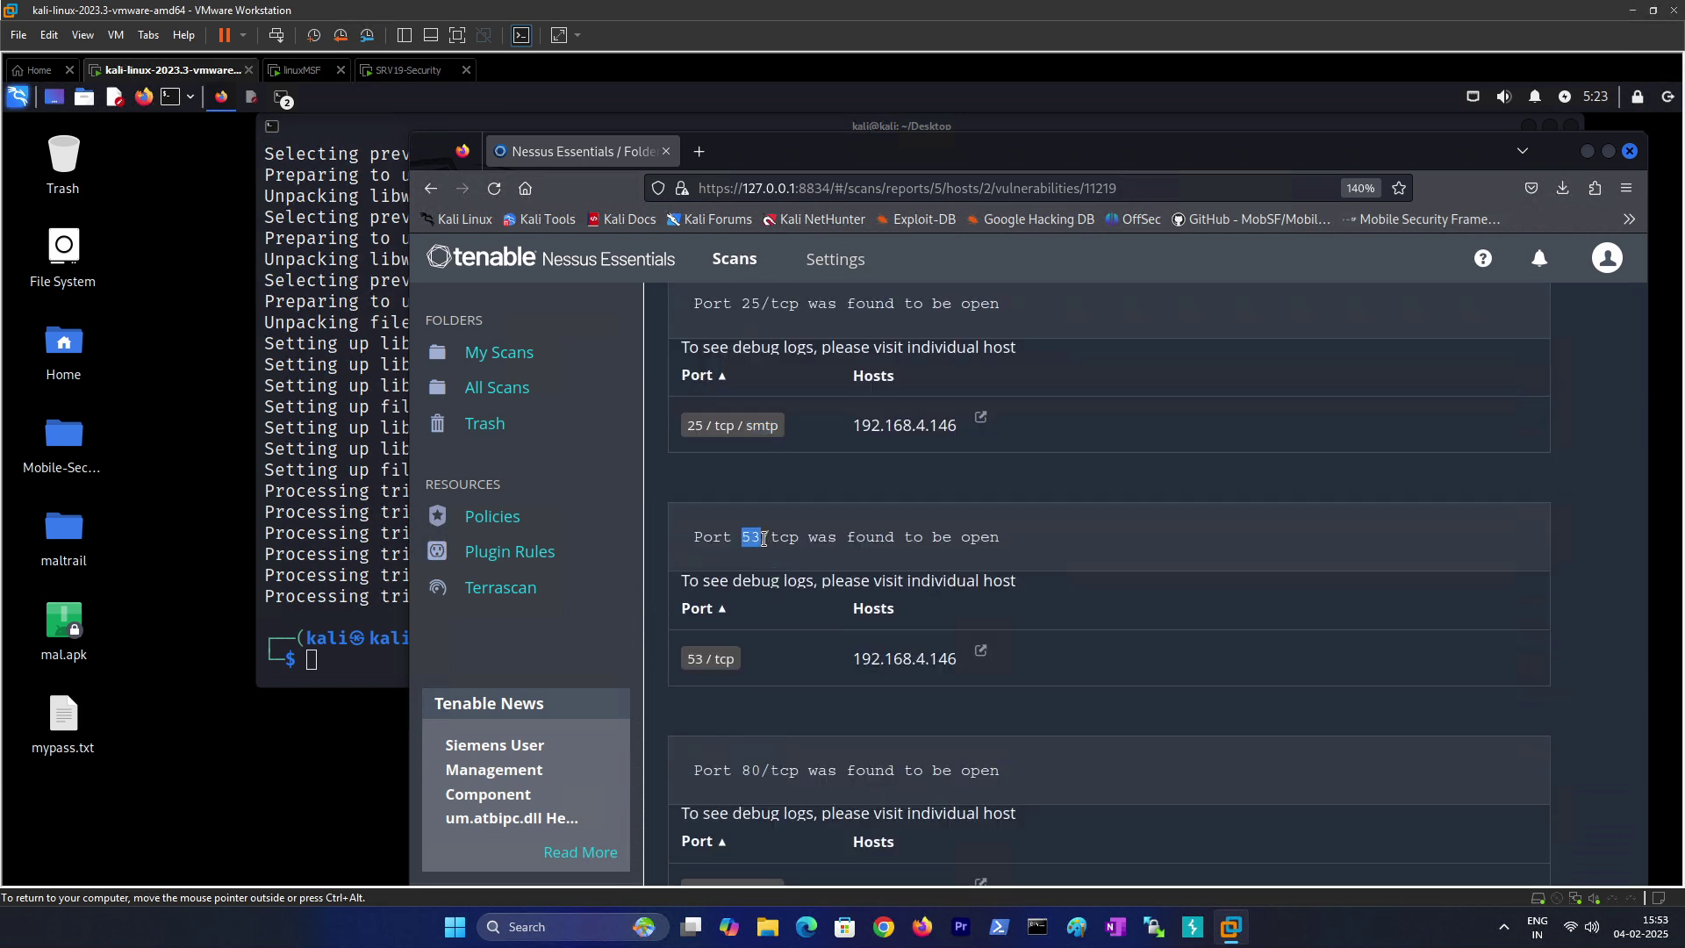
drag(716, 660, 748, 663)
scroll(786, 654, down, 2)
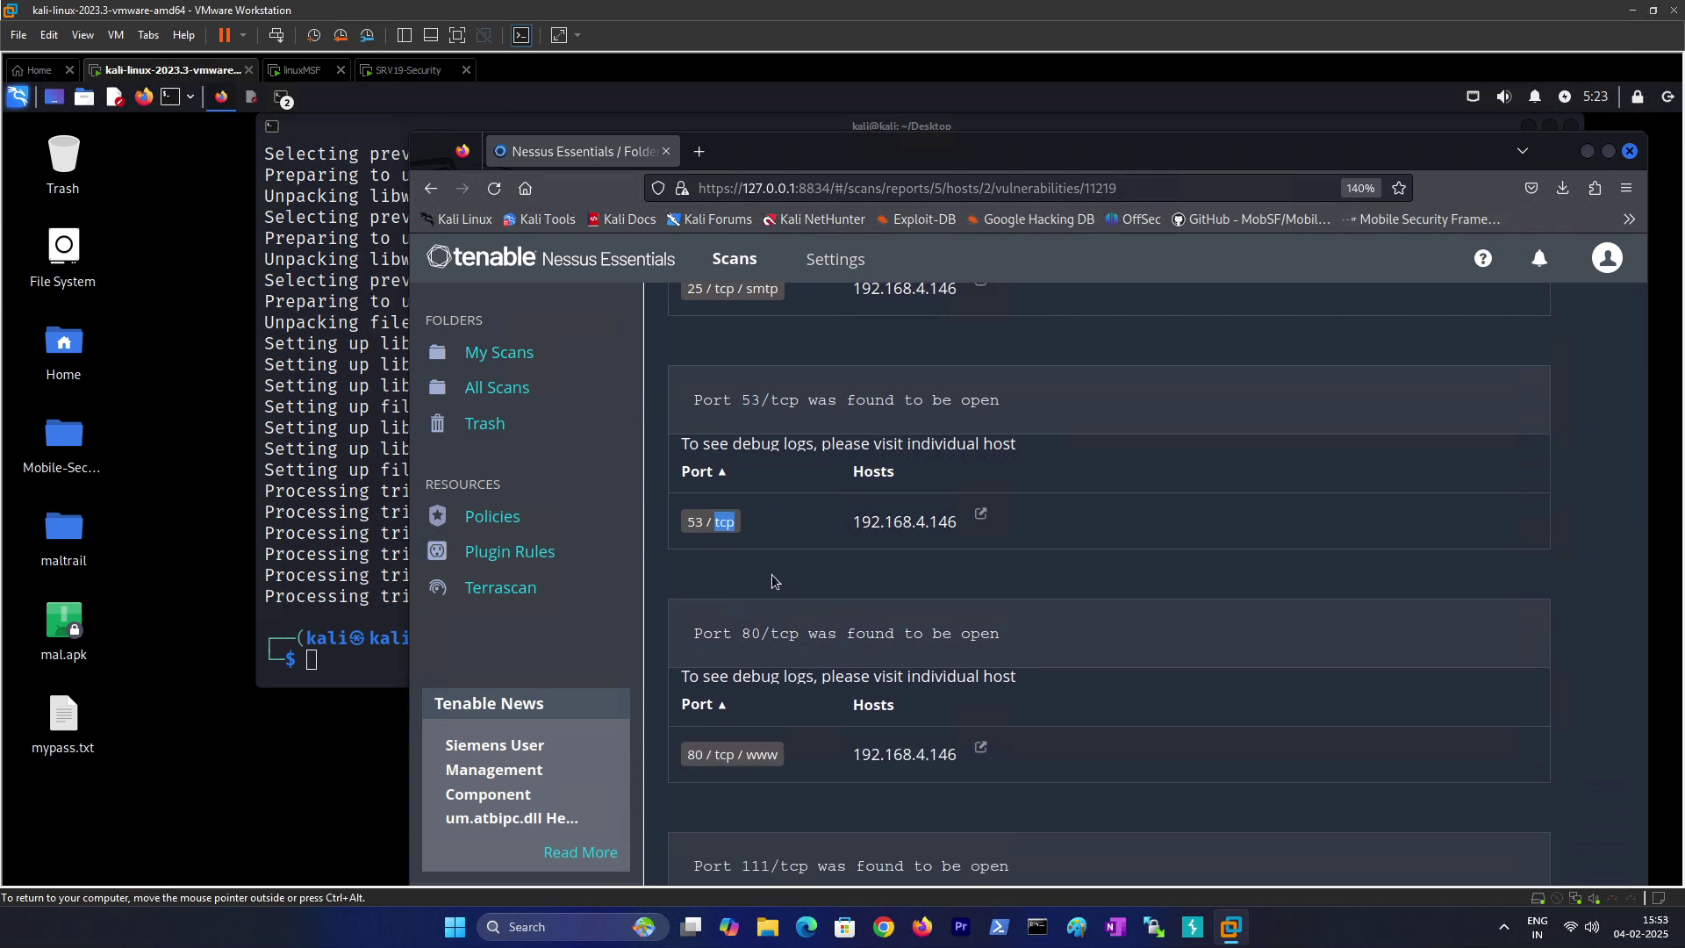
click(726, 530)
Step: Highlight the www service on port 80, then review the remaining ports through 1524/tcp
drag(751, 756, 768, 756)
scroll(754, 721, down, 3)
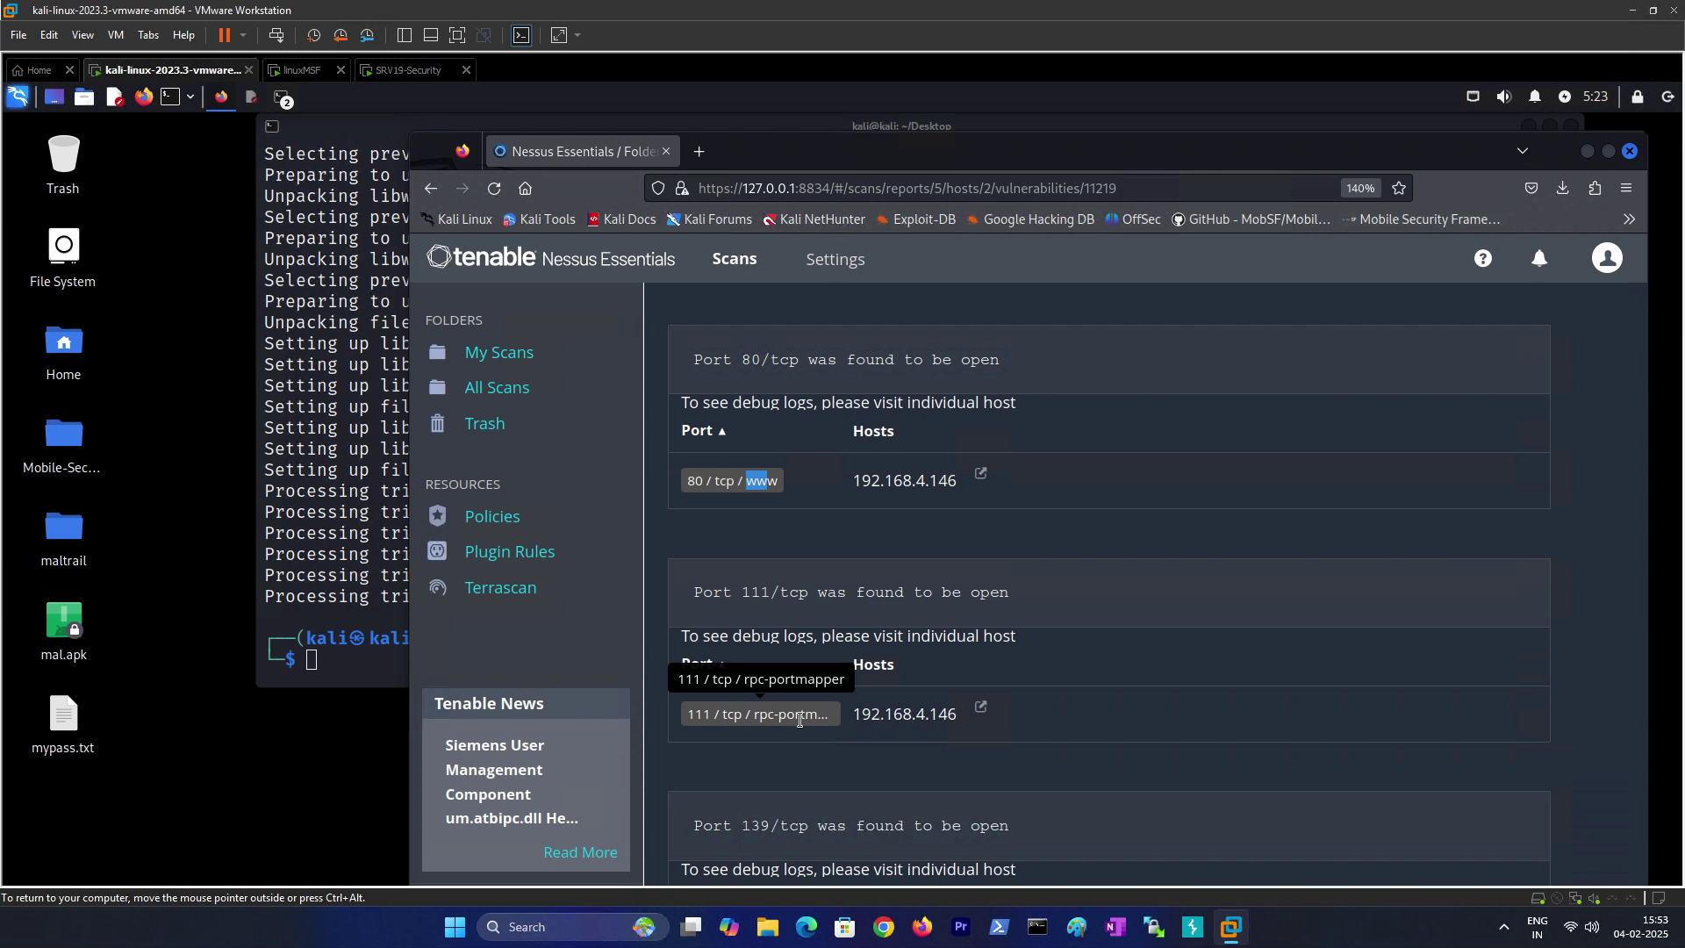
scroll(818, 702, down, 3)
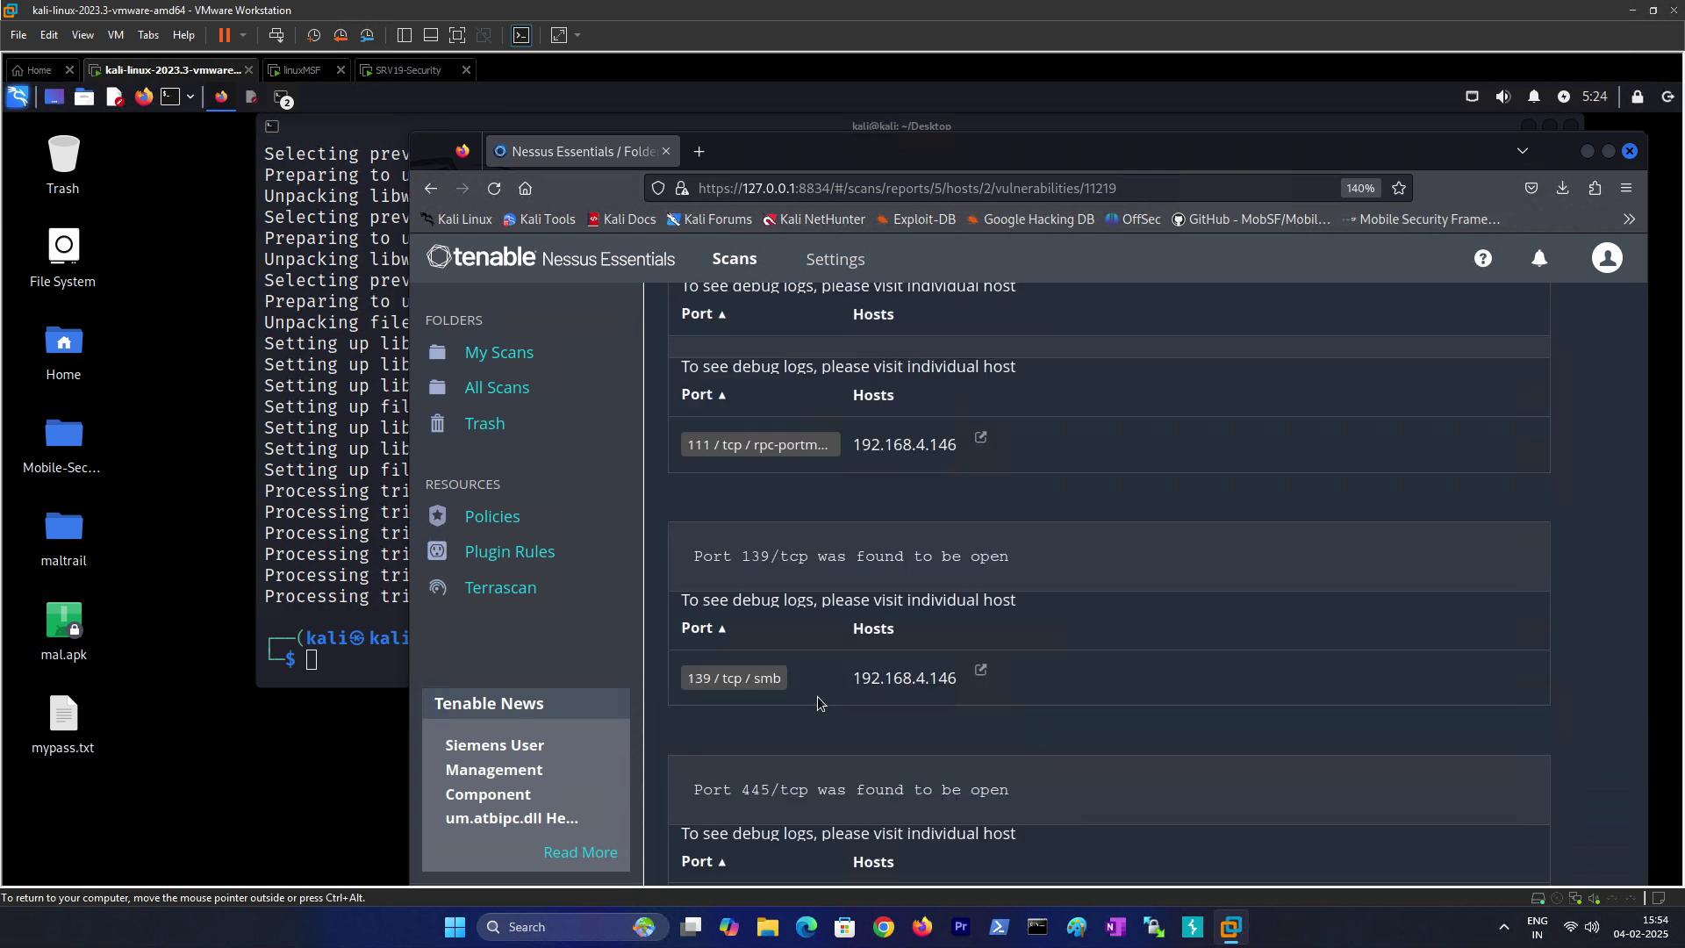
scroll(818, 702, down, 2)
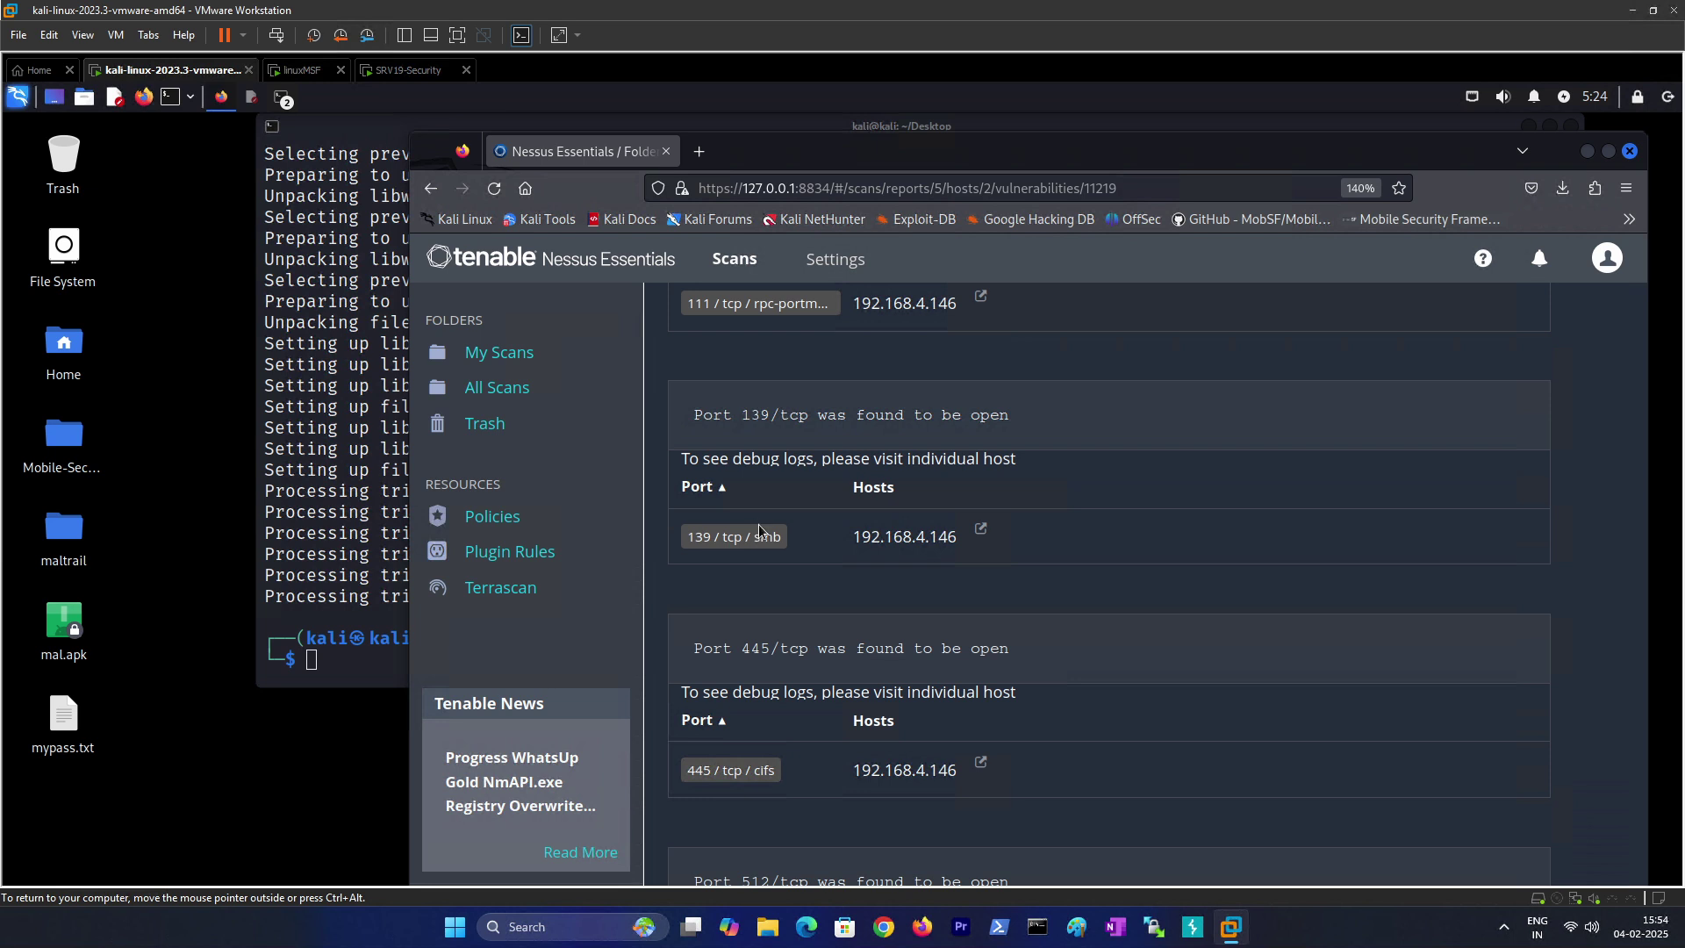
scroll(756, 618, down, 2)
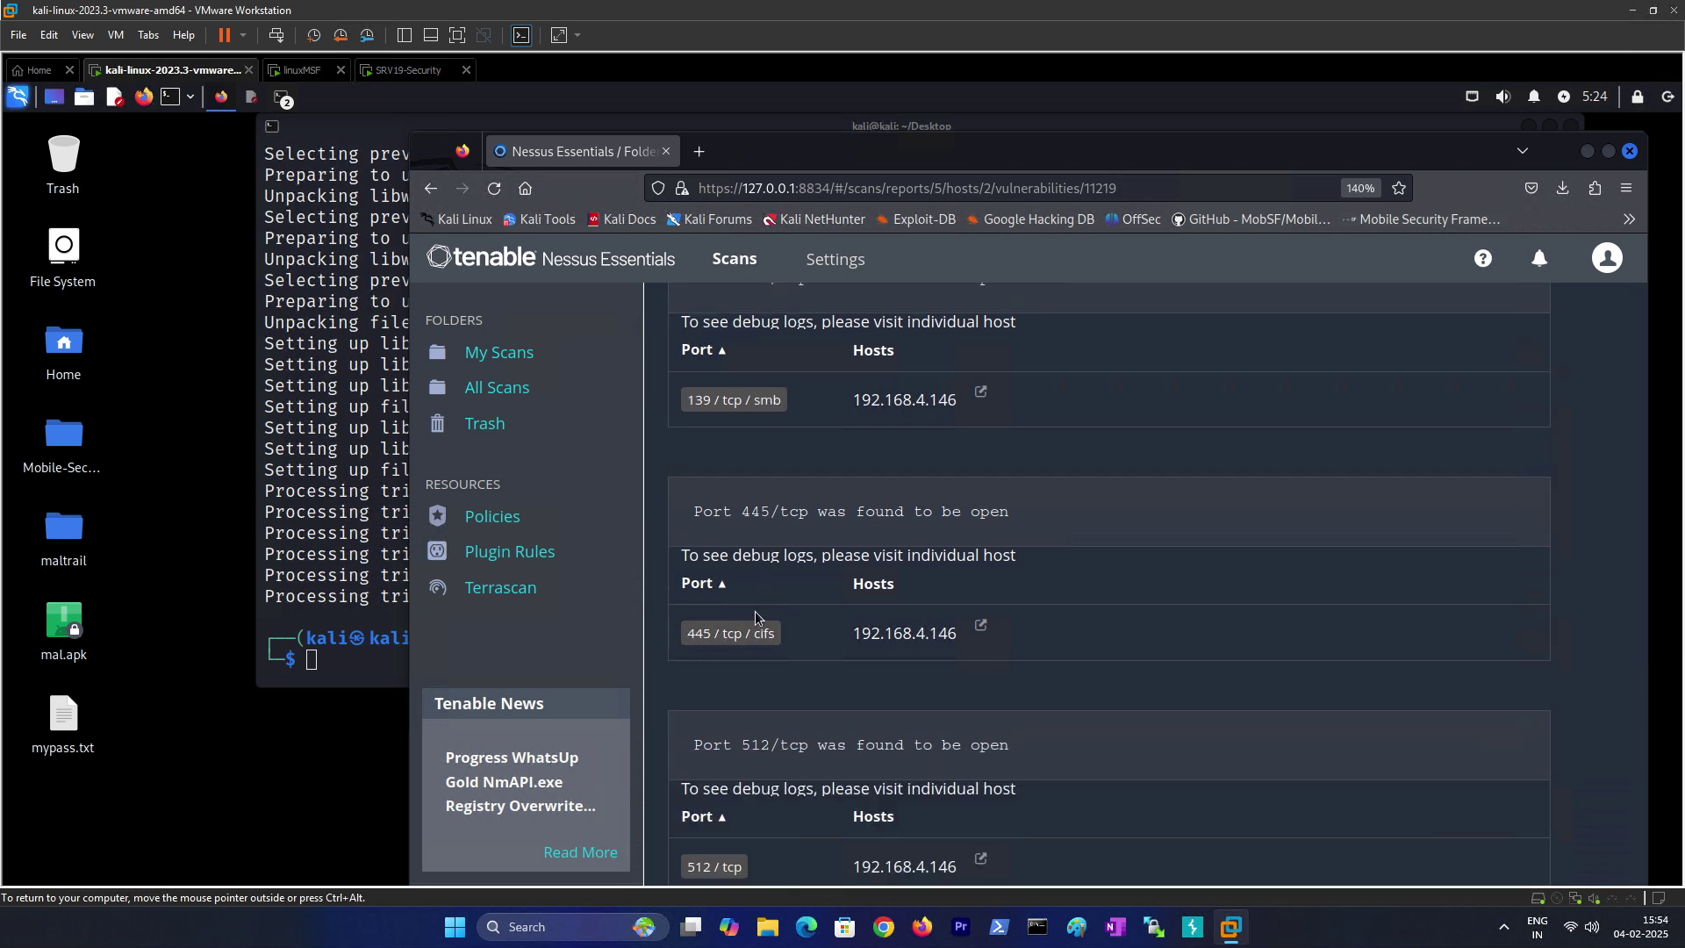
scroll(760, 669, down, 5)
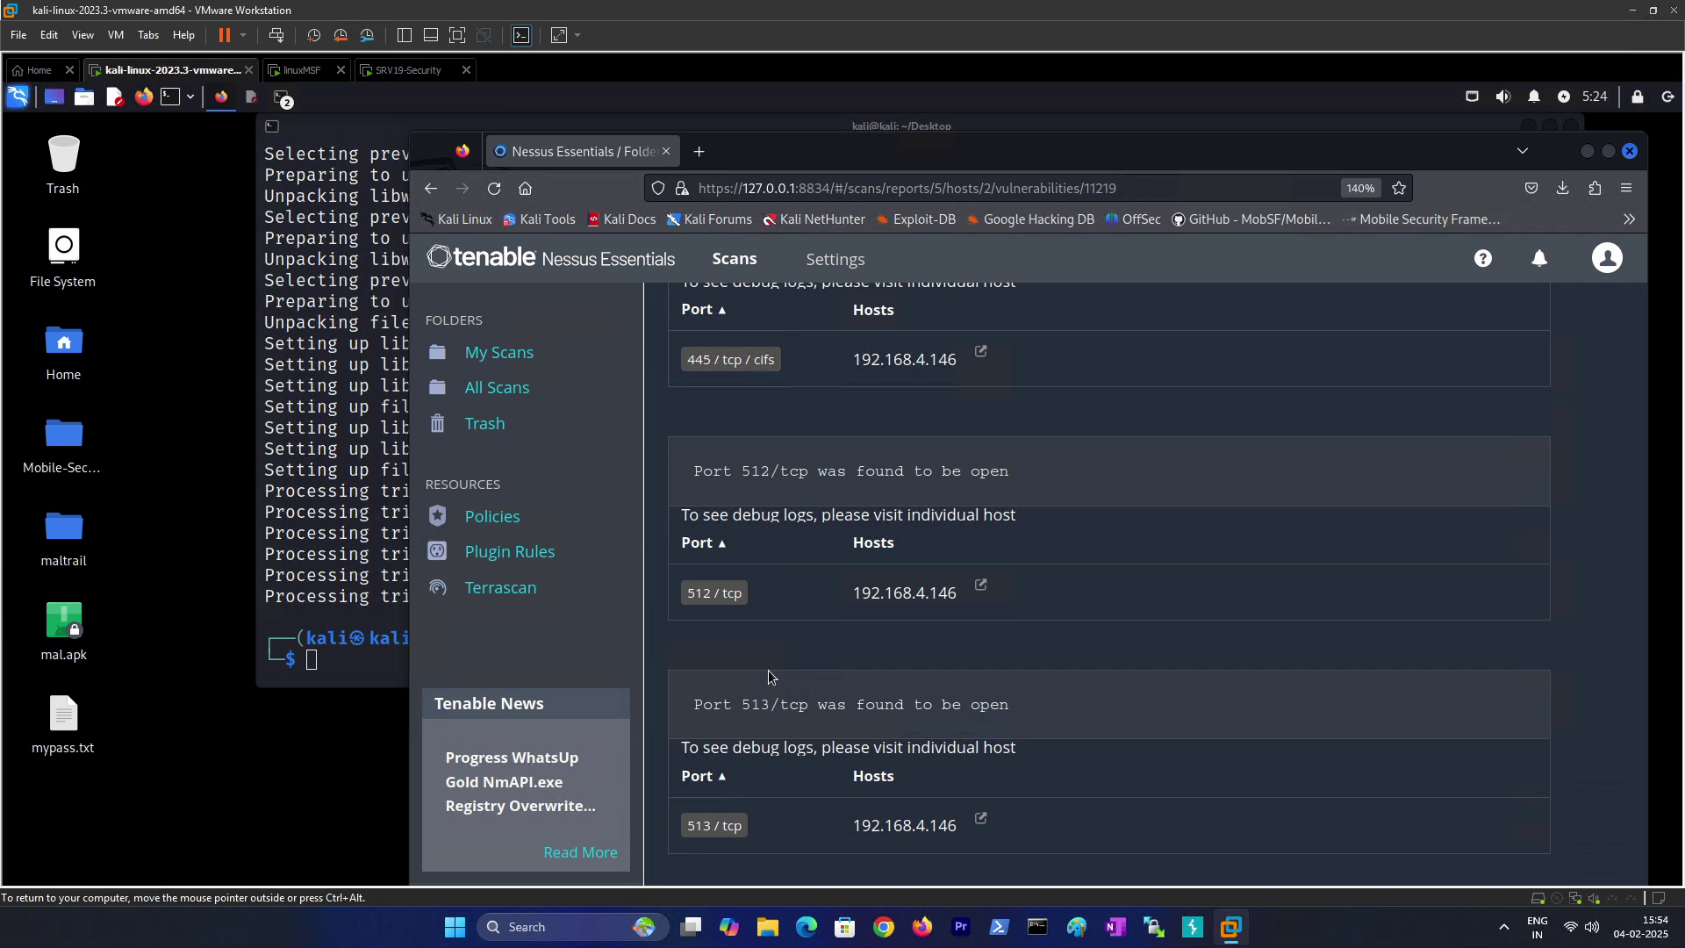
scroll(736, 544, down, 1)
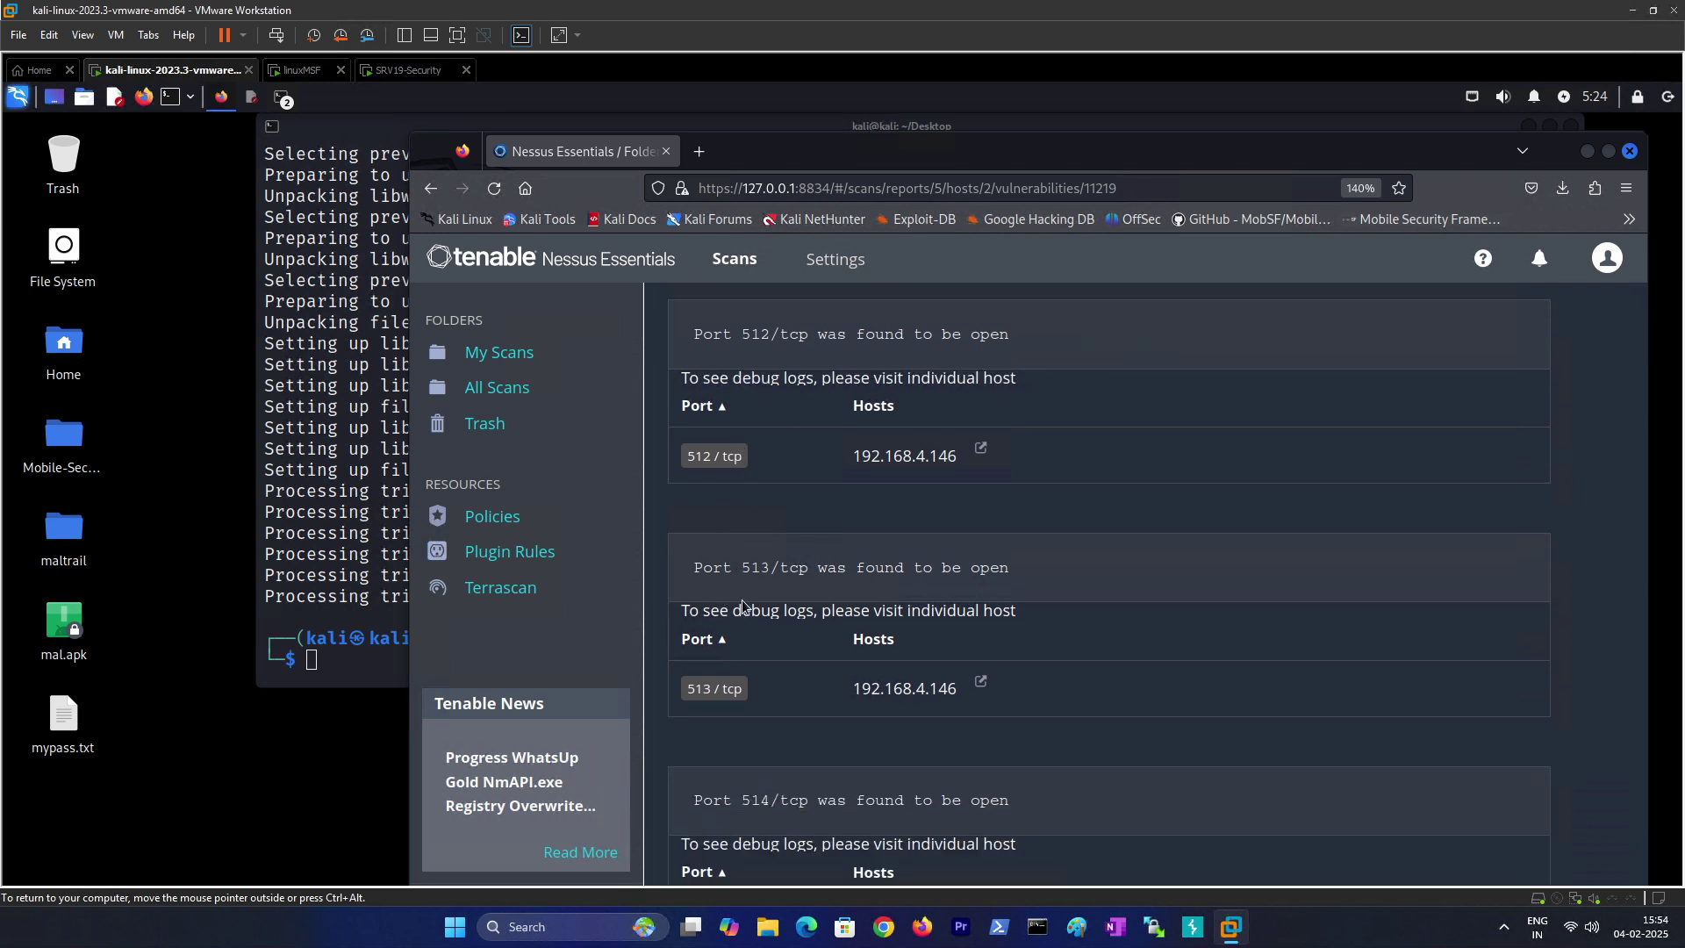
scroll(740, 672, down, 6)
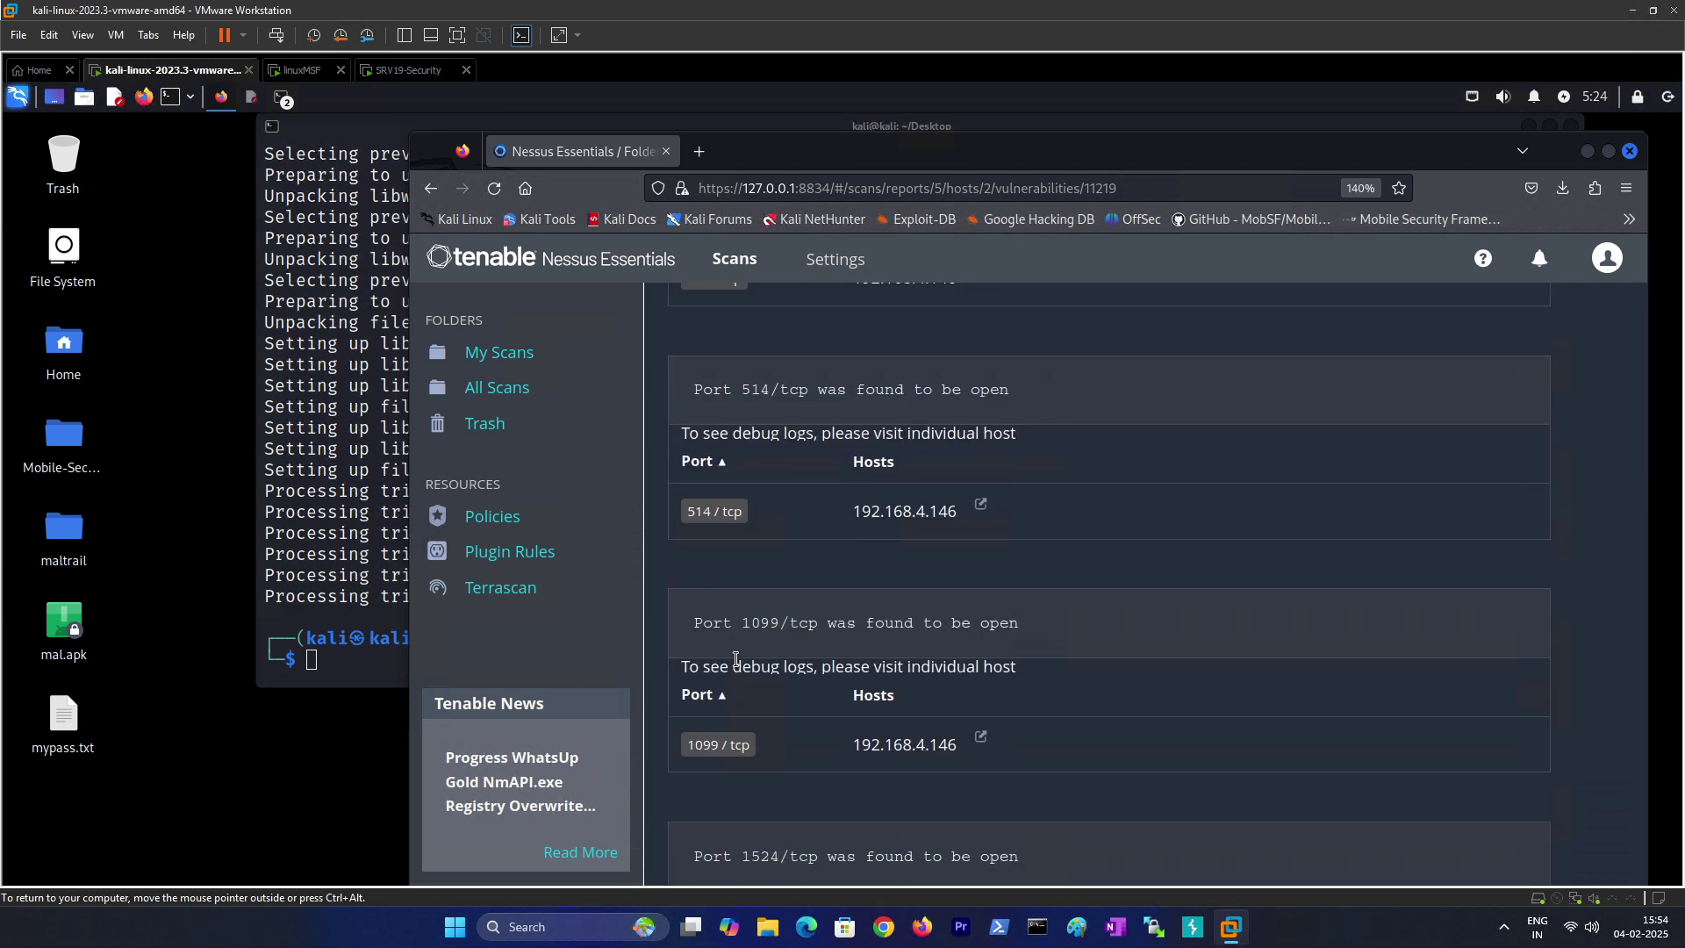
scroll(736, 658, up, 20)
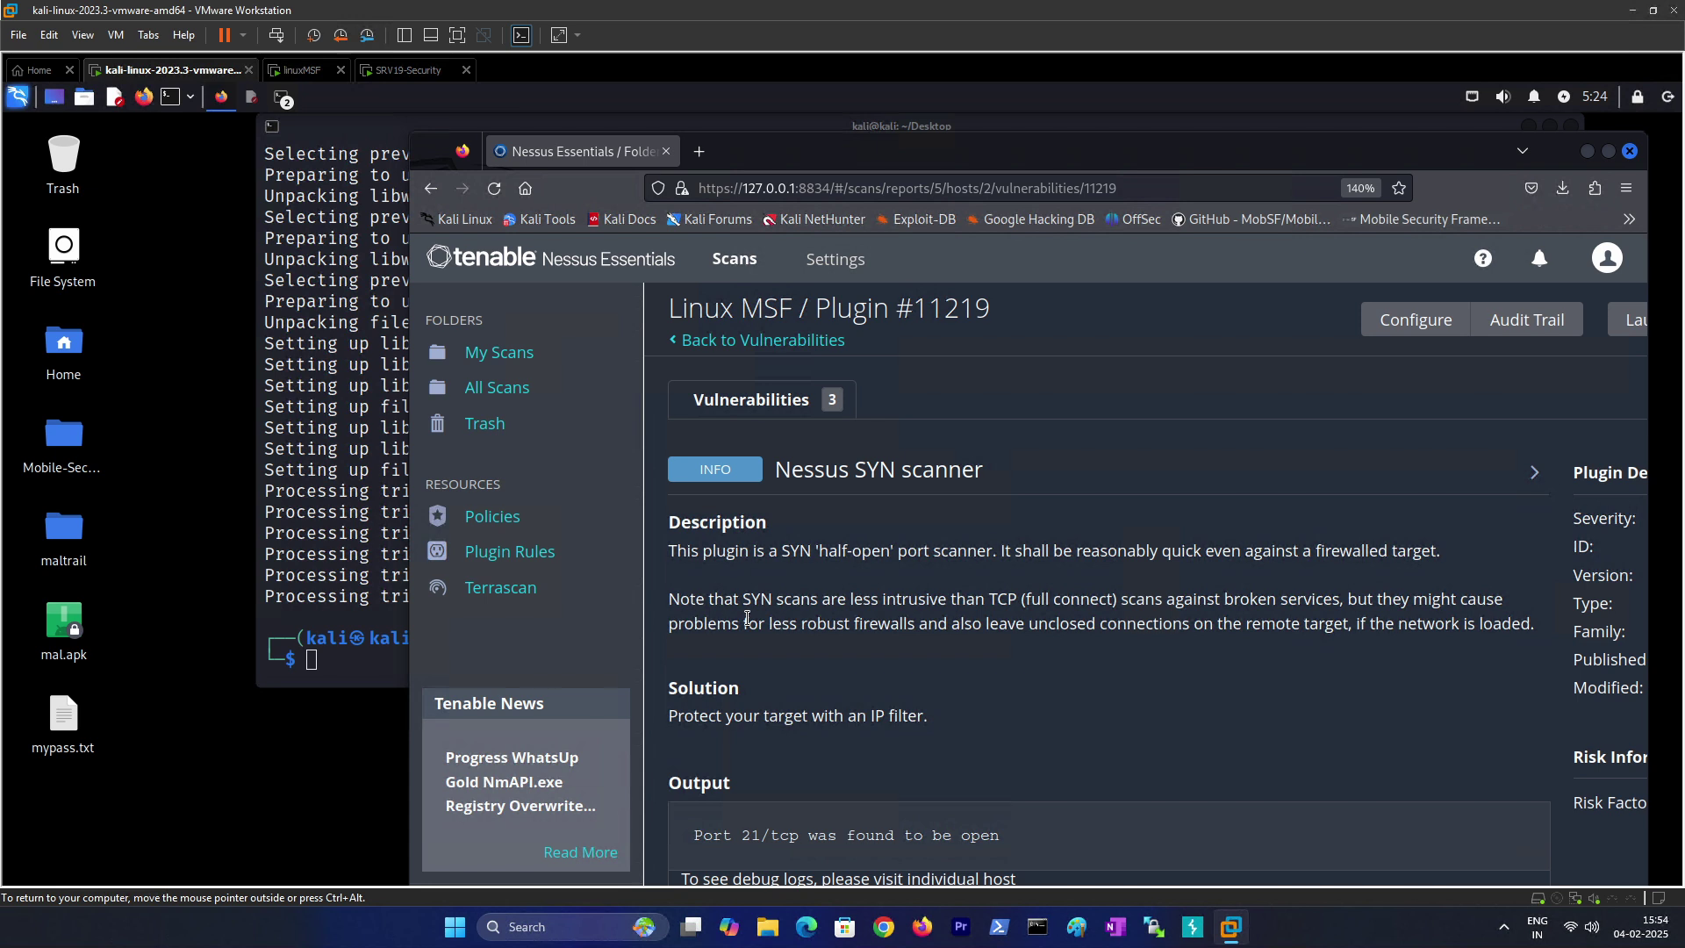
Step: Open Plugin #10180 'Ping the remote host' and highlight its host-up and ARP reply lines
click(732, 410)
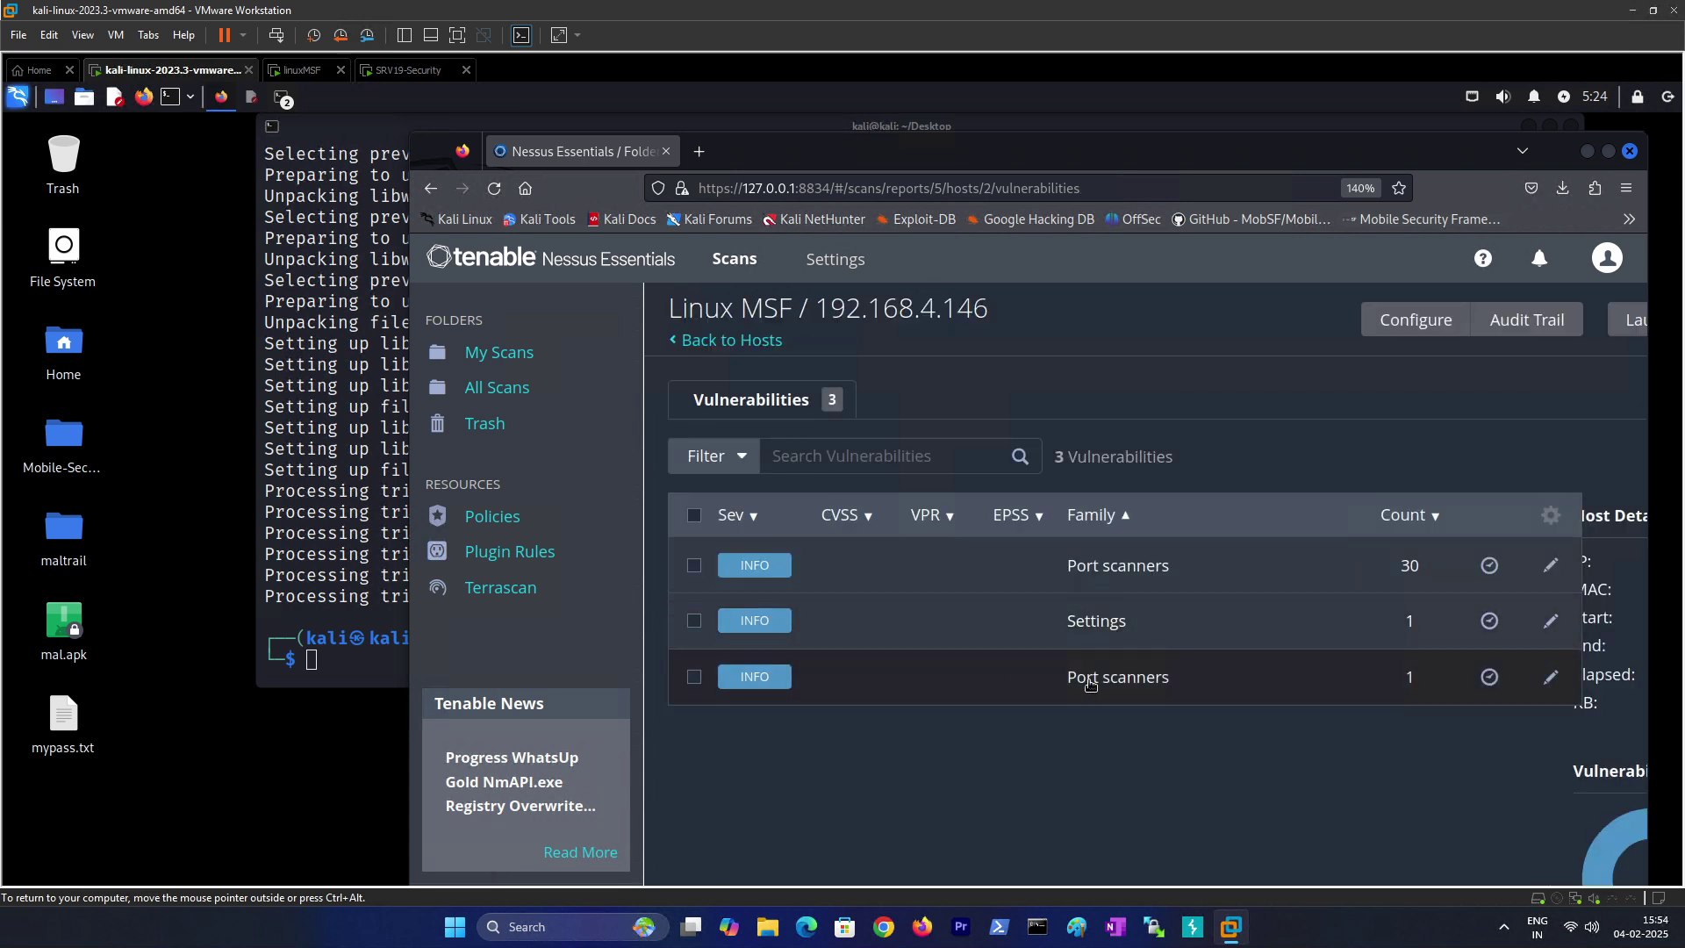
click(1088, 680)
scroll(882, 614, down, 3)
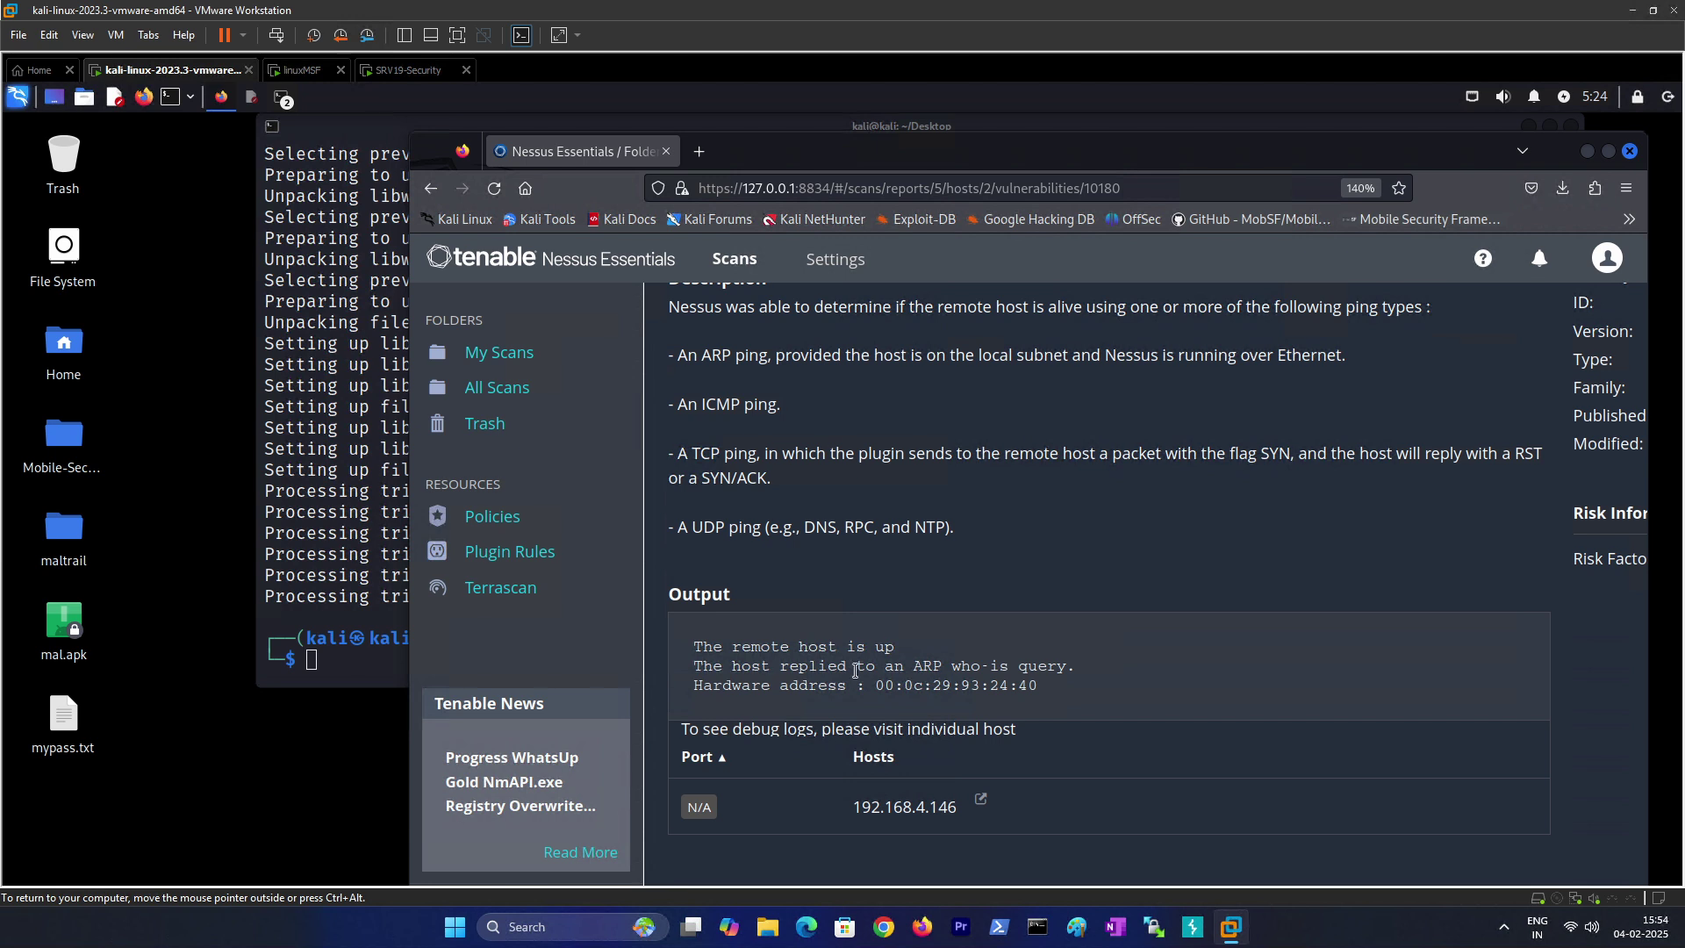
drag(847, 647, 991, 650)
drag(885, 674, 1060, 667)
scroll(987, 662, up, 3)
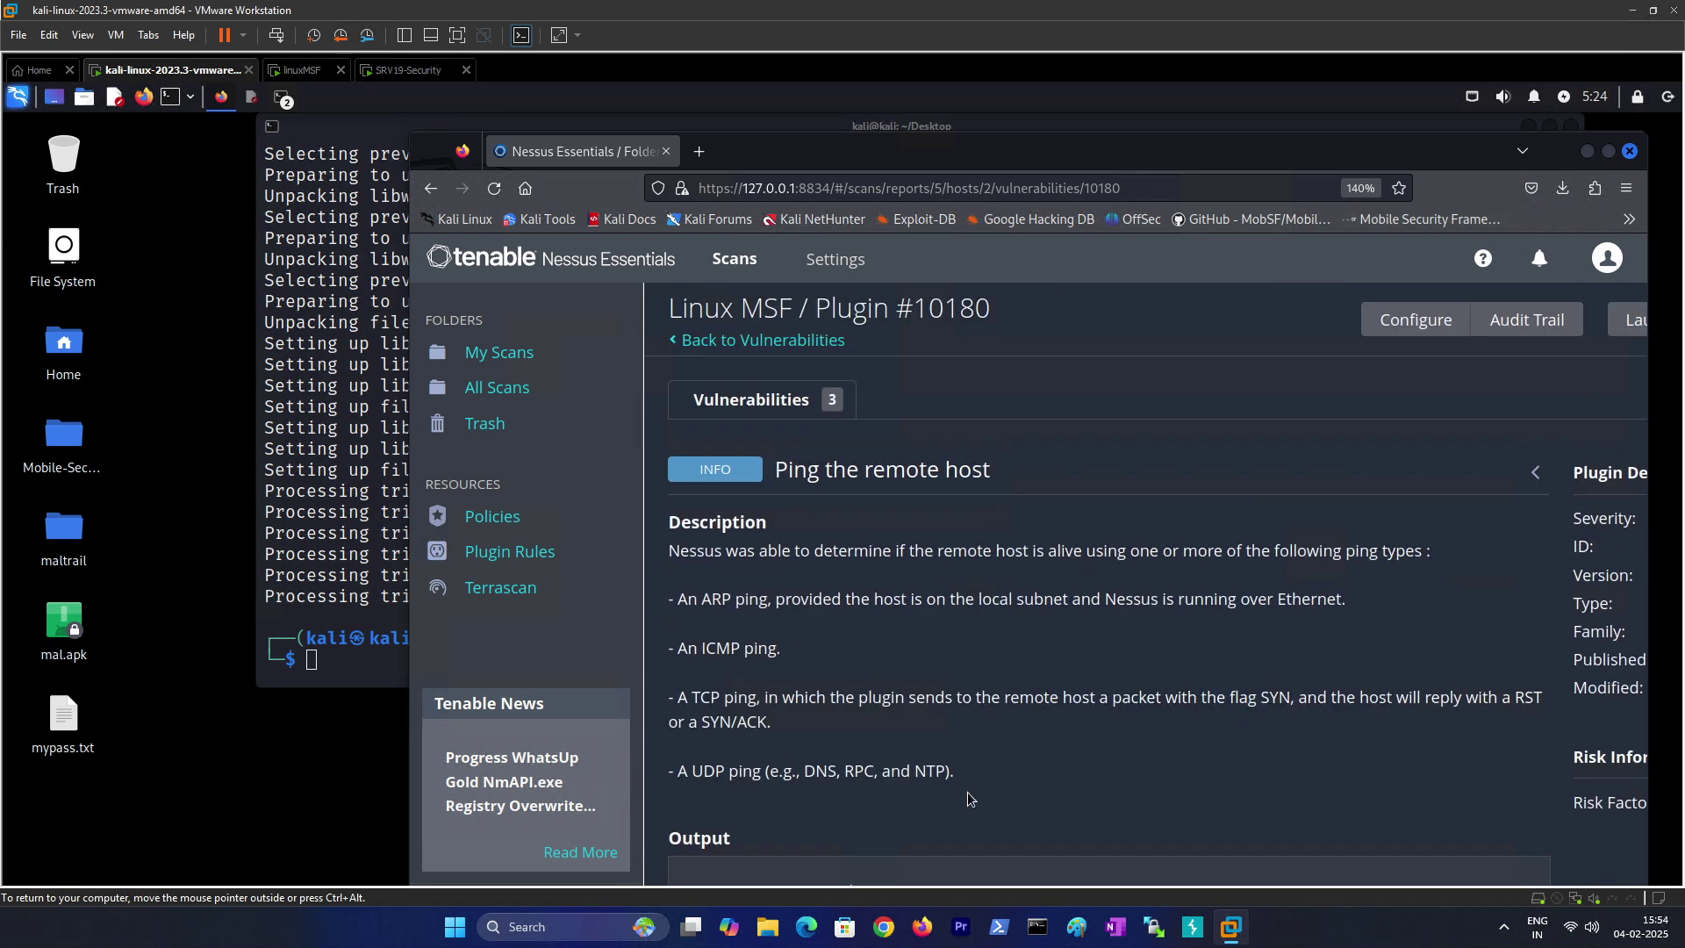
Step: Return to the My Scans list and bring the Kali terminal in front of Nessus
click(766, 405)
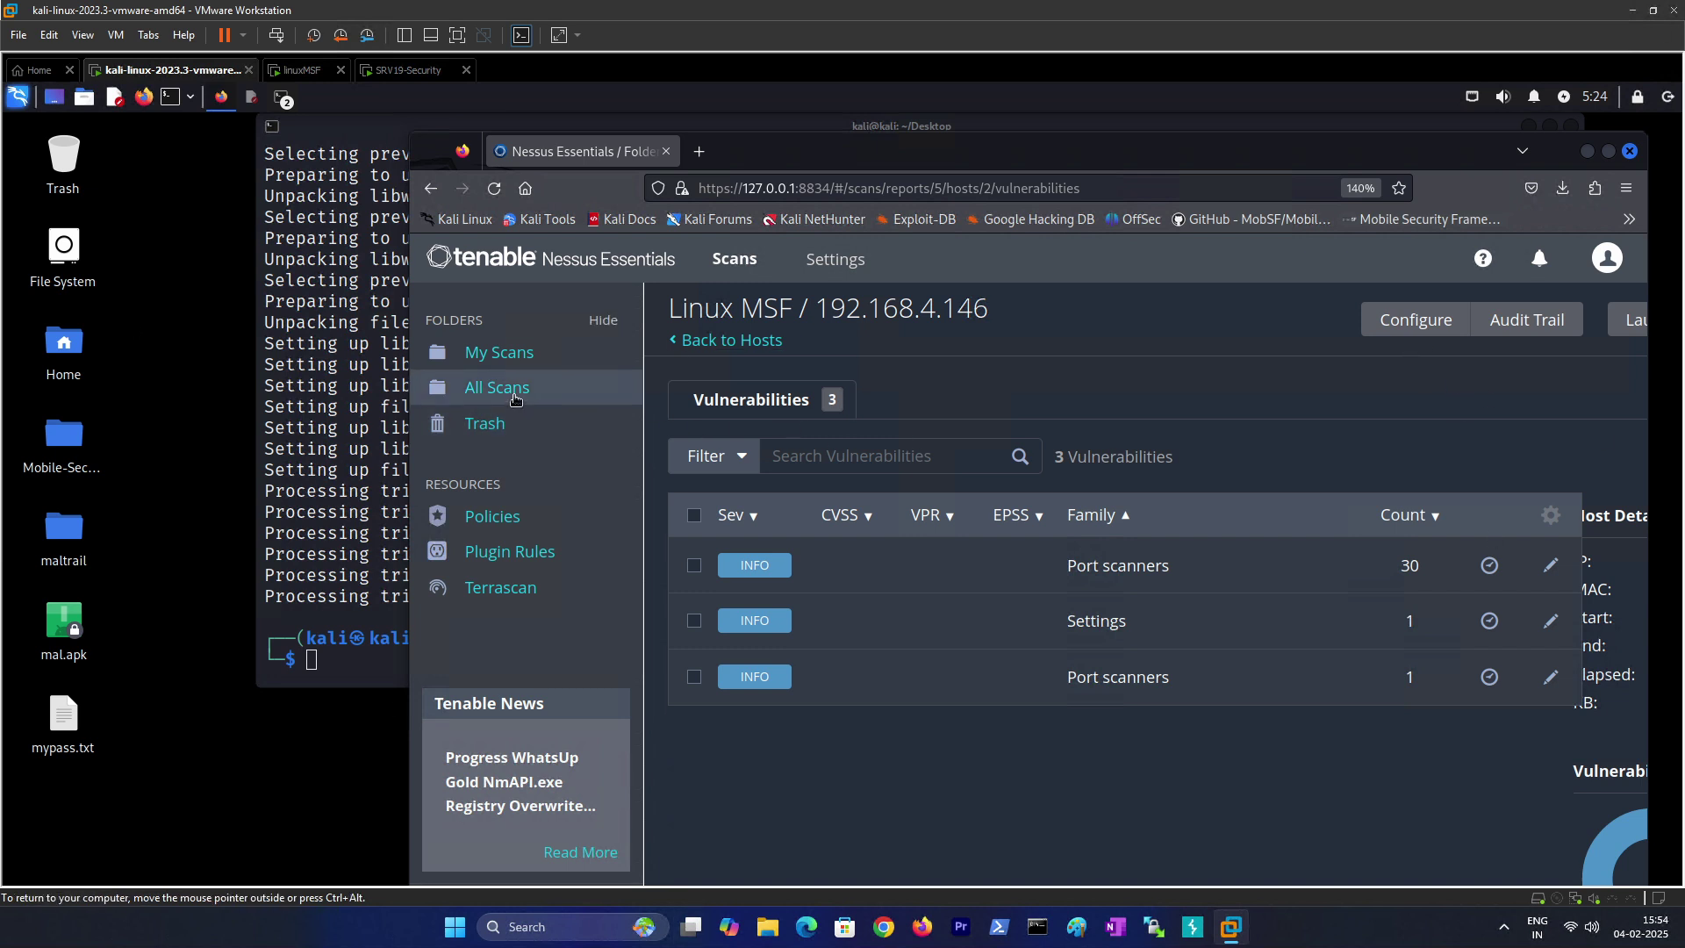
click(496, 352)
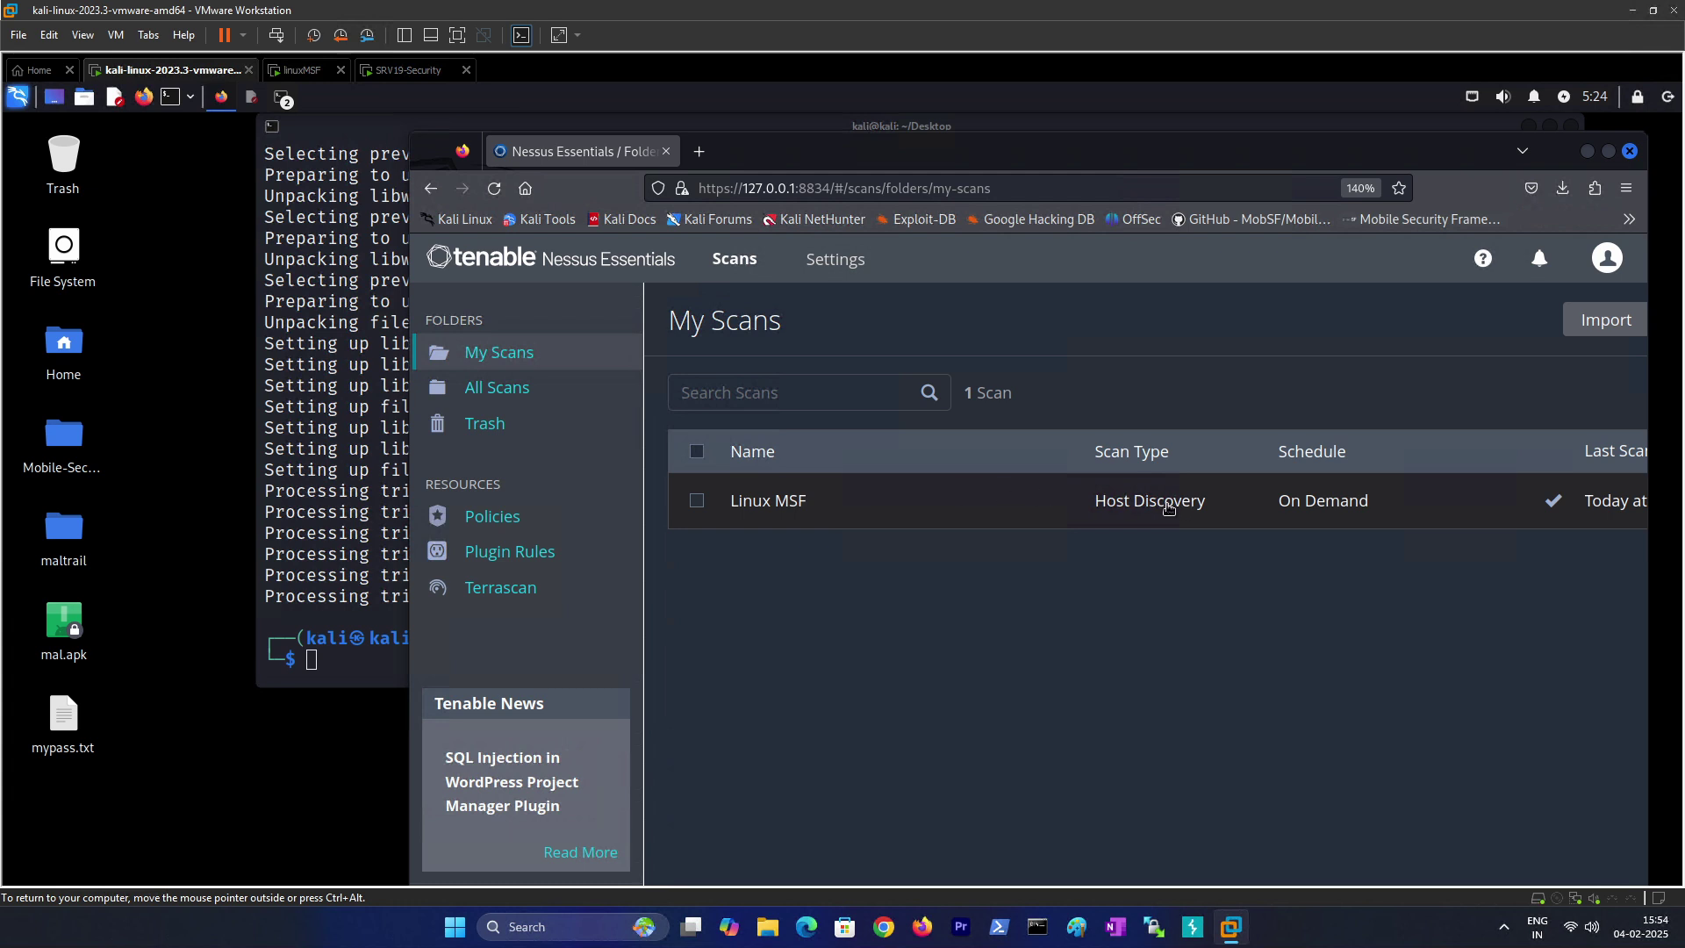
drag(820, 161, 761, 164)
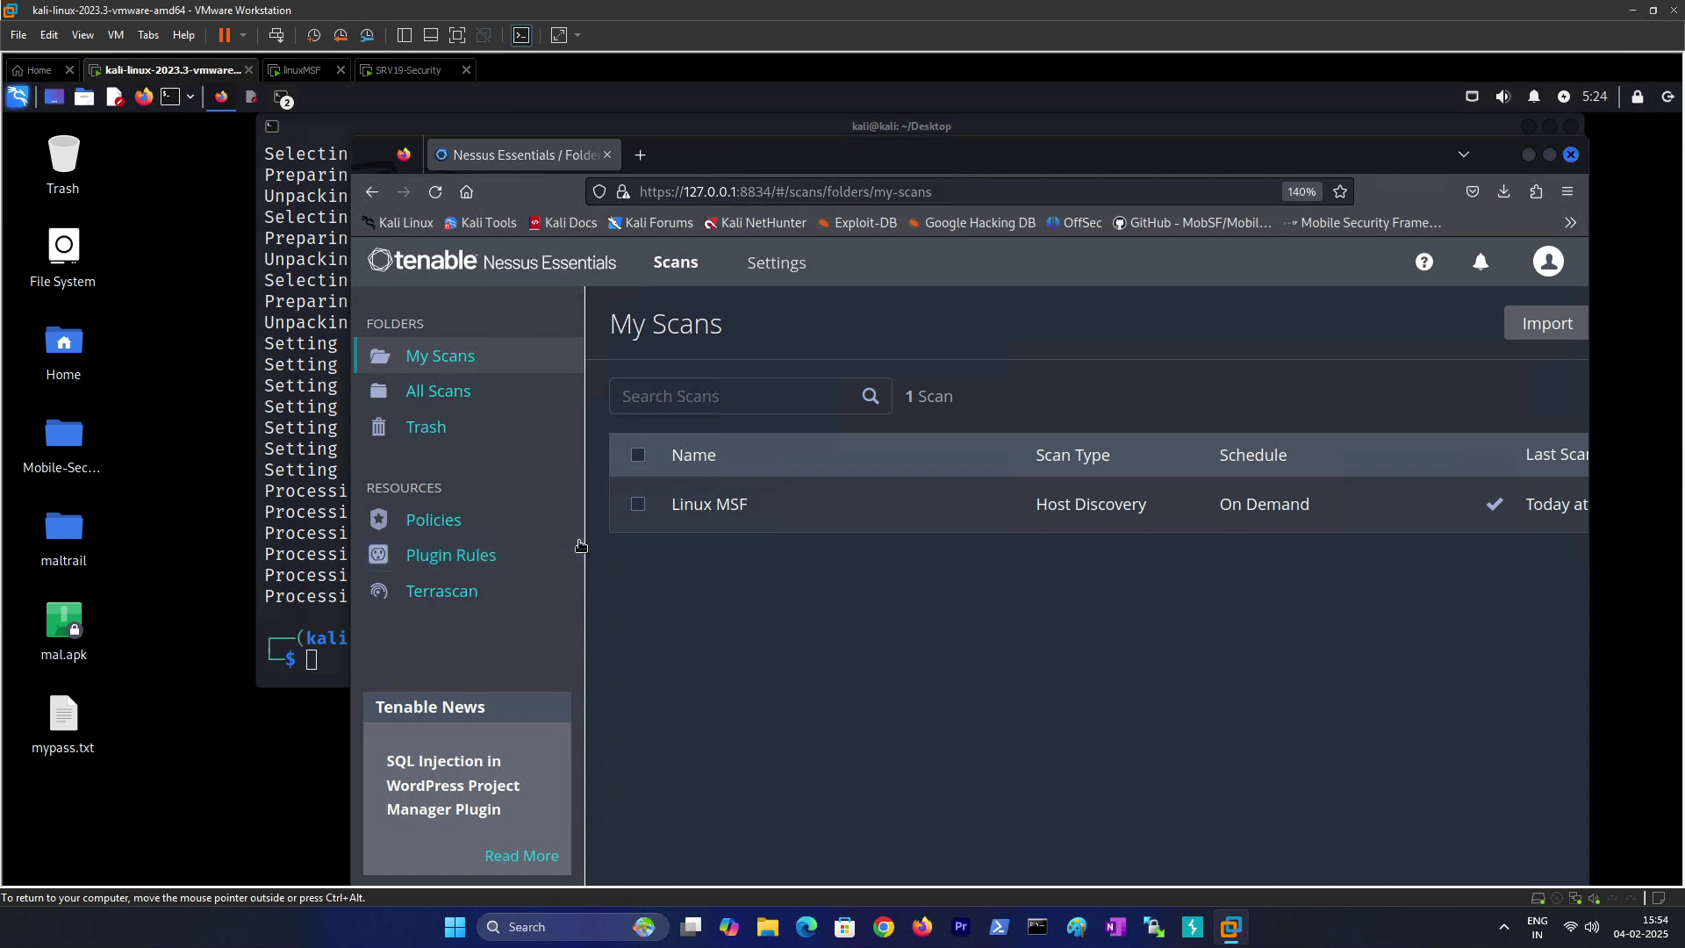
click(318, 301)
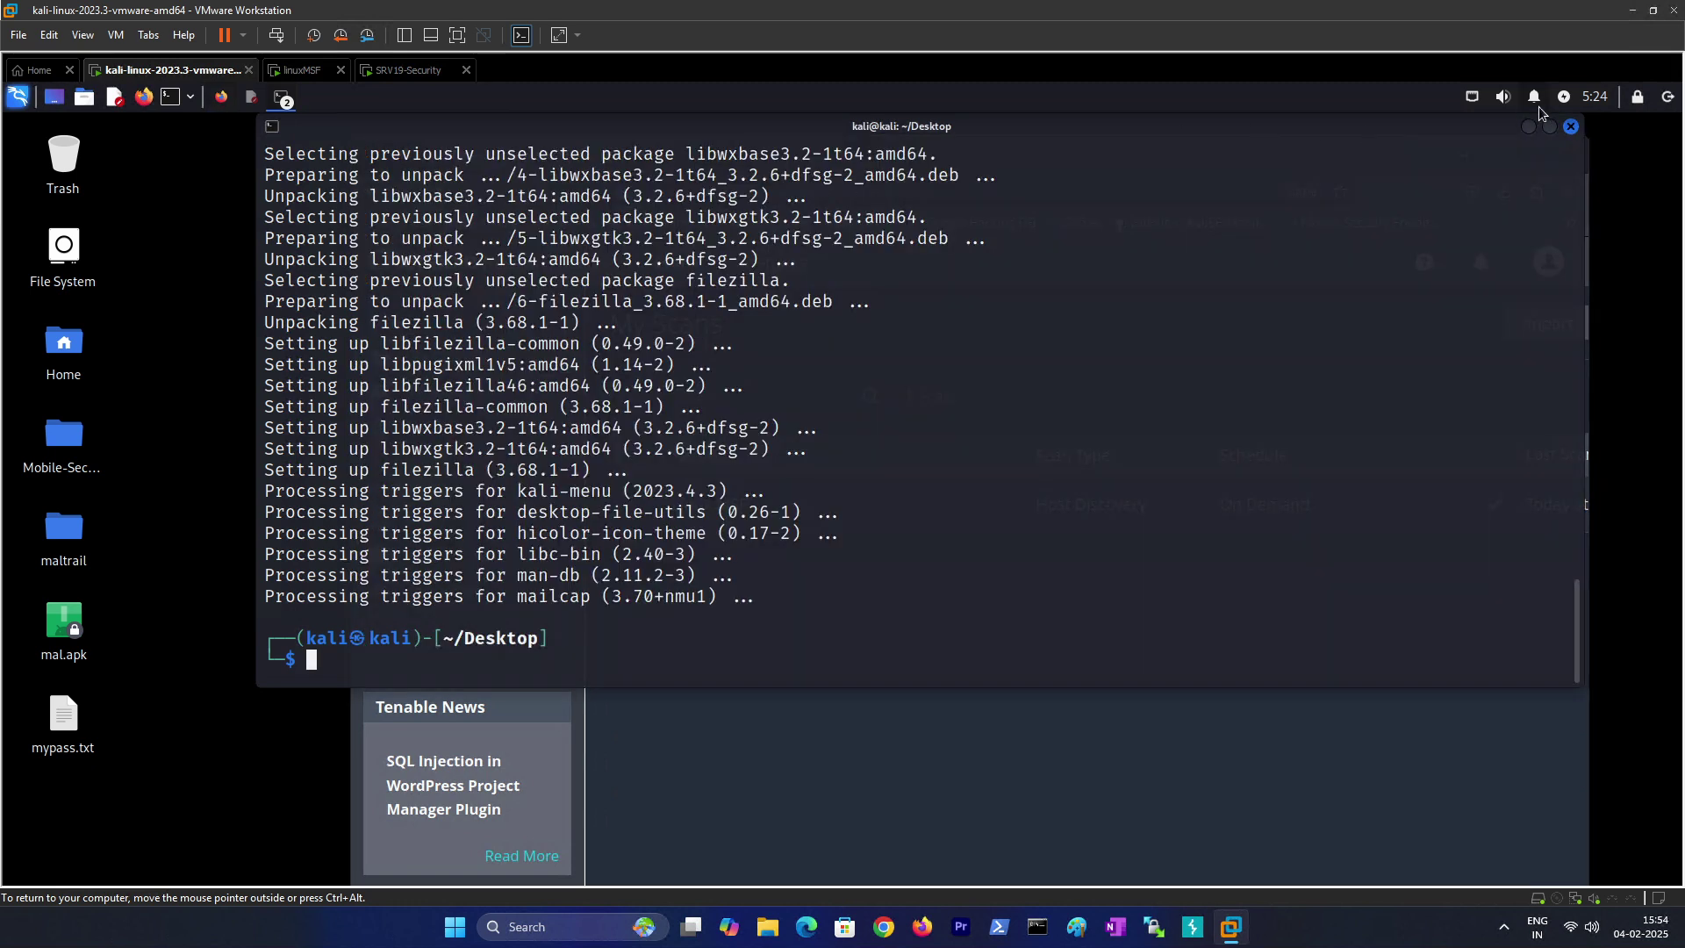
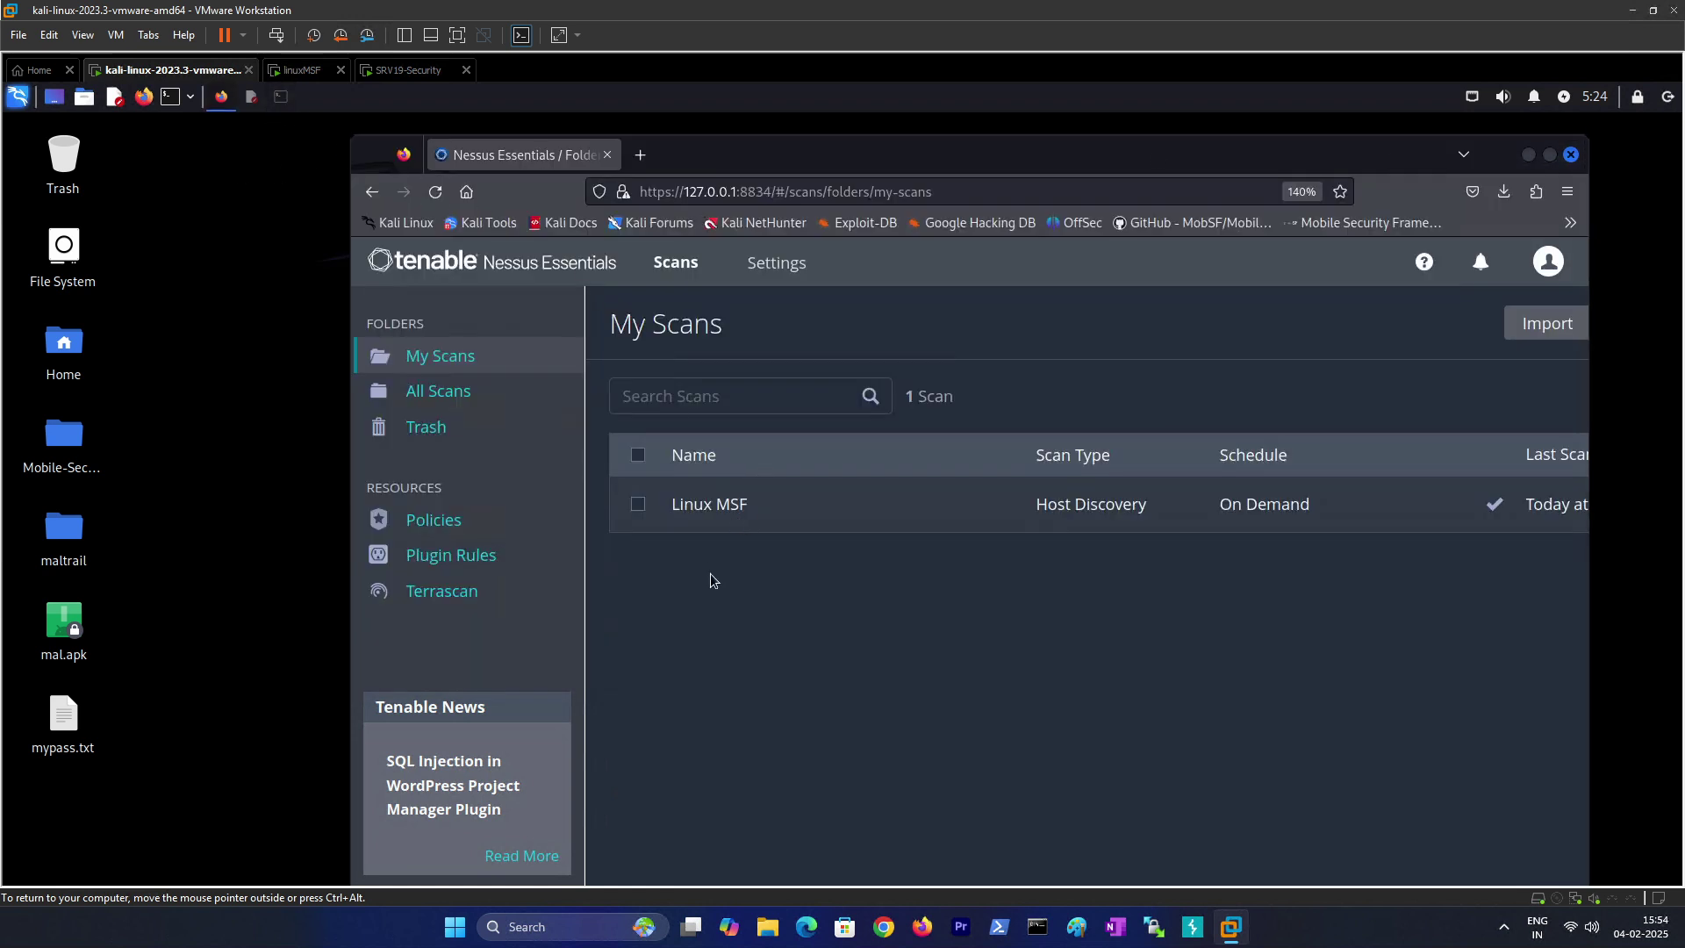
Step: Maximize the Nessus My Scans window, glance at the SRV19-Security VM, then return to kali-linux
double_click(1347, 156)
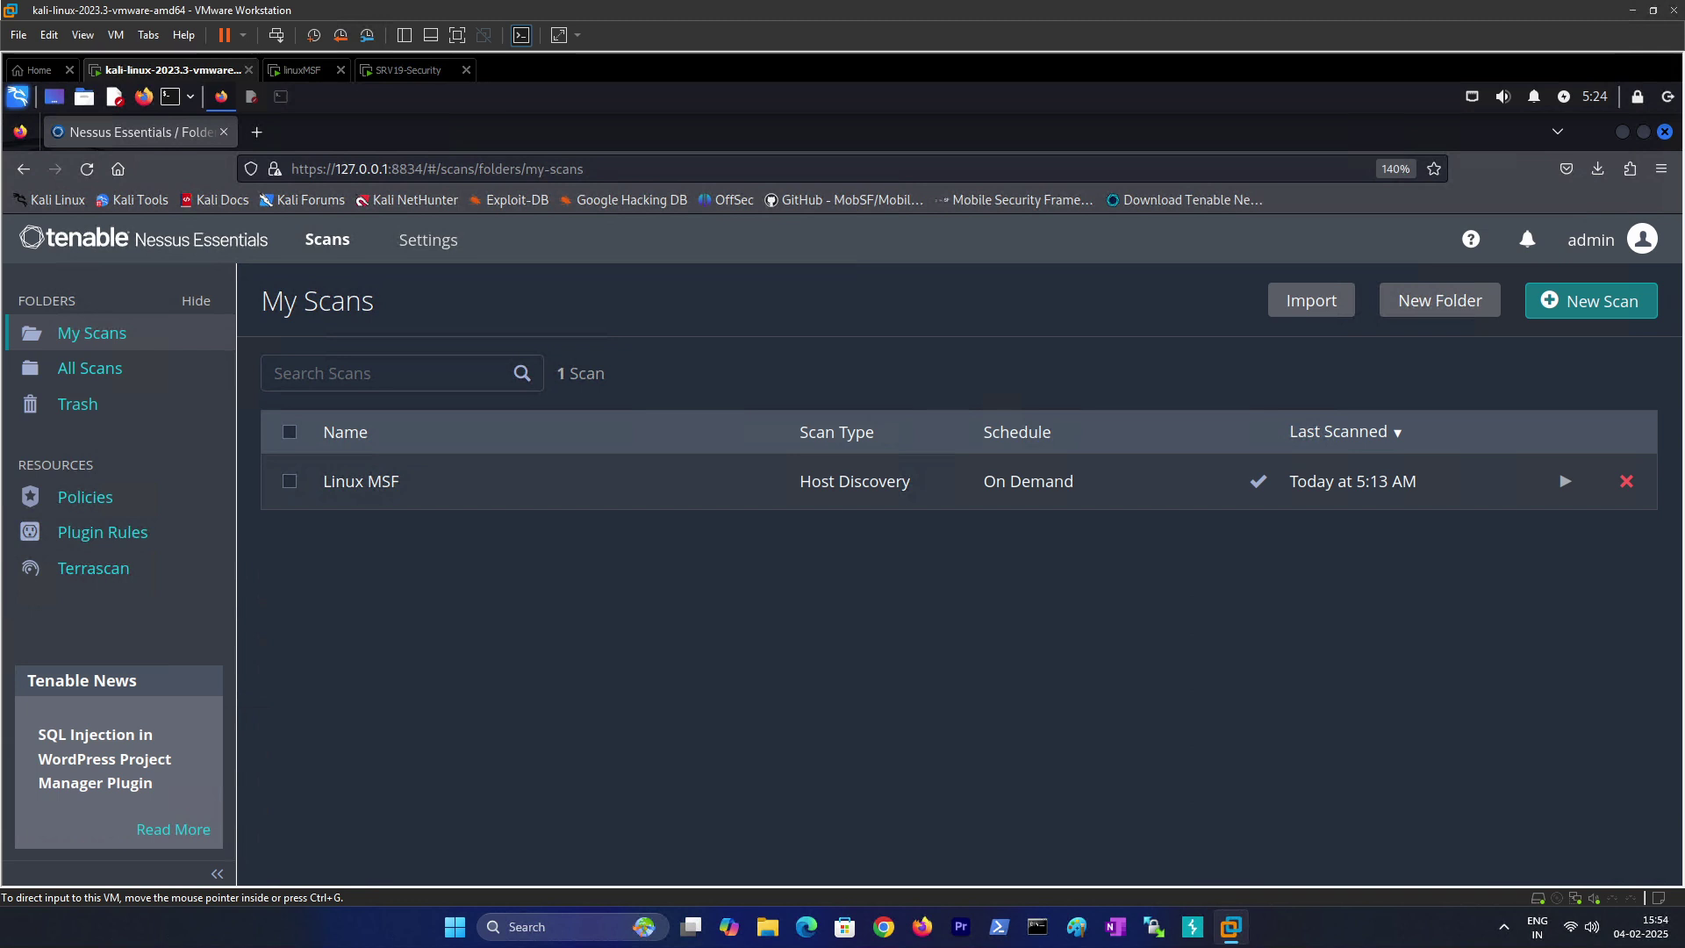
click(427, 73)
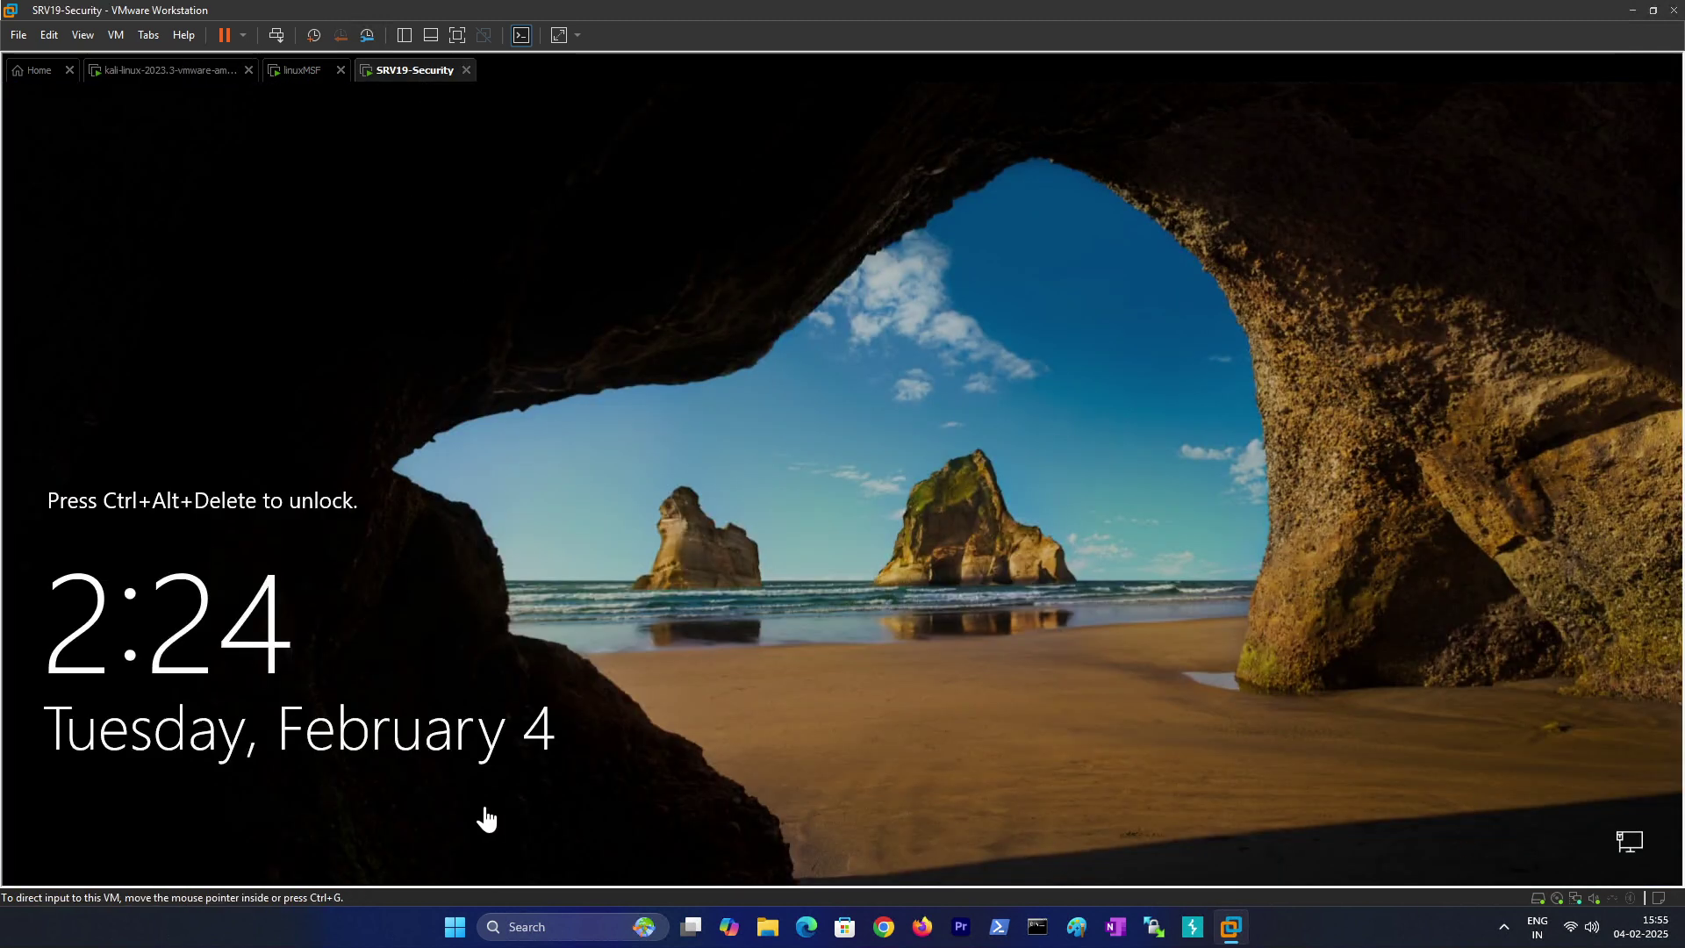
click(172, 72)
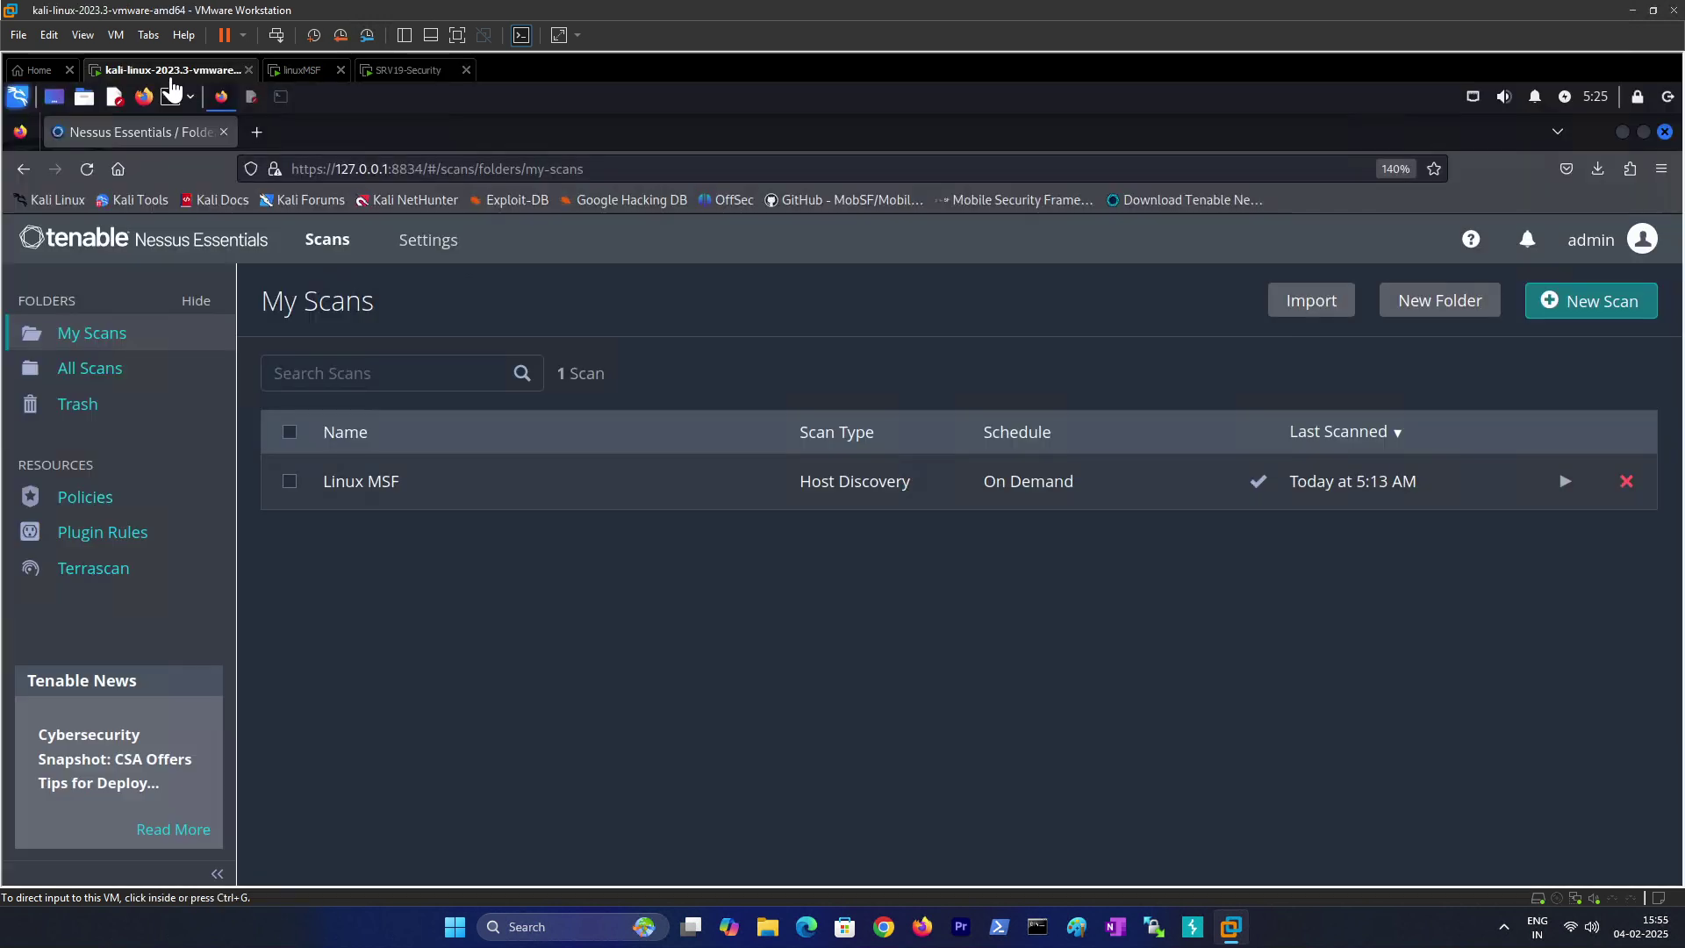
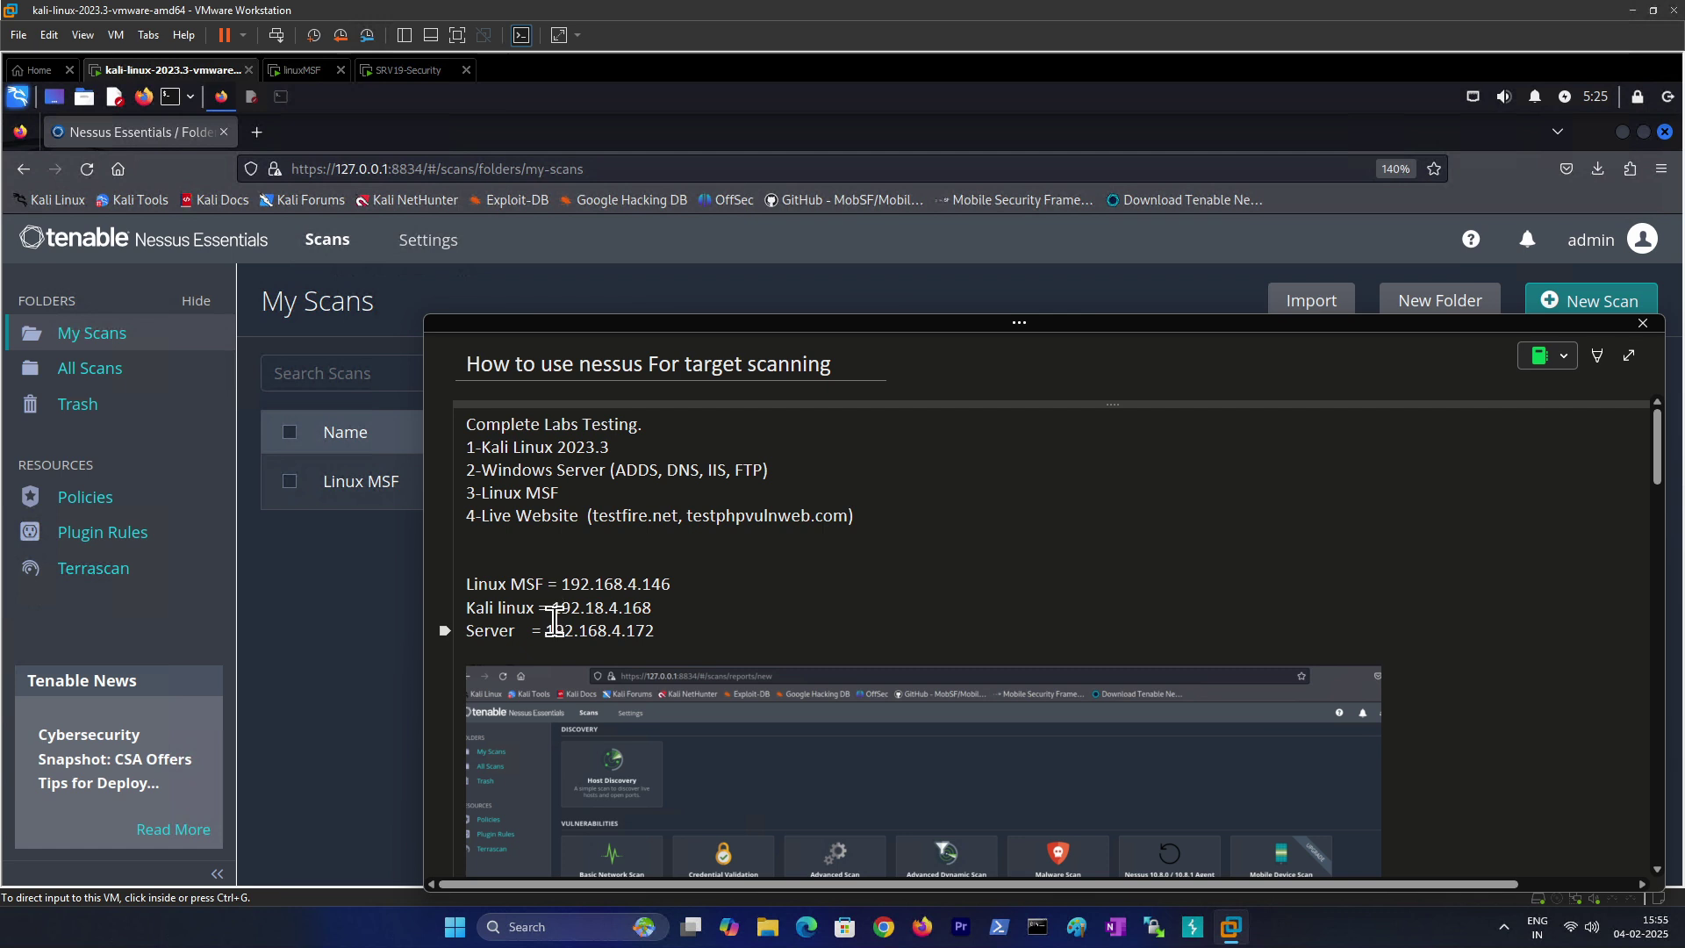
Step: Select the server IP 192.168.4.172 in the lab notes, then hide the notes
drag(677, 630, 544, 630)
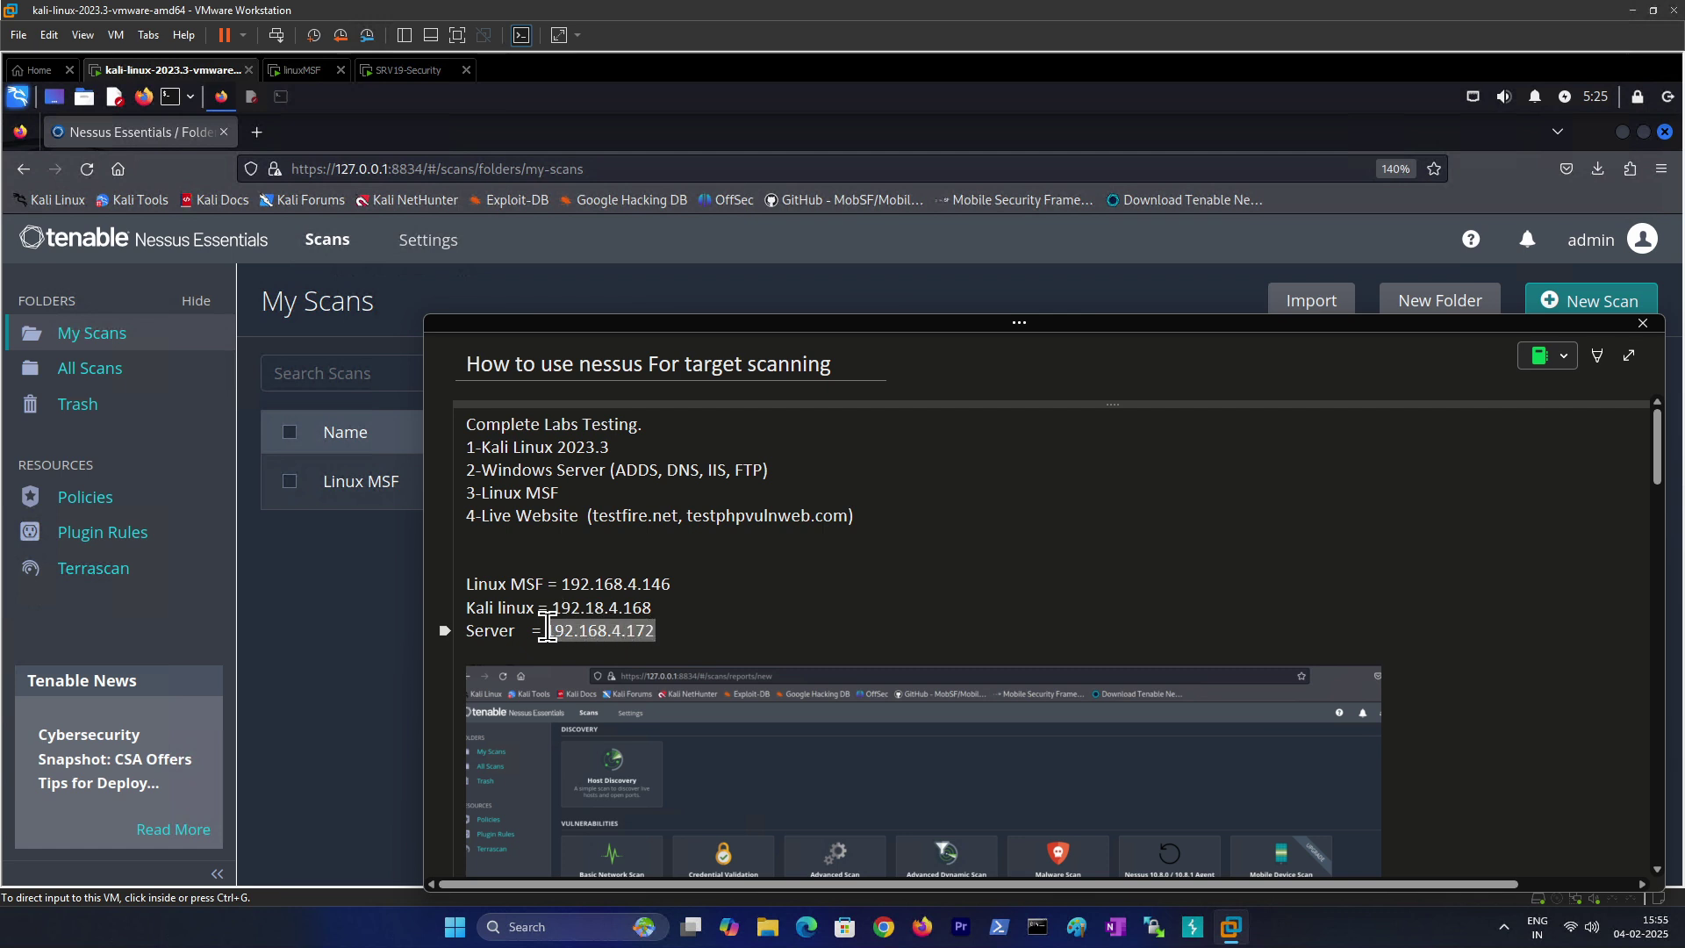
click(395, 350)
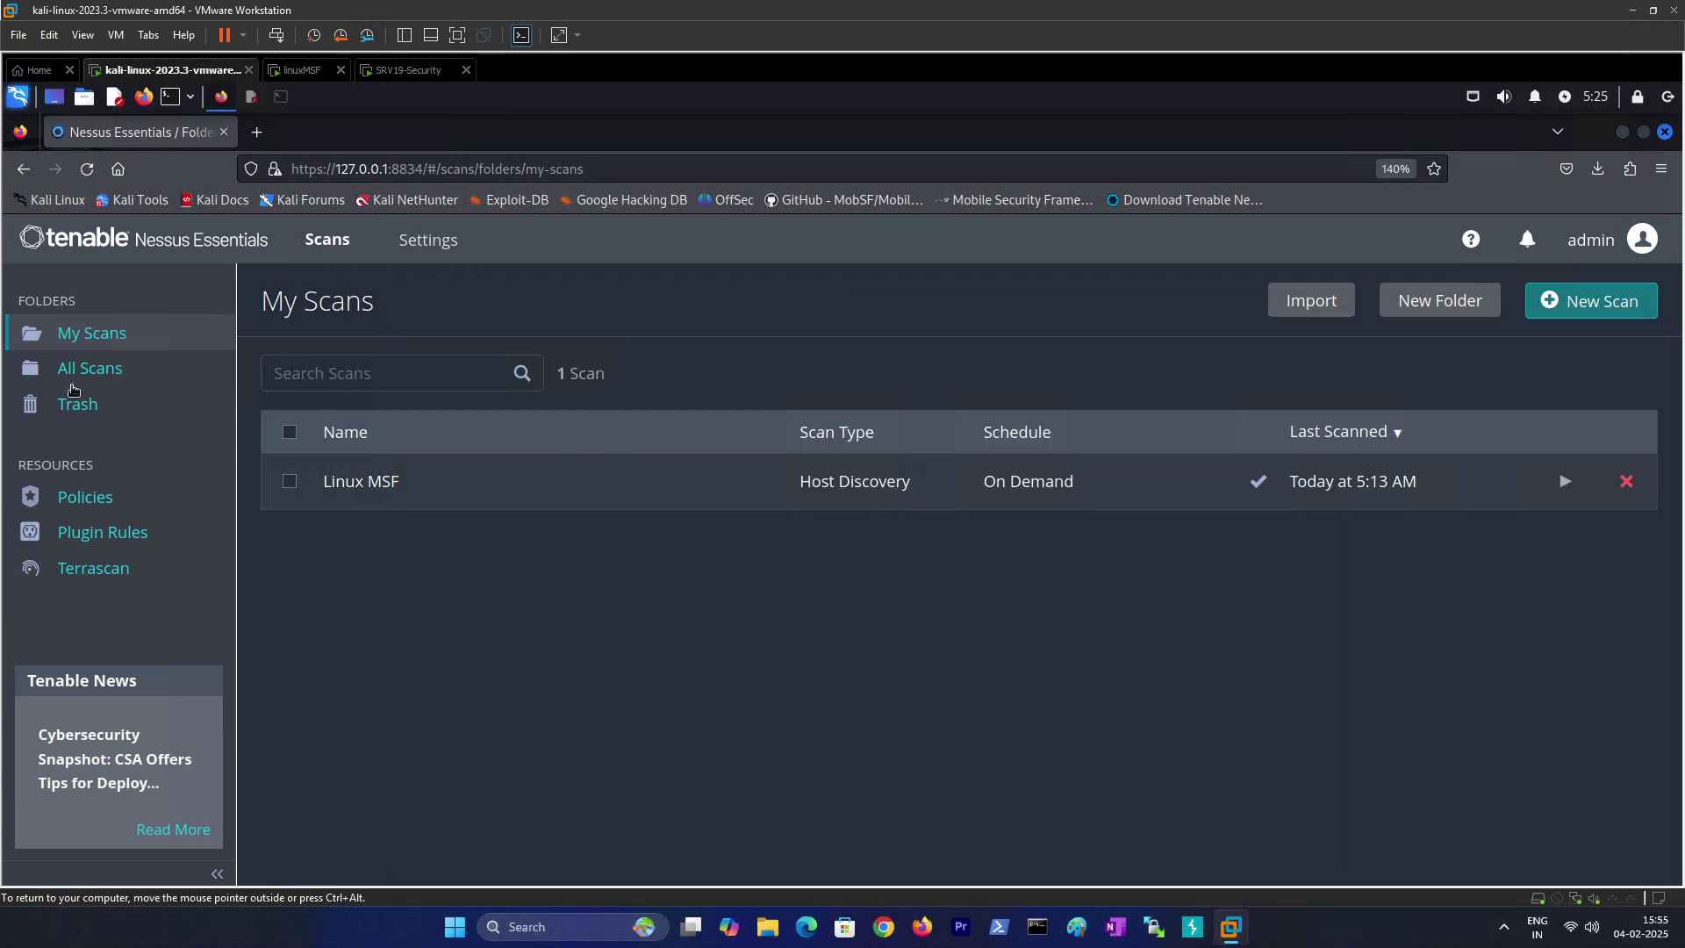
Step: Create three scan folders: windows server, LinuxMSF and Live Server
click(1440, 301)
text(windows server)
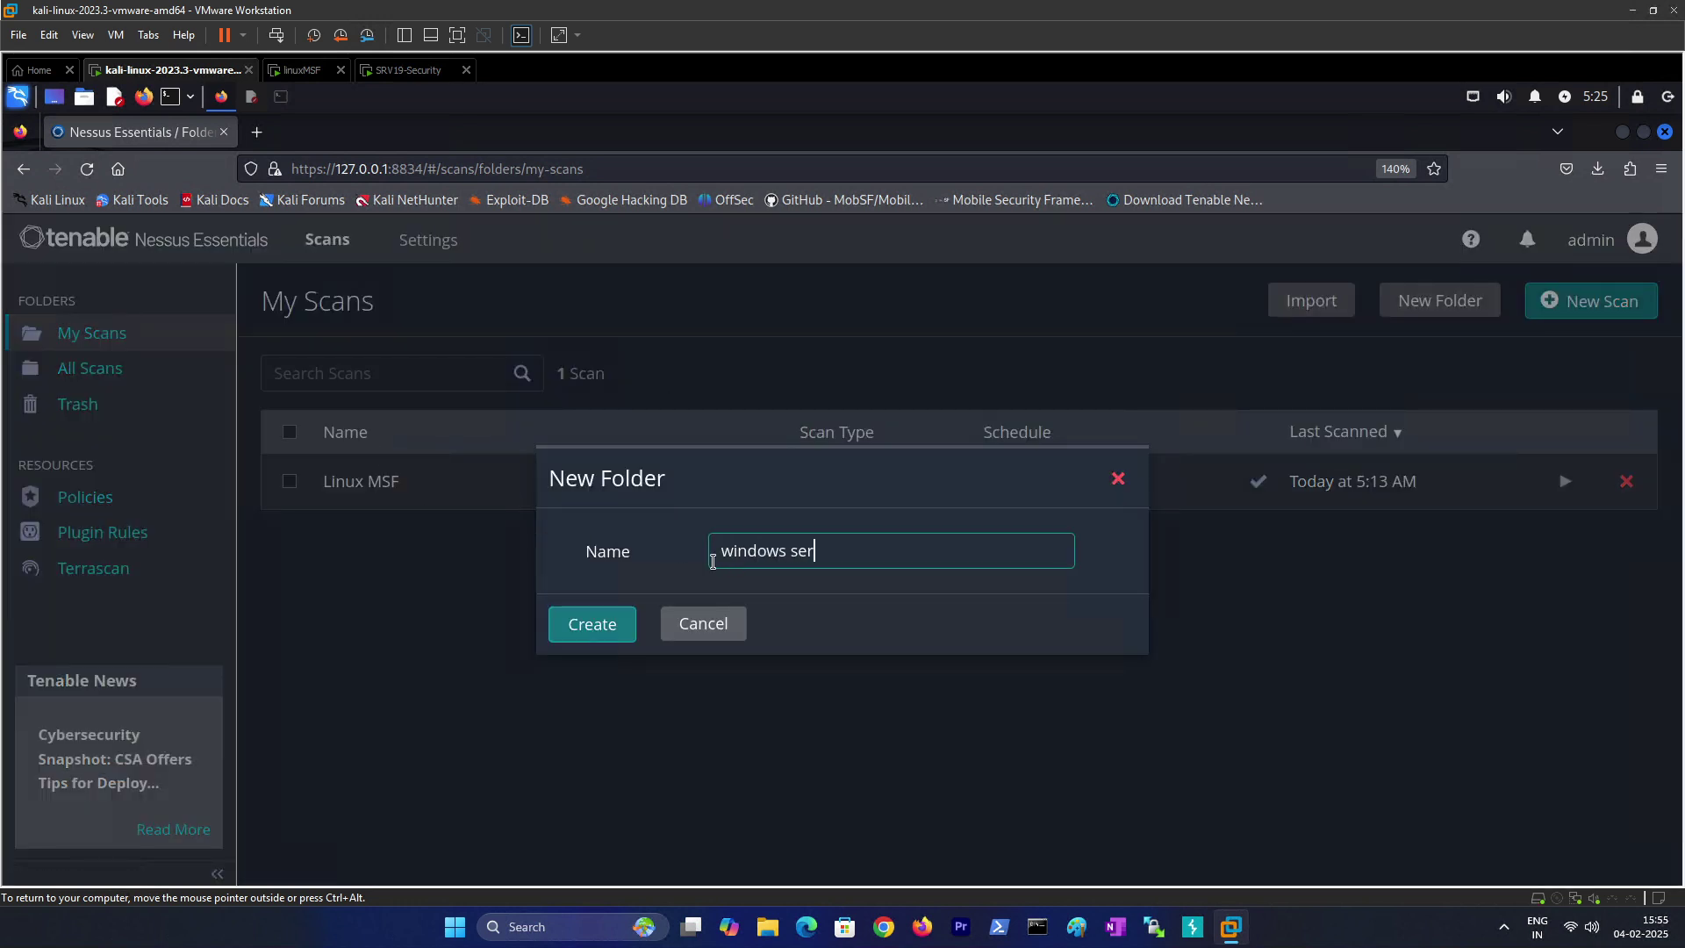
click(592, 625)
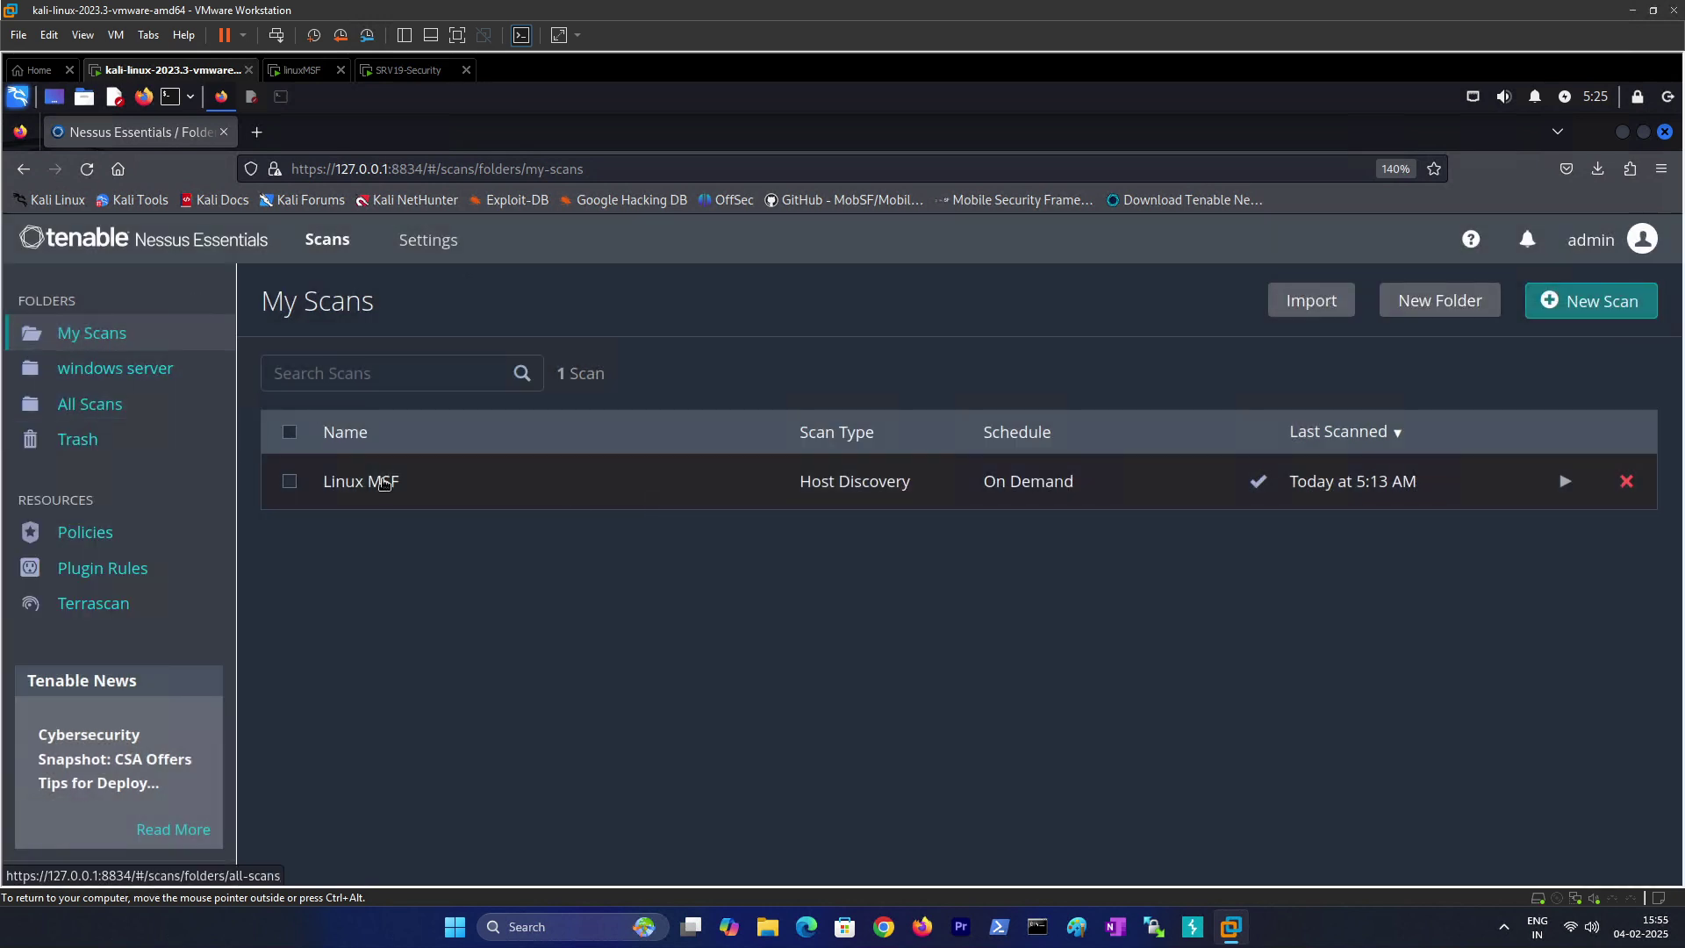
click(1554, 303)
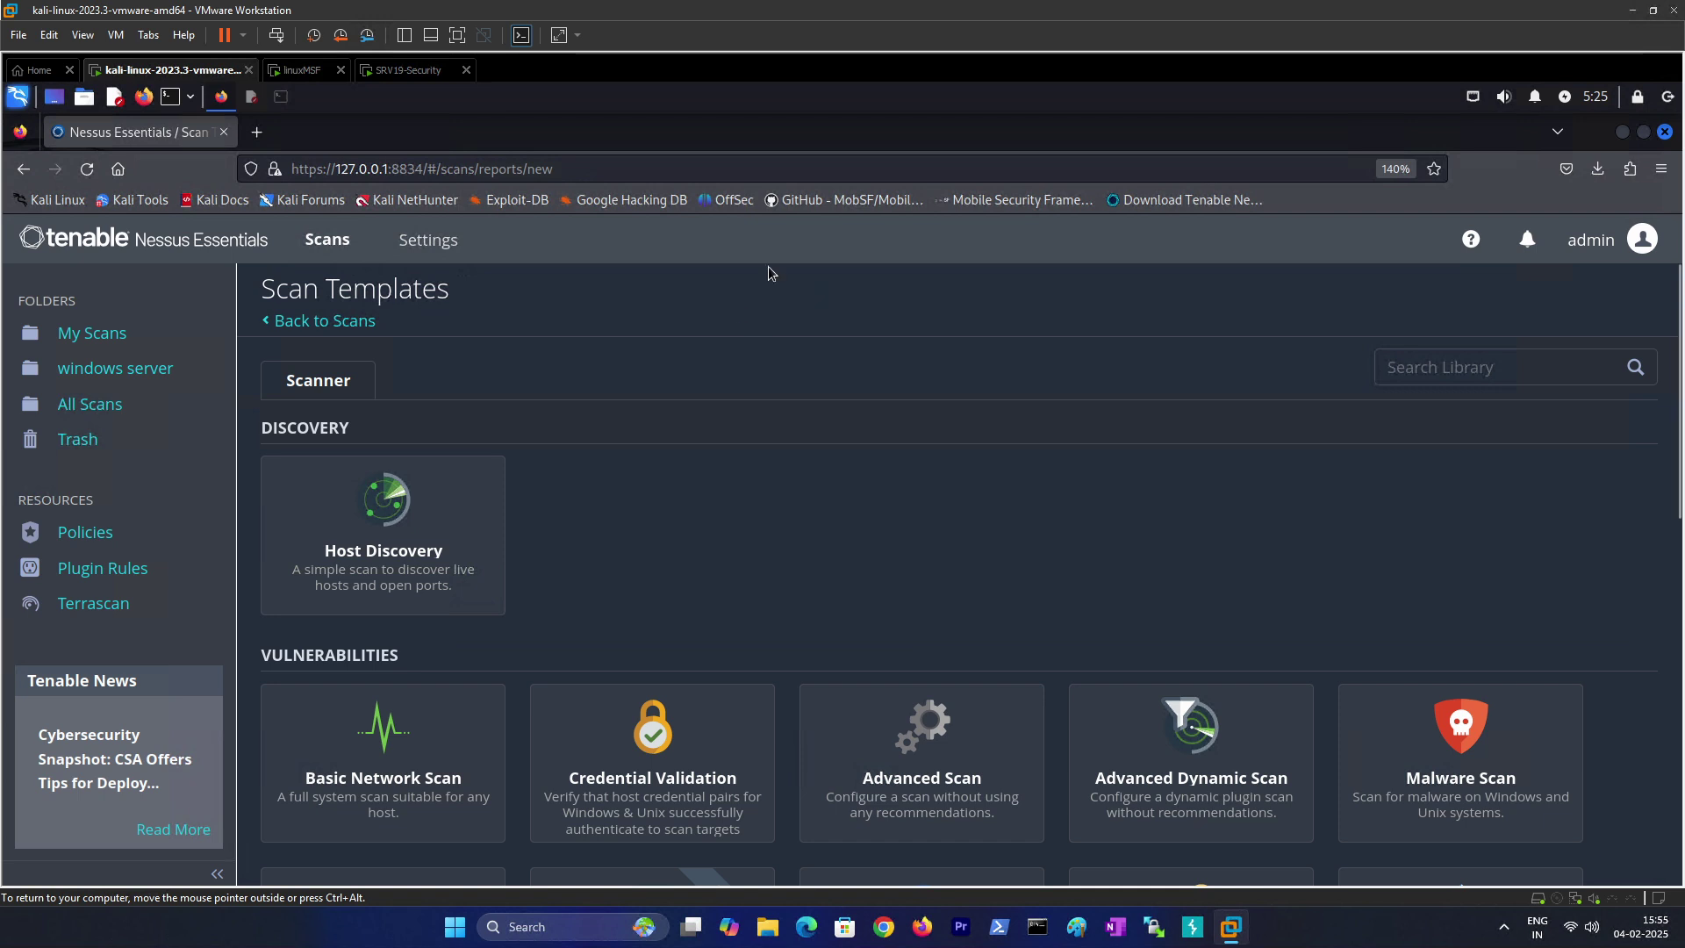
click(91, 334)
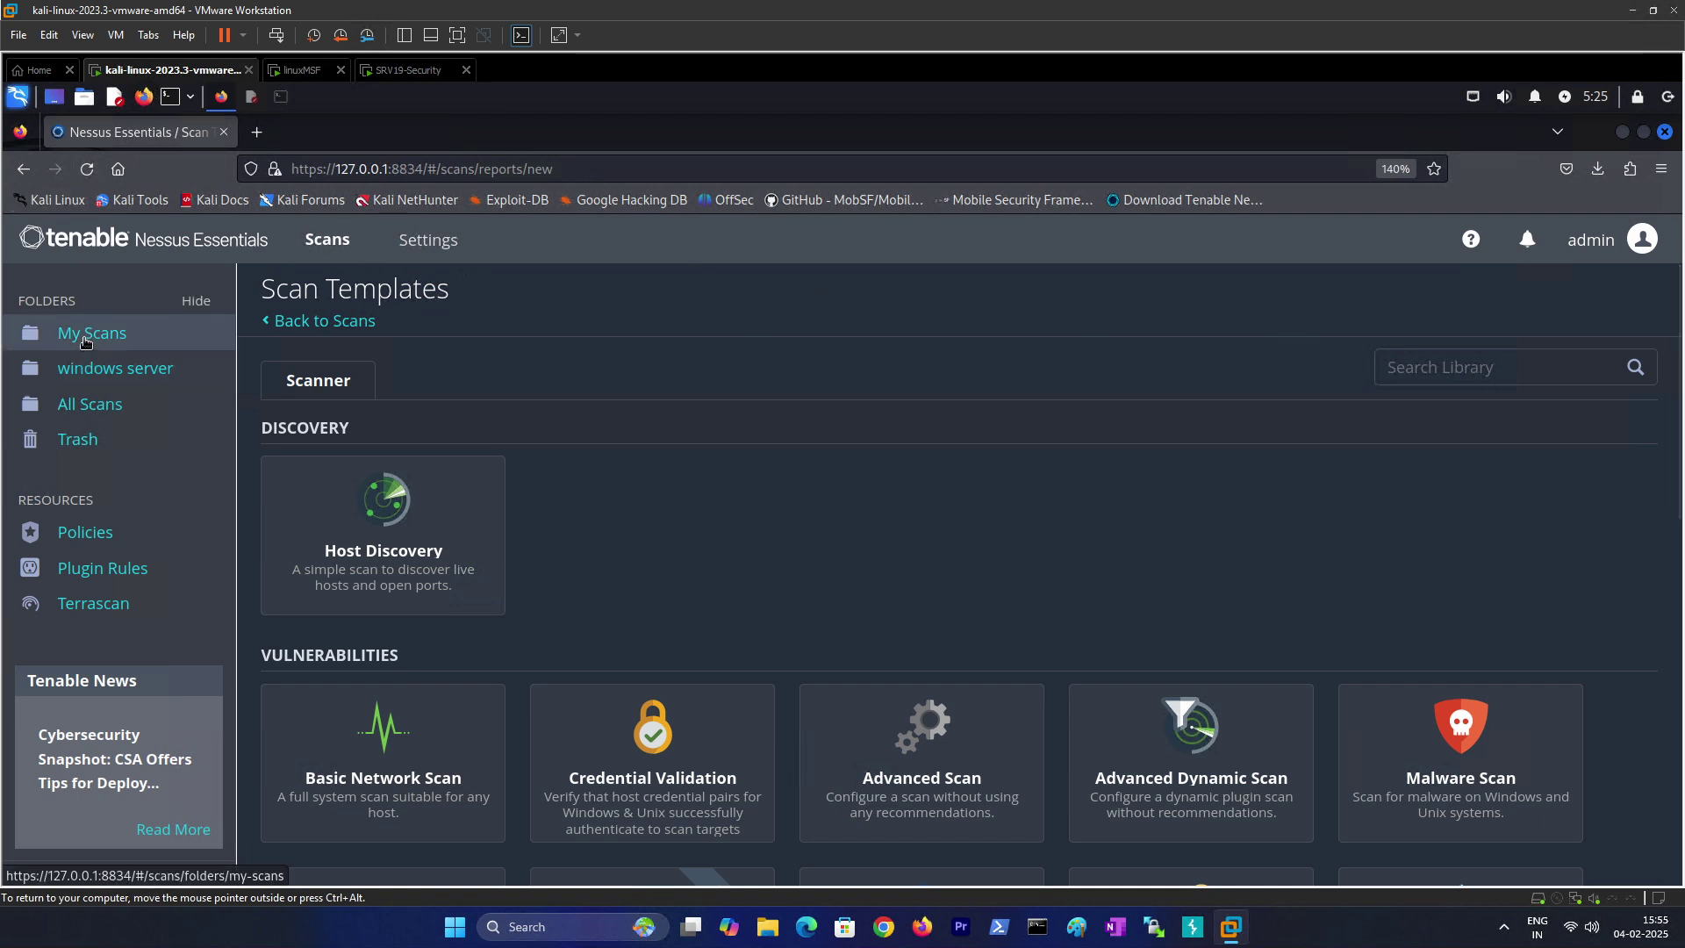
click(1440, 301)
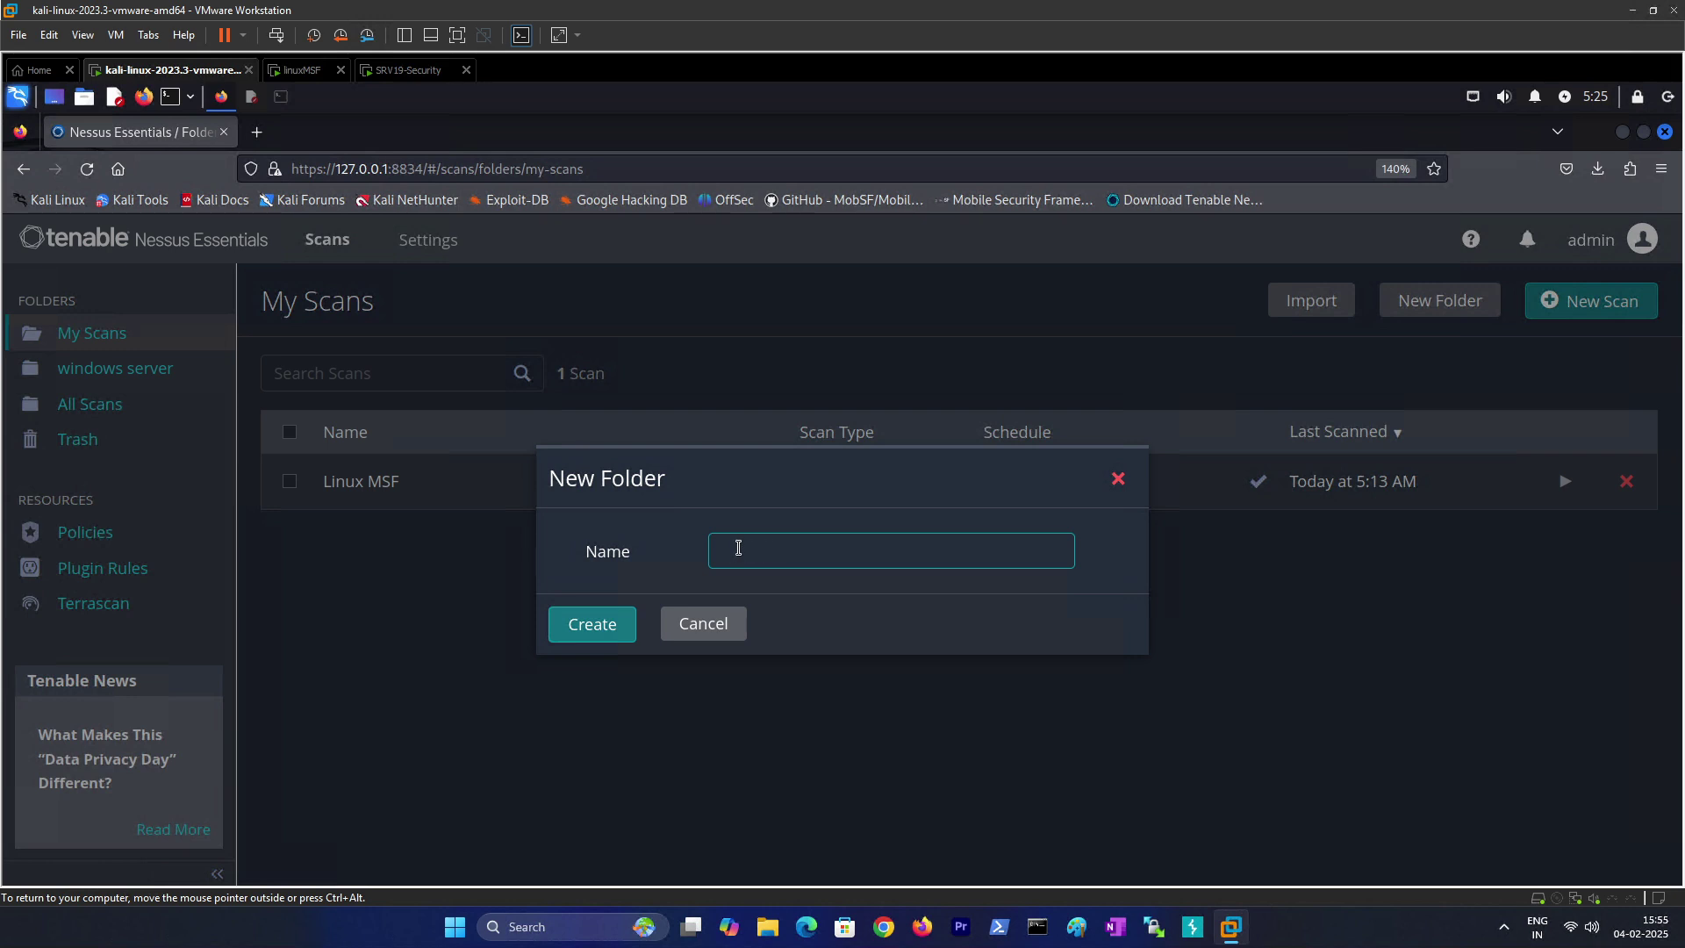
text(LinuxMSF)
click(624, 631)
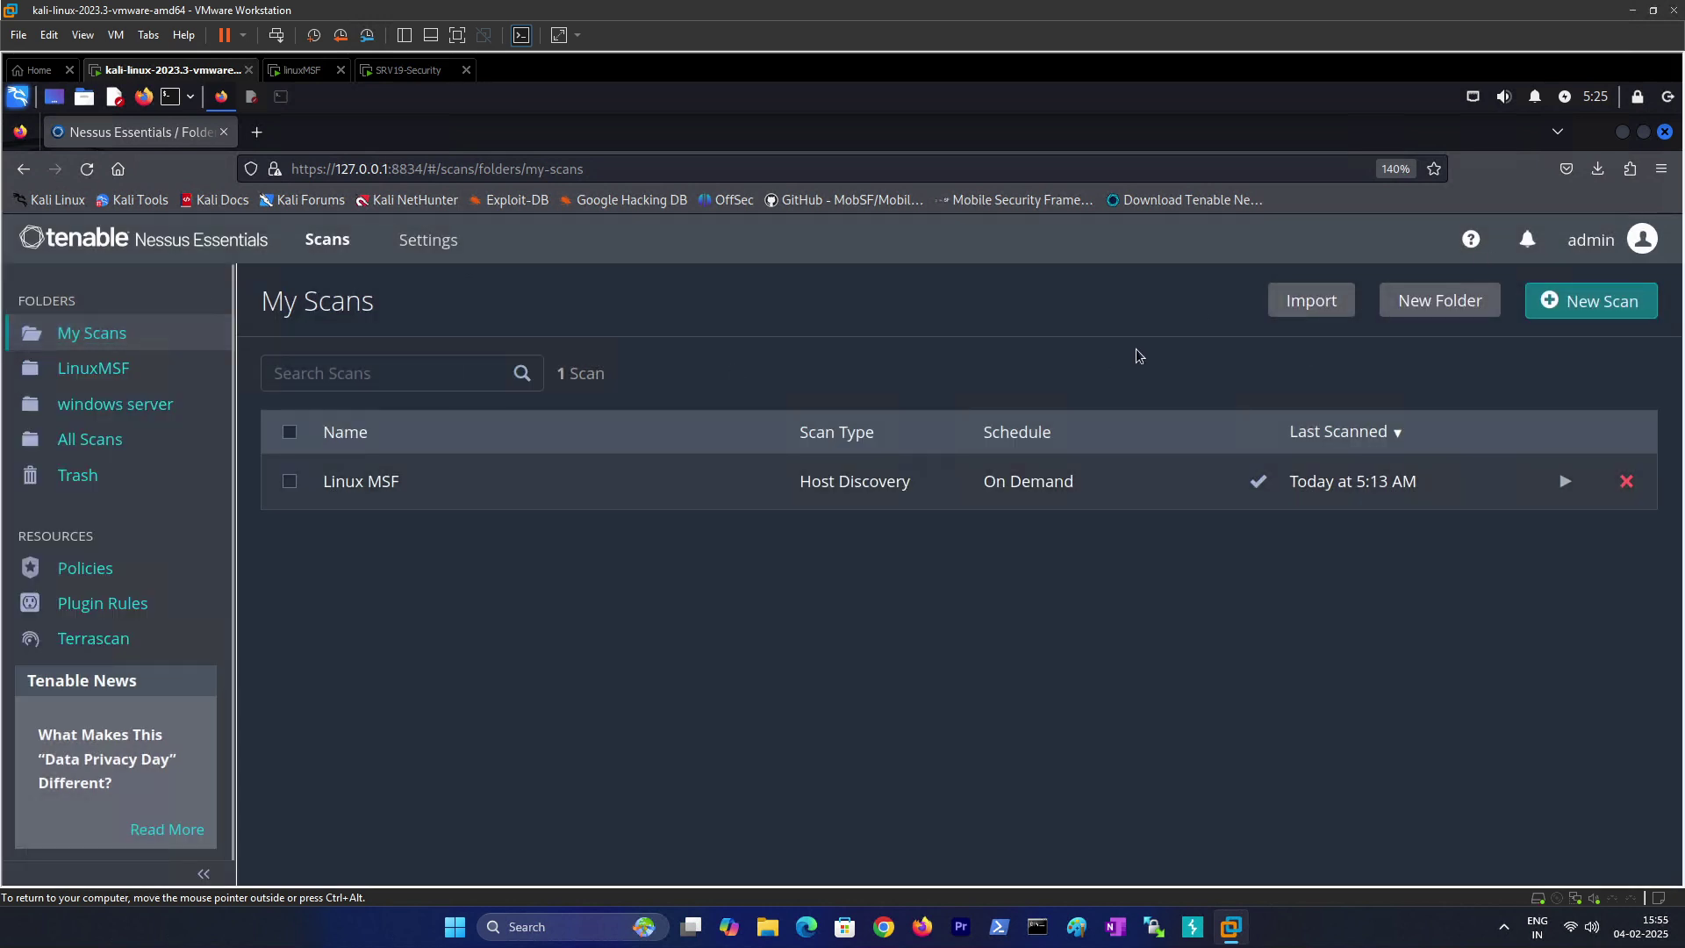
click(1453, 310)
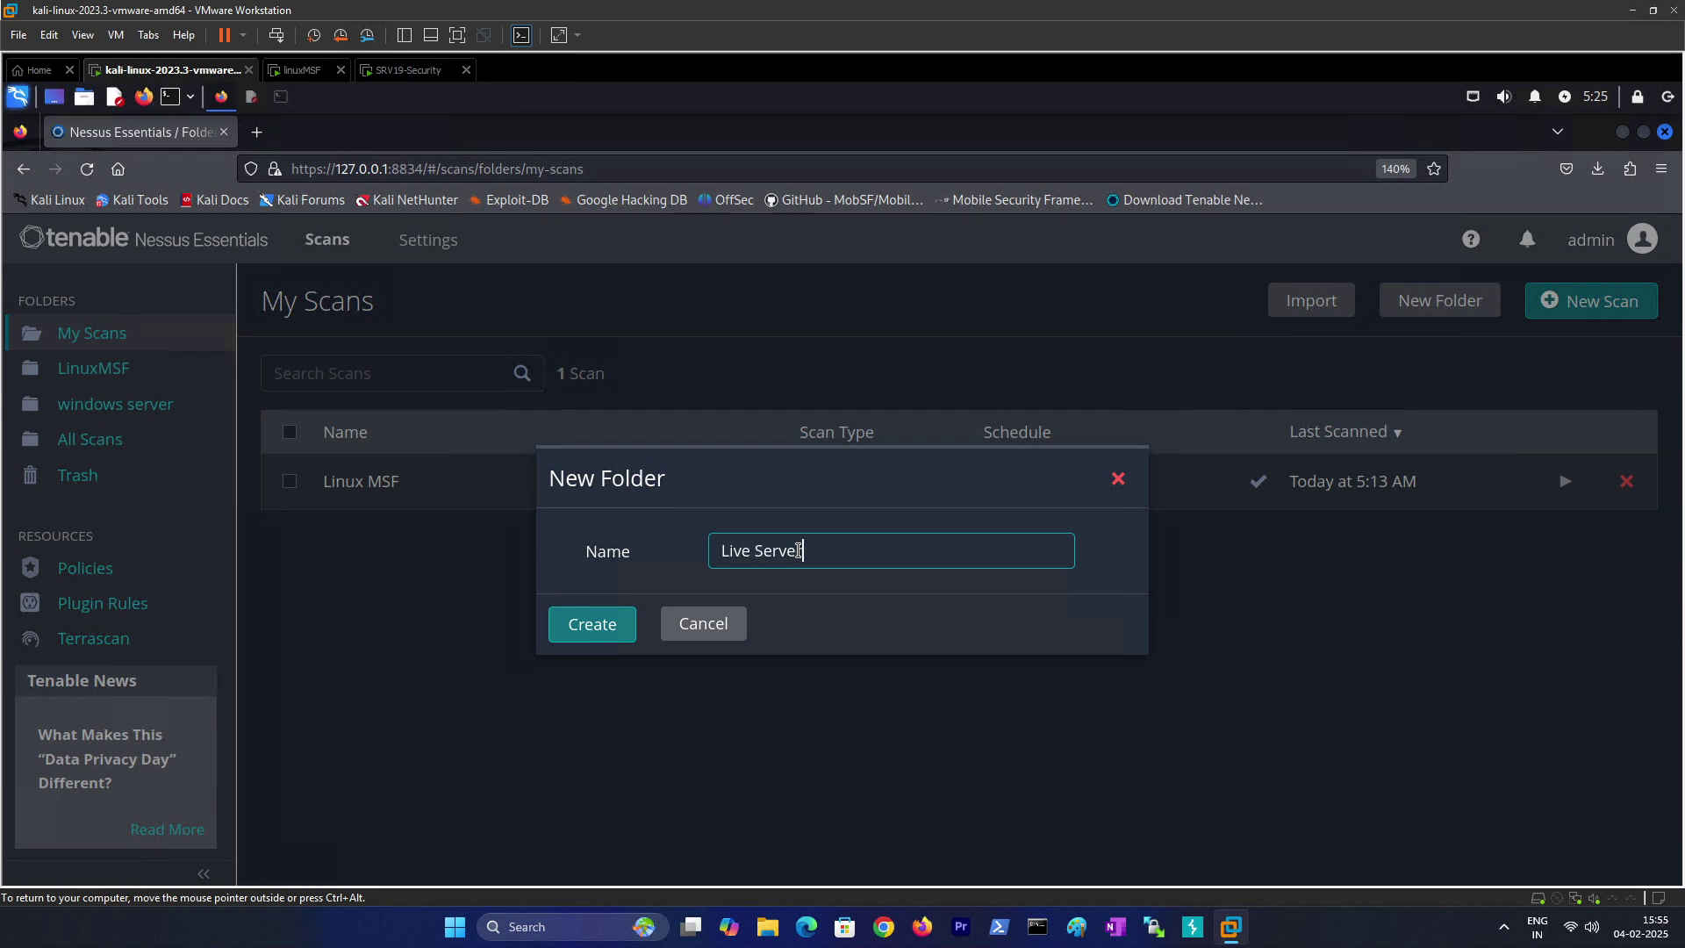
click(591, 624)
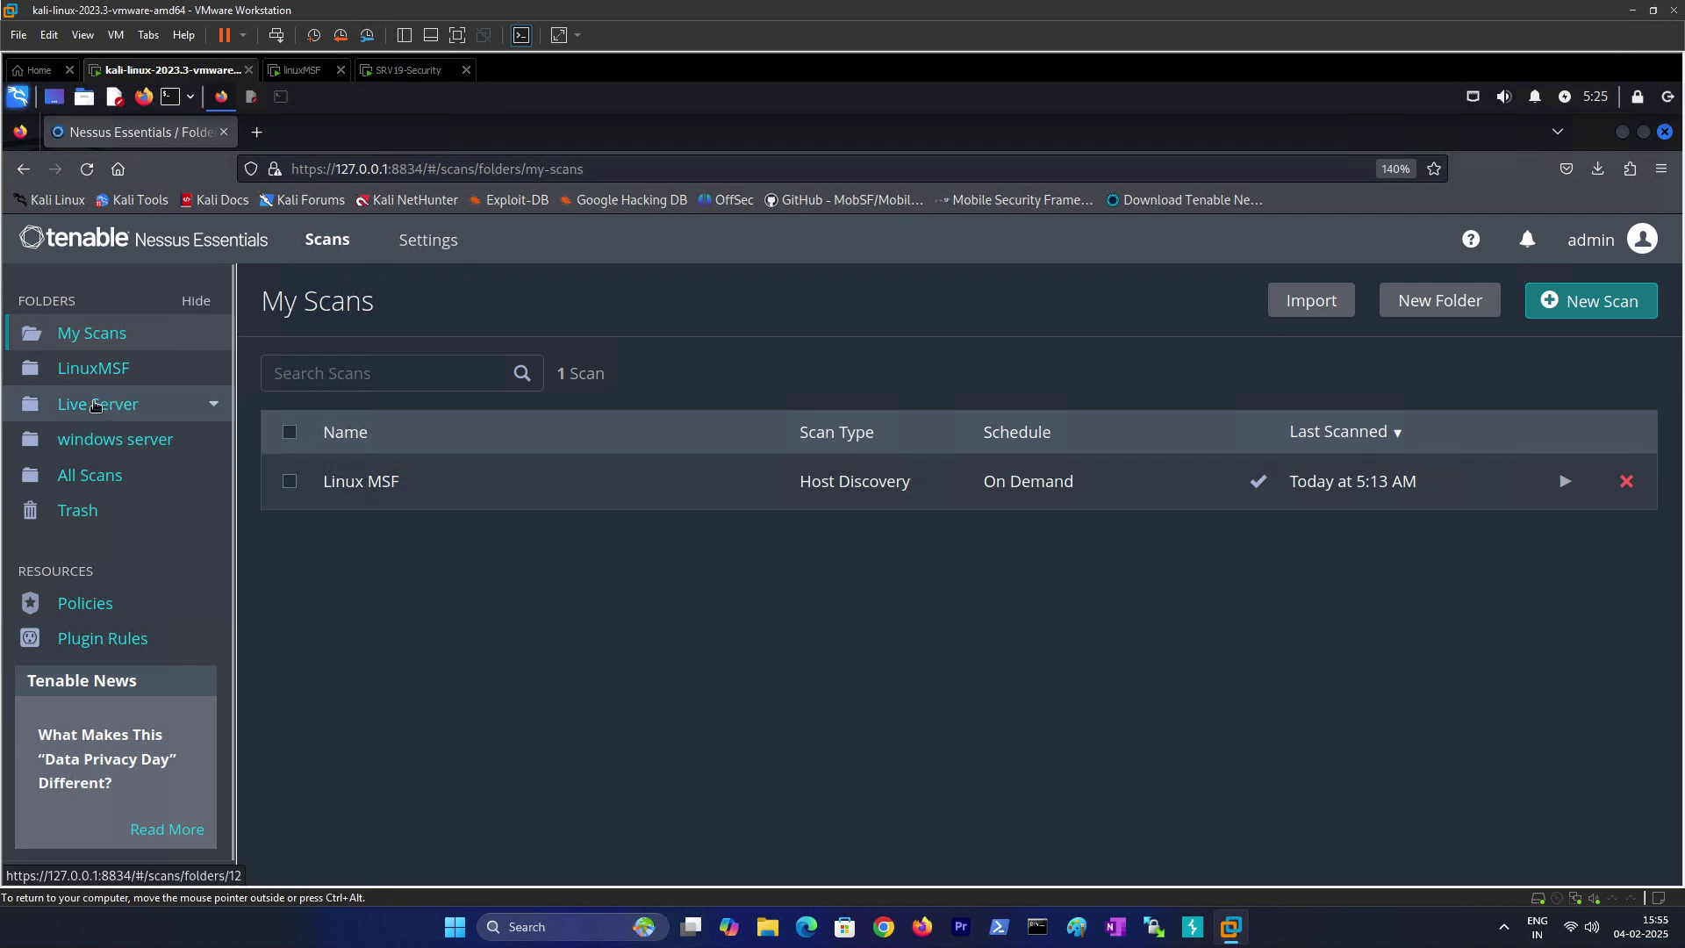
Step: Move the Linux MSF scan from All Scans into the LinuxMSF folder
click(92, 373)
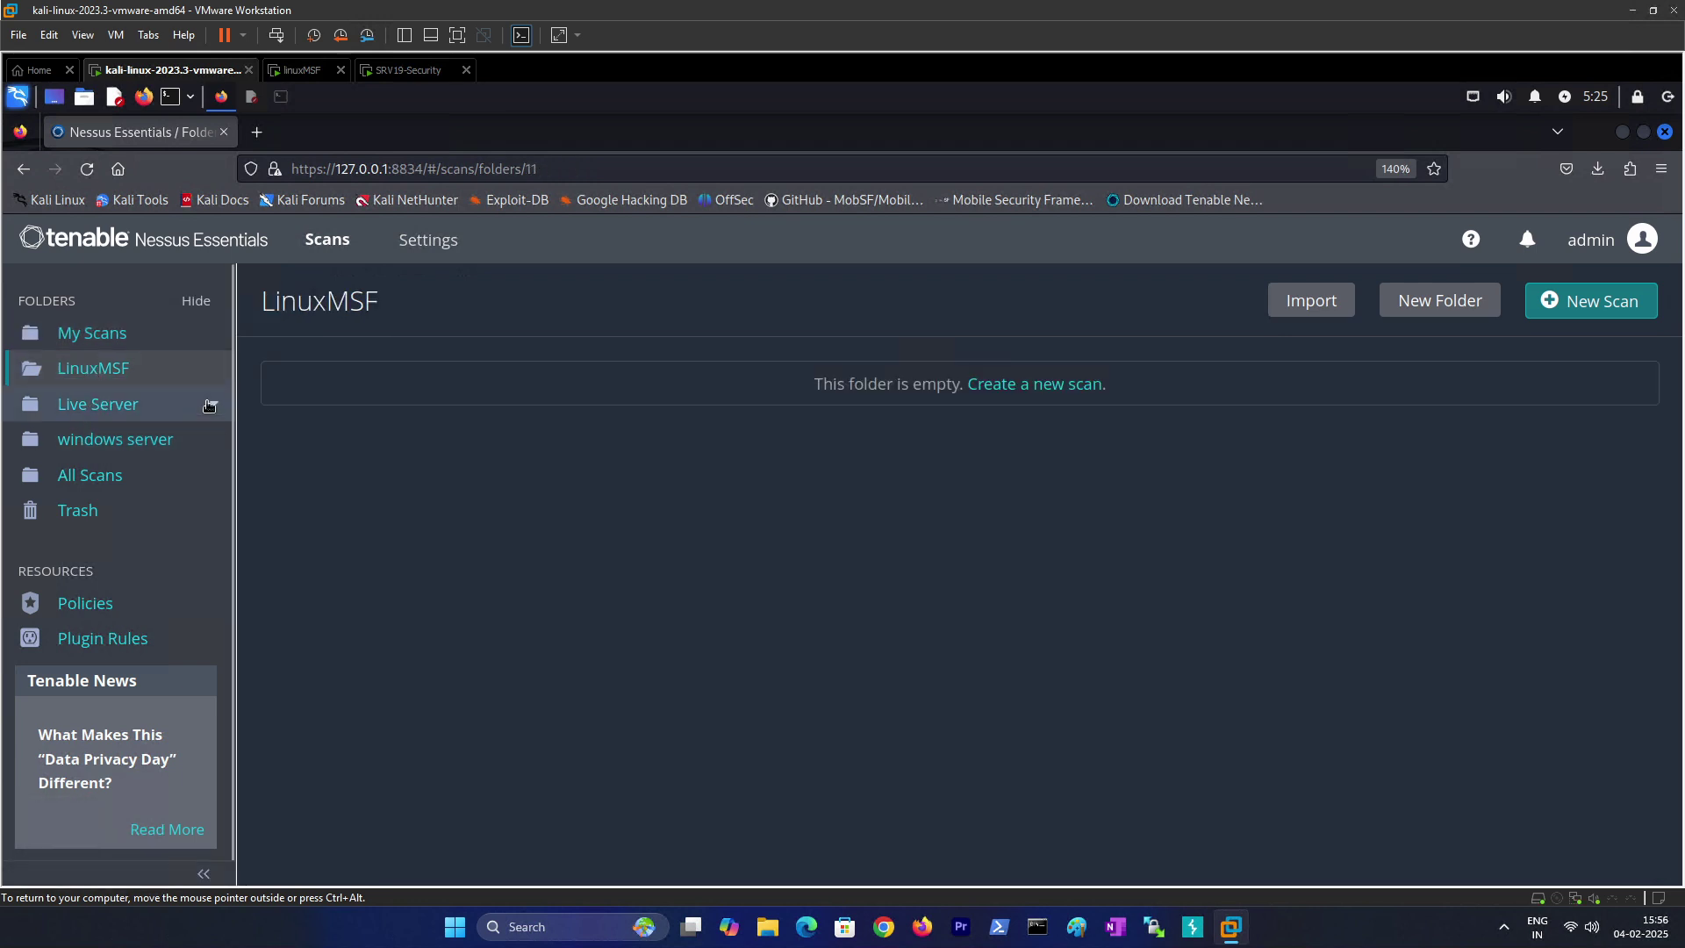
click(91, 477)
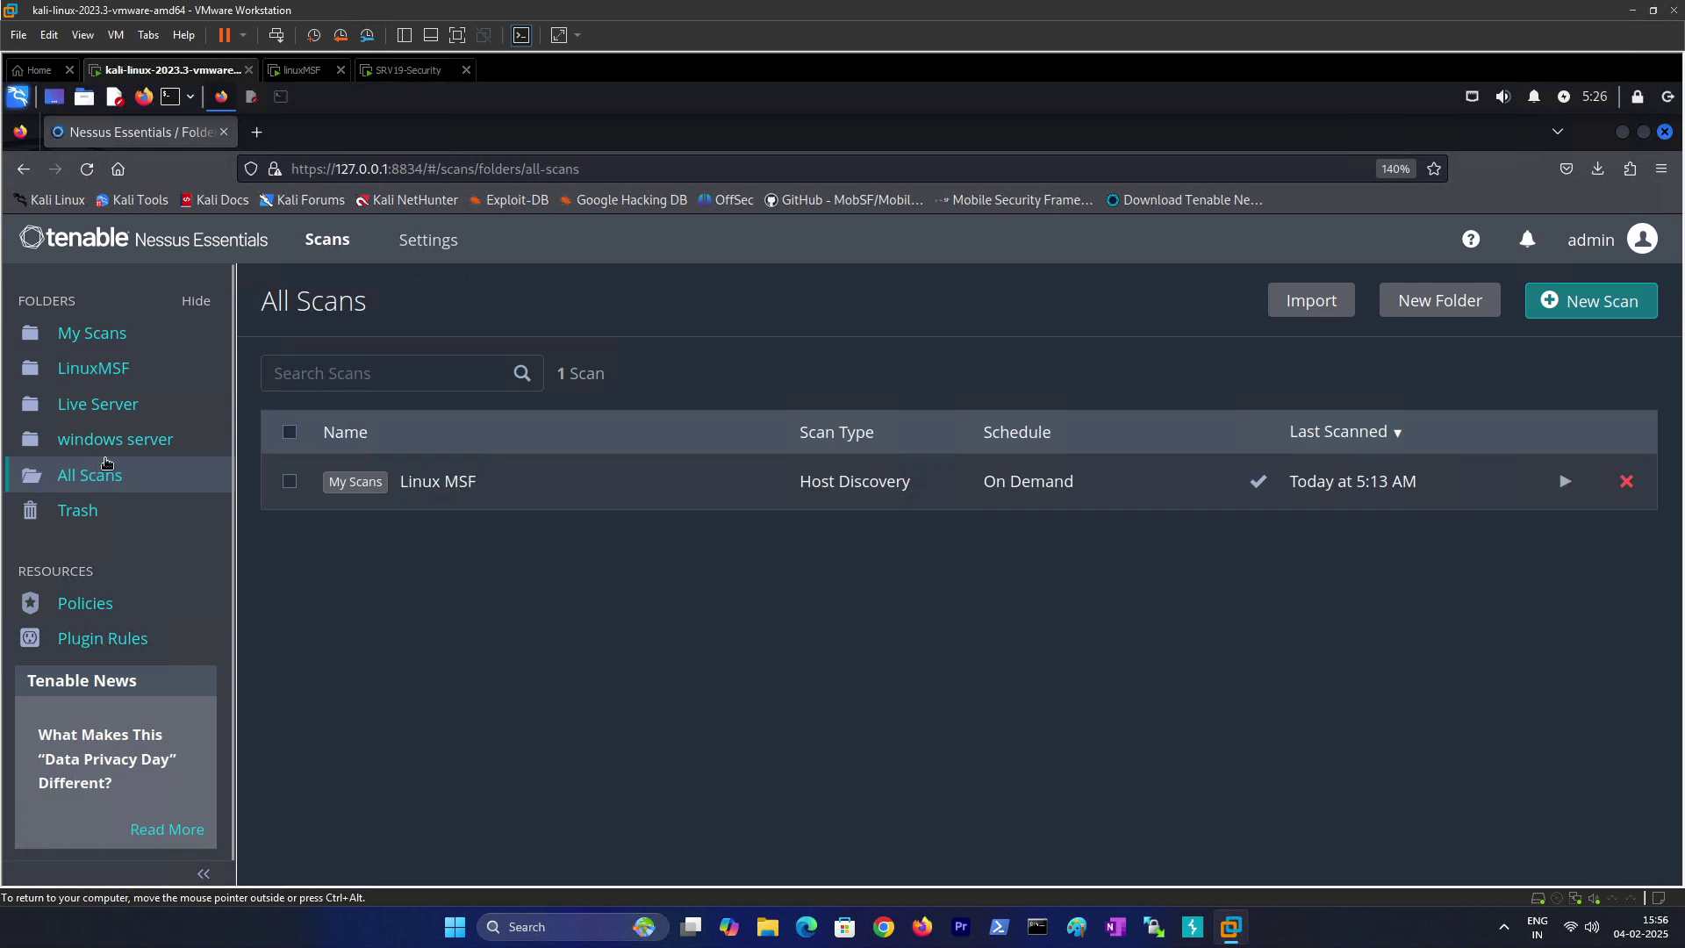
click(290, 482)
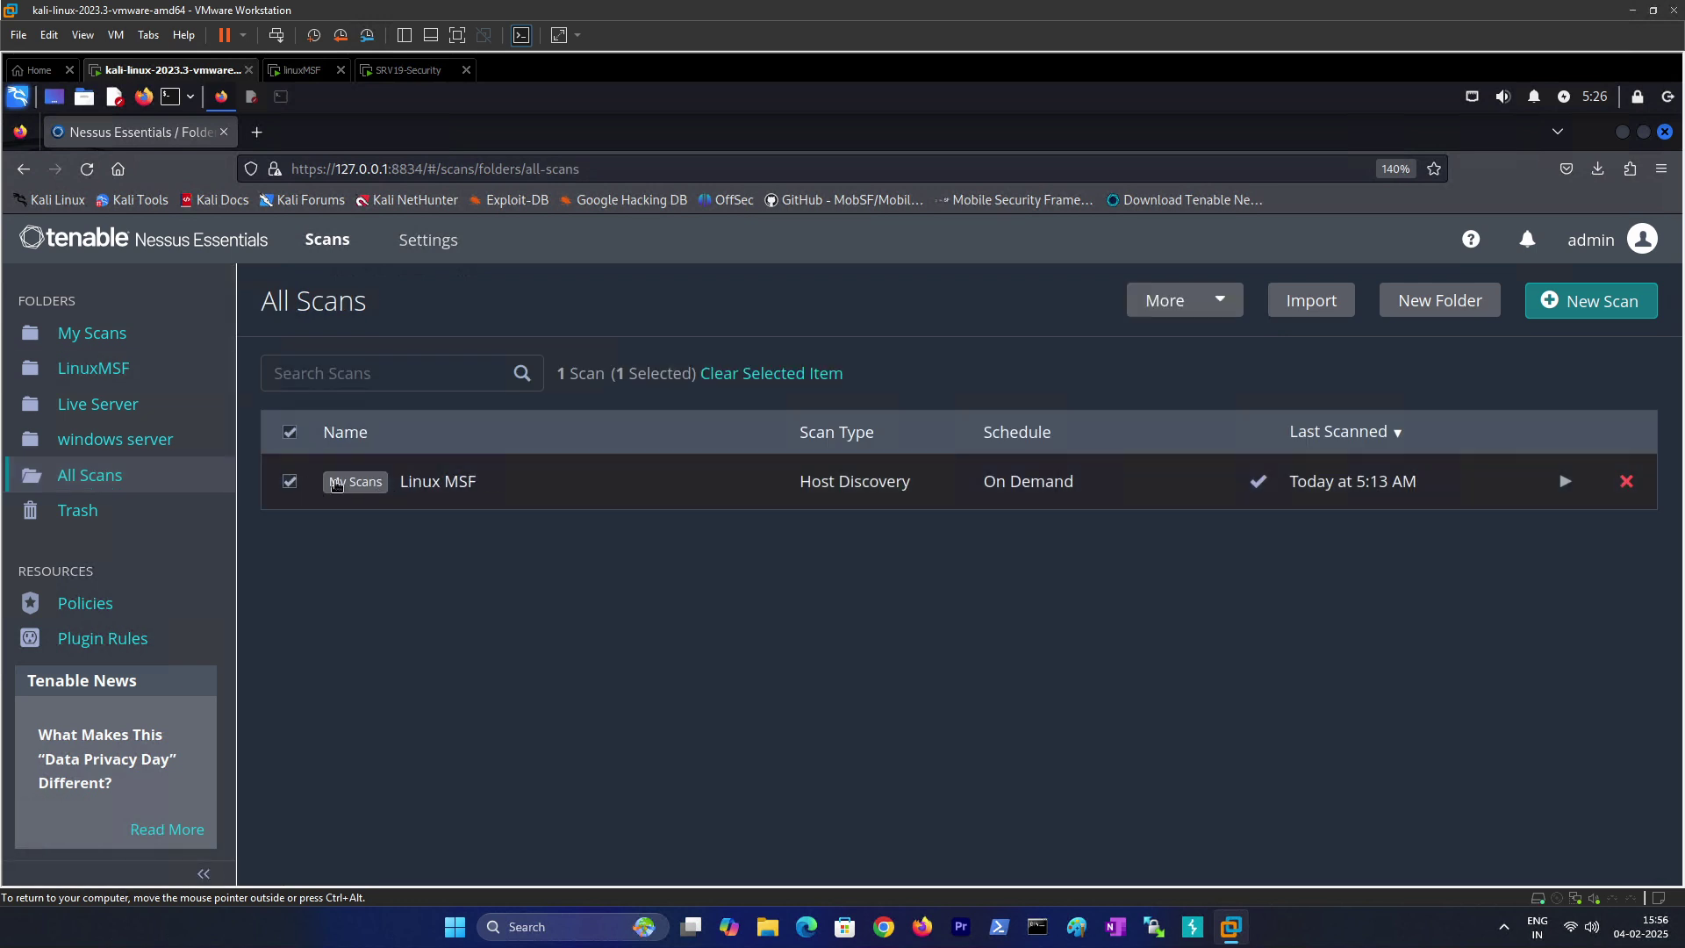
click(1224, 309)
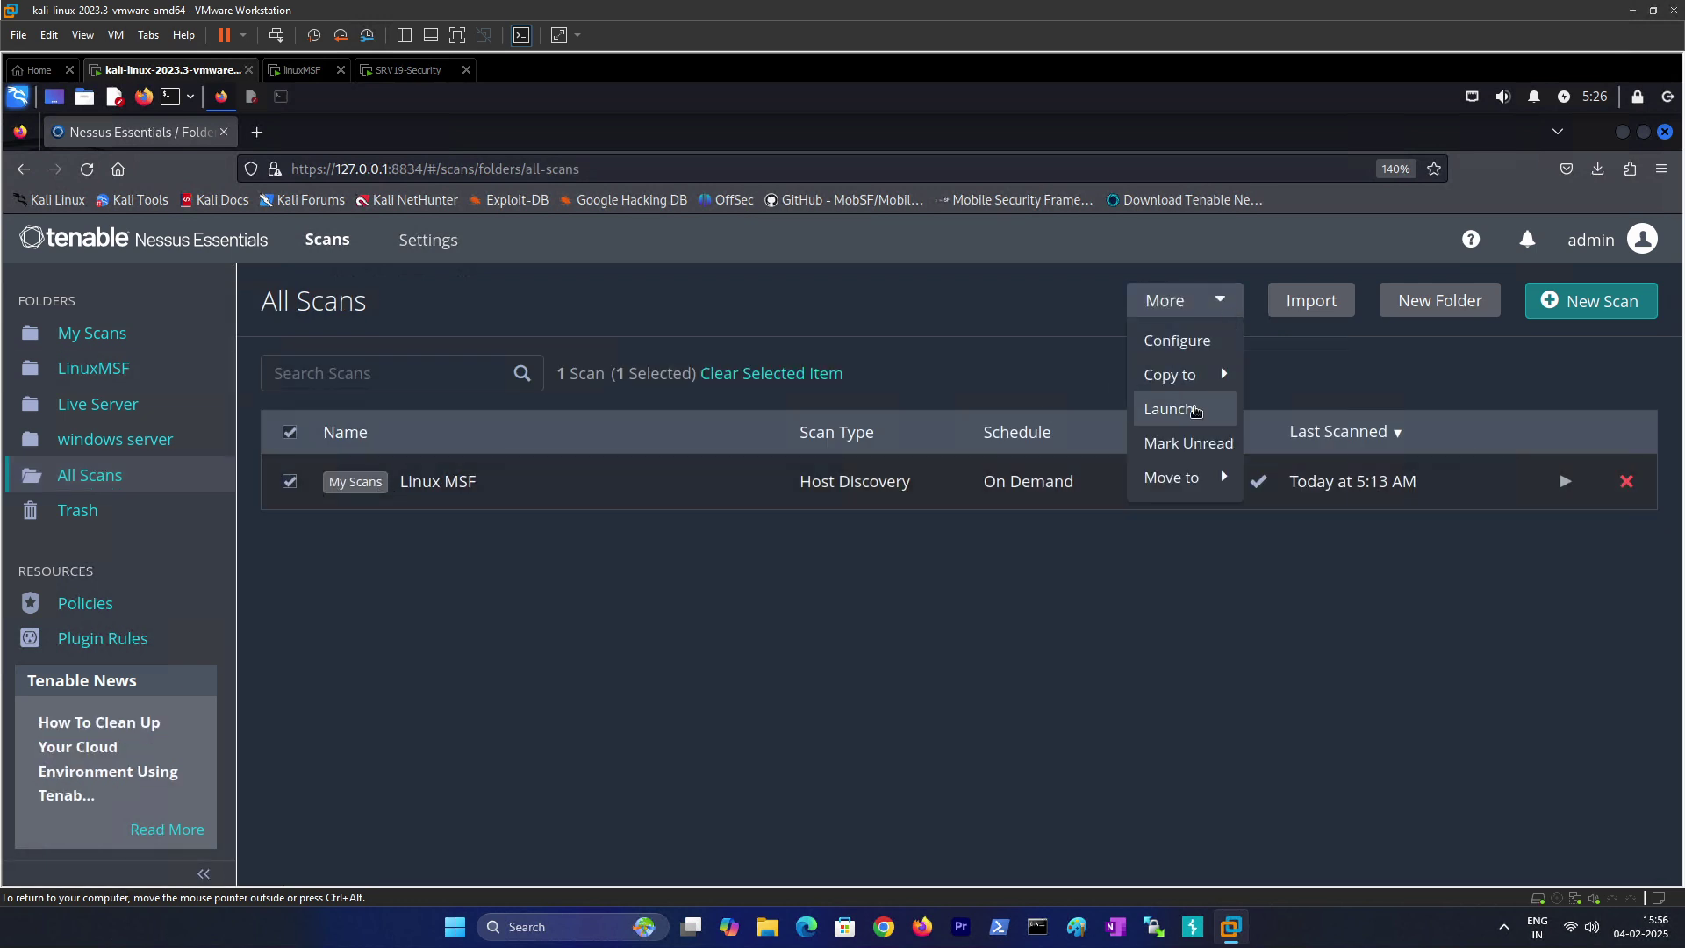
mouse_move(1215, 478)
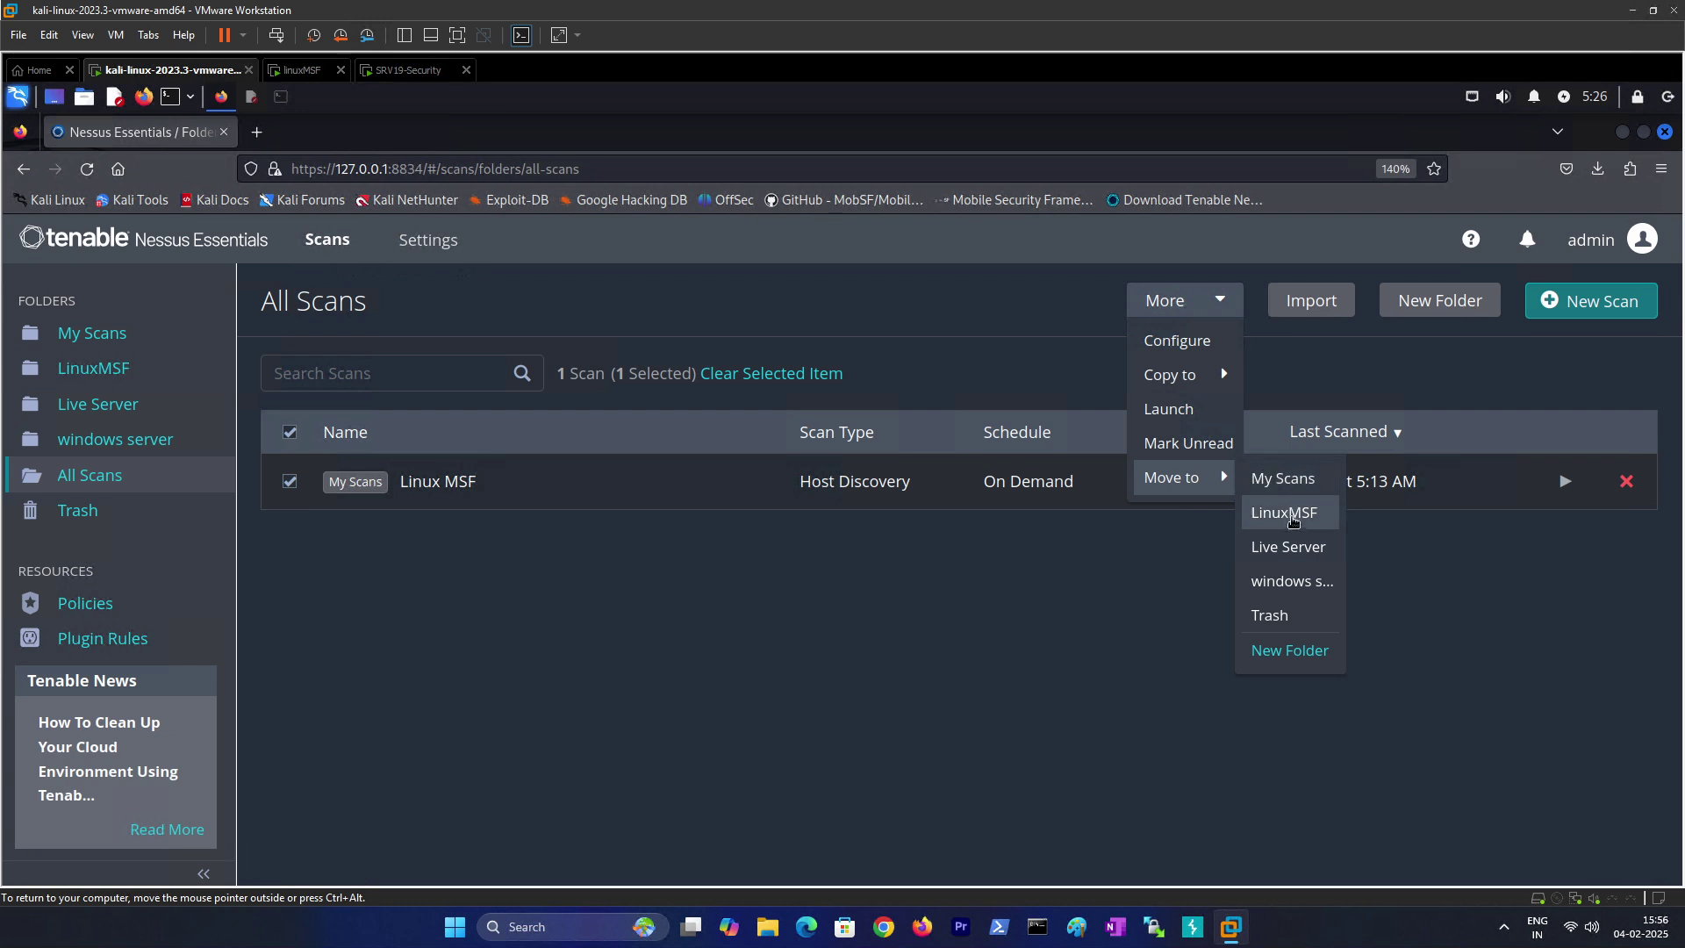
click(1288, 516)
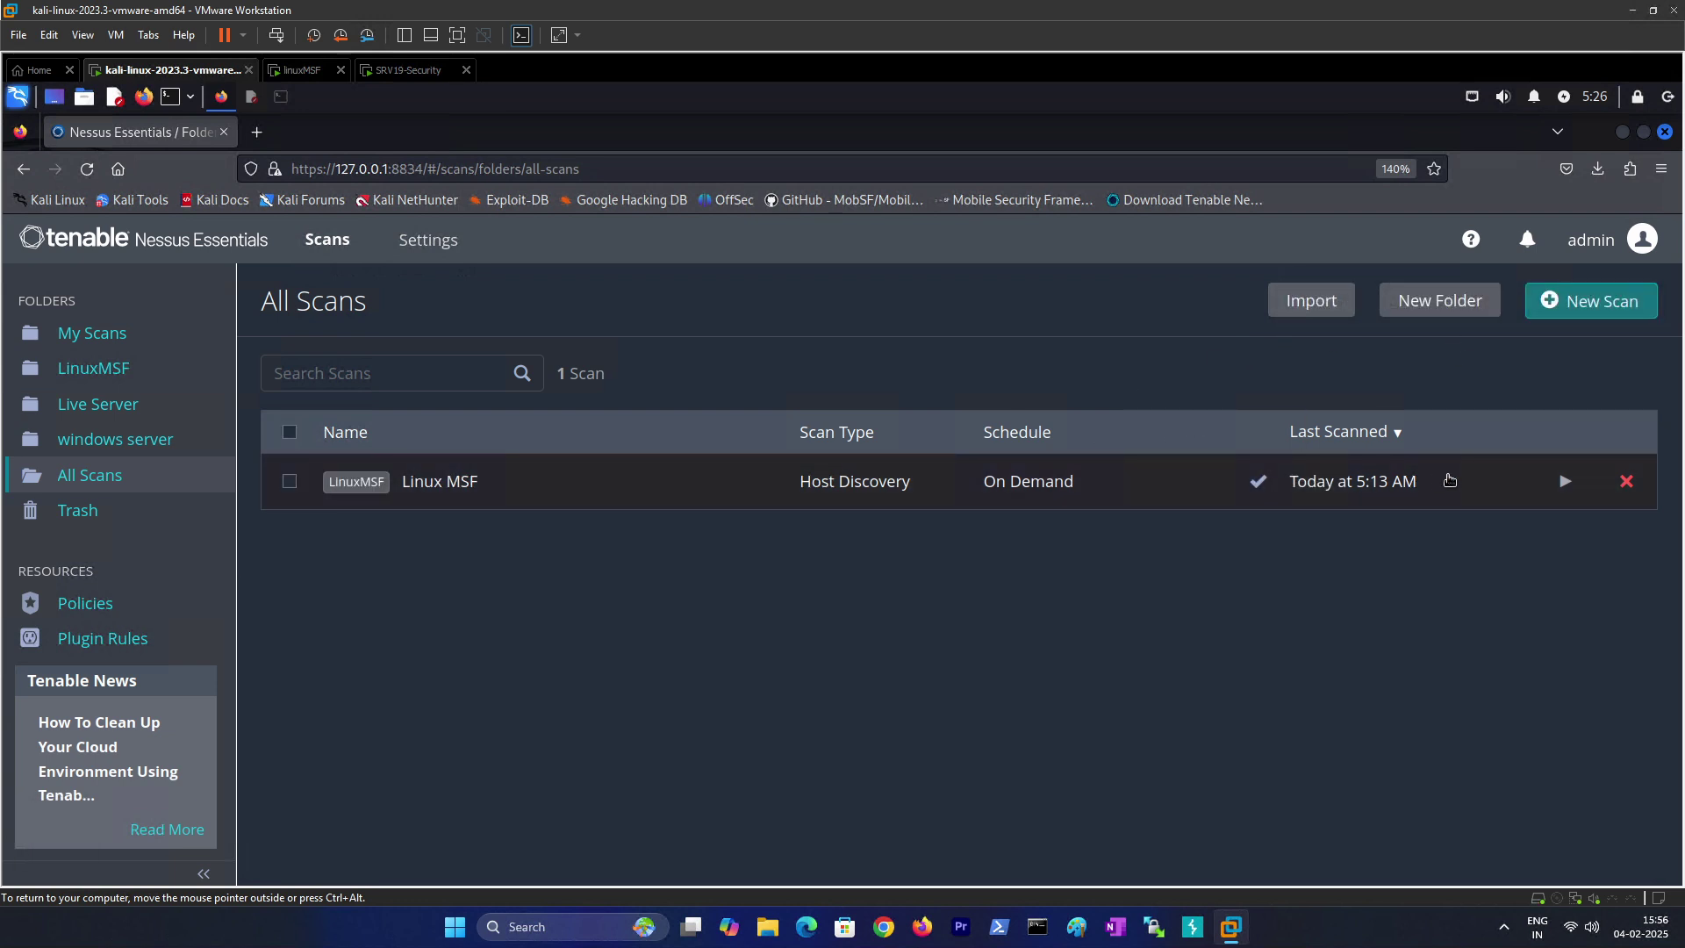
Step: Redo the Linux MSF move to LinuxMSF, verify it there, then open windows server
click(291, 482)
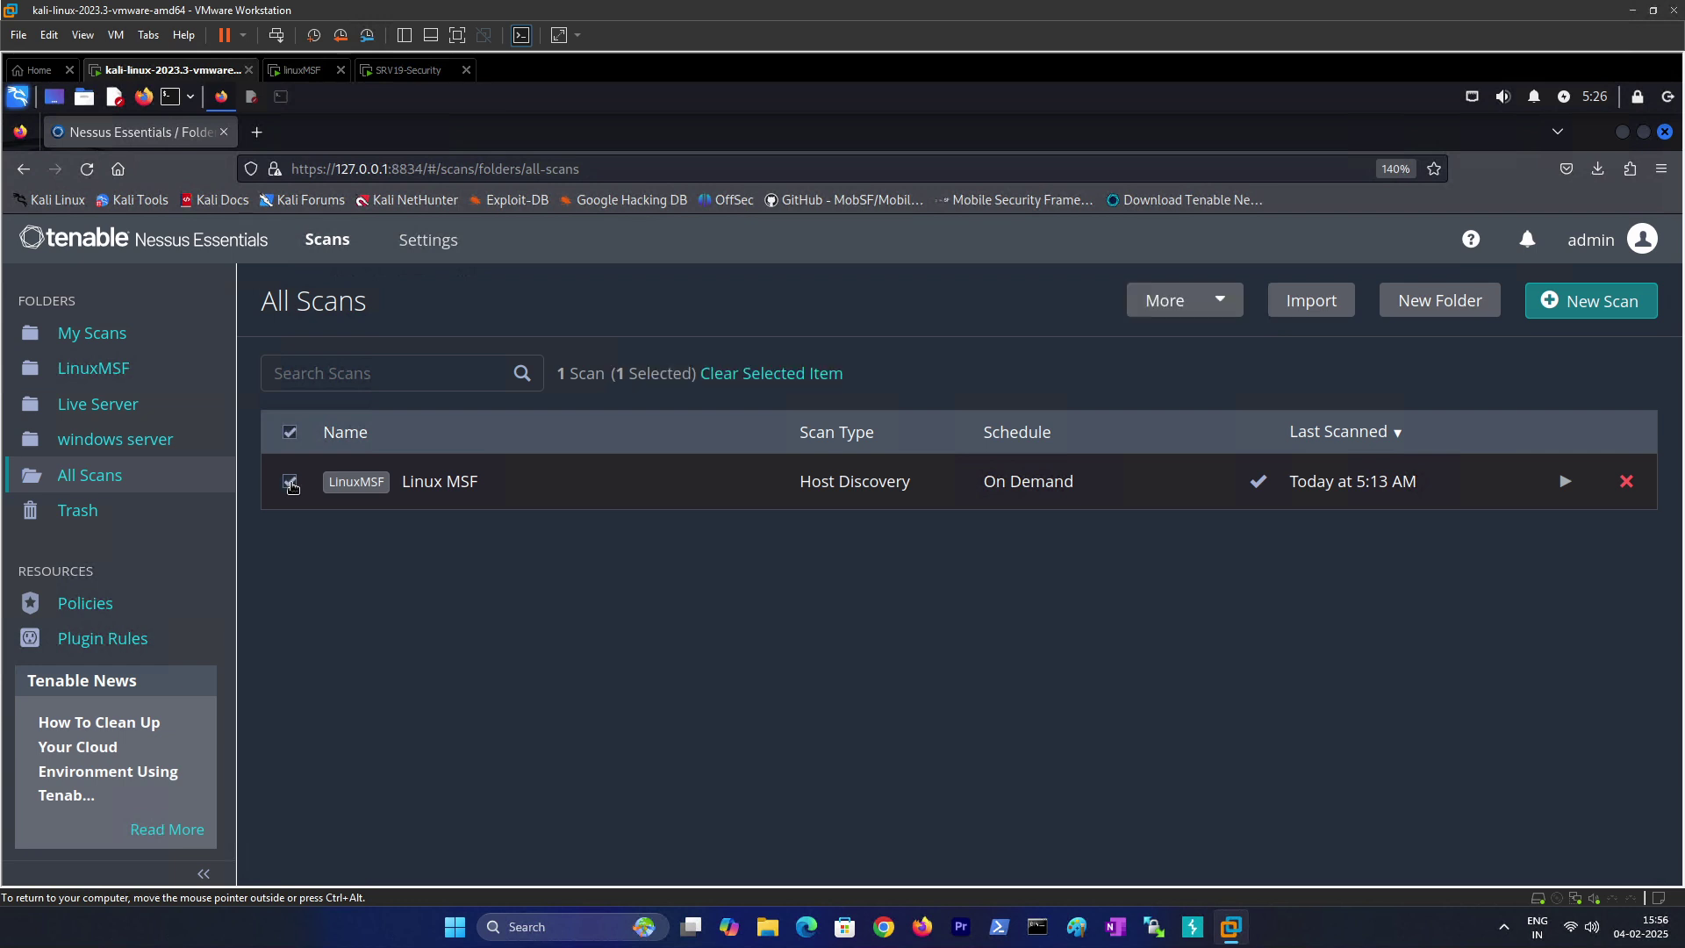
click(1176, 300)
mouse_move(1206, 475)
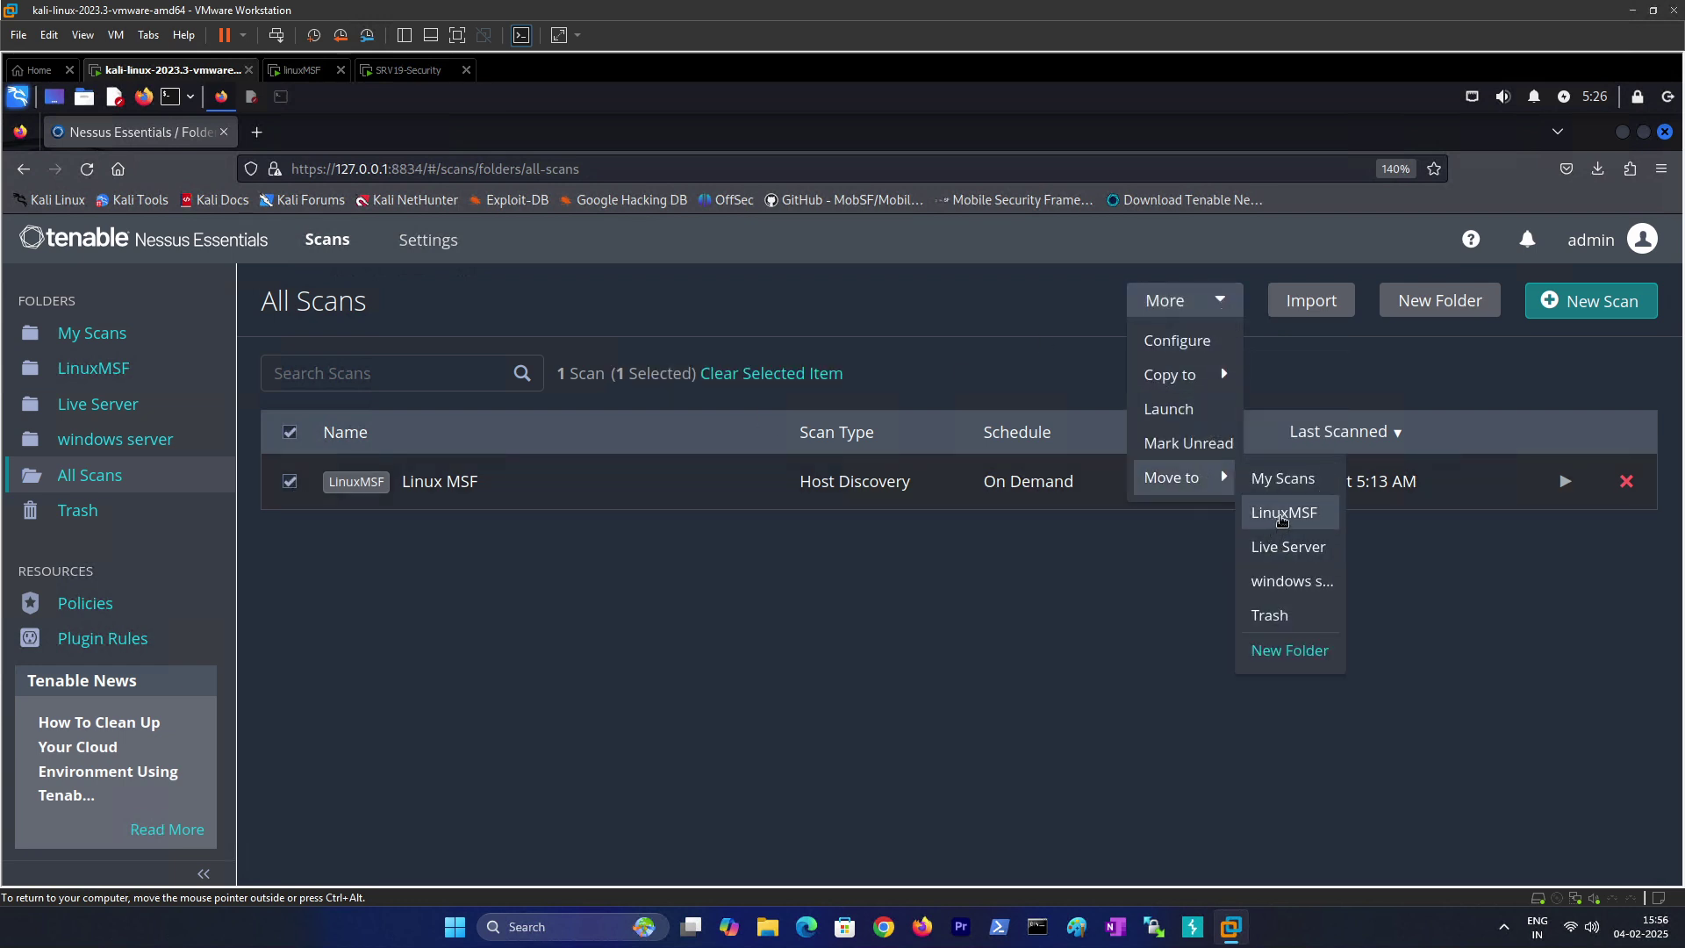
click(1288, 514)
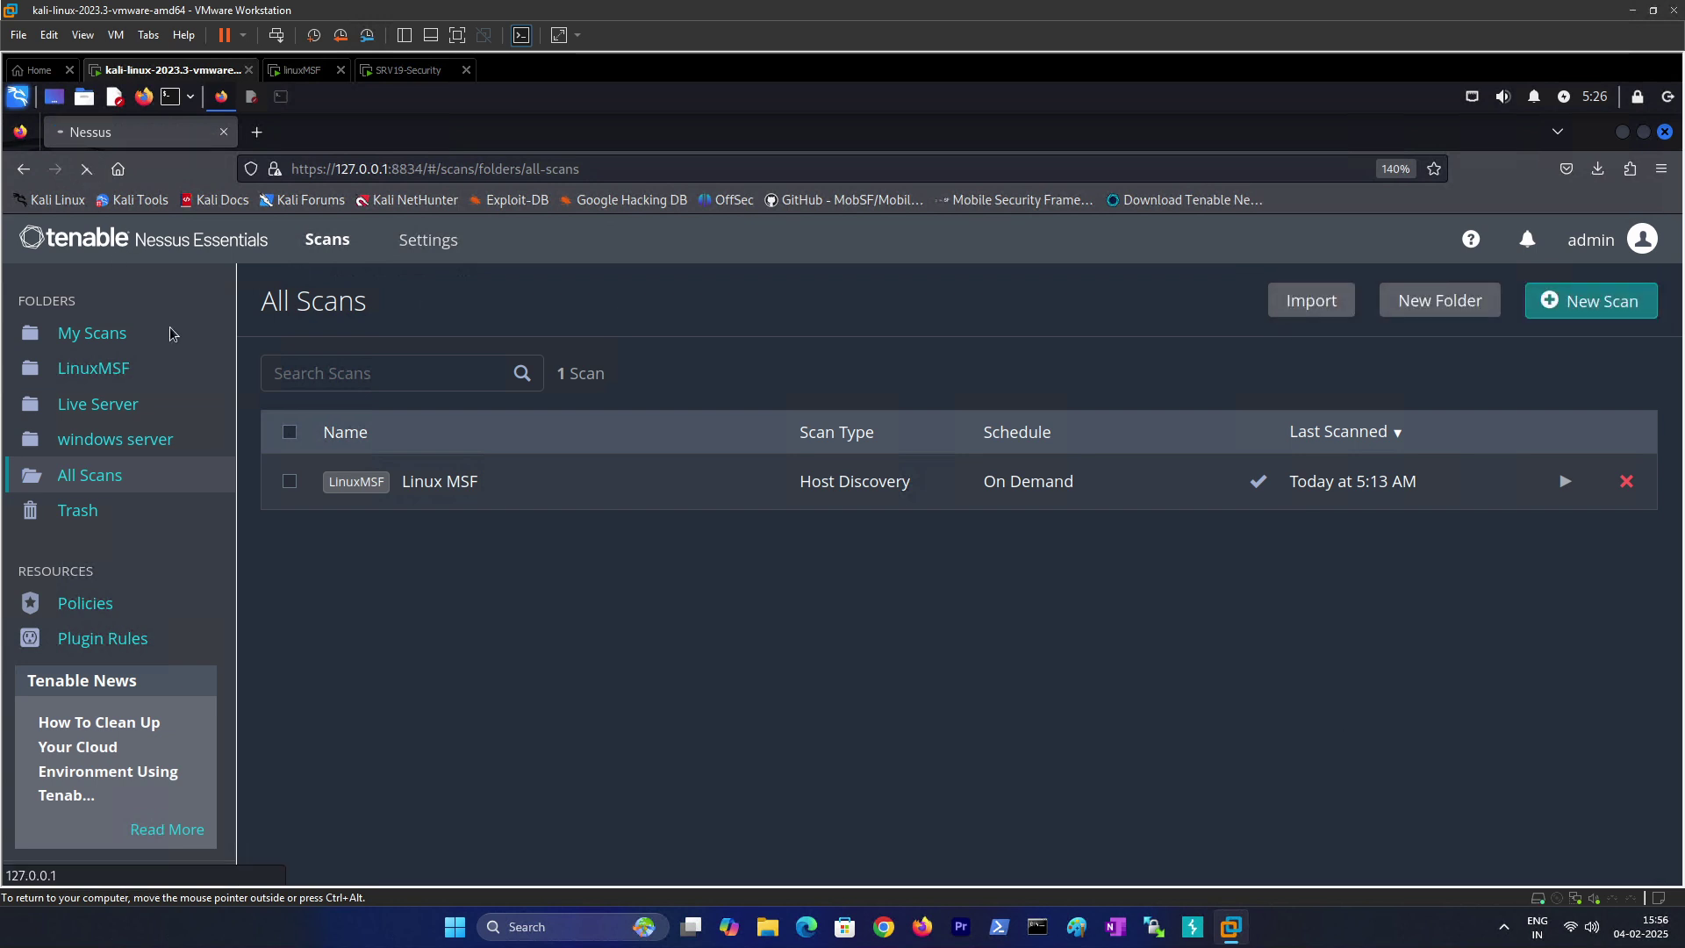
click(93, 369)
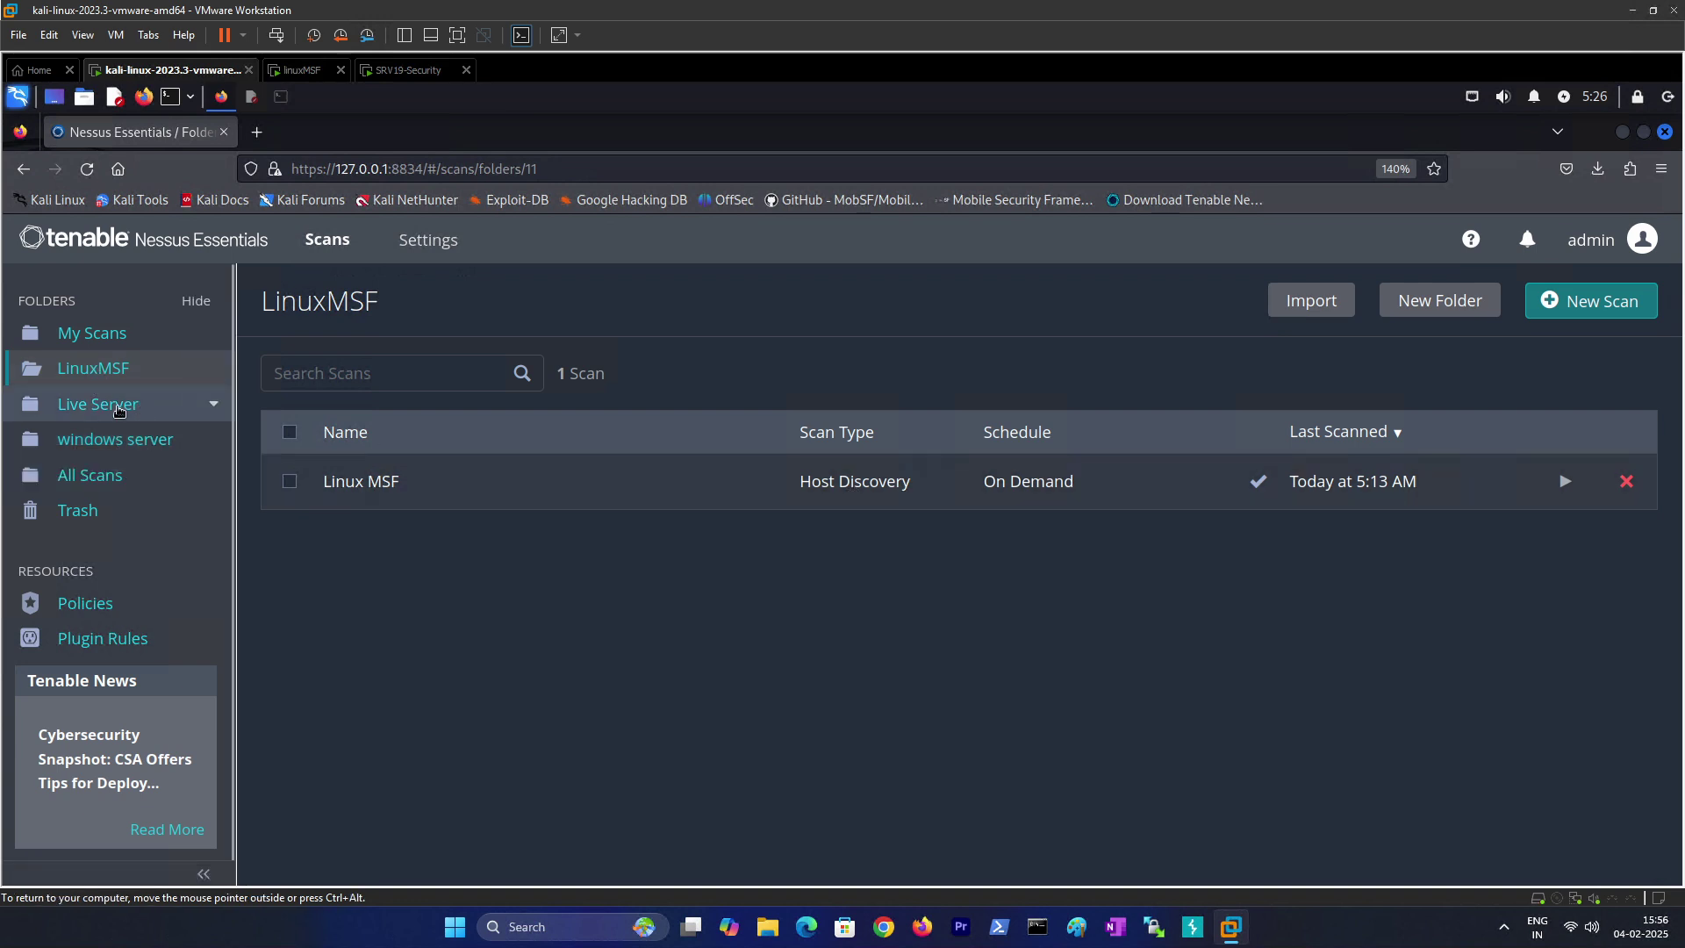
click(112, 442)
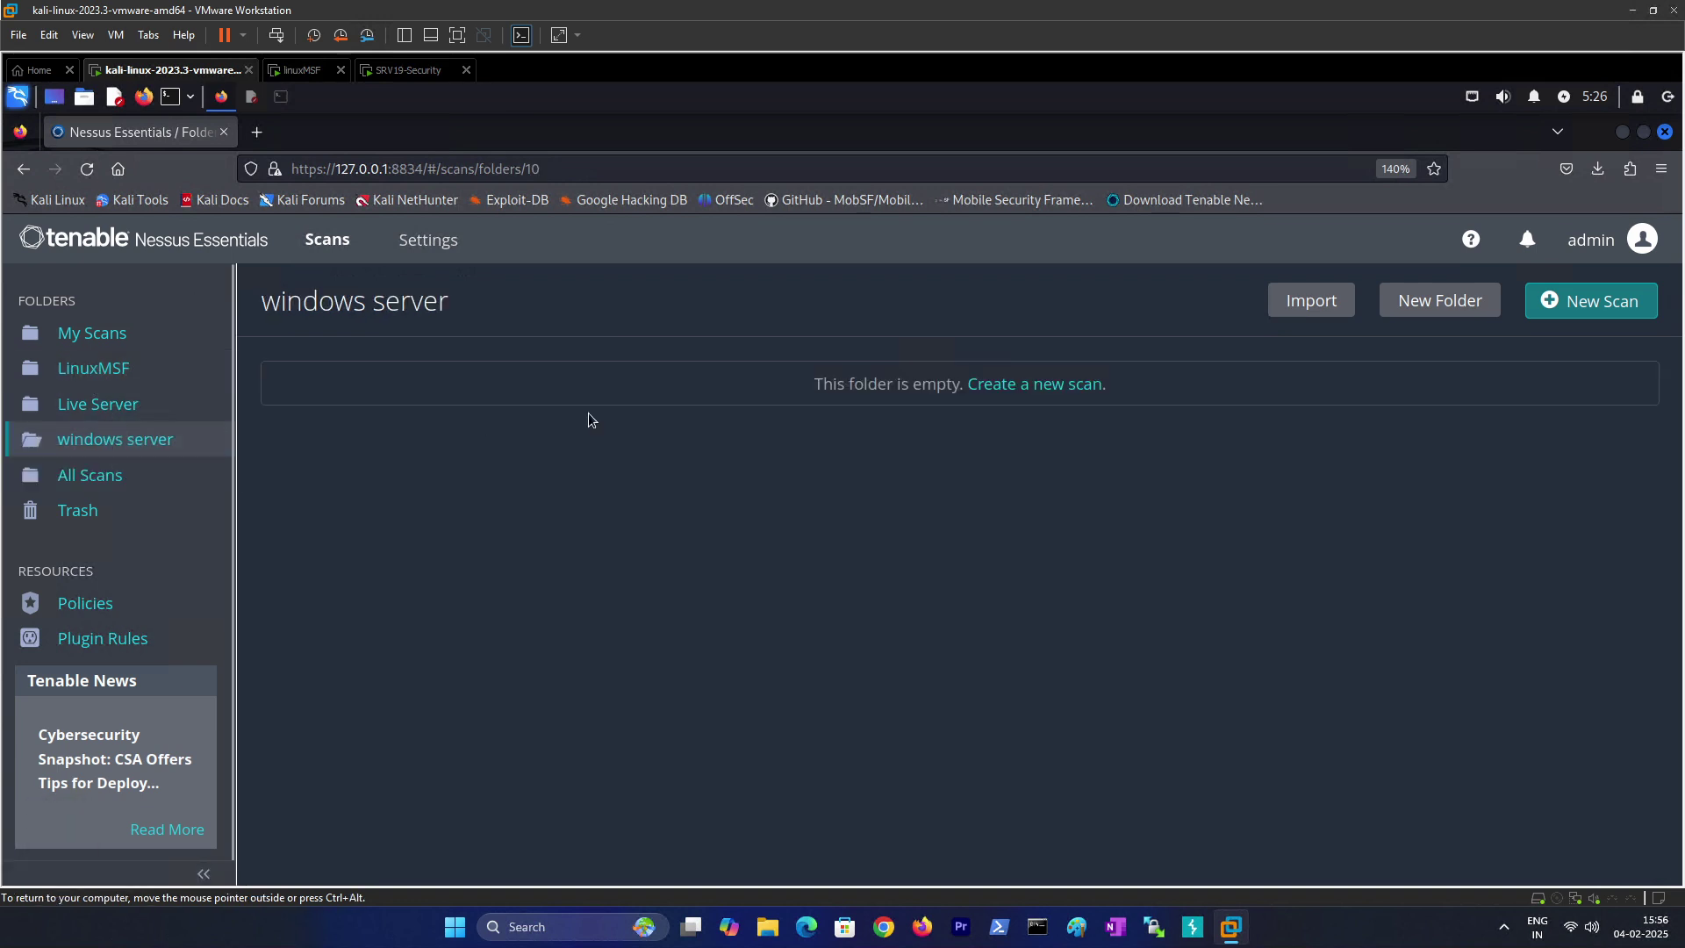
Step: Start a Host Discovery scan named 'web server' described as 'all types of scan test'
click(1079, 388)
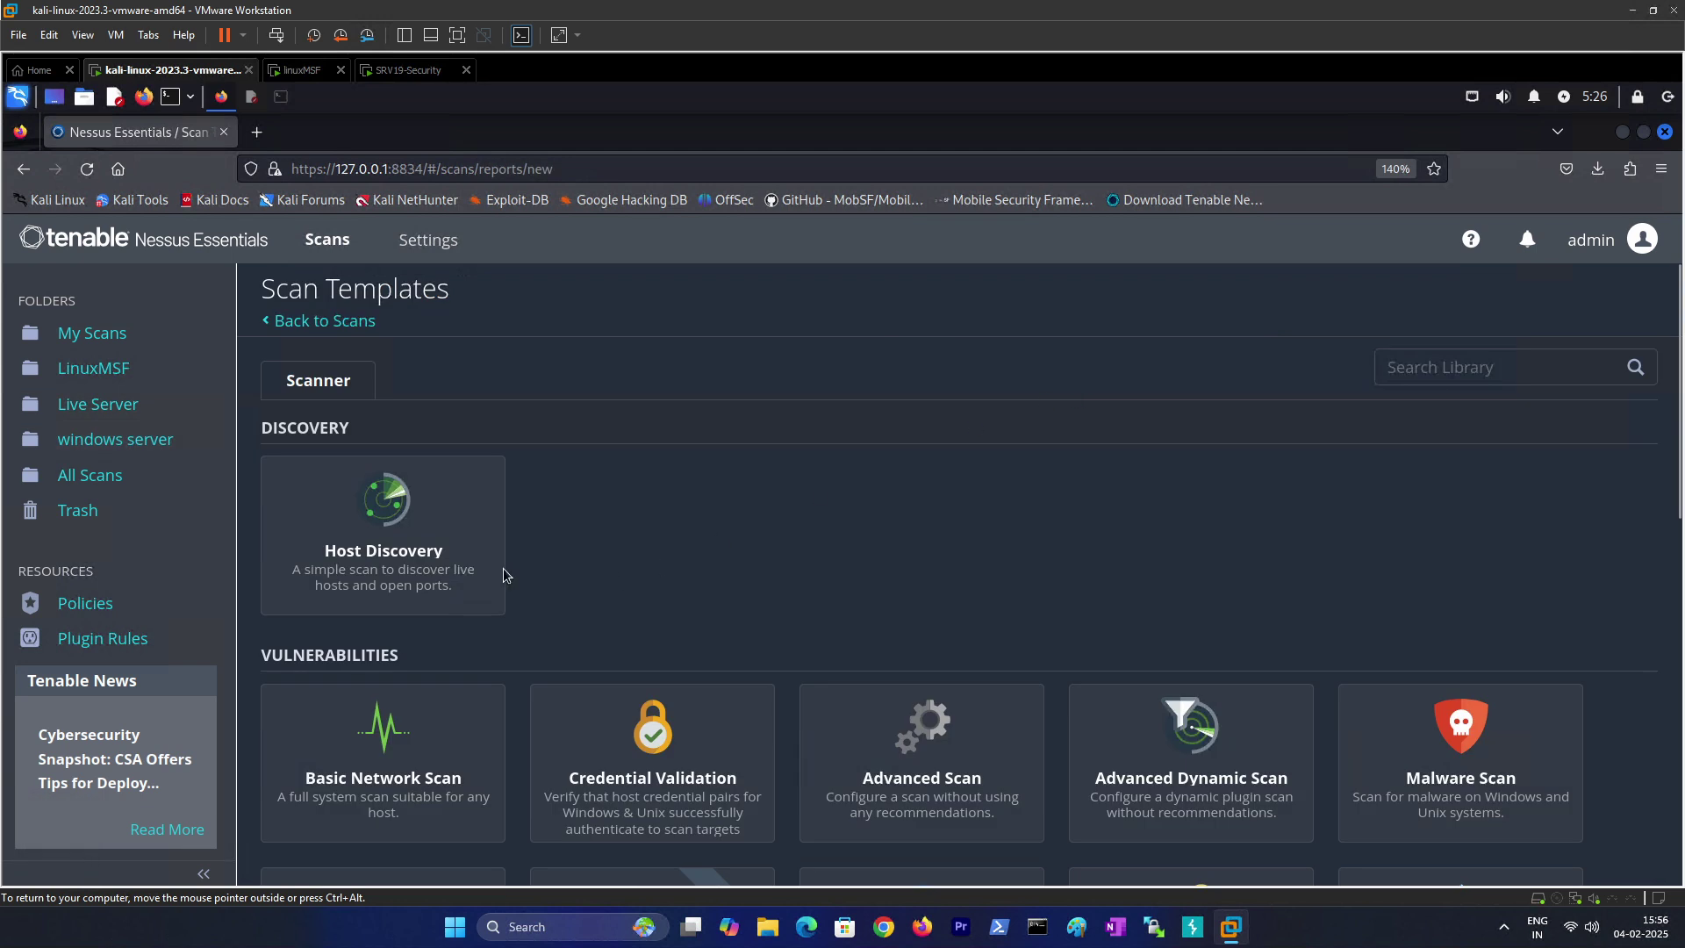
click(403, 558)
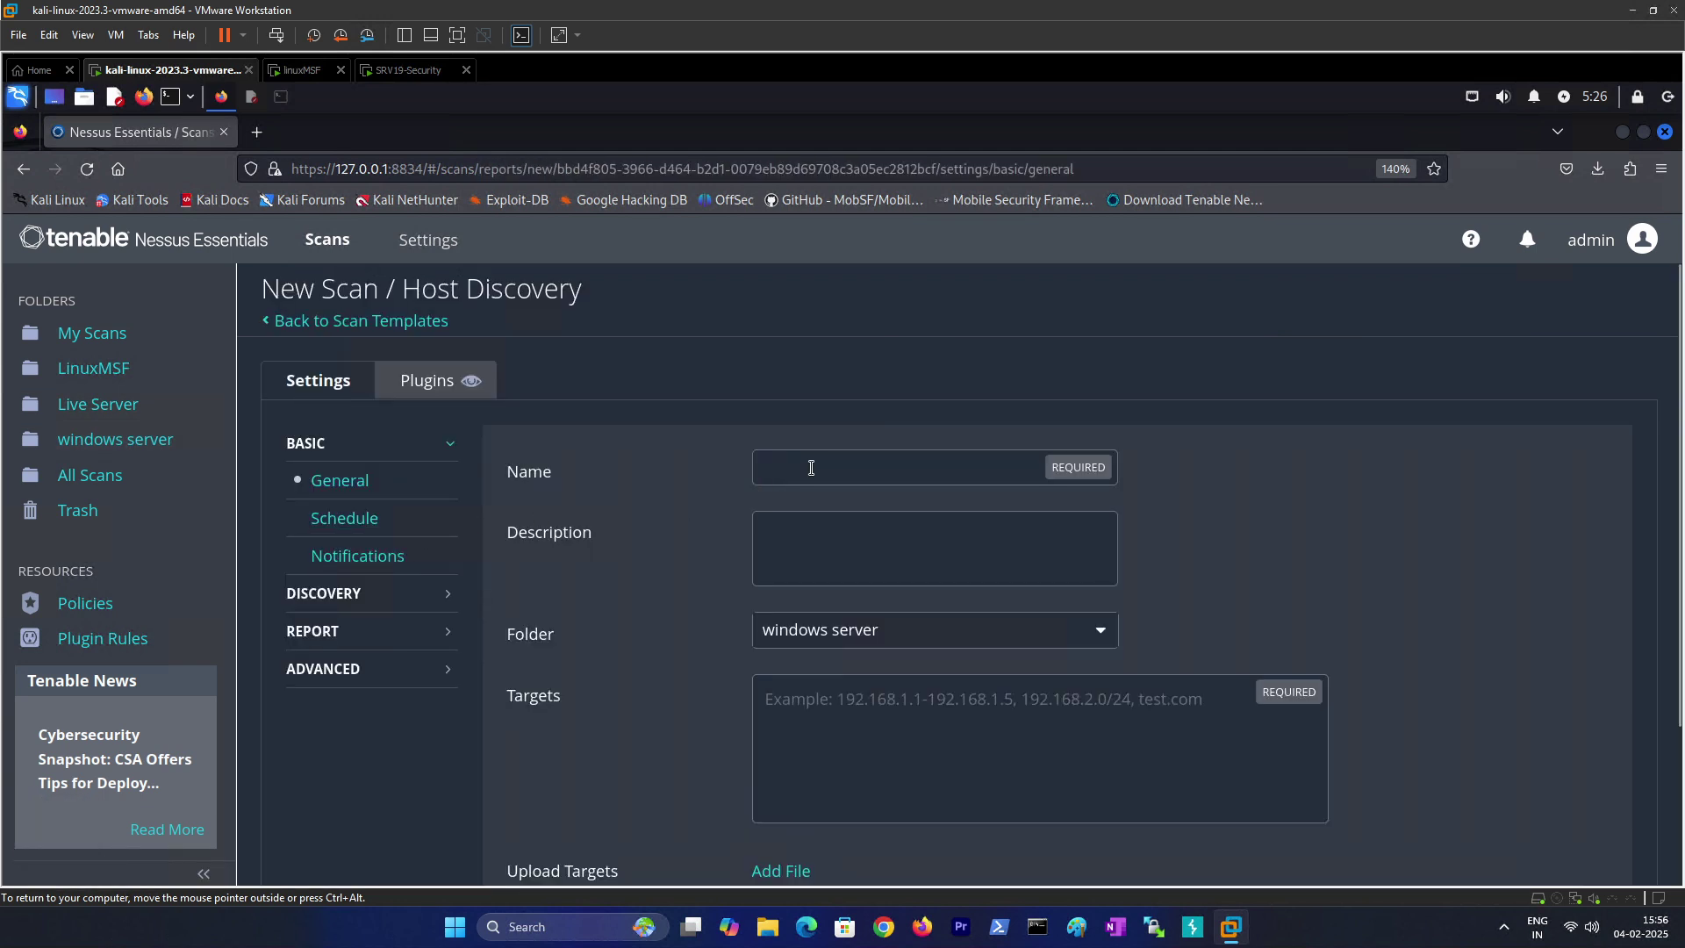
text(w)
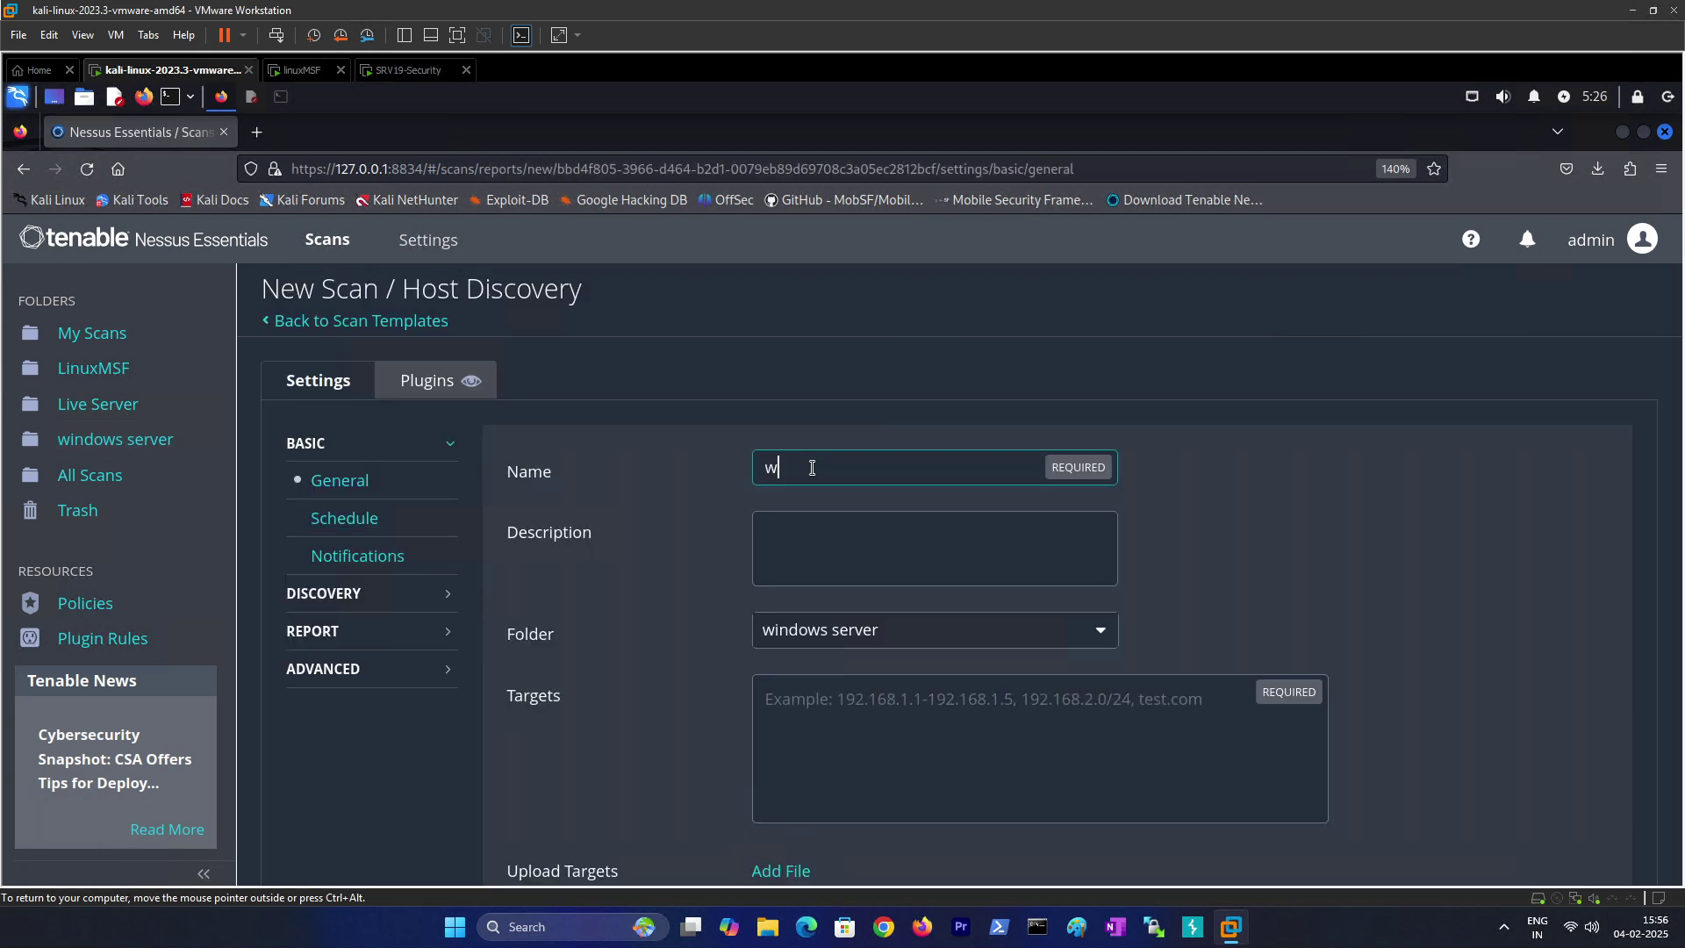
text(eb server)
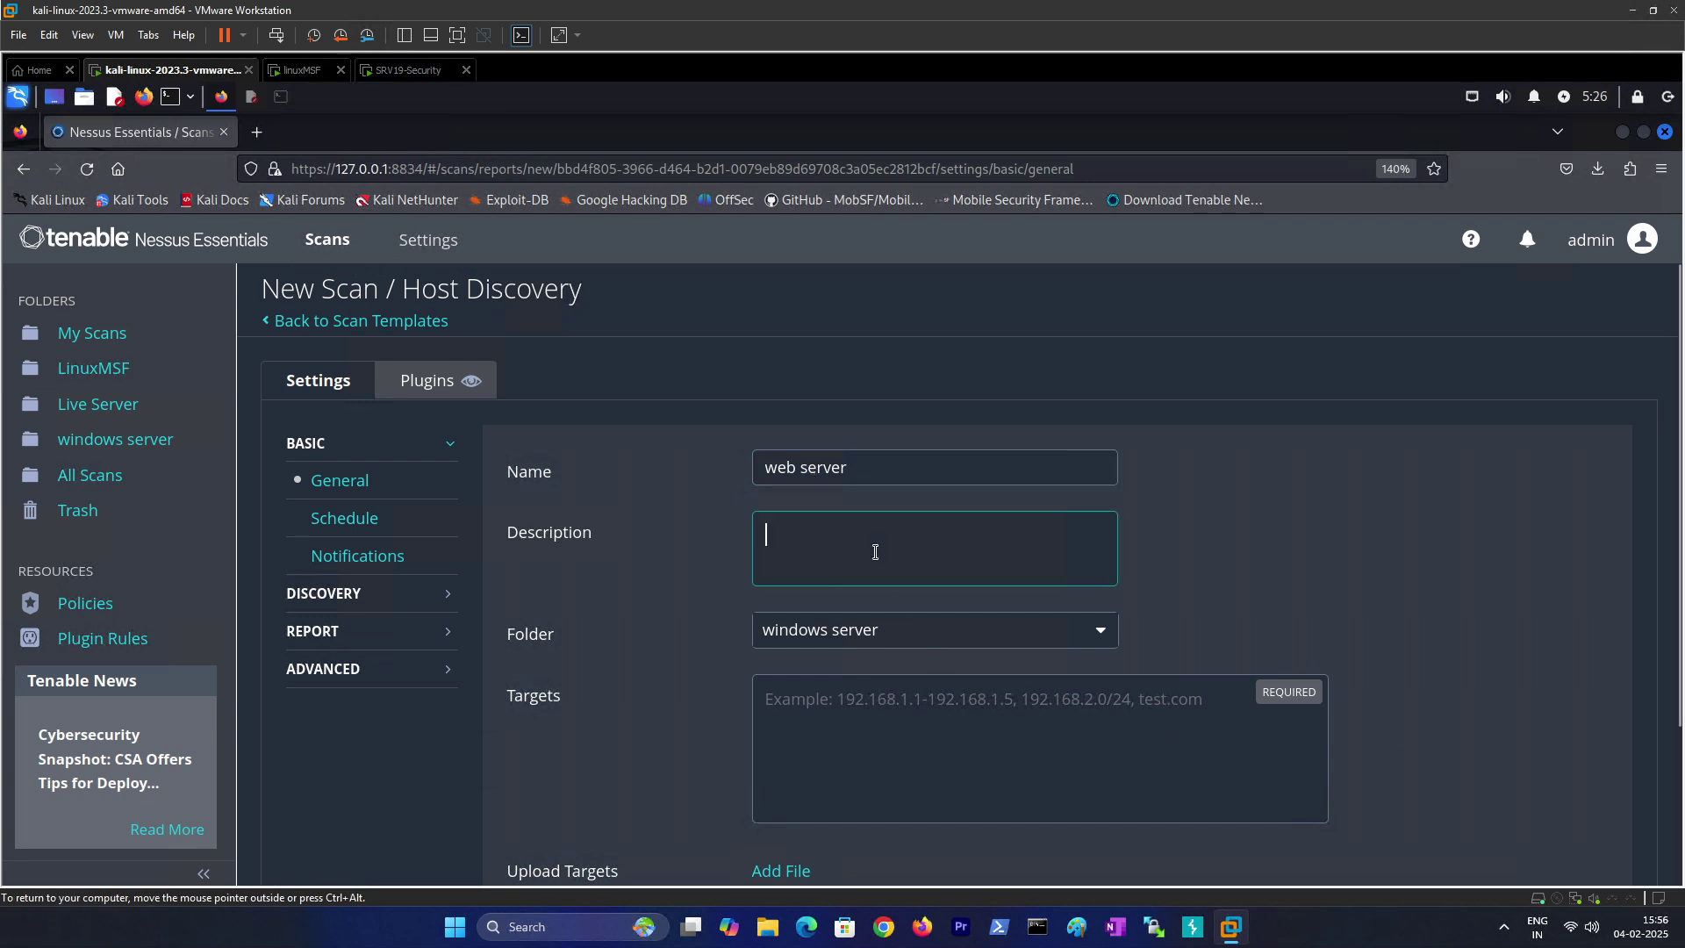
text(all type)
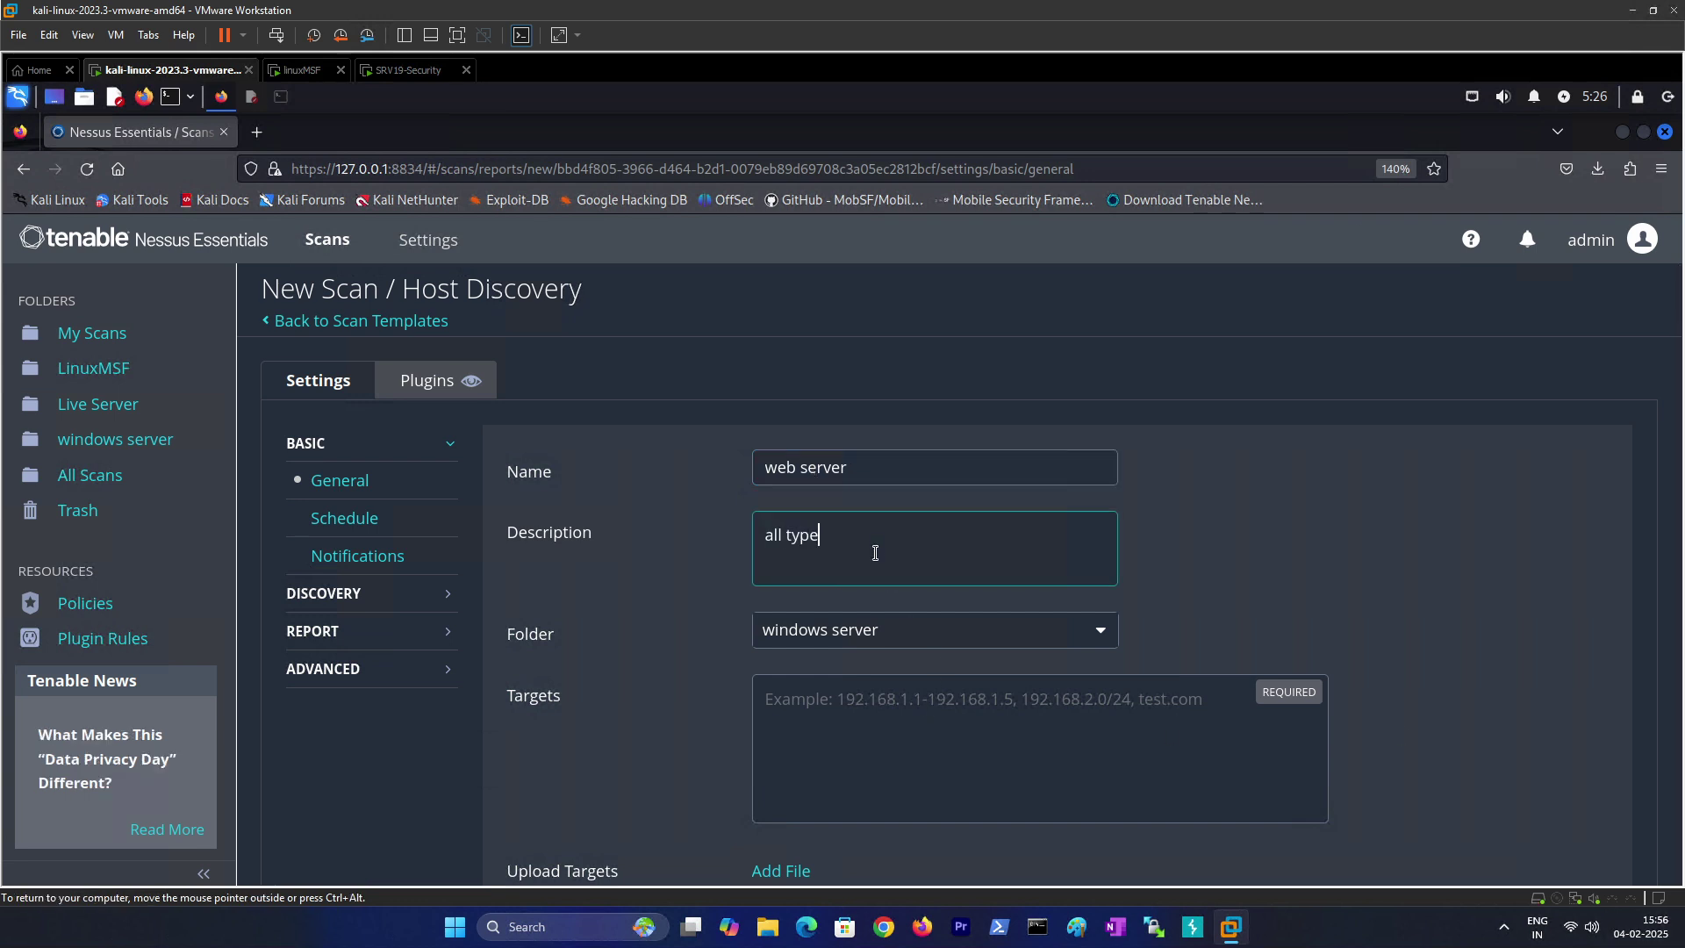
text(s of scan test)
Step: Keep the scan in the windows server folder and target 192.168.4.172
click(884, 638)
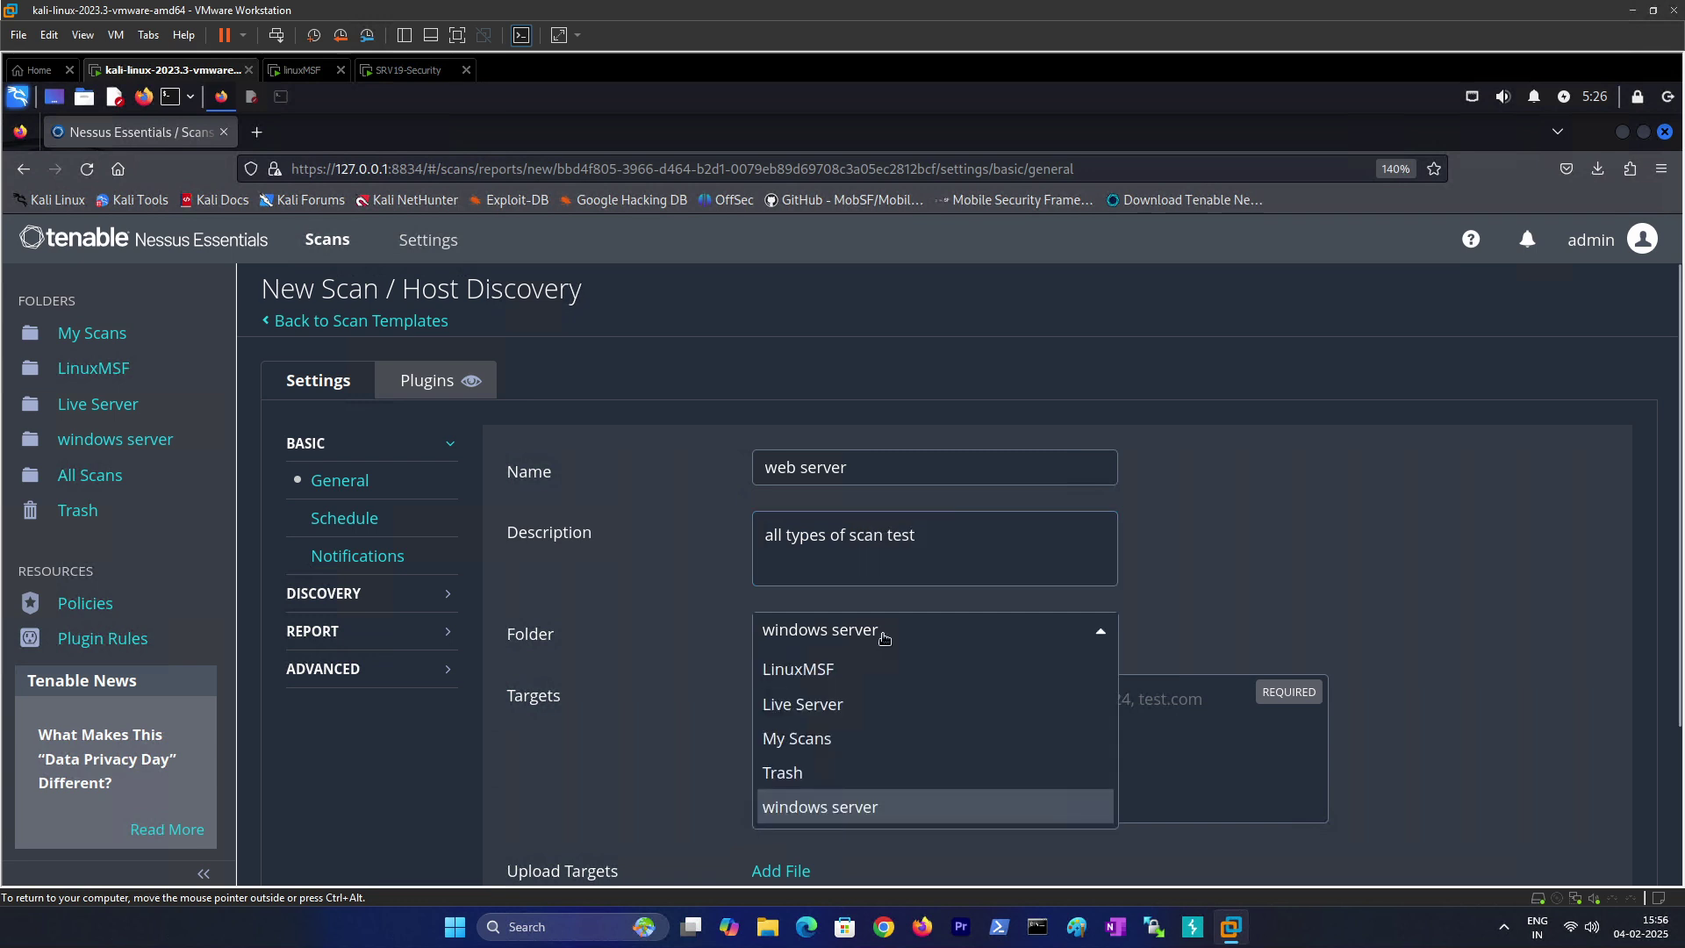
click(825, 808)
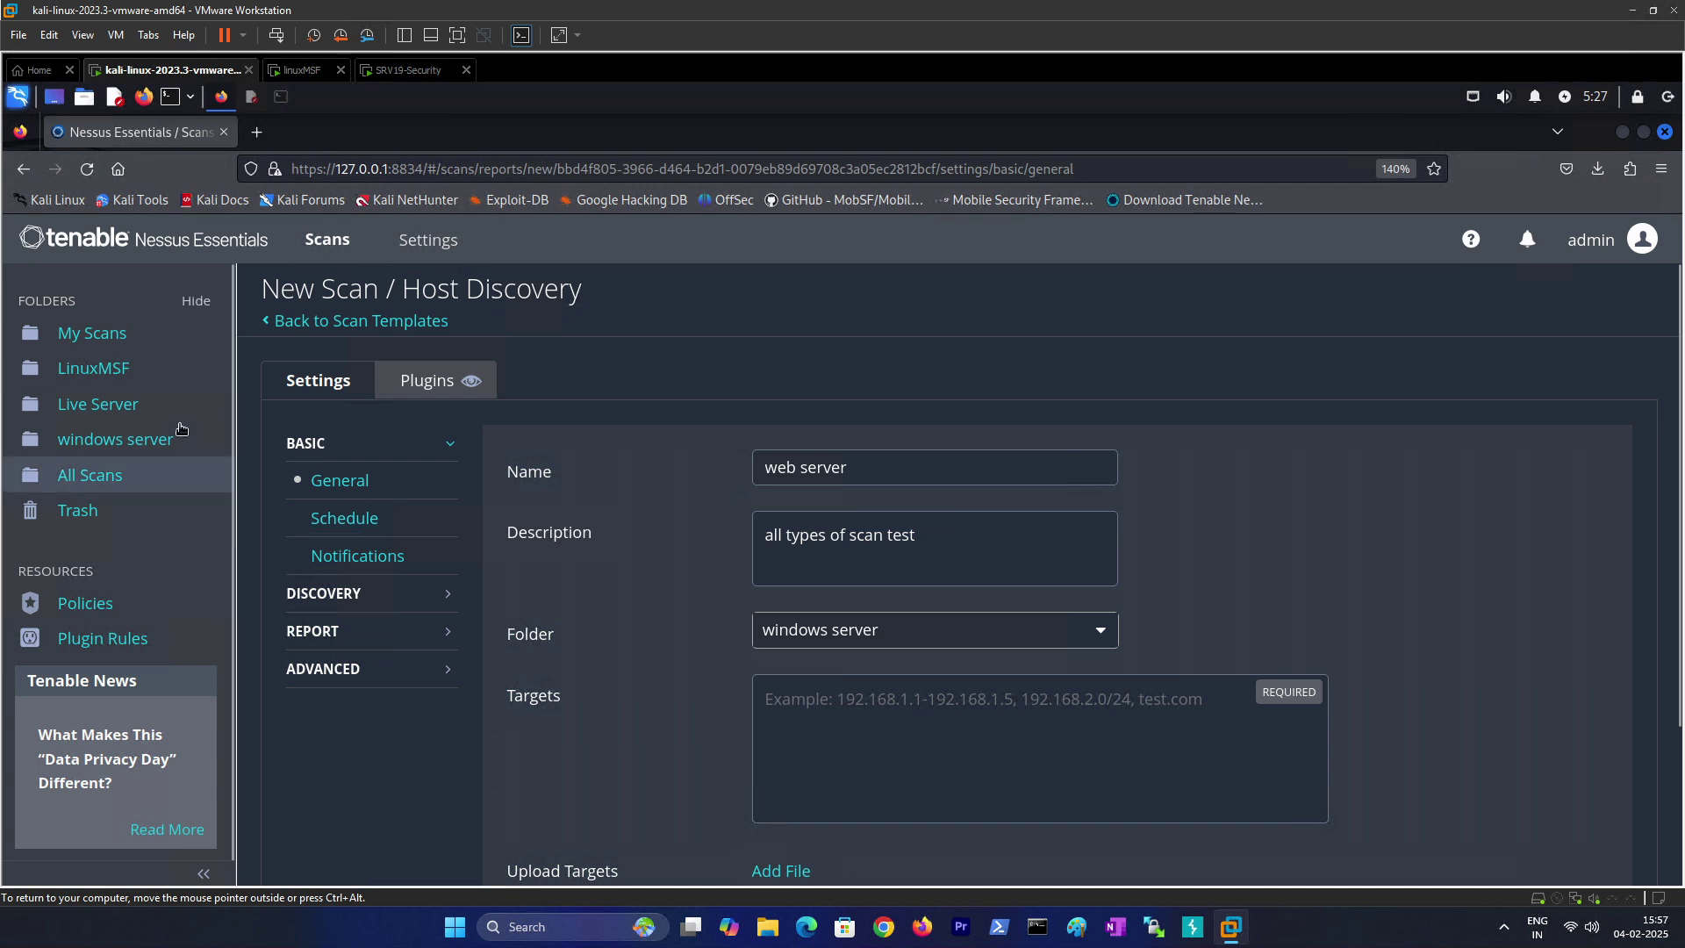
click(978, 639)
click(821, 803)
scroll(664, 697, down, 2)
click(806, 578)
text(192.168.4.172)
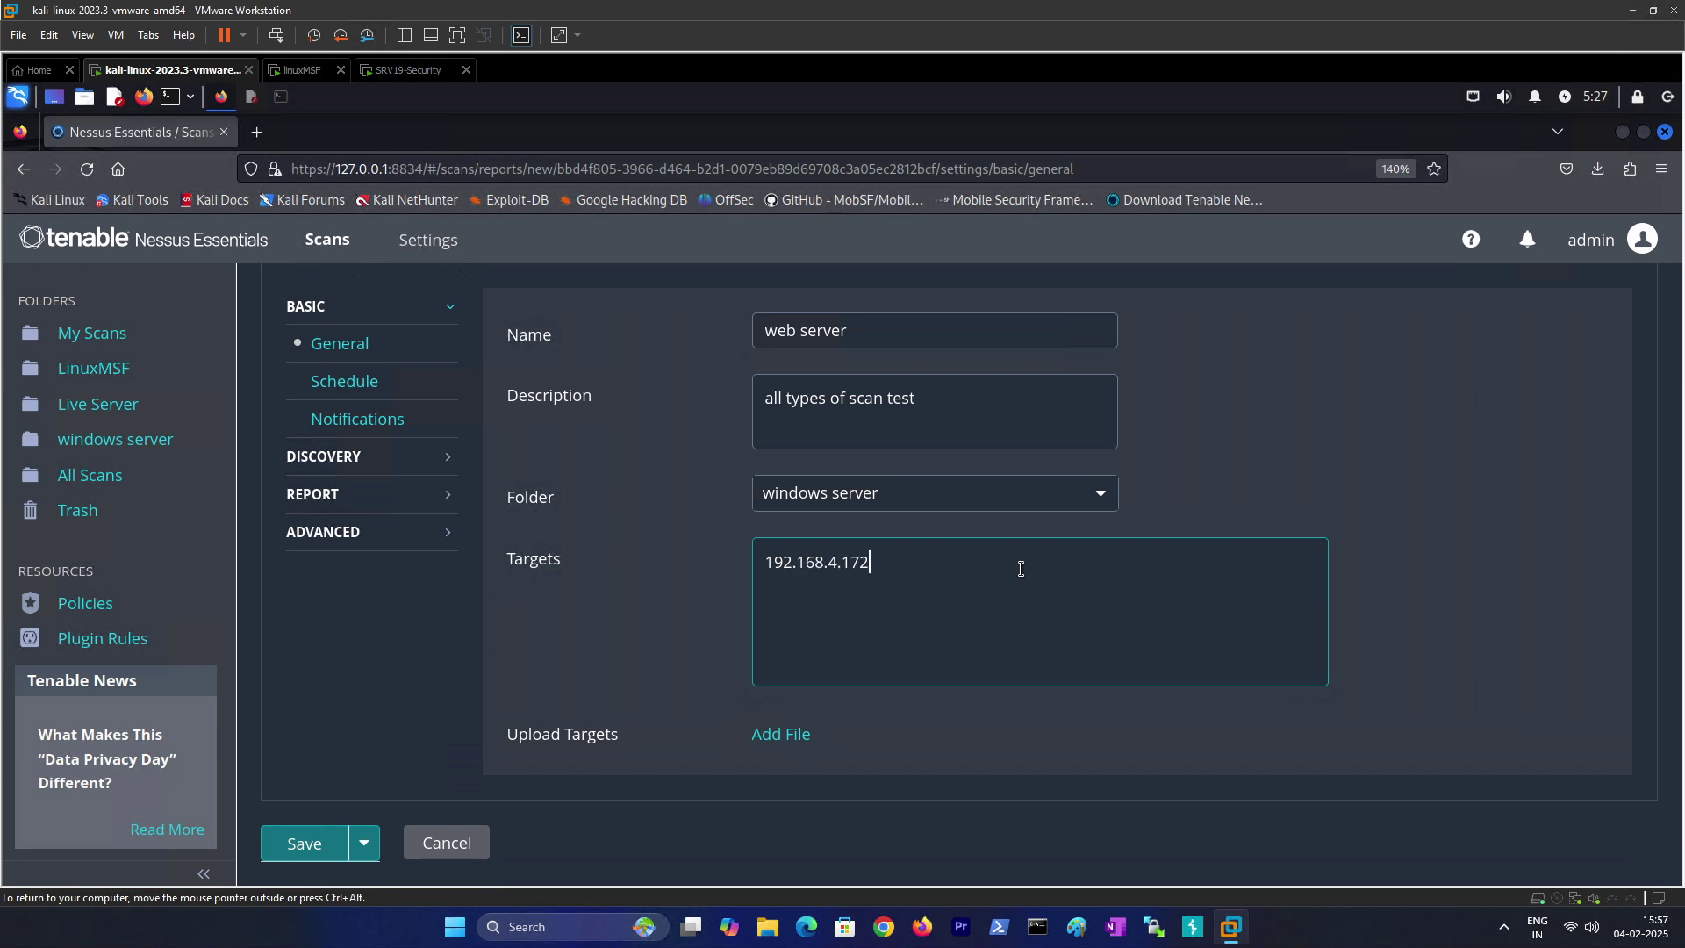
scroll(577, 657, down, 1)
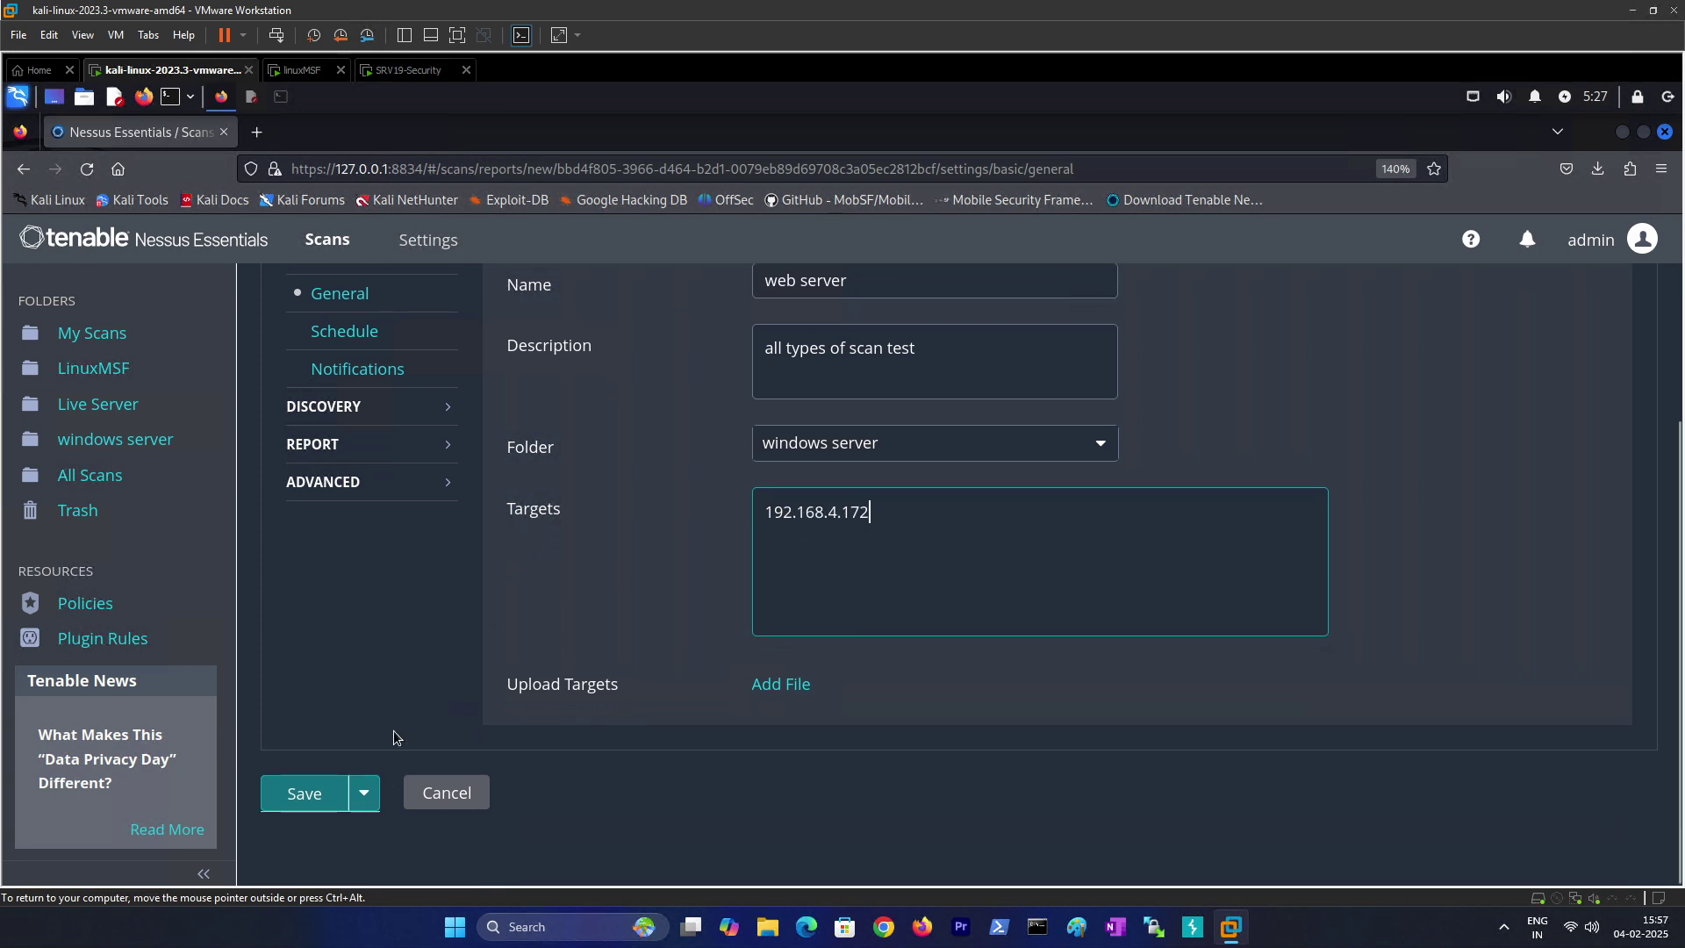
scroll(394, 737, up, 3)
Step: Review the Schedule, Notifications, Discovery and Advanced settings, leaving them unchanged
click(344, 518)
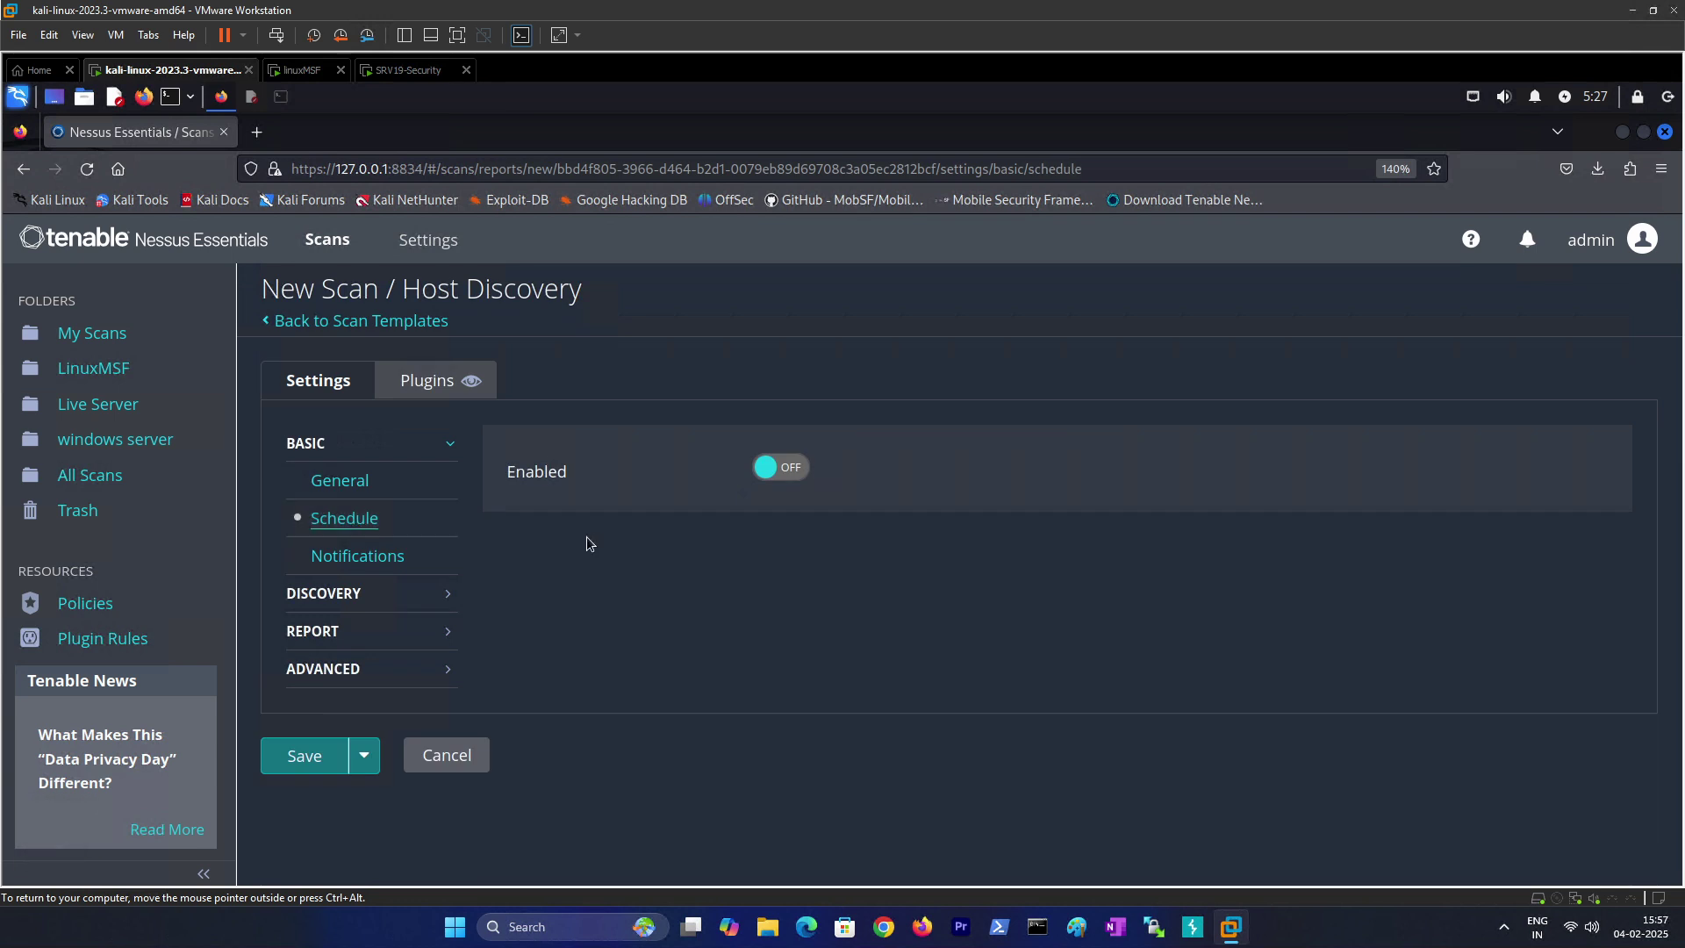
click(351, 556)
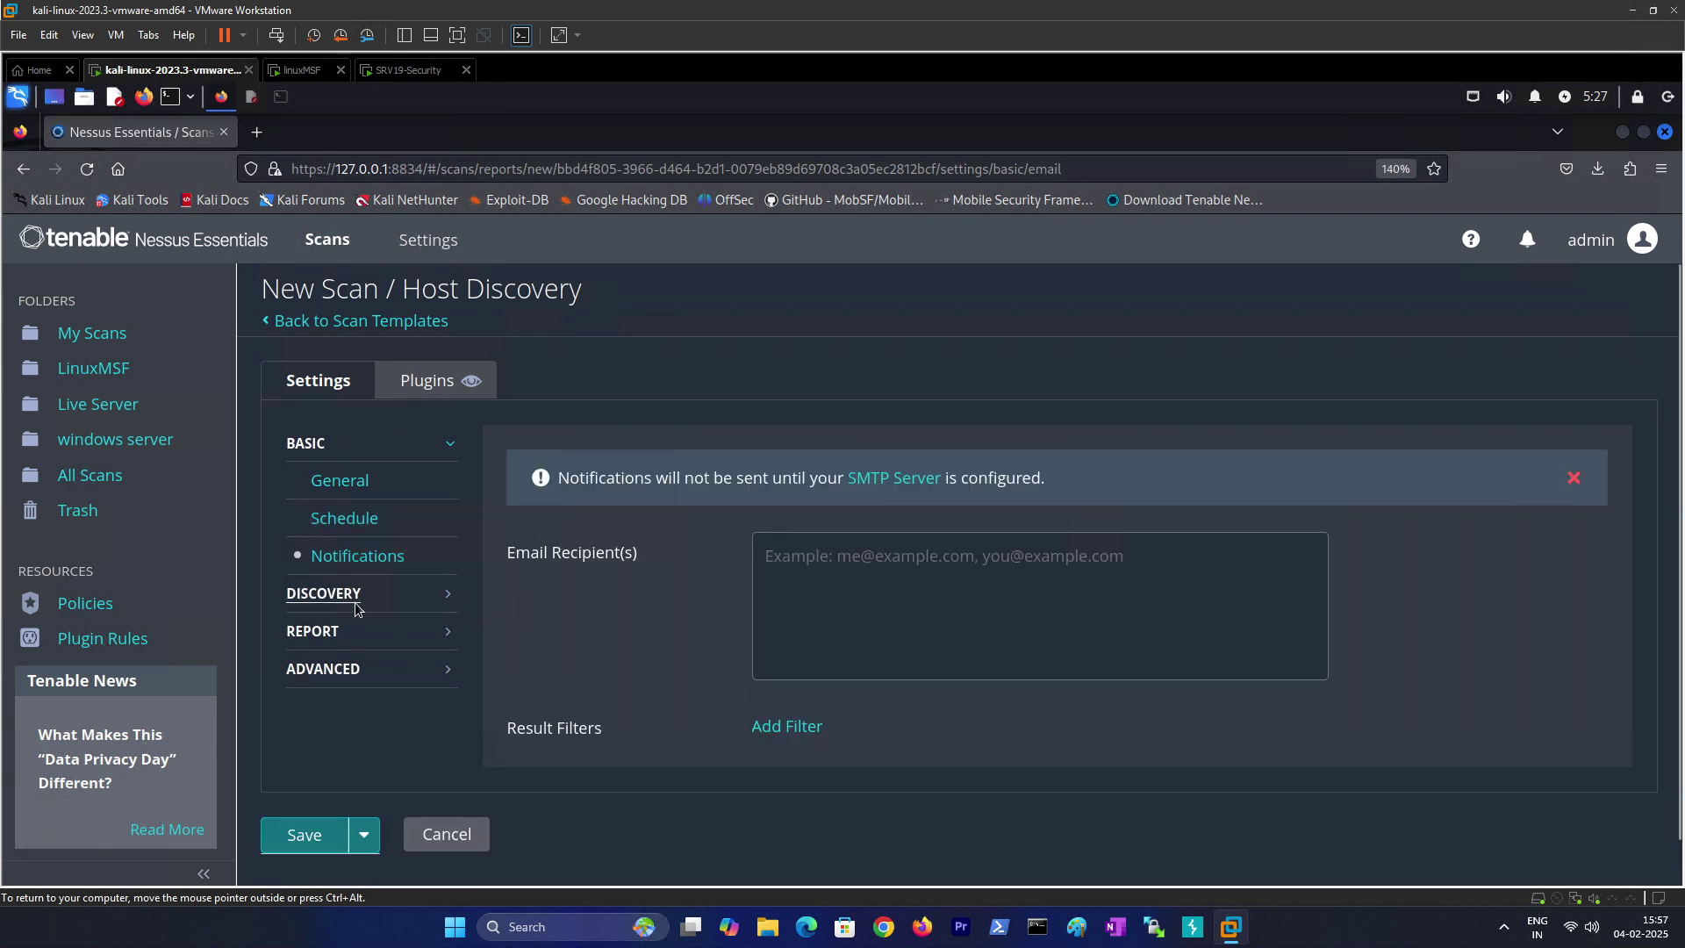
click(338, 594)
click(875, 479)
click(731, 524)
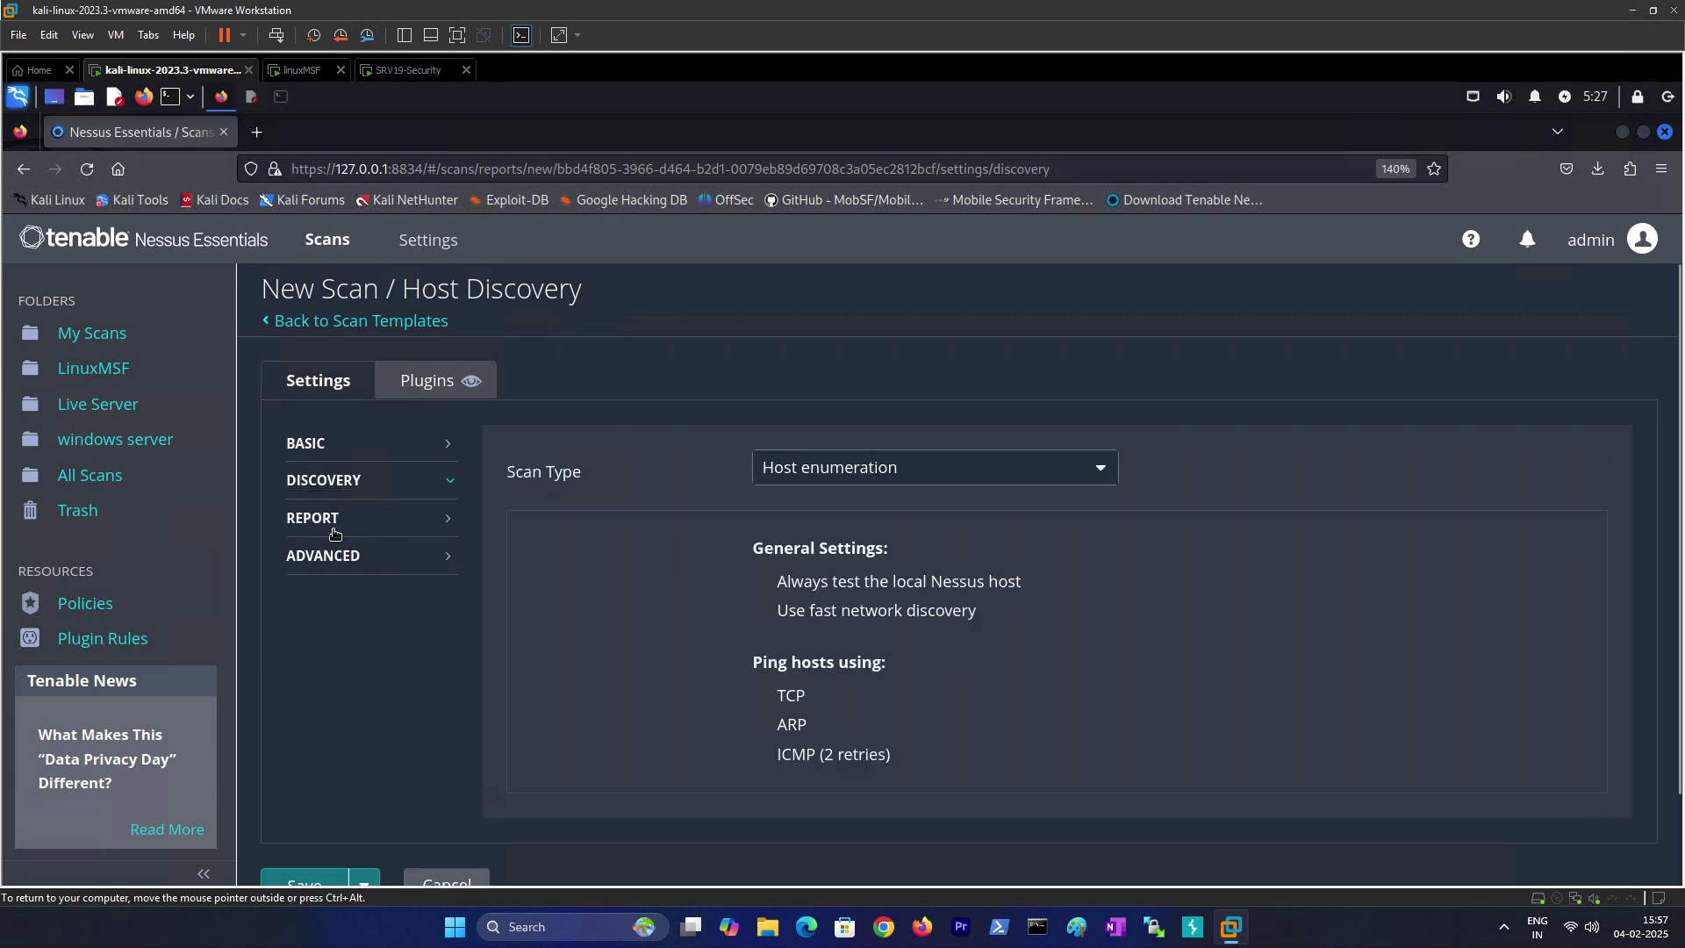
click(386, 555)
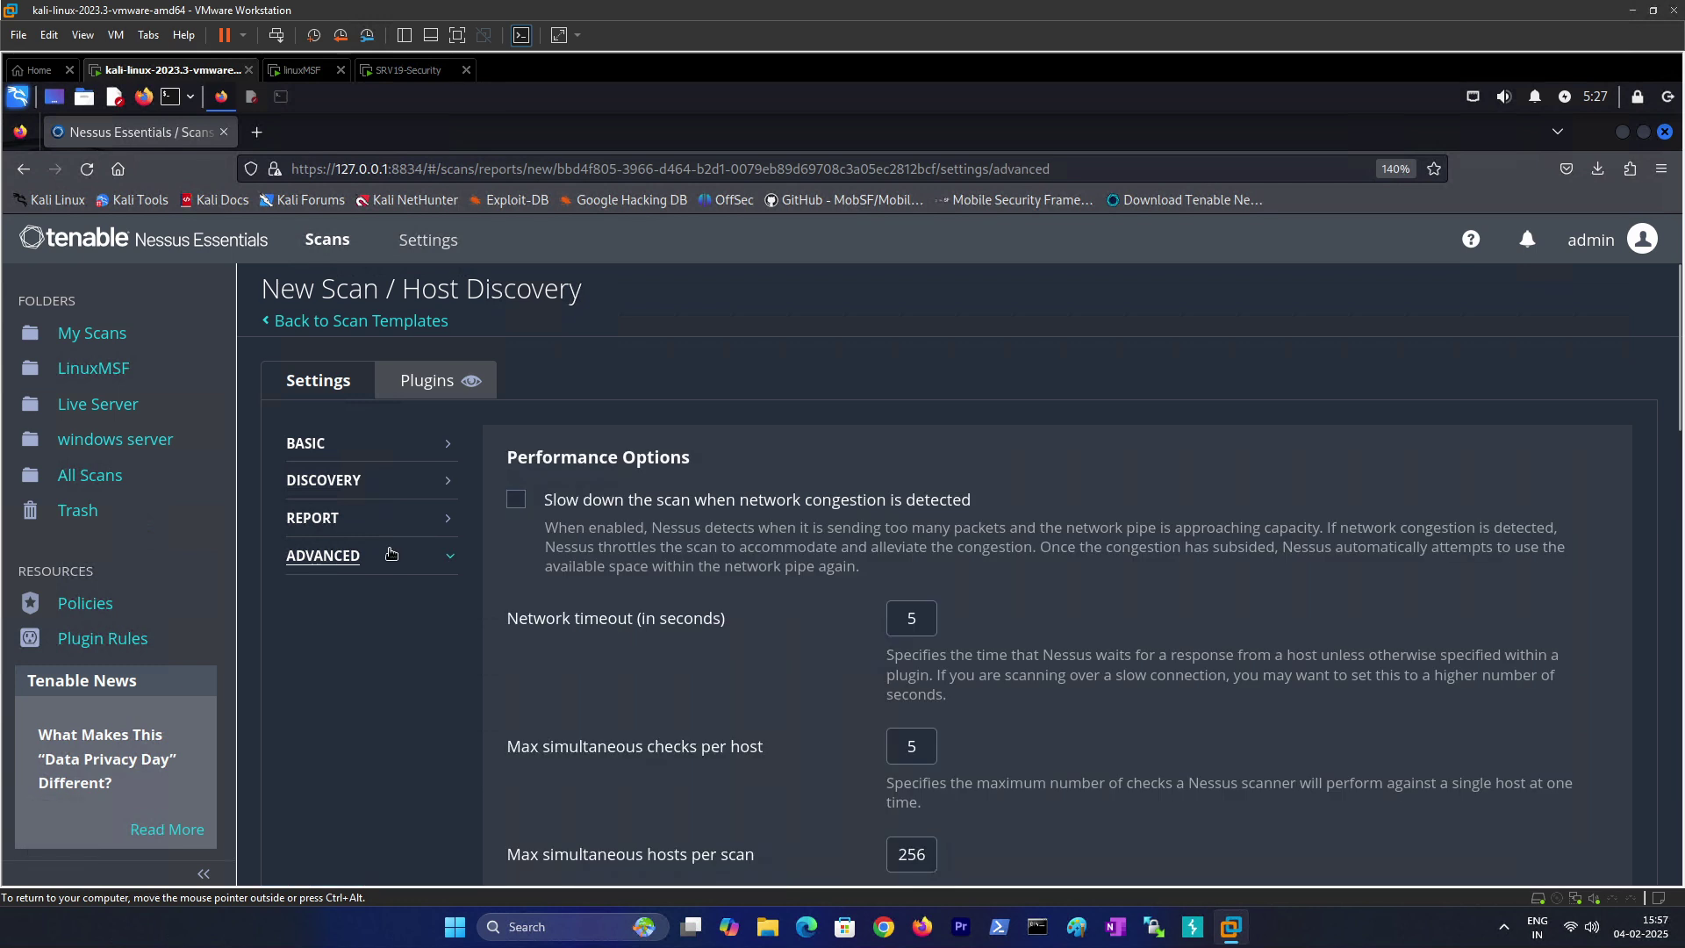
scroll(404, 561, down, 5)
scroll(404, 560, up, 2)
scroll(403, 562, up, 3)
Step: Enable 'Designate hosts by their DNS name' under Report and save the scan
click(365, 518)
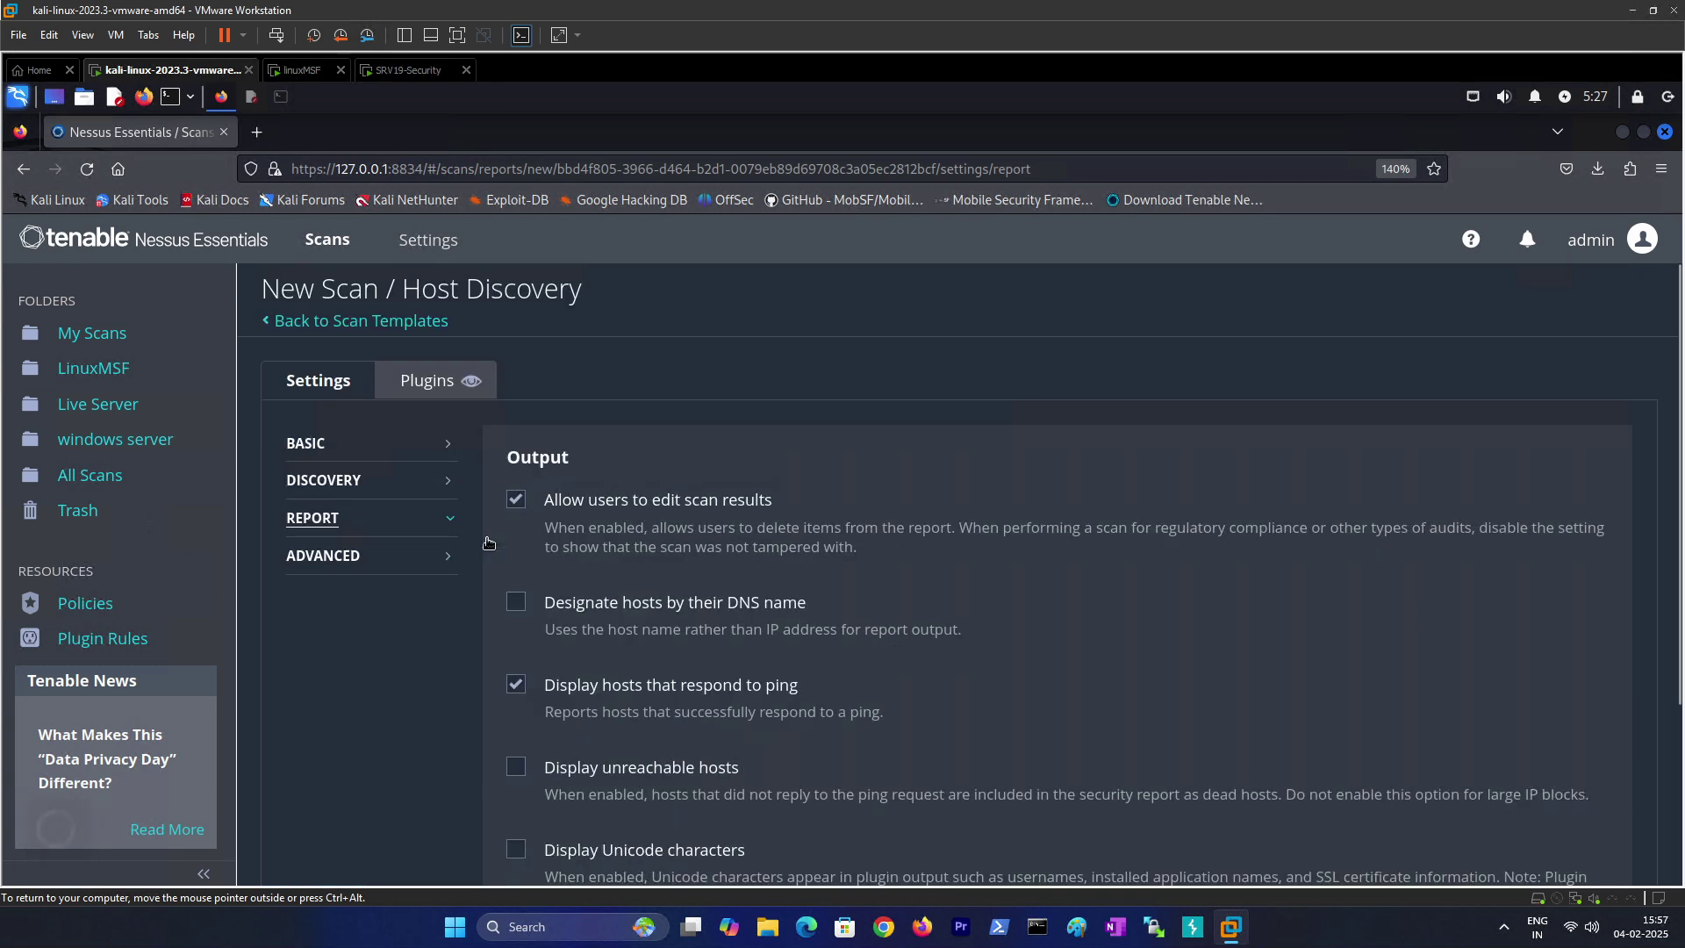
click(551, 606)
scroll(595, 636, down, 3)
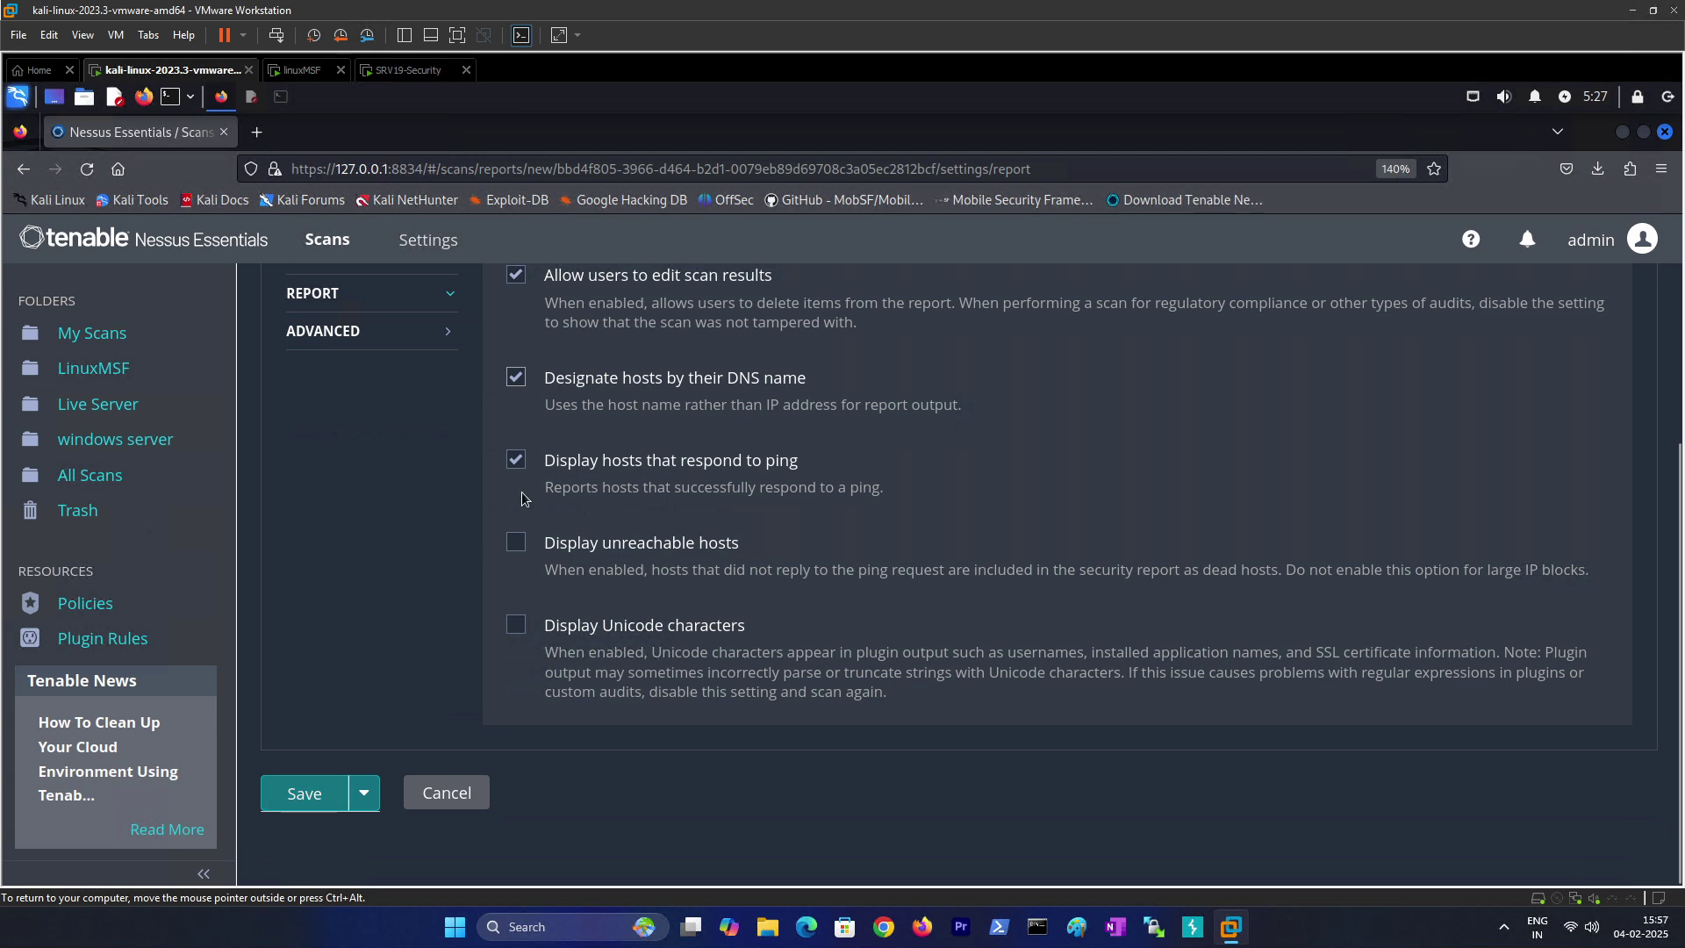
scroll(580, 483, up, 3)
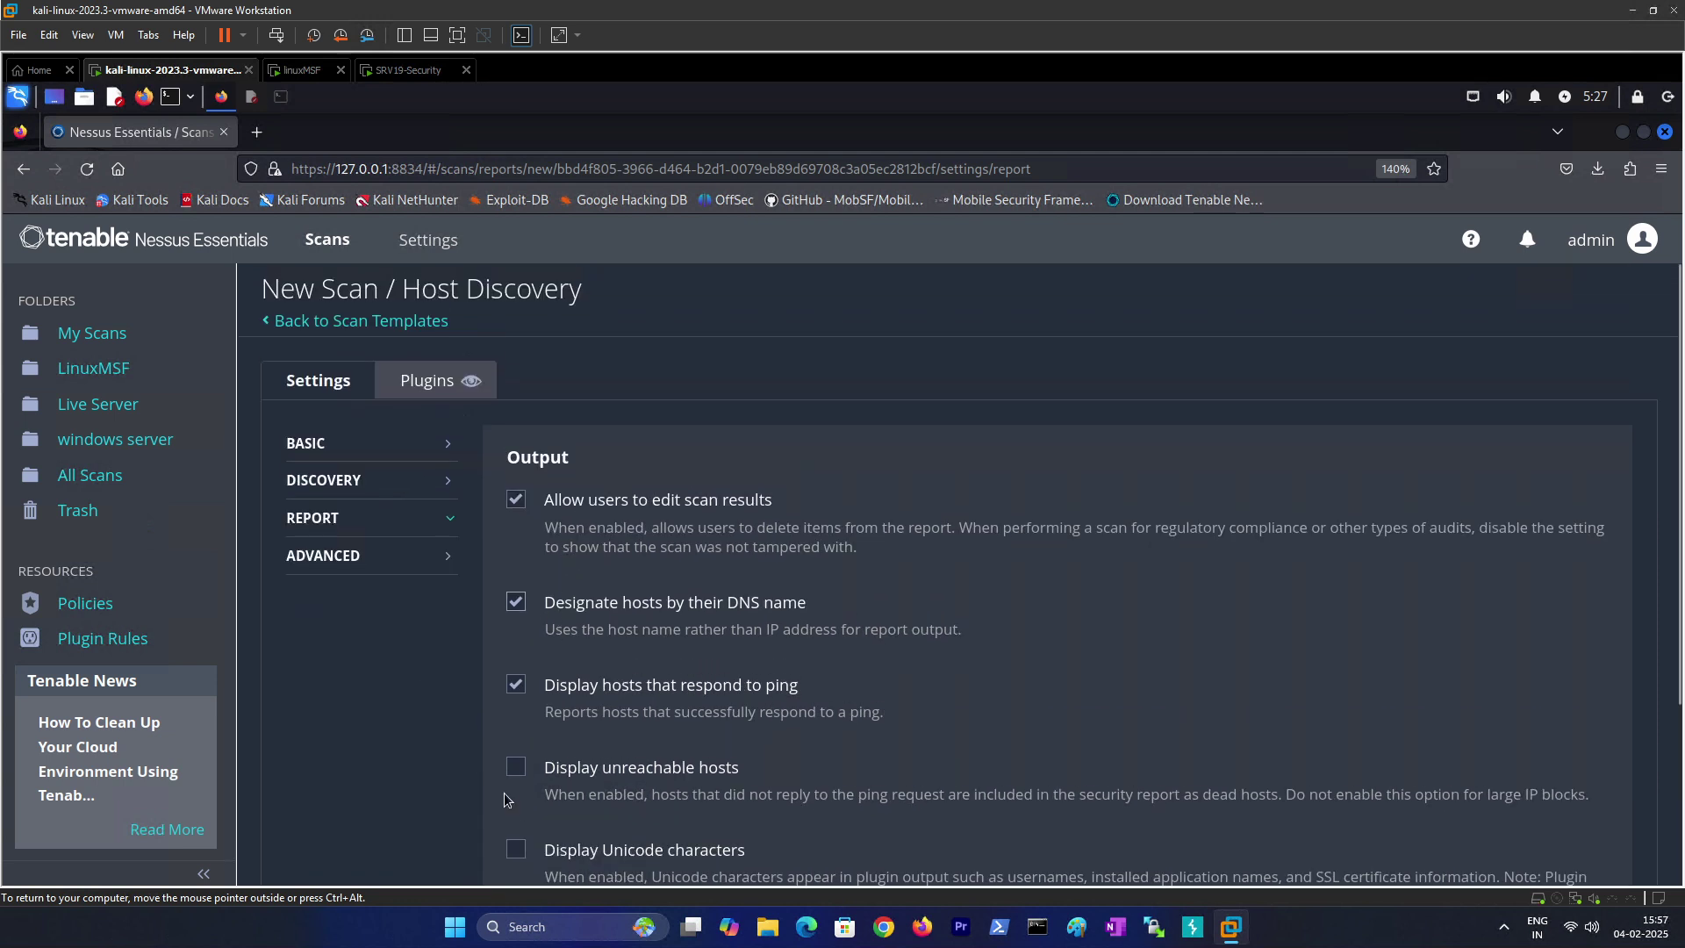
scroll(542, 760, down, 3)
click(294, 794)
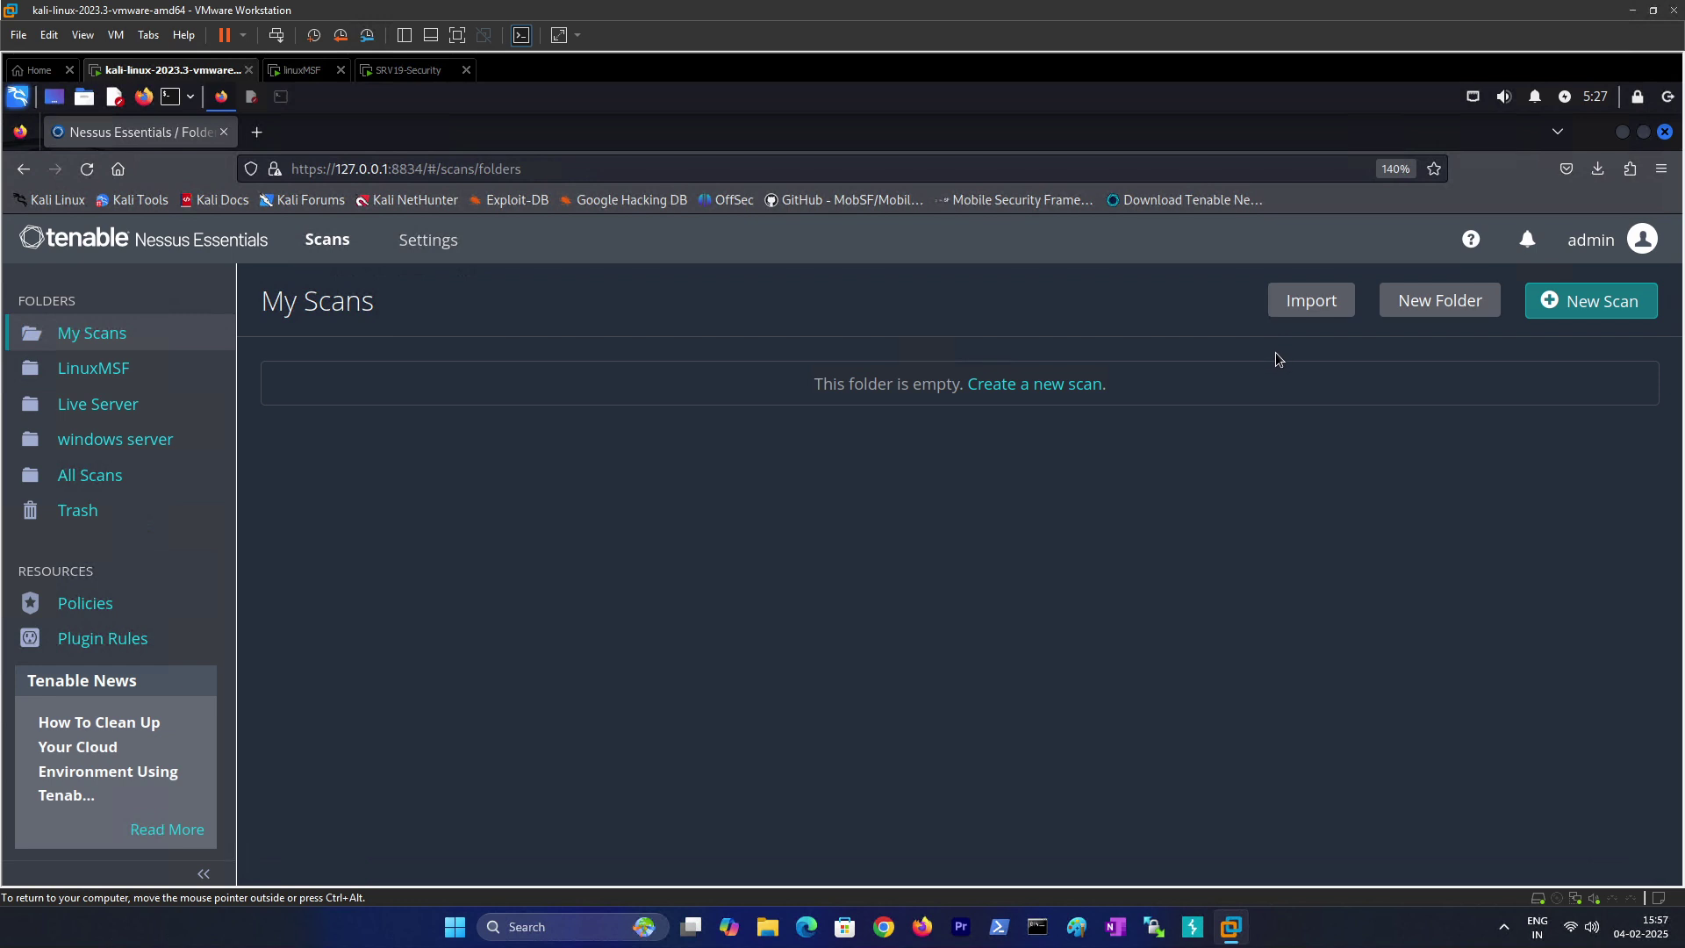
Step: Launch the web server scan from the windows server folder
click(114, 439)
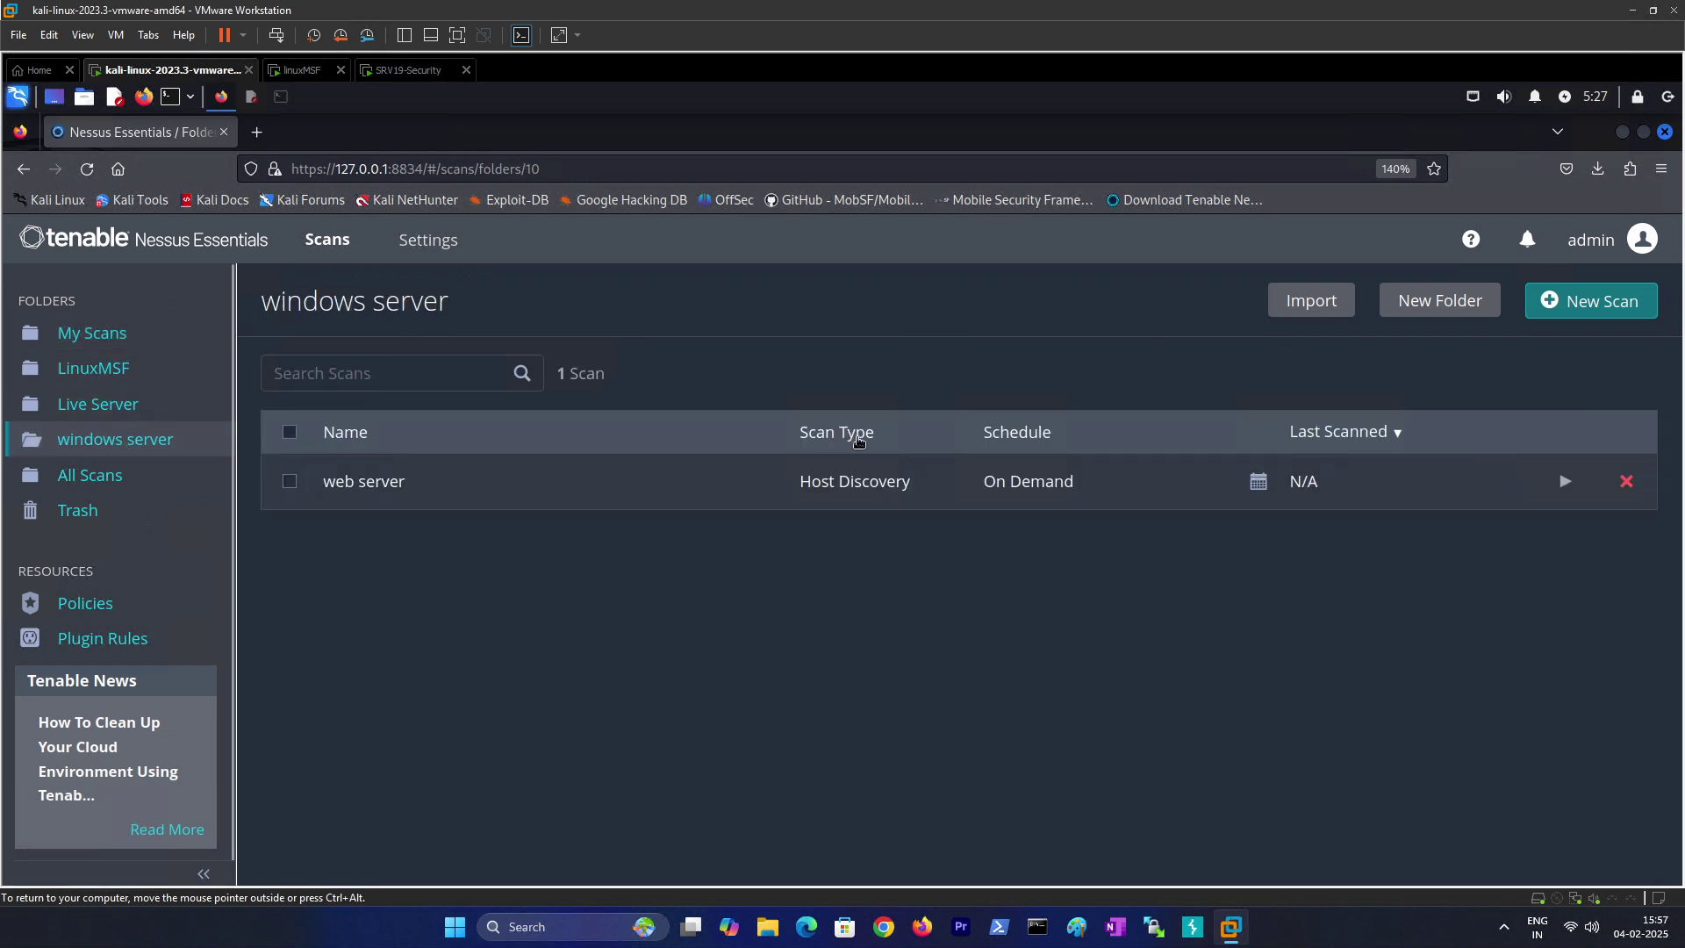
click(1565, 482)
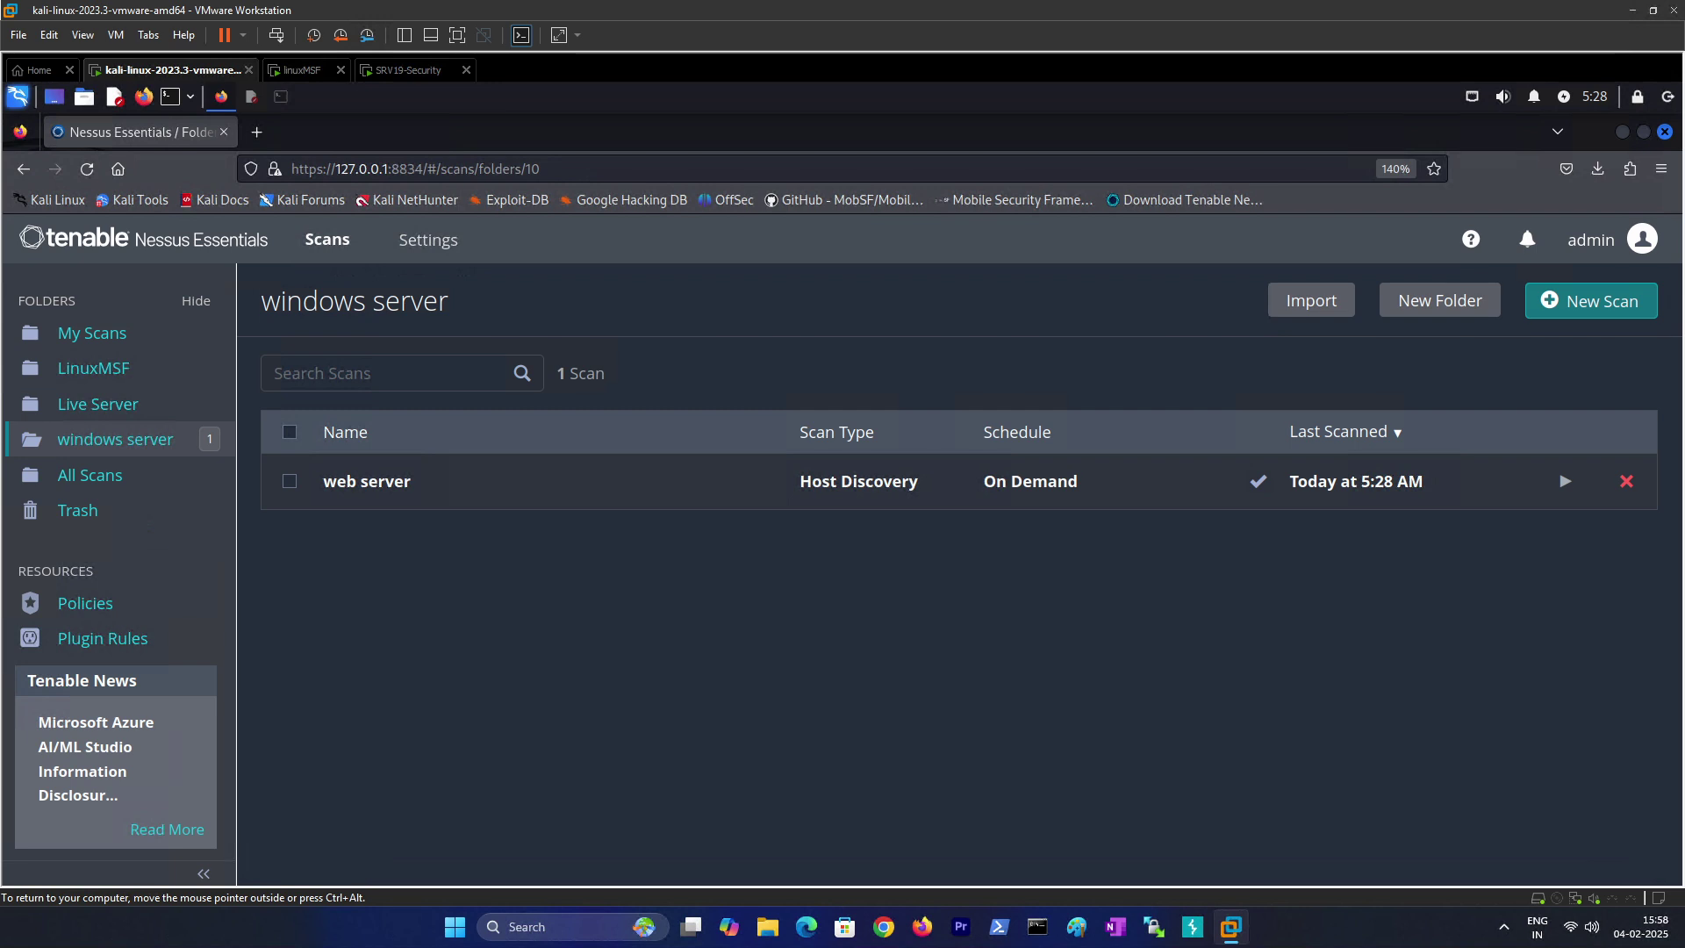
Step: Open the web server scan results and list the findings for host 192.168.4.172
click(379, 487)
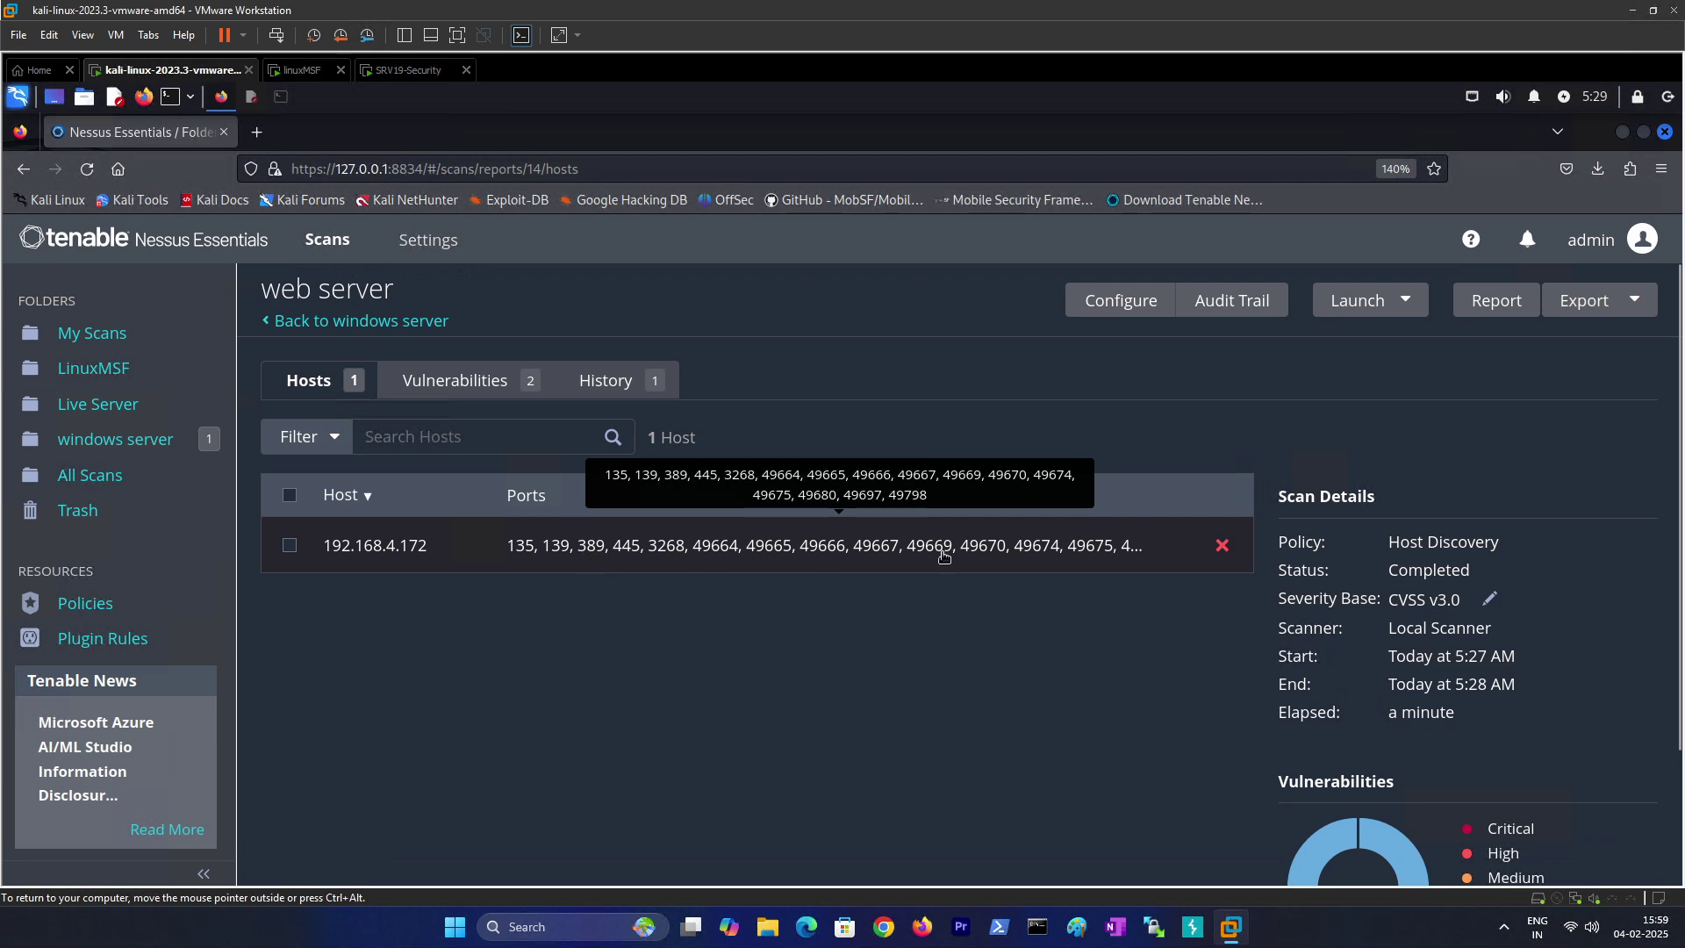
click(408, 546)
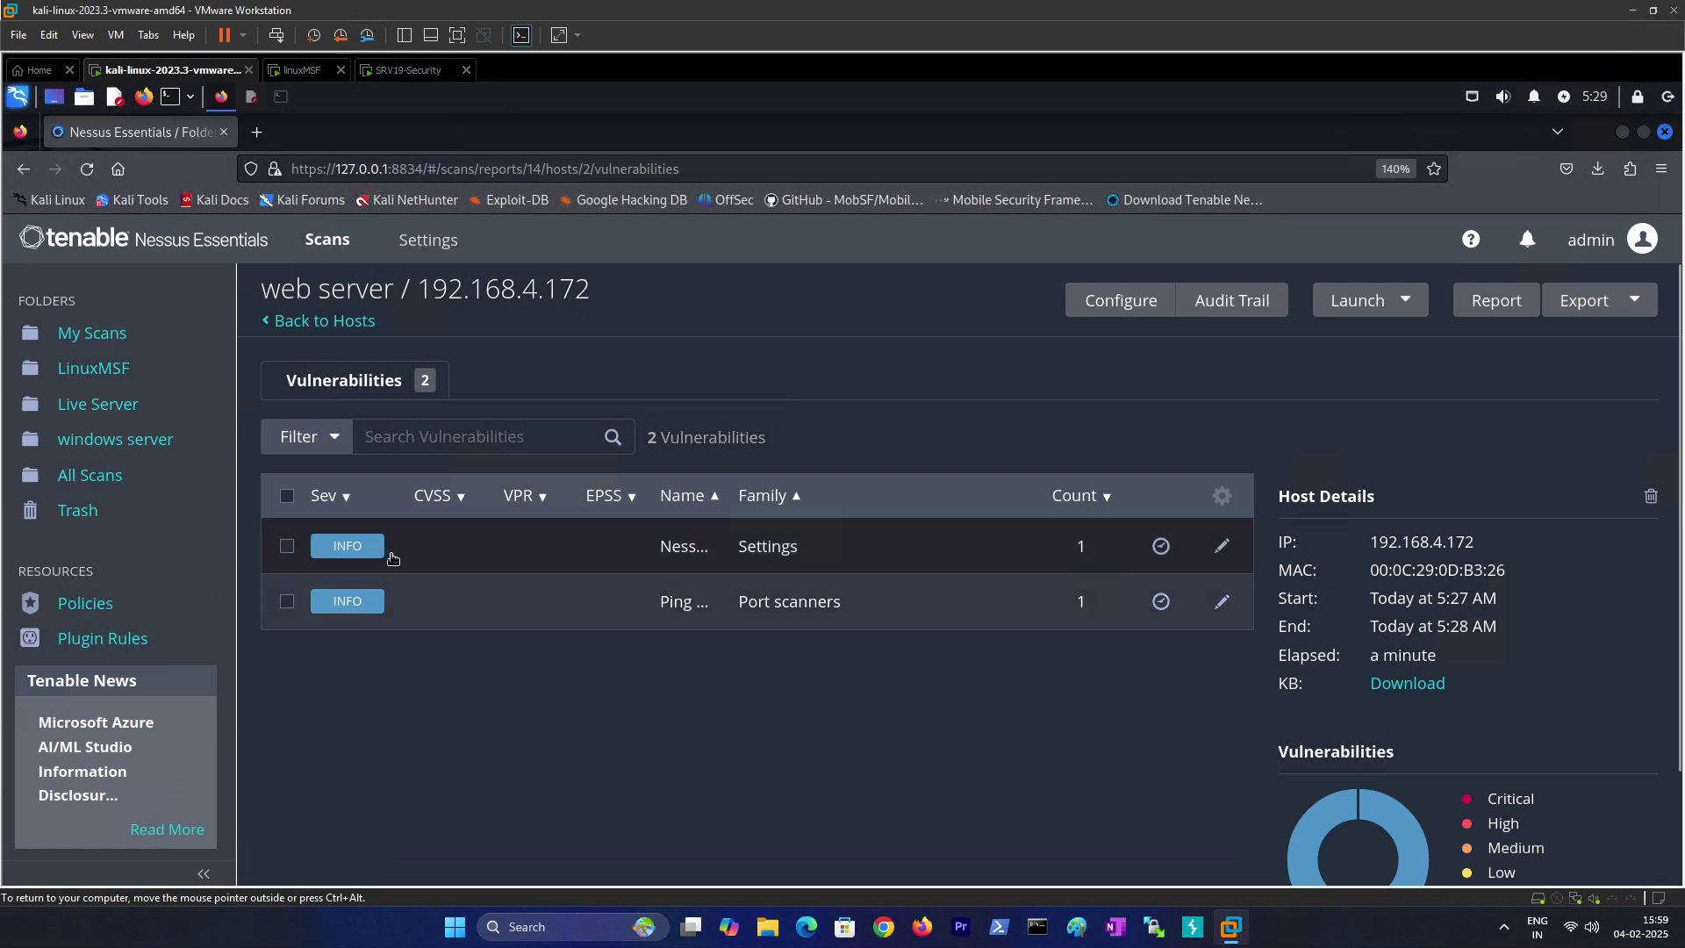
Step: Read Plugin #10180 'Ping the remote host', whose output shows the host up via ARP
click(688, 610)
scroll(433, 550, down, 3)
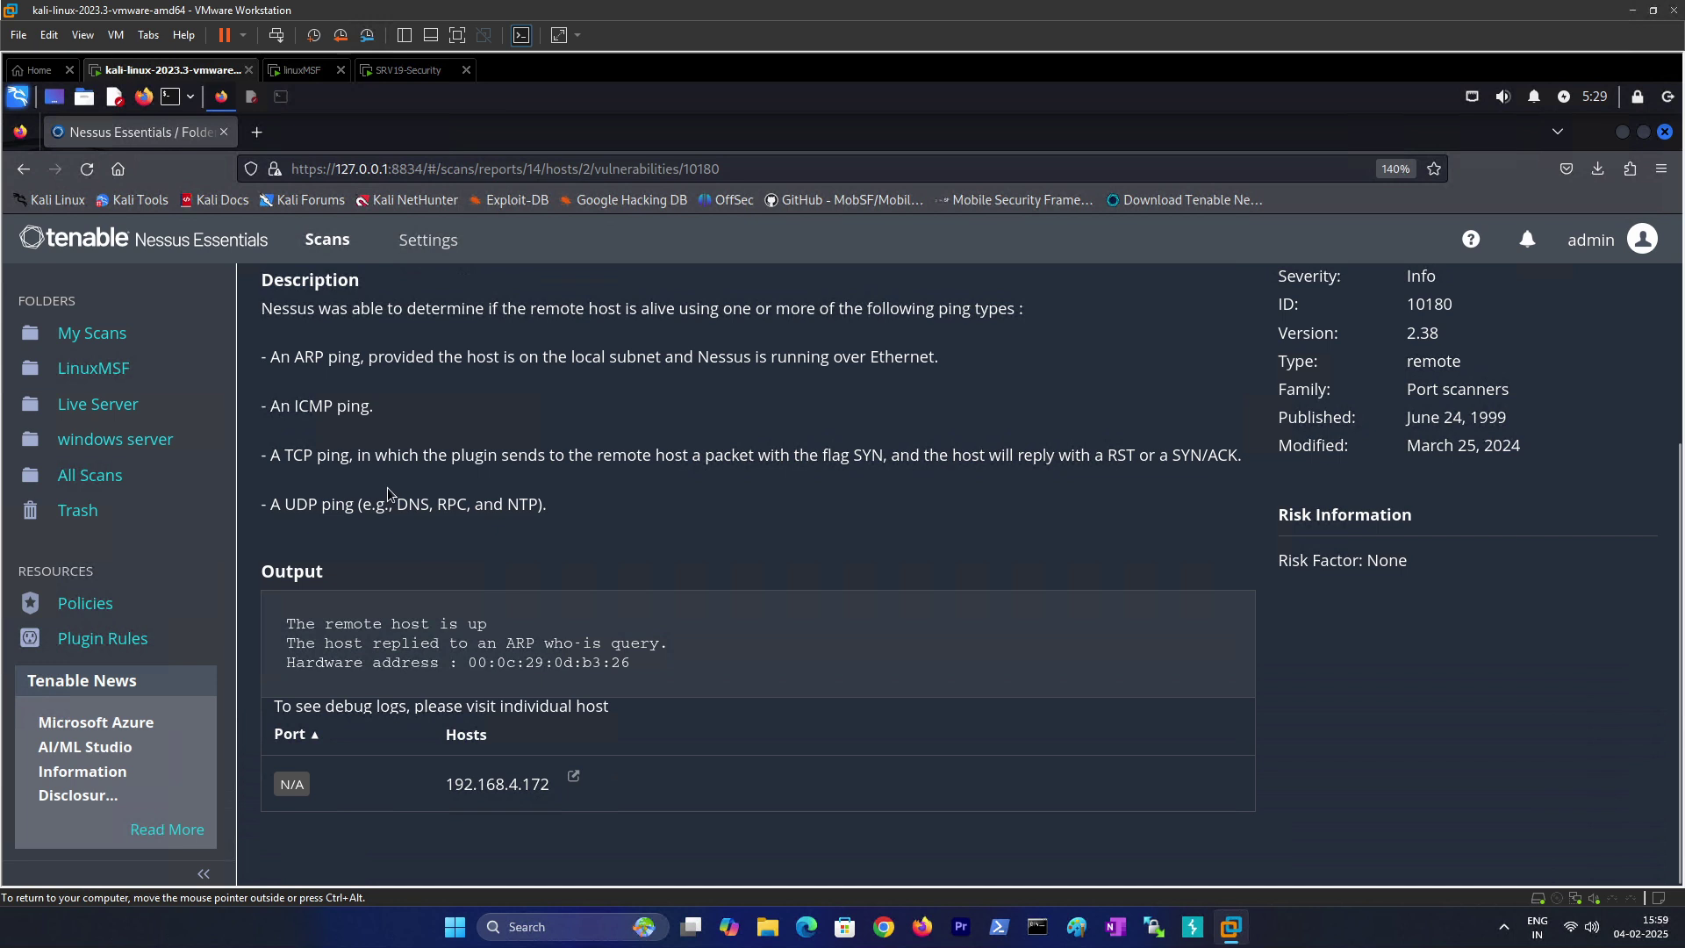
scroll(494, 681, up, 3)
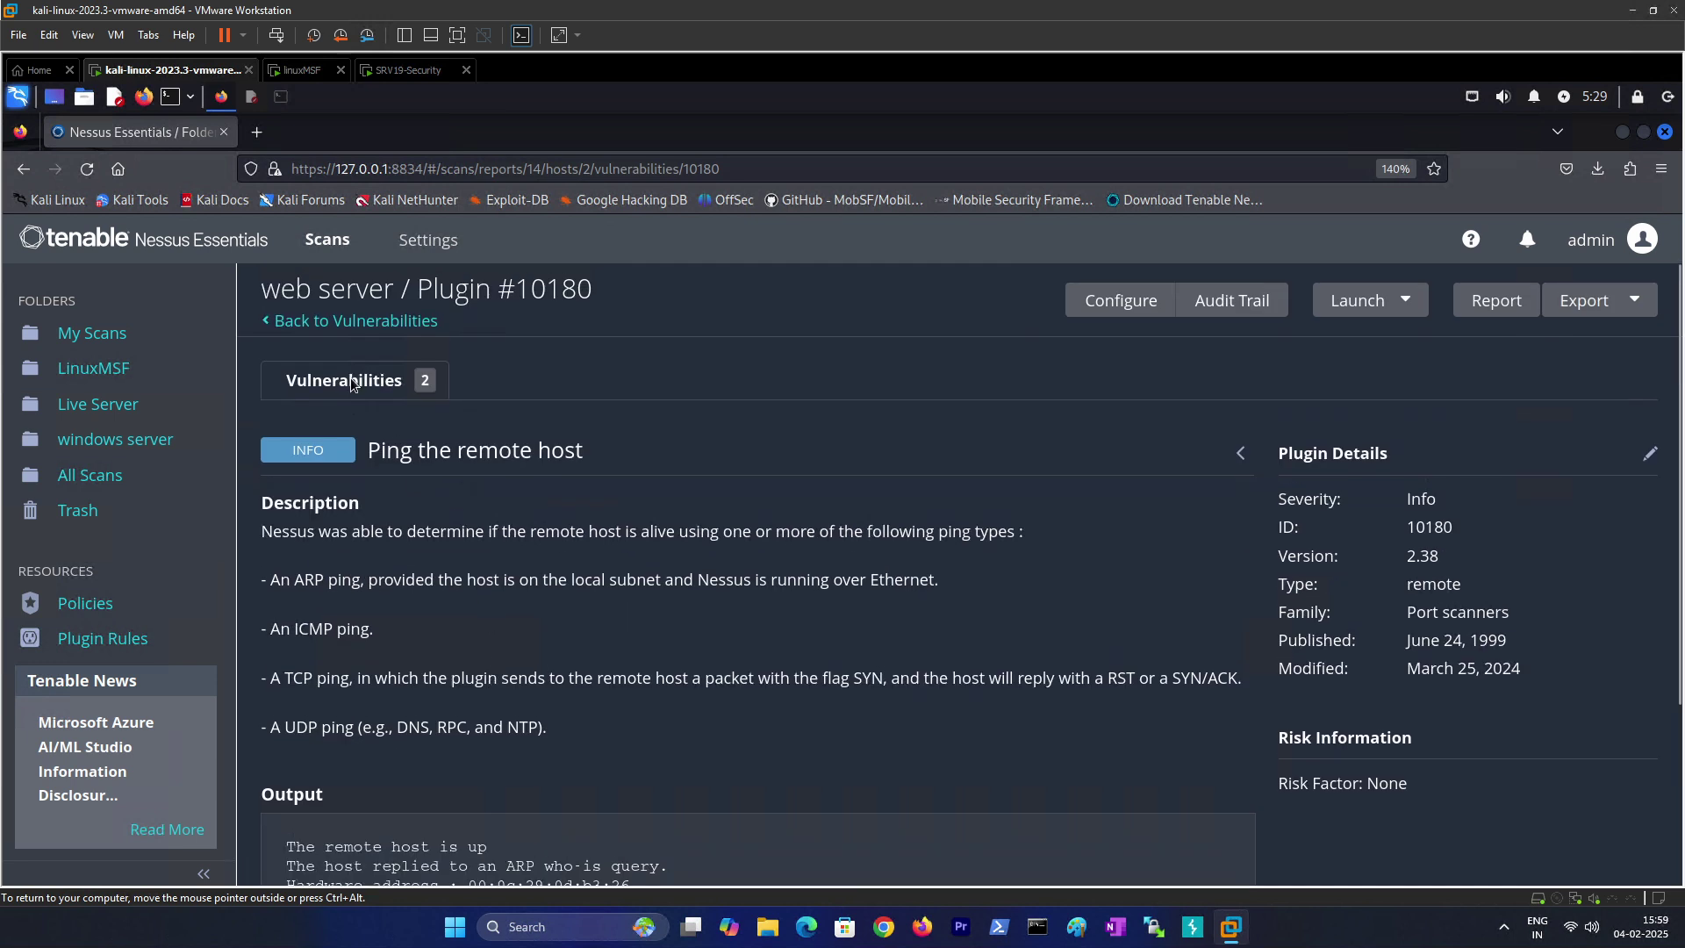
scroll(404, 544, down, 3)
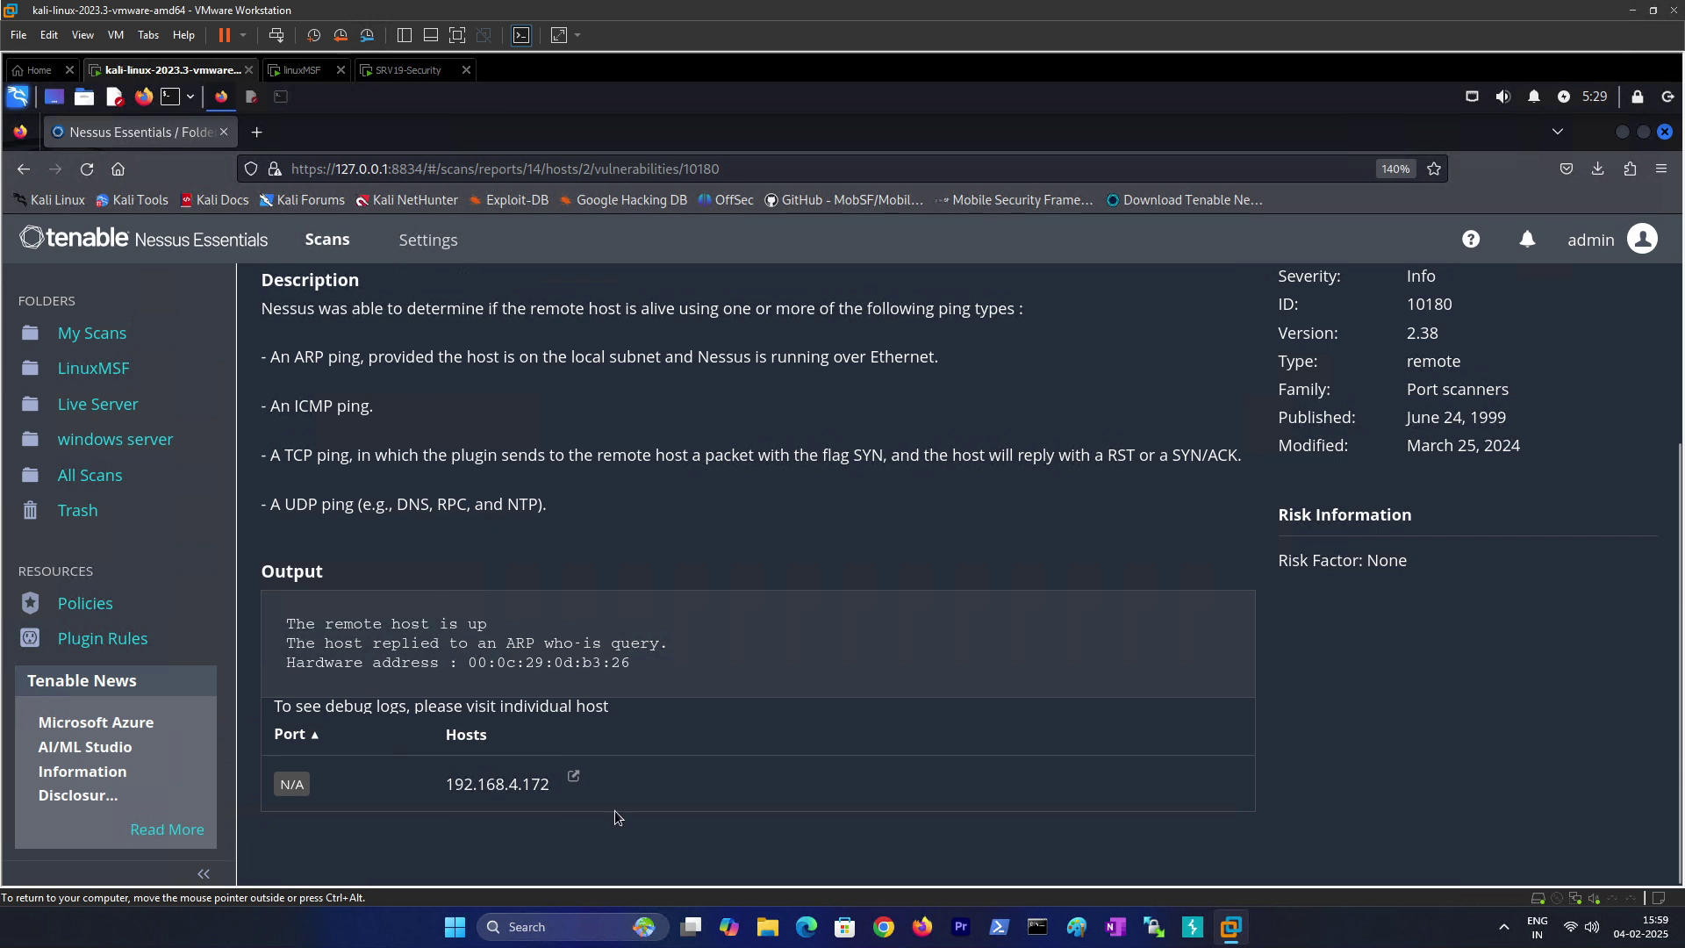
drag(553, 661, 632, 663)
scroll(431, 625, up, 3)
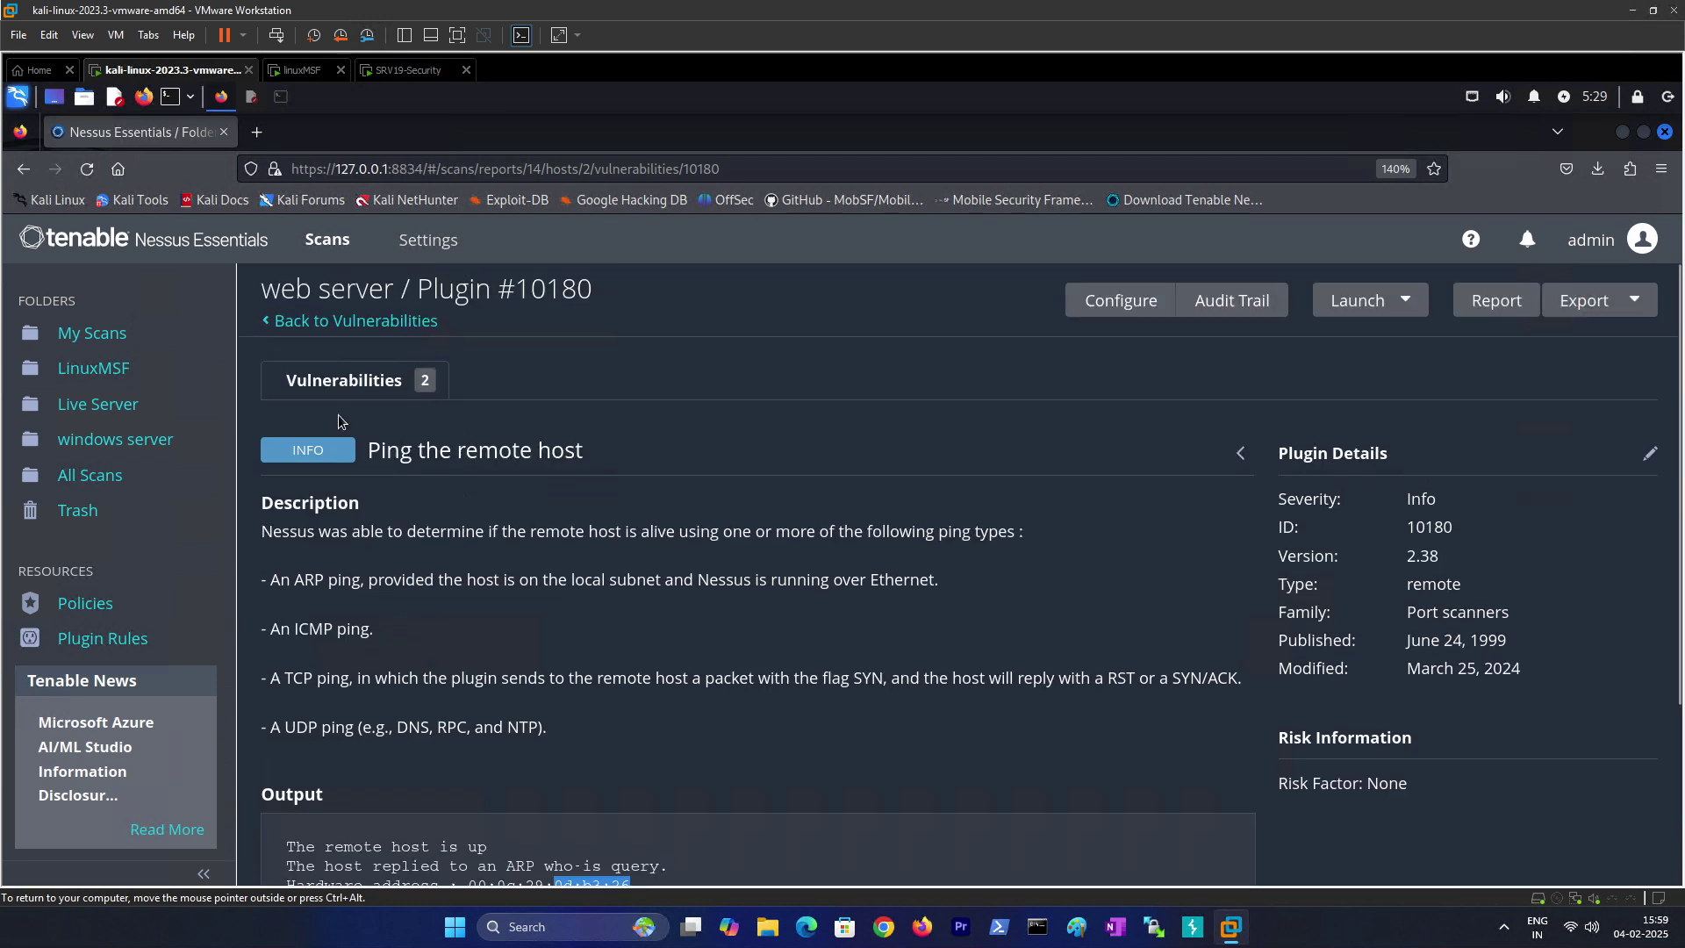
Step: Expand the Nessus Scan Information output, highlighting scanner OS LINUX and scanner IP 192.168.4.168
click(340, 386)
click(594, 551)
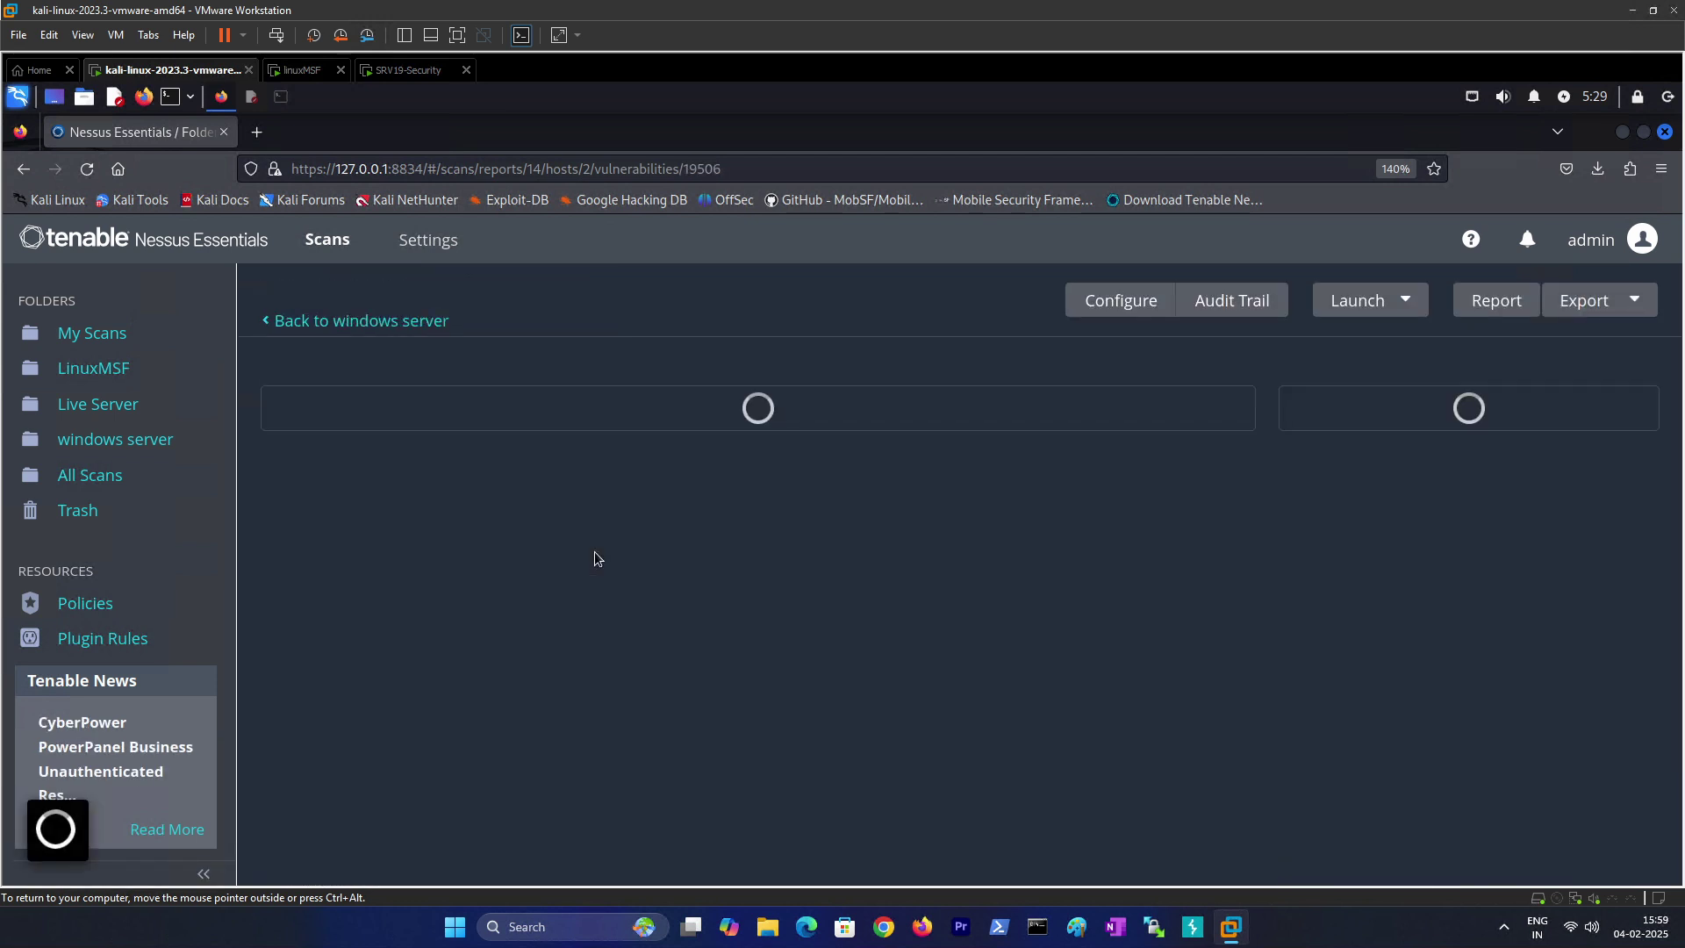
scroll(484, 667, down, 5)
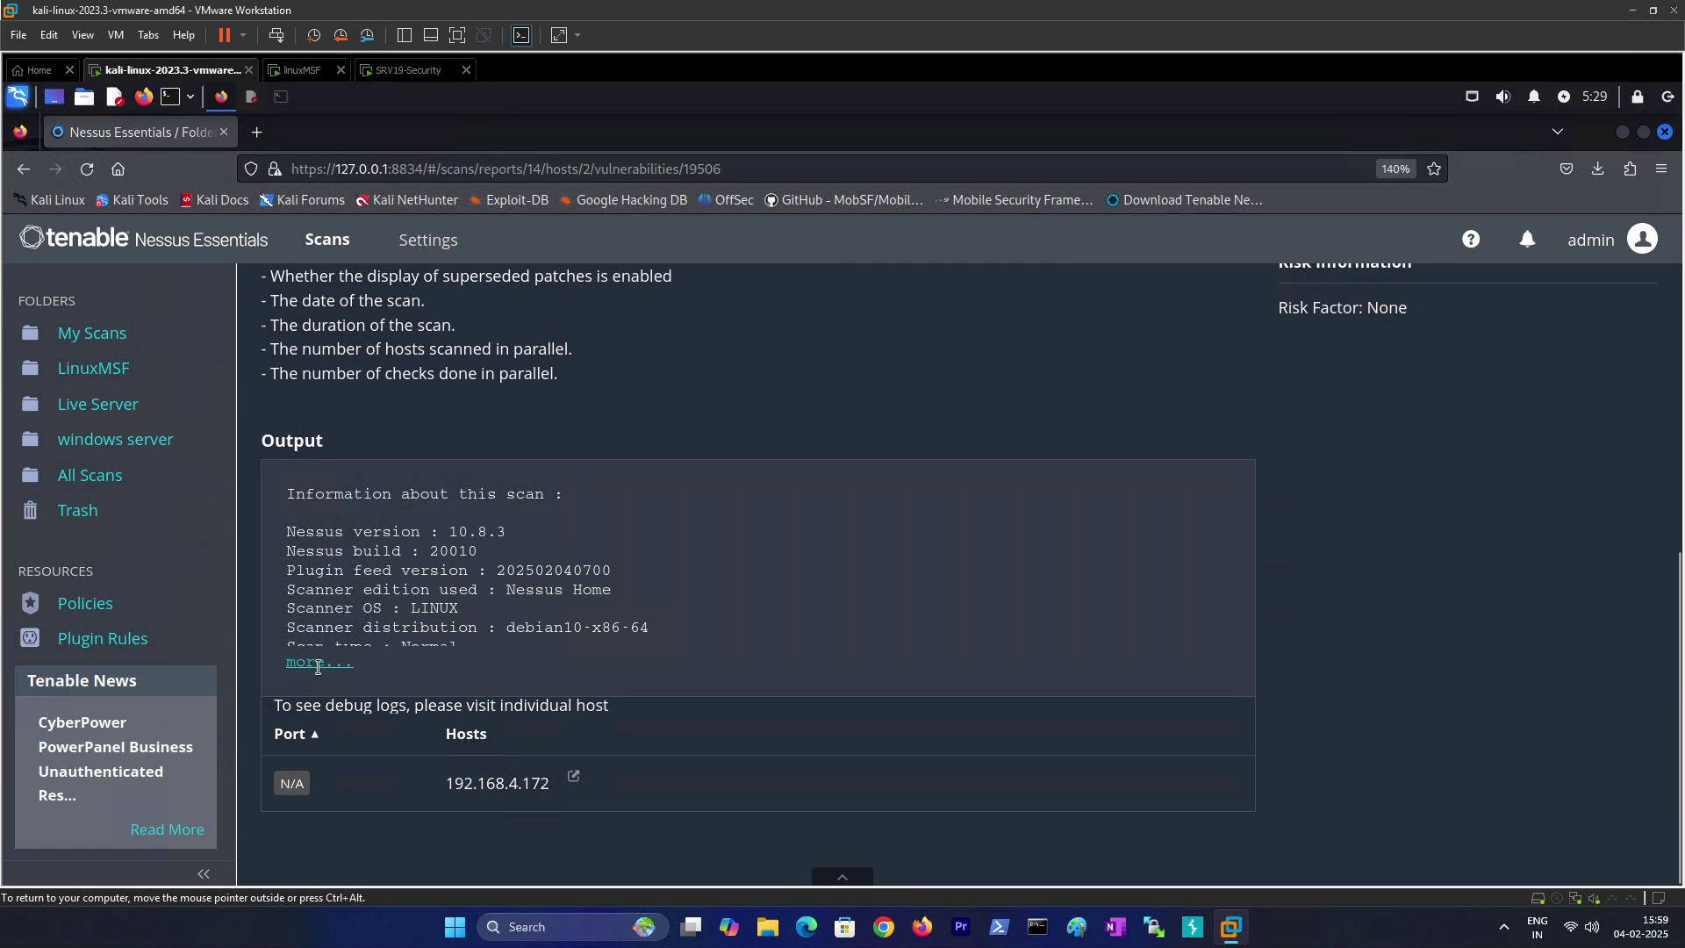
click(321, 665)
drag(406, 610, 496, 616)
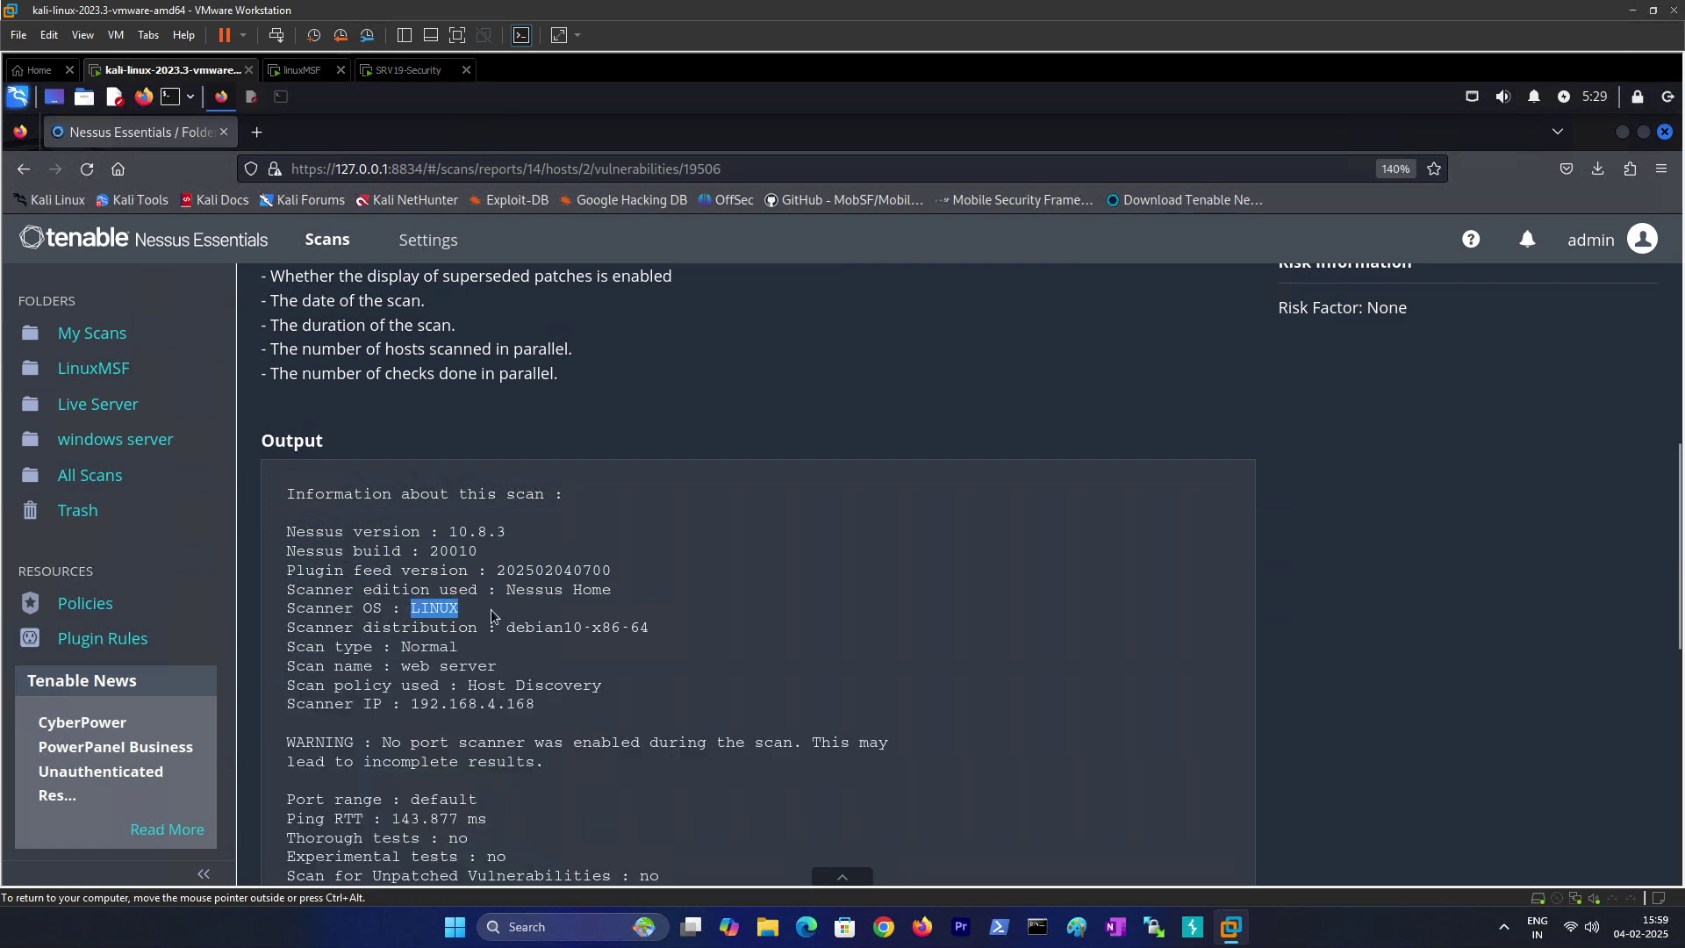
drag(409, 668, 498, 669)
scroll(491, 754, down, 3)
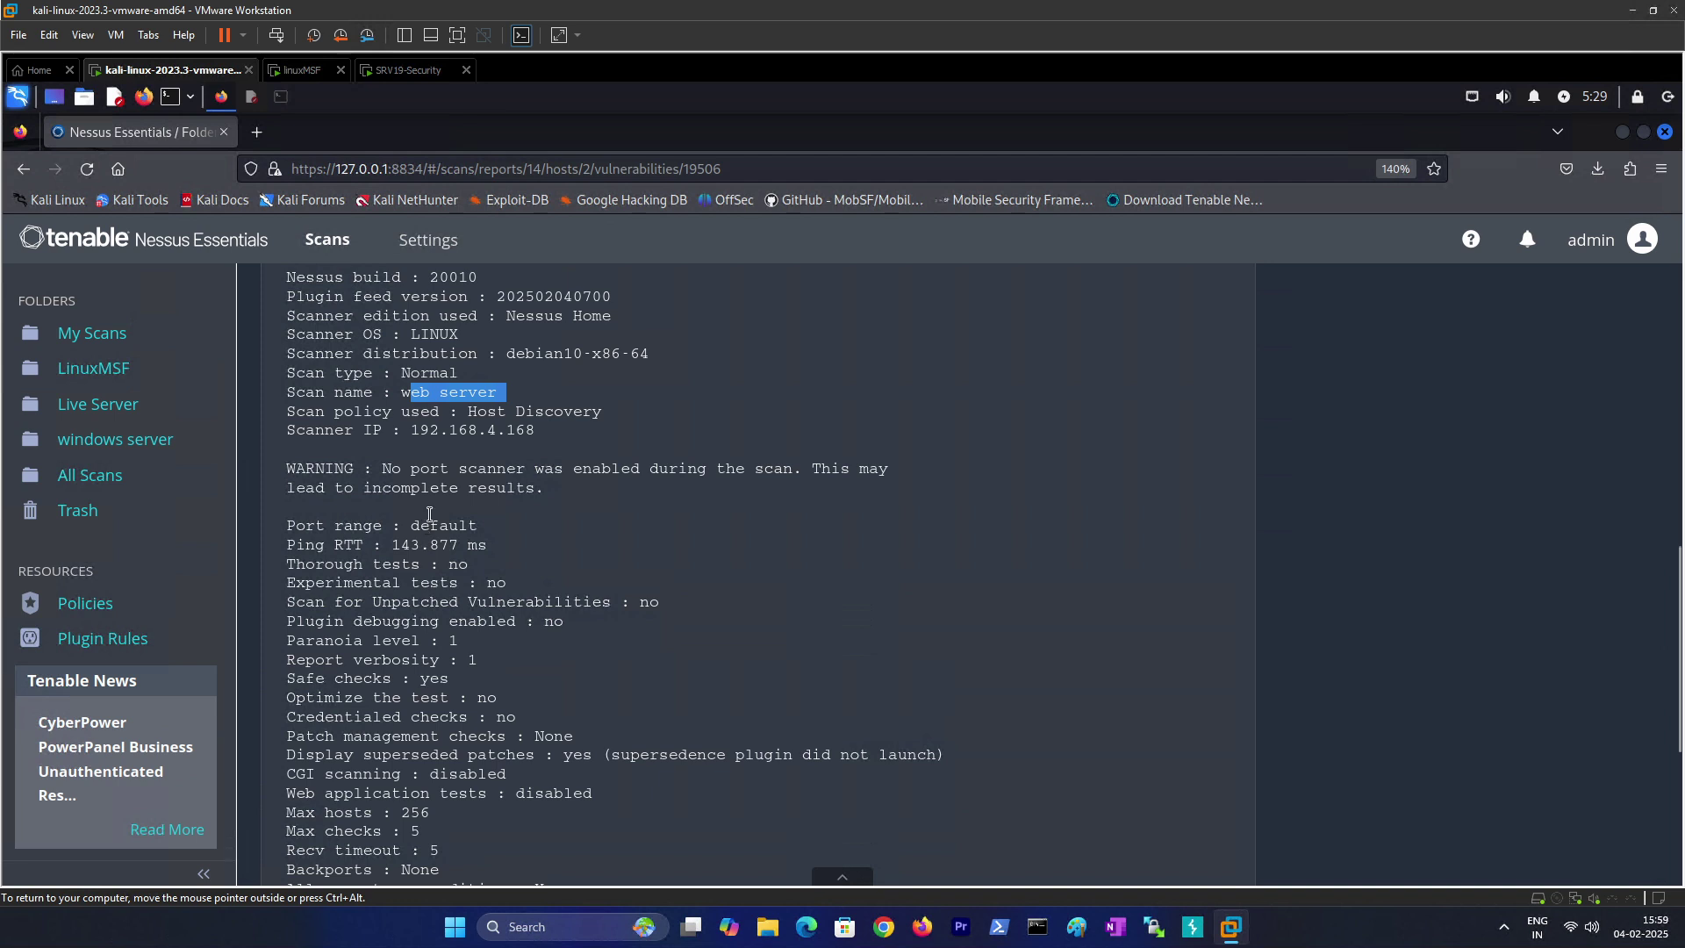
drag(401, 432, 542, 437)
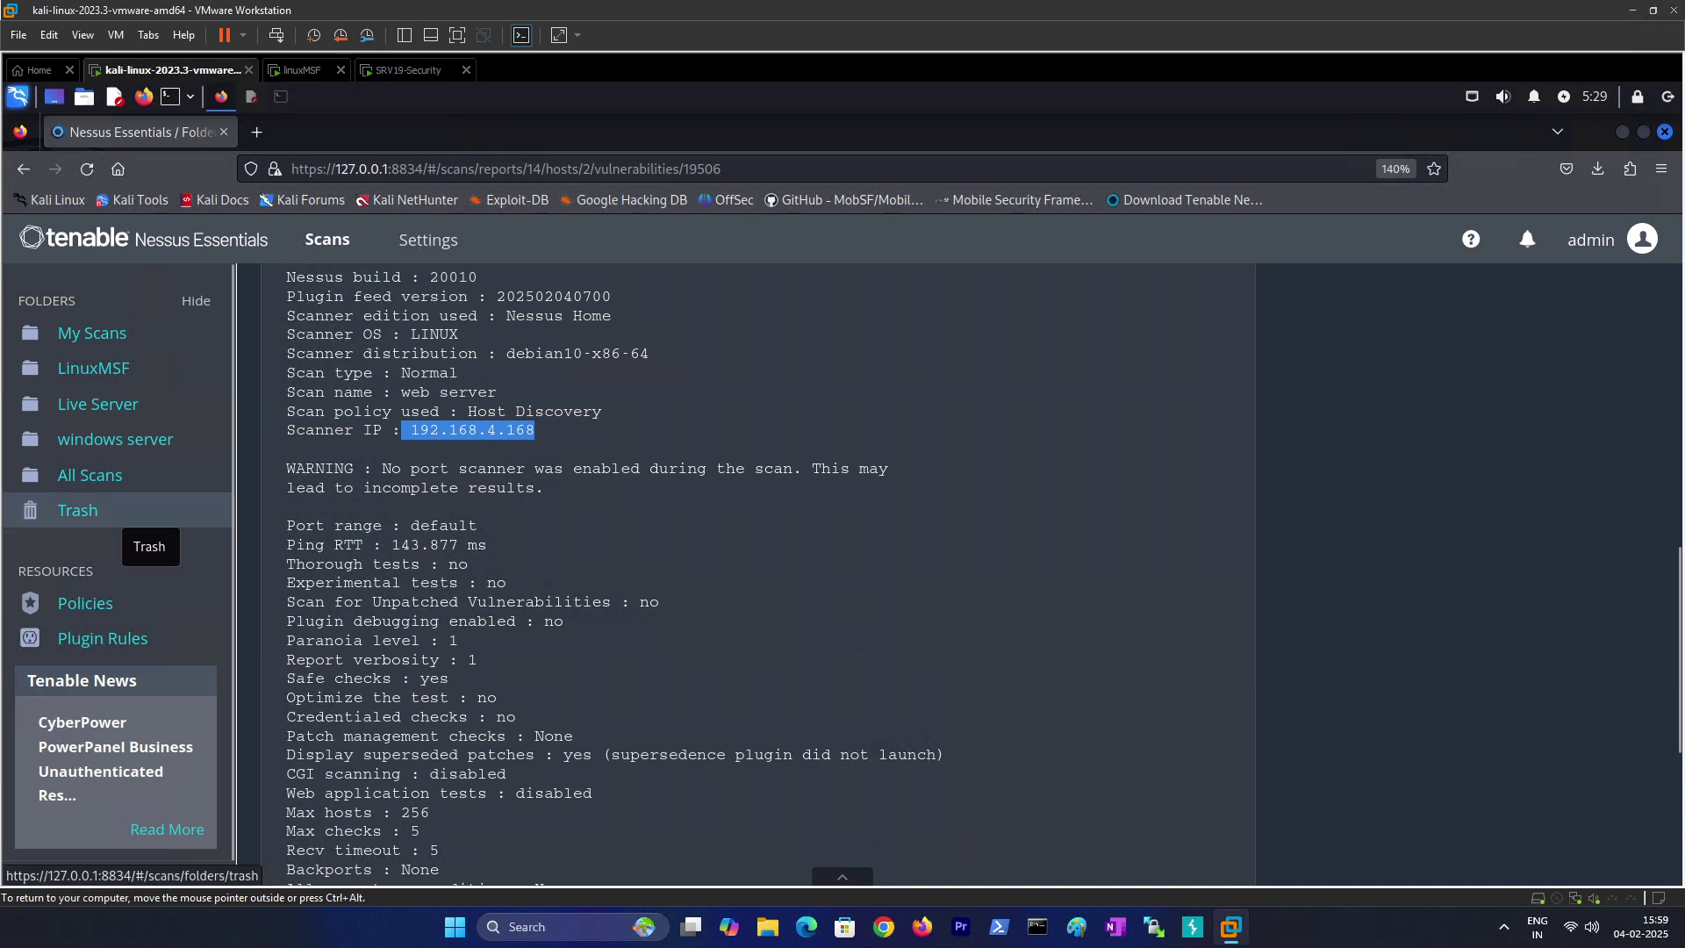
Step: Compare the scanner IP against the lab notes, then return to the vulnerability list
key(alt+Tab)
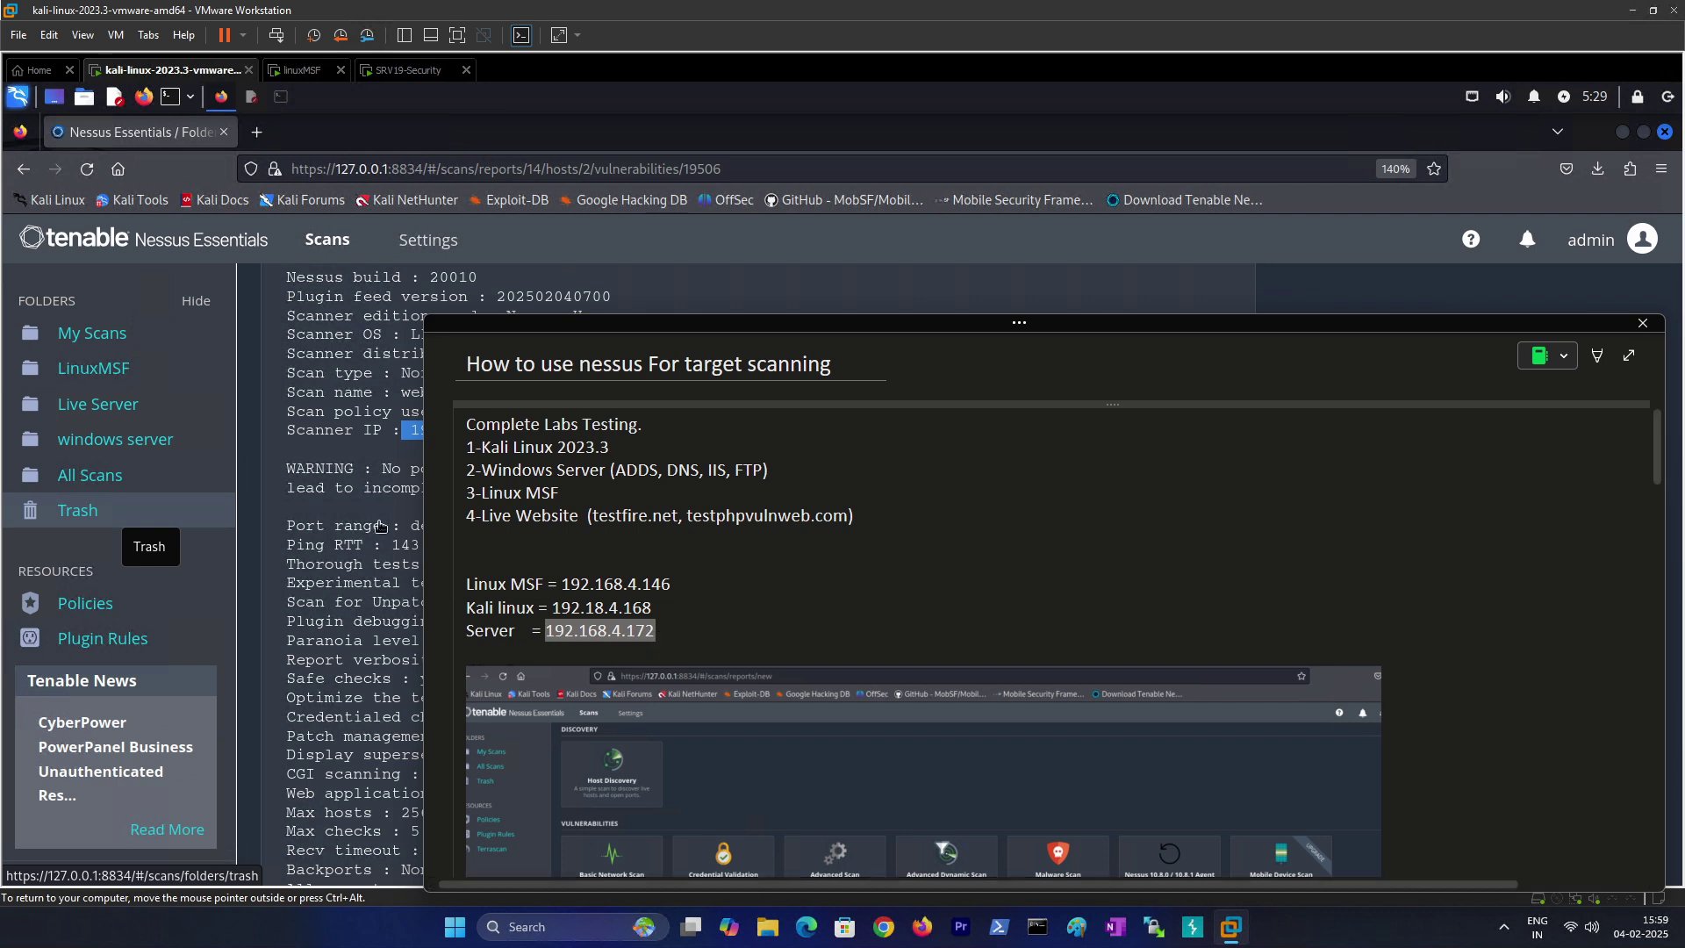
key(alt+Tab)
click(434, 700)
scroll(434, 700, down, 4)
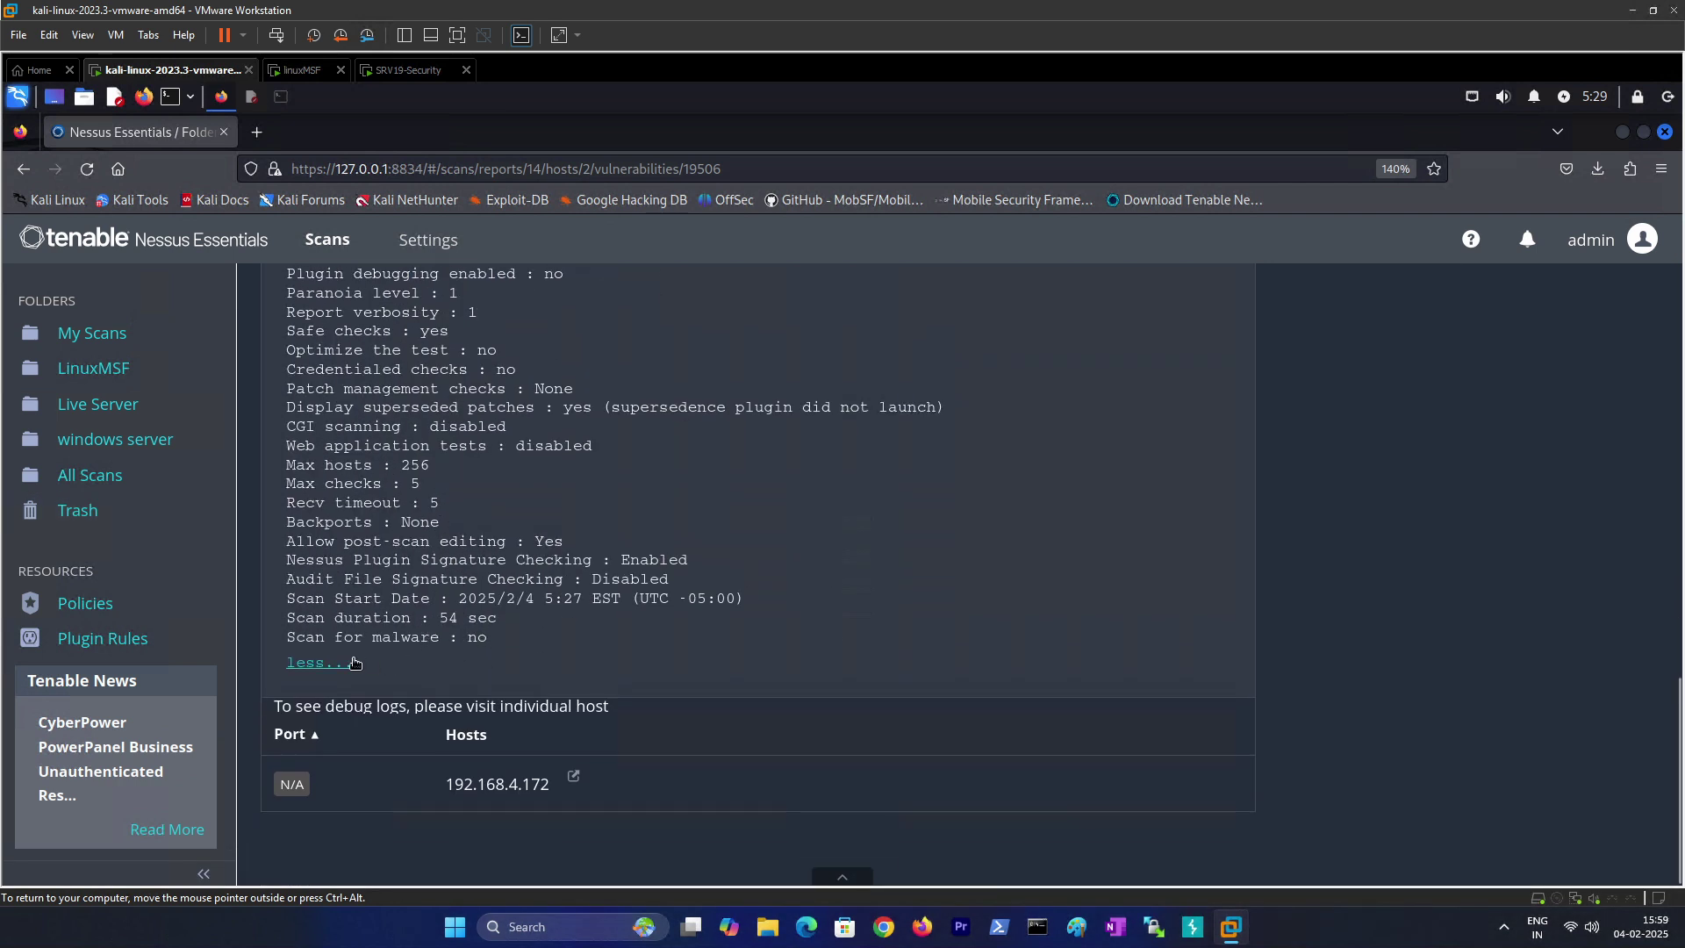
scroll(400, 641, up, 6)
scroll(400, 630, up, 5)
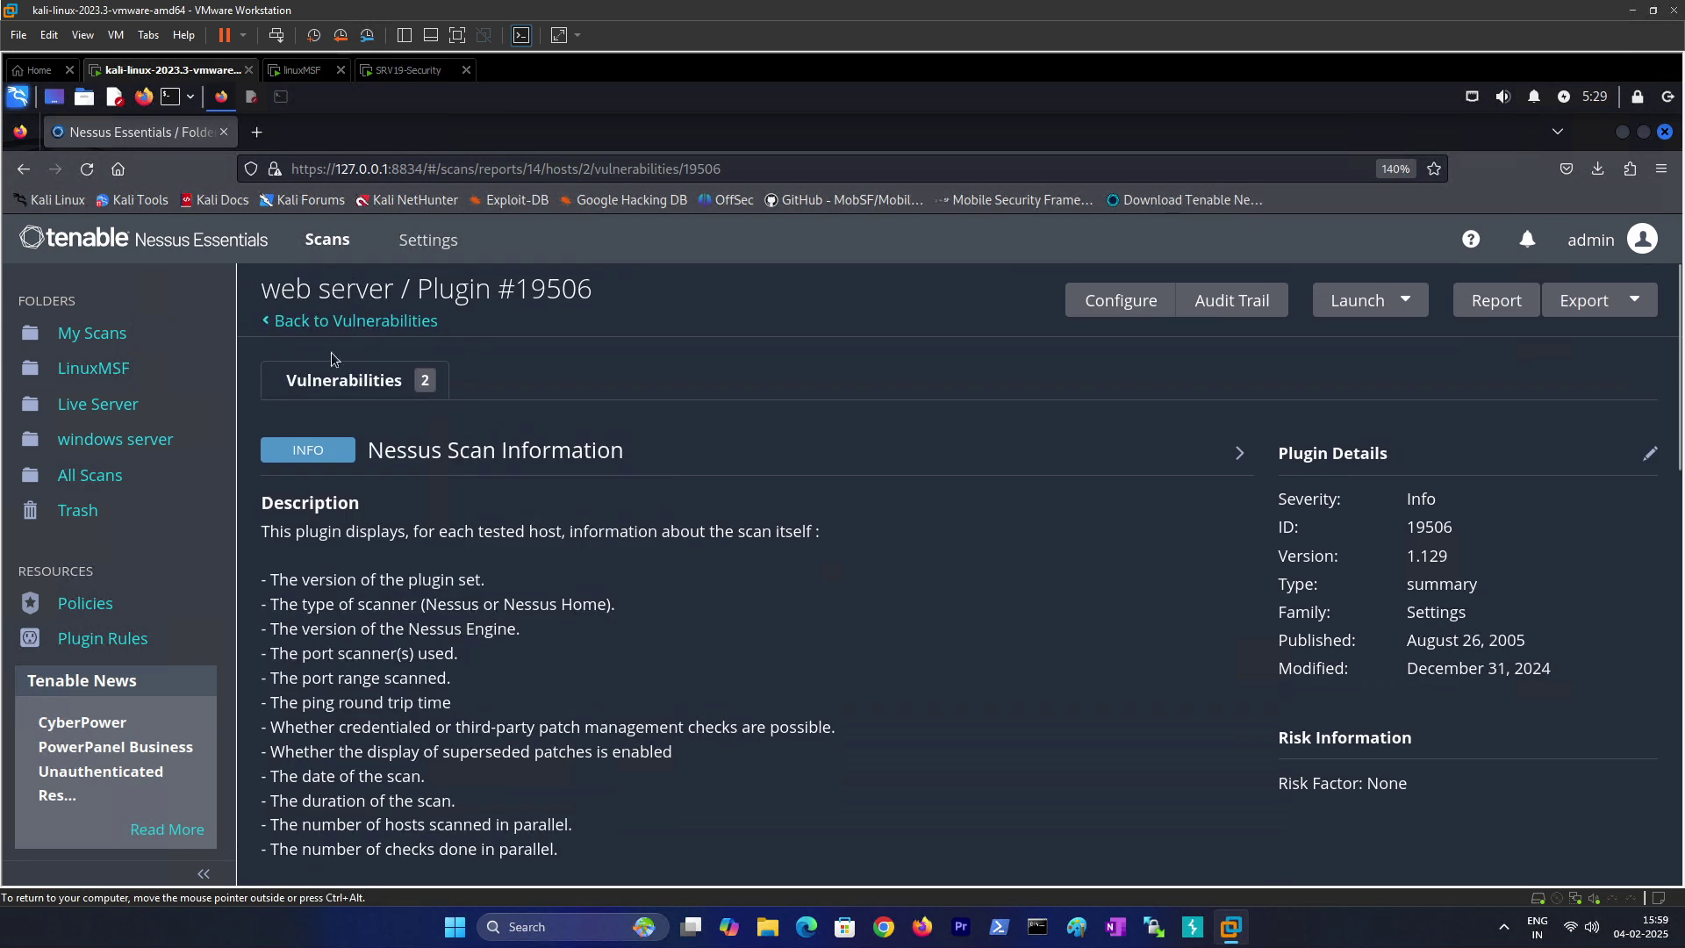
click(340, 383)
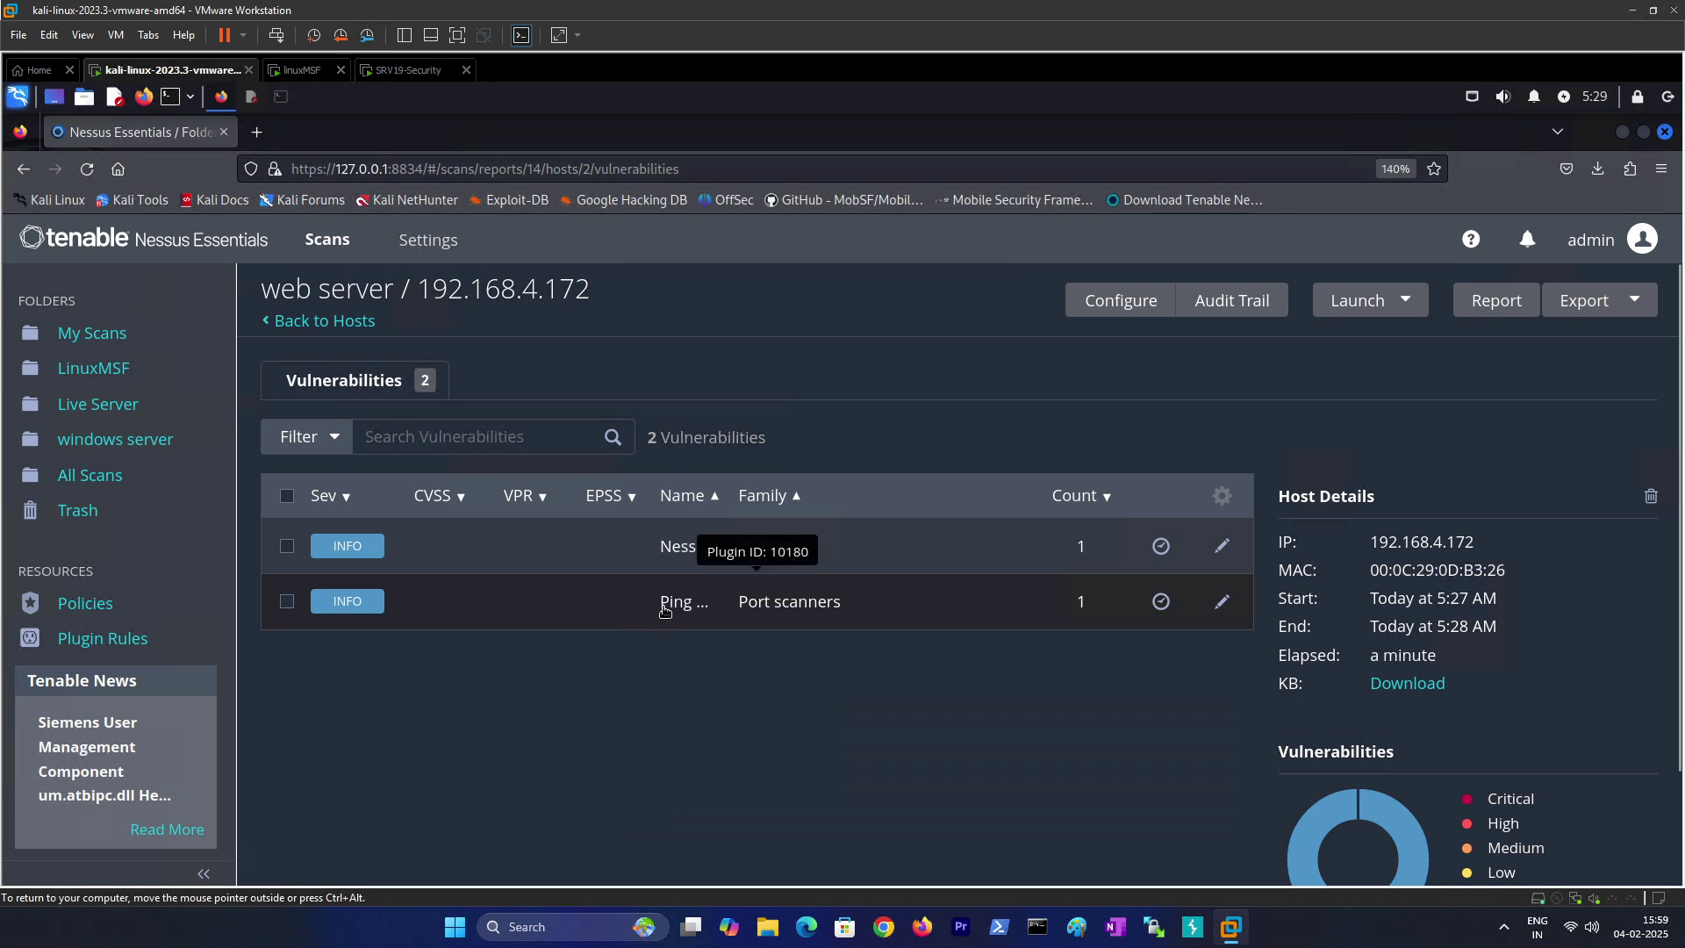
Step: Look over the Ping the remote host finding again and return to the list
click(660, 607)
scroll(334, 656, down, 5)
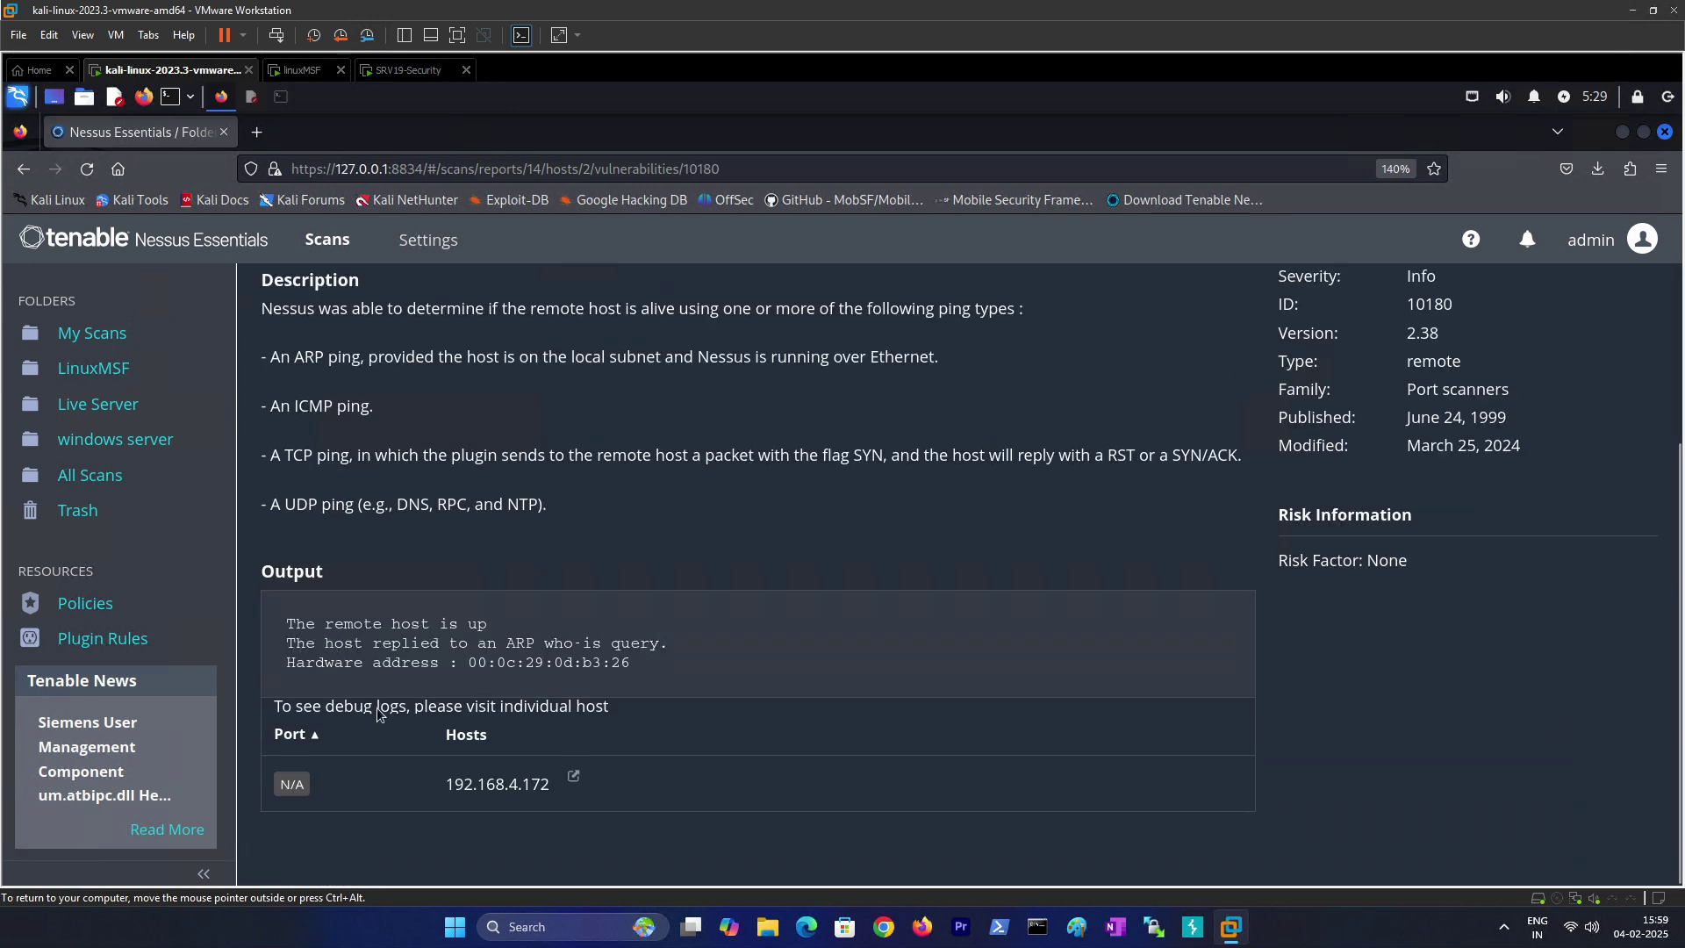
scroll(509, 544, up, 3)
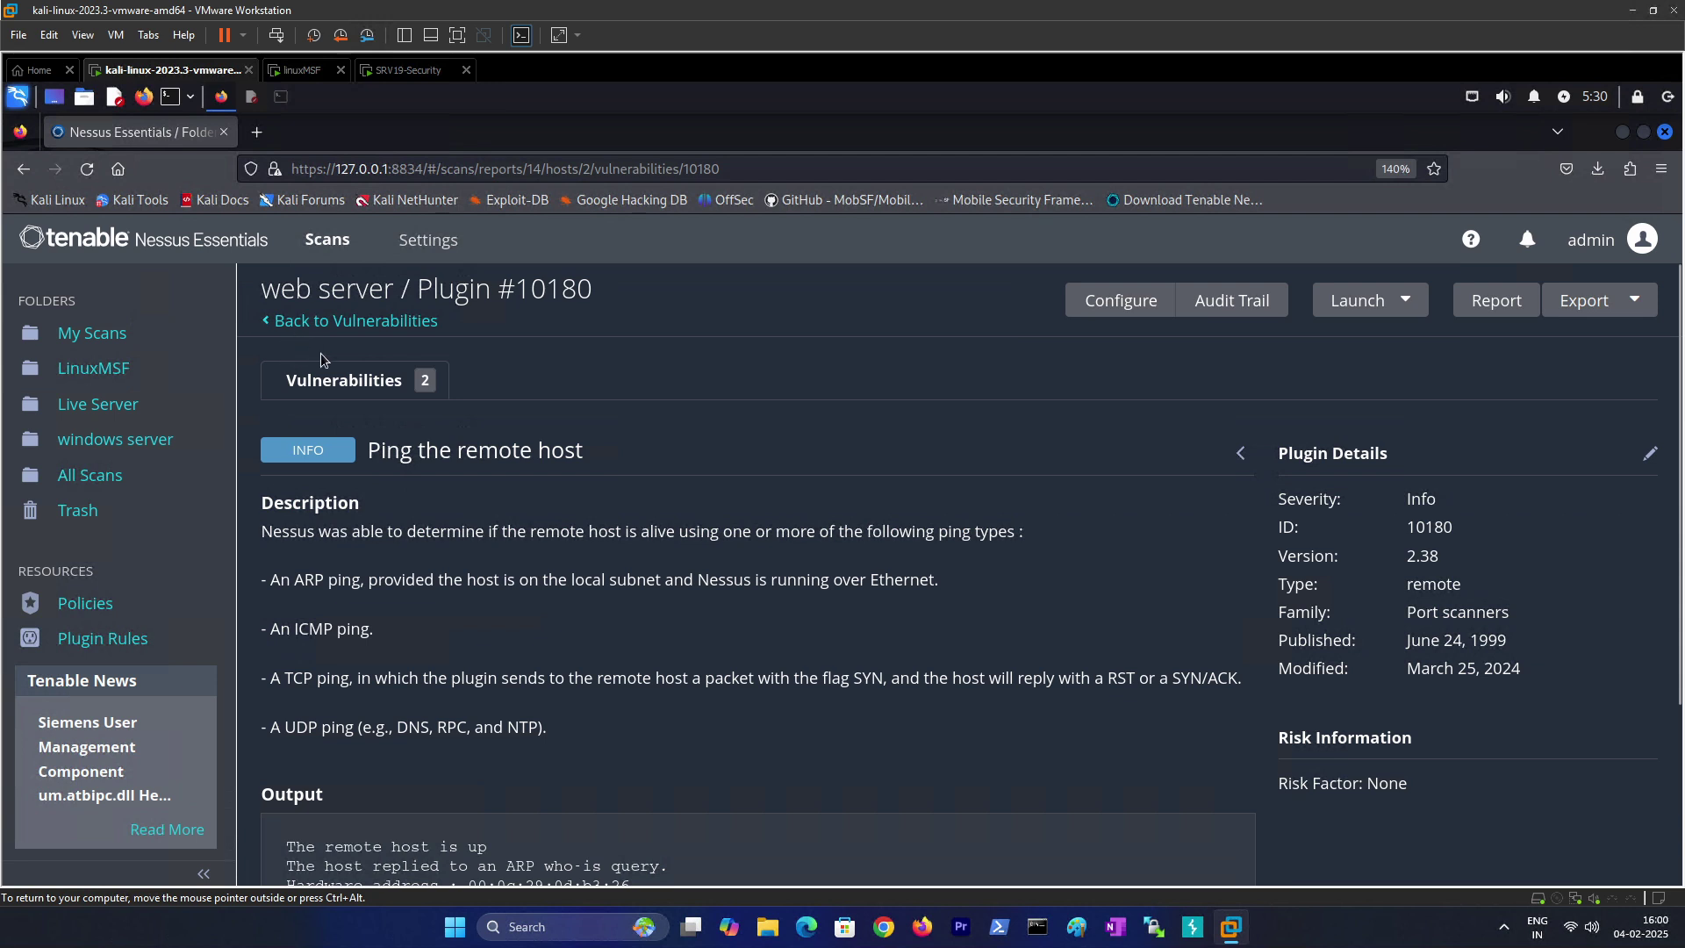
click(327, 321)
Step: Reread the full Nessus Scan Information output, highlighting the distribution and unpatched-vulnerabilities settings
click(358, 548)
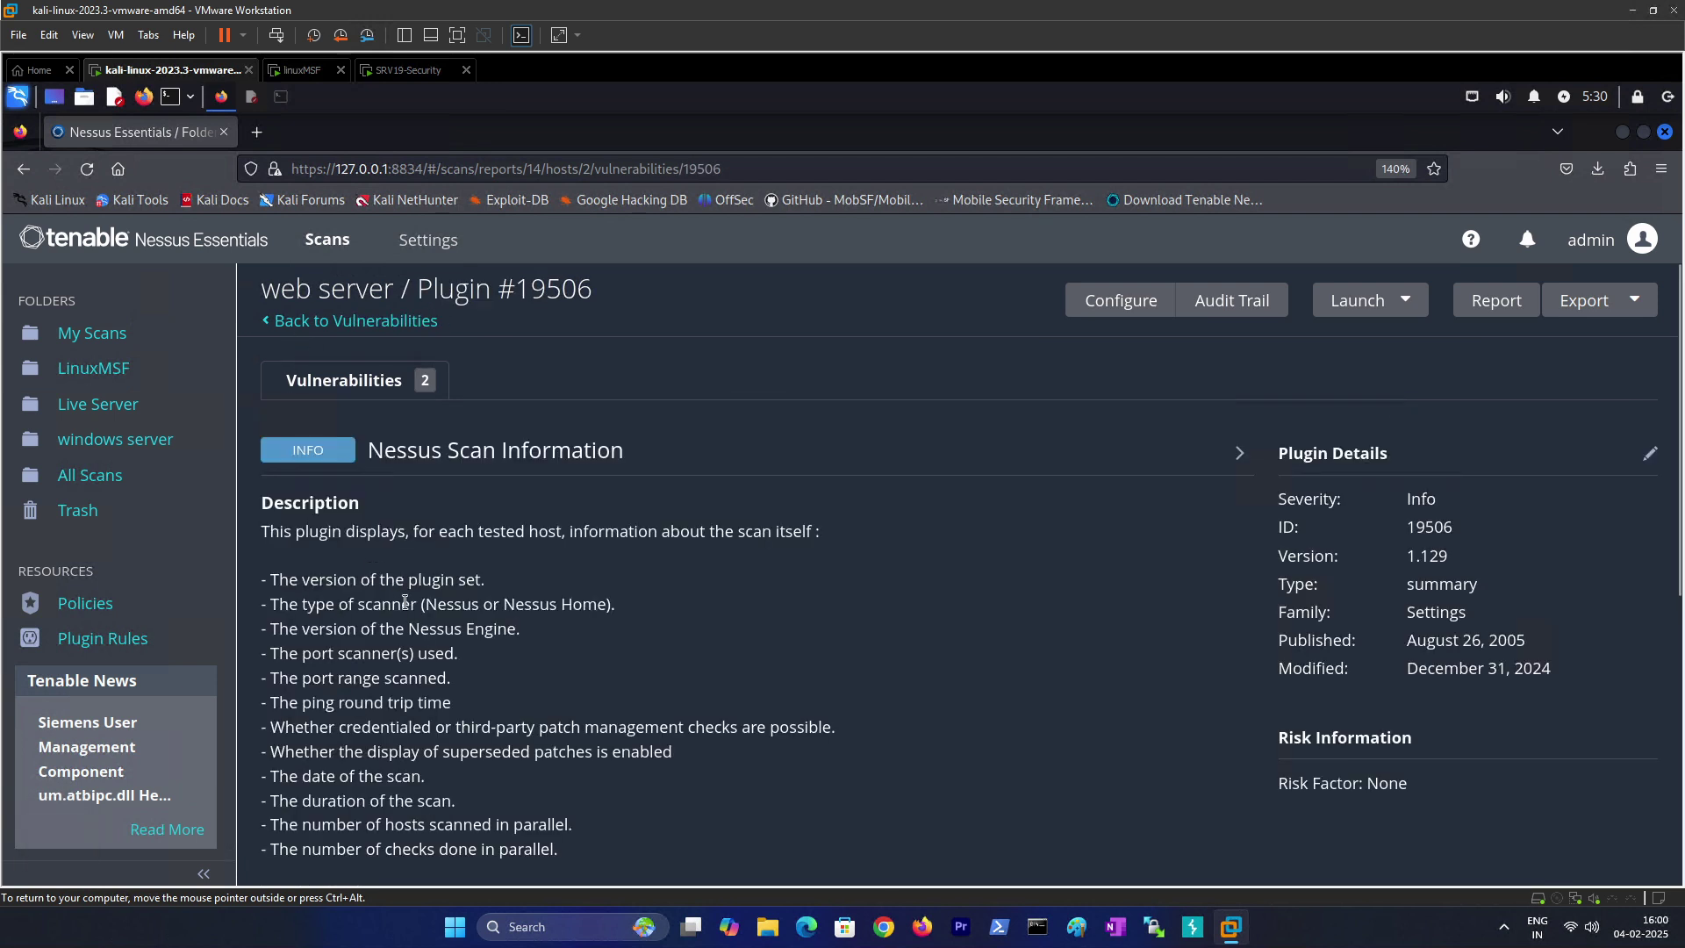
scroll(412, 600, down, 5)
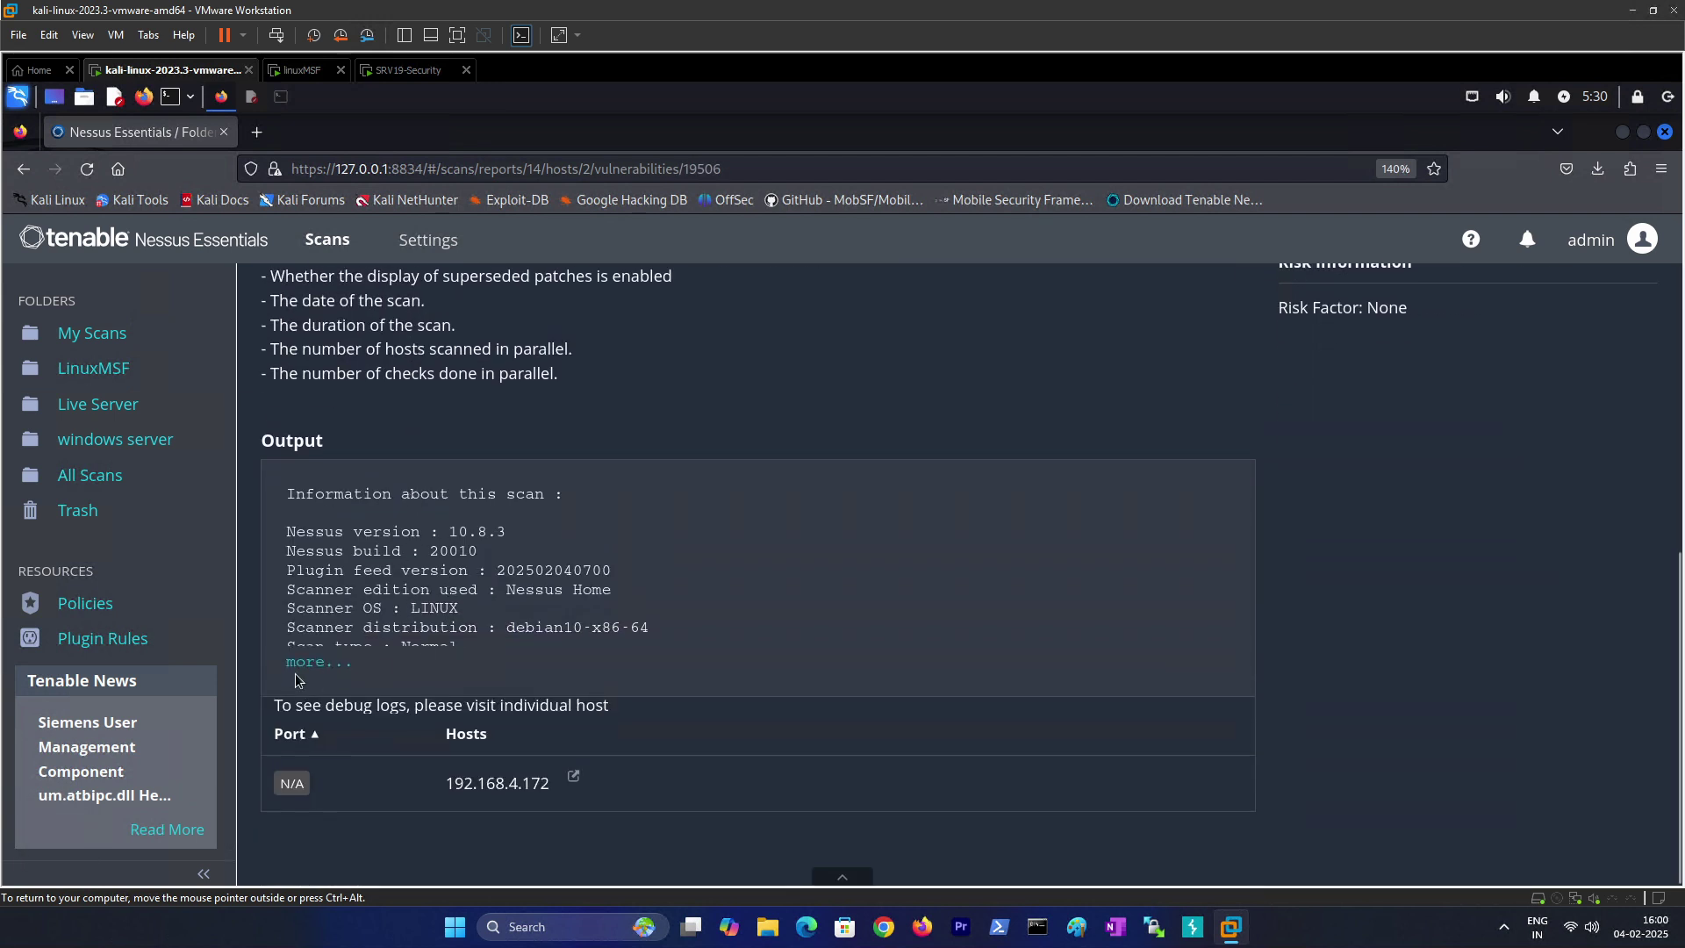
click(316, 663)
scroll(475, 650, down, 3)
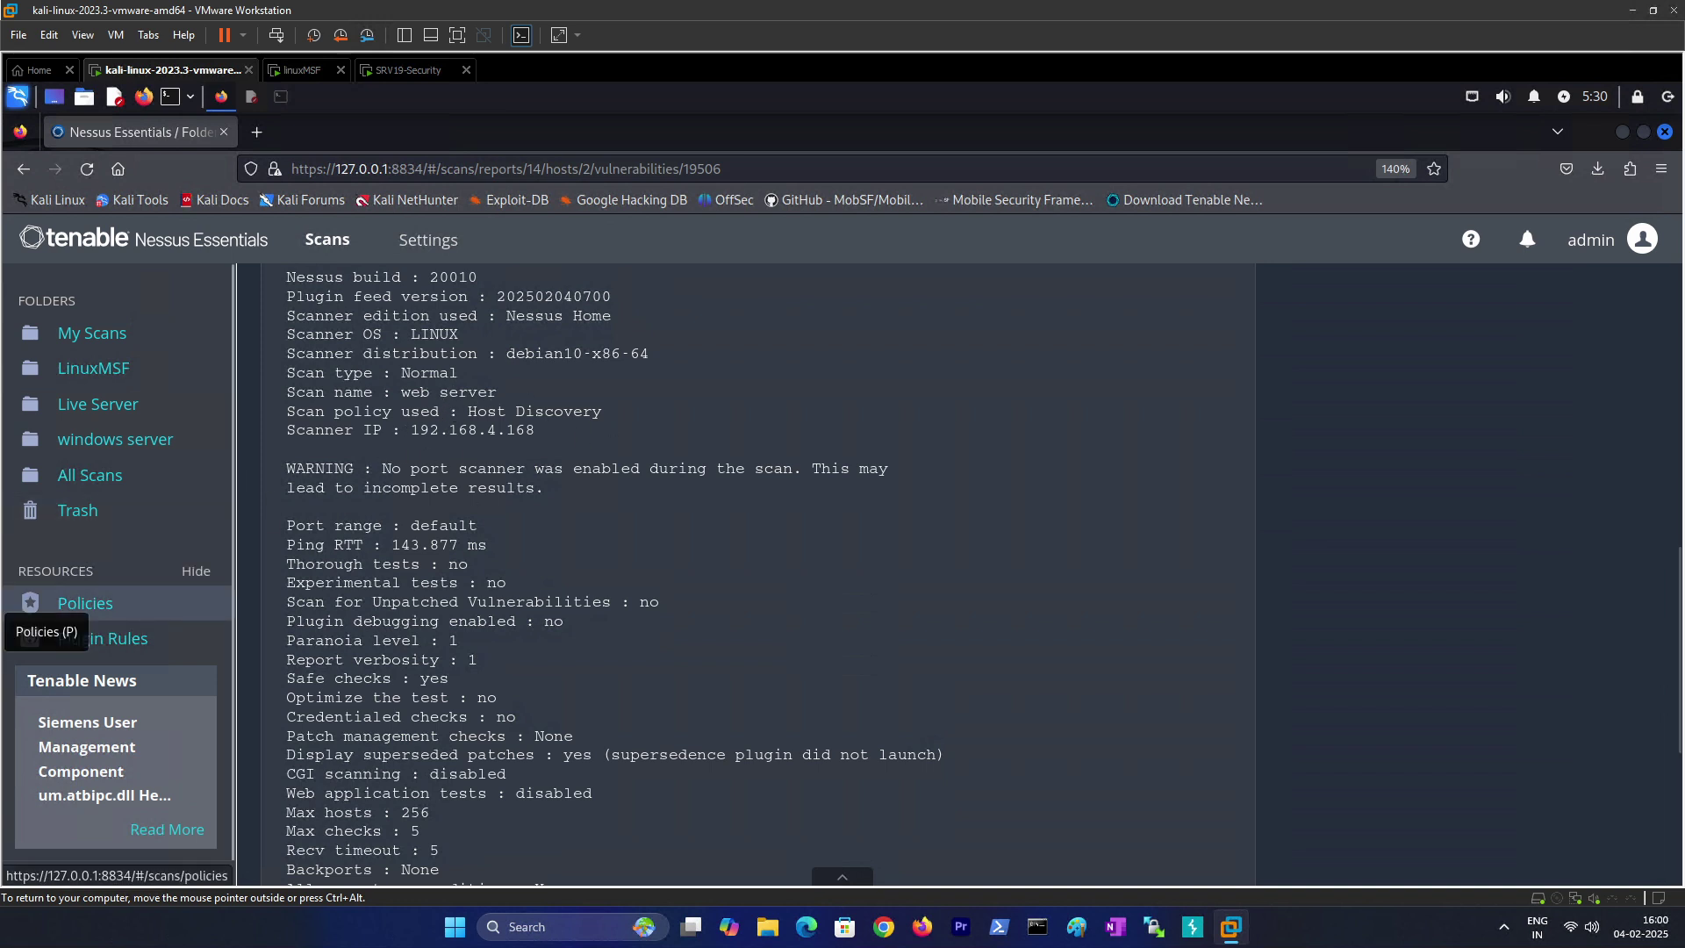
drag(499, 353, 612, 353)
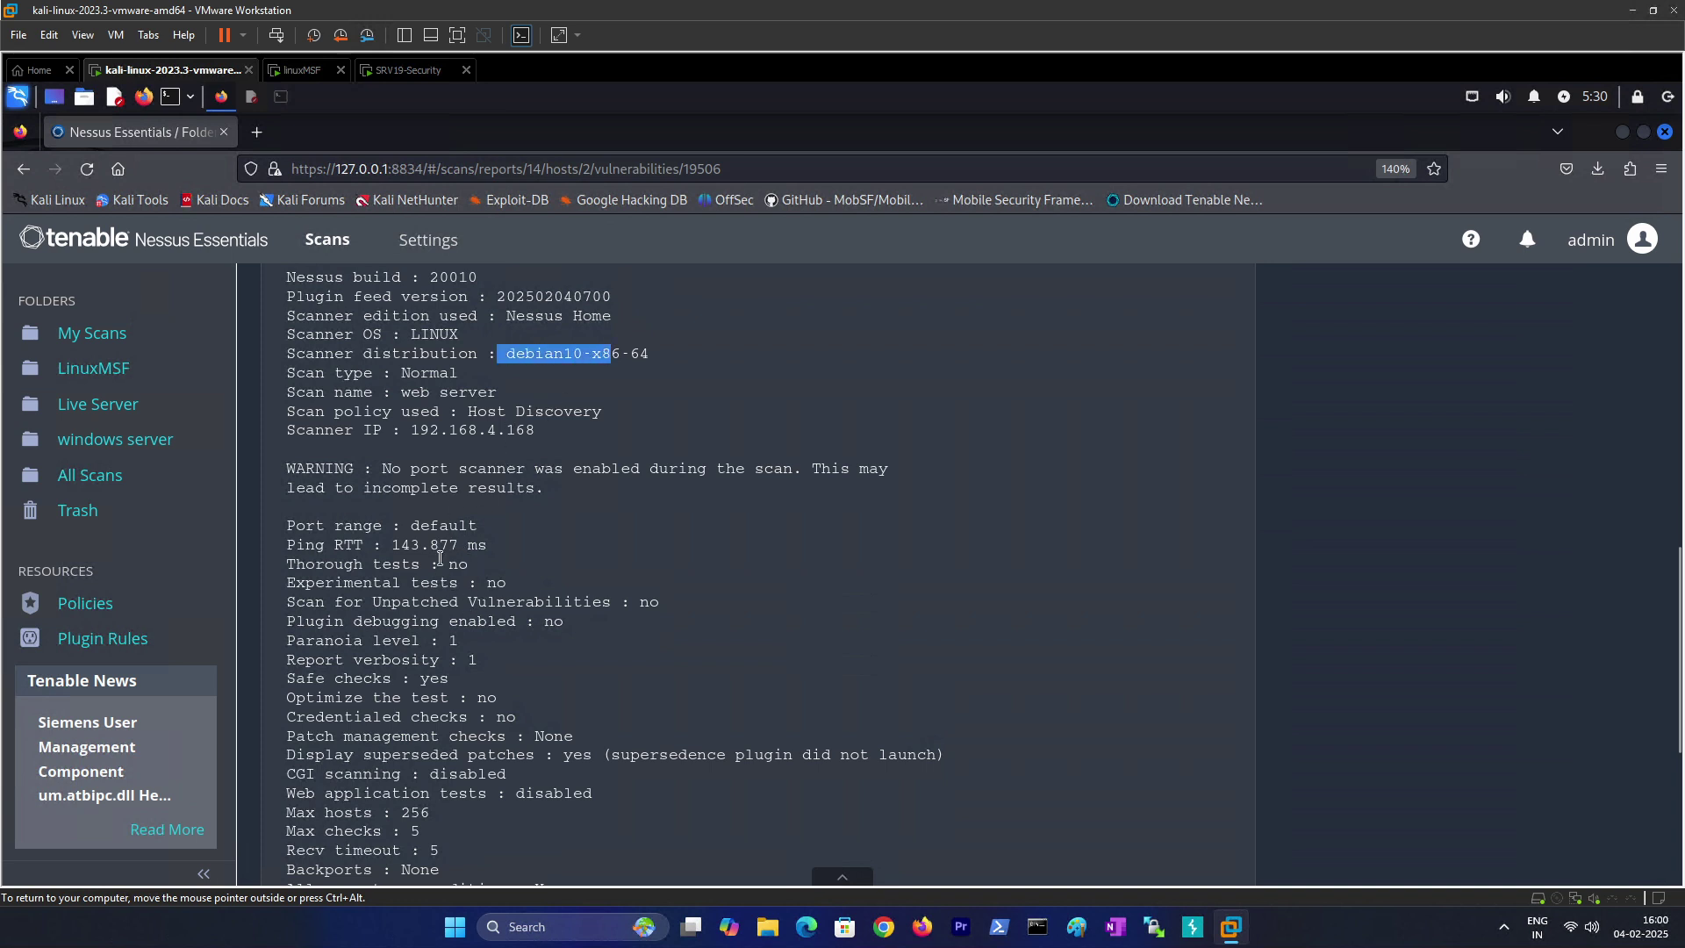
drag(497, 604, 669, 606)
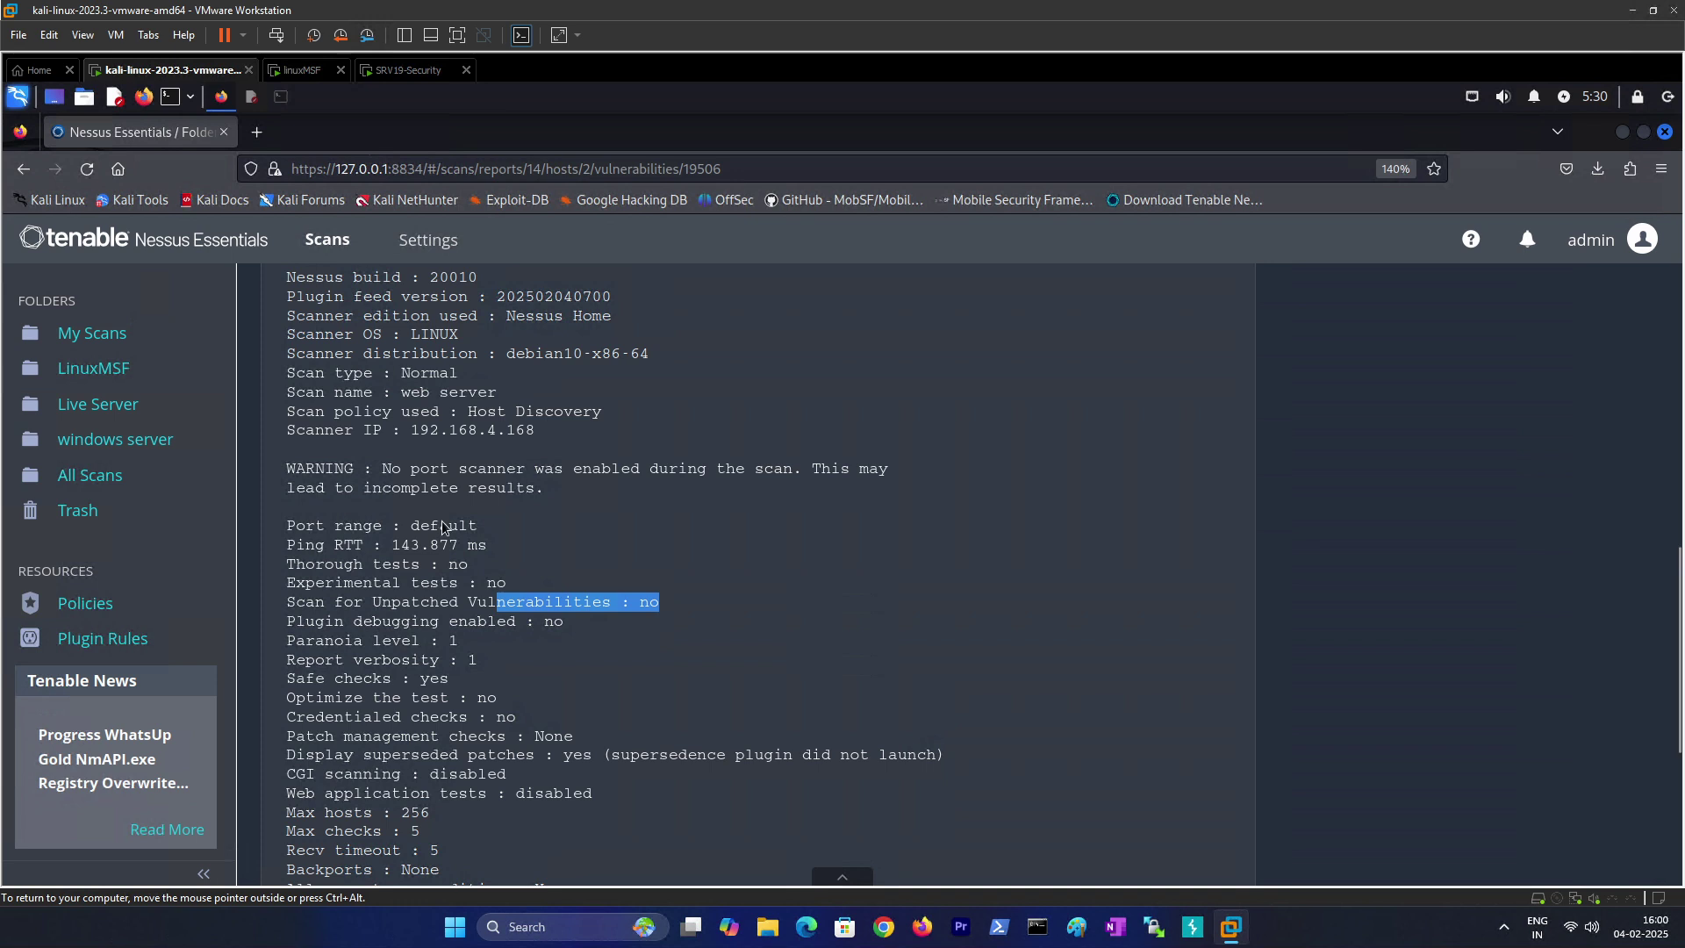
scroll(452, 767, down, 3)
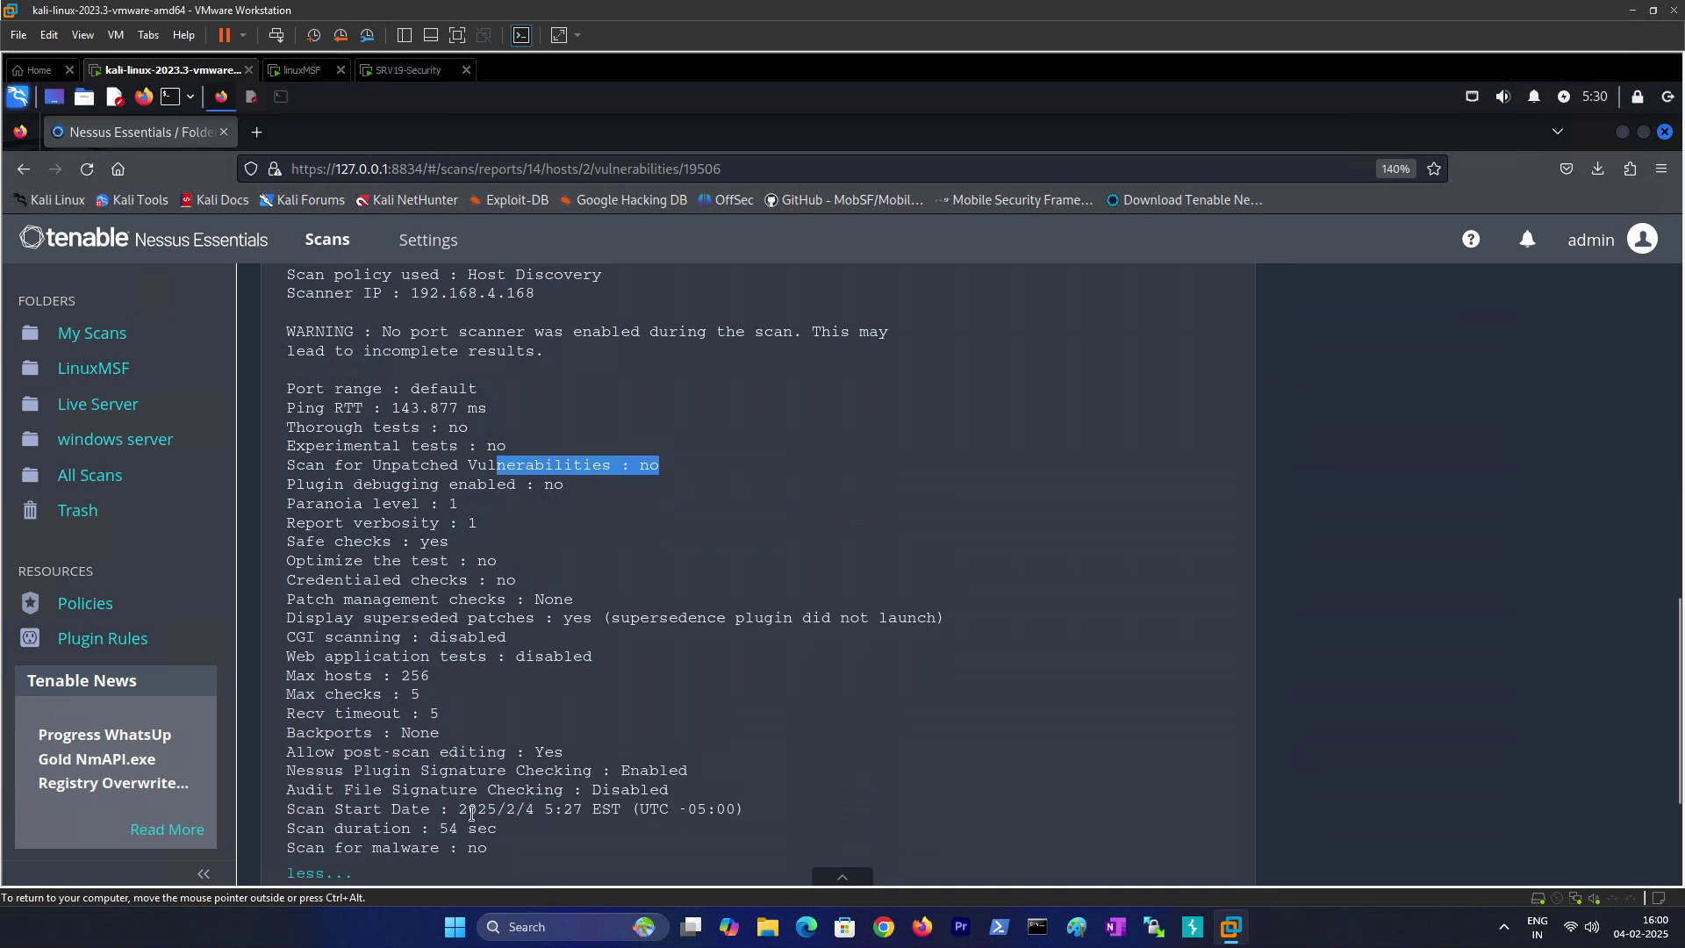
scroll(463, 804, down, 3)
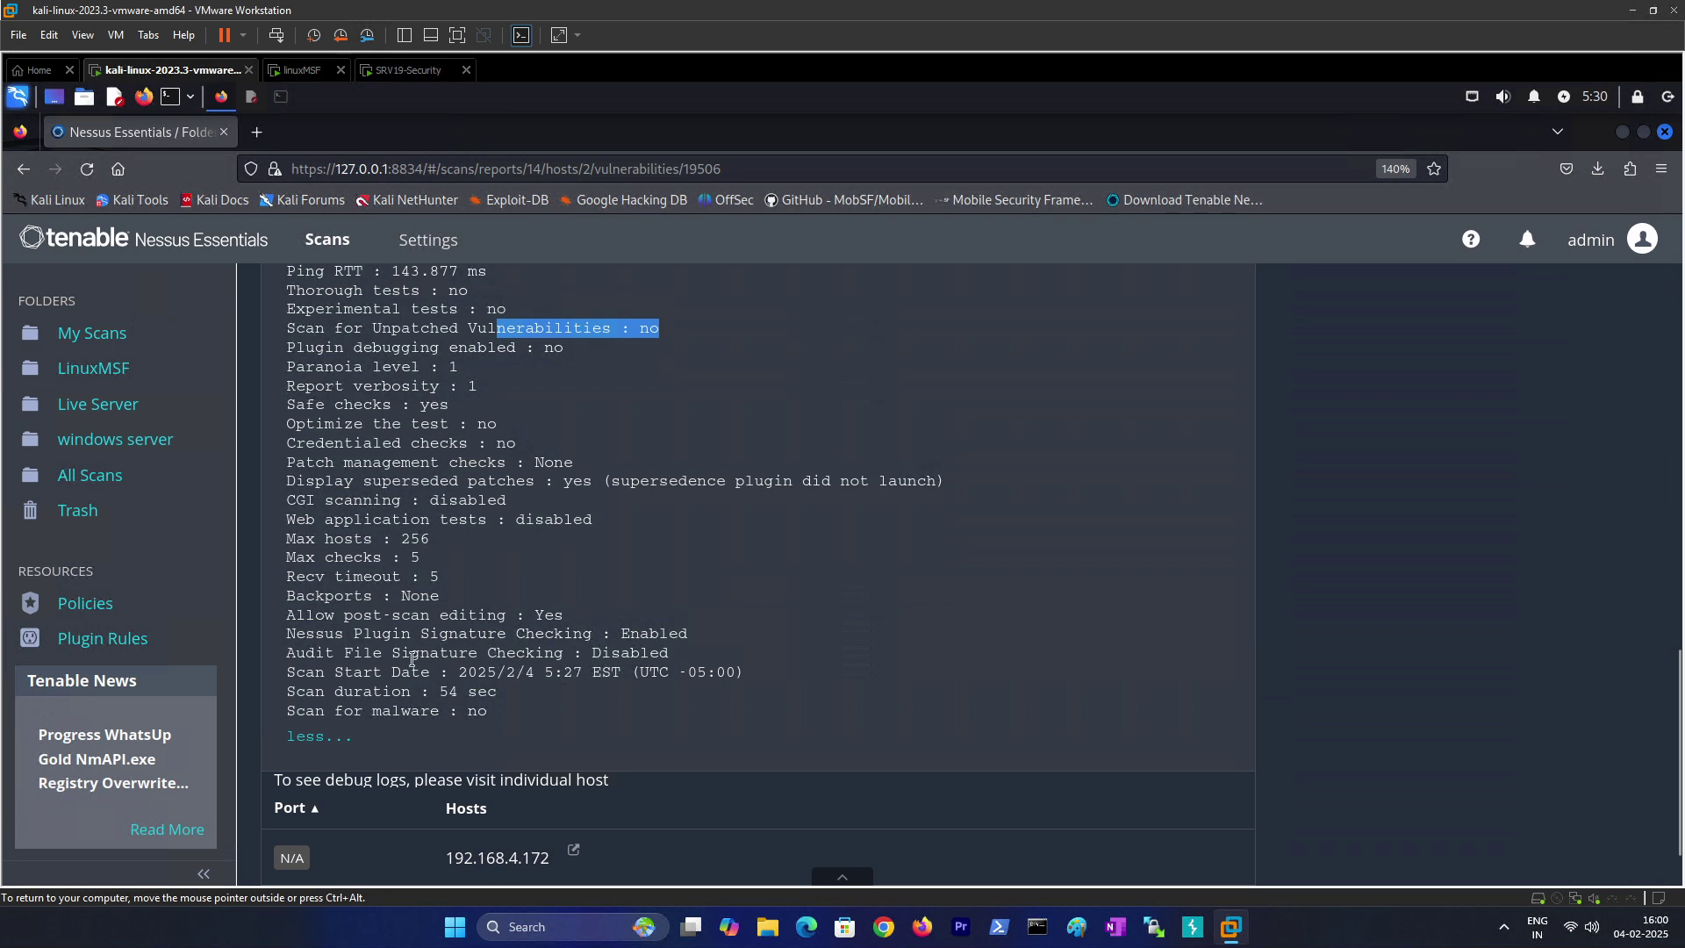
scroll(412, 658, up, 15)
click(99, 437)
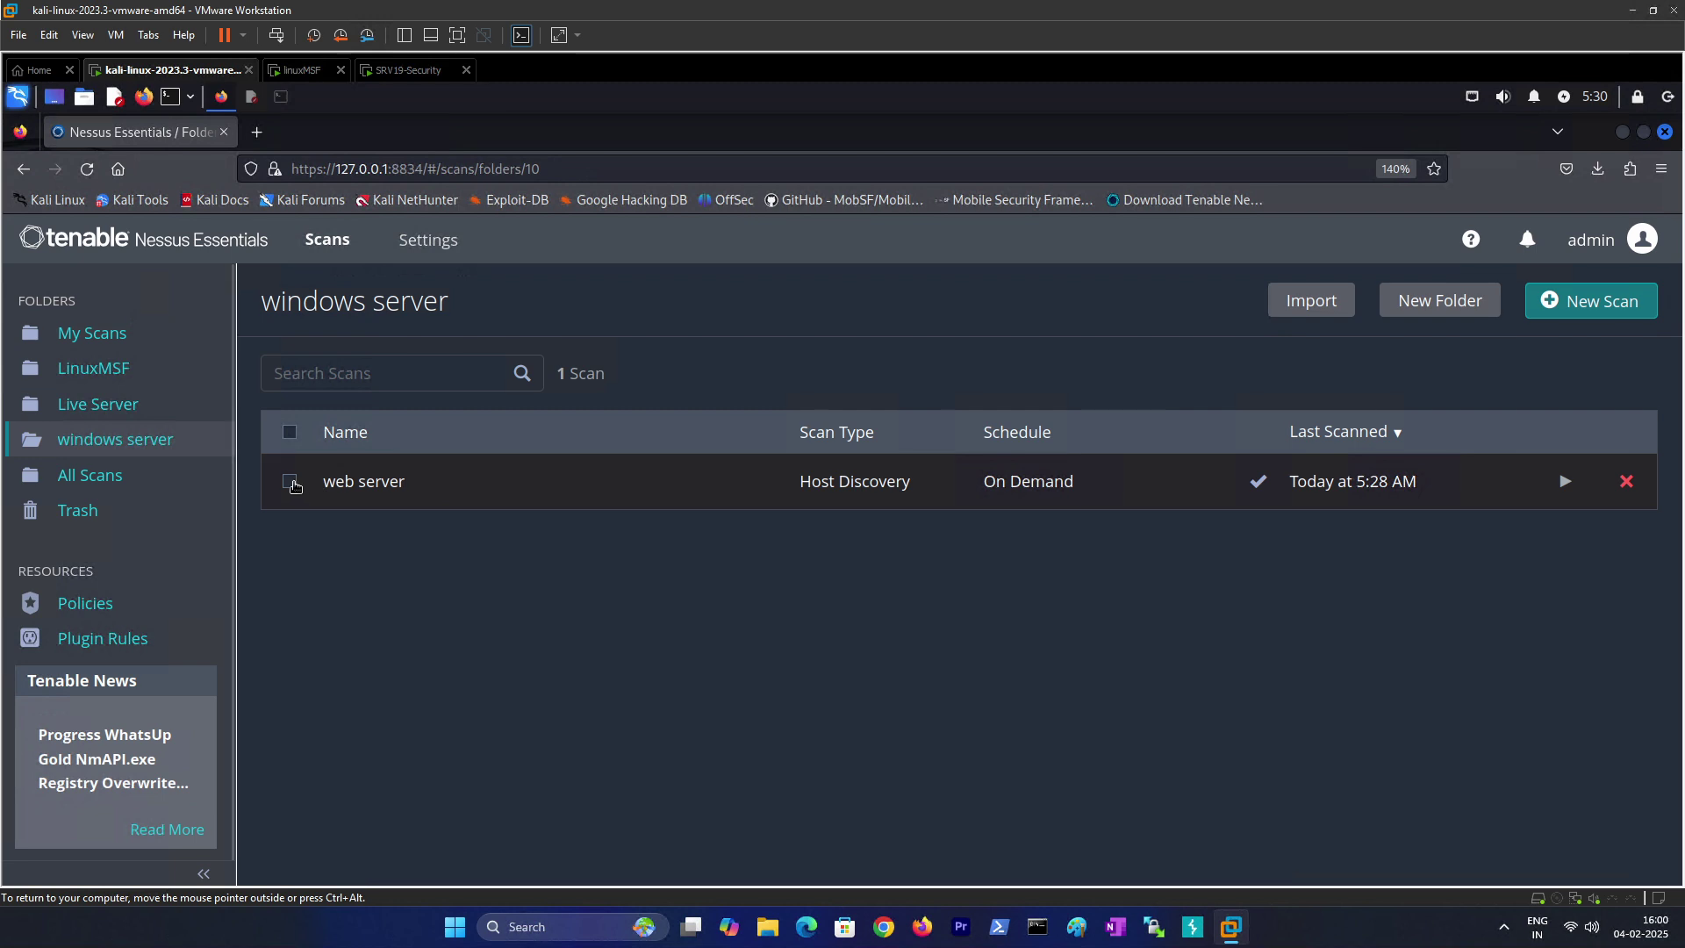
Step: Set the web server scan's DISCOVERY scan type to OS Identification, save it, and return to the windows server folder
click(291, 481)
click(1185, 300)
click(1167, 349)
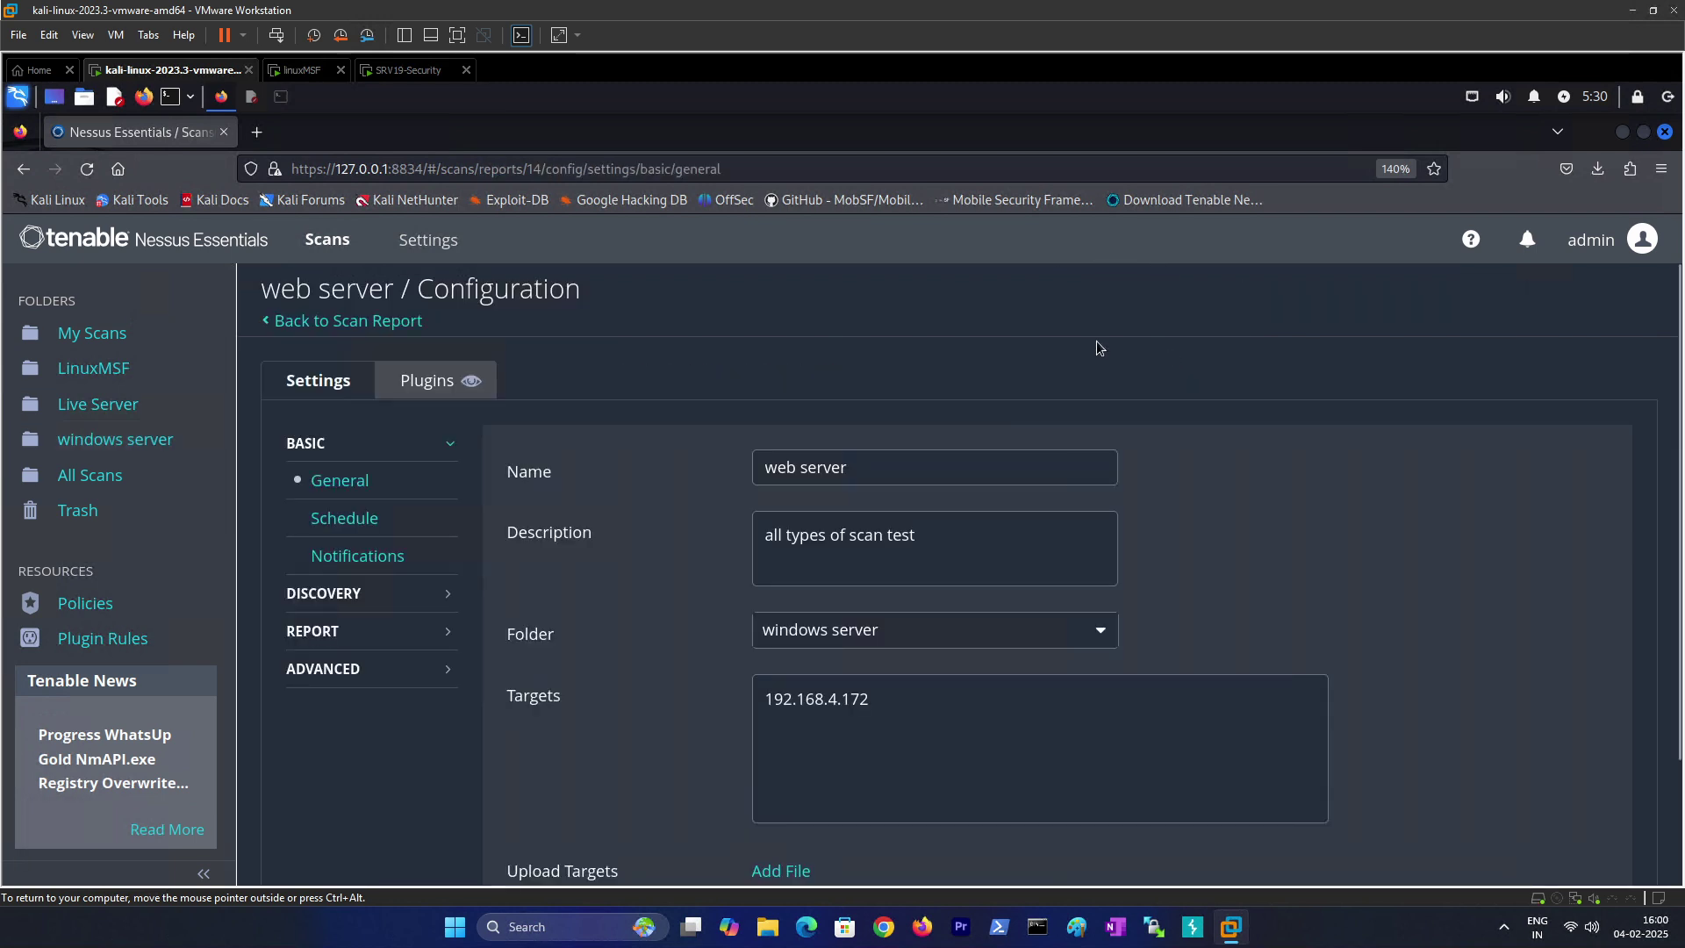
click(336, 602)
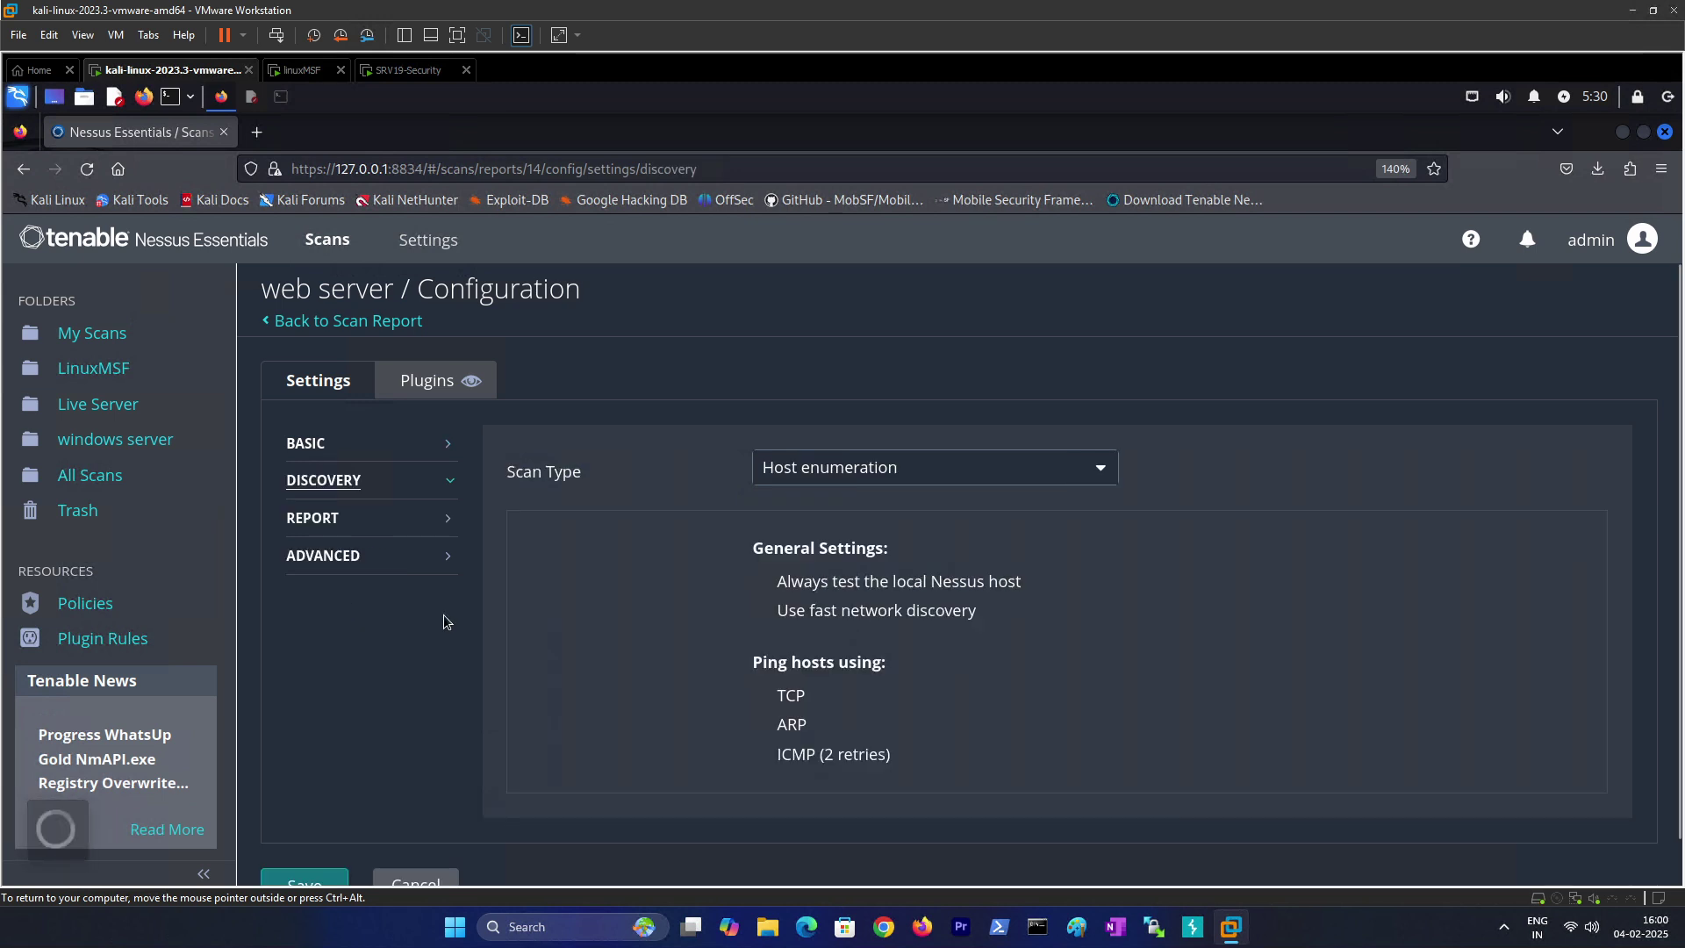
click(793, 474)
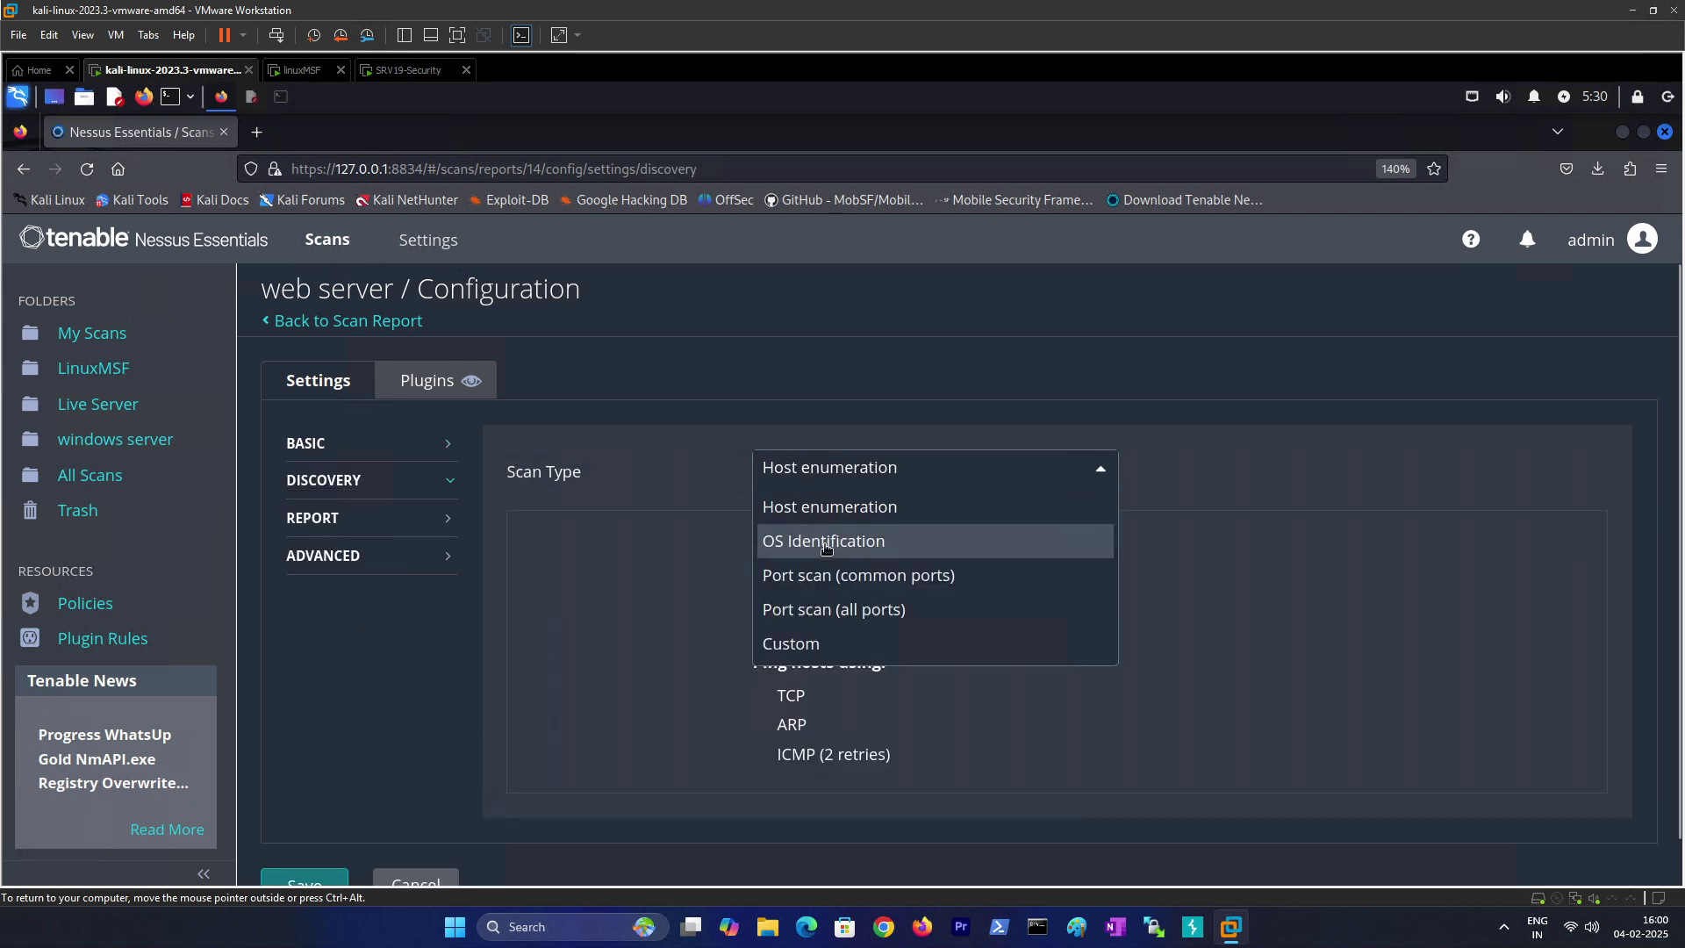
click(825, 542)
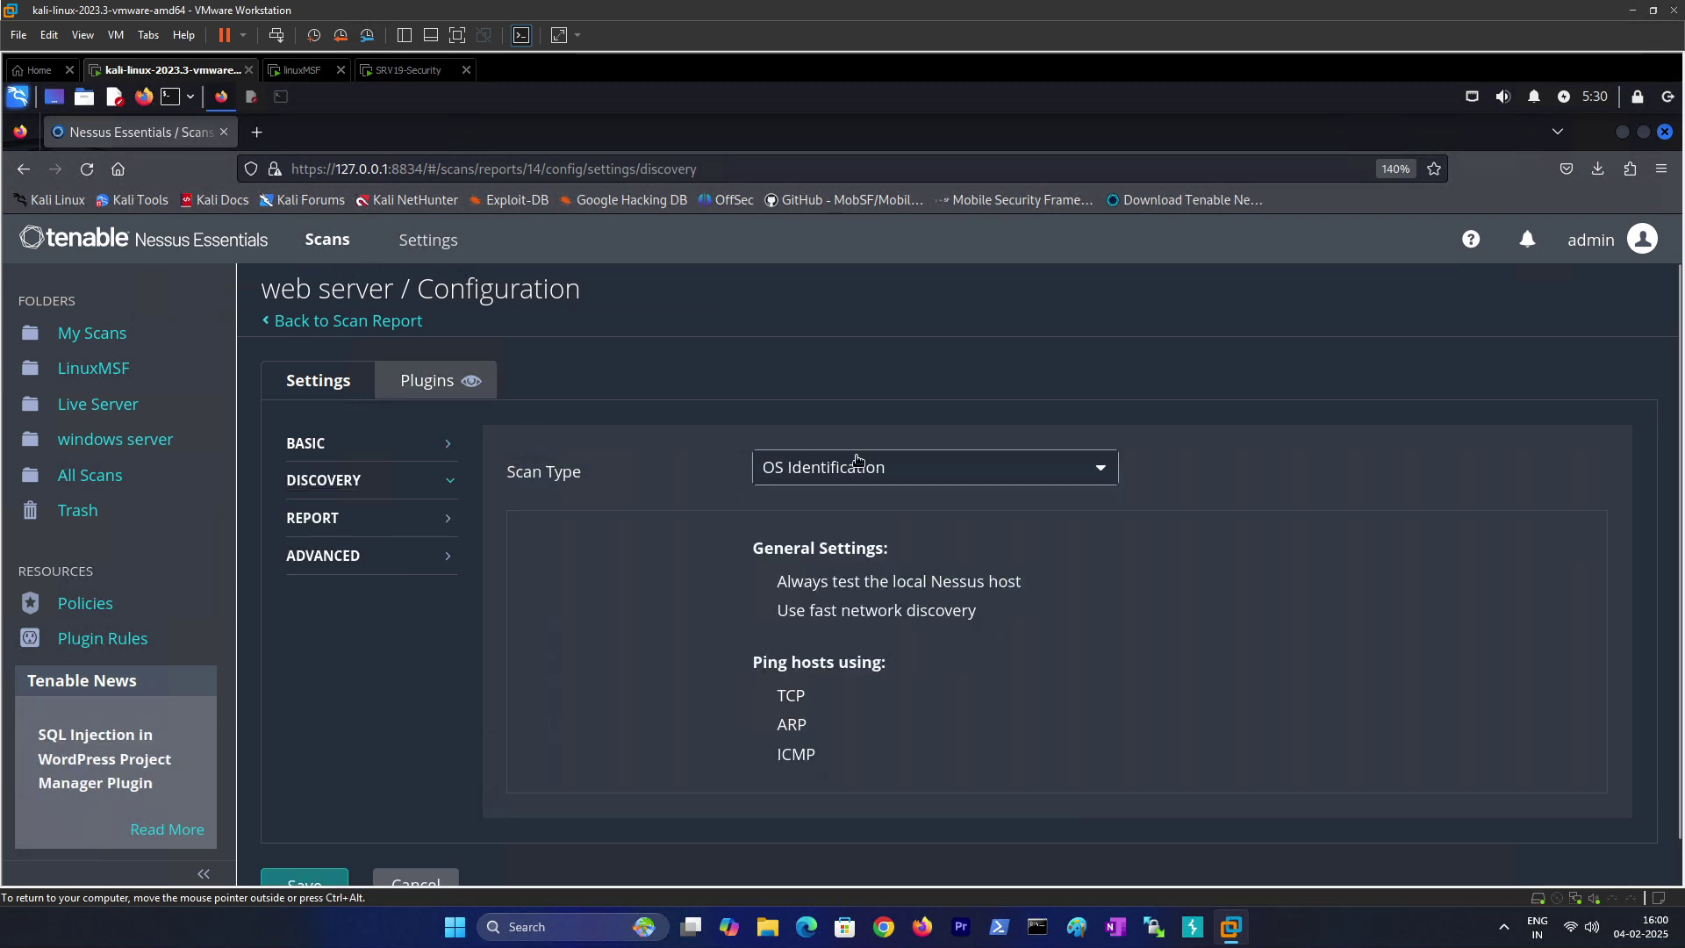
scroll(366, 741, down, 1)
click(302, 844)
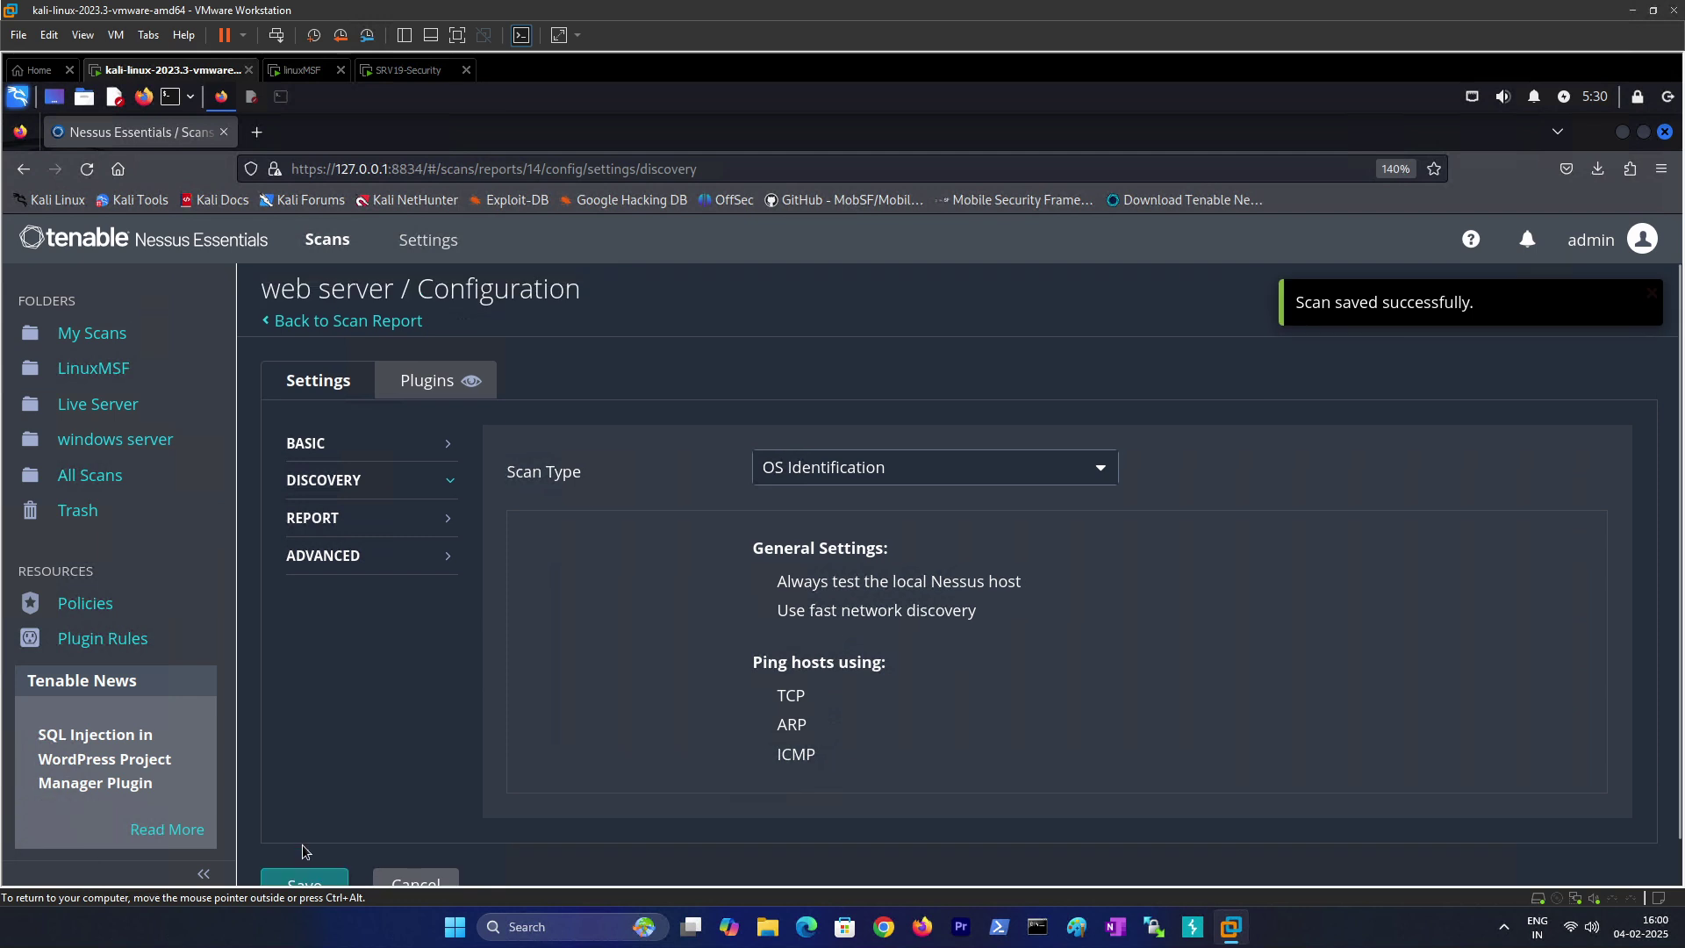
click(160, 449)
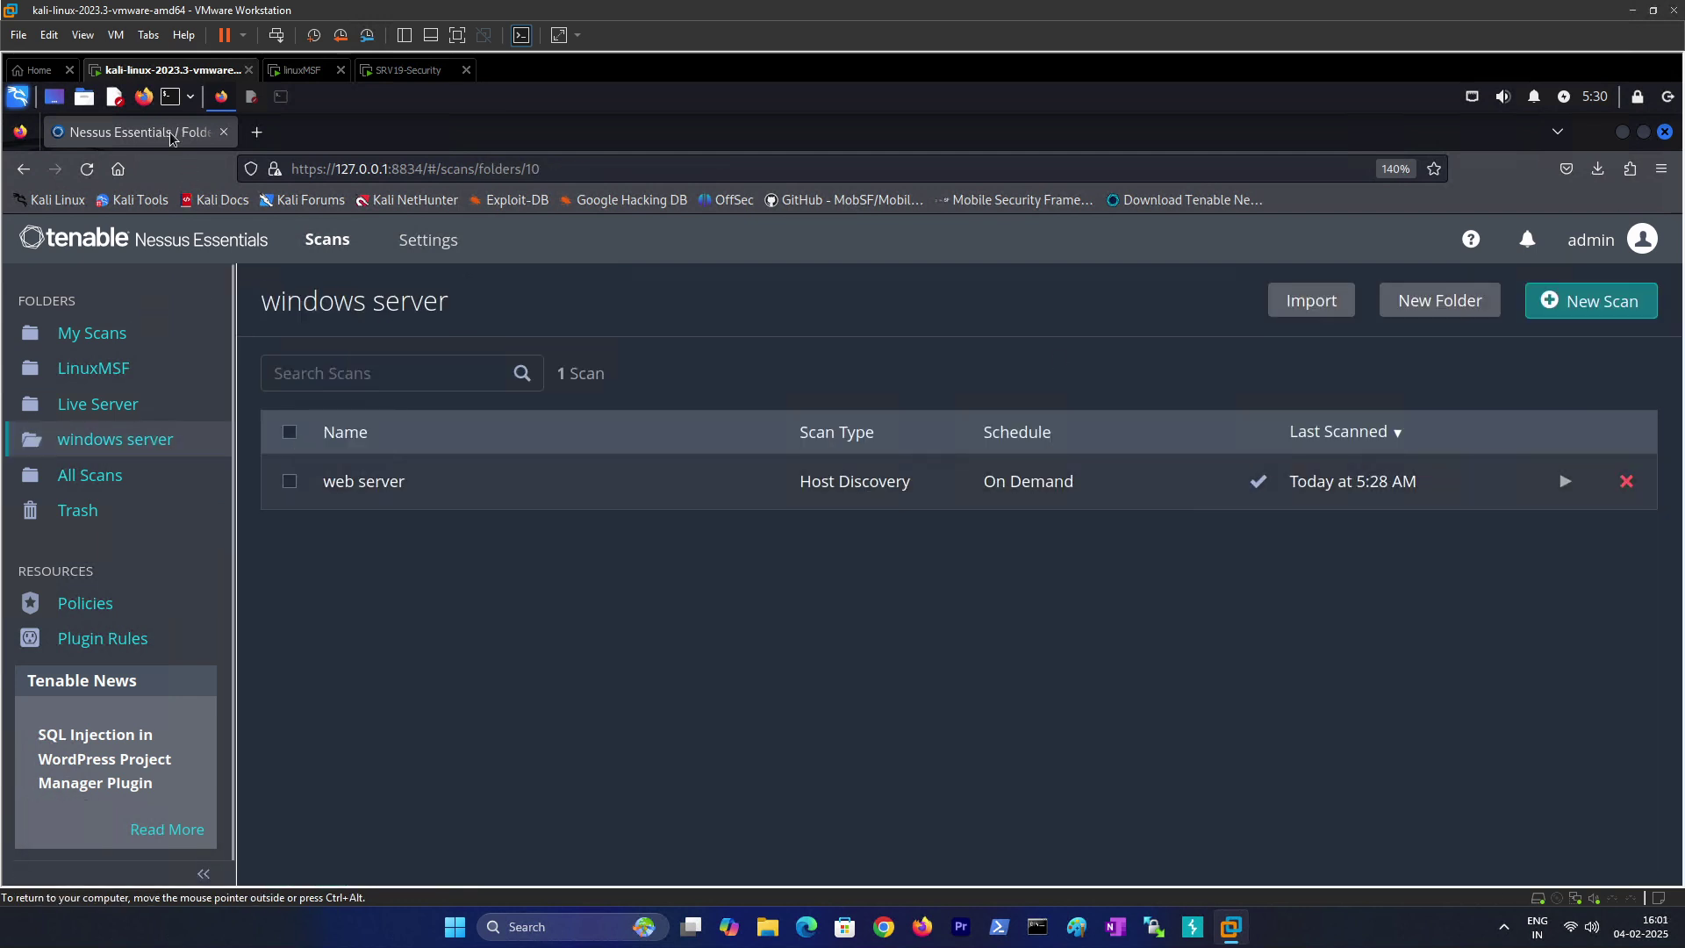
Step: Refresh the scan list, relaunch the web server scan, and open its finished results
click(87, 172)
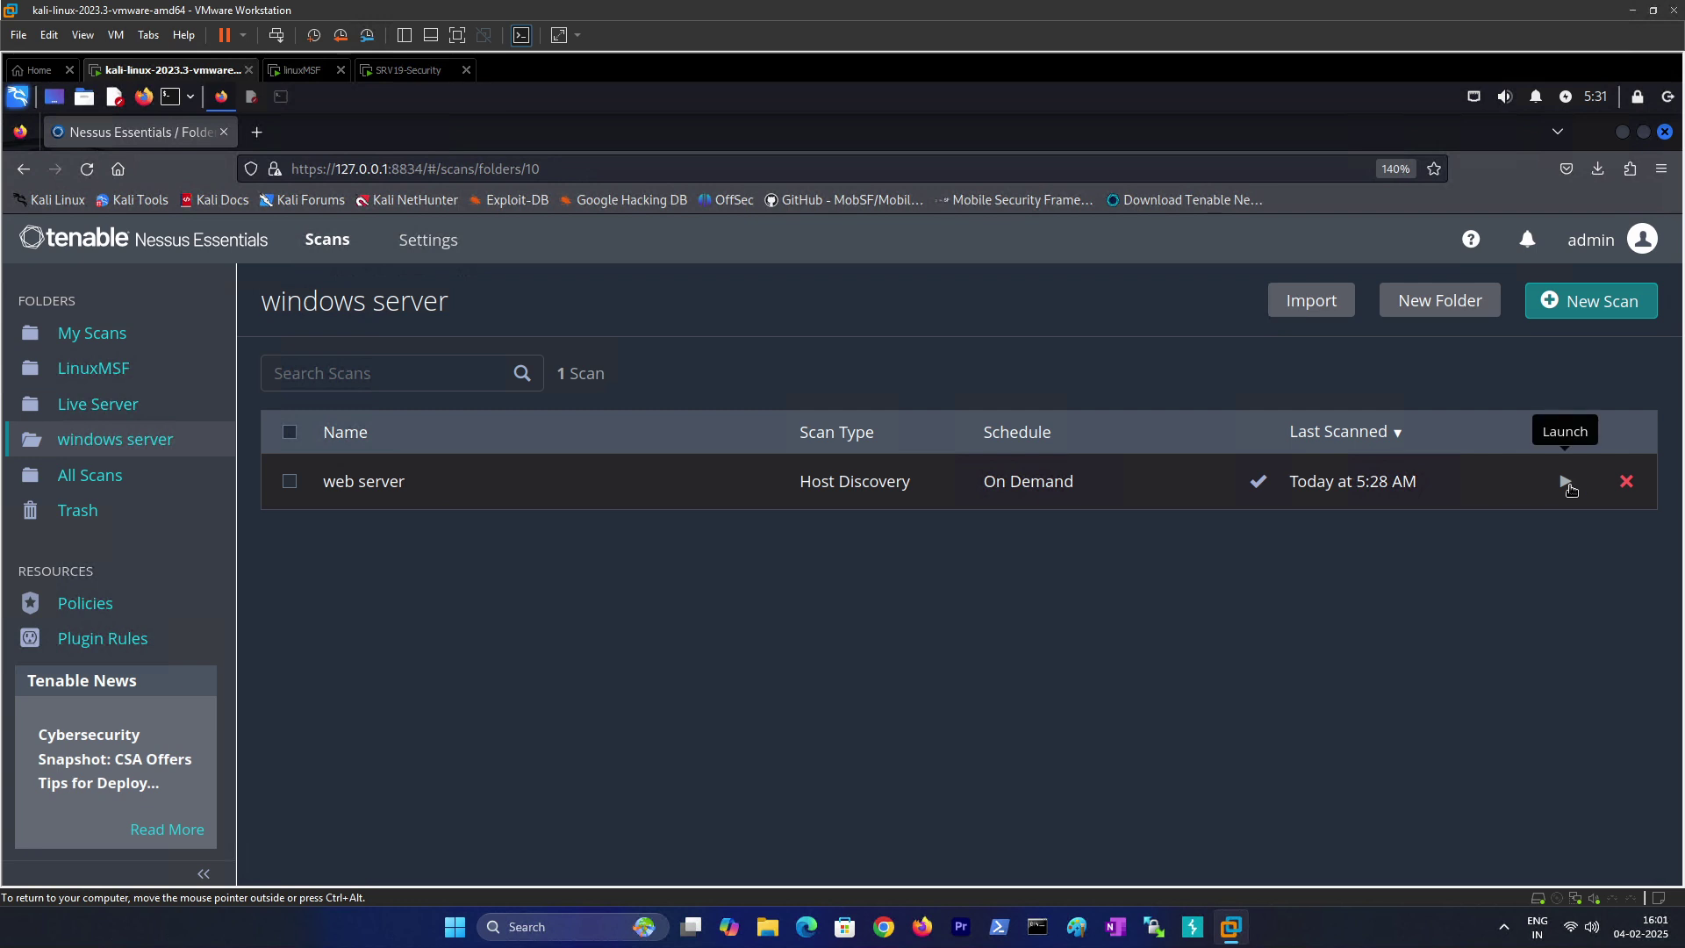
click(1567, 482)
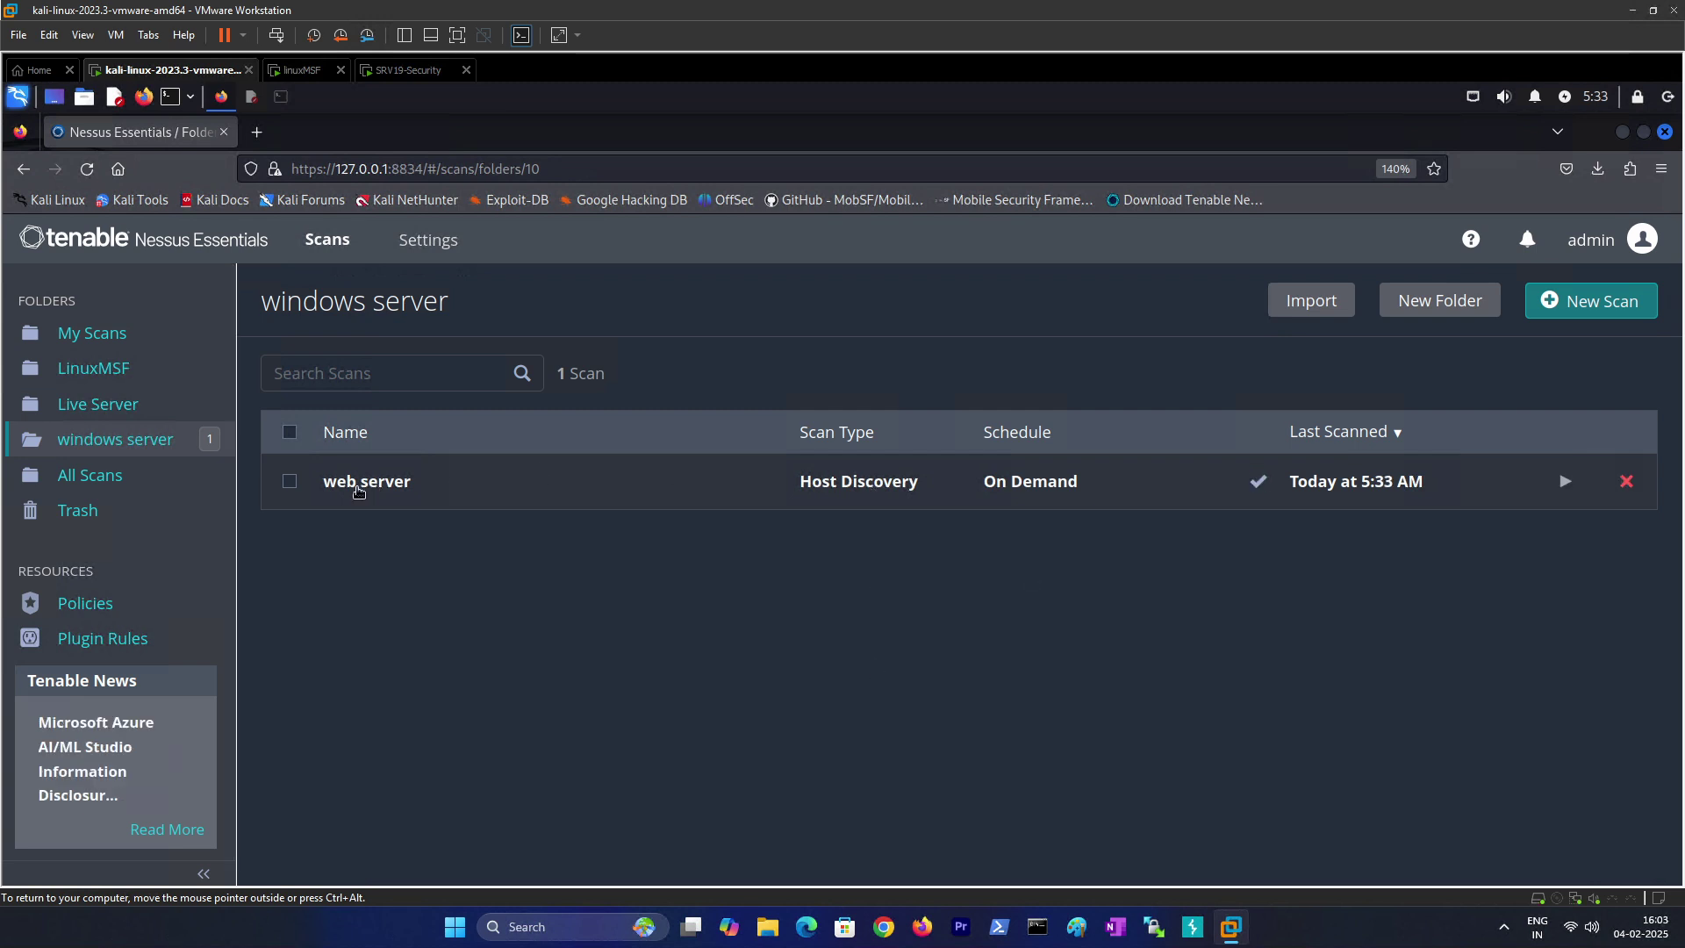
click(359, 485)
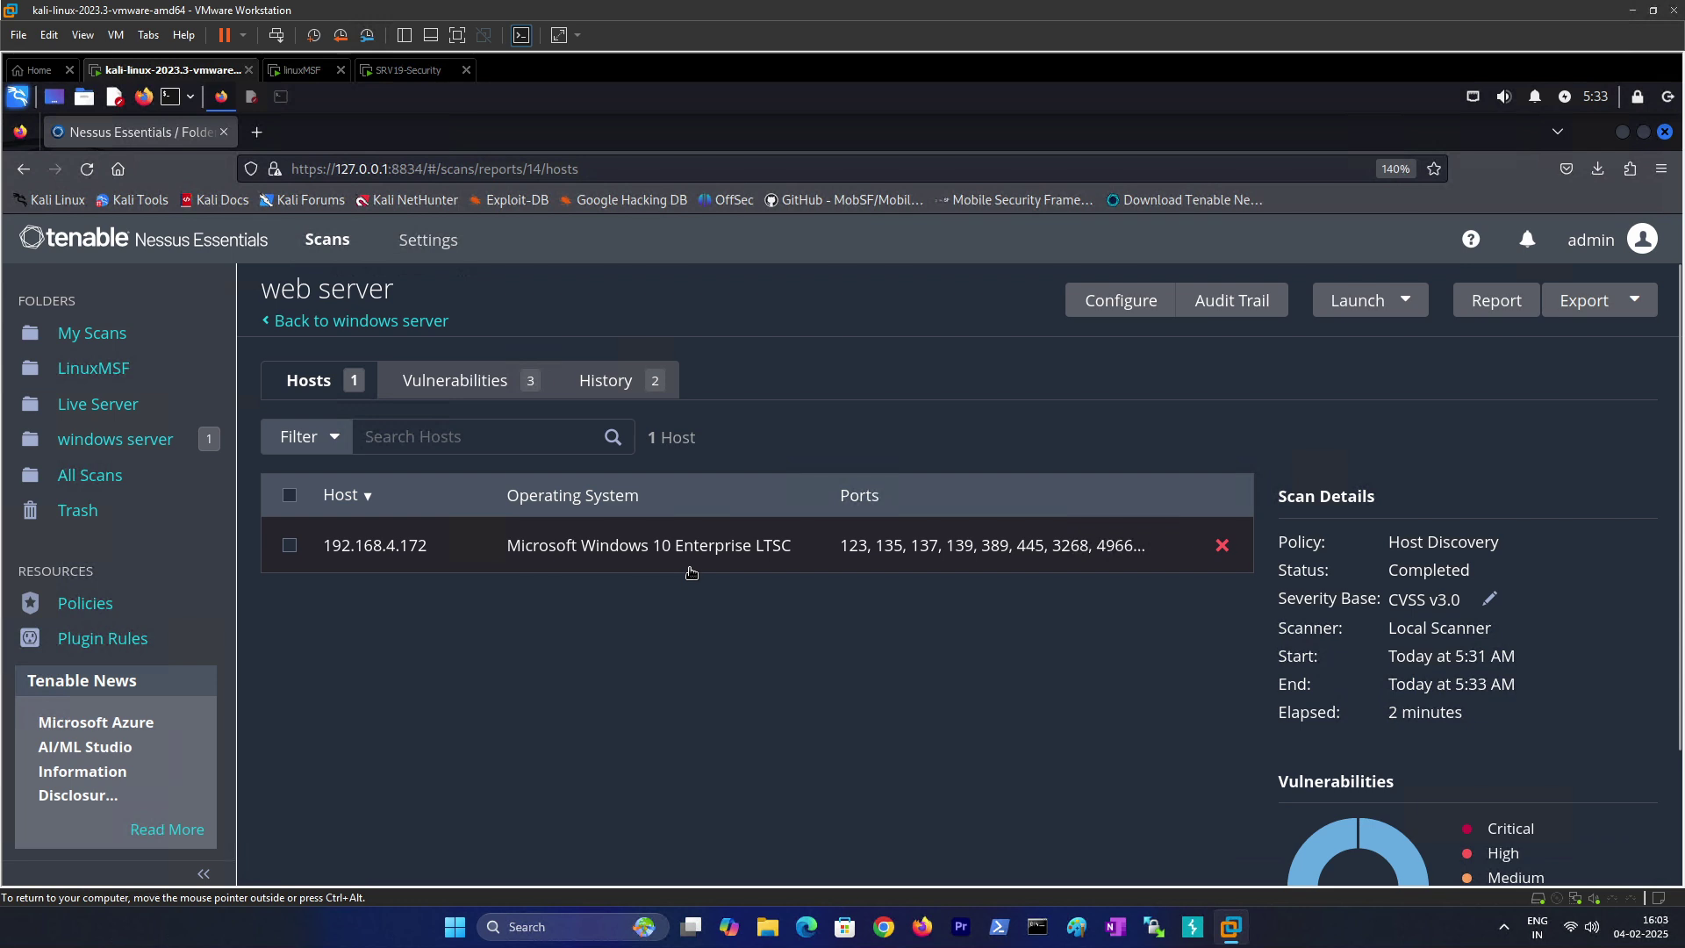
Step: Open host 192.168.4.172's findings and view the Nessus Scan Information entry
scroll(671, 654, down, 3)
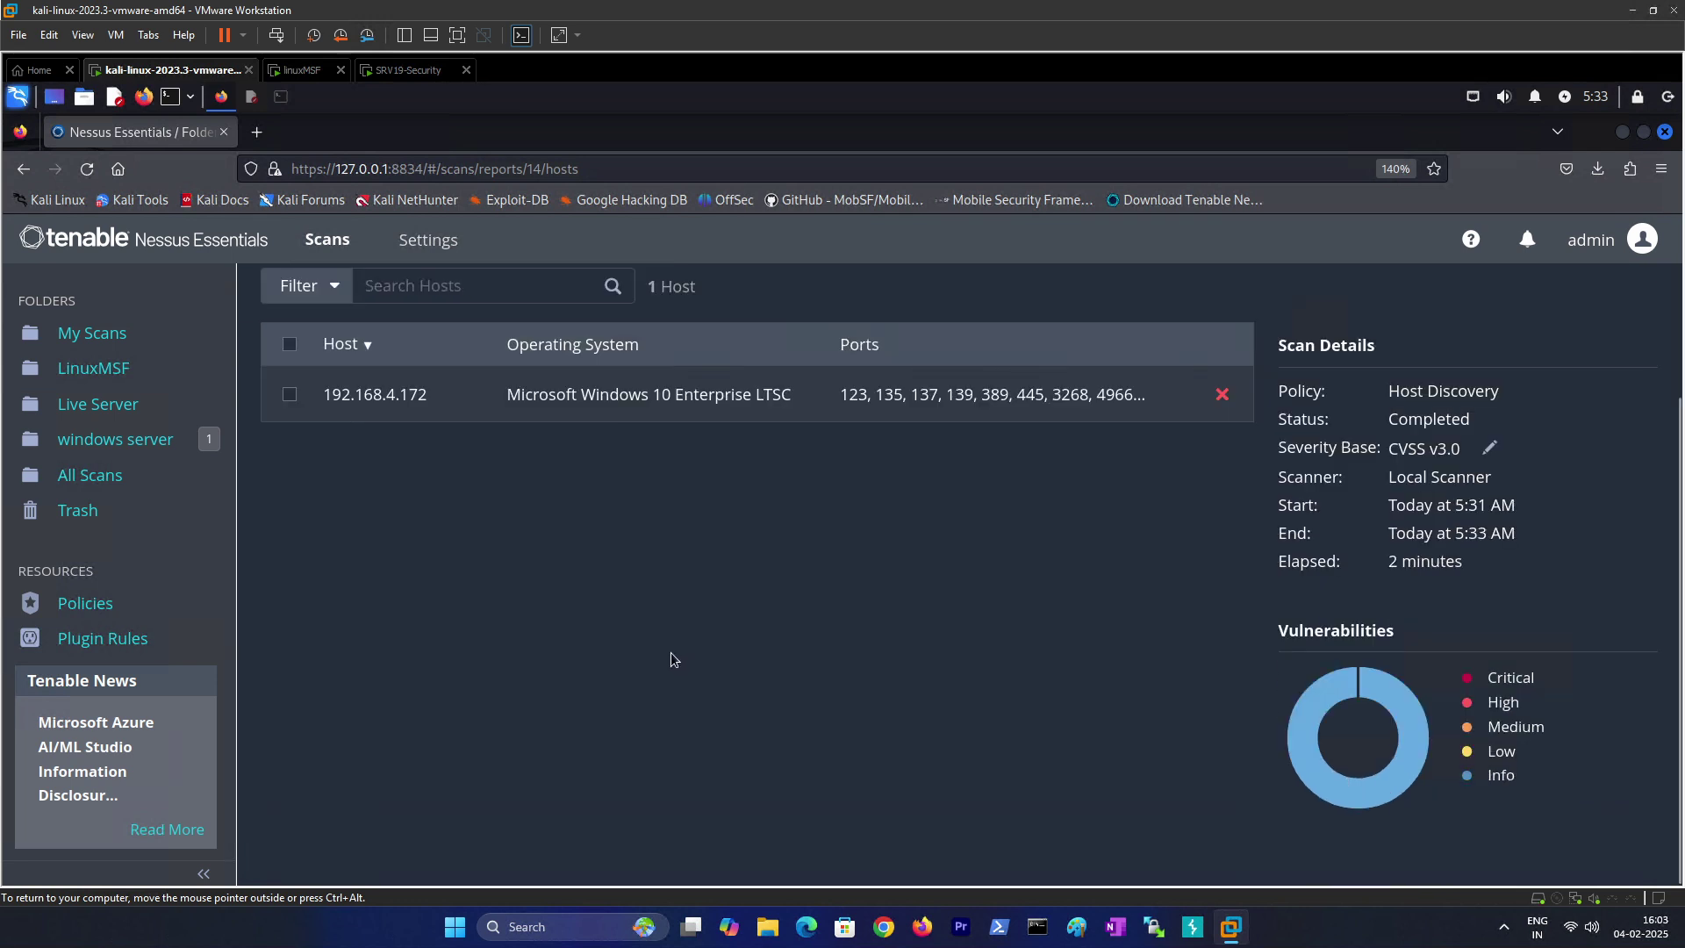
scroll(711, 629, up, 3)
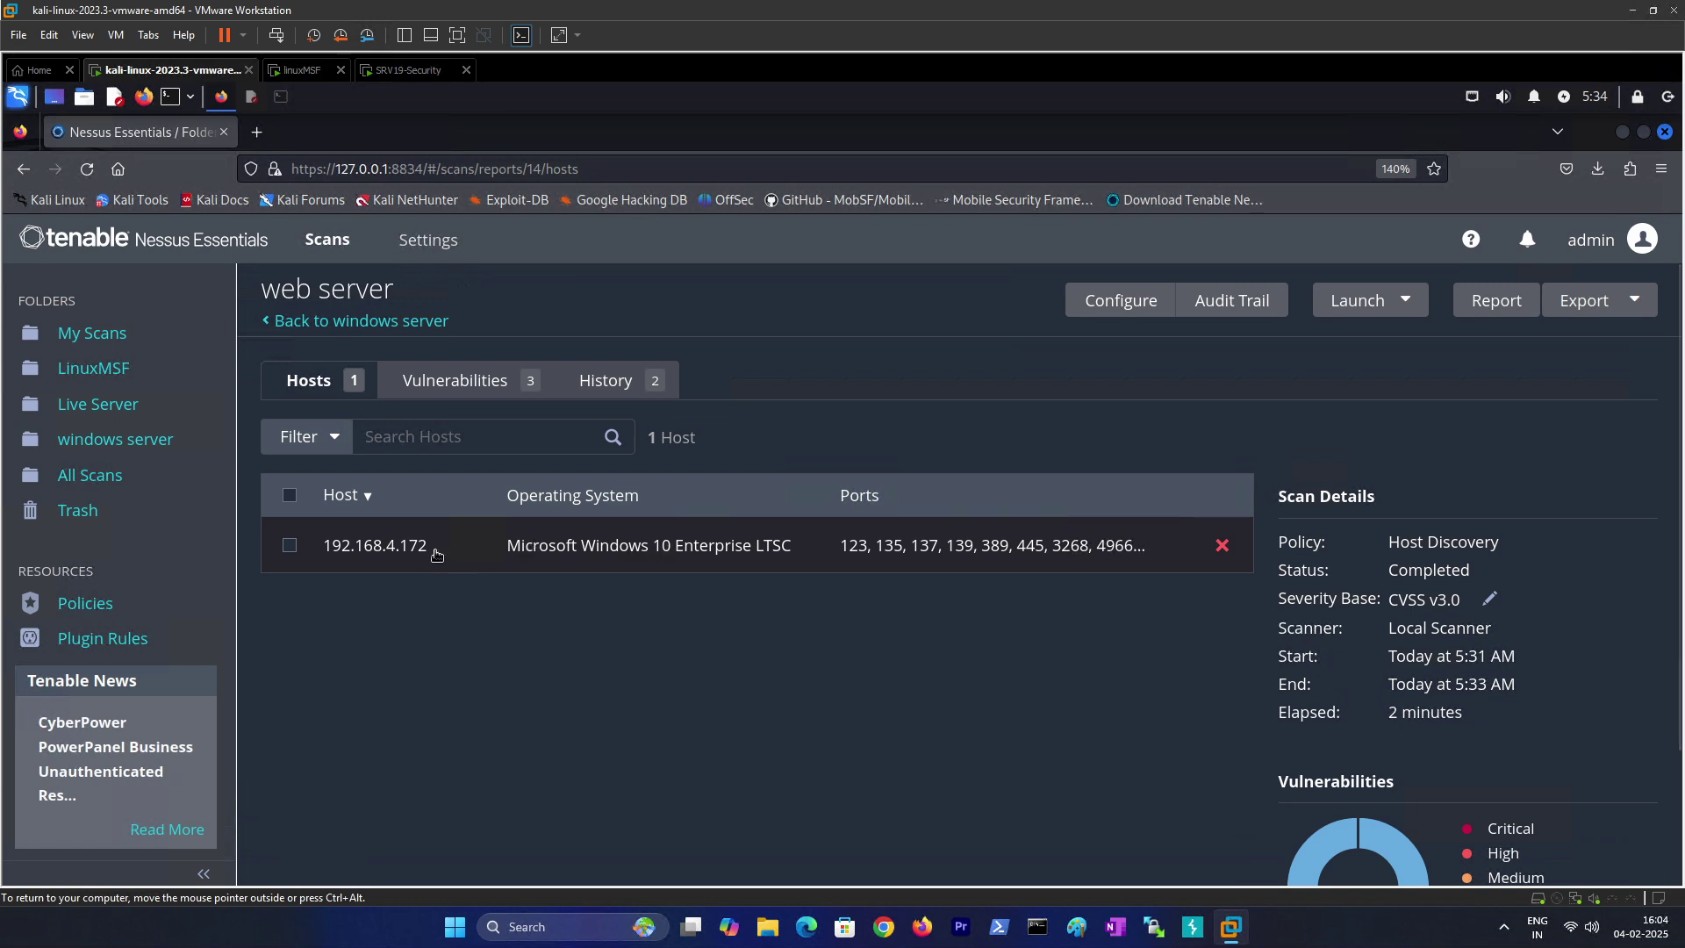
click(384, 555)
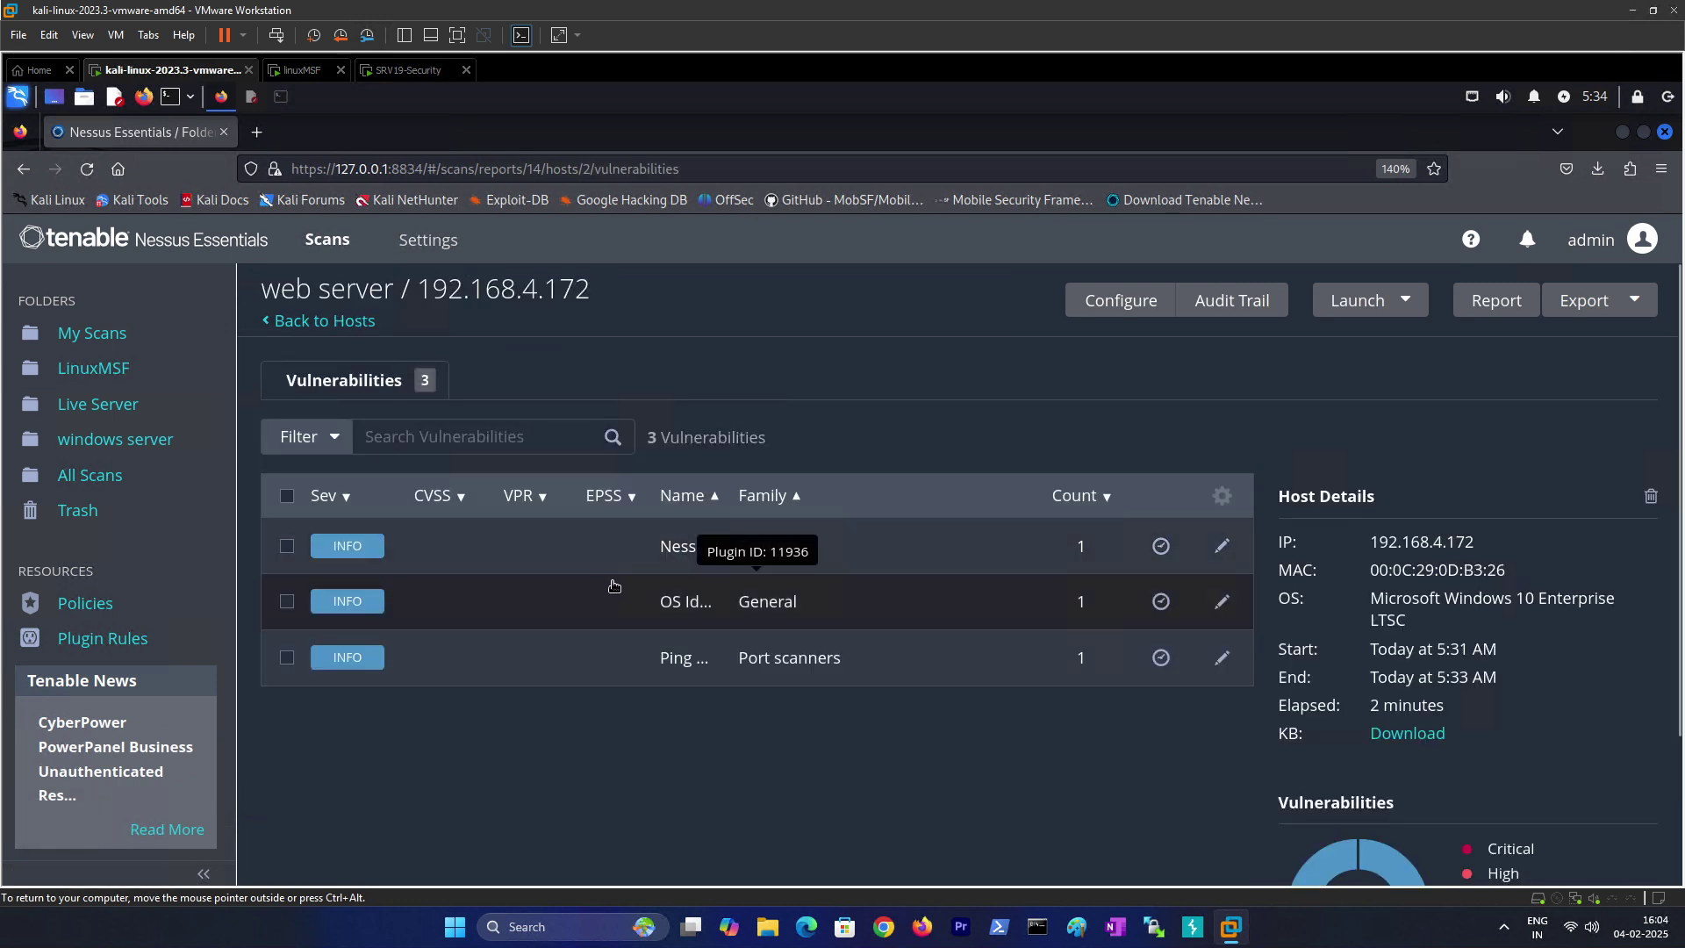
click(700, 550)
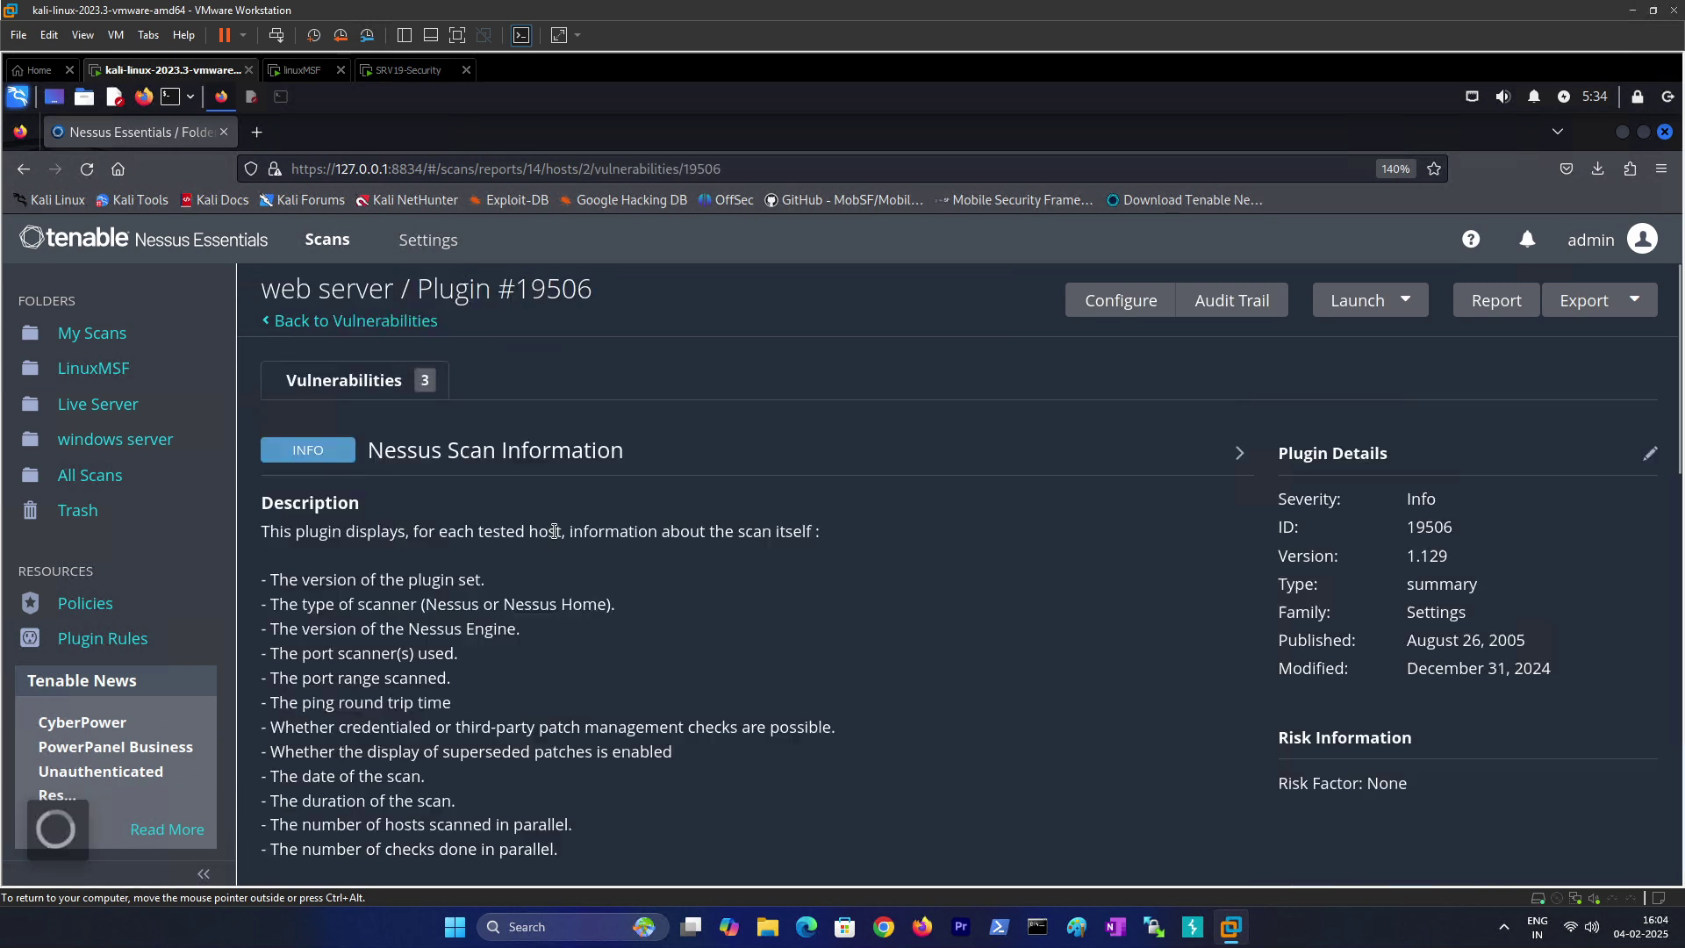
Step: Return to the host's findings, open OS Identification, and briefly check the SRV19-Security machine before returning to Kali
scroll(501, 562, down, 6)
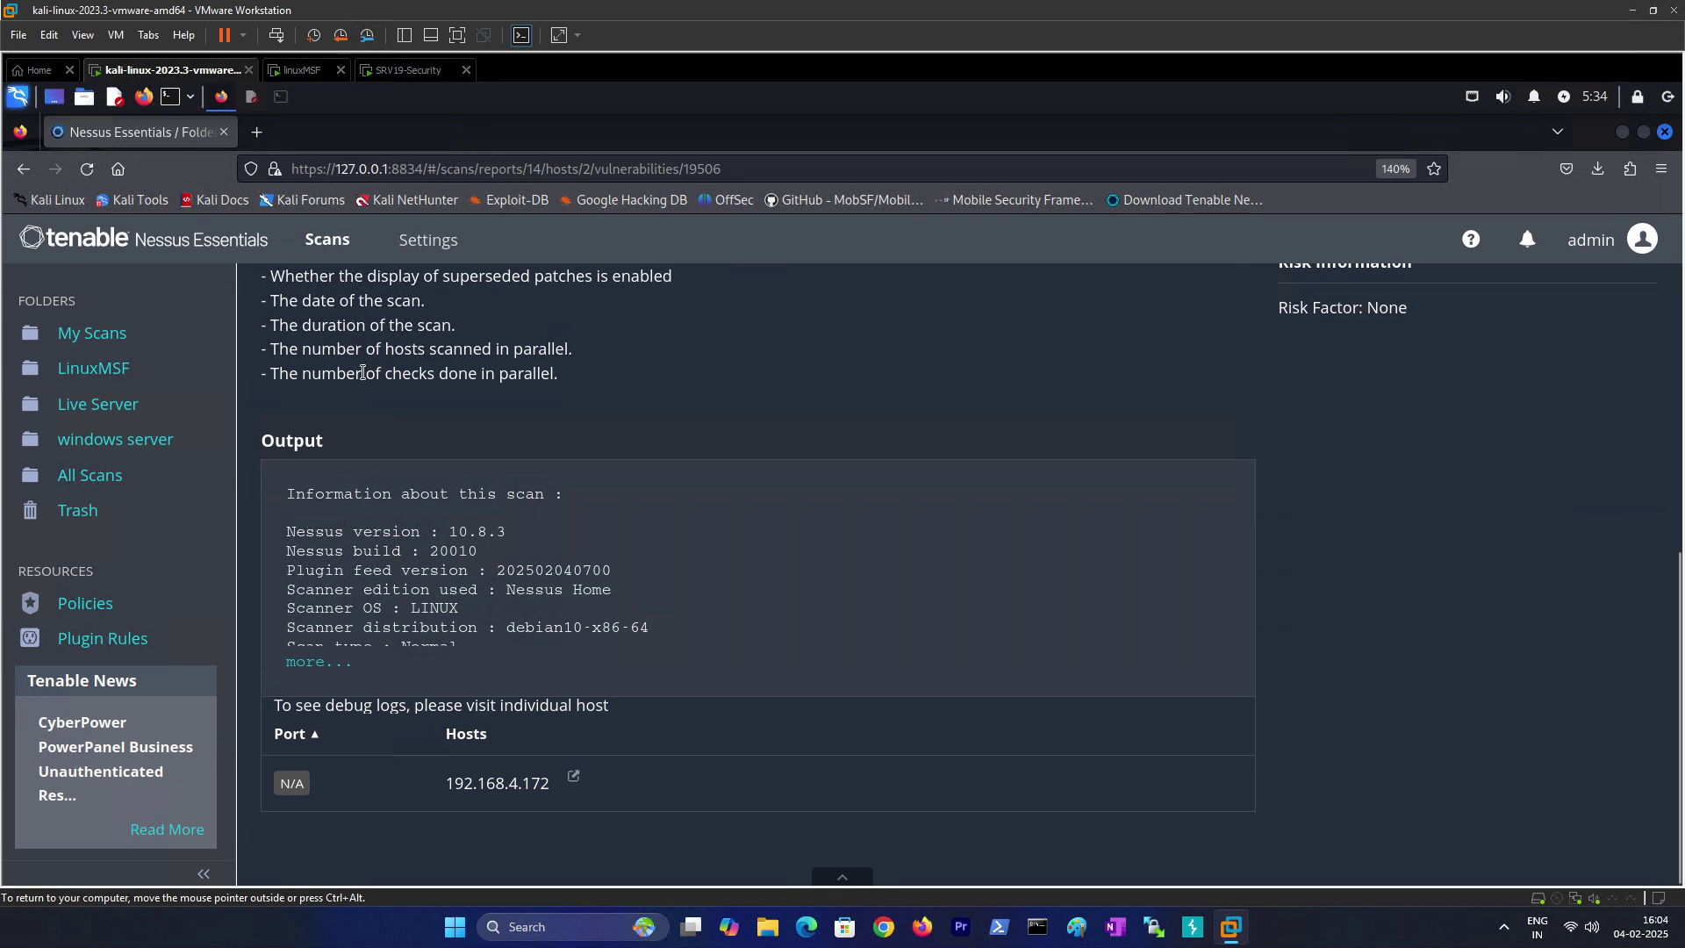
scroll(455, 754, up, 5)
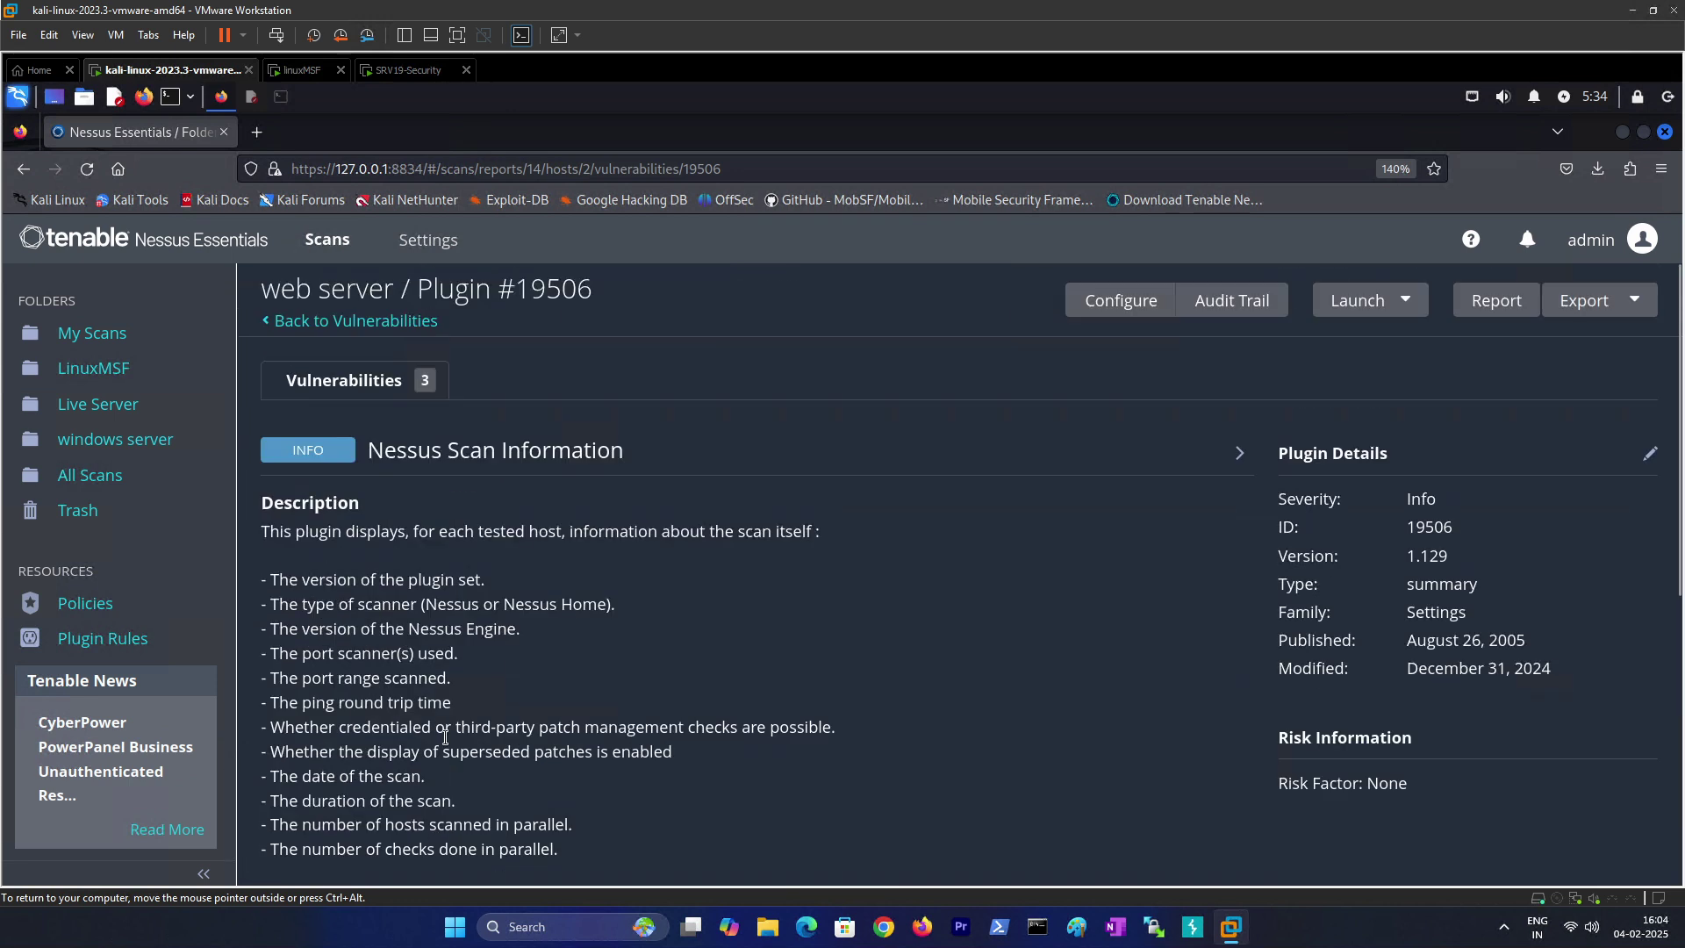
click(345, 386)
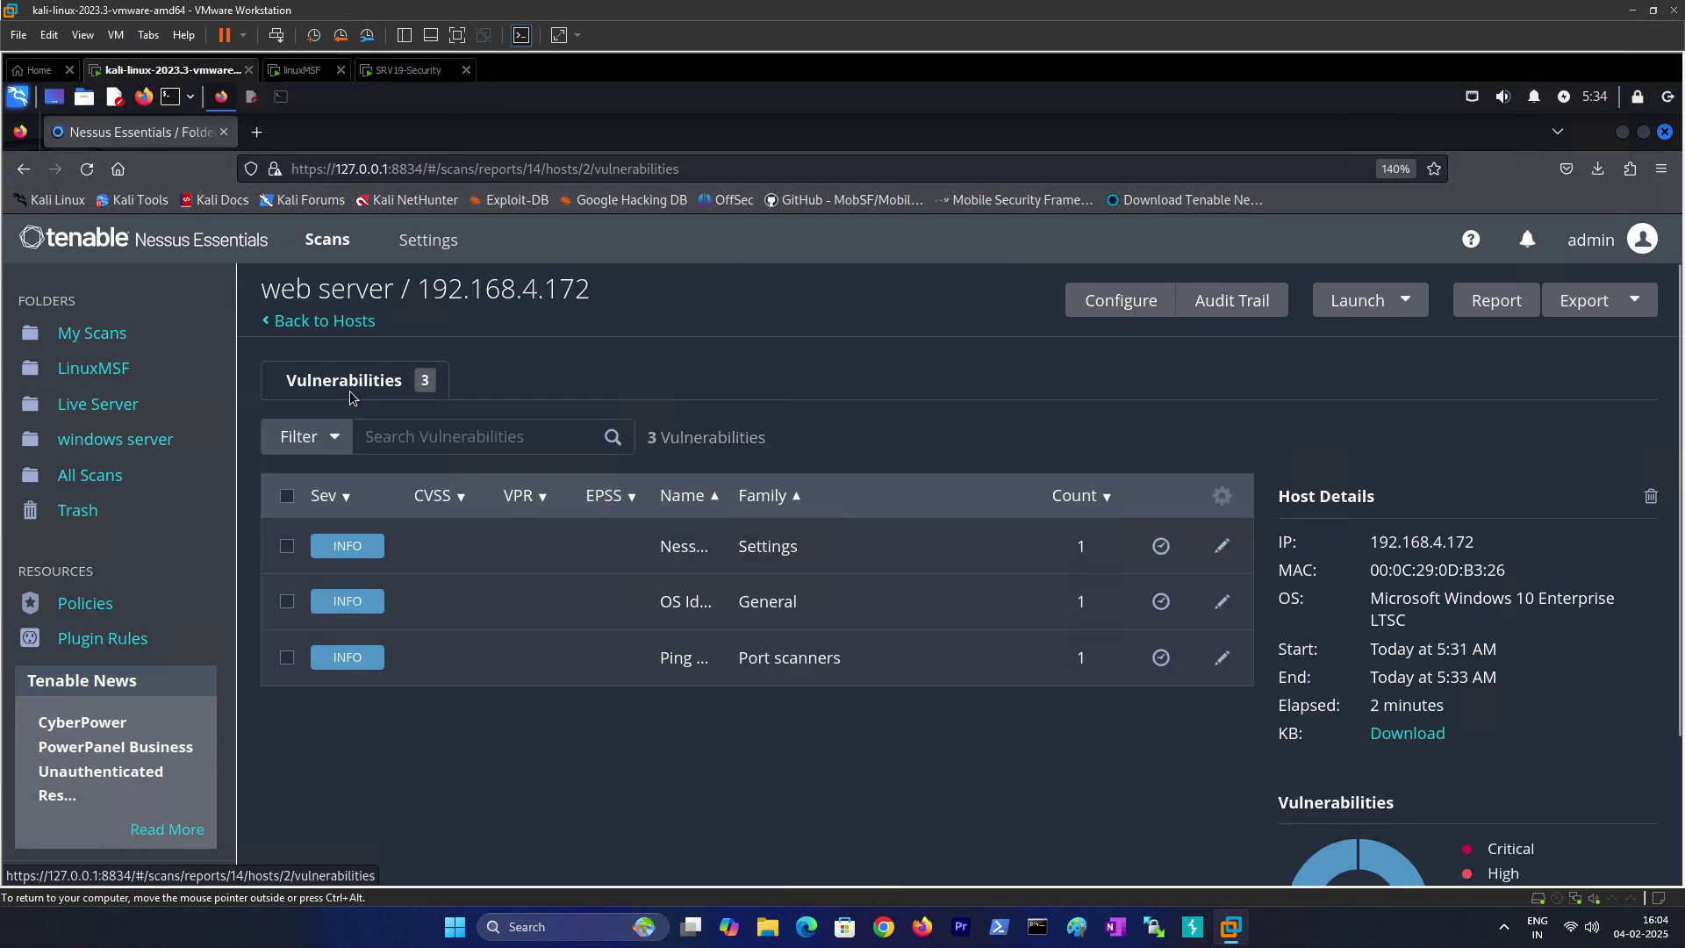
click(686, 605)
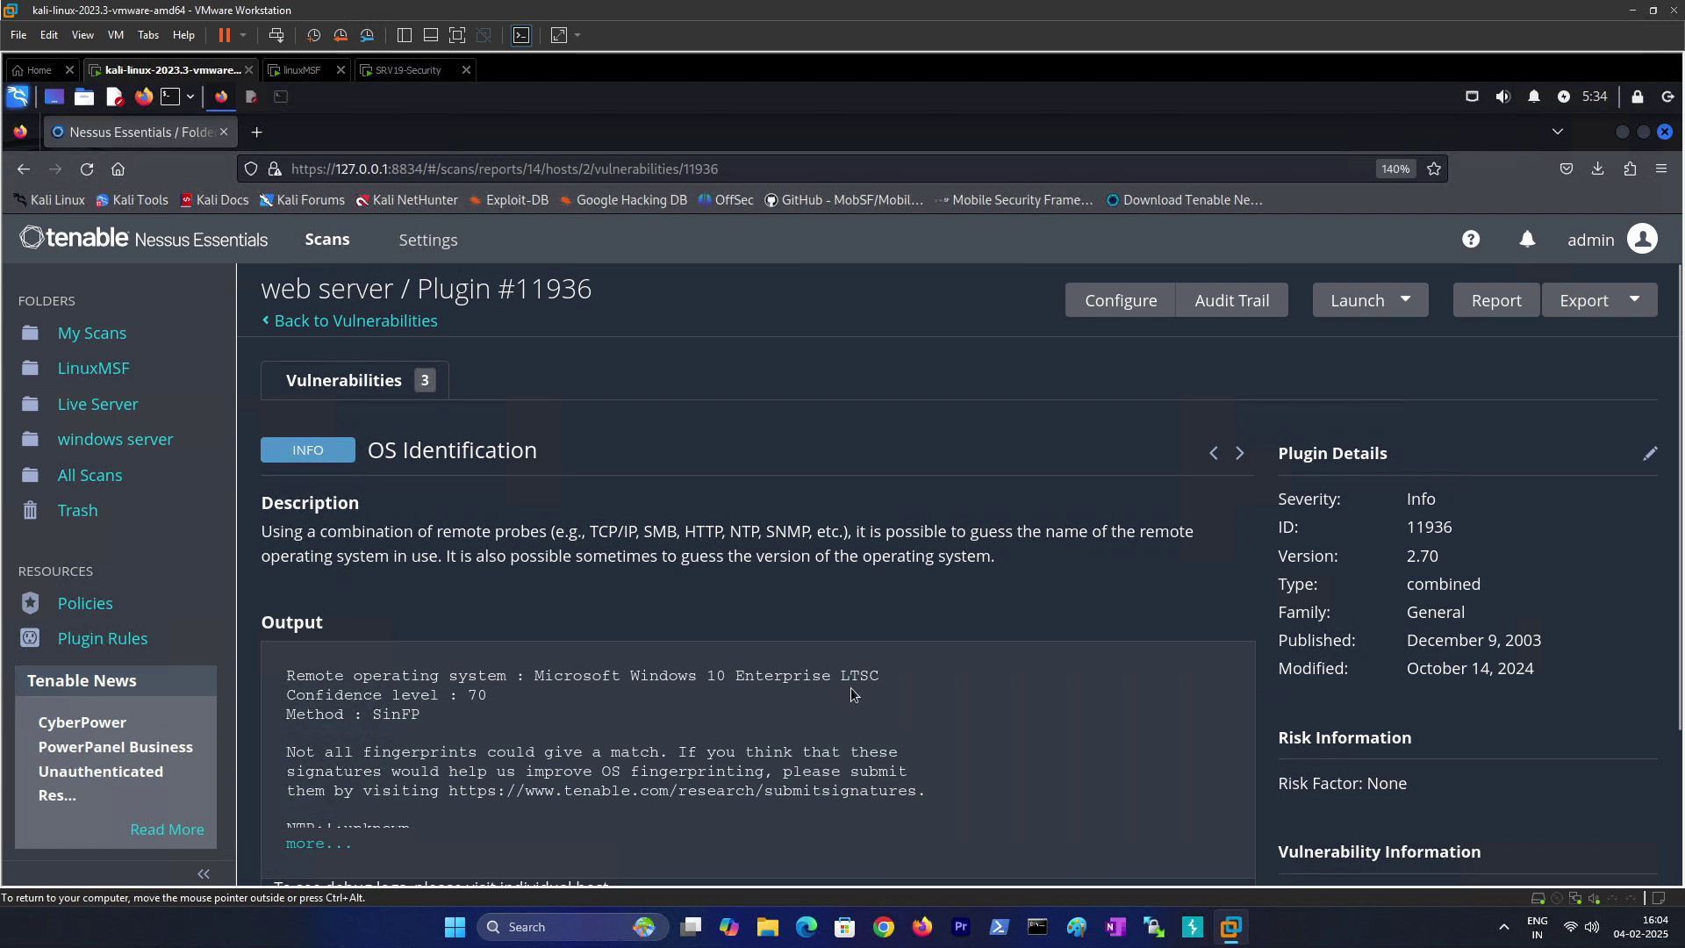
click(400, 74)
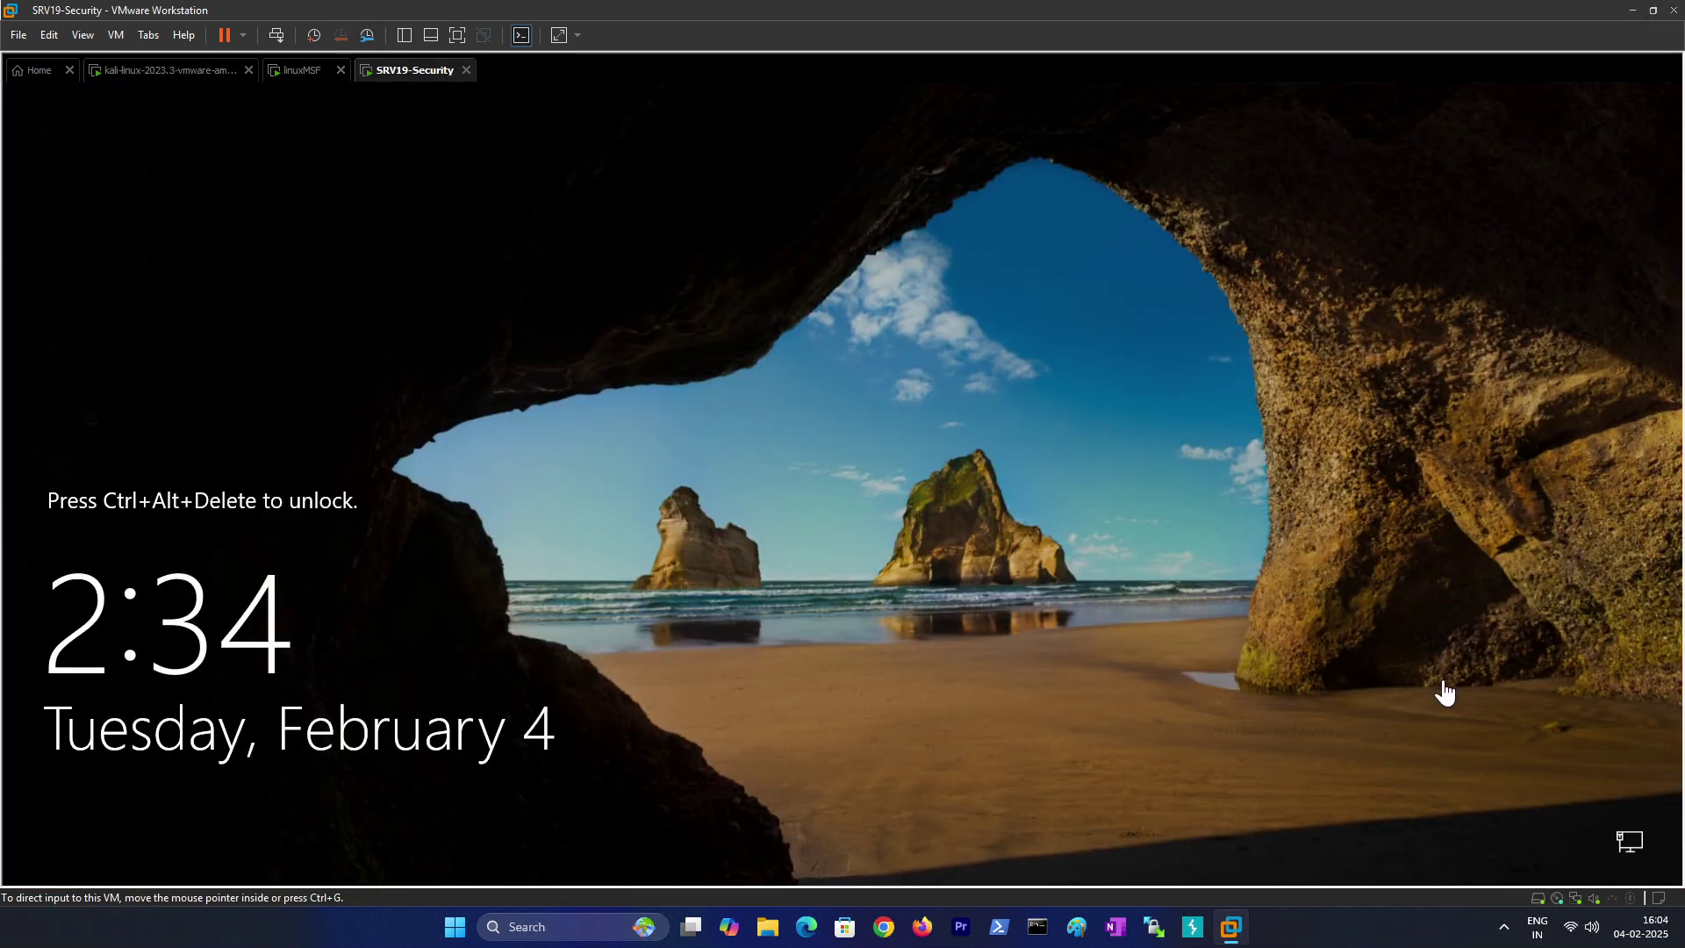
click(183, 72)
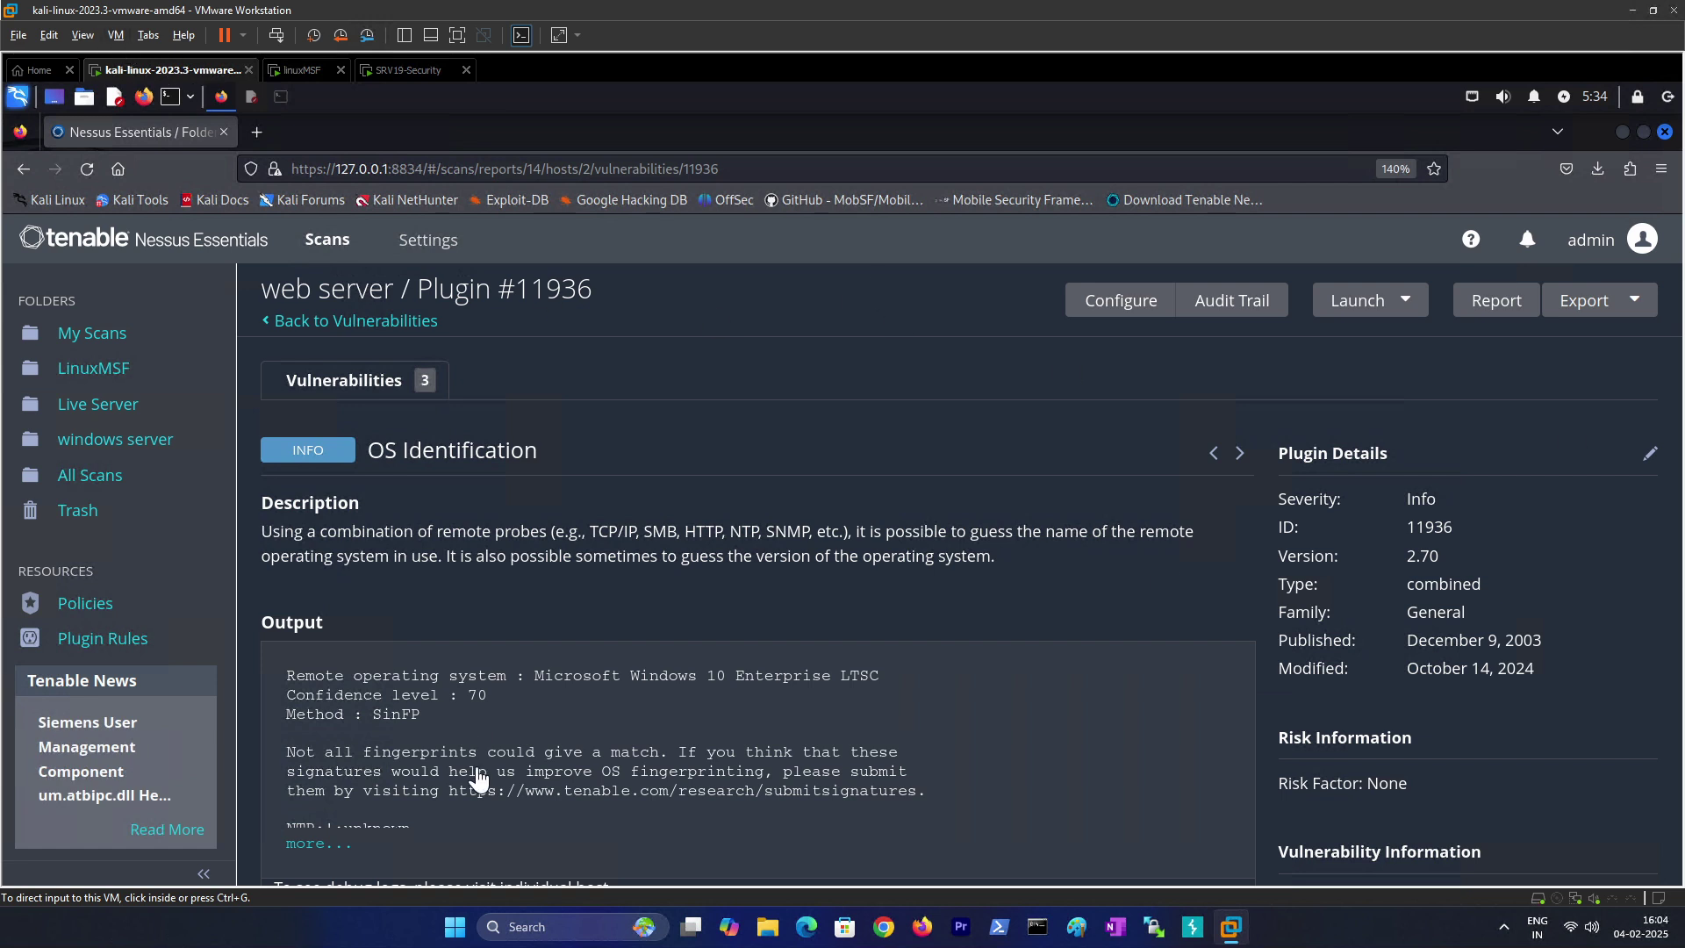
Step: Expand the full OS Identification output, highlight the detected Microsoft Windows 10 Enterprise LTSC name, then return to the findings list
click(525, 719)
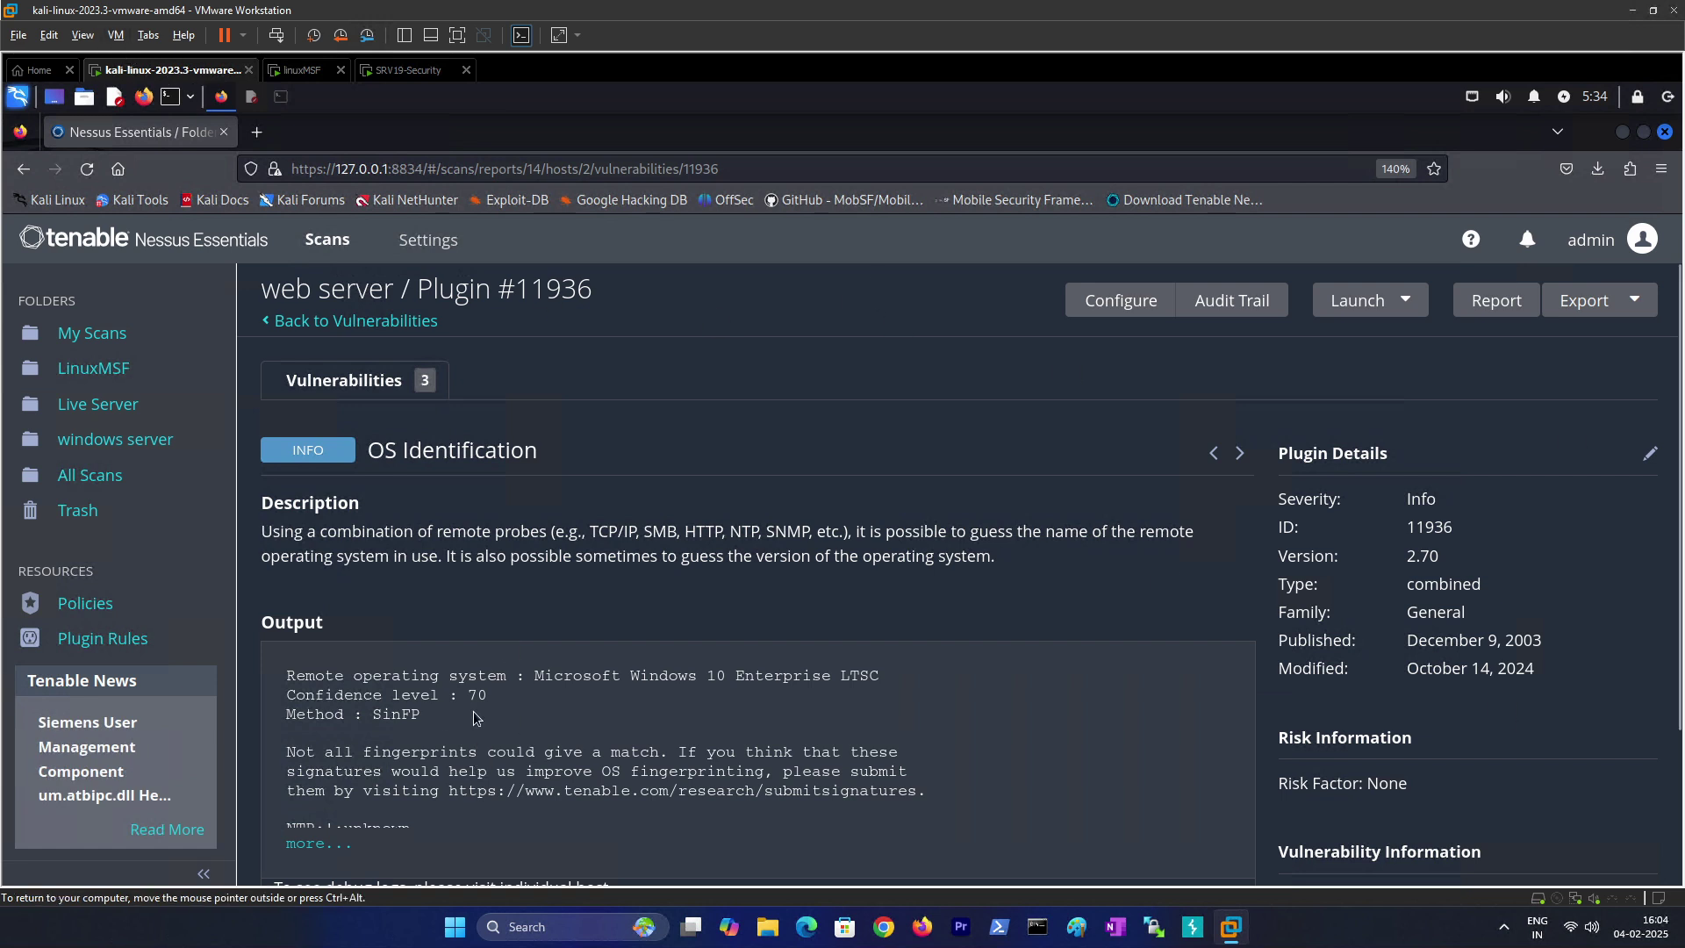
scroll(472, 718, down, 3)
click(328, 709)
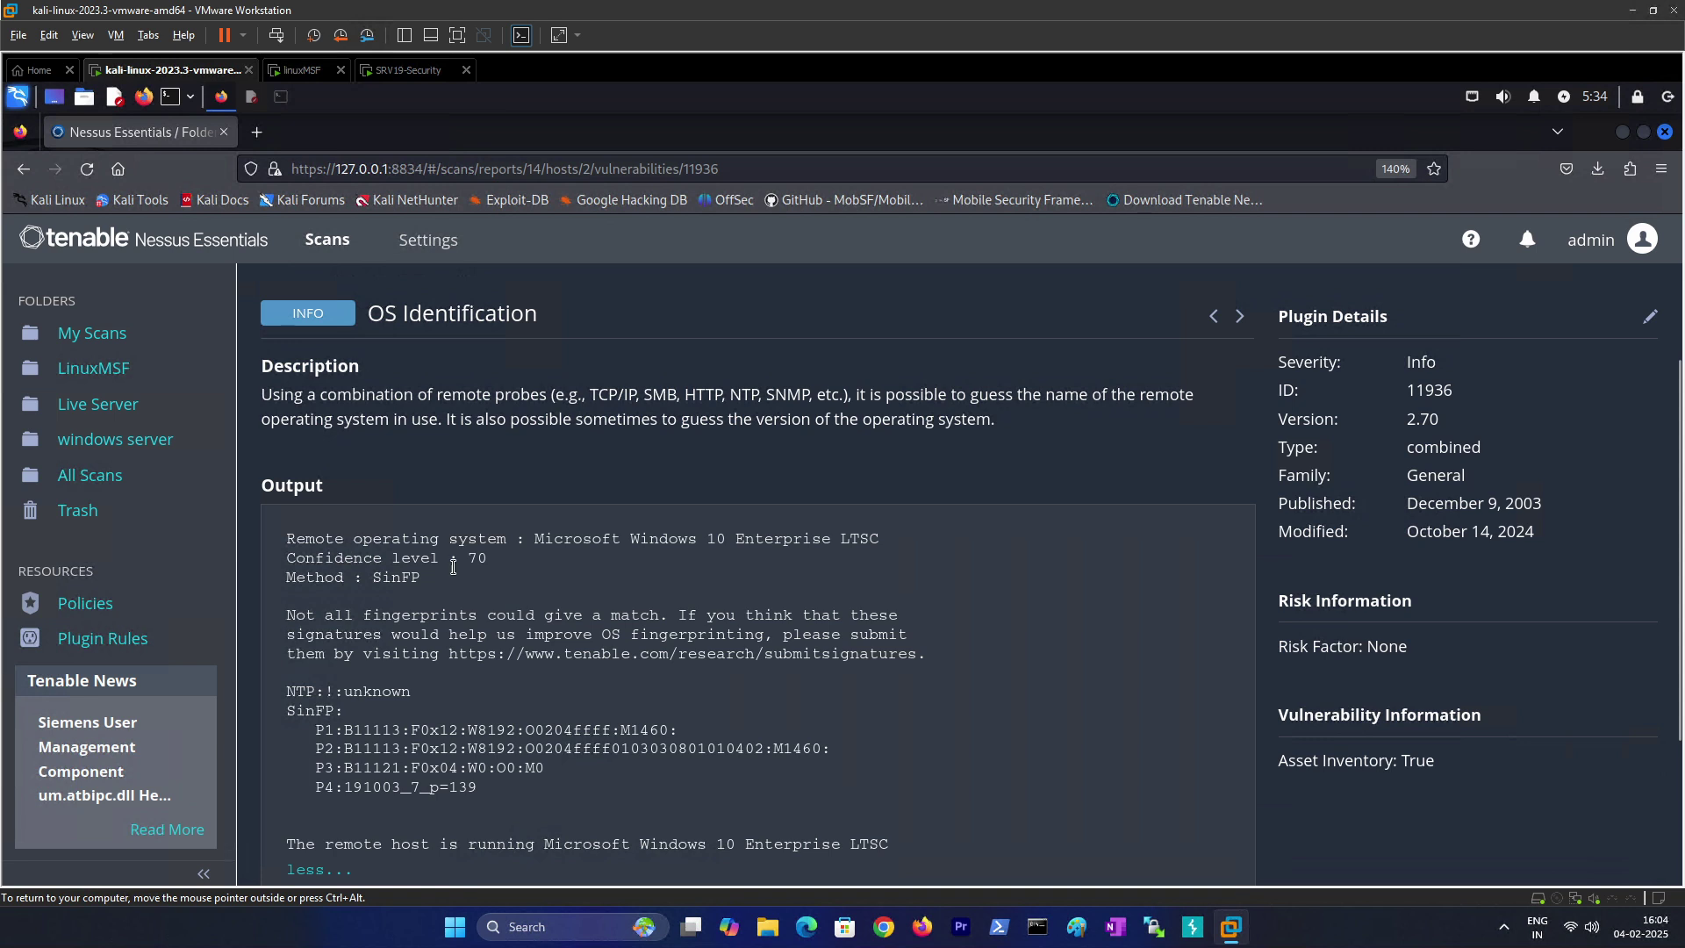
scroll(454, 575, down, 3)
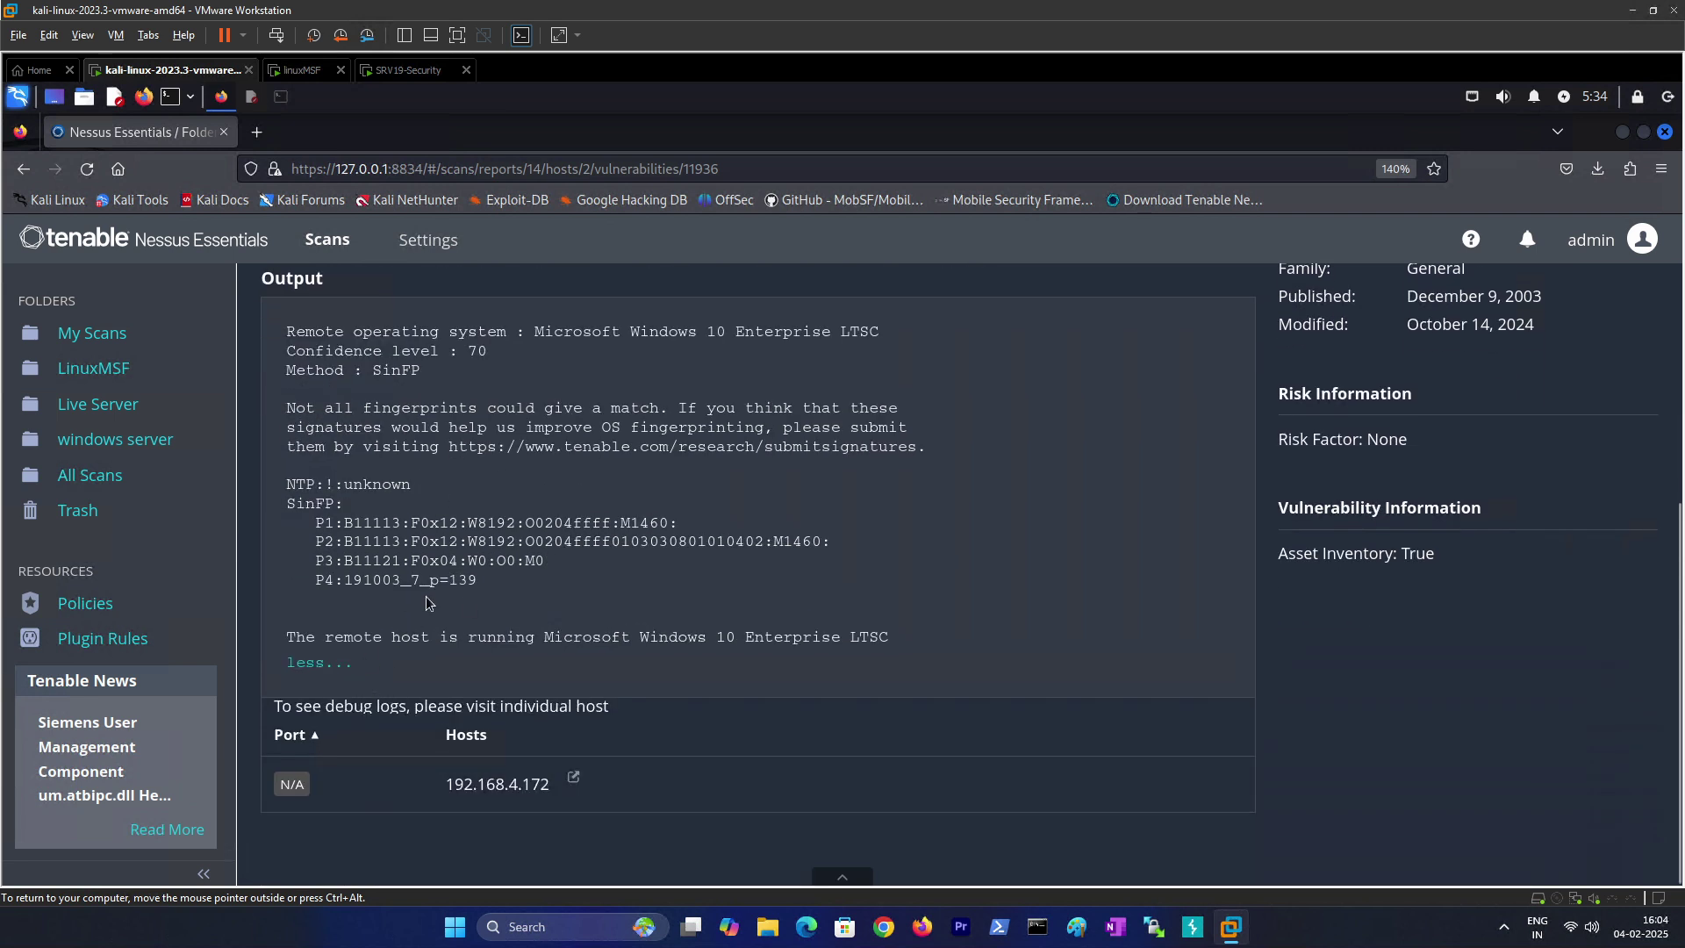
drag(553, 638, 829, 639)
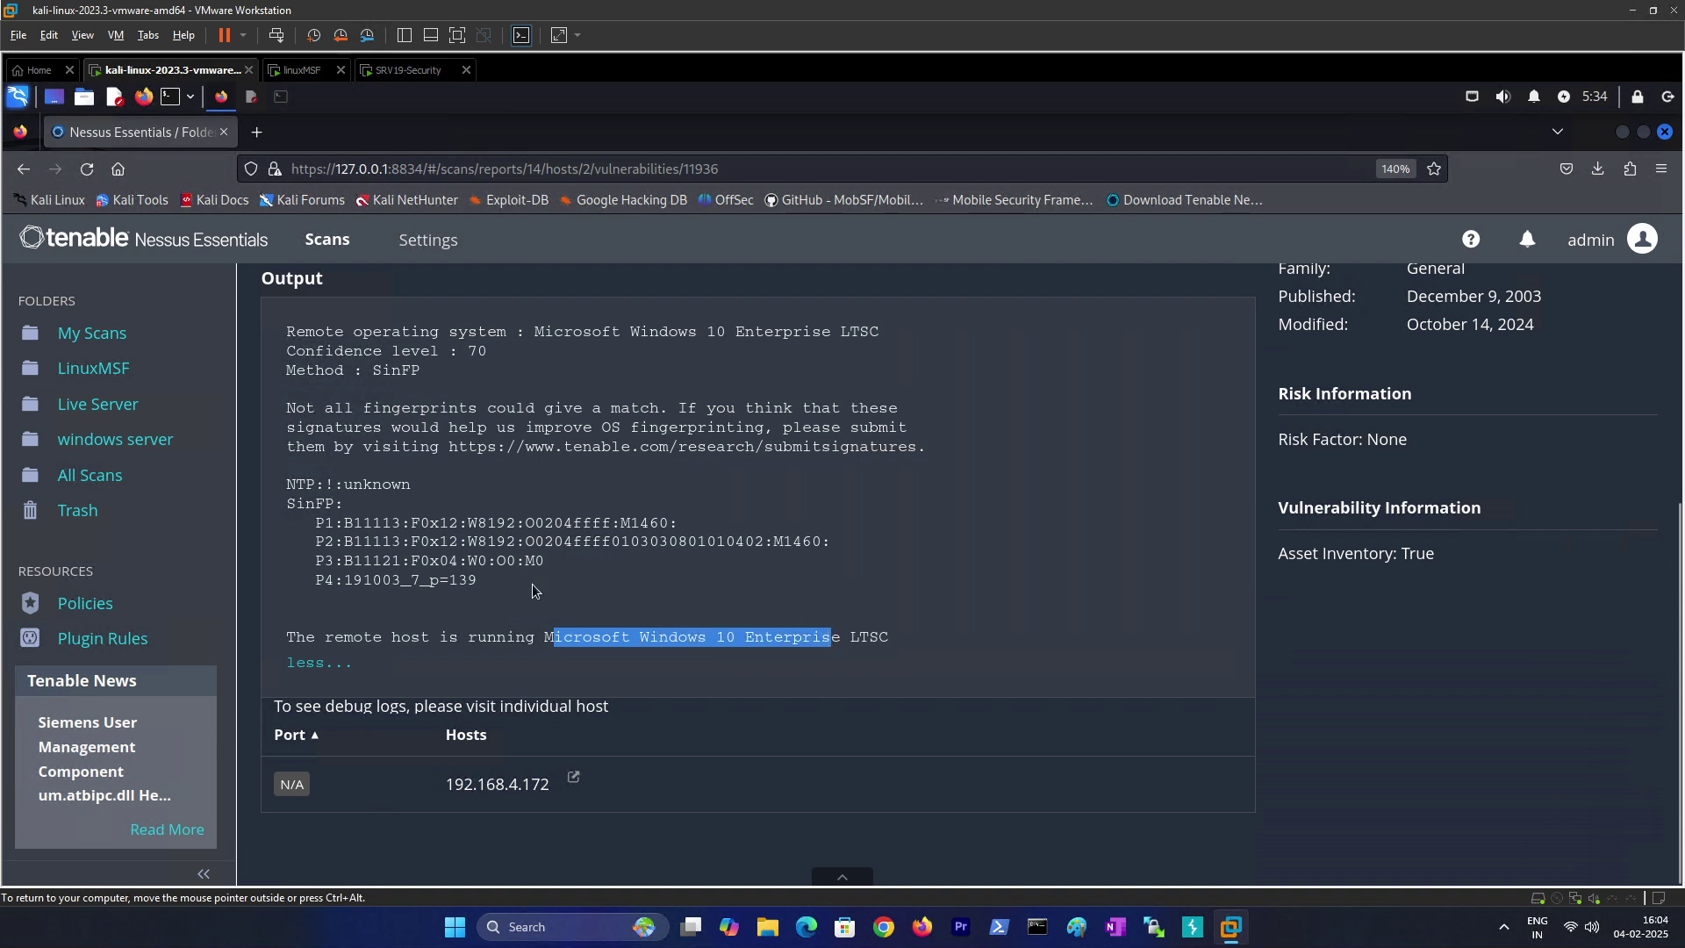
scroll(532, 587, up, 2)
scroll(583, 397, up, 3)
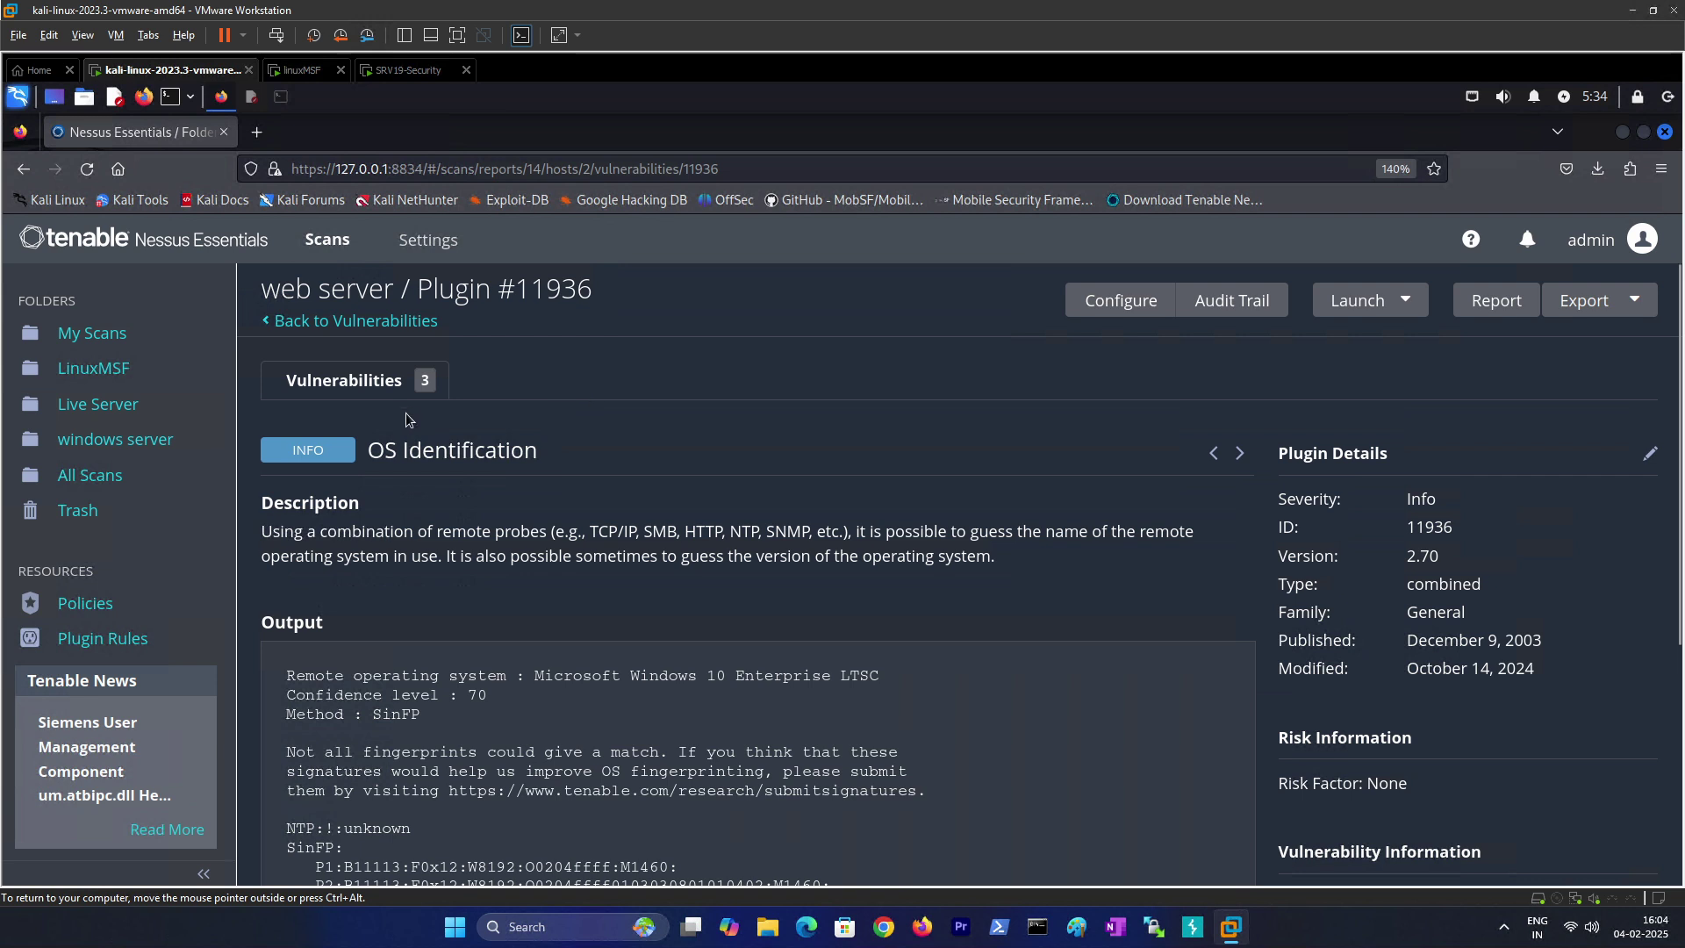
click(381, 391)
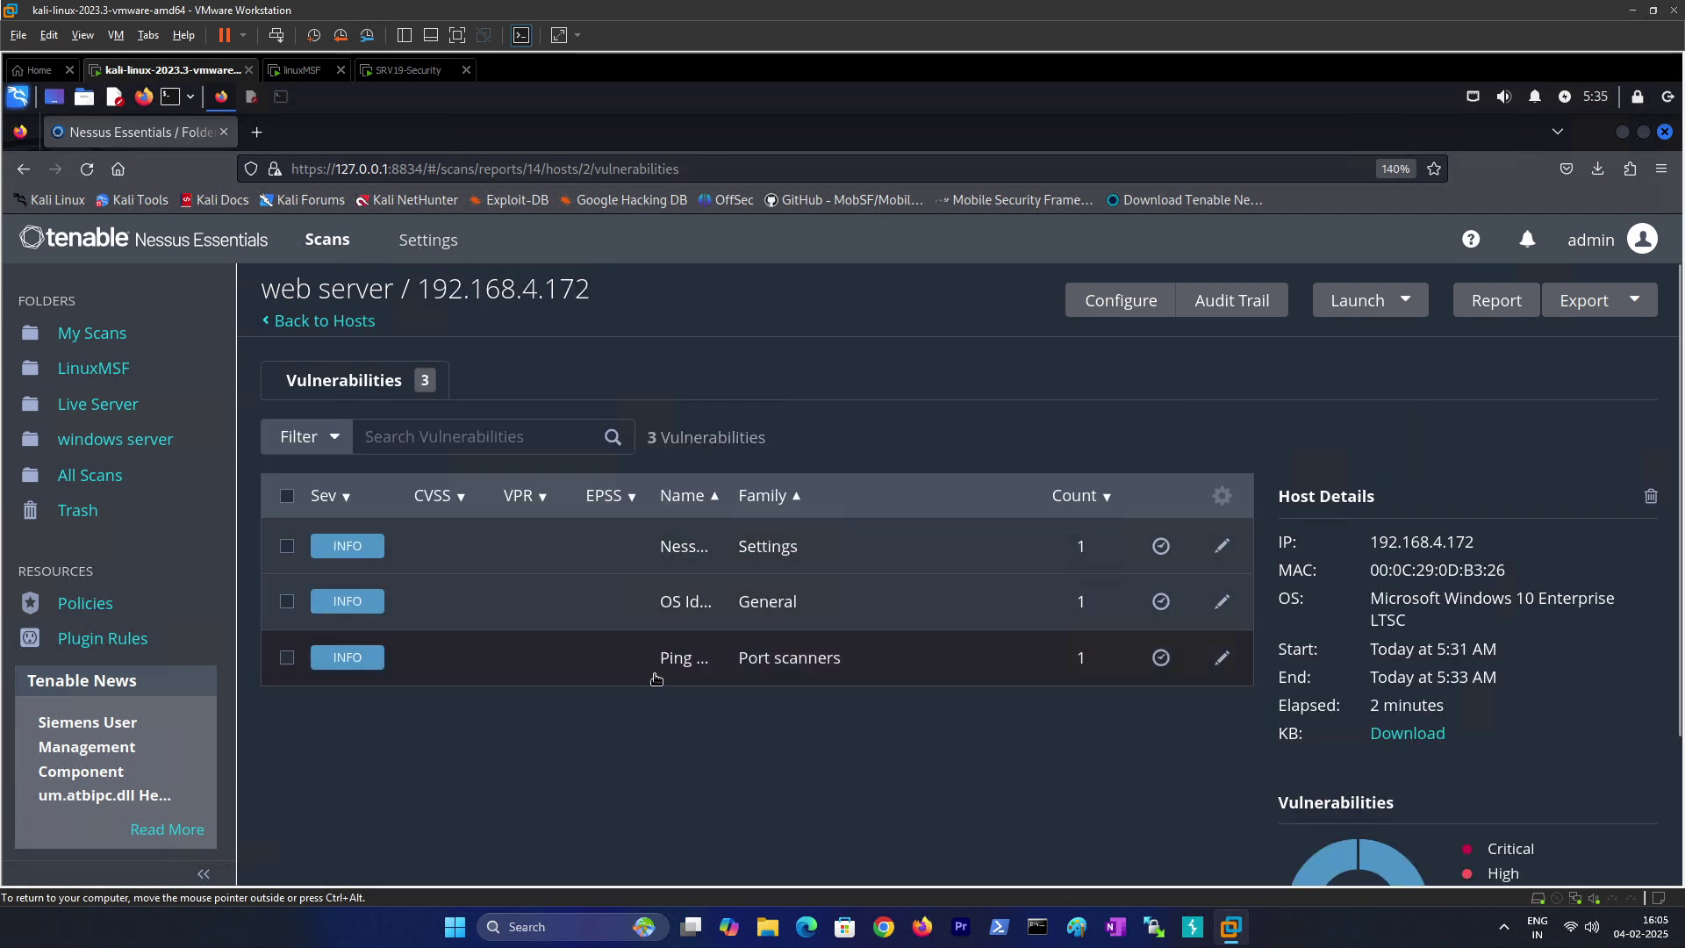
Step: Review the Ping the remote host output (Plugin #10180), then show All Scans
click(689, 658)
scroll(464, 623, down, 3)
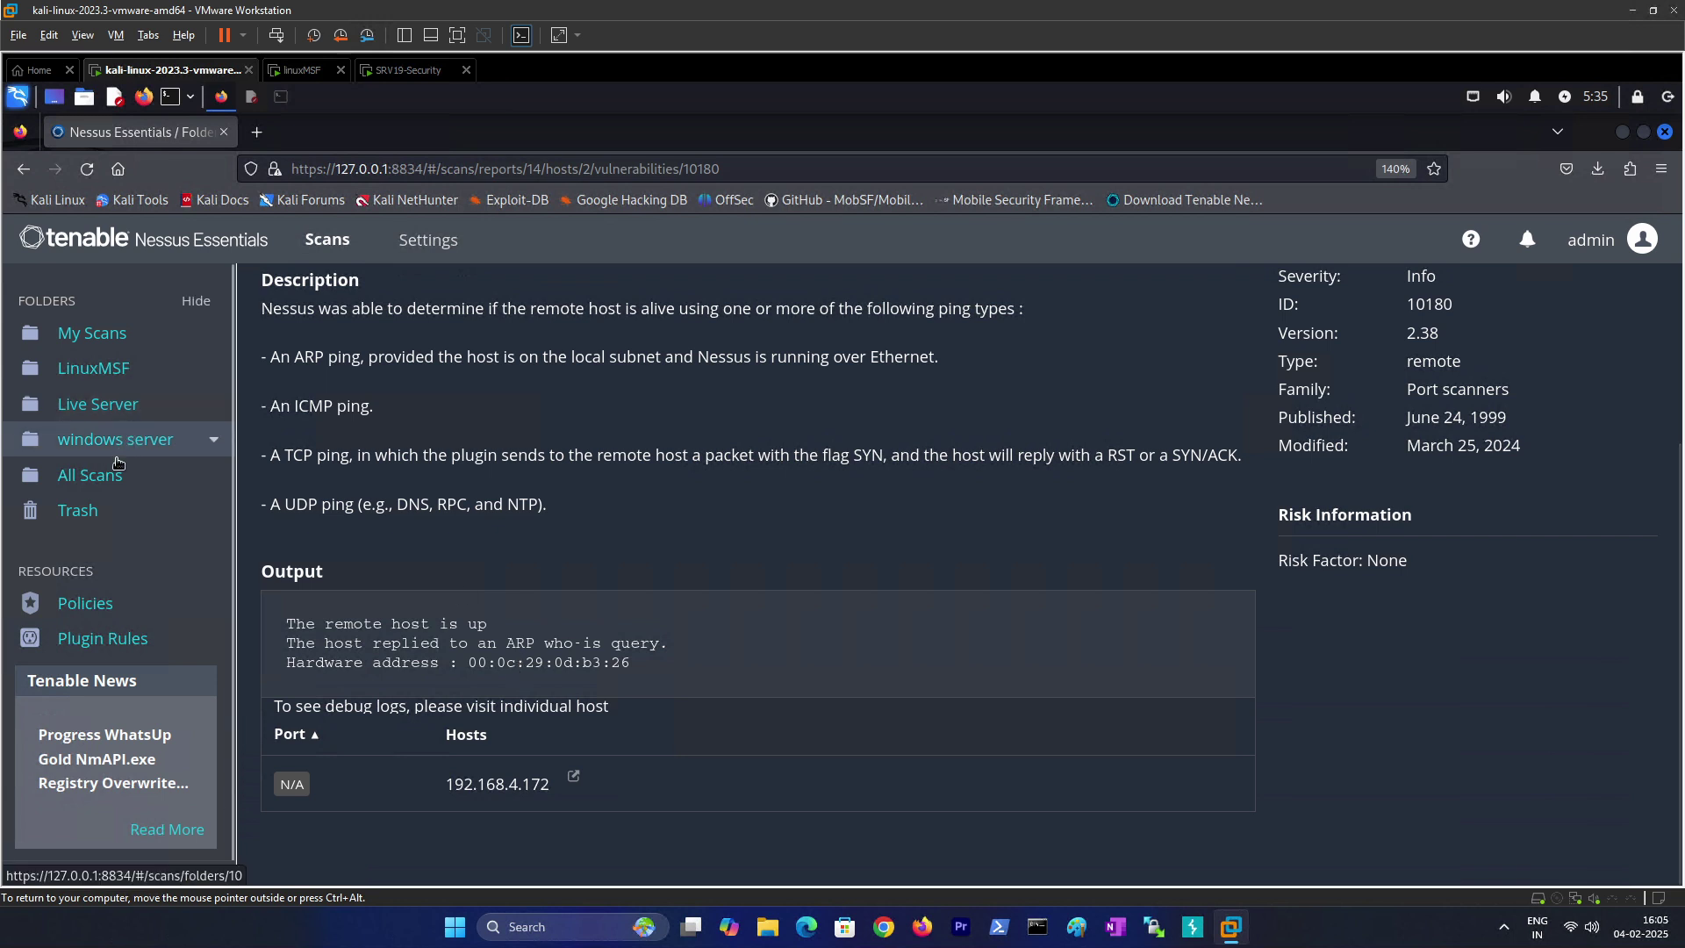
click(89, 475)
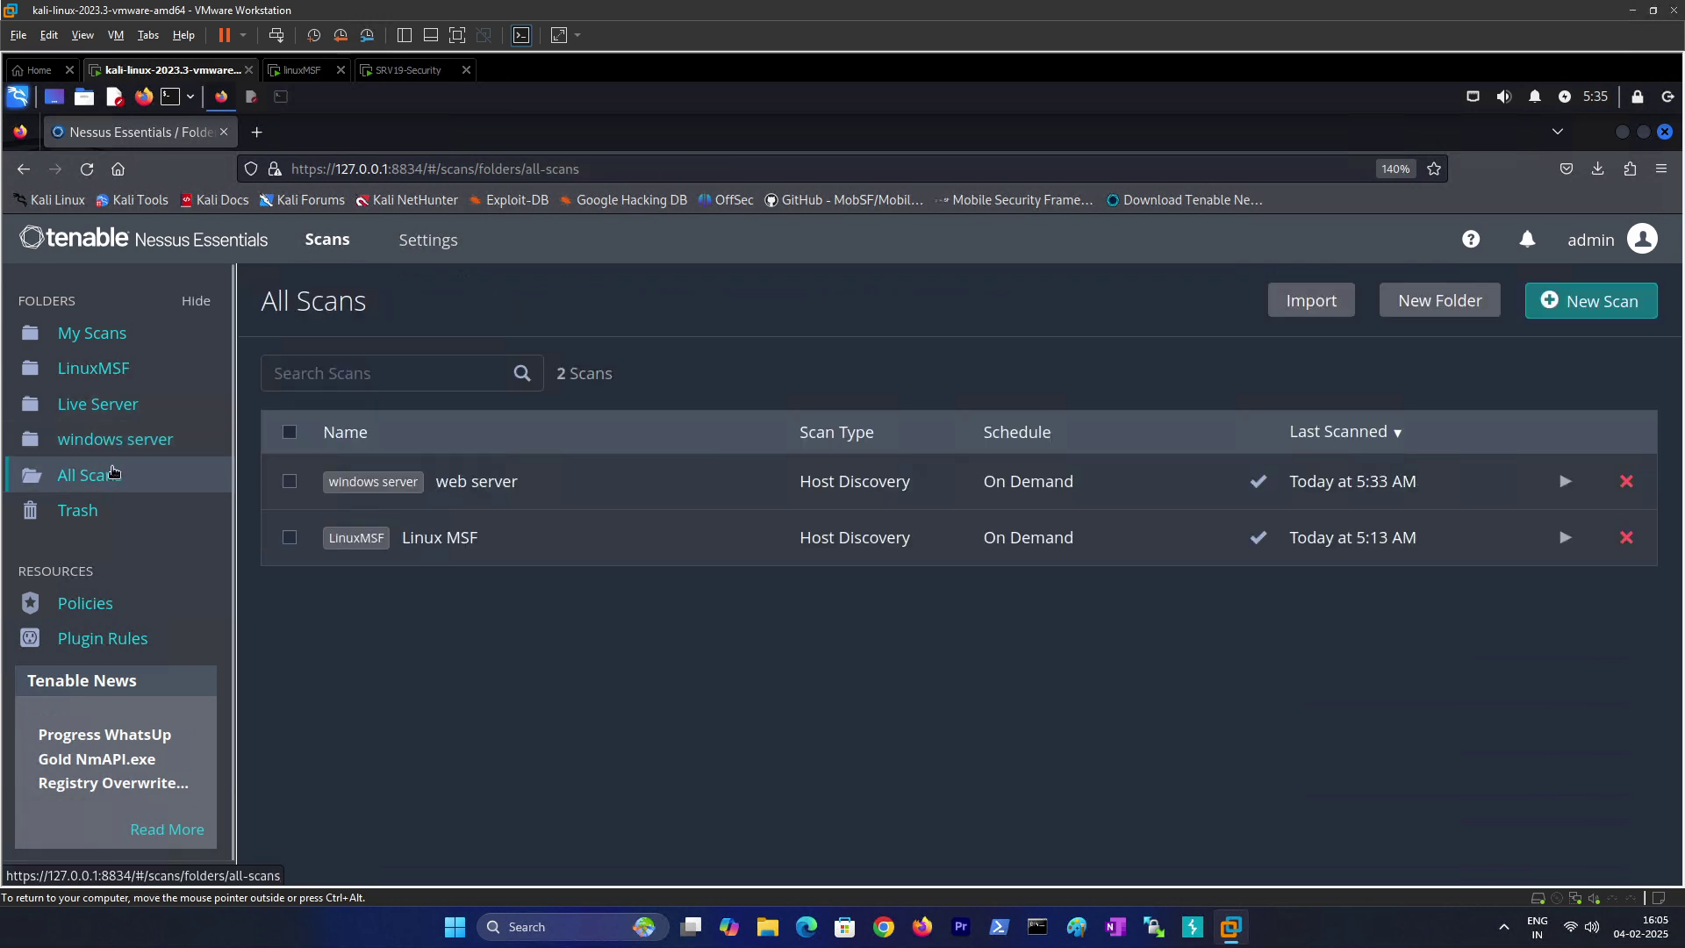
Step: In the windows server folder, set the web server scan's DISCOVERY scan type to Port scan (all ports) and save
click(107, 441)
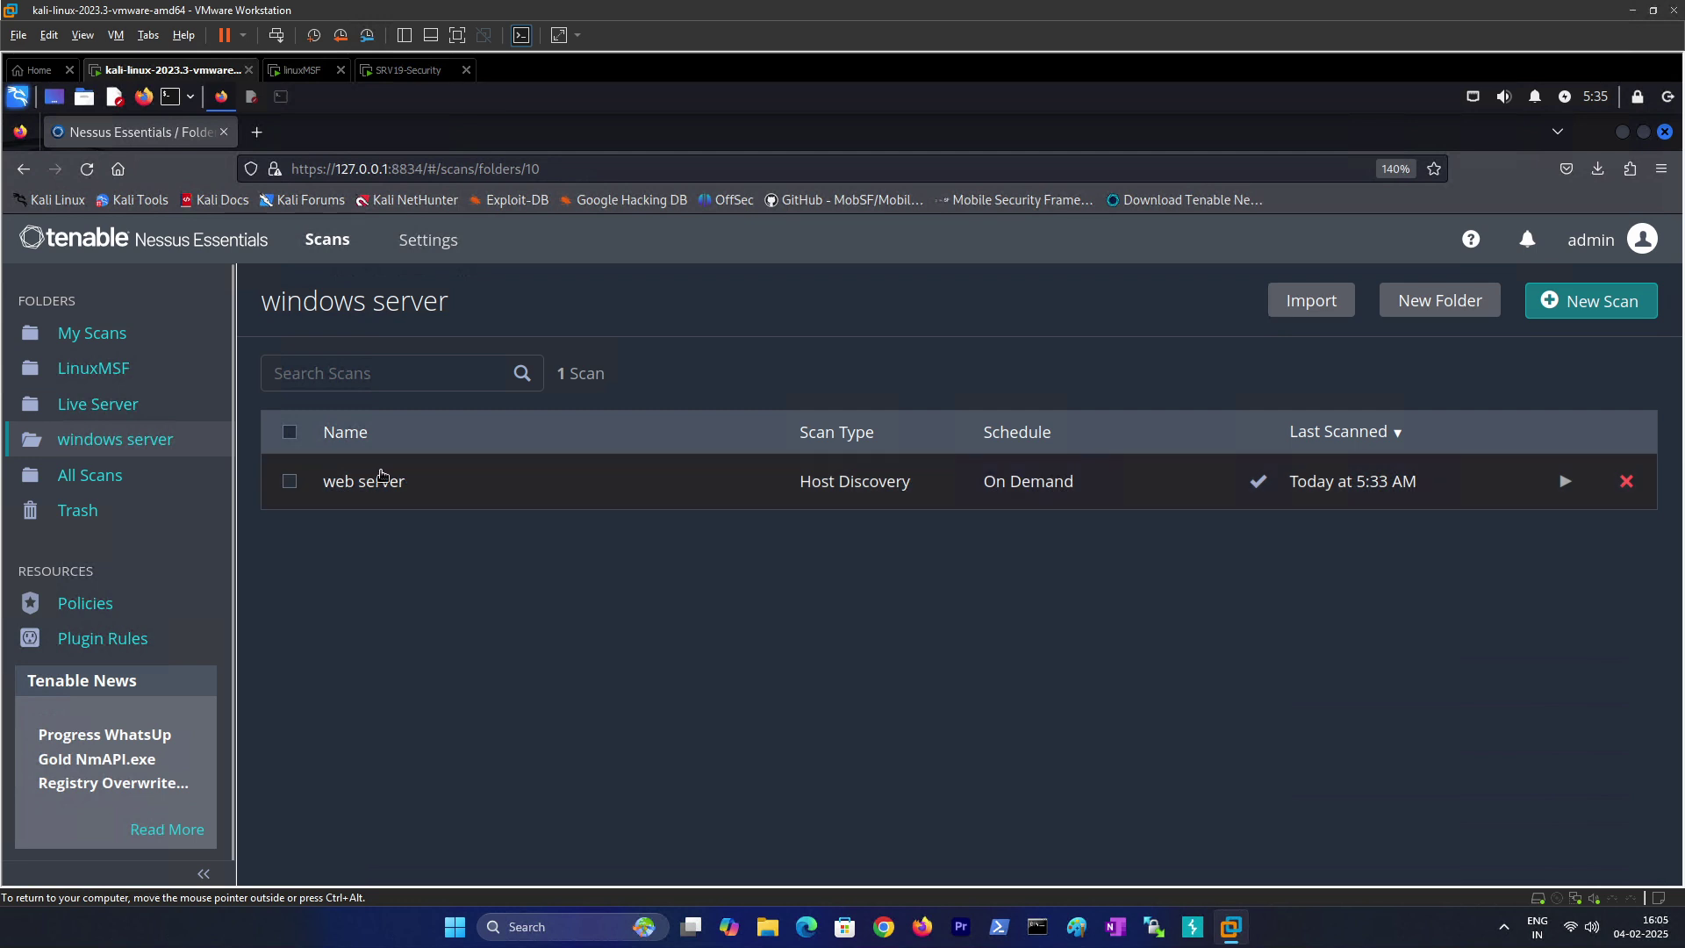
click(290, 481)
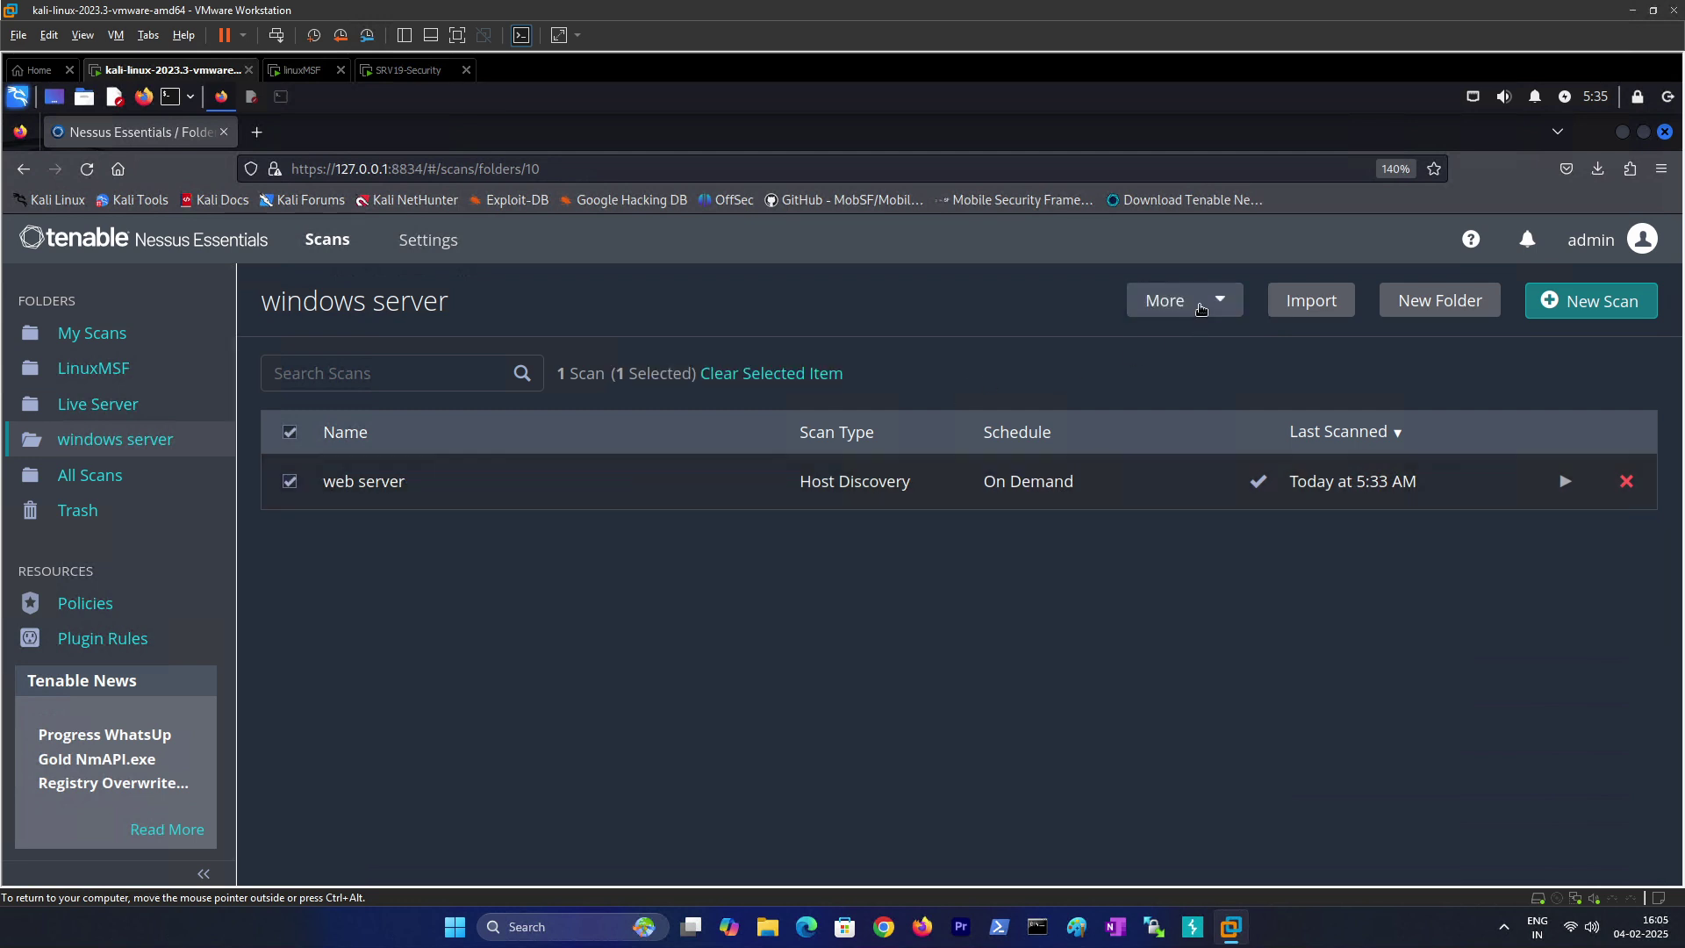
click(1199, 305)
click(1204, 342)
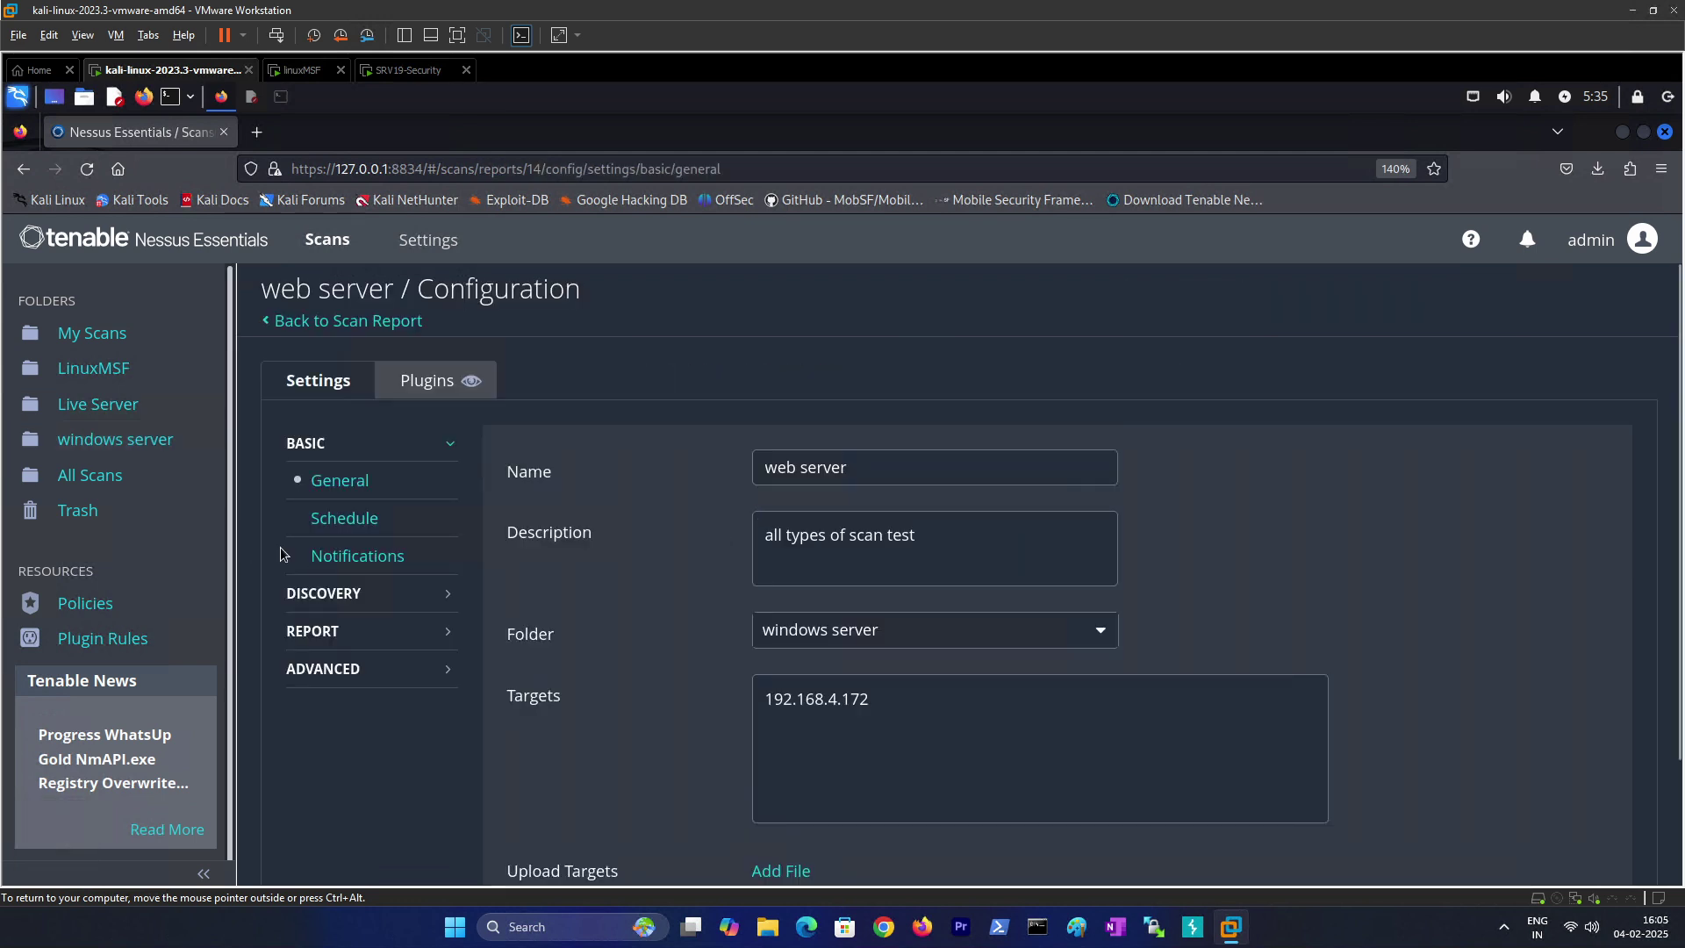
click(338, 597)
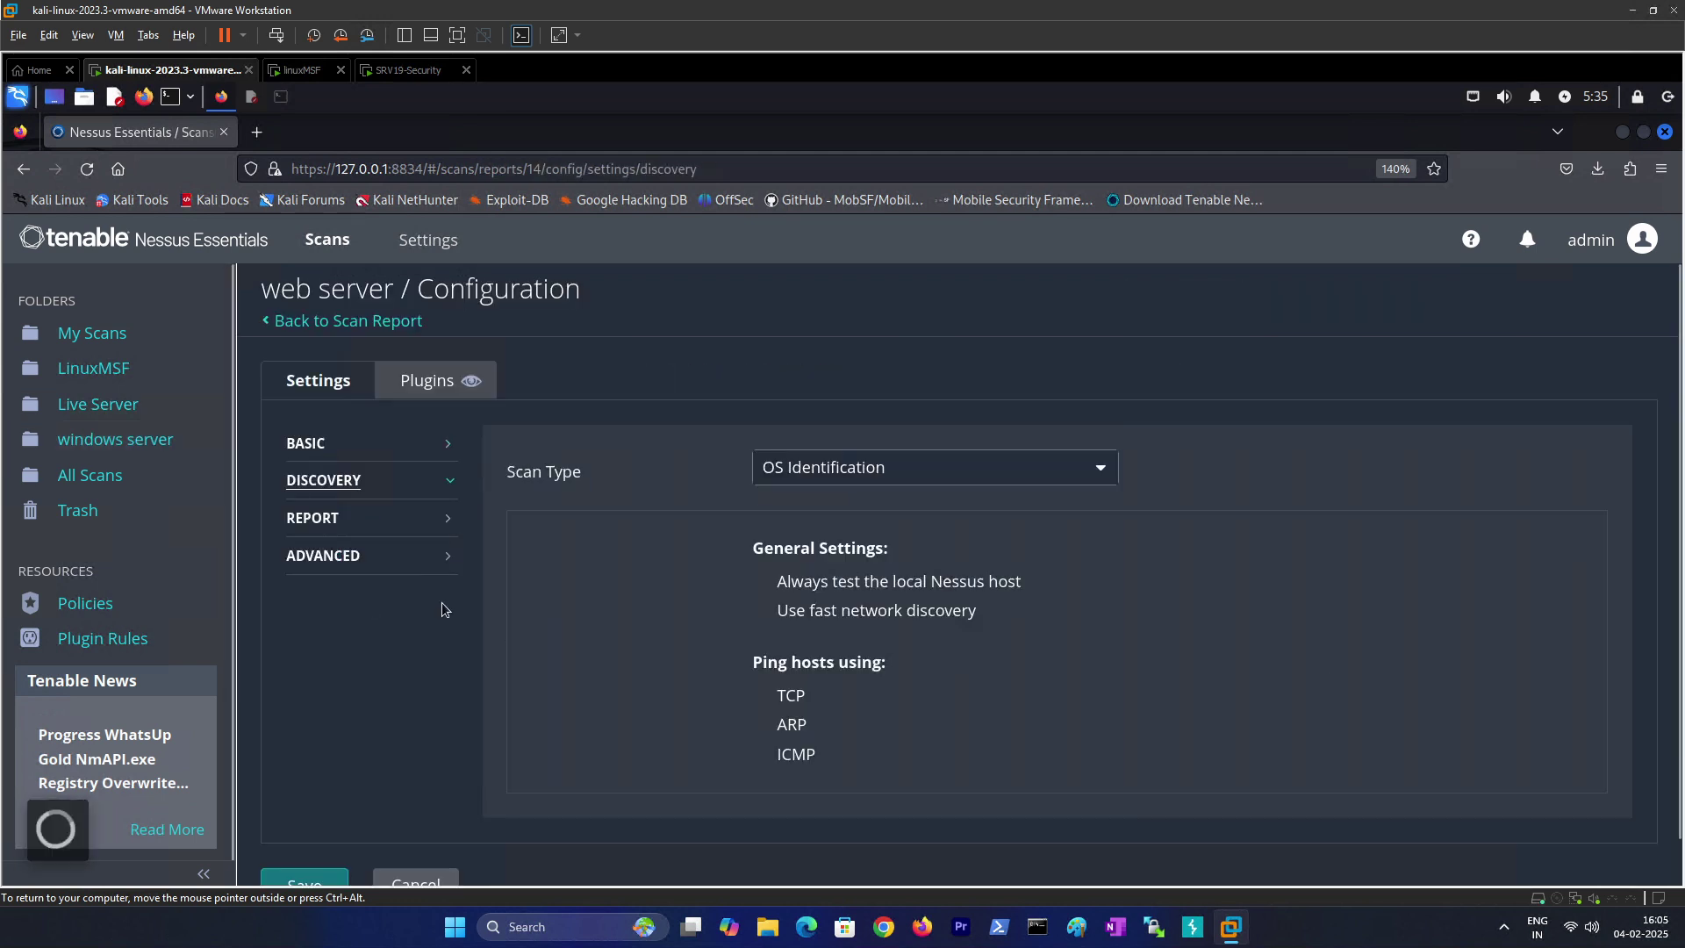
click(850, 474)
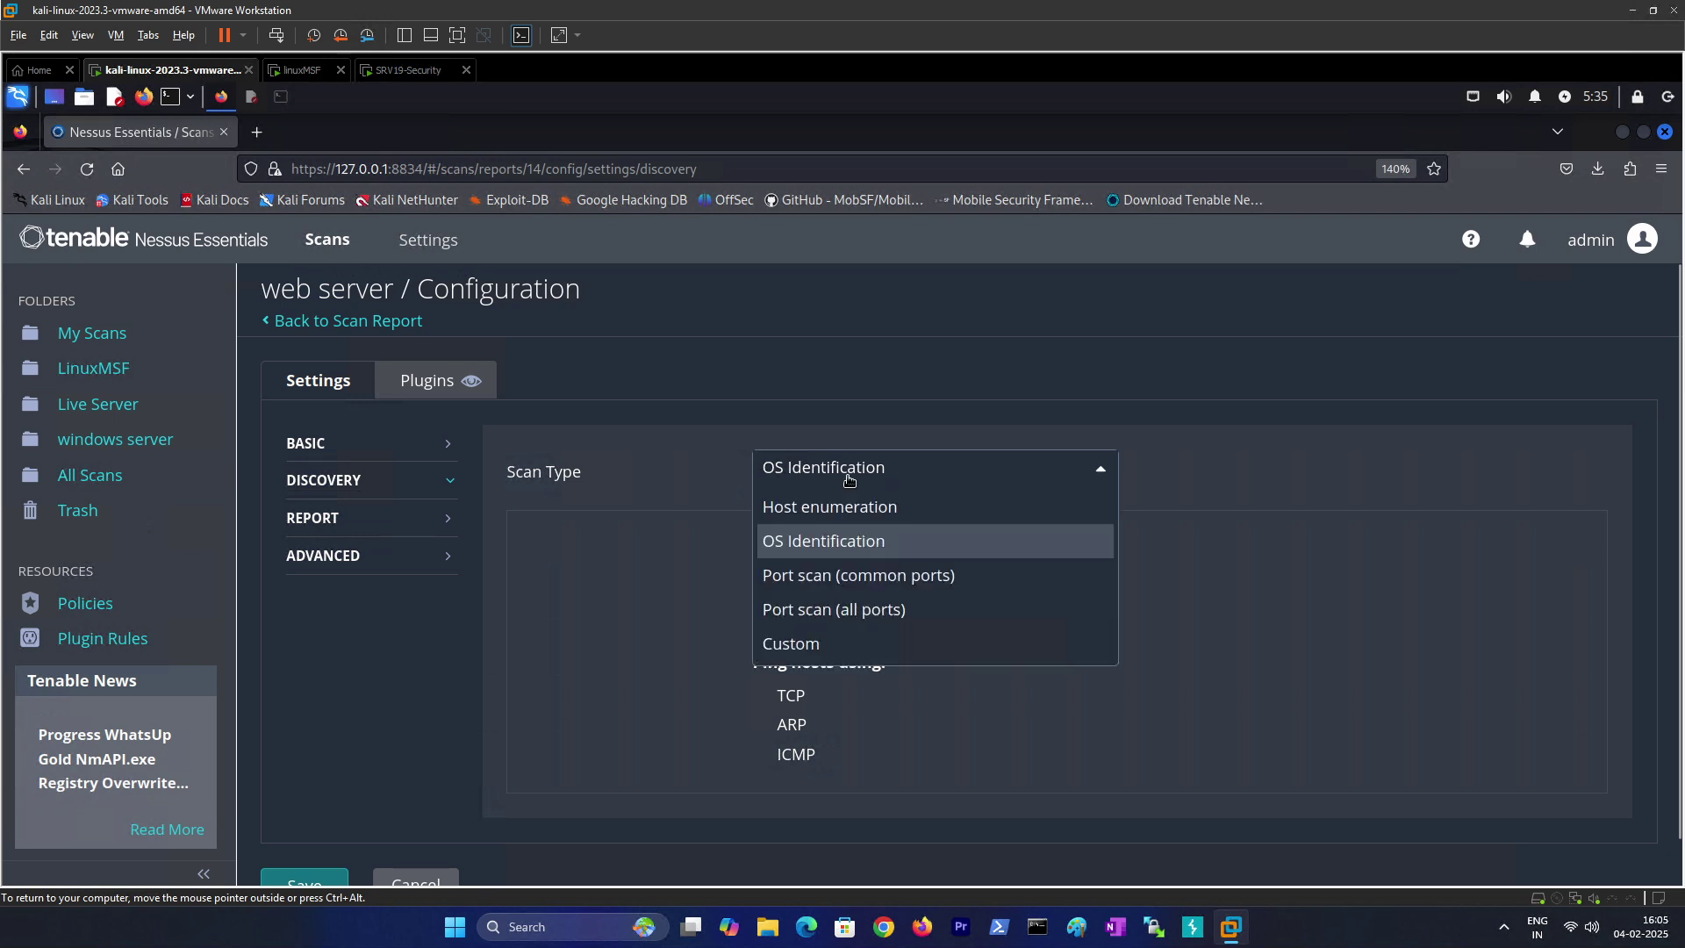
click(834, 610)
scroll(629, 612, down, 1)
scroll(629, 612, down, 1)
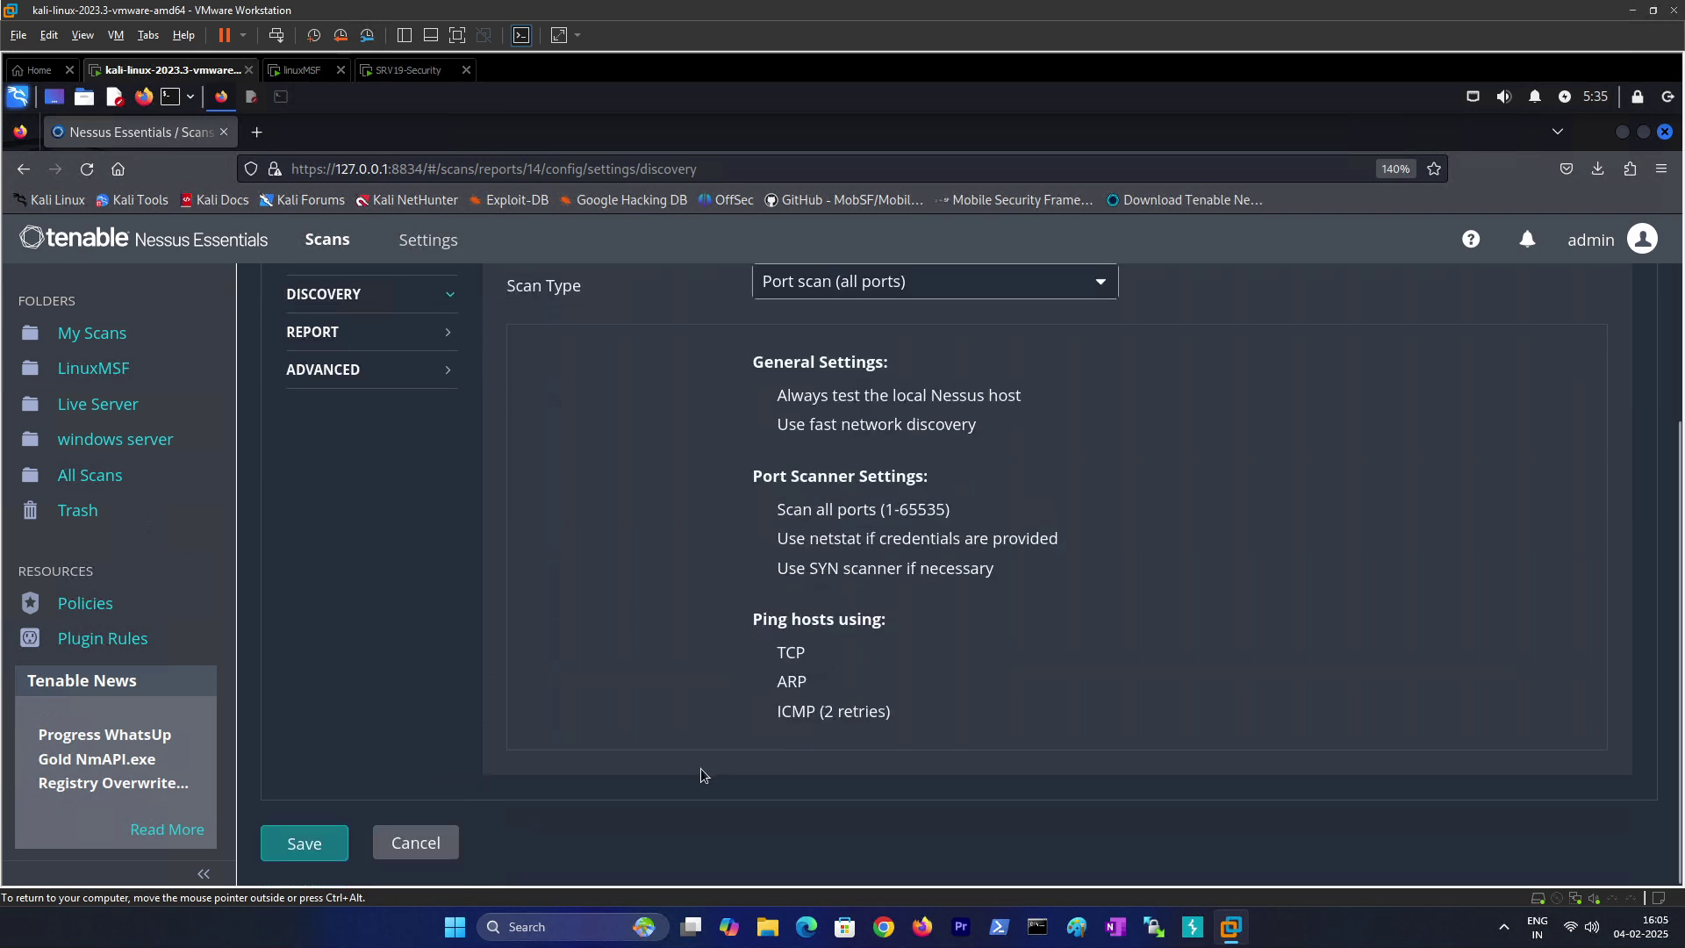
click(323, 835)
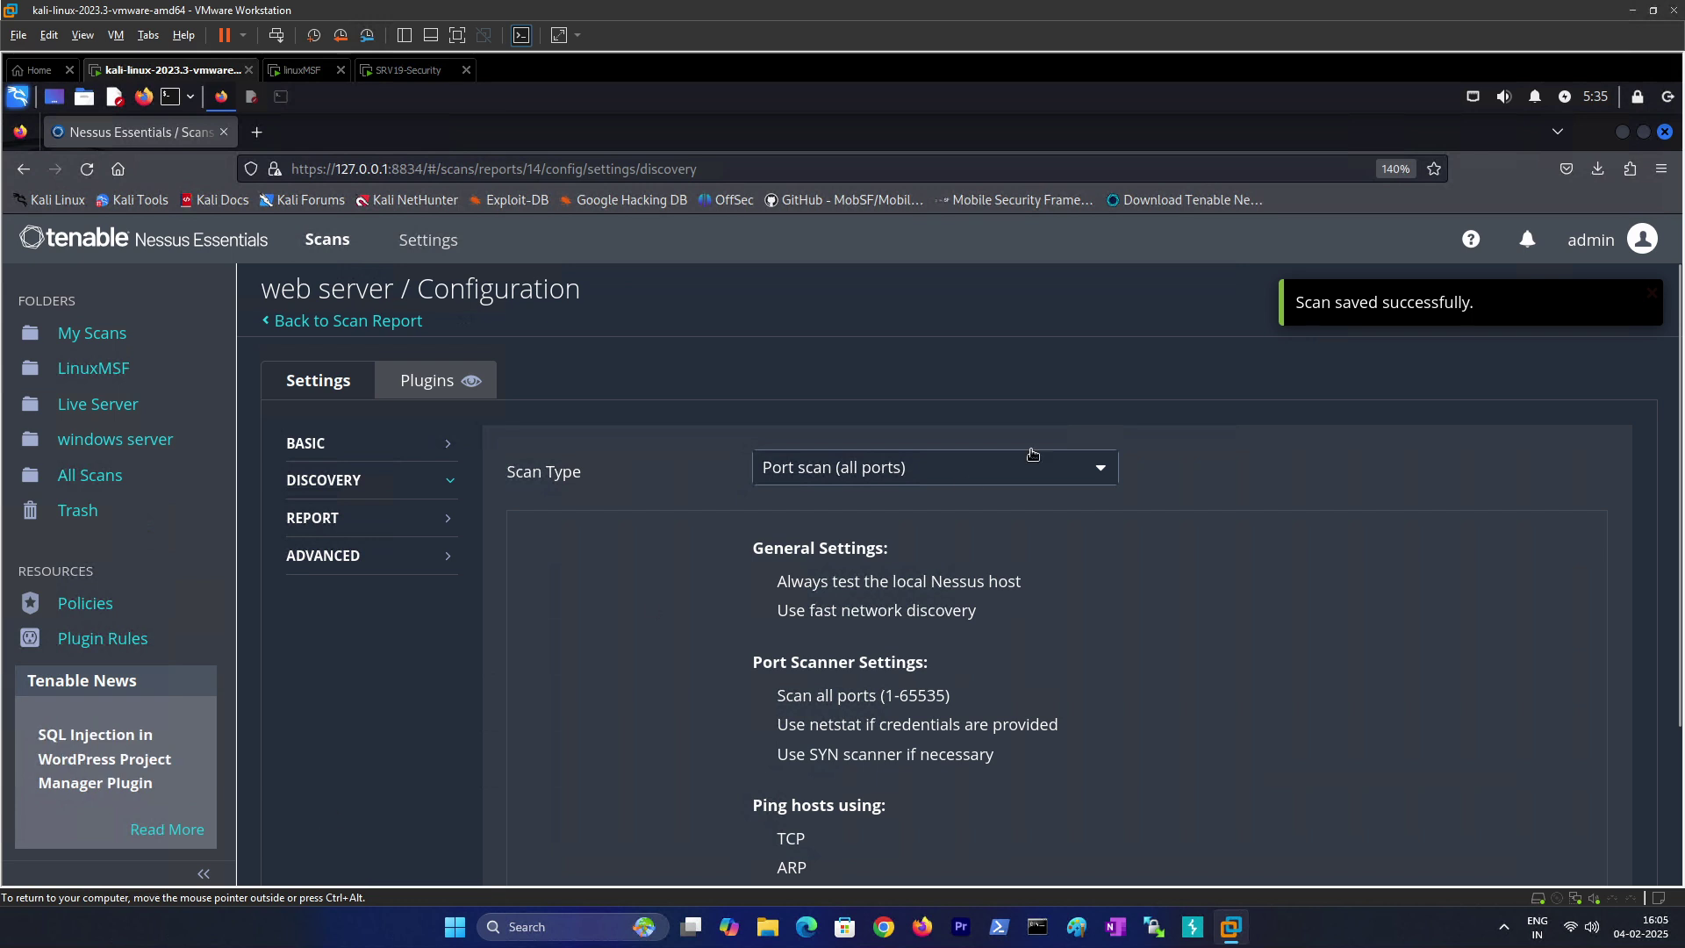
click(99, 440)
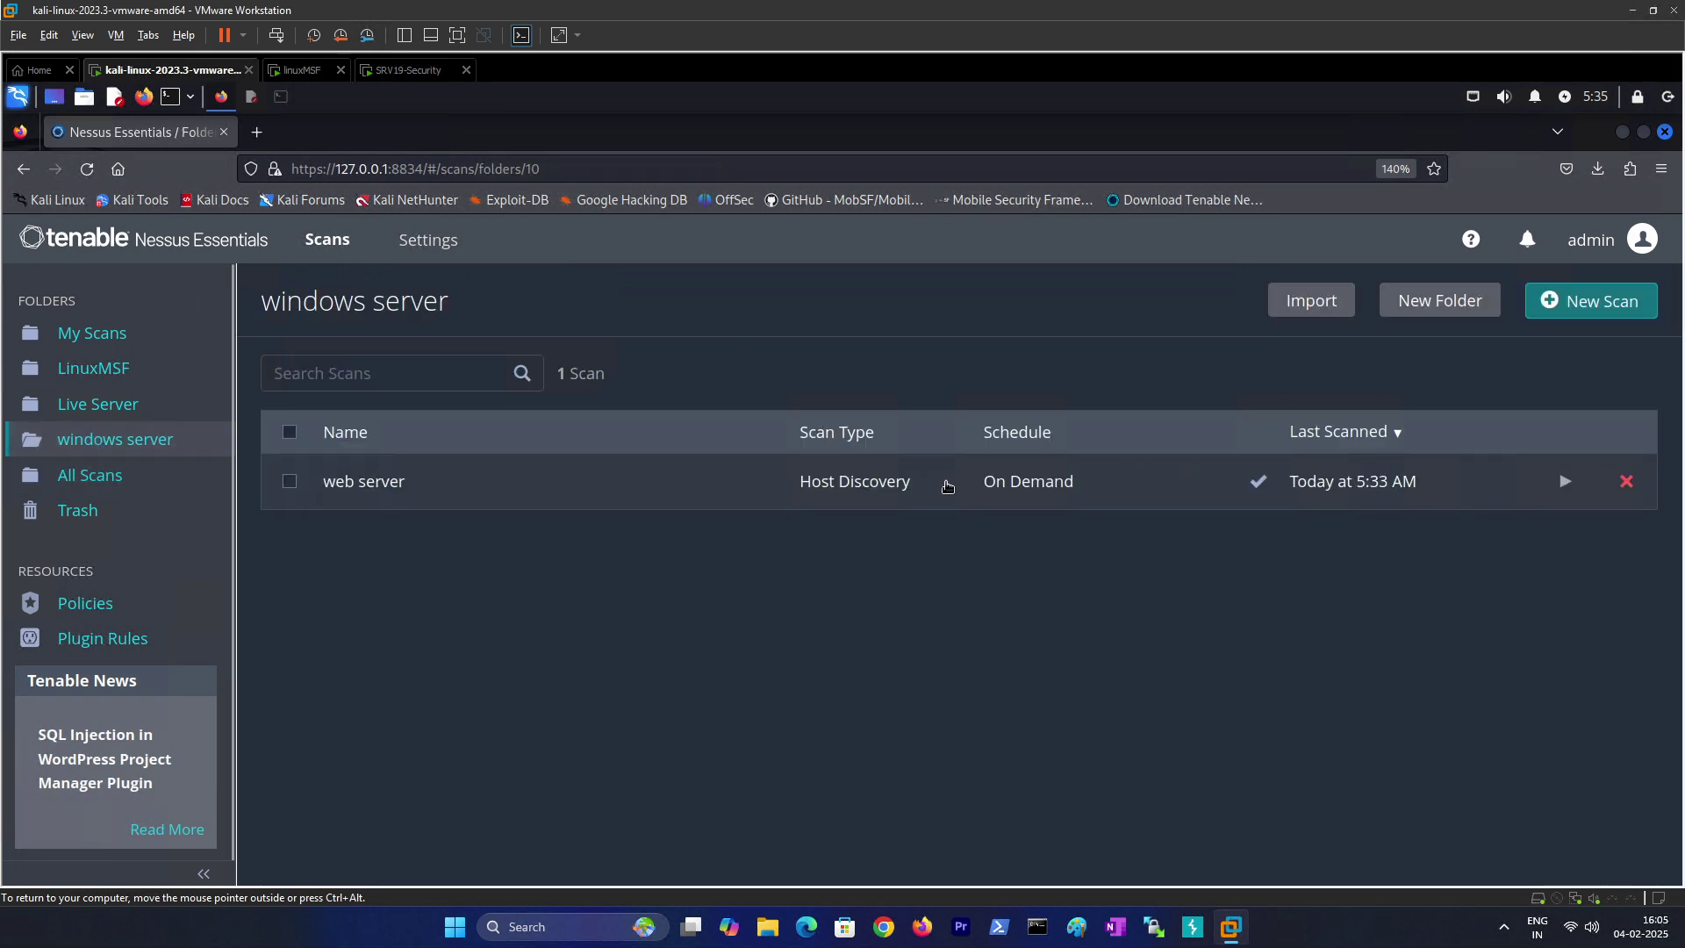
Step: Relaunch the web server scan and open its results listing open ports 21, 53, 80, 88 and more
click(1566, 483)
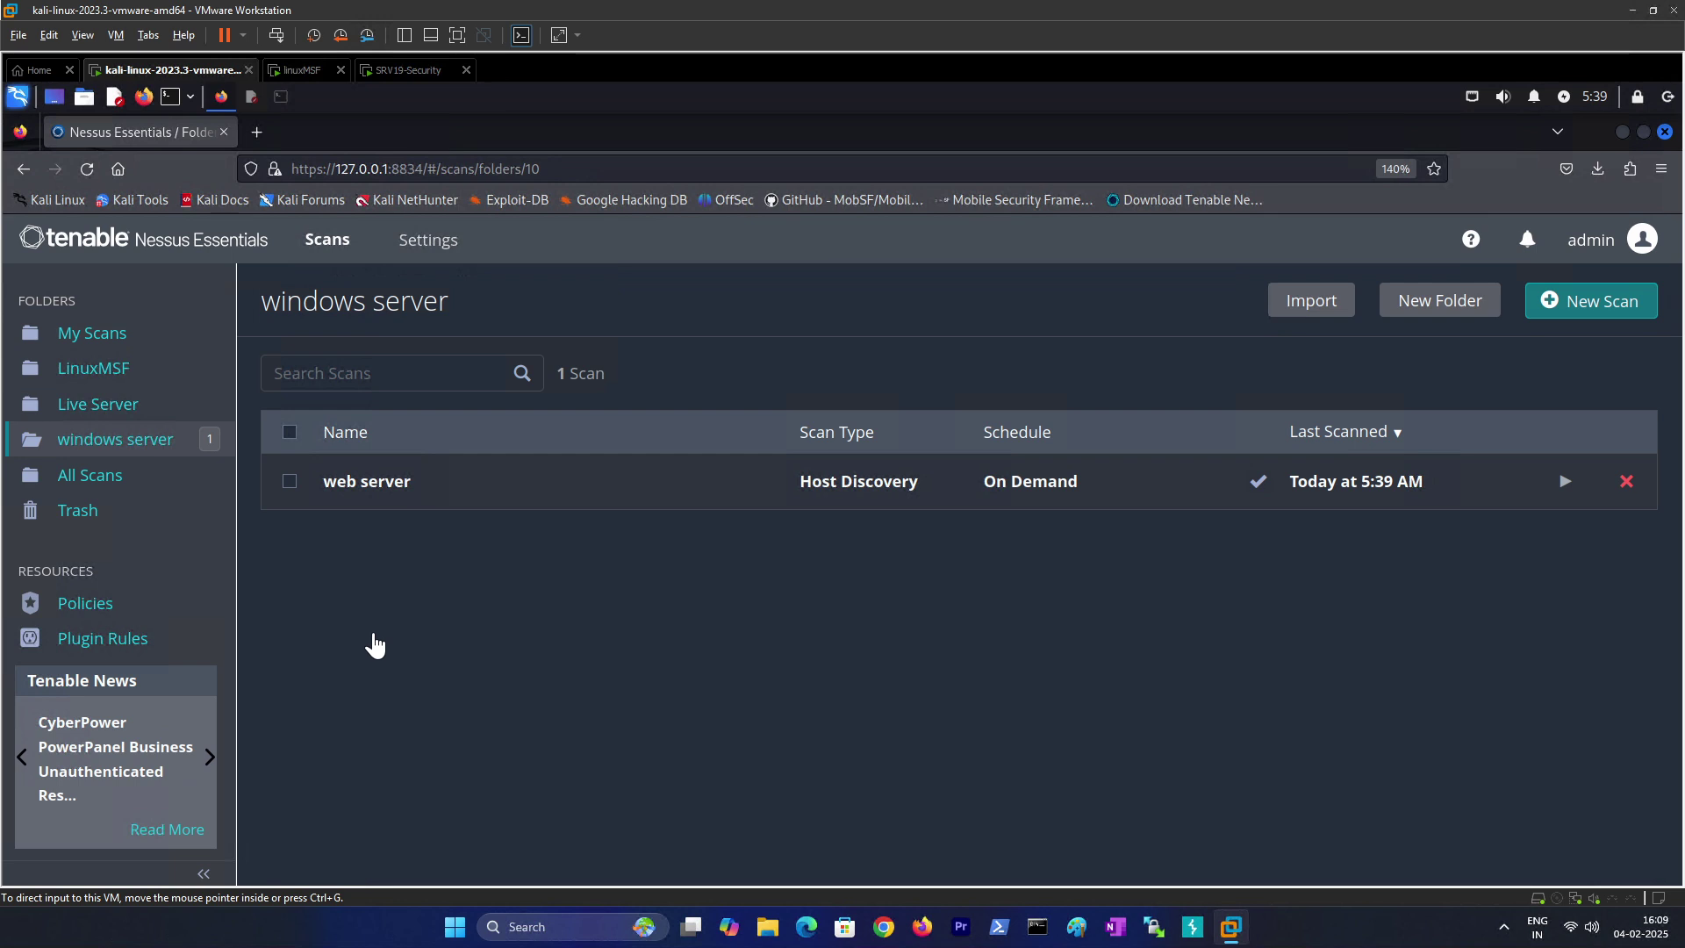
click(387, 481)
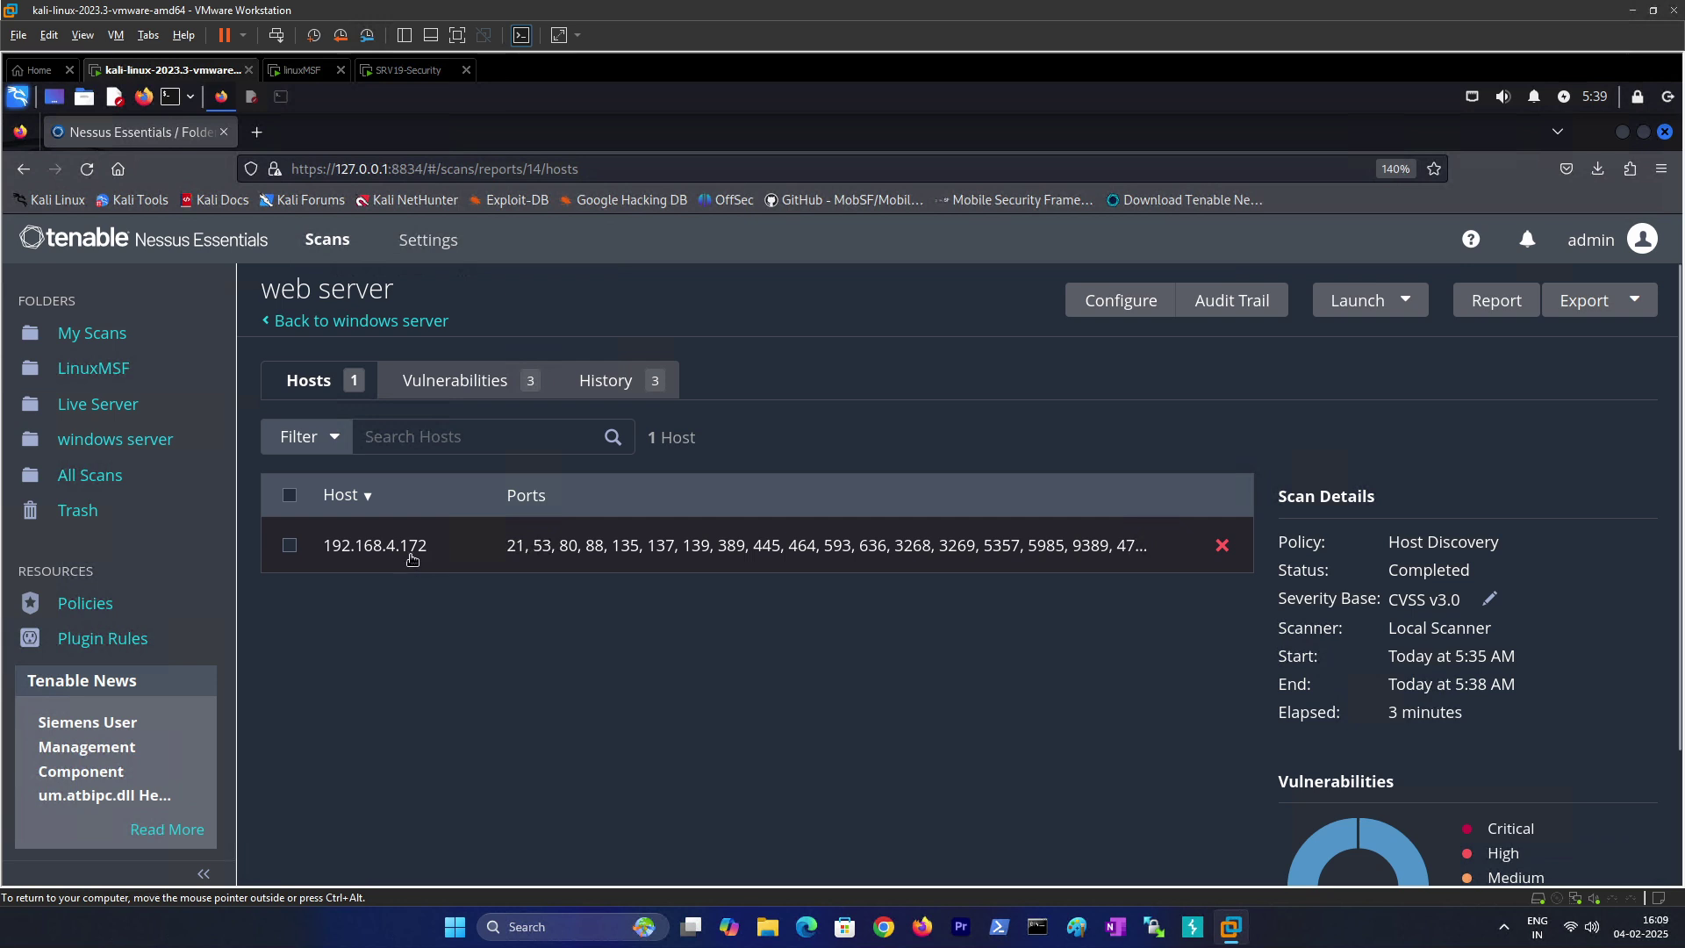
Step: Open host 192.168.4.172's Nessus SYN scanner findings
click(396, 555)
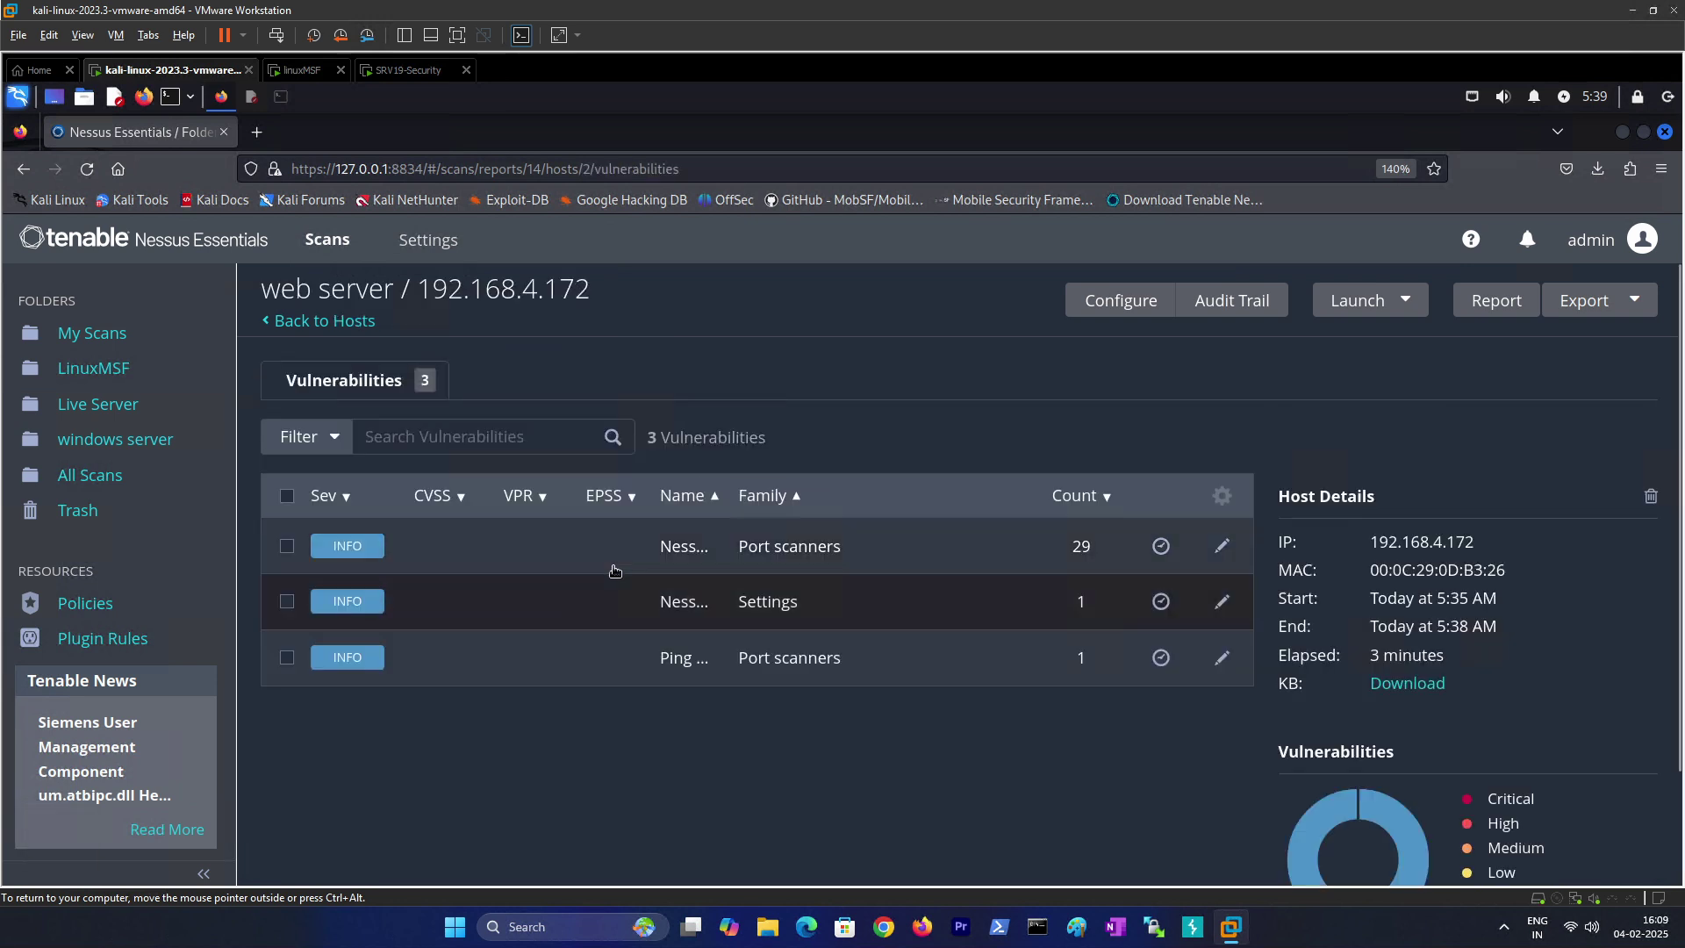
click(603, 547)
scroll(578, 619, down, 10)
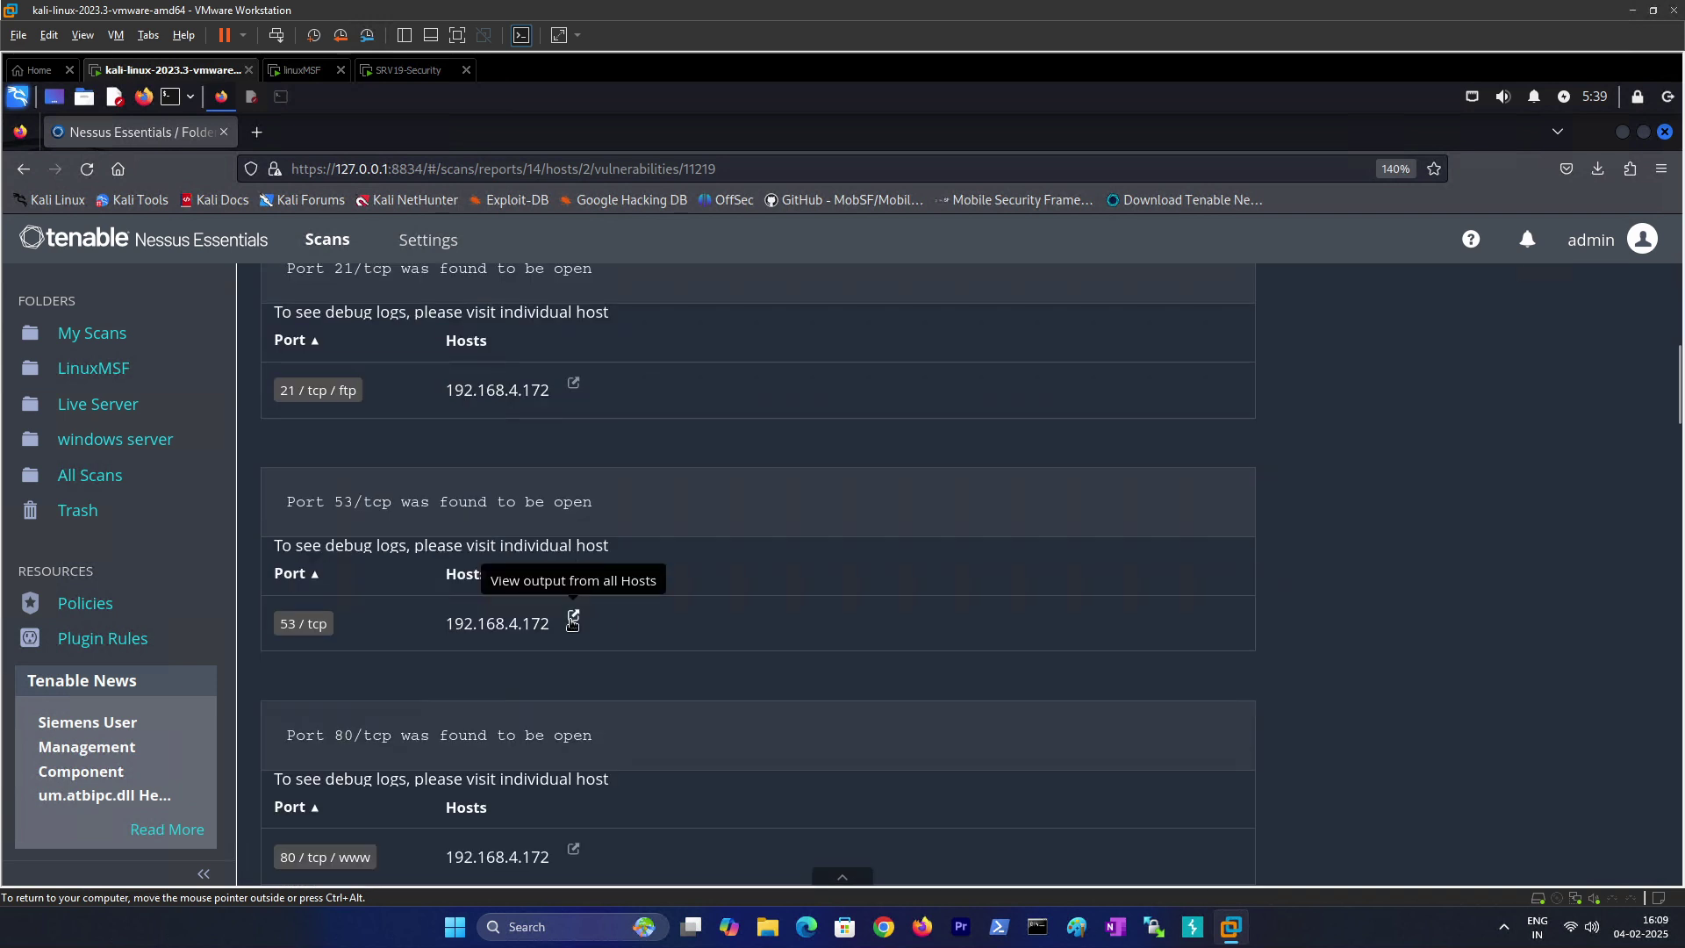
scroll(362, 423, up, 9)
scroll(360, 426, down, 5)
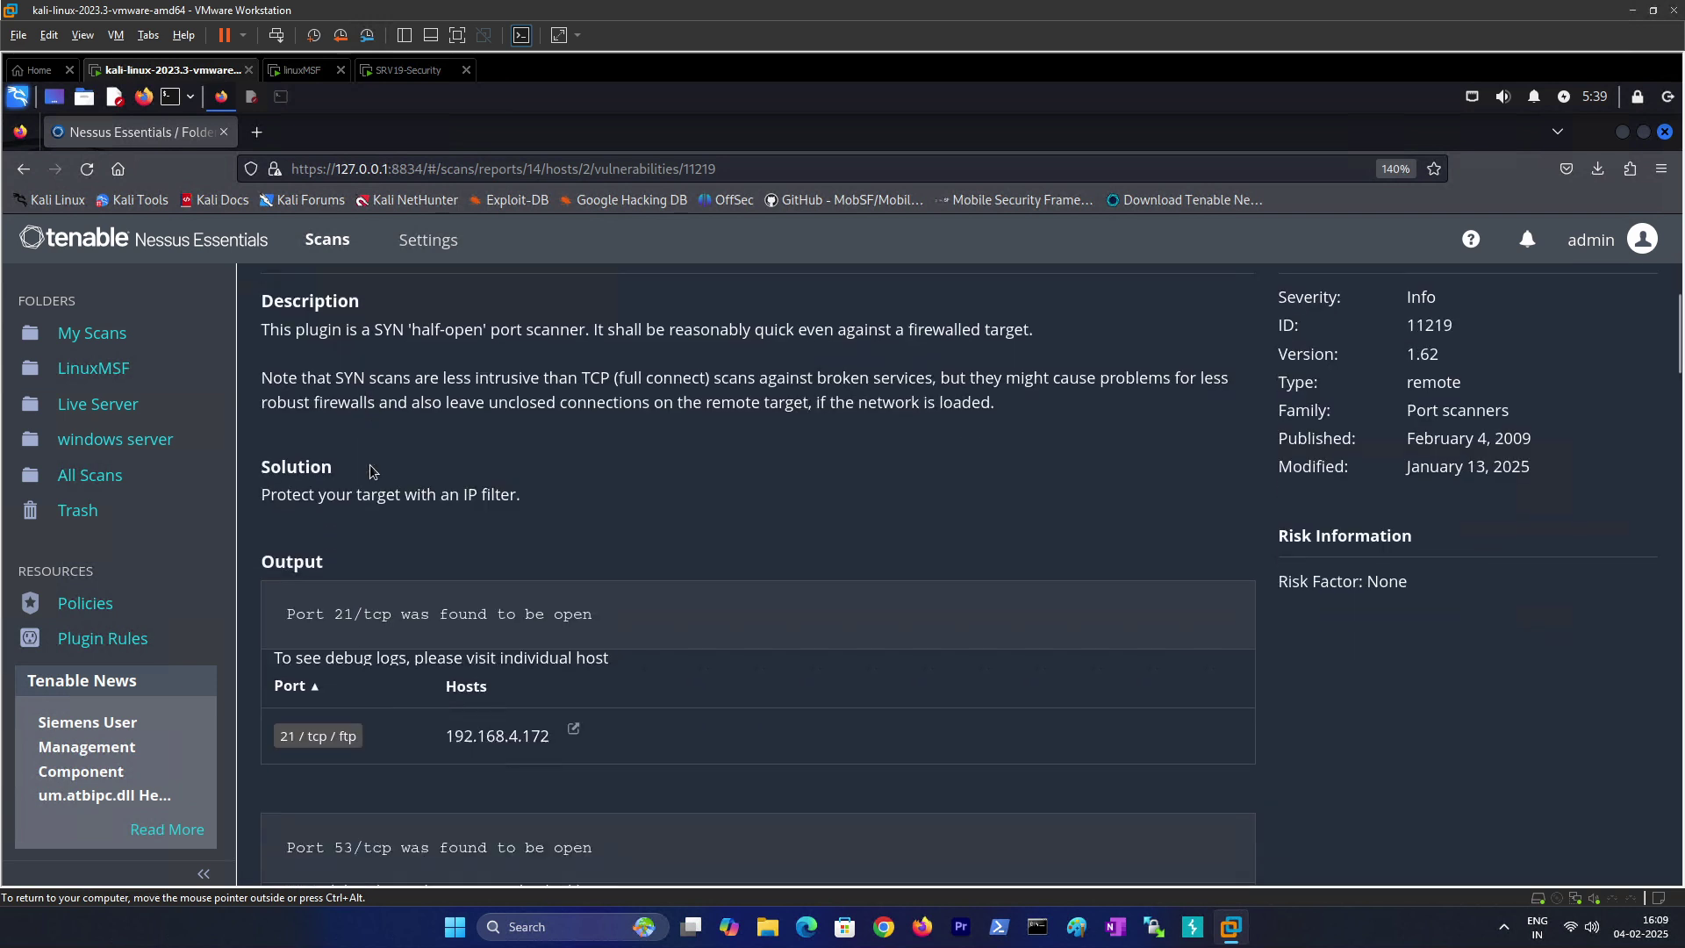
scroll(415, 516, up, 2)
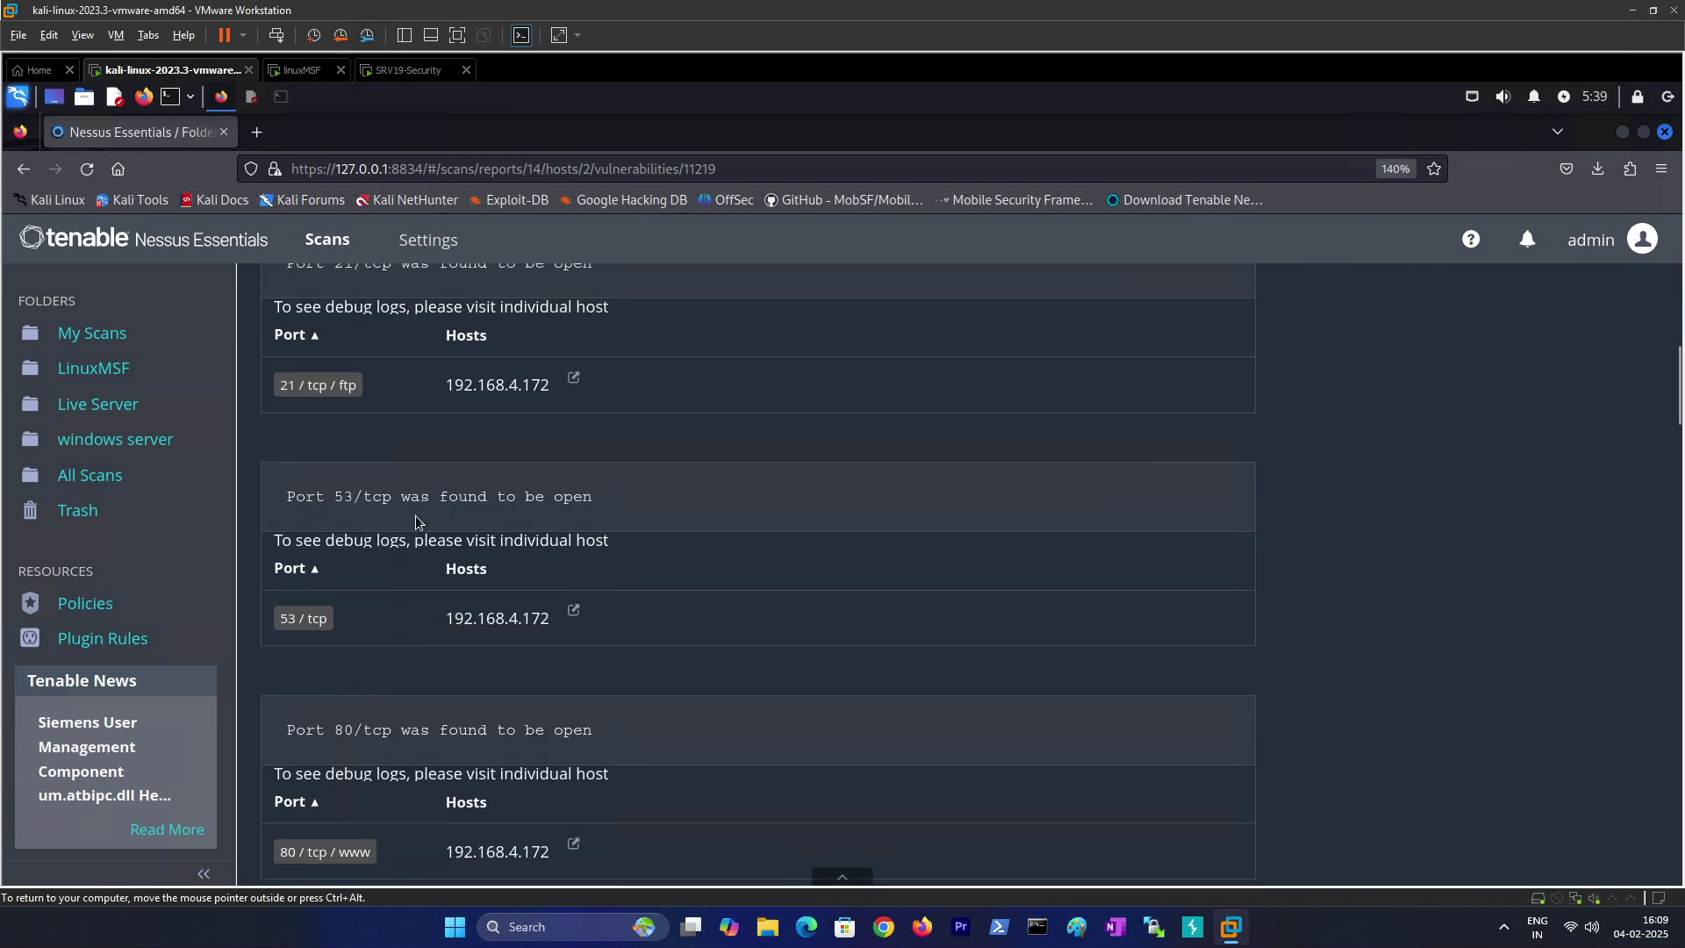
Step: Select the port 21 entry and host address text in the SYN scanner output
drag(279, 390, 340, 391)
drag(445, 390, 552, 392)
click(555, 392)
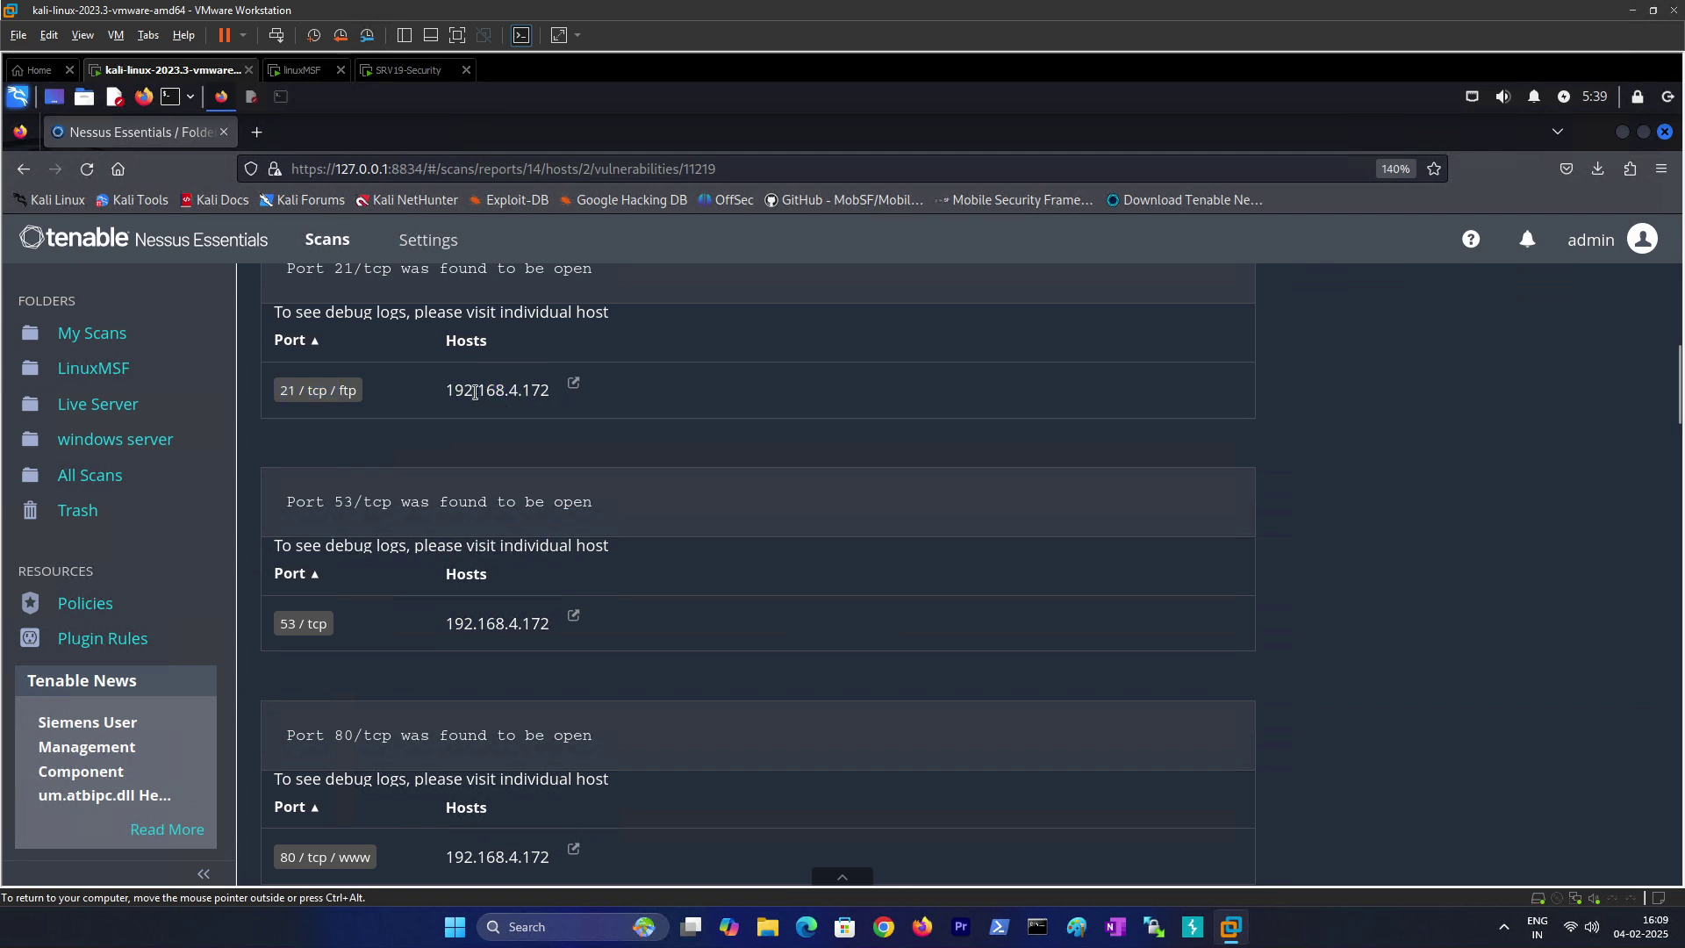
drag(445, 395, 545, 390)
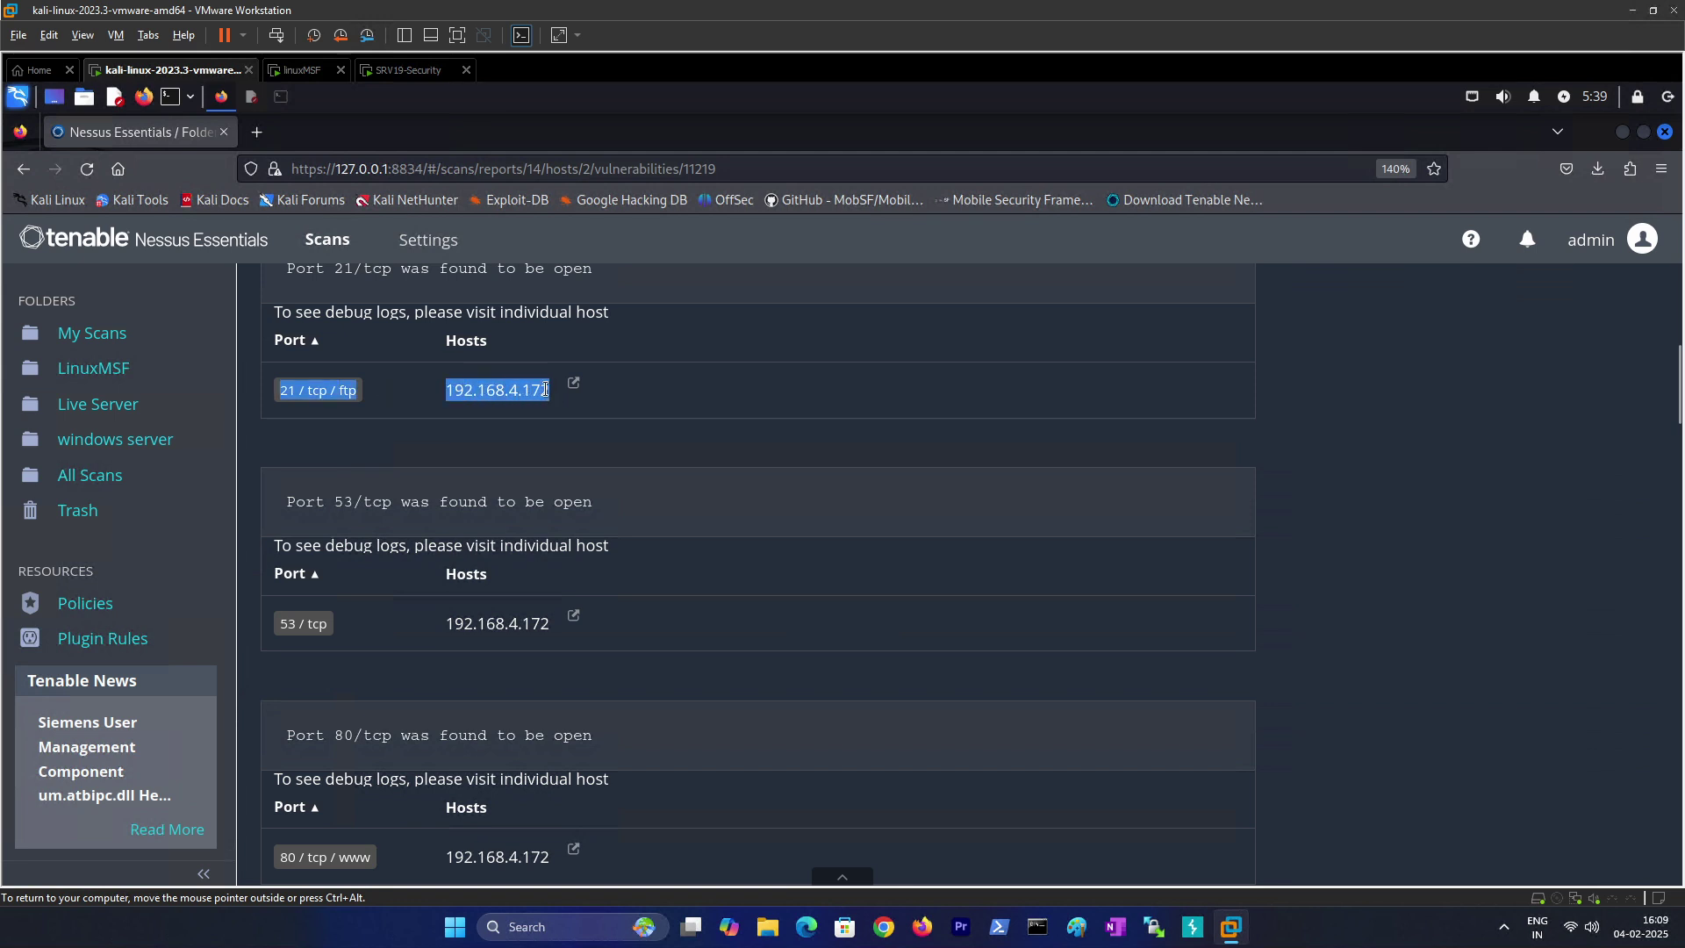
right_click(535, 398)
click(562, 419)
Step: Scroll through all reported open ports, then return to the host's vulnerabilities list
scroll(449, 479, down, 3)
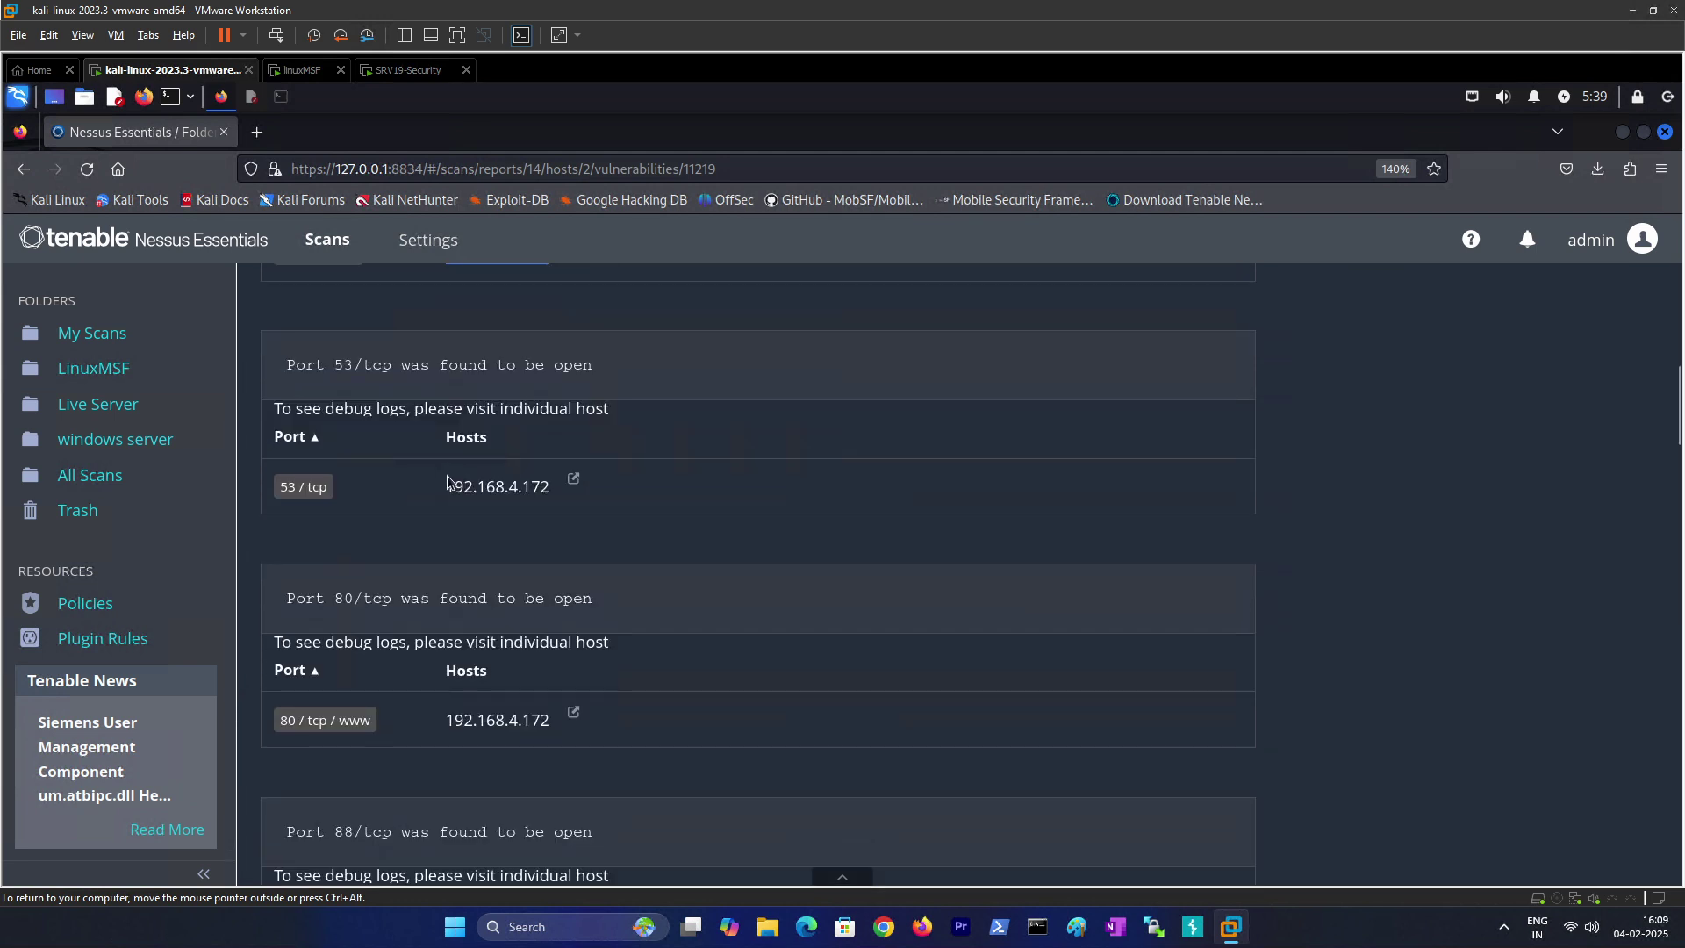
scroll(448, 479, down, 3)
scroll(448, 482, up, 18)
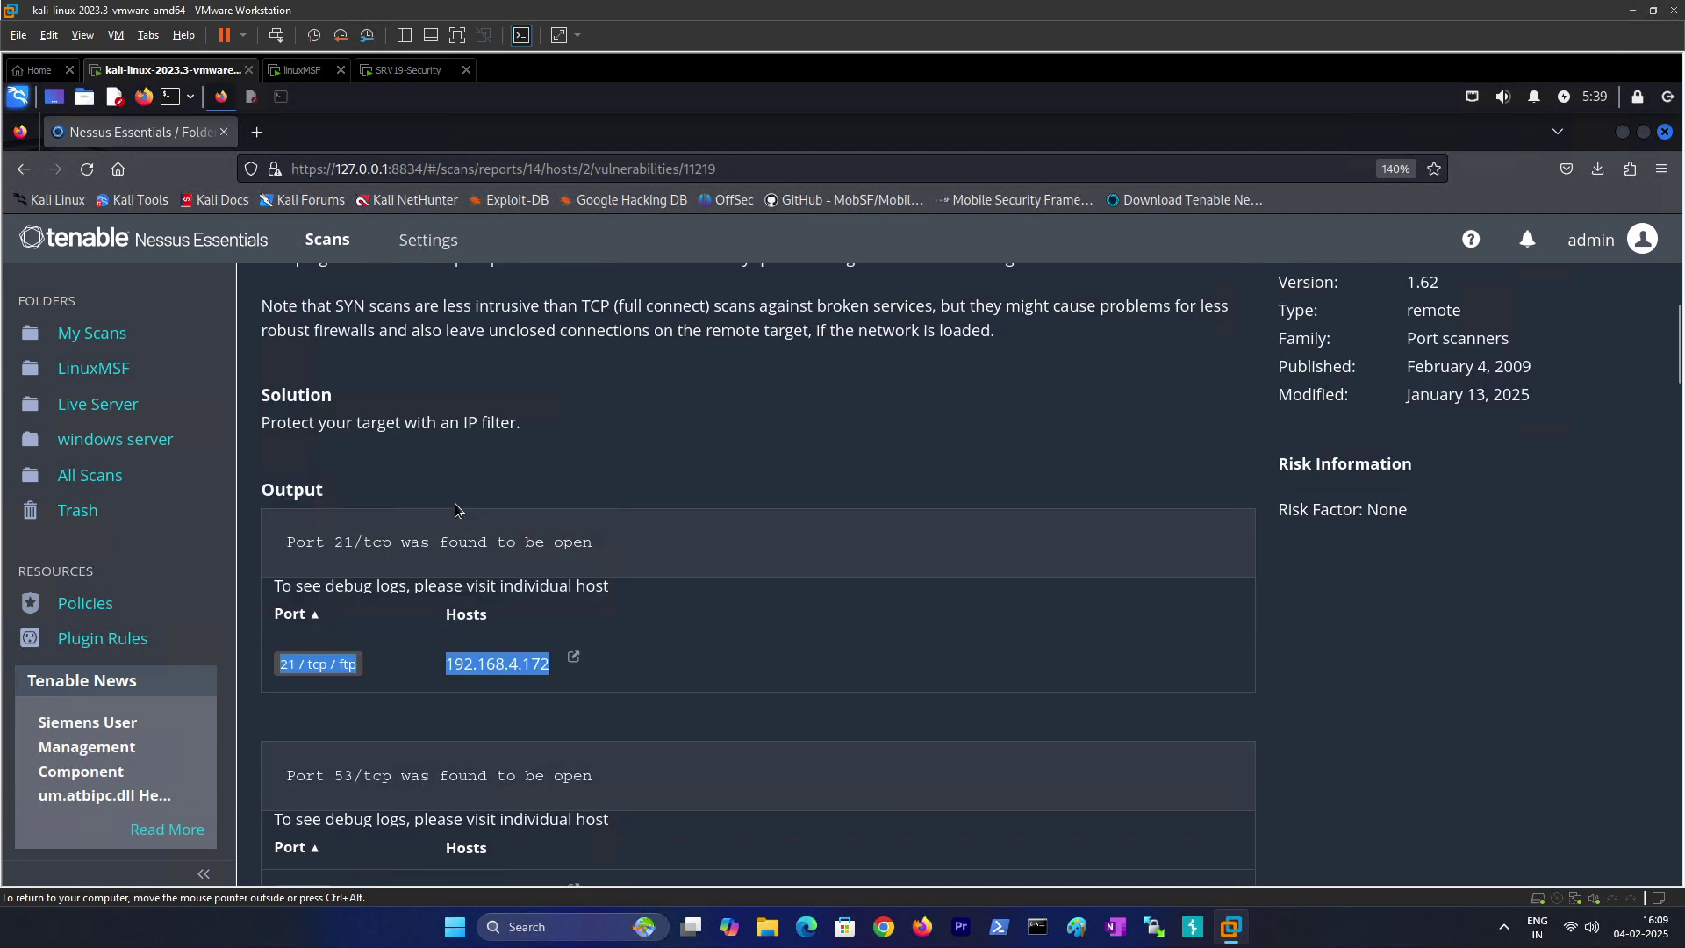
scroll(449, 498, down, 18)
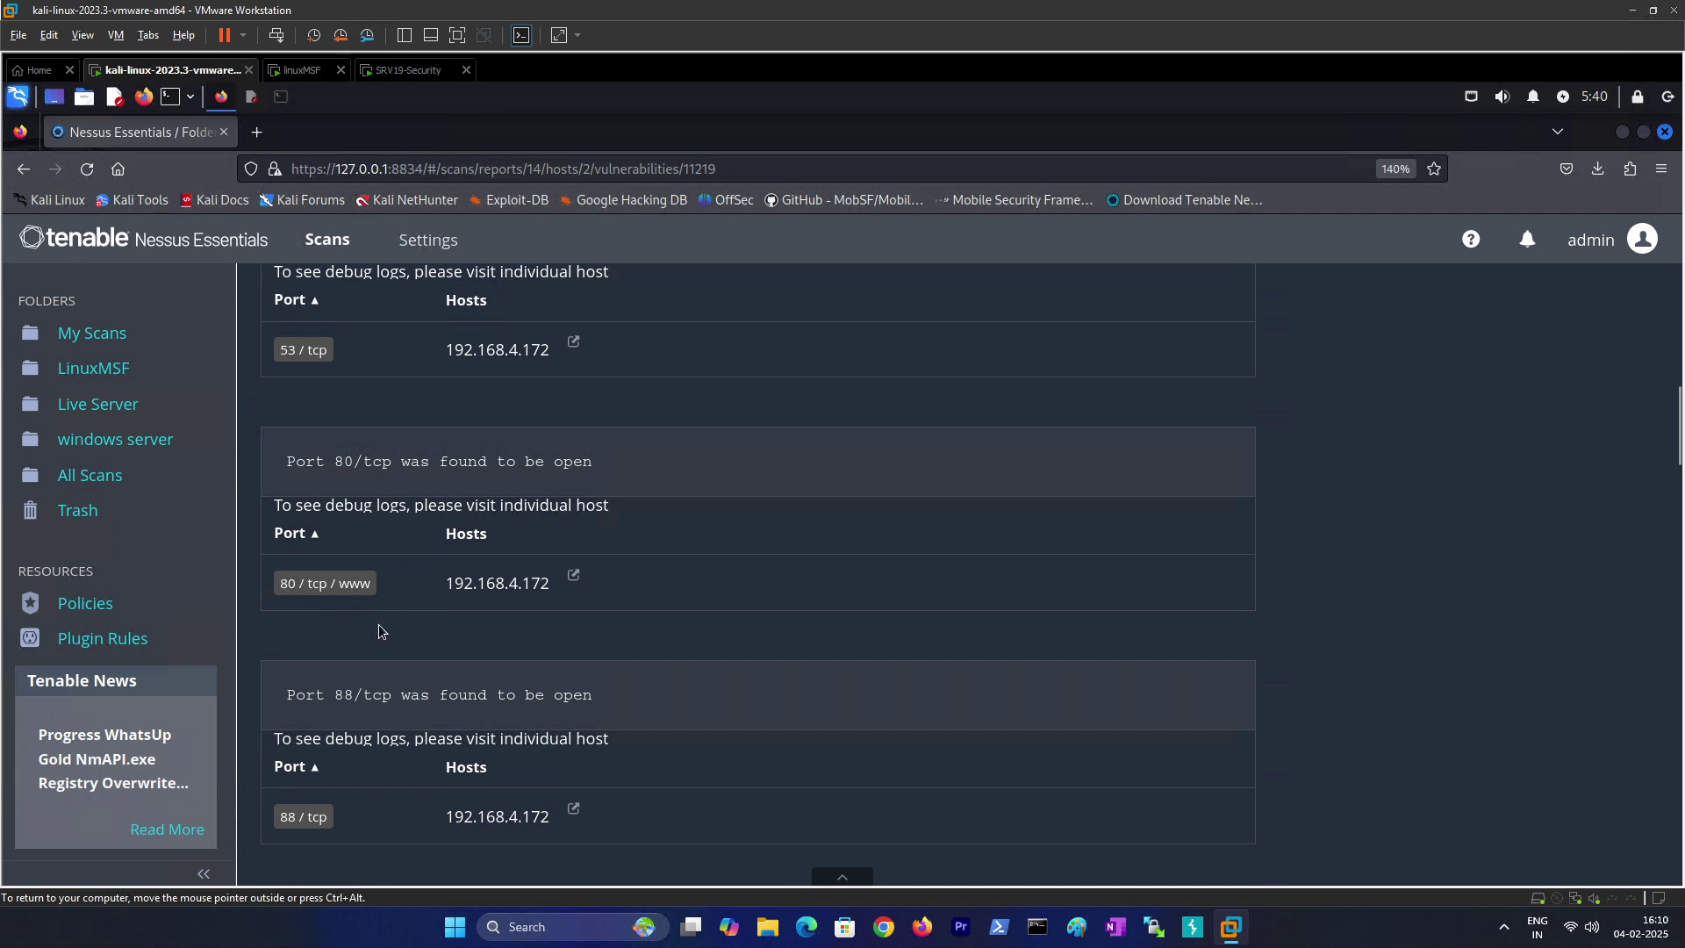
scroll(381, 645, down, 5)
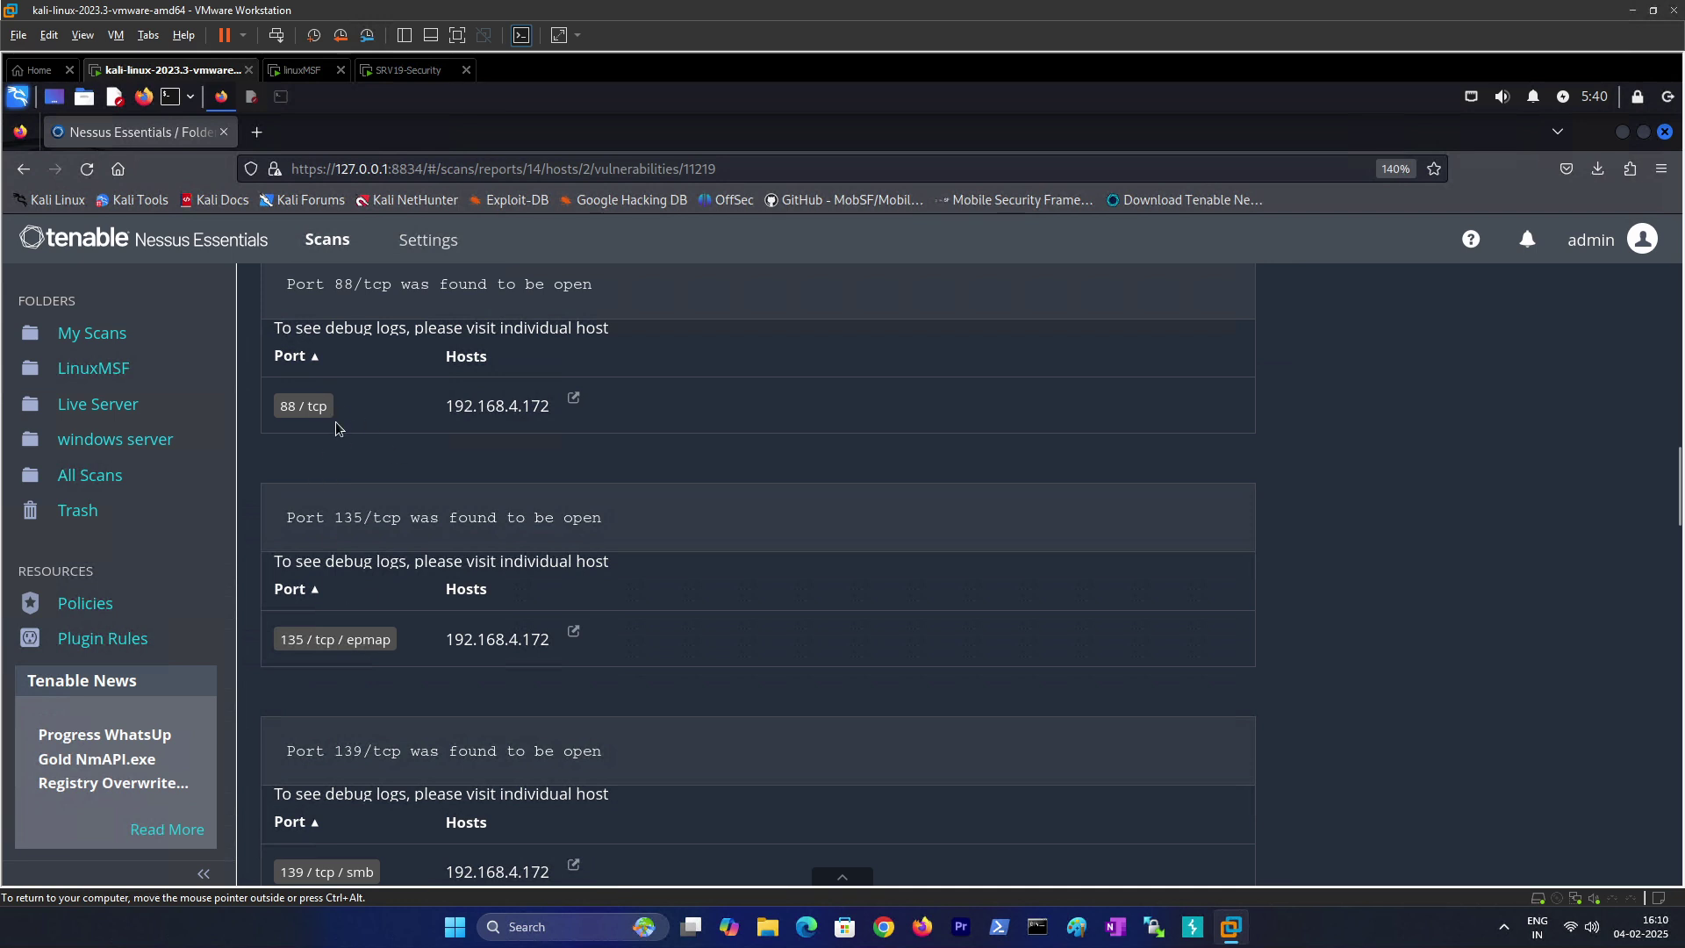
scroll(344, 409, up, 2)
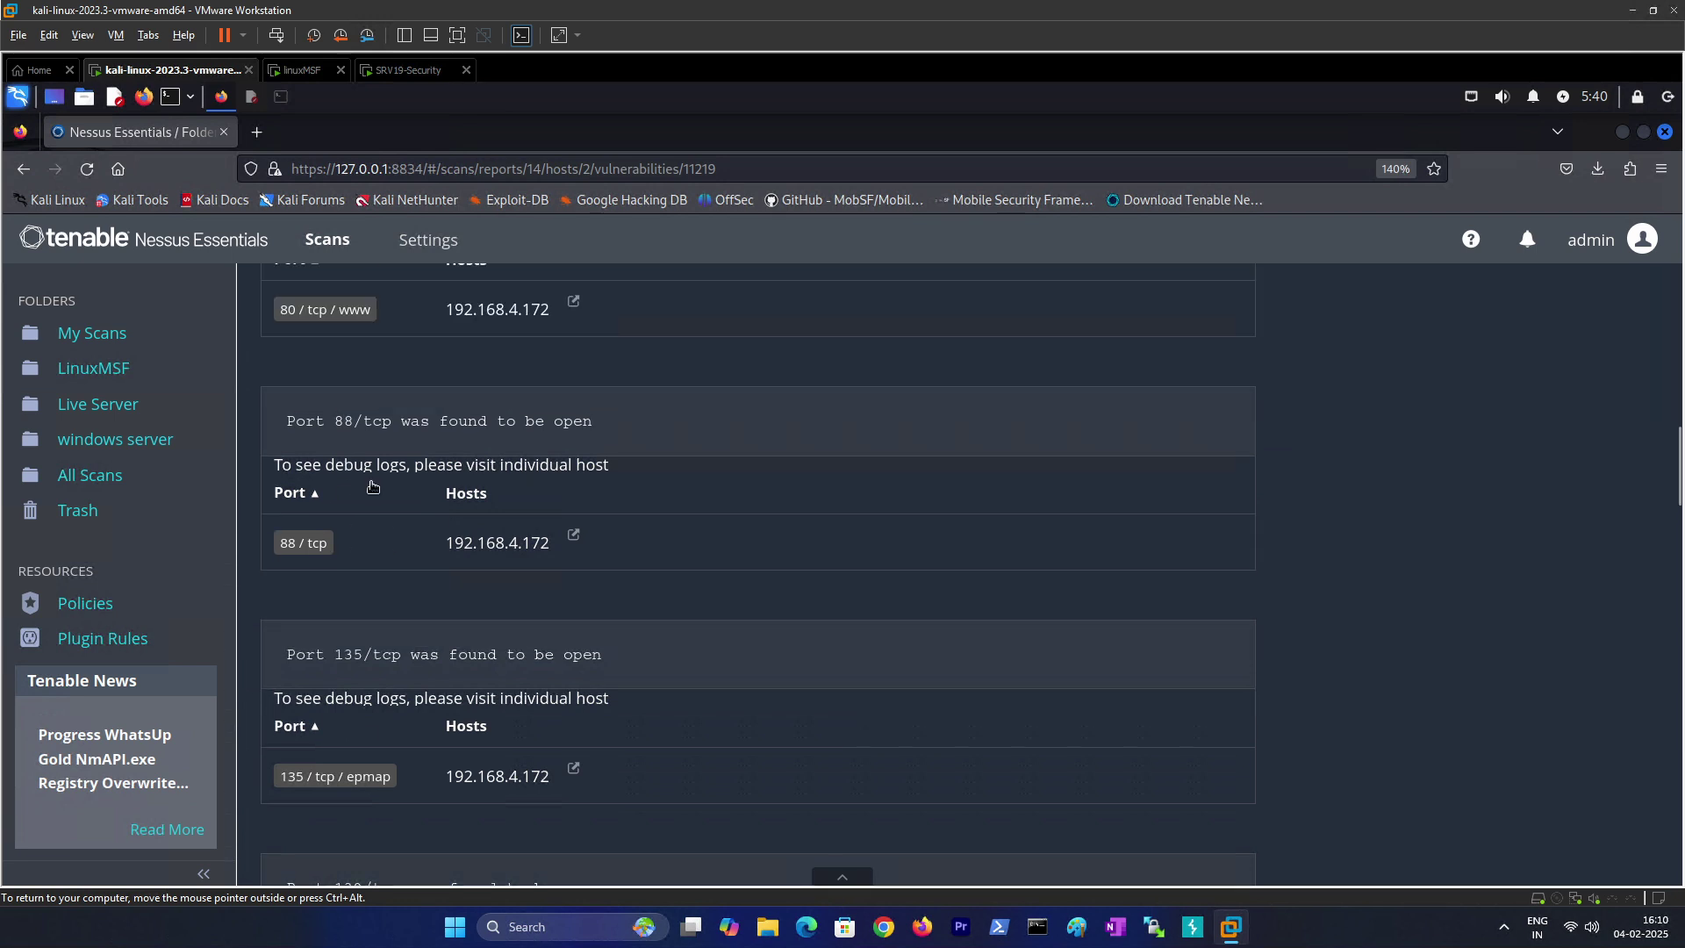
scroll(342, 572, down, 4)
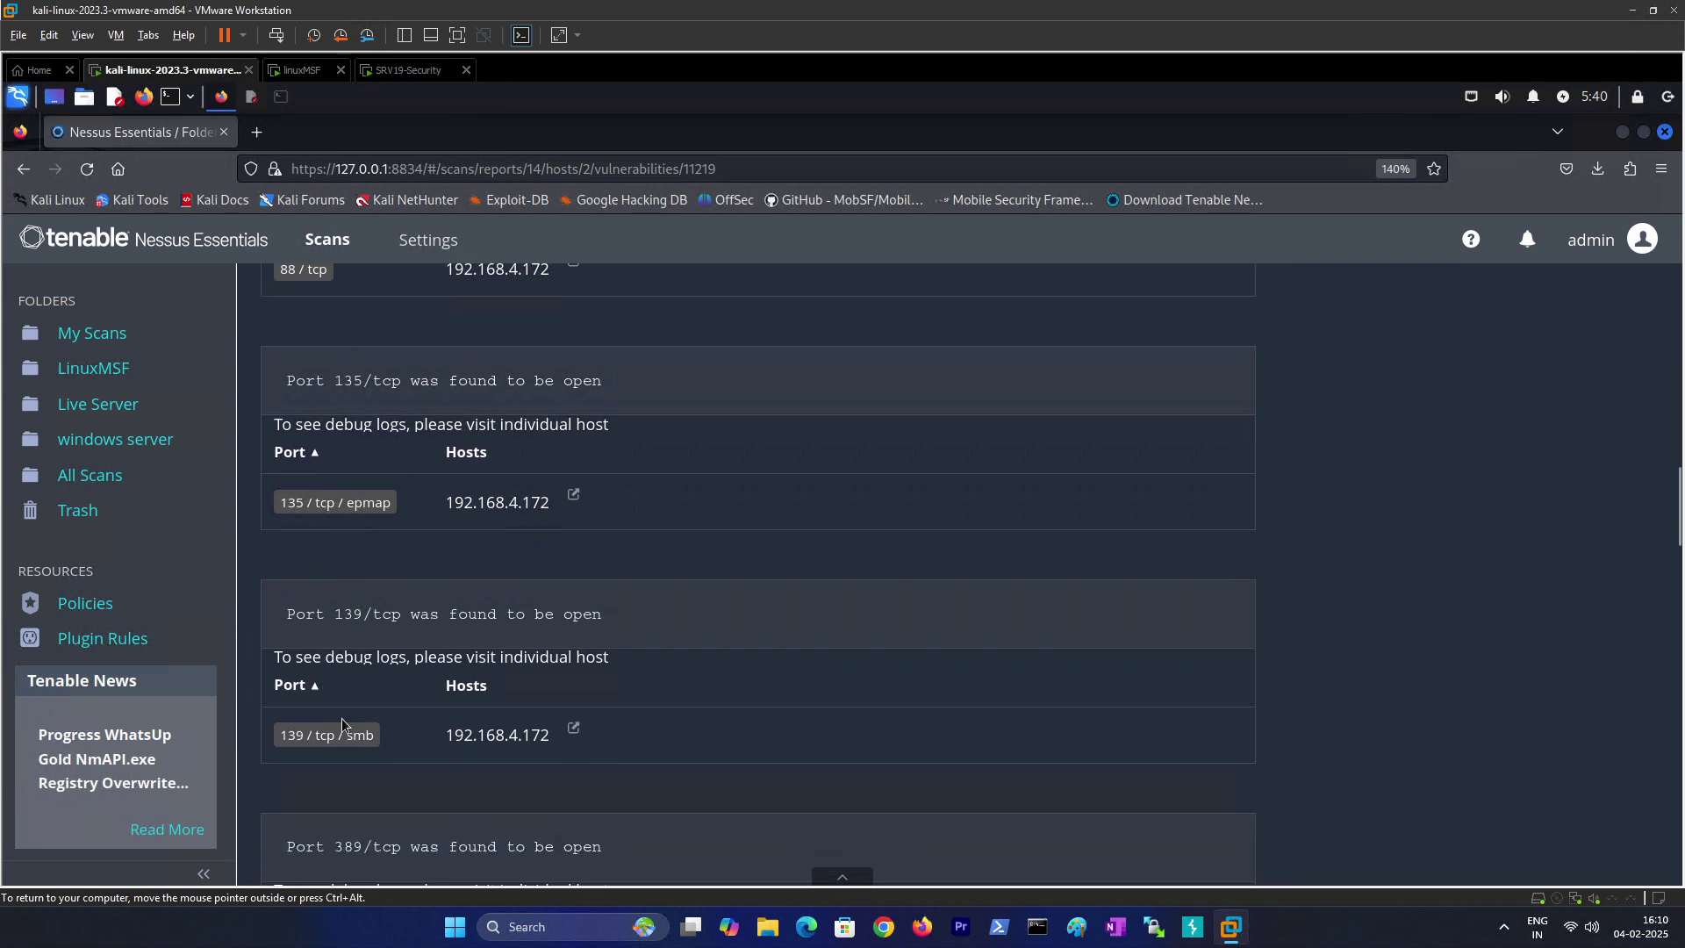
scroll(340, 720, down, 4)
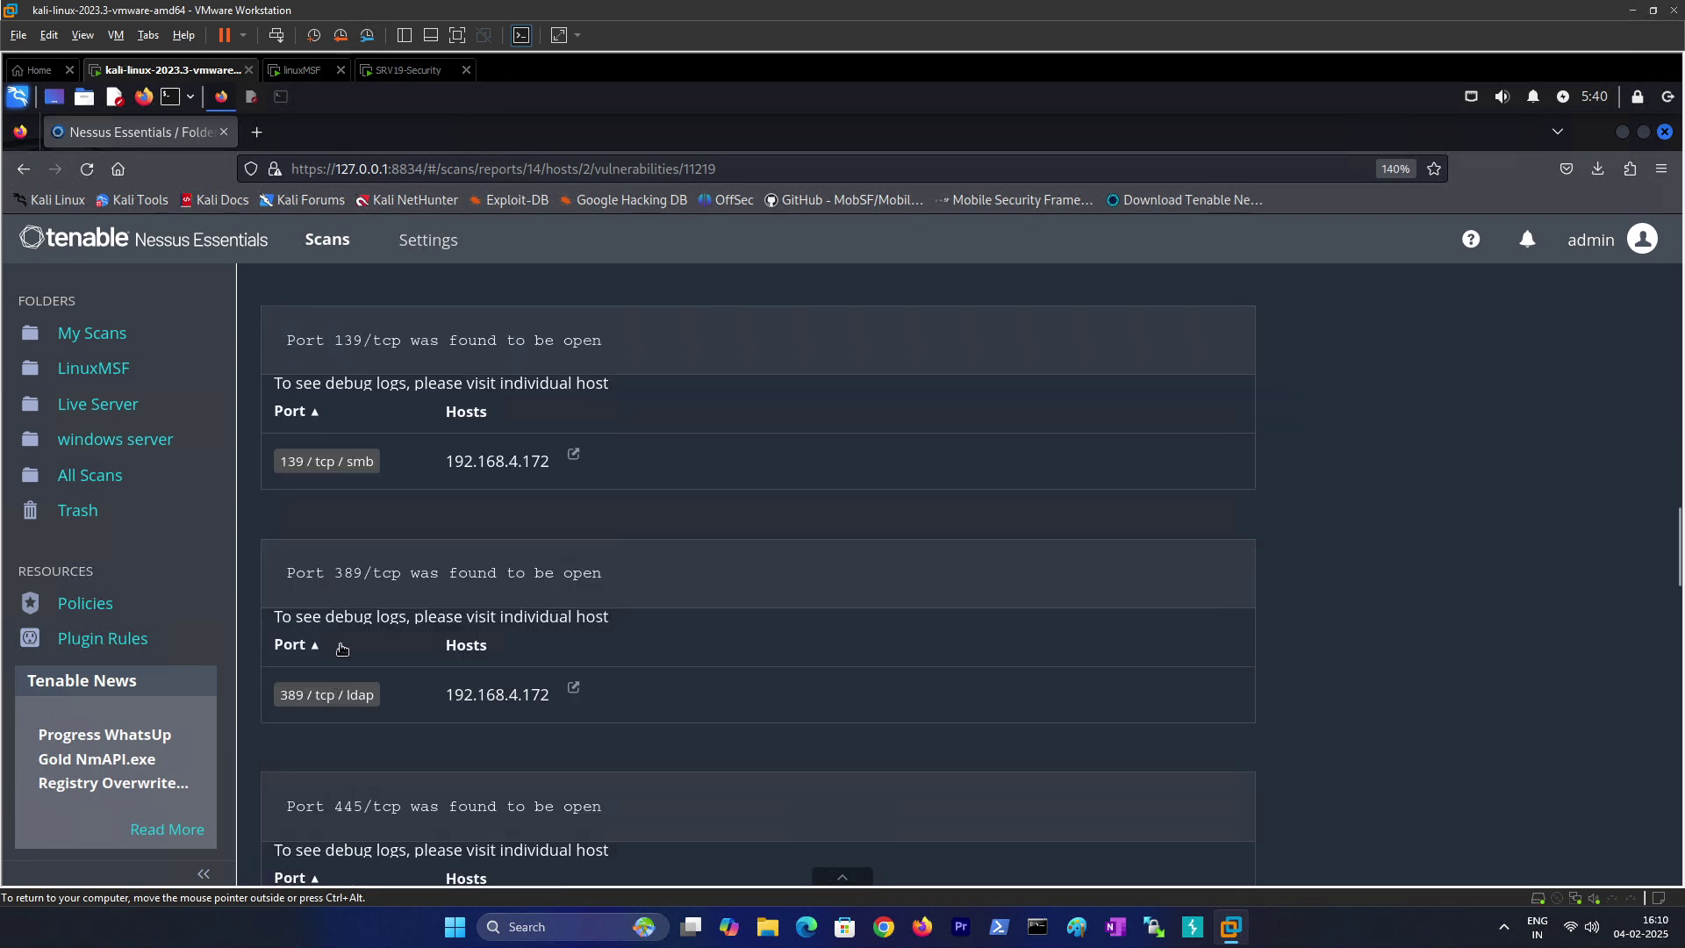
scroll(349, 693, down, 8)
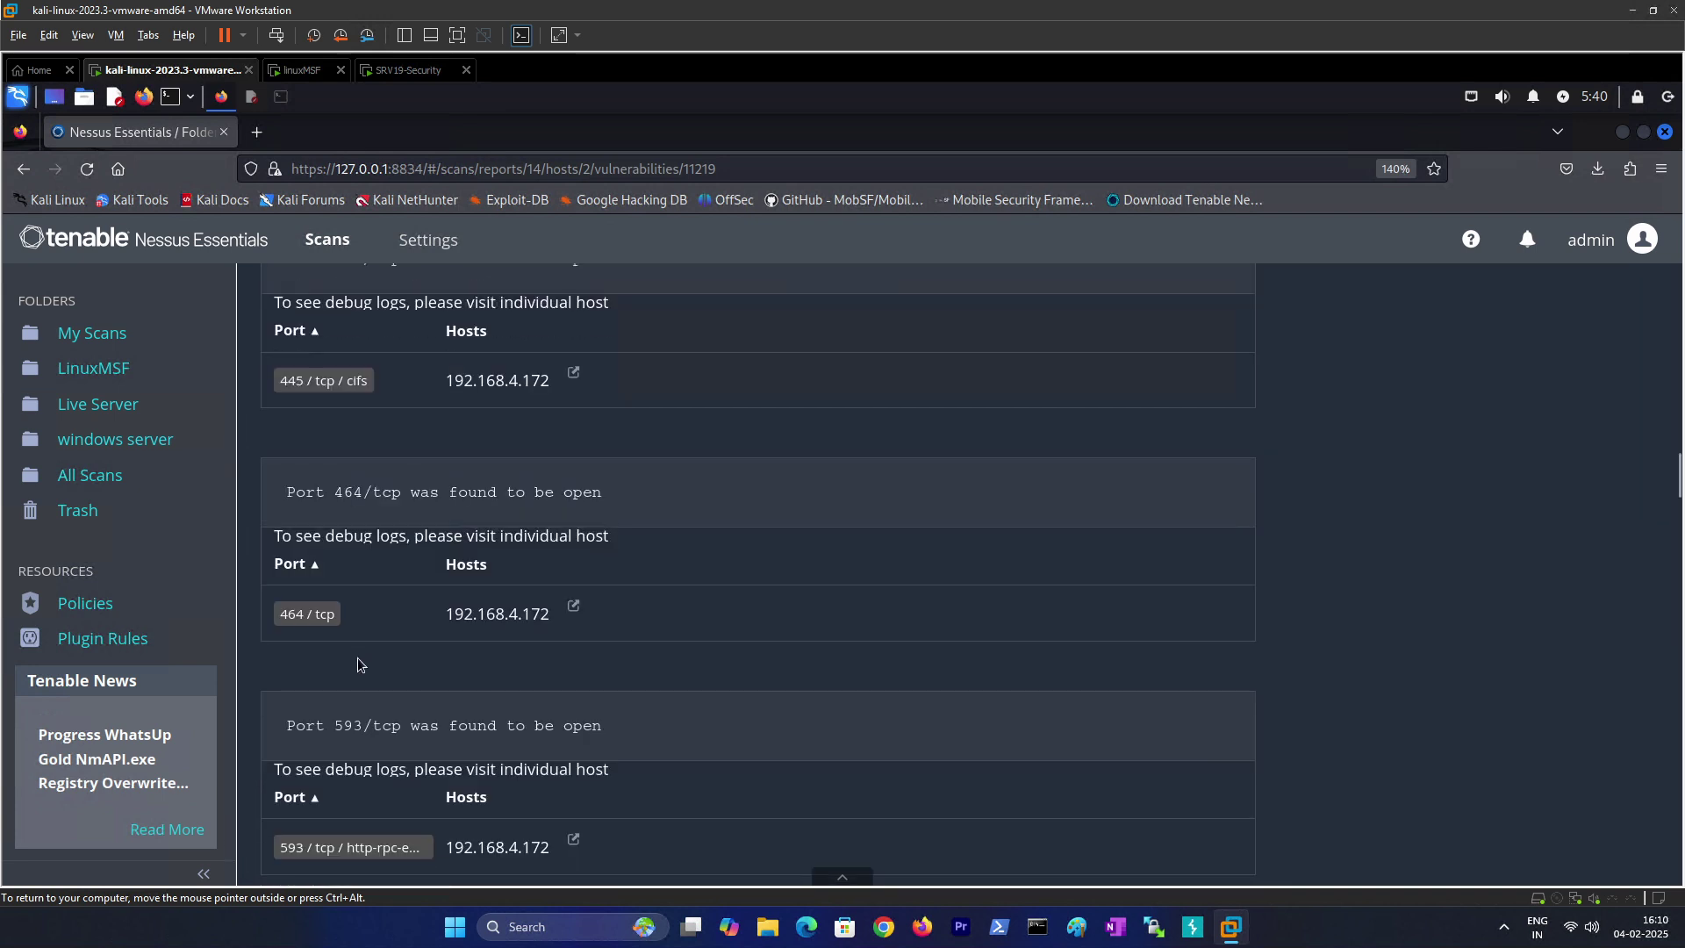
scroll(356, 657, down, 6)
scroll(333, 495, up, 20)
scroll(333, 494, up, 8)
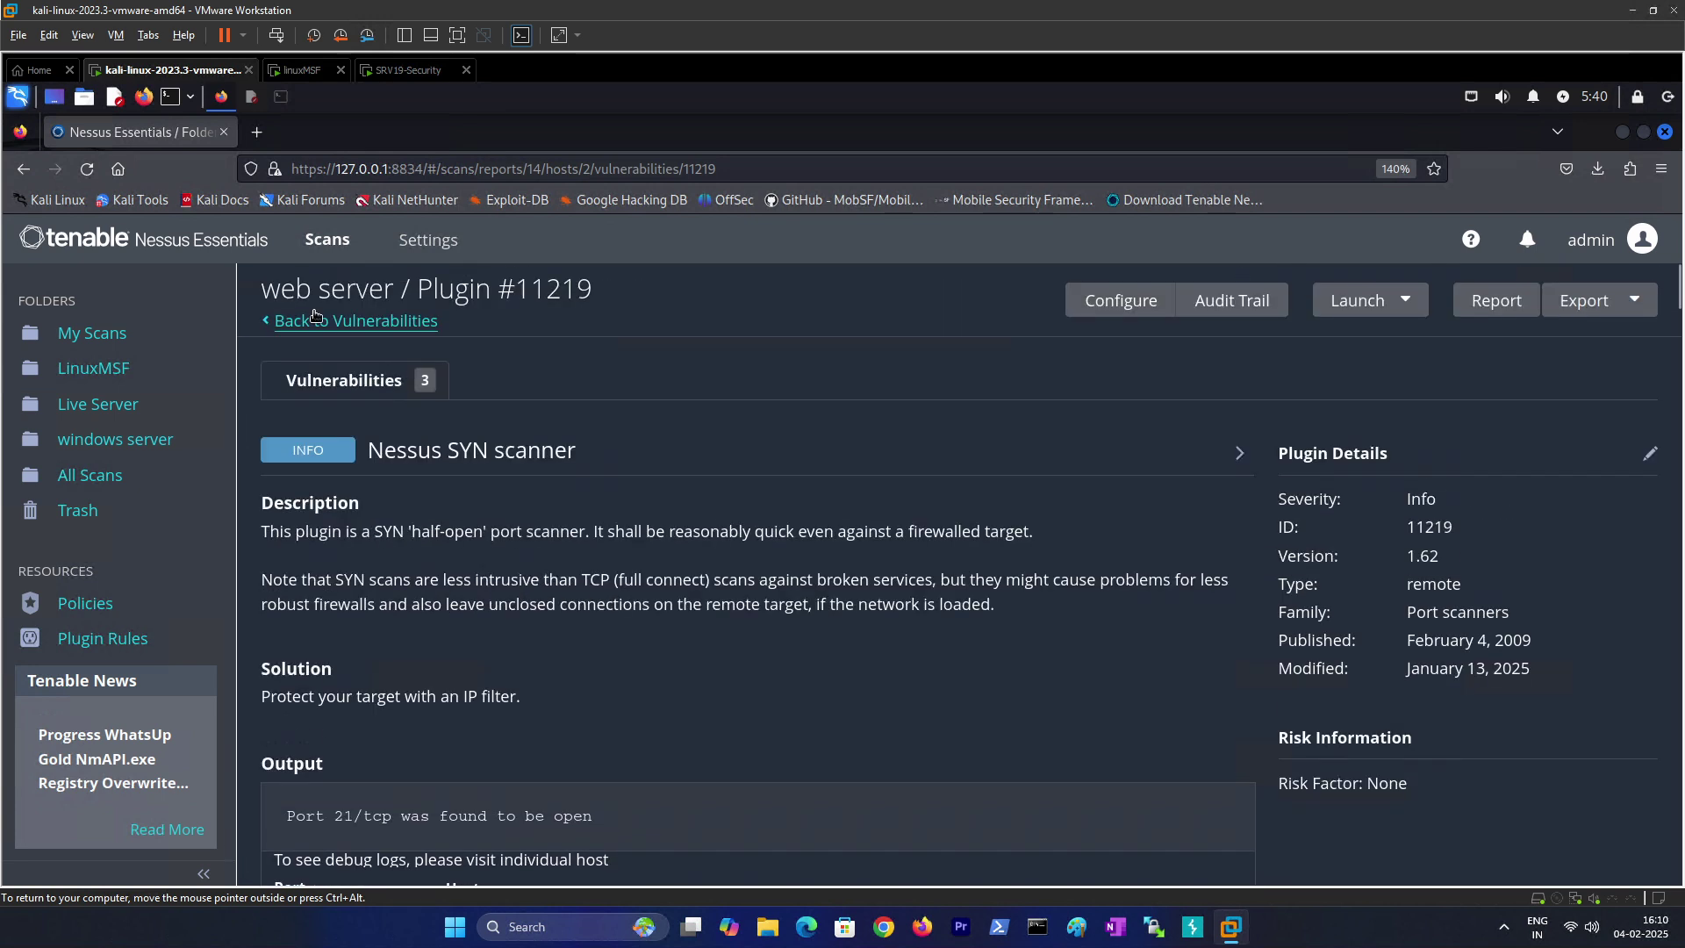
click(325, 387)
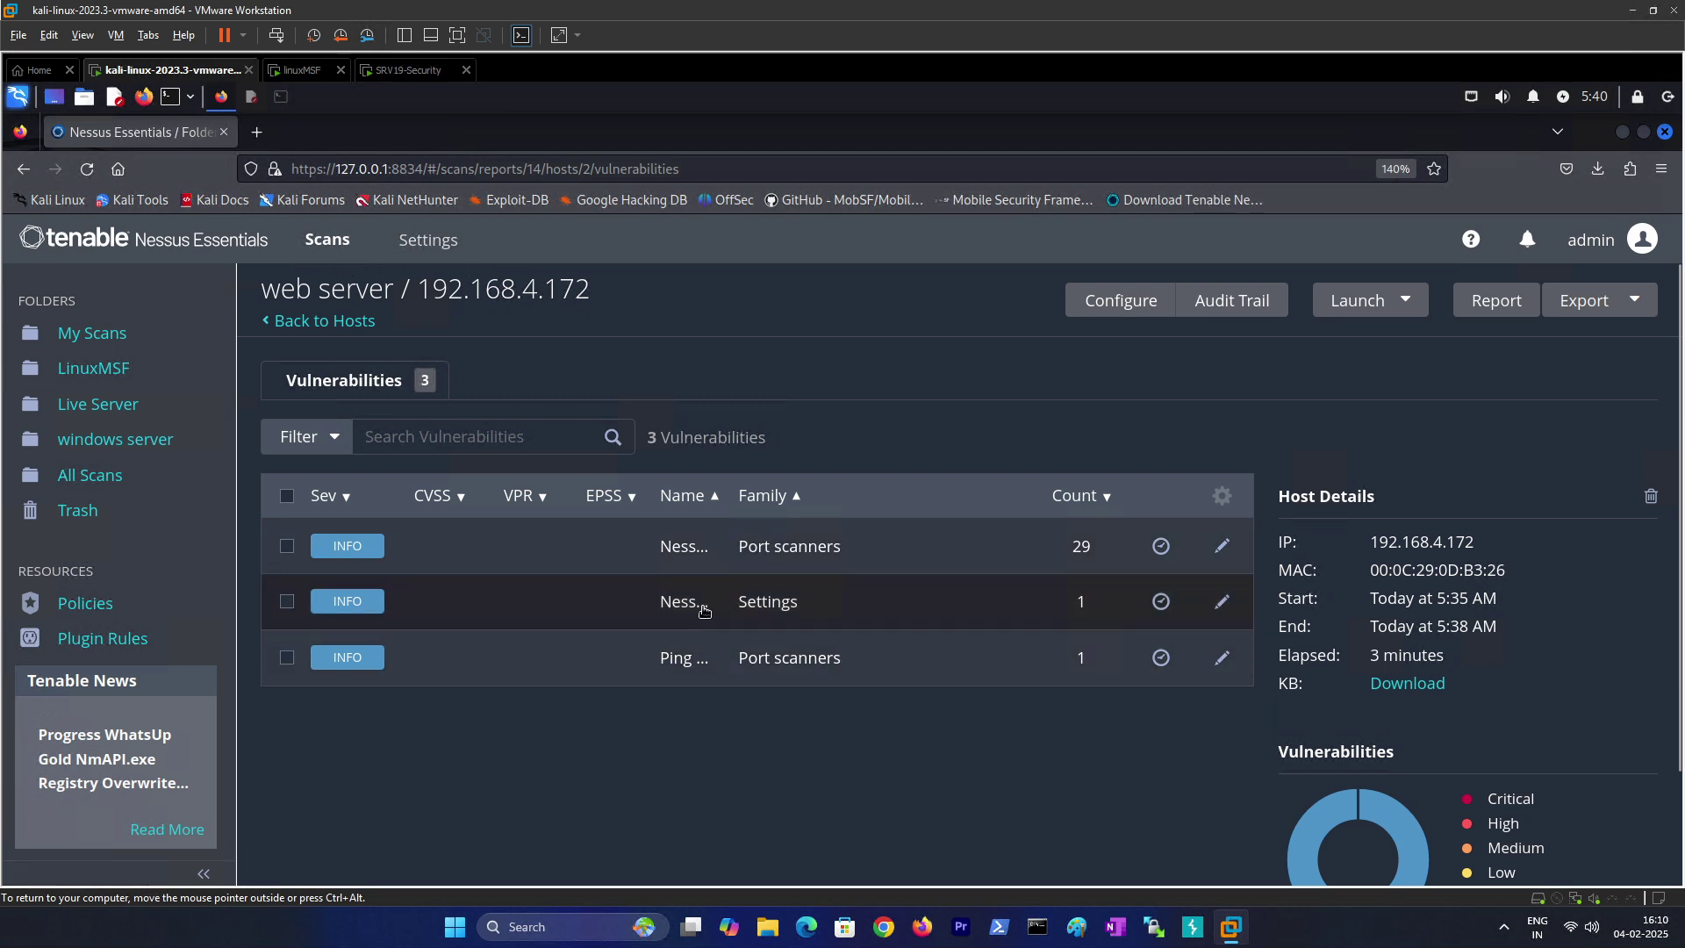
Step: Check the Ping the remote host output and highlight the hardware address, then go back to the list
click(690, 659)
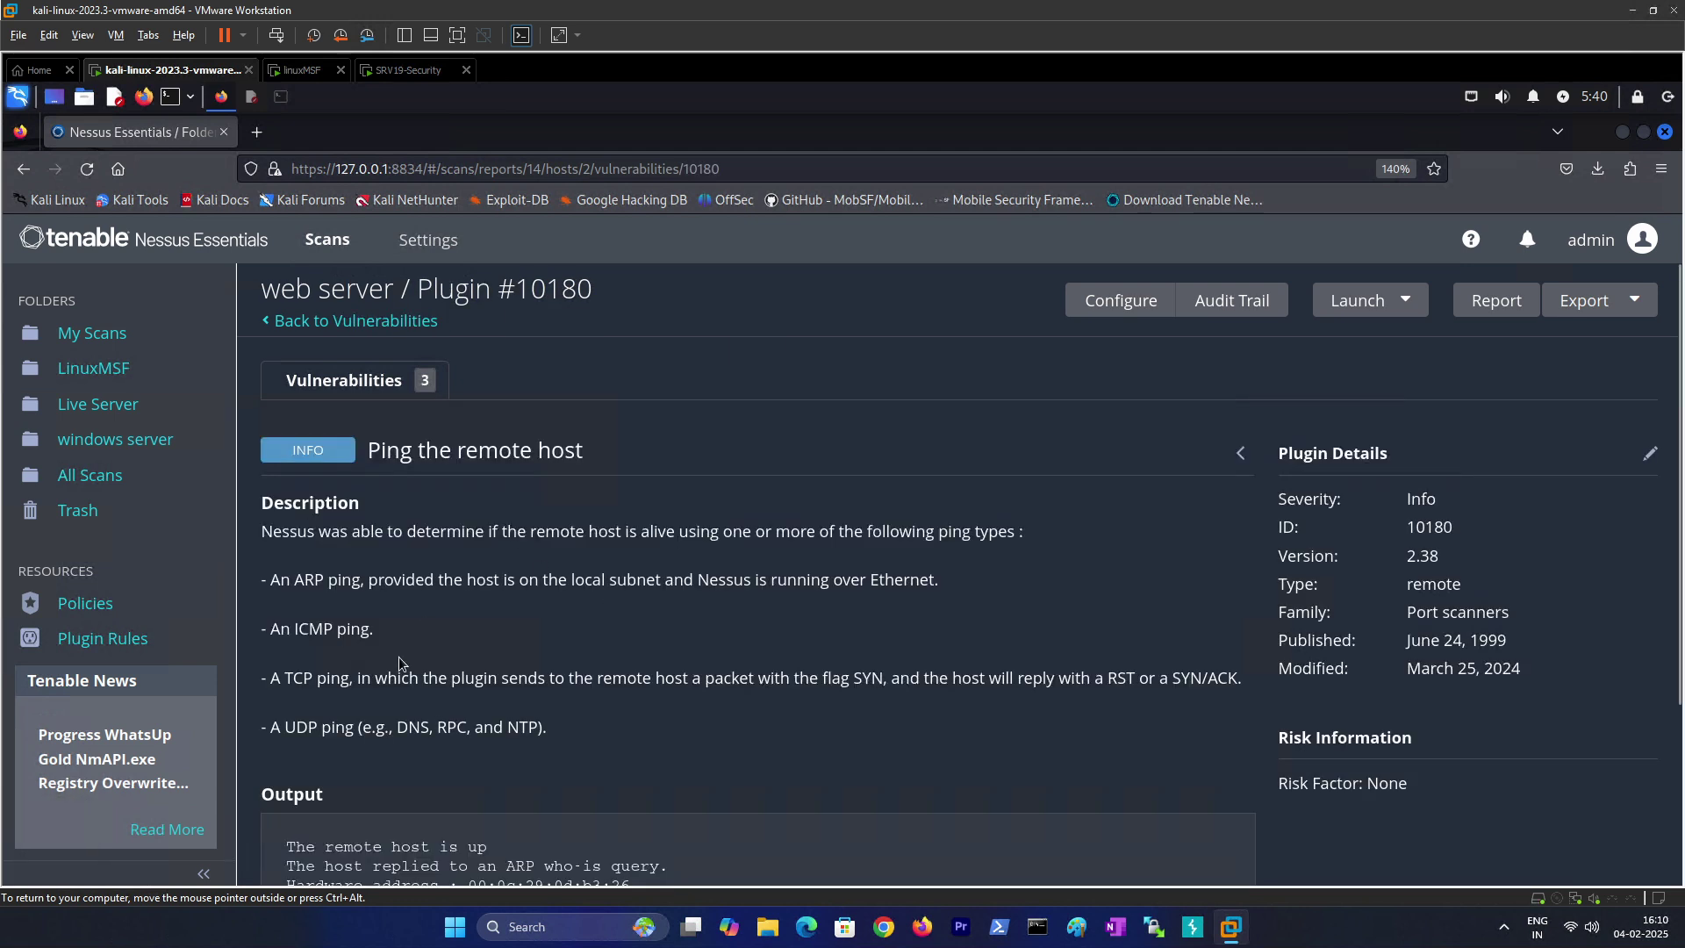
scroll(397, 660, down, 3)
drag(477, 663, 630, 663)
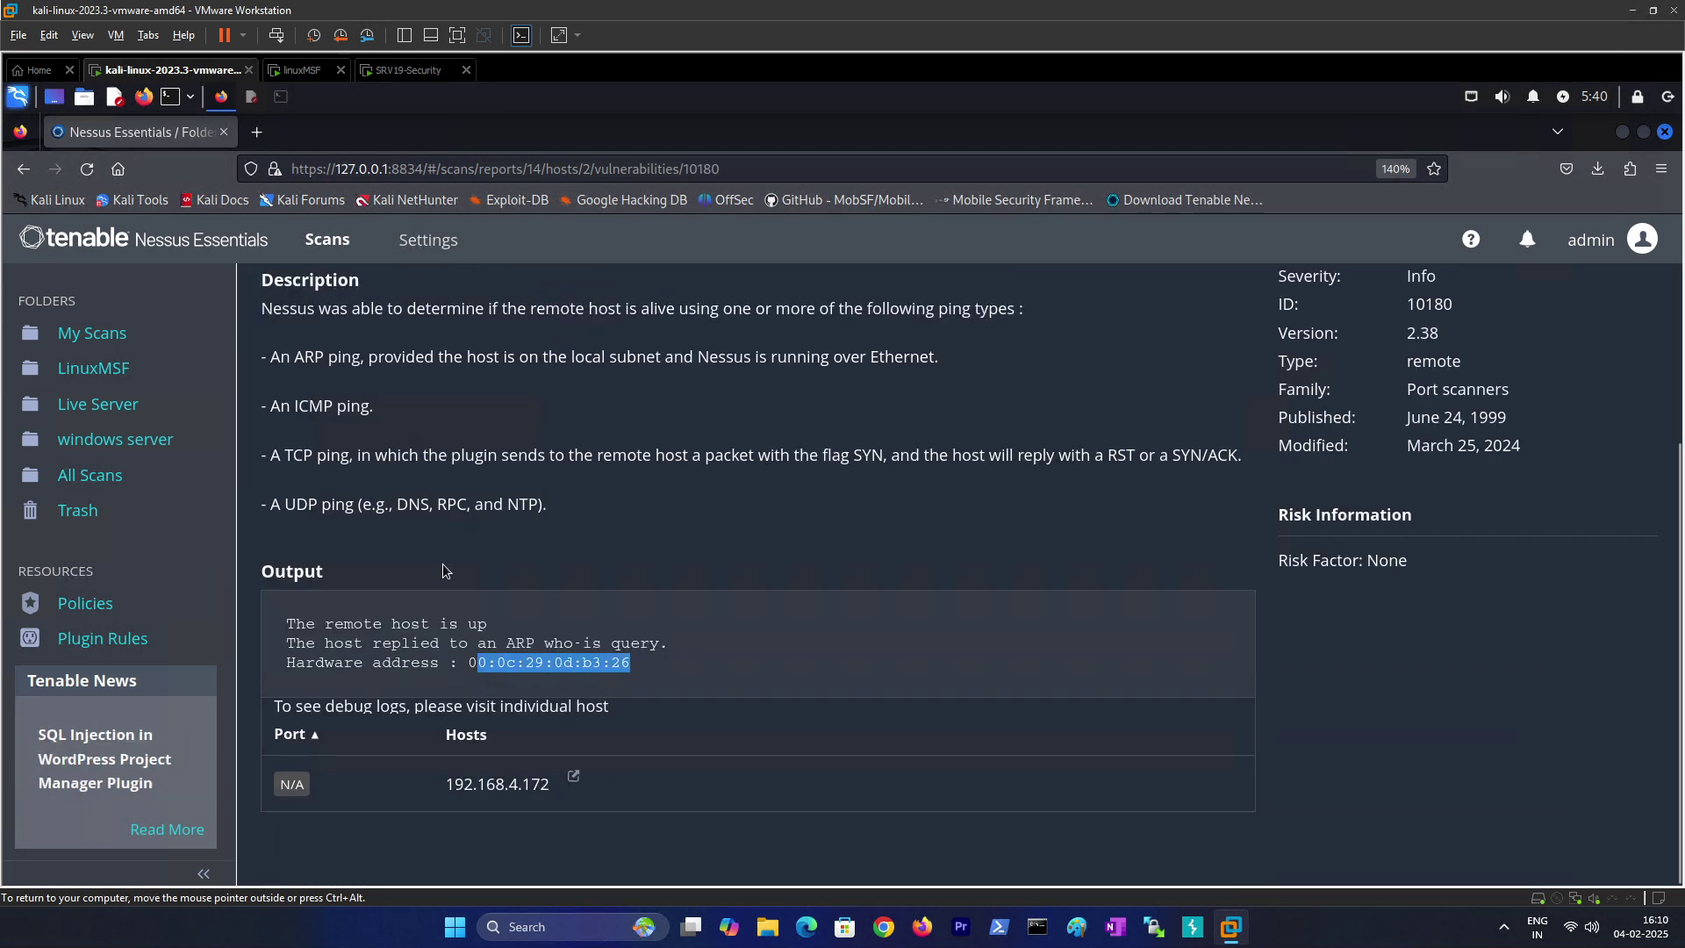
scroll(442, 564, up, 3)
click(316, 387)
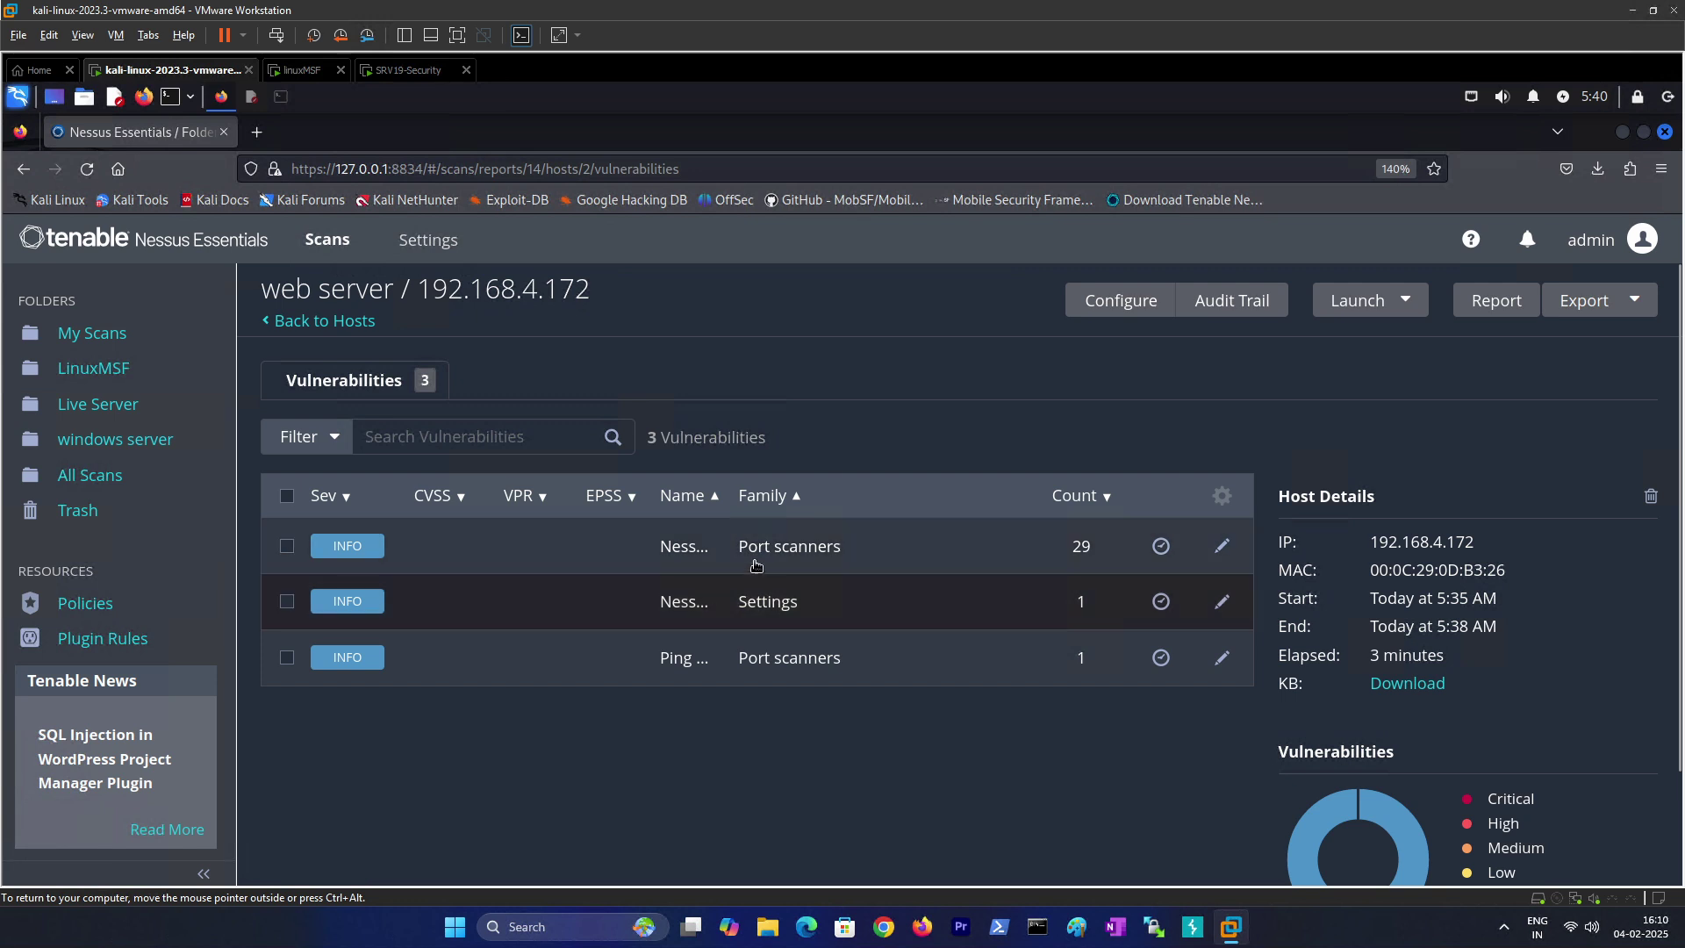
Step: Open the Nessus SYN scanner results (Plugin #11219) and scroll through the open ports
click(395, 489)
scroll(446, 625, down, 15)
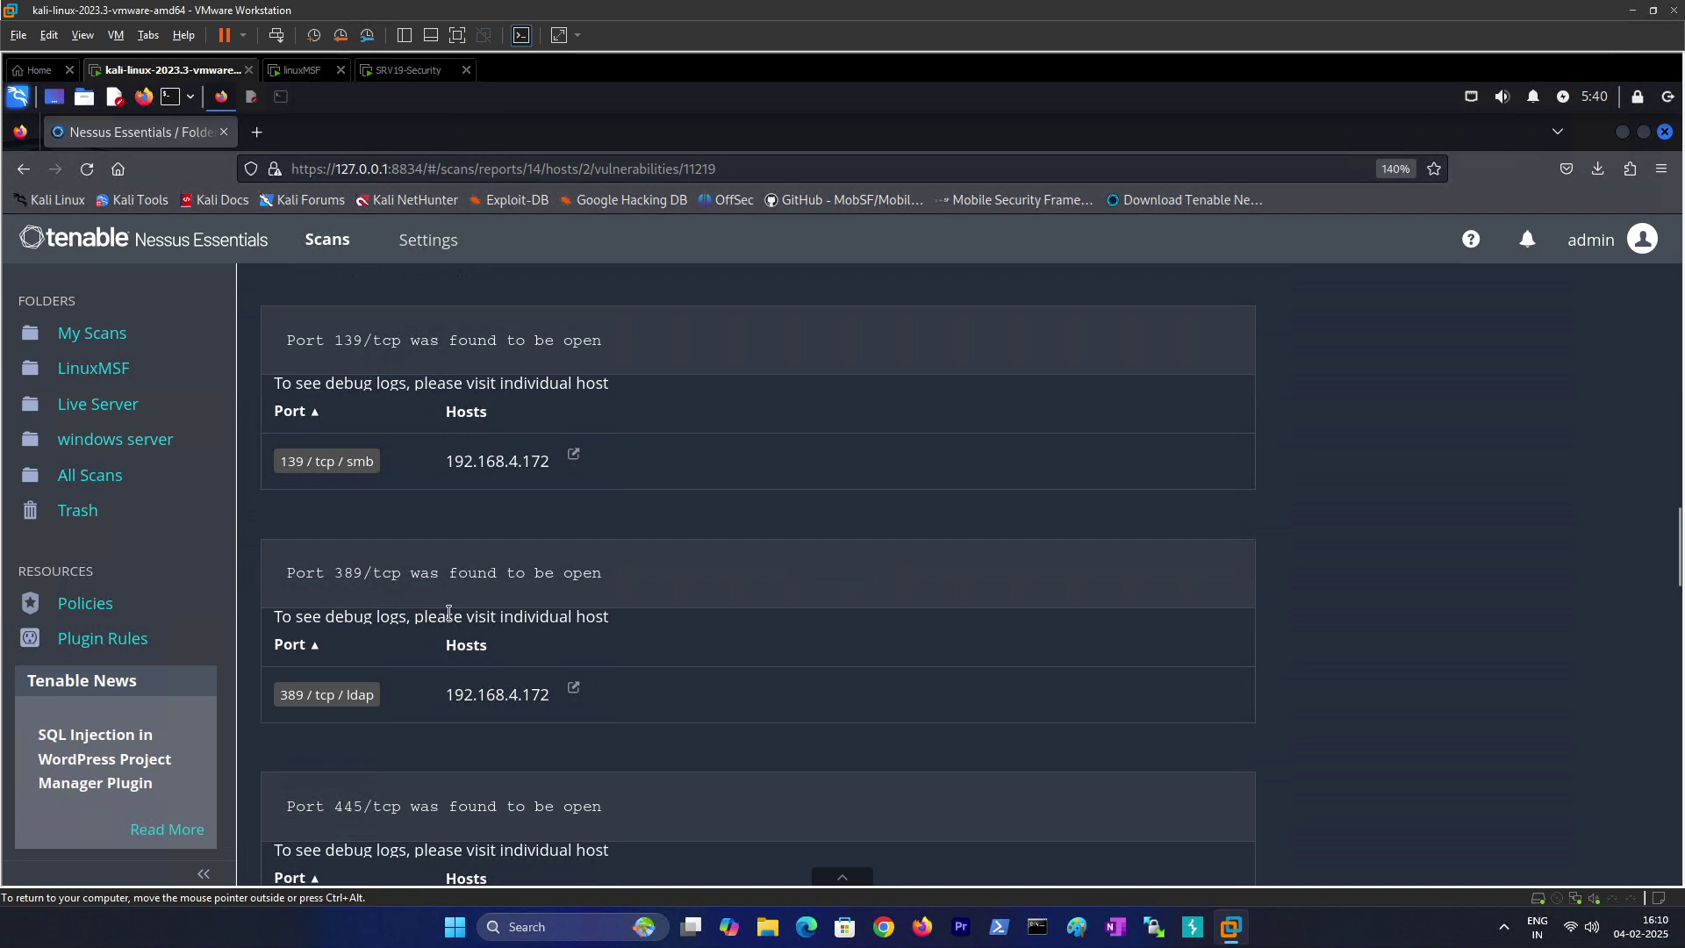
scroll(448, 612, down, 15)
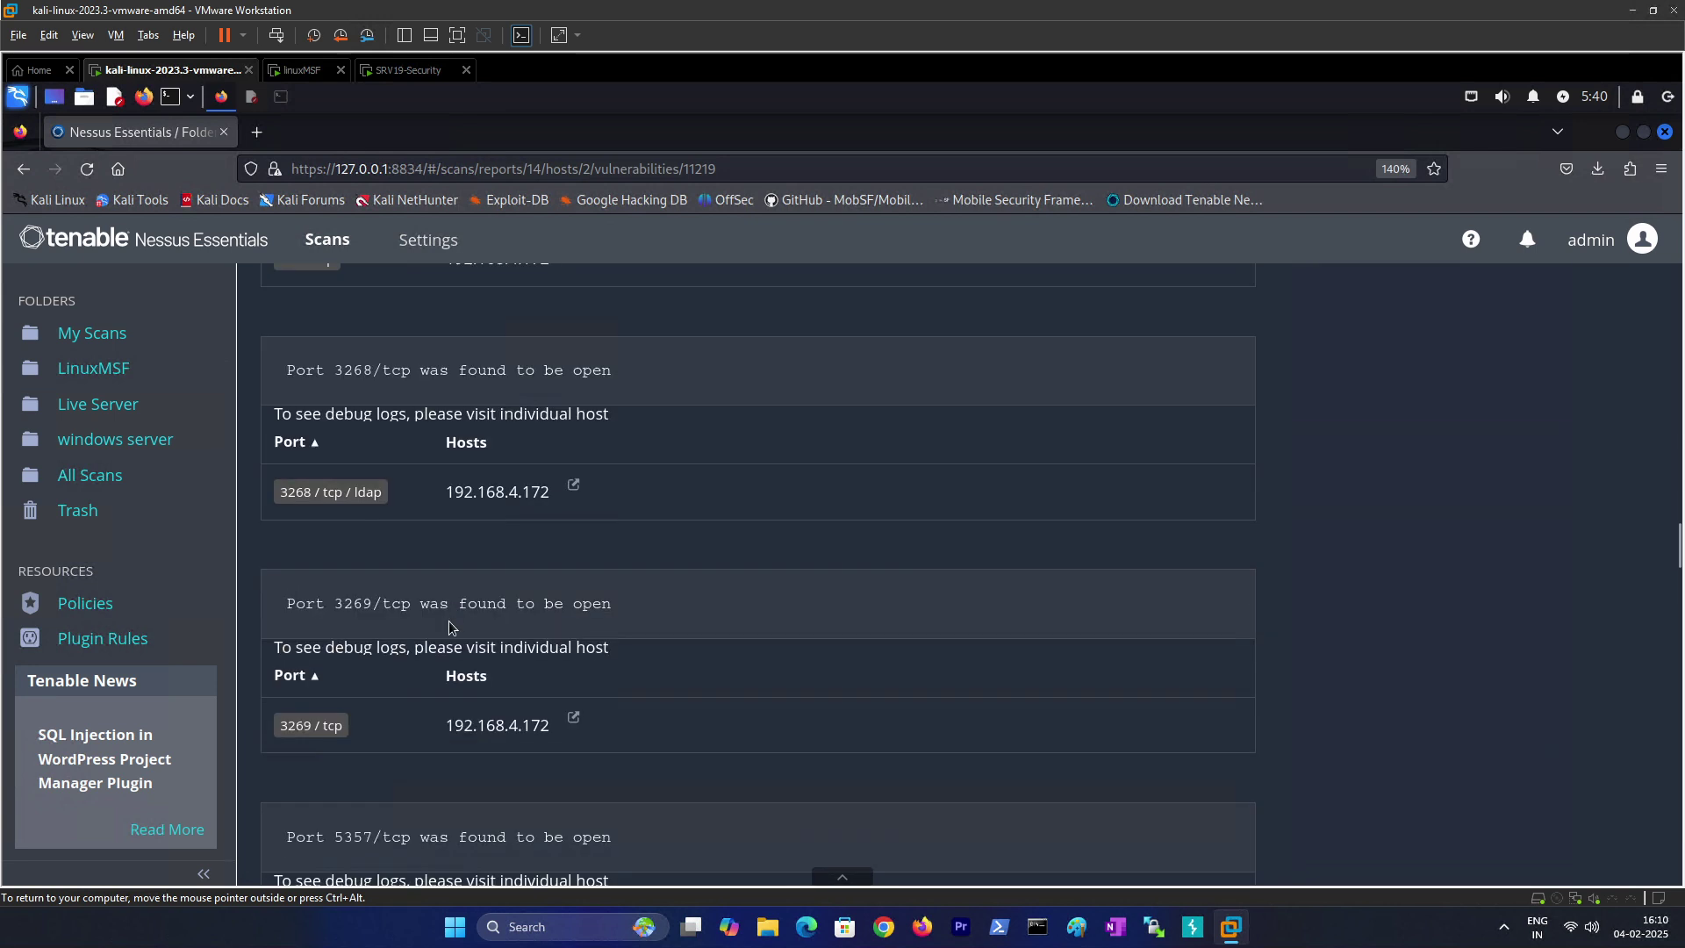
scroll(448, 625, up, 20)
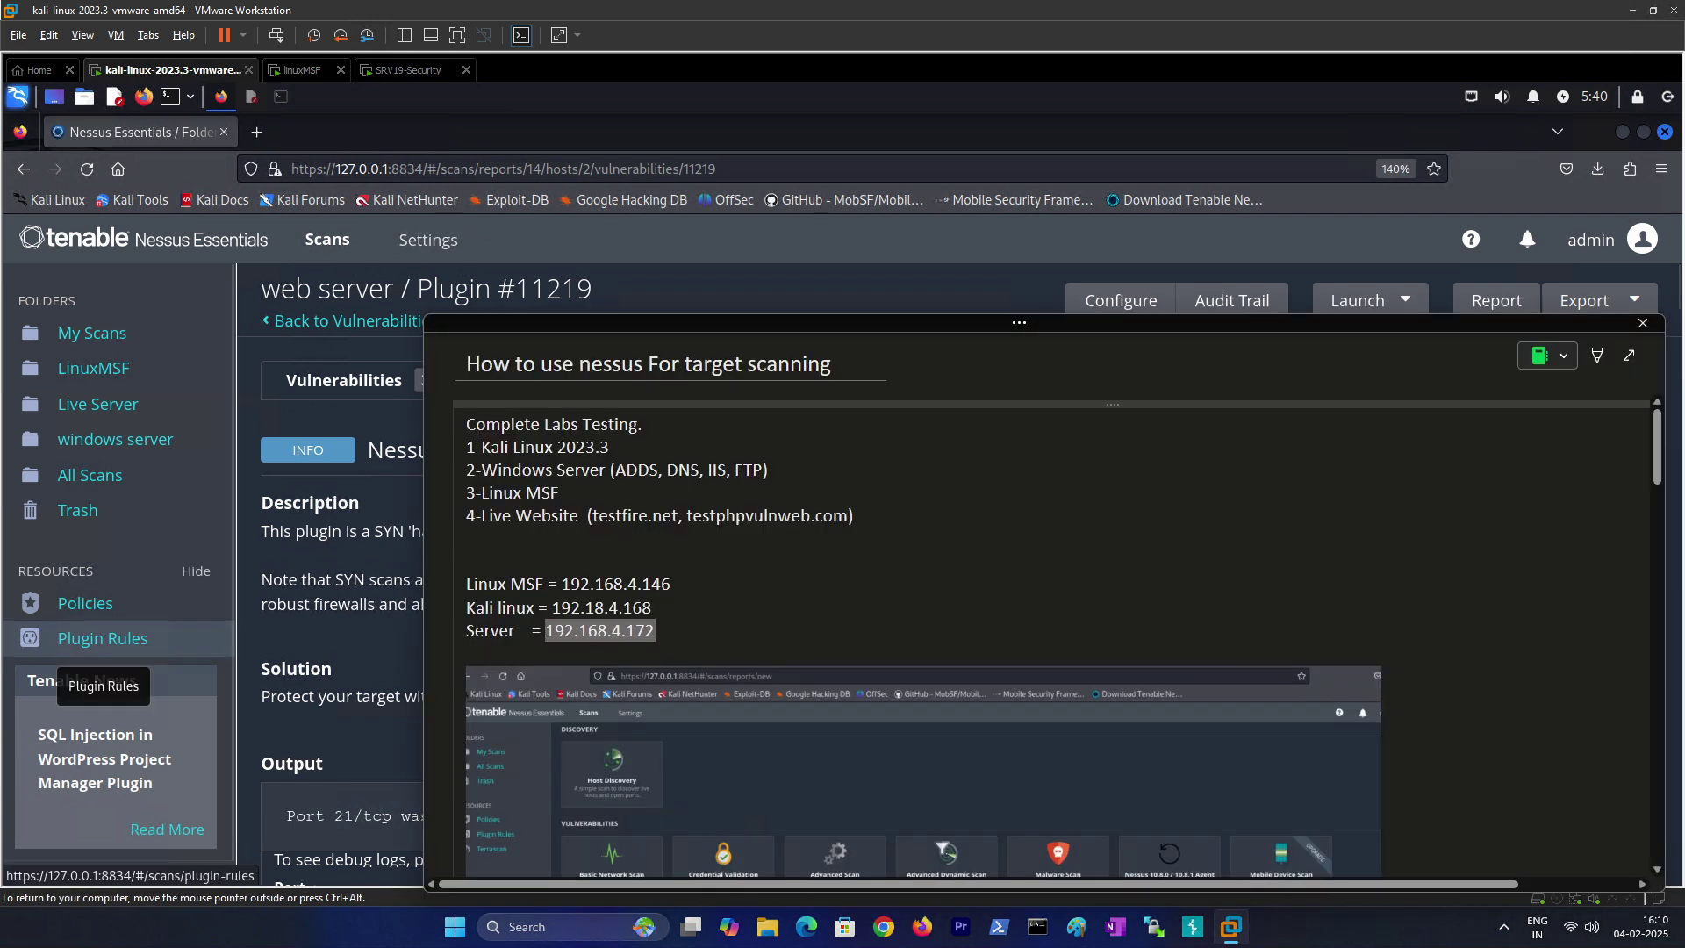
Step: Select the testfire.net address in the lab notes' Live Website line, then close the notes window
click(660, 632)
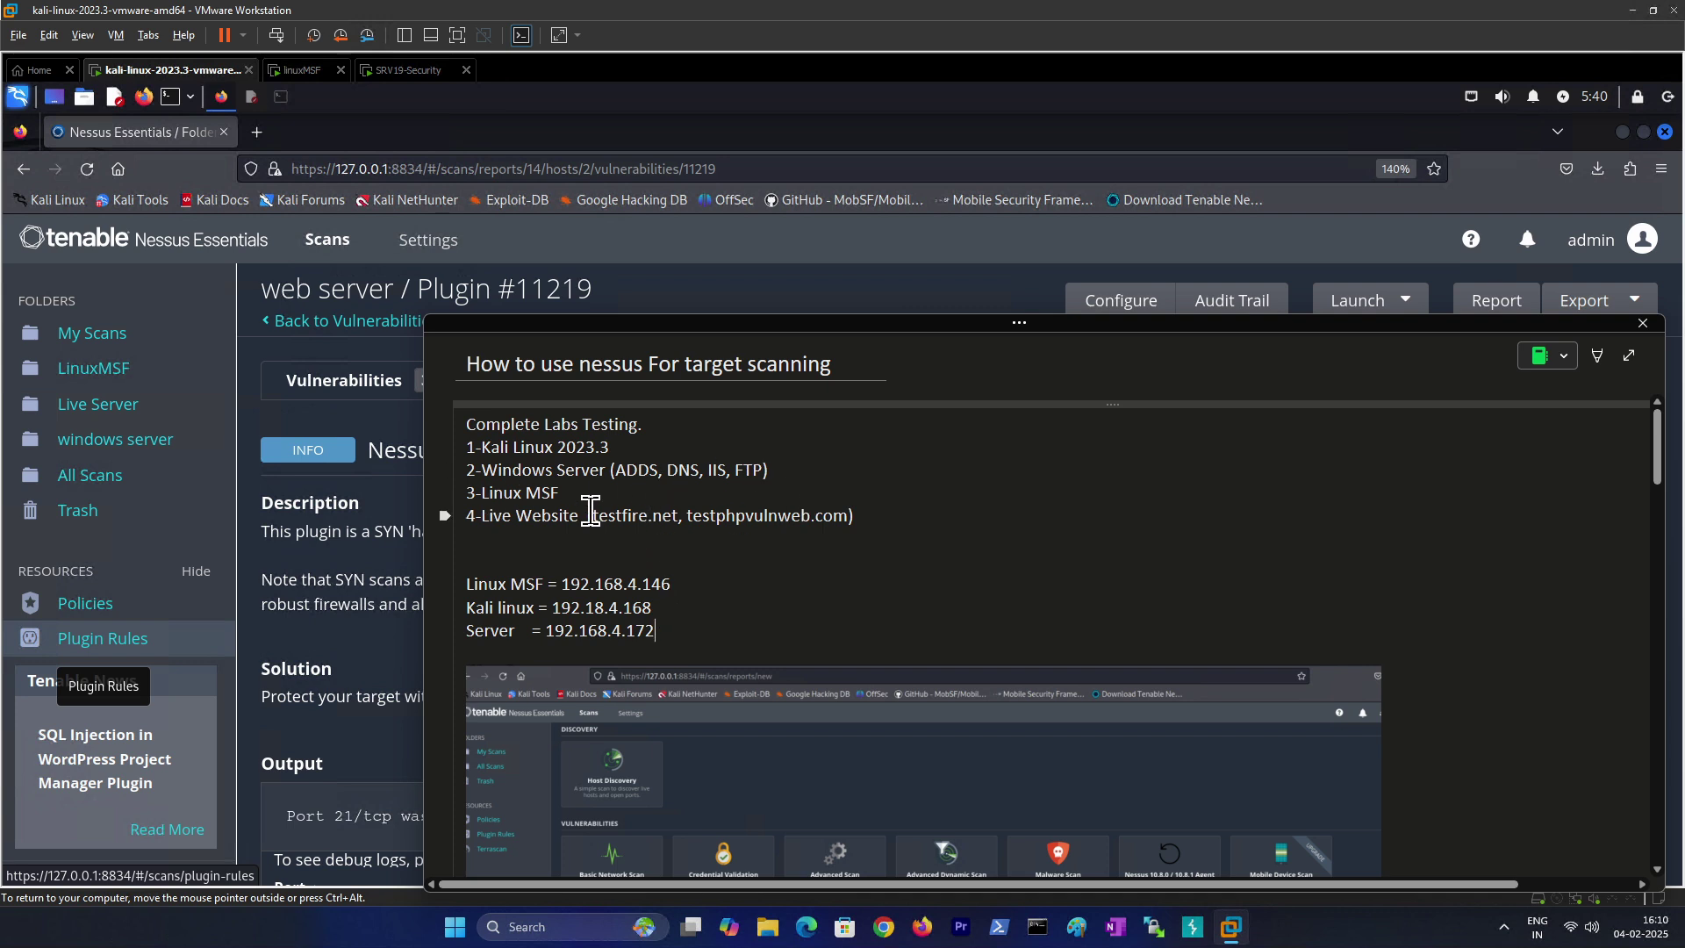
drag(591, 515, 676, 517)
scroll(637, 561, down, 10)
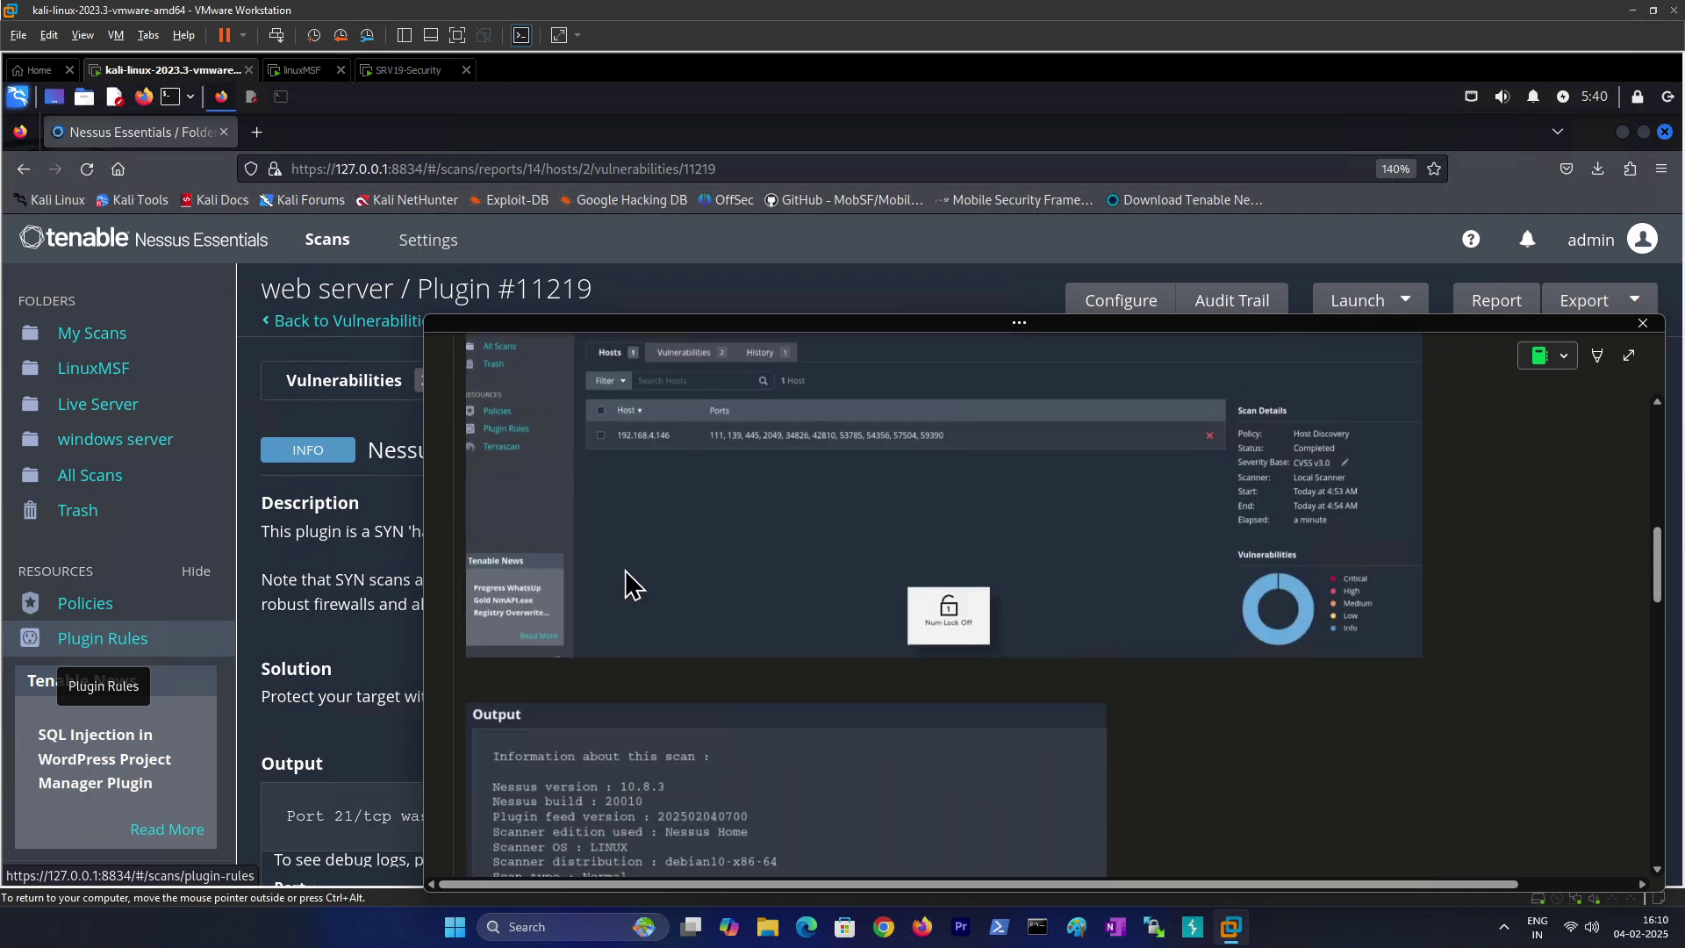
scroll(625, 571, up, 10)
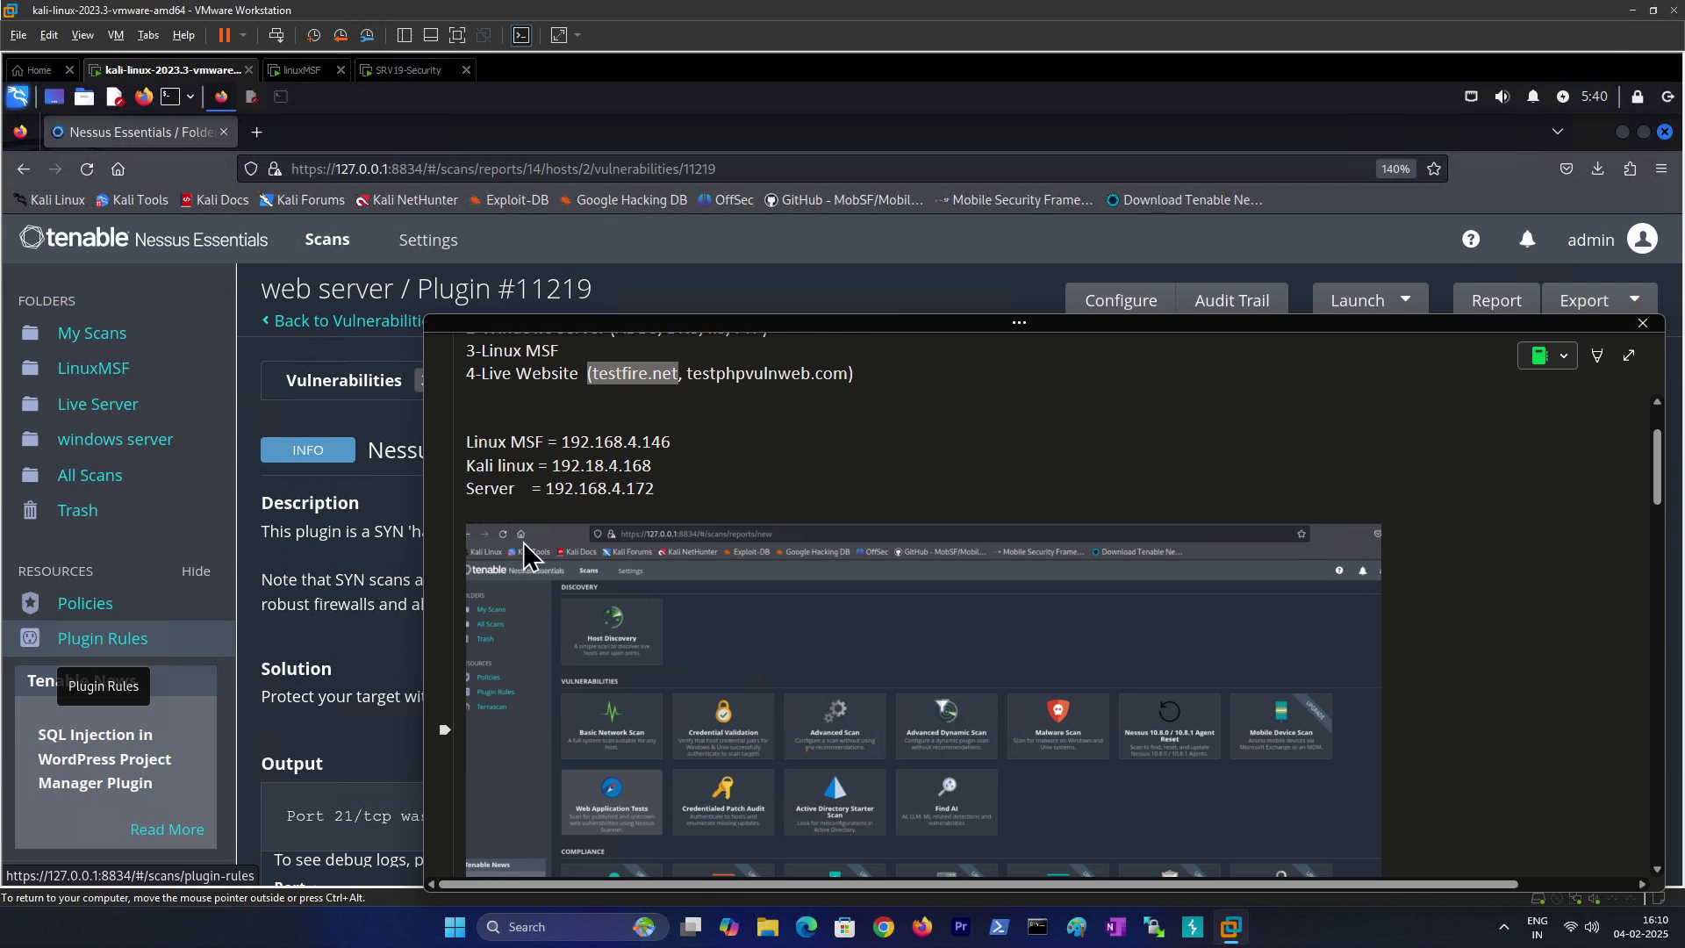
click(344, 553)
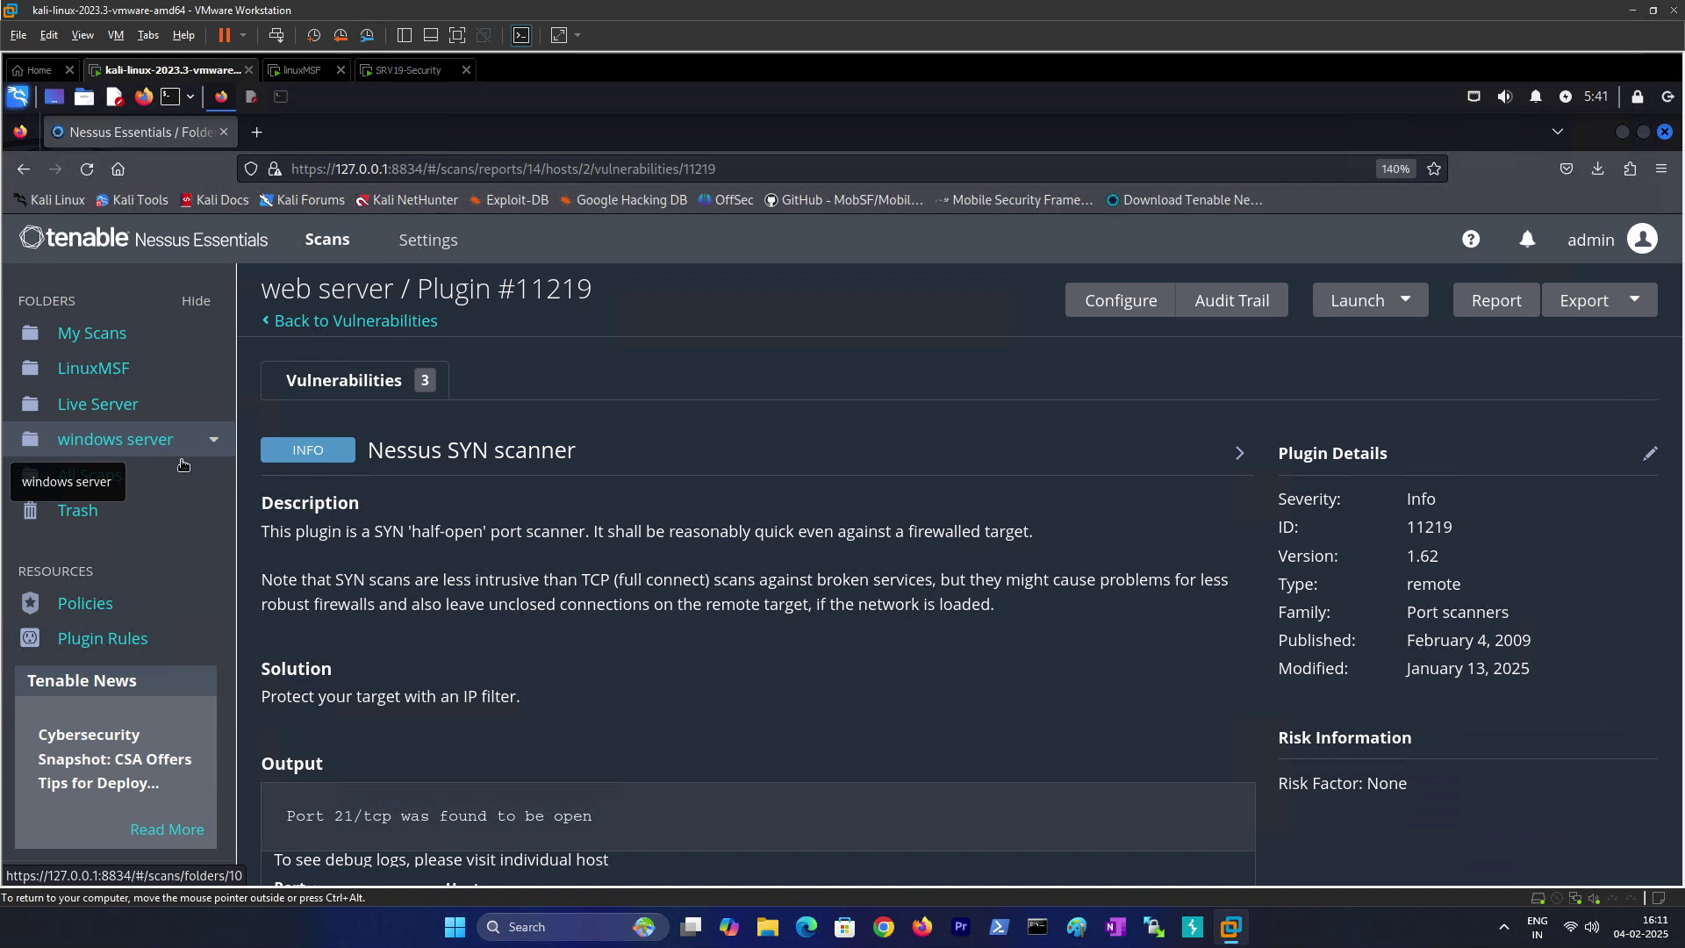
Step: Start a new Host Discovery scan inside the Live Server folder
click(94, 403)
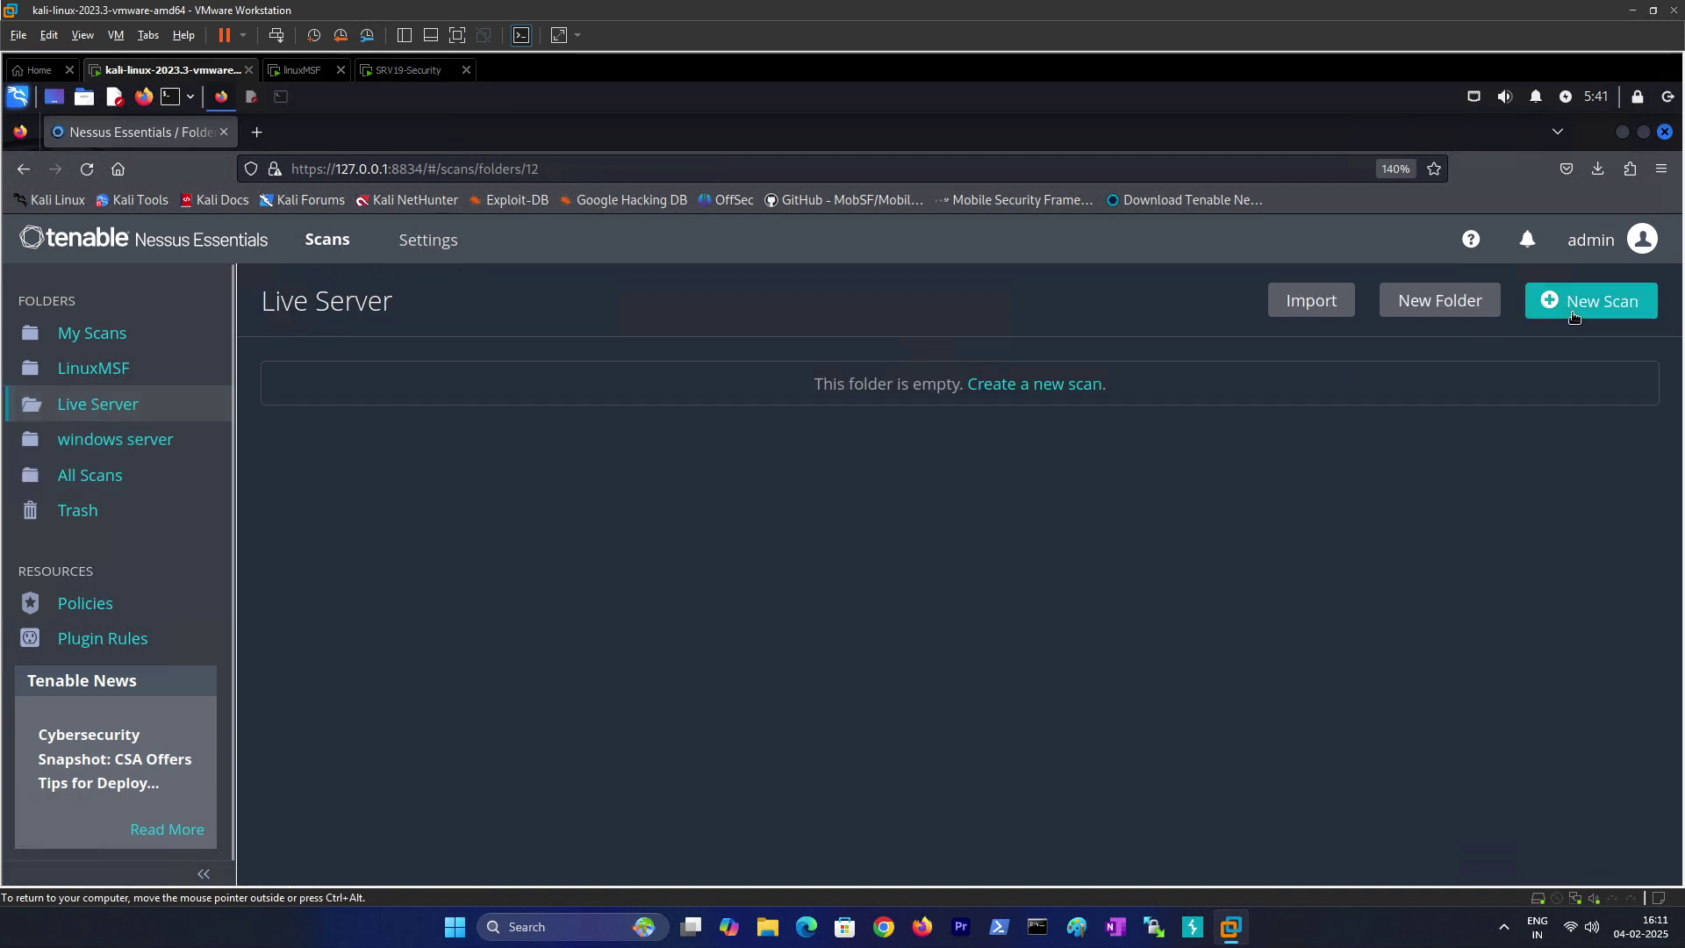
click(1587, 298)
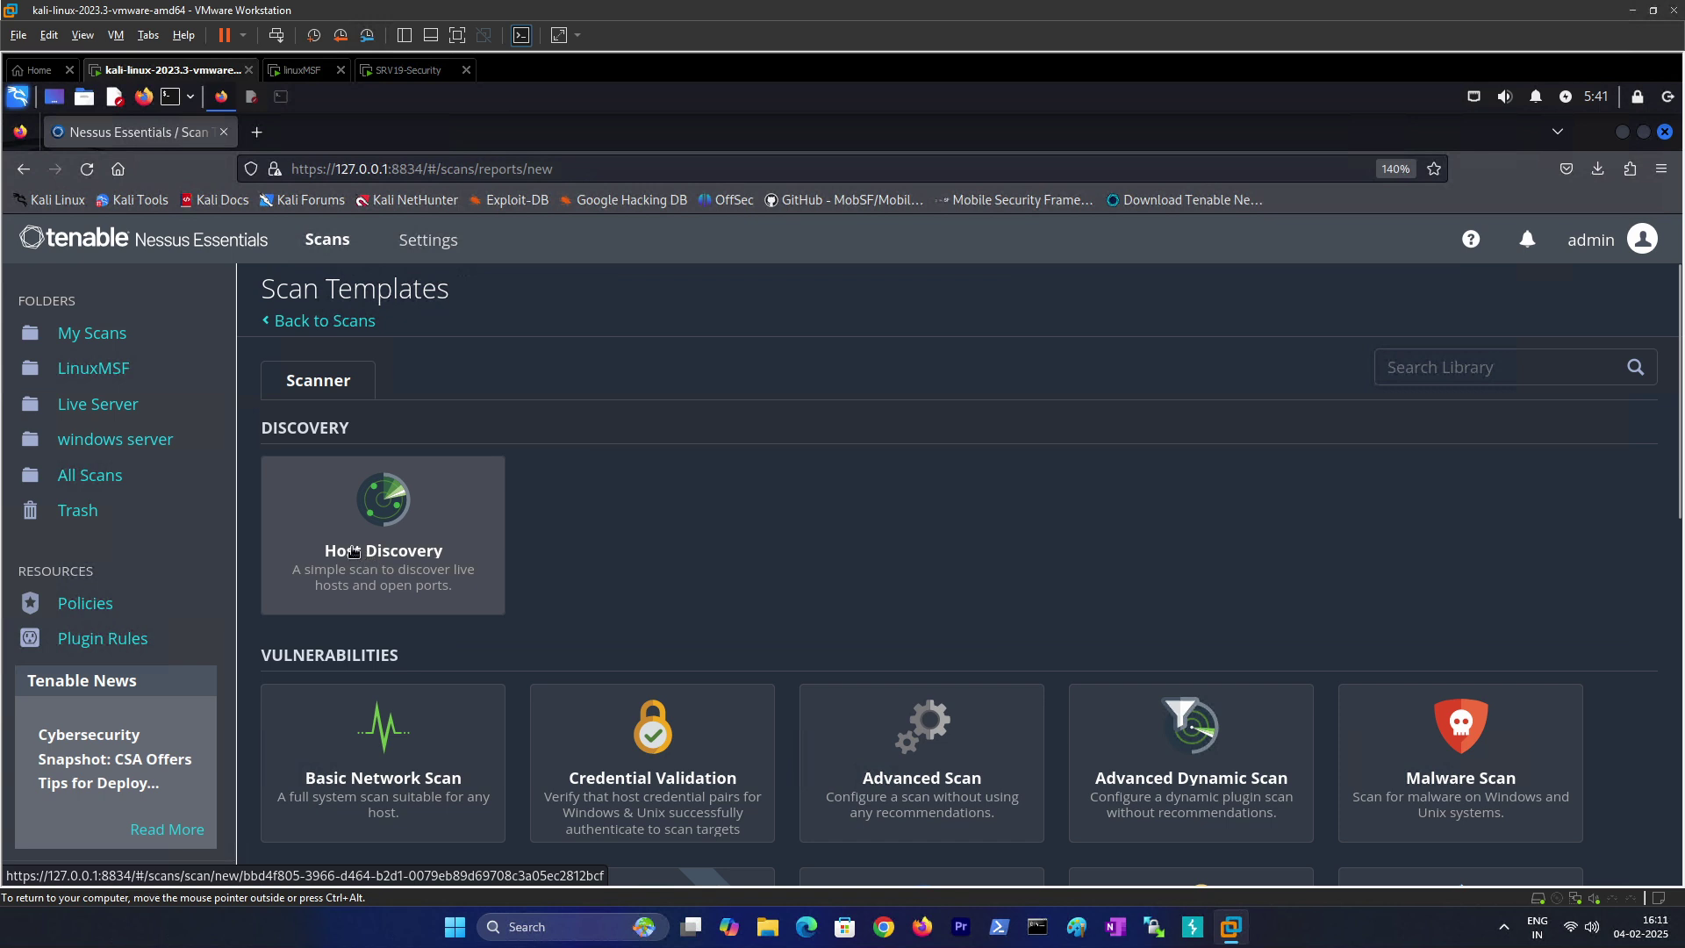
scroll(419, 635, down, 2)
scroll(419, 635, down, 2)
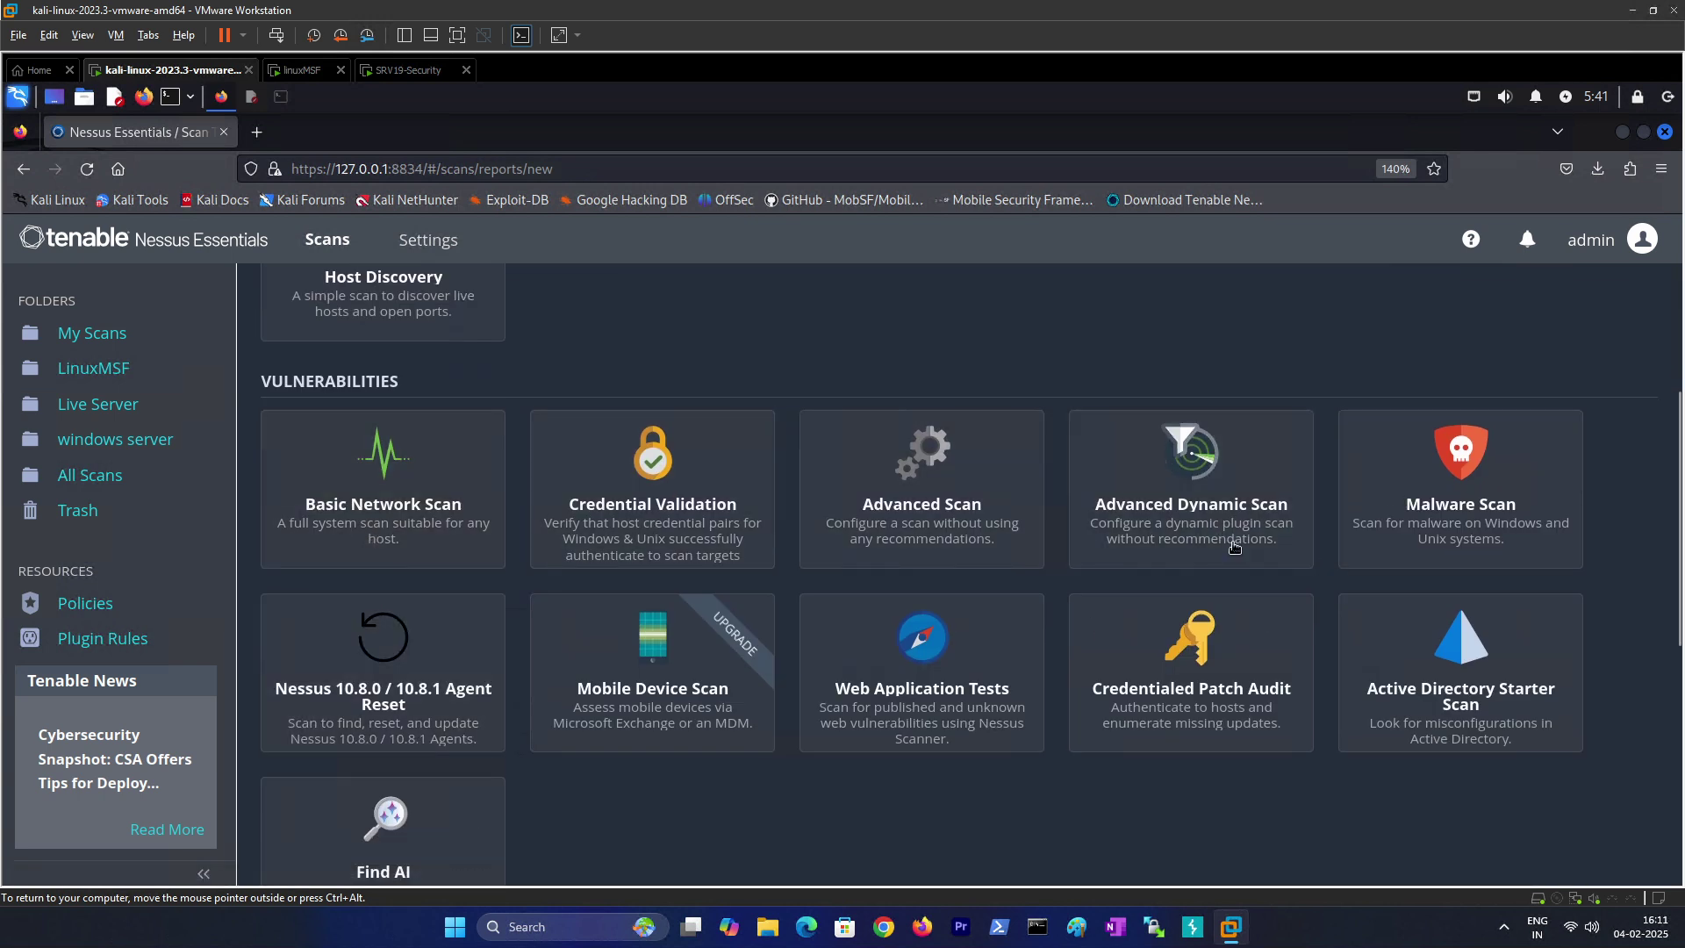
scroll(439, 509, up, 5)
click(336, 537)
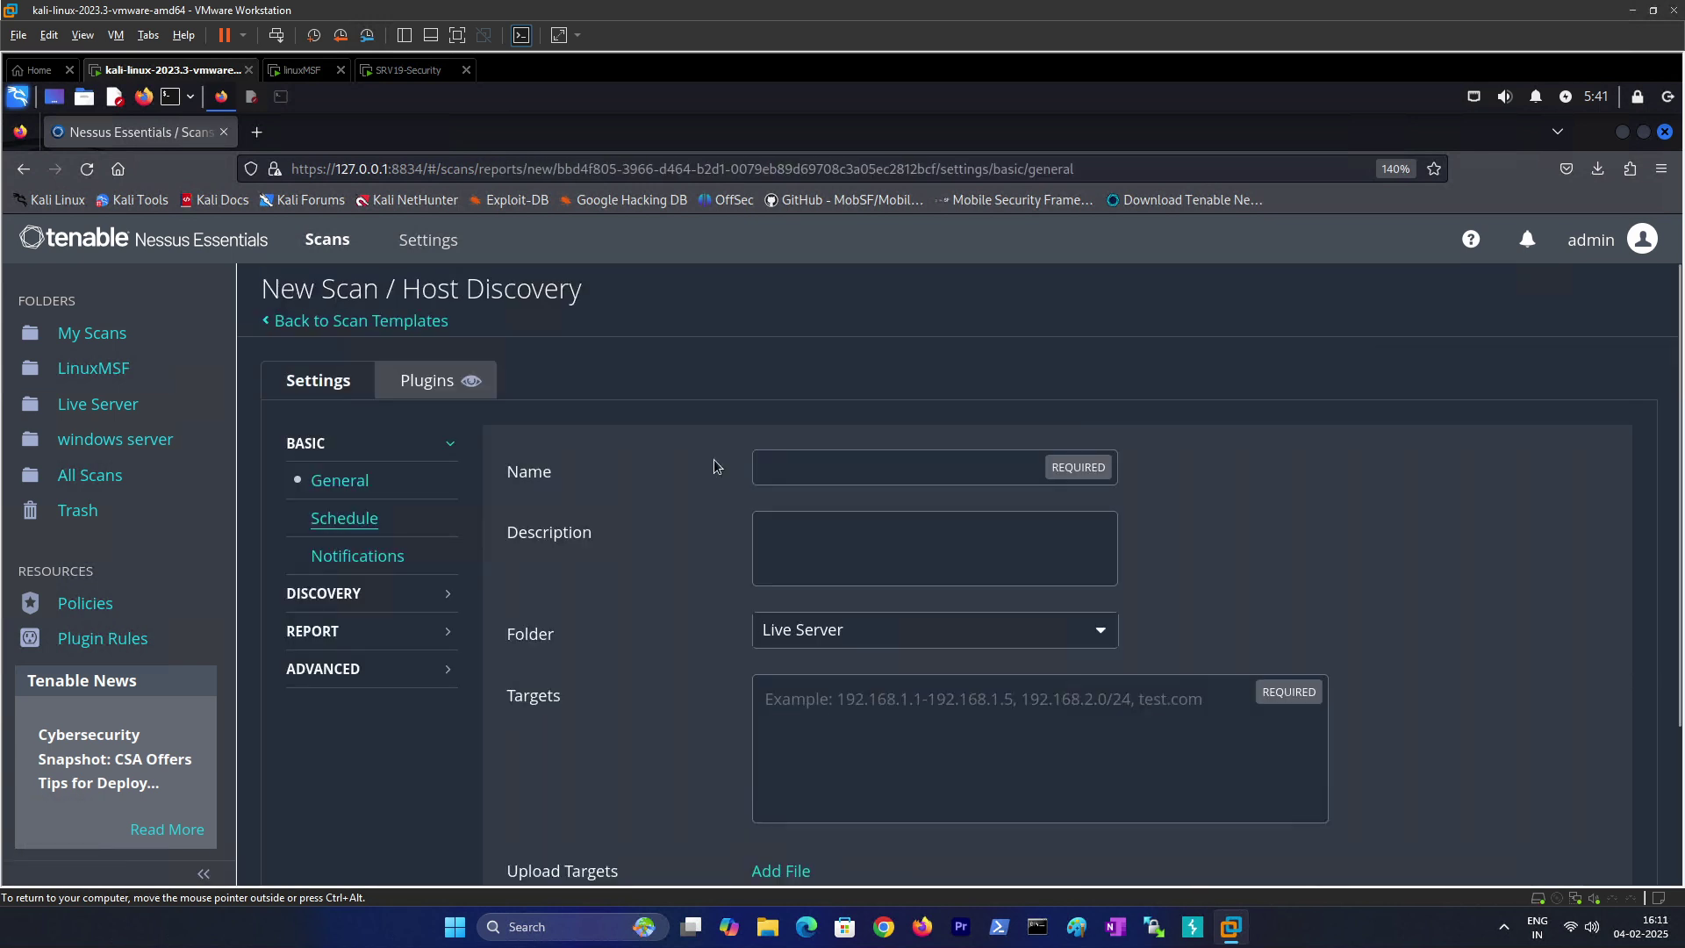
Step: Name the scan testfire.net and keep Live Server as its folder
click(878, 479)
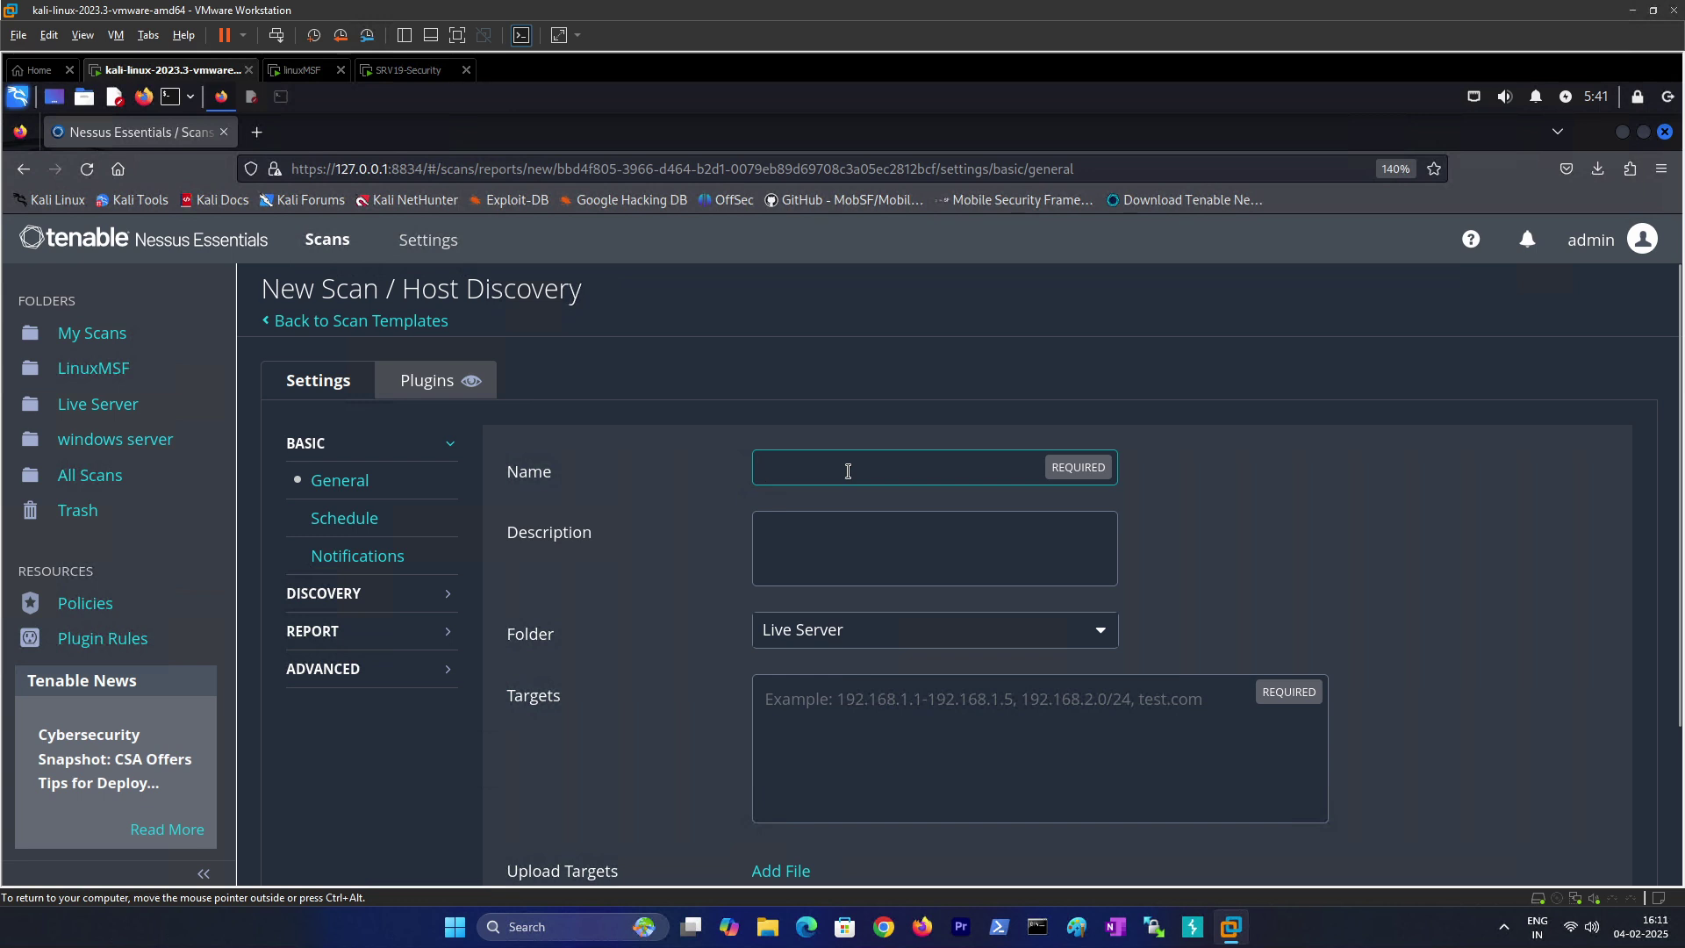
text(testphp)
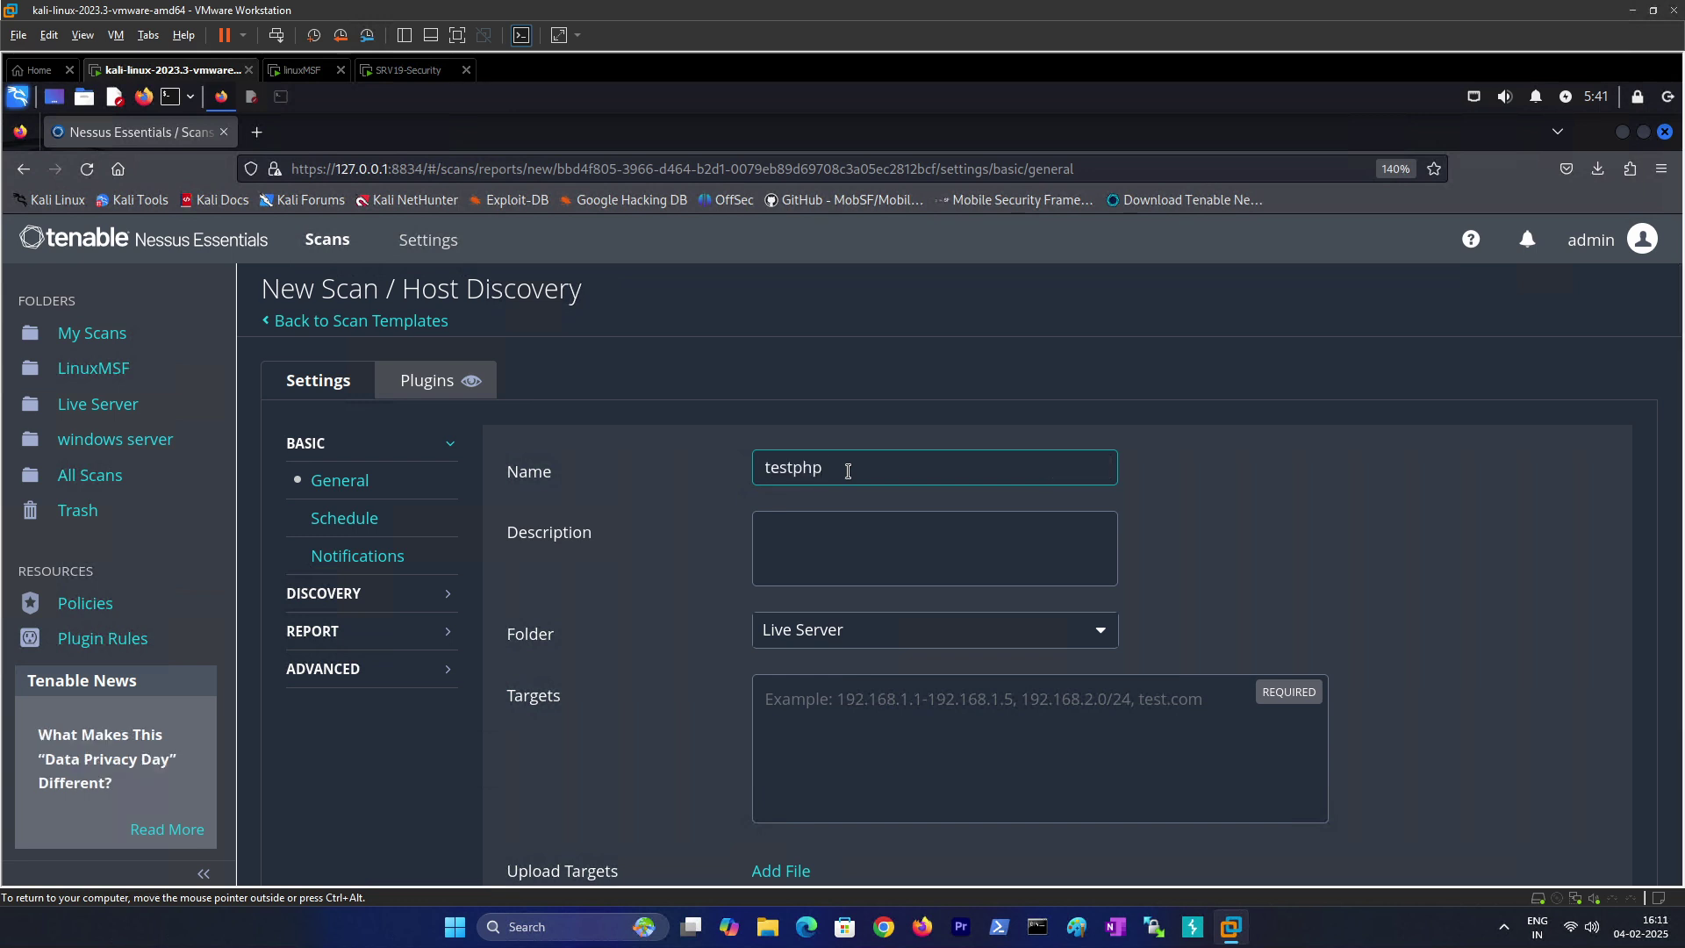
key(BackSpace)
key(BackSpace)
text(hp.vu)
key(BackSpace)
key(BackSpace)
key(BackSpace)
key(BackSpace)
key(BackSpace)
key(BackSpace)
key(BackSpace)
text(tfire.net)
click(843, 632)
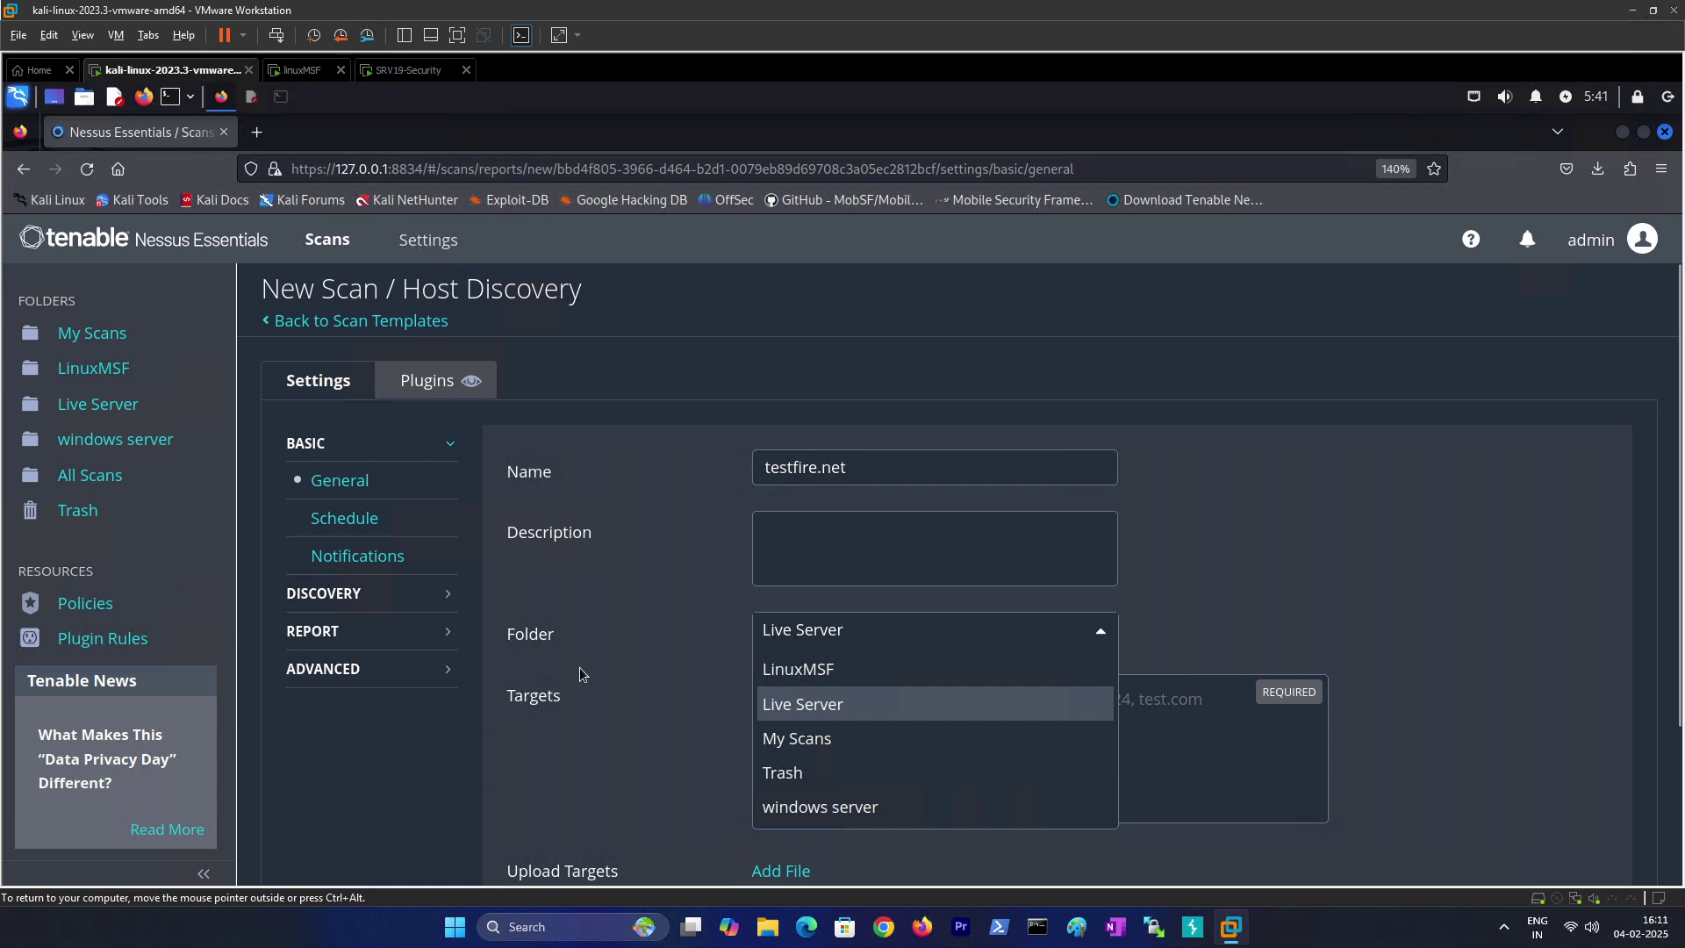
click(842, 632)
Step: Set the scan's Targets to testfire.net, copied from the Name field
click(975, 737)
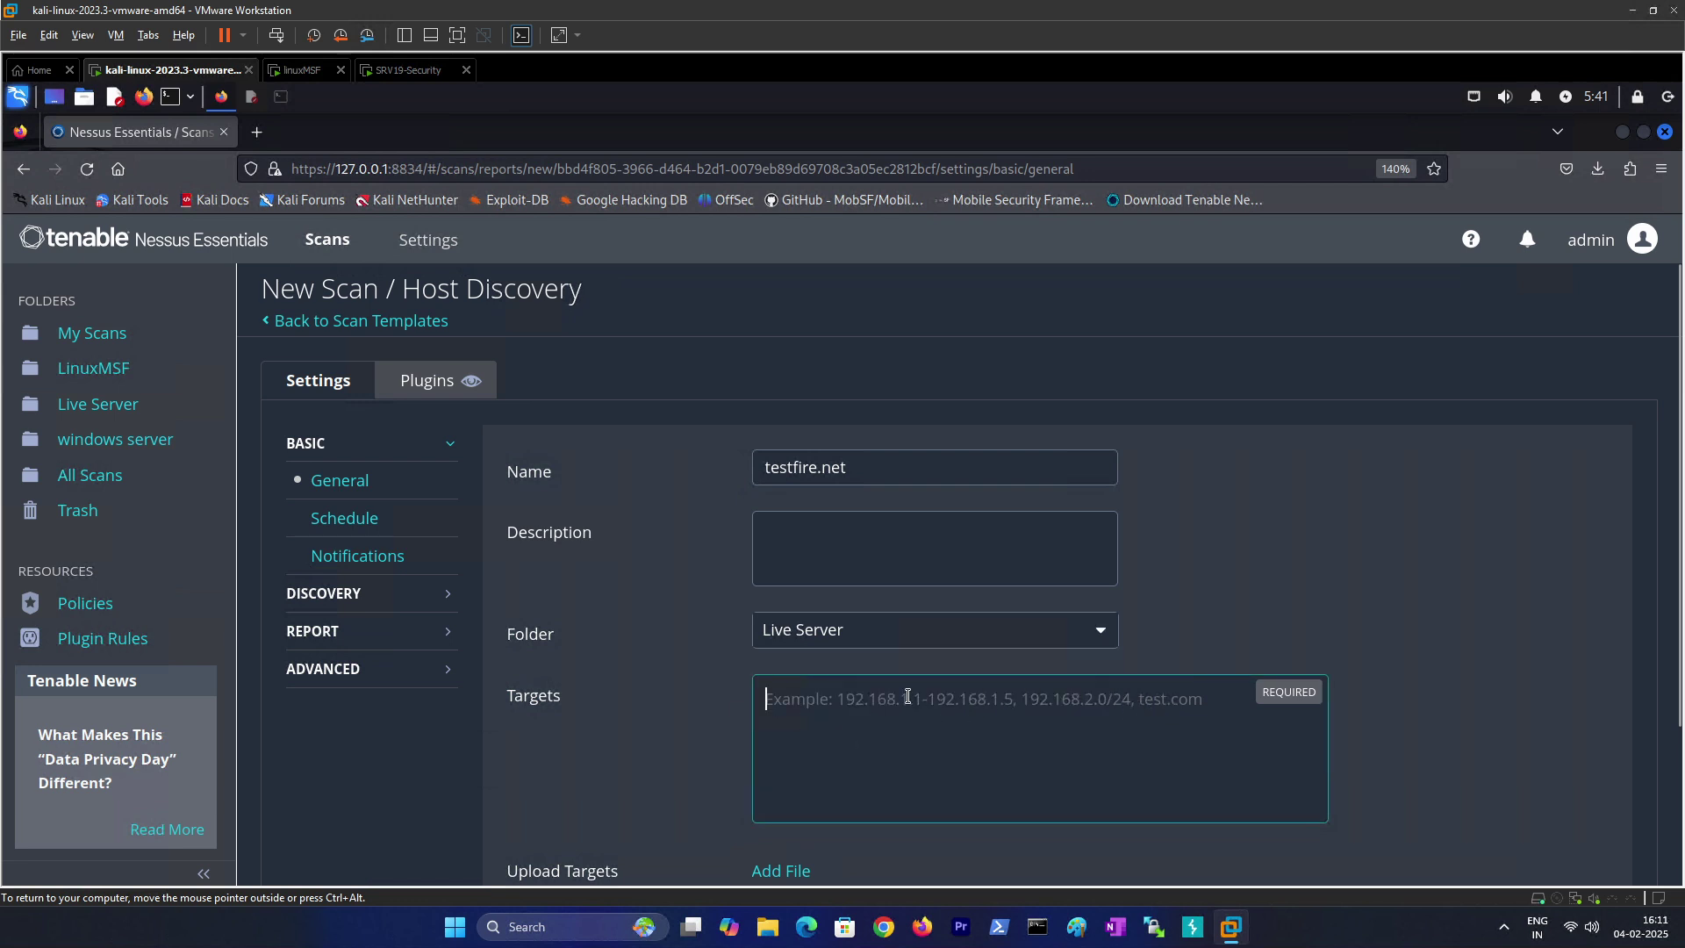
drag(858, 476, 707, 459)
key(ctrl+c)
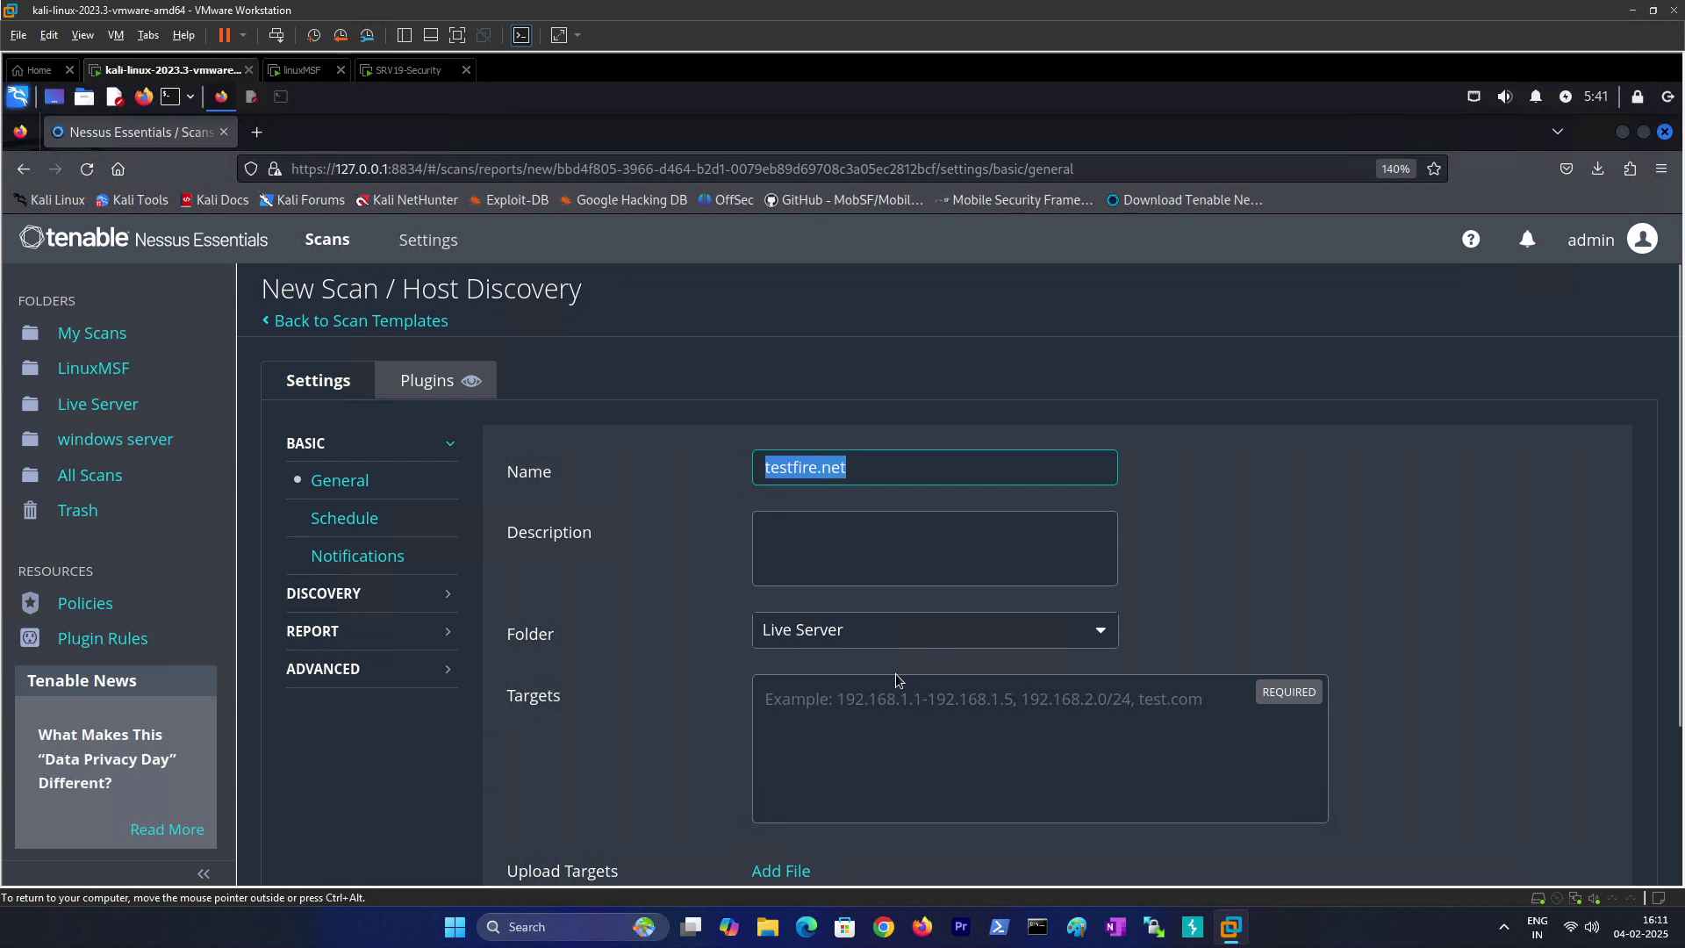
click(858, 695)
key(ctrl+v)
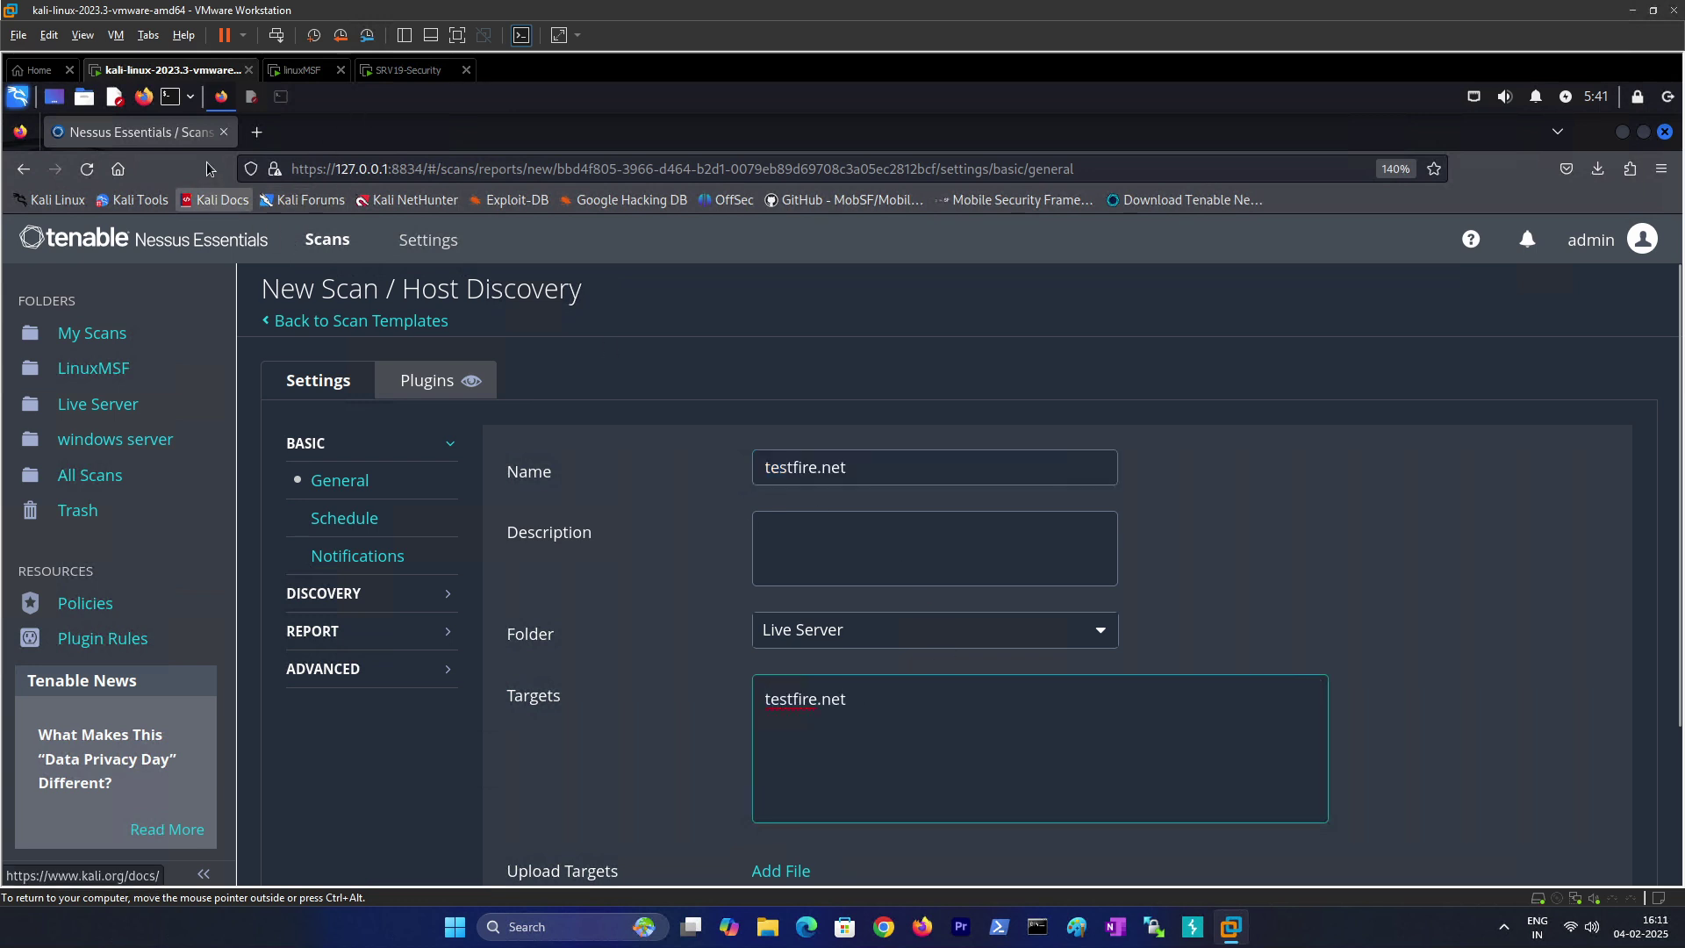
click(267, 140)
Step: Load testfire.net, the Altoro Mutual demo bank site, in the new Firefox tab
key(ctrl+v)
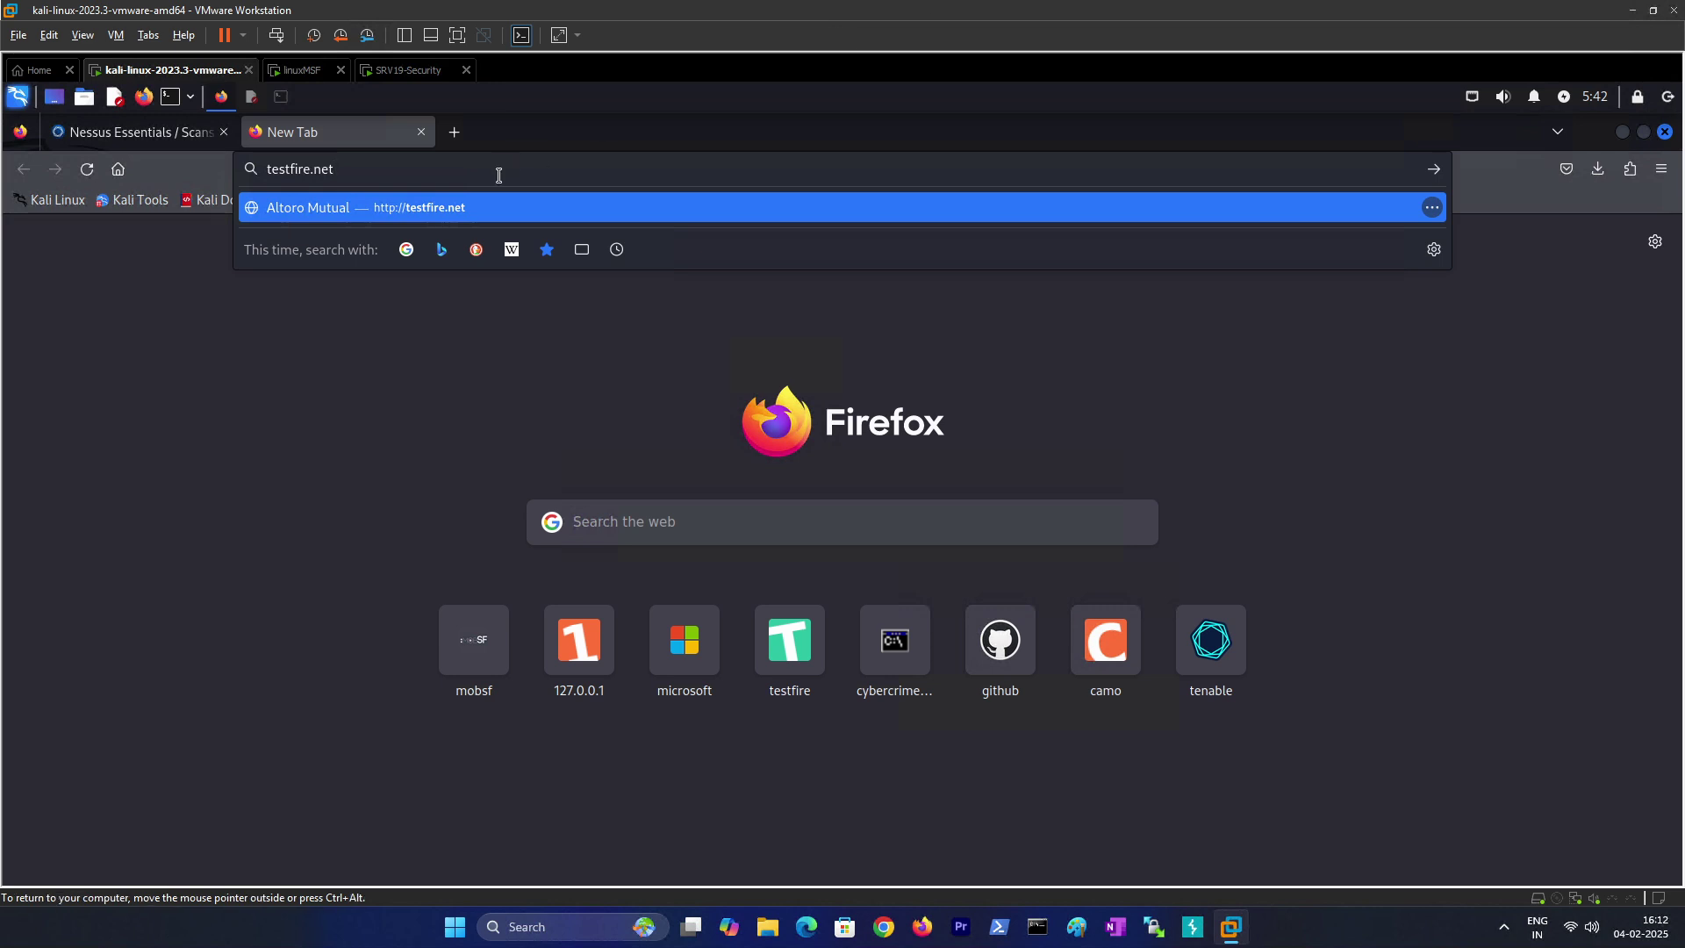
click(335, 235)
click(336, 169)
key(Return)
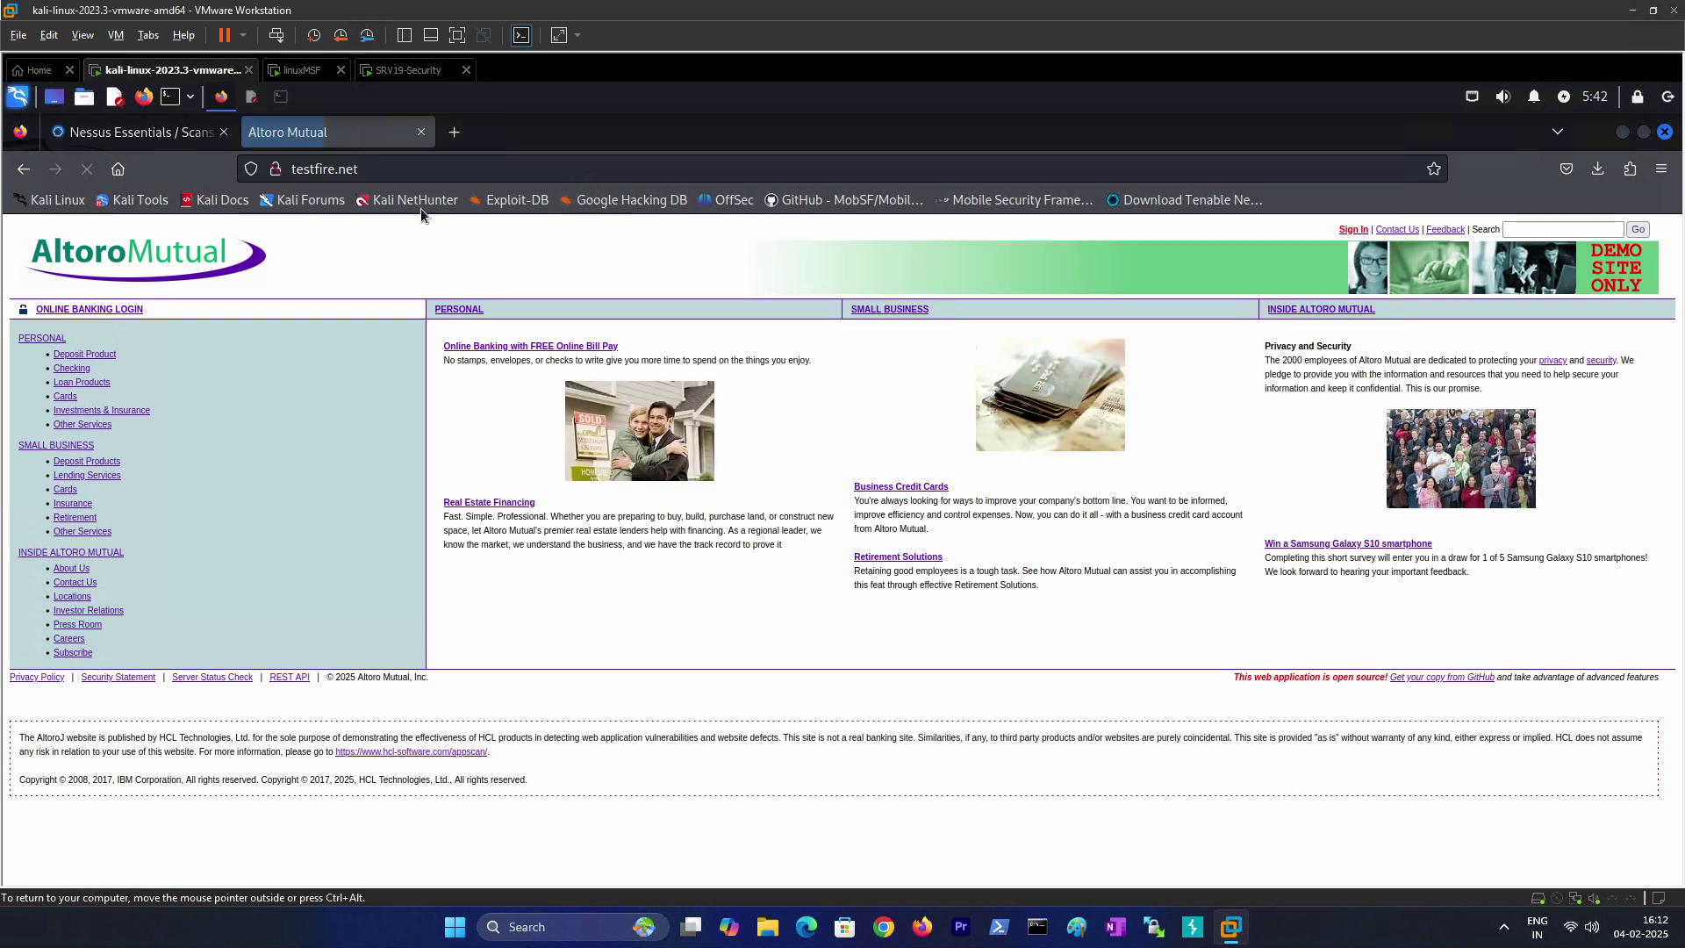
click(166, 131)
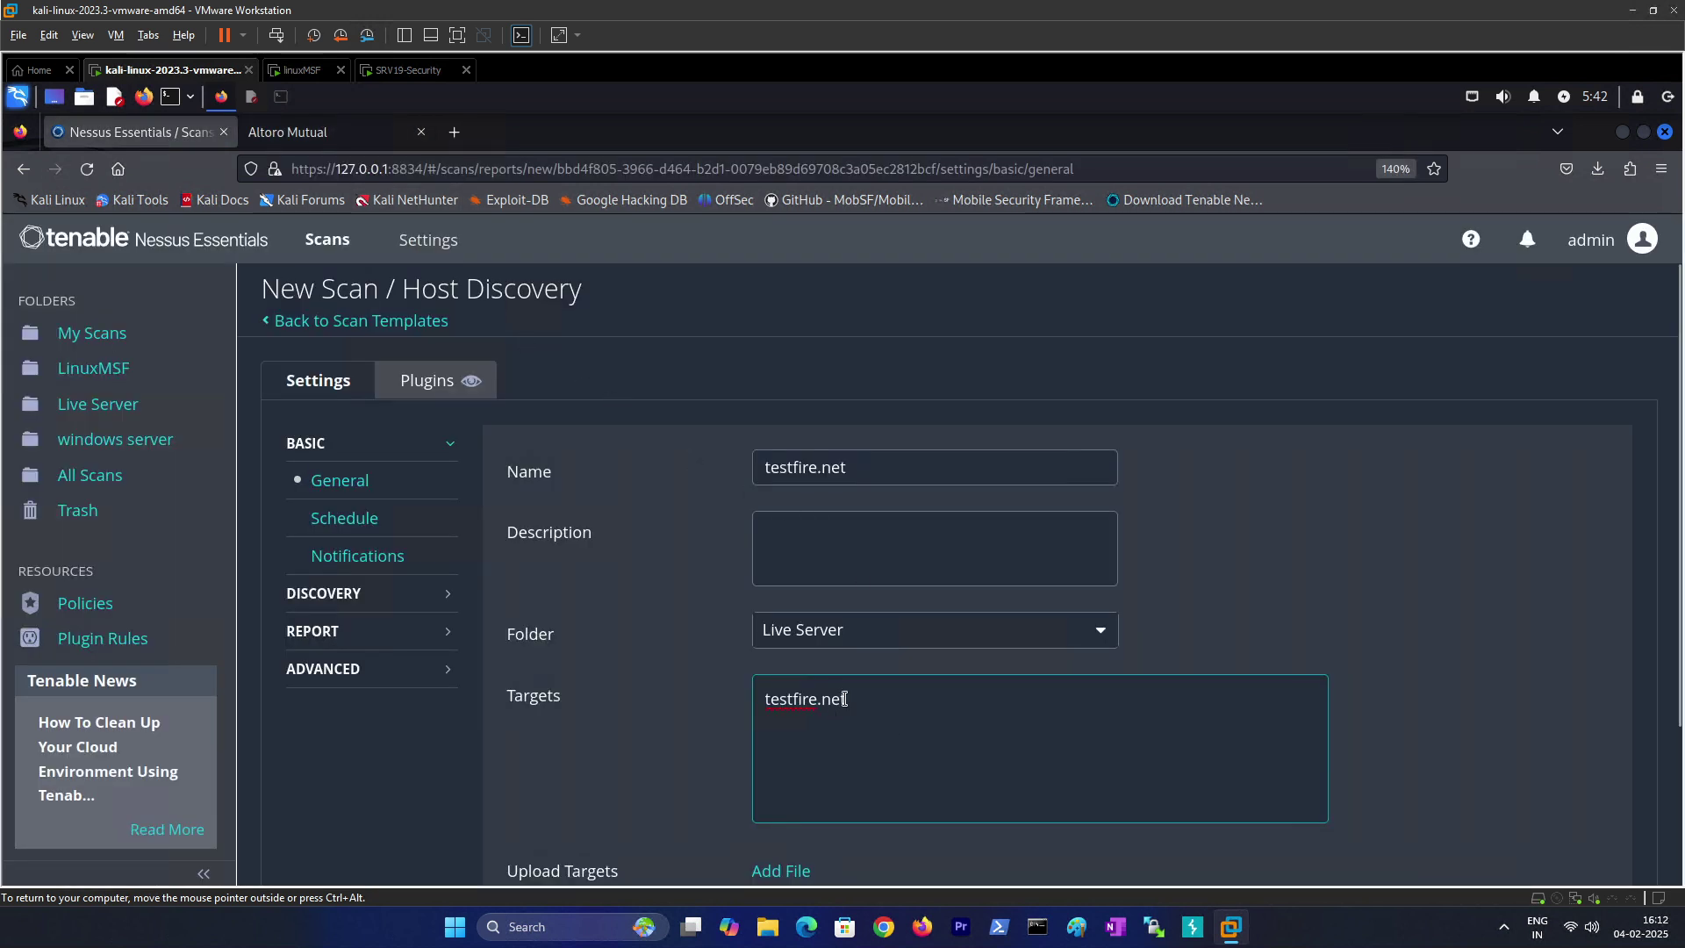
Step: Leave Discovery scan type as Host enumeration and save the testfire.net scan into Live Server
scroll(693, 733, down, 2)
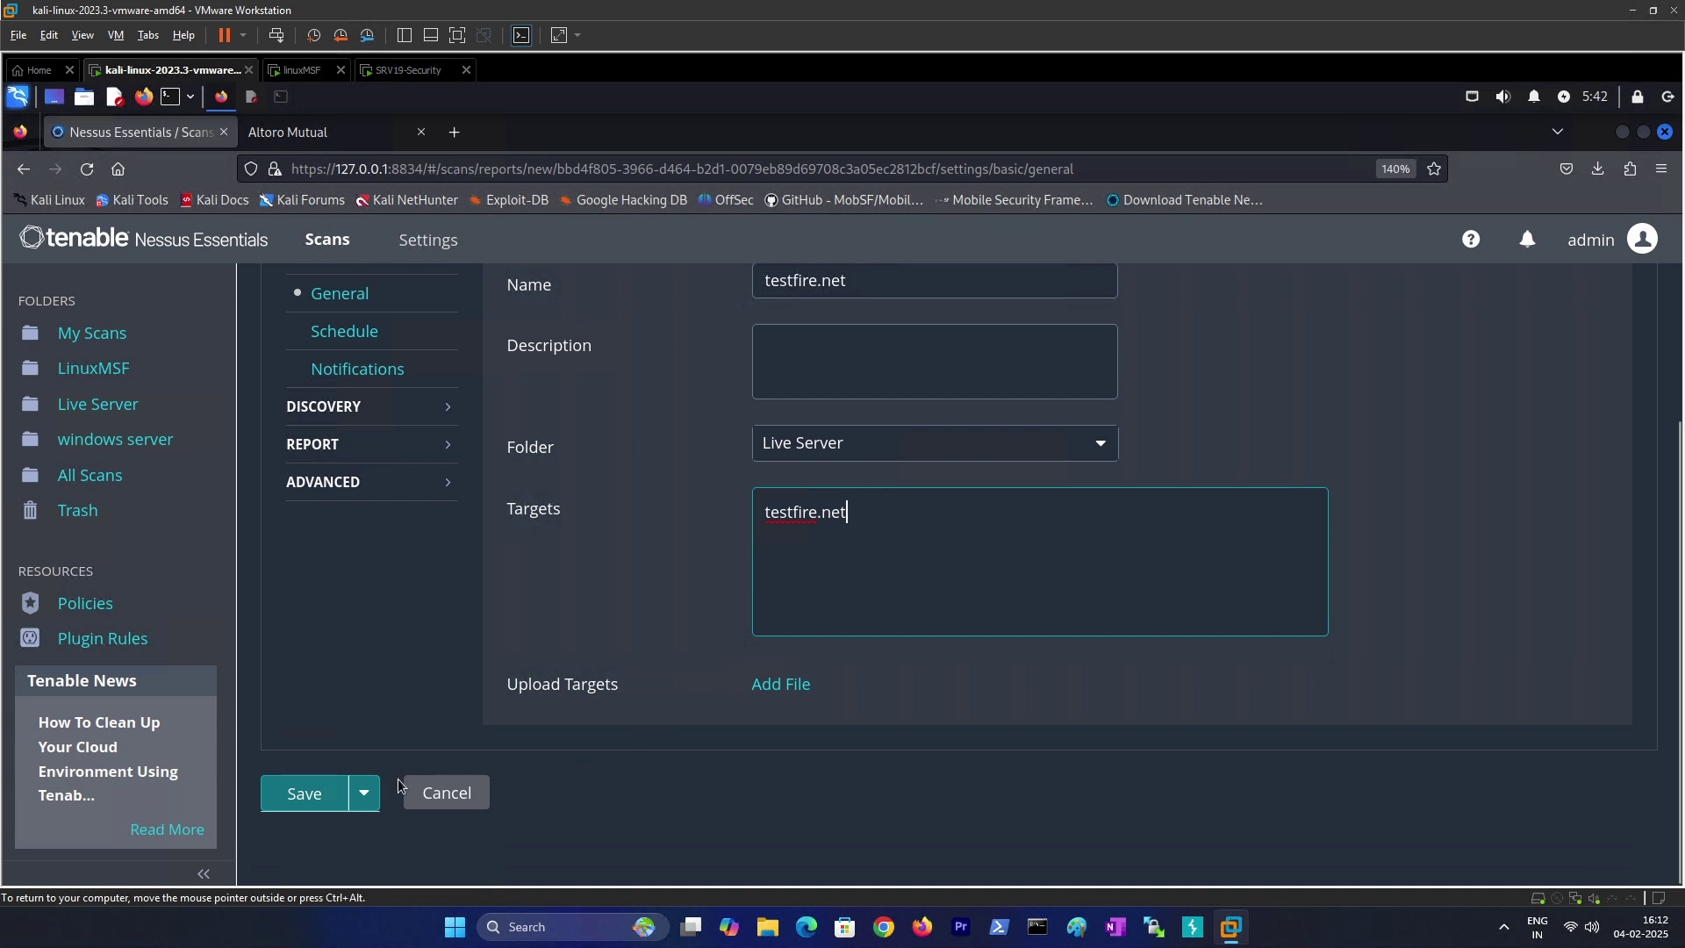
click(352, 407)
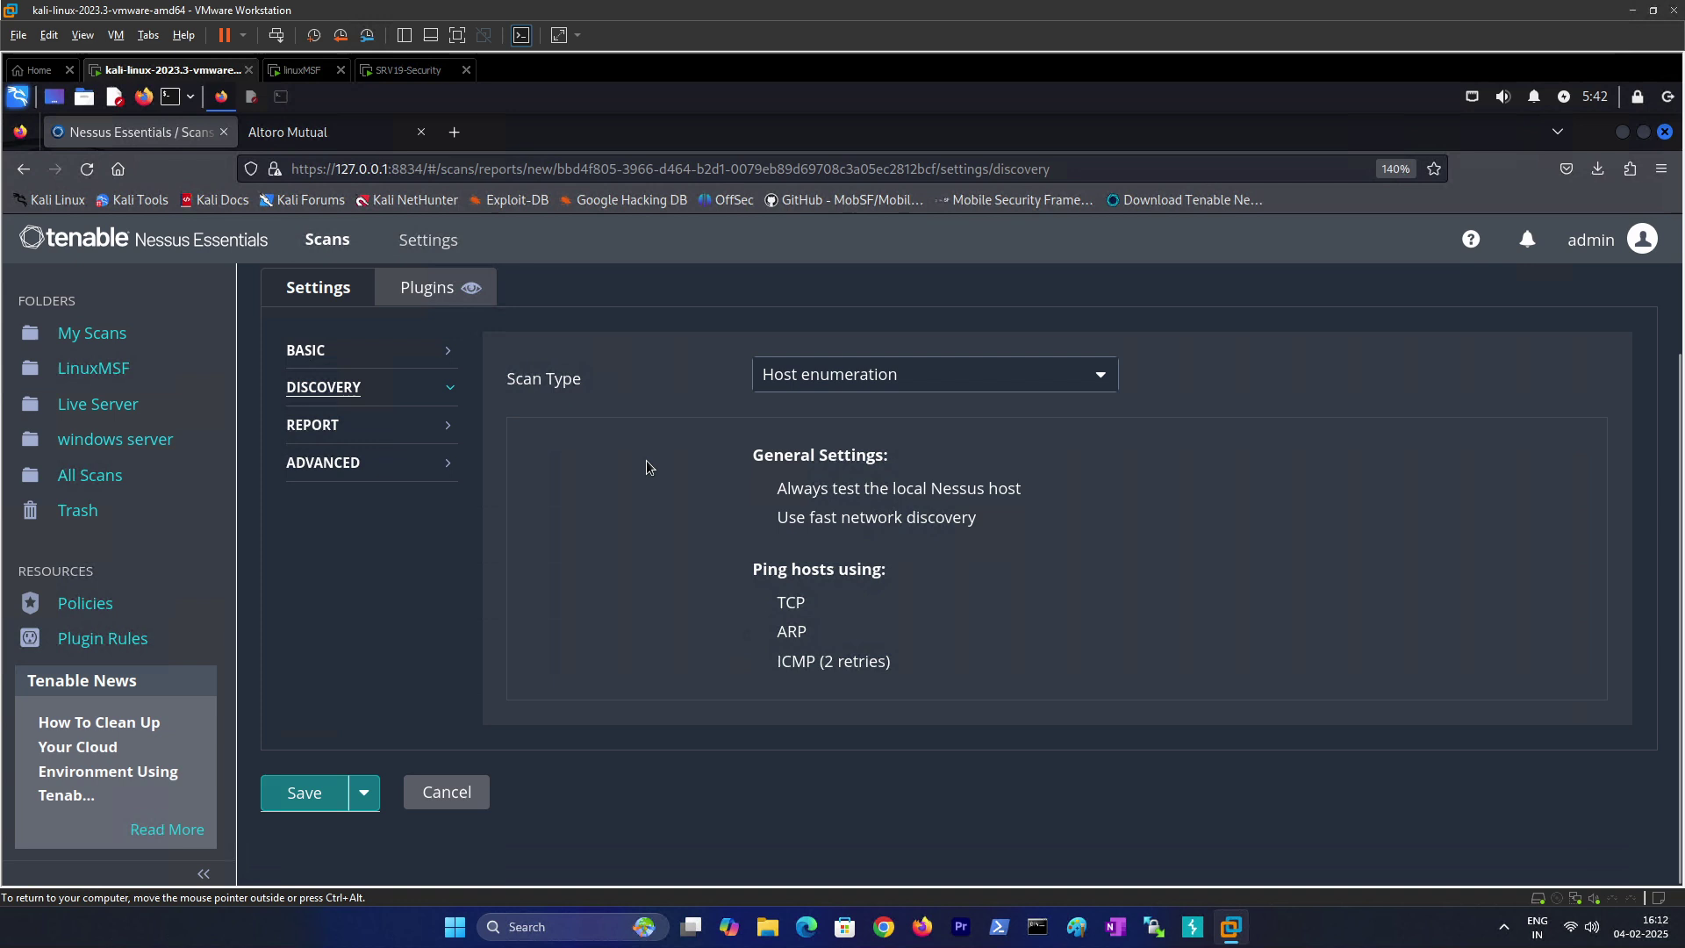
click(802, 379)
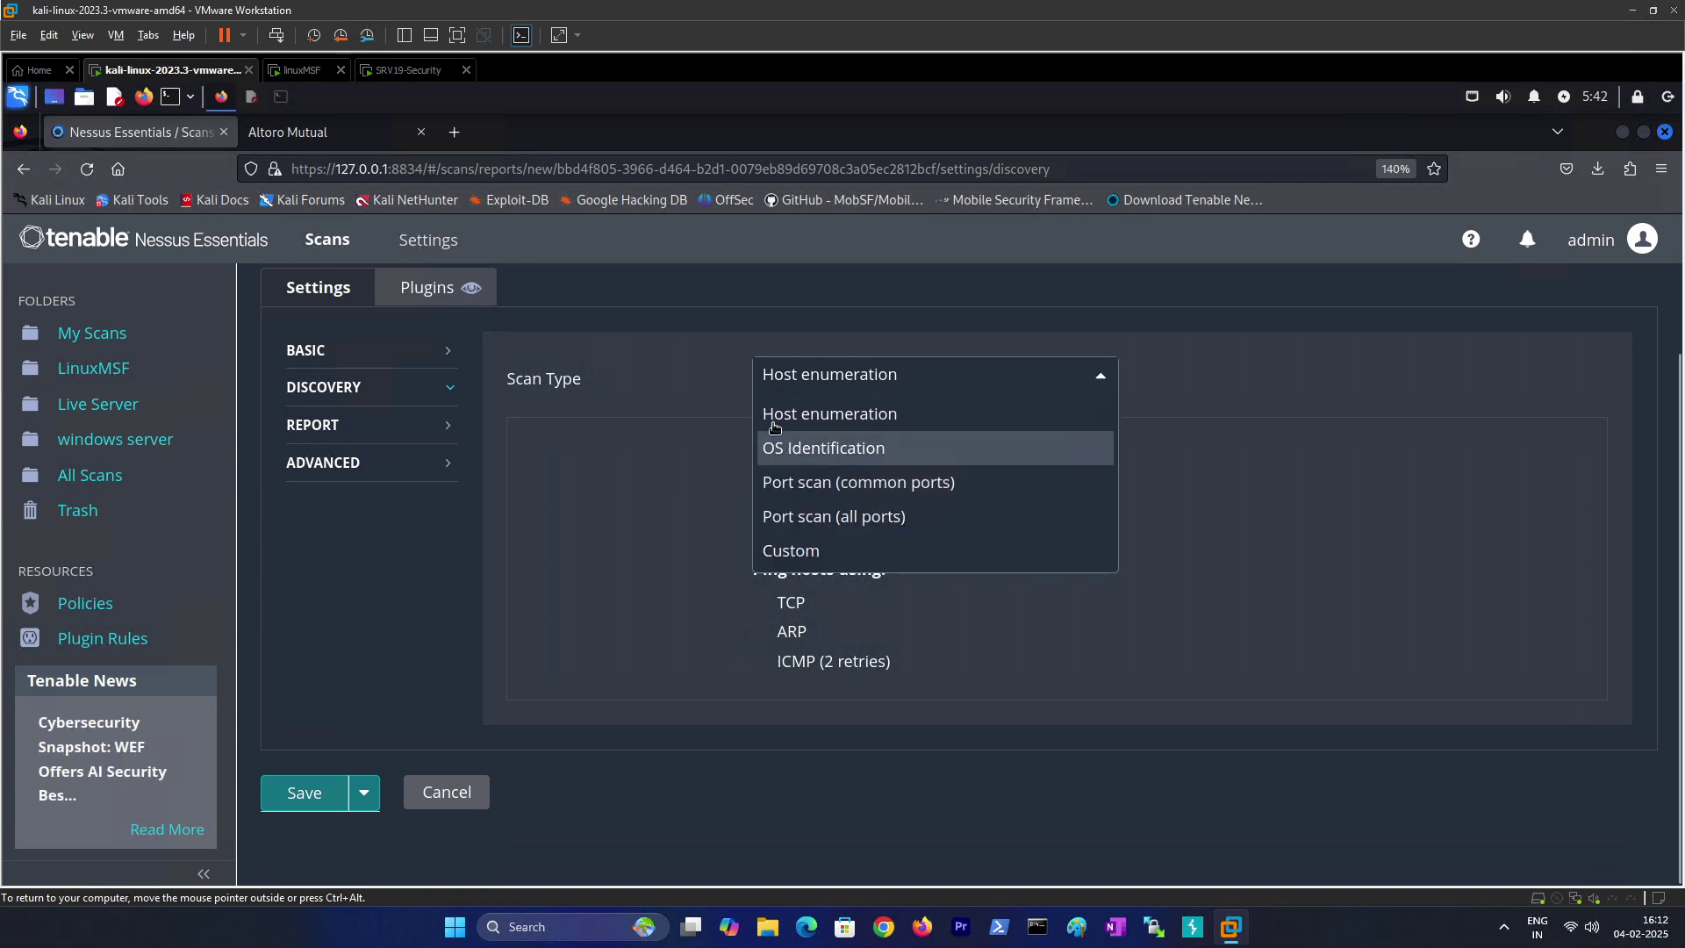
click(386, 505)
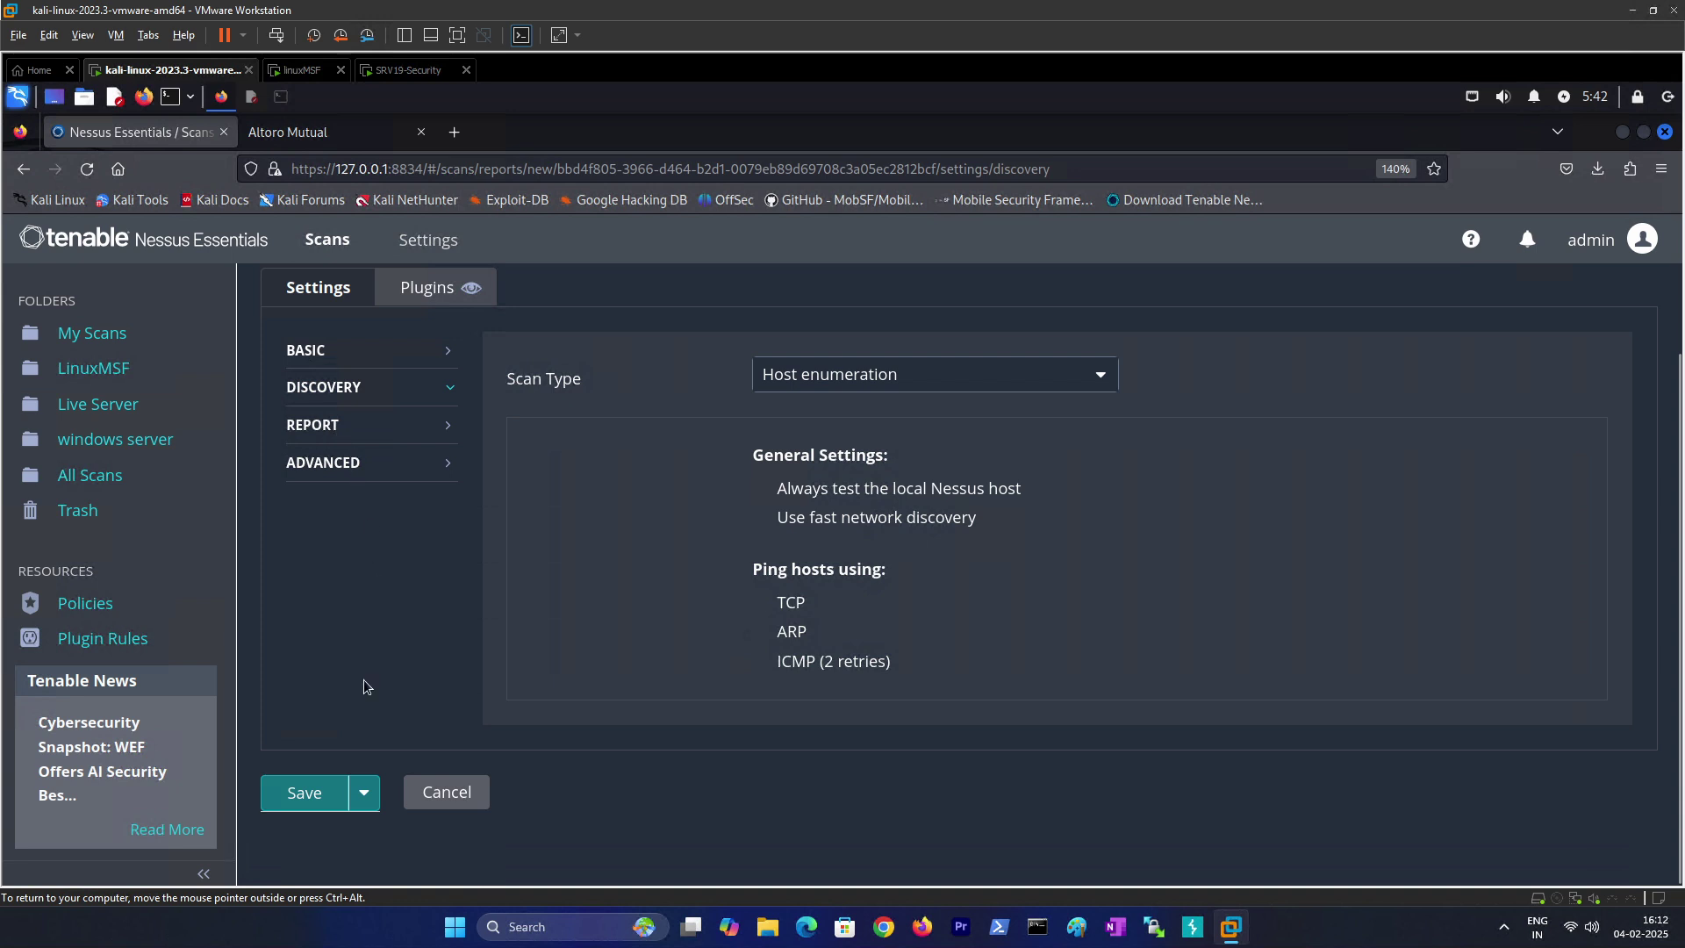
click(303, 793)
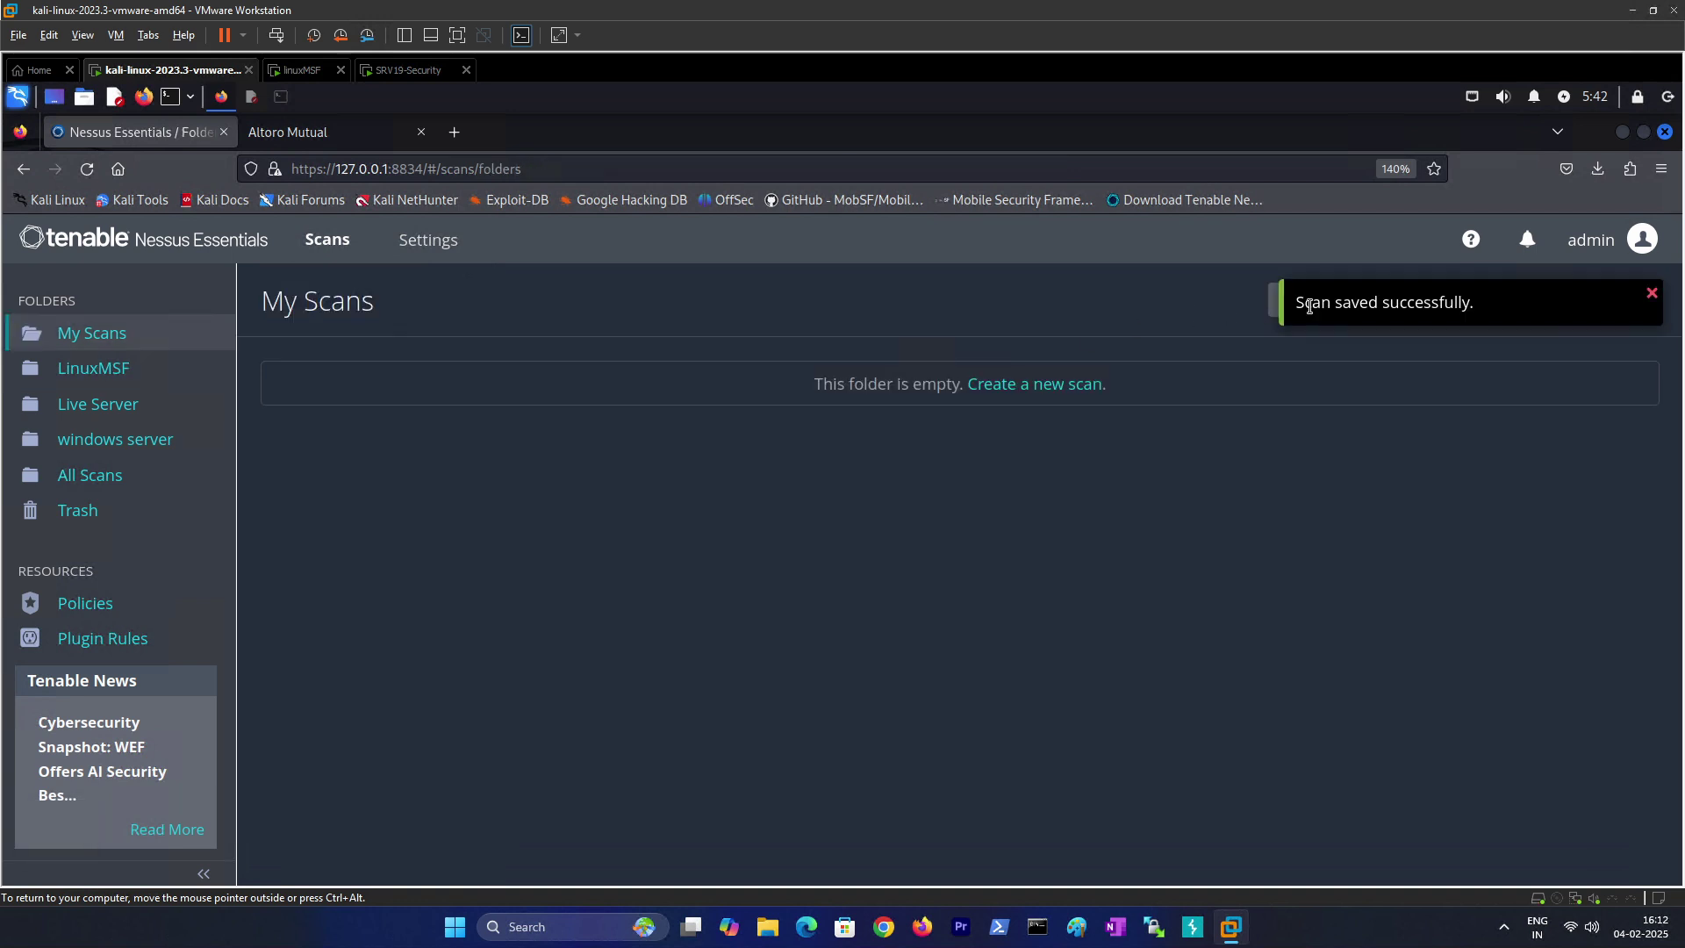
click(101, 406)
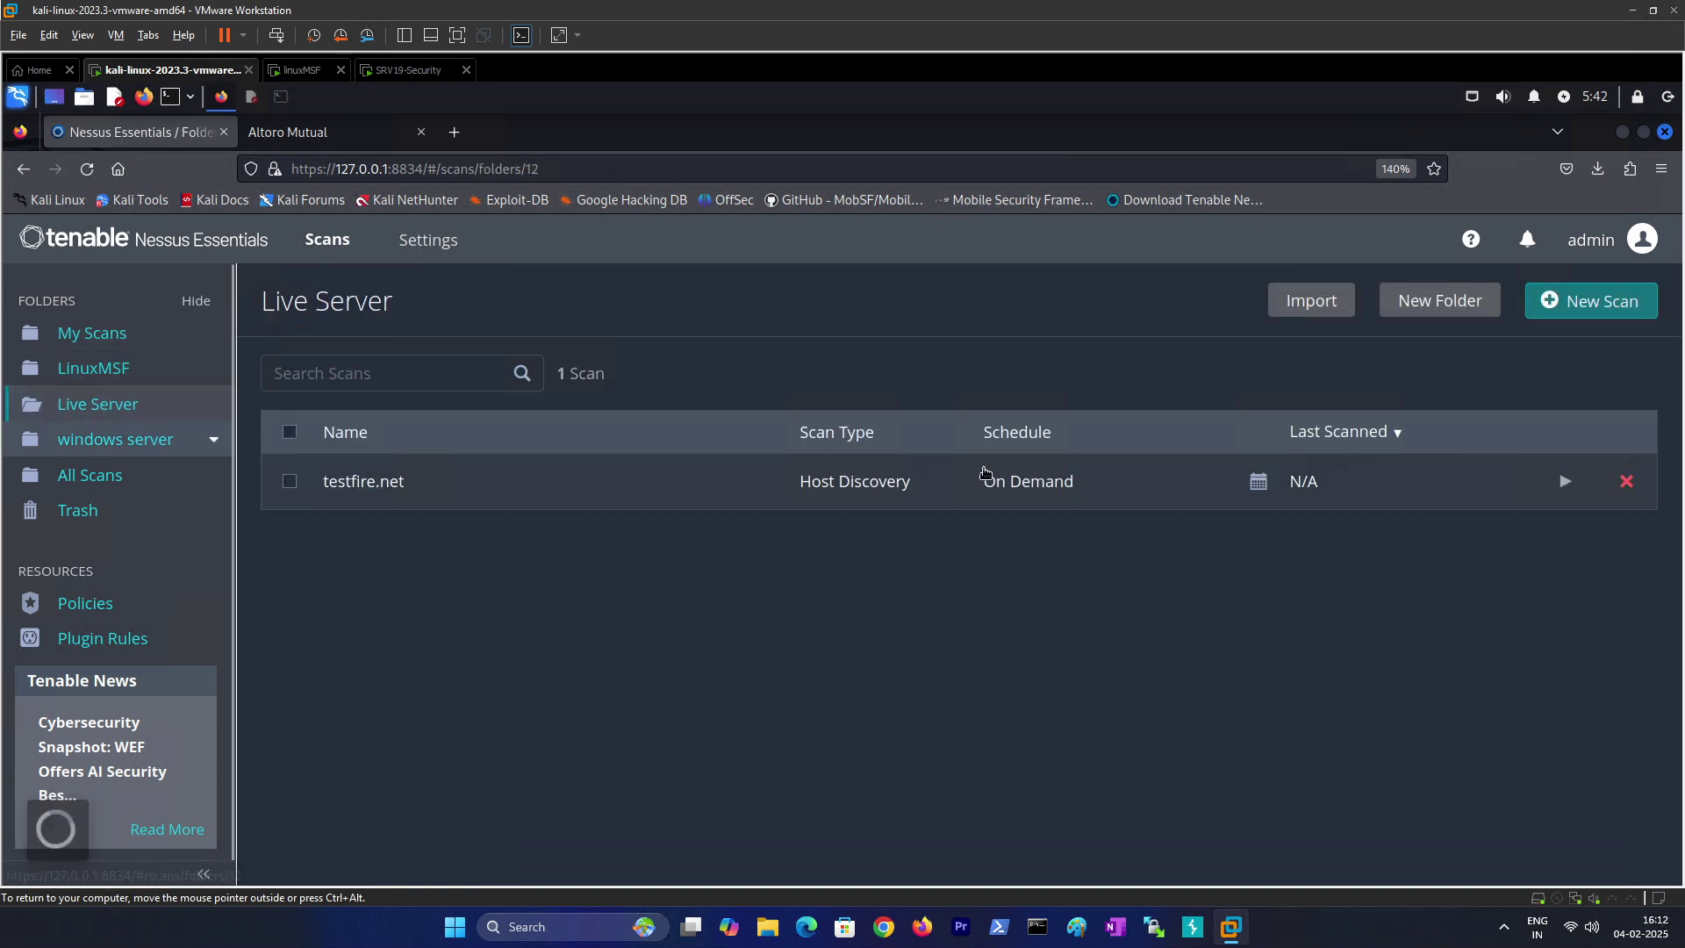
Step: Launch the testfire.net scan and check its history: one completed run, 0 hosts, 0 vulnerabilities
click(1565, 481)
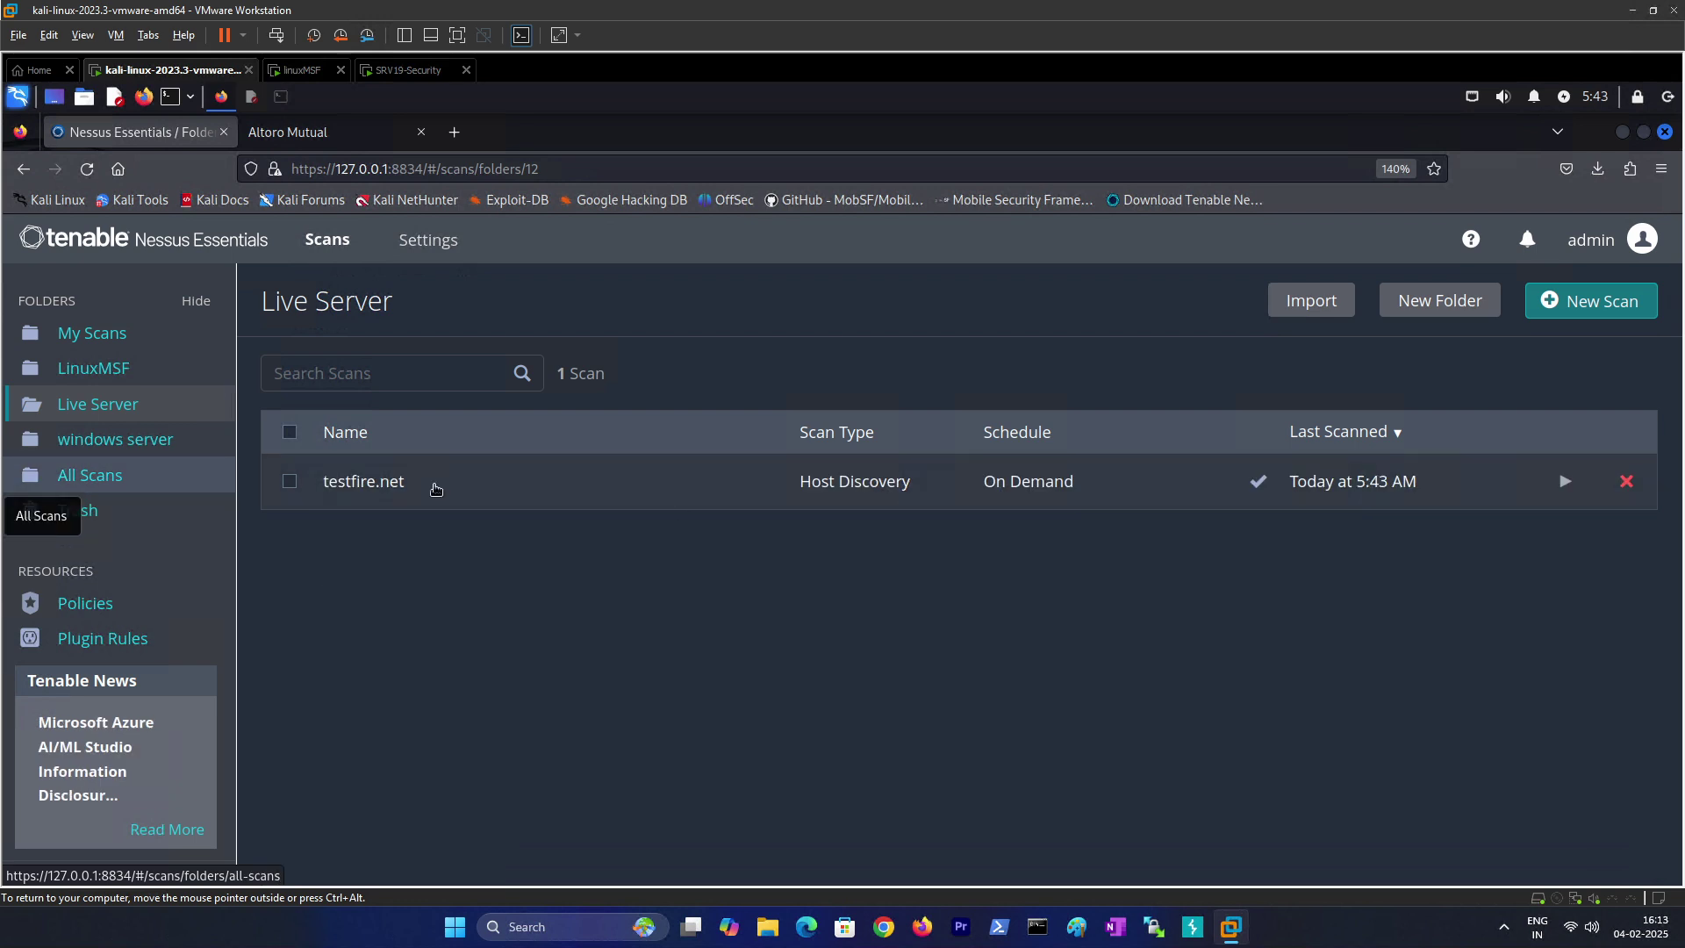
click(366, 491)
mouse_move(505, 387)
mouse_down()
mouse_move(531, 387)
mouse_move(492, 391)
mouse_up()
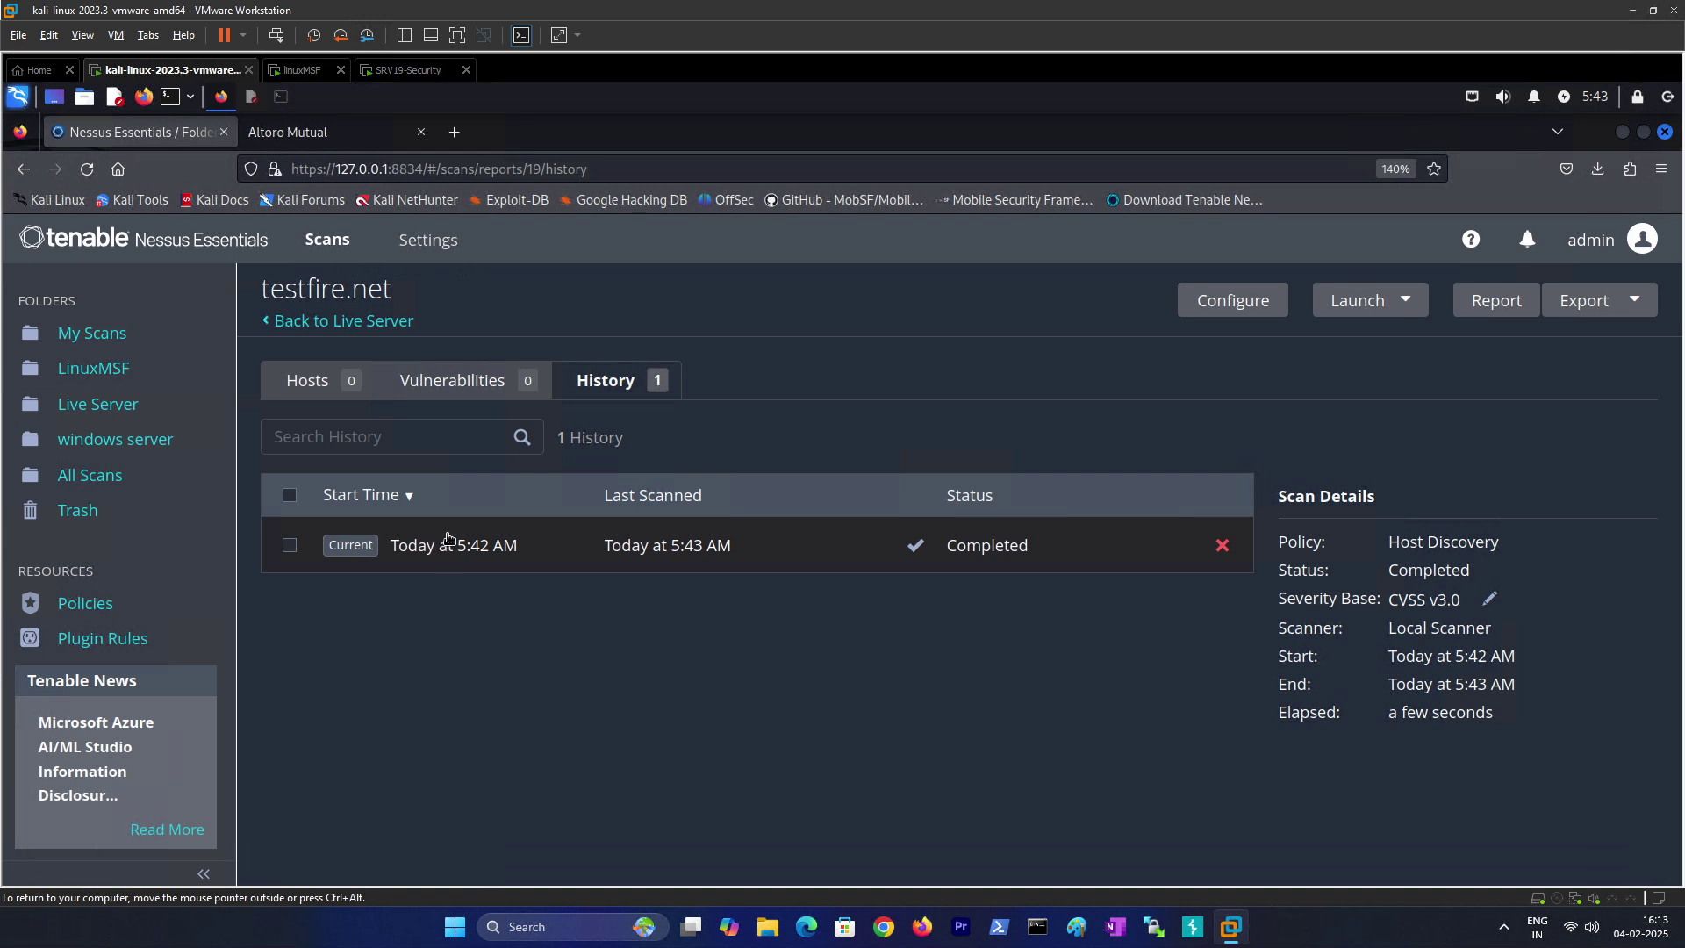
Step: Open the testfire.net scan's configuration via More > Configure in the Live Server list
click(98, 407)
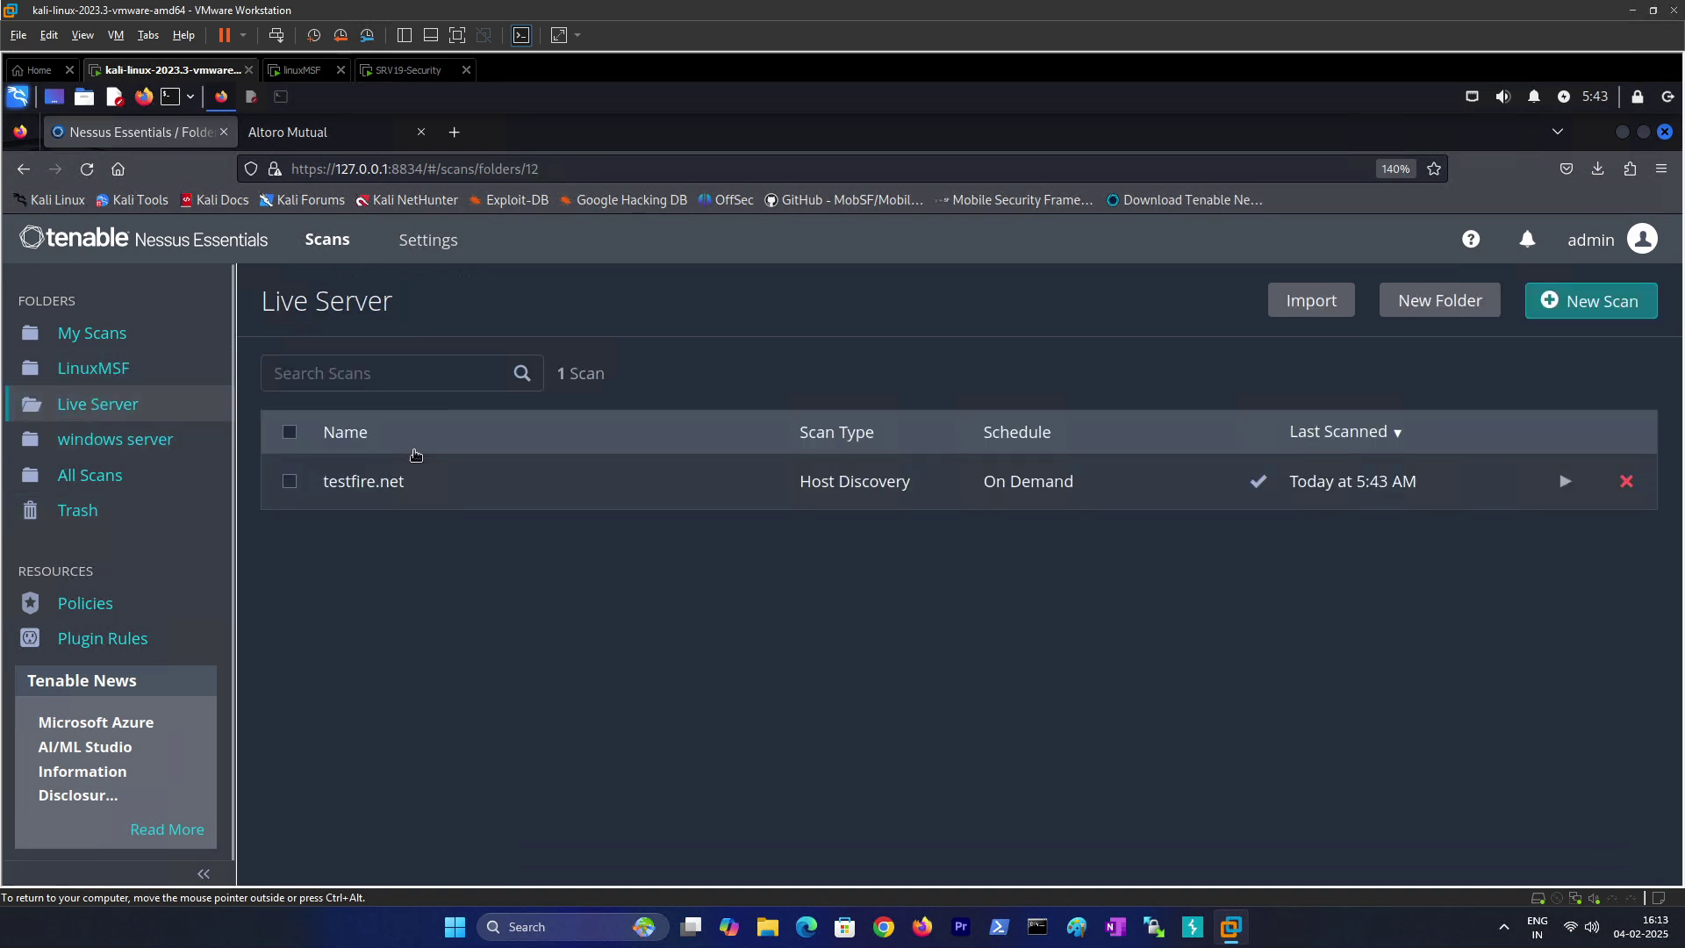
click(290, 481)
click(1176, 301)
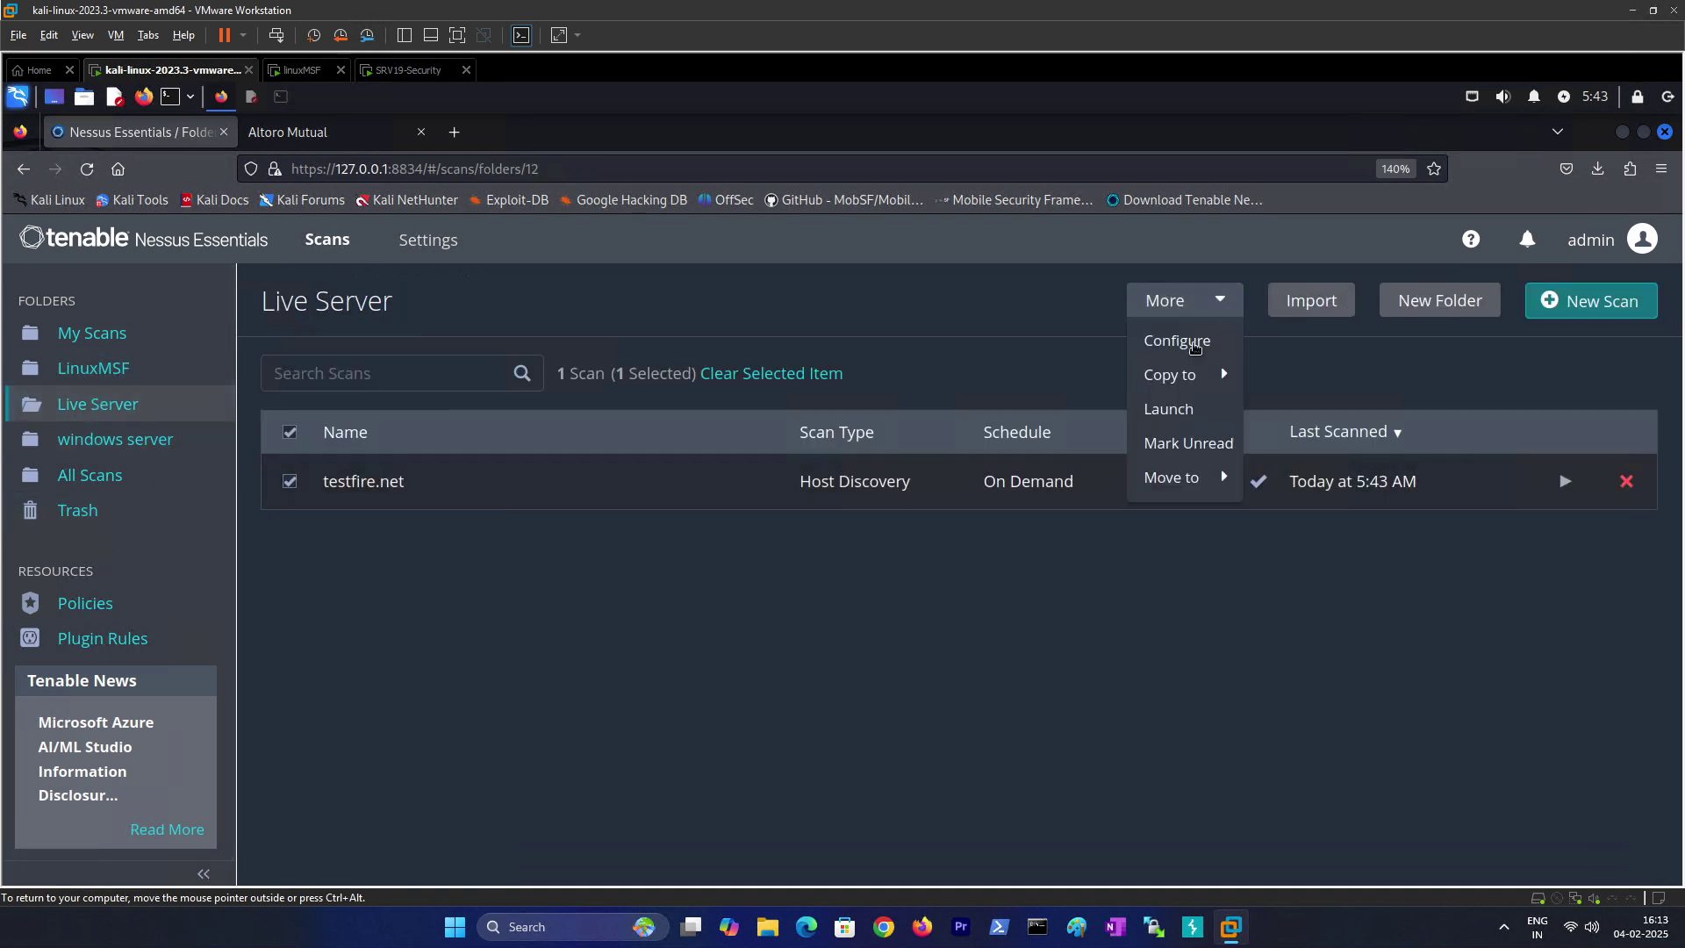
click(1196, 351)
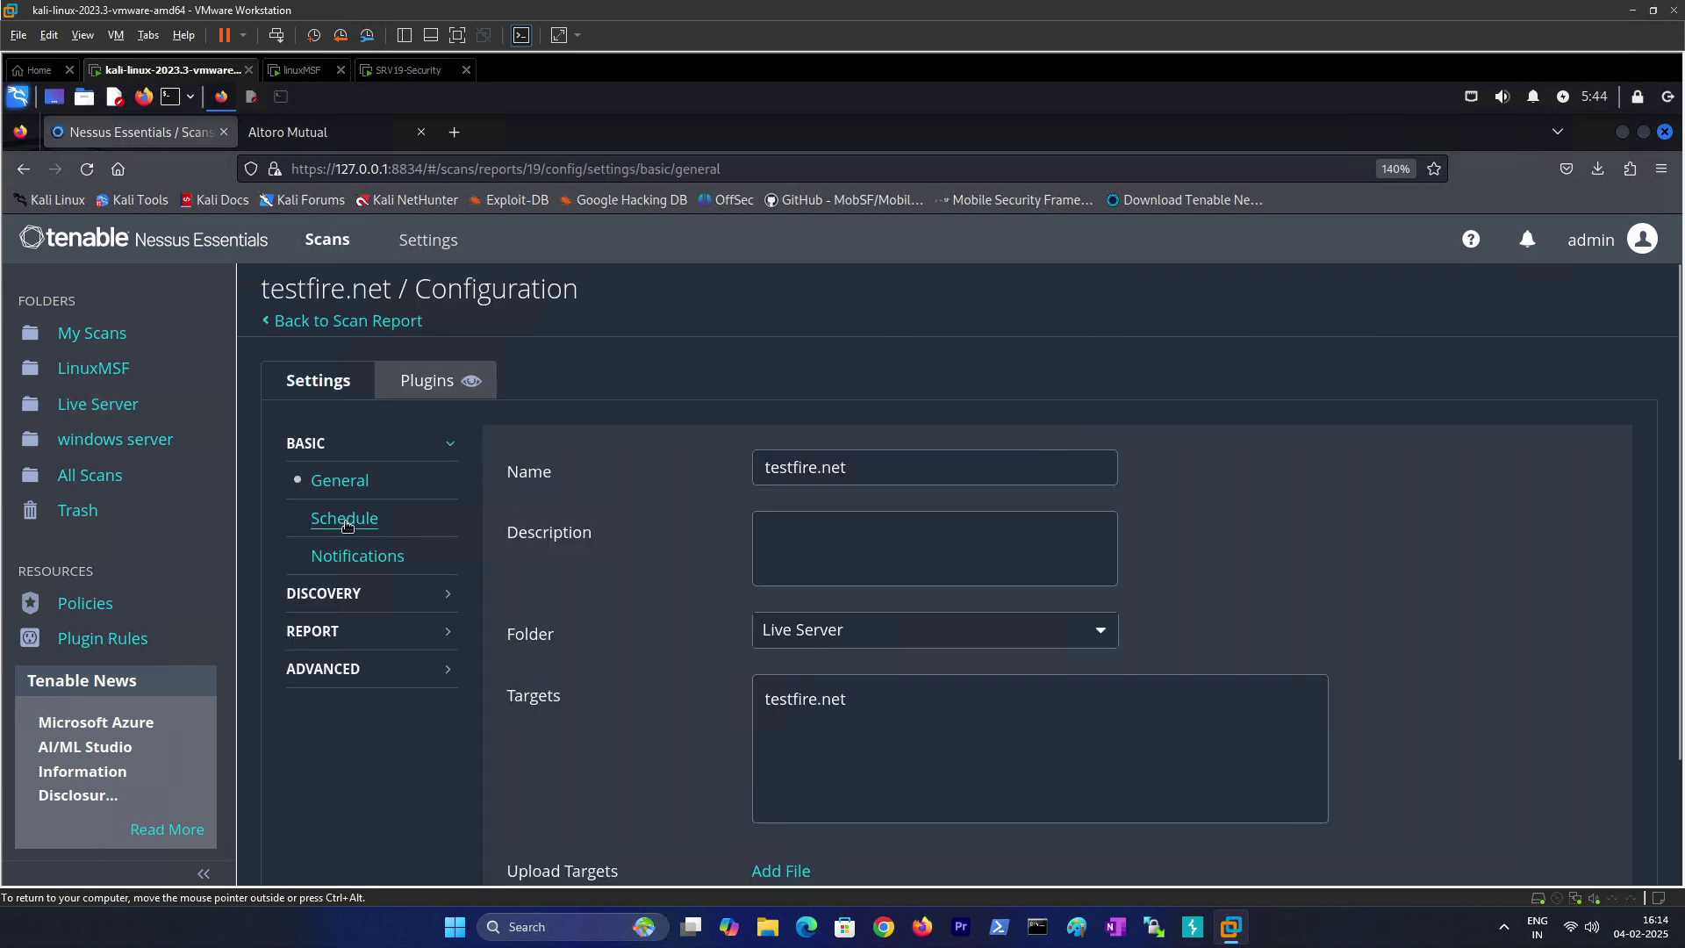
scroll(734, 677, down, 3)
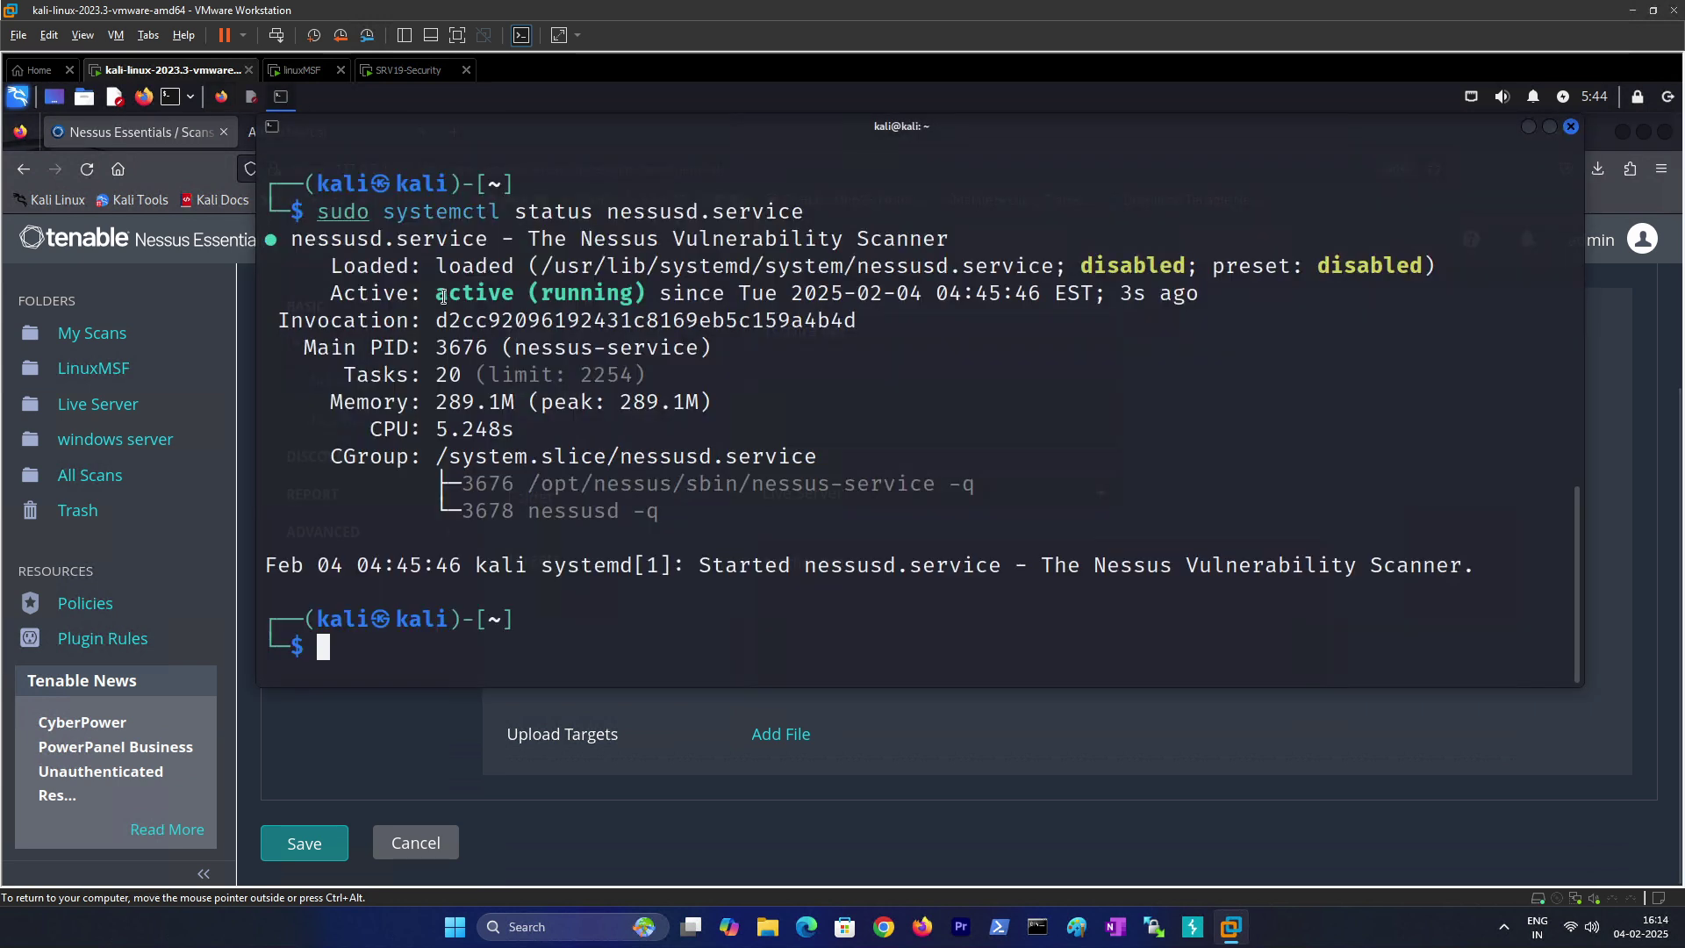
click(281, 96)
Step: Resolve testfire.net with nslookup and copy its address 65.61.137.117
text(nslookup)
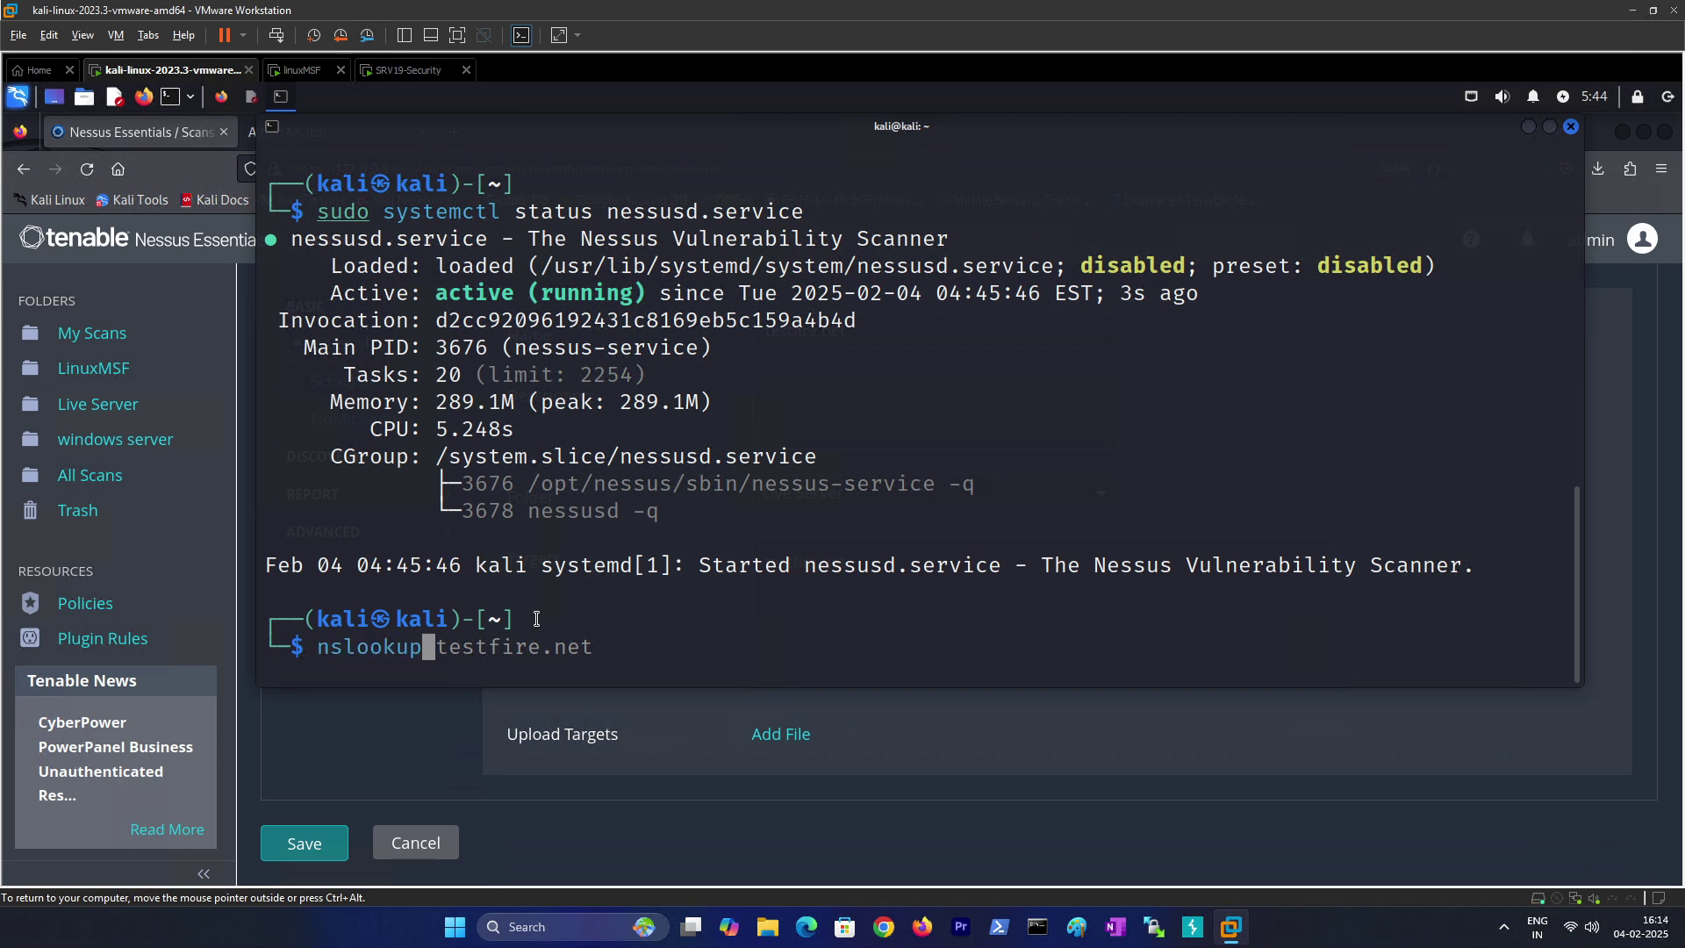
key(Right)
key(Return)
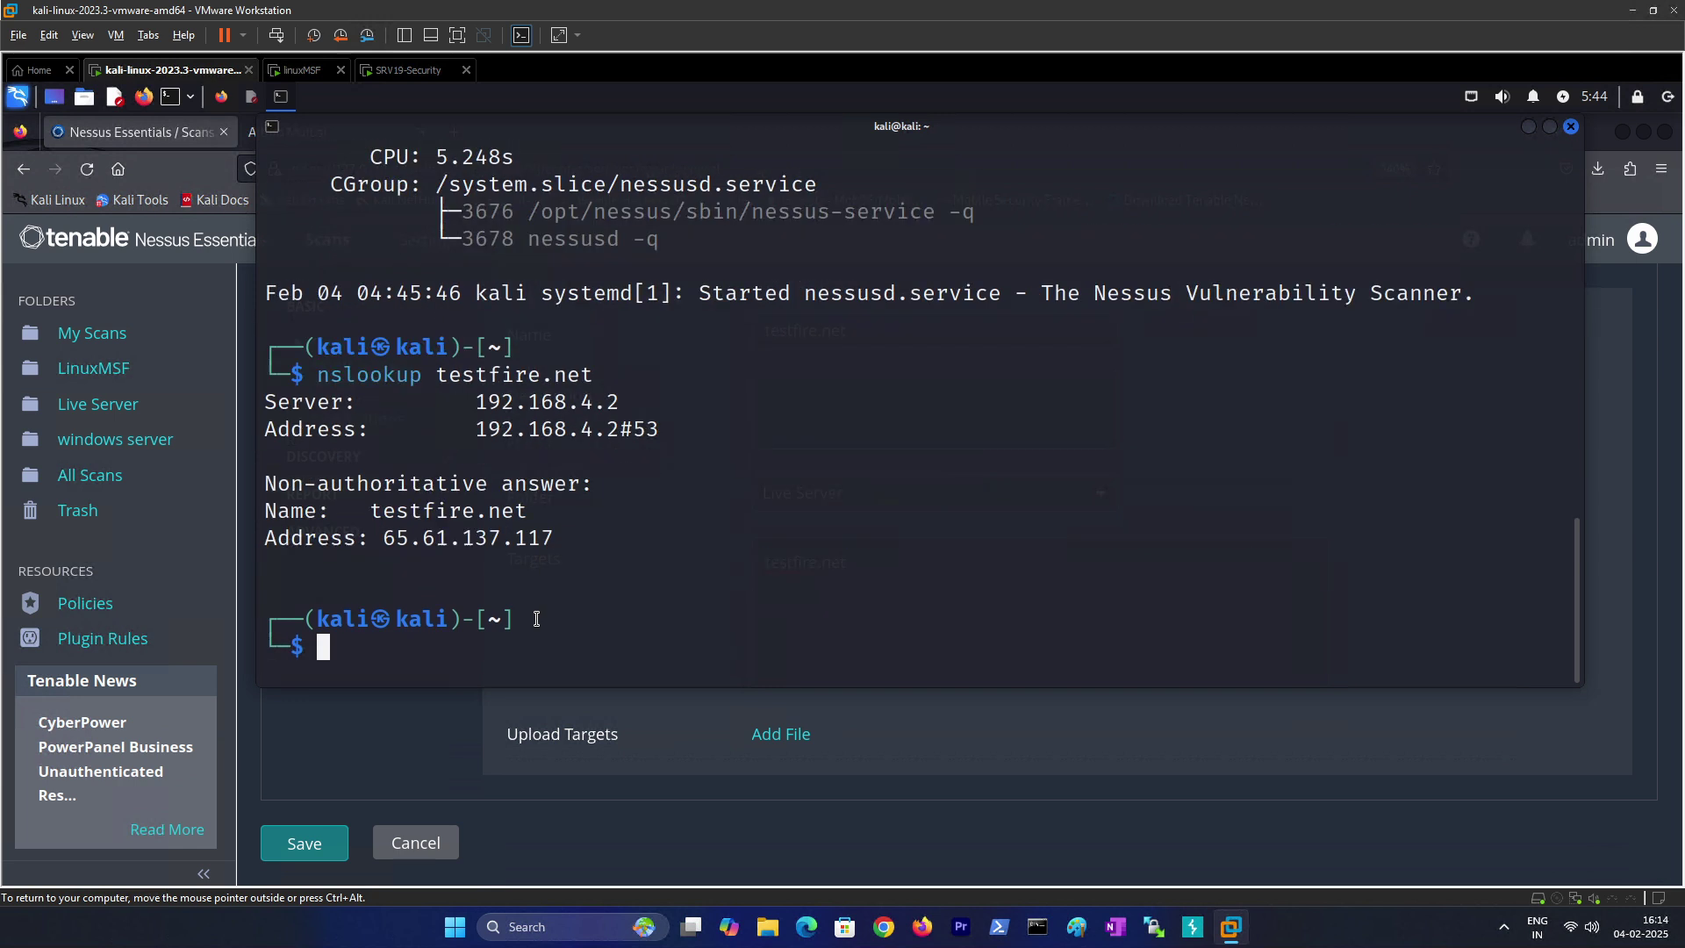
drag(389, 546, 532, 541)
drag(384, 538, 553, 540)
right_click(577, 555)
click(579, 551)
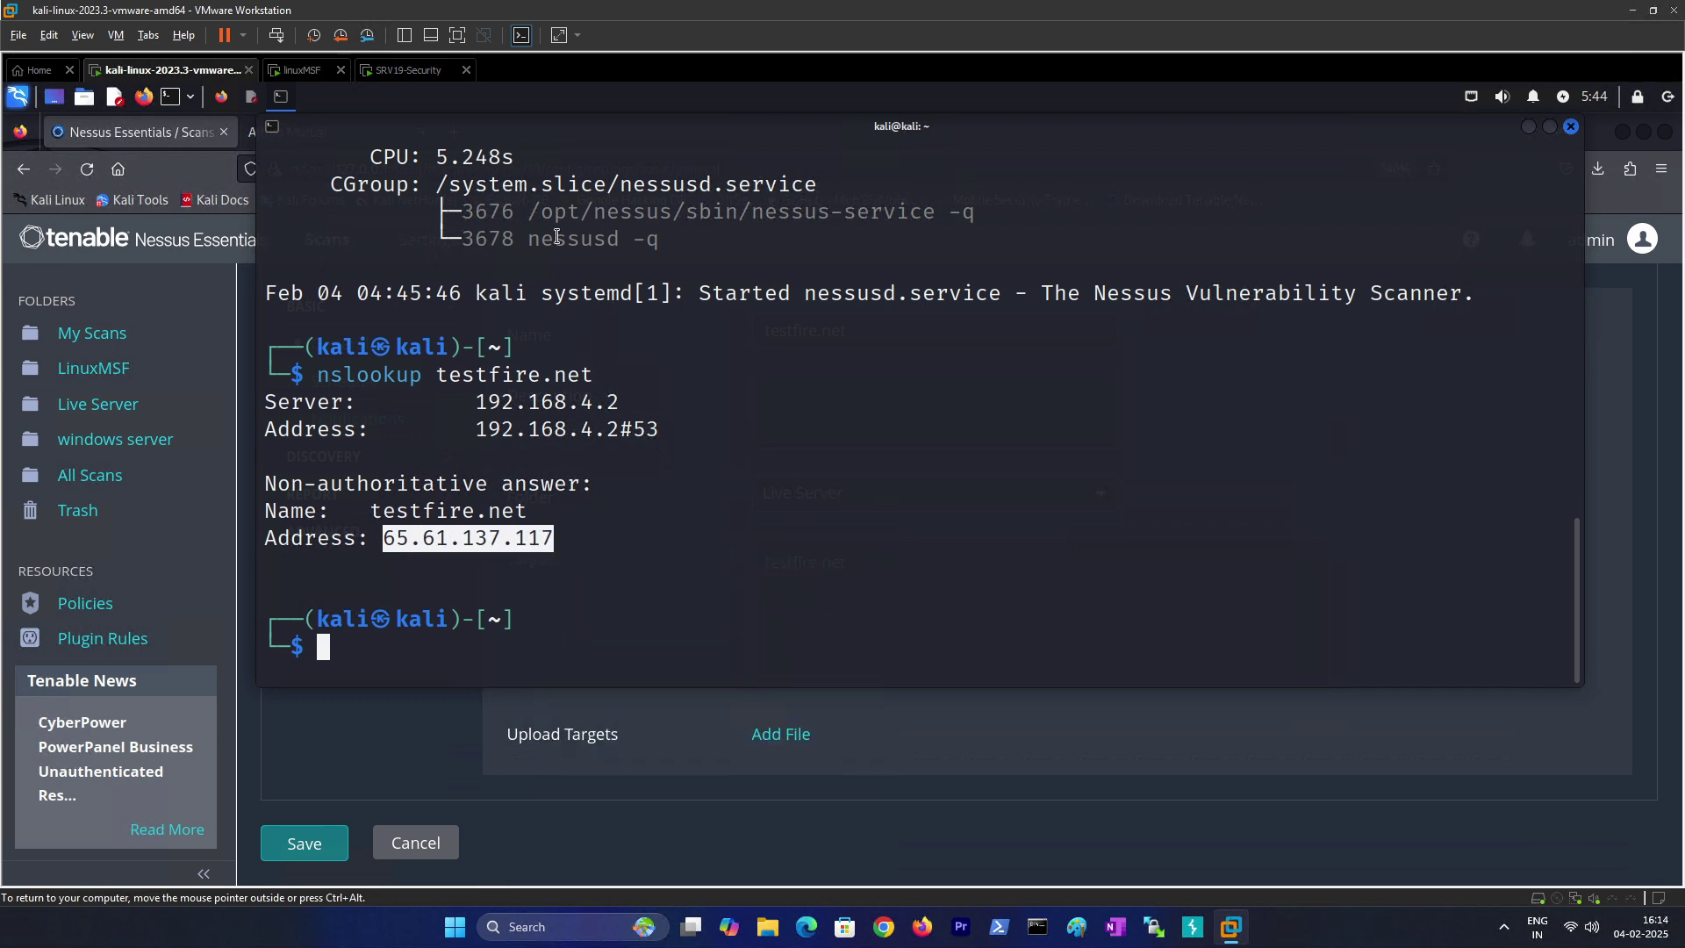
click(1529, 127)
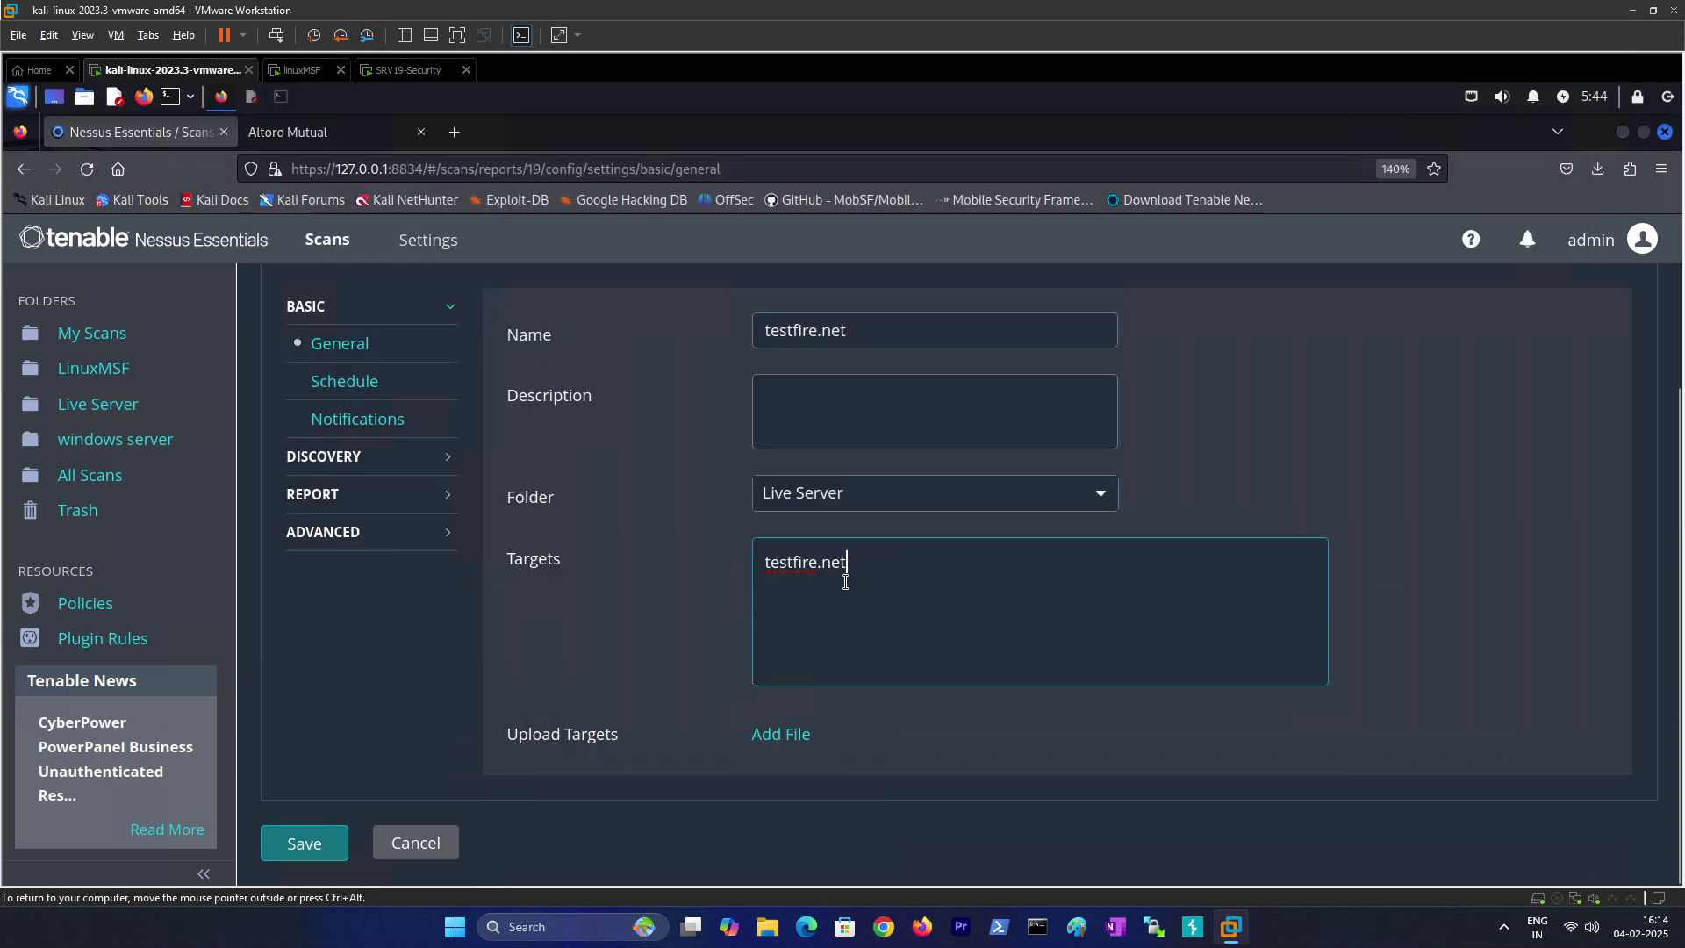
Step: Replace the testfire.net scan's target with 65.61.137.117 and save the scan
drag(862, 564, 765, 549)
key(ctrl+v)
click(327, 465)
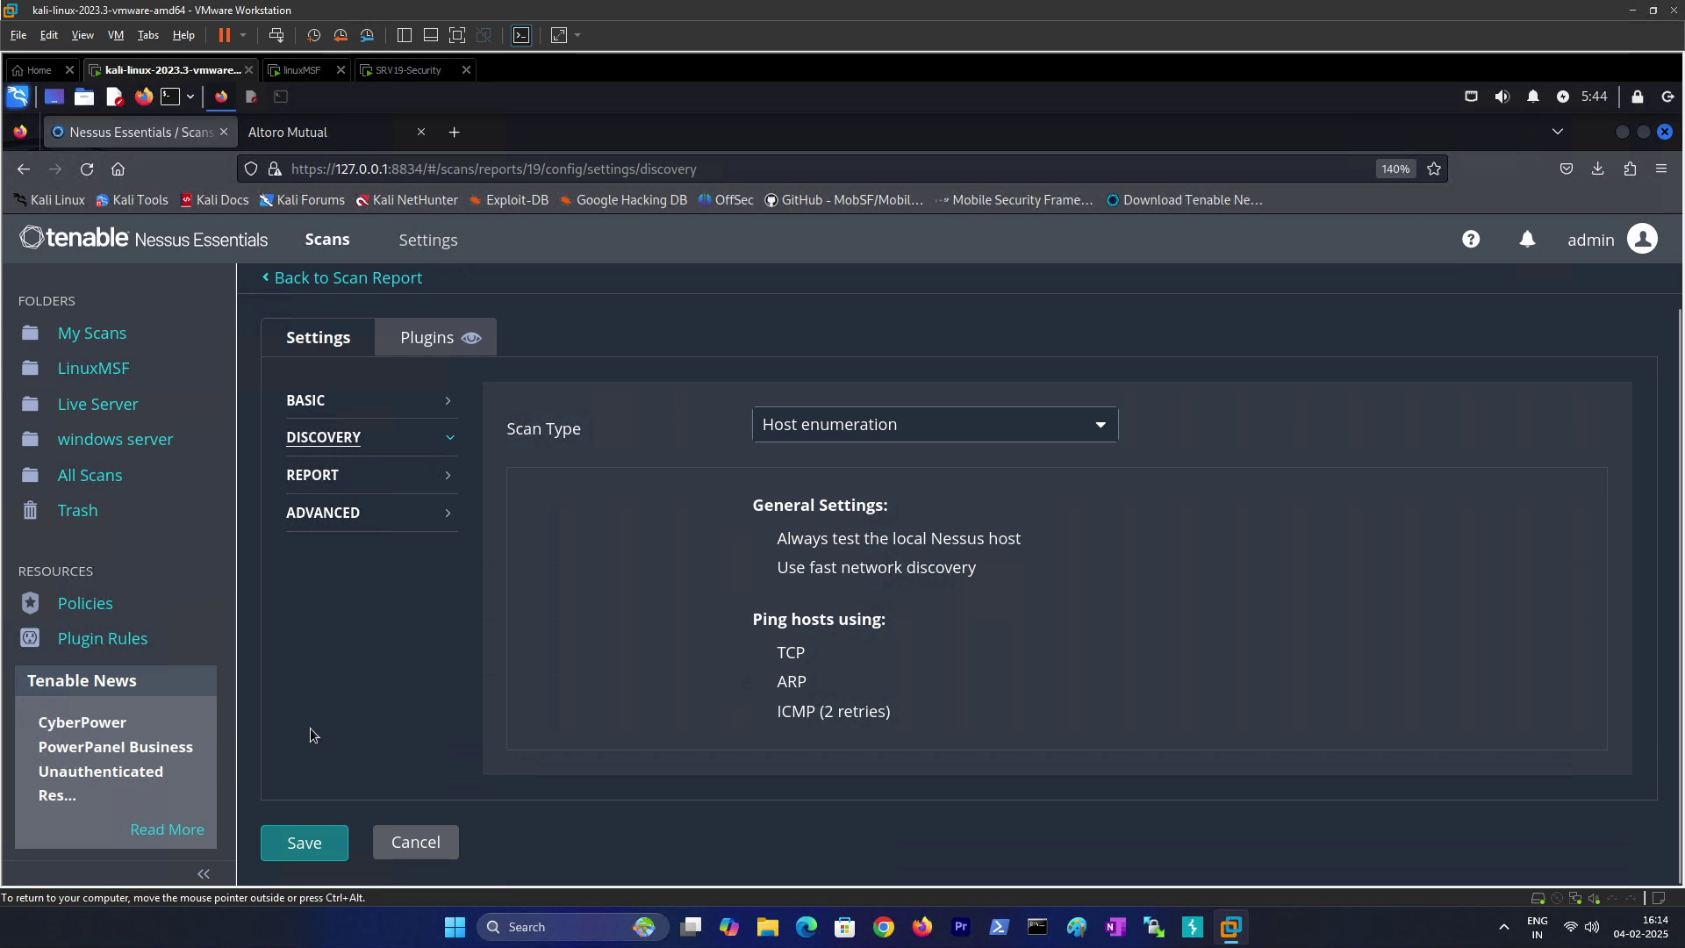
click(321, 516)
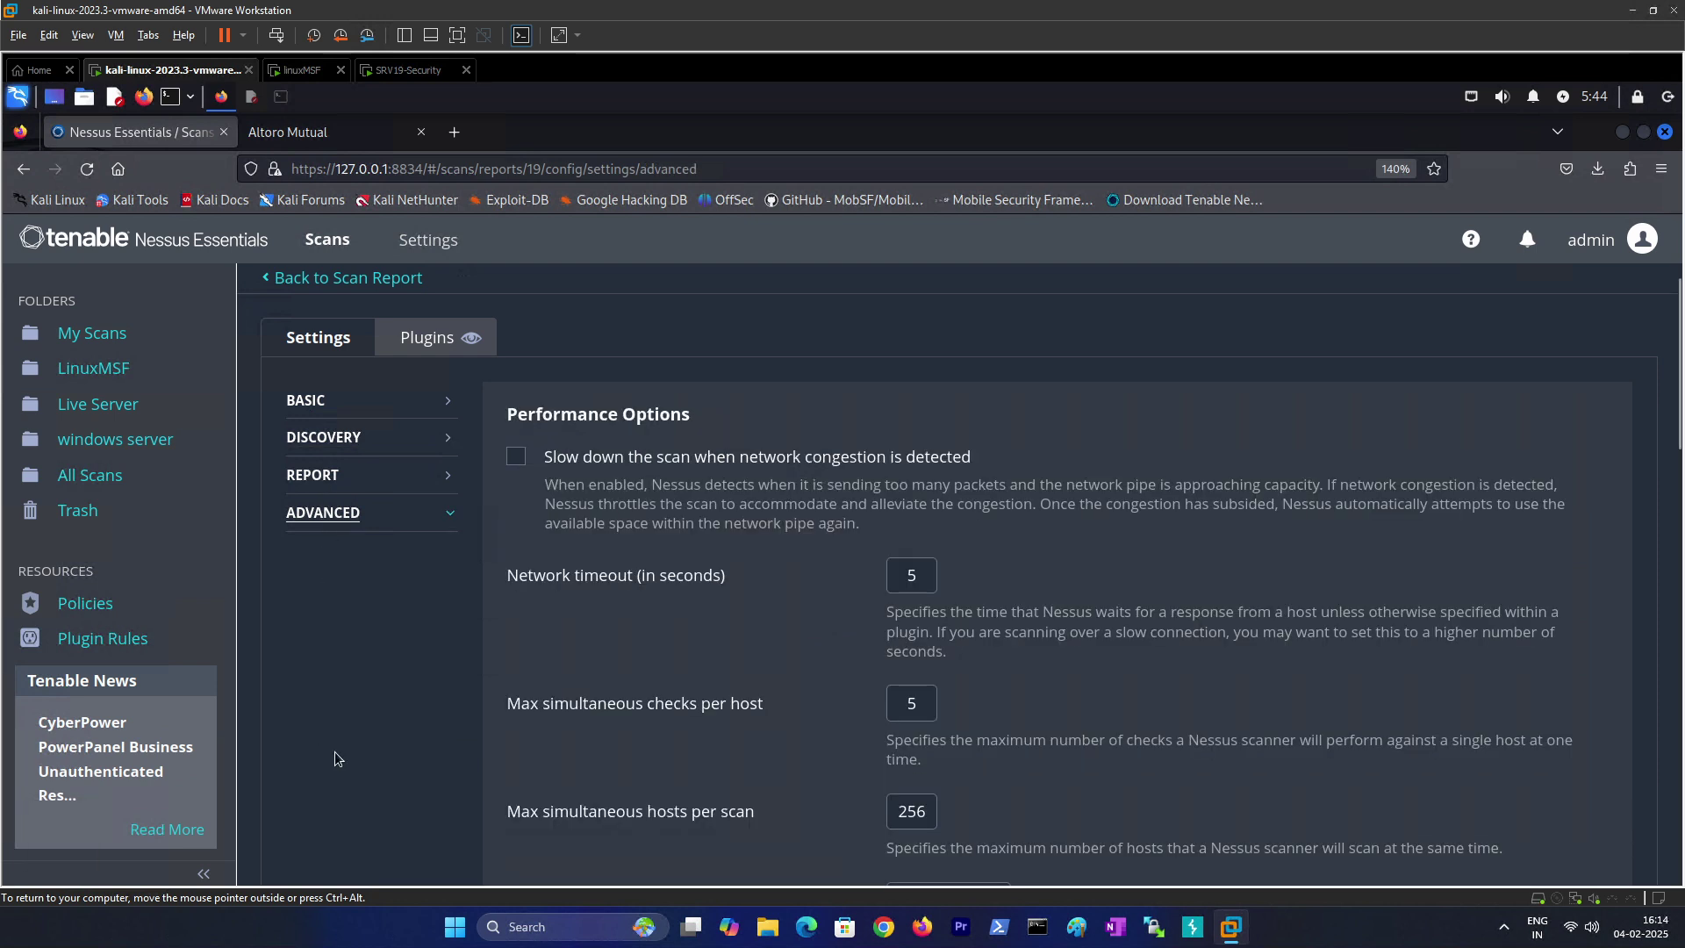
scroll(328, 776, down, 1)
scroll(329, 781, down, 10)
click(326, 838)
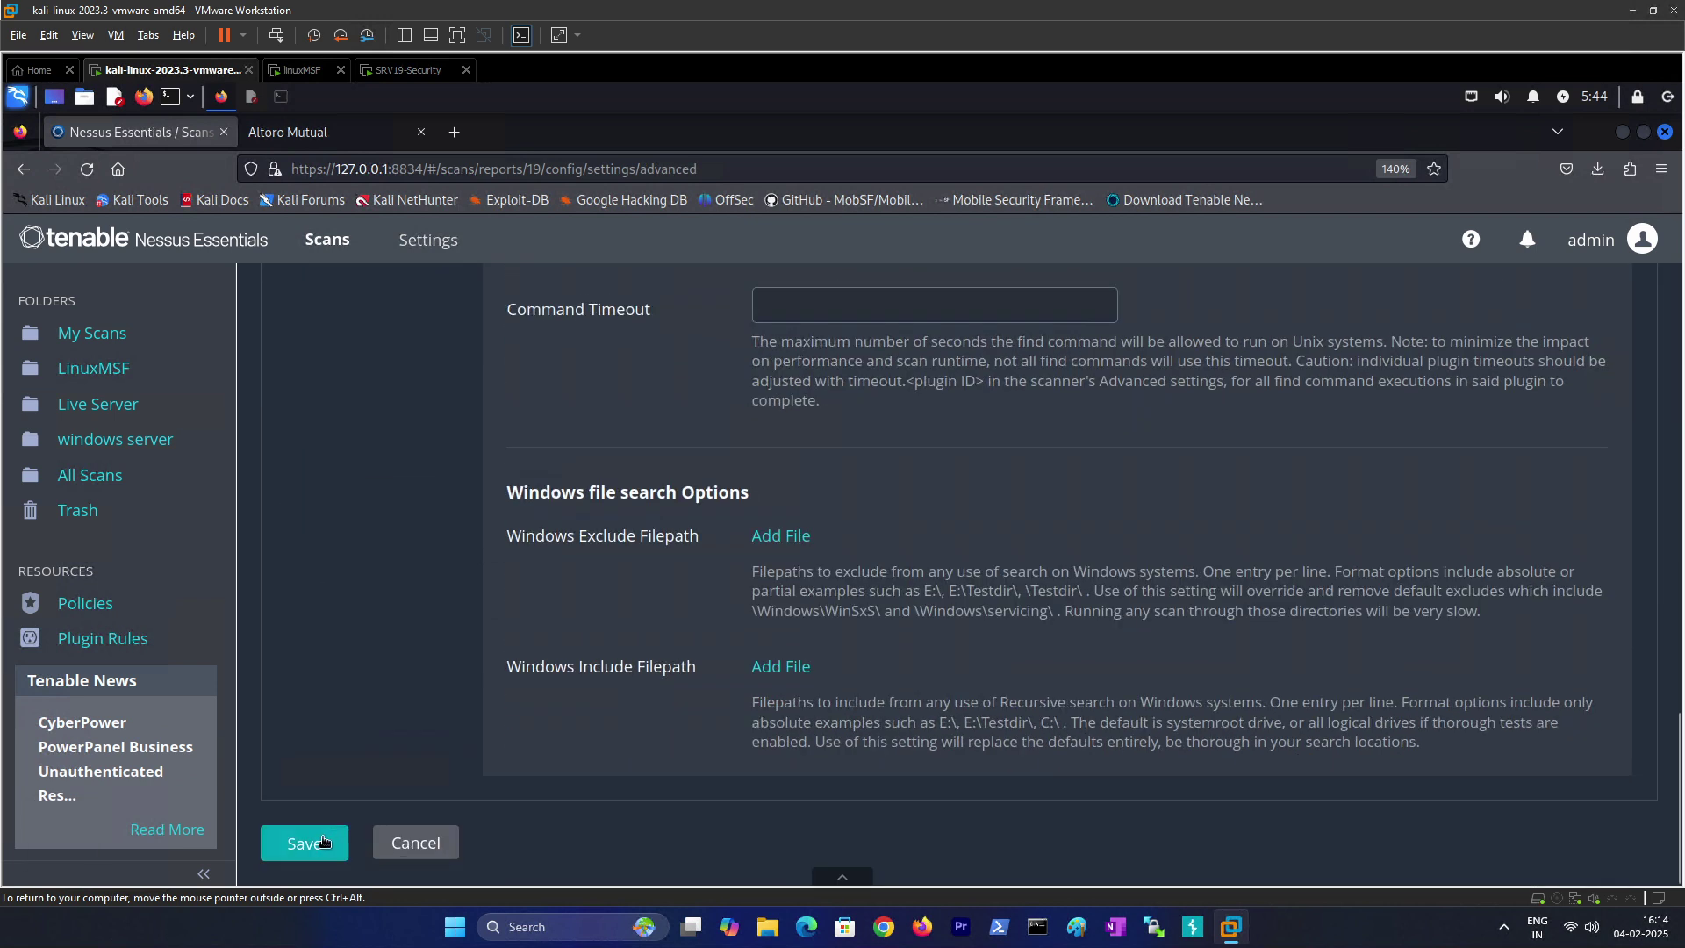
click(93, 403)
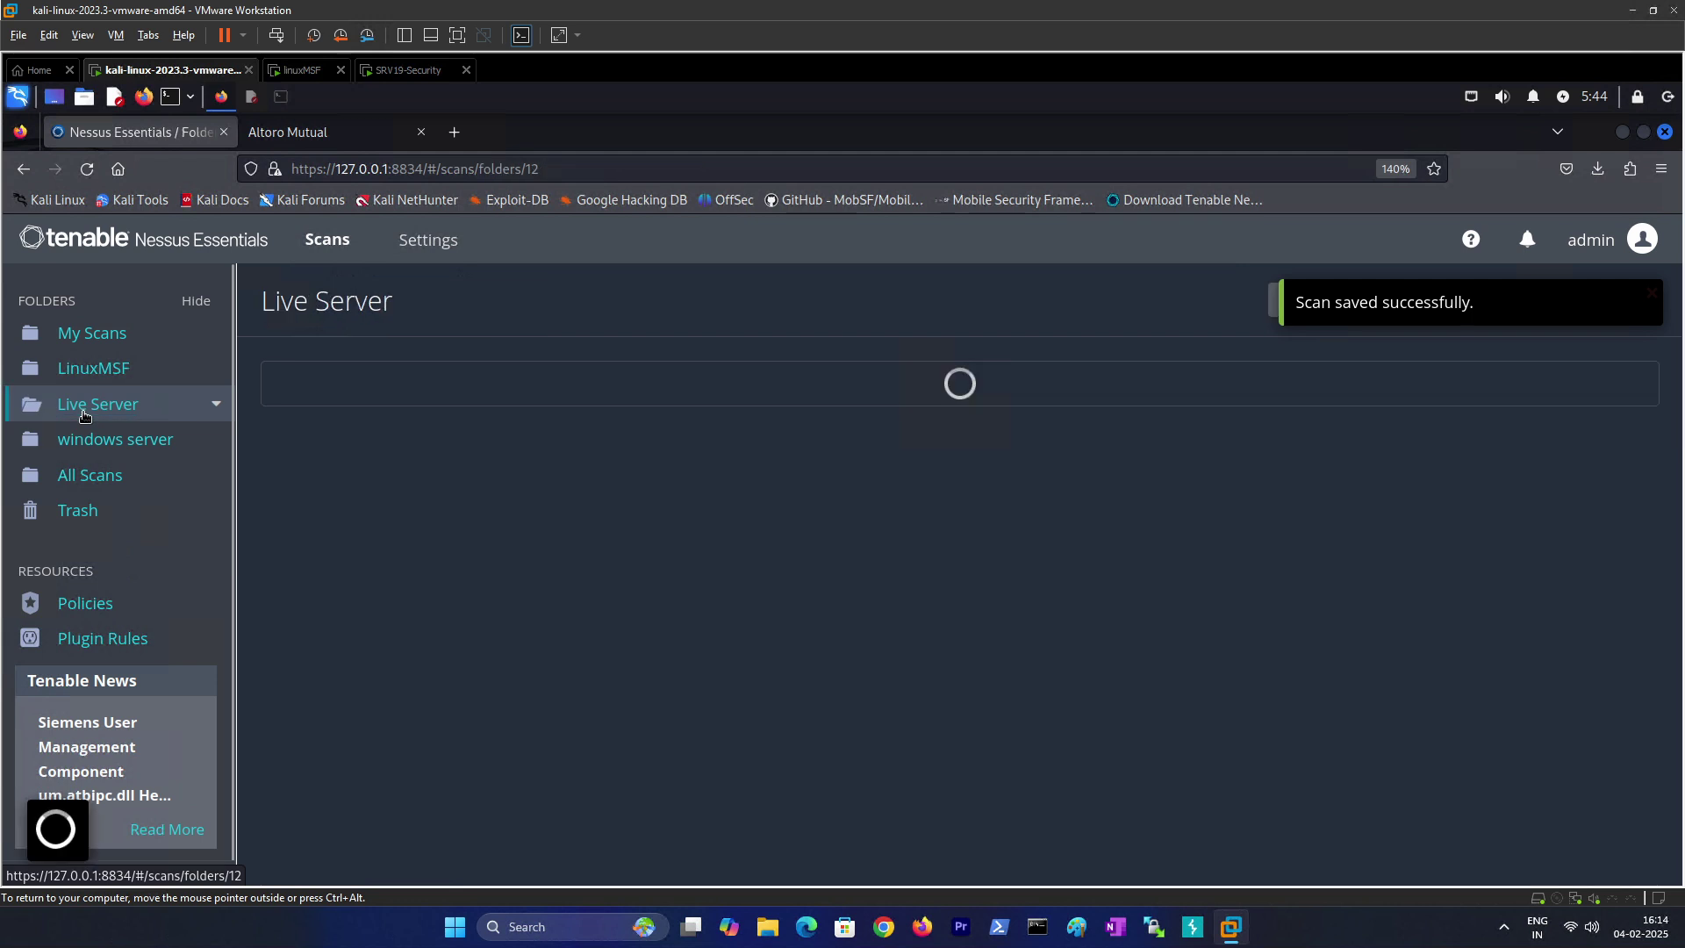
Step: Rerun the testfire.net scan and compare the new run with the earlier 5:42 AM run
click(1564, 482)
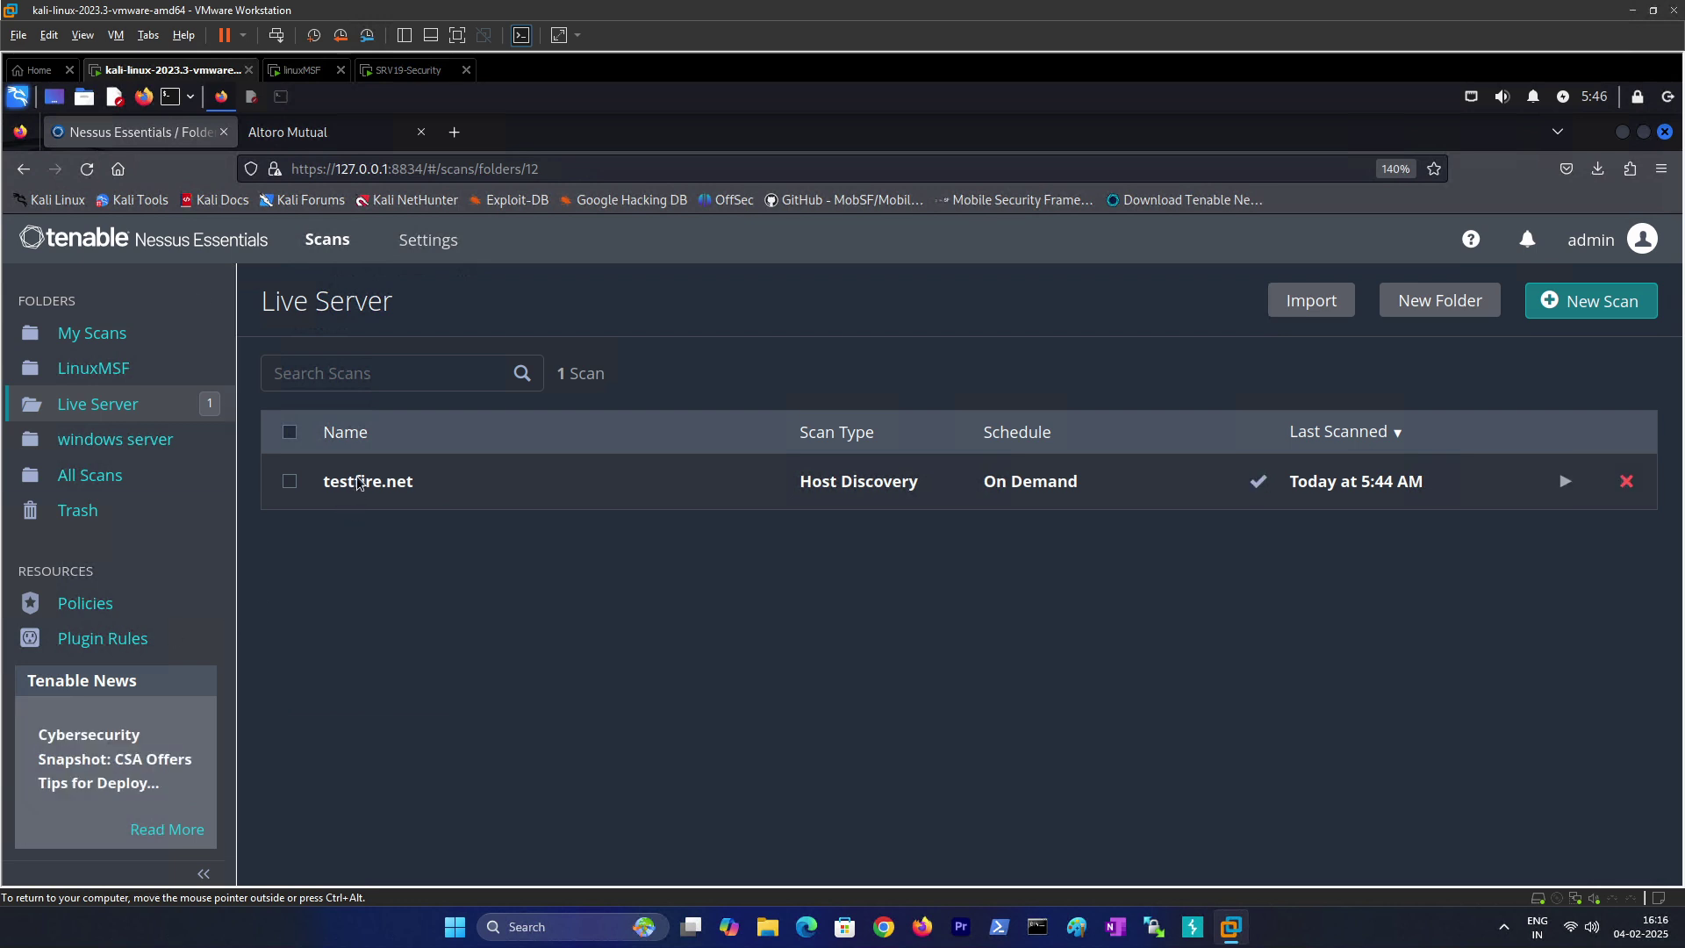
click(357, 483)
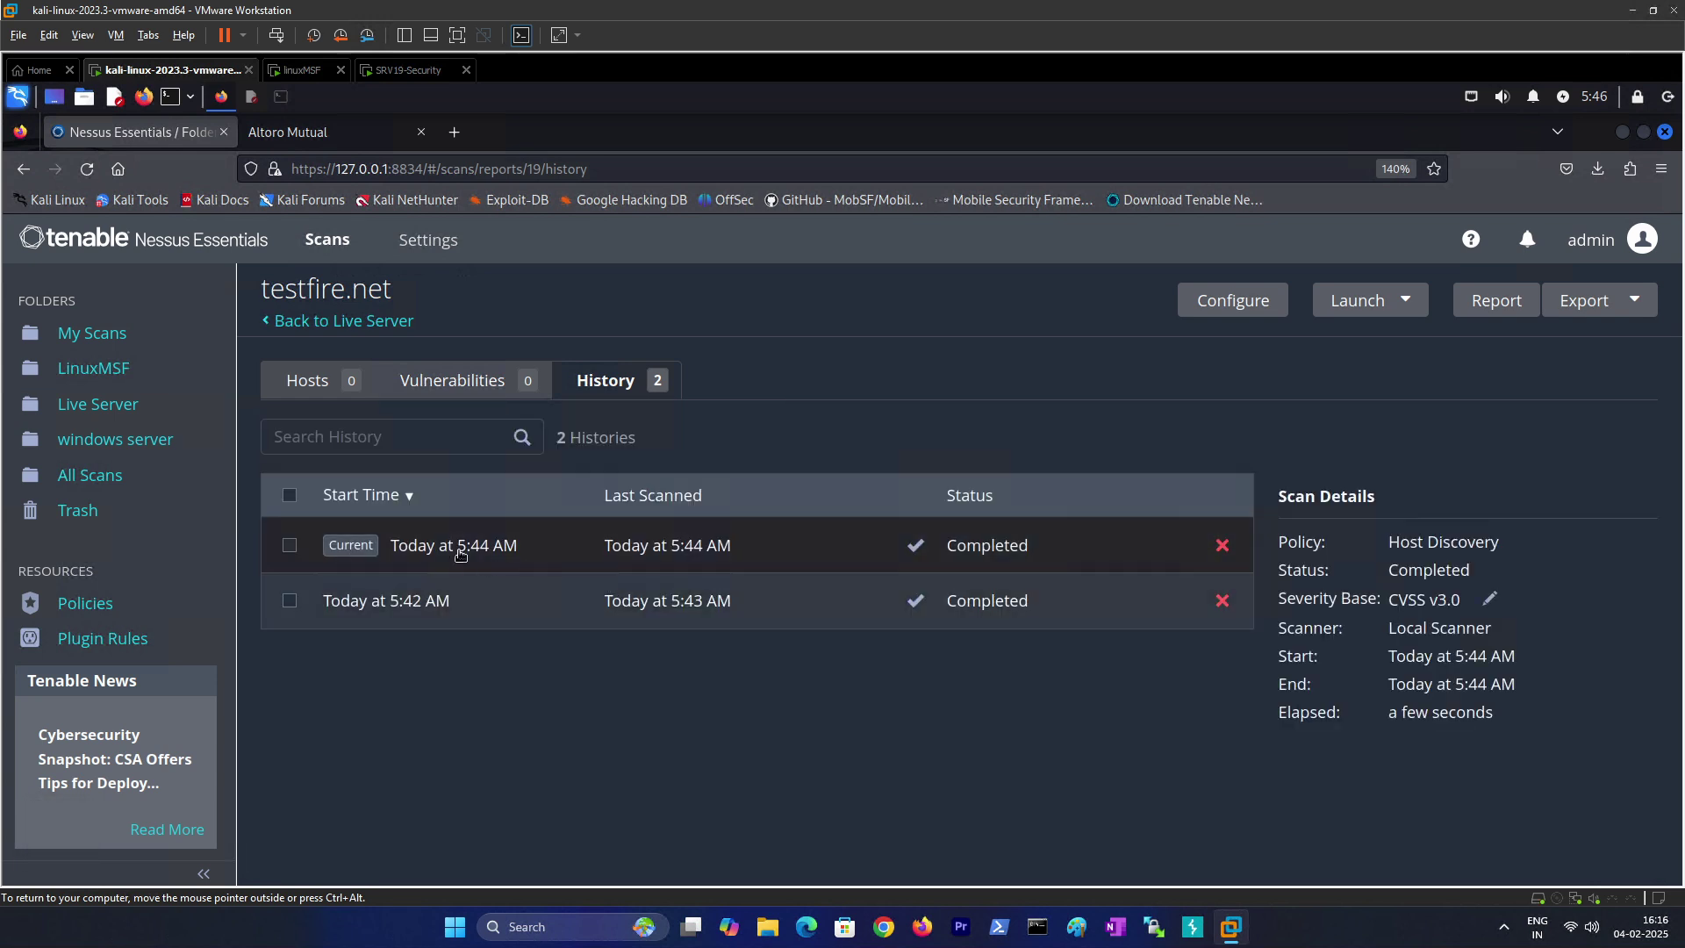
click(442, 604)
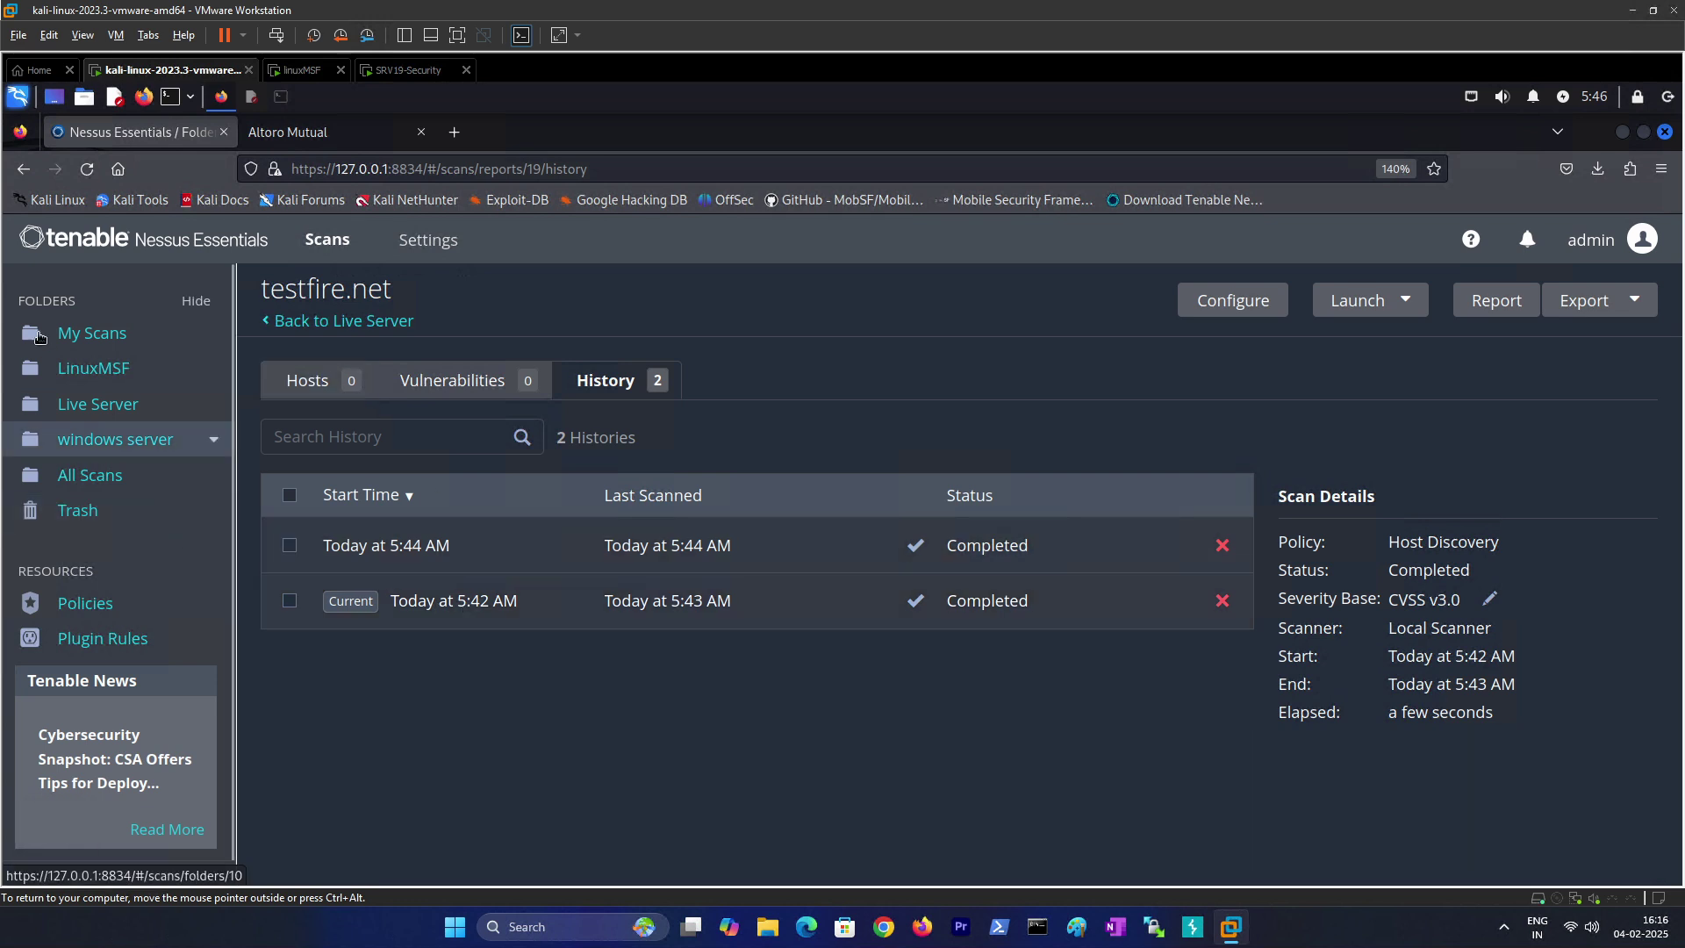
Step: Reopen the testfire.net scan's configuration from the Live Server folder
click(73, 411)
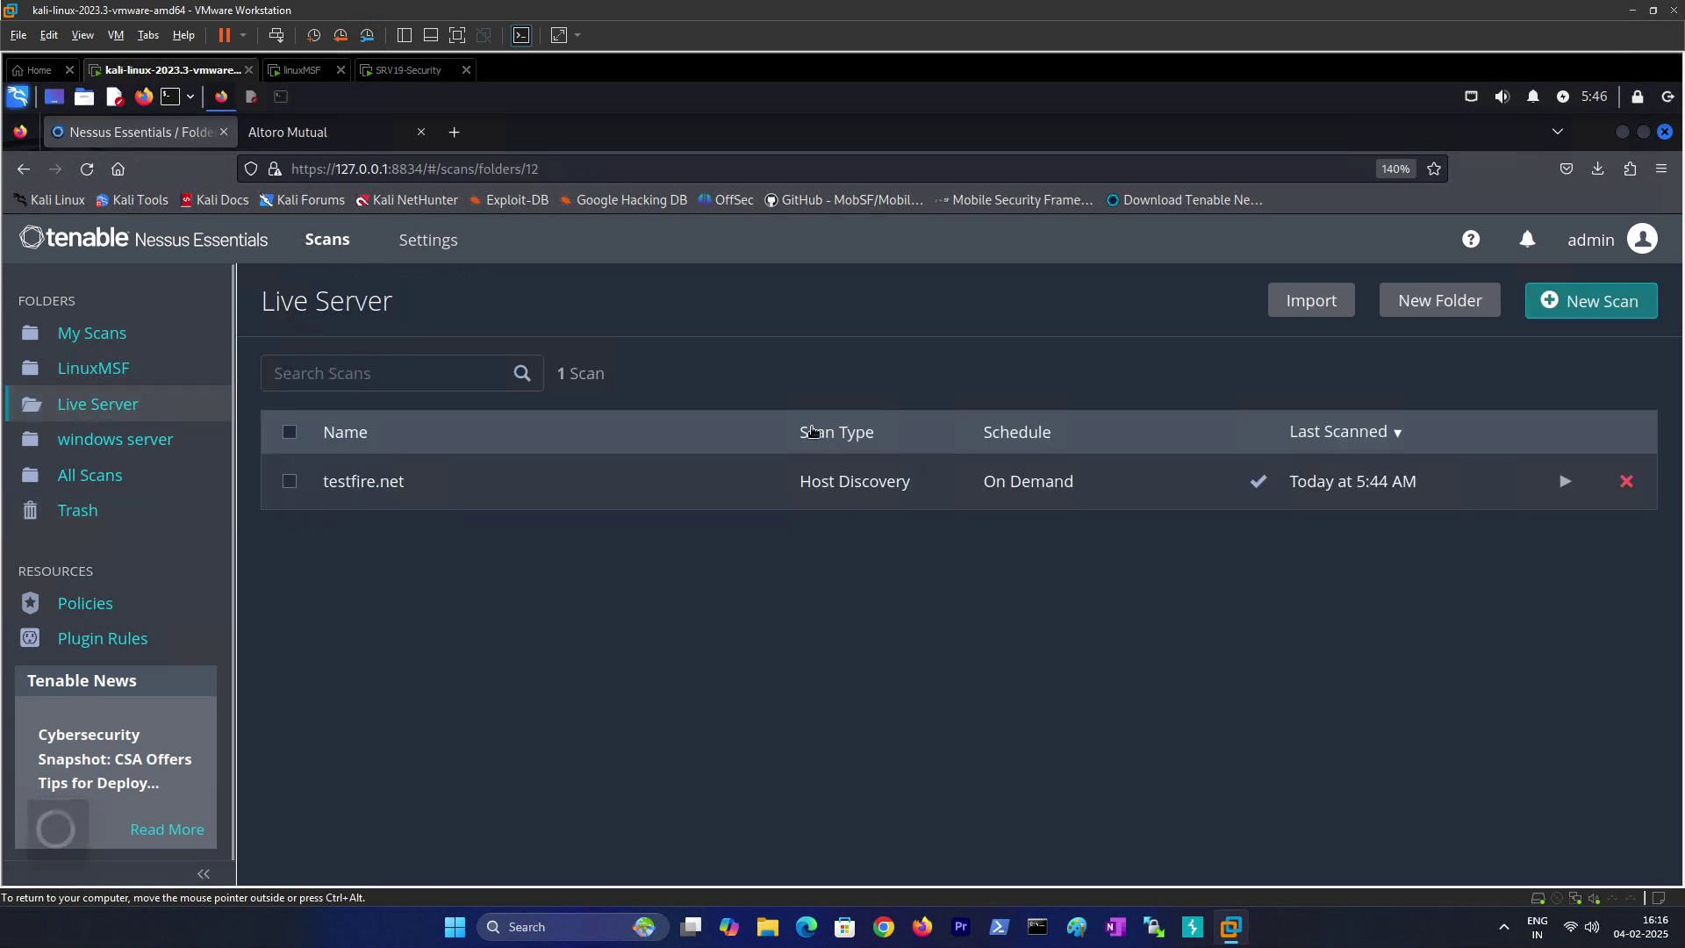
click(290, 481)
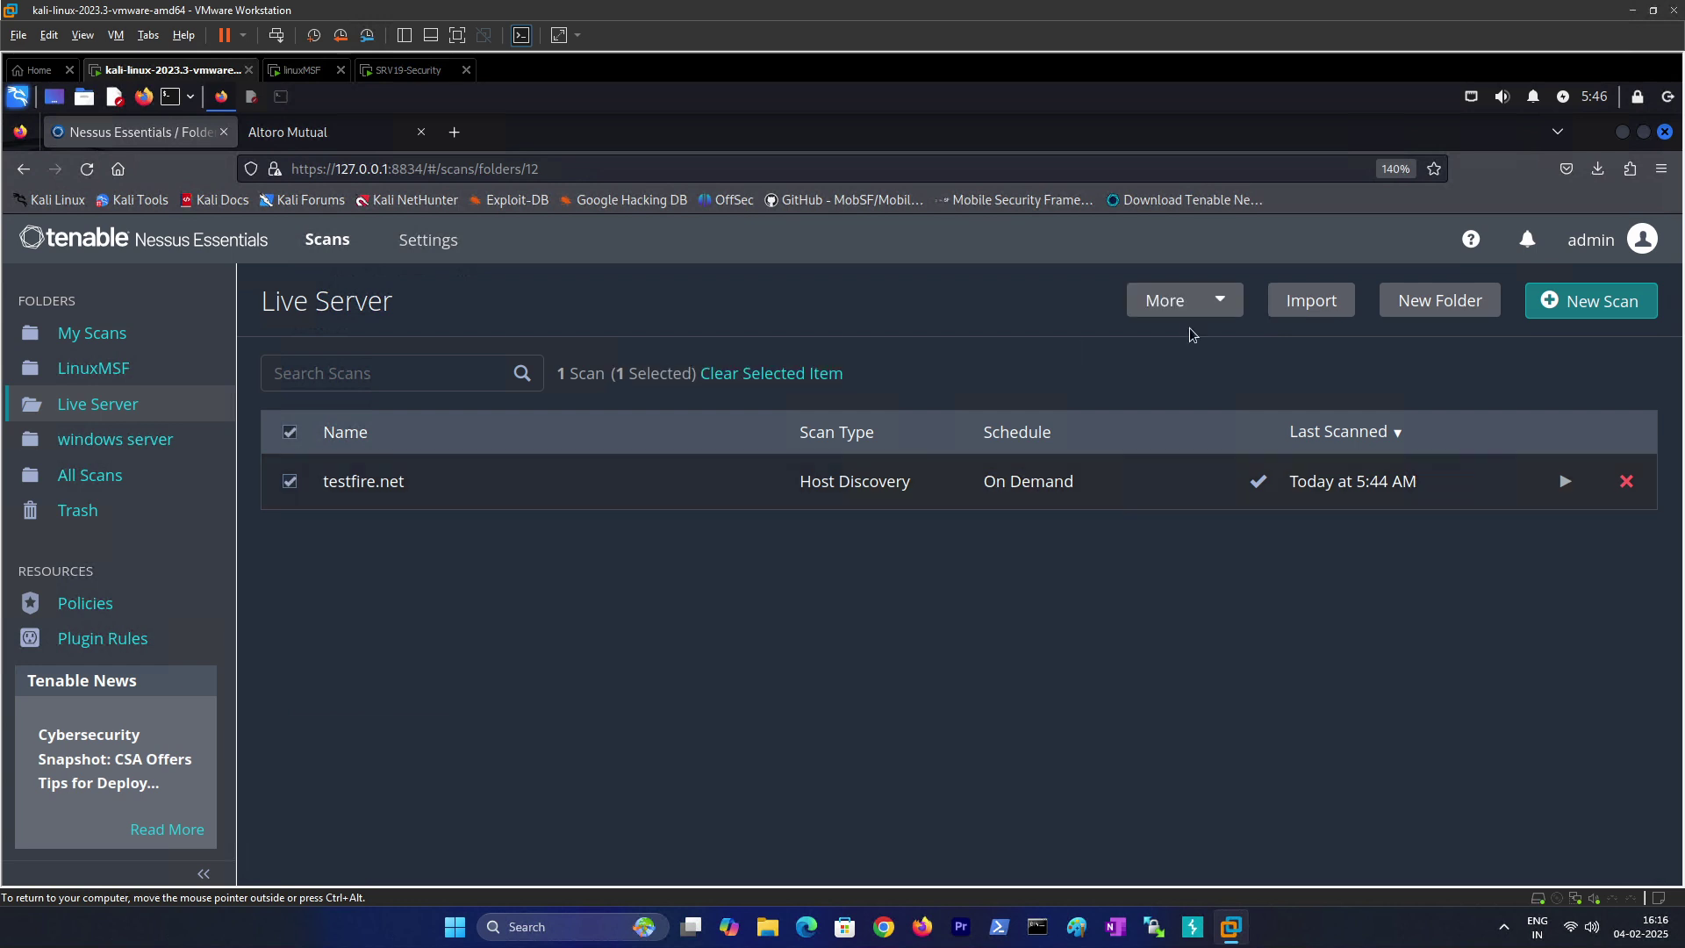
click(1188, 310)
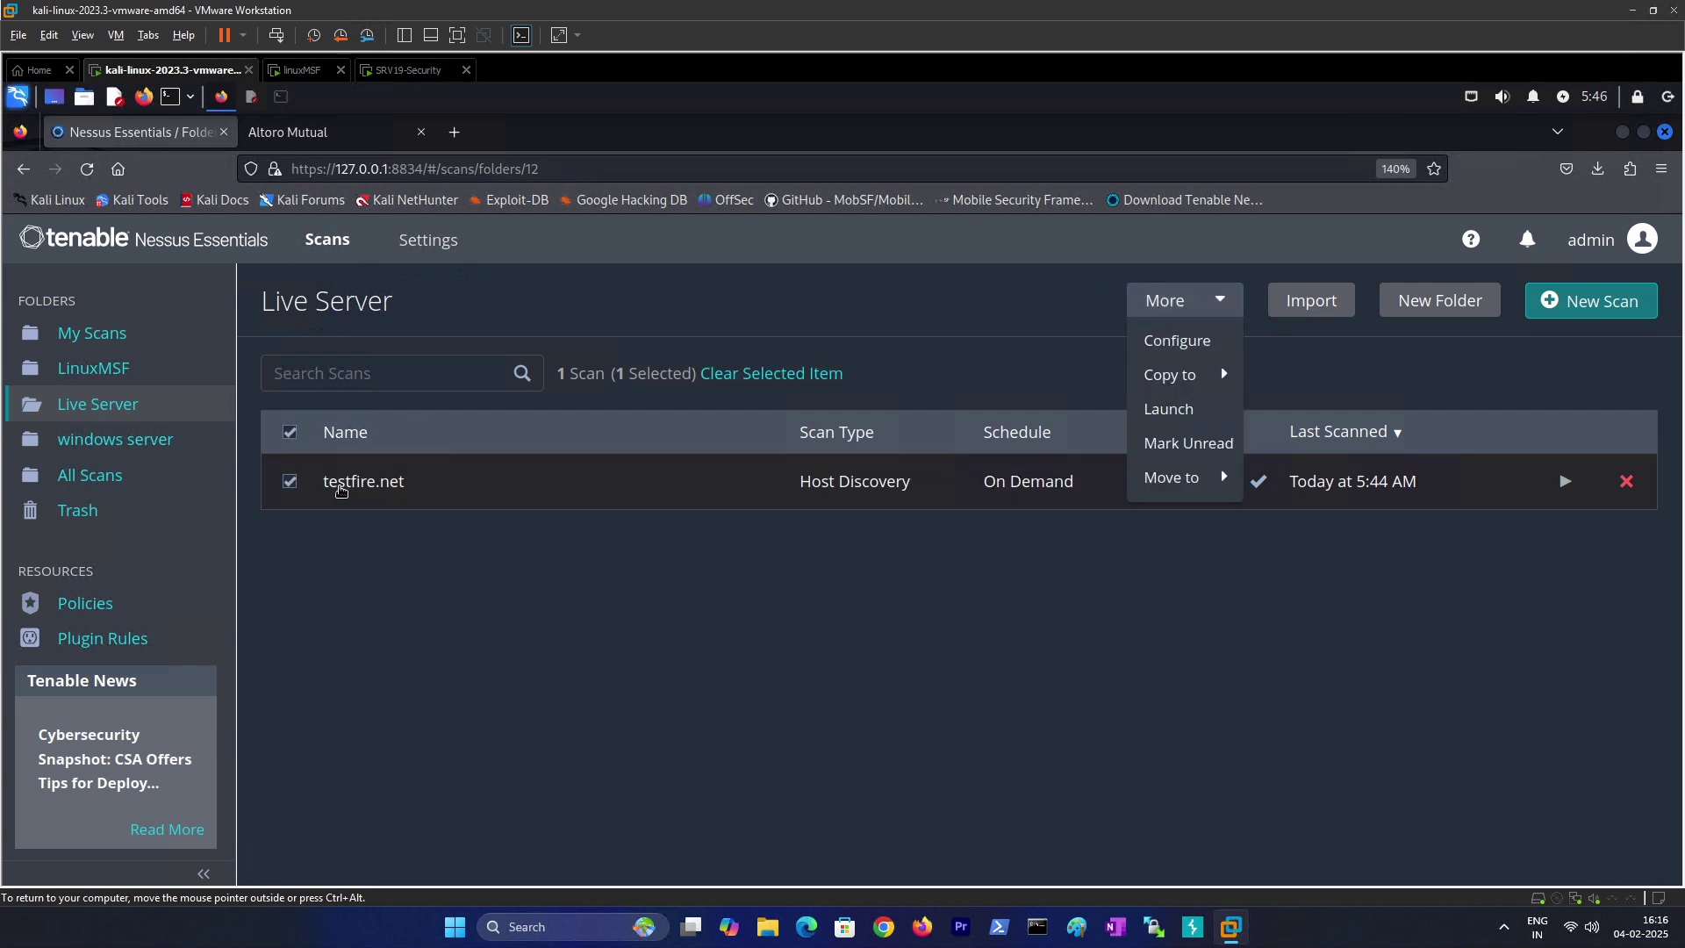
click(1205, 338)
drag(915, 698, 762, 694)
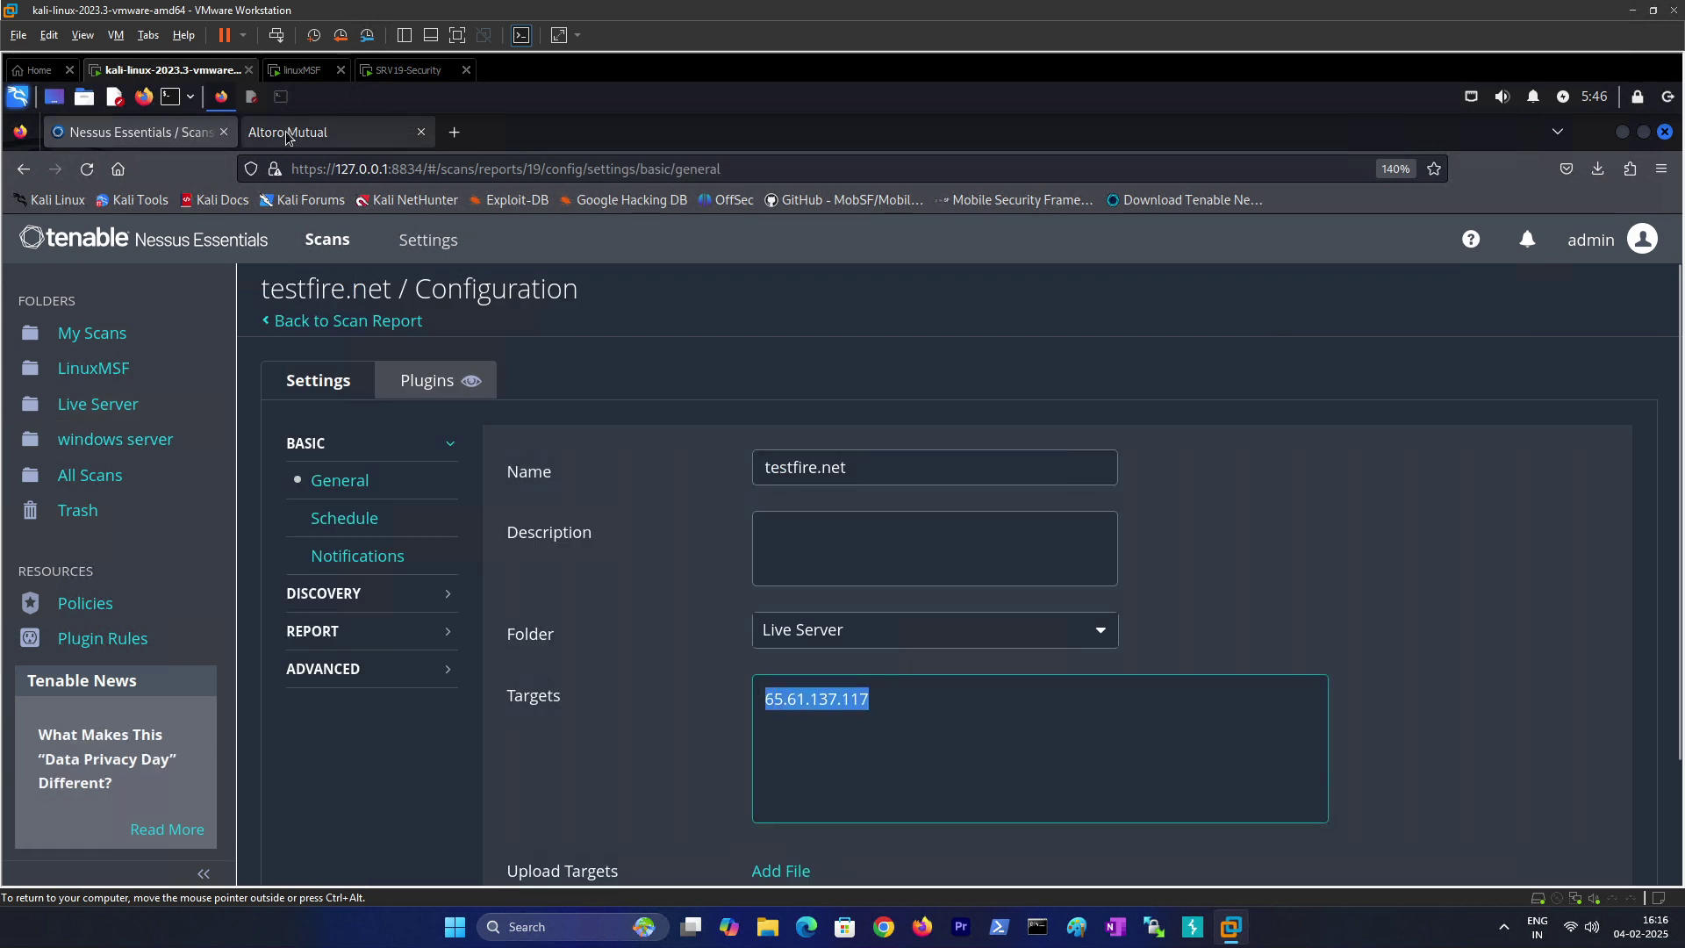
click(395, 130)
click(273, 169)
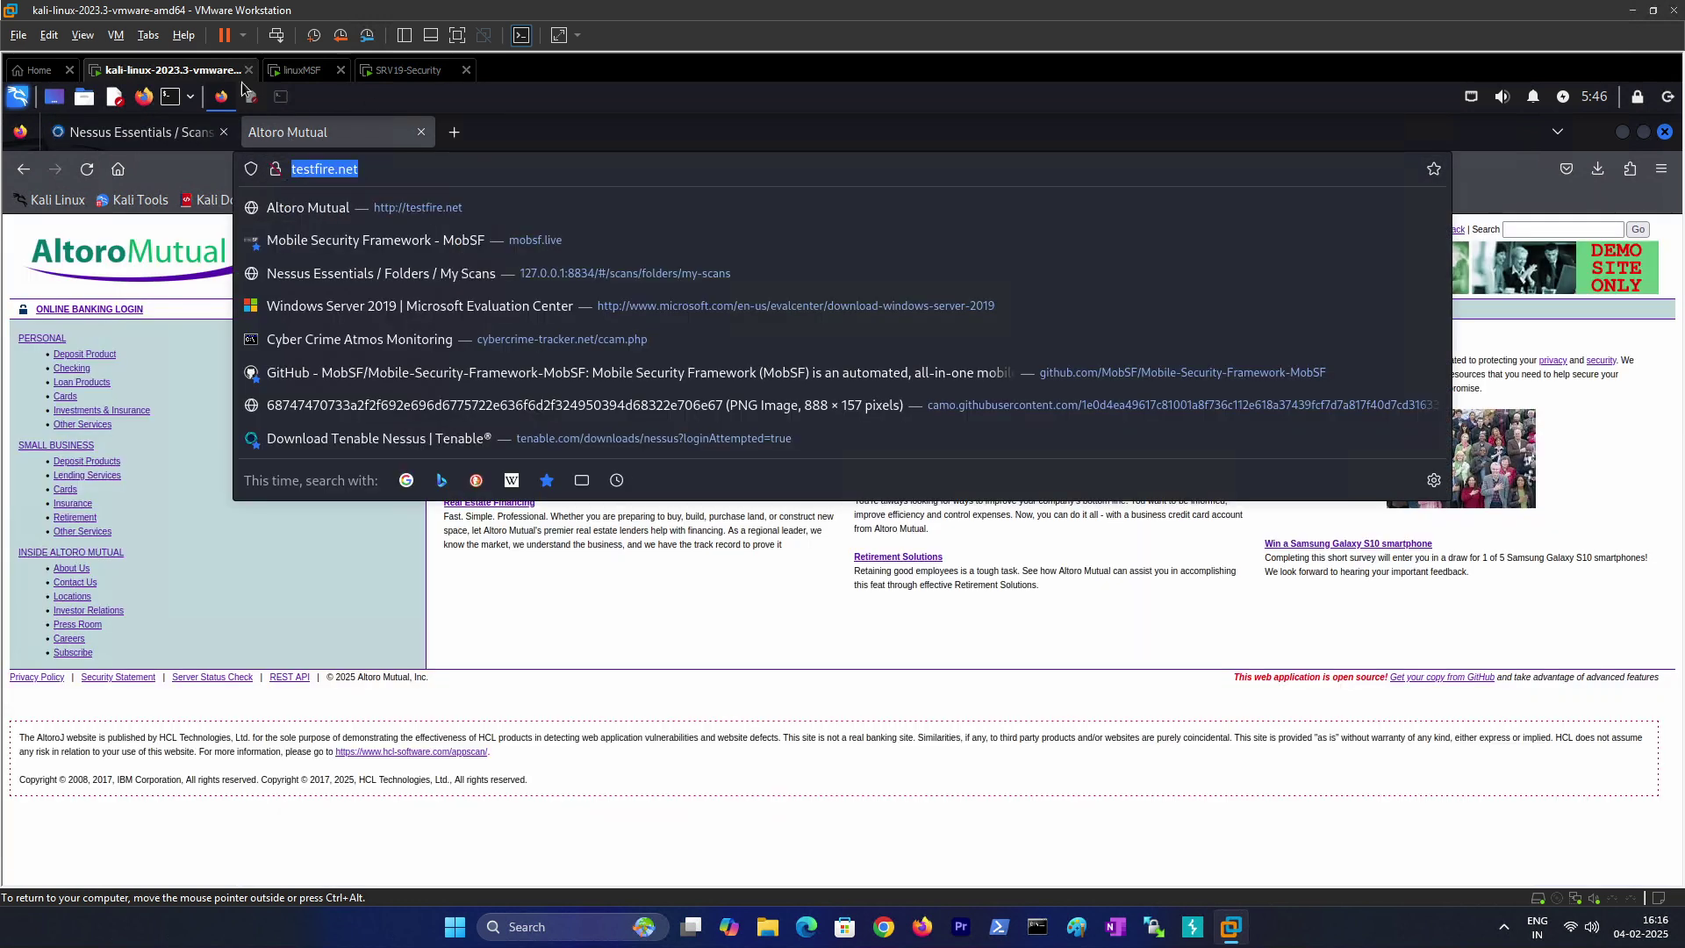
click(132, 131)
key(ctrl+v)
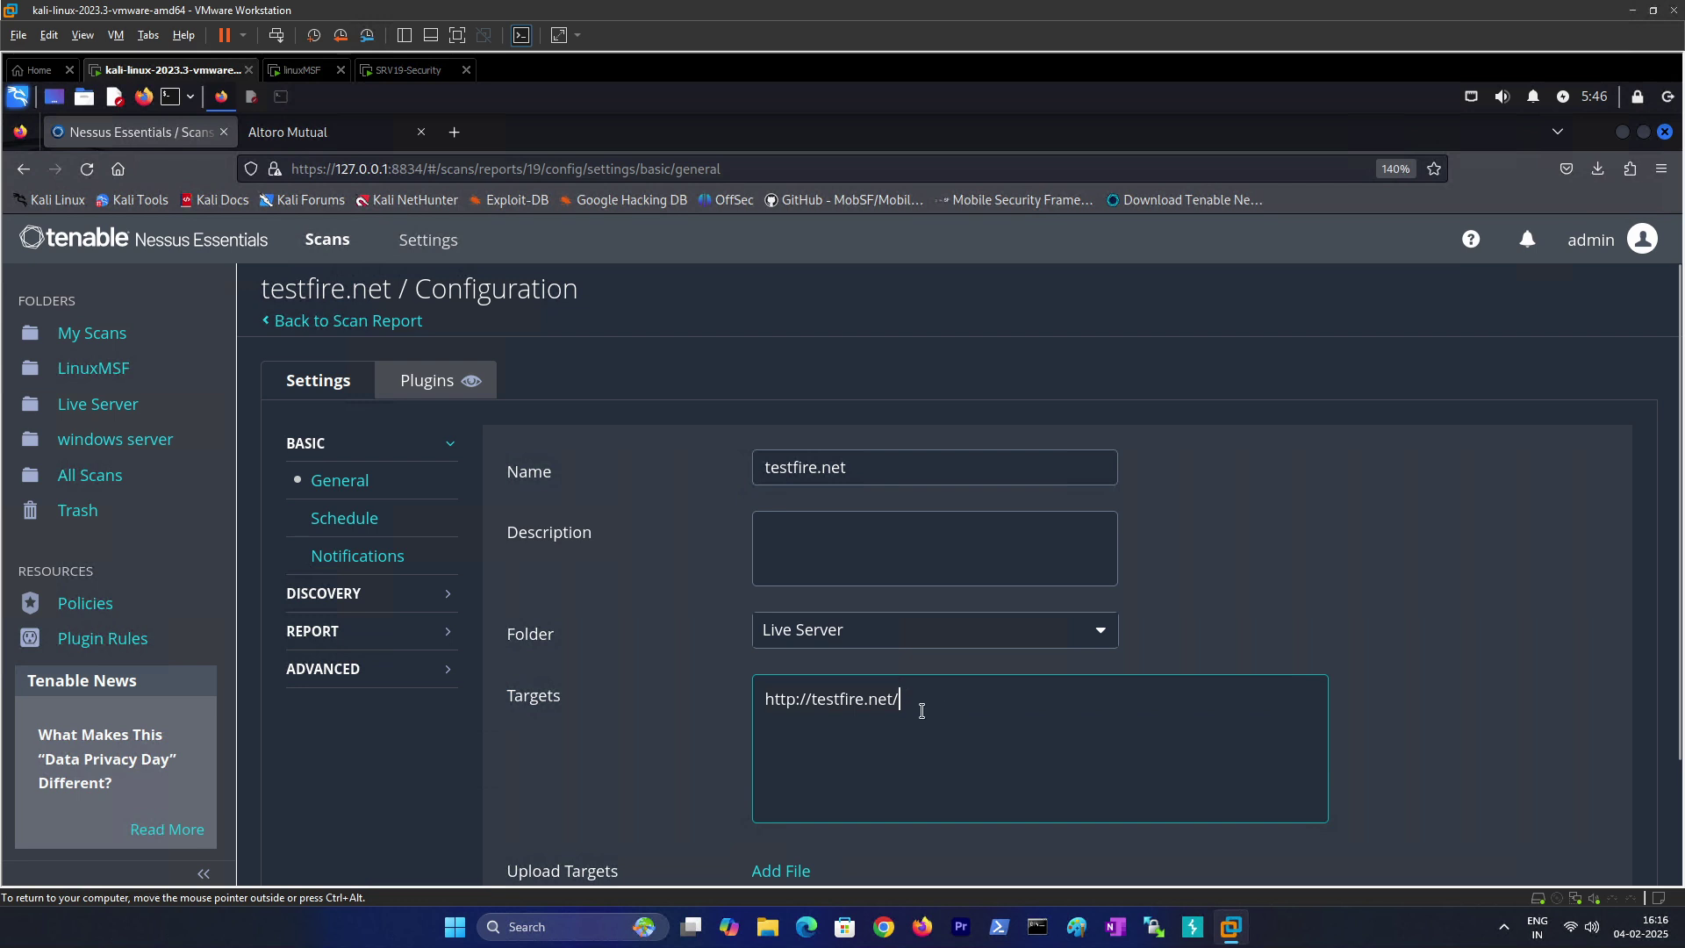
drag(785, 693, 738, 684)
key(BackSpace)
Step: Set the Discovery scan type to Port scan (all ports) and save the scan
scroll(698, 757, down, 2)
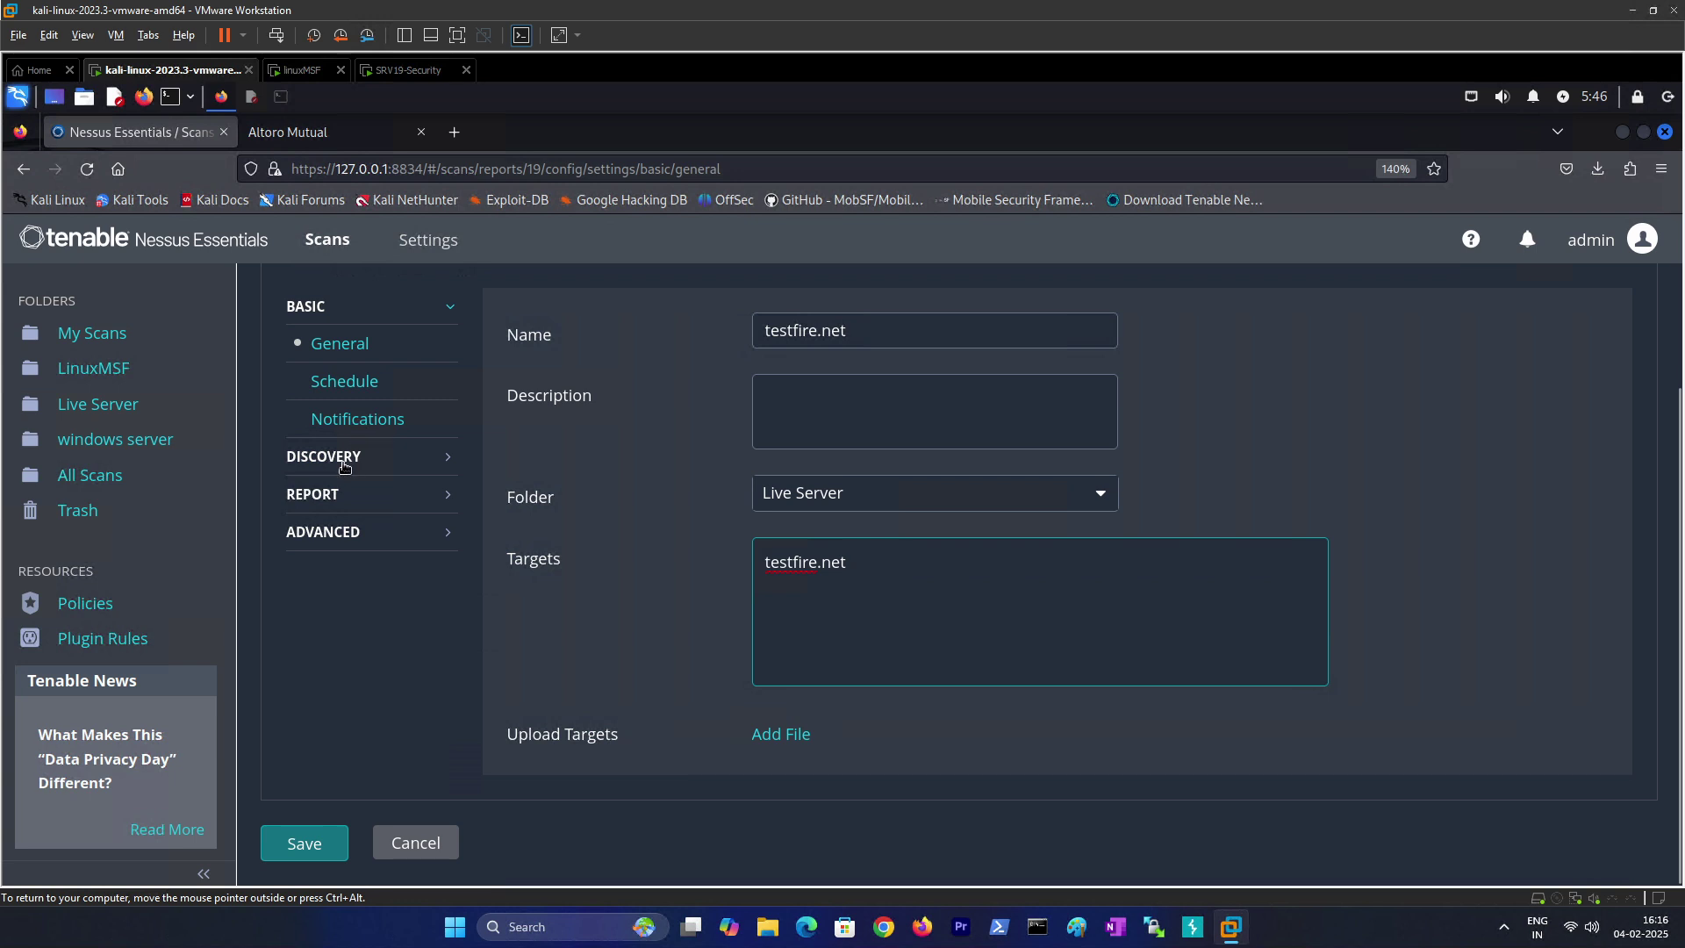
click(342, 459)
click(807, 438)
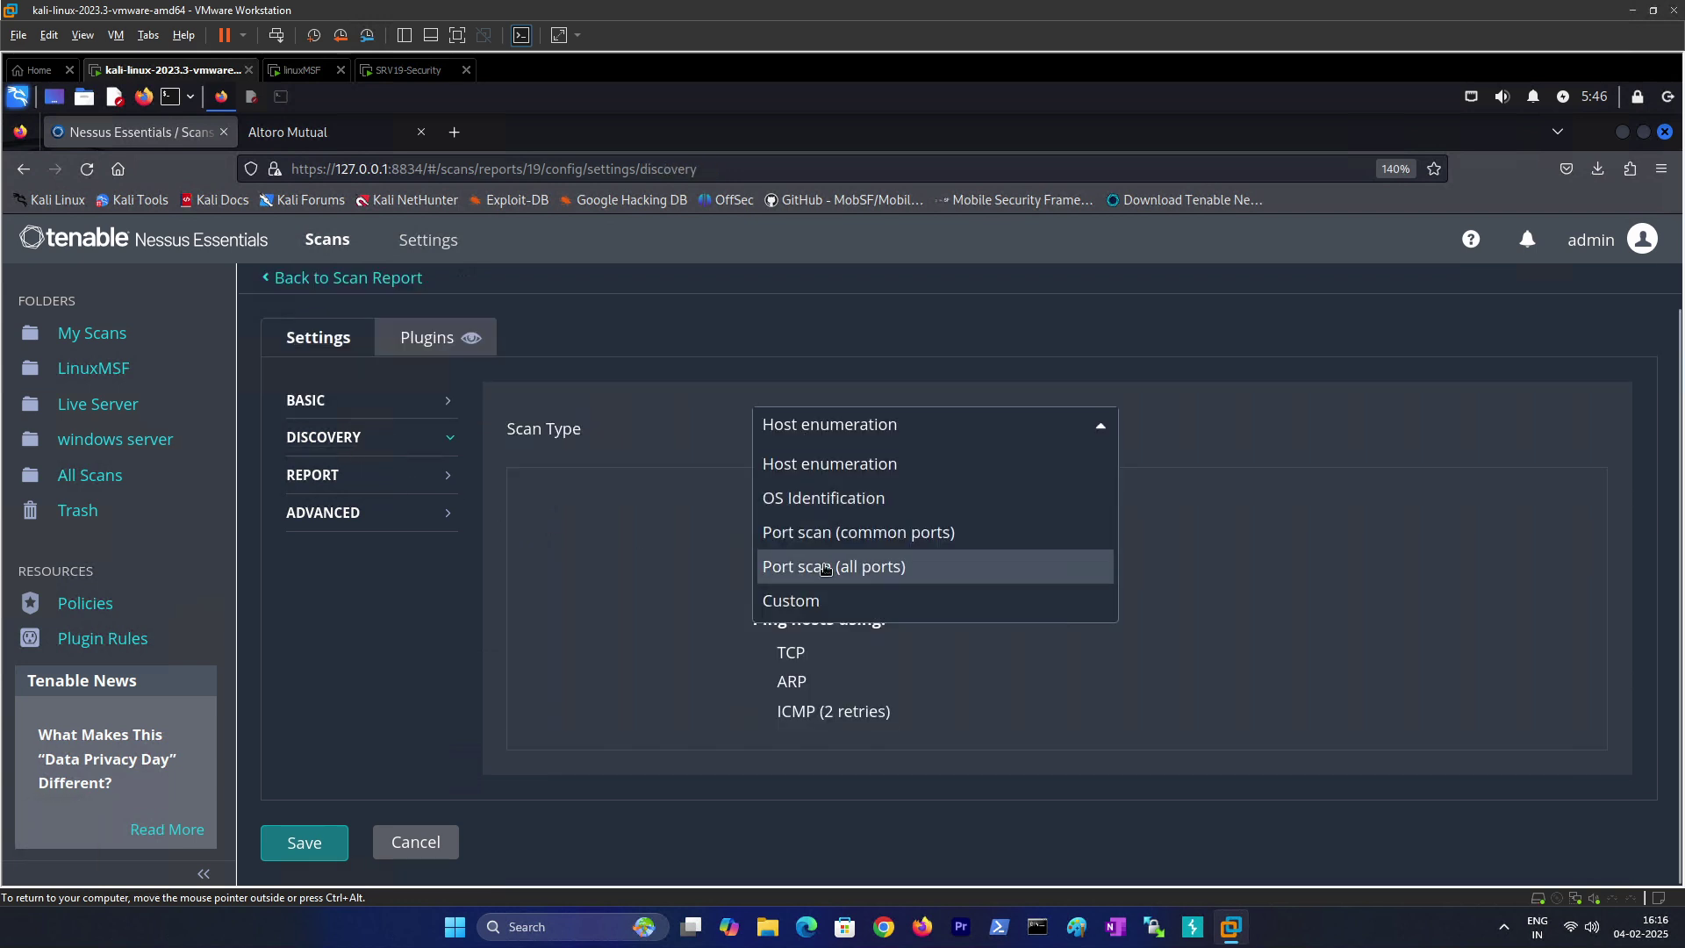
click(829, 567)
scroll(520, 686, down, 1)
click(303, 842)
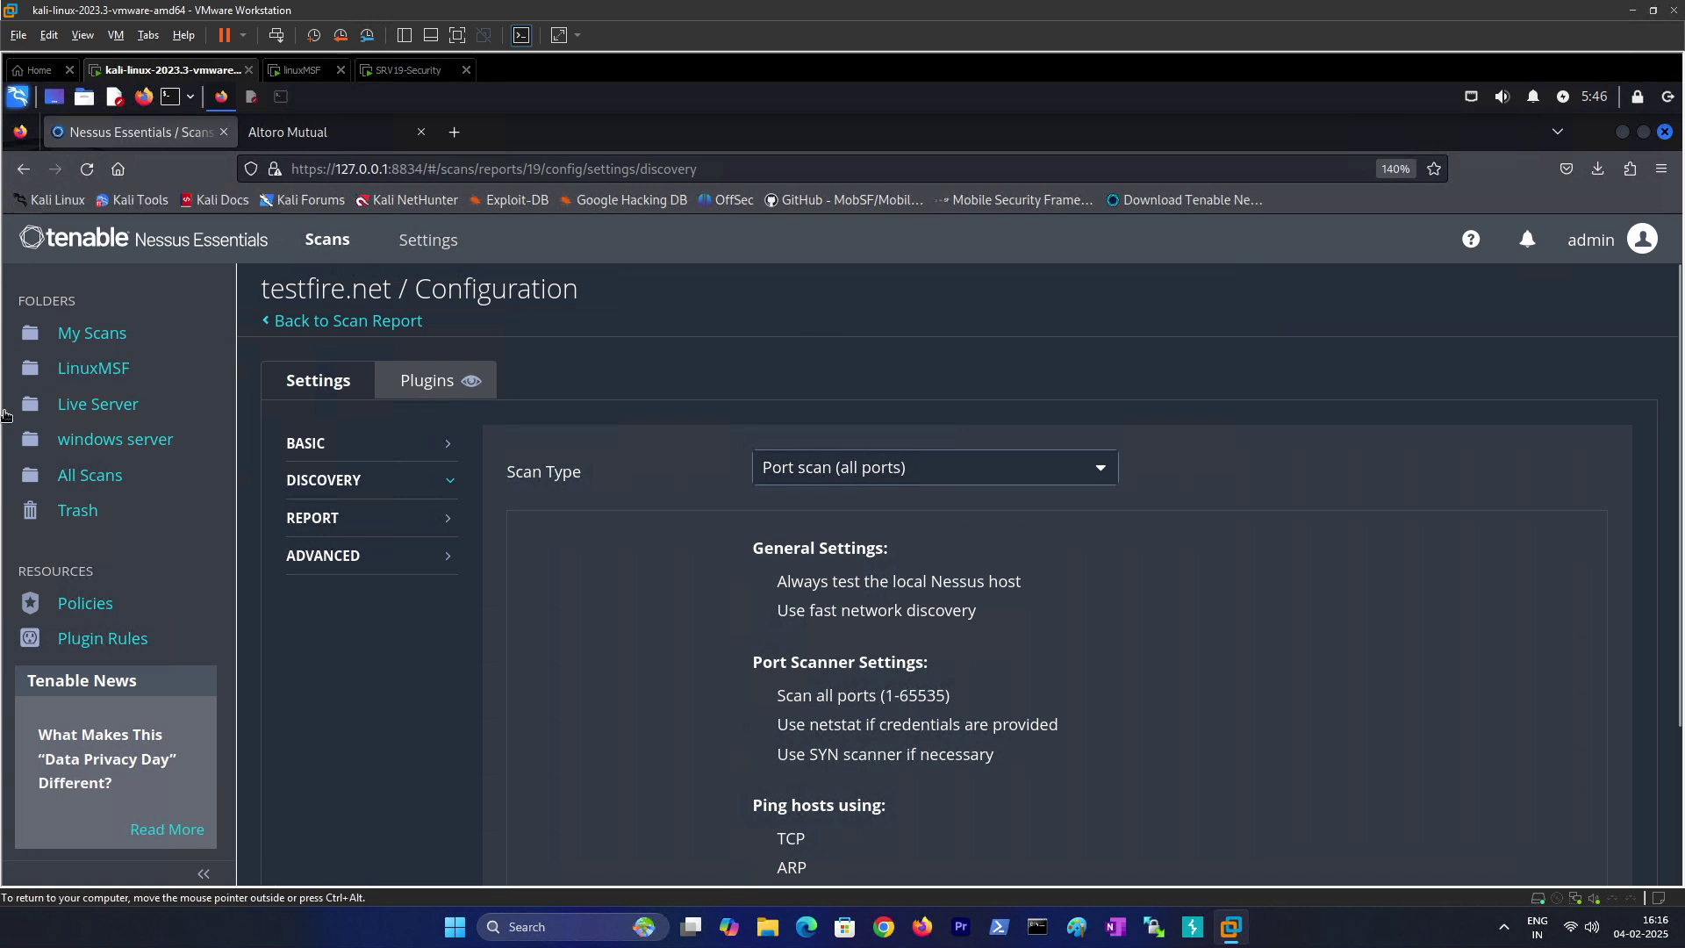
click(73, 406)
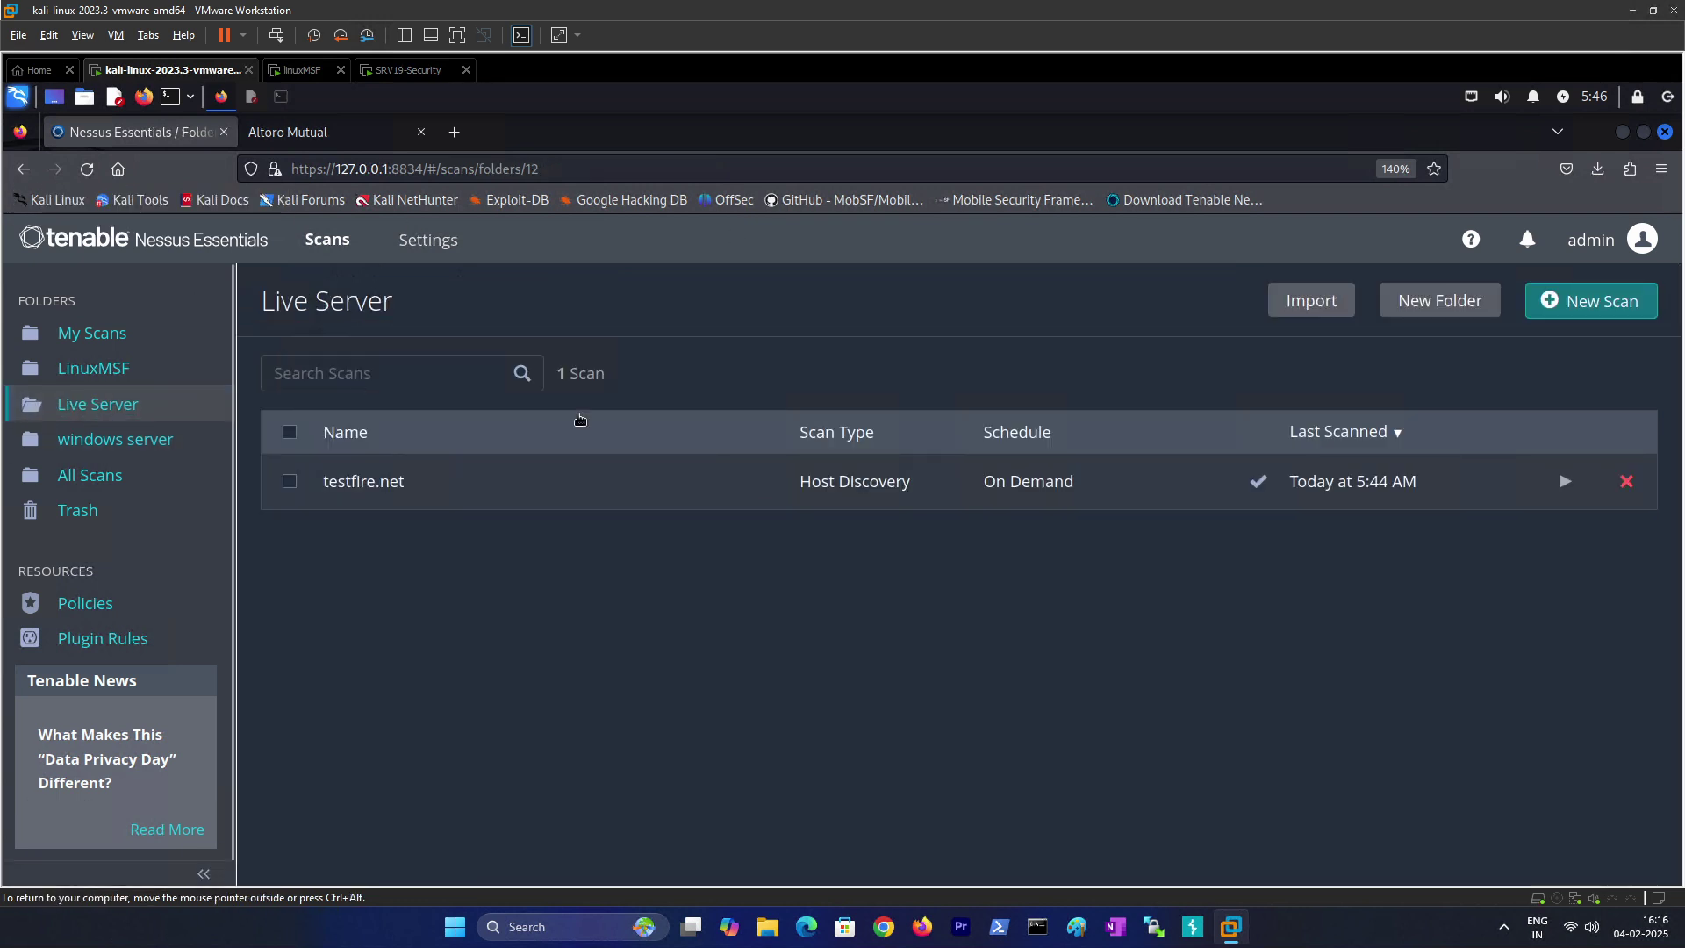
Step: Launch the reconfigured testfire.net scan, then browse the Ethical Hacking School channel's Videos tab
click(1565, 481)
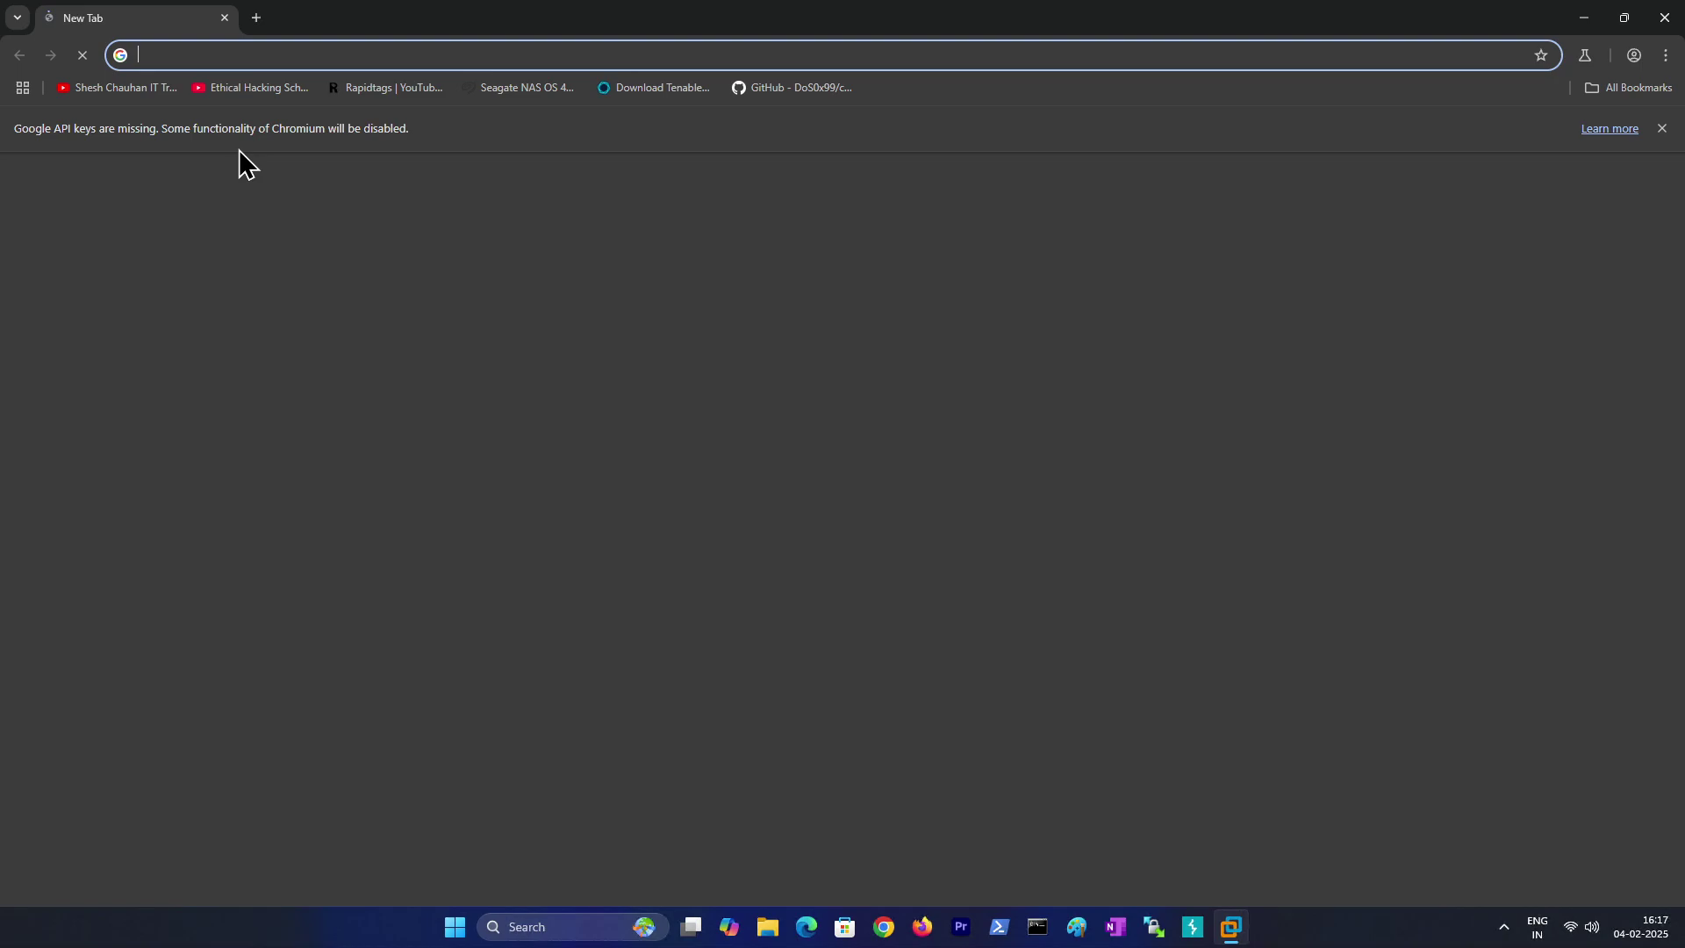
click(244, 88)
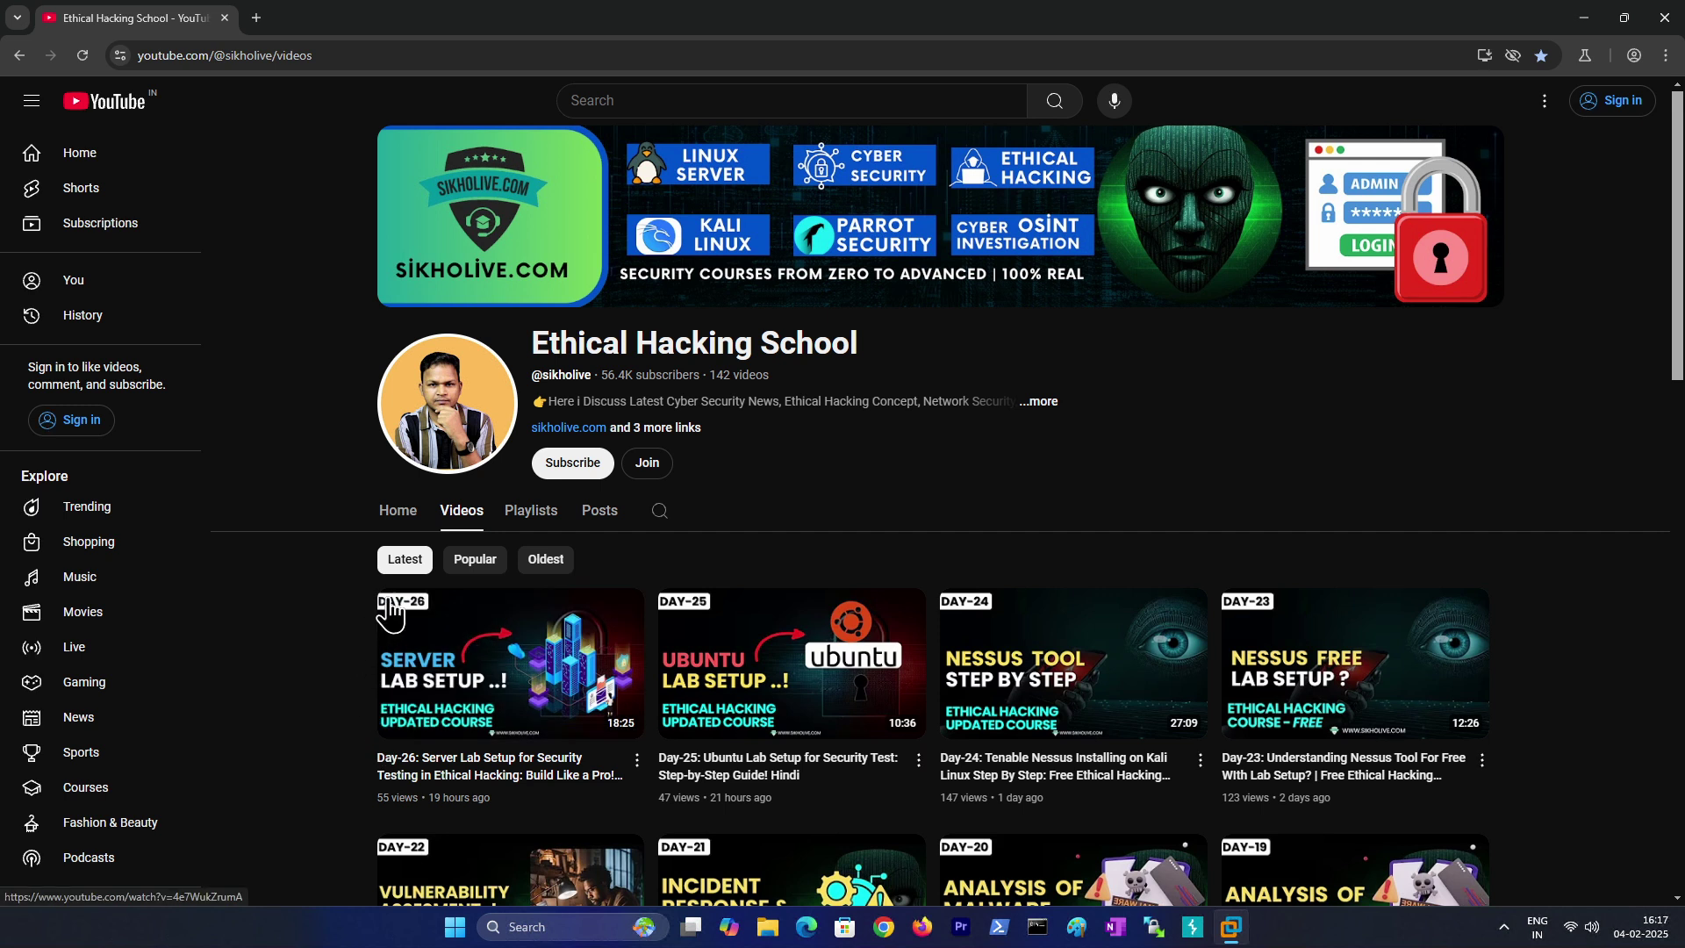
scroll(331, 640, down, 1)
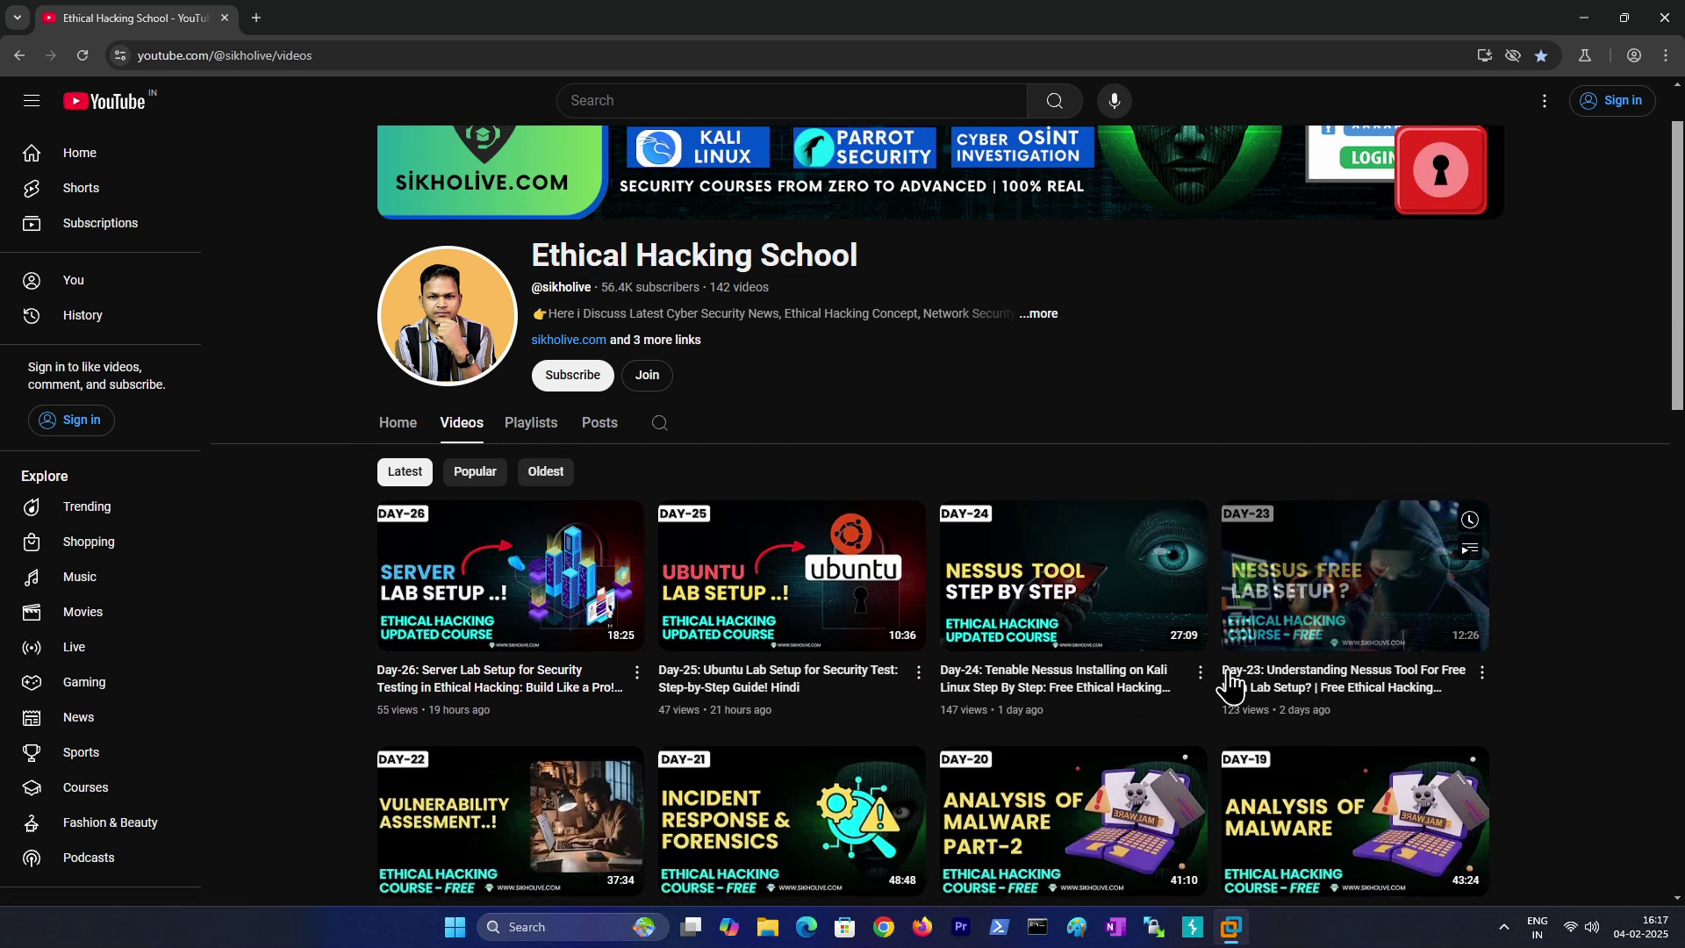
scroll(324, 640, down, 1)
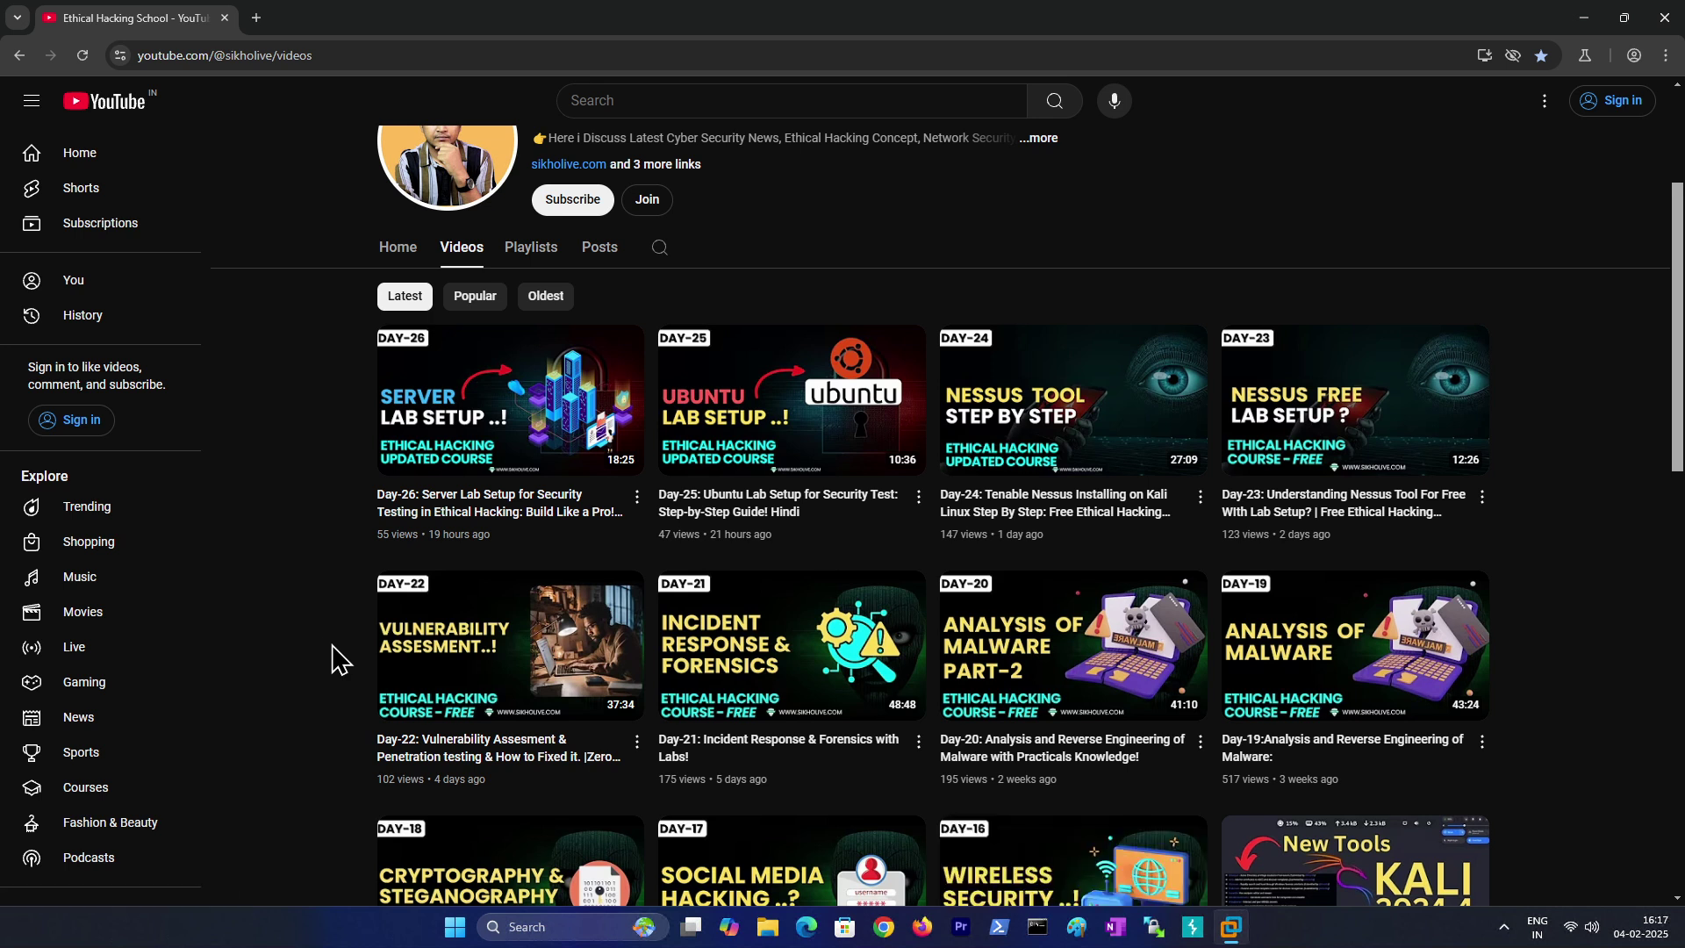
scroll(333, 654, down, 4)
scroll(377, 583, up, 6)
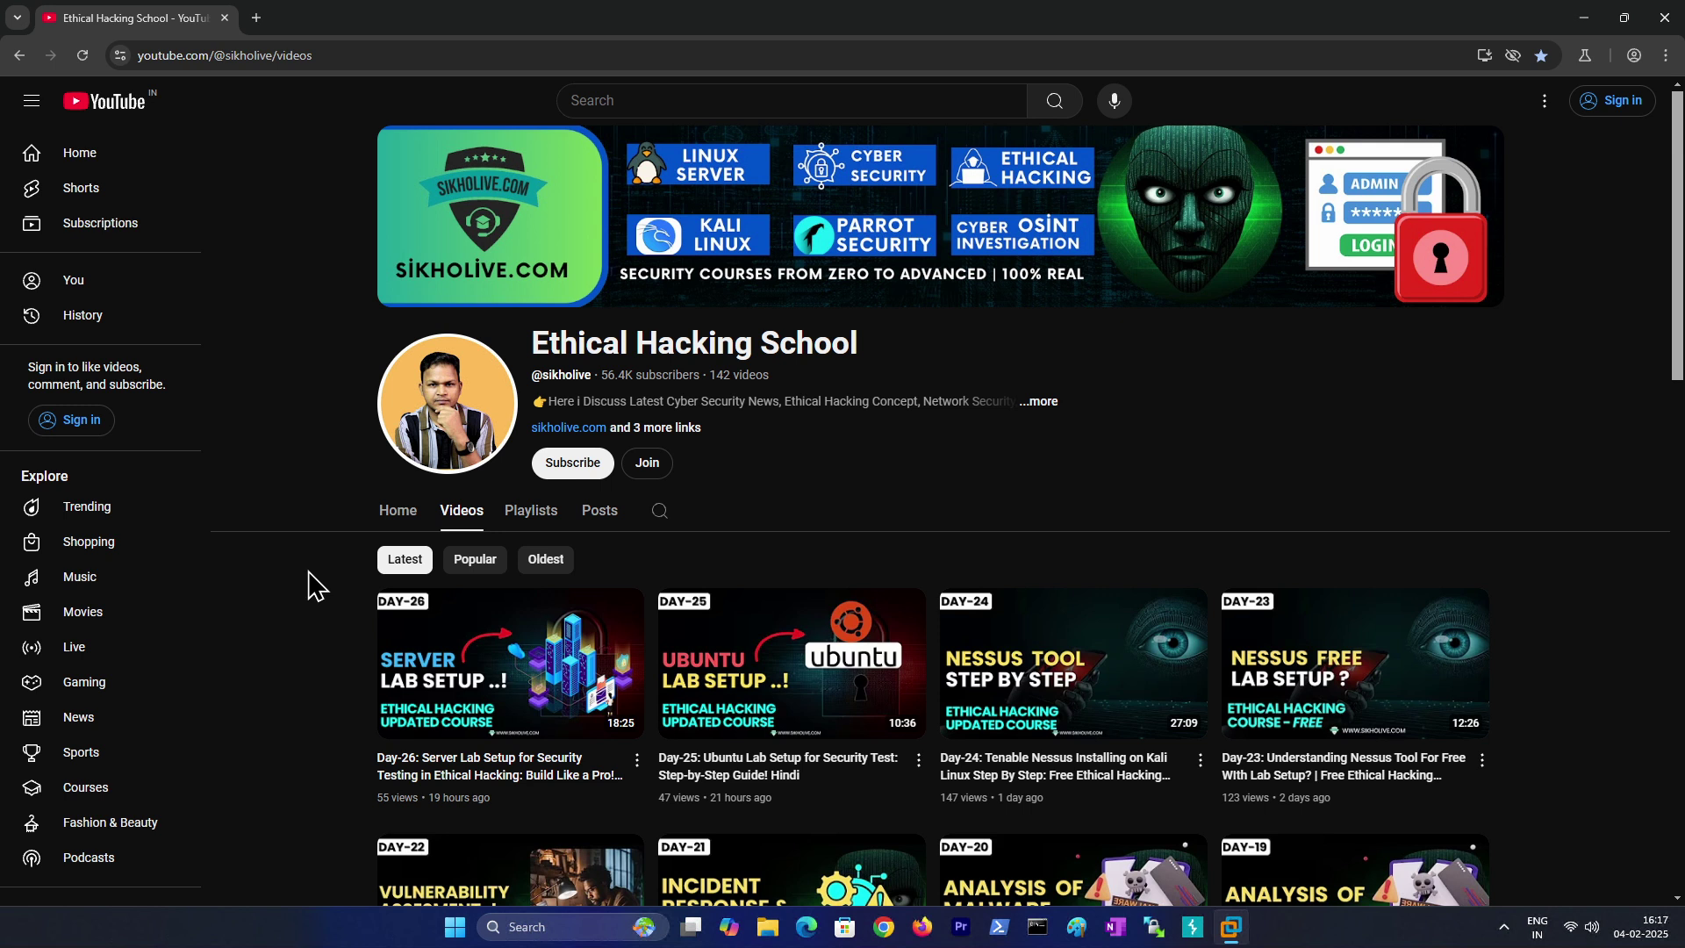
scroll(443, 571, down, 1)
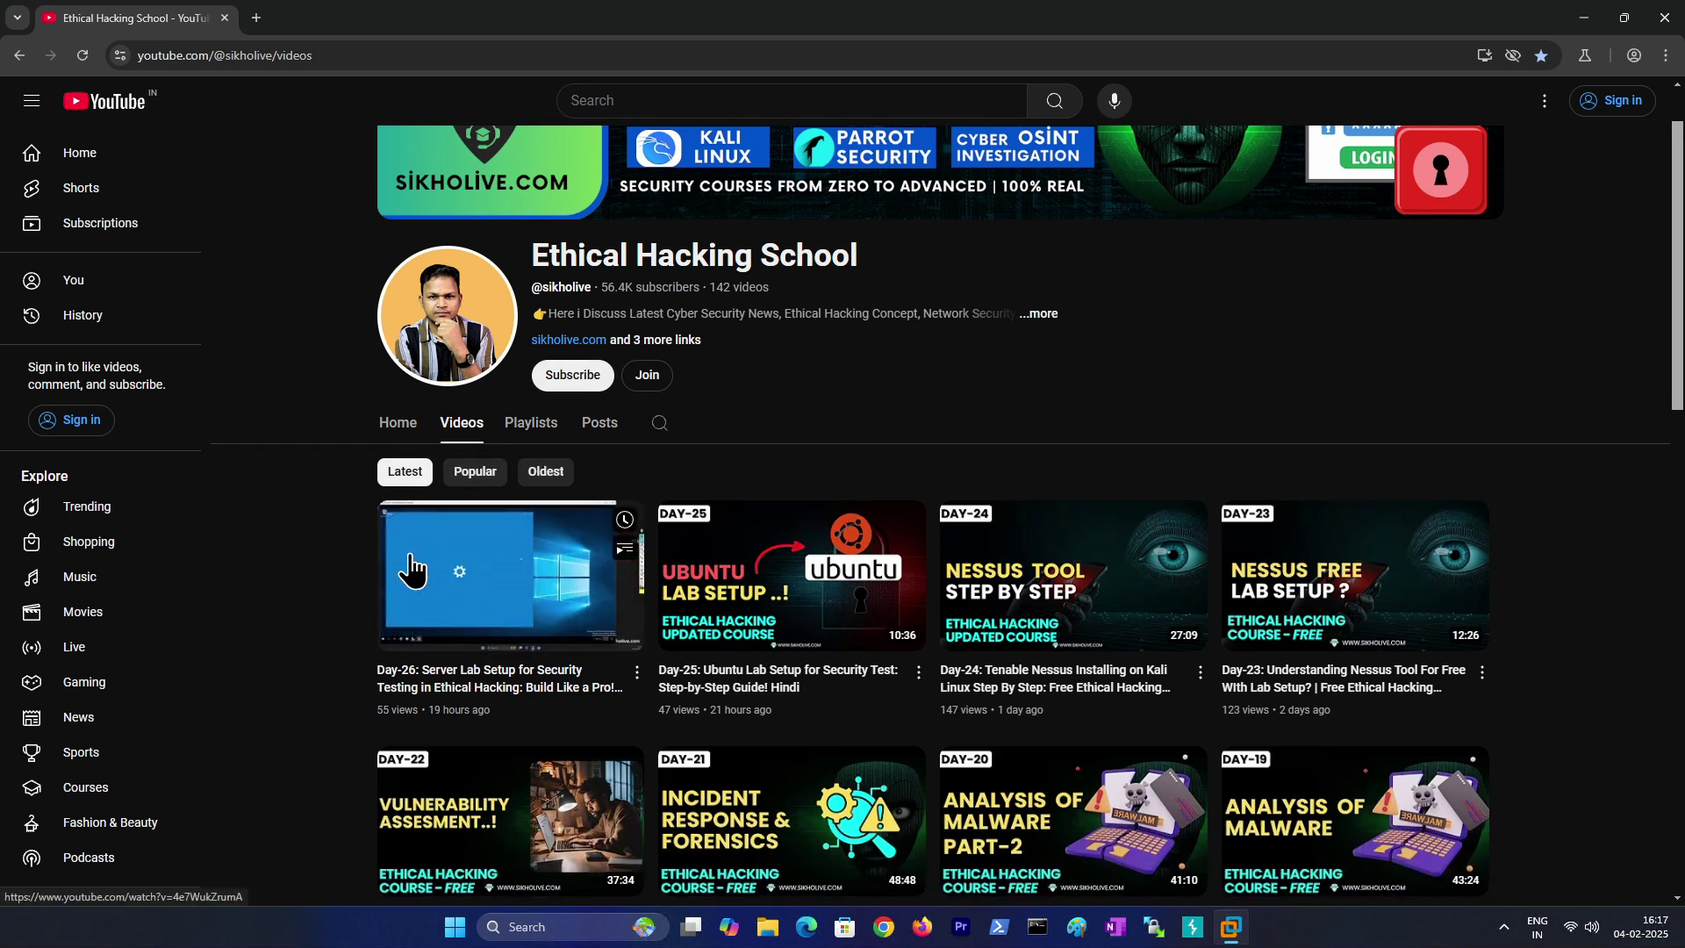
scroll(331, 555, up, 1)
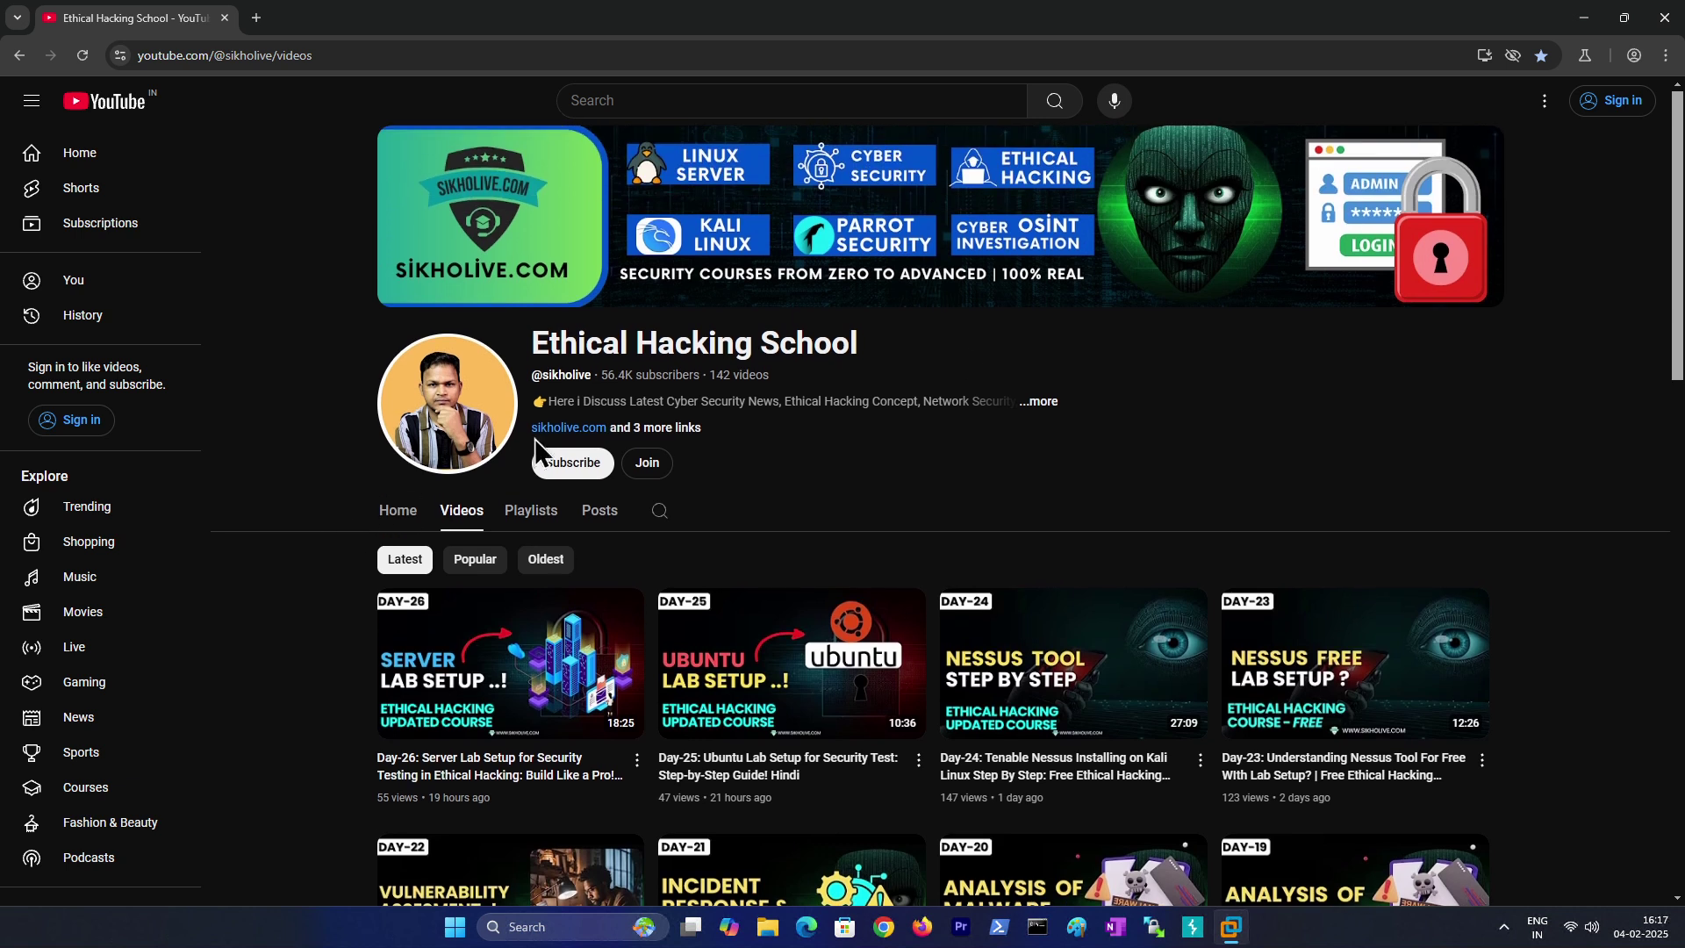
Step: Close the YouTube browser window and open the testfire.net scan from the Live Server folder
click(1662, 25)
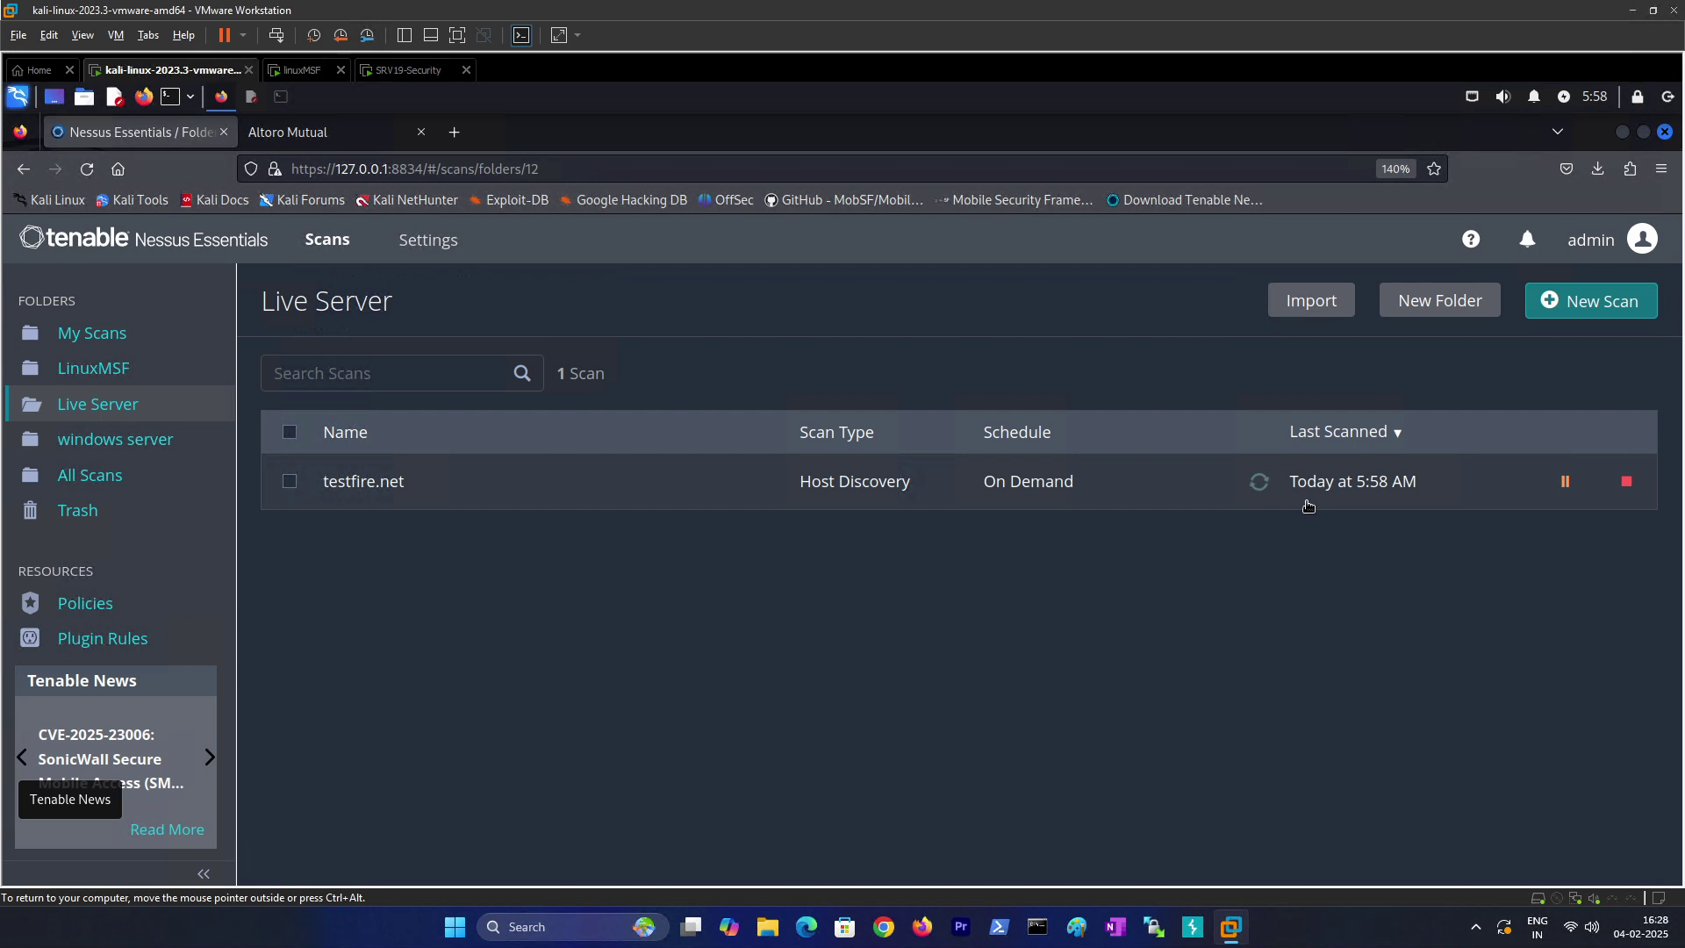
click(362, 482)
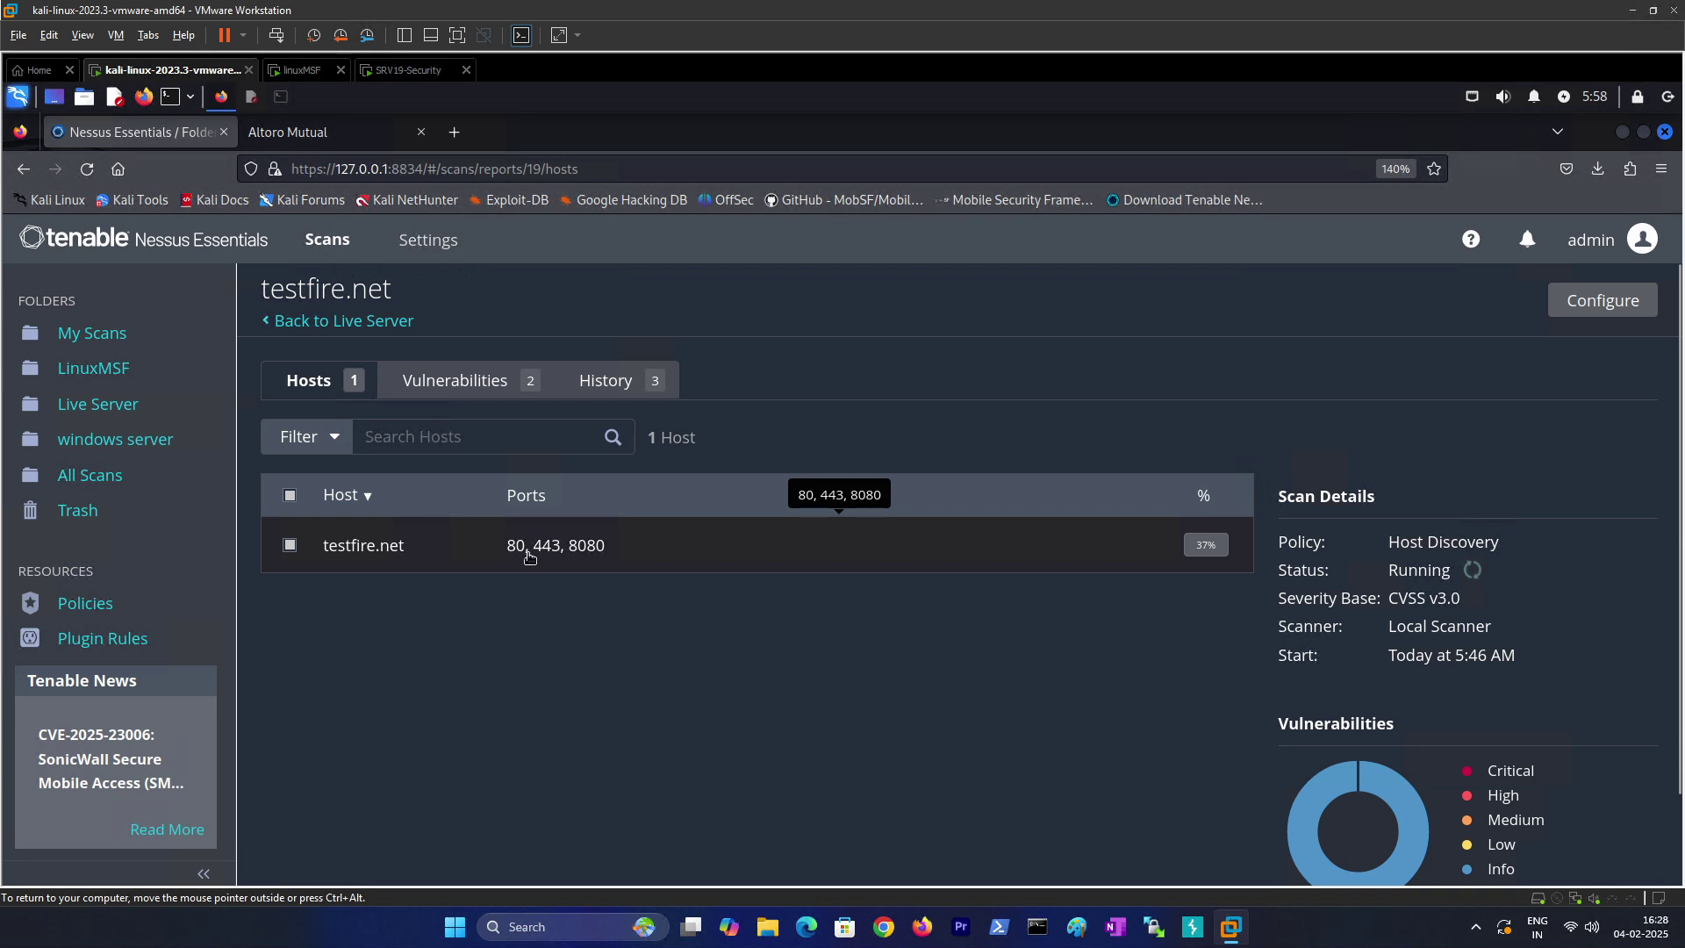
Step: Open the testfire.net host's Nessus SYN scanner finding and highlight open ports 80 and 443
click(371, 551)
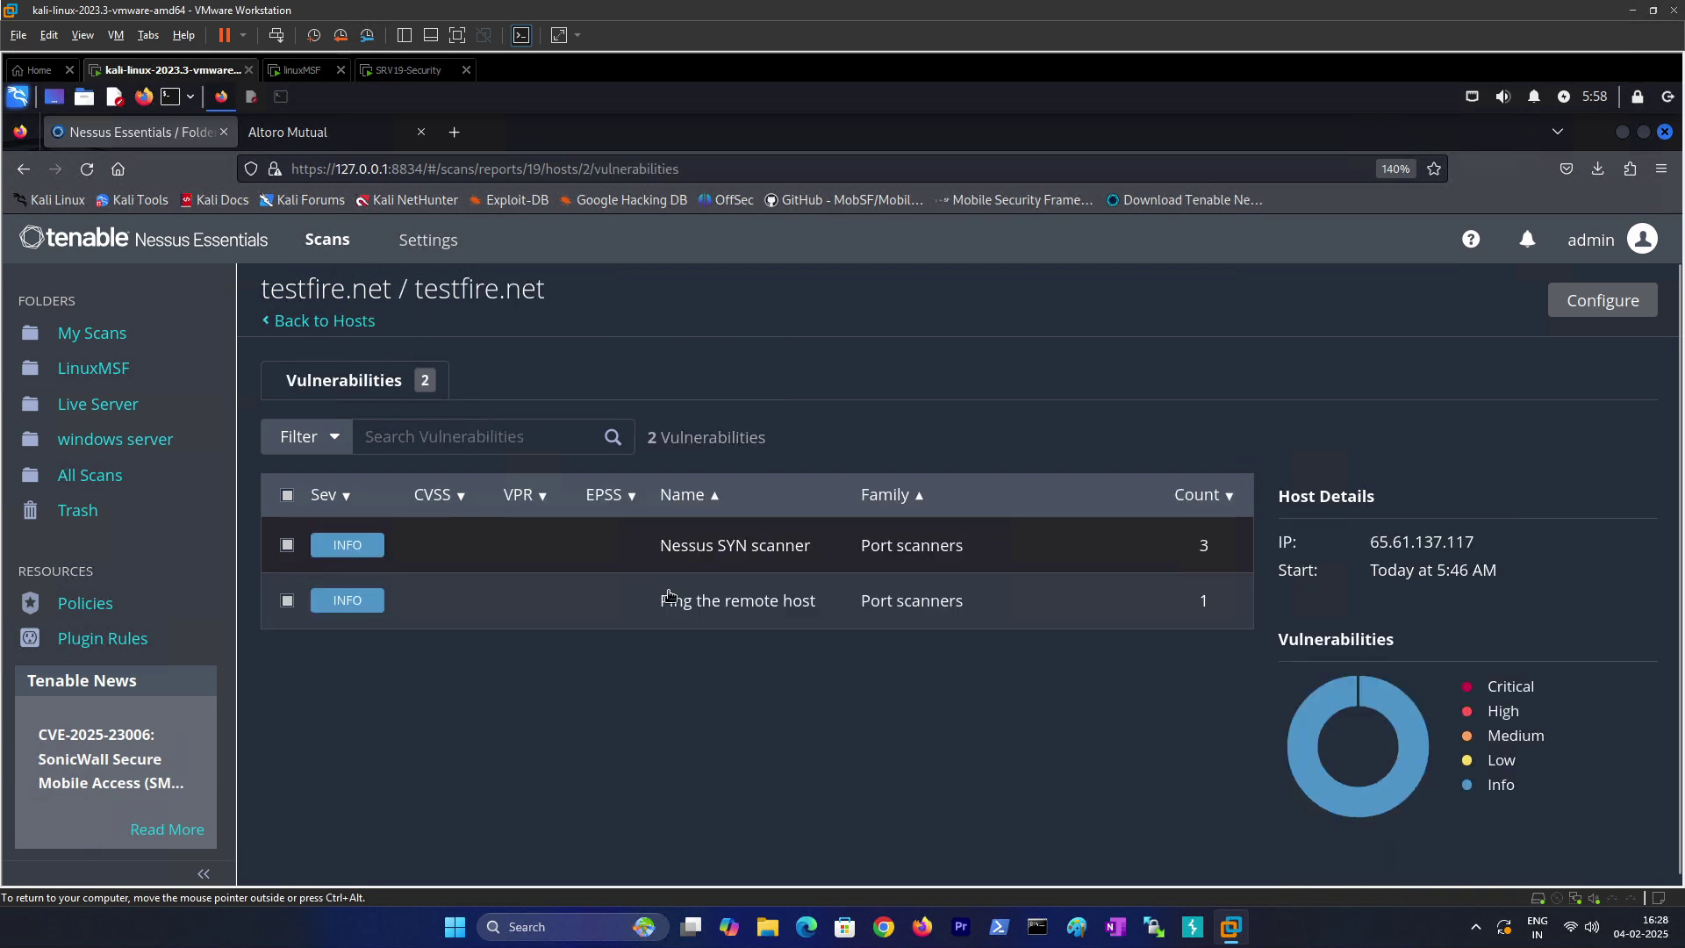
click(762, 555)
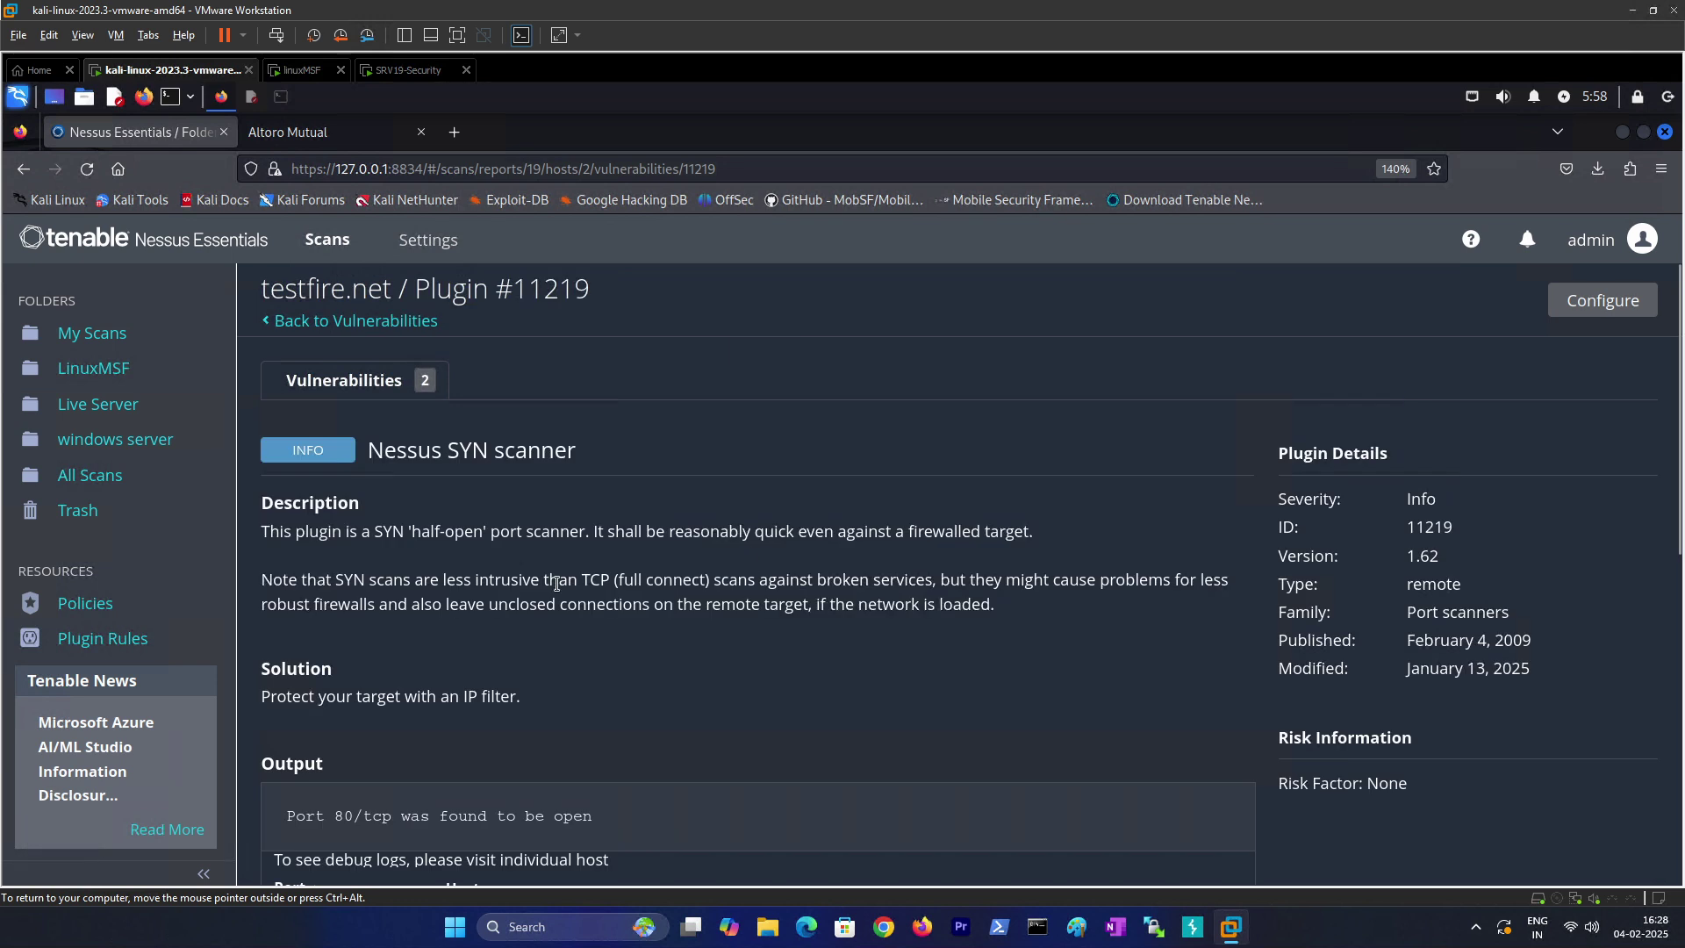
scroll(527, 685, down, 5)
drag(343, 403, 525, 405)
drag(445, 527, 501, 527)
scroll(334, 772, up, 3)
scroll(343, 784, down, 5)
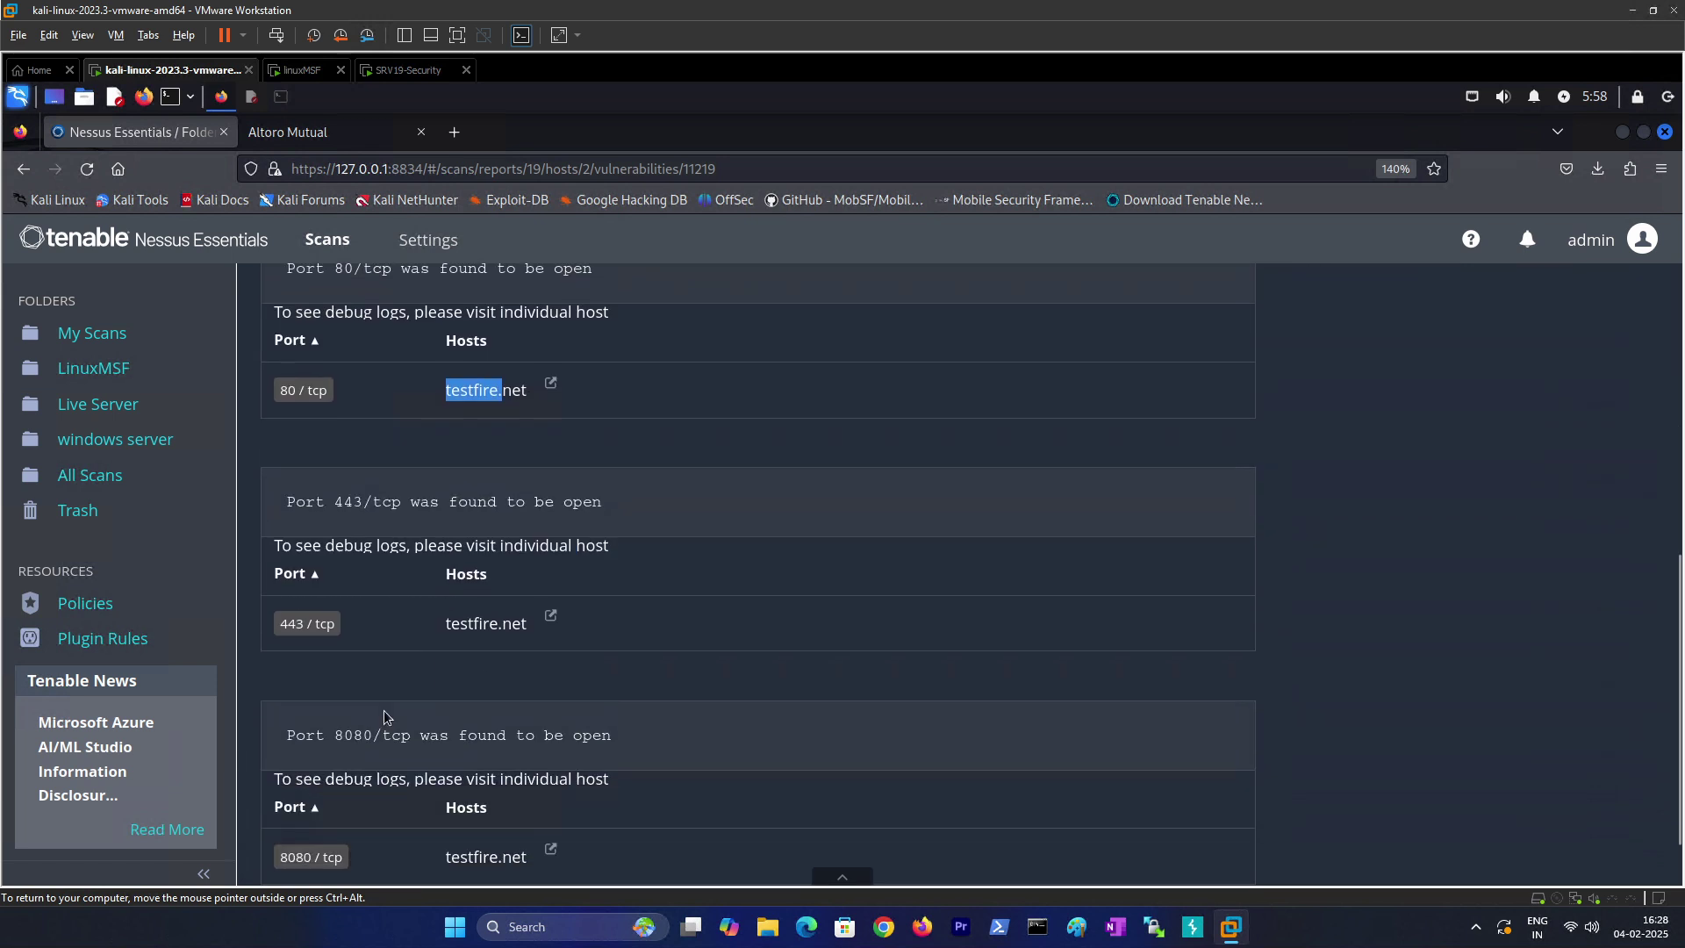
drag(435, 623, 522, 625)
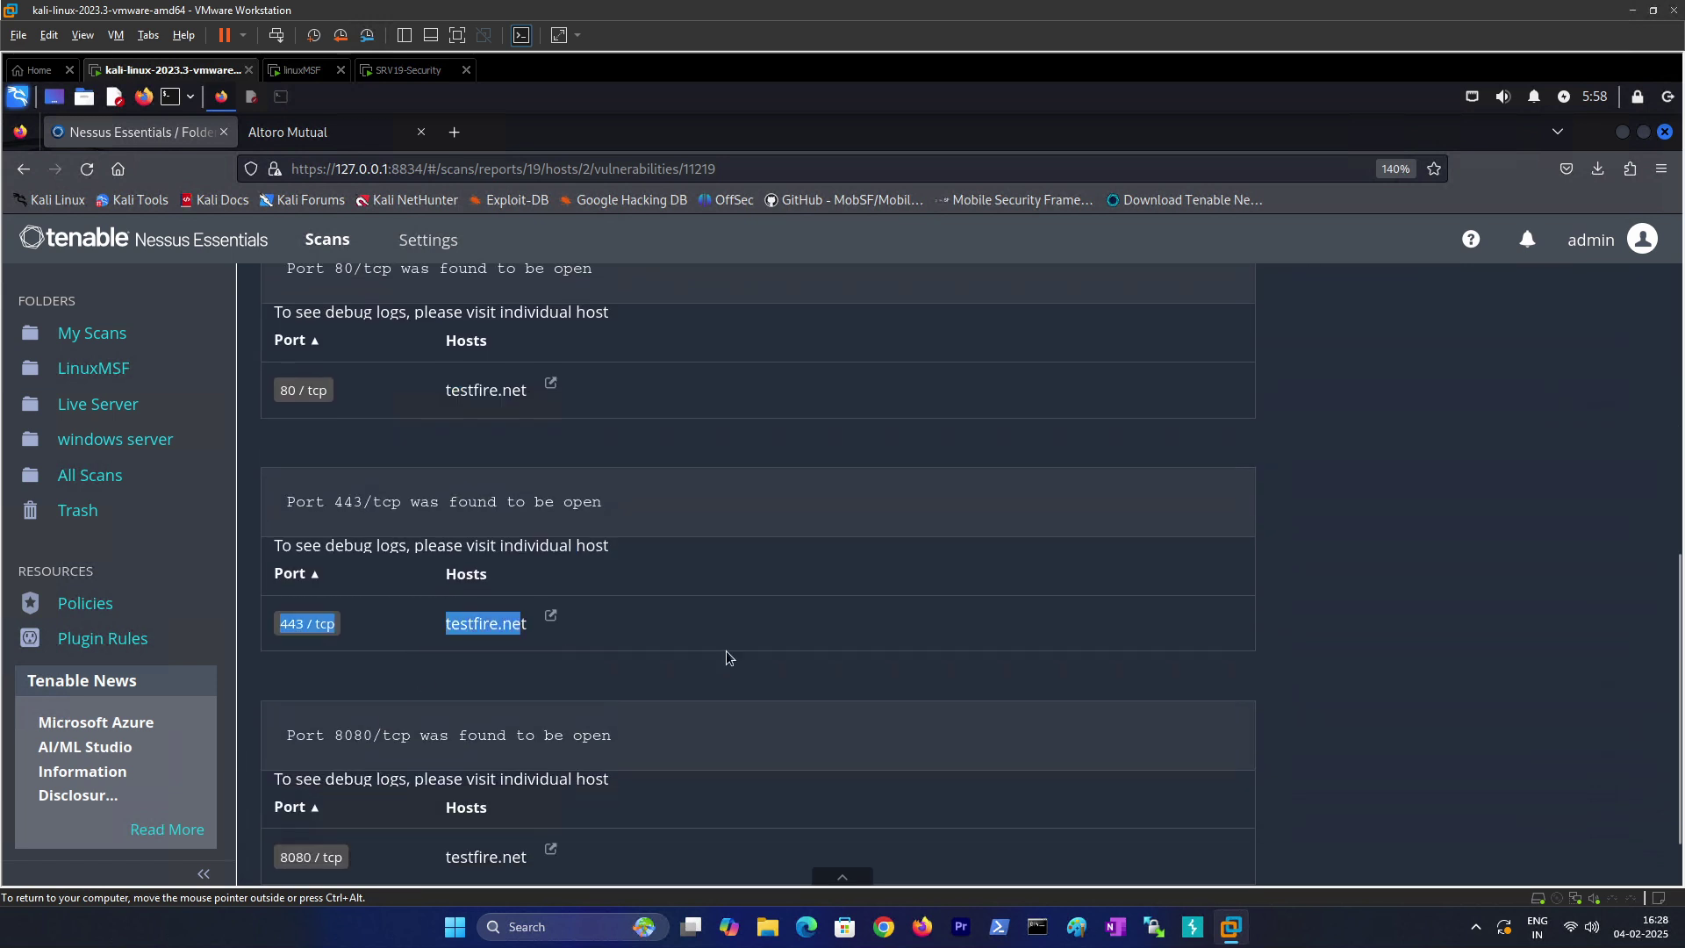
click(740, 586)
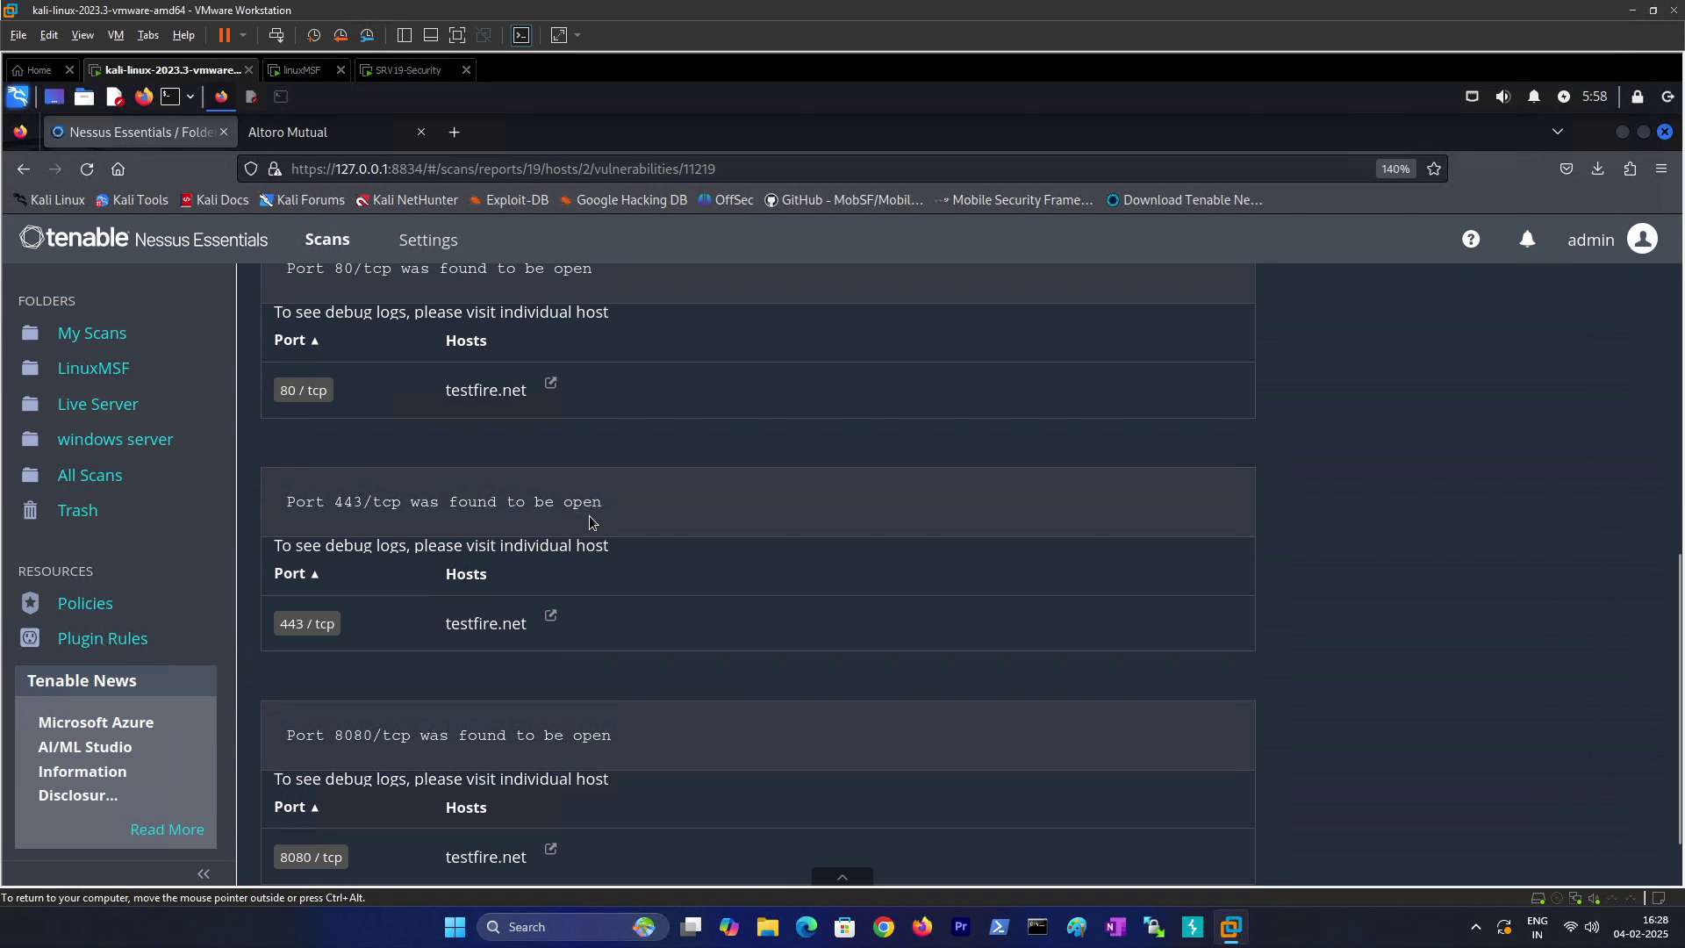
scroll(482, 614, down, 1)
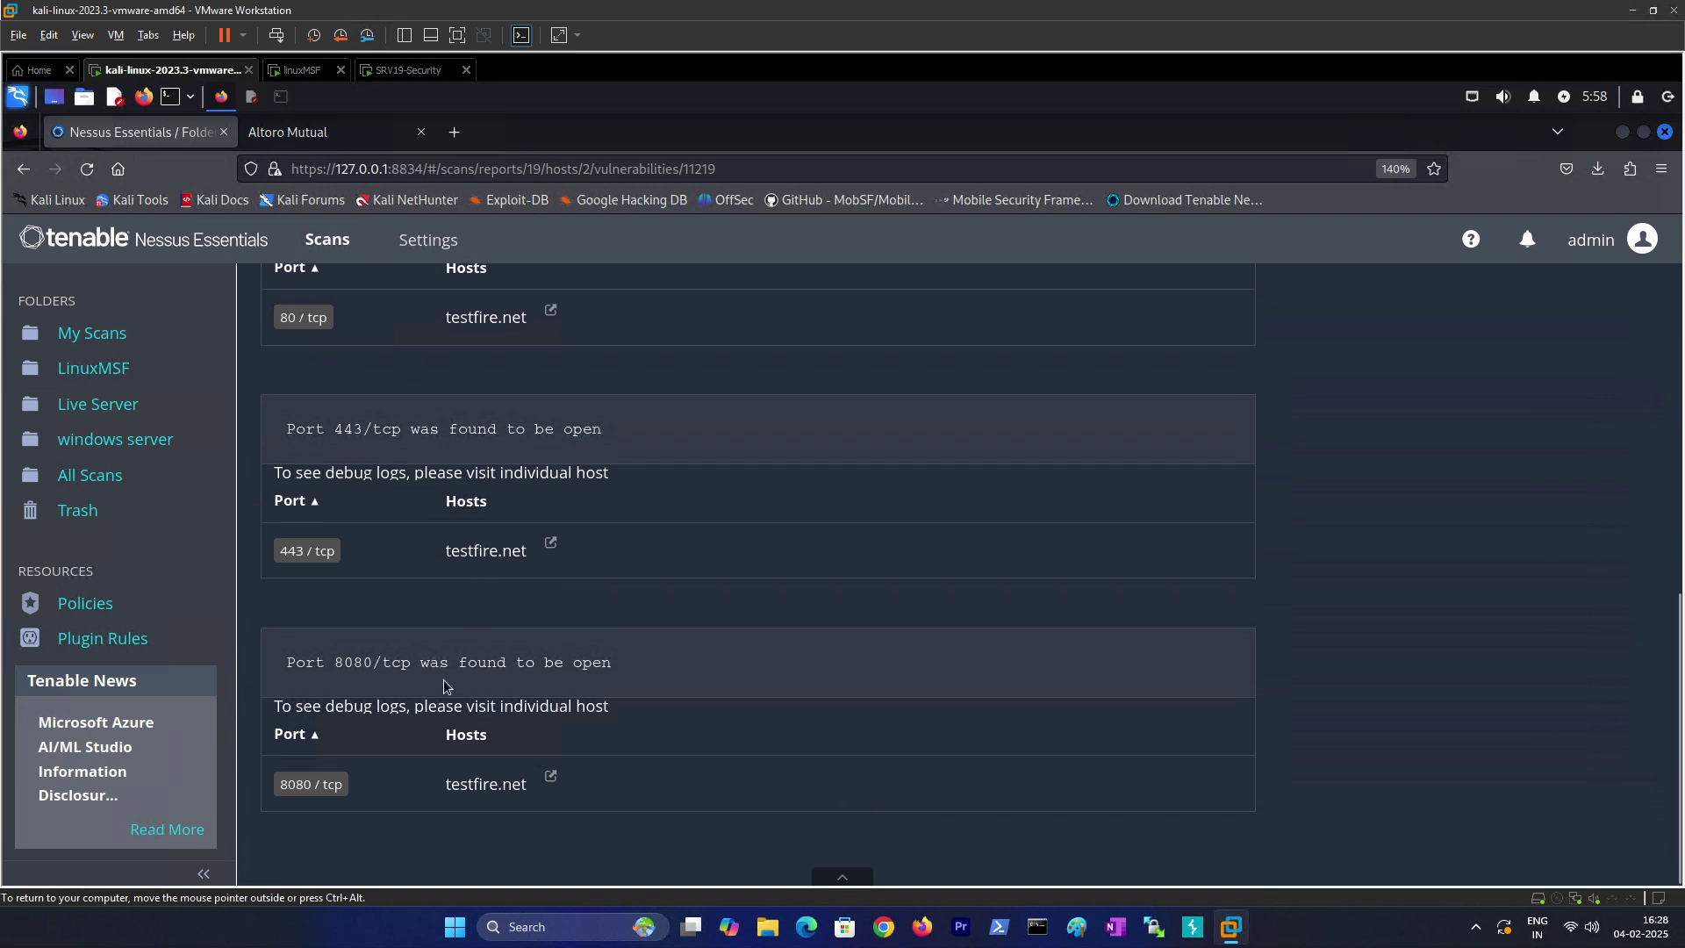
scroll(329, 676, up, 6)
scroll(357, 709, down, 6)
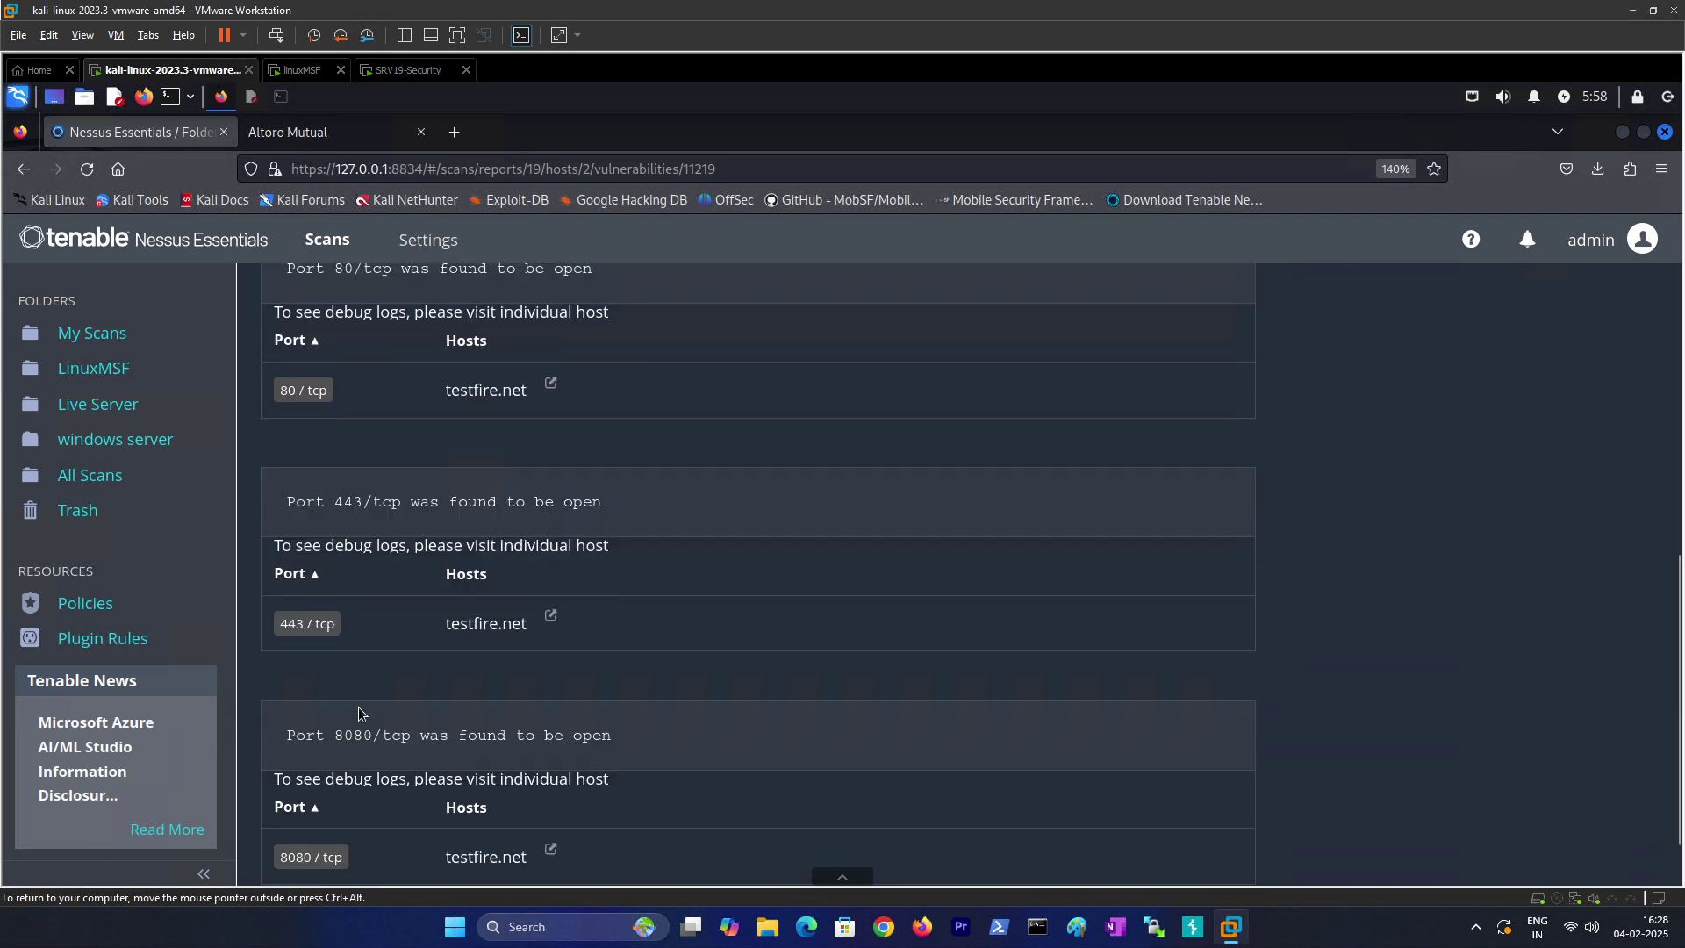
scroll(404, 680, up, 6)
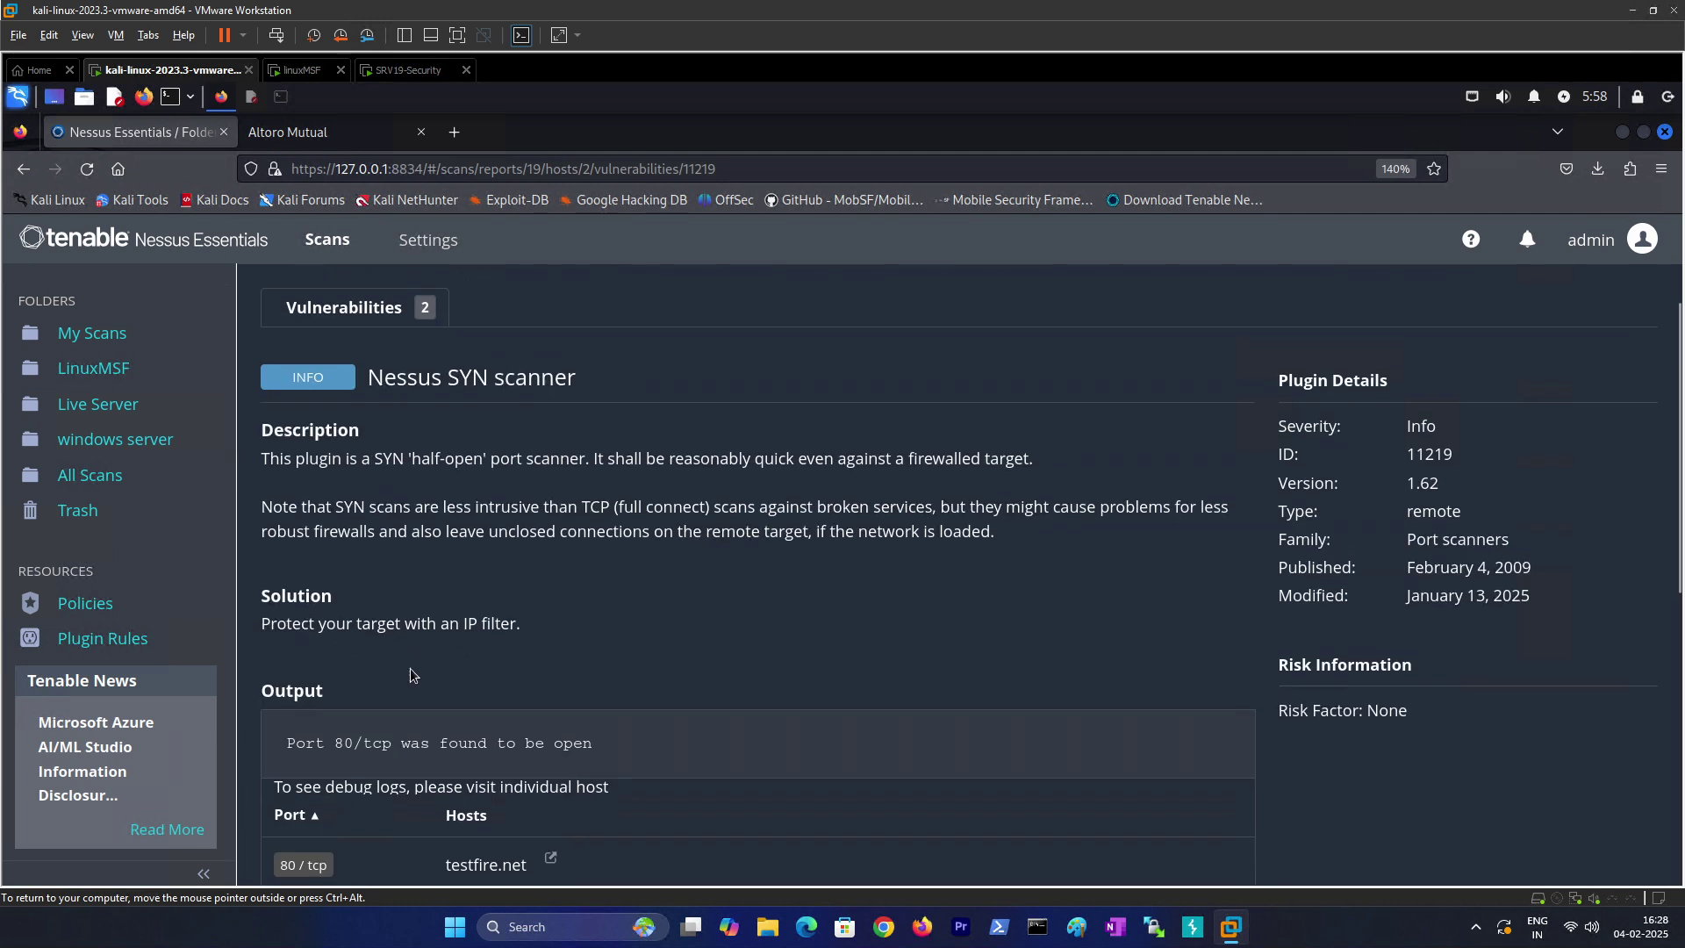
Step: Review the Ping the remote host finding, then return to the host's vulnerability list
click(324, 314)
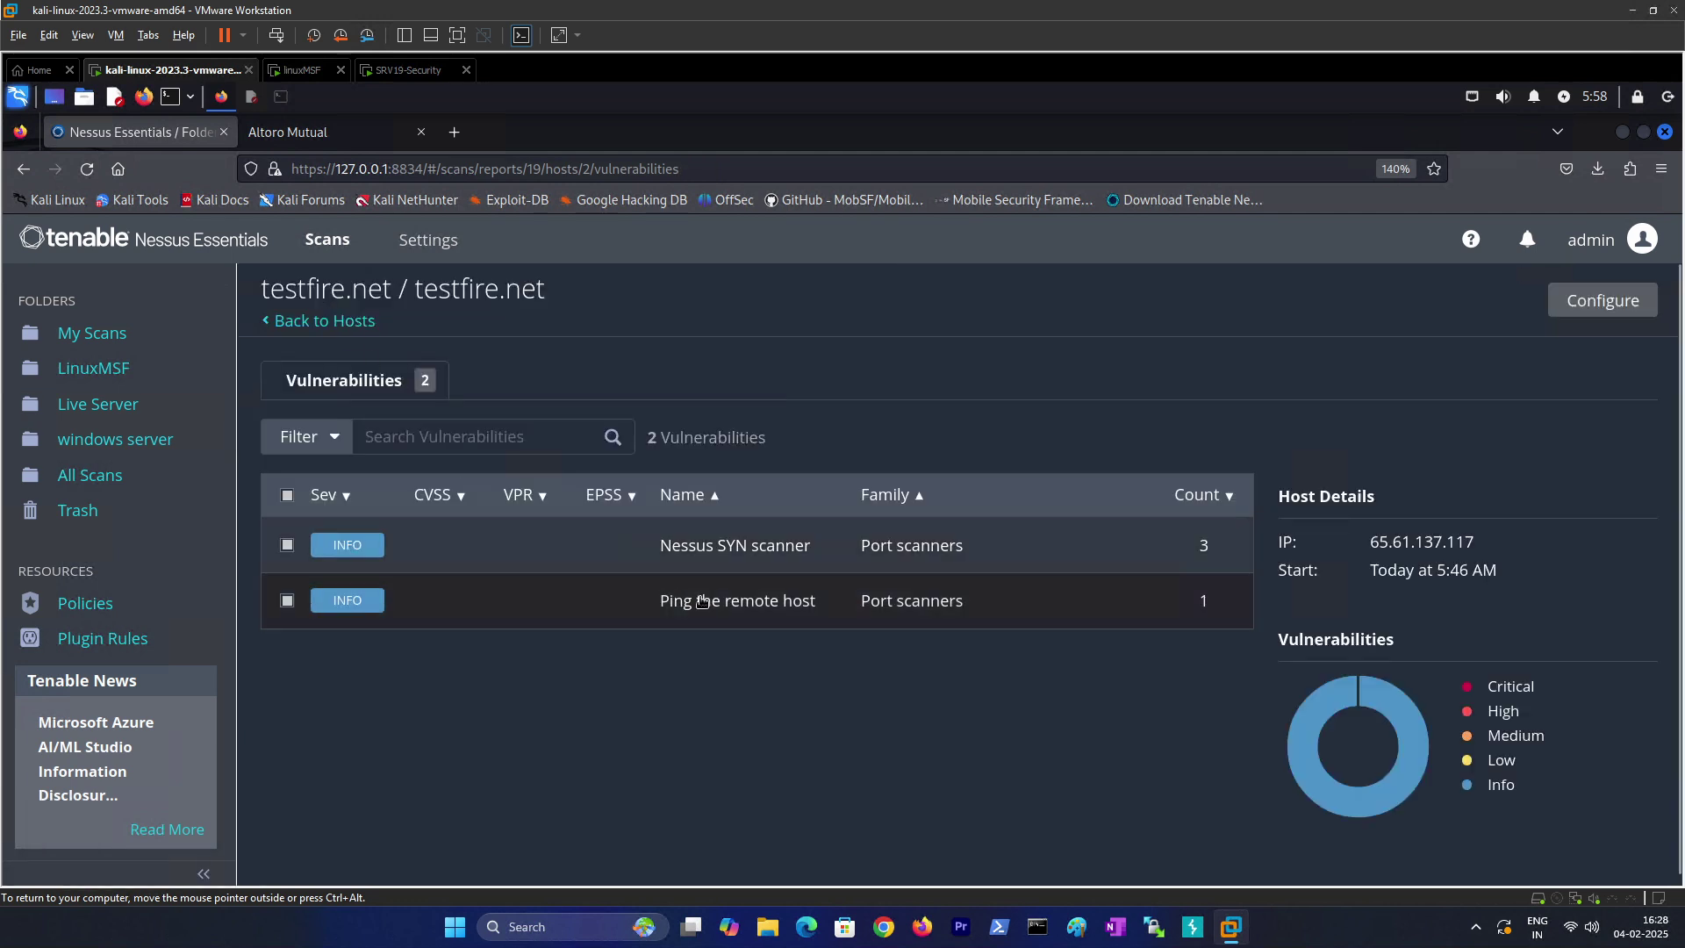
click(731, 605)
scroll(457, 678, down, 2)
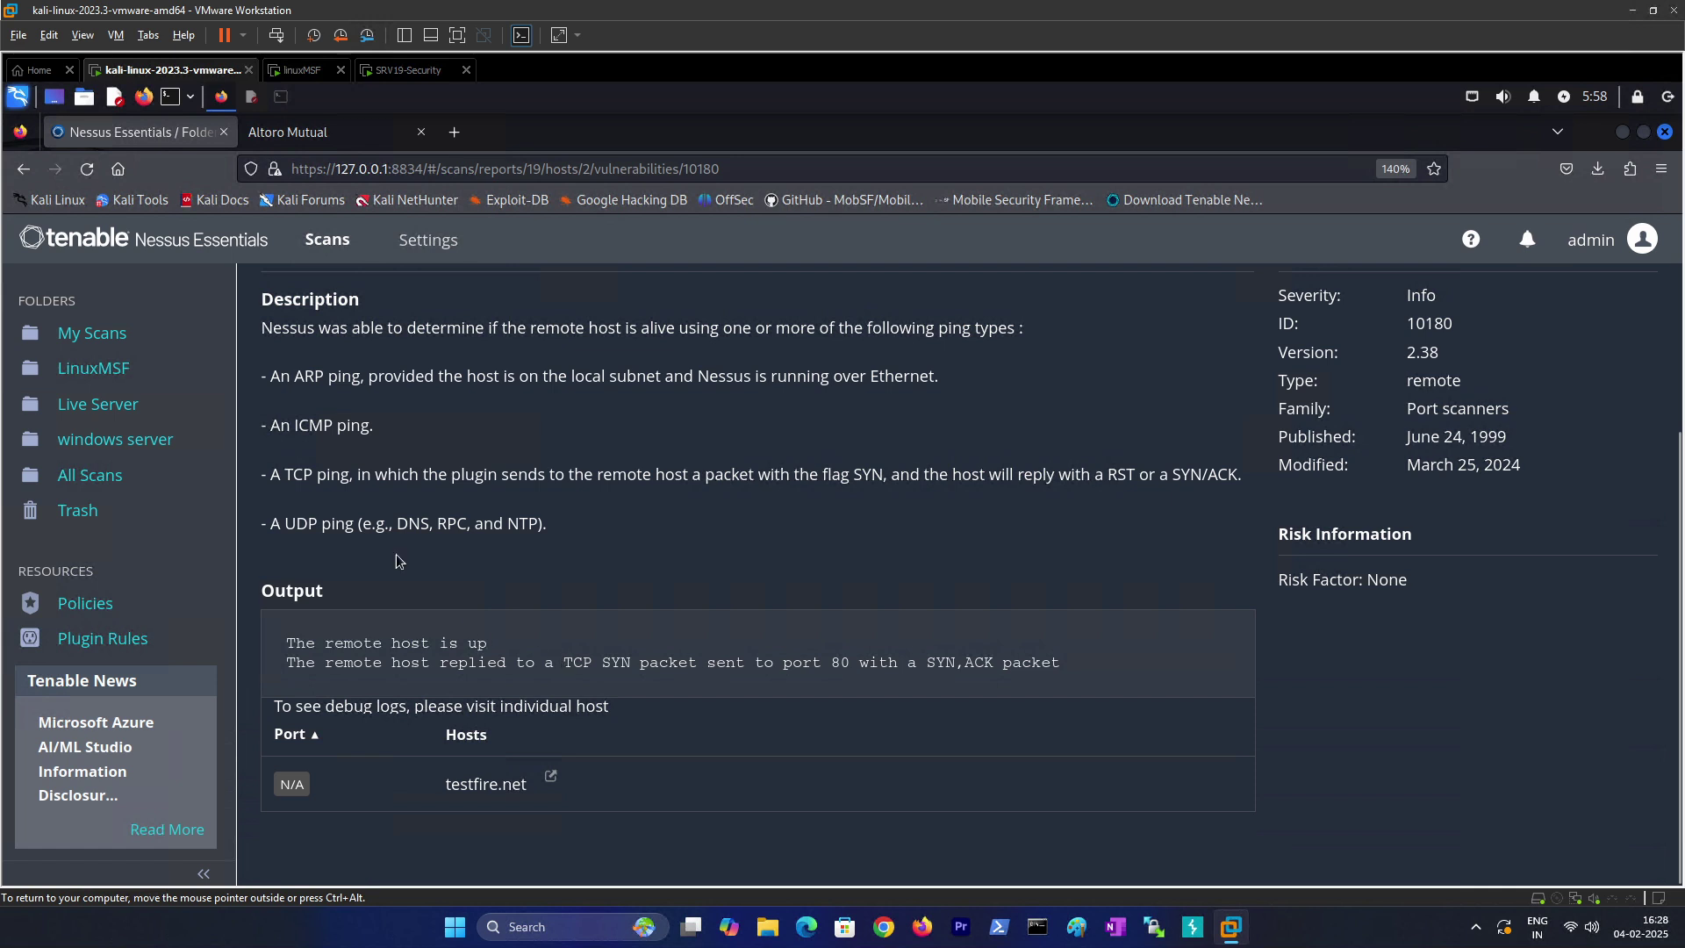
scroll(341, 444, up, 3)
click(321, 381)
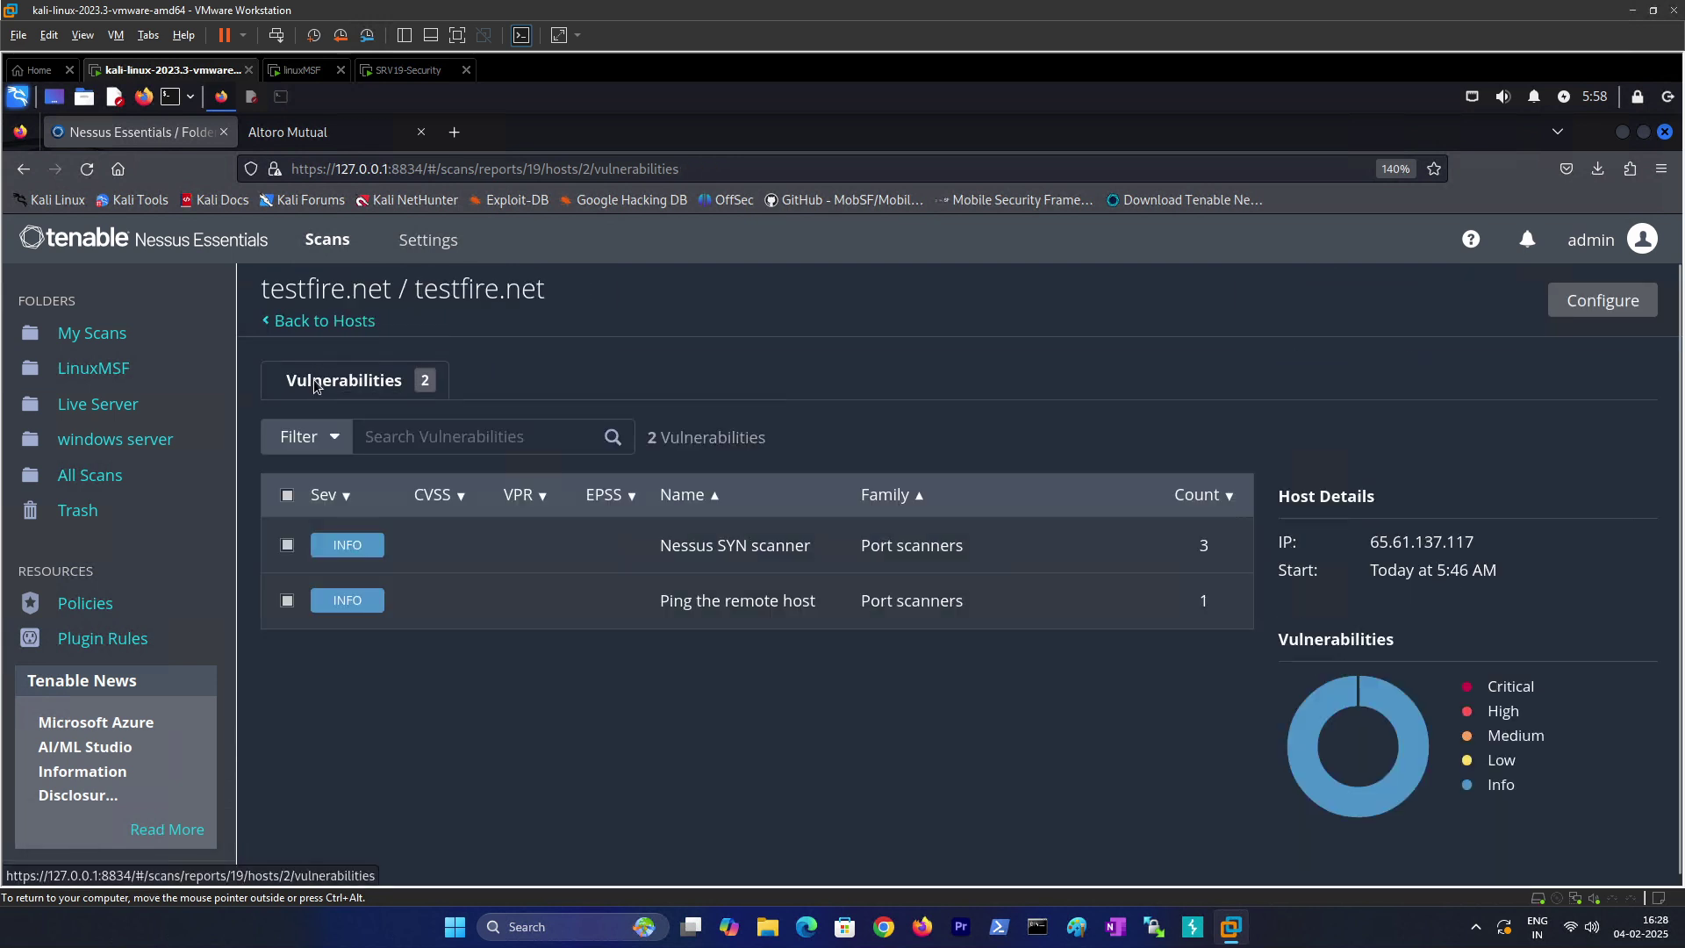
Step: Reopen the testfire.net scan's host and review the Ping the remote host finding
click(95, 407)
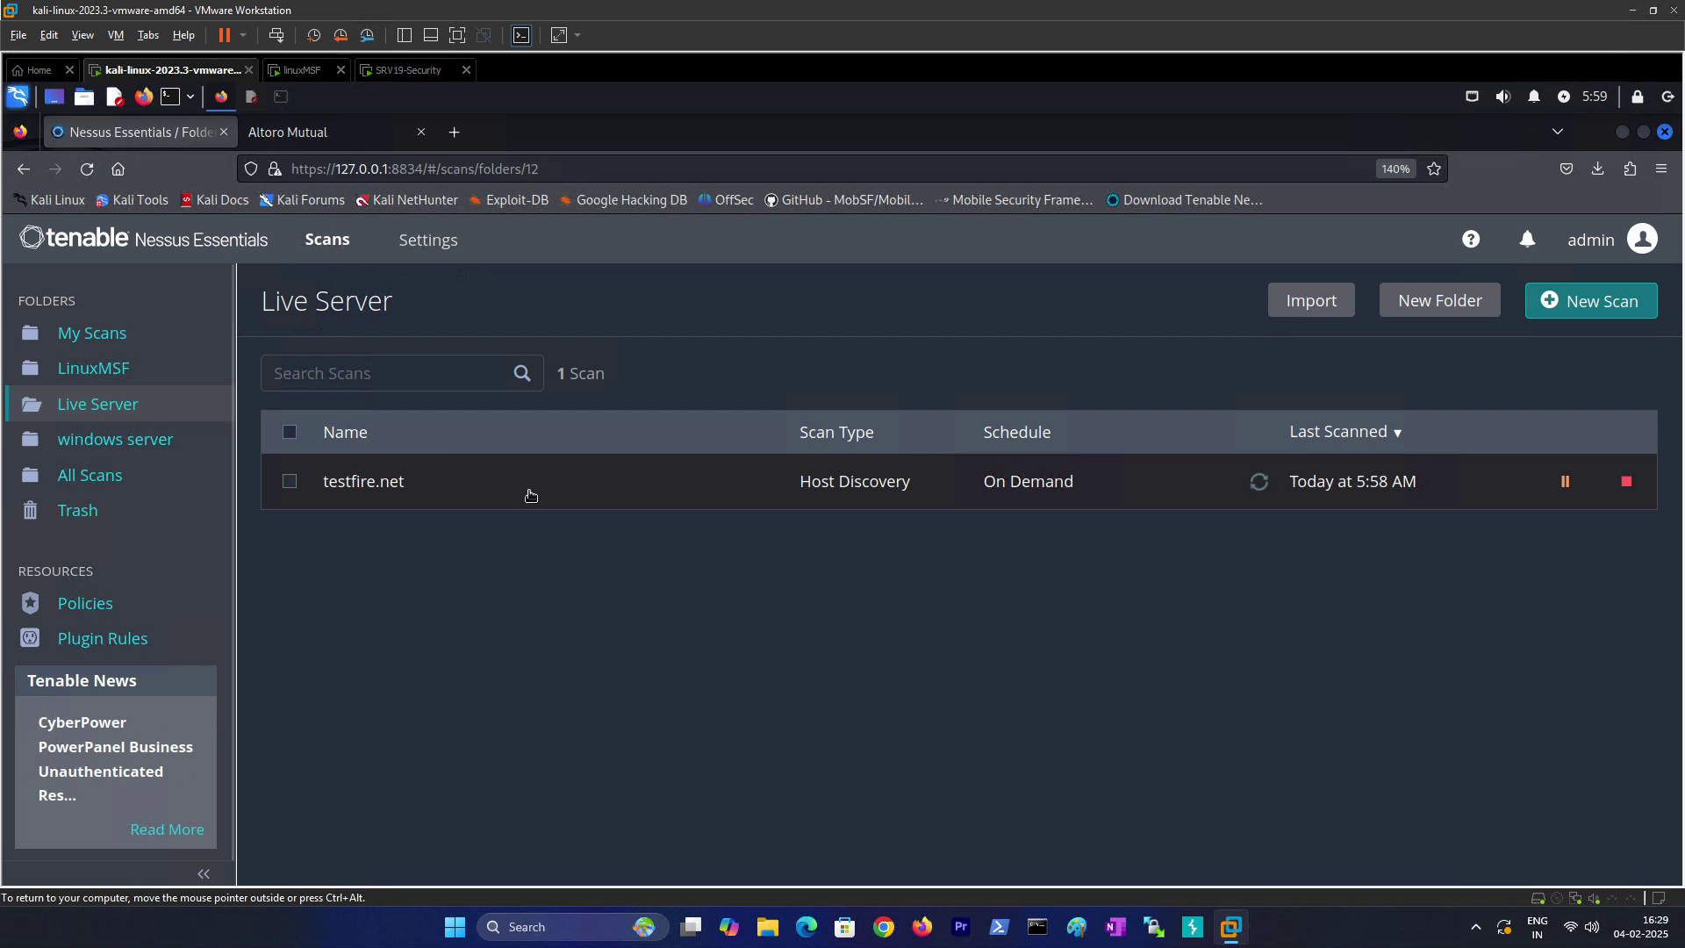
click(376, 497)
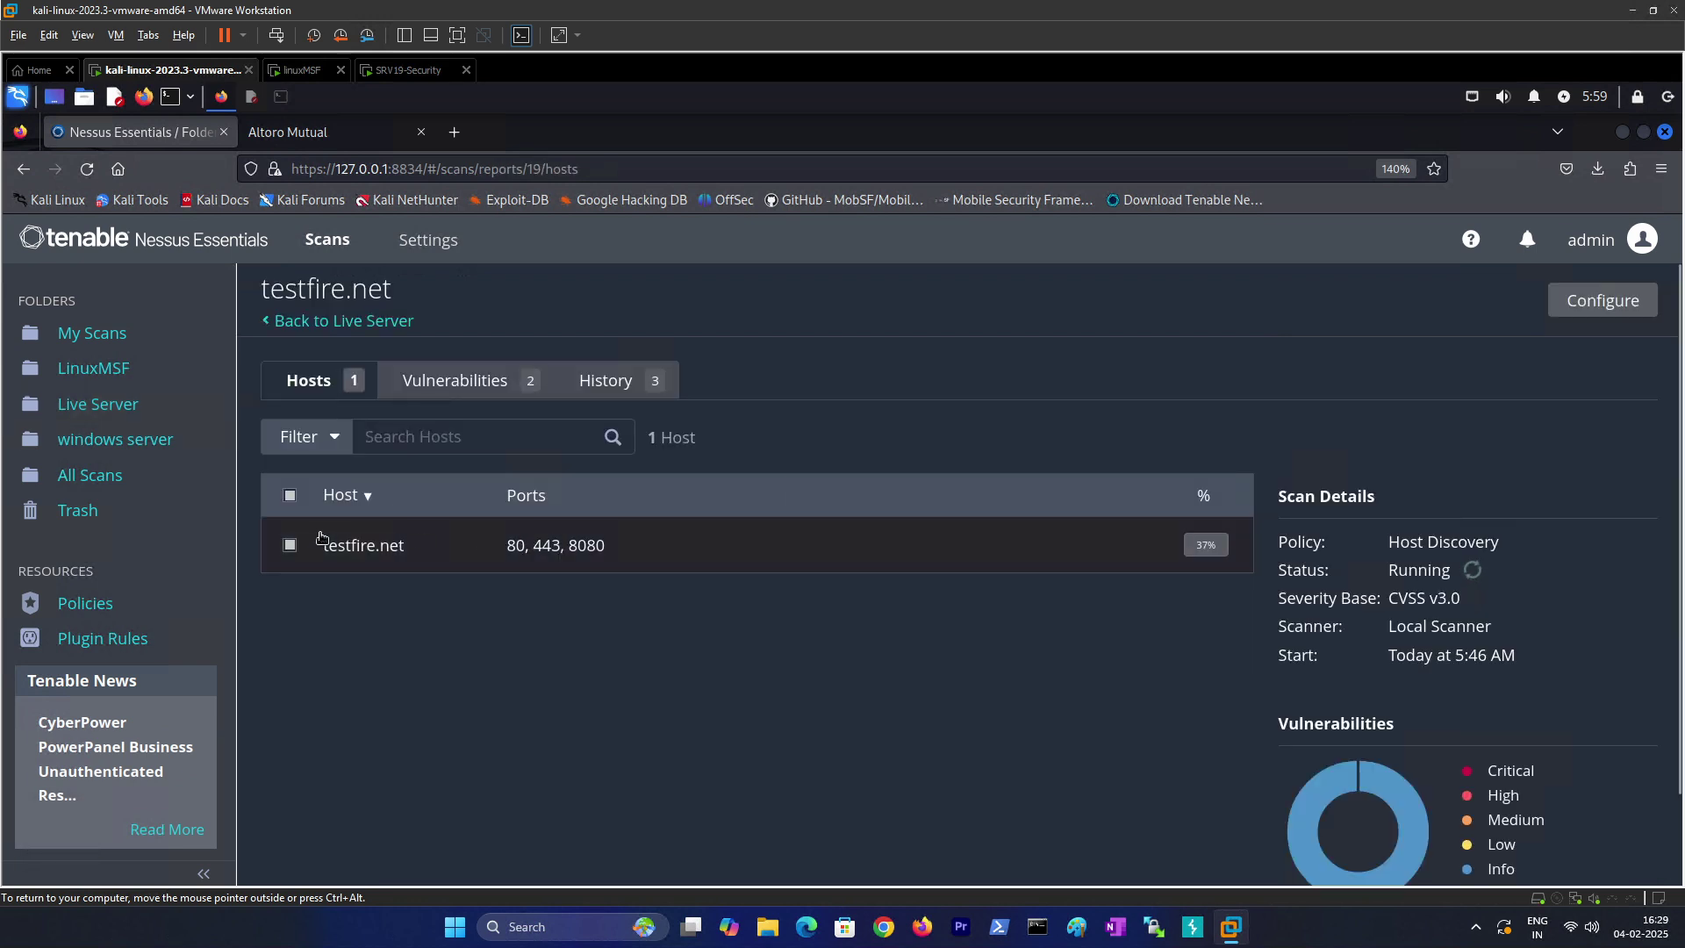
click(344, 546)
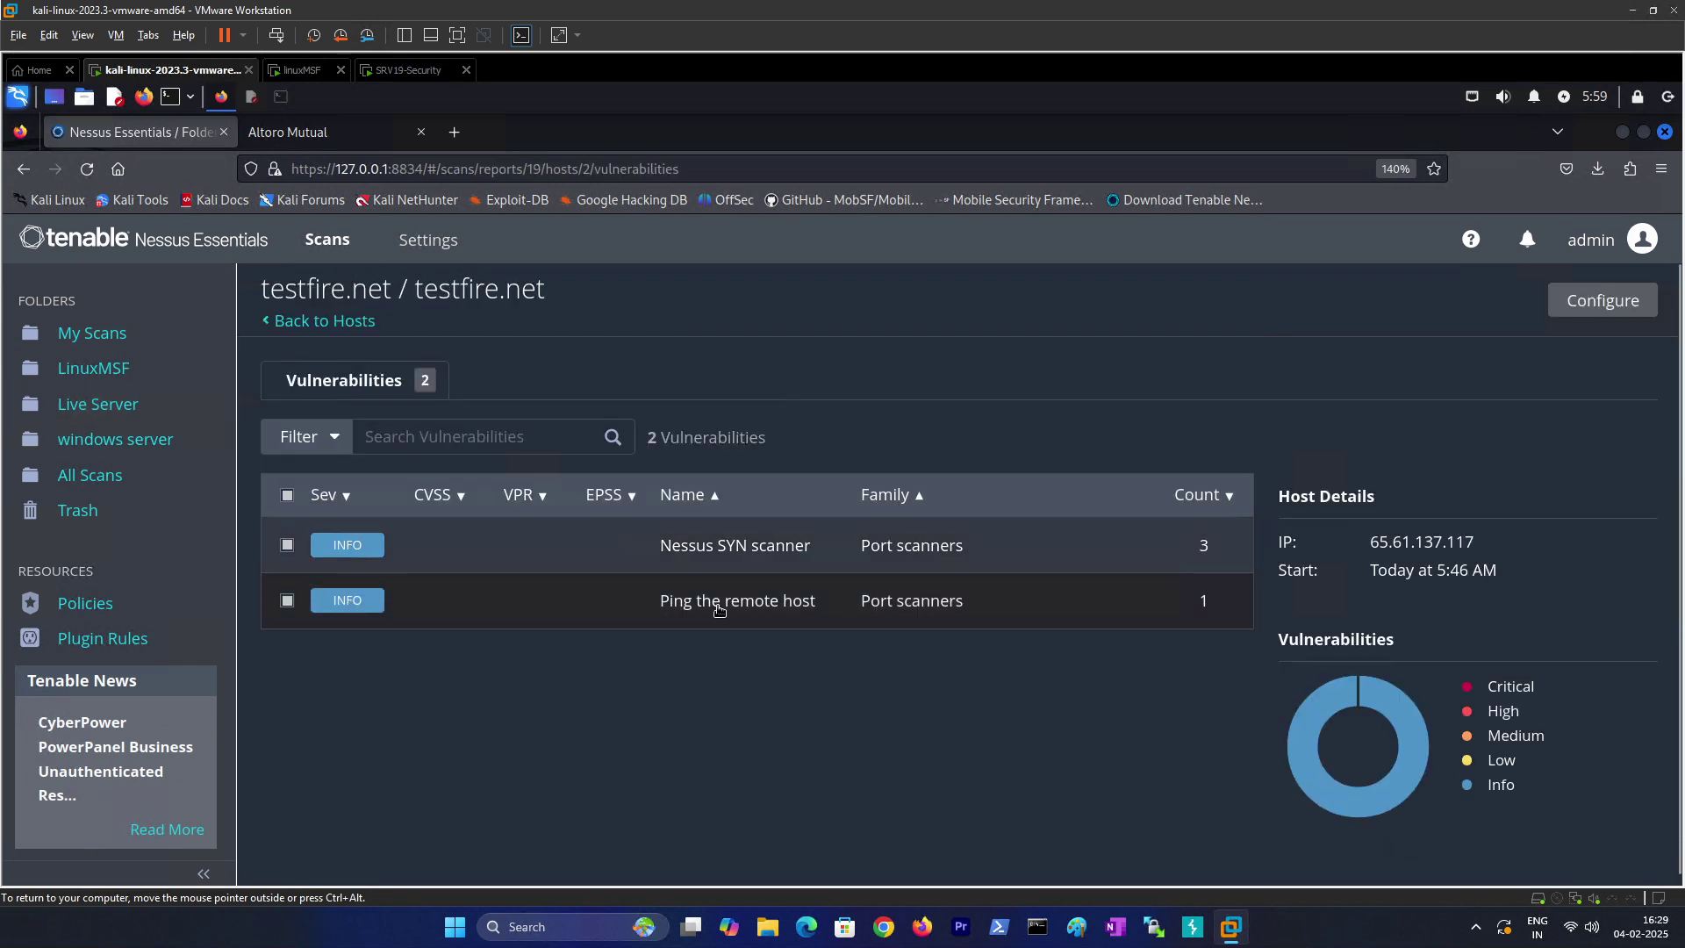
click(680, 604)
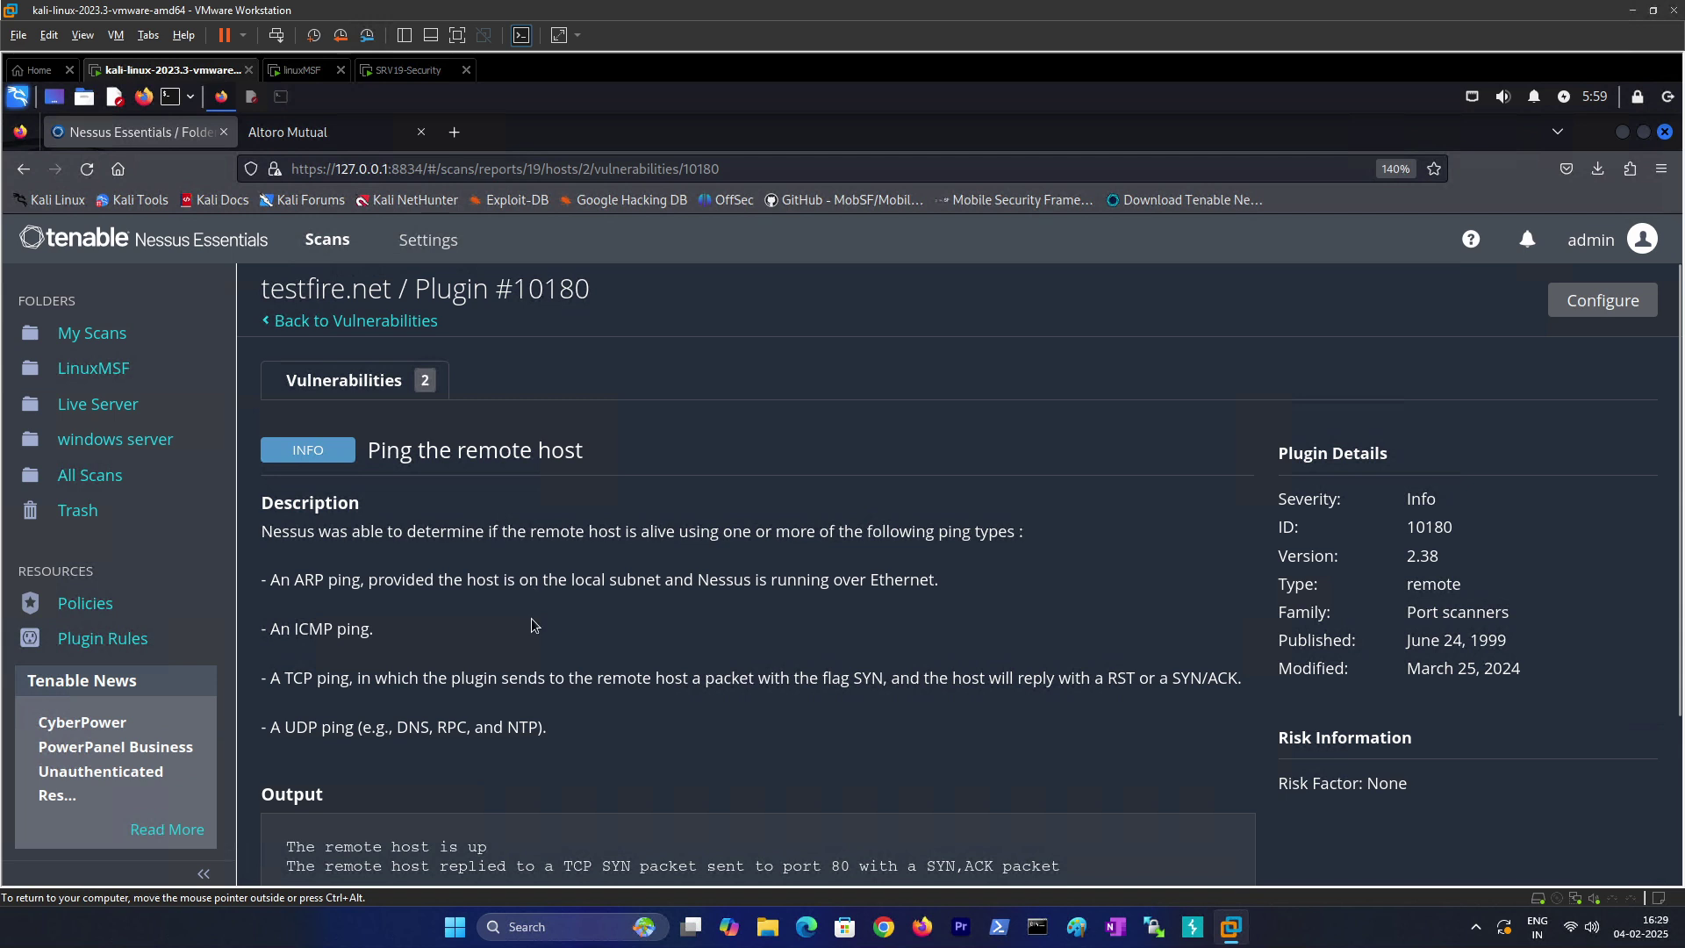
scroll(518, 610, down, 3)
scroll(377, 494, up, 2)
scroll(377, 494, up, 1)
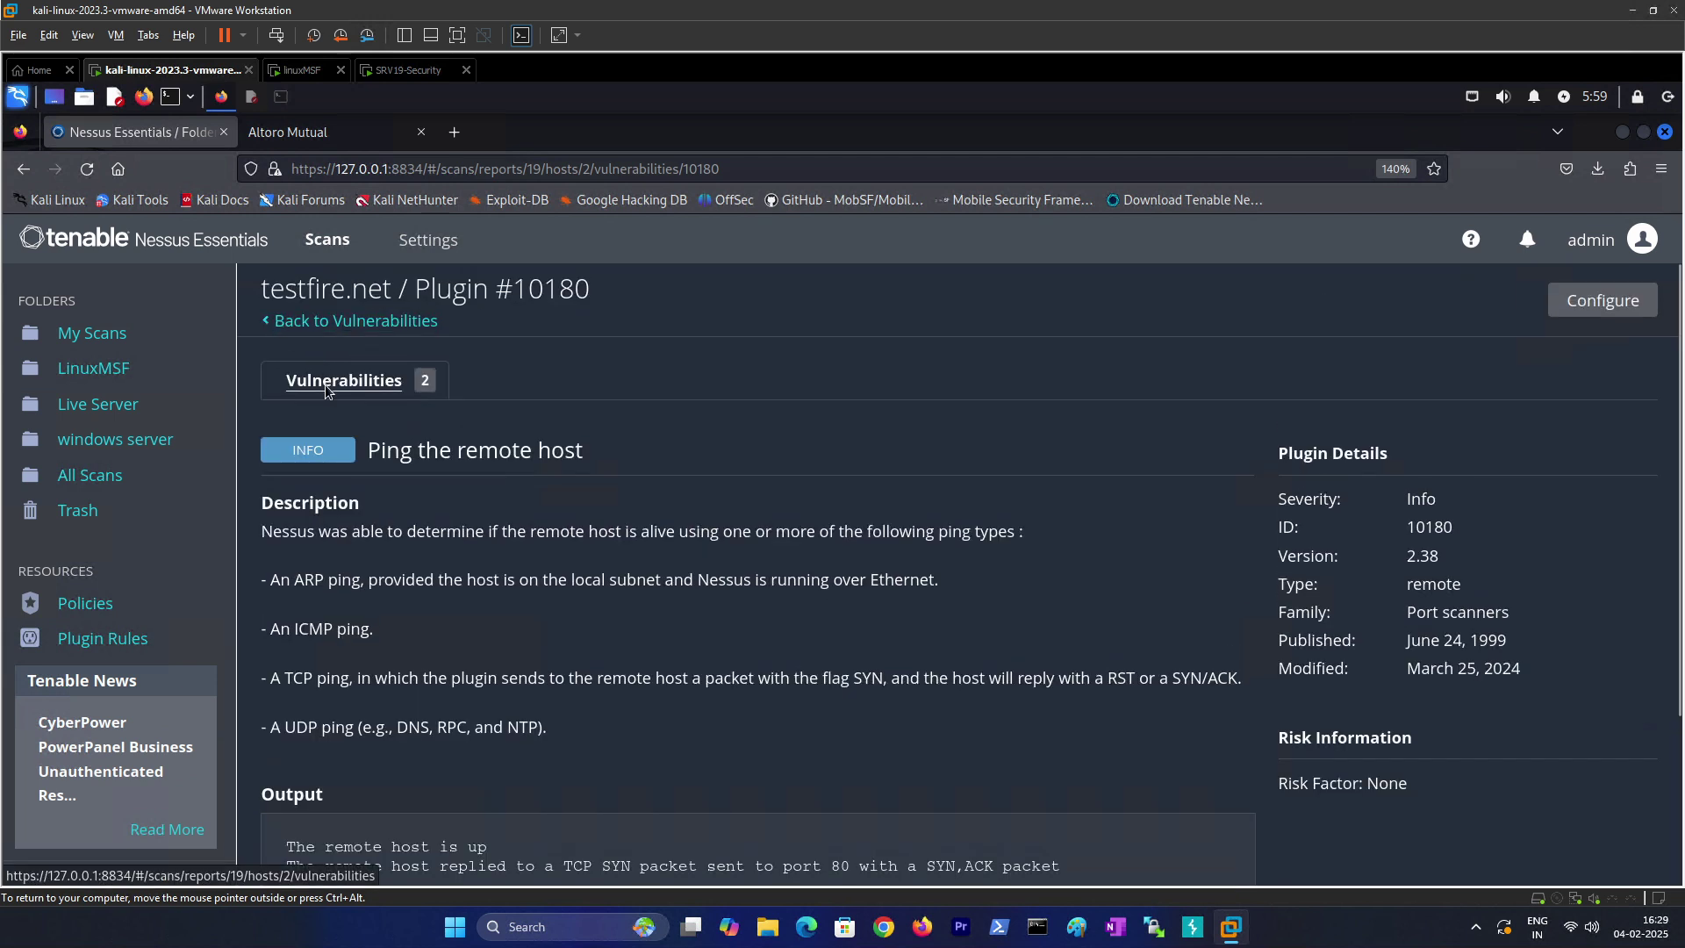
click(325, 384)
Step: Recheck the Nessus SYN scanner output for port 80, then go back to Live Server
click(677, 548)
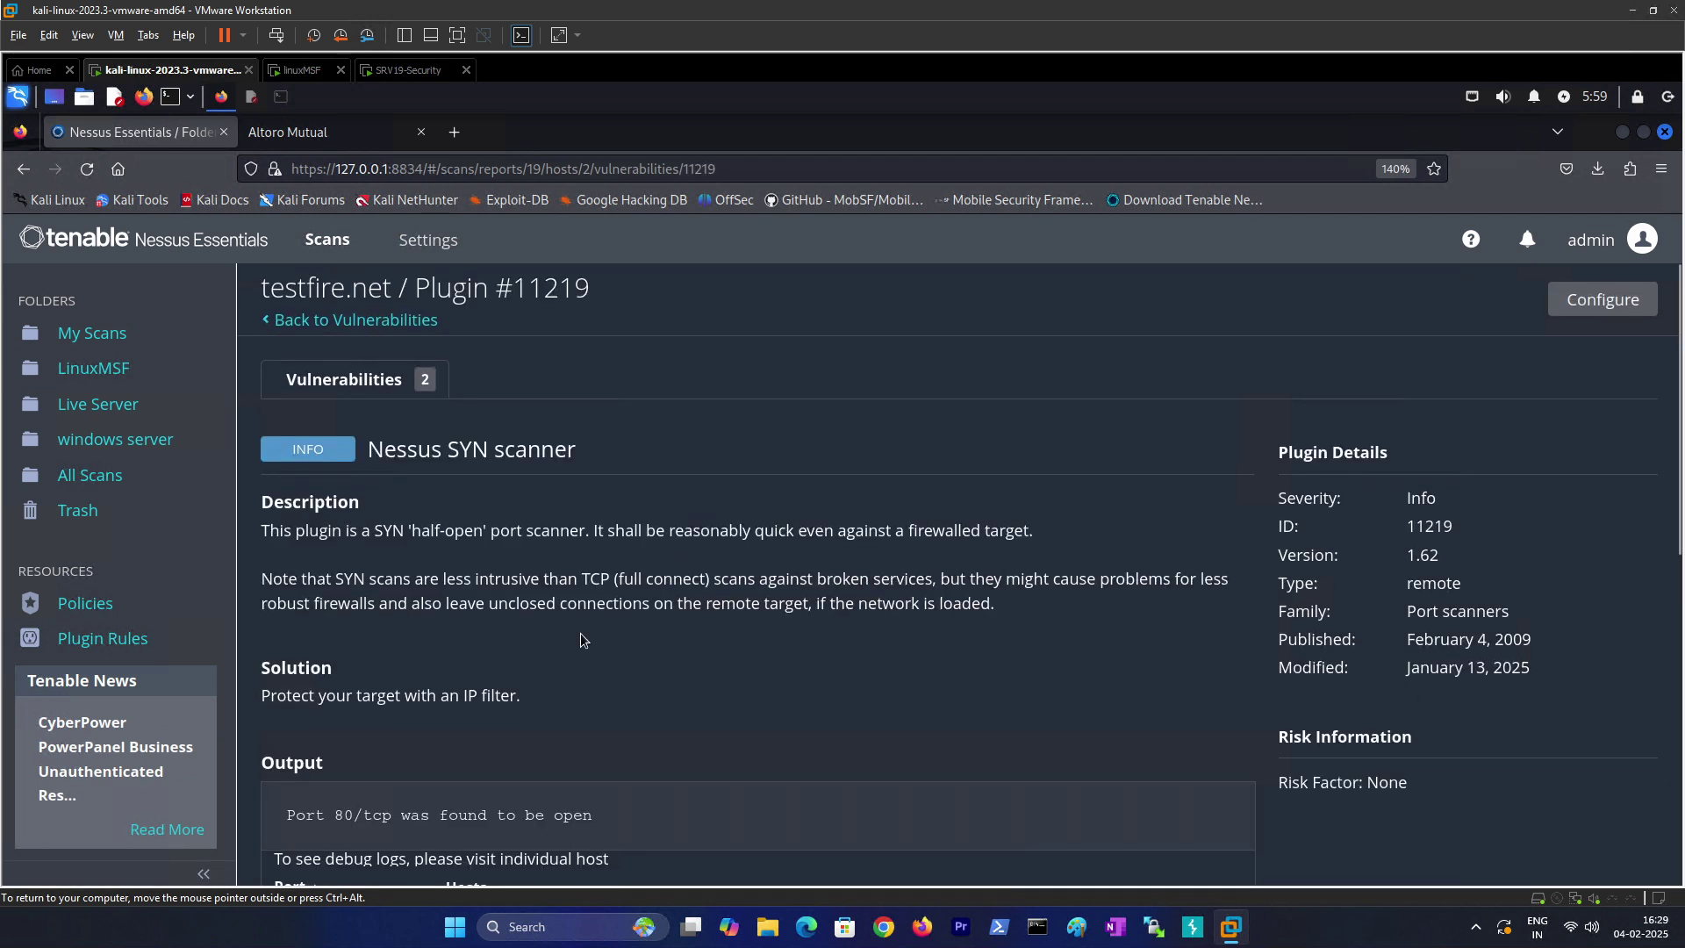
scroll(456, 588, down, 3)
scroll(319, 669, down, 4)
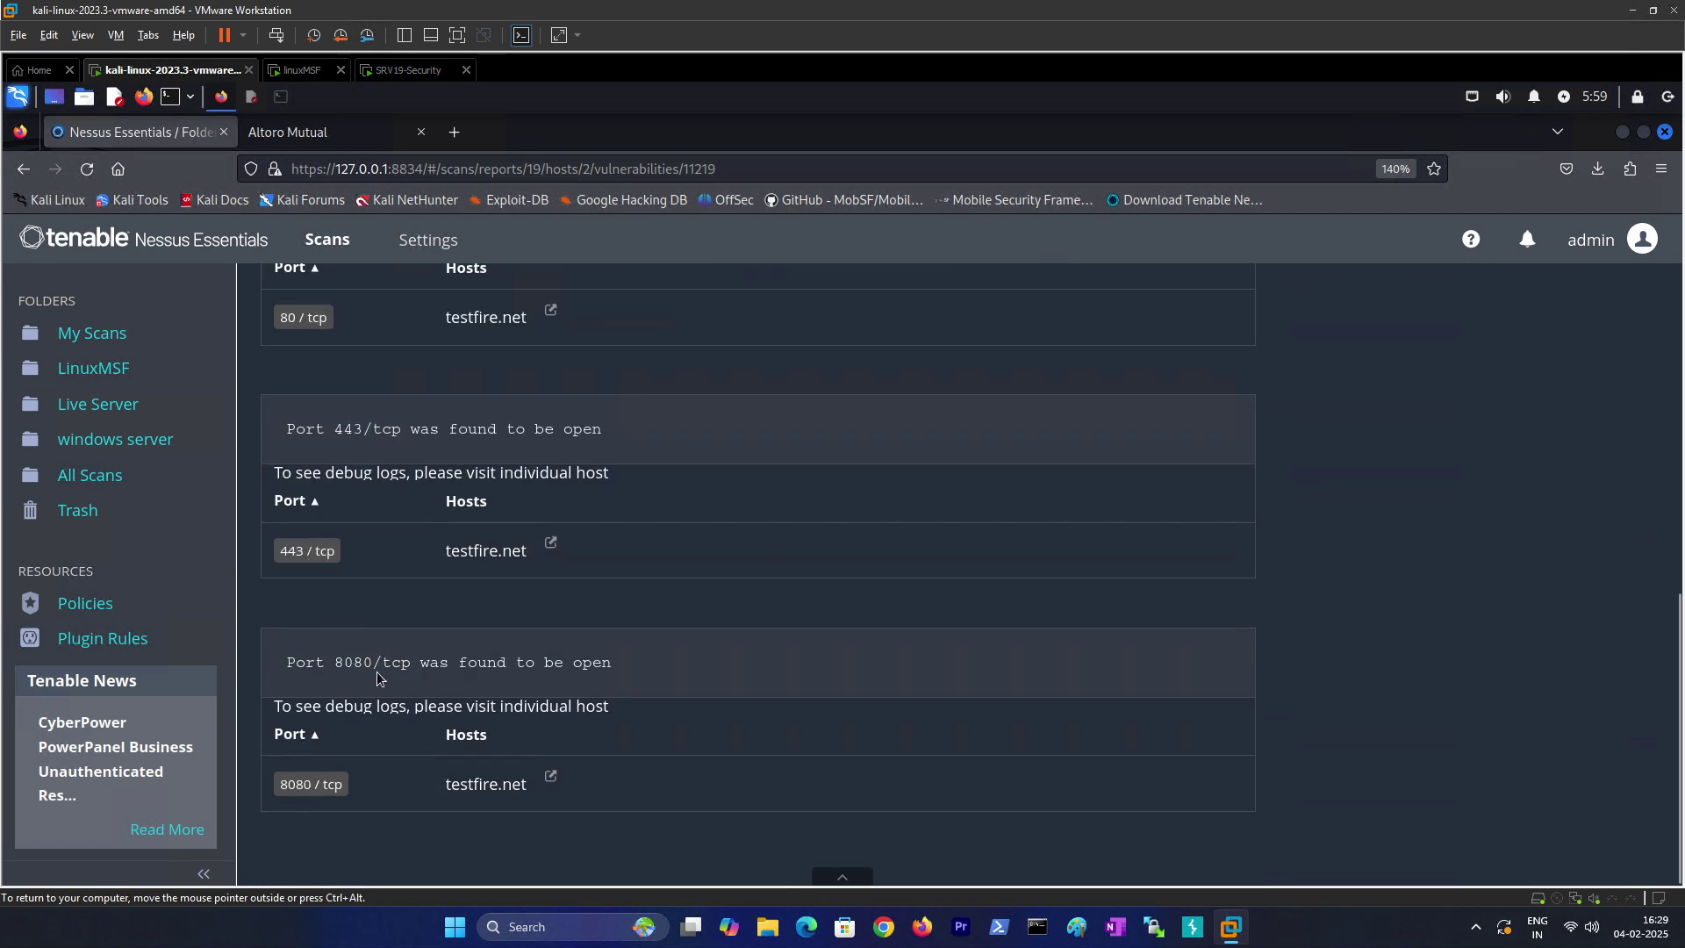
drag(392, 661, 432, 667)
scroll(430, 677, up, 4)
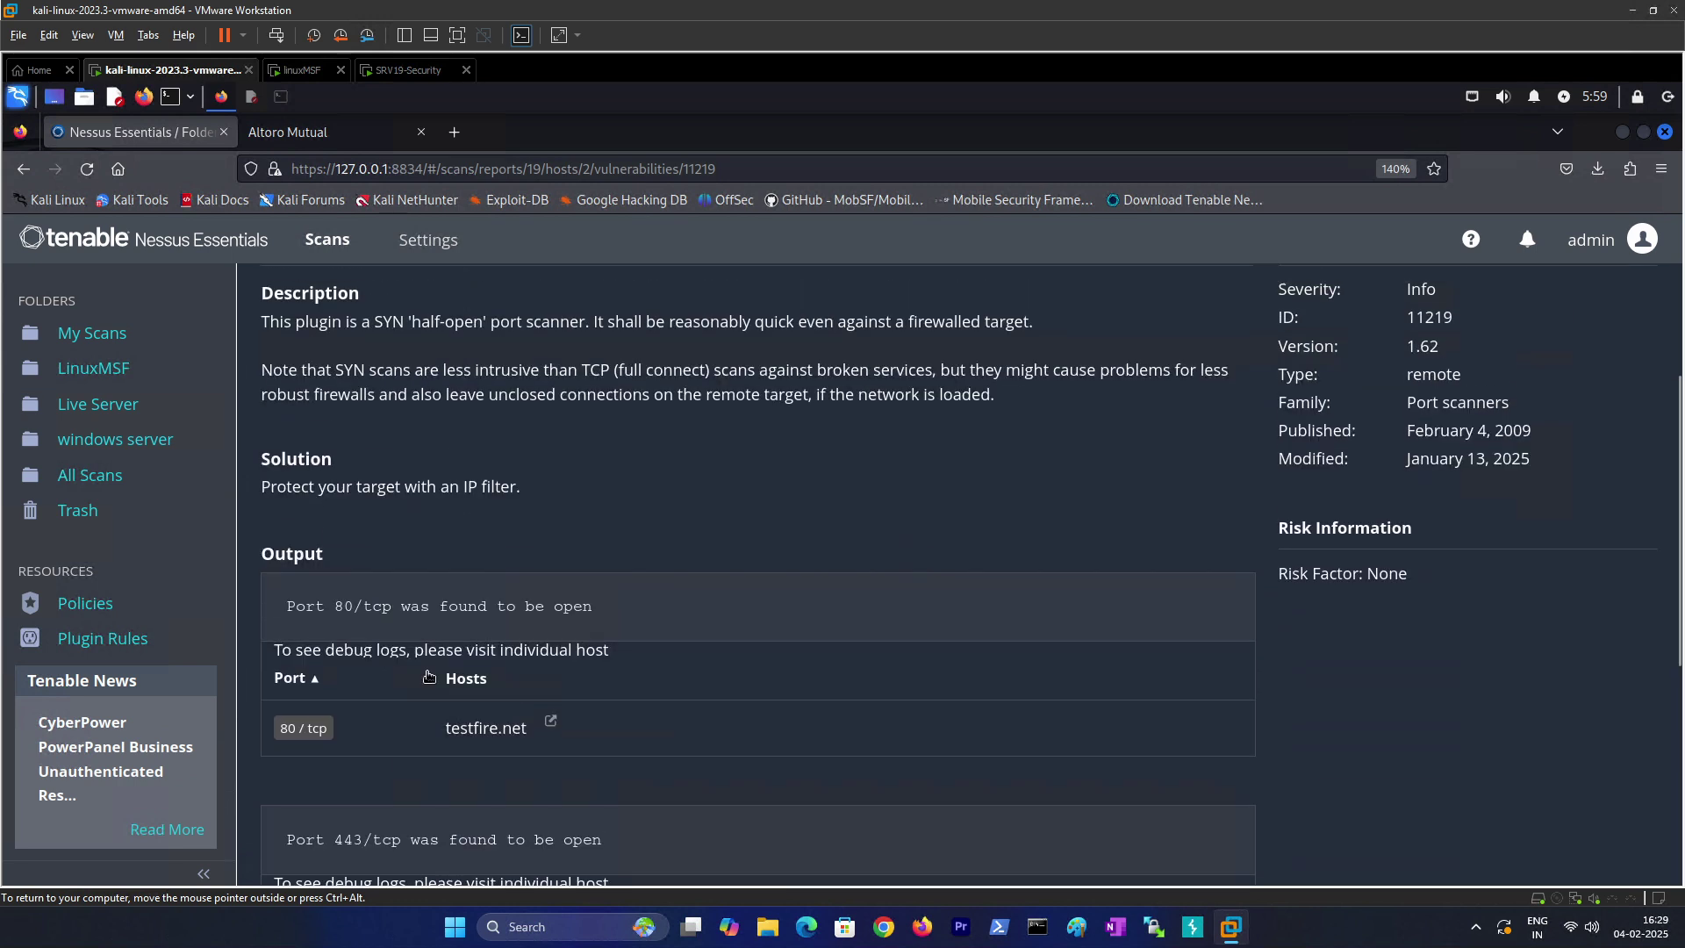
drag(334, 606, 368, 609)
scroll(372, 562, up, 2)
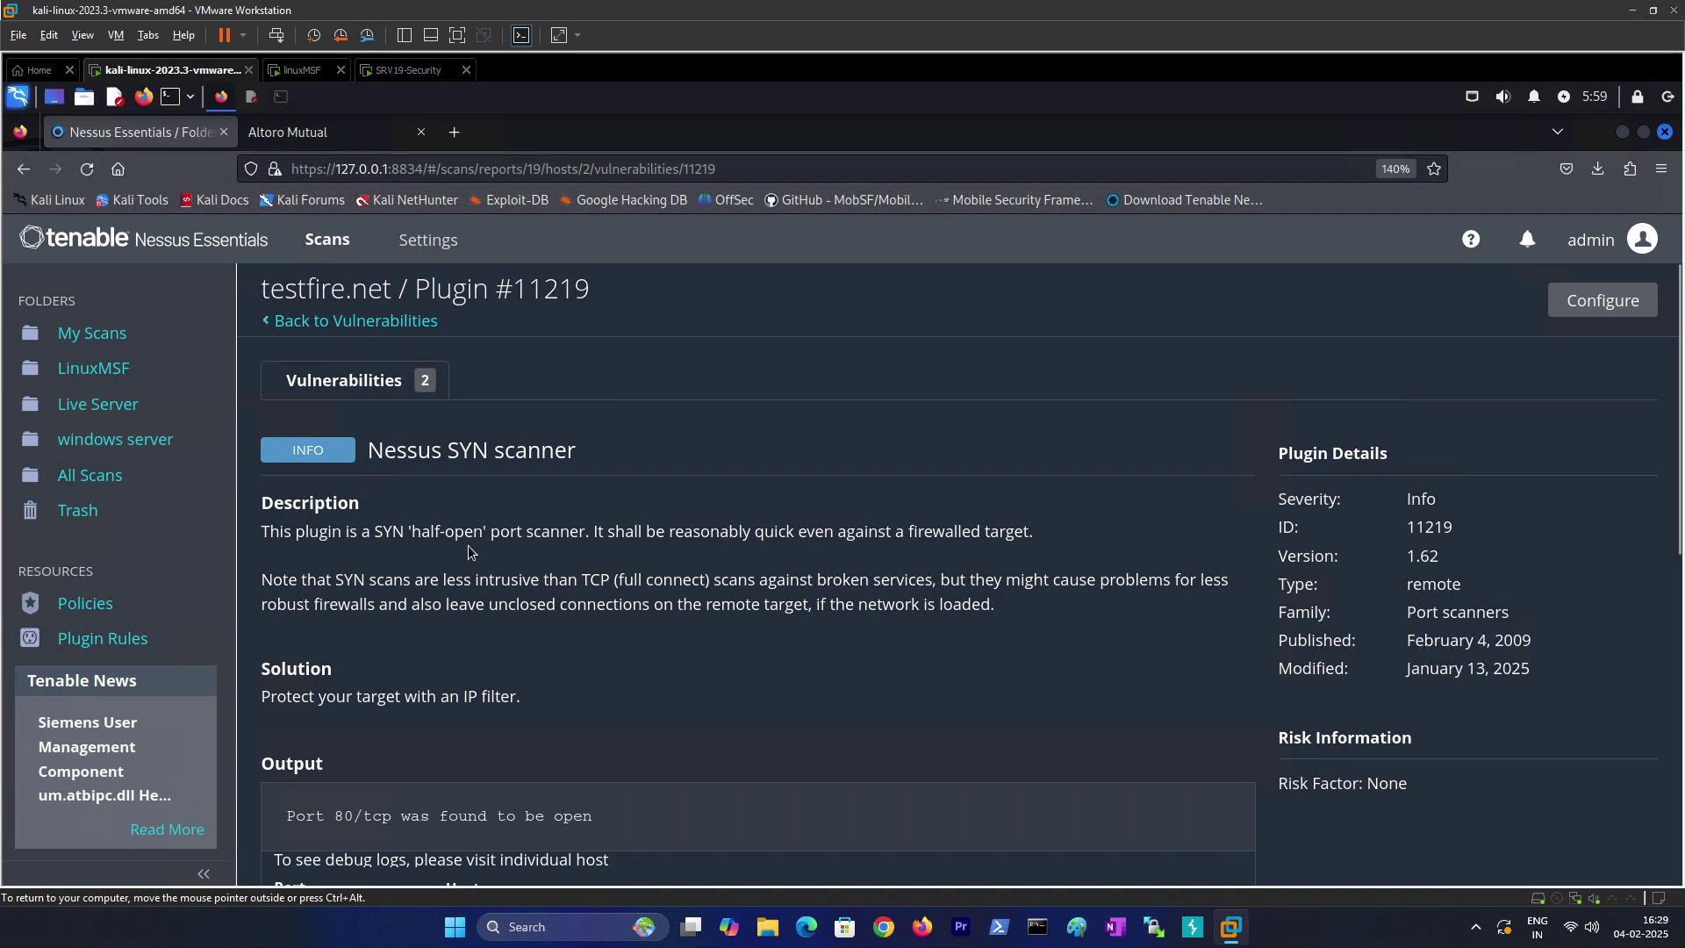
scroll(599, 576, down, 10)
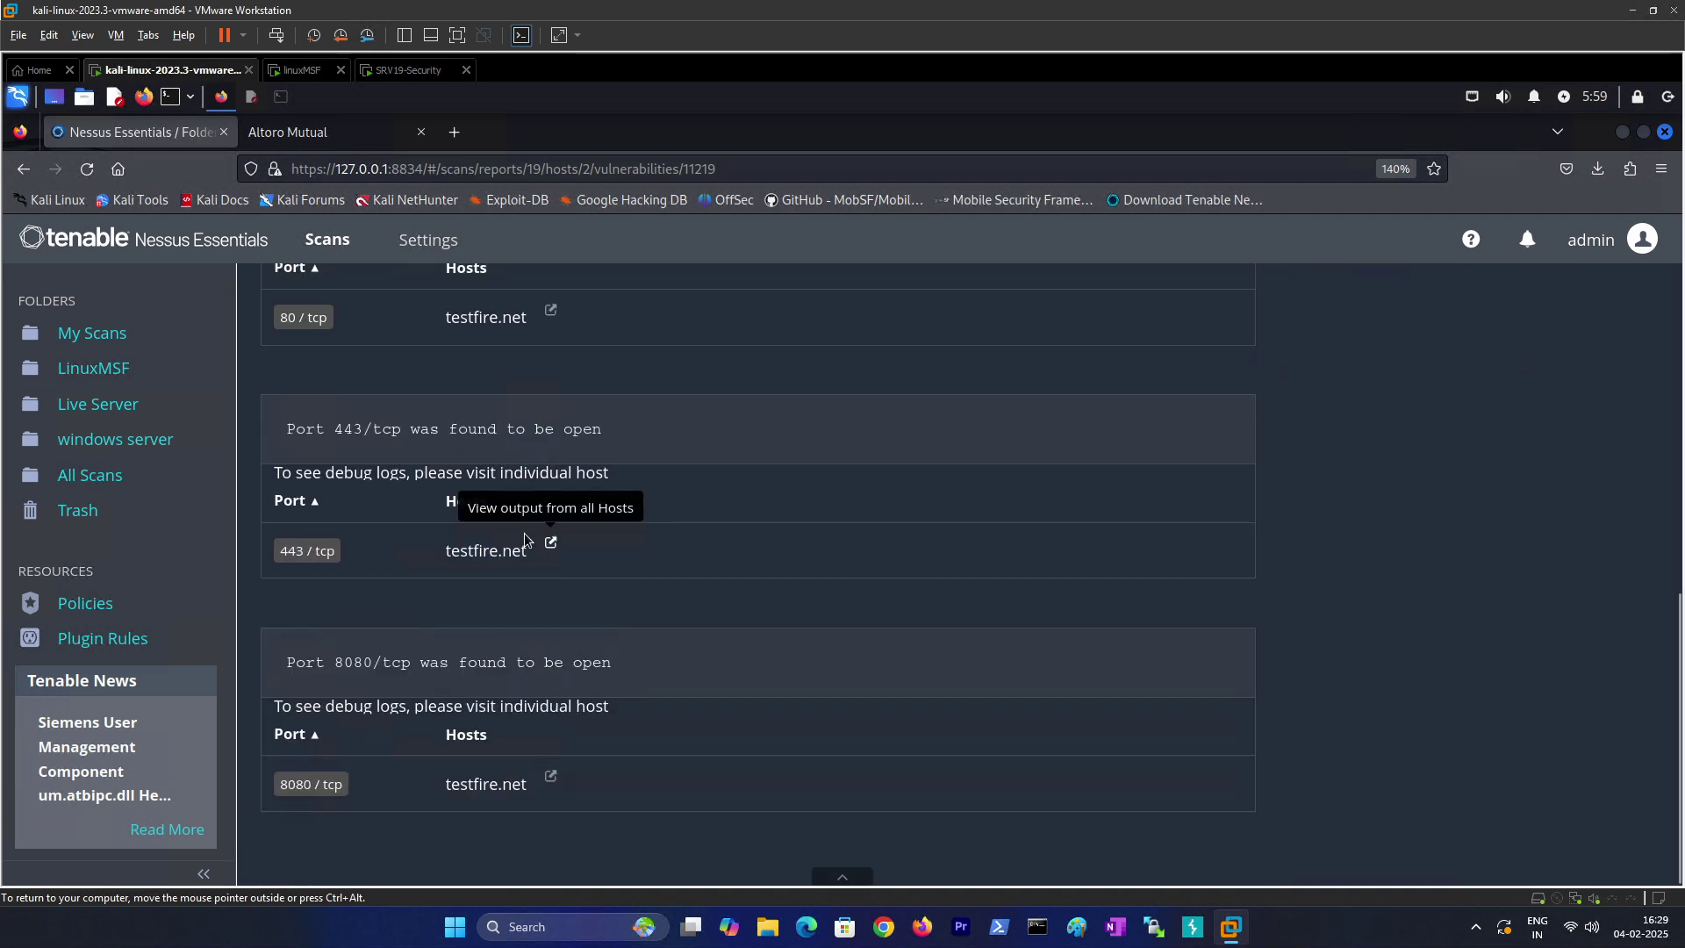
click(123, 418)
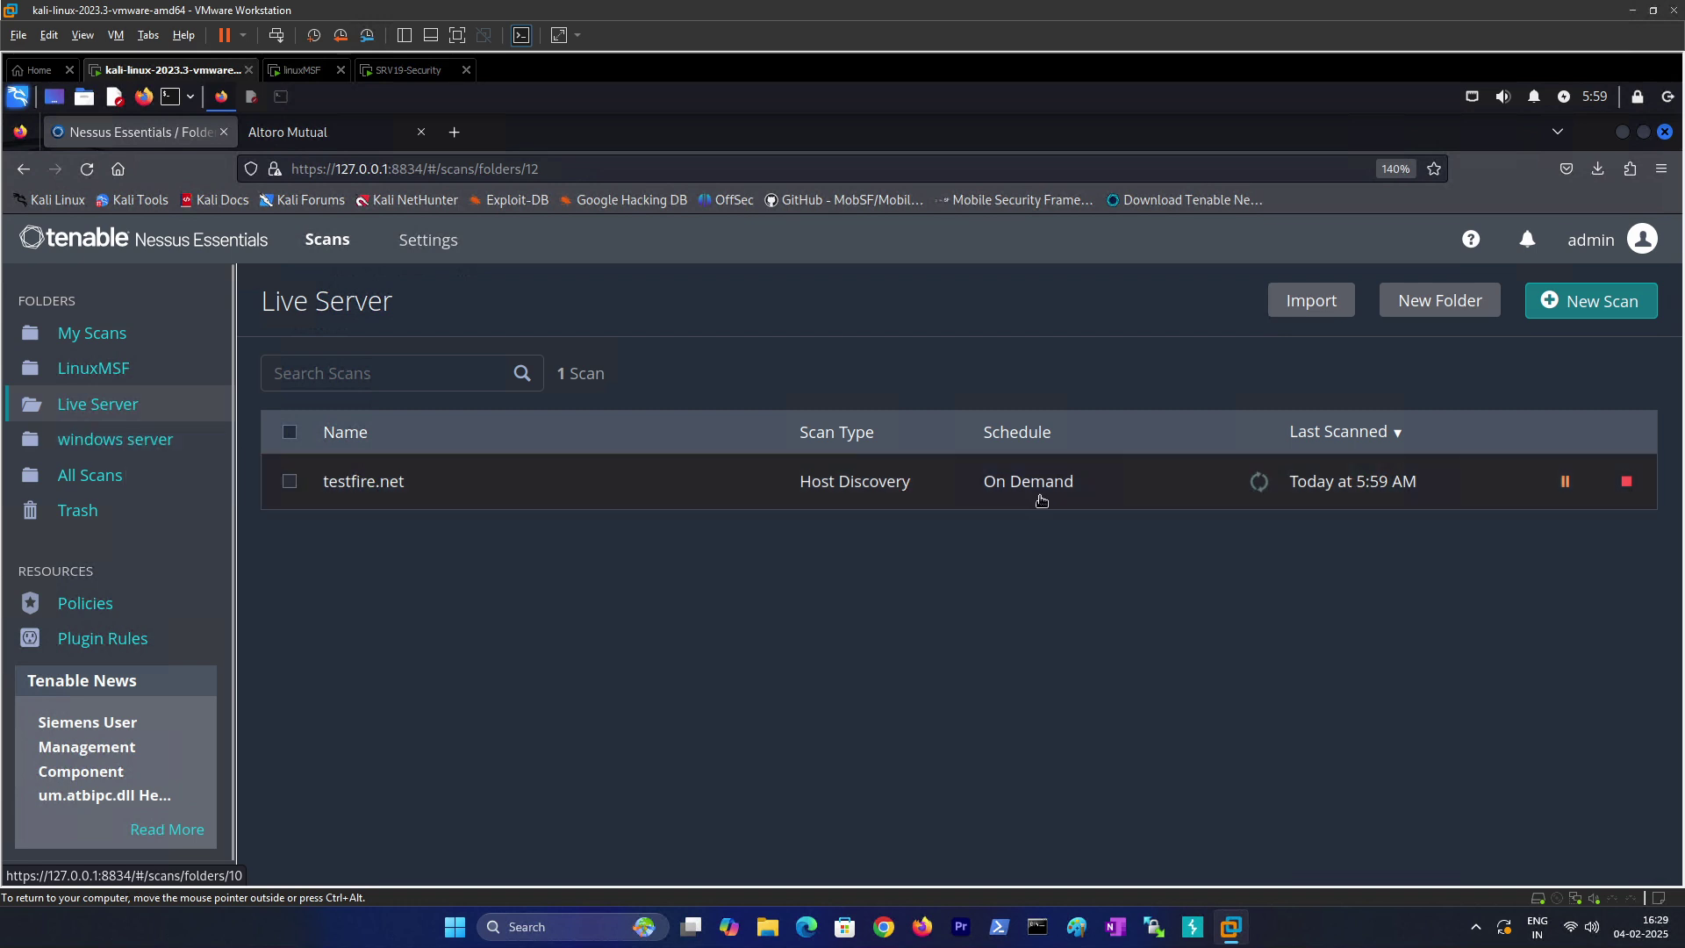
Step: Pause the running testfire.net scan and browse the New Scan templates like Basic Network Scan
click(1566, 482)
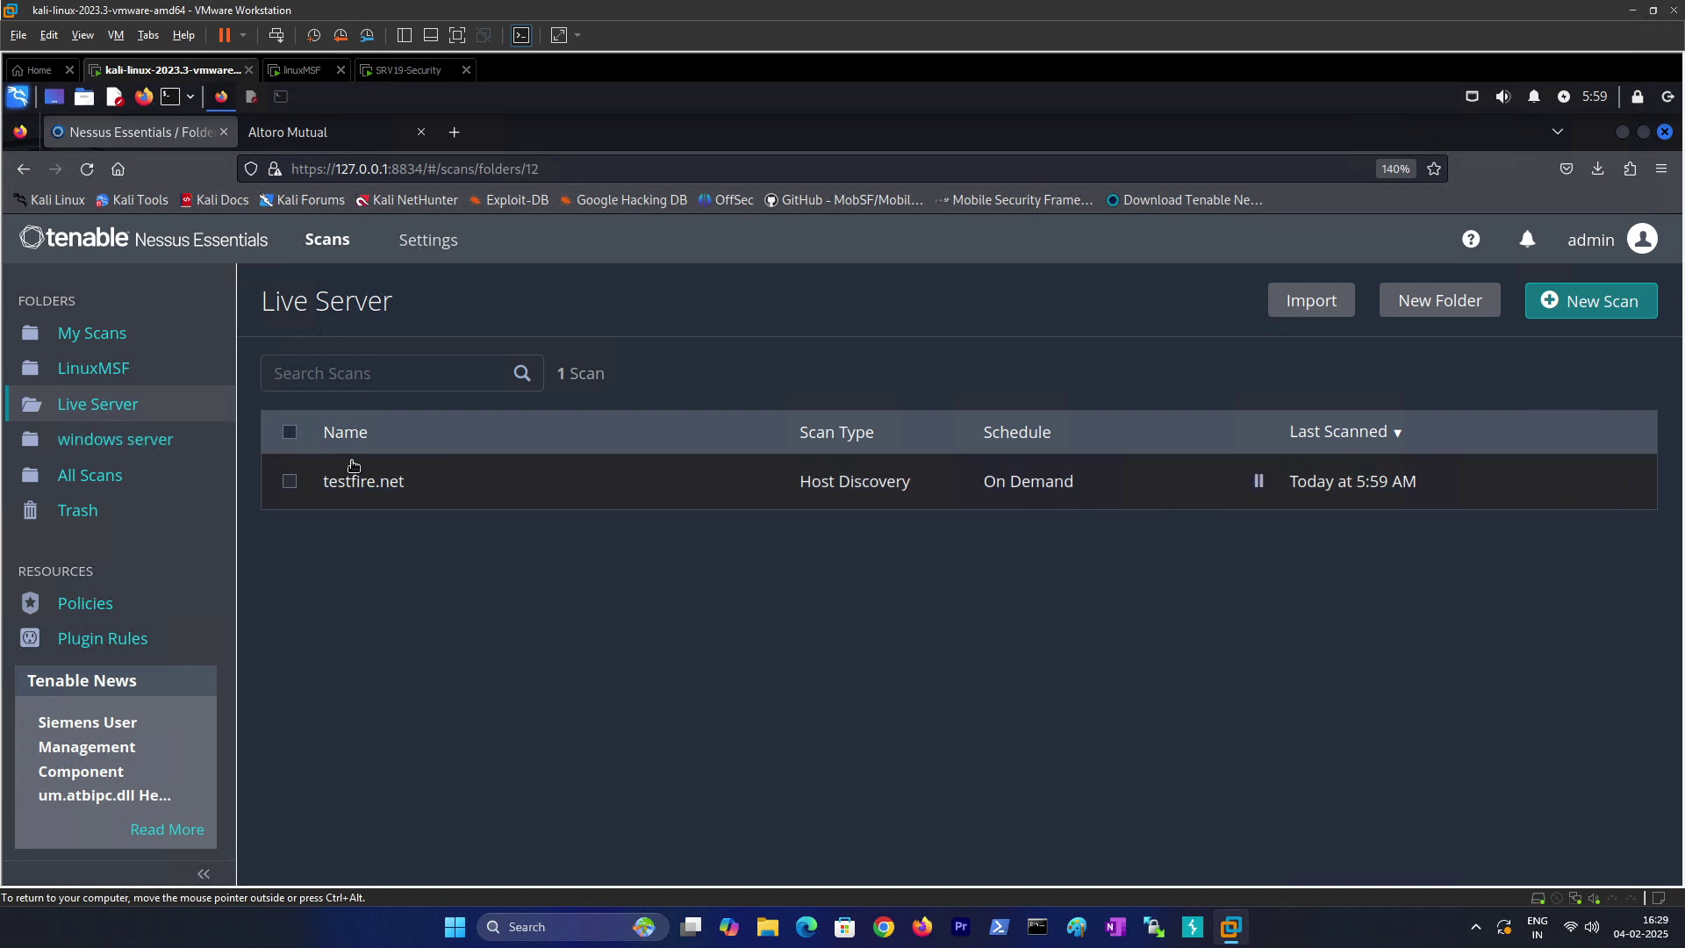
click(1639, 302)
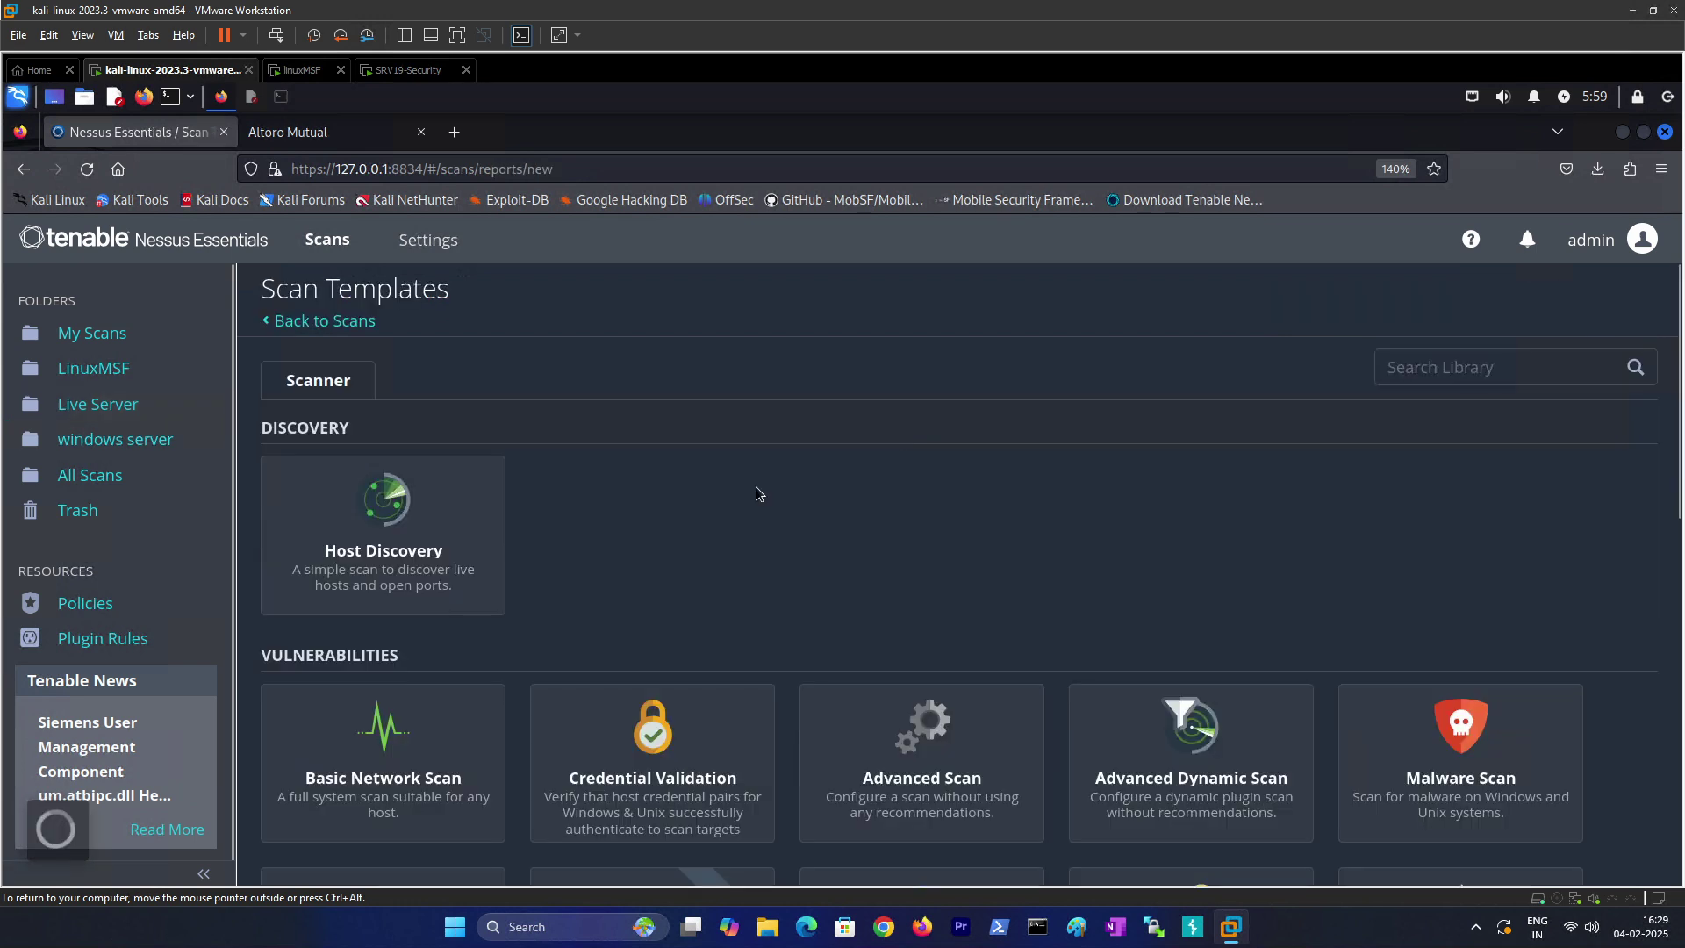
scroll(667, 544, down, 3)
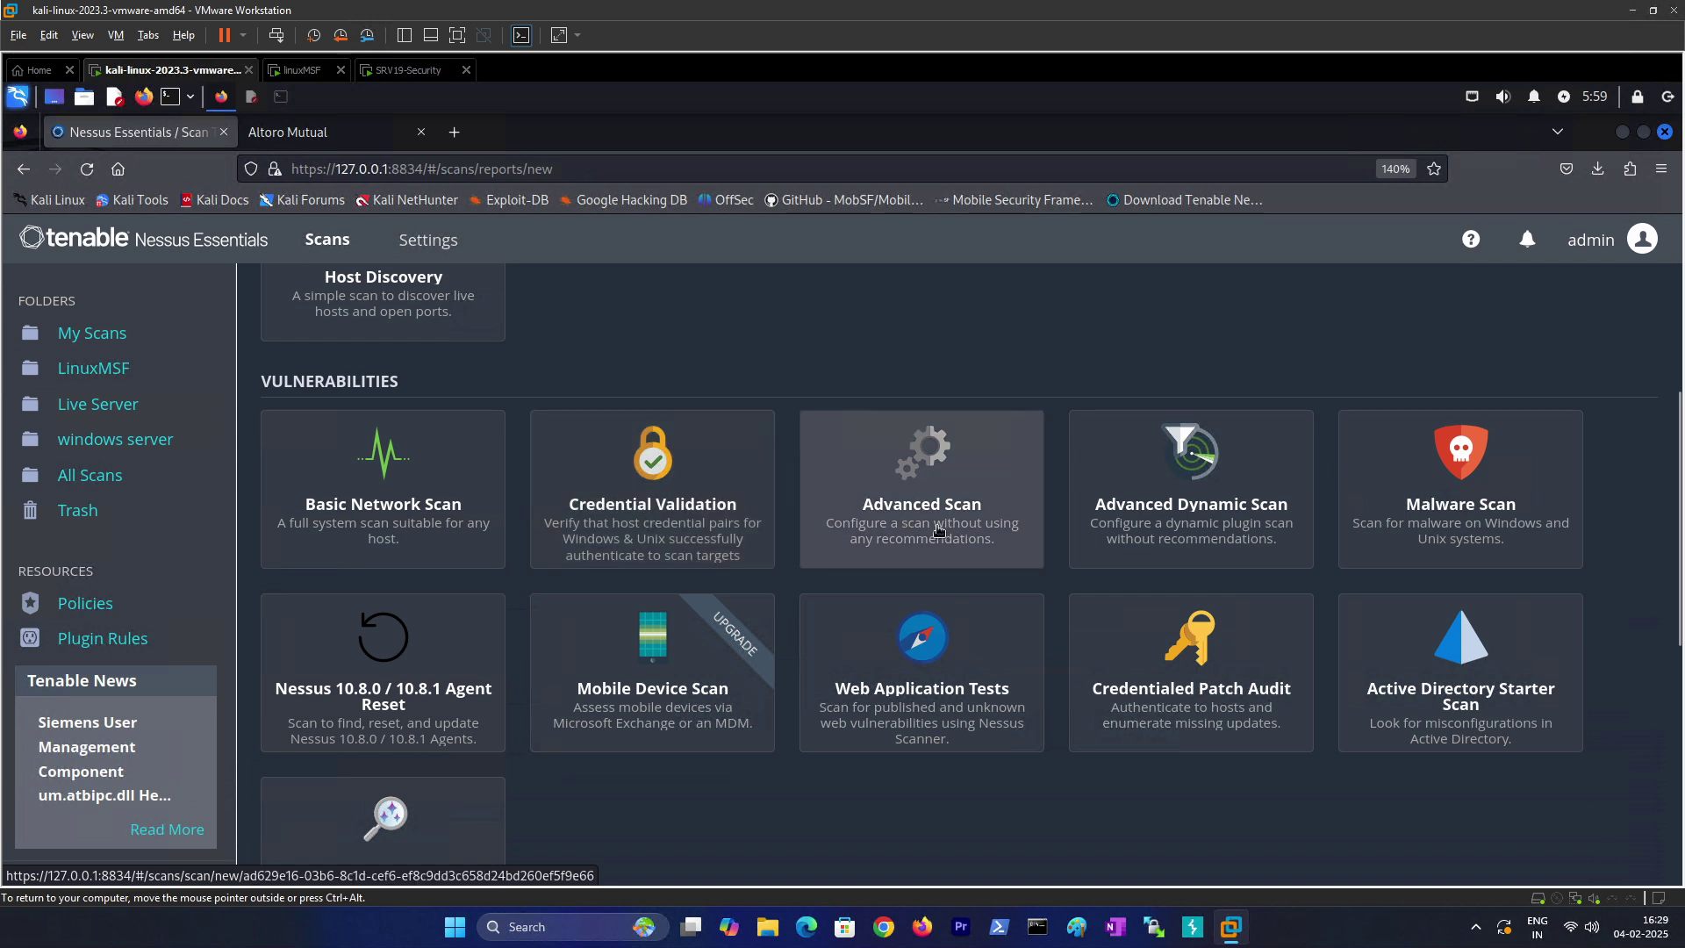
scroll(683, 590, down, 2)
scroll(686, 595, down, 2)
scroll(692, 572, up, 6)
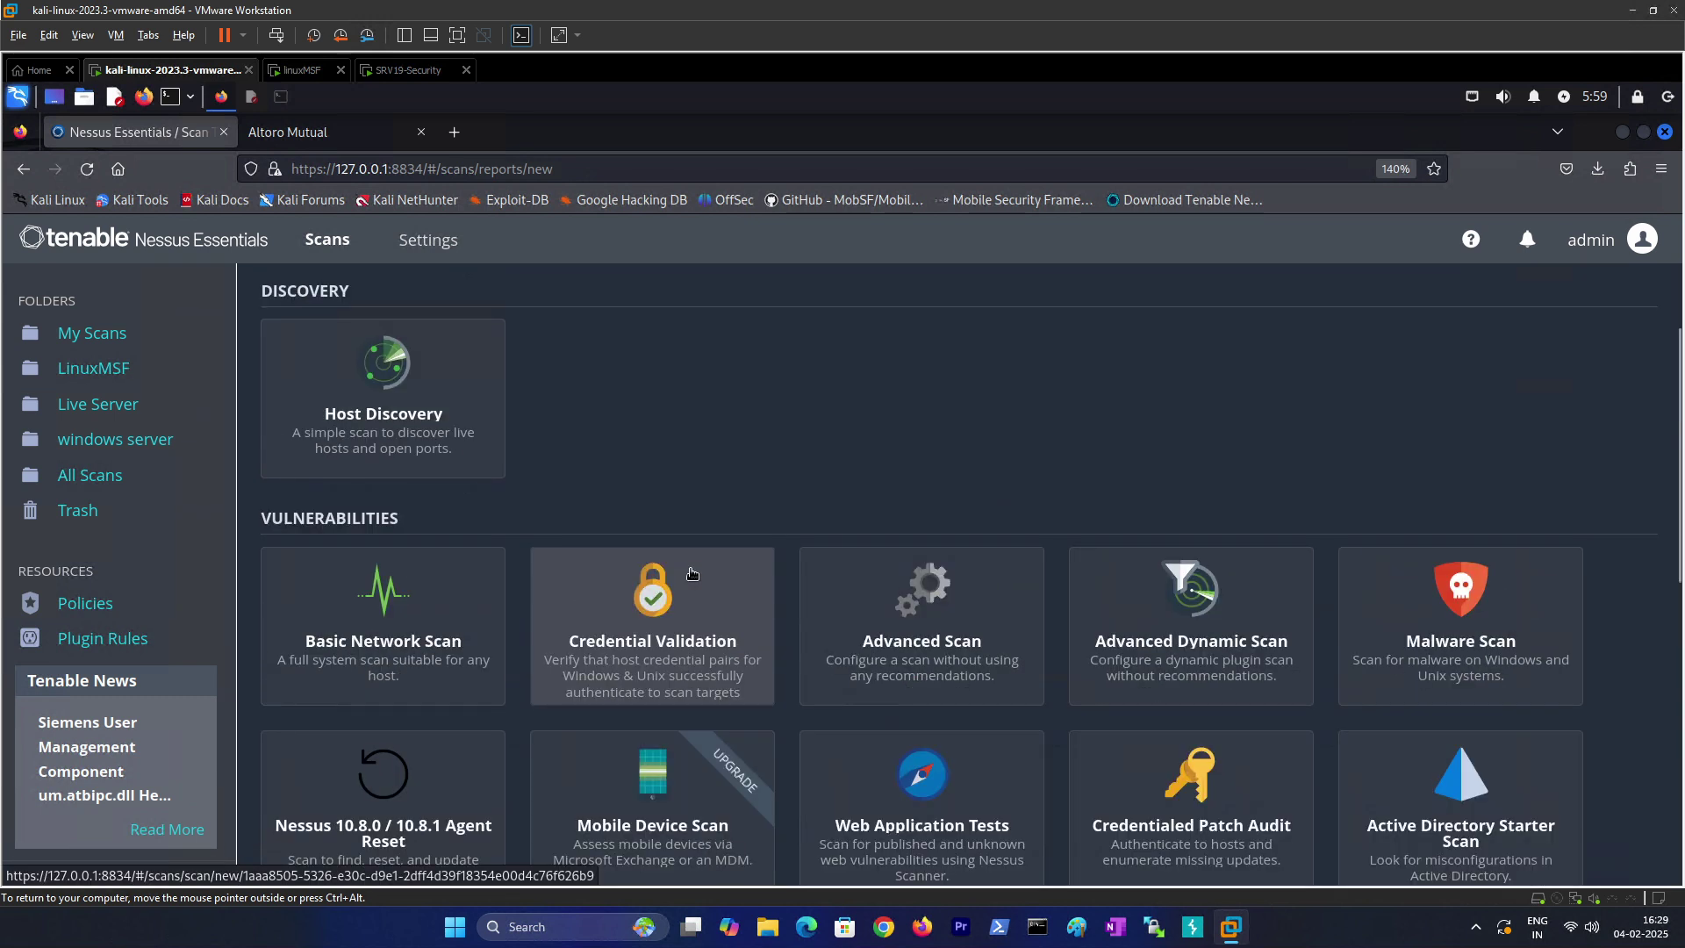